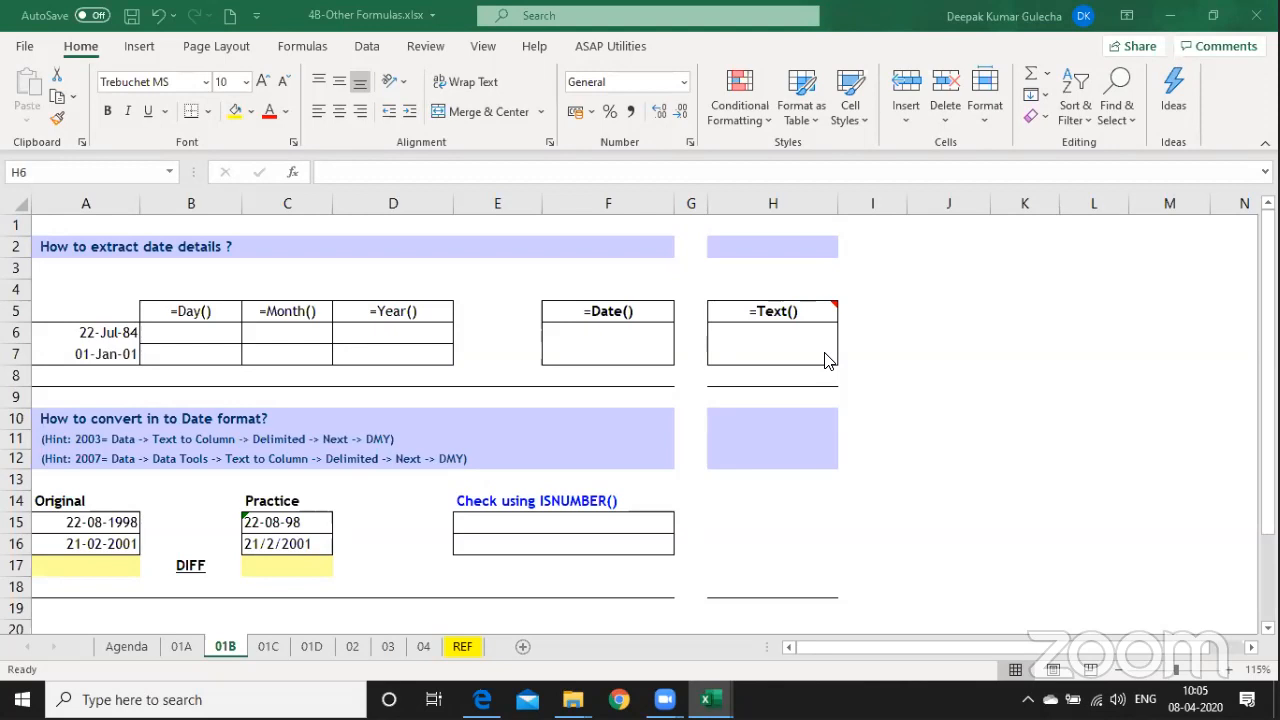
# Go to sheet 01A of 4B-Other Formulas and examine the date format exercises from the presentation notes up to cell A10.
pyautogui.hotkey('alt', 'Tab')
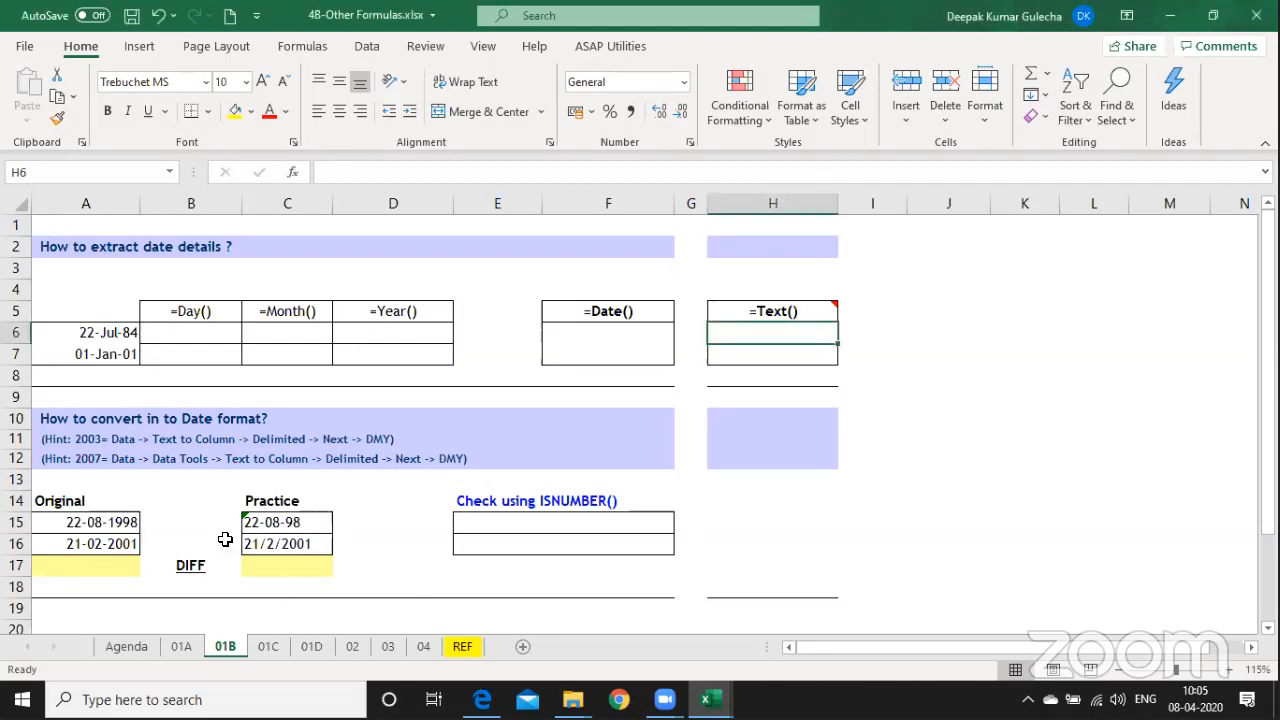
pyautogui.click(243, 434)
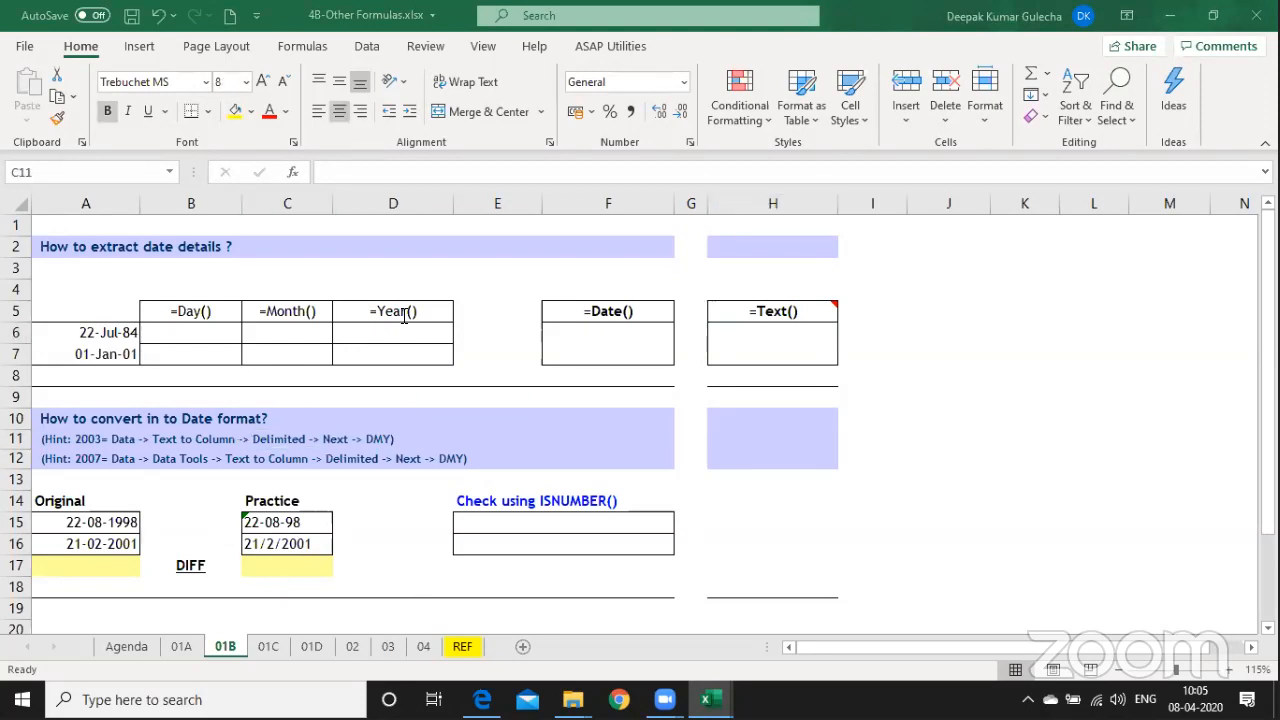
pyautogui.hotkey('ctrl', 'pageup')
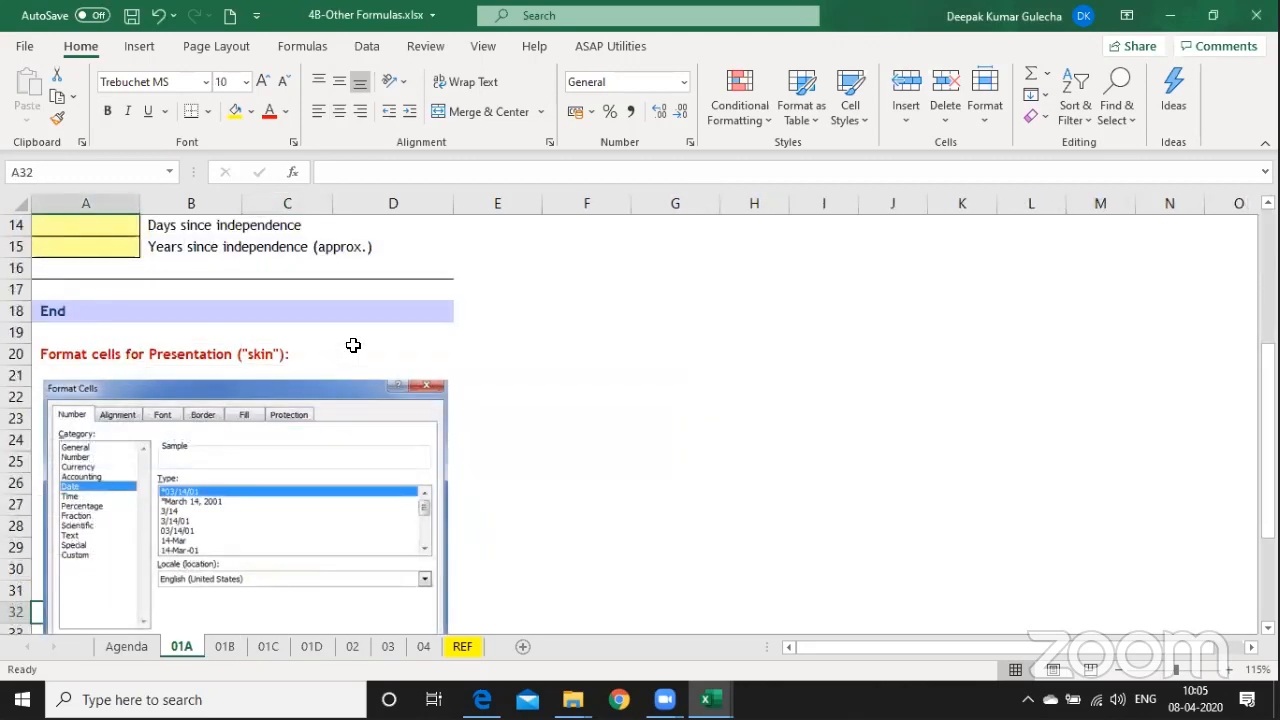
pyautogui.press('Up')
pyautogui.press('Up')
pyautogui.press('Up')
pyautogui.press('Up')
pyautogui.press('Up')
pyautogui.press('Up')
pyautogui.press('Up')
pyautogui.press('Up')
pyautogui.press('Up')
pyautogui.press('Up')
pyautogui.press('Up')
pyautogui.press('Up')
pyautogui.press('Up')
pyautogui.press('Up')
pyautogui.press('Up')
pyautogui.press('Up')
pyautogui.press('Up')
pyautogui.press('Up')
pyautogui.press('Up')
pyautogui.press('Up')
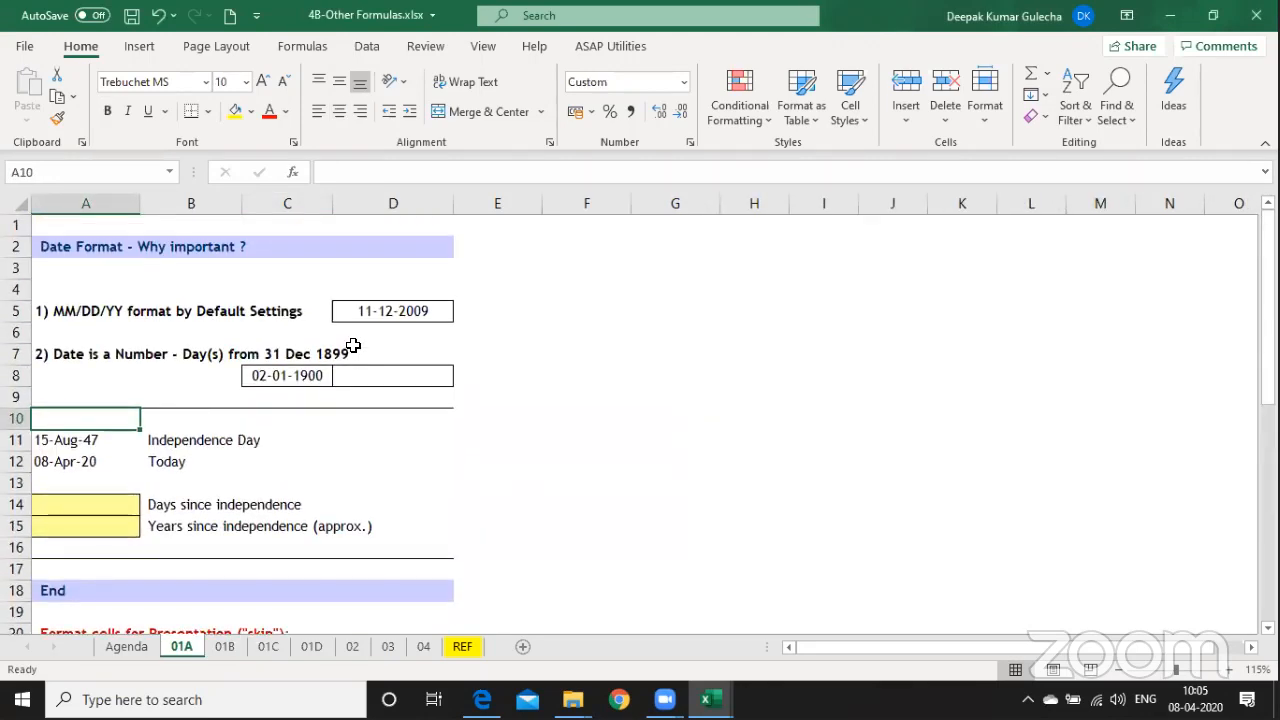
# Switch to the 4A-ConditionalFormating workbook and bring up its Agenda sheet.
pyautogui.hotkey('ctrl', 'Tab')
pyautogui.hotkey('ctrl', 'pagedown')
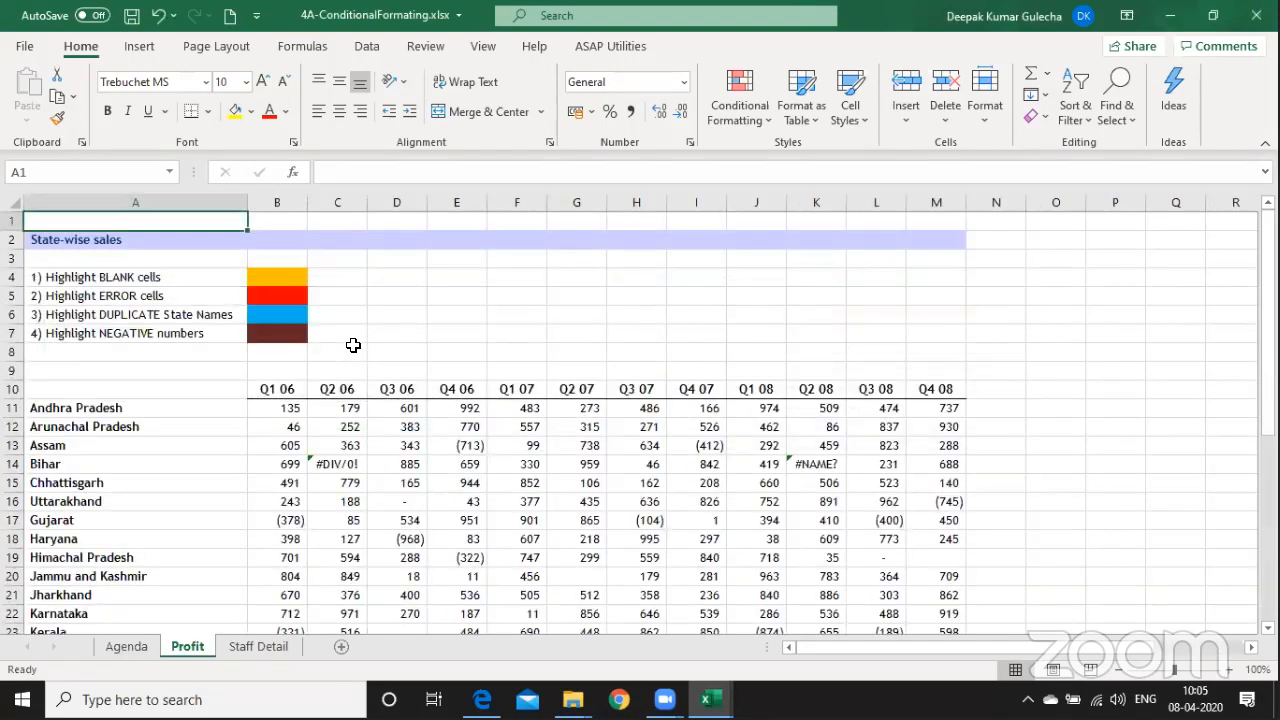
pyautogui.hotkey('ctrl', 'pageup')
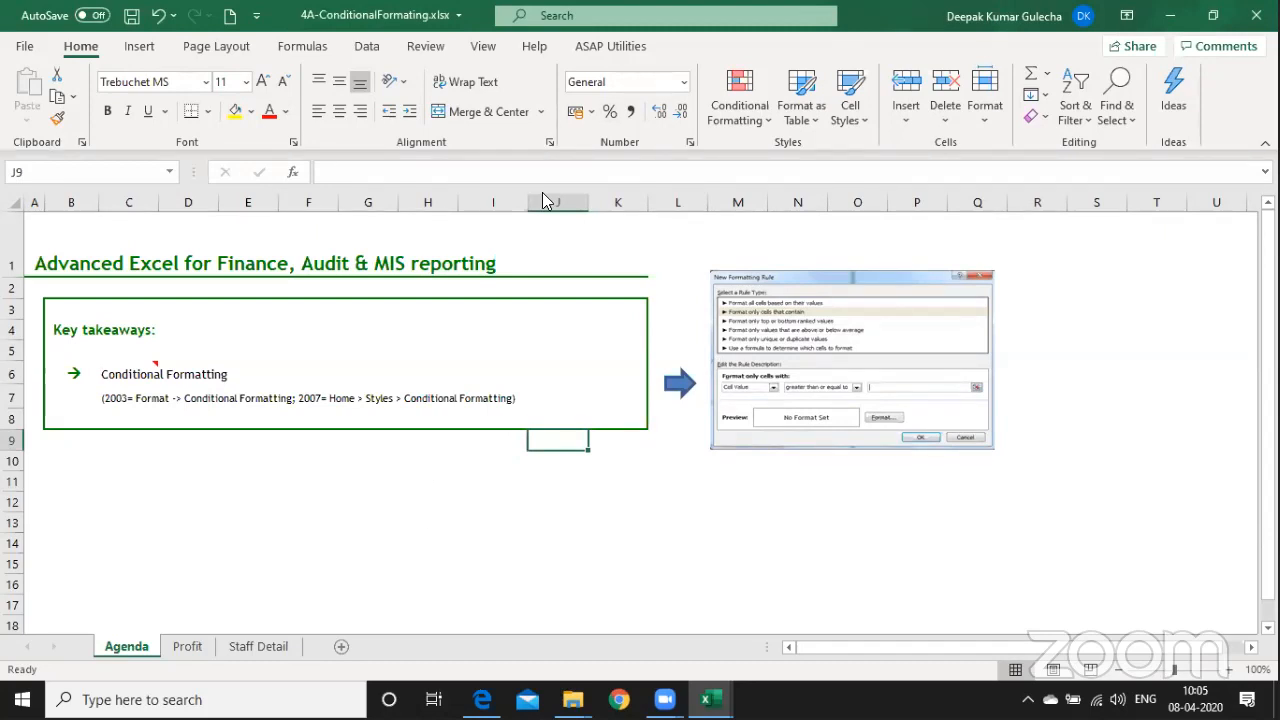
pyautogui.hotkey('alt', 'Tab')
pyautogui.hotkey('alt', 'Tab')
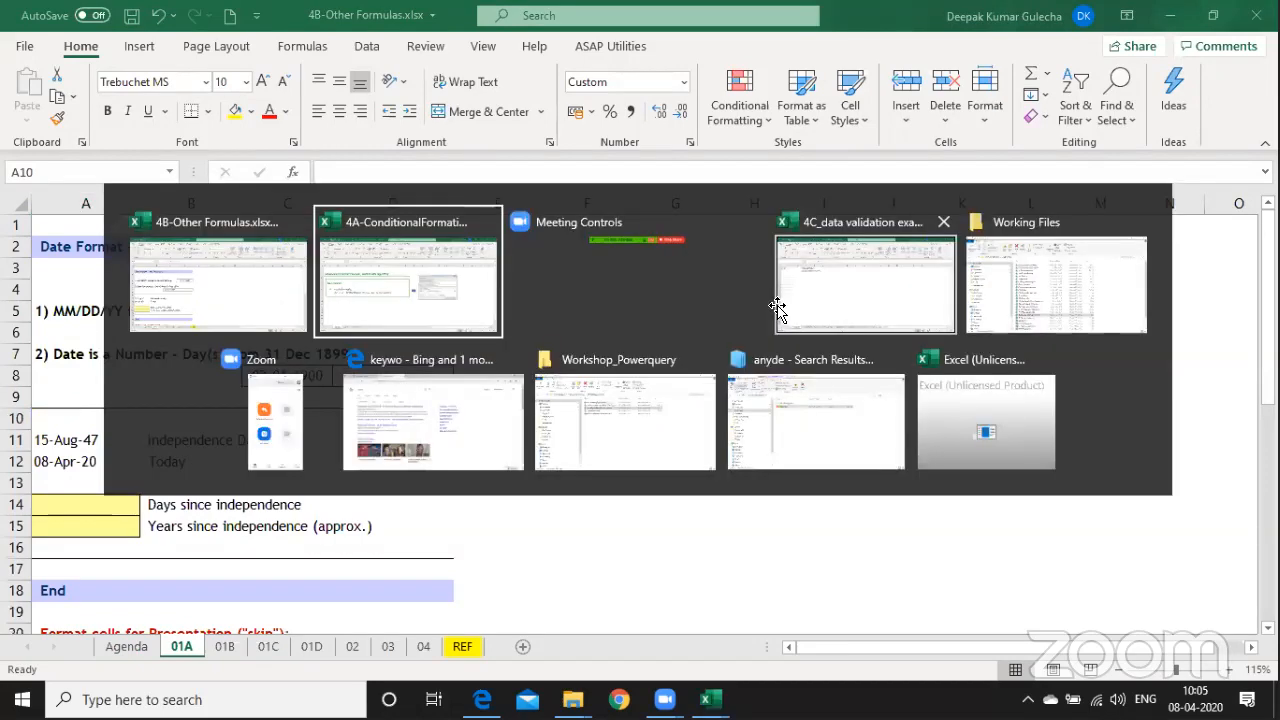
pyautogui.hotkey('alt', 'Tab')
pyautogui.hotkey('alt', 'Tab')
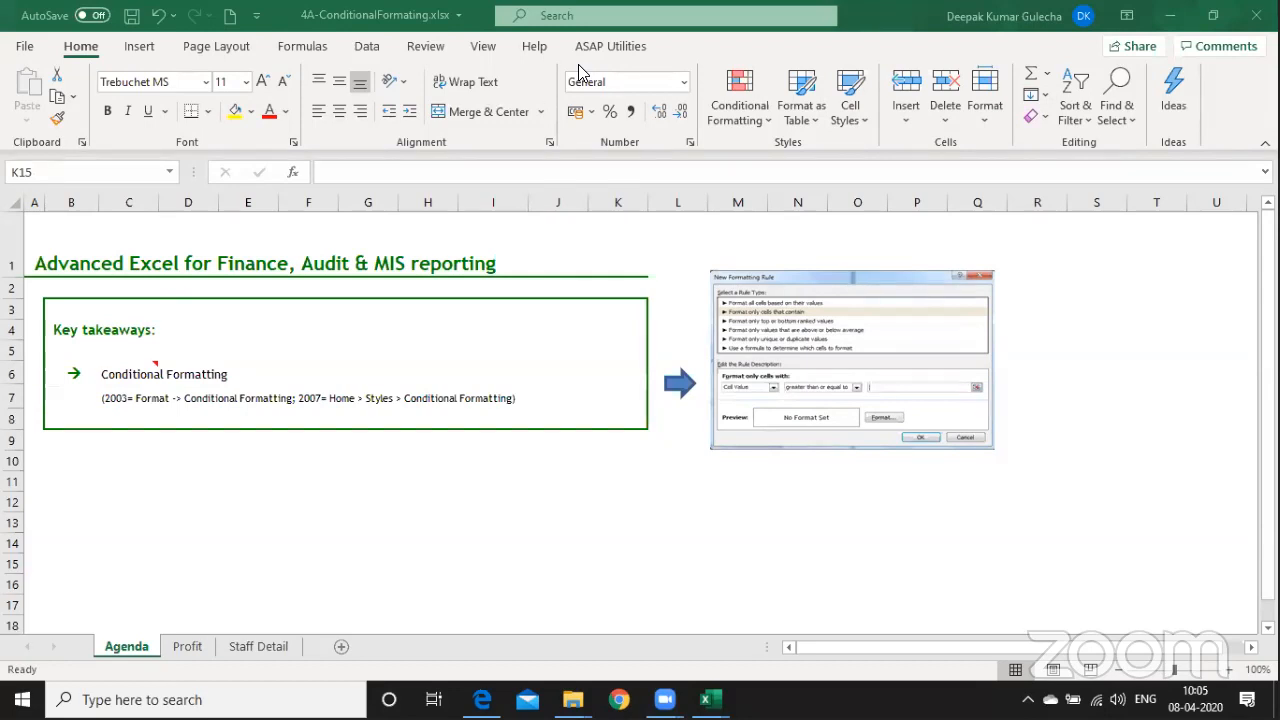
pyautogui.click(519, 512)
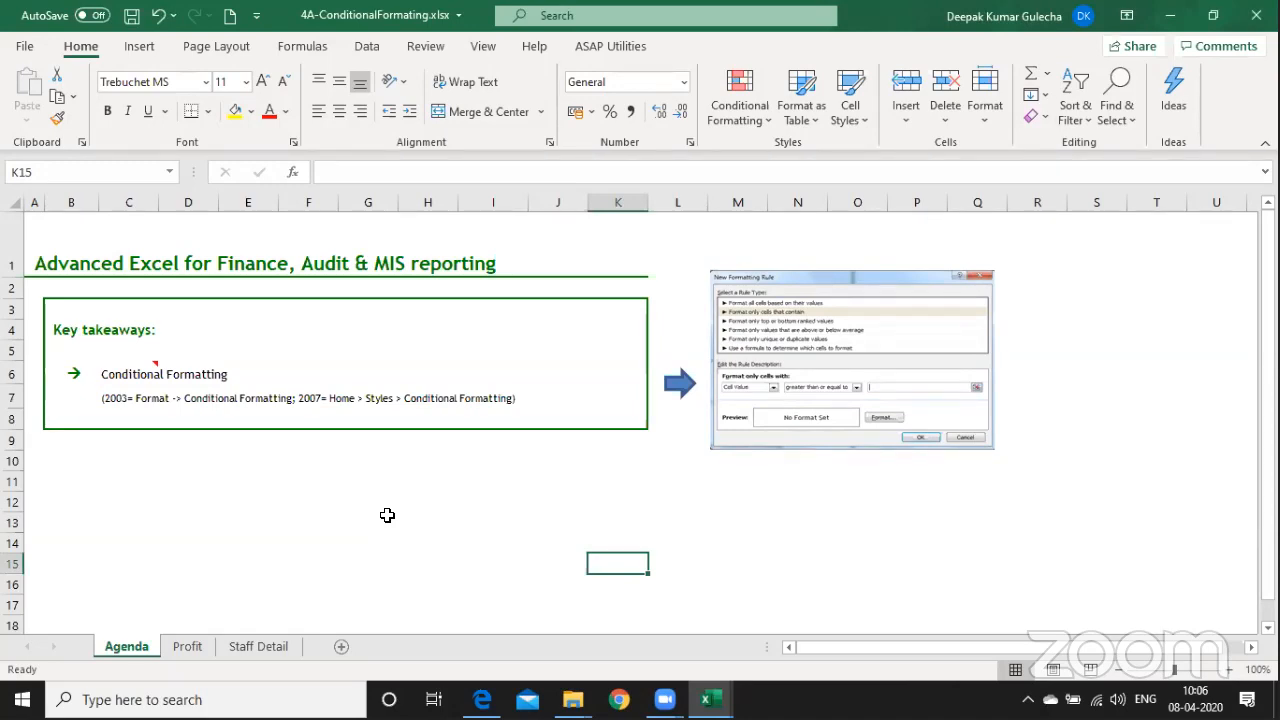
# Insert a new sheet before Profit and enter the heading "Formatting" in cell E4.
pyautogui.hotkey('ctrl', 'pagedown')
pyautogui.hotkey('shift', 'F11')
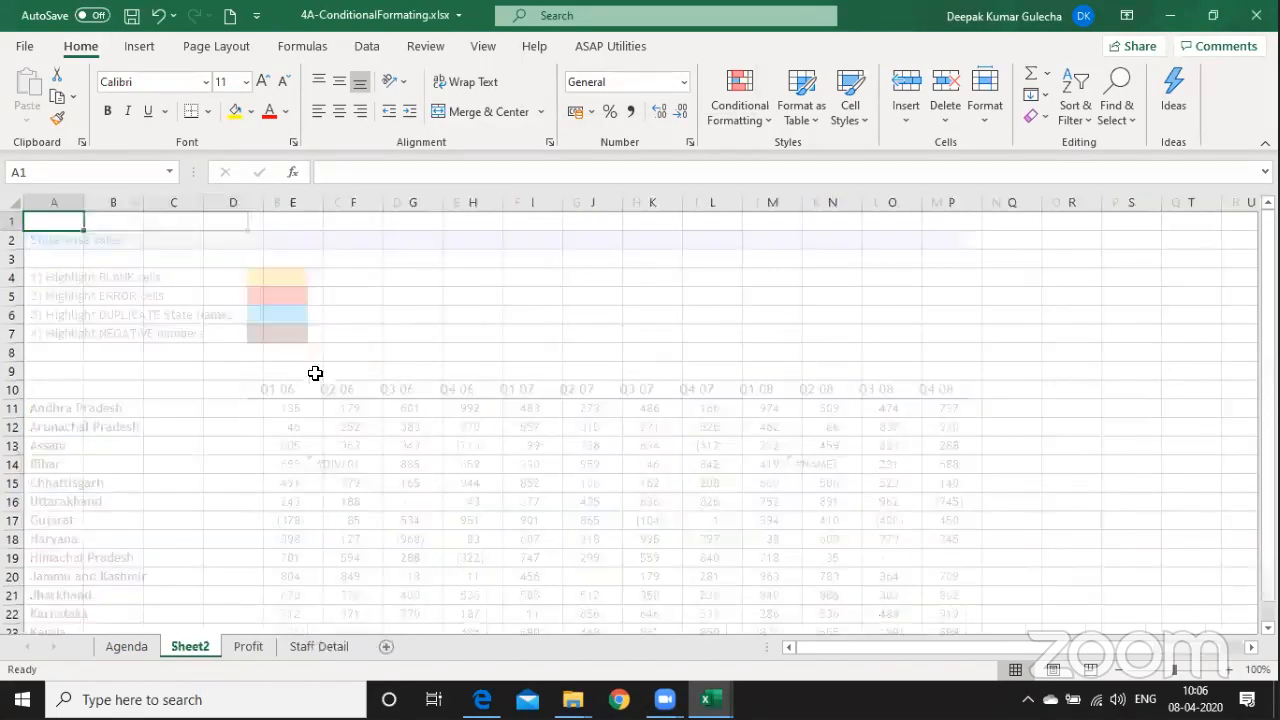
pyautogui.click(291, 281)
pyautogui.write('Fom')
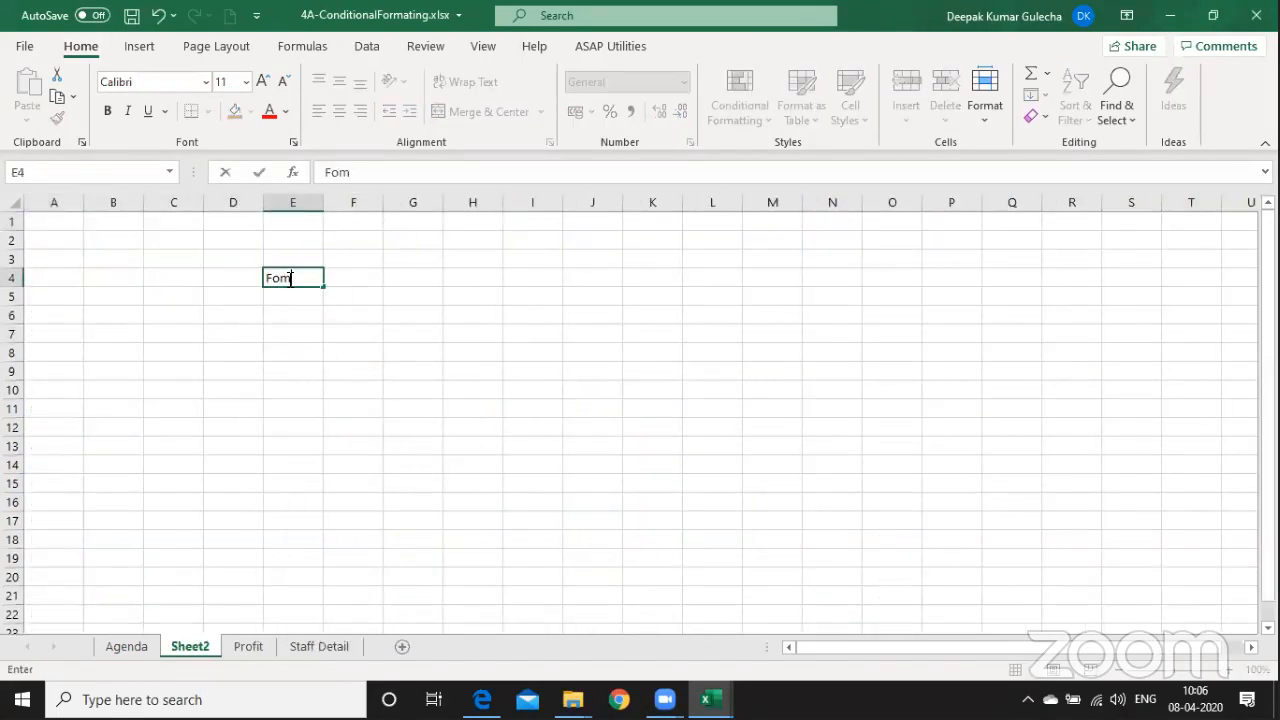
pyautogui.press('BackSpace')
pyautogui.write('rmatt')
pyautogui.press('BackSpace')
pyautogui.write('ting')
pyautogui.press('Return')
# Enter "Apply Border" in cell F6 and "Apply Font Color" in cell F7.
pyautogui.press('Right')
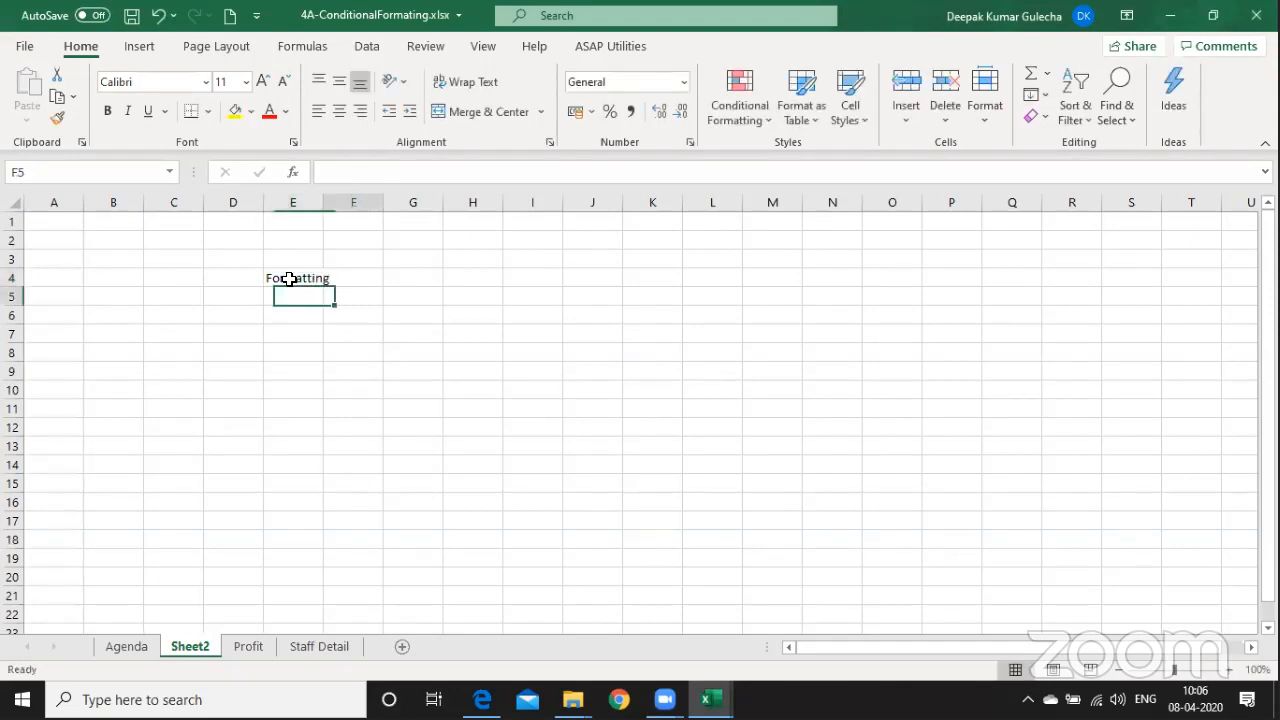
pyautogui.press('Down')
pyautogui.write('App')
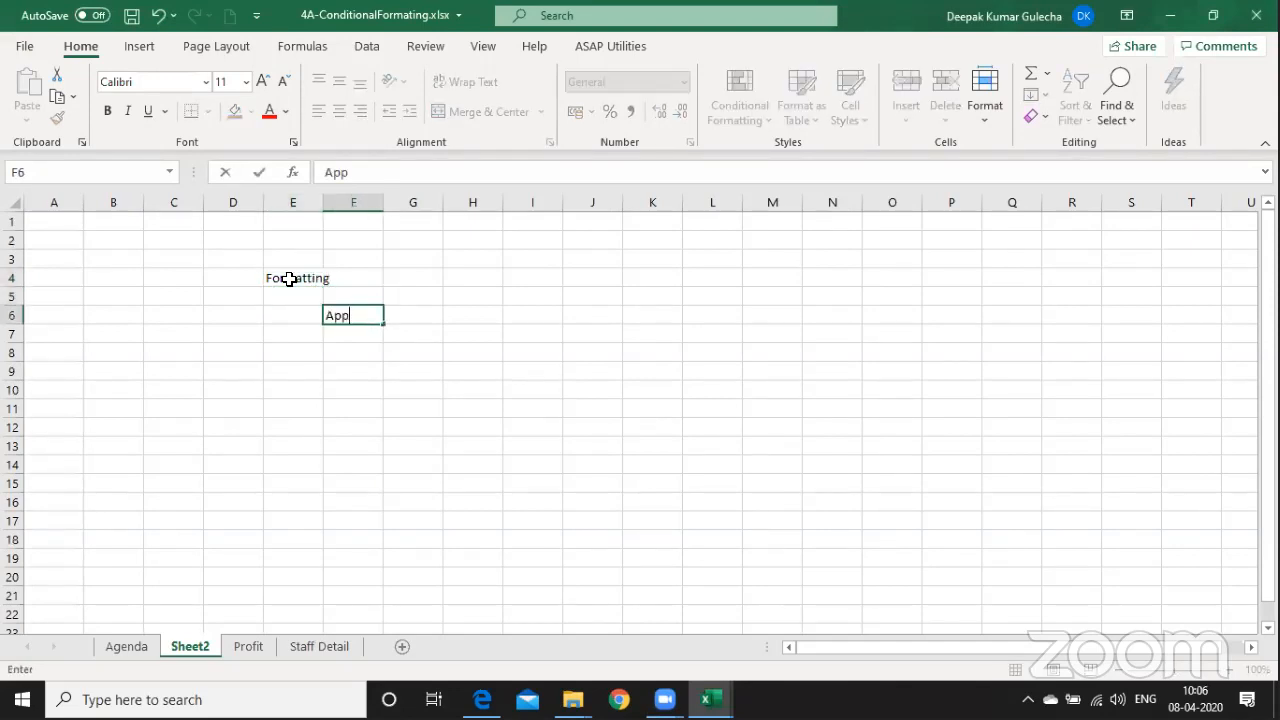
pyautogui.write('ly Border')
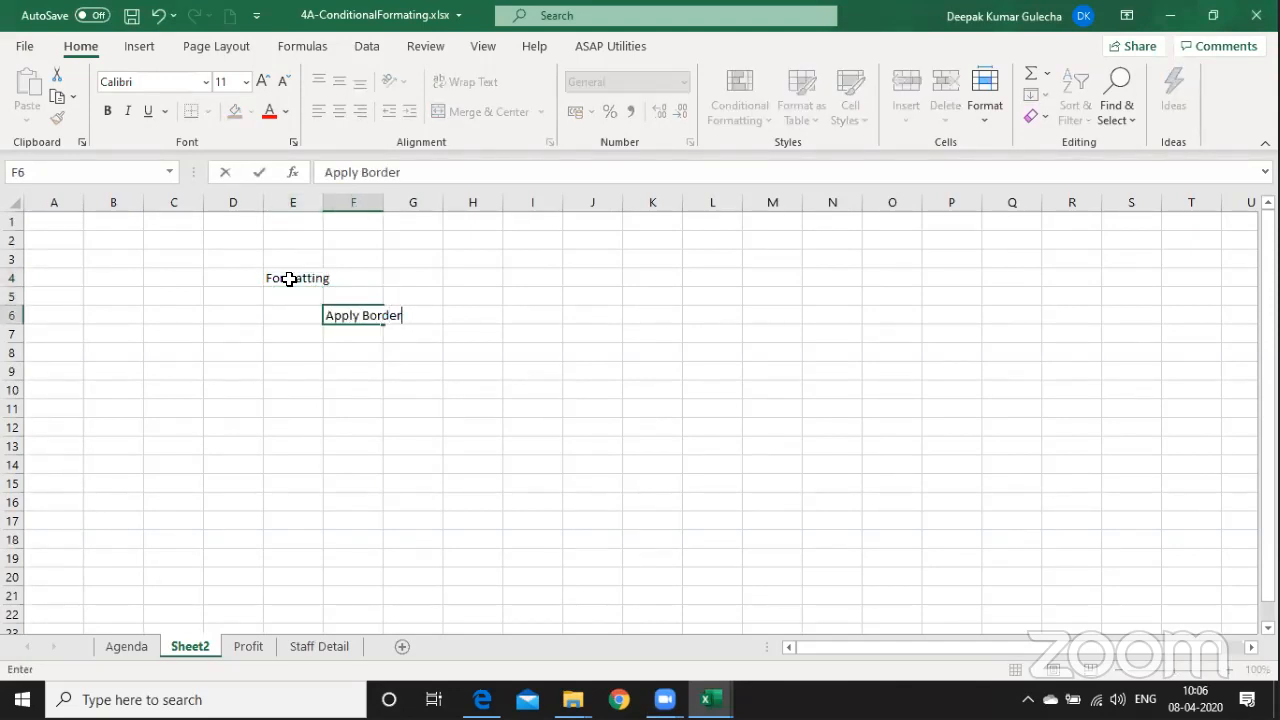
pyautogui.press('Return')
pyautogui.write('You')
pyautogui.press('BackSpace')
pyautogui.press('BackSpace')
pyautogui.press('BackSpace')
pyautogui.press('BackSpace')
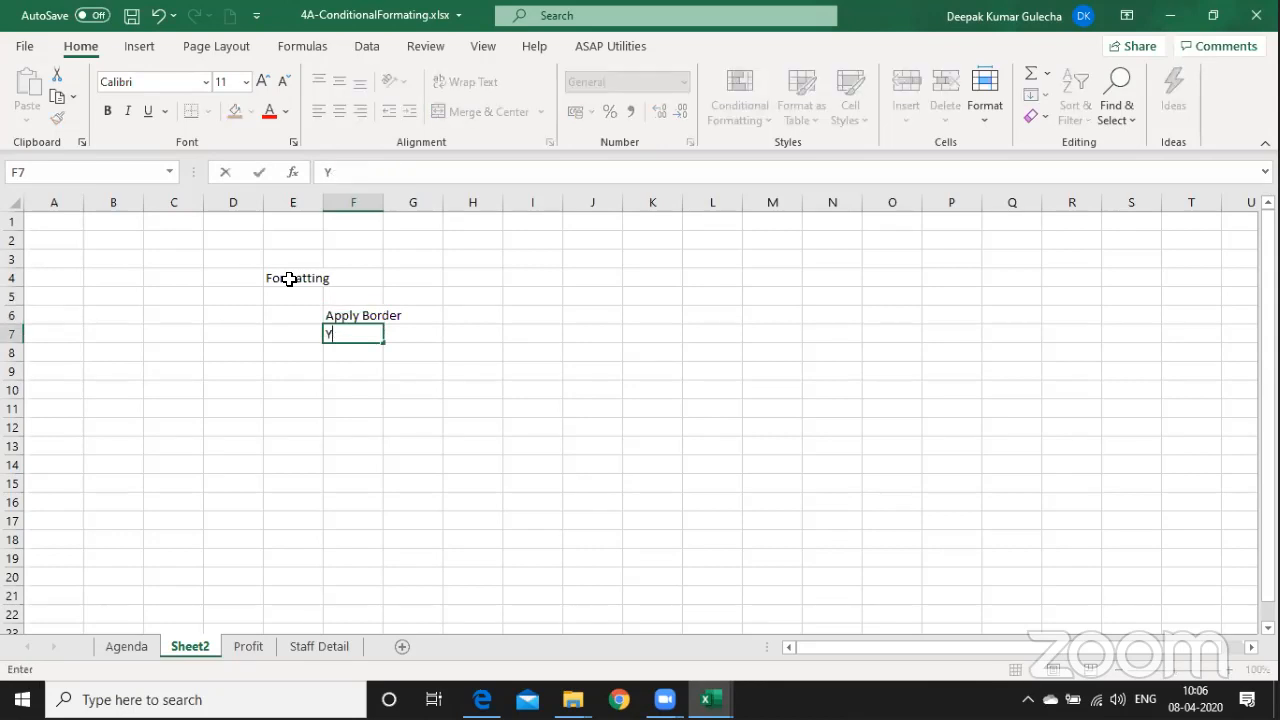
pyautogui.write('Apply Font Color')
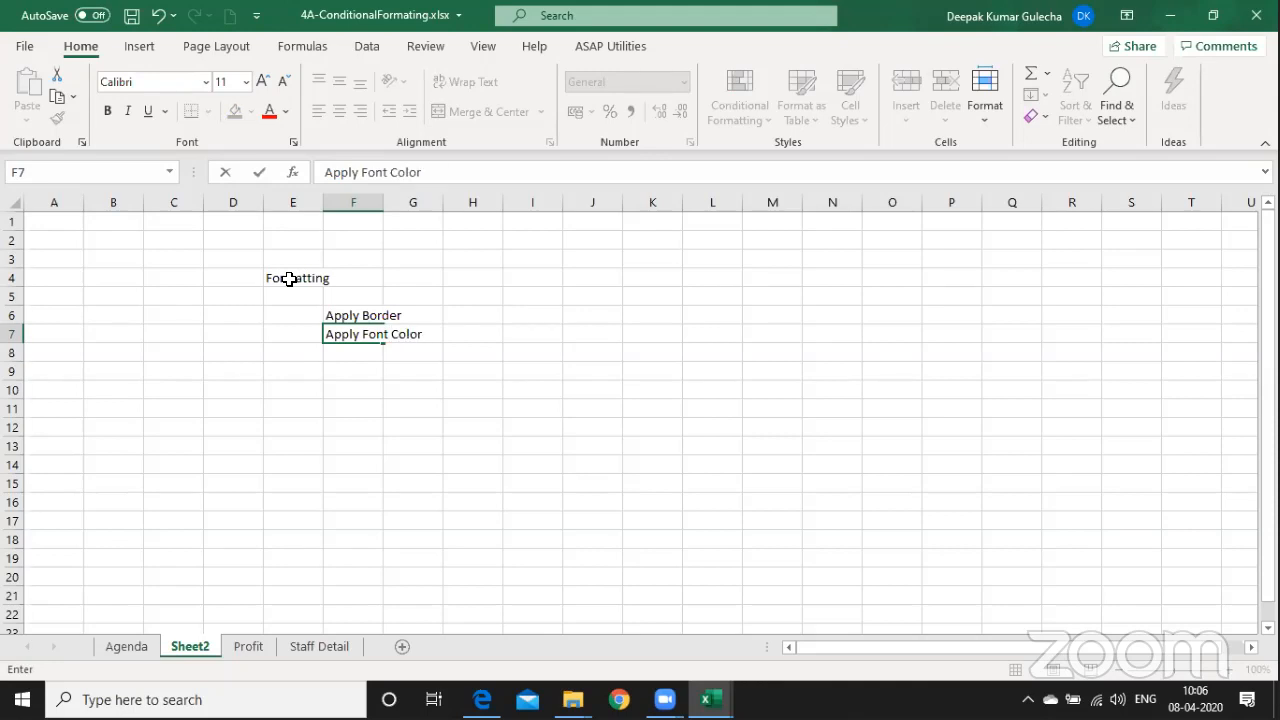
pyautogui.press('Return')
# Enter "Apply Cell Formation - Fill Colors" in cell F8.
pyautogui.write('A')
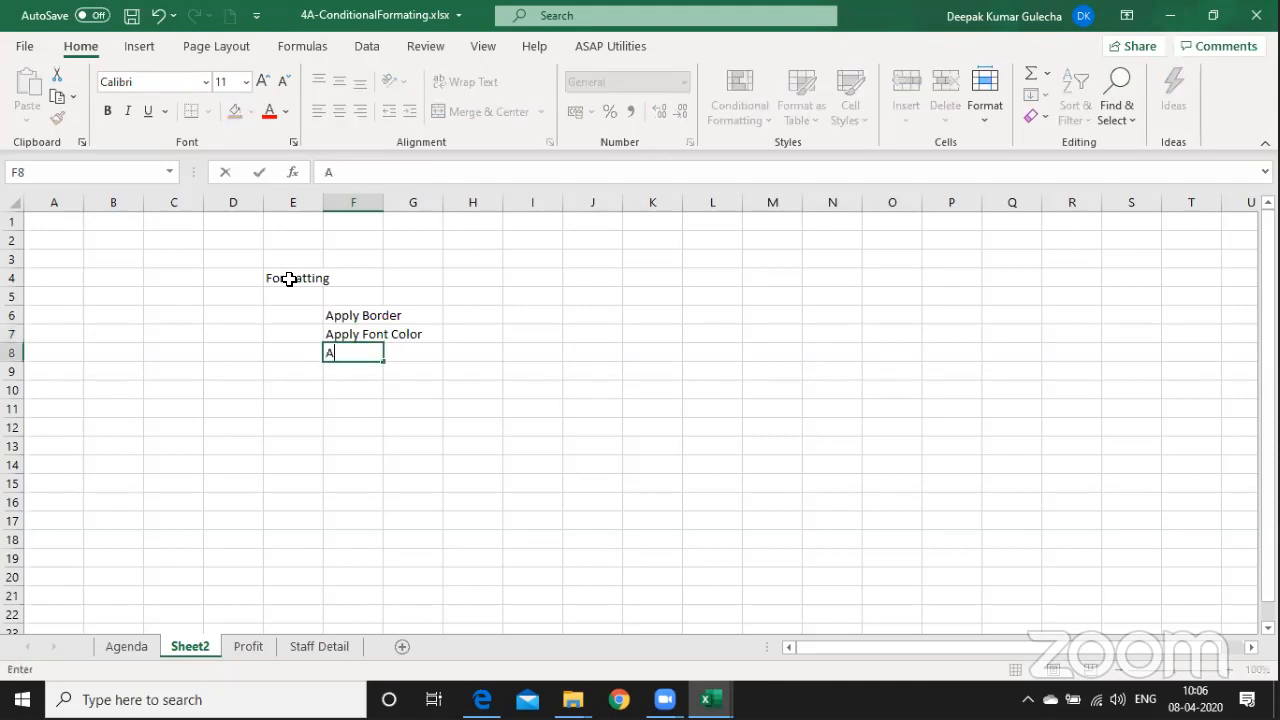
pyautogui.write('pply Cell Fo')
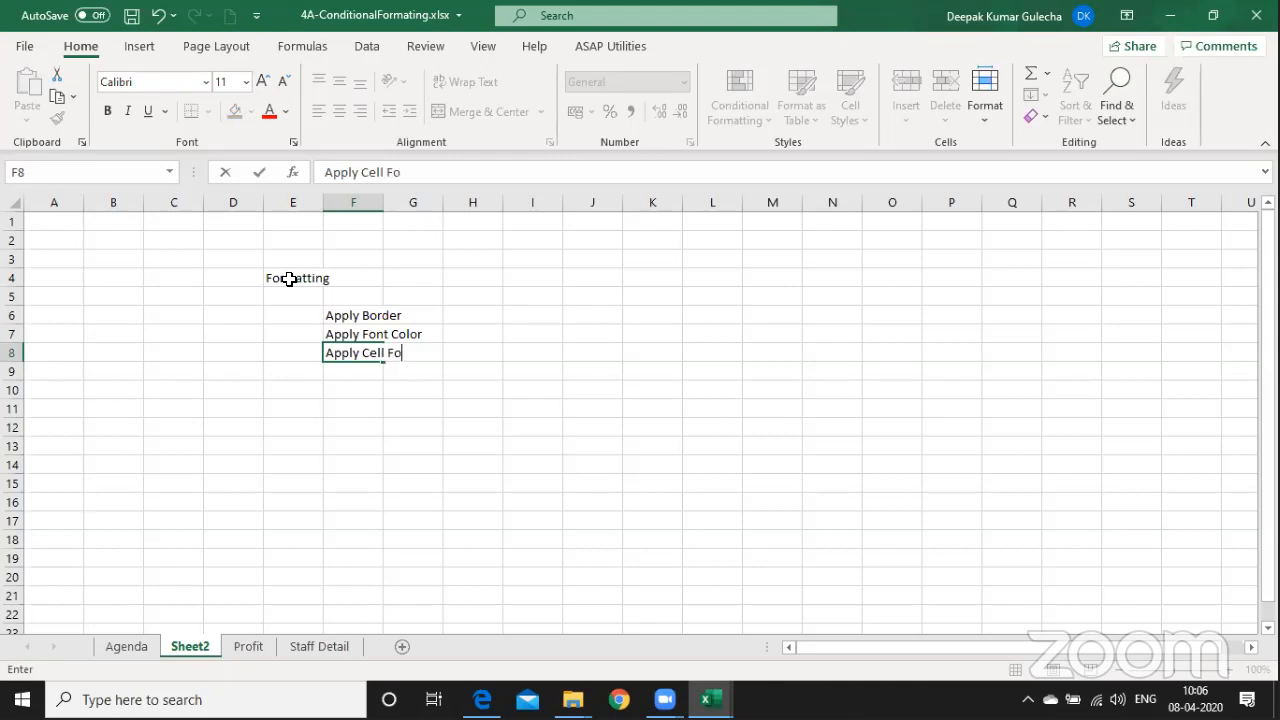
pyautogui.write('rmation - Fill ')
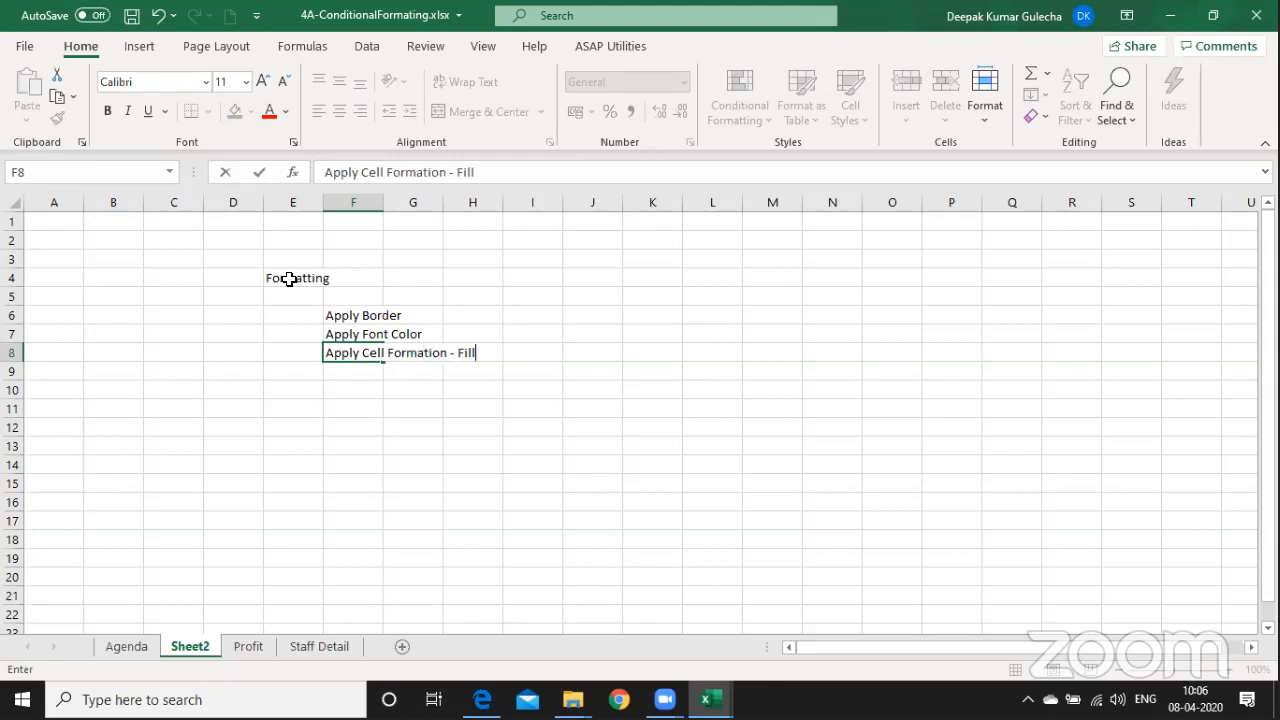
pyautogui.write('Colors')
pyautogui.press('Return')
# Enter "Apply Font - style / bold / size" in cell F10 and widen column F to about the length of the list entries.
pyautogui.press('Return')
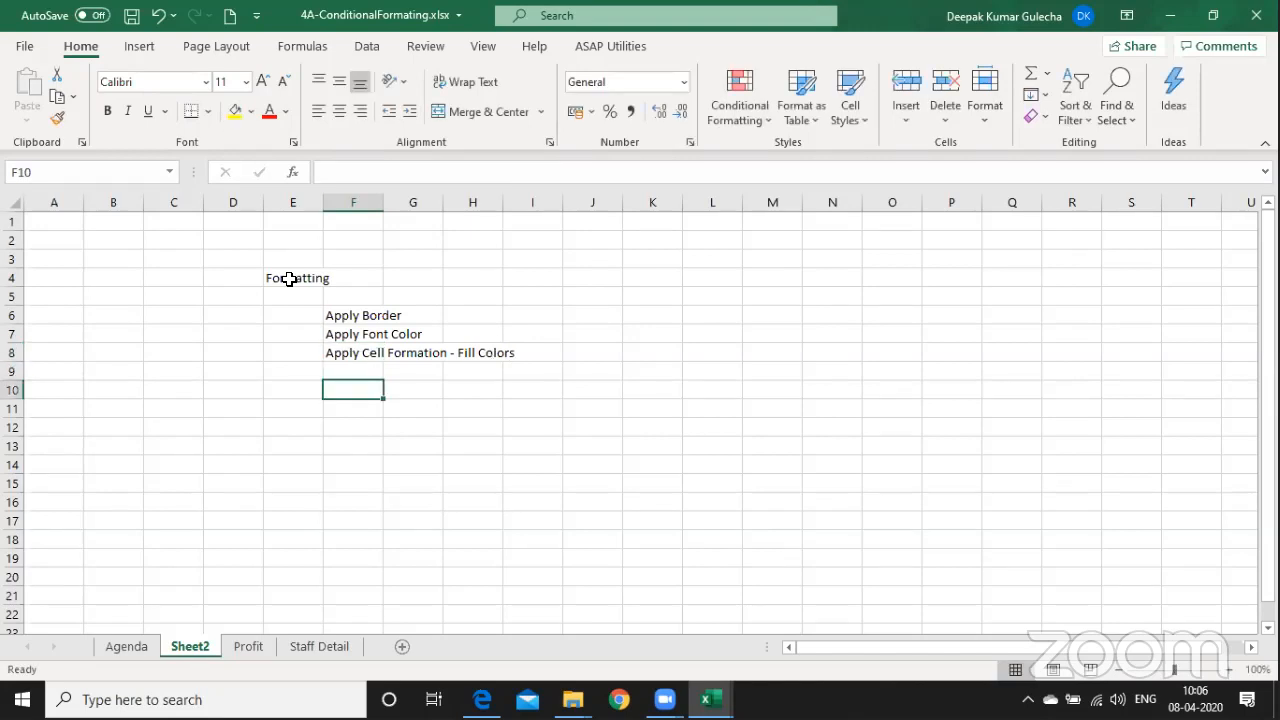
pyautogui.write('Apply A')
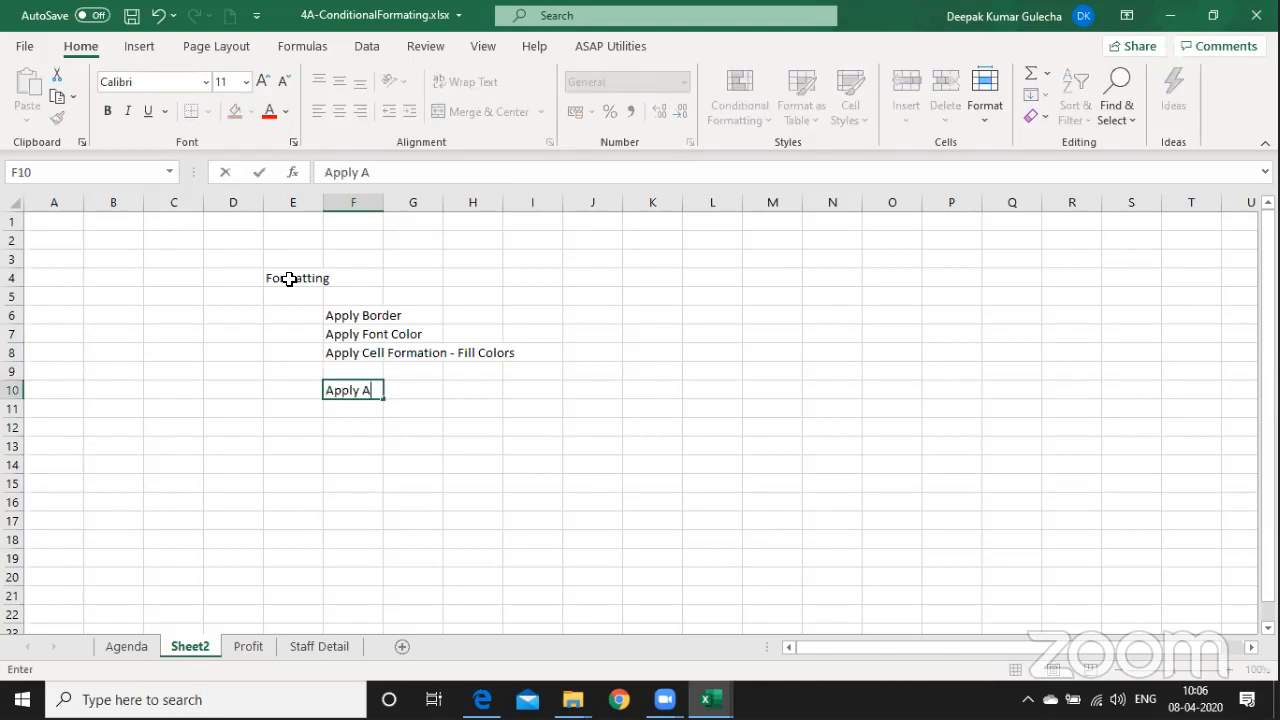
pyautogui.press('BackSpace')
pyautogui.write('Fonr')
pyautogui.press('BackSpace')
pyautogui.write('t - style / bold / ')
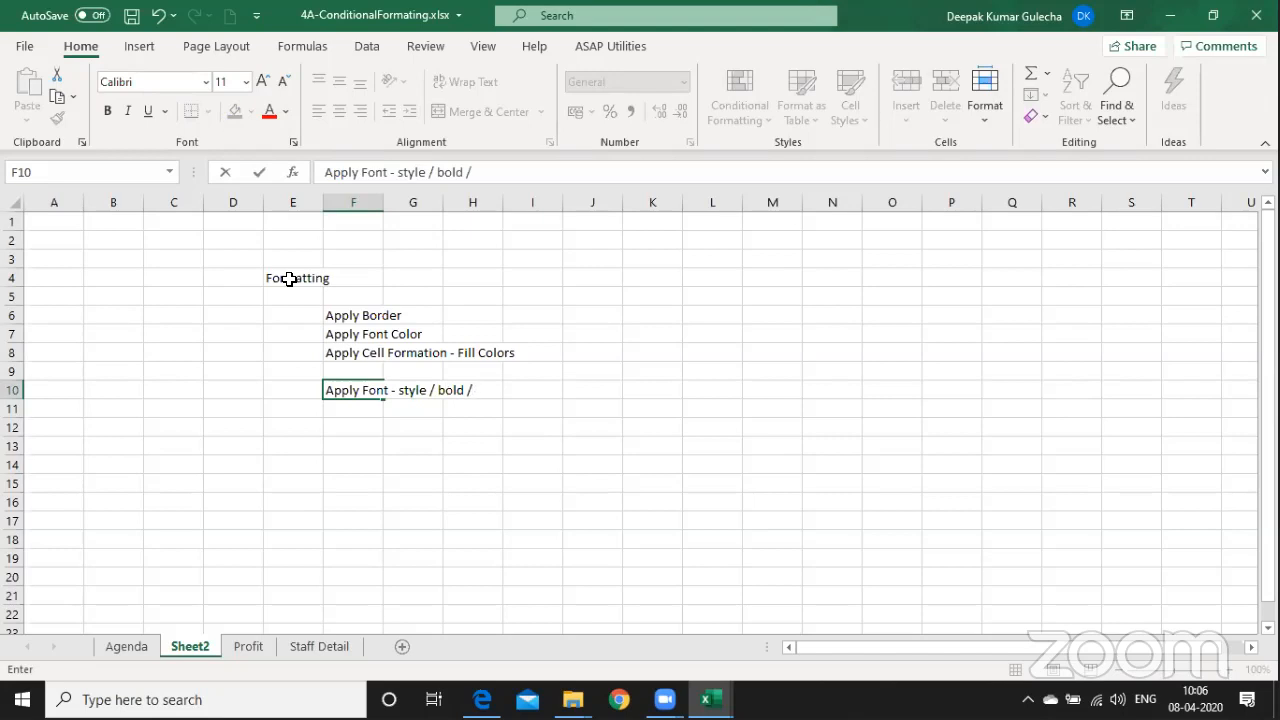
pyautogui.write('size')
pyautogui.hotkey('ctrl', 'Return')
pyautogui.press('Return')
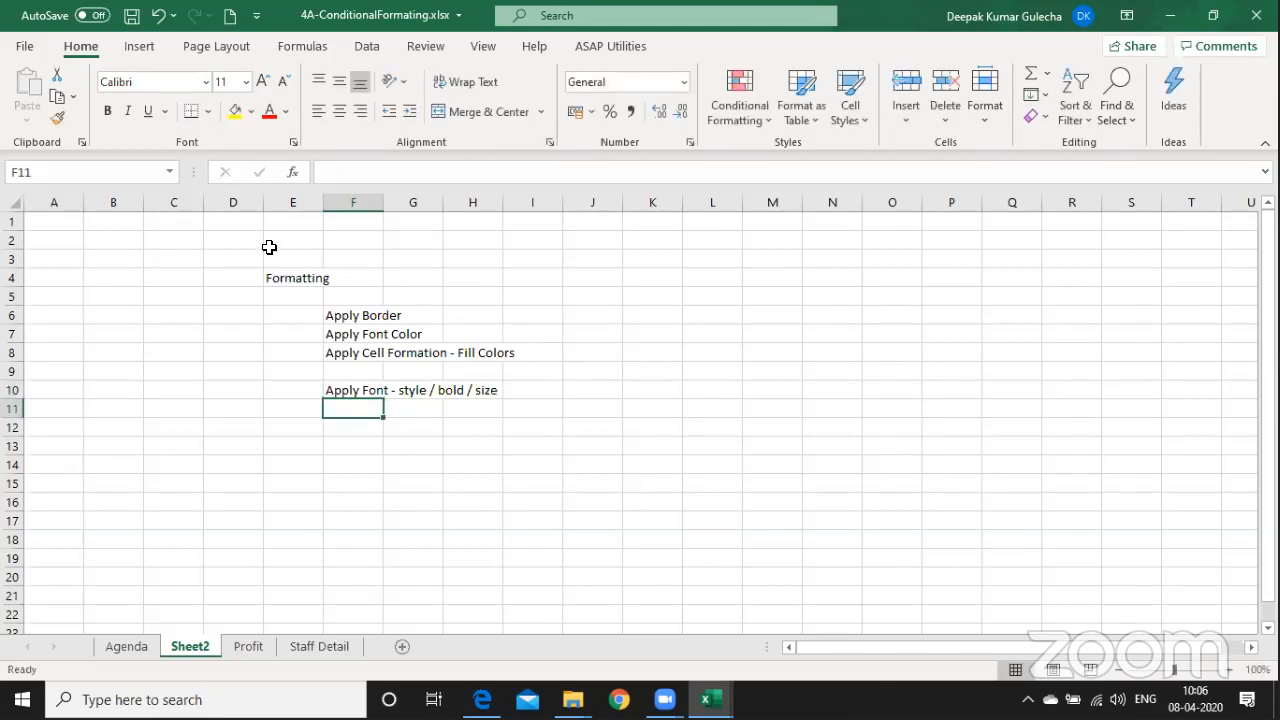
pyautogui.moveTo(383, 203); pyautogui.dragTo(507, 200)
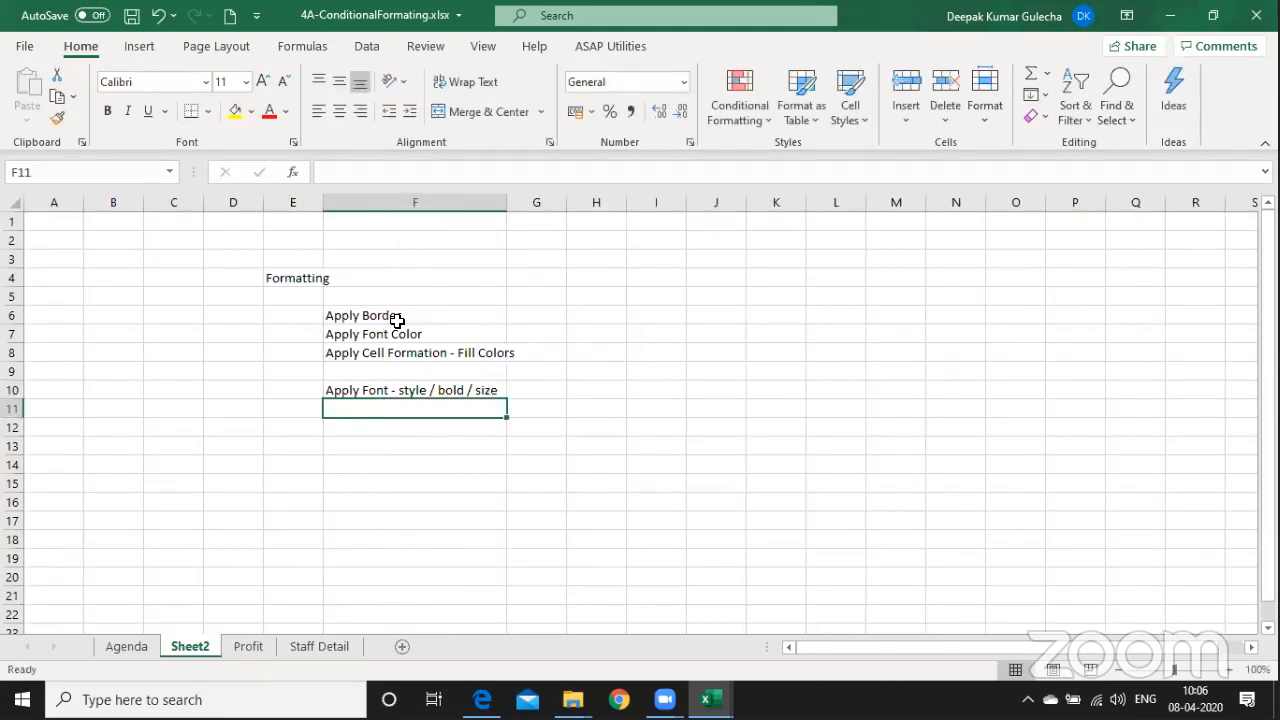
pyautogui.moveTo(392, 314); pyautogui.dragTo(429, 445)
# Apply an outline border to cell H6 beside the "Apply Border" entry.
pyautogui.click(589, 310)
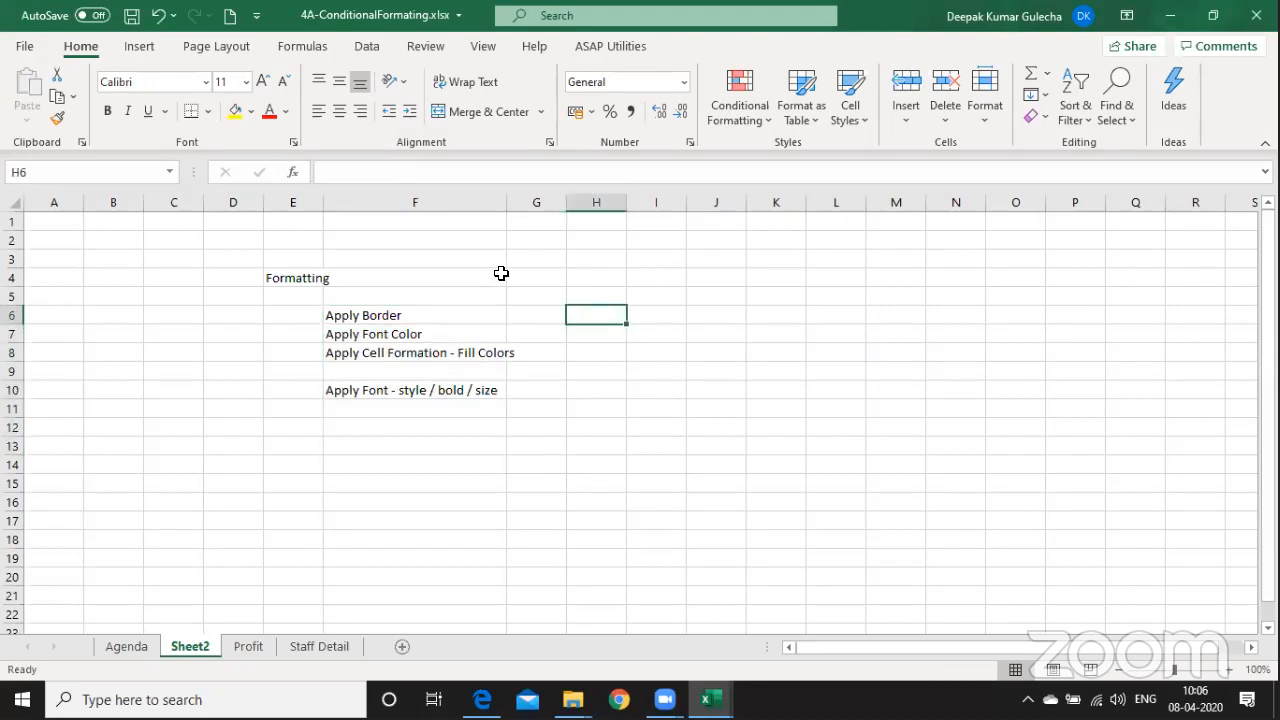
pyautogui.hotkey('ctrl', '1')
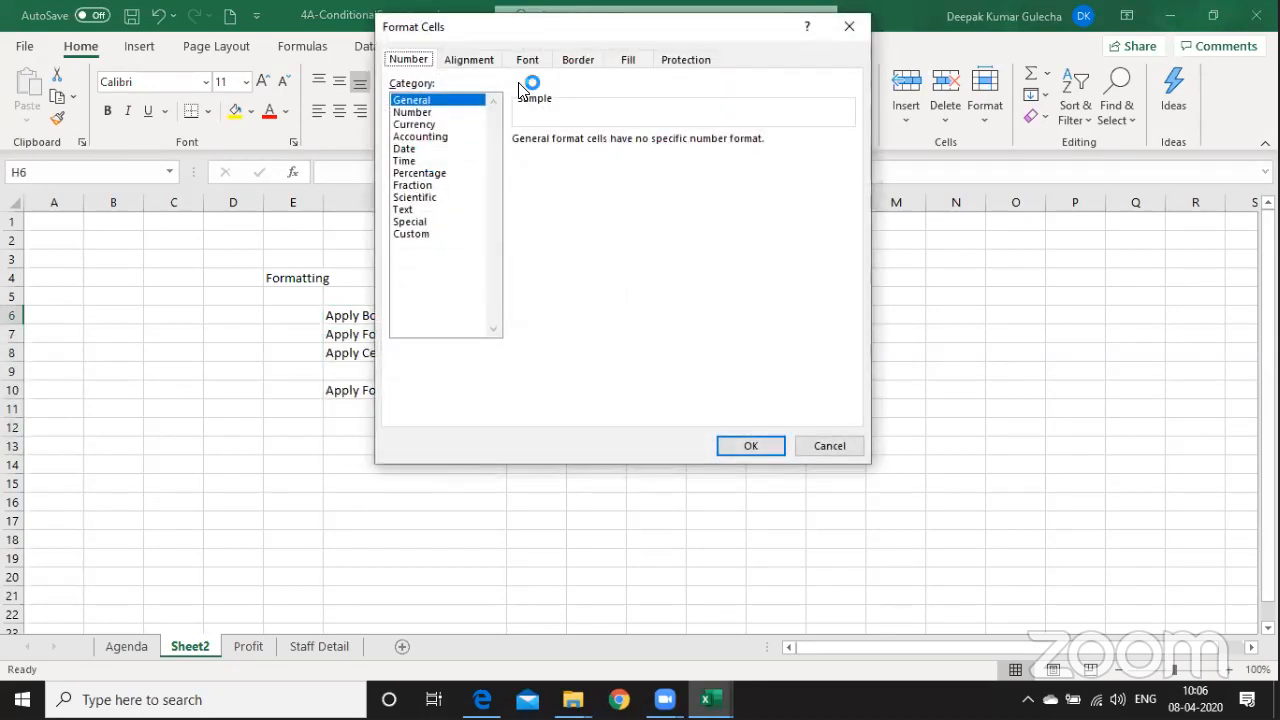
pyautogui.click(578, 59)
pyautogui.click(636, 115)
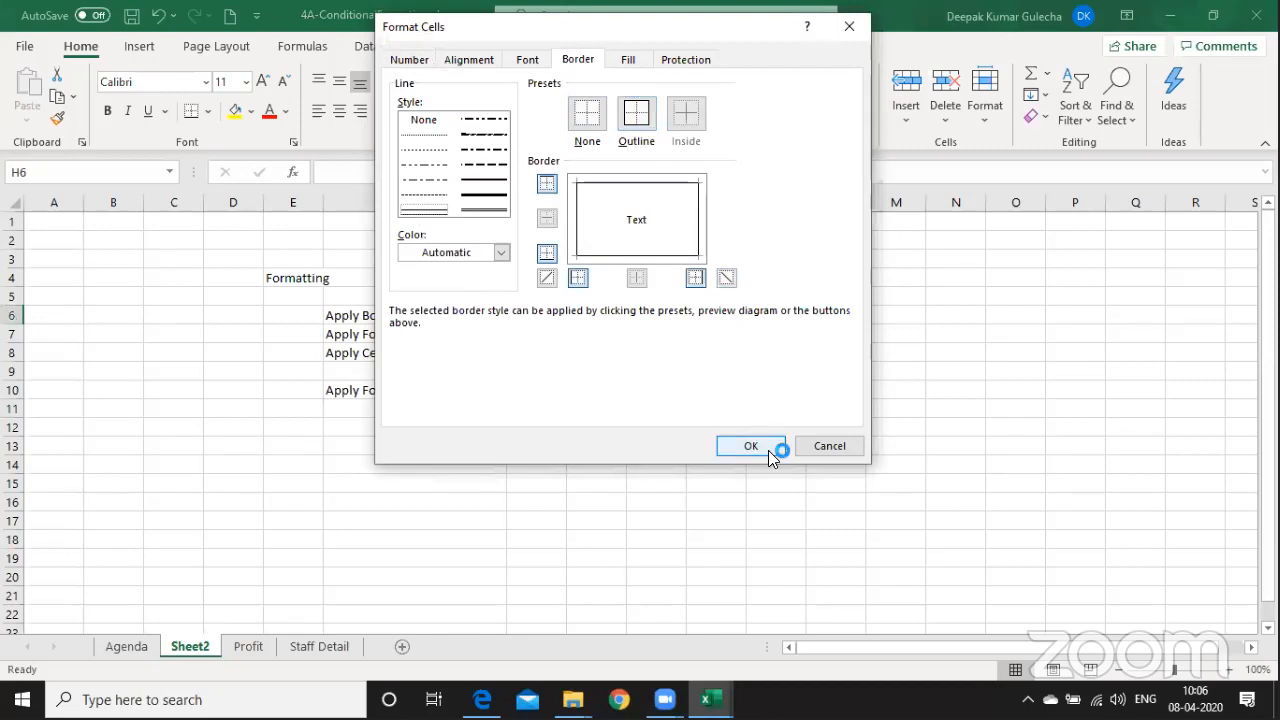
pyautogui.click(750, 445)
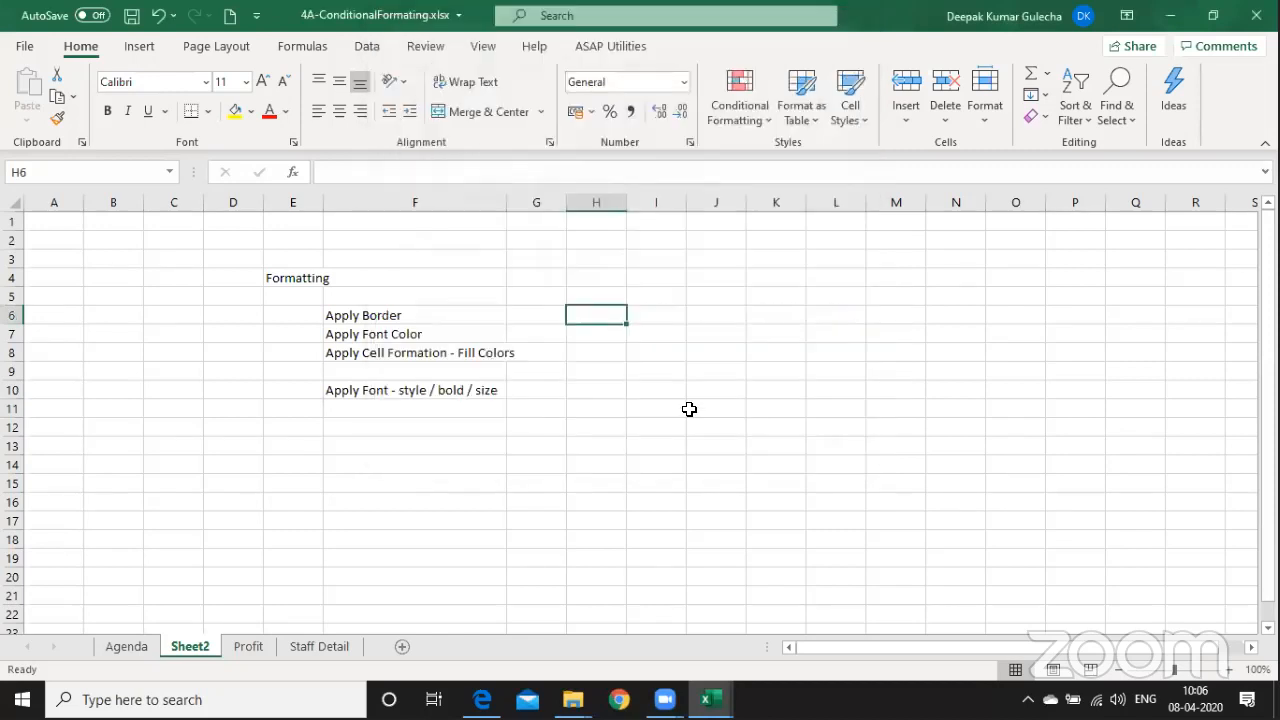
# Enter "absbs" in cell H7 with a red font color and fill cell H8 with yellow.
pyautogui.click(611, 331)
pyautogui.write('absbs')
pyautogui.press('Return')
pyautogui.click(611, 331)
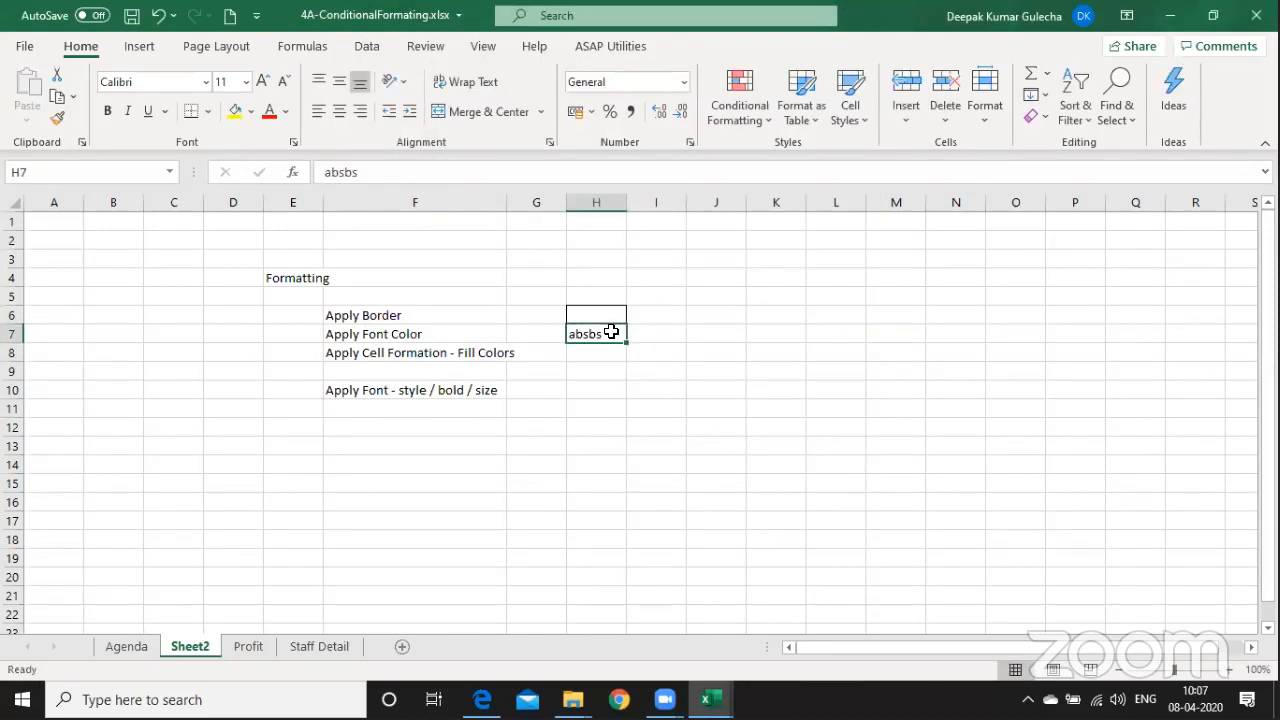
pyautogui.click(273, 111)
pyautogui.press('Down')
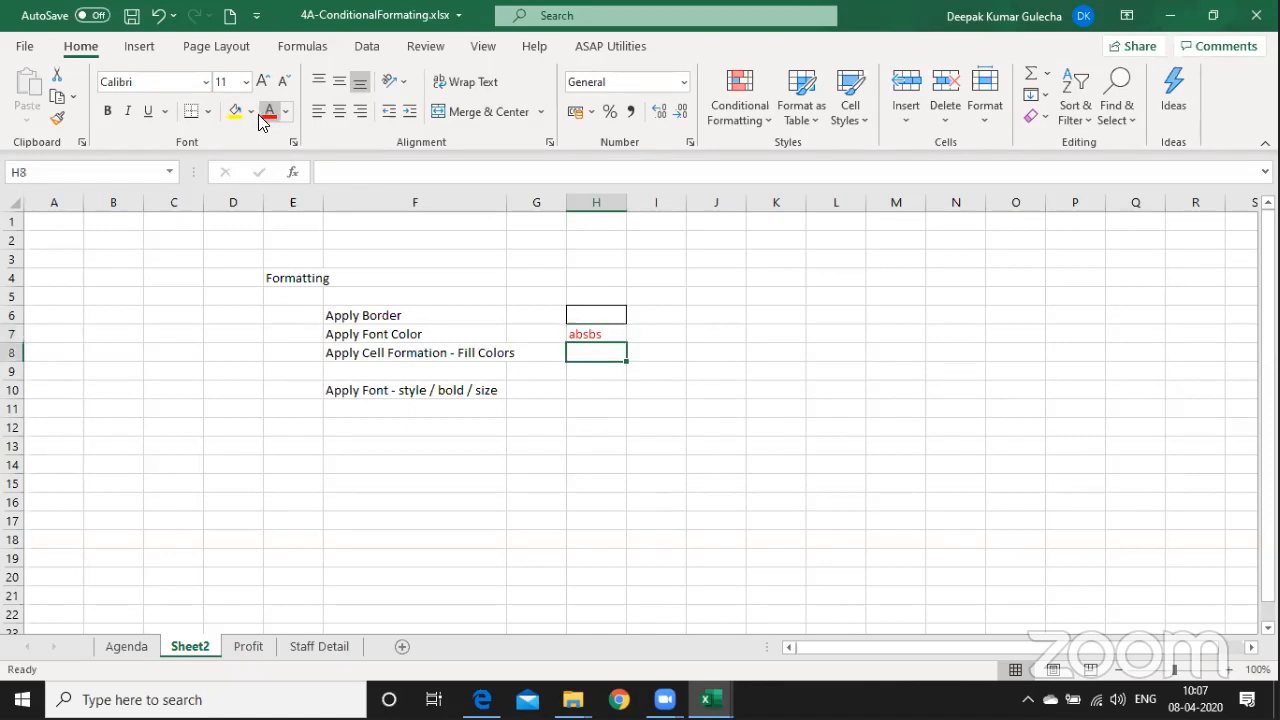
pyautogui.click(235, 111)
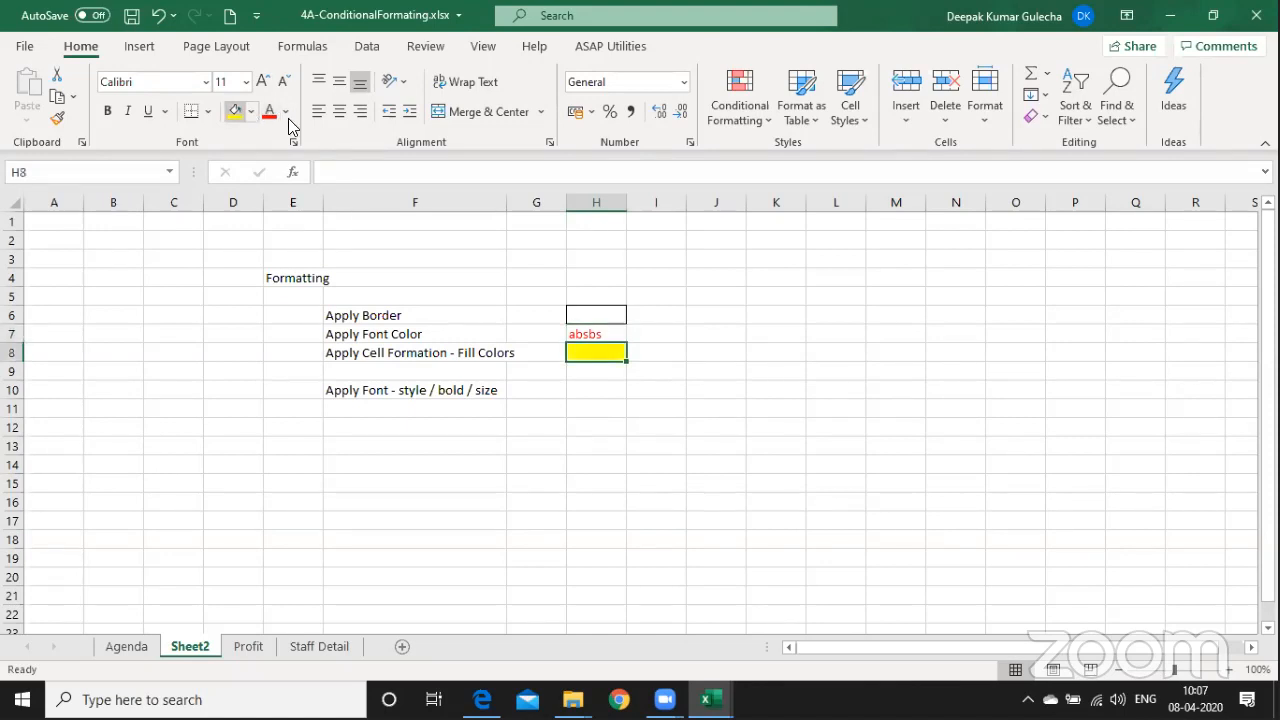
# Enter "ABSBS" in cell H10 beside the font entry and make it bold.
pyautogui.click(590, 386)
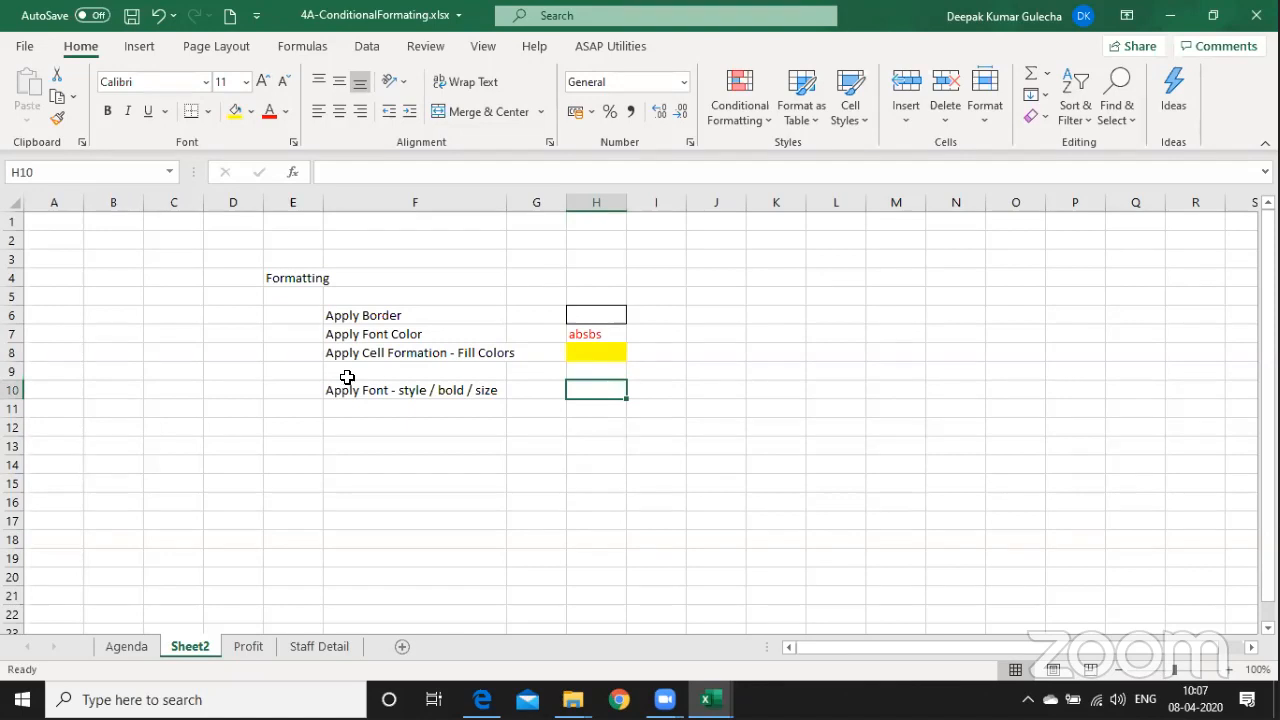
pyautogui.write('ABSBS')
pyautogui.press('Return')
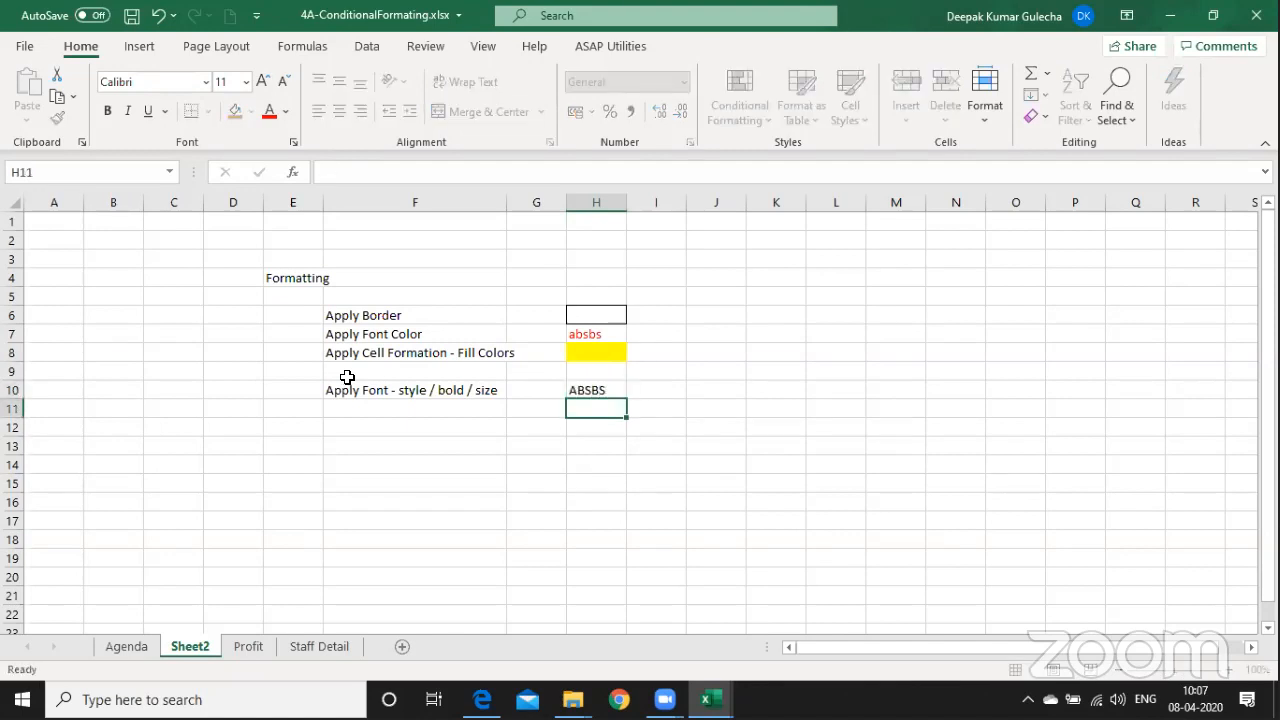
pyautogui.press('Up')
pyautogui.hotkey('ctrl', 'b')
# Fill the text of H10 down into cell H11 and remove its bold formatting.
pyautogui.press('Down')
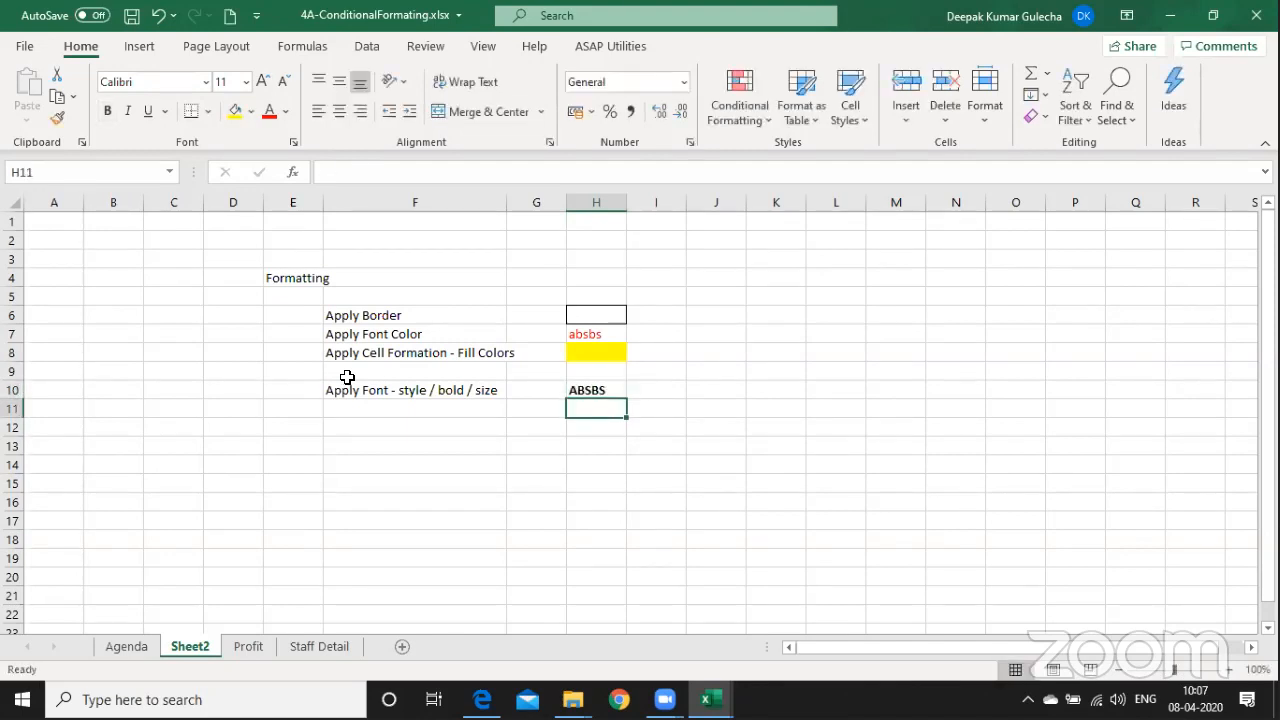
pyautogui.hotkey('ctrl', 'd')
pyautogui.hotkey('ctrl', 'b')
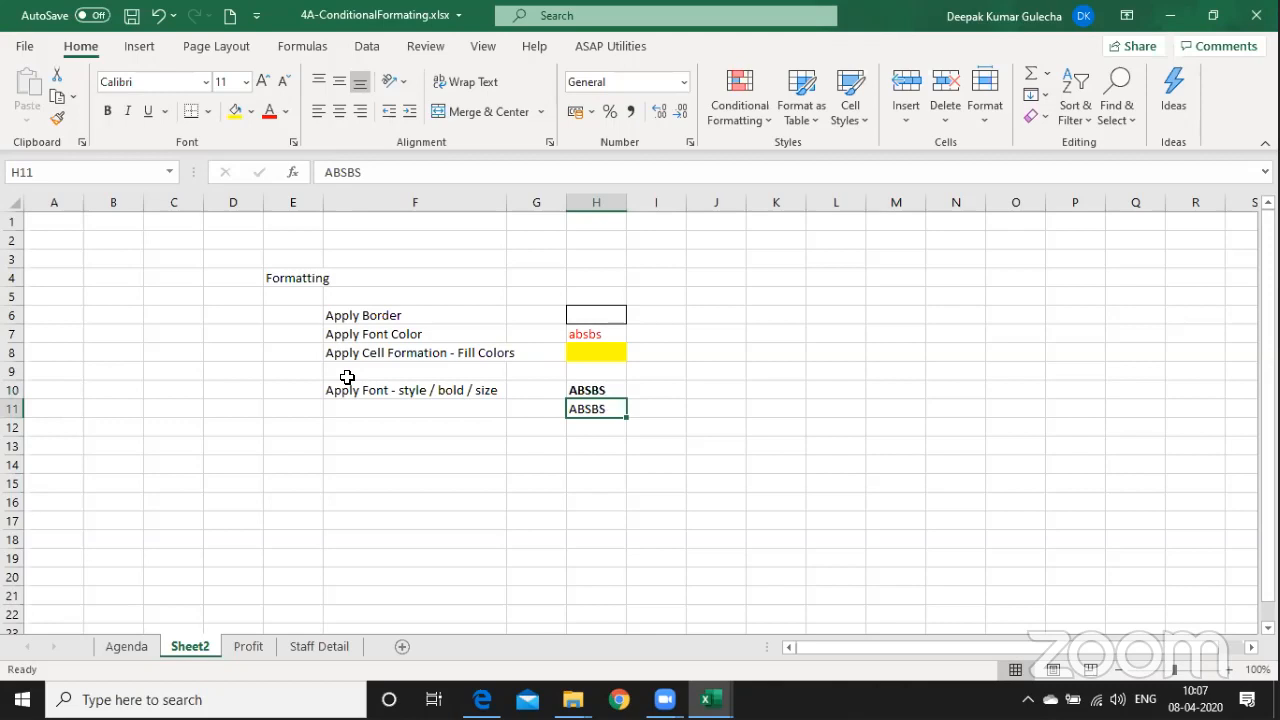
# Increase the font size of the text in cell H11 to 18.
pyautogui.click(268, 82)
pyautogui.click(268, 82)
pyautogui.click(272, 82)
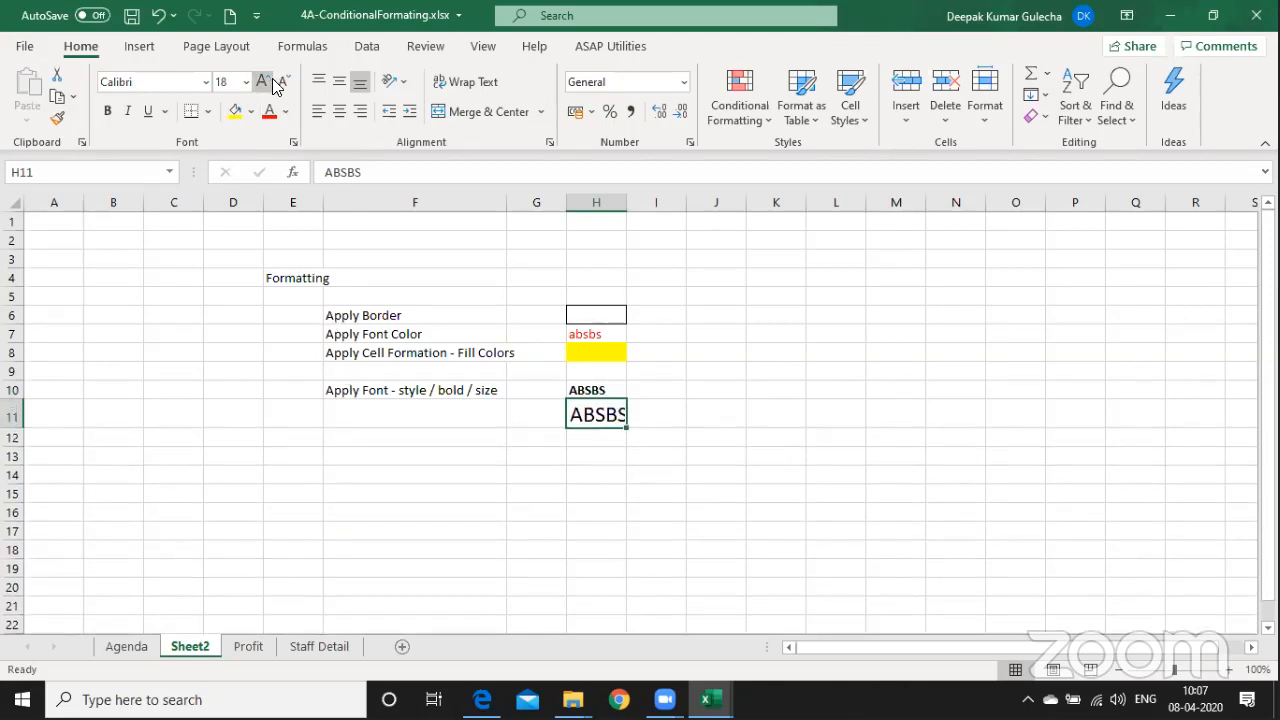
# Select the formatting examples in F6:H12 and view the available options in the Format Cells dialog without changing anything.
pyautogui.press('Up')
pyautogui.press('Up')
pyautogui.press('Up')
pyautogui.press('Up')
pyautogui.press('Up')
pyautogui.press('Left')
pyautogui.press('Left')
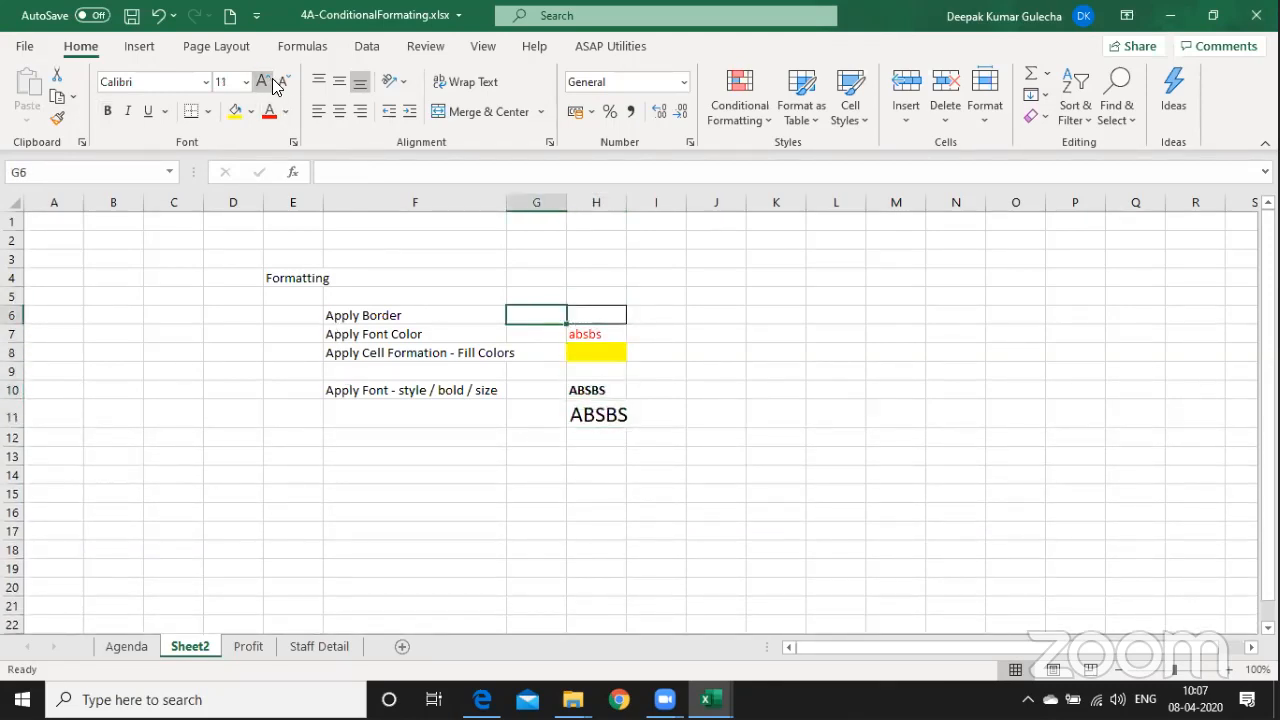
pyautogui.hotkey('shift', 'Down')
pyautogui.hotkey('shift', 'Down')
pyautogui.hotkey('shift', 'Down')
pyautogui.hotkey('shift', 'Down')
pyautogui.hotkey('shift', 'Down')
pyautogui.hotkey('shift', 'Down')
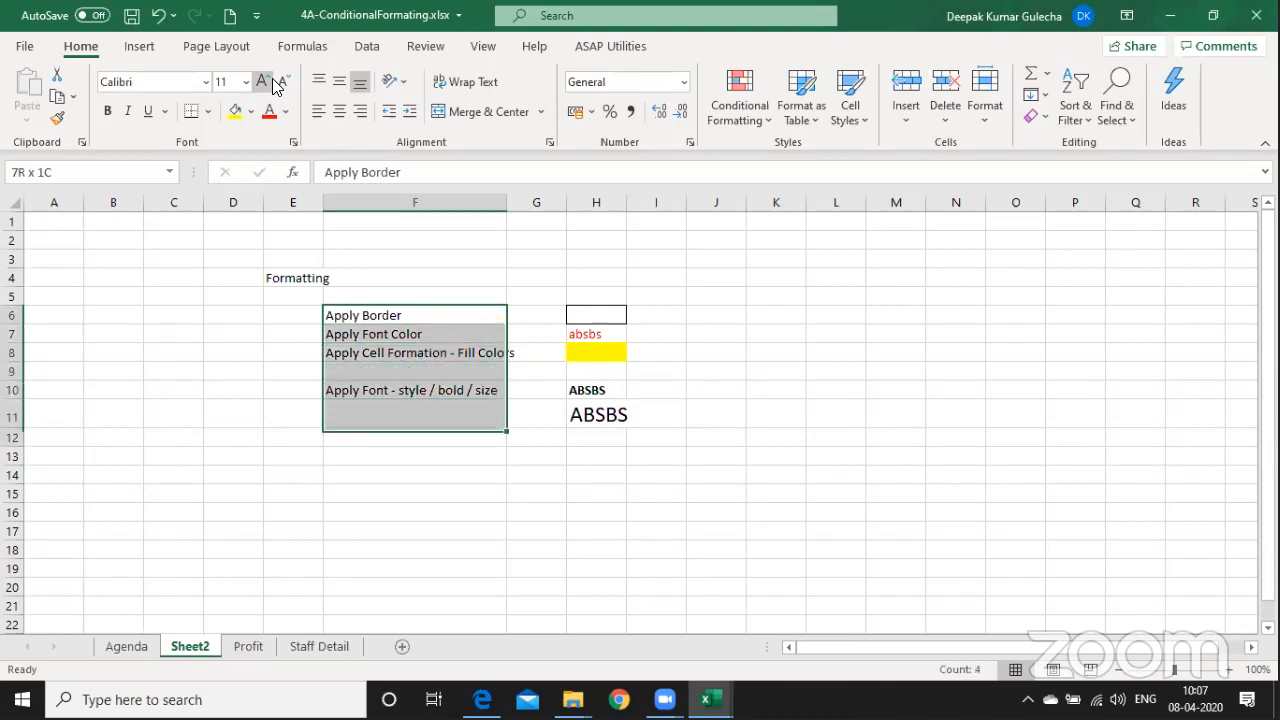
pyautogui.hotkey('shift', 'Right')
pyautogui.hotkey('shift', 'Right')
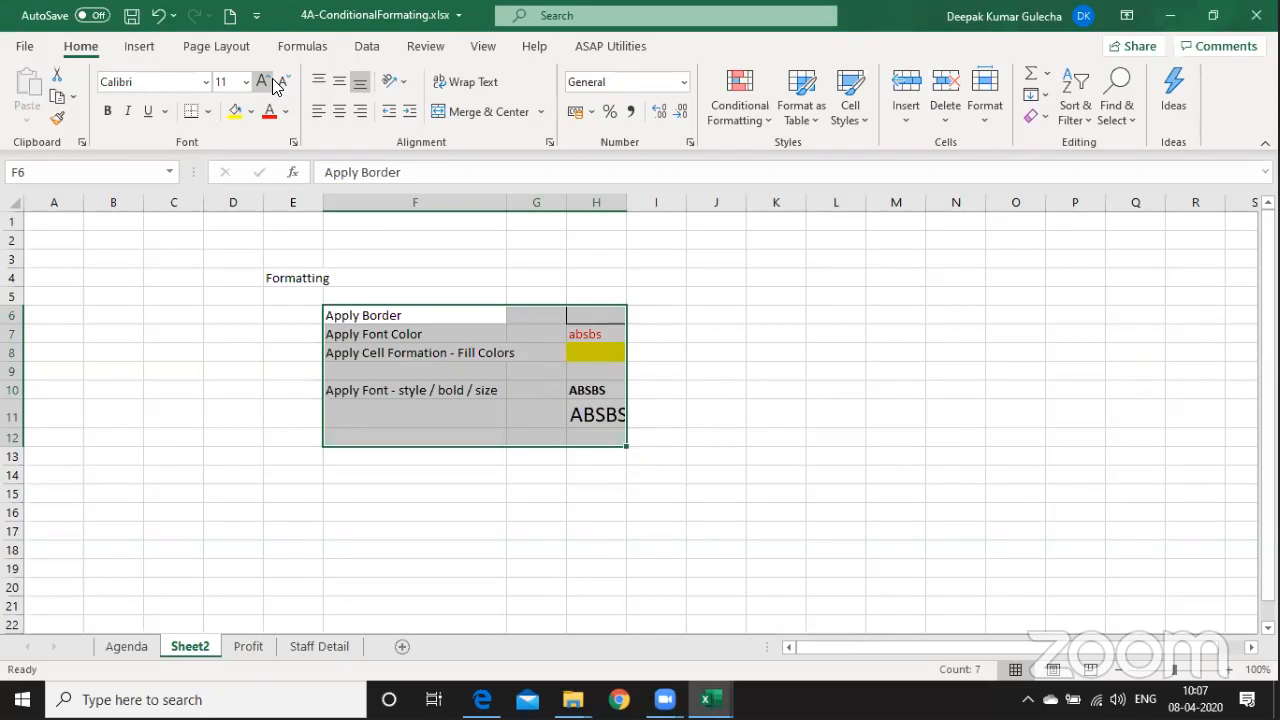
pyautogui.hotkey('ctrl', '1')
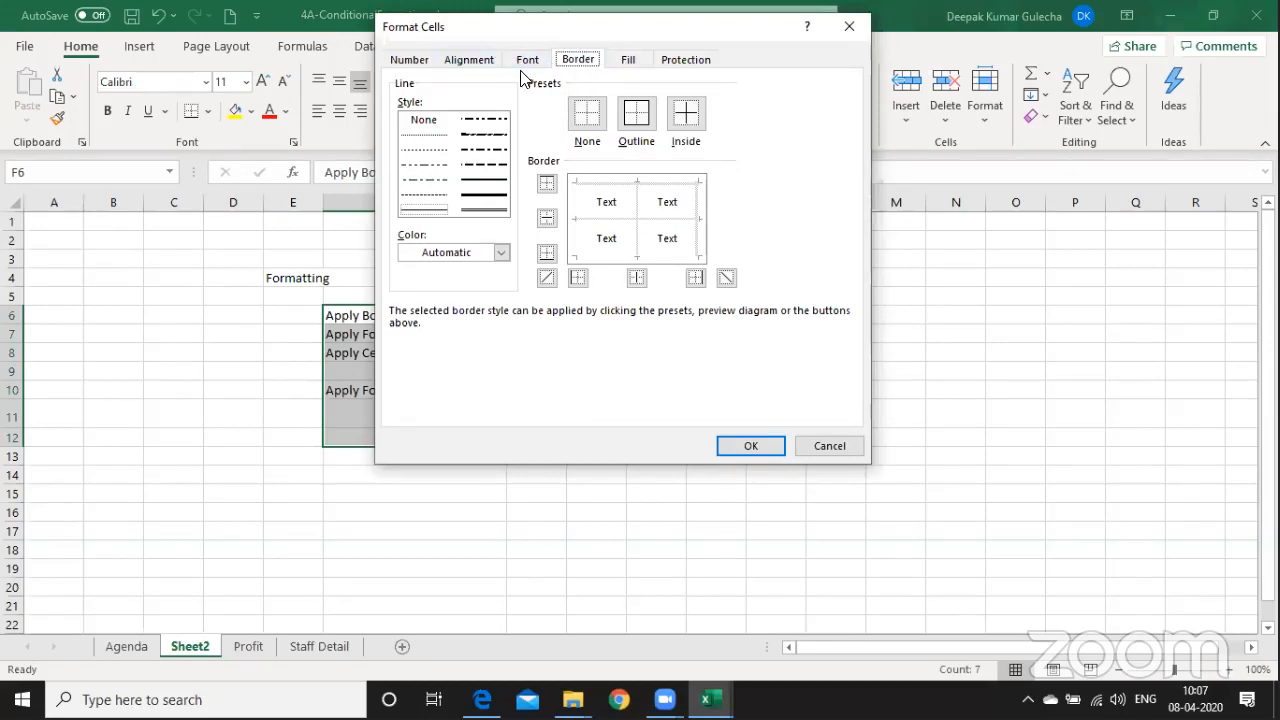
pyautogui.press('Escape')
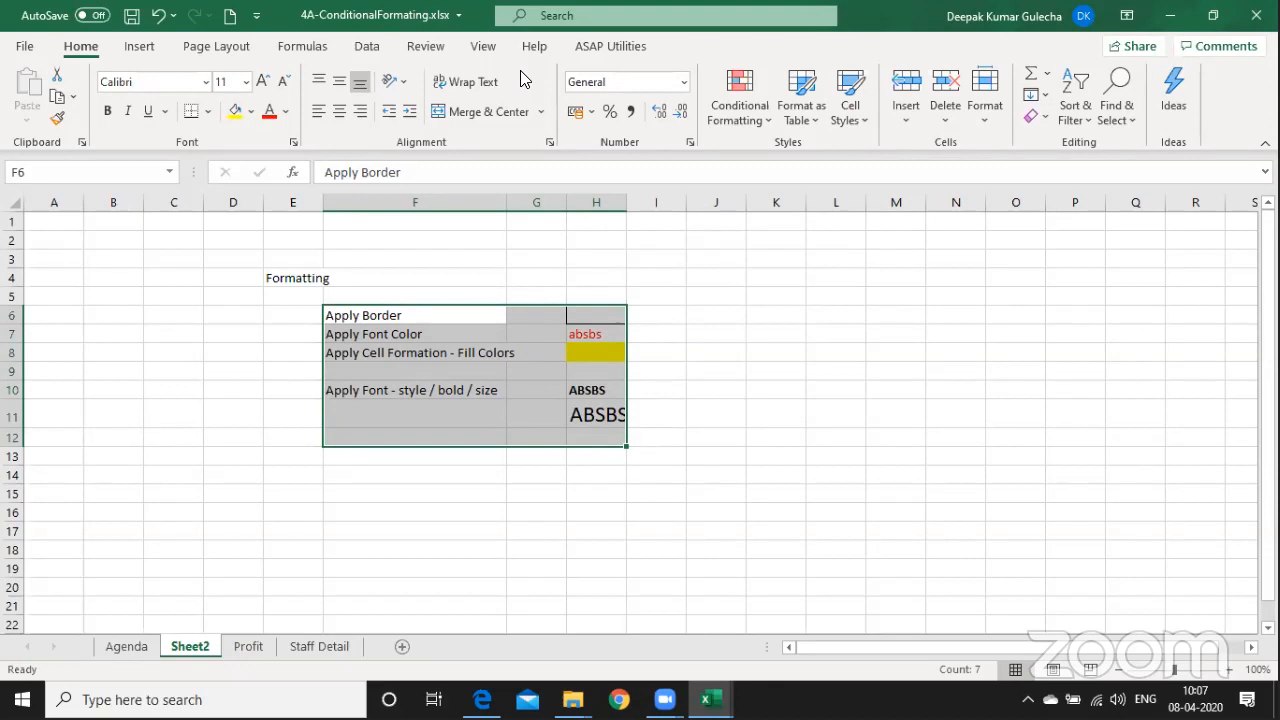
# Go to the Profit sheet and review the list of highlighting tasks with their color samples, starting with blank cells.
pyautogui.hotkey('ctrl', 'pagedown')
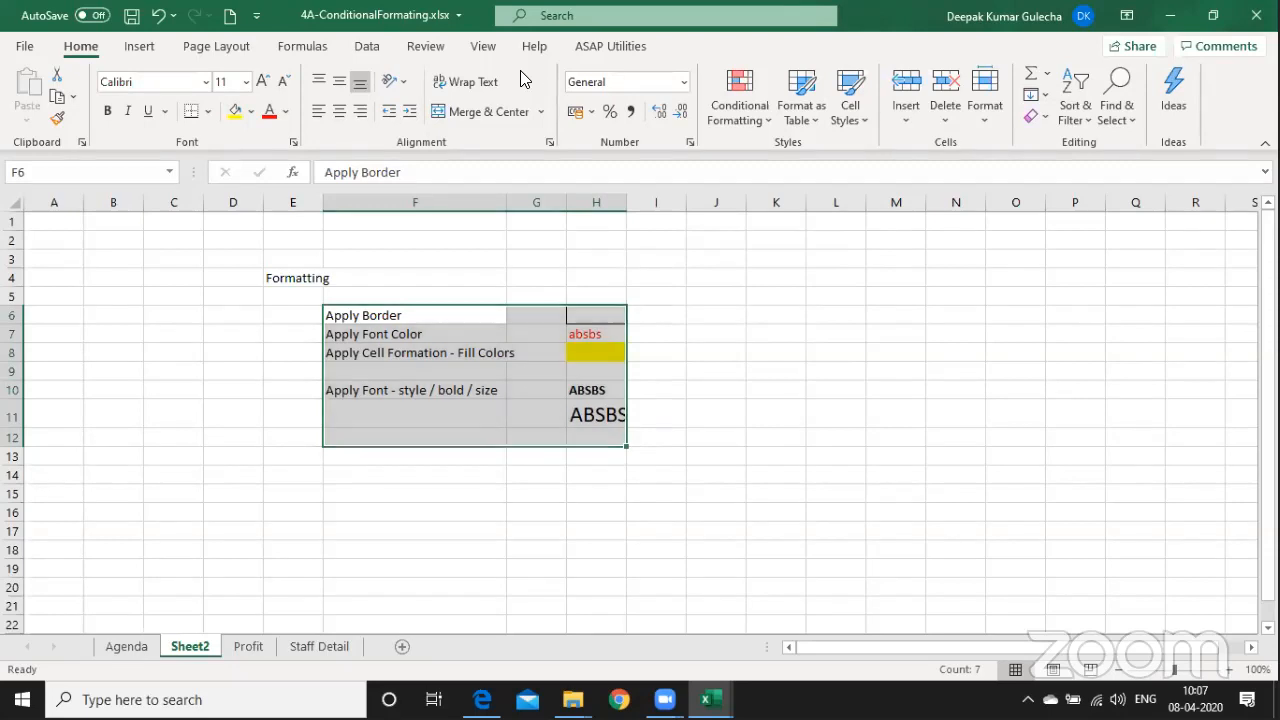
pyautogui.press('Down')
pyautogui.press('Down')
pyautogui.press('Down')
pyautogui.press('Down')
pyautogui.press('Down')
pyautogui.press('Down')
pyautogui.press('Down')
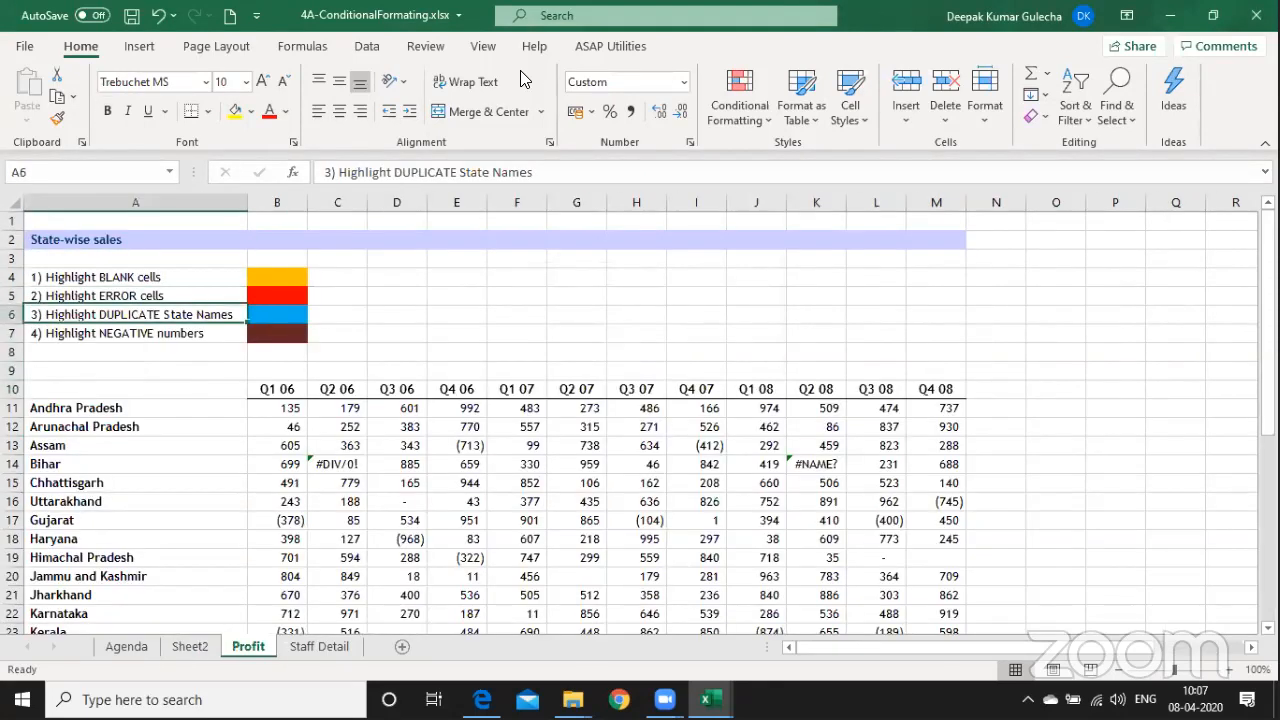
pyautogui.click(64, 276)
pyautogui.moveTo(64, 276); pyautogui.dragTo(267, 277)
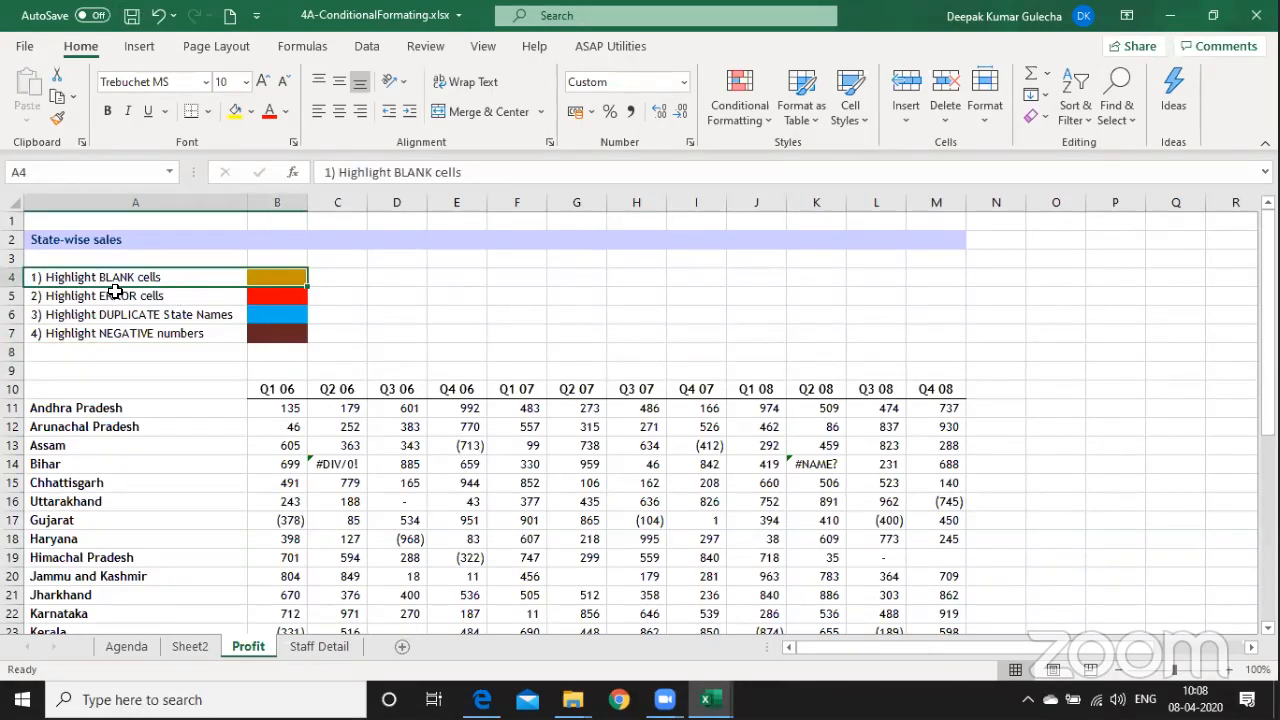
# Select the whole state-wise sales table A10:M38 to examine its extent.
pyautogui.moveTo(172, 388); pyautogui.dragTo(177, 389)
pyautogui.hotkey('ctrl', 'shift', 'Down')
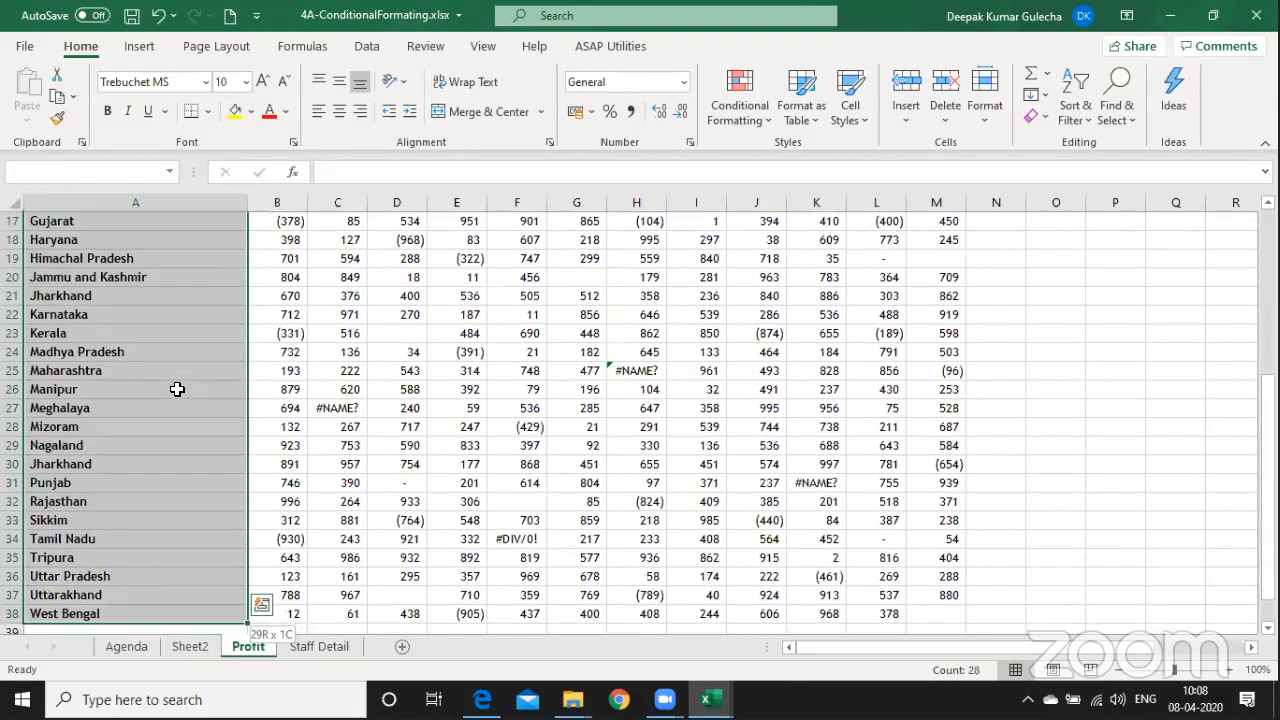
pyautogui.hotkey('ctrl', 'shift', 'Right')
pyautogui.hotkey('ctrl', 'shift', 'Right')
pyautogui.moveTo(177, 389); pyautogui.dragTo(177, 389)
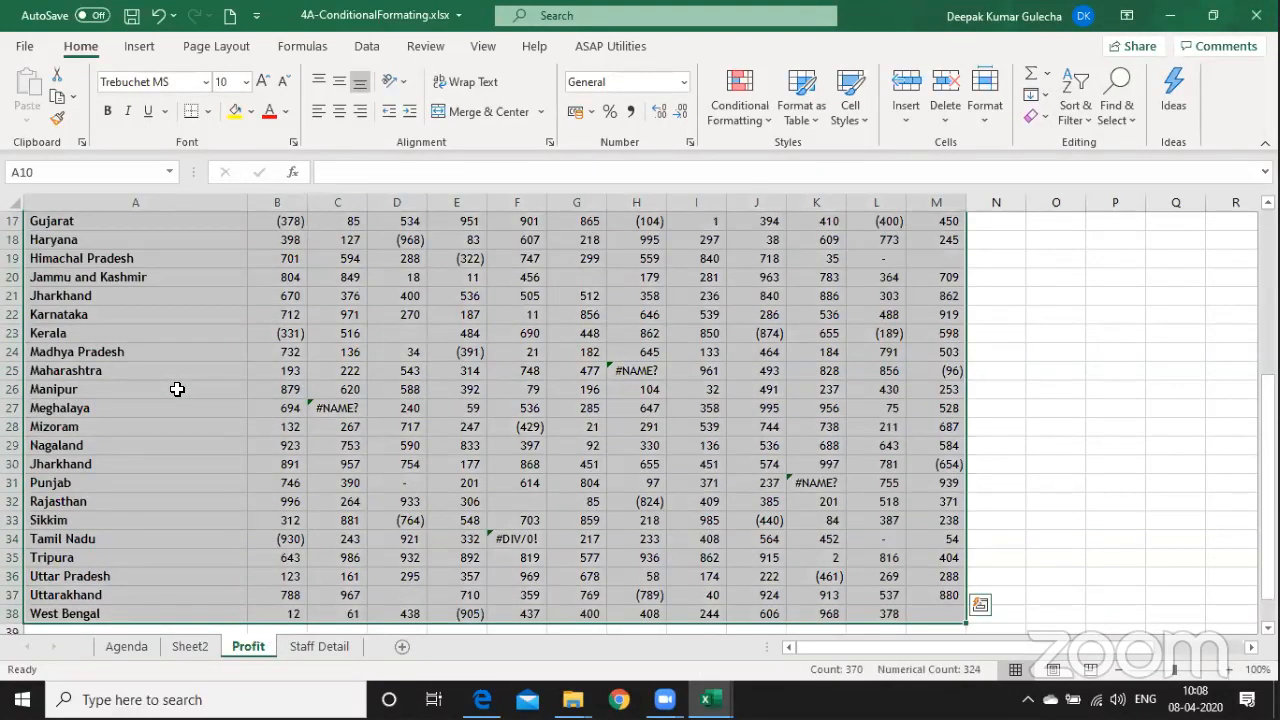
pyautogui.press('Return')
pyautogui.press('Return')
pyautogui.press('Return')
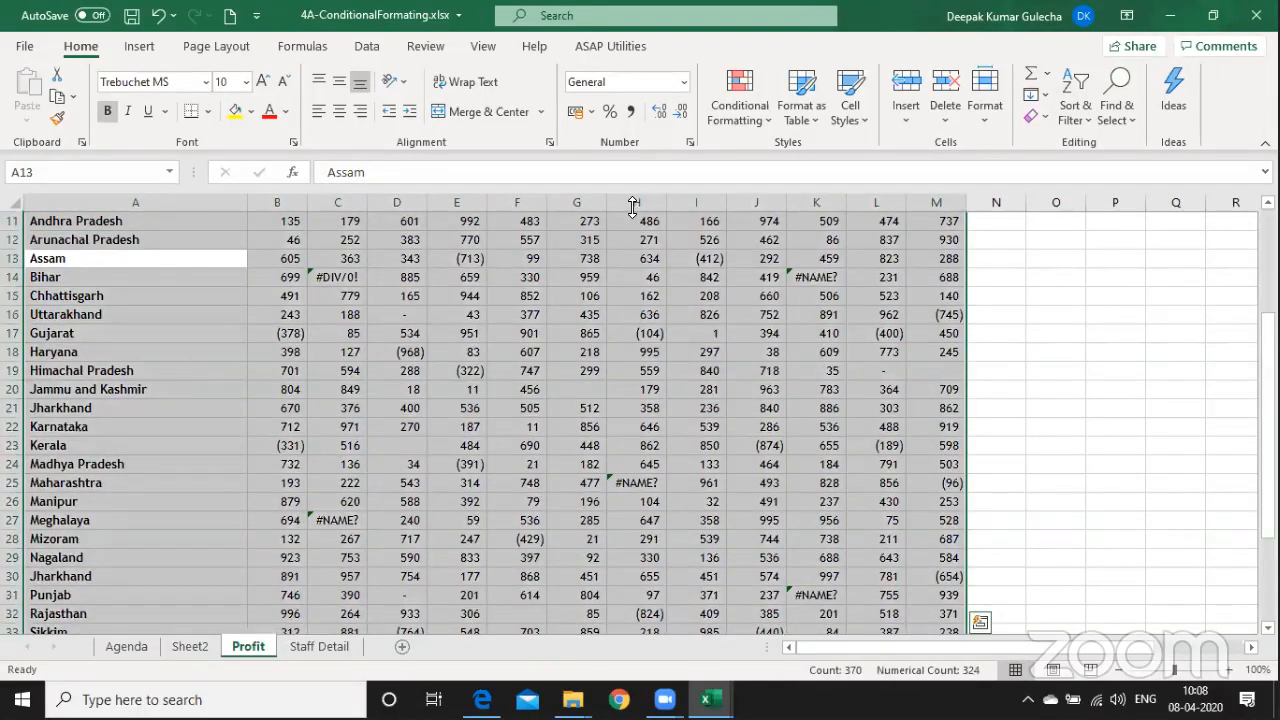
pyautogui.hotkey('ctrl', 'n')
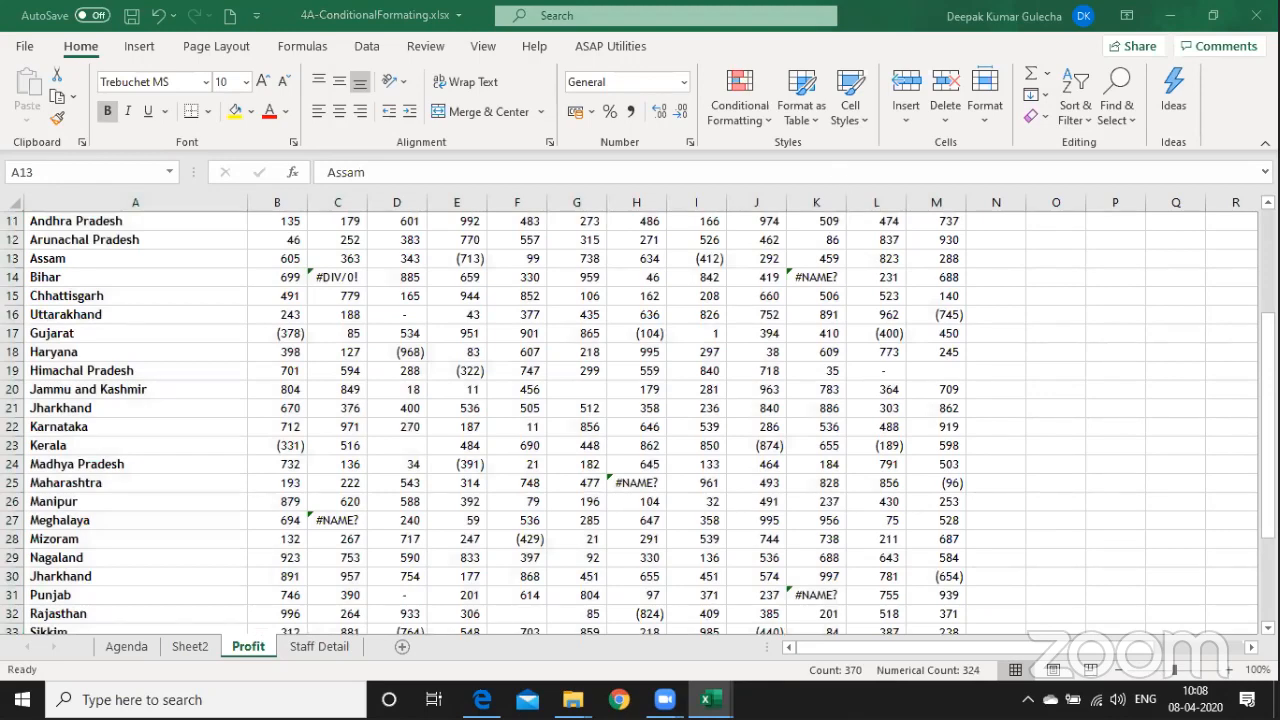
pyautogui.hotkey('alt', 'Tab')
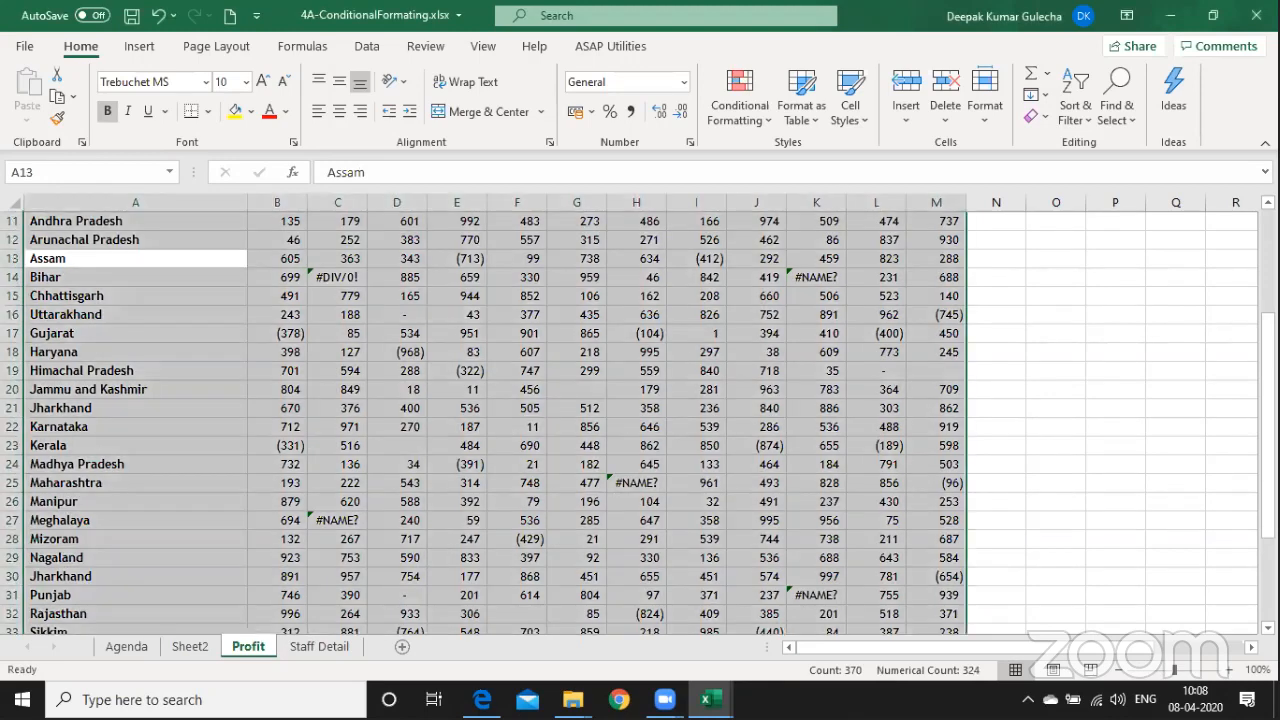
pyautogui.click(754, 118)
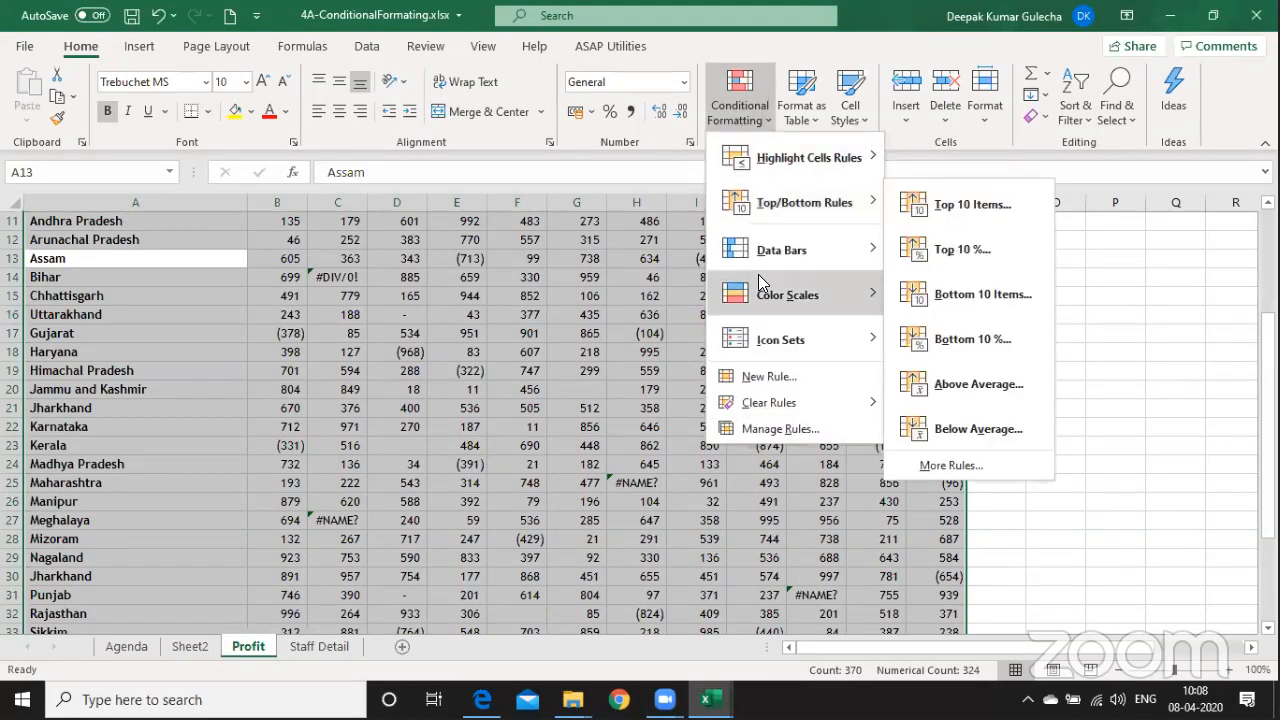
pyautogui.click(781, 429)
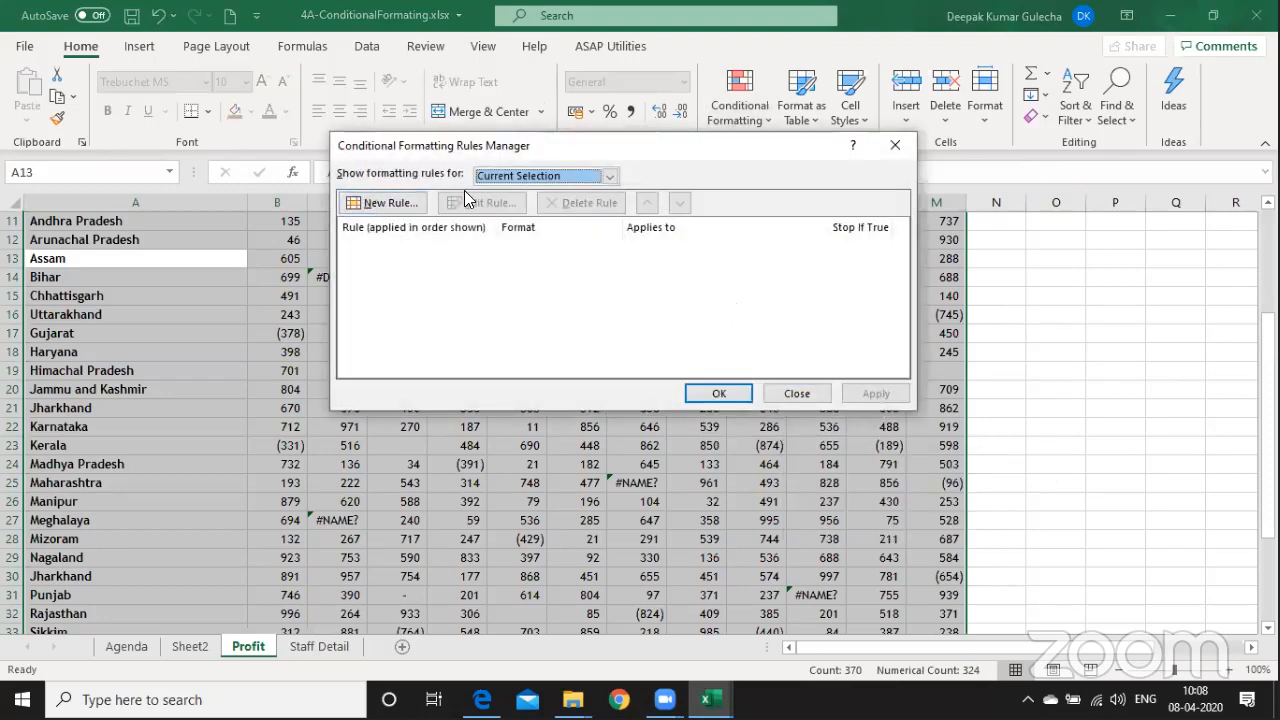
pyautogui.press('Escape')
pyautogui.click(735, 100)
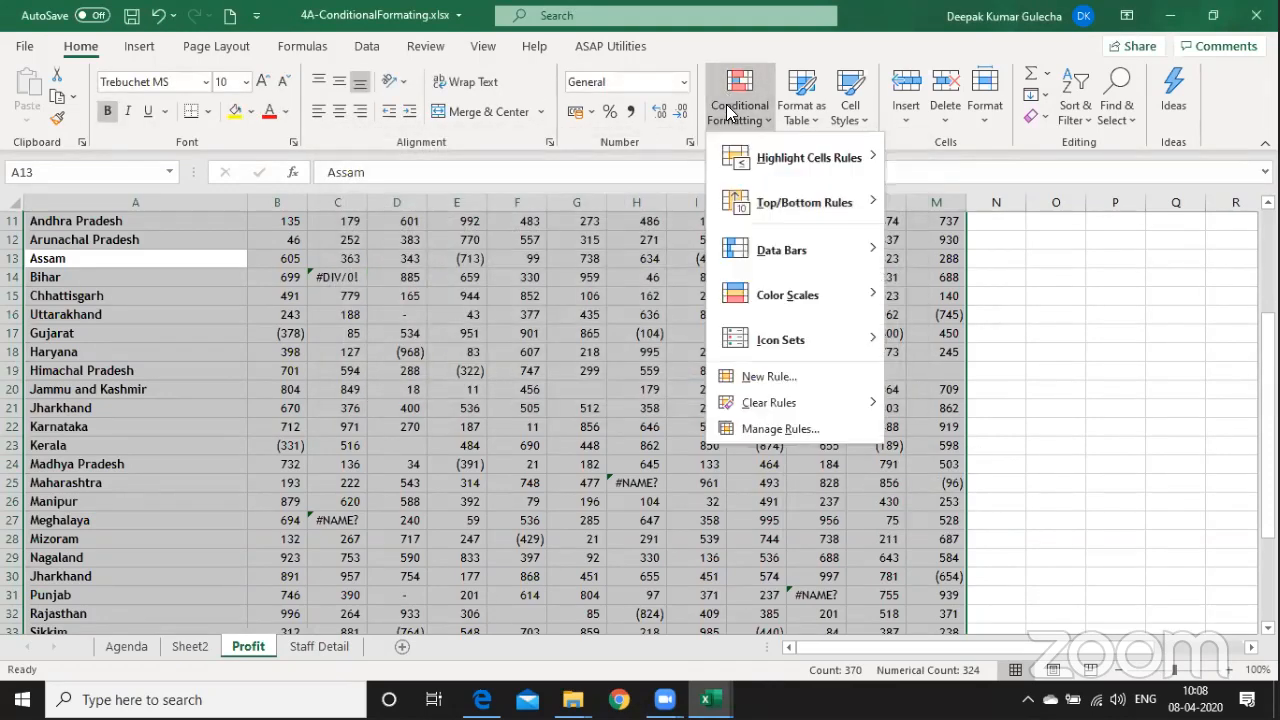
pyautogui.click(810, 430)
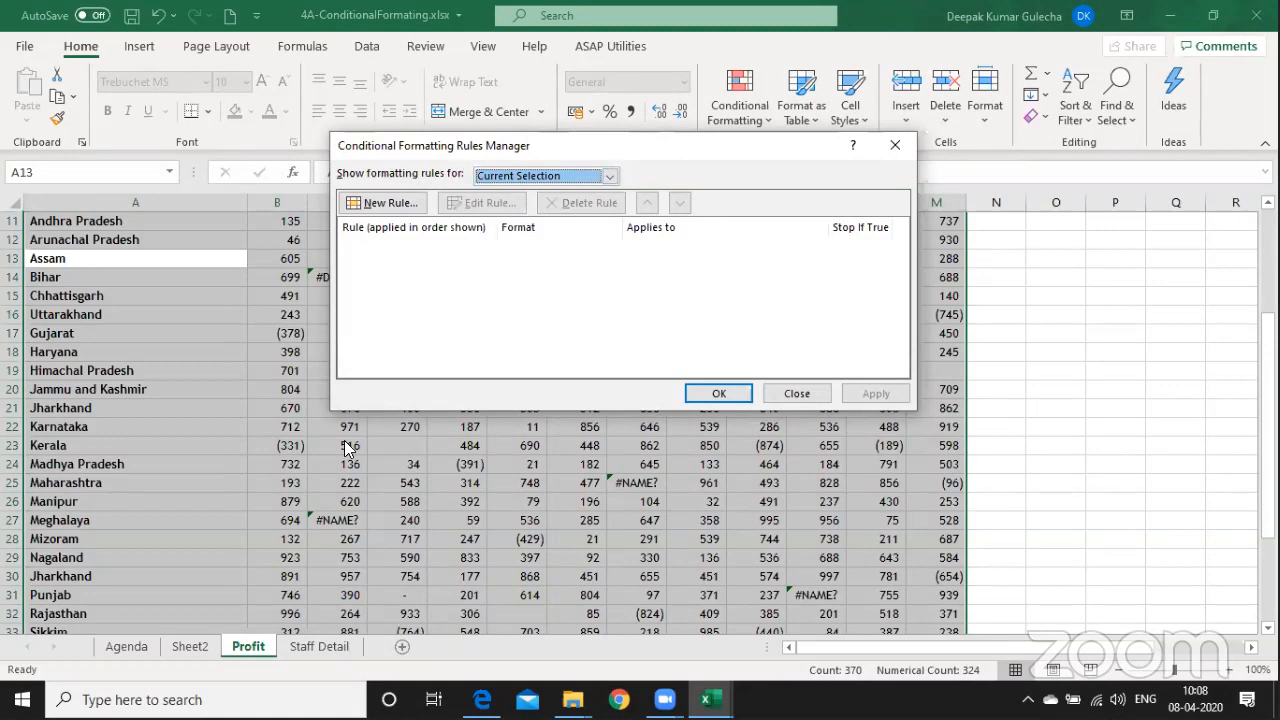
pyautogui.click(415, 205)
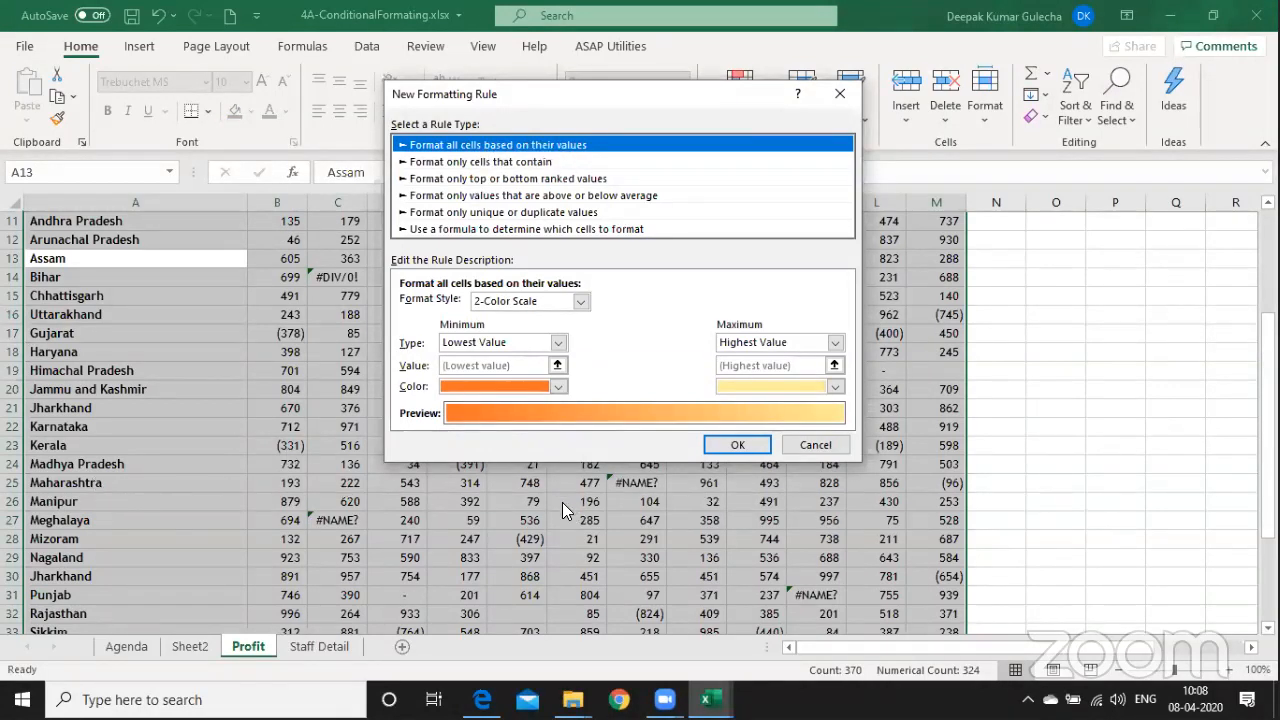
pyautogui.click(462, 162)
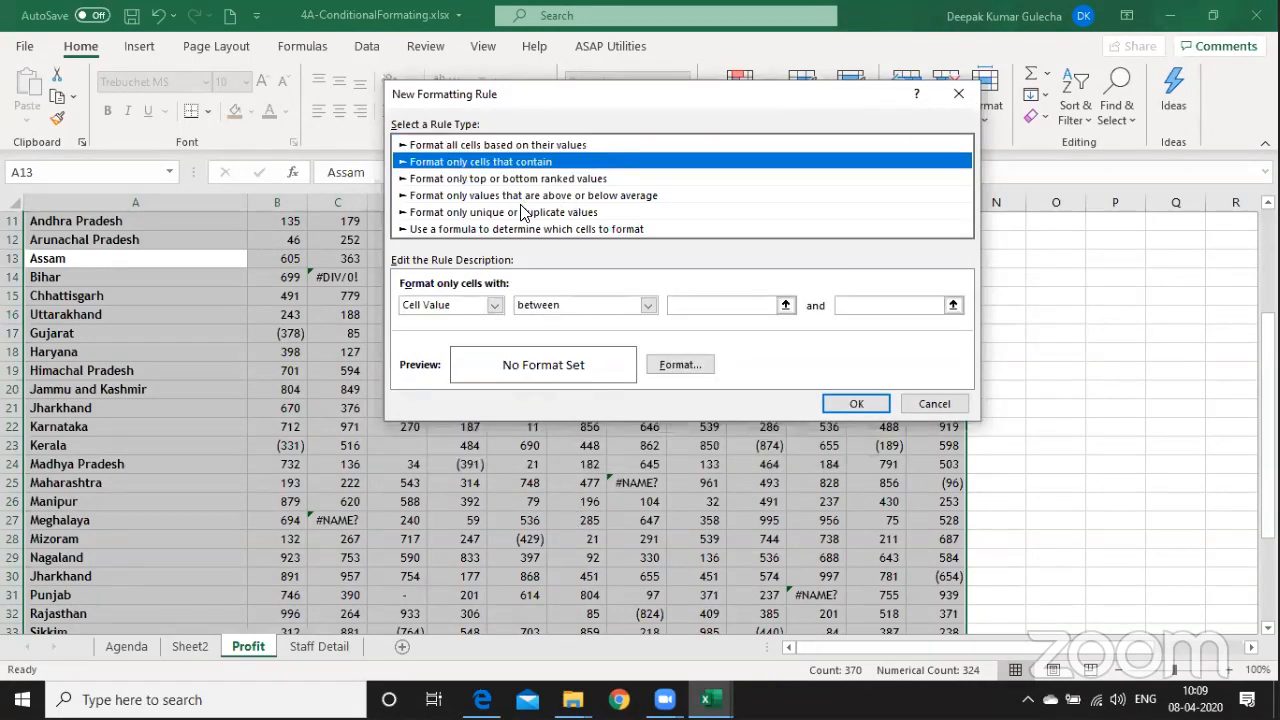
pyautogui.click(494, 305)
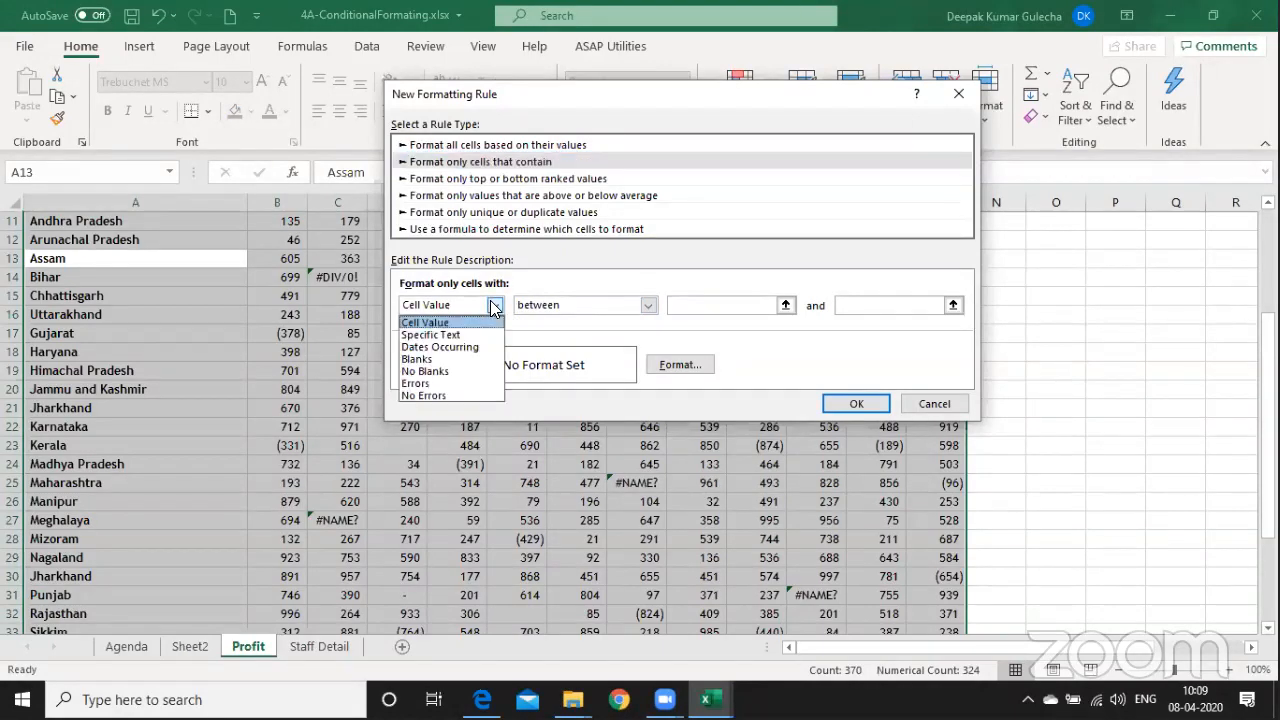
pyautogui.click(458, 360)
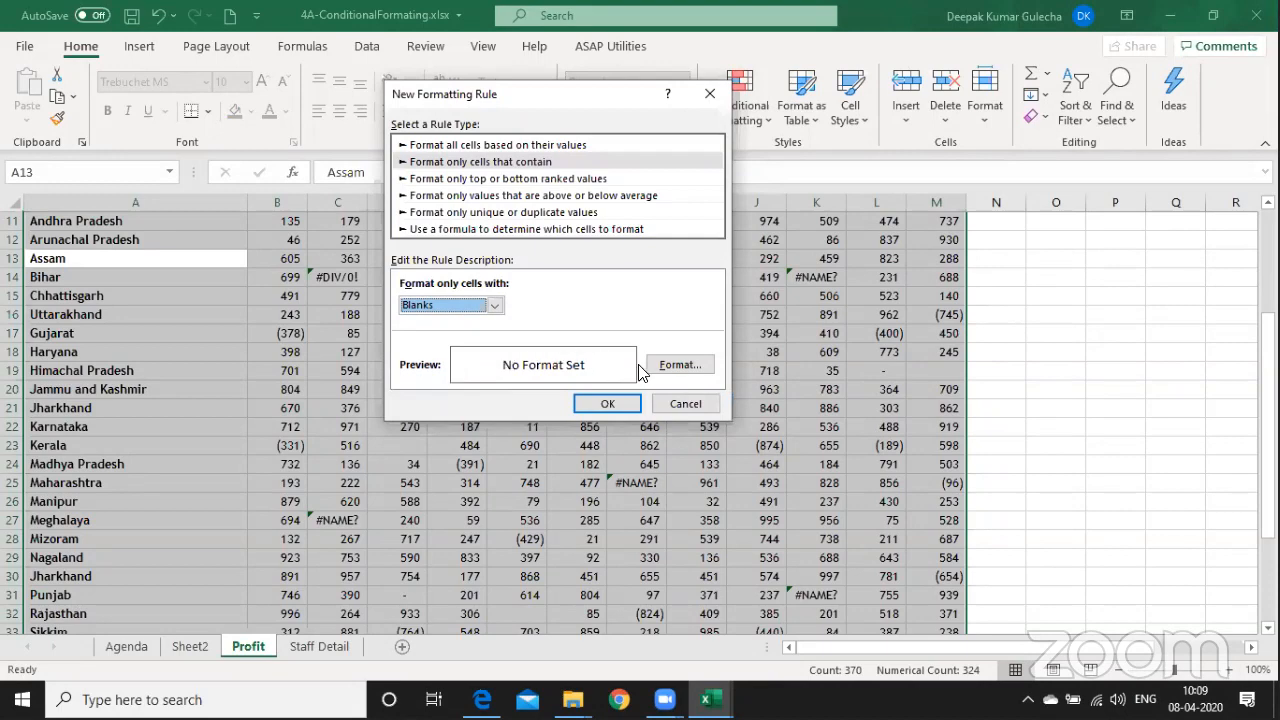
pyautogui.click(678, 368)
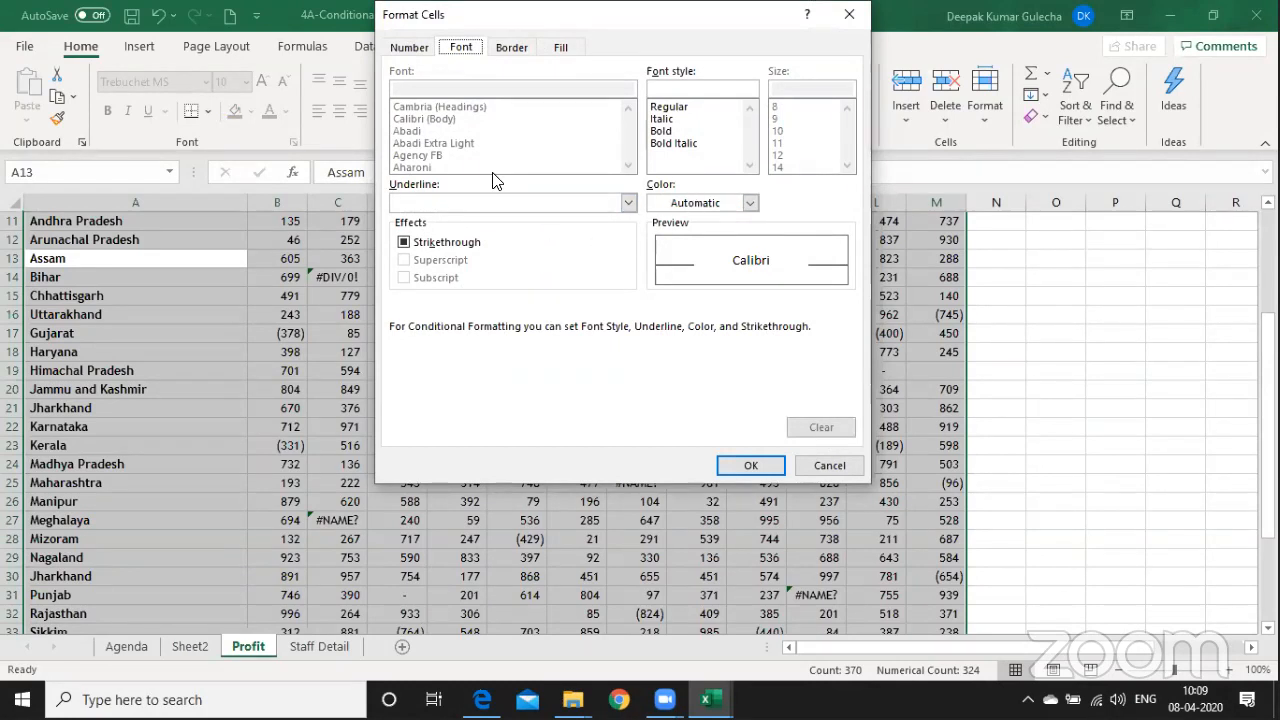
pyautogui.moveTo(530, 14); pyautogui.dragTo(524, 200)
pyautogui.click(557, 236)
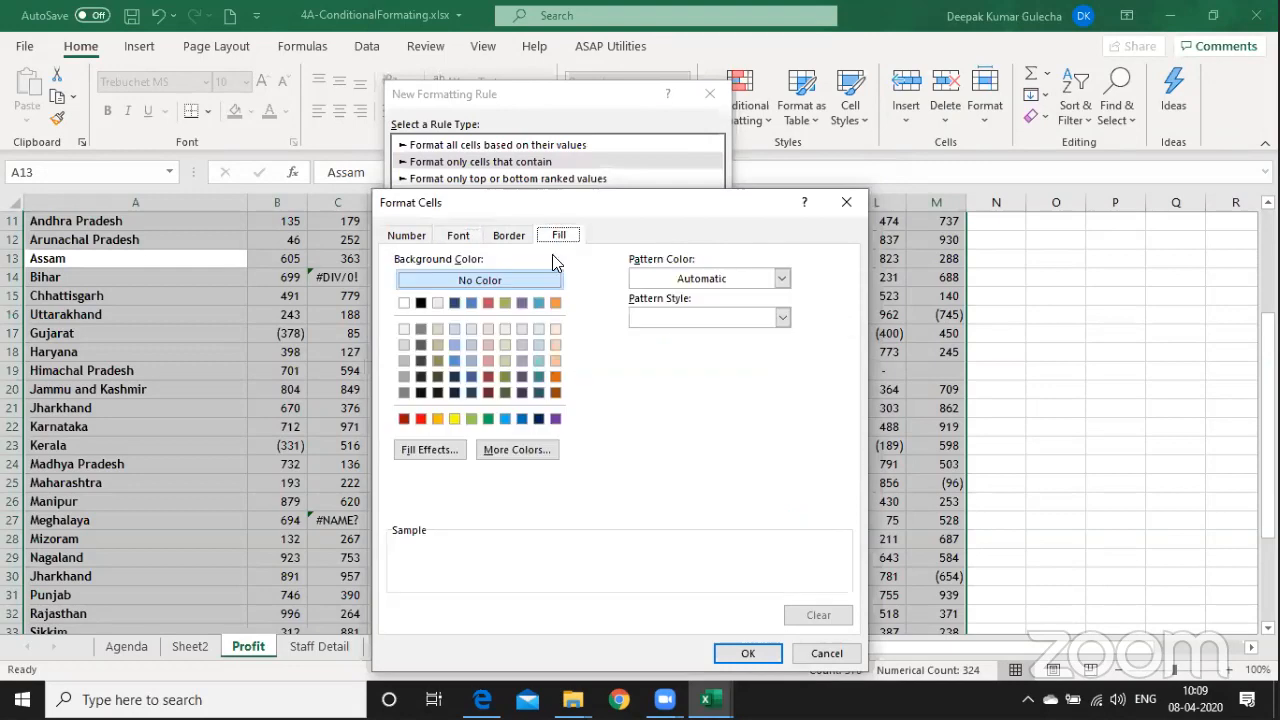
pyautogui.press('Escape')
pyautogui.press('Escape')
pyautogui.press('Escape')
pyautogui.scroll(4, 297, 334)
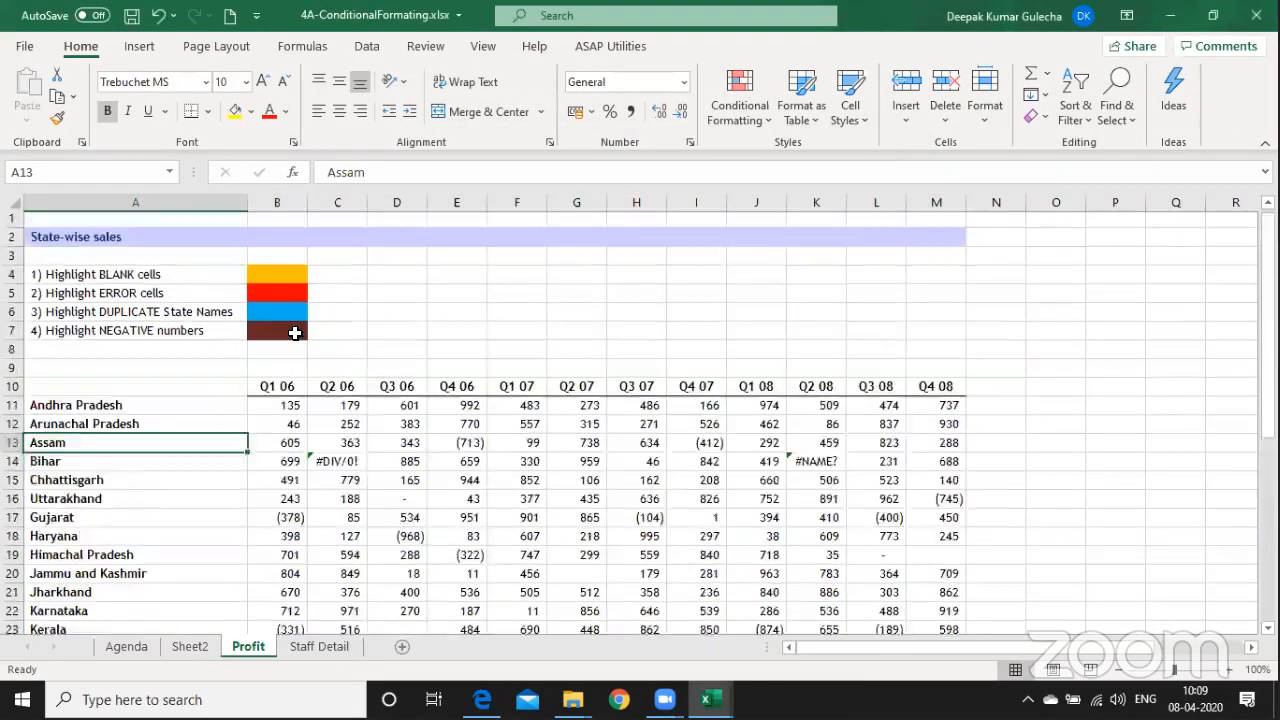
# Create a conditional formatting rule on the whole state-wise sales table that formats only cells containing blanks.
pyautogui.press('Up')
pyautogui.press('Up')
pyautogui.hotkey('ctrl', 'a')
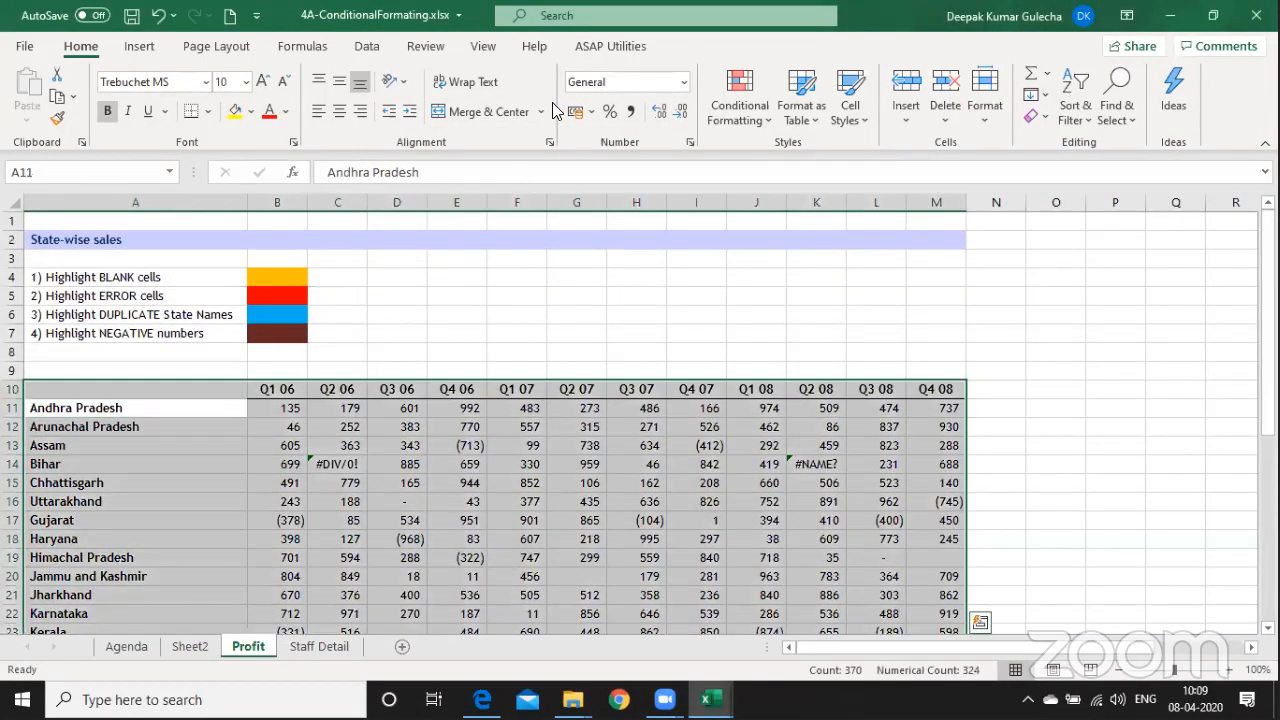
pyautogui.click(737, 116)
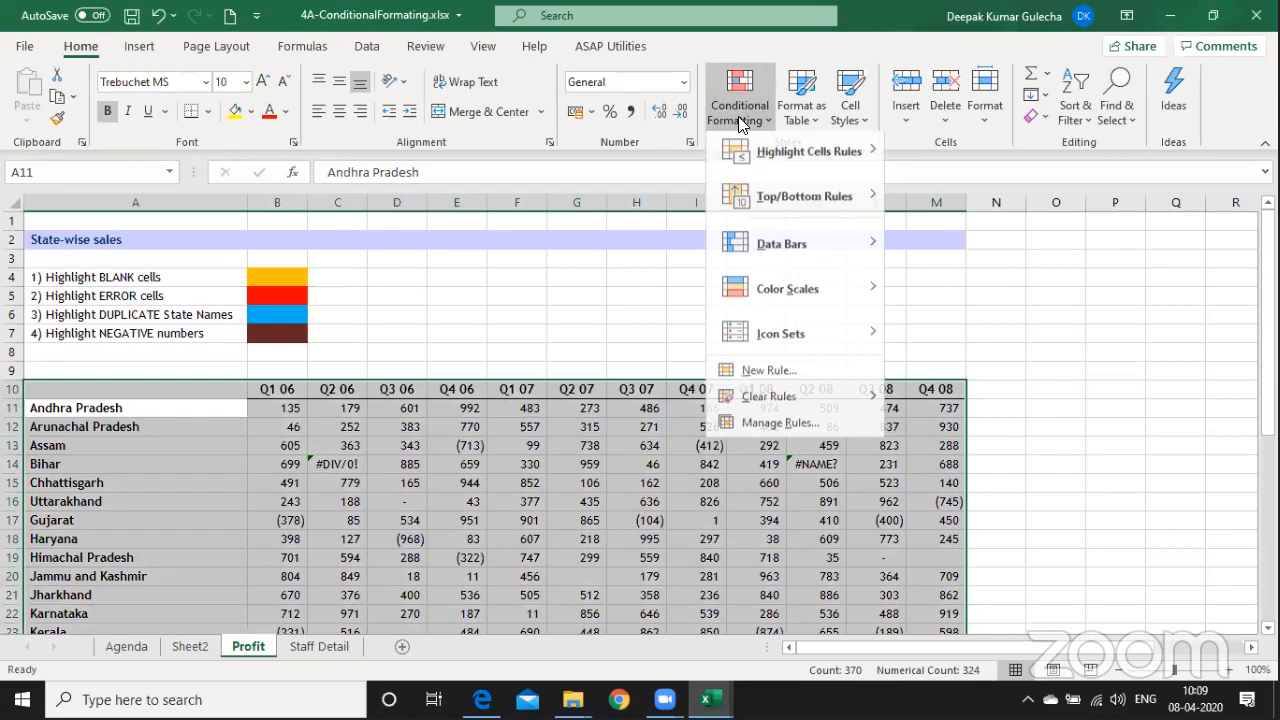
pyautogui.click(765, 429)
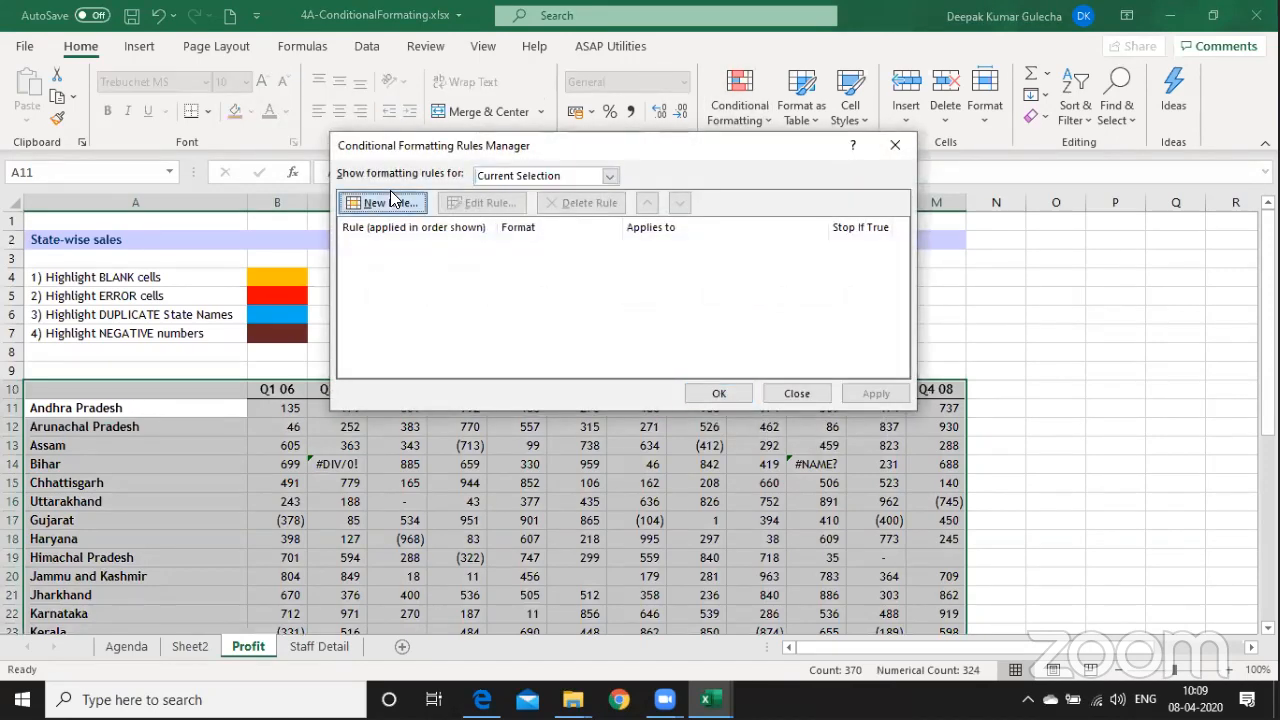
pyautogui.click(395, 204)
pyautogui.click(558, 163)
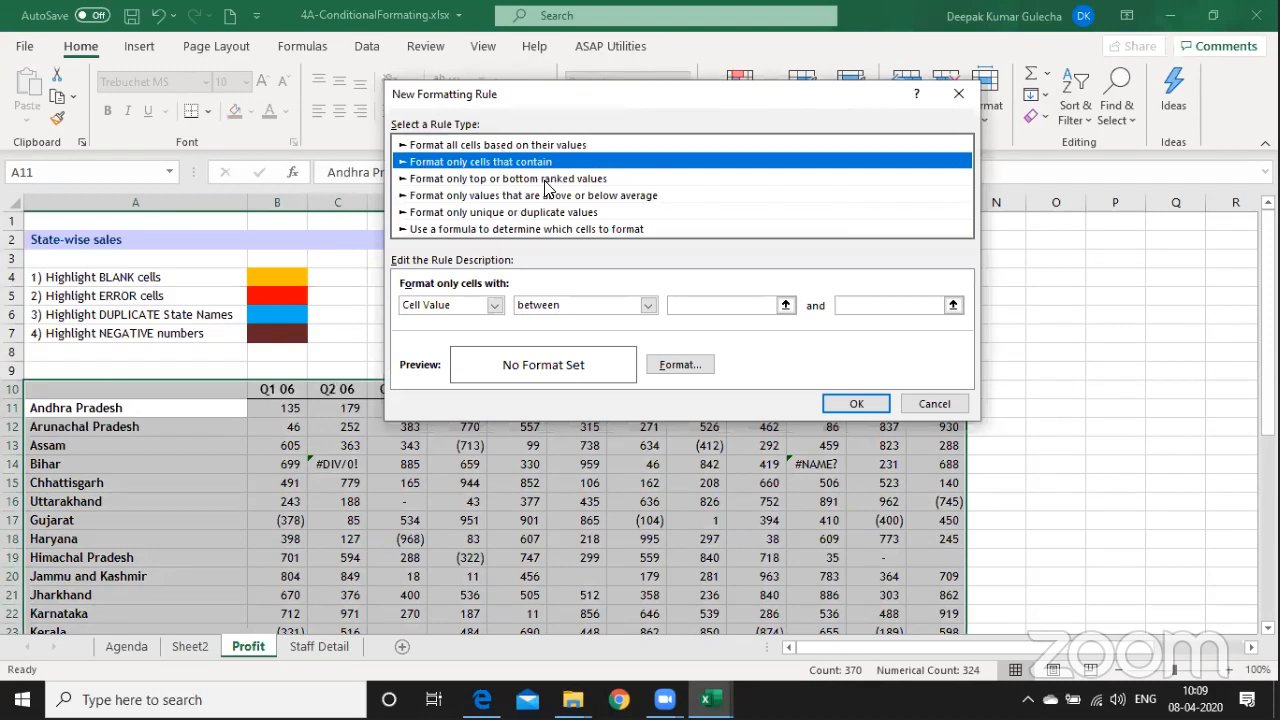
pyautogui.click(494, 306)
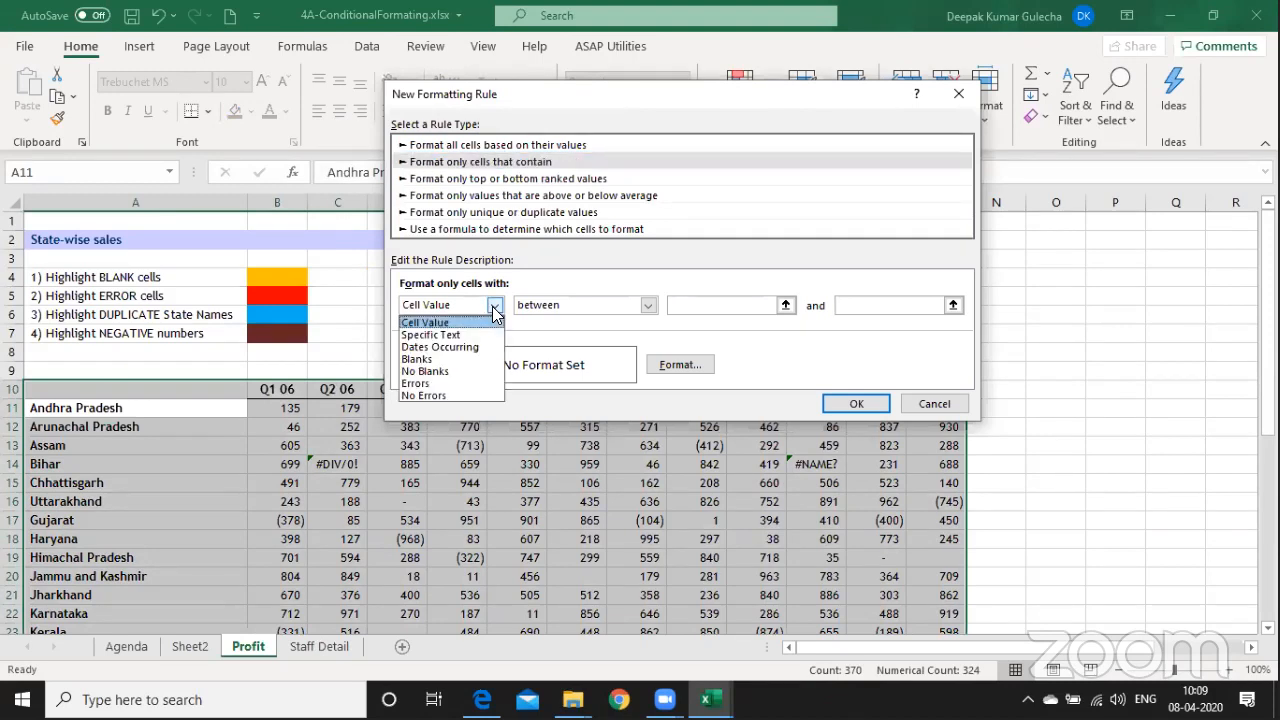
pyautogui.click(437, 362)
# Give the blank-cell rule an orange fill matching the sample in B4 and apply it to the sales table.
pyautogui.click(671, 366)
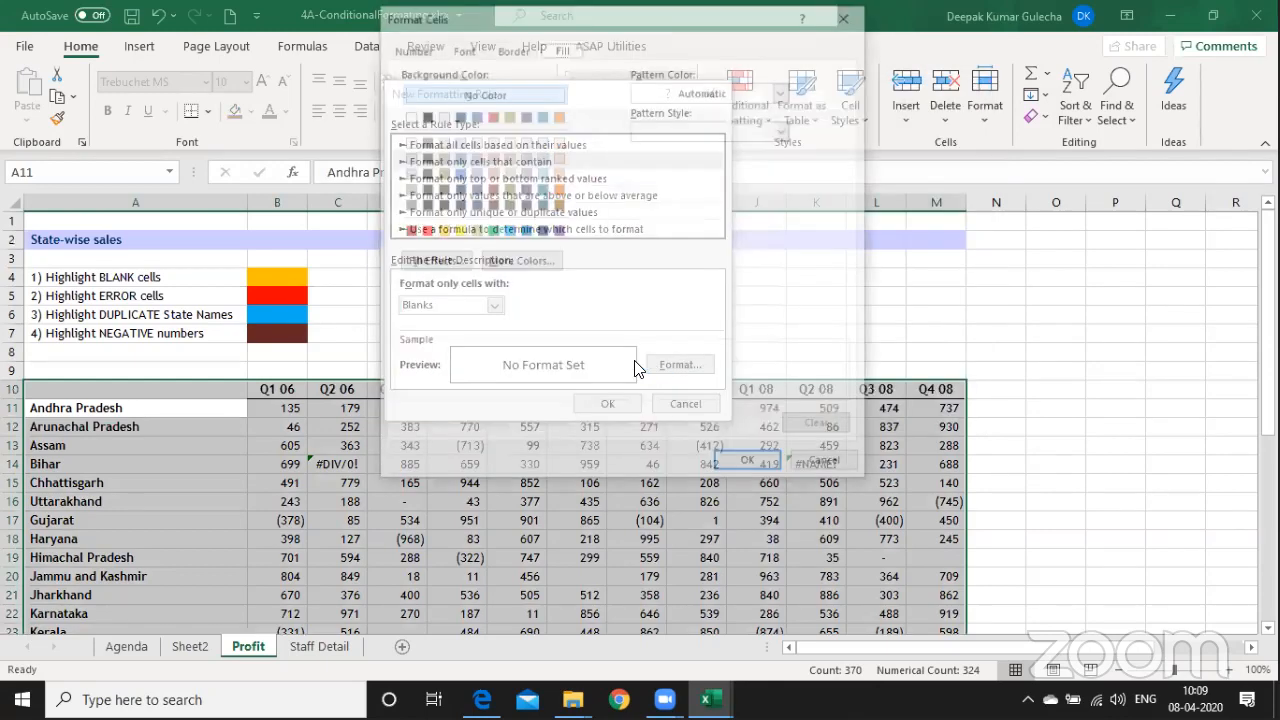
pyautogui.click(440, 230)
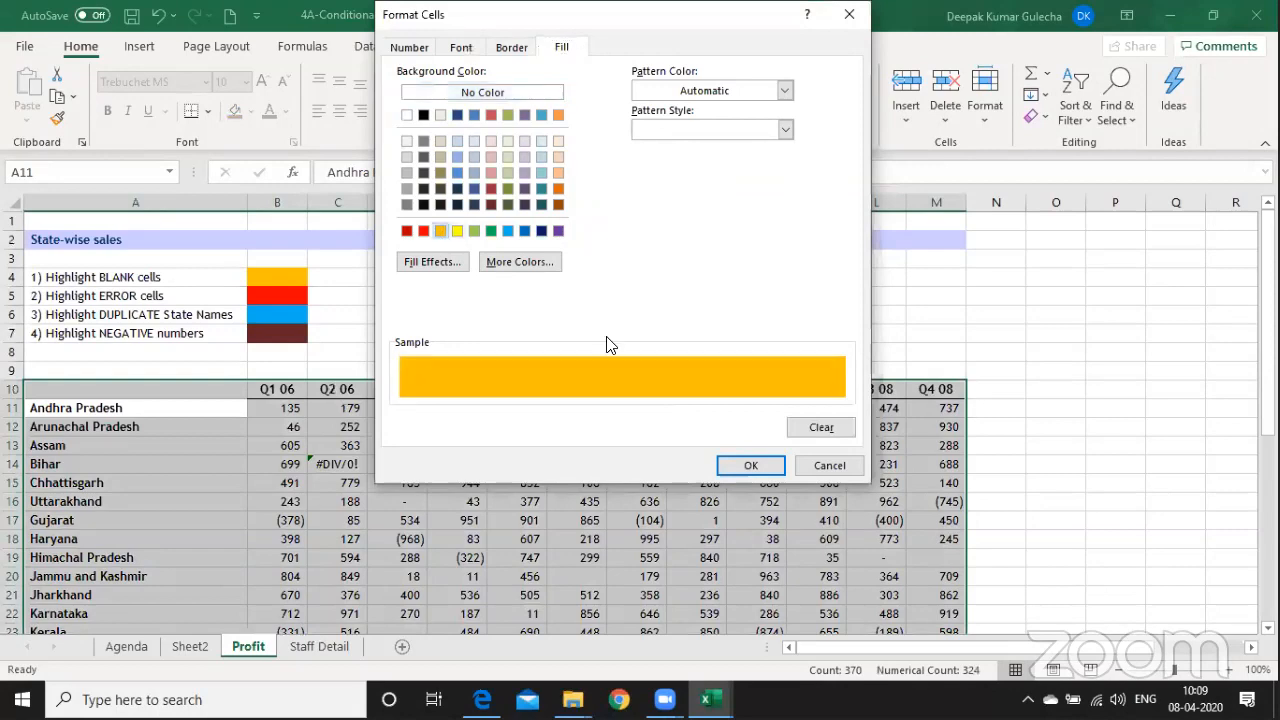
pyautogui.click(760, 468)
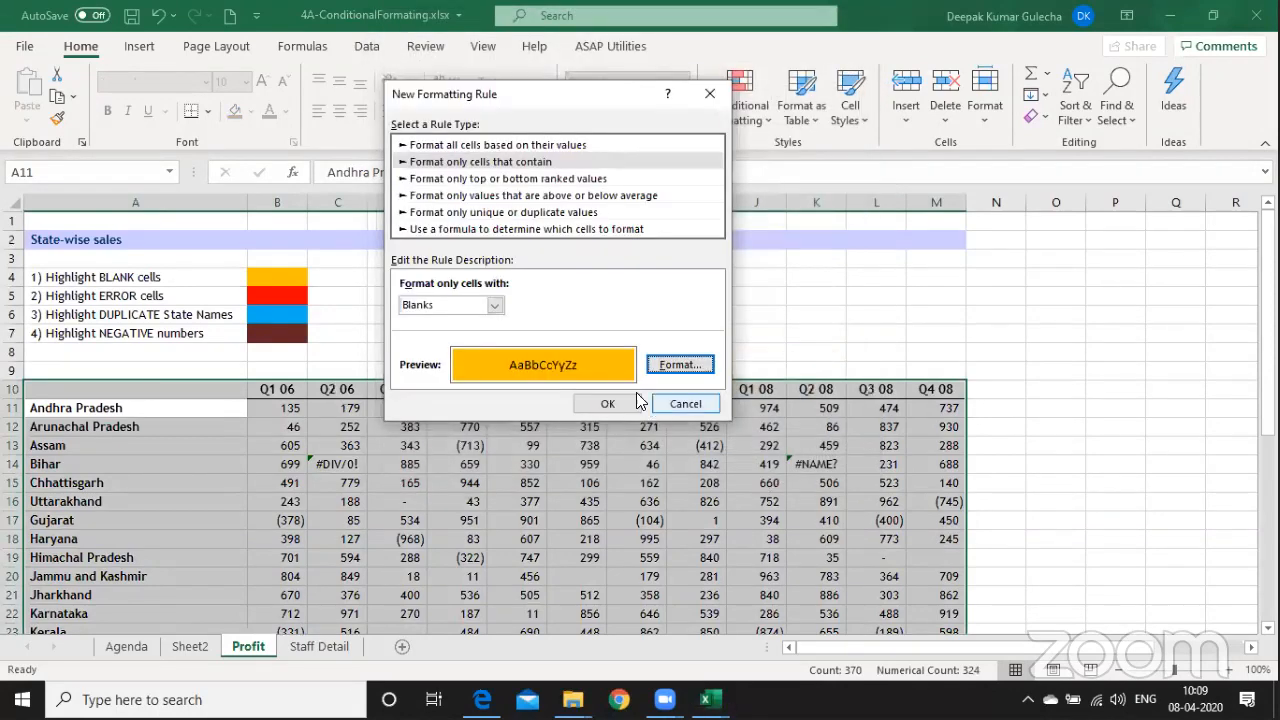
pyautogui.click(606, 403)
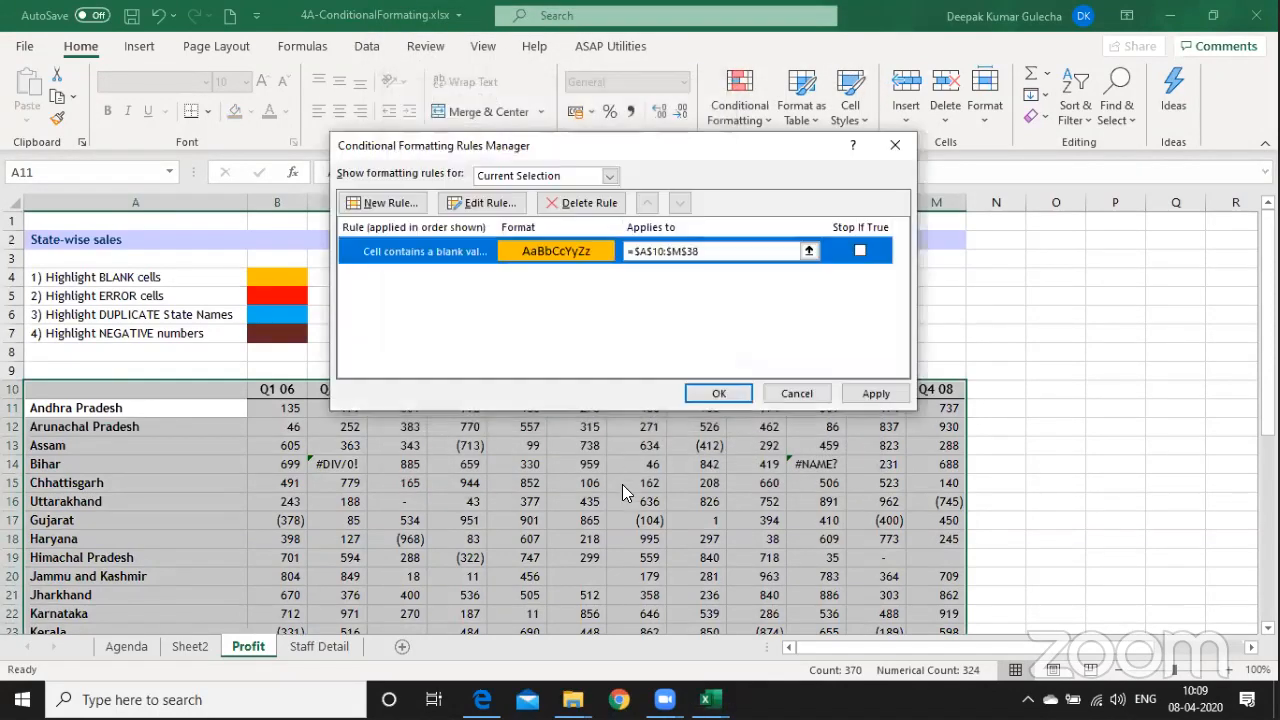
pyautogui.click(863, 396)
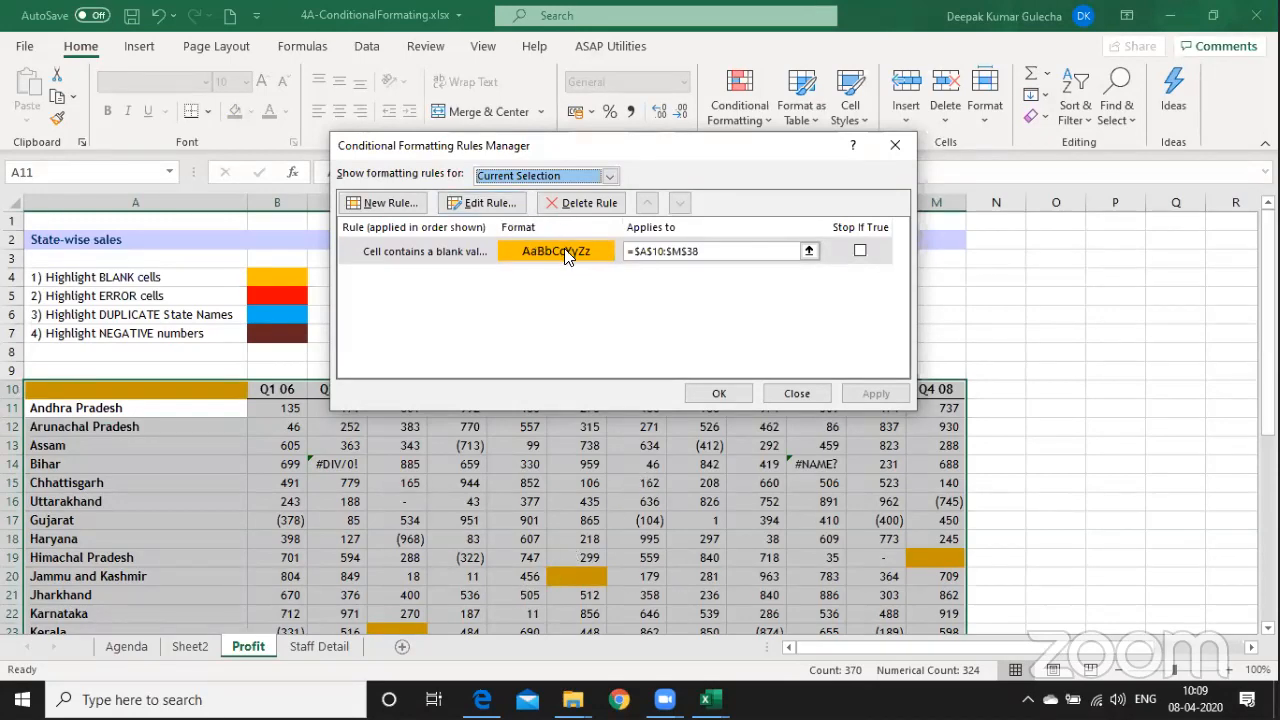
# Close the rules manager and undo the blank-cell rule on the sales table.
pyautogui.click(730, 400)
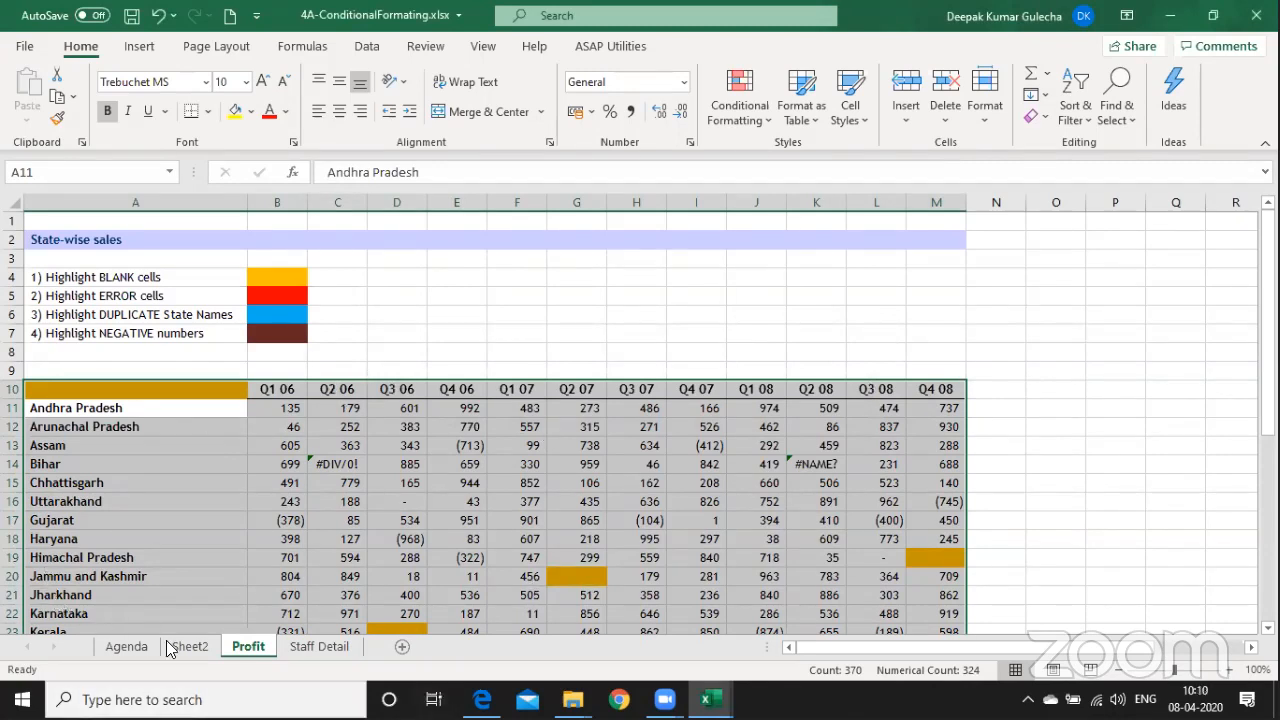
pyautogui.hotkey('ctrl', 'z')
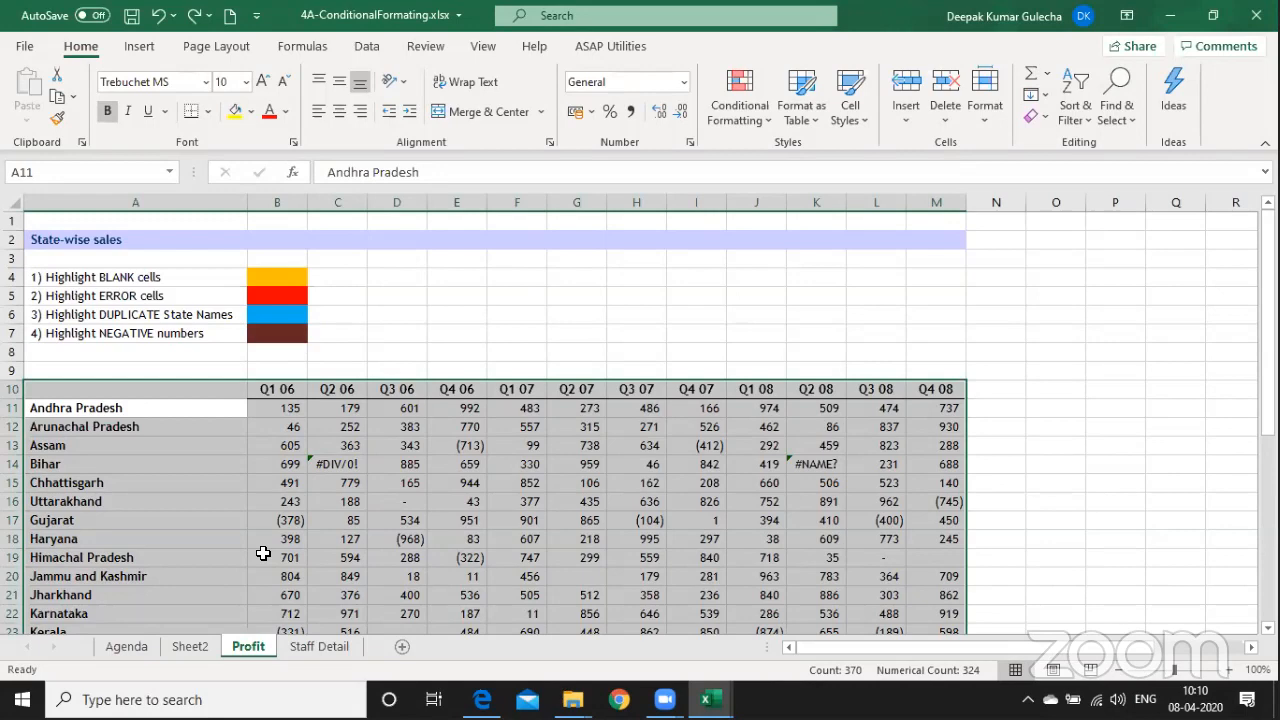
# Reselect the whole sales table and create a new conditional formatting rule that formats only cells containing blanks.
pyautogui.click(282, 478)
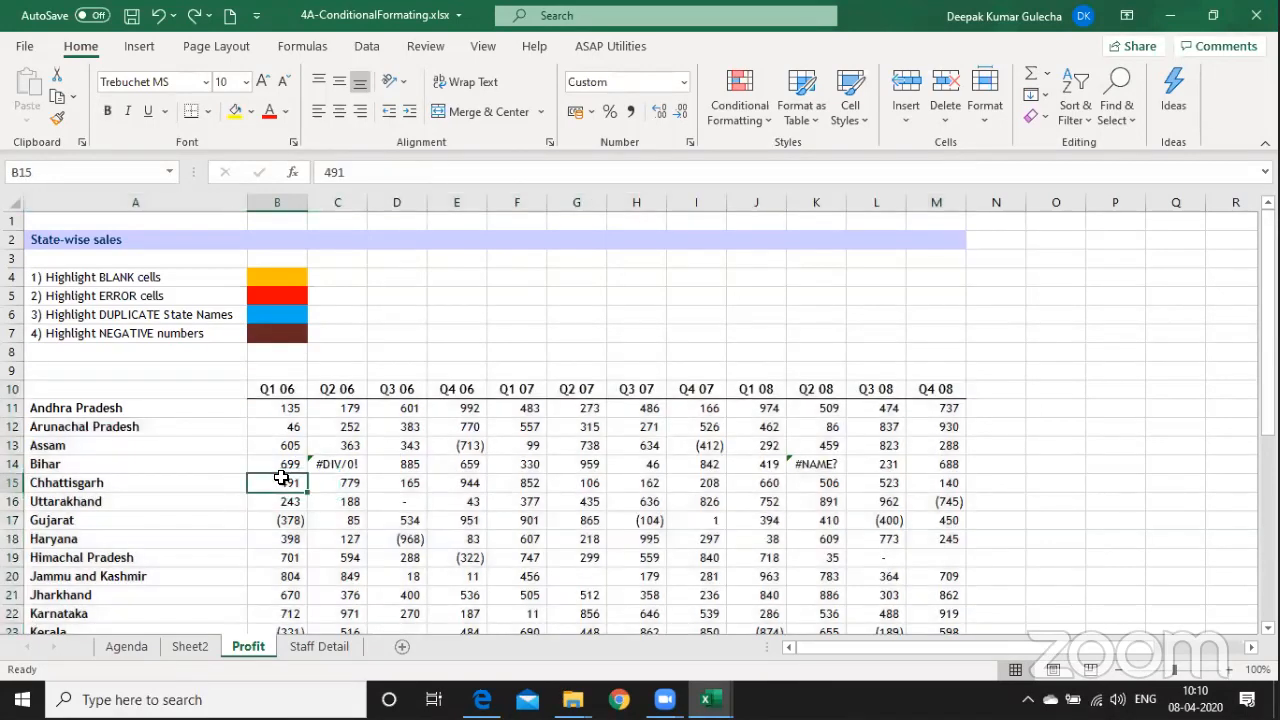
pyautogui.hotkey('ctrl', 'a')
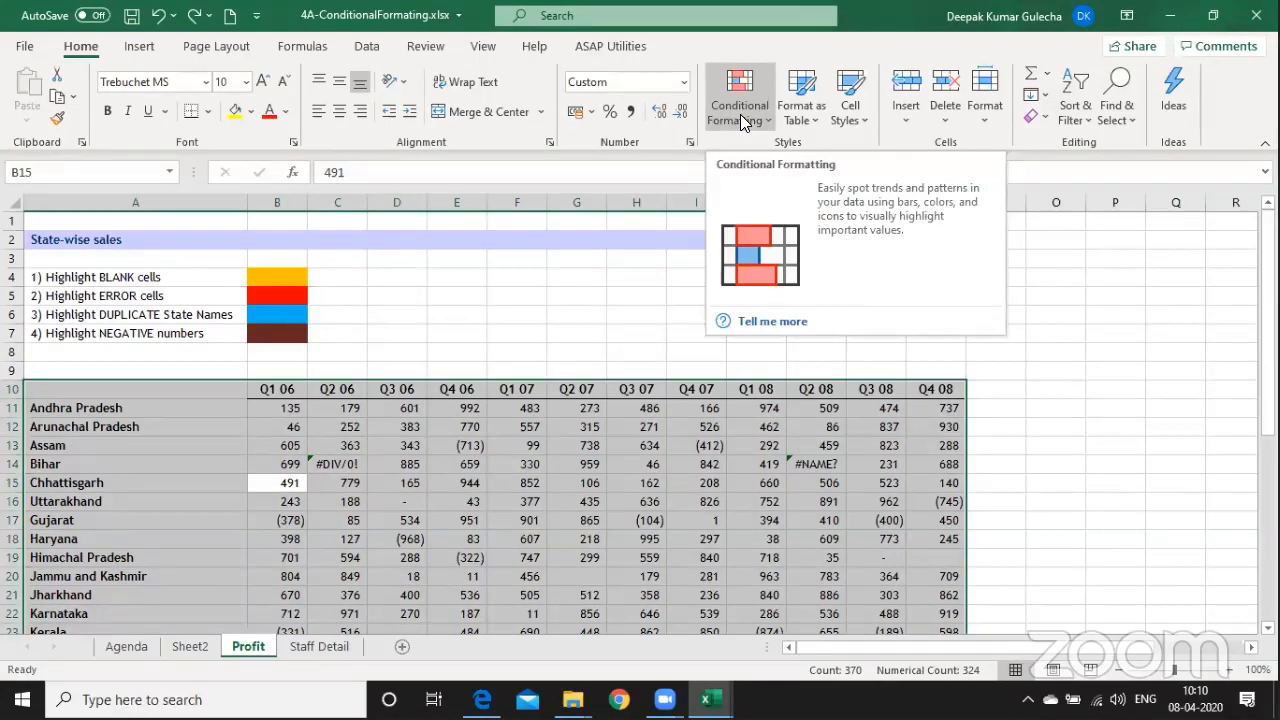
pyautogui.click(740, 114)
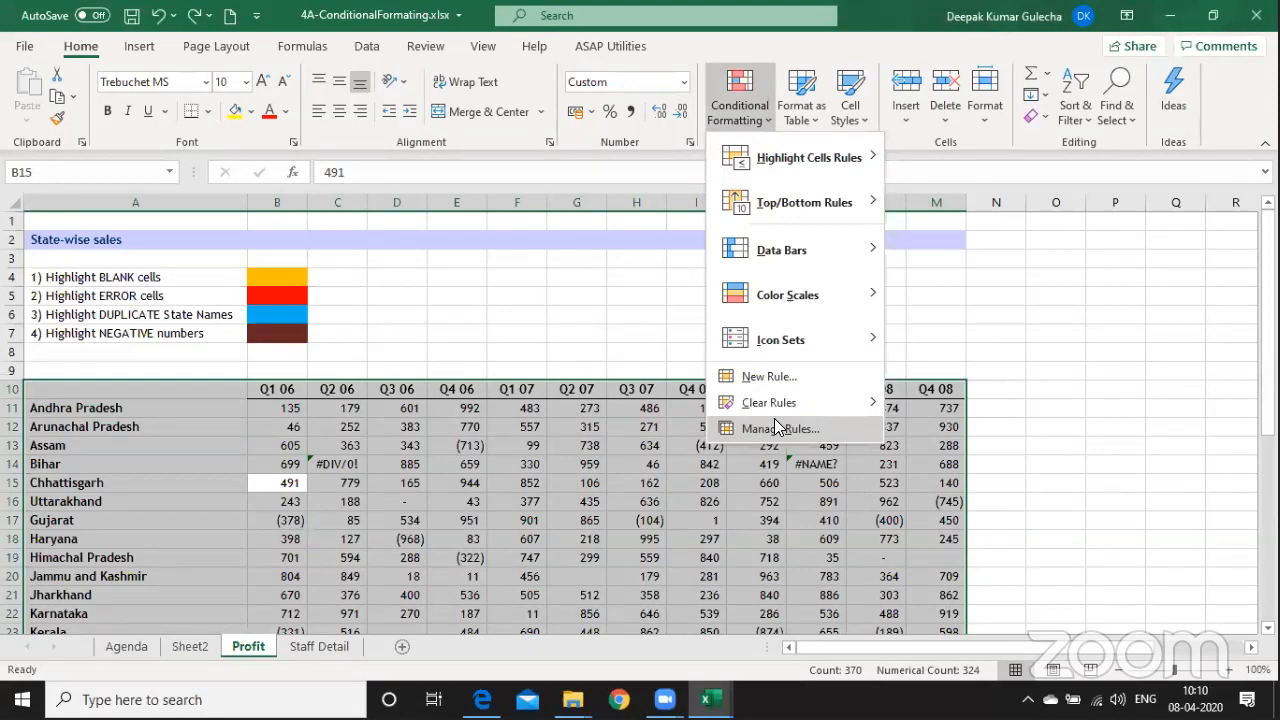
pyautogui.click(778, 428)
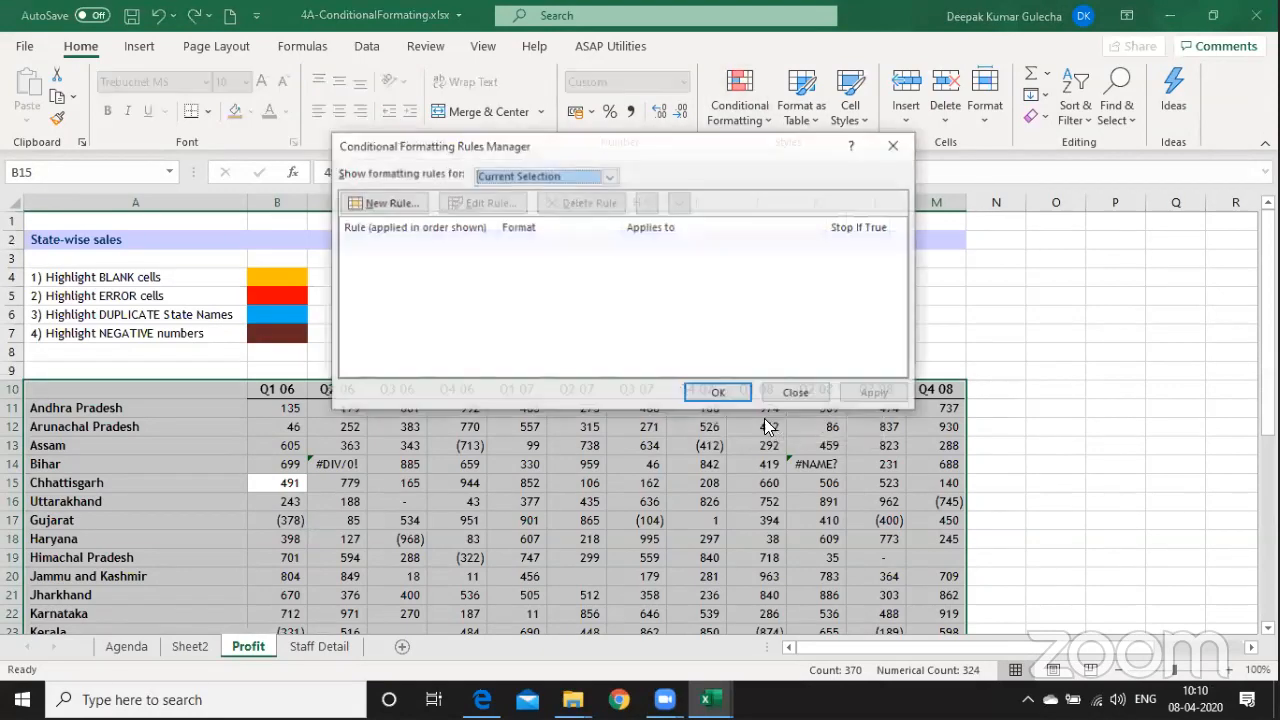
pyautogui.click(390, 203)
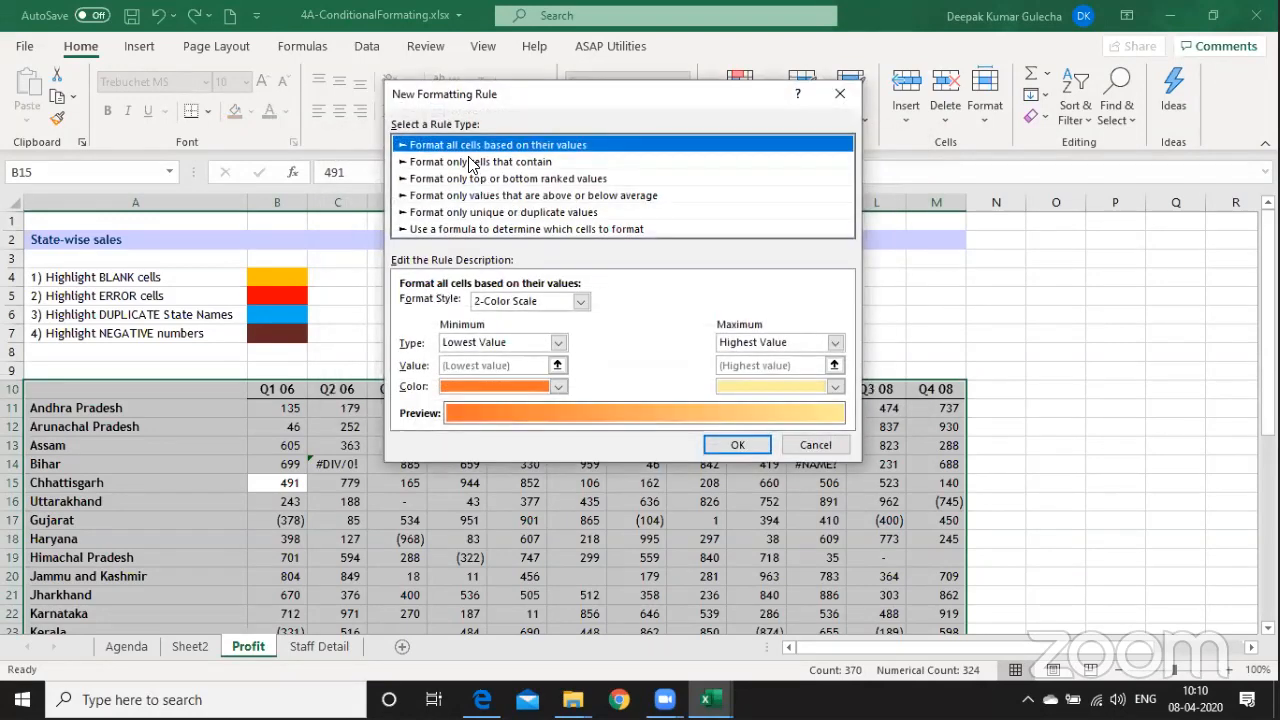
pyautogui.click(471, 163)
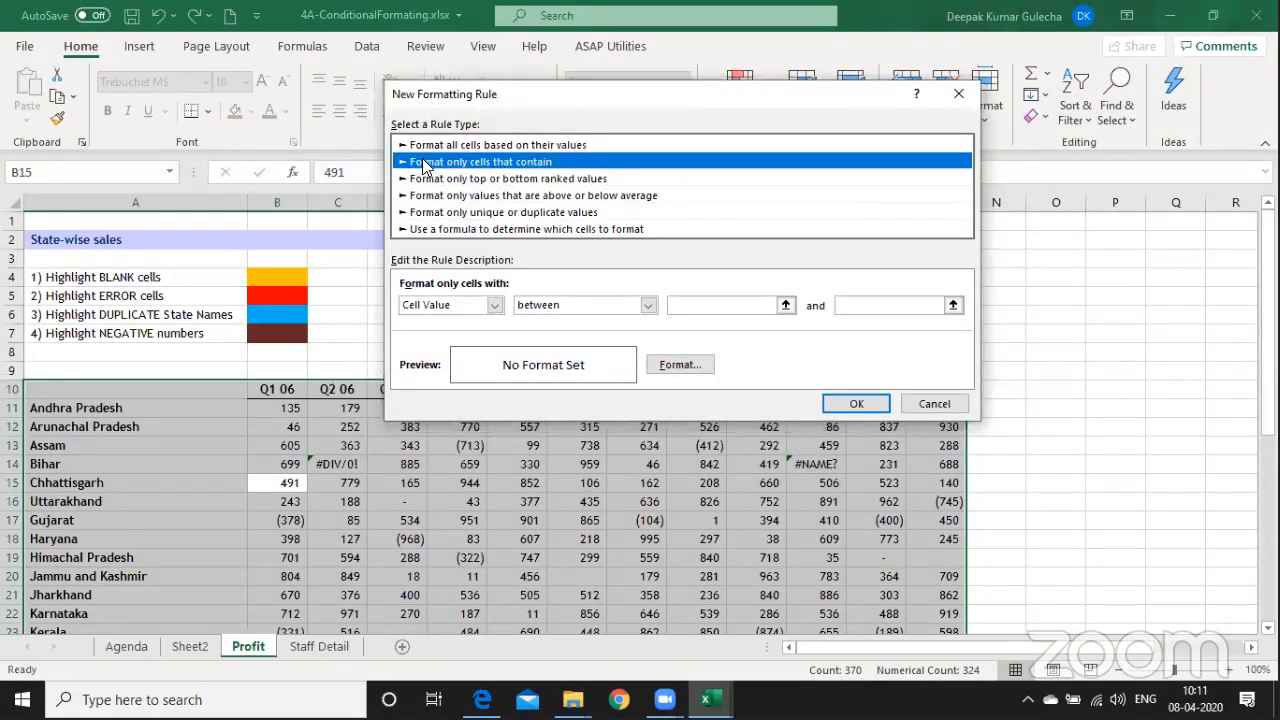
pyautogui.click(494, 306)
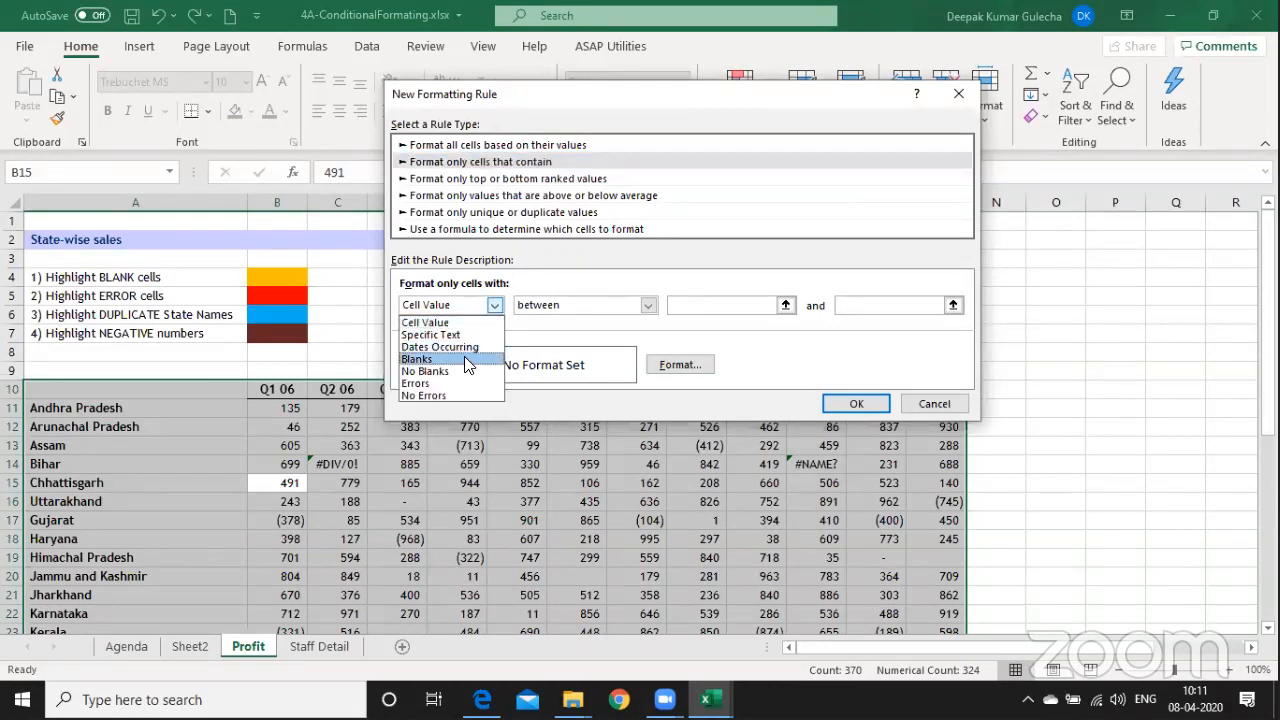
pyautogui.click(464, 358)
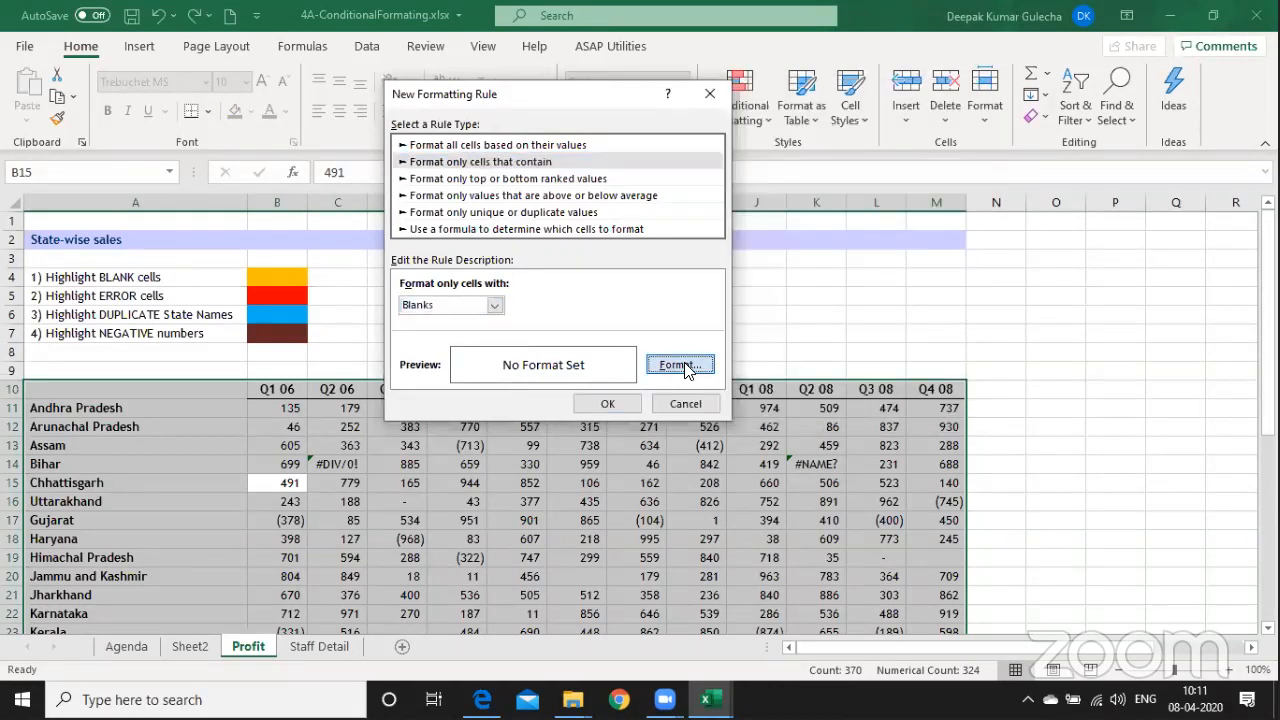
# Set an orange fill for the blank-cell rule and apply it to the table.
pyautogui.click(681, 366)
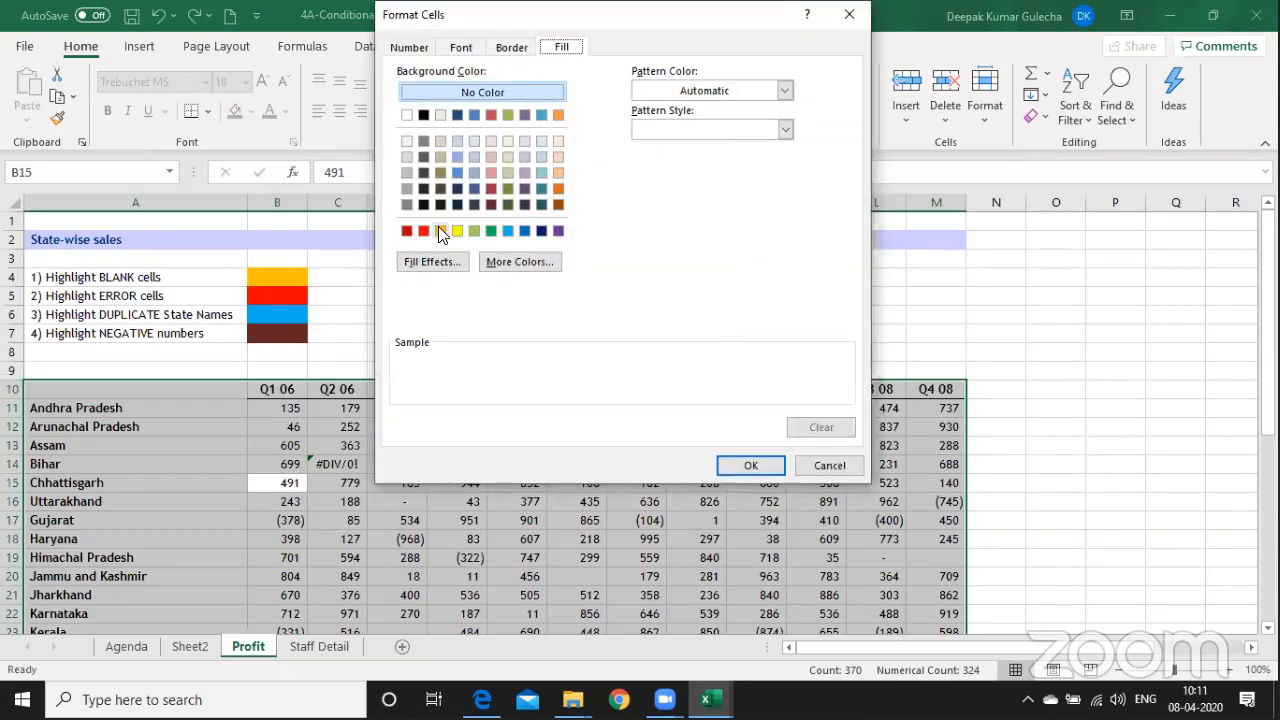
pyautogui.click(439, 232)
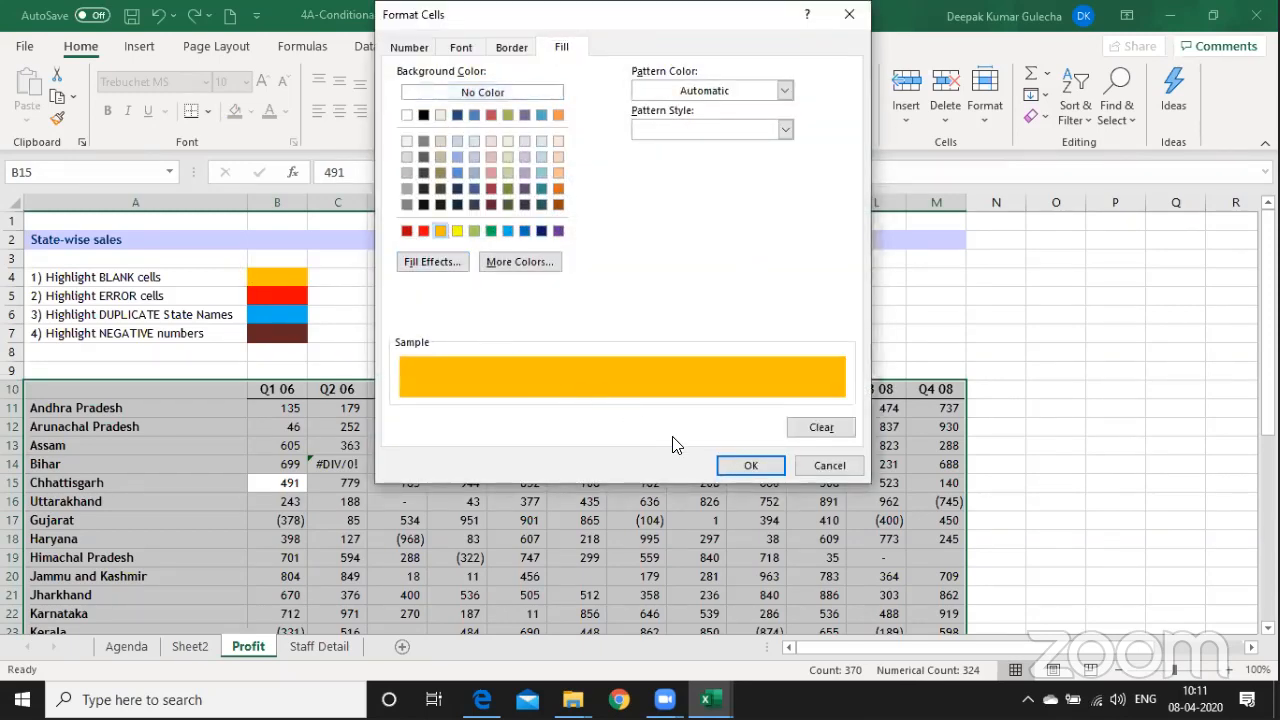
pyautogui.click(748, 466)
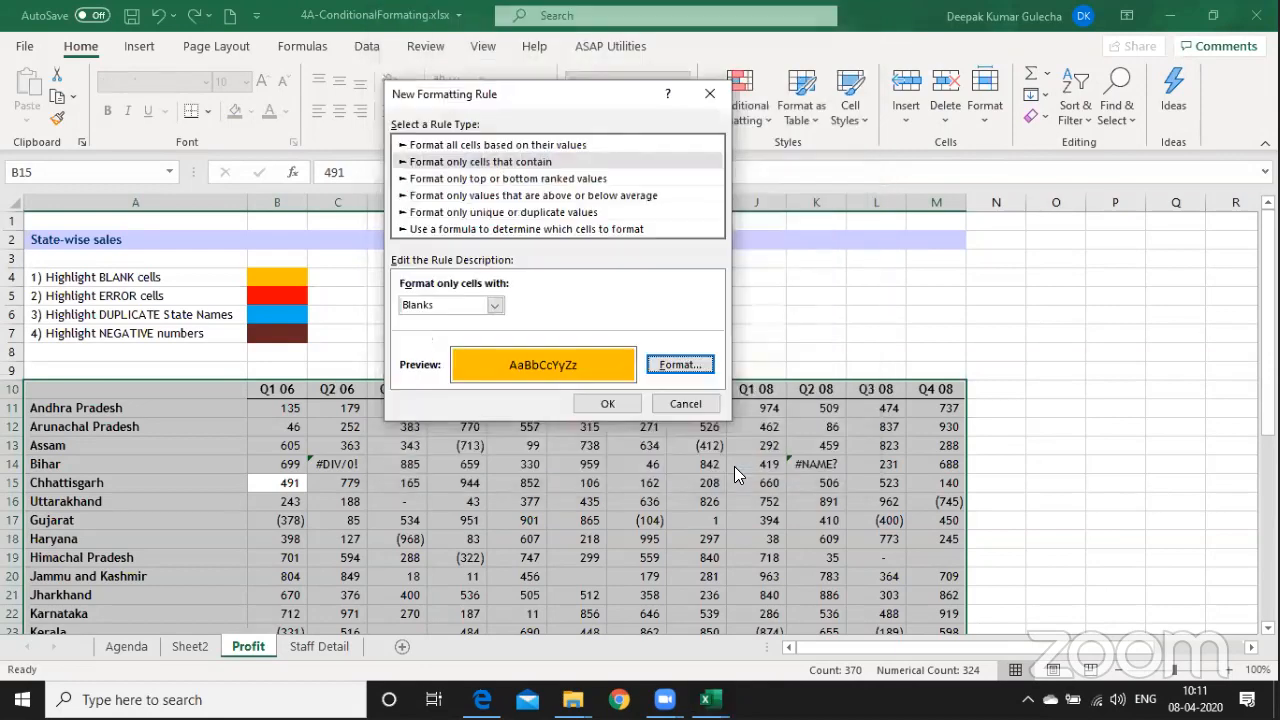
pyautogui.click(603, 410)
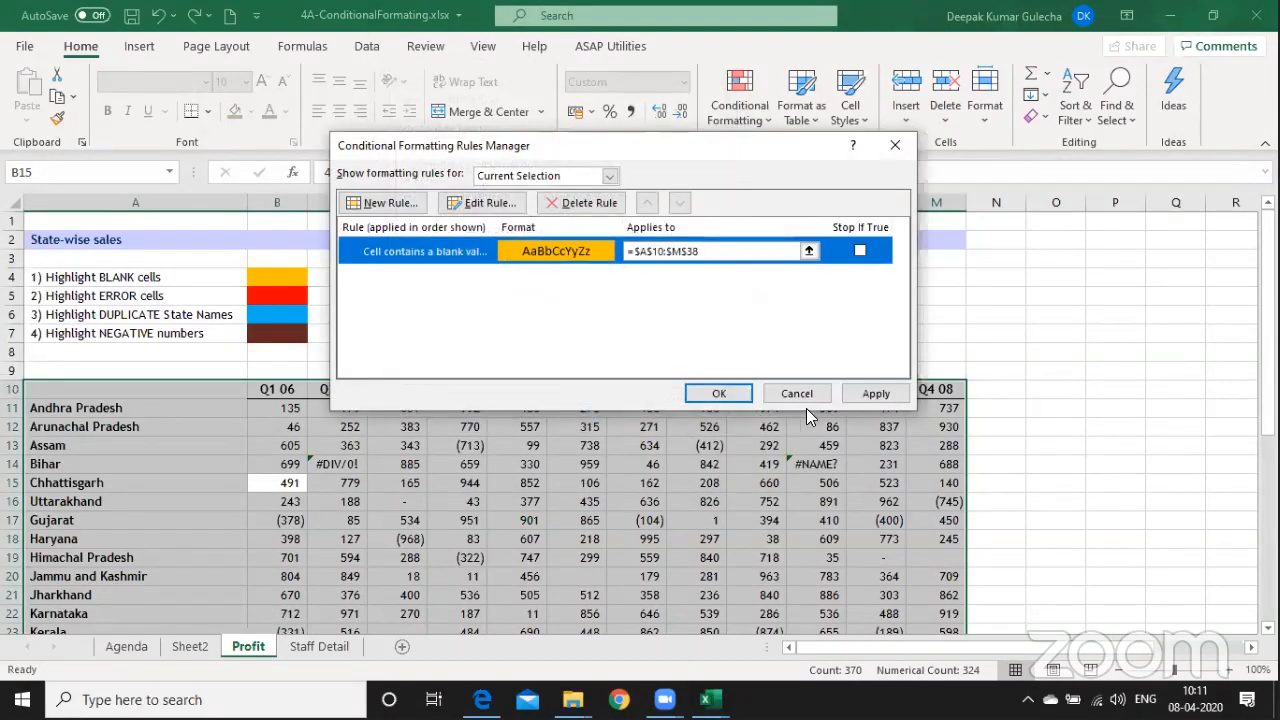
pyautogui.click(870, 394)
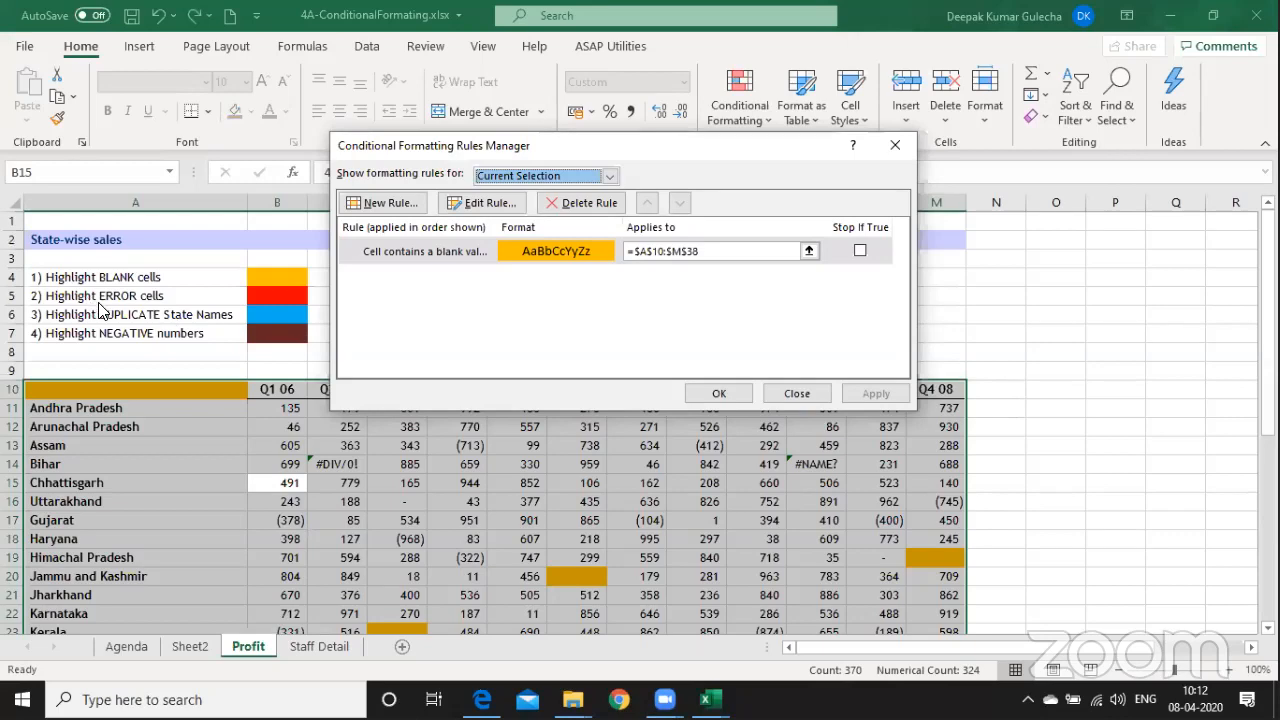
# Add a second conditional formatting rule to the sales table that formats only cells containing errors.
pyautogui.click(392, 207)
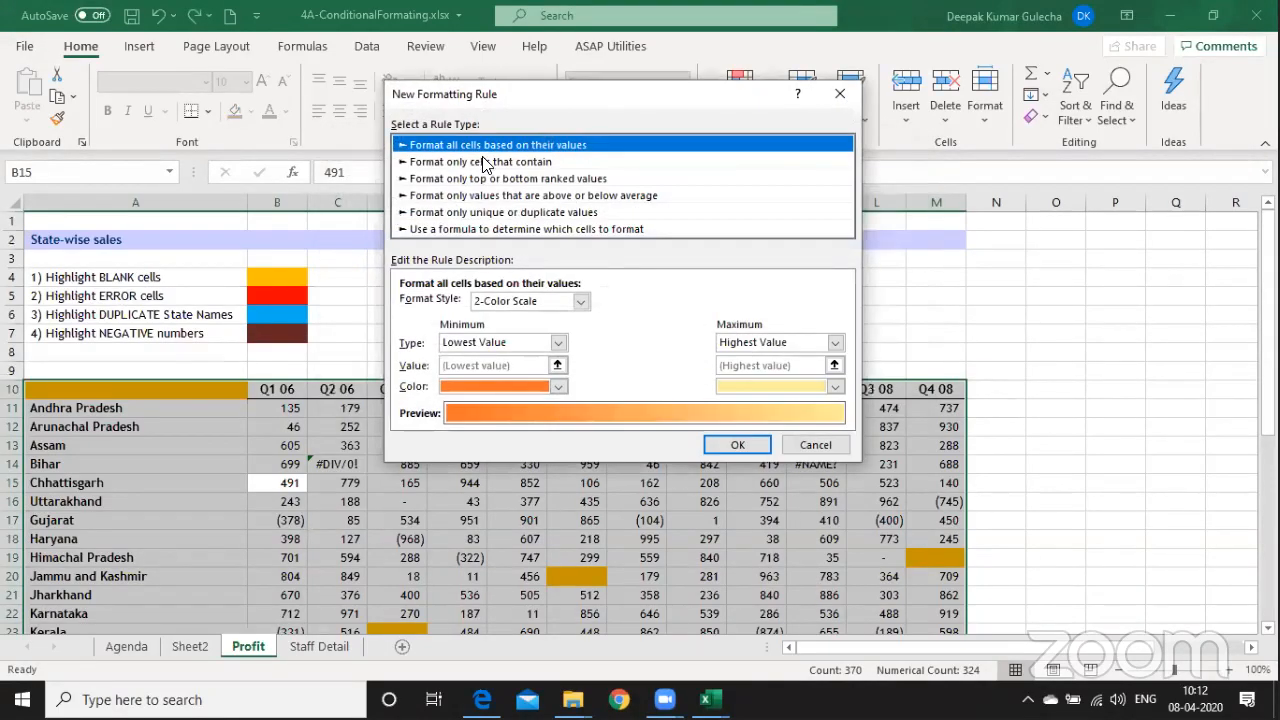
pyautogui.click(484, 163)
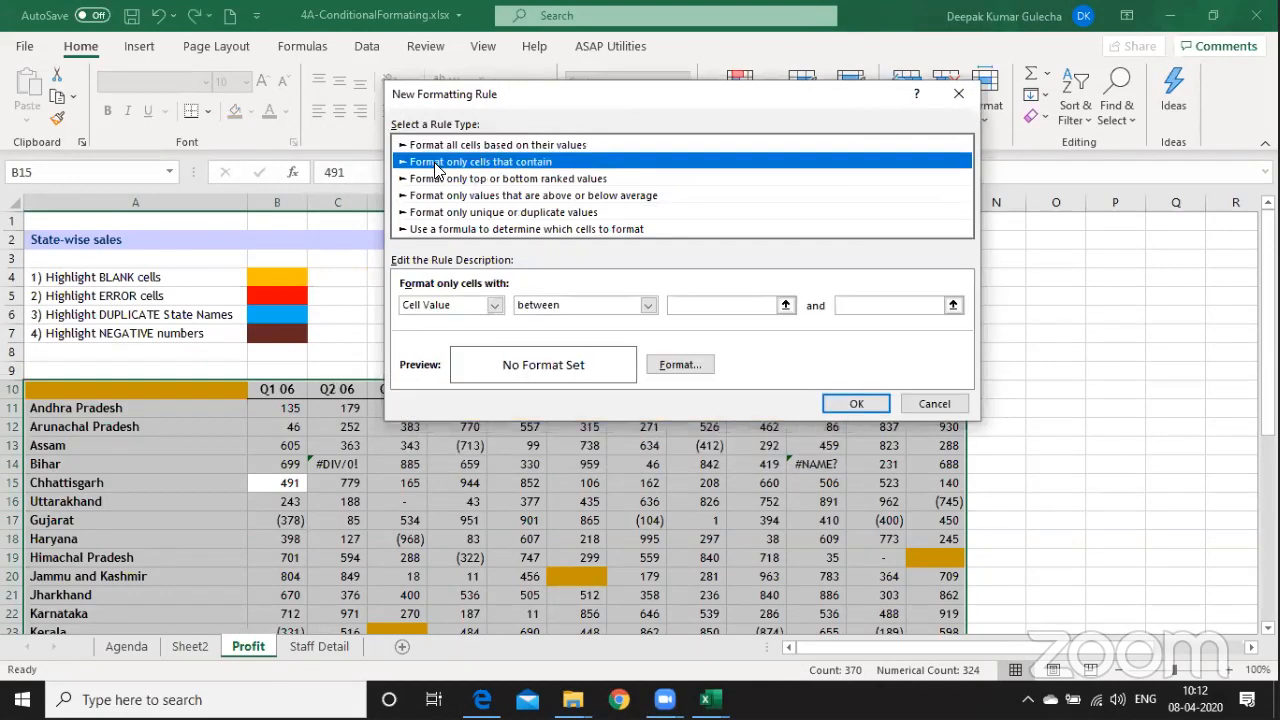
pyautogui.click(495, 305)
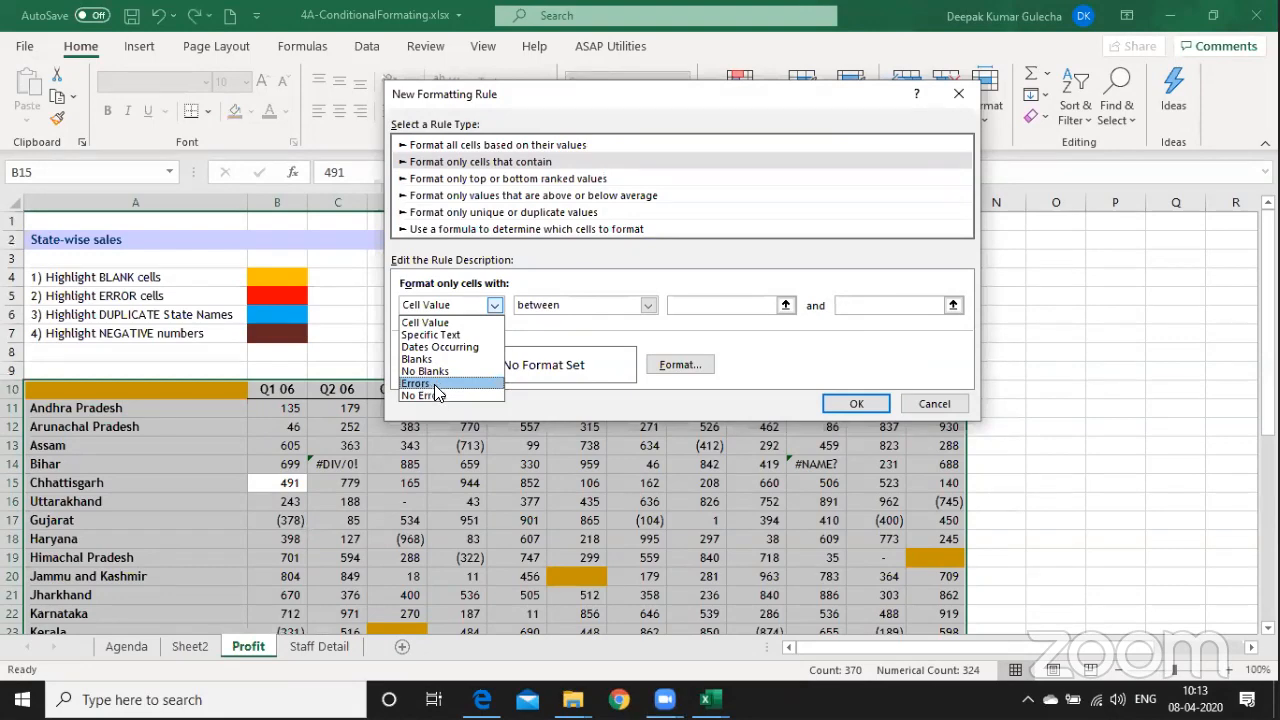
pyautogui.click(434, 386)
# Give the error rule a red fill matching the sample in B5 and apply it to the table.
pyautogui.click(666, 370)
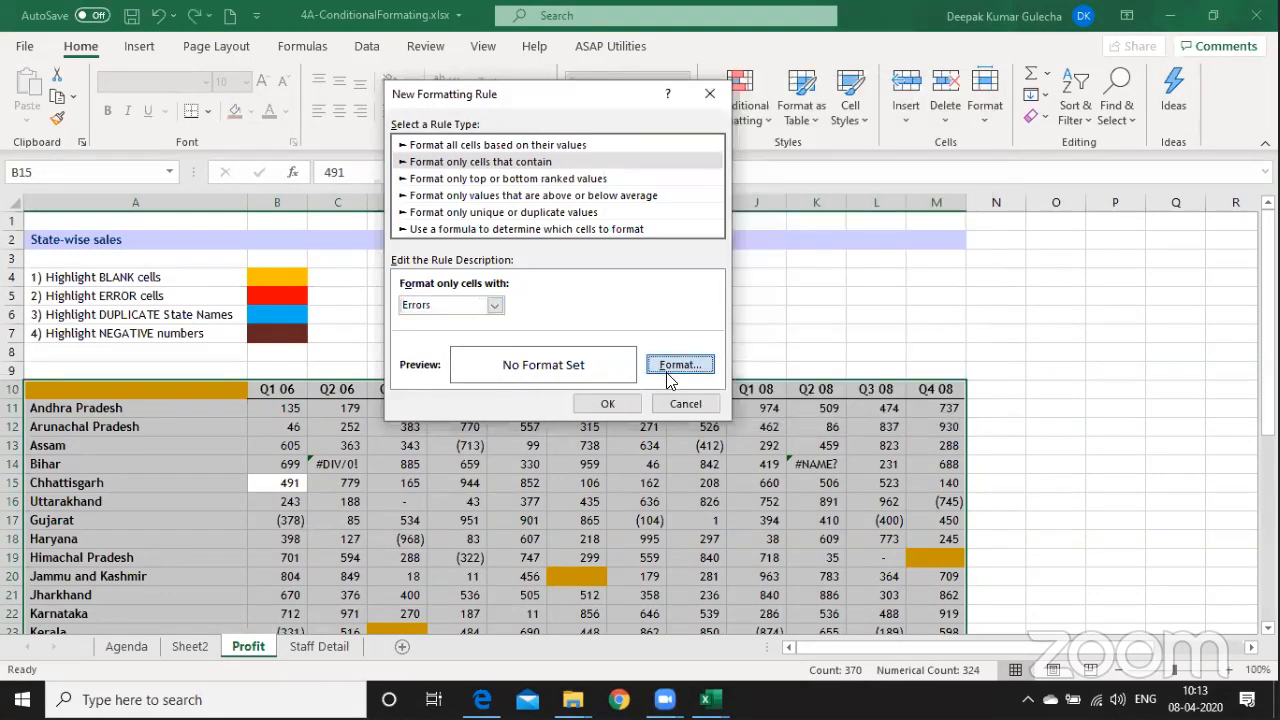
pyautogui.click(423, 231)
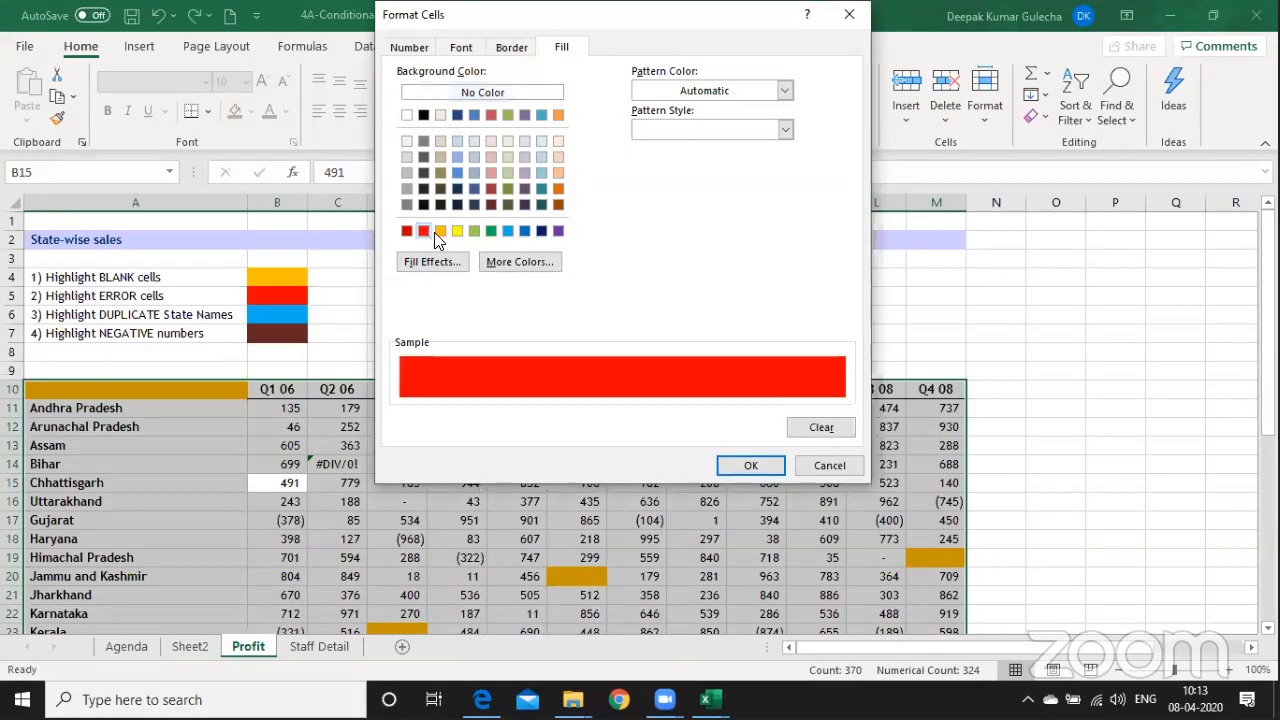
pyautogui.click(750, 465)
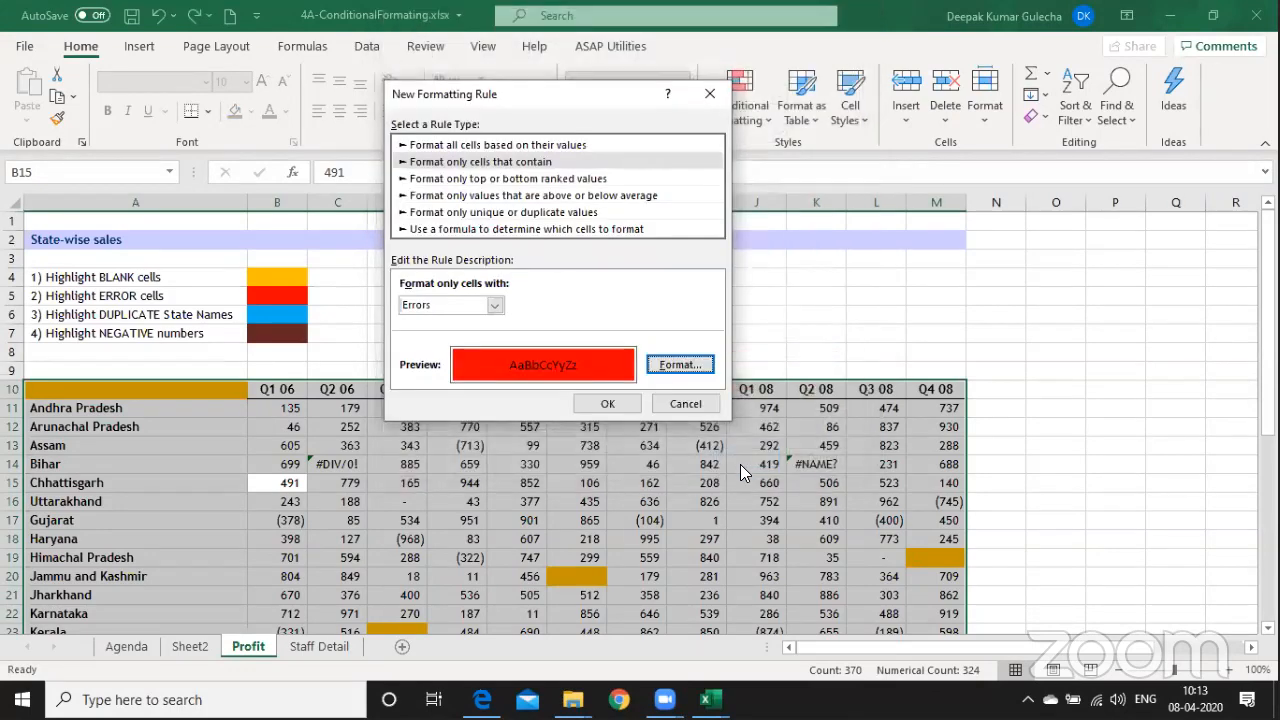
pyautogui.click(612, 403)
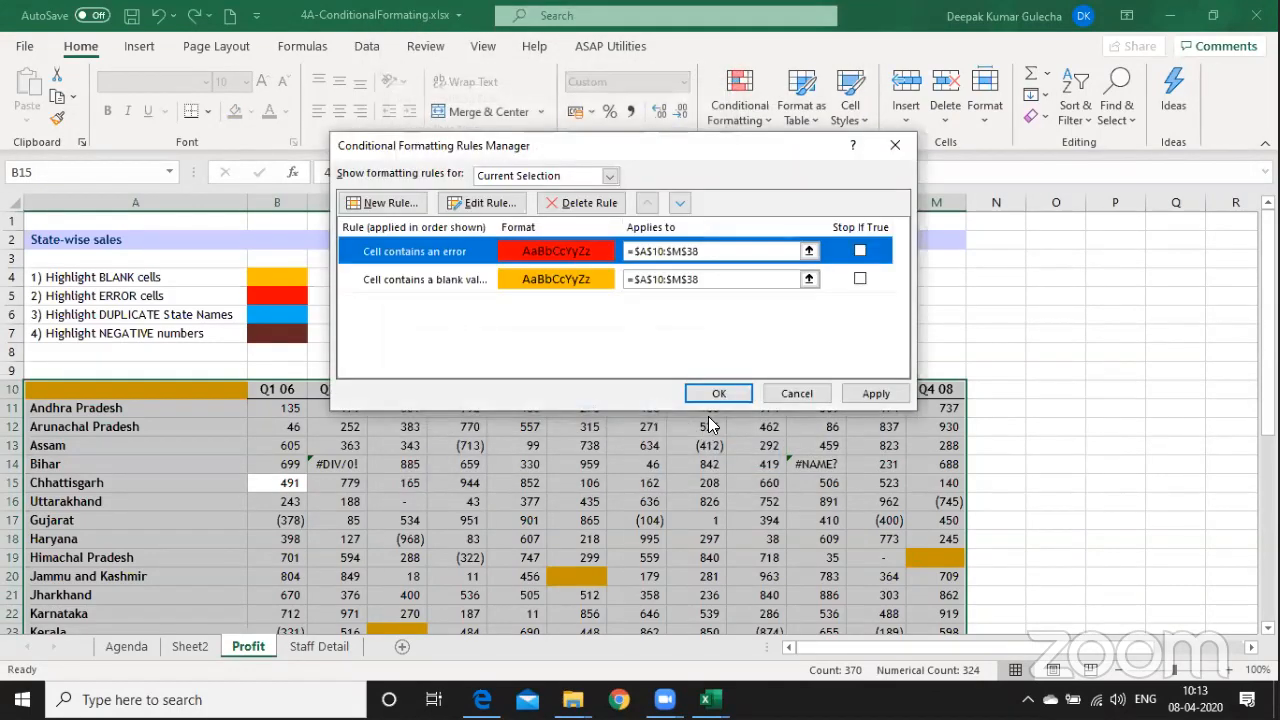
pyautogui.click(868, 393)
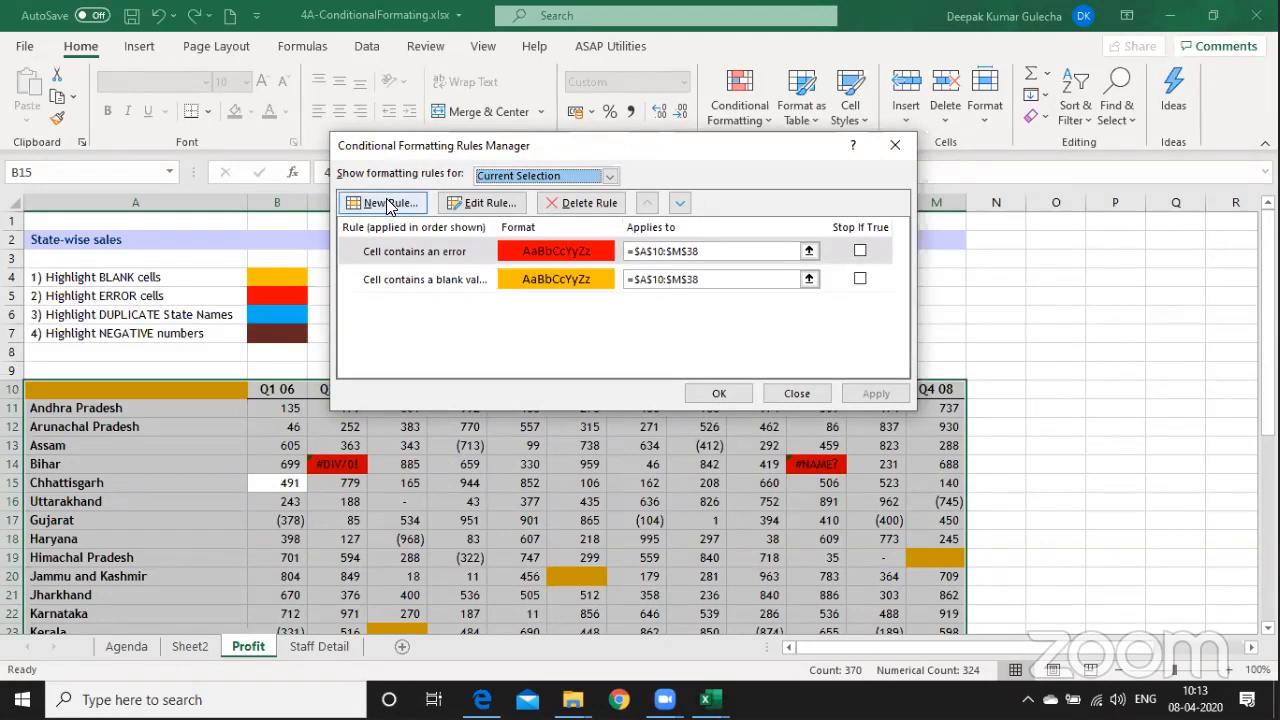
pyautogui.click(390, 204)
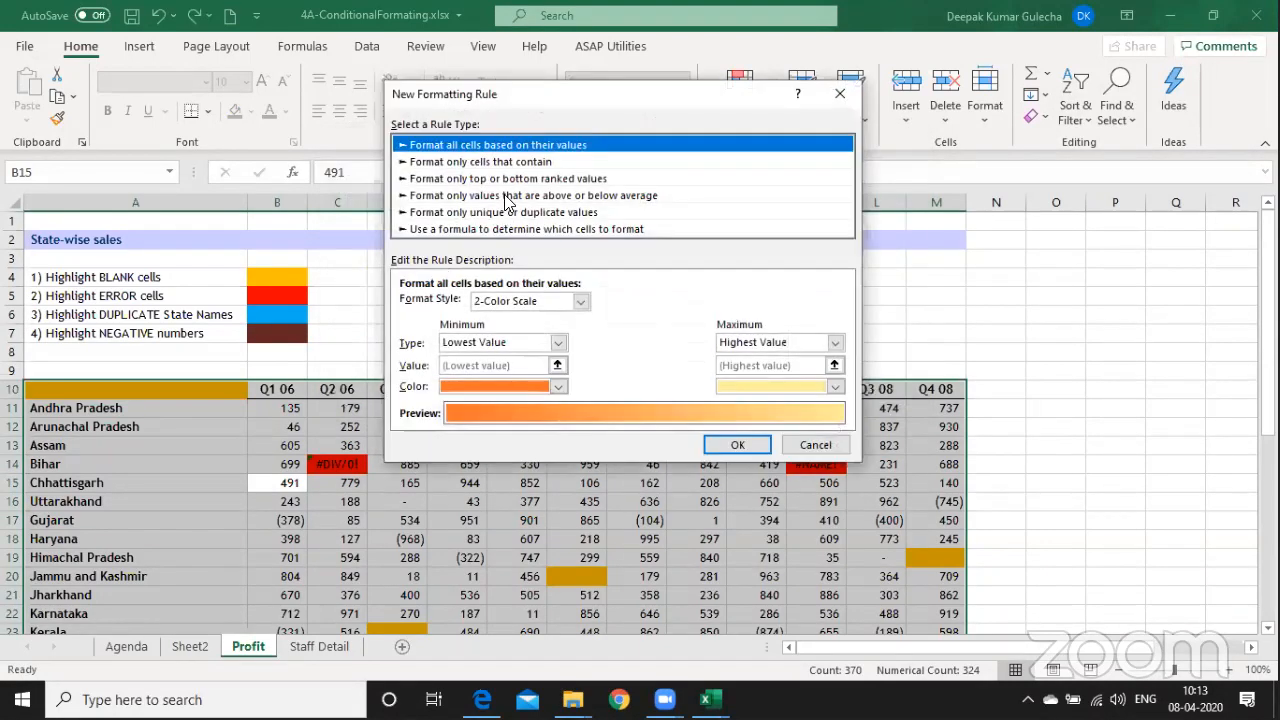
pyautogui.click(430, 161)
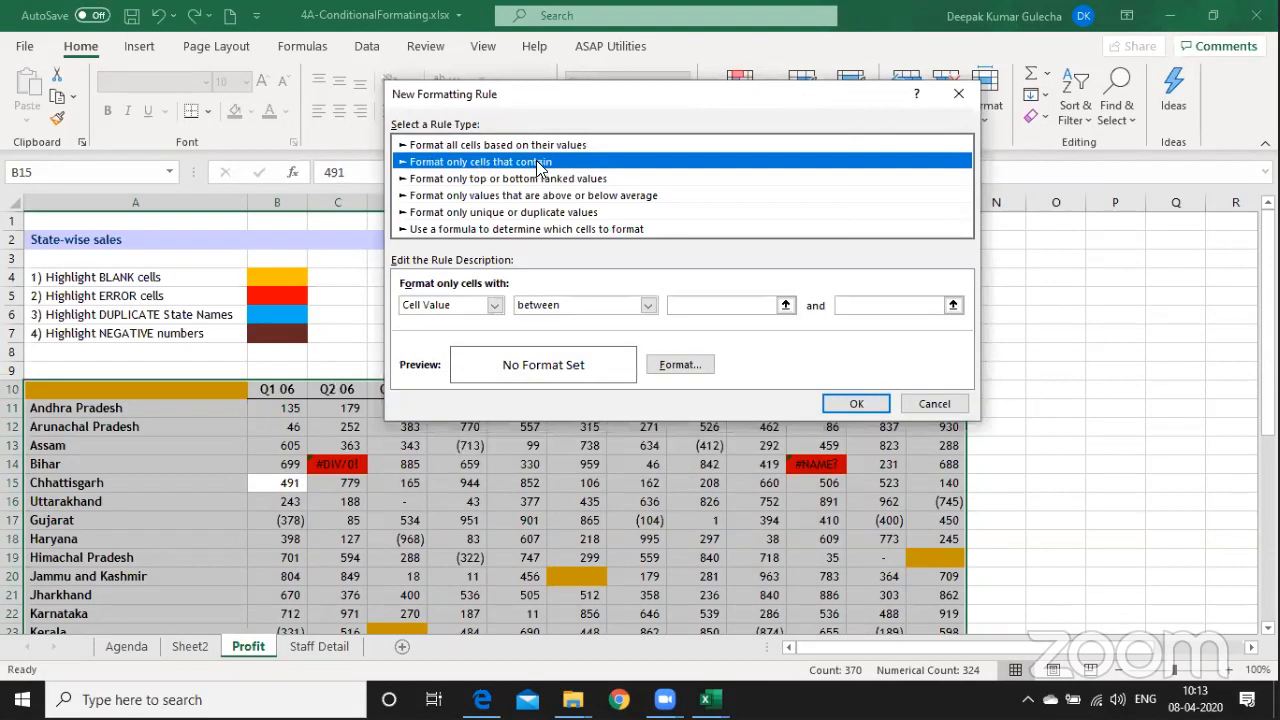
pyautogui.click(494, 305)
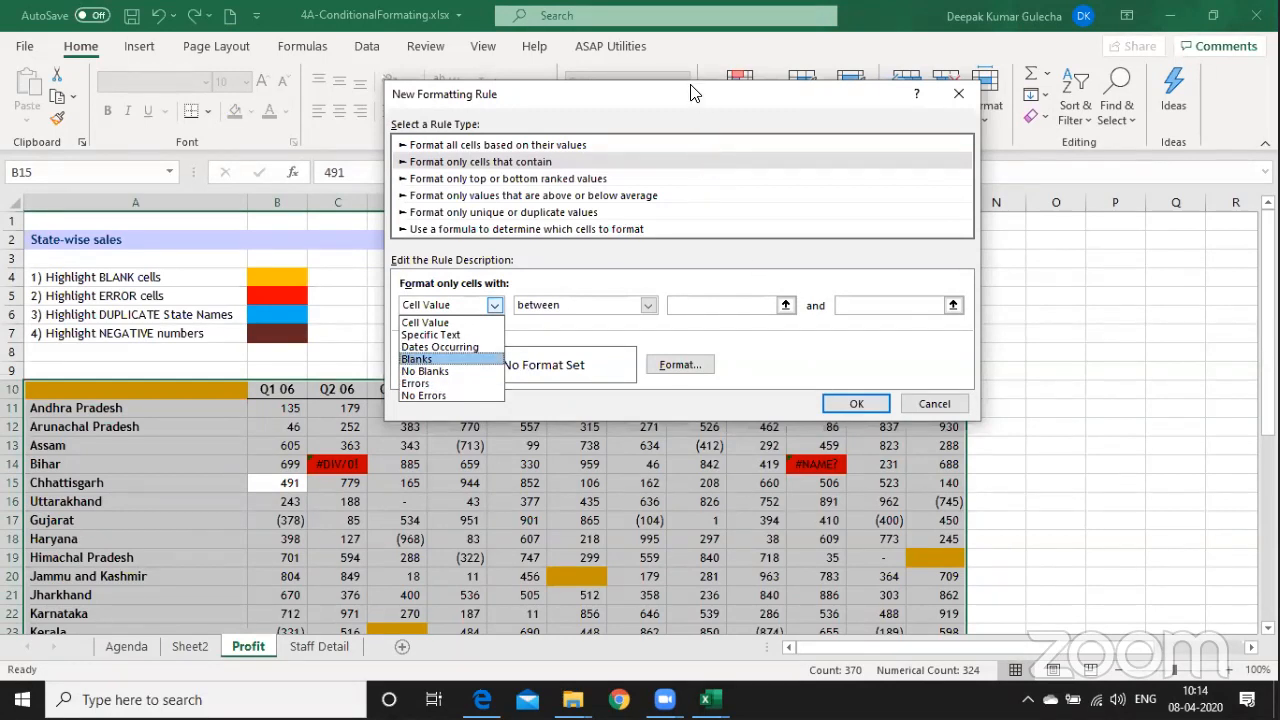
pyautogui.click(682, 145)
pyautogui.click(864, 402)
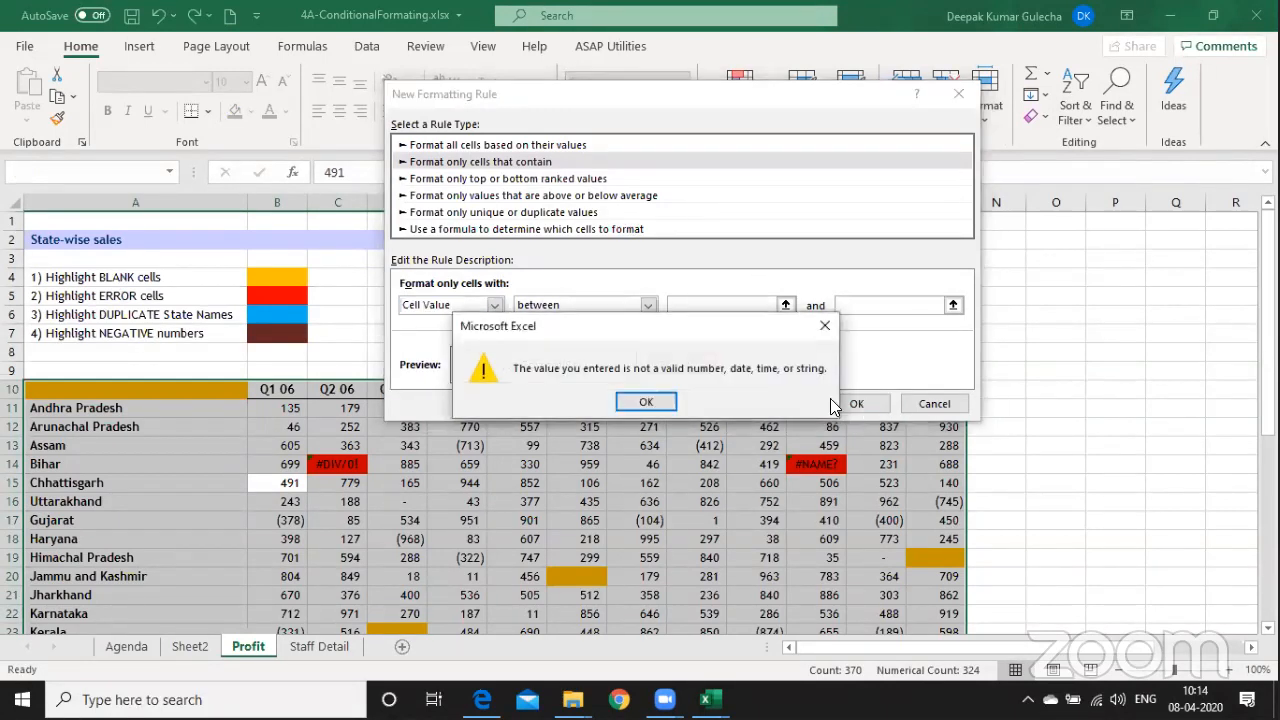
pyautogui.press('Return')
pyautogui.press('Escape')
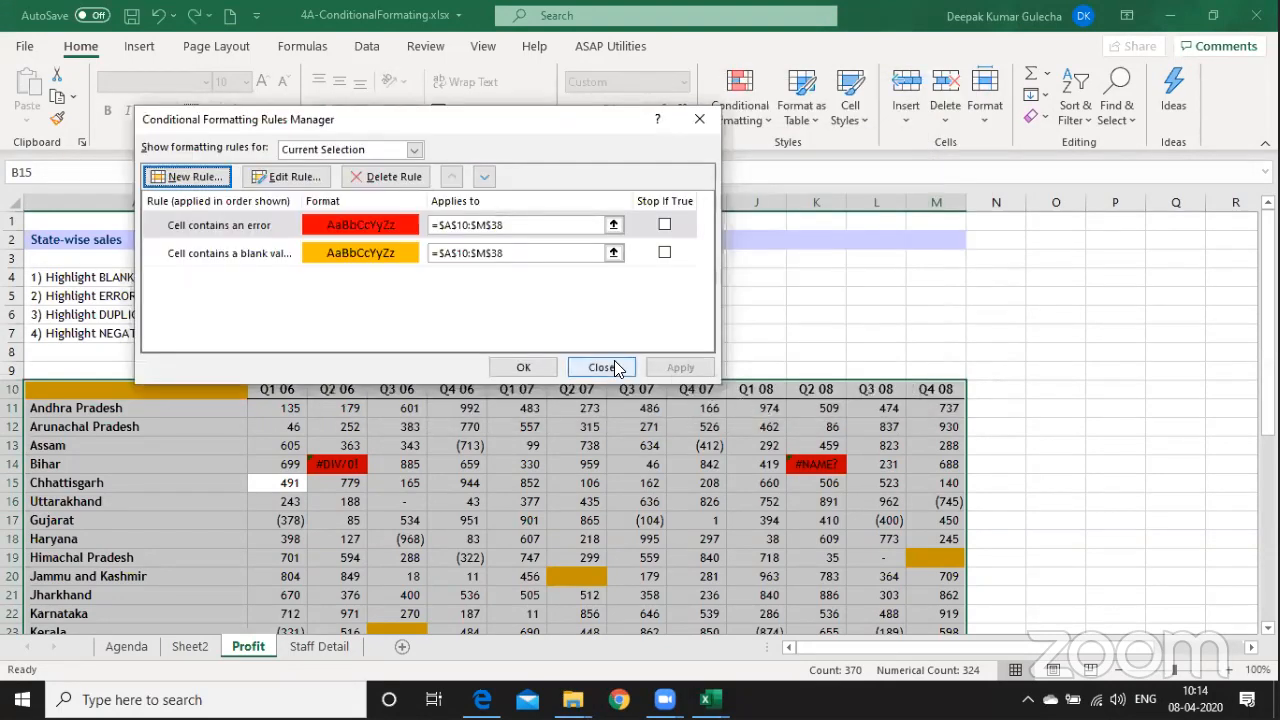
# Close the rules manager and review the blank and error highlights against the task list.
pyautogui.click(605, 367)
pyautogui.click(301, 364)
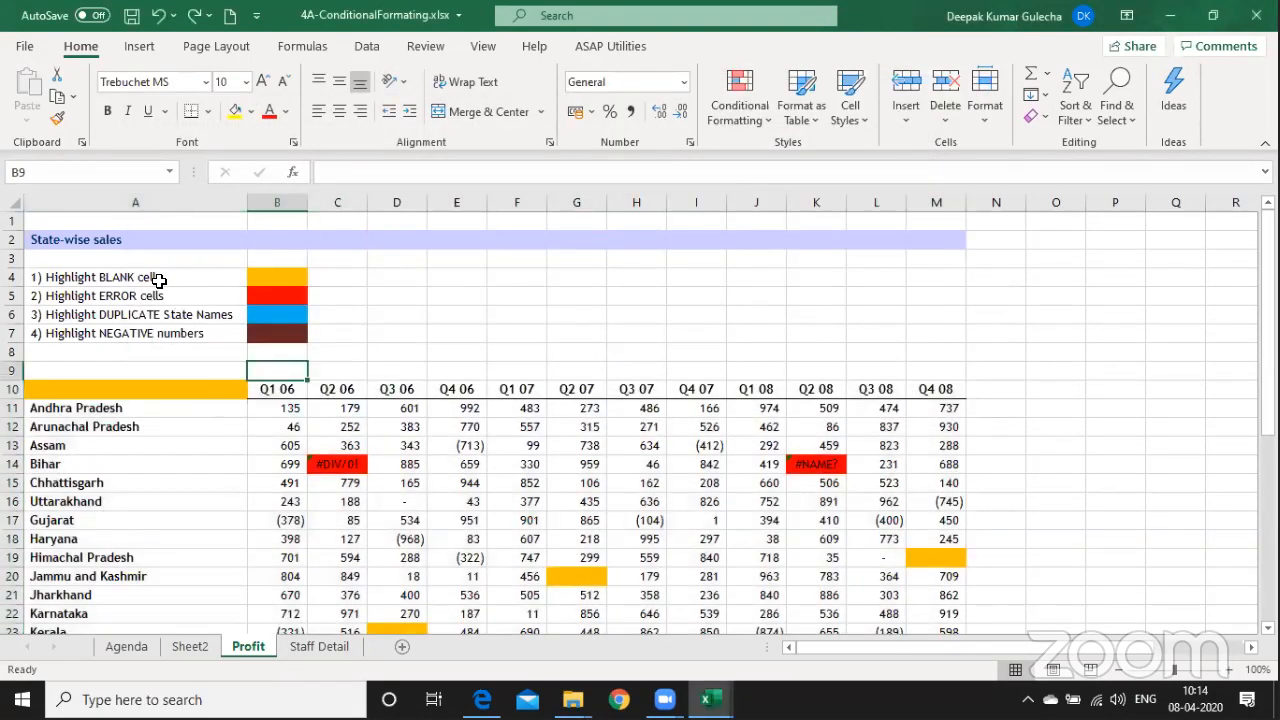
pyautogui.click(157, 277)
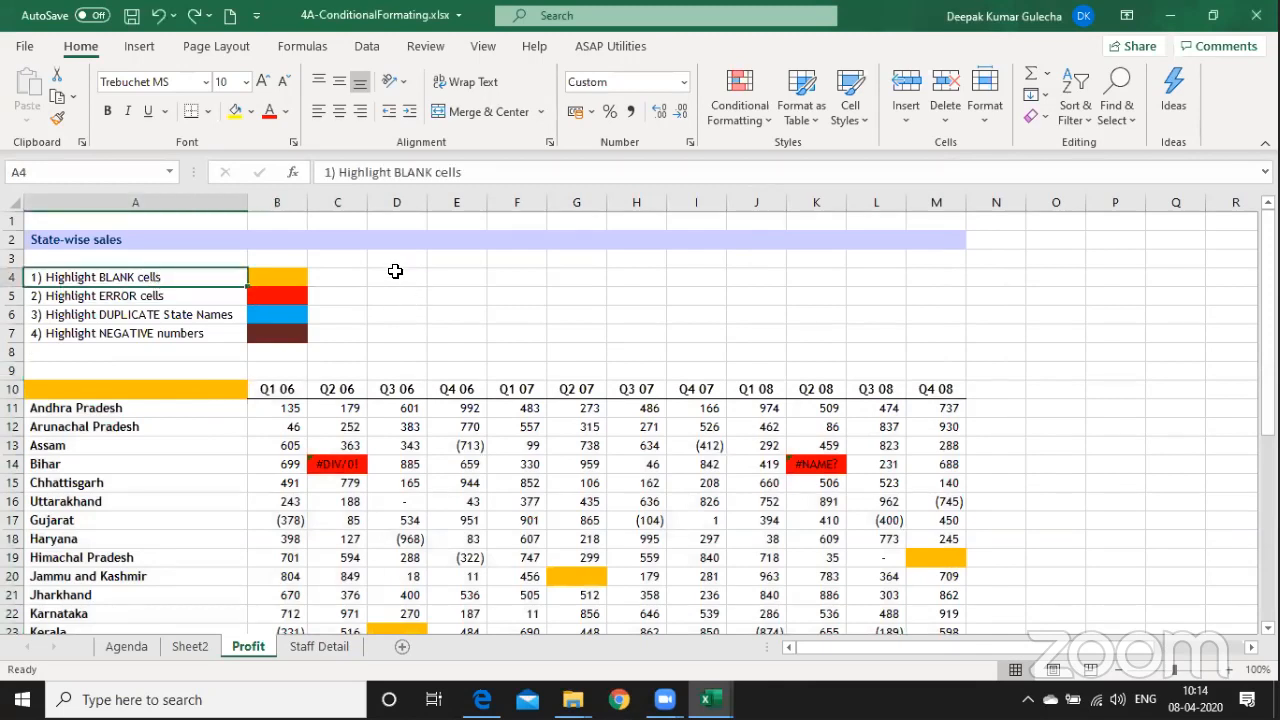
pyautogui.click(394, 270)
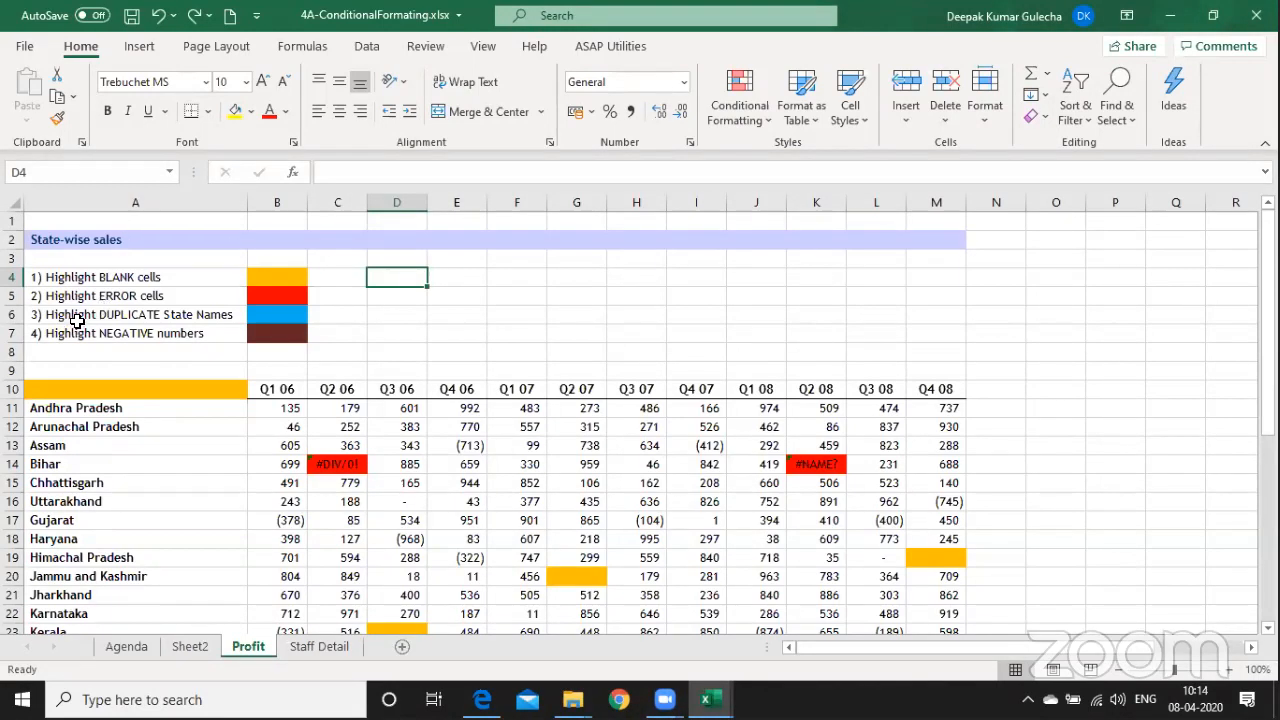
# Look through the state names in column A, from A11 to the end of the table, for repeated entries.
pyautogui.click(120, 407)
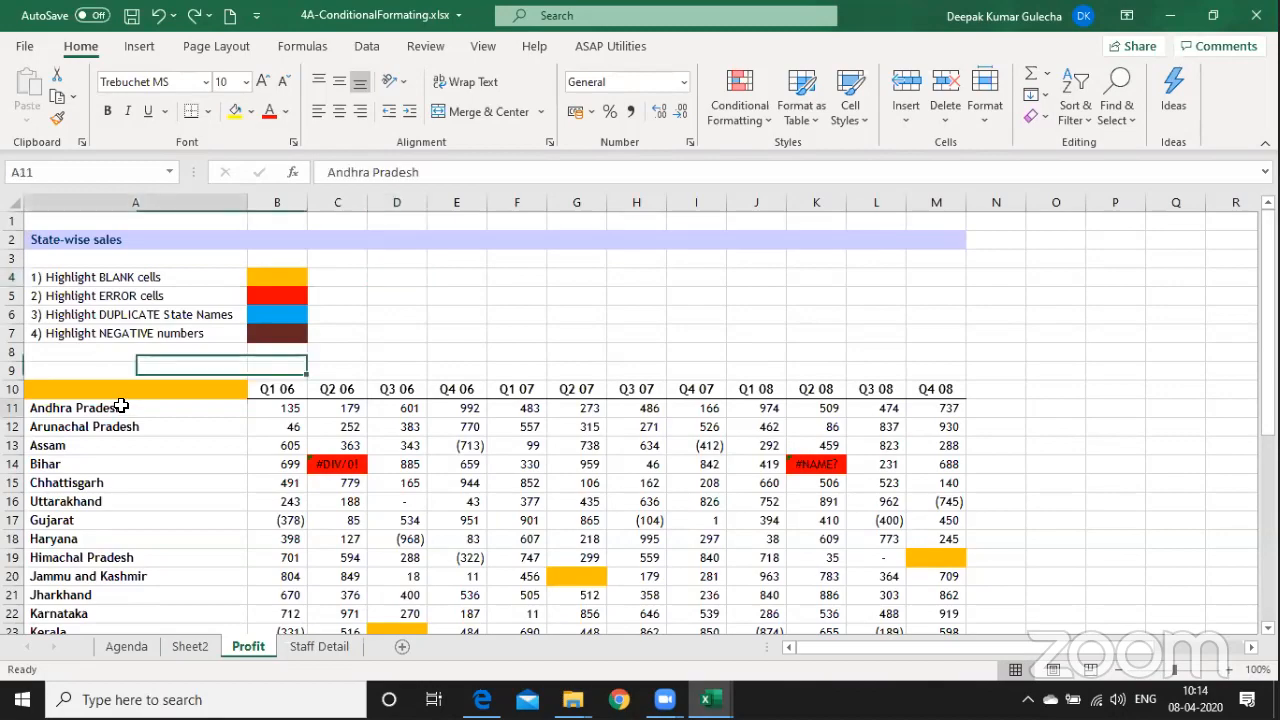
pyautogui.press('Down')
pyautogui.press('Down')
pyautogui.press('Down')
pyautogui.press('Down')
pyautogui.press('Down')
pyautogui.press('Down')
pyautogui.press('Down')
pyautogui.press('Down')
pyautogui.press('Down')
pyautogui.press('Down')
pyautogui.press('Down')
pyautogui.press('Down')
pyautogui.press('Down')
pyautogui.press('Down')
pyautogui.press('Down')
pyautogui.press('Down')
pyautogui.press('Down')
pyautogui.press('Down')
pyautogui.press('Down')
pyautogui.press('Down')
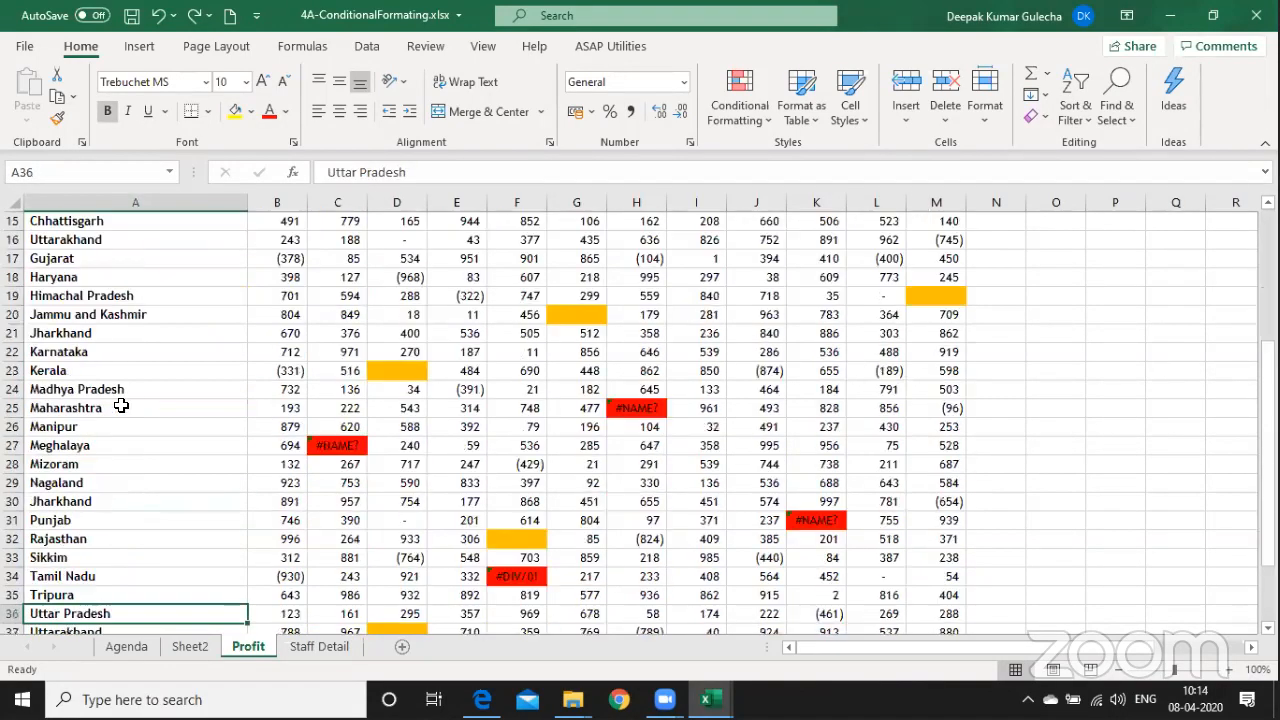
pyautogui.press('Down')
pyautogui.press('Down')
pyautogui.press('Down')
pyautogui.press('Down')
pyautogui.press('Down')
pyautogui.press('Up')
pyautogui.hotkey('ctrl', 'Up')
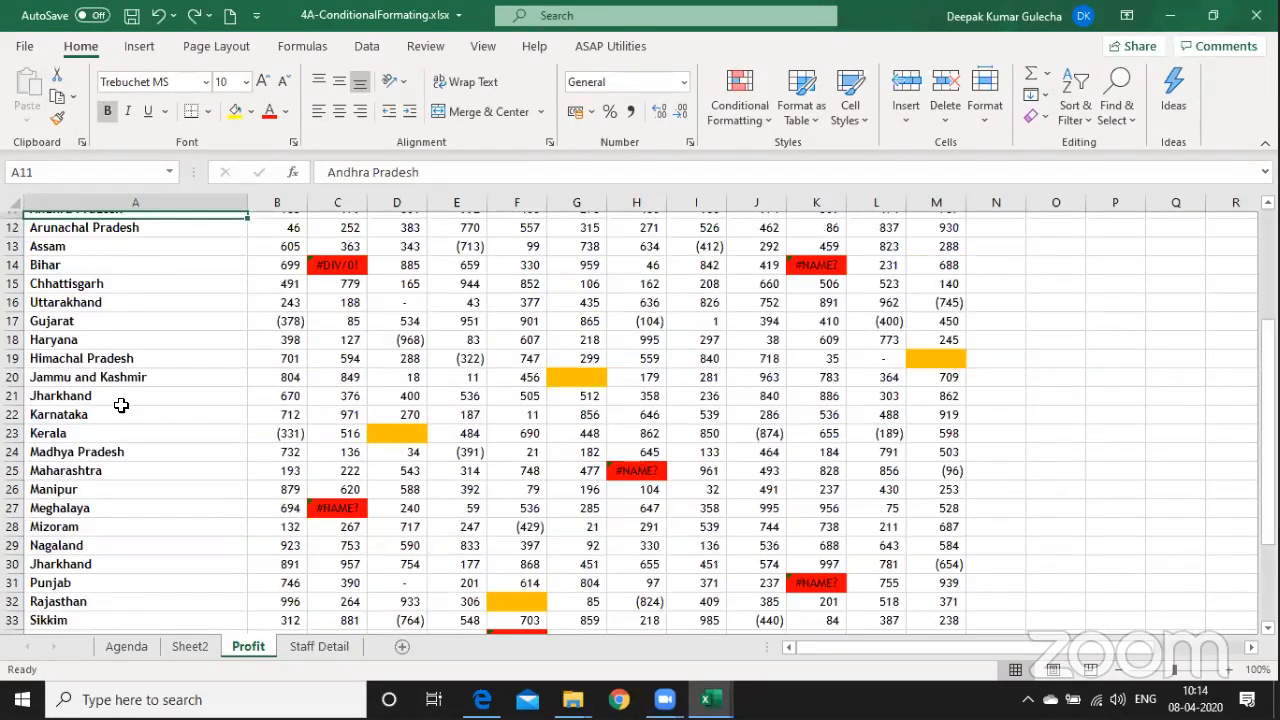
pyautogui.scroll(1, 120, 405)
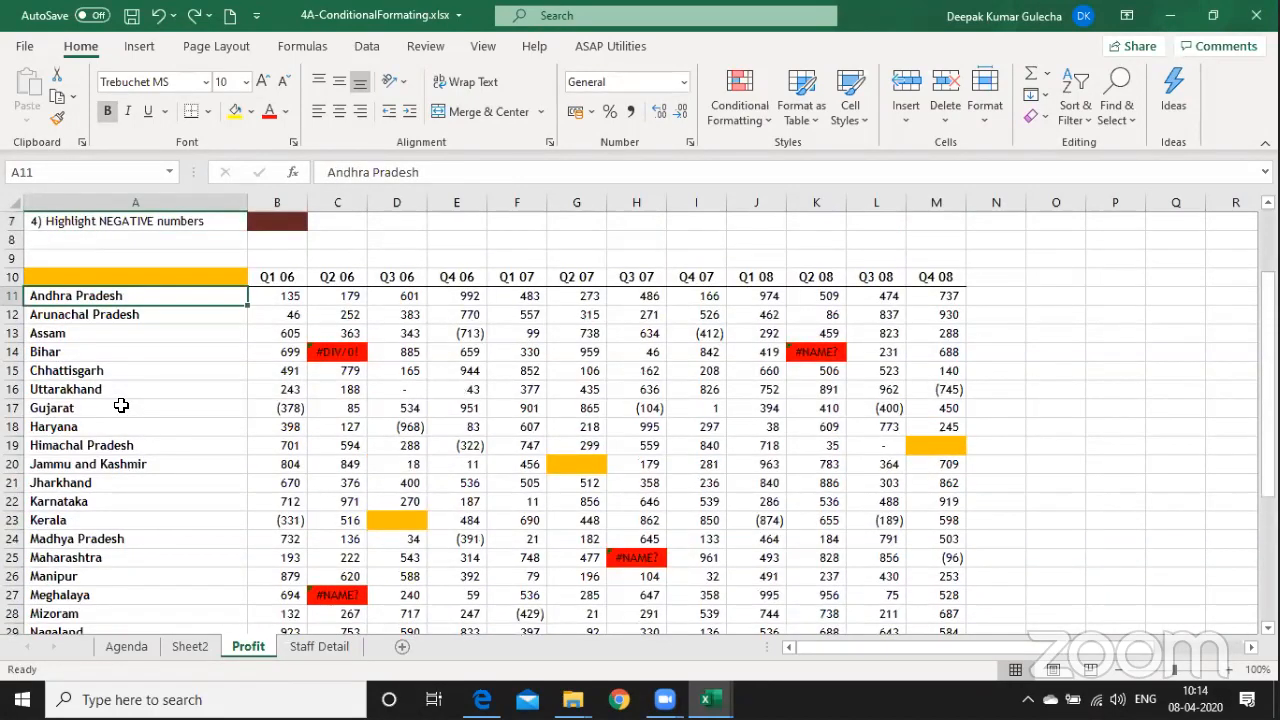
pyautogui.hotkey('shift', 'Down')
pyautogui.hotkey('shift', 'Down')
pyautogui.hotkey('shift', 'Down')
pyautogui.hotkey('shift', 'Down')
pyautogui.hotkey('shift', 'Down')
pyautogui.hotkey('shift', 'Down')
pyautogui.hotkey('shift', 'Down')
pyautogui.hotkey('shift', 'Down')
pyautogui.hotkey('shift', 'Down')
pyautogui.hotkey('shift', 'Down')
pyautogui.hotkey('shift', 'Down')
pyautogui.hotkey('shift', 'Down')
pyautogui.hotkey('shift', 'Down')
pyautogui.hotkey('shift', 'Down')
pyautogui.hotkey('shift', 'Down')
pyautogui.hotkey('shift', 'Down')
pyautogui.hotkey('shift', 'Down')
pyautogui.hotkey('shift', 'Down')
pyautogui.hotkey('shift', 'Down')
pyautogui.hotkey('shift', 'Down')
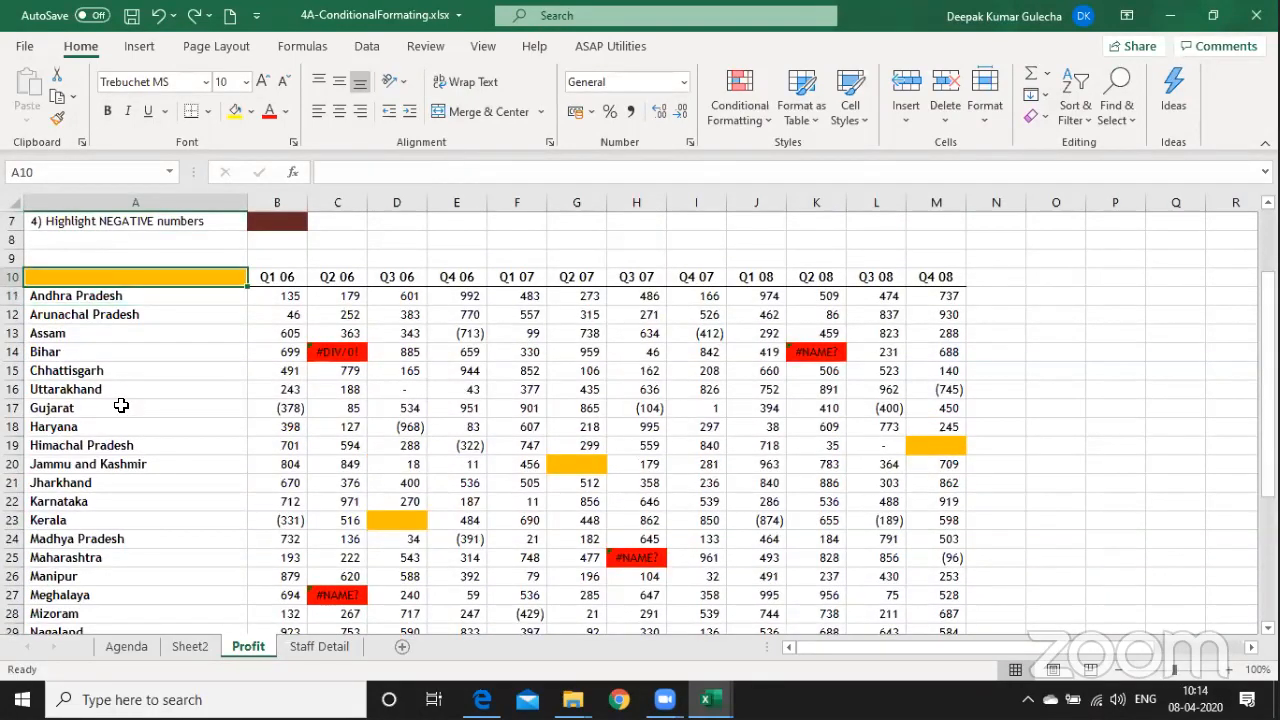
pyautogui.hotkey('shift', 'Right')
pyautogui.hotkey('shift', 'Right')
pyautogui.hotkey('shift', 'Right')
pyautogui.hotkey('shift', 'Right')
pyautogui.hotkey('shift', 'Right')
pyautogui.hotkey('shift', 'Right')
pyautogui.hotkey('shift', 'Right')
pyautogui.hotkey('shift', 'Right')
pyautogui.hotkey('shift', 'Right')
pyautogui.hotkey('shift', 'Right')
pyautogui.hotkey('shift', 'Right')
pyautogui.hotkey('shift', 'Right')
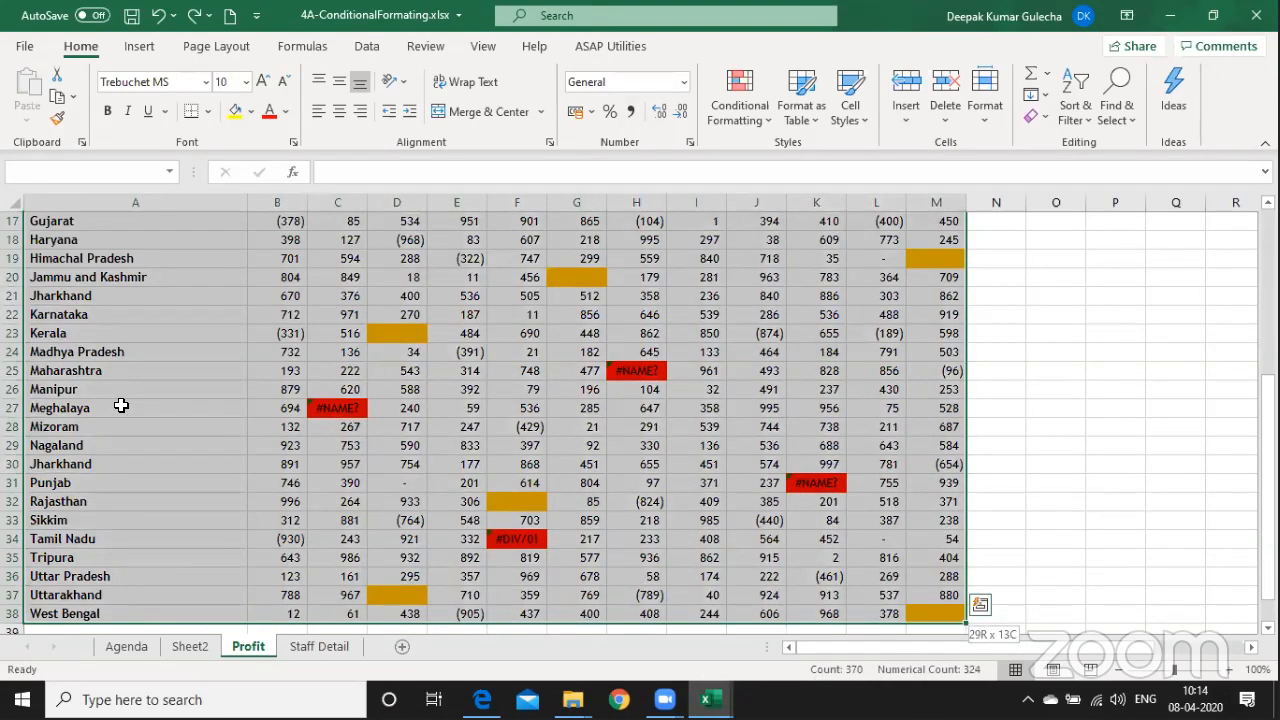
pyautogui.hotkey('shift', 'Left')
pyautogui.hotkey('shift', 'Left')
pyautogui.hotkey('shift', 'Left')
pyautogui.hotkey('shift', 'Left')
pyautogui.hotkey('shift', 'Left')
pyautogui.hotkey('shift', 'Left')
pyautogui.hotkey('shift', 'Left')
pyautogui.hotkey('shift', 'Left')
pyautogui.hotkey('shift', 'Left')
pyautogui.hotkey('shift', 'Left')
pyautogui.hotkey('shift', 'Left')
pyautogui.press('Left')
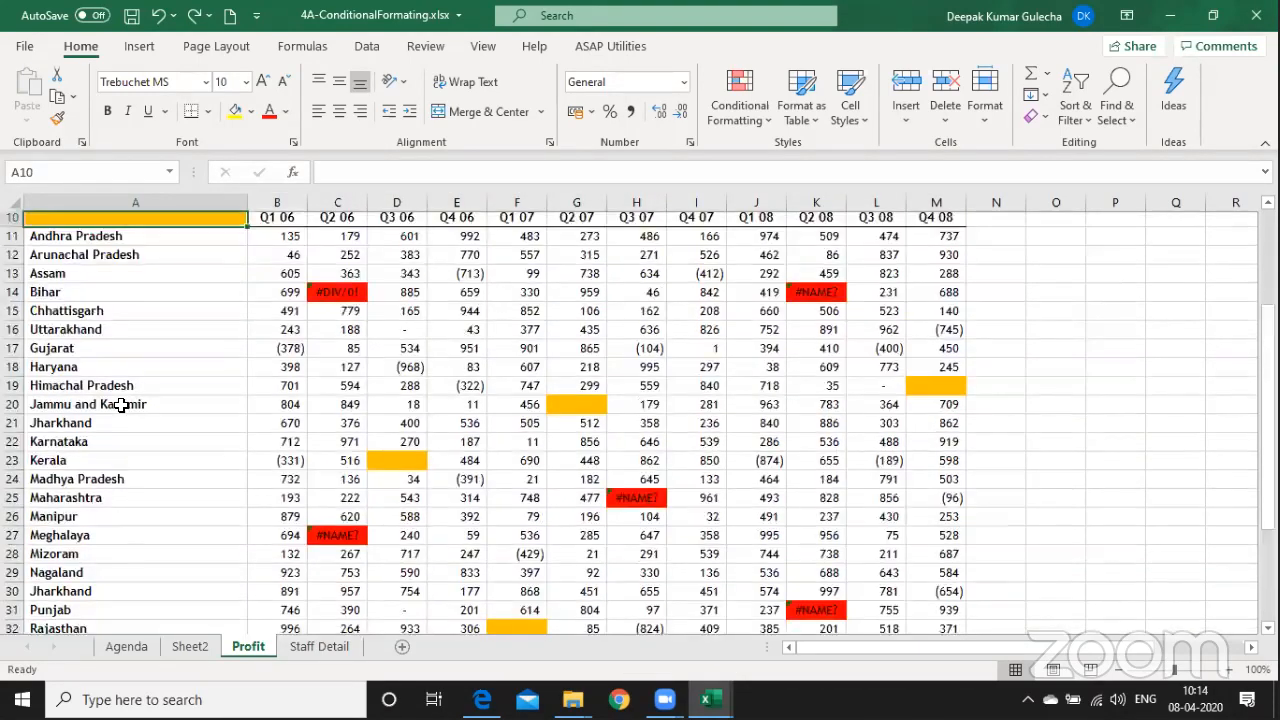
# Mark the state names in A11:A38 and check them against the duplicate state names task in A6.
pyautogui.press('Up')
pyautogui.press('Down')
pyautogui.press('Down')
pyautogui.hotkey('ctrl', 'shift', 'Down')
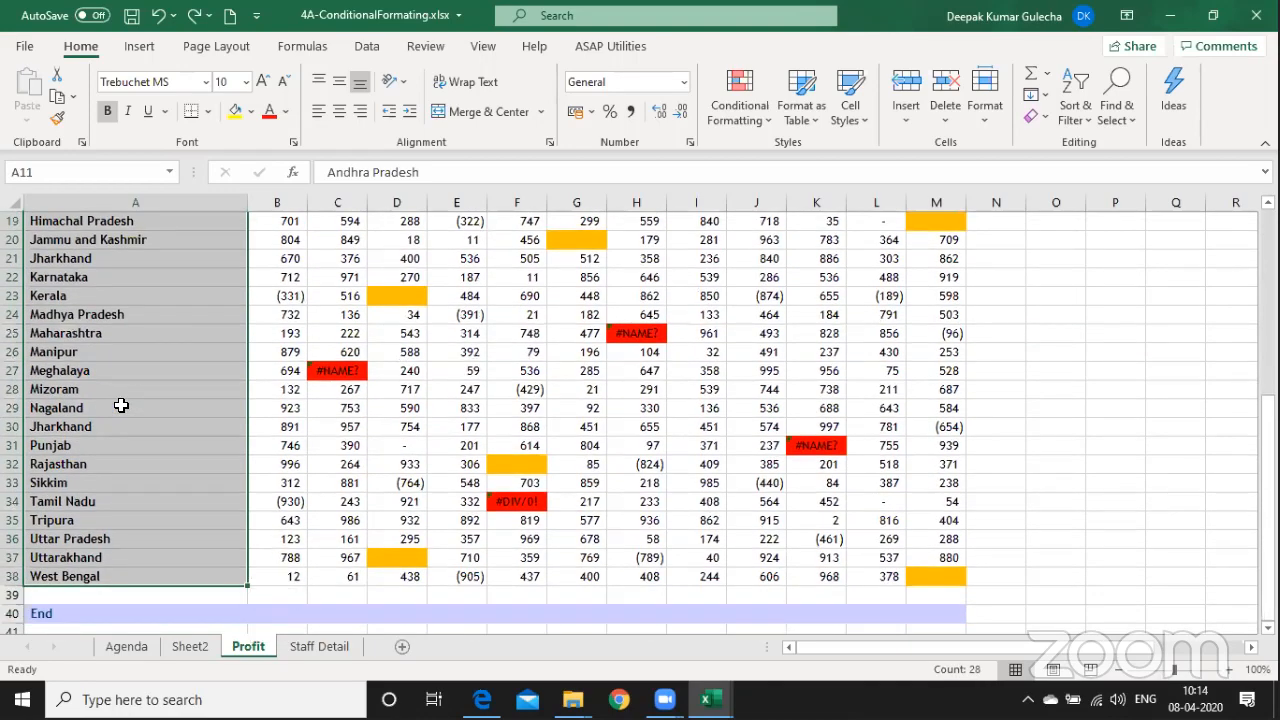
pyautogui.scroll(3, 120, 405)
pyautogui.scroll(-3, 120, 405)
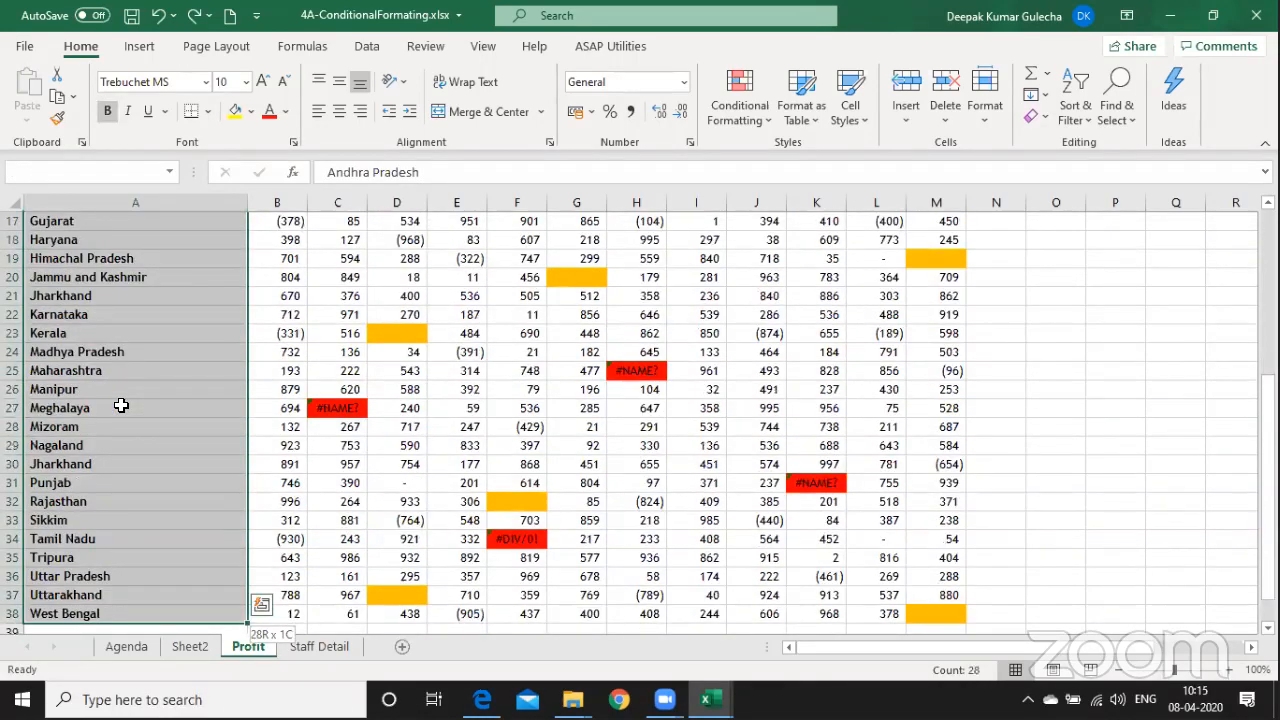
pyautogui.press('Up')
pyautogui.press('Up')
pyautogui.press('Up')
pyautogui.press('Up')
pyautogui.press('Up')
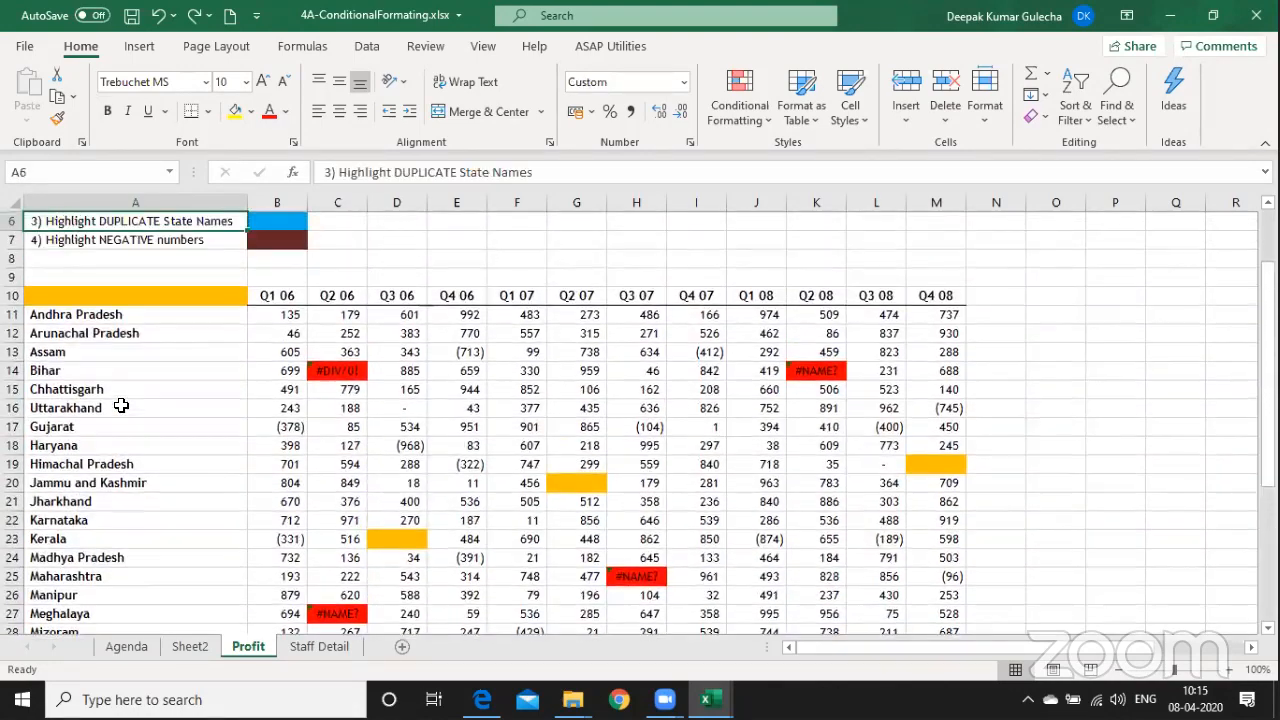
# Select the state names A11:A38 and check both ends of the selected range.
pyautogui.press('Down')
pyautogui.press('Down')
pyautogui.press('Down')
pyautogui.press('Down')
pyautogui.press('Down')
pyautogui.hotkey('ctrl', 'shift', 'Down')
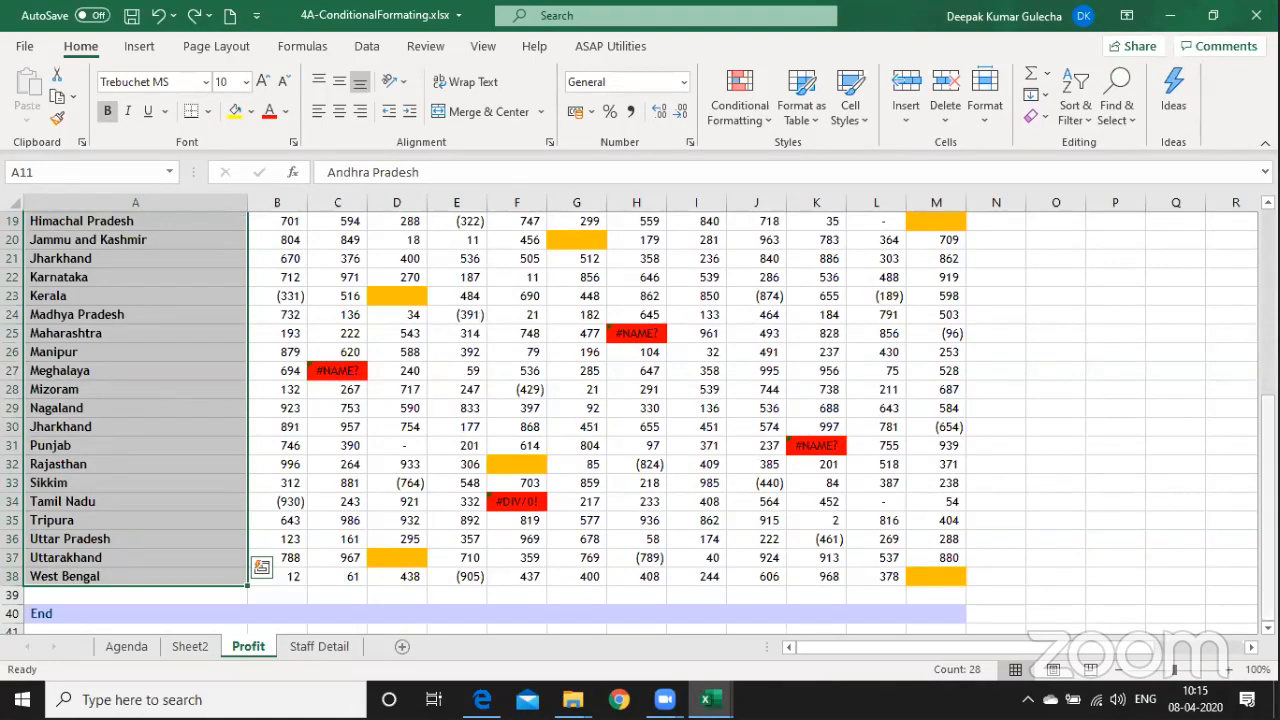
pyautogui.moveTo(1267, 480); pyautogui.dragTo(1267, 240)
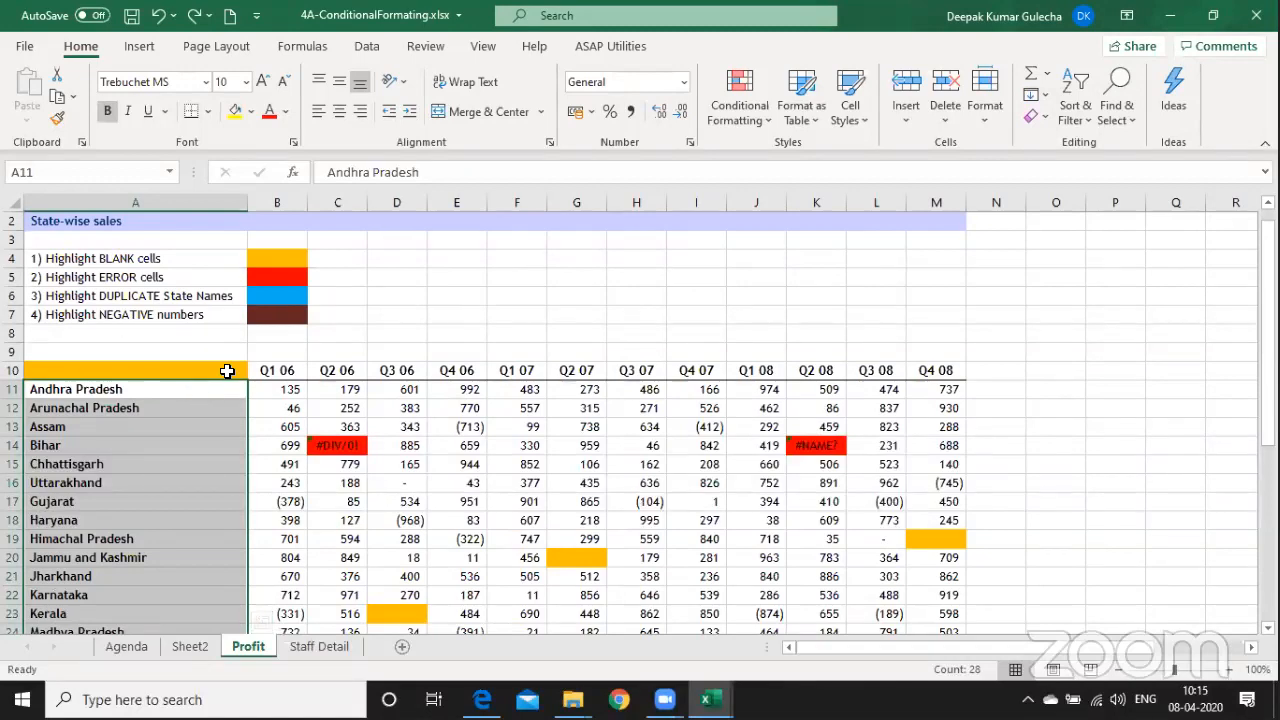
pyautogui.scroll(-1, 227, 370)
pyautogui.hotkey('ctrl', '.')
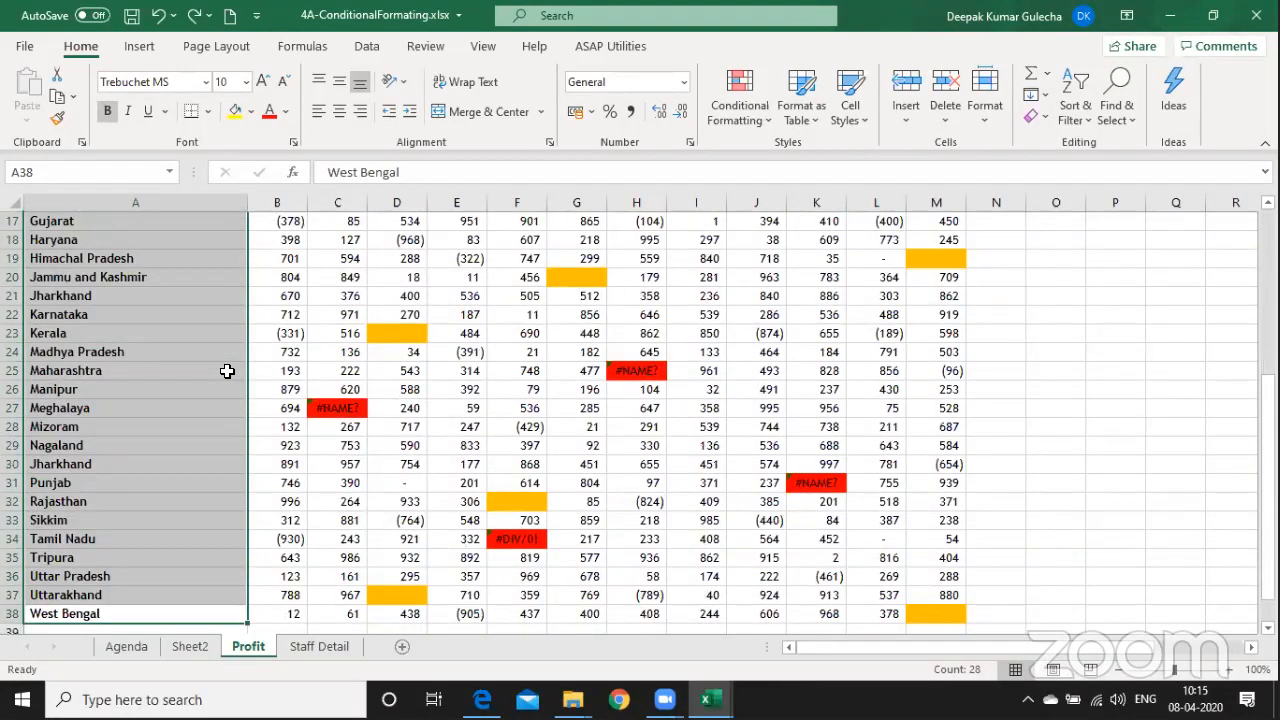
pyautogui.hotkey('shift', 'Return')
pyautogui.press('Return')
pyautogui.press('Return')
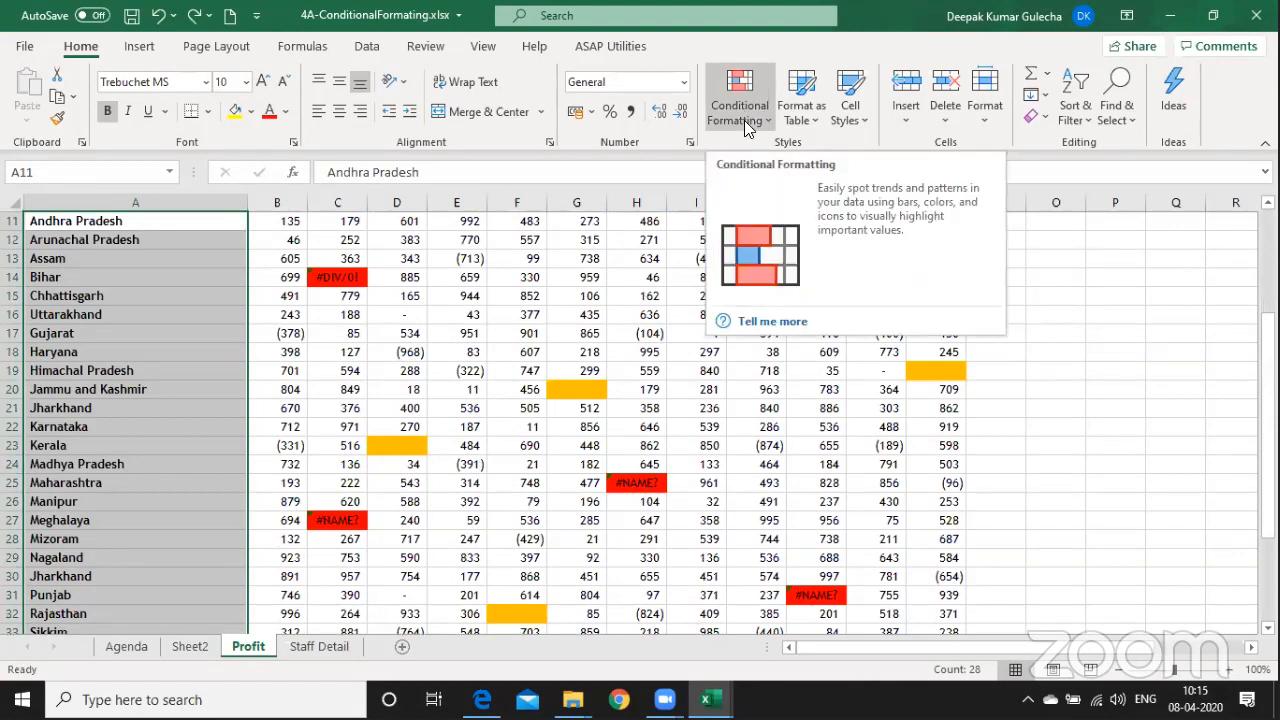
pyautogui.click(745, 118)
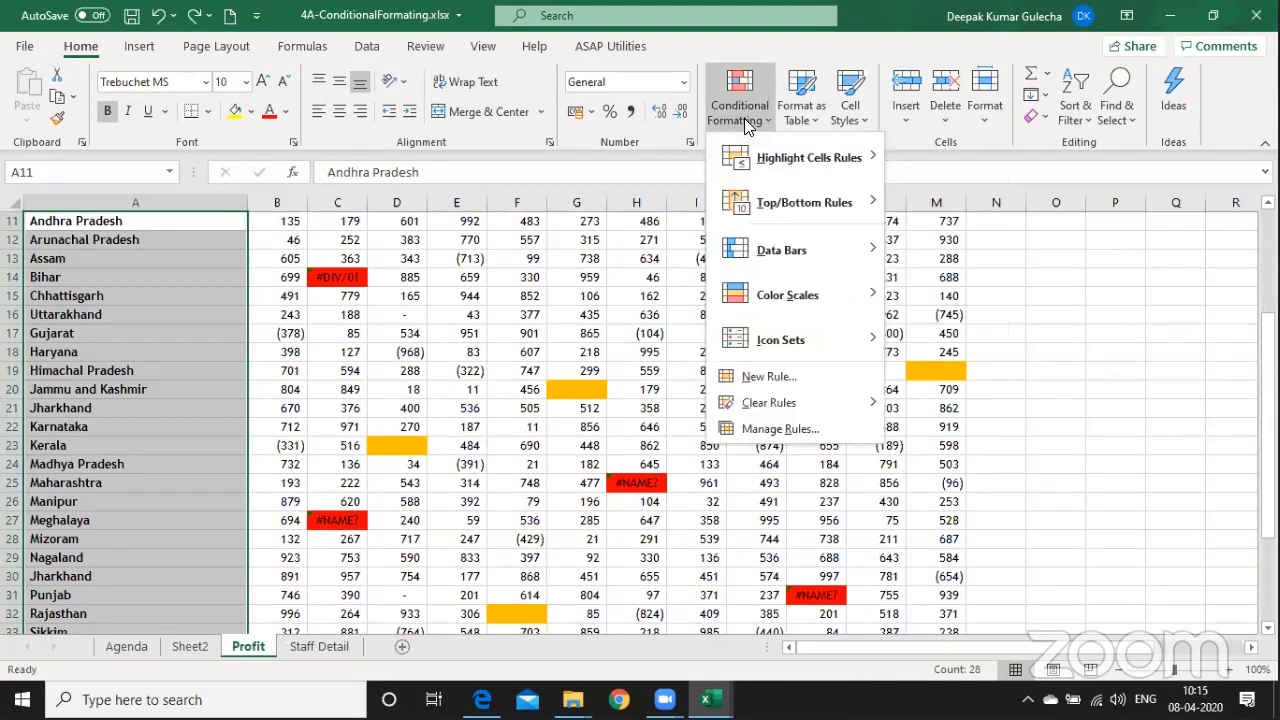
pyautogui.click(775, 432)
pyautogui.click(176, 133)
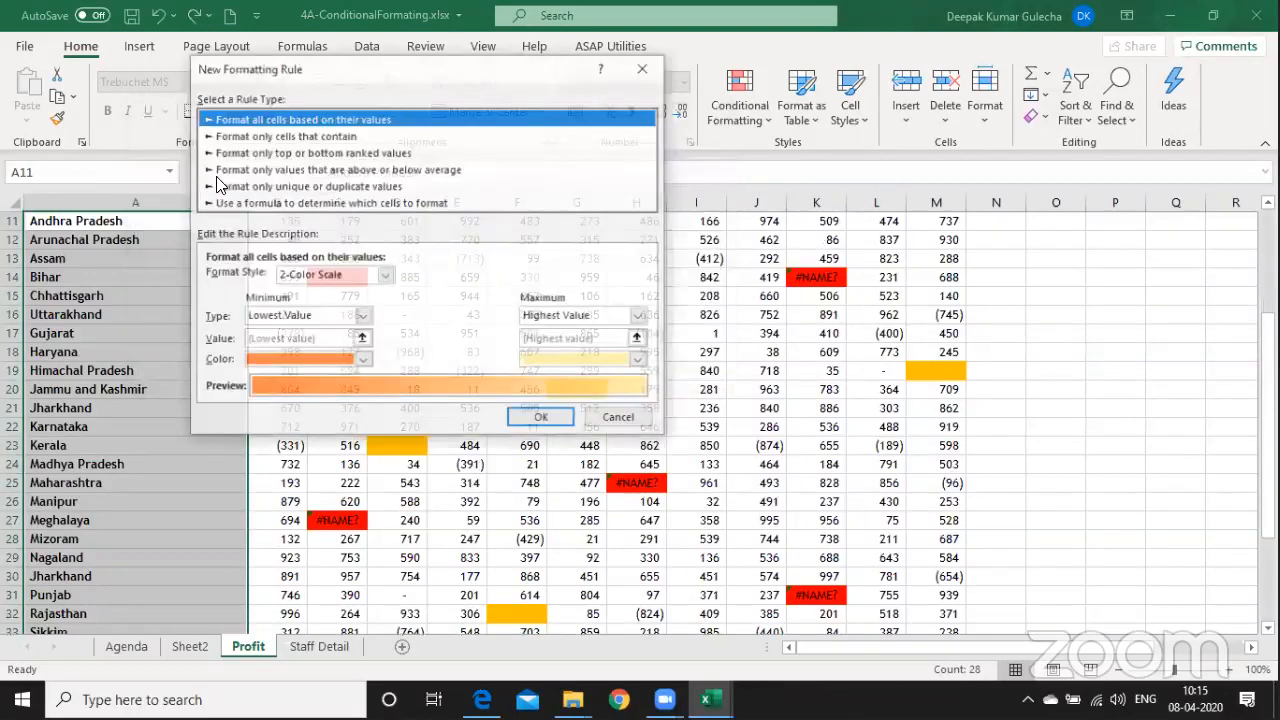
pyautogui.click(291, 145)
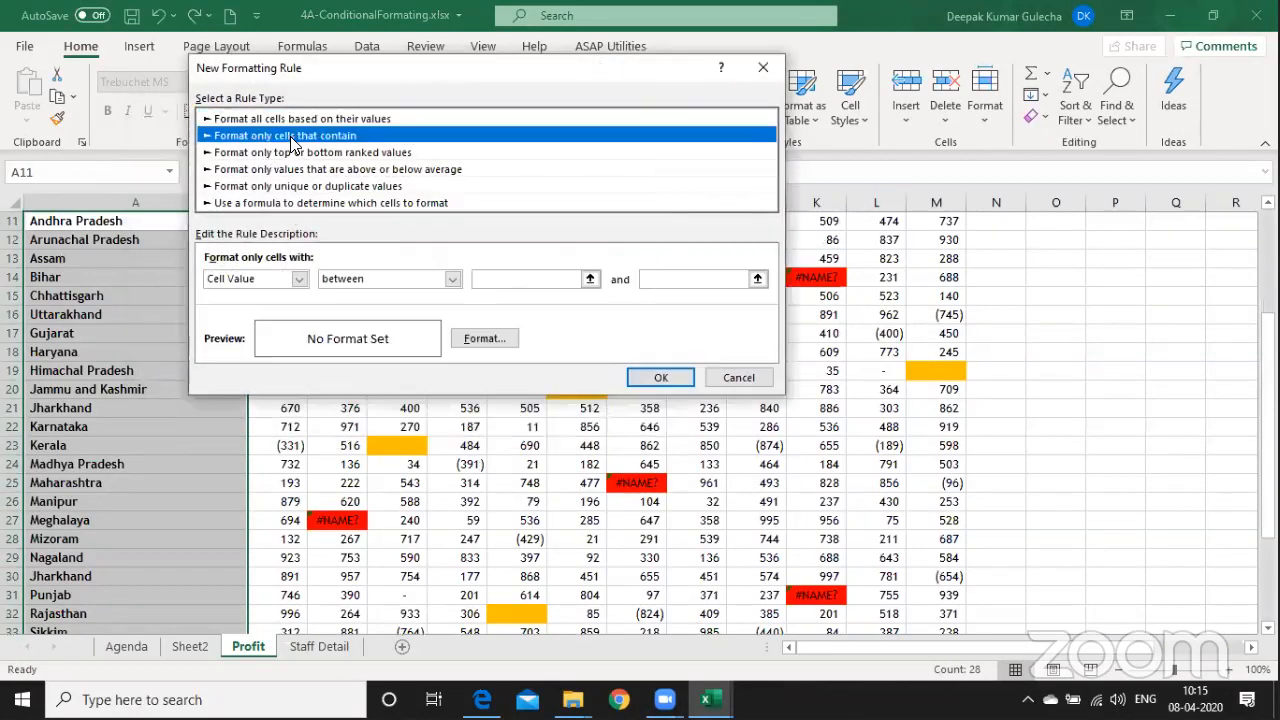
pyautogui.click(300, 279)
pyautogui.click(302, 280)
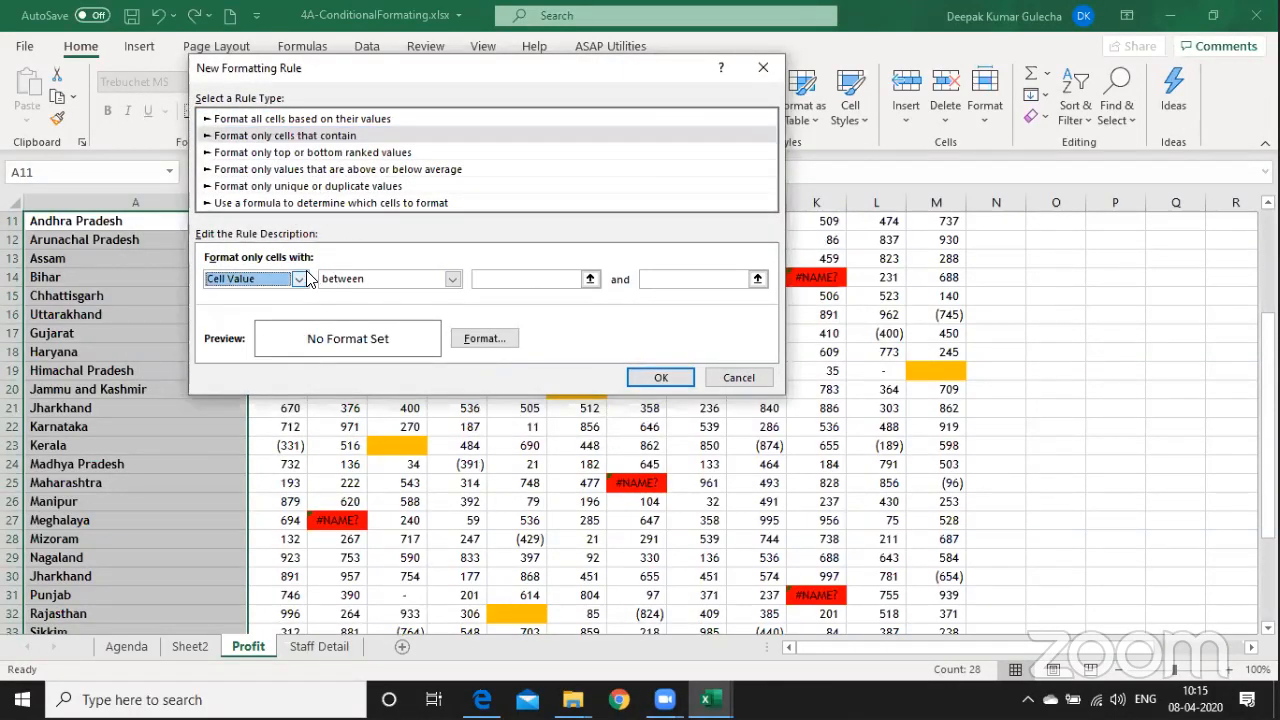
pyautogui.click(323, 120)
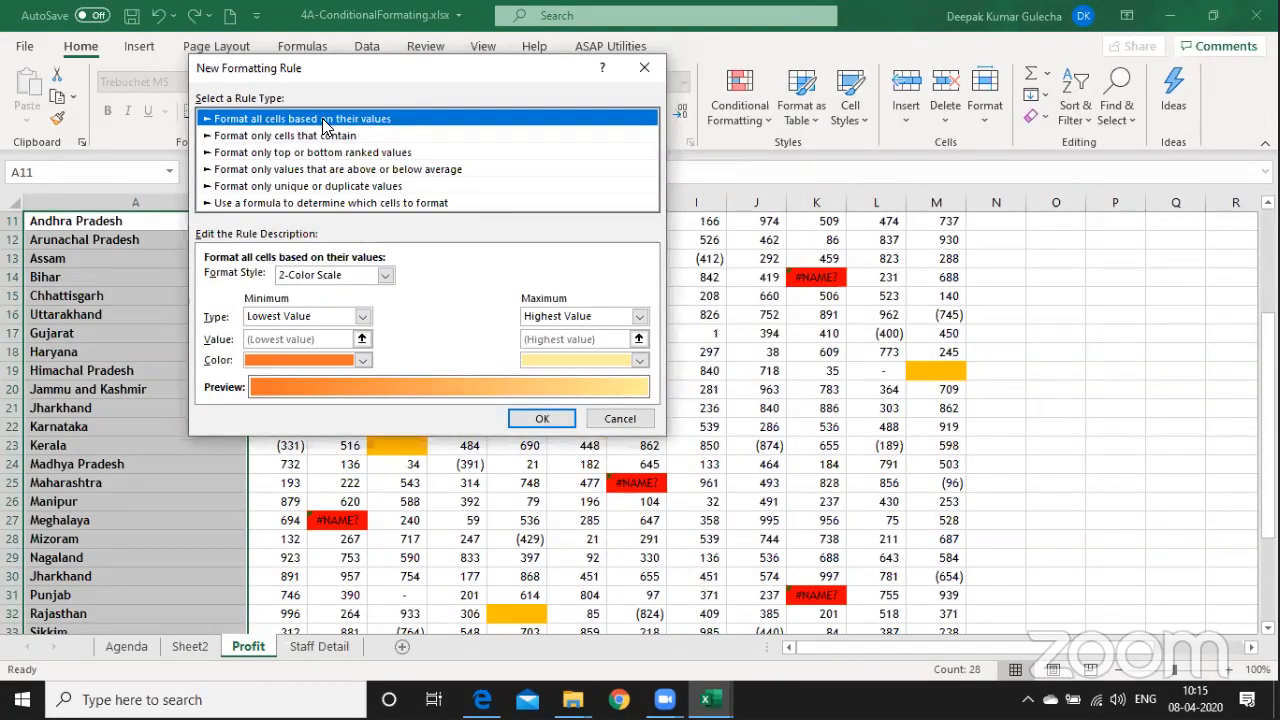
pyautogui.click(324, 172)
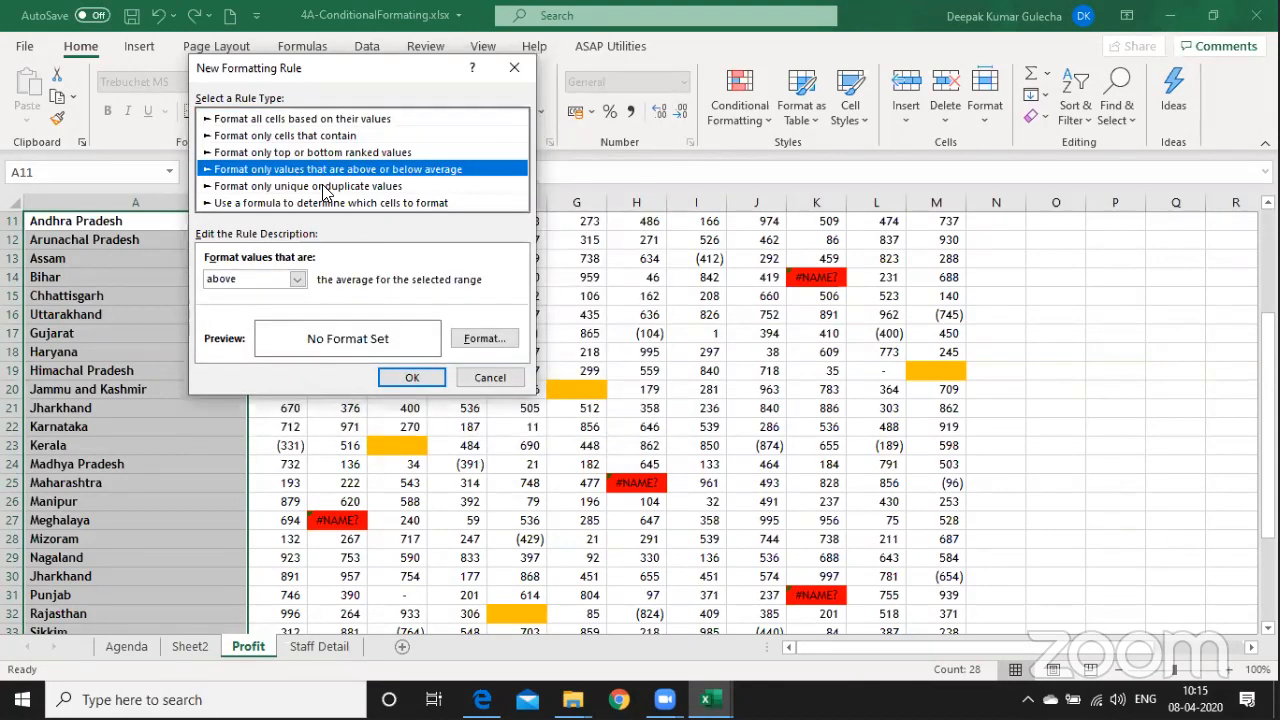
pyautogui.click(324, 186)
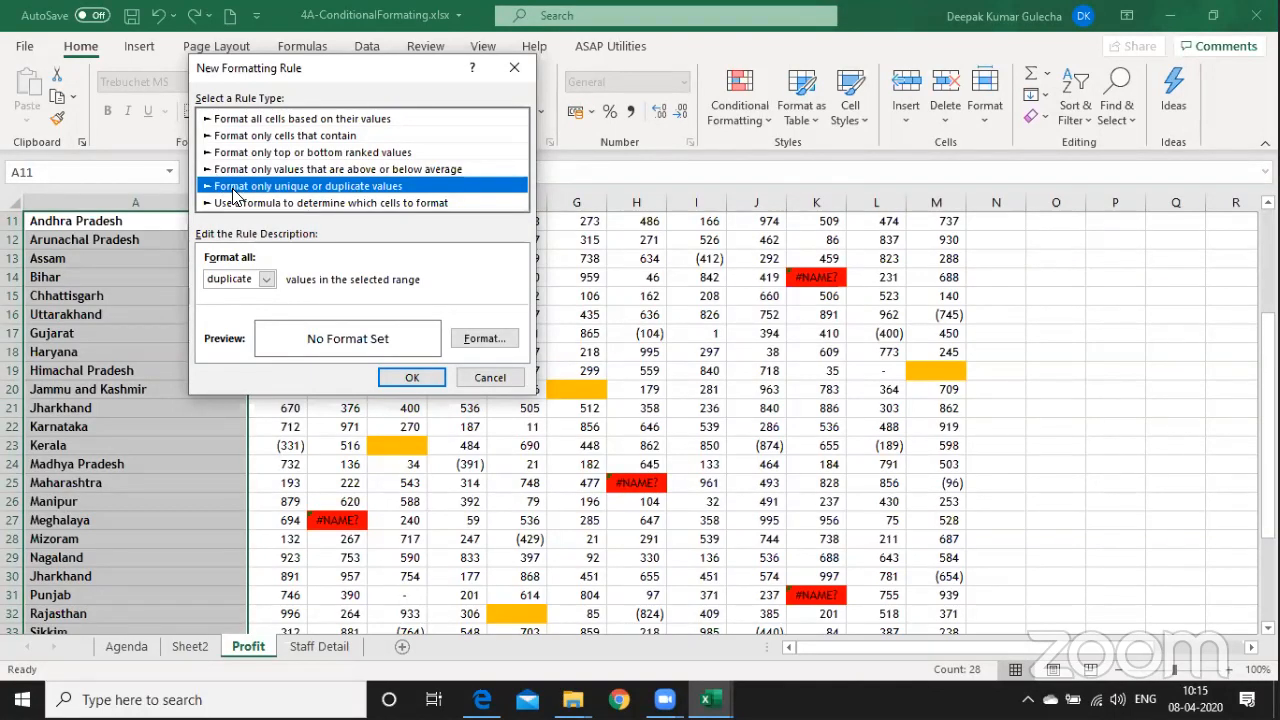
pyautogui.click(268, 280)
pyautogui.click(268, 280)
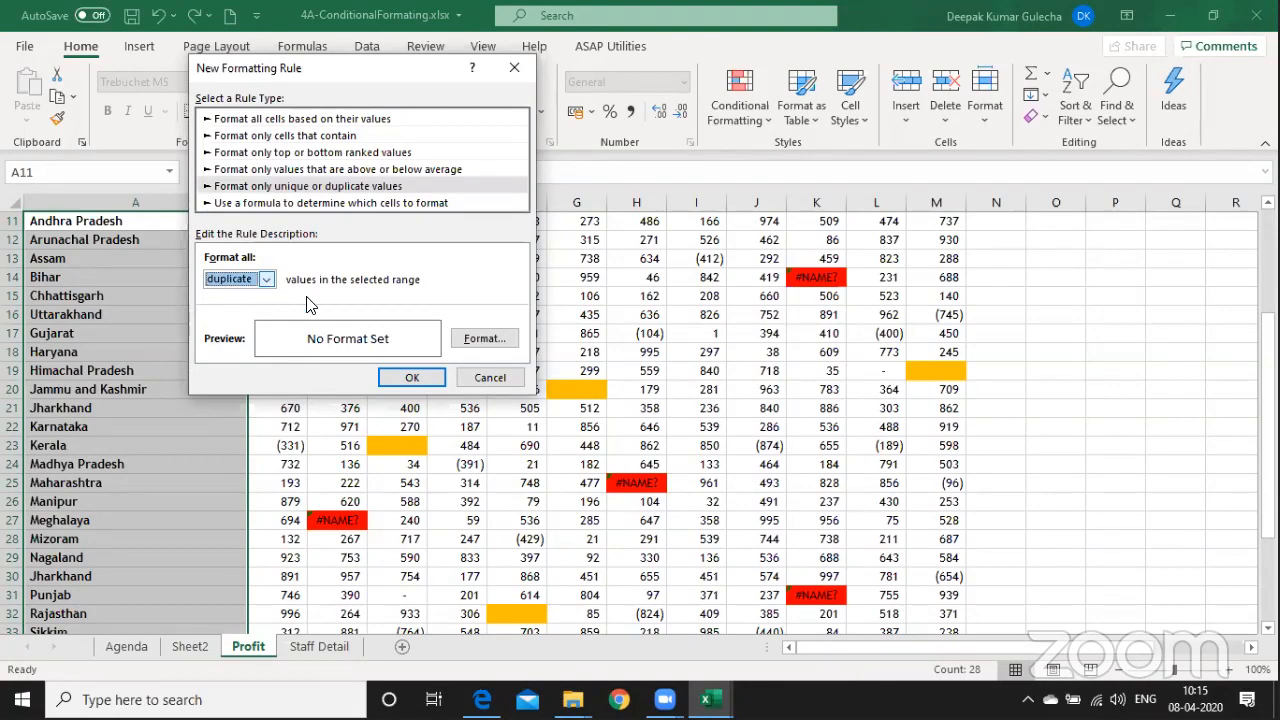
pyautogui.click(477, 342)
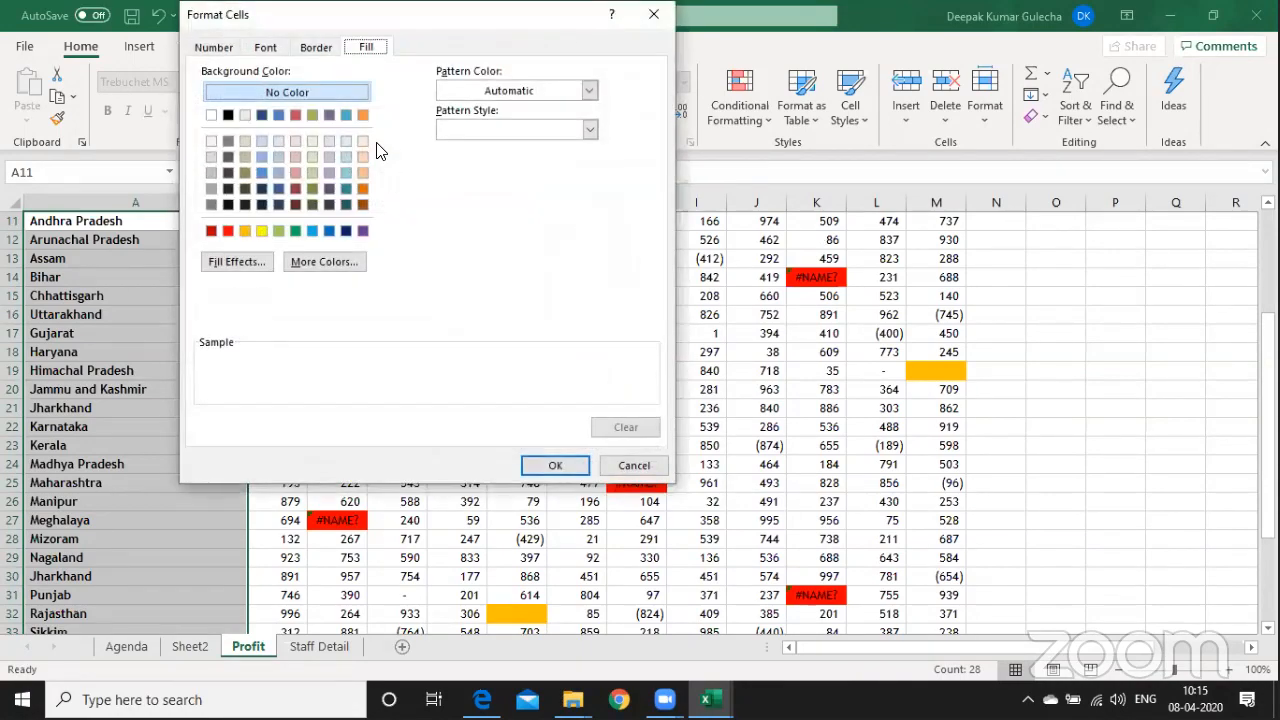
pyautogui.press('Escape')
pyautogui.press('Escape')
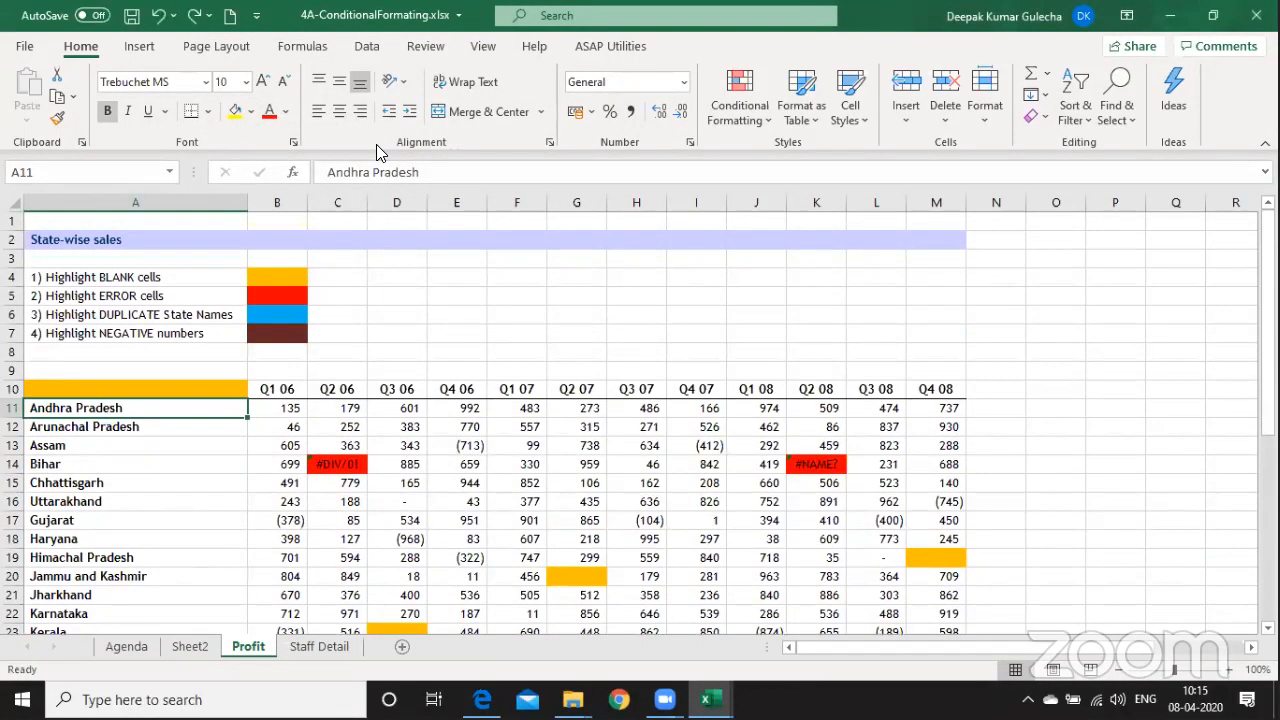
# Add a new conditional formatting rule to the state names in A11:A38 that formats only duplicate values.
pyautogui.press('Down')
pyautogui.press('Up')
pyautogui.press('Up')
pyautogui.press('Down')
pyautogui.hotkey('ctrl', 'shift', 'Down')
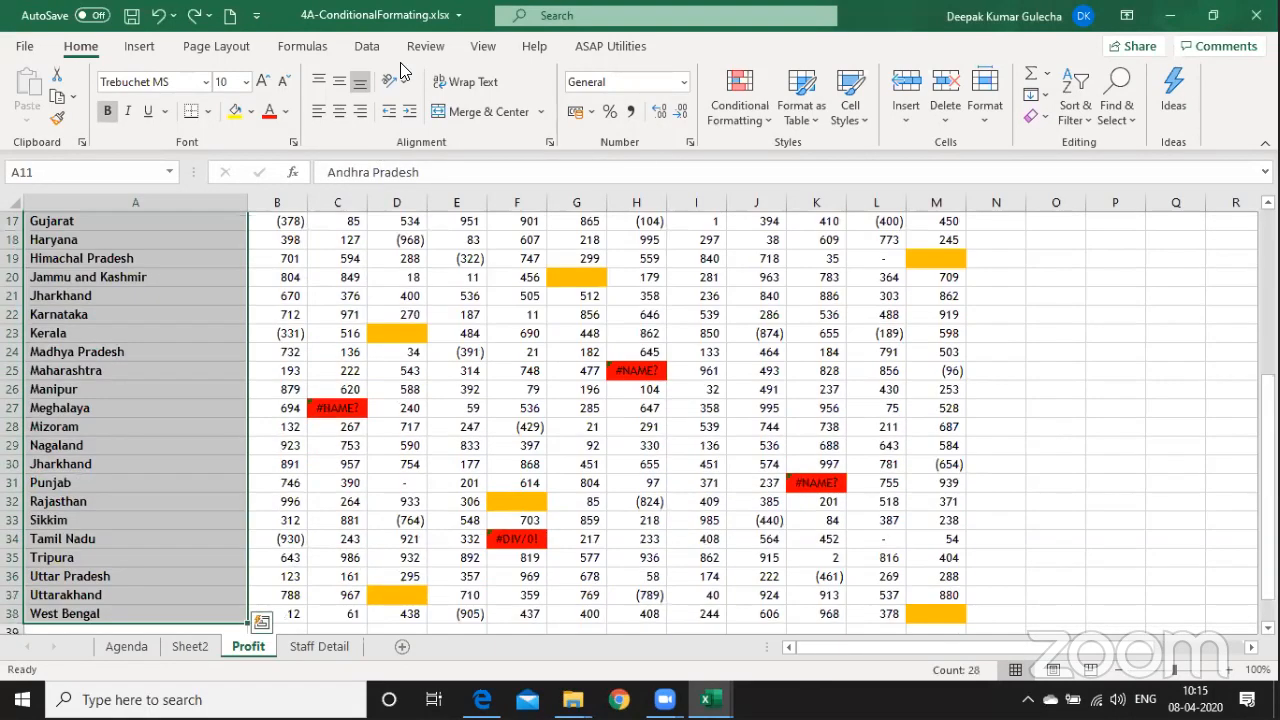
pyautogui.click(740, 105)
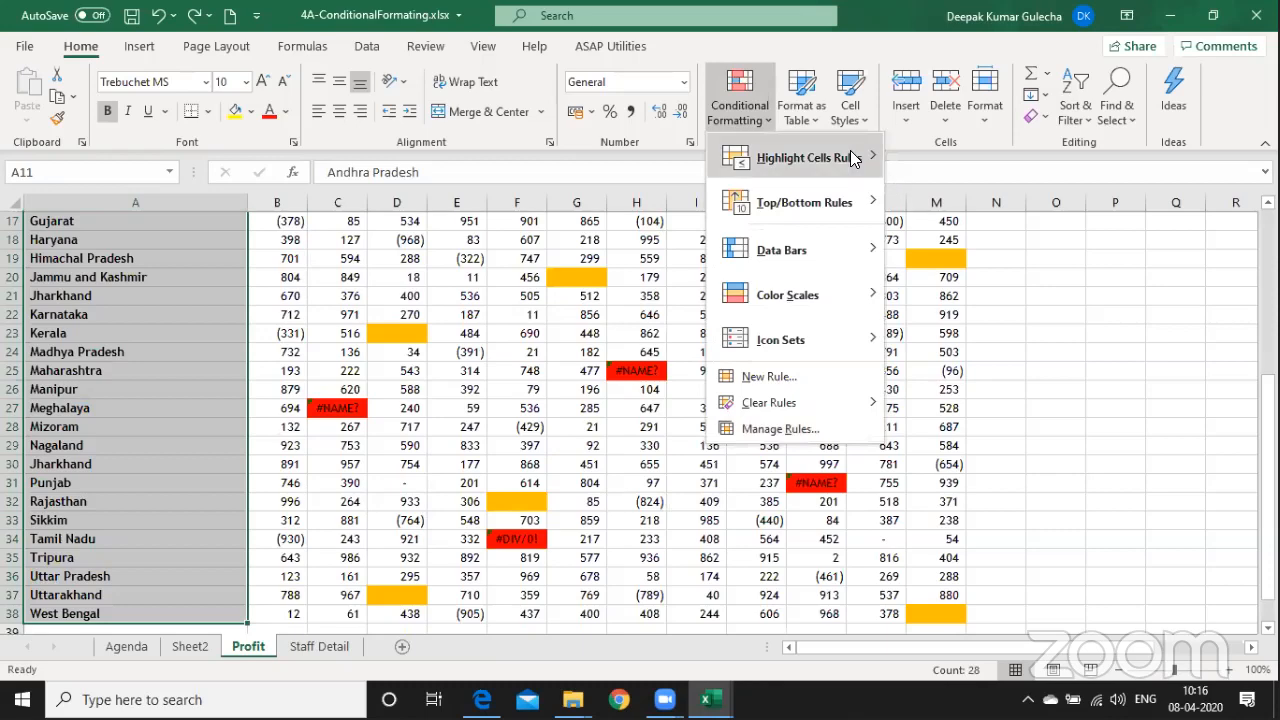
pyautogui.moveTo(868, 155)
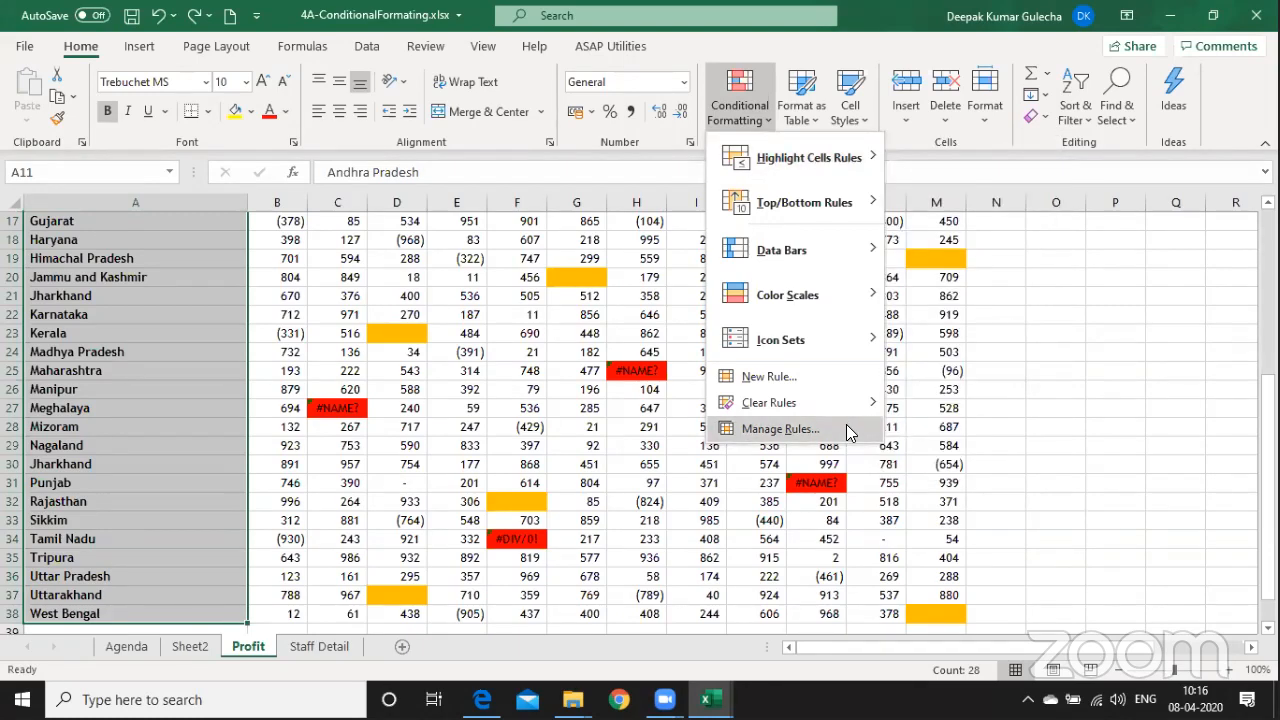
pyautogui.click(847, 430)
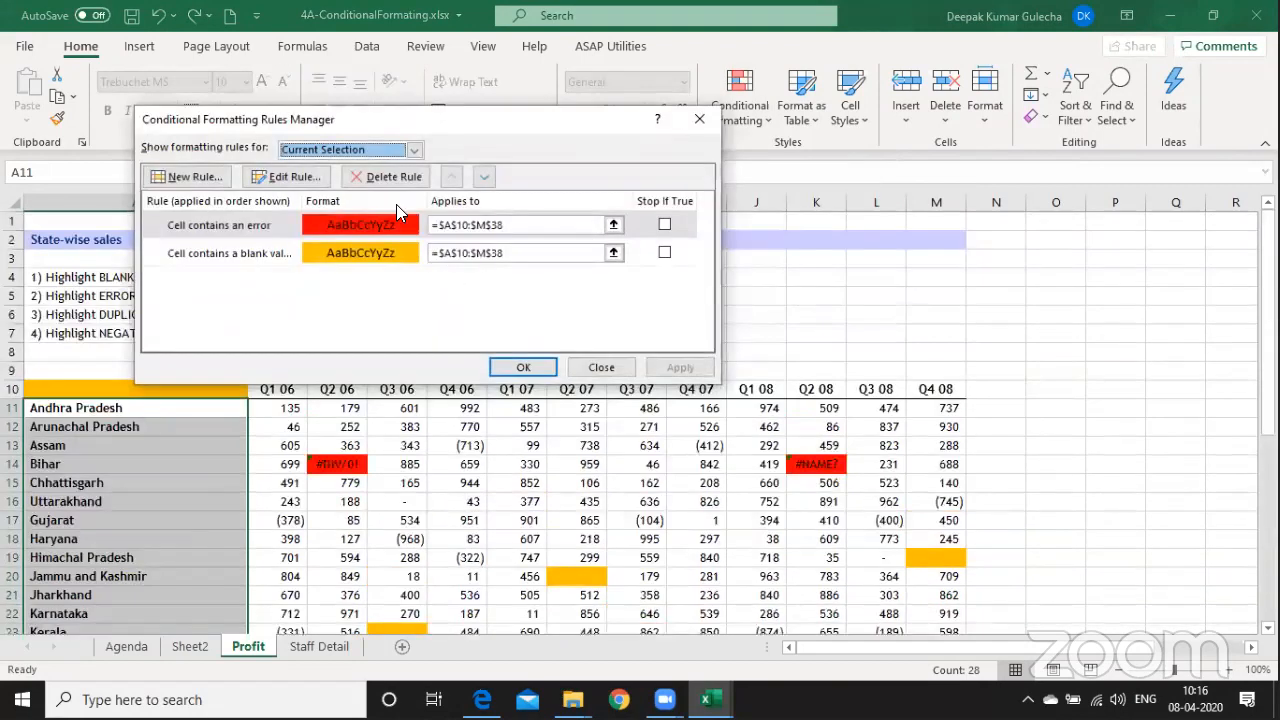
pyautogui.click(183, 177)
pyautogui.click(275, 186)
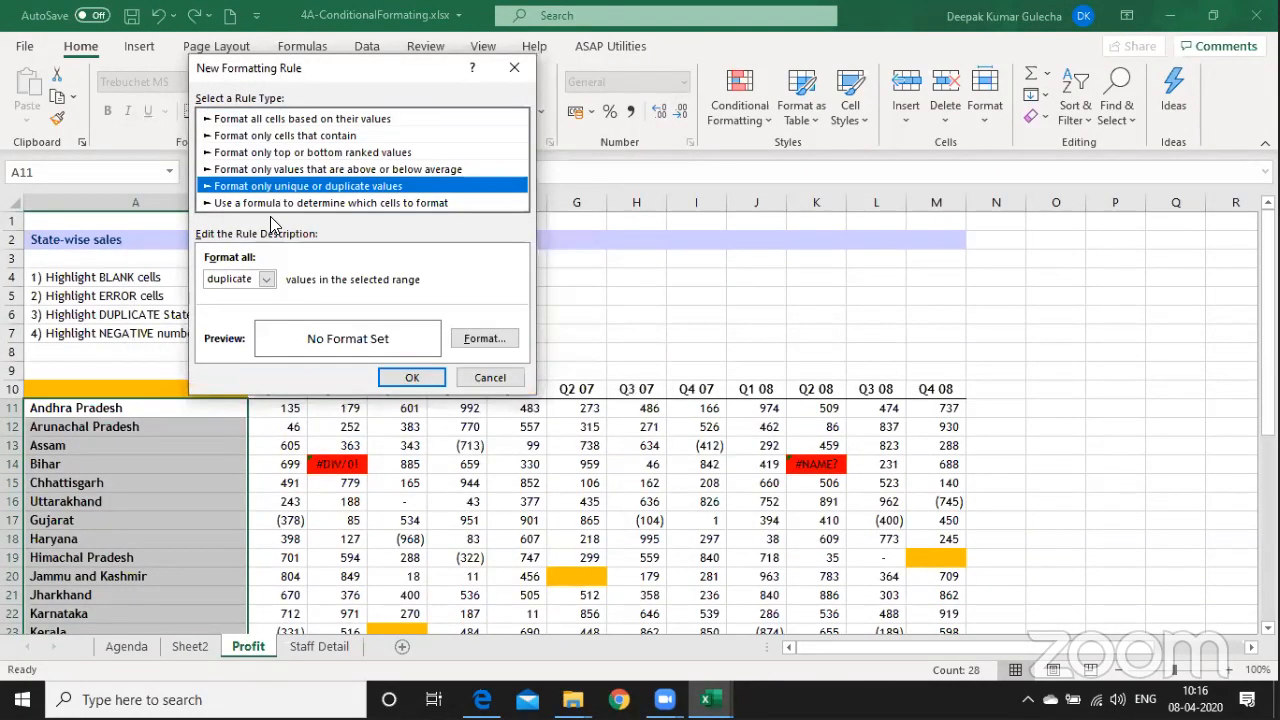
# Give the duplicate rule a light blue fill matching the sample in B6, apply it and close the rules manager.
pyautogui.click(484, 338)
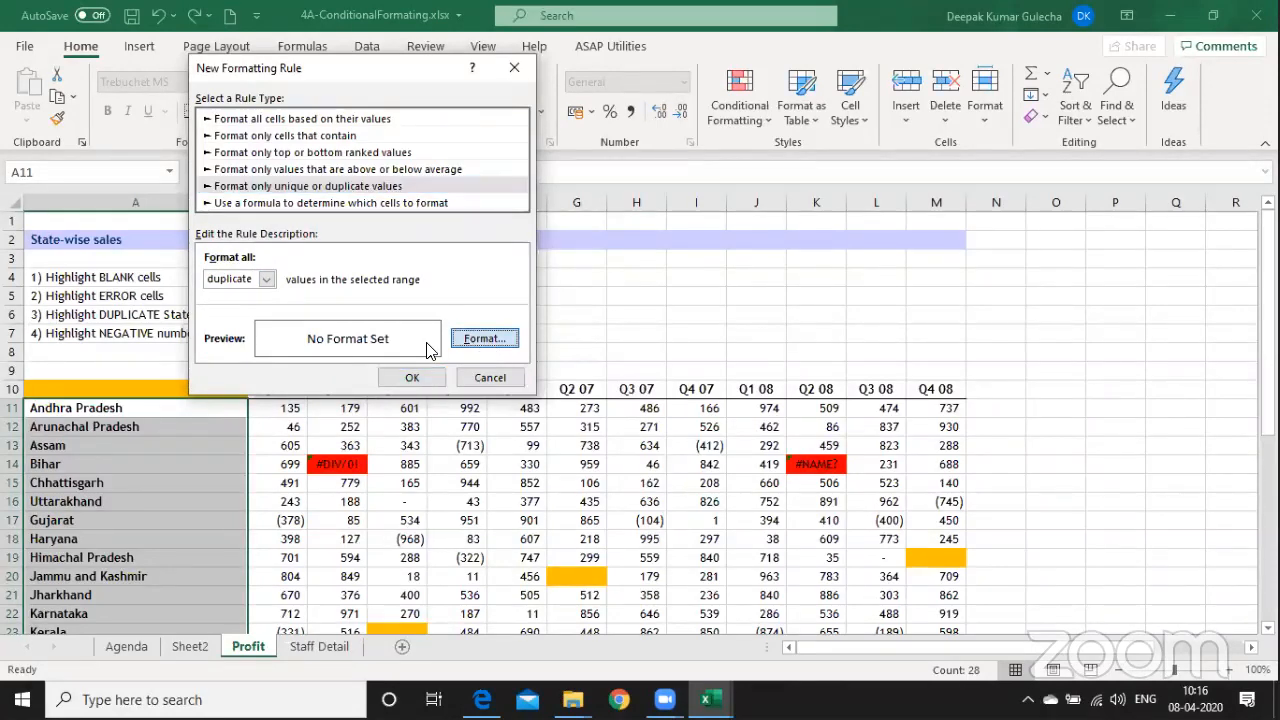
pyautogui.click(310, 230)
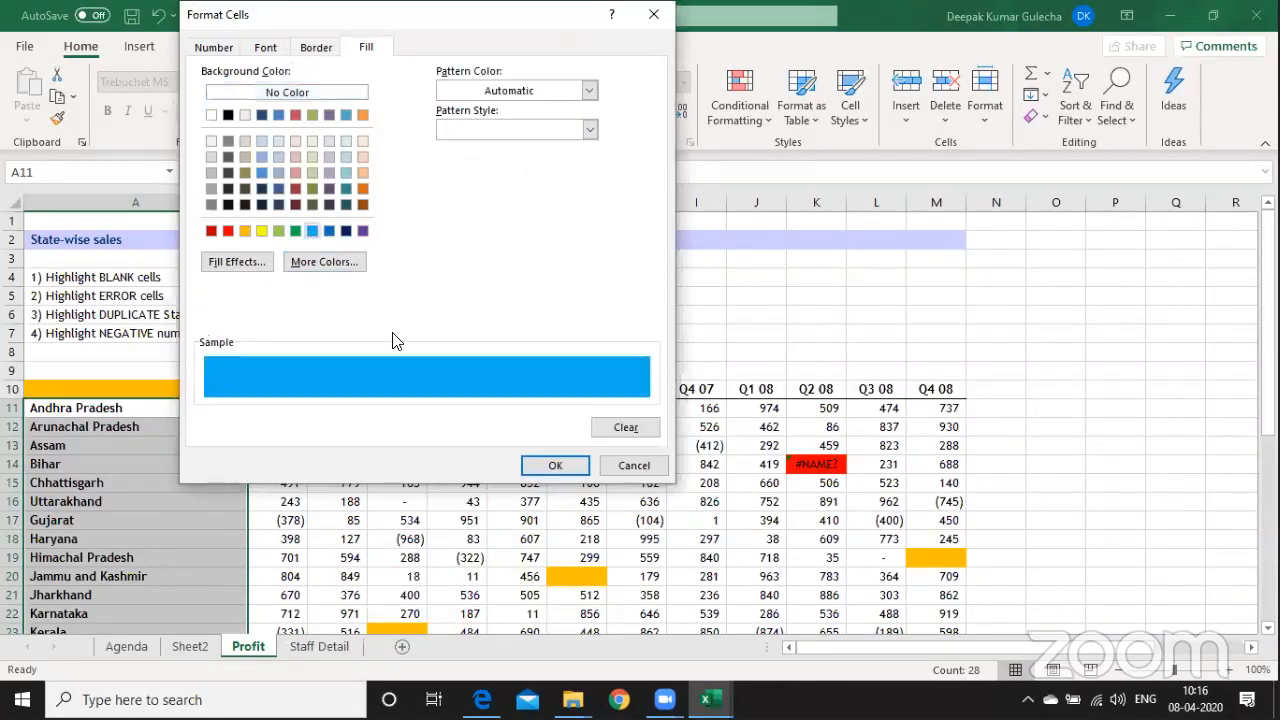
pyautogui.click(552, 467)
pyautogui.click(418, 377)
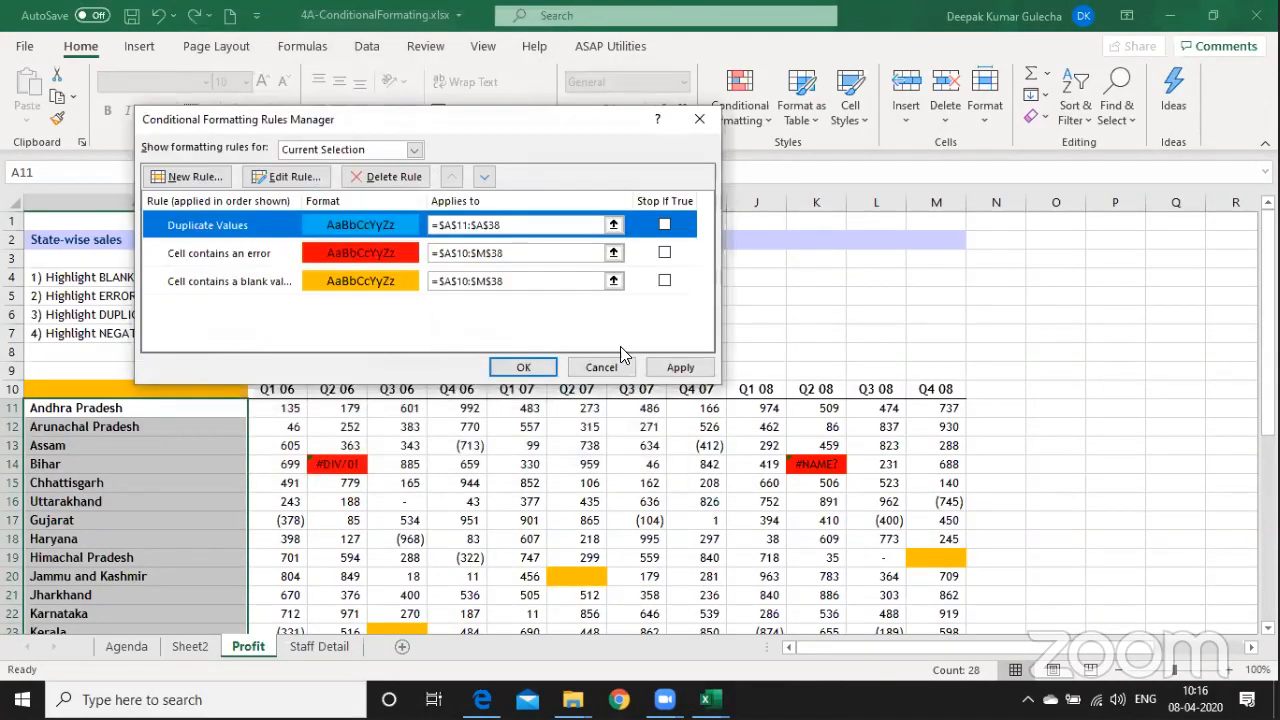
pyautogui.click(682, 367)
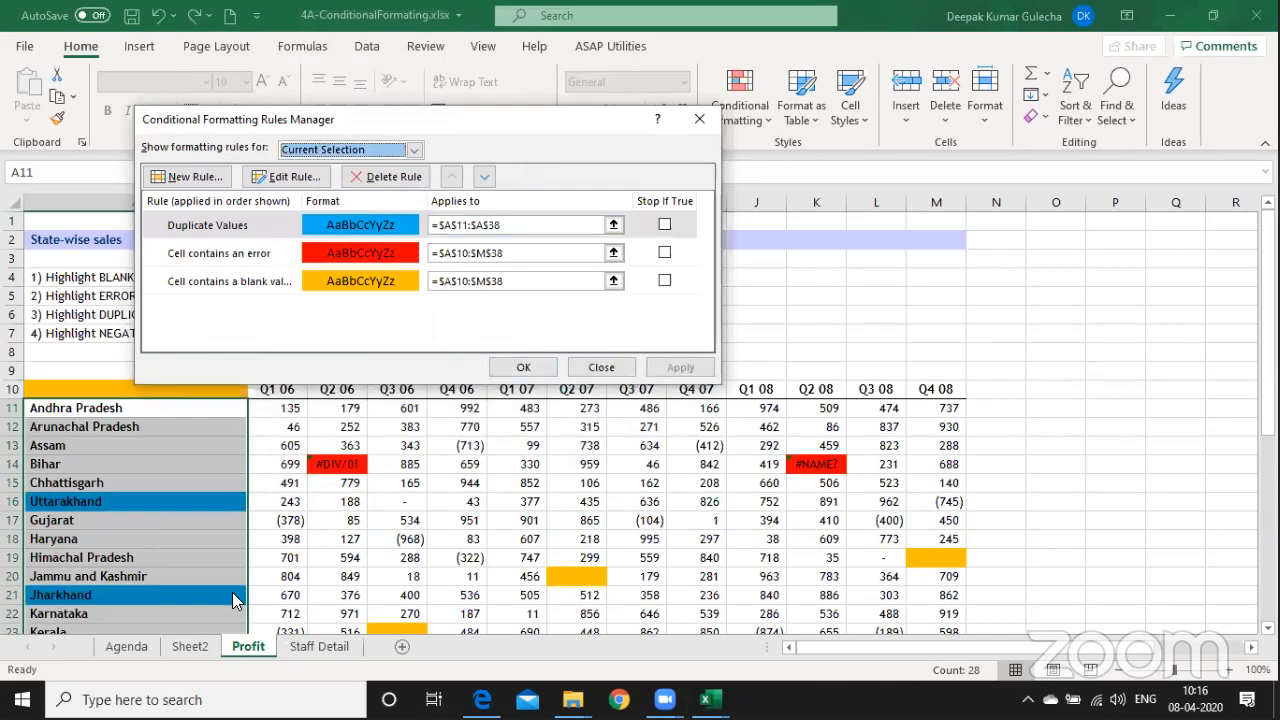
pyautogui.click(523, 367)
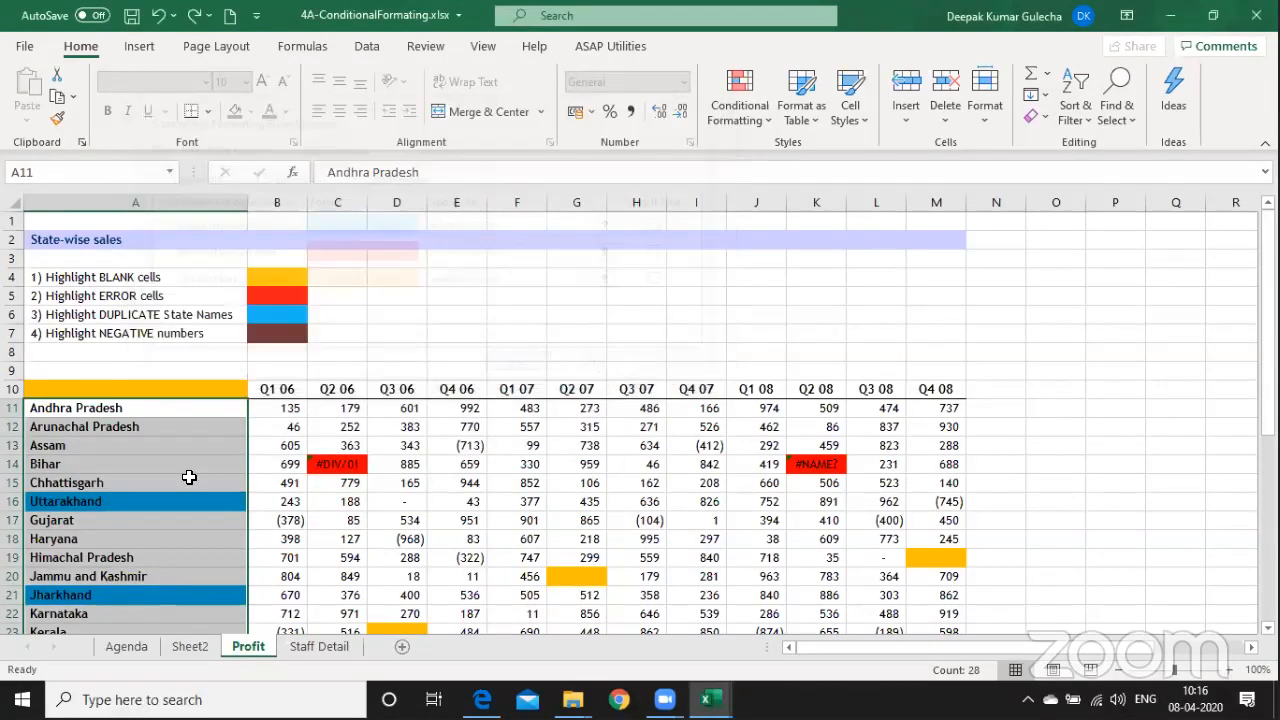
# Review the duplicate highlights in the state names of column A from the top of the table to its end.
pyautogui.click(181, 480)
pyautogui.press('pagedown')
pyautogui.press('Up')
pyautogui.press('Up')
pyautogui.press('Up')
pyautogui.press('Up')
pyautogui.press('Up')
pyautogui.press('Up')
pyautogui.press('Up')
pyautogui.press('Up')
pyautogui.press('Up')
pyautogui.press('Up')
pyautogui.press('Up')
pyautogui.press('Up')
pyautogui.press('Up')
pyautogui.press('Up')
pyautogui.press('Up')
pyautogui.press('Up')
pyautogui.press('Up')
pyautogui.press('Up')
pyautogui.press('Up')
pyautogui.press('Up')
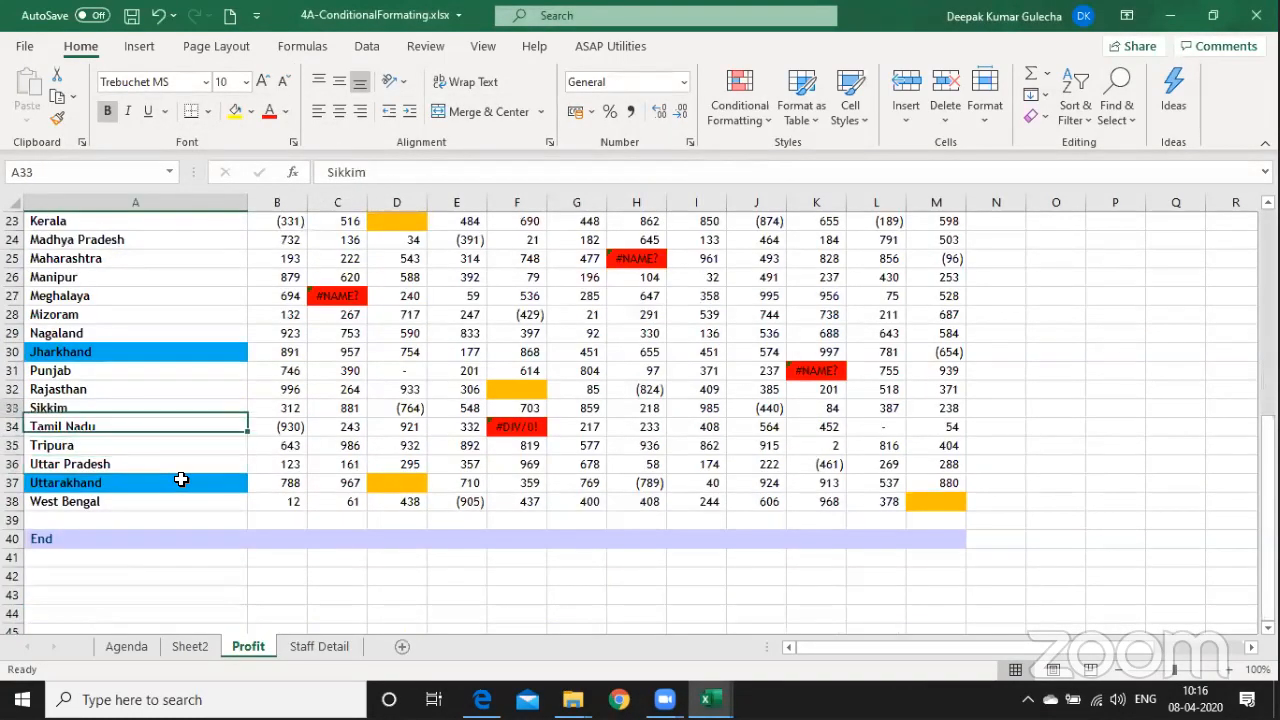
pyautogui.press('Up')
pyautogui.press('Up')
pyautogui.press('Up')
pyautogui.press('Up')
pyautogui.press('Up')
pyautogui.press('Up')
pyautogui.press('Up')
pyautogui.press('Up')
pyautogui.press('Up')
pyautogui.press('Up')
pyautogui.press('Down')
pyautogui.press('Down')
pyautogui.press('Down')
pyautogui.press('Down')
pyautogui.press('Down')
pyautogui.press('Down')
pyautogui.press('Down')
pyautogui.press('Down')
pyautogui.press('Down')
pyautogui.press('Down')
pyautogui.press('Down')
pyautogui.press('Down')
pyautogui.press('Down')
pyautogui.press('Down')
pyautogui.press('Down')
pyautogui.press('Down')
pyautogui.press('Down')
pyautogui.press('Down')
pyautogui.press('Down')
pyautogui.press('Down')
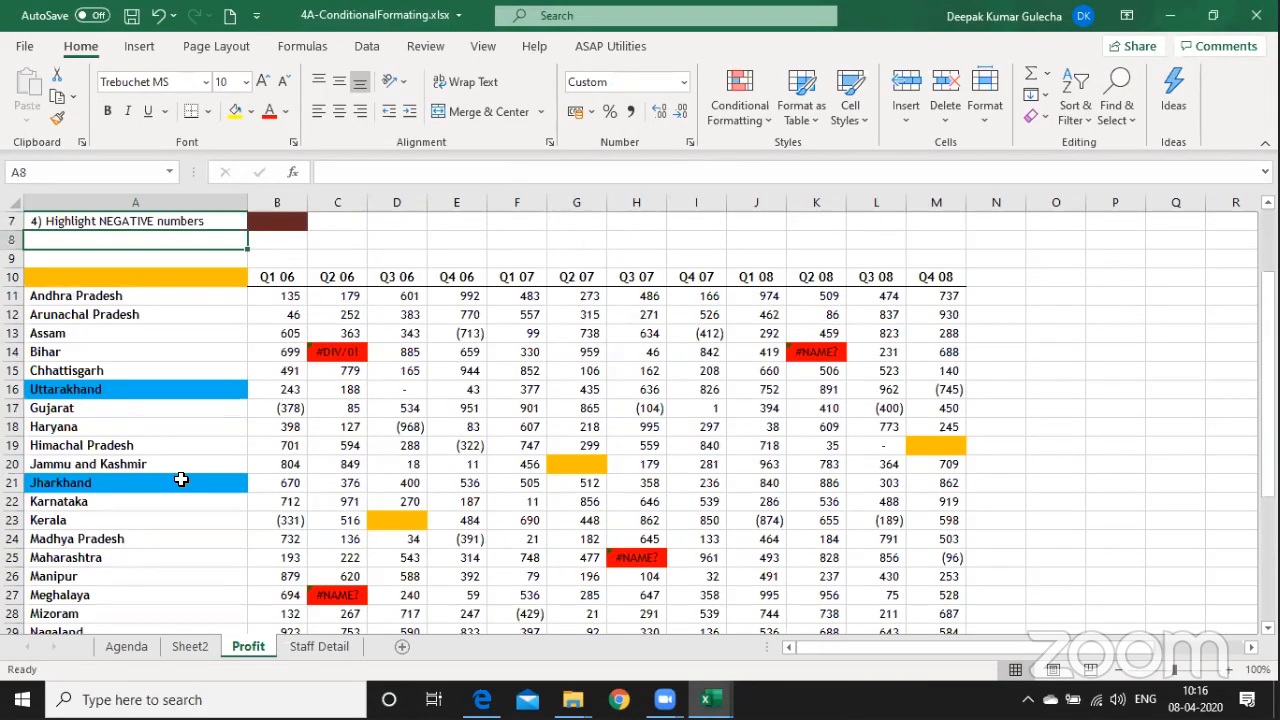
pyautogui.scroll(-2, 181, 480)
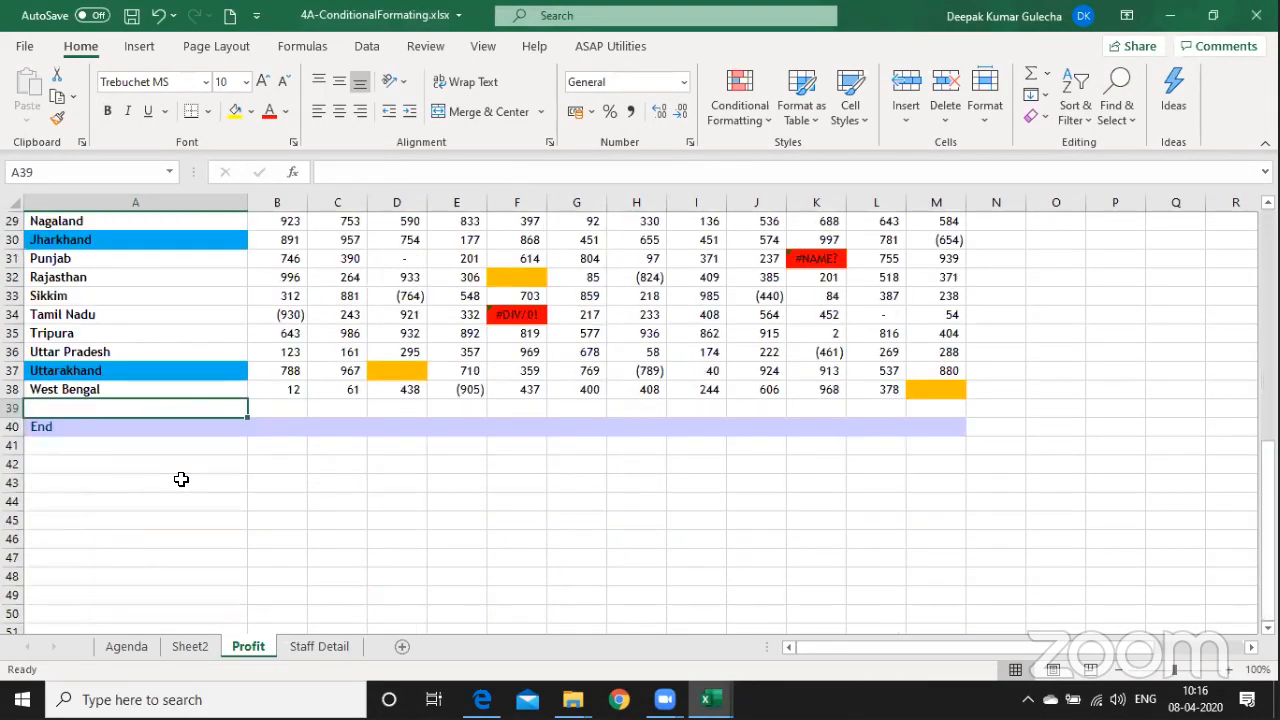
pyautogui.press('pageup')
pyautogui.press('Up')
pyautogui.press('Up')
pyautogui.press('Up')
pyautogui.press('Up')
pyautogui.press('Up')
pyautogui.press('Down')
pyautogui.press('Down')
pyautogui.press('Down')
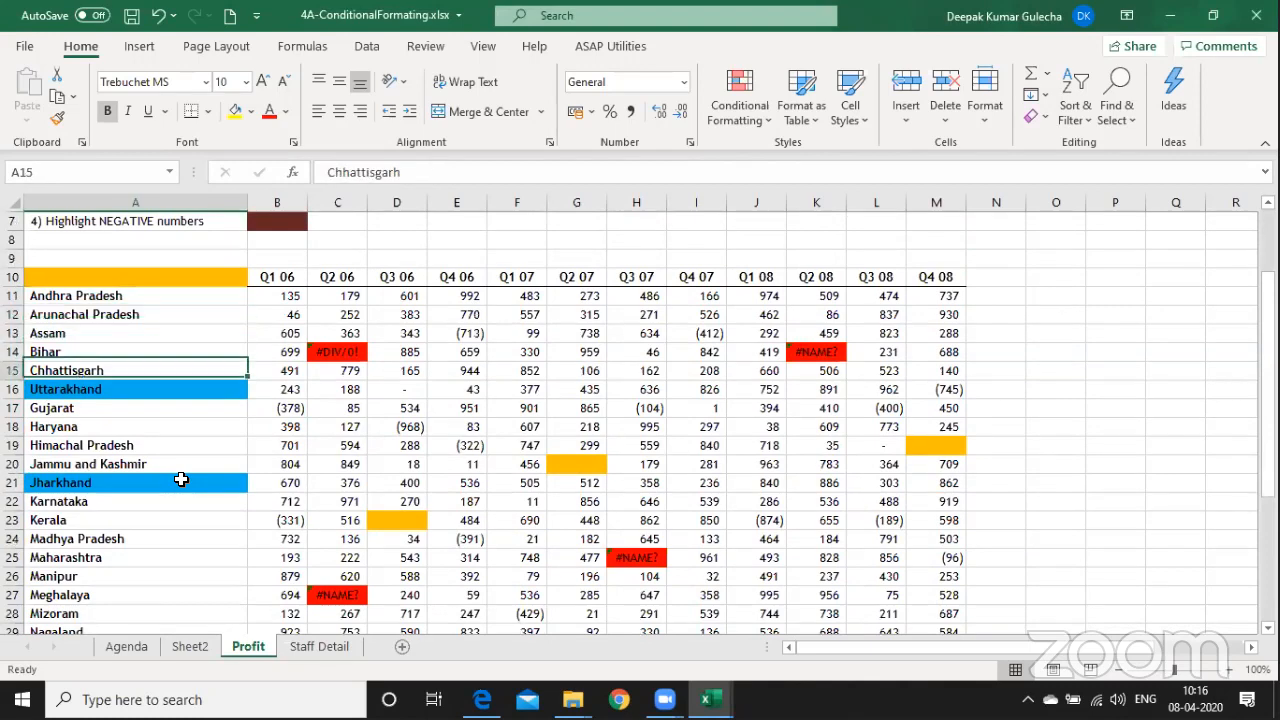
# Inspect the Uttarakhand entry in A16 in edit mode, keeping the state name as it is.
pyautogui.press('Down')
pyautogui.press('F2')
pyautogui.press('Escape')
pyautogui.press('F2')
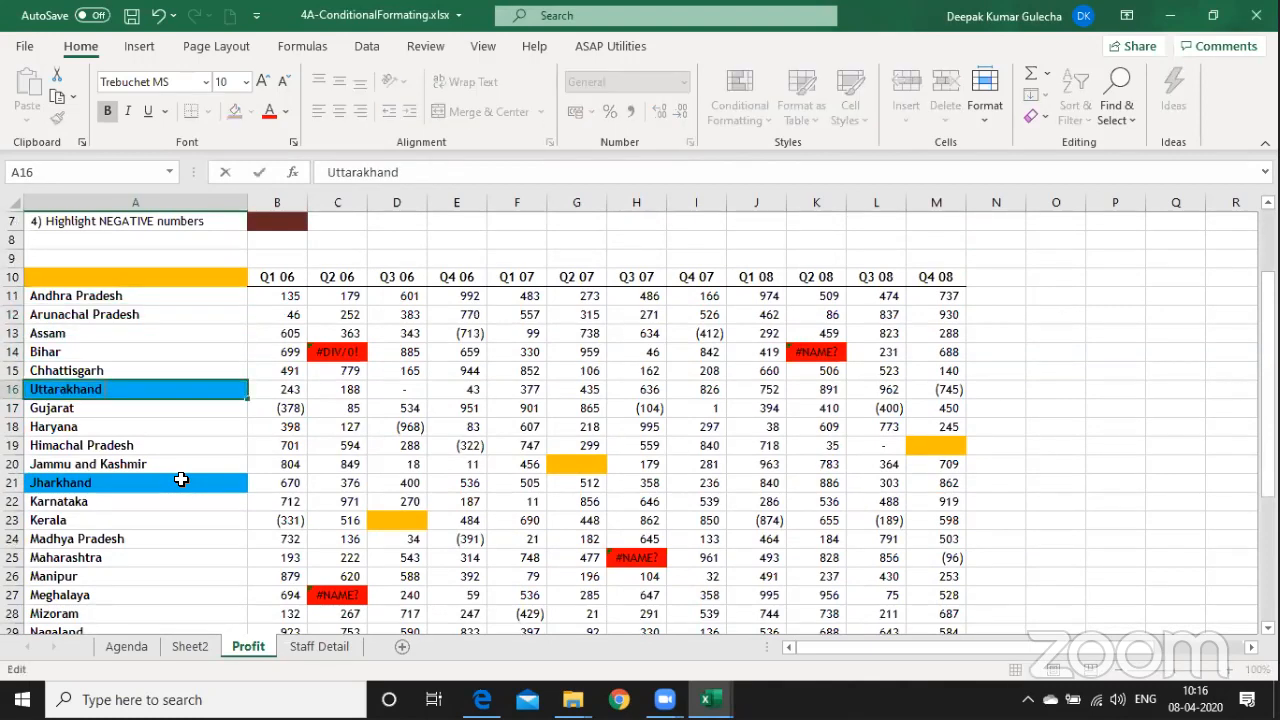
pyautogui.press('Return')
pyautogui.press('Up')
pyautogui.press('F2')
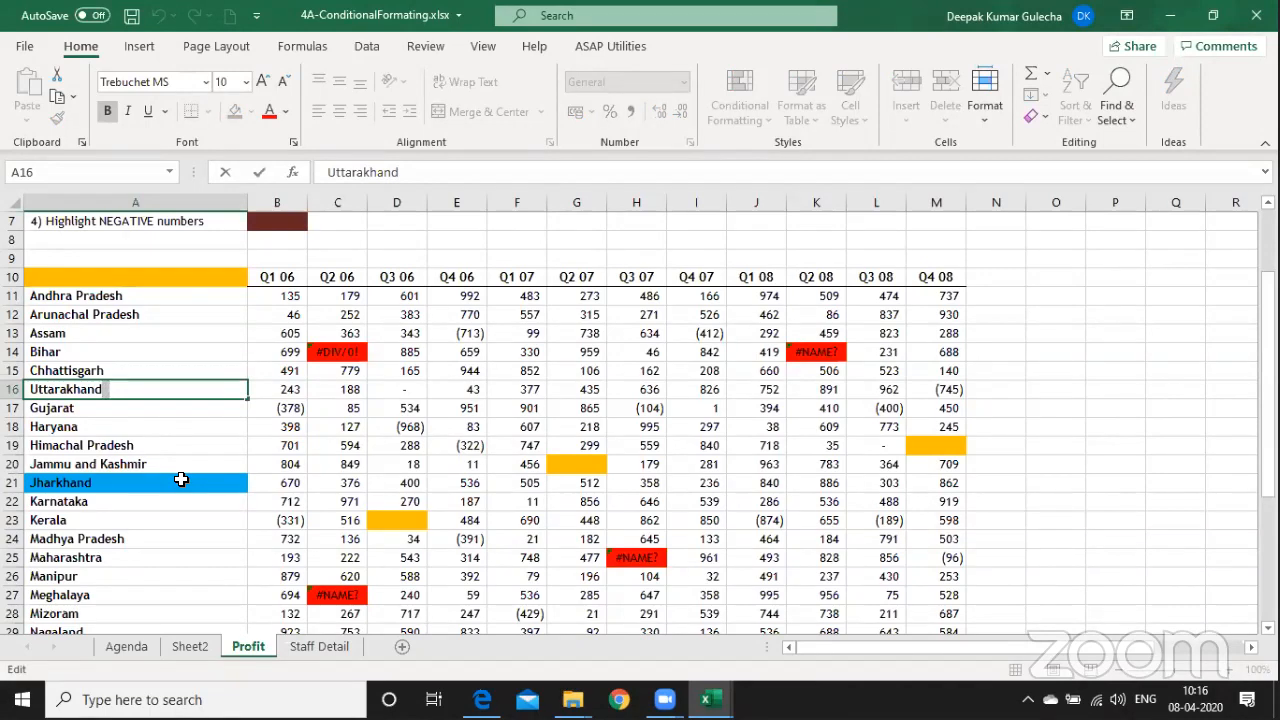
pyautogui.press('Return')
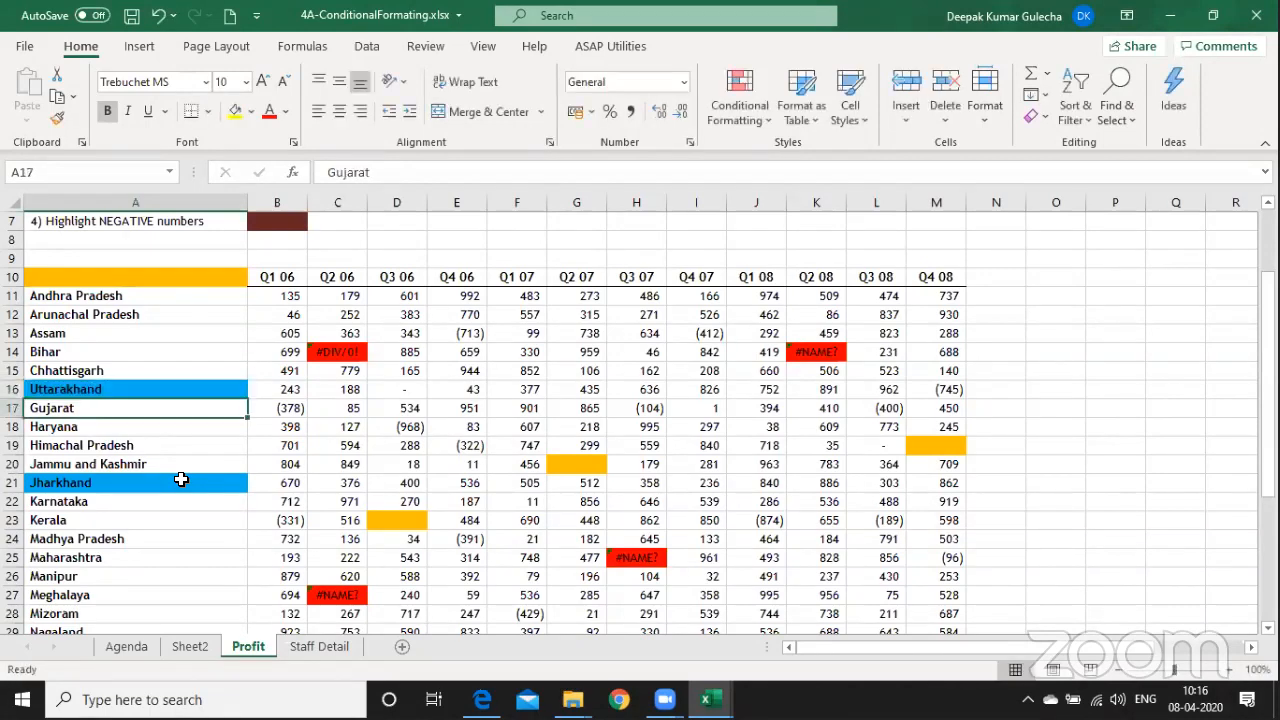
pyautogui.hotkey('ctrl', 'Up')
pyautogui.hotkey('ctrl', 'shift', 'Down')
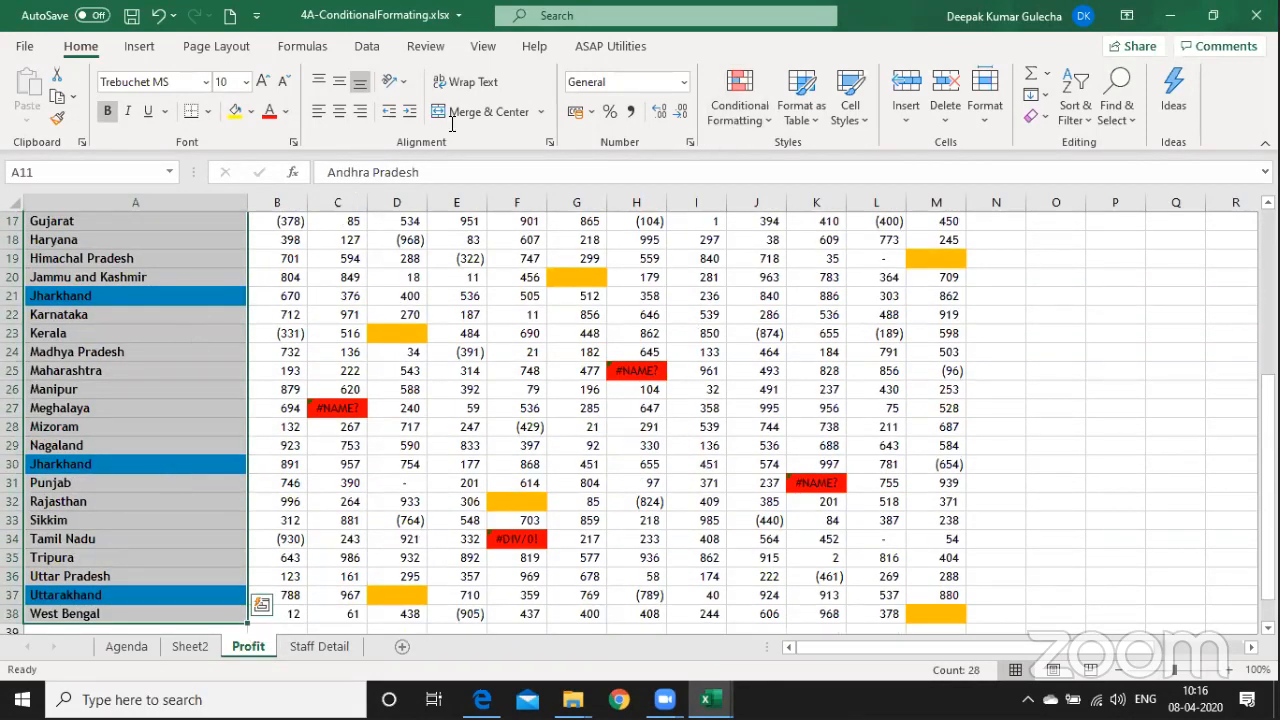
pyautogui.click(760, 113)
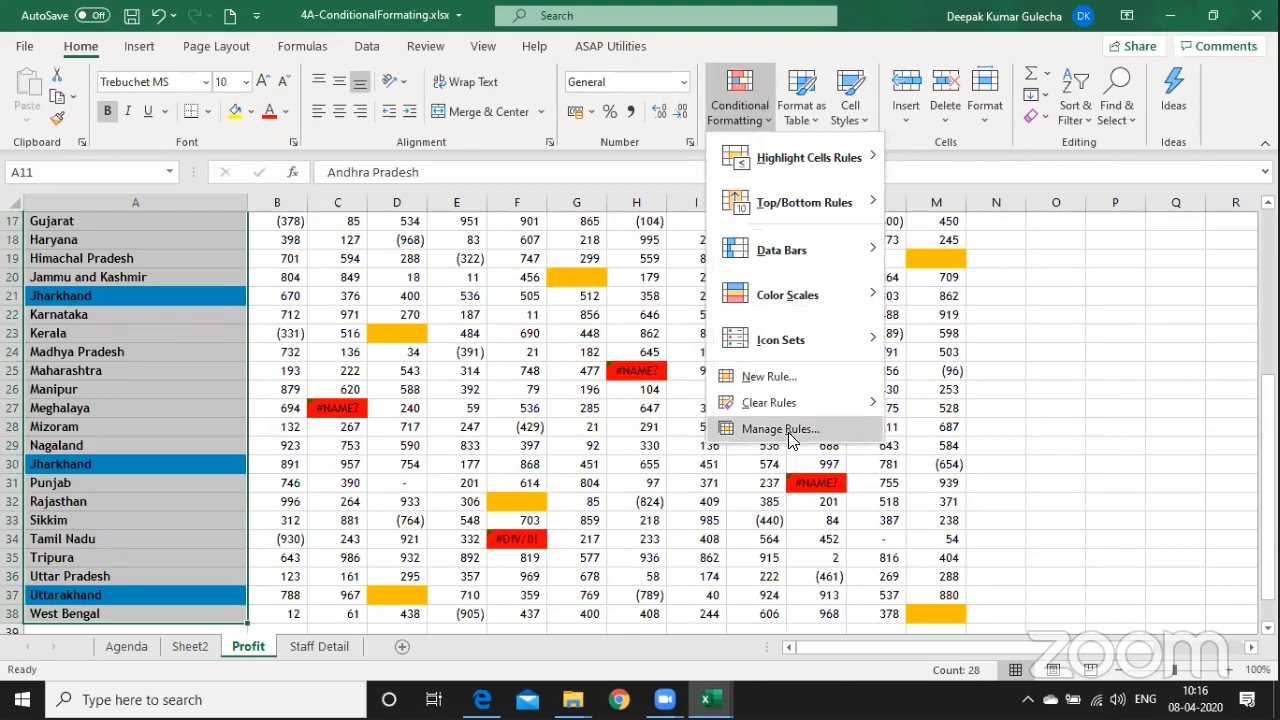
pyautogui.click(788, 431)
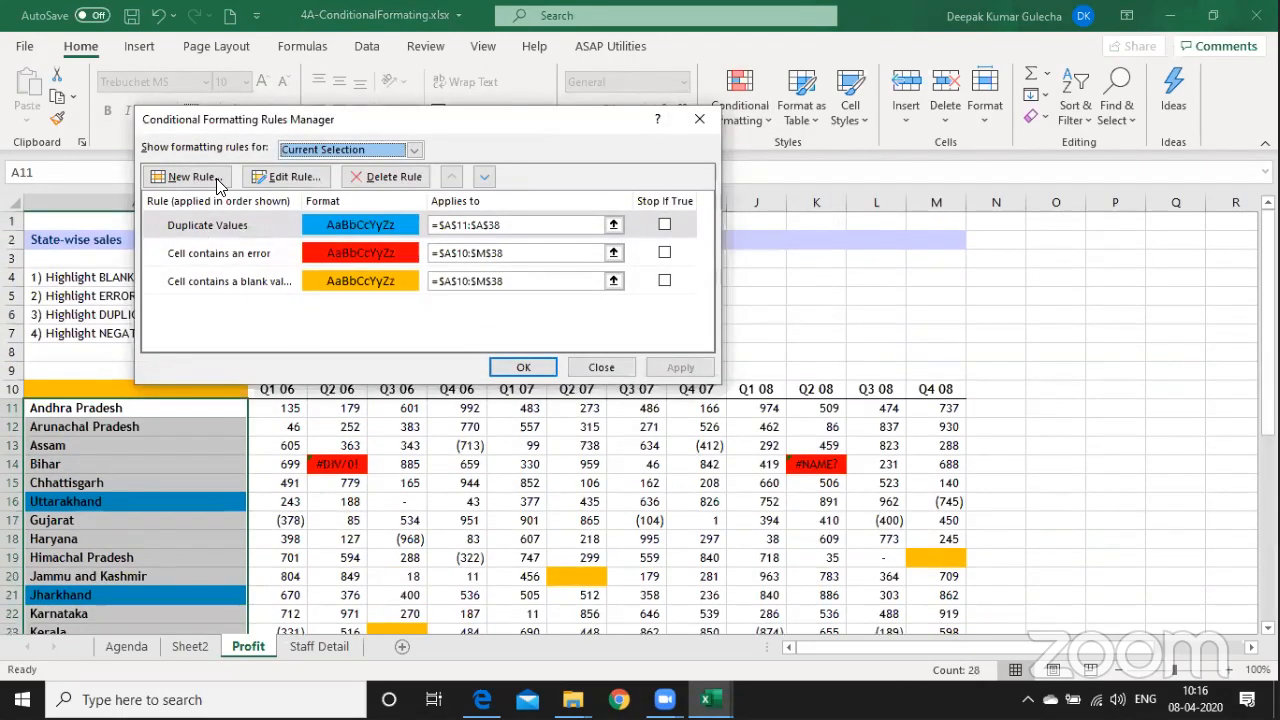
pyautogui.click(218, 184)
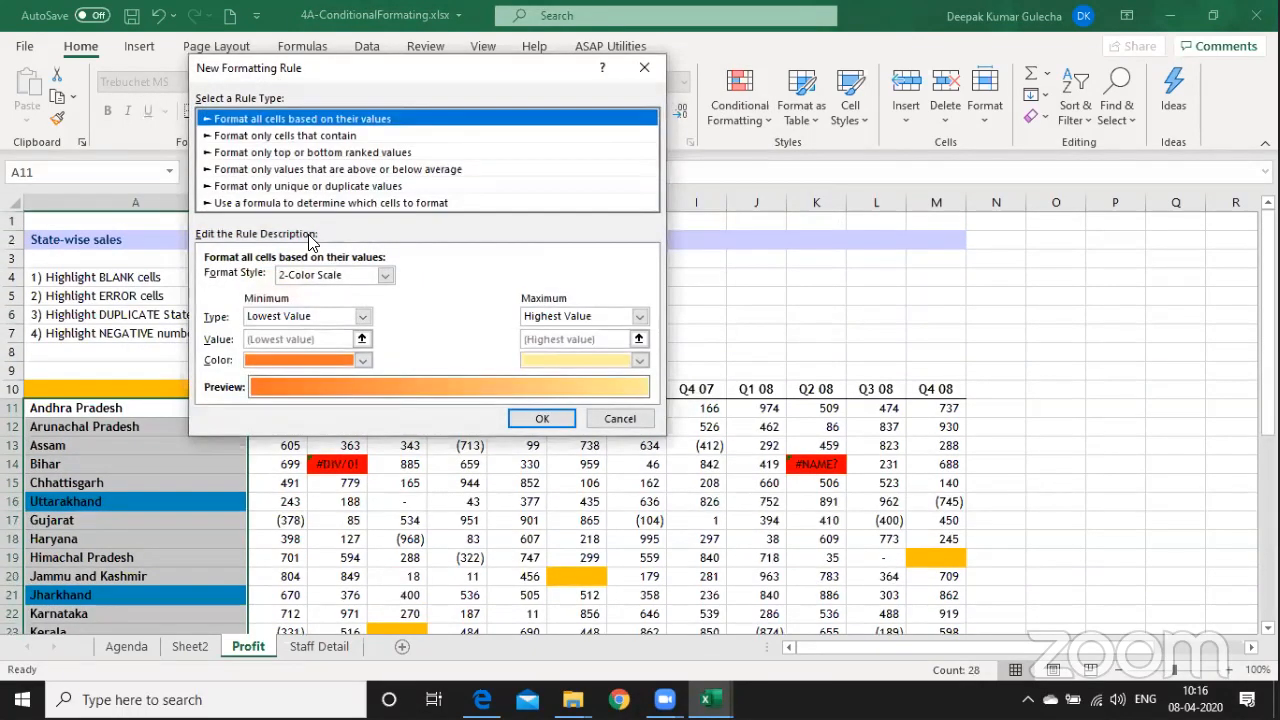
pyautogui.click(233, 186)
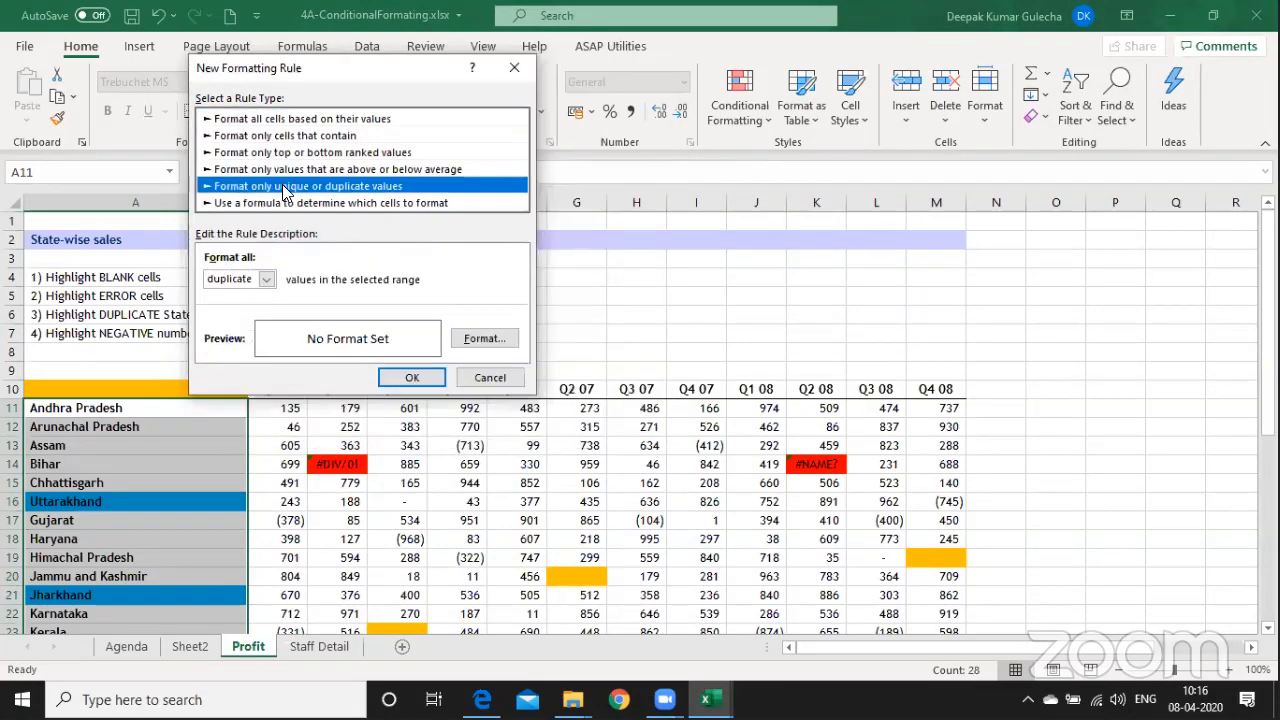
pyautogui.click(266, 280)
pyautogui.click(267, 284)
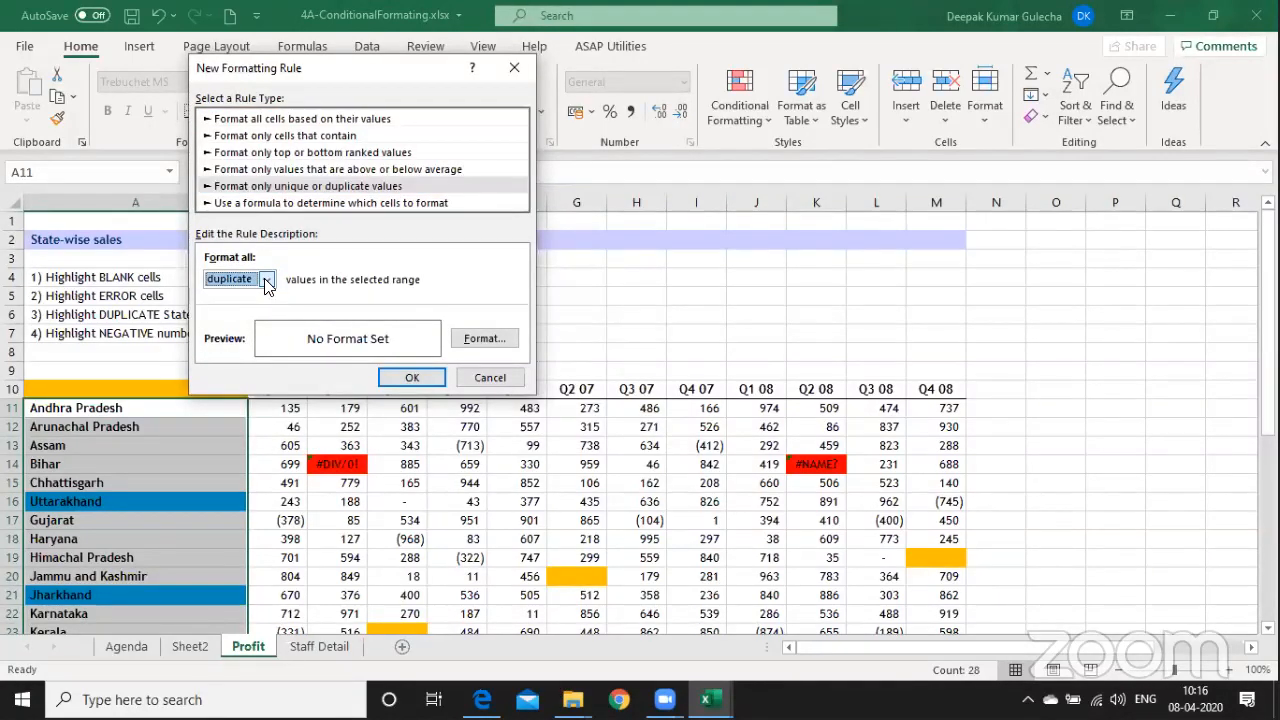
pyautogui.click(267, 284)
pyautogui.click(487, 341)
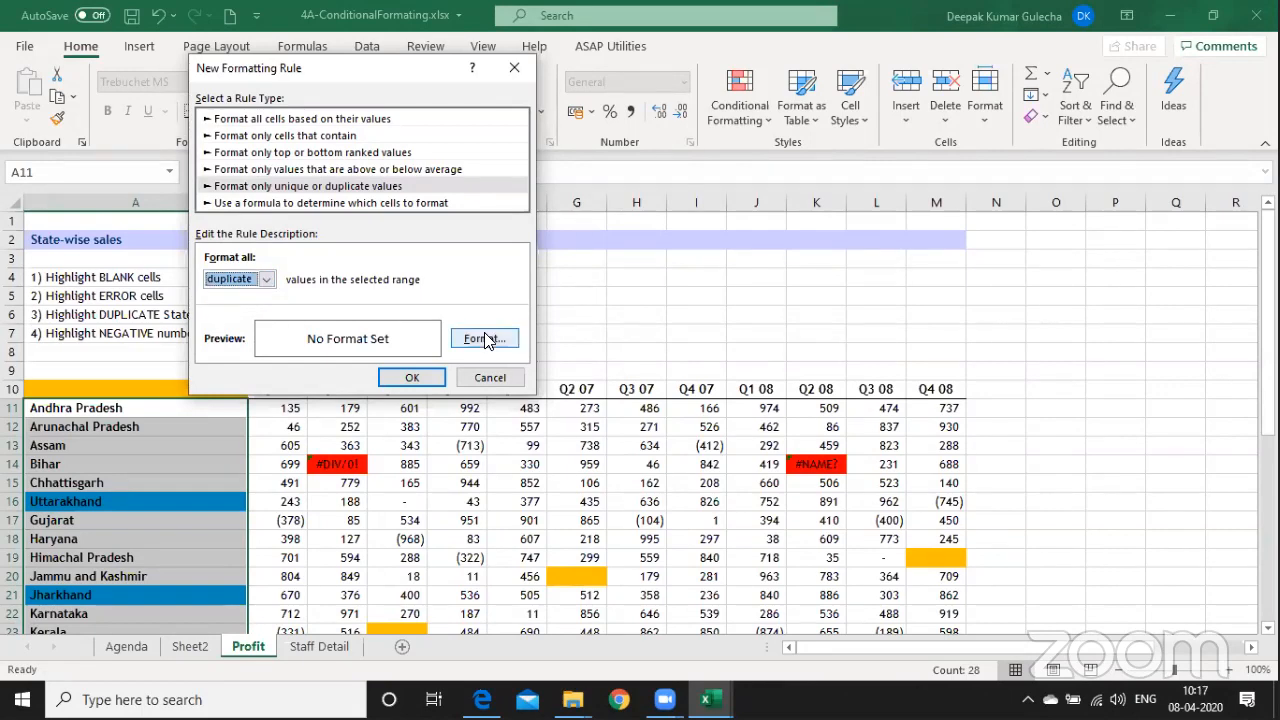
pyautogui.click(487, 341)
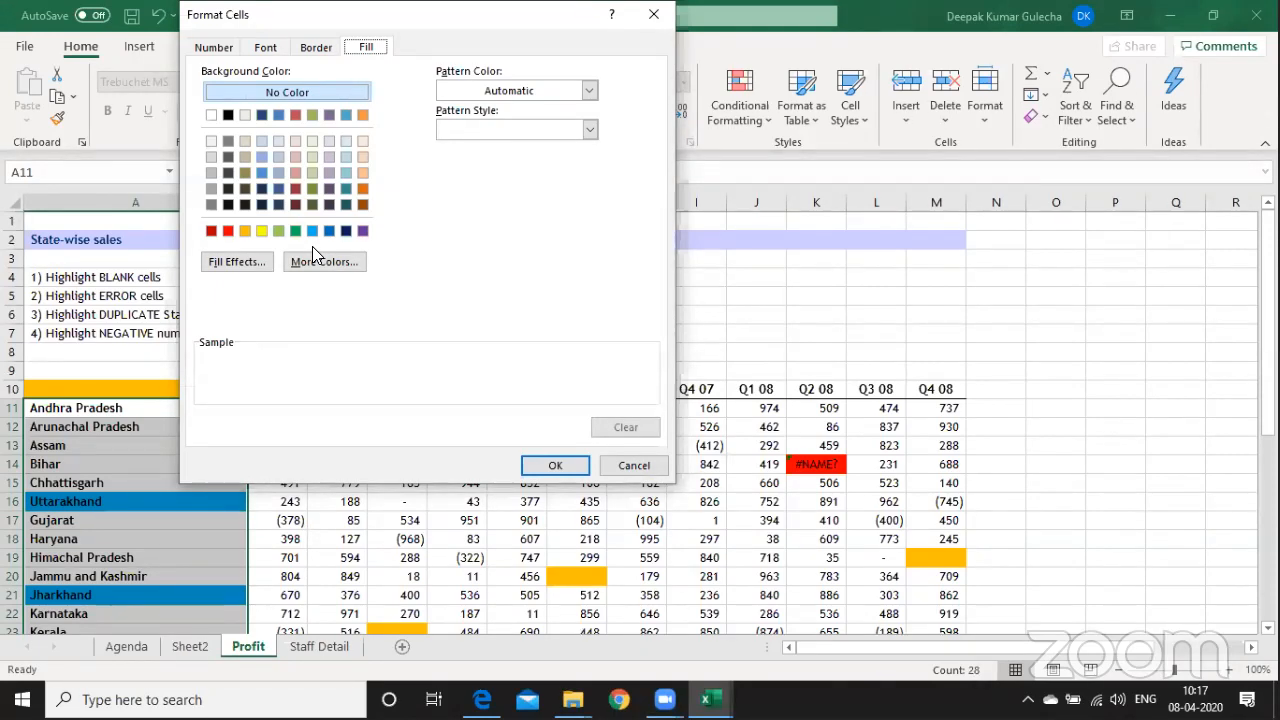
pyautogui.press('Escape')
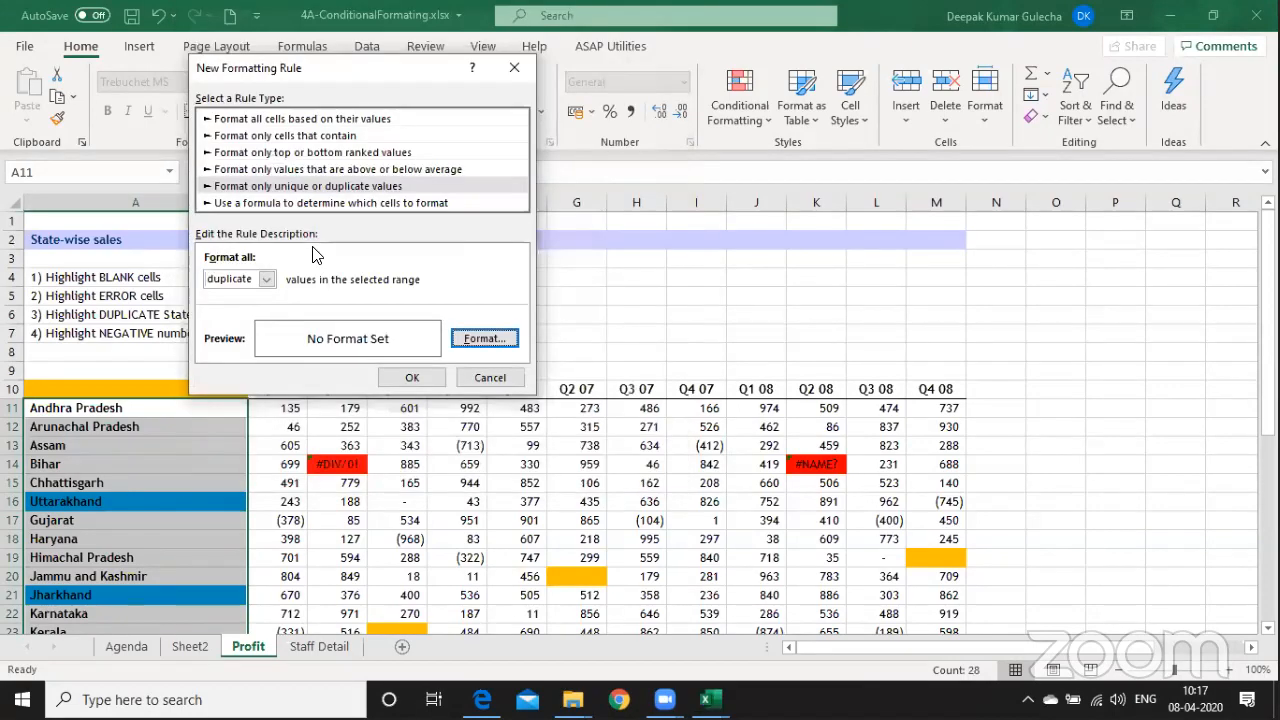
pyautogui.press('Escape')
# Examine the Uttarakhand record in row 16, from the state name in A16 across its quarterly sales to M16.
pyautogui.press('Down')
pyautogui.press('Down')
pyautogui.press('Down')
pyautogui.press('Down')
pyautogui.press('Down')
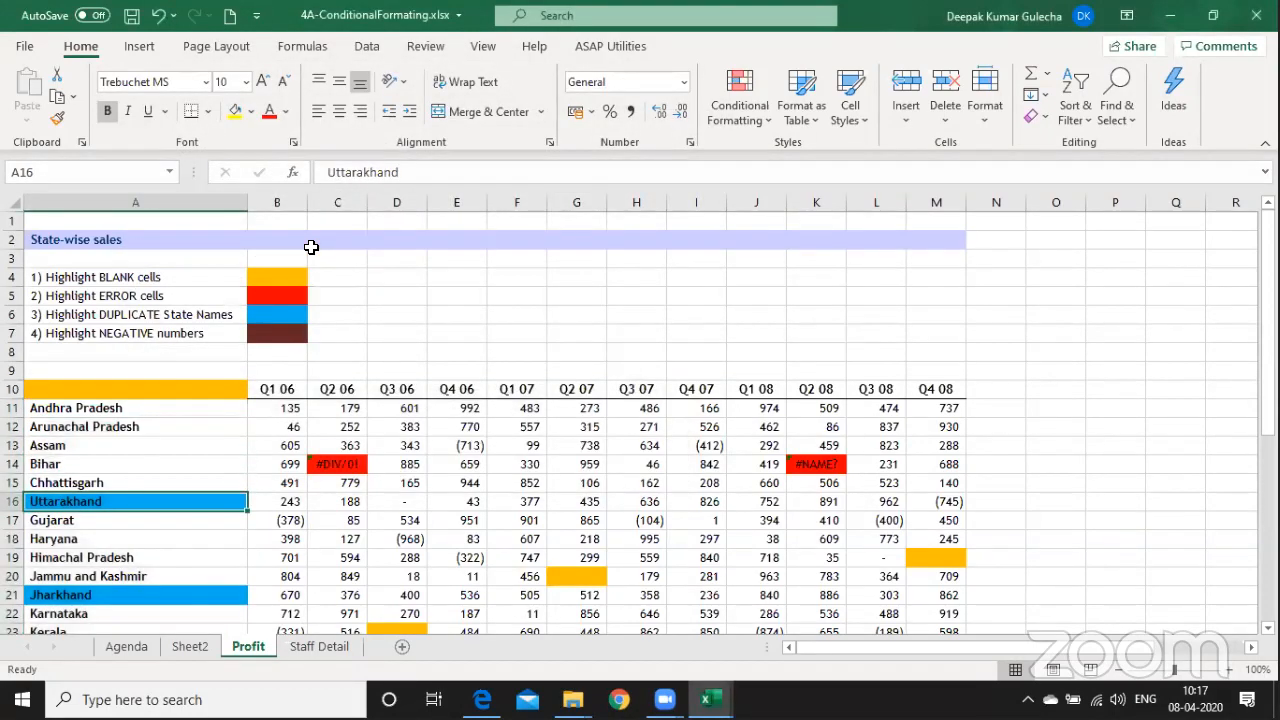
pyautogui.hotkey('ctrl', 'shift', 'Right')
pyautogui.press('Right')
pyautogui.press('Left')
pyautogui.hotkey('ctrl', 'shift', 'Right')
pyautogui.press('Right')
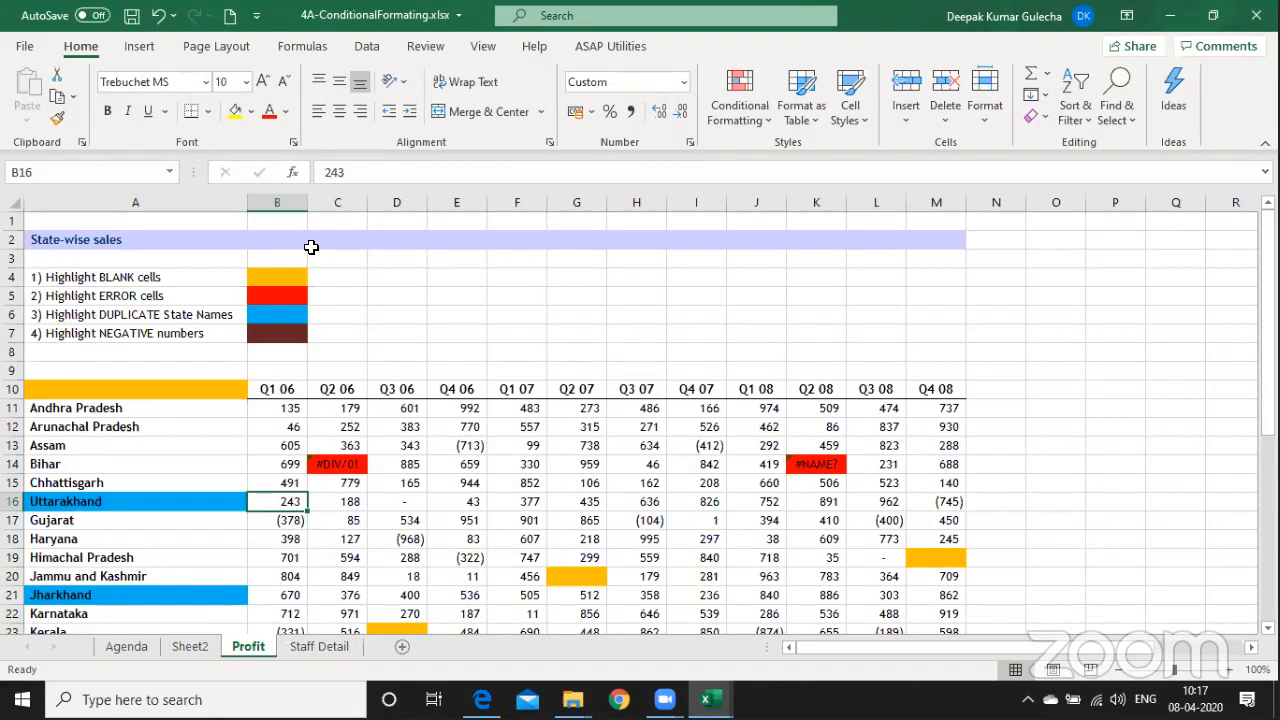
pyautogui.press('Left')
pyautogui.press('Right')
pyautogui.press('Left')
pyautogui.hotkey('ctrl', 'shift', 'Right')
pyautogui.hotkey('ctrl', 'shift', 'Left')
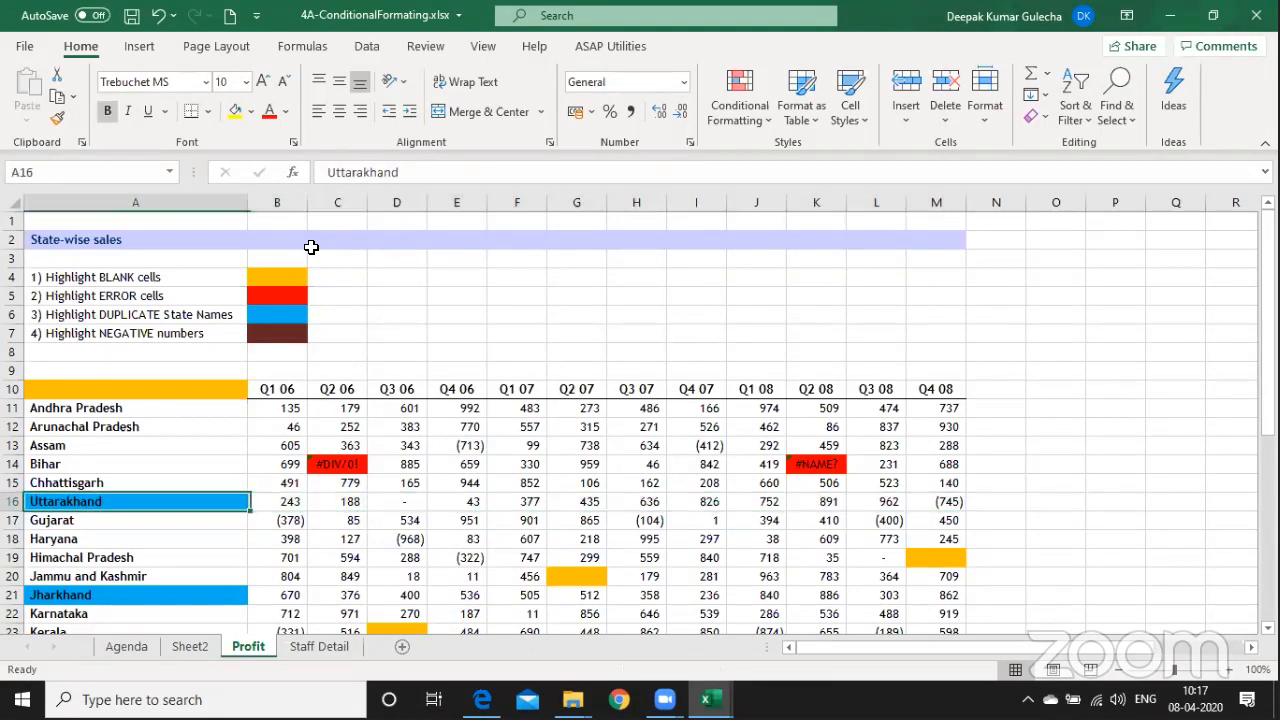
pyautogui.hotkey('ctrl', 'Right')
pyautogui.hotkey('ctrl', 'Left')
pyautogui.hotkey('ctrl', 'Right')
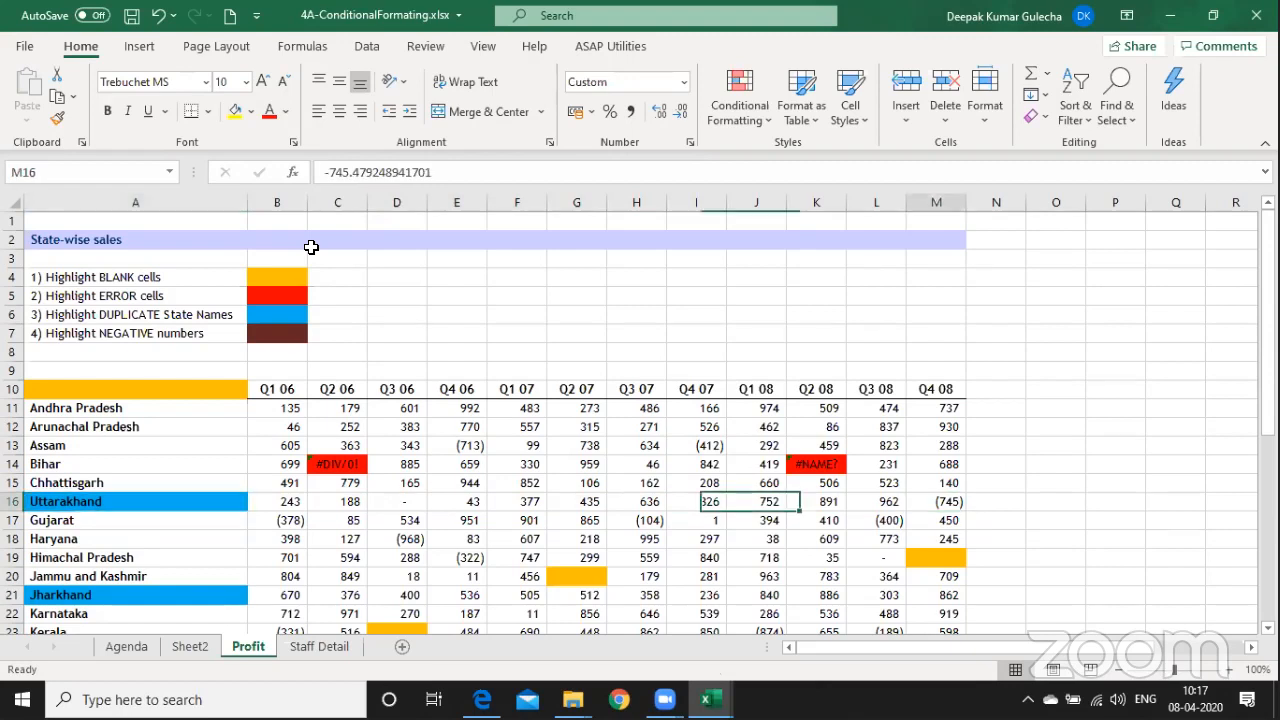
pyautogui.hotkey('ctrl', 'Left')
pyautogui.hotkey('ctrl', 'Right')
pyautogui.hotkey('ctrl', 'Left')
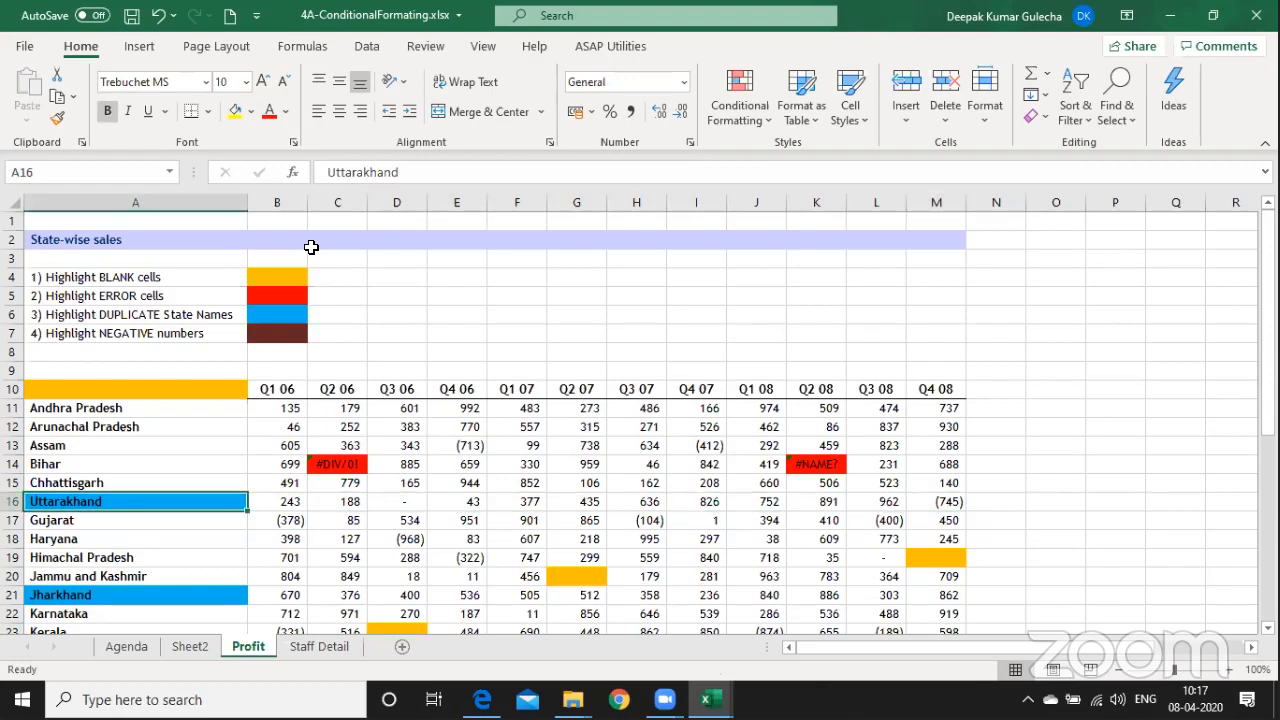
pyautogui.hotkey('ctrl', 'shift', 'Right')
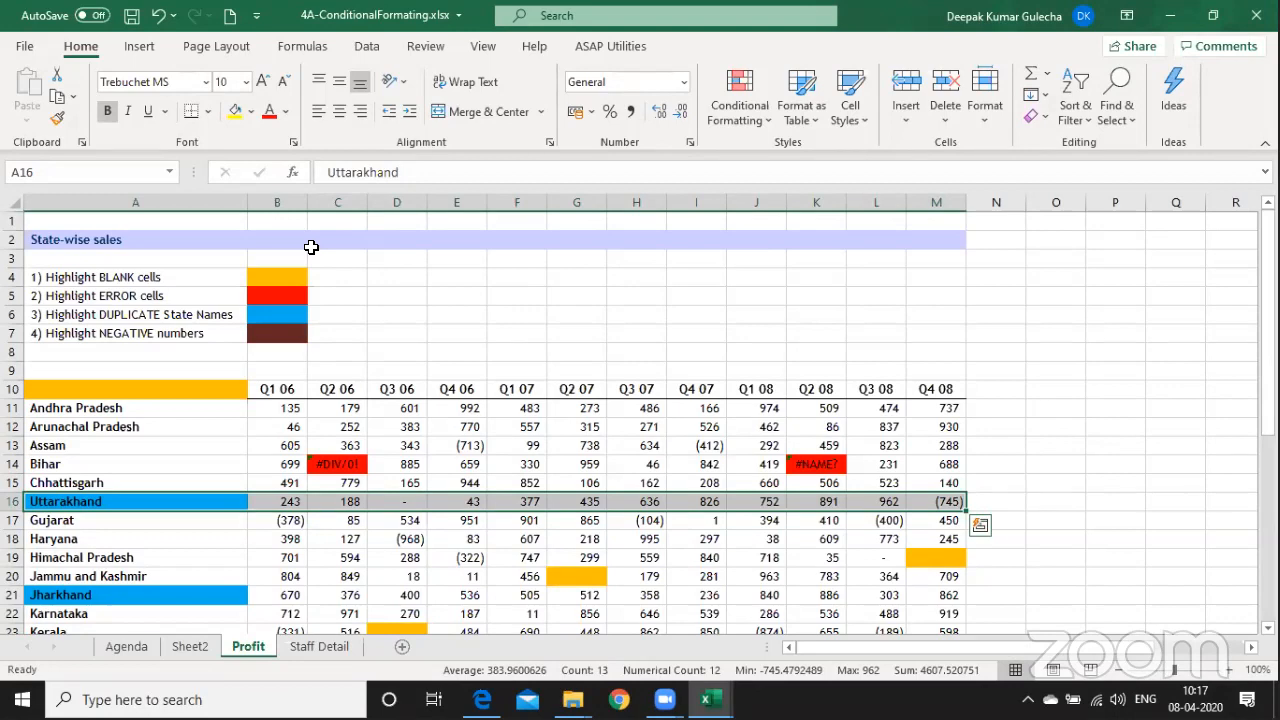
pyautogui.hotkey('ctrl', 'q')
pyautogui.hotkey('ctrl', 'Right')
pyautogui.press('Right')
pyautogui.press('Right')
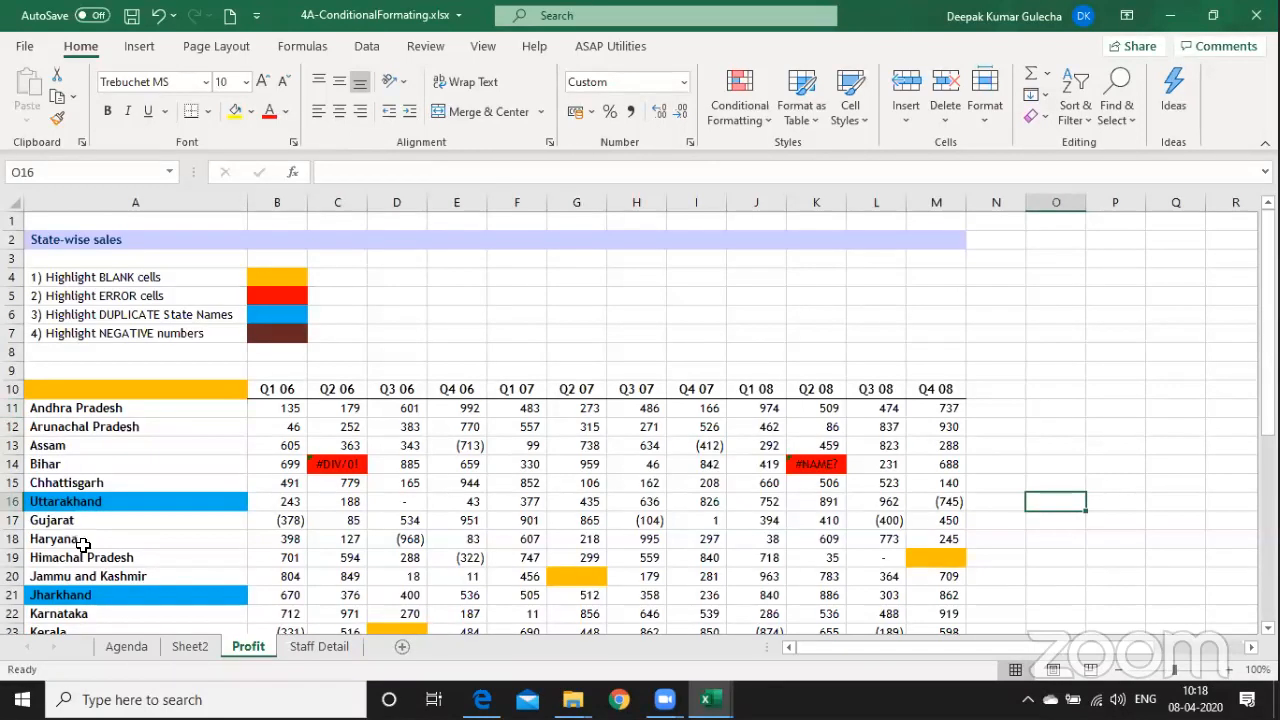
pyautogui.click(79, 502)
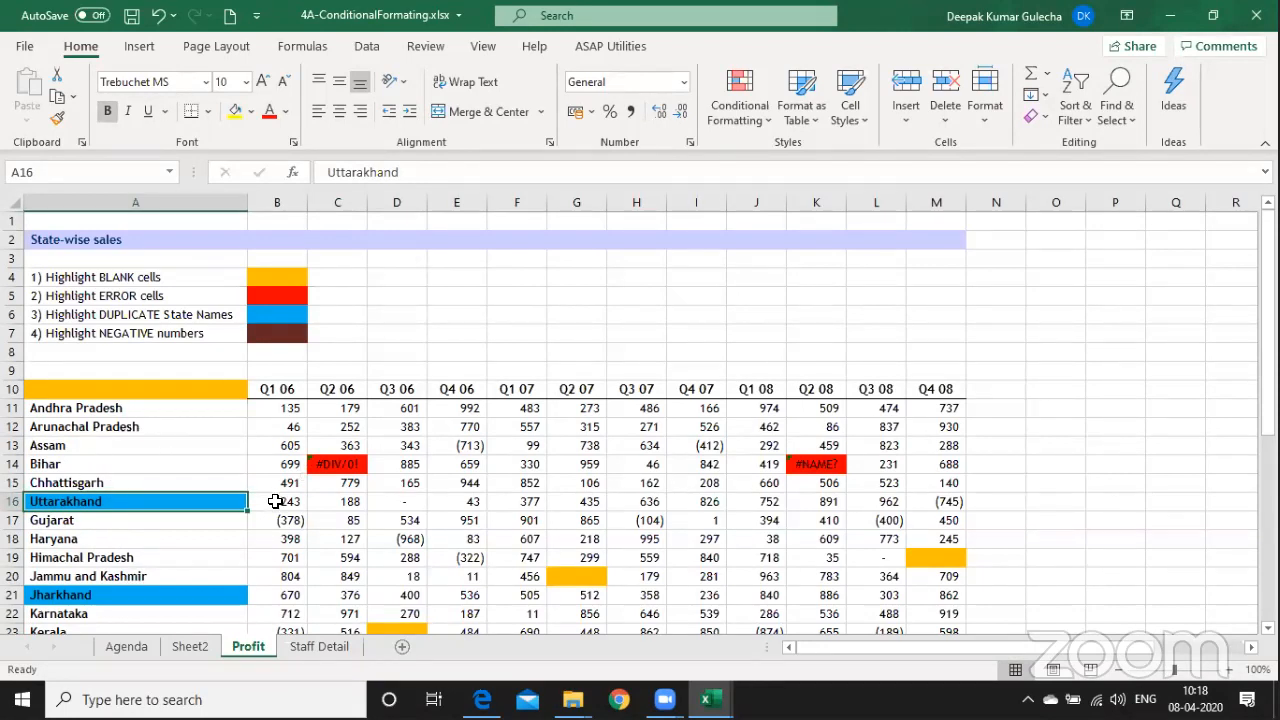
pyautogui.moveTo(276, 501); pyautogui.dragTo(788, 500)
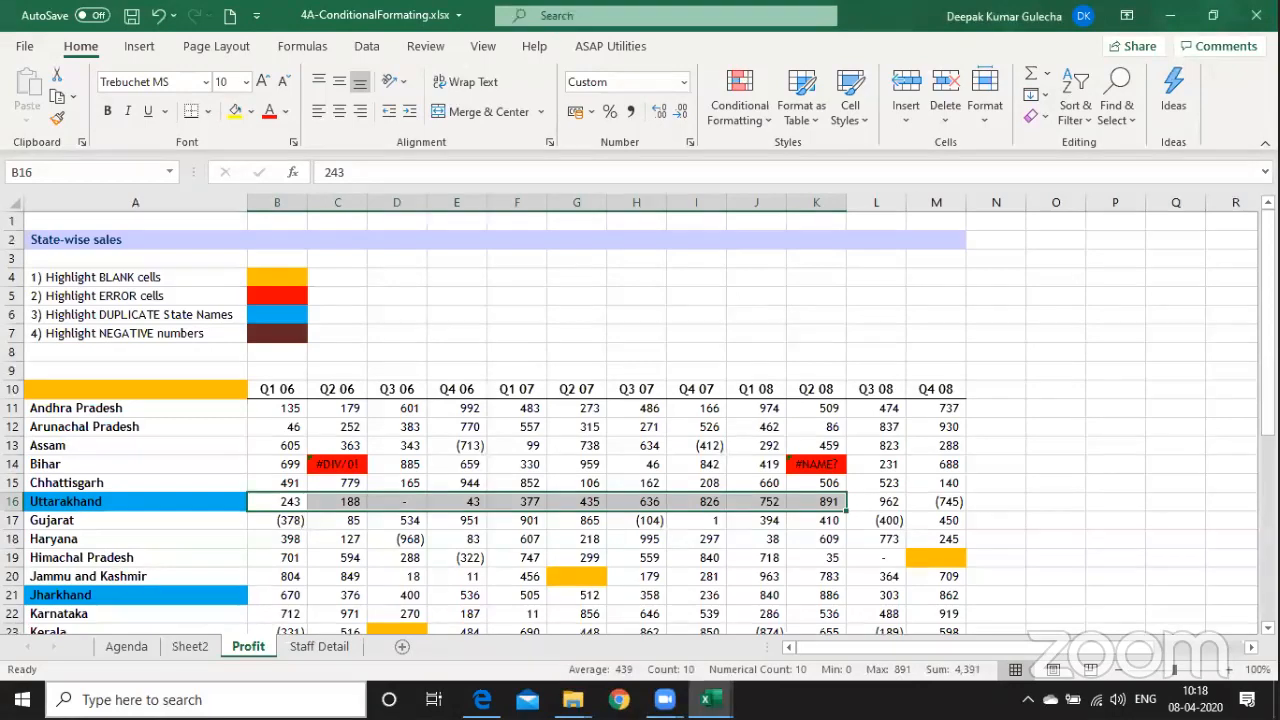
# Enter the note "count > 1" in O16 beside the Uttarakhand row and clear the cell again.
pyautogui.click(1055, 501)
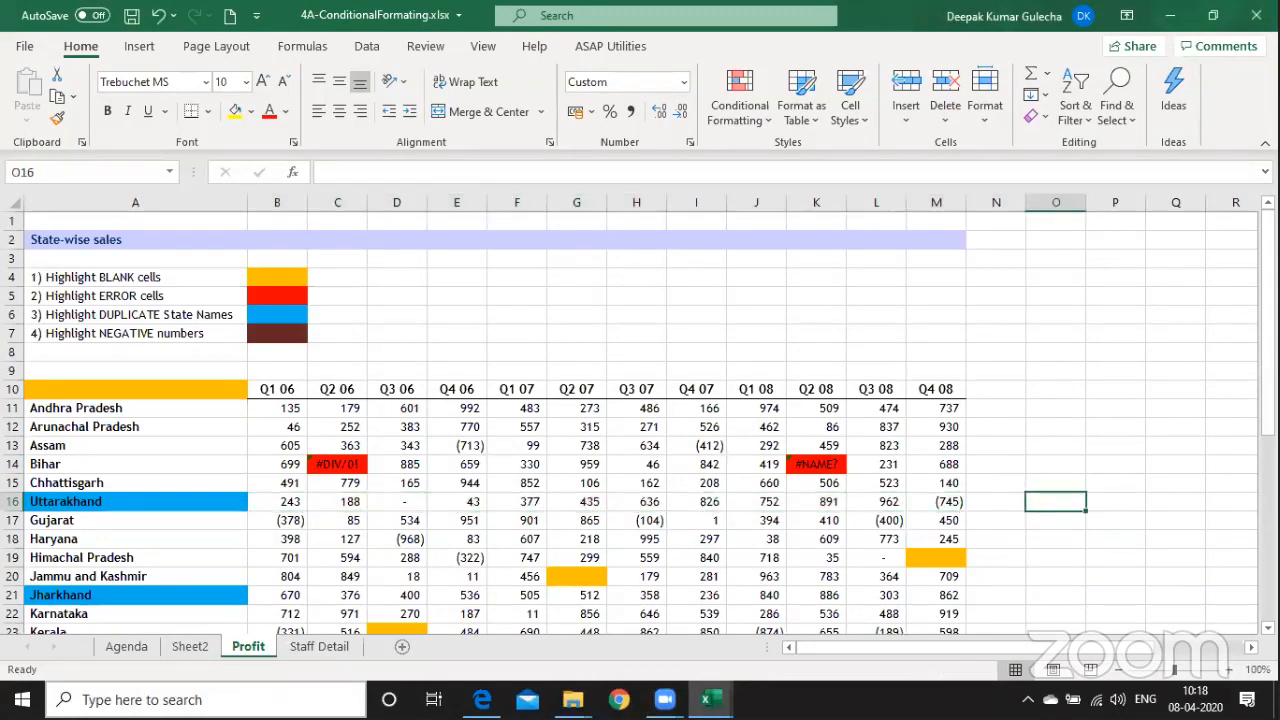
pyautogui.write('=count')
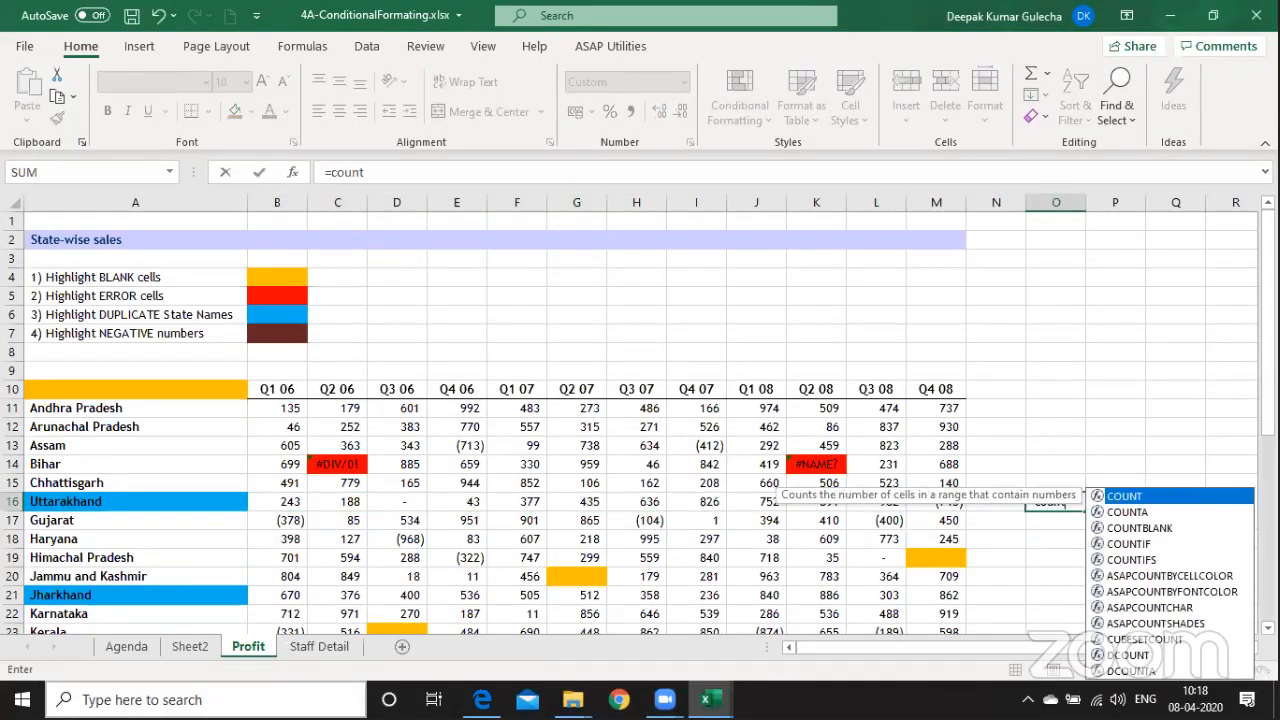
pyautogui.press('Escape')
pyautogui.write('co')
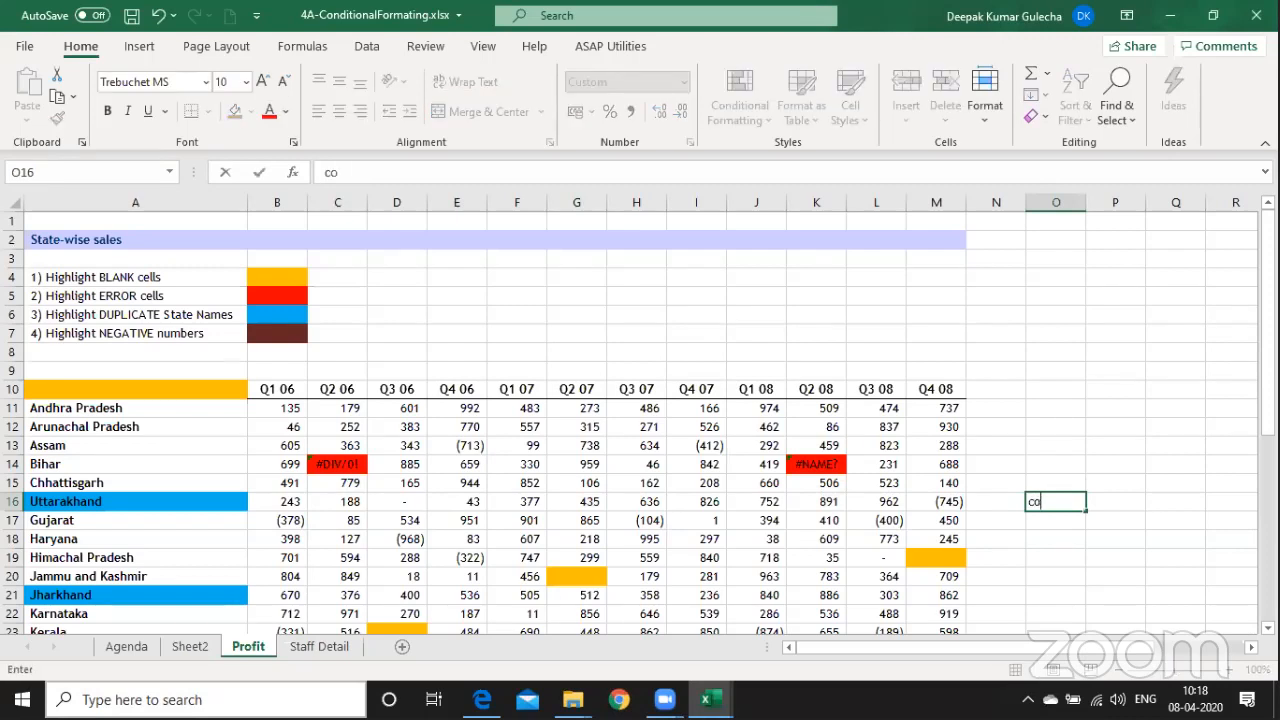
pyautogui.write('unt > 1')
pyautogui.press('Return')
pyautogui.press('Up')
pyautogui.press('F2')
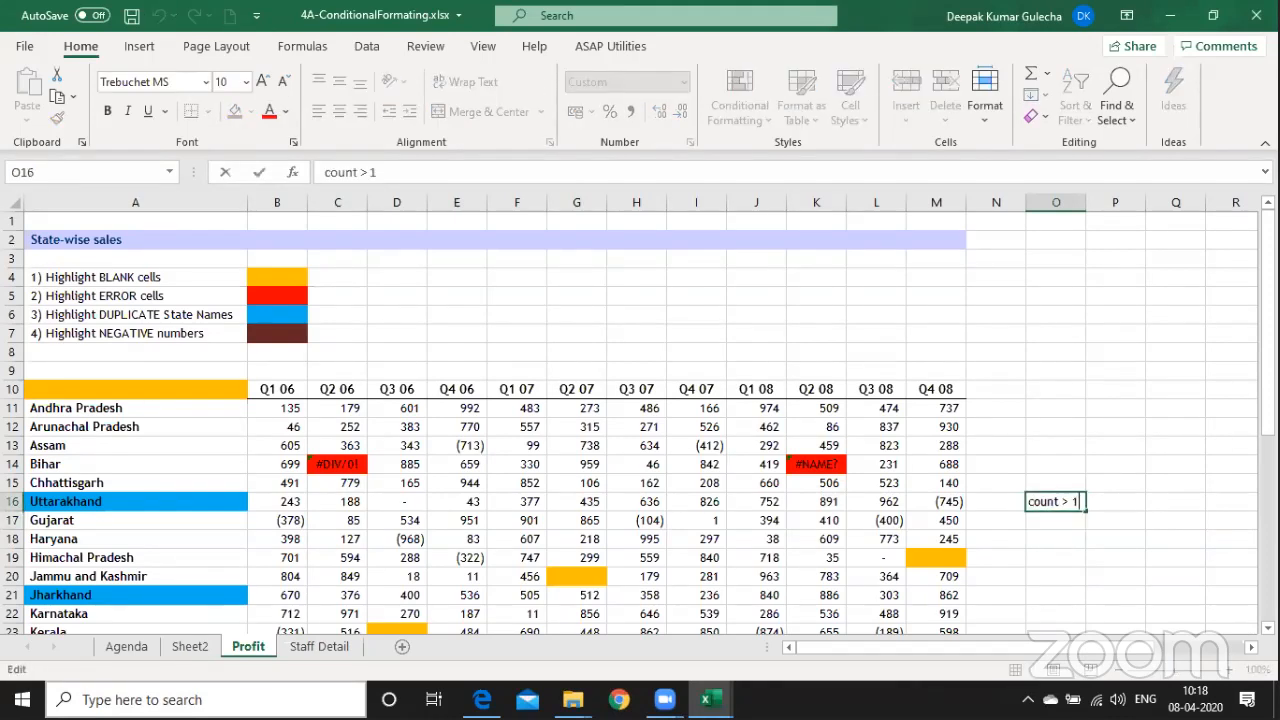
pyautogui.press('Escape')
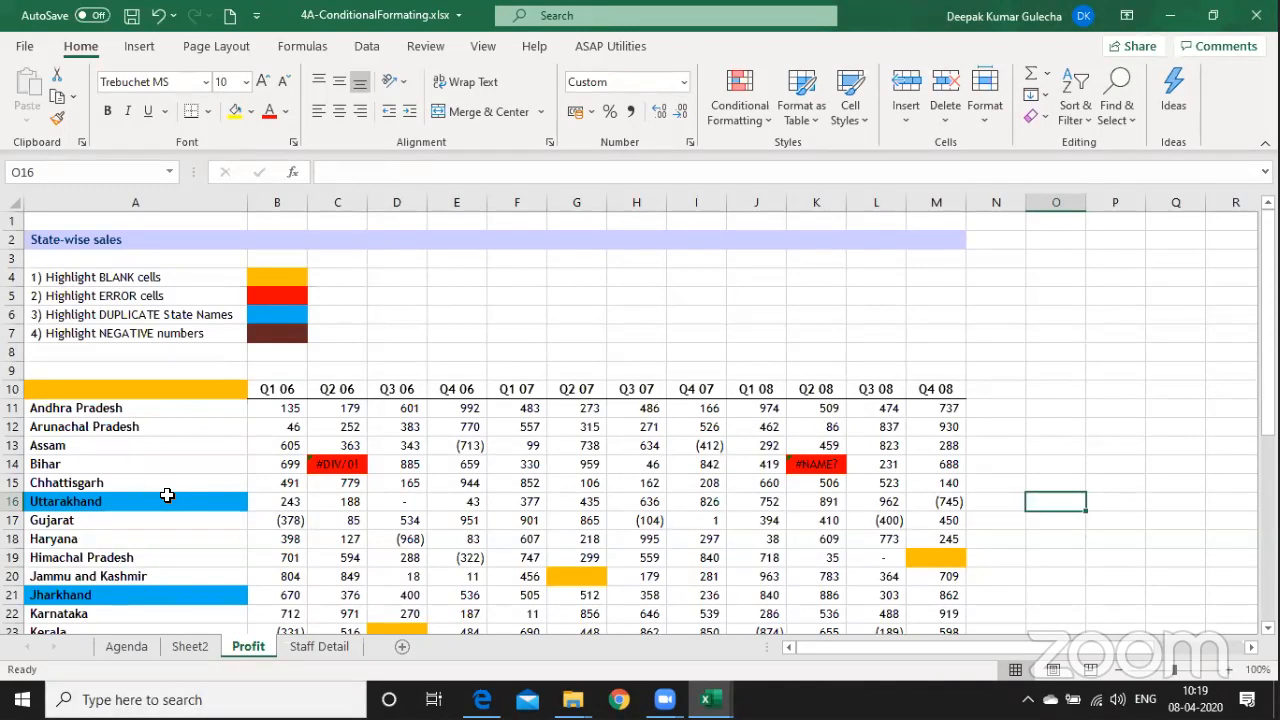
# Select the whole sales table A10:M38, including its header row, and save the workbook.
pyautogui.press('Left')
pyautogui.press('Left')
pyautogui.press('Left')
pyautogui.hotkey('ctrl', 'Left')
pyautogui.hotkey('ctrl', 'Up')
pyautogui.hotkey('shift', 'Up')
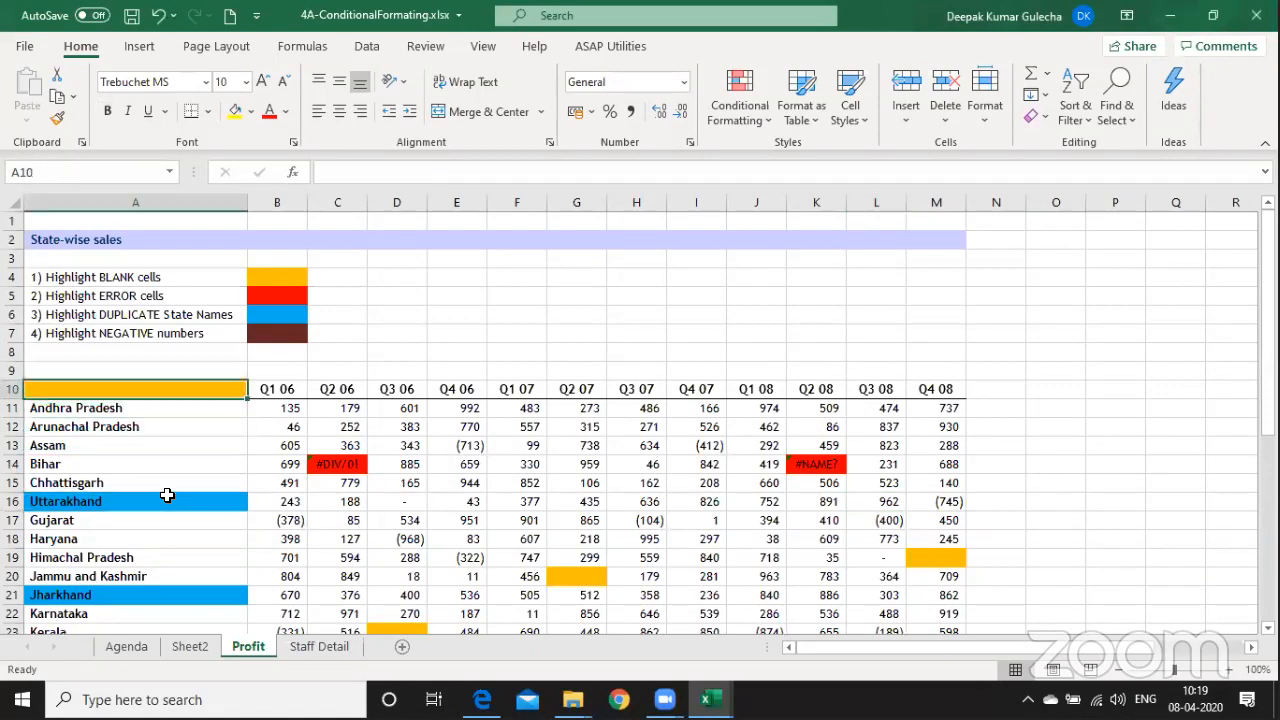
pyautogui.hotkey('ctrl', 'shift', 'Down')
pyautogui.hotkey('shift', 'Right')
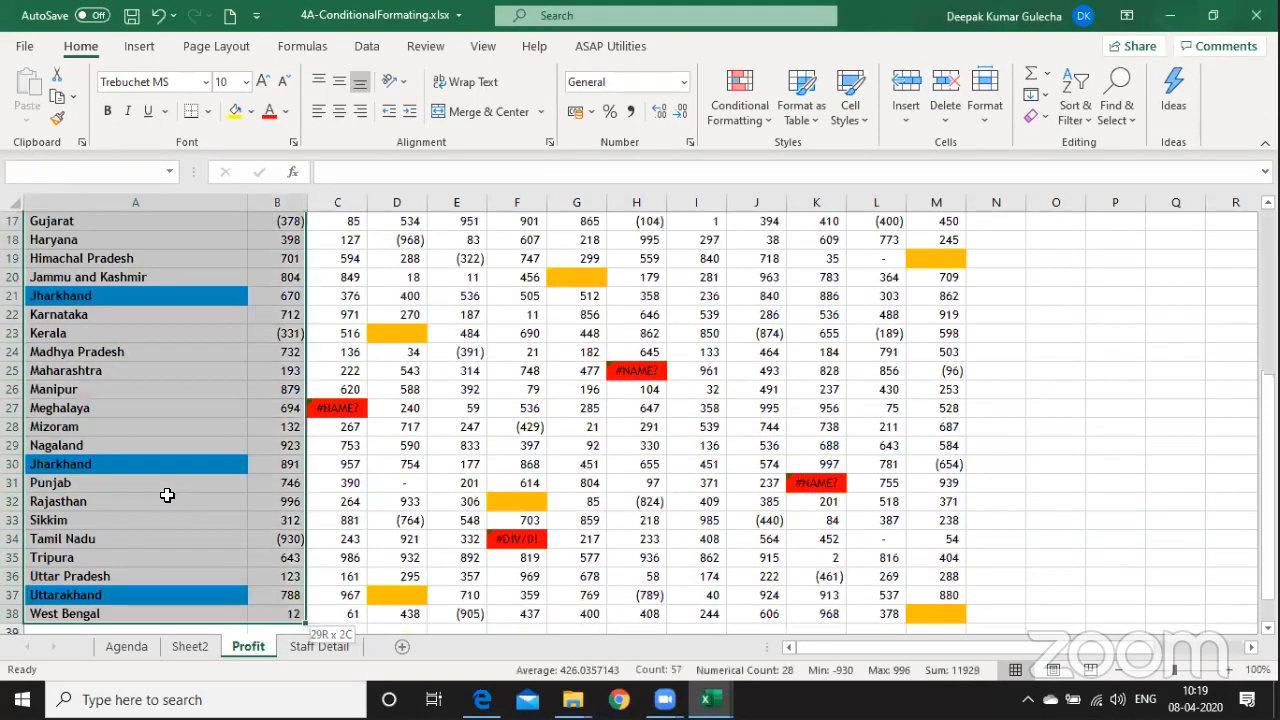
pyautogui.hotkey('shift', 'Right')
pyautogui.hotkey('ctrl', 'shift', 'Right')
pyautogui.hotkey('ctrl', 's')
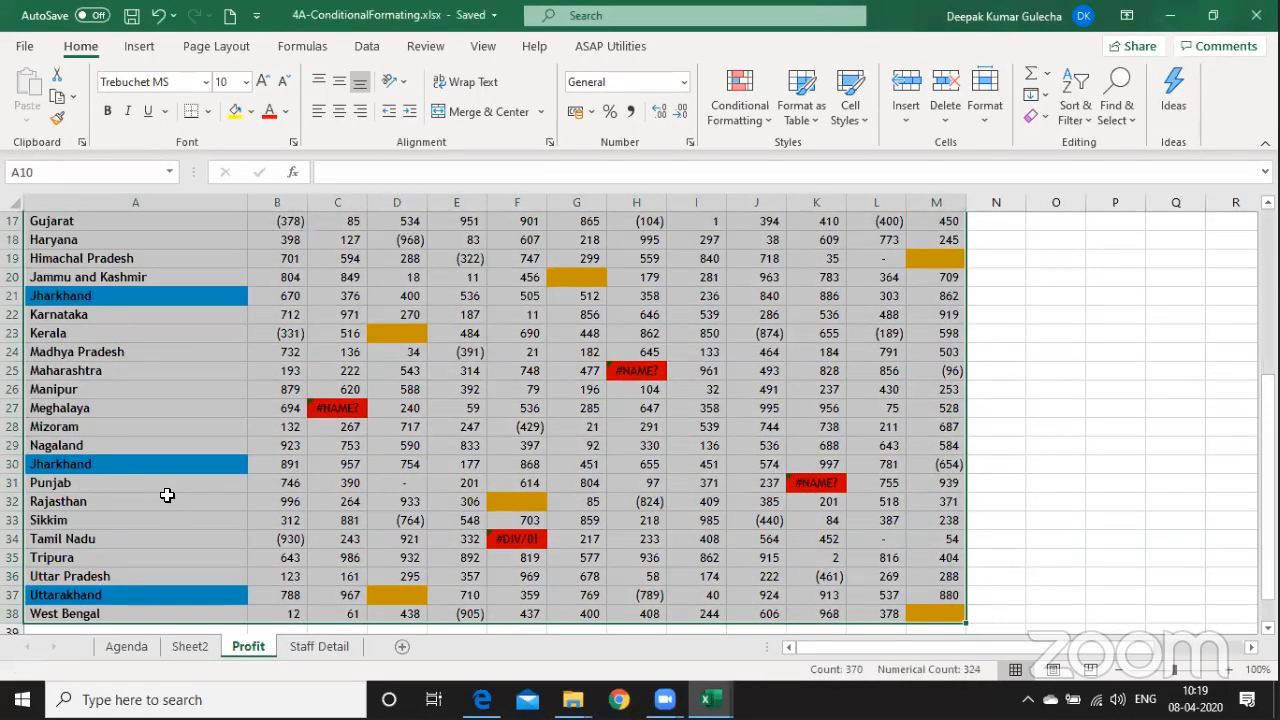
# Reselect the sales table A10:M38 with A11 as the active cell.
pyautogui.hotkey('ctrl', 'a')
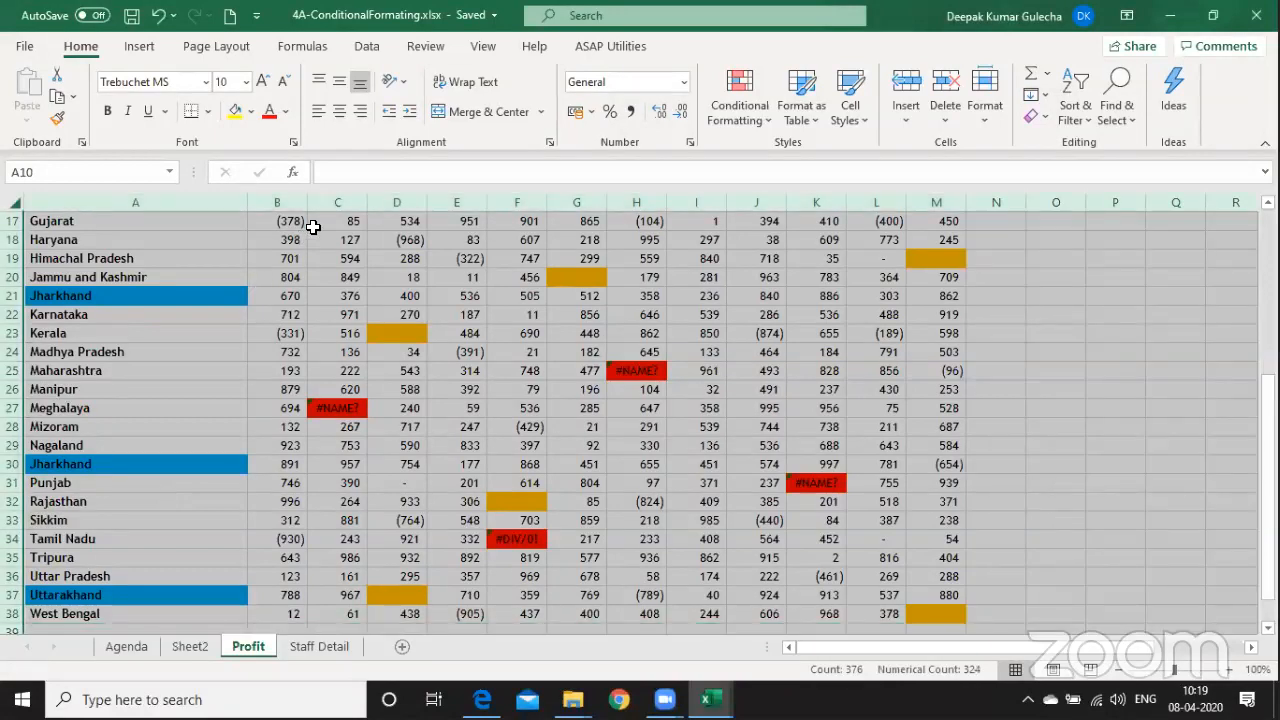
pyautogui.press('Up')
pyautogui.press('Up')
pyautogui.press('Down')
pyautogui.press('Down')
pyautogui.press('Down')
pyautogui.hotkey('ctrl', 'a')
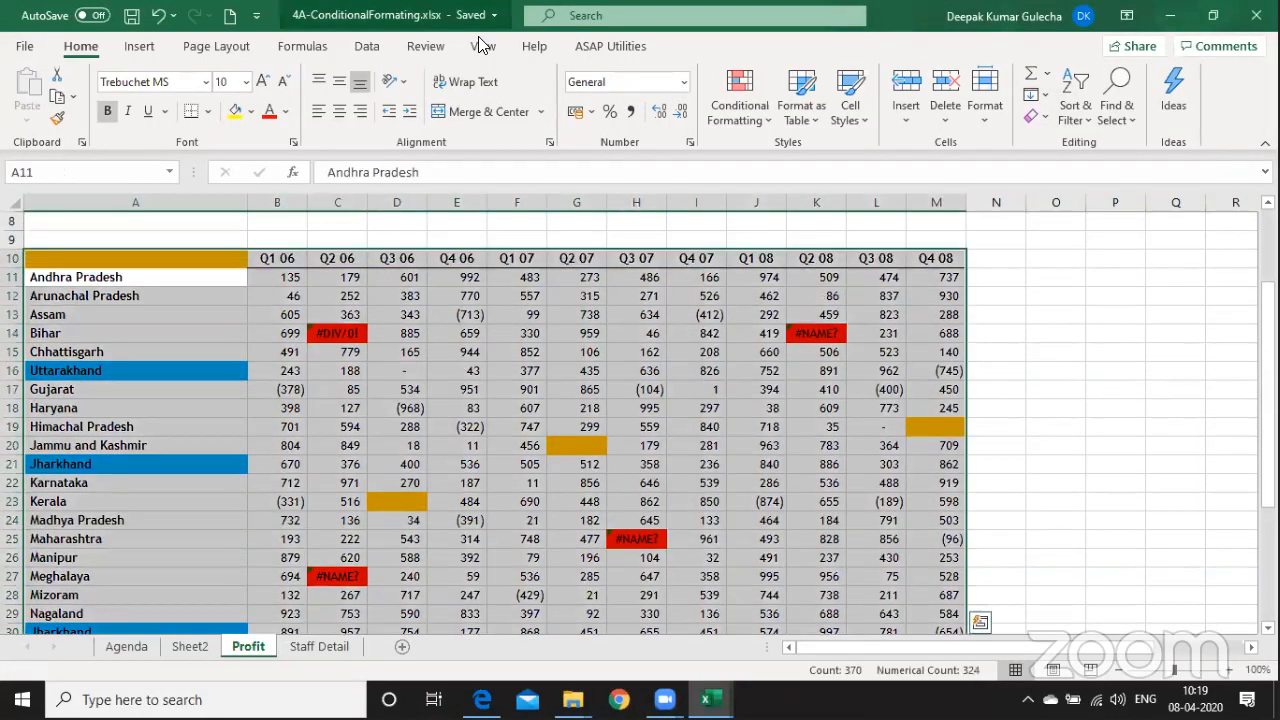
pyautogui.click(740, 105)
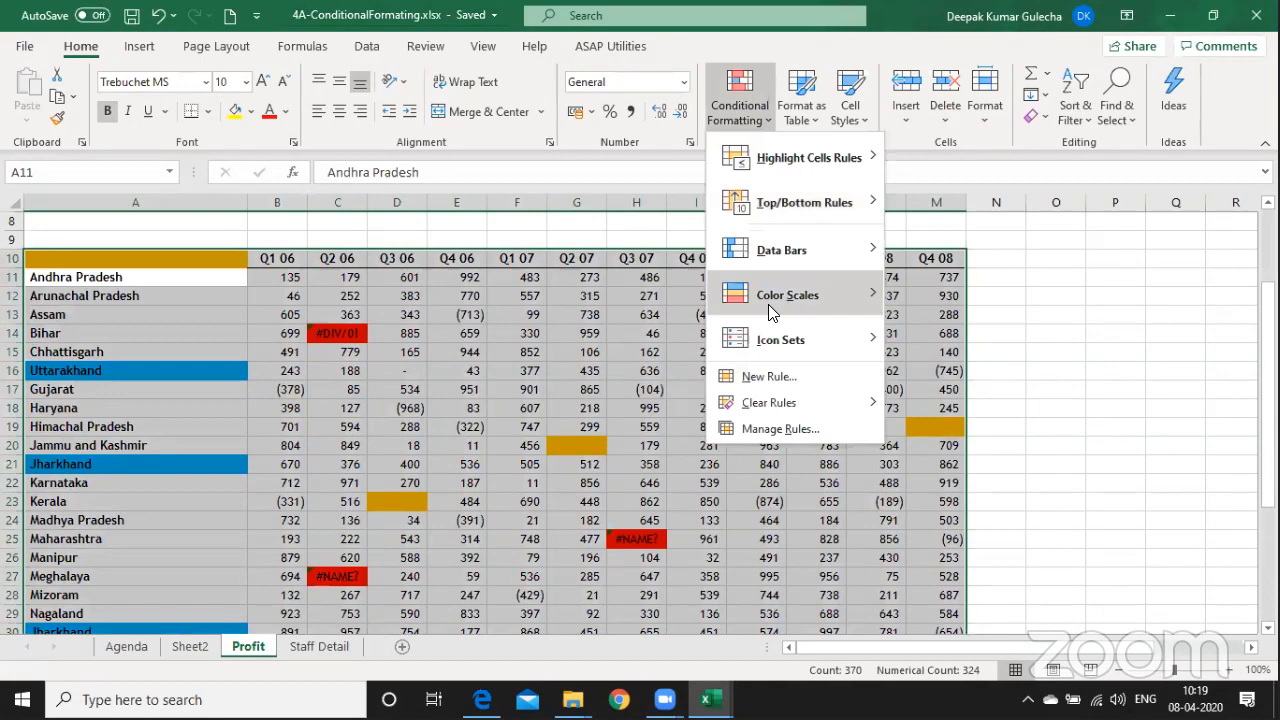
pyautogui.click(750, 430)
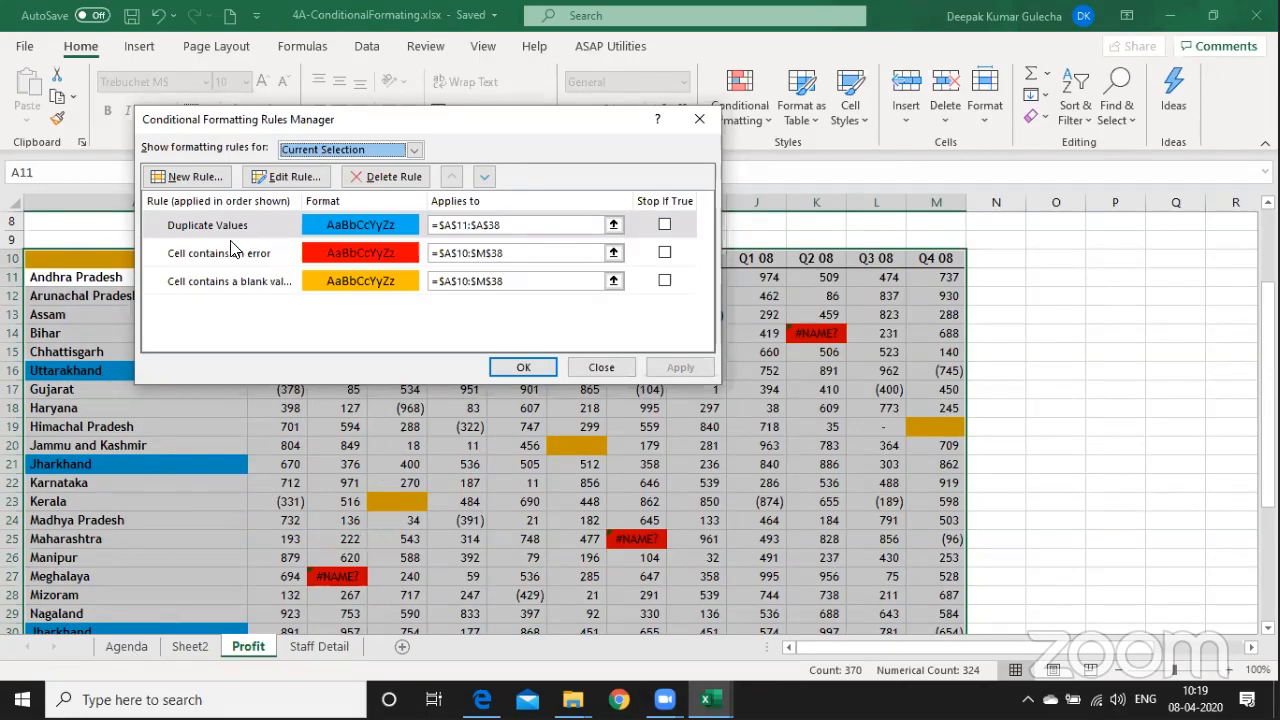
pyautogui.click(200, 175)
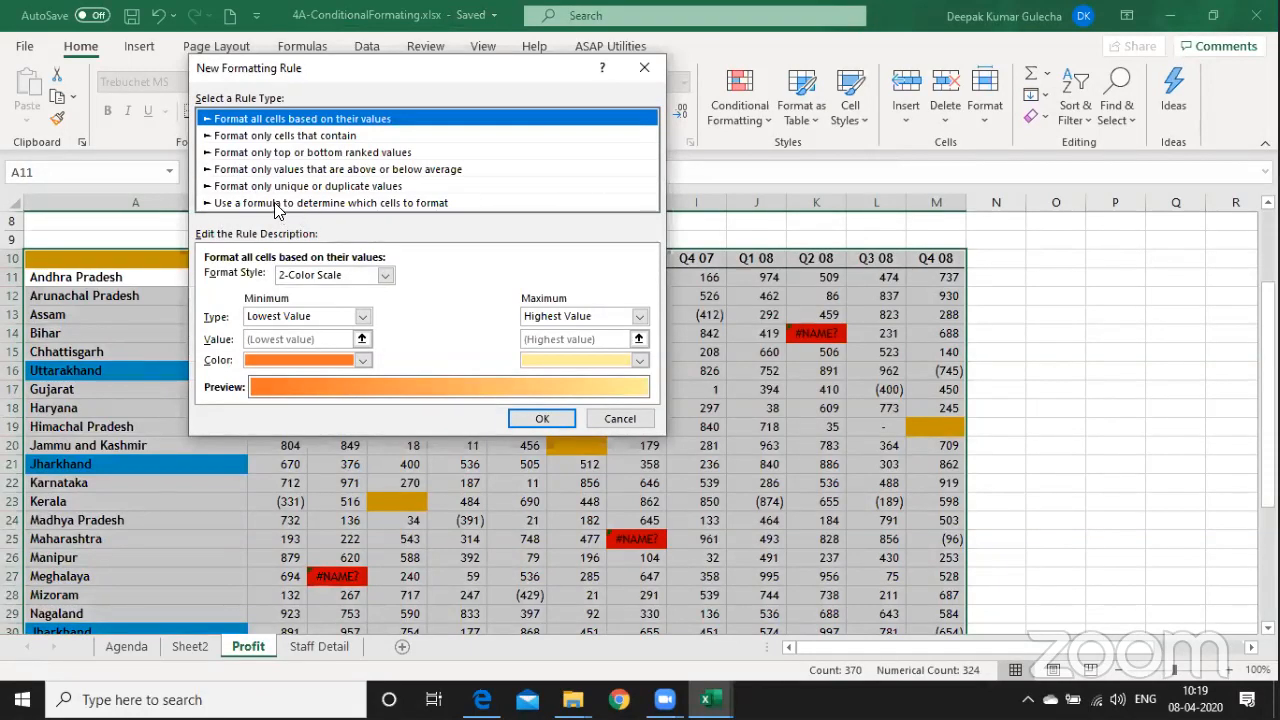
pyautogui.click(279, 205)
pyautogui.click(283, 278)
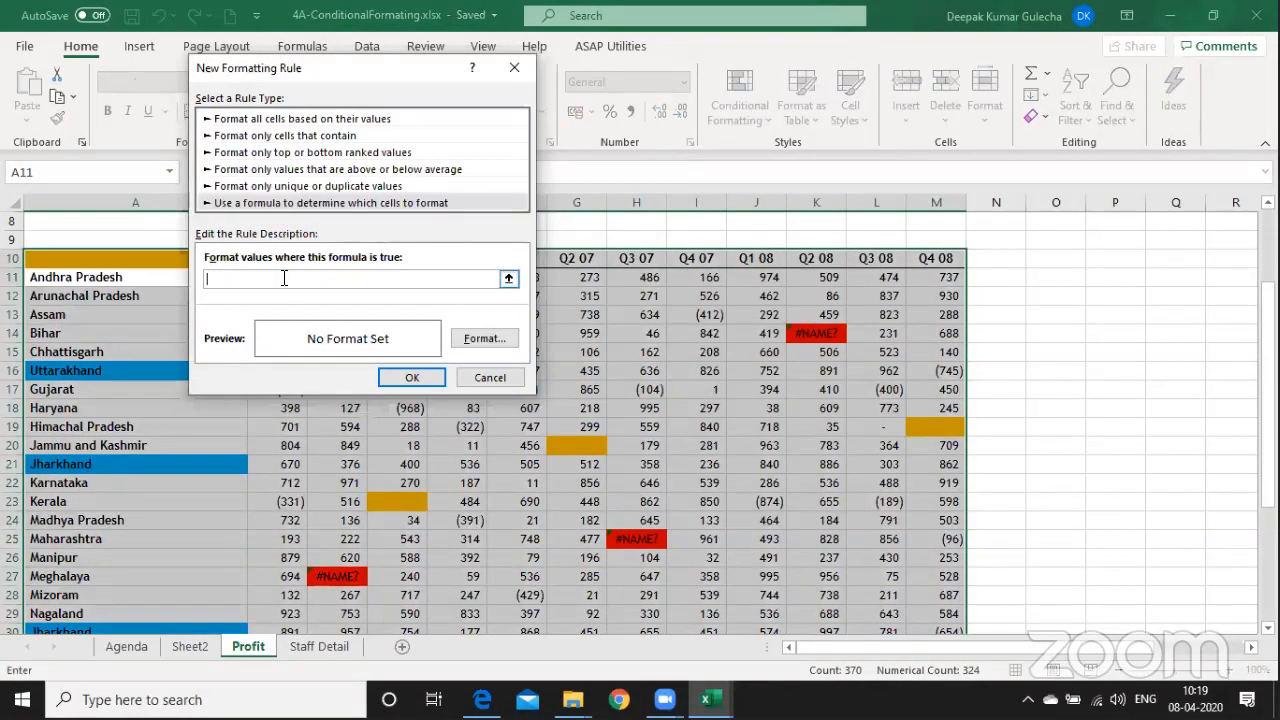
pyautogui.write('=countifs(')
pyautogui.press('Left')
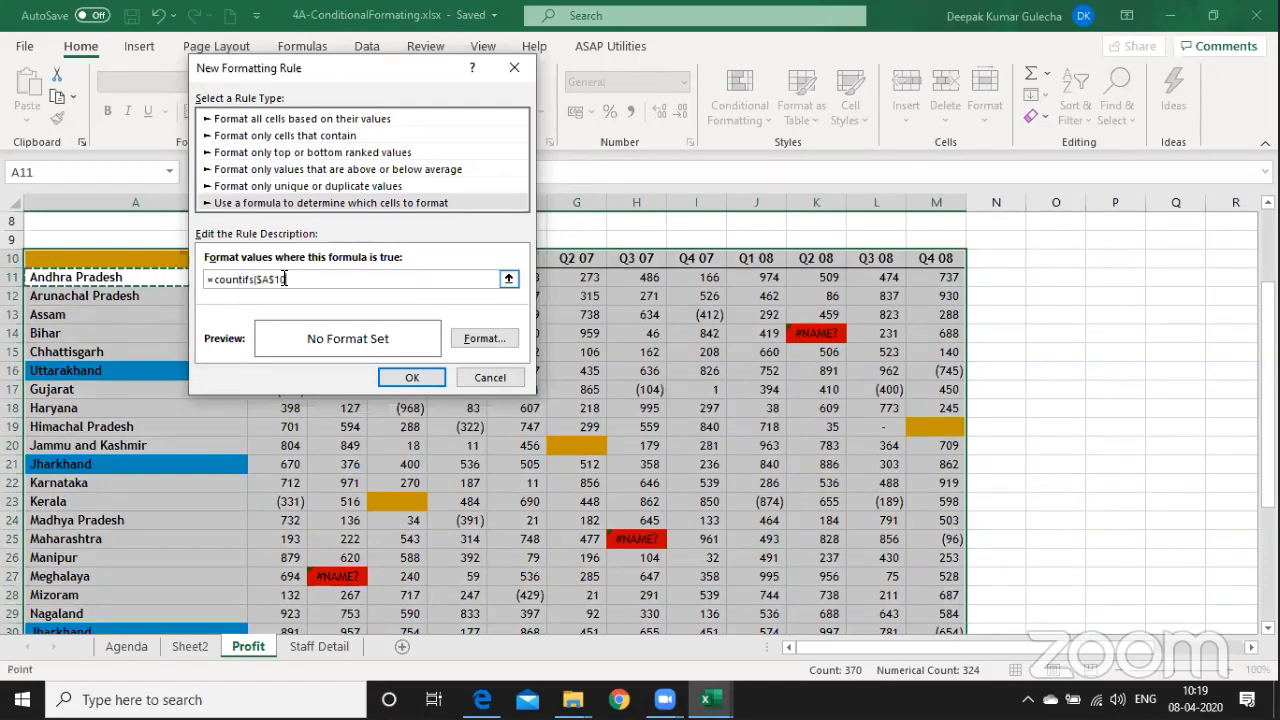
pyautogui.press('Up')
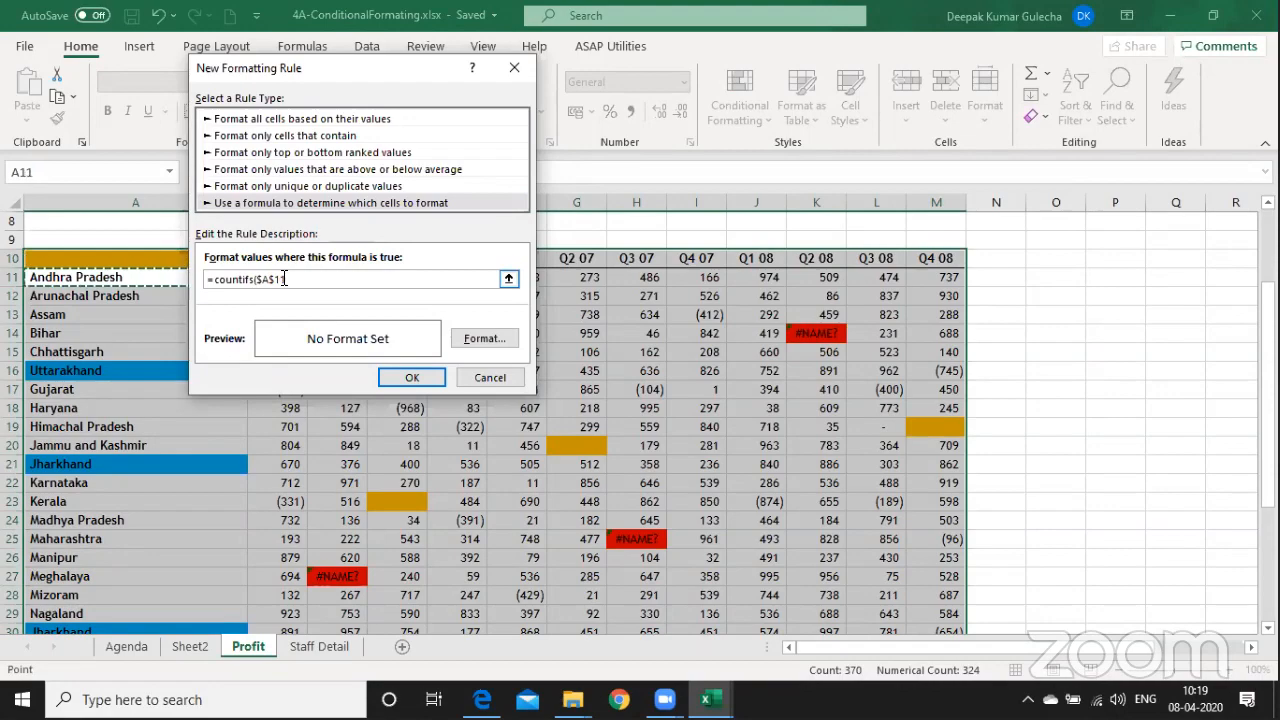
pyautogui.press('Escape')
# Reselect the sales table A10:M38 with A10 as the active cell.
pyautogui.scroll(-3, 282, 277)
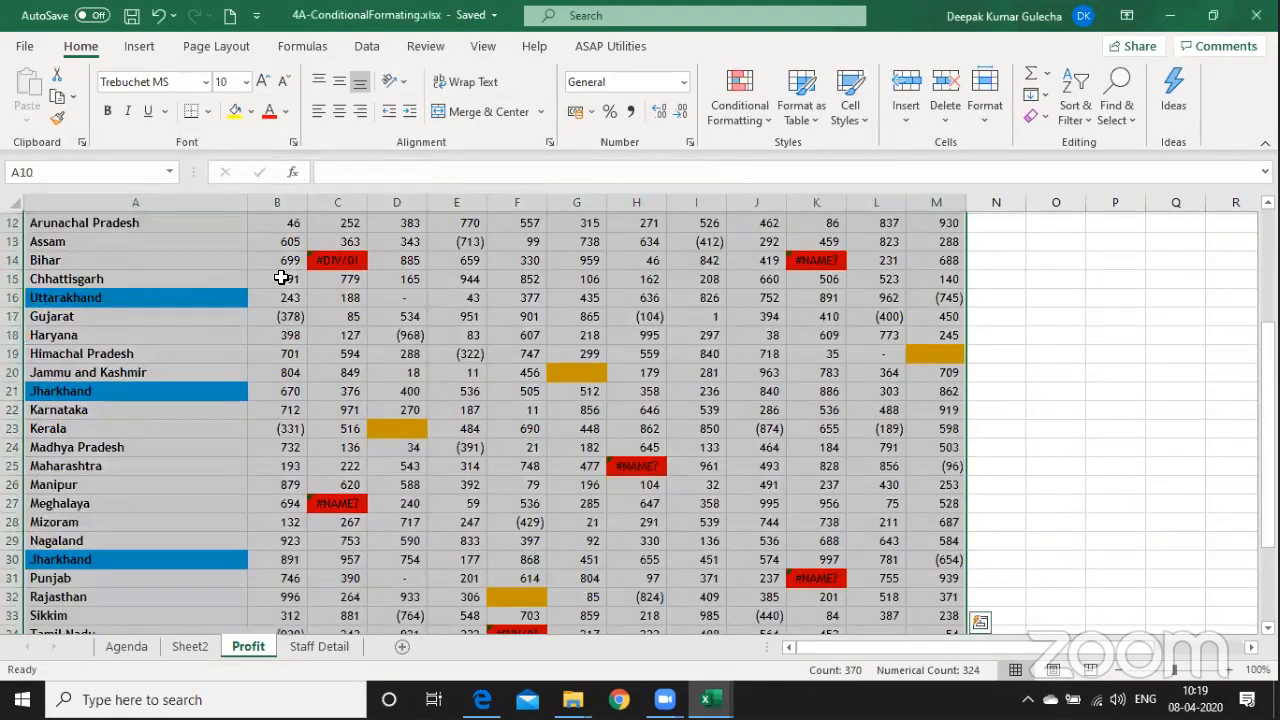
pyautogui.press('Up')
pyautogui.press('Down')
pyautogui.hotkey('ctrl', 'shift', 'End')
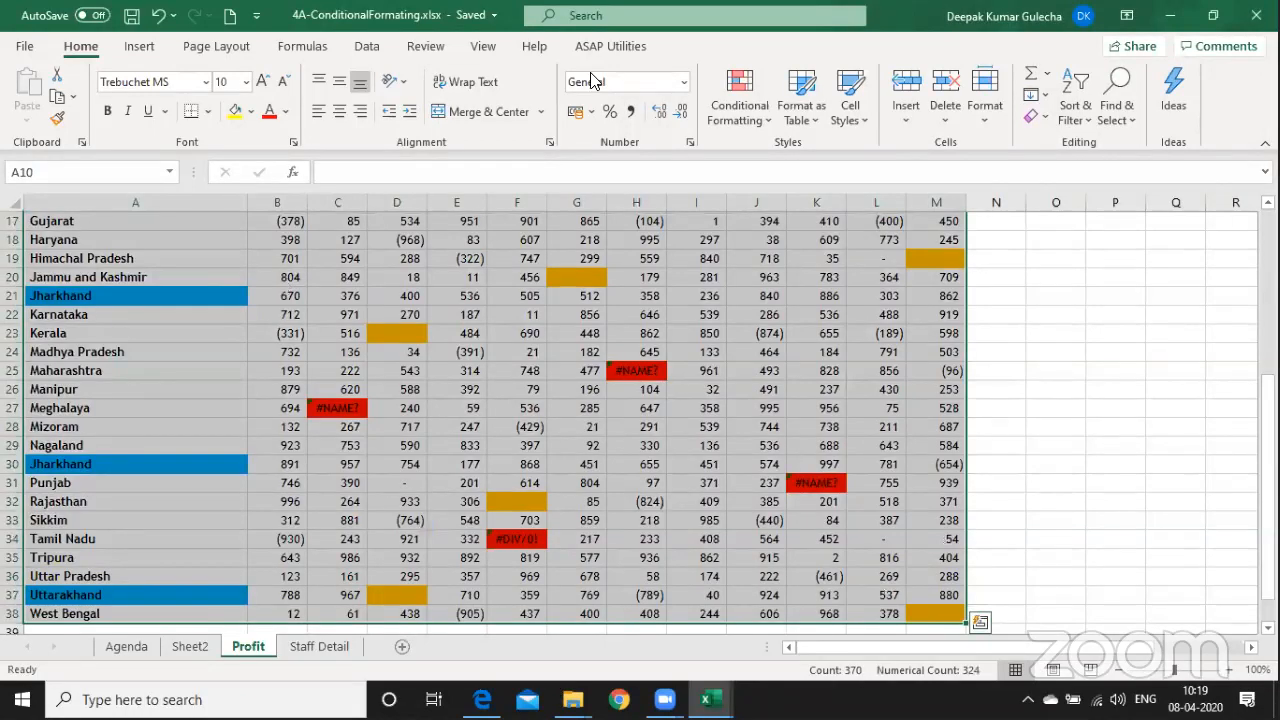
# Start a new formula-based conditional formatting rule with COUNTIFS over the state name range $A$10:$A$38.
pyautogui.click(740, 100)
pyautogui.click(772, 430)
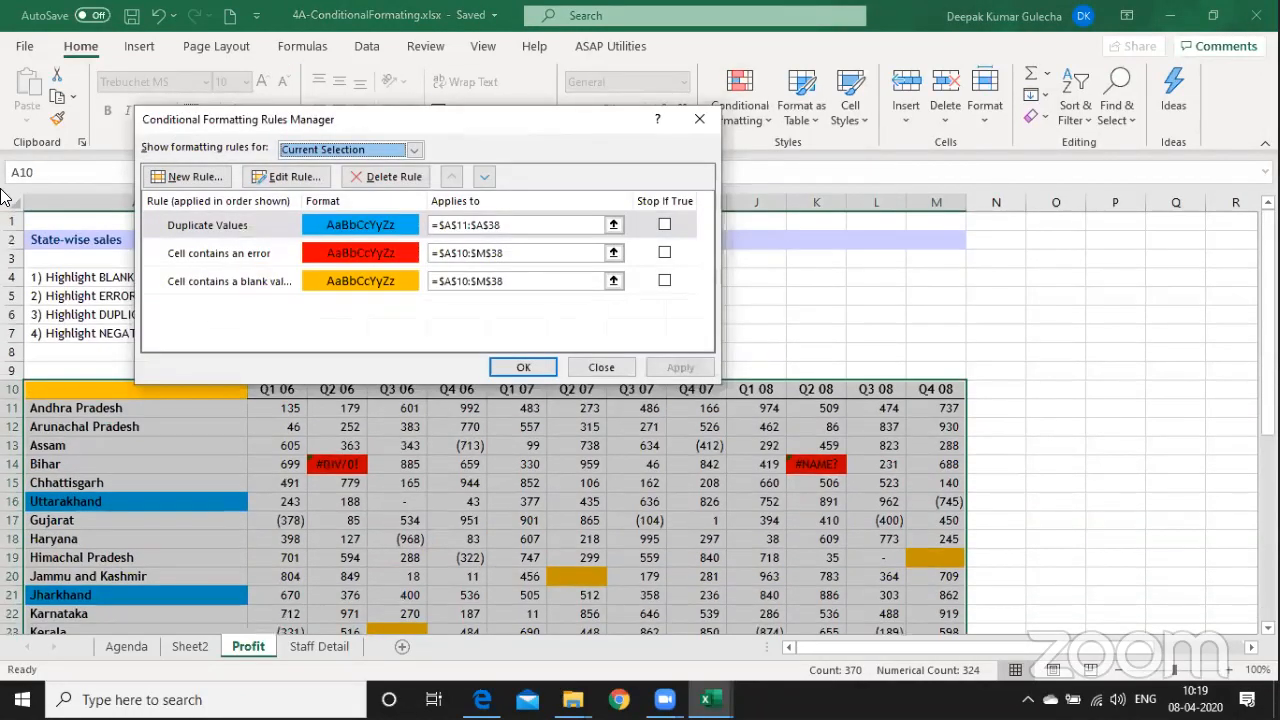
pyautogui.click(200, 180)
pyautogui.click(272, 202)
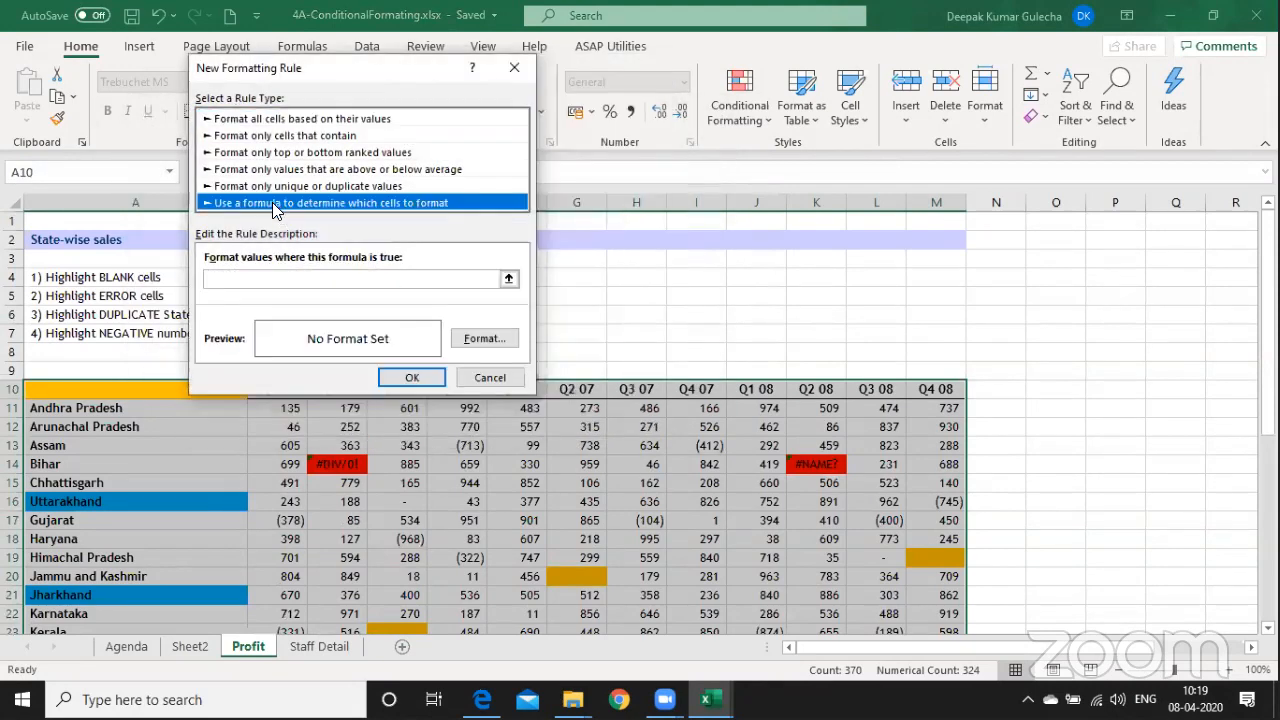
pyautogui.click(297, 278)
pyautogui.write('=')
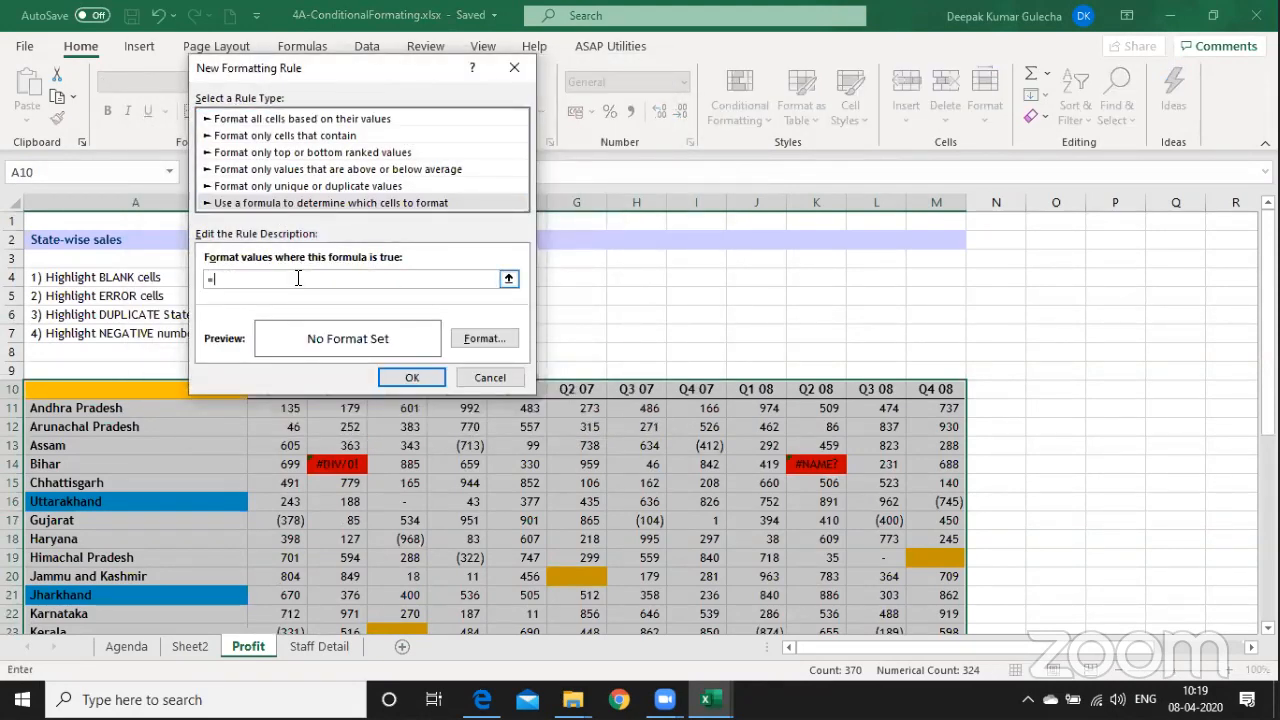
pyautogui.write('cou')
pyautogui.click(97, 389)
pyautogui.hotkey('ctrl', 'shift', 'Down')
pyautogui.hotkey('ctrl', 'shift', 'Down')
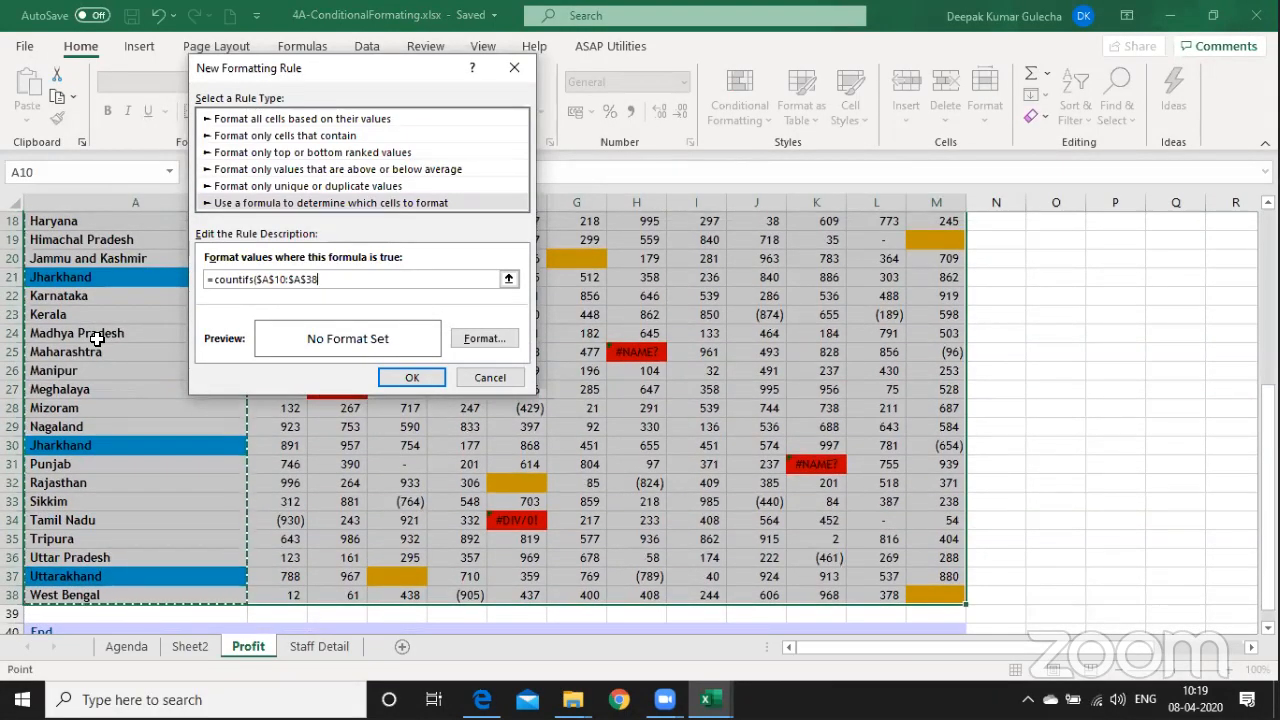
pyautogui.write(',')
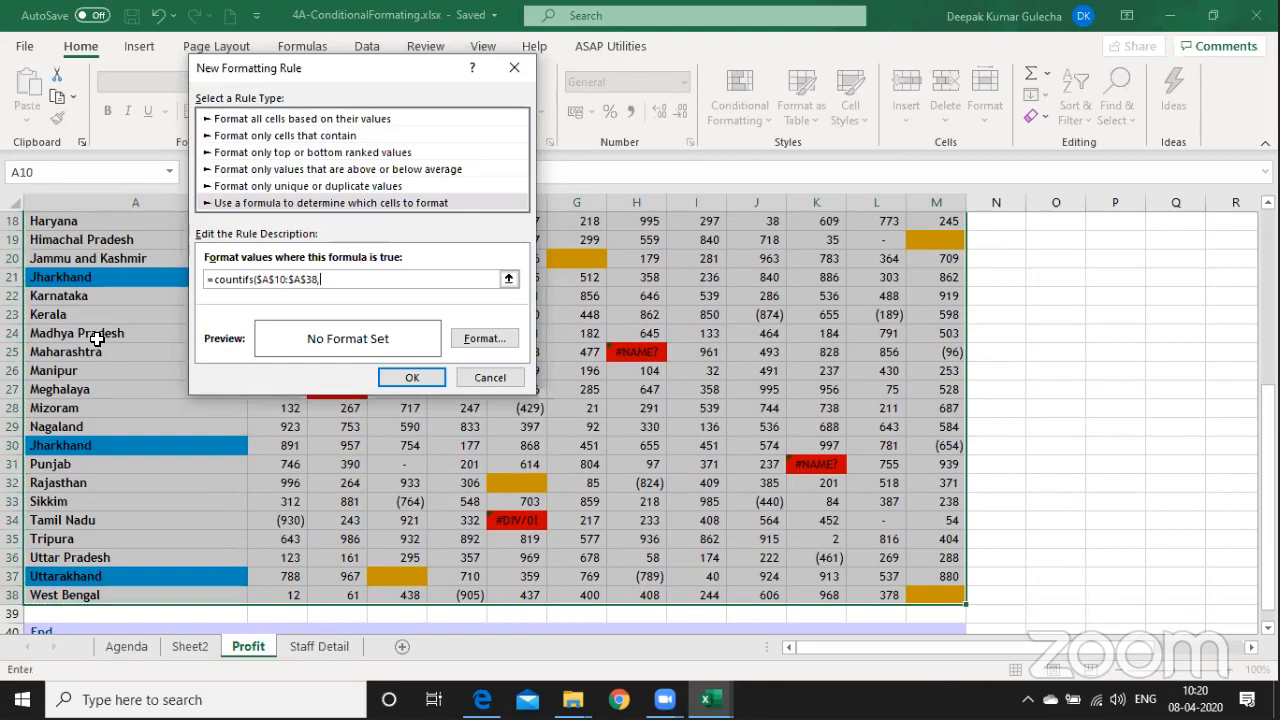
# Complete the rule formula as =countifs($A$10:$A$38,$A10)>1 and copy it.
pyautogui.write('">"')
pyautogui.press('BackSpace')
pyautogui.press('BackSpace')
pyautogui.press('BackSpace')
pyautogui.press('Down')
pyautogui.press('Up')
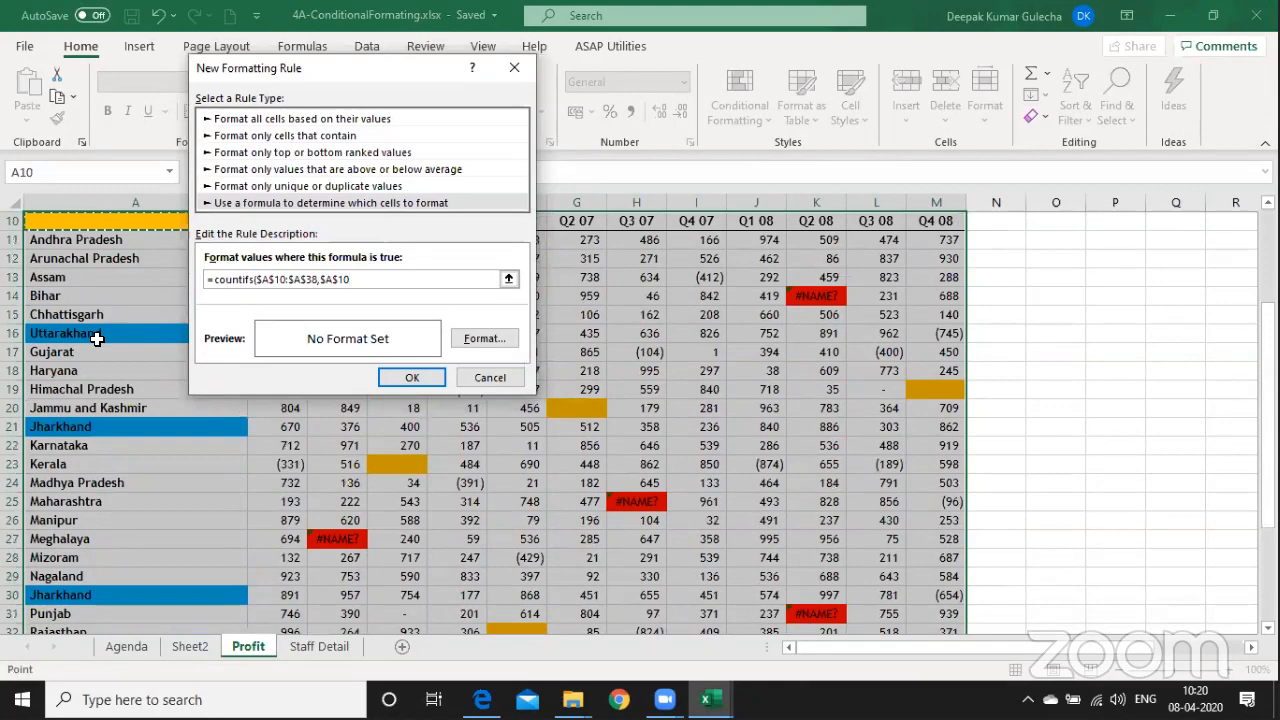
pyautogui.press('F4')
pyautogui.press('F4')
pyautogui.write(')')
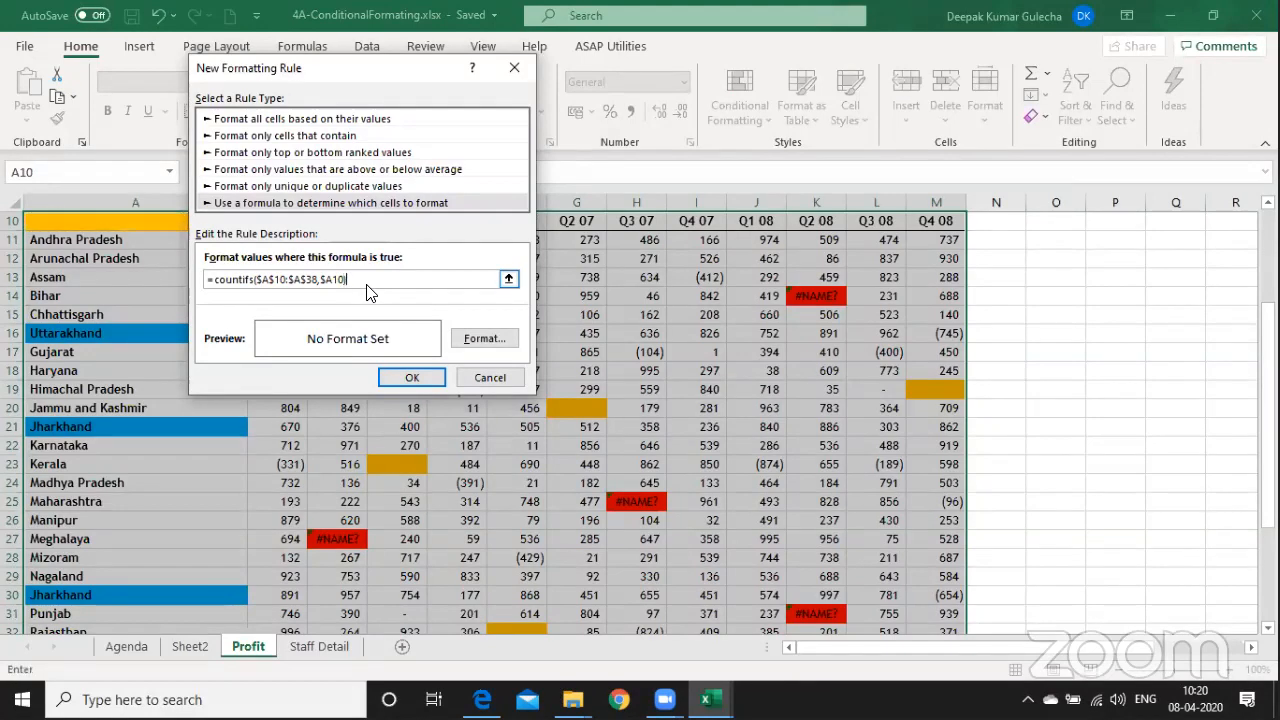
pyautogui.write('>1')
pyautogui.moveTo(380, 286); pyautogui.dragTo(171, 256)
pyautogui.hotkey('ctrl', 'c')
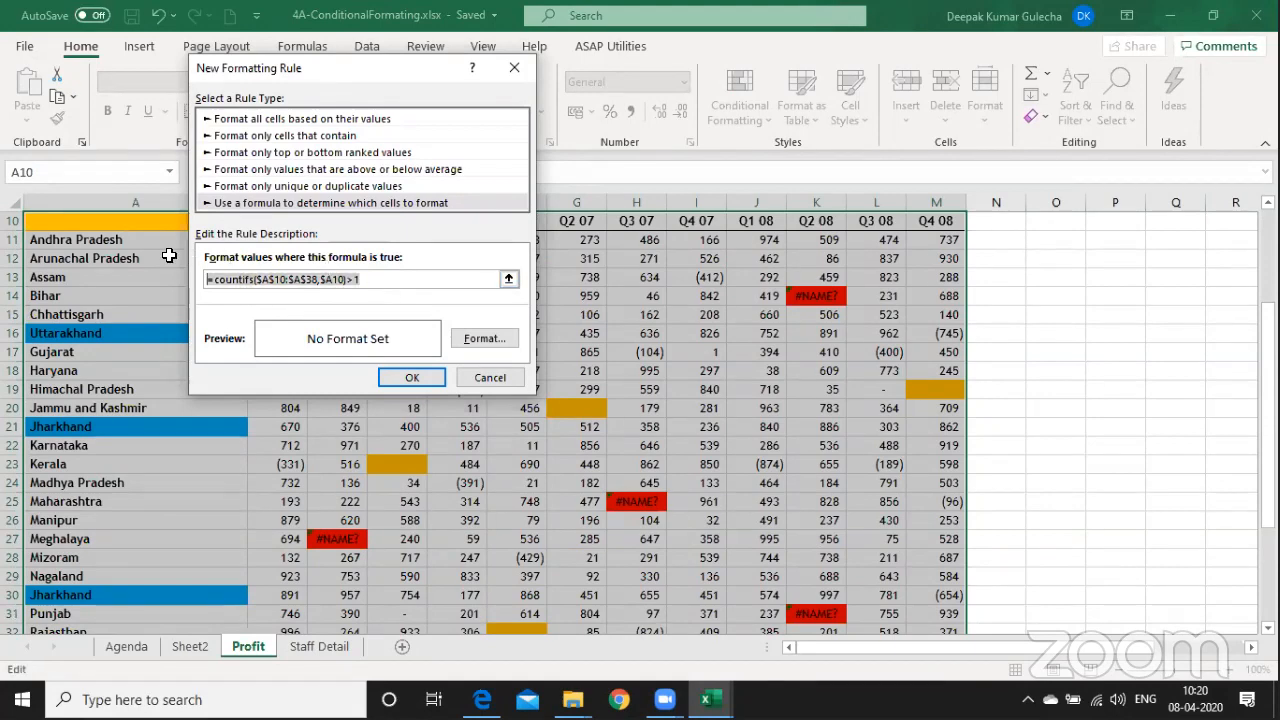
# Give the duplicate state rule the light blue fill and apply it to the whole table A10:M38.
pyautogui.click(472, 342)
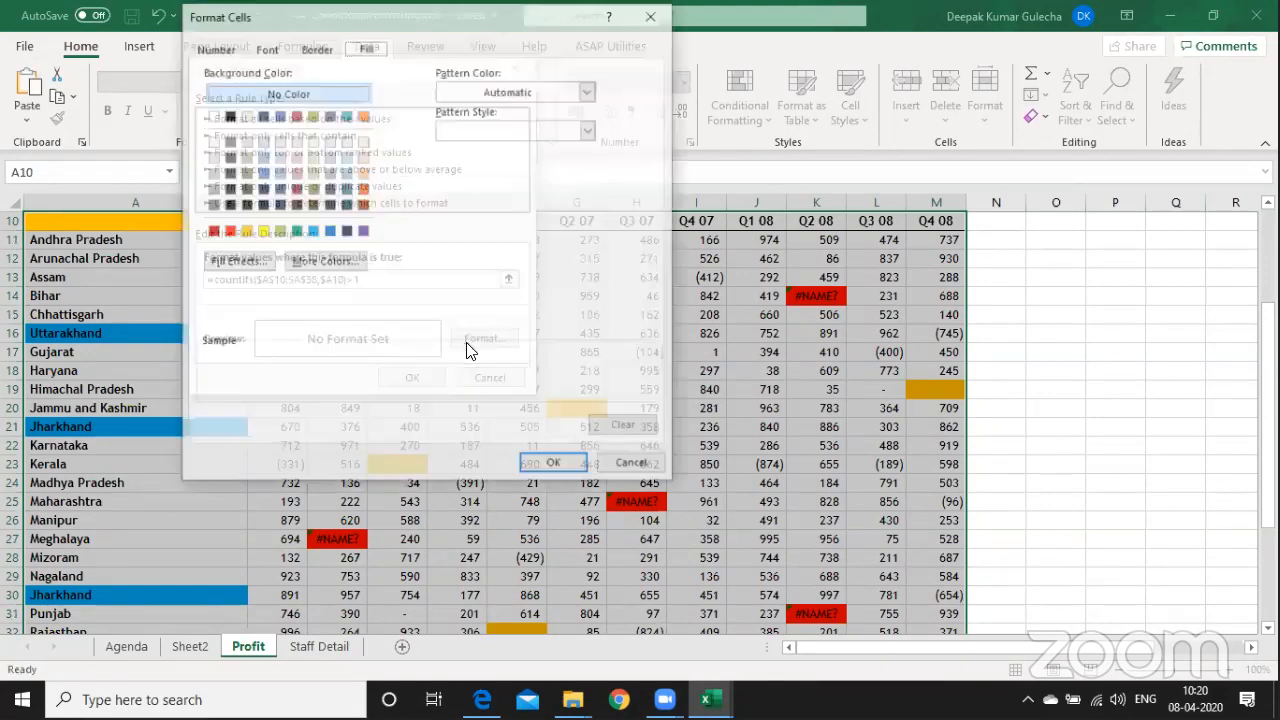
pyautogui.click(312, 231)
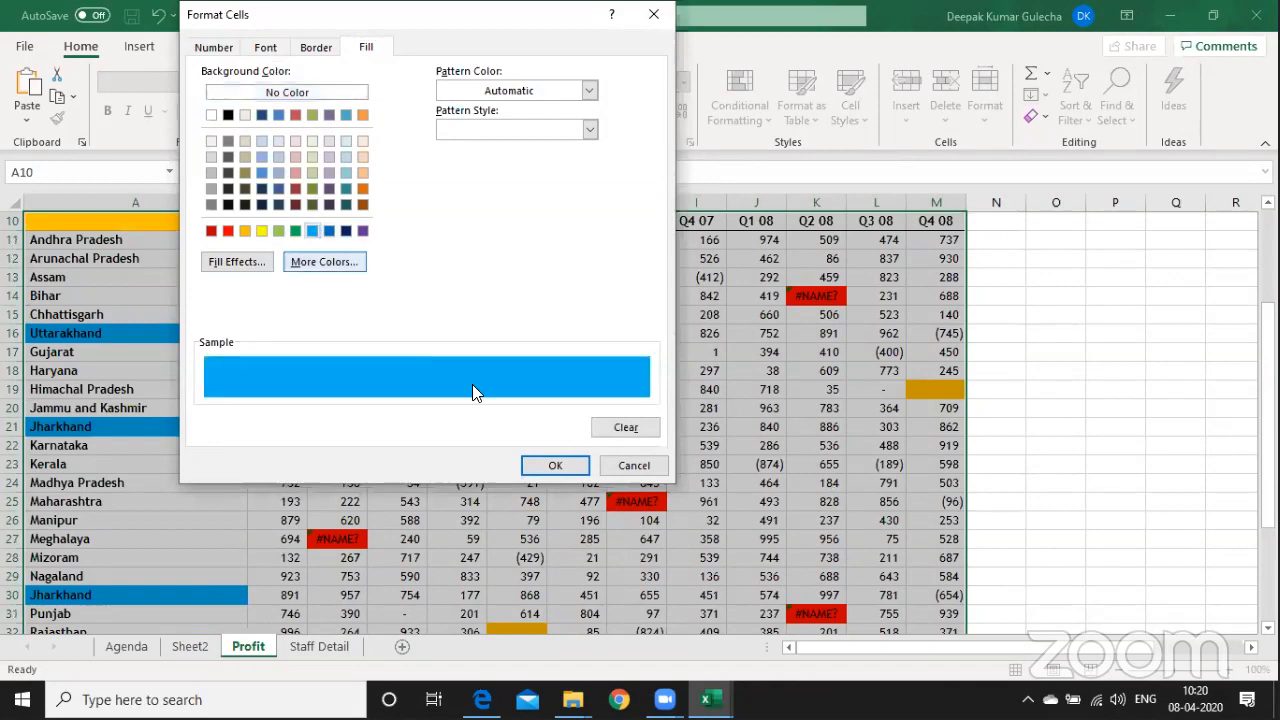
pyautogui.click(555, 466)
pyautogui.click(420, 377)
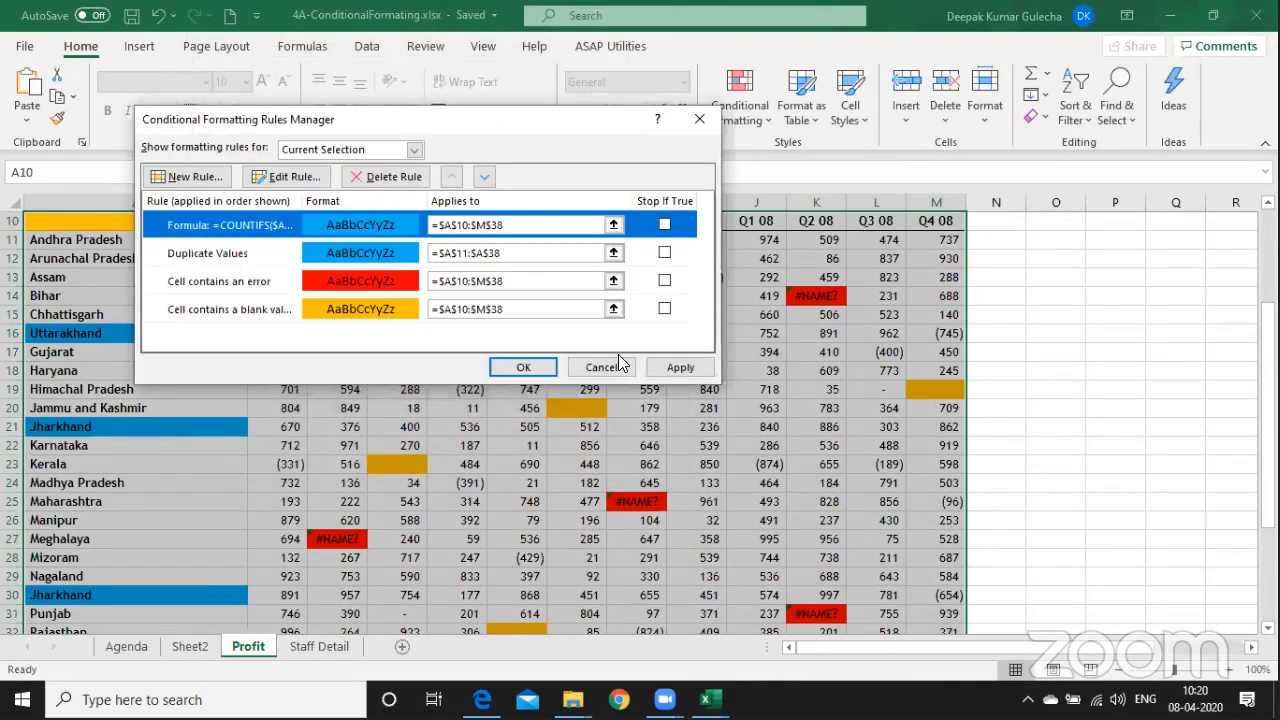
pyautogui.click(680, 367)
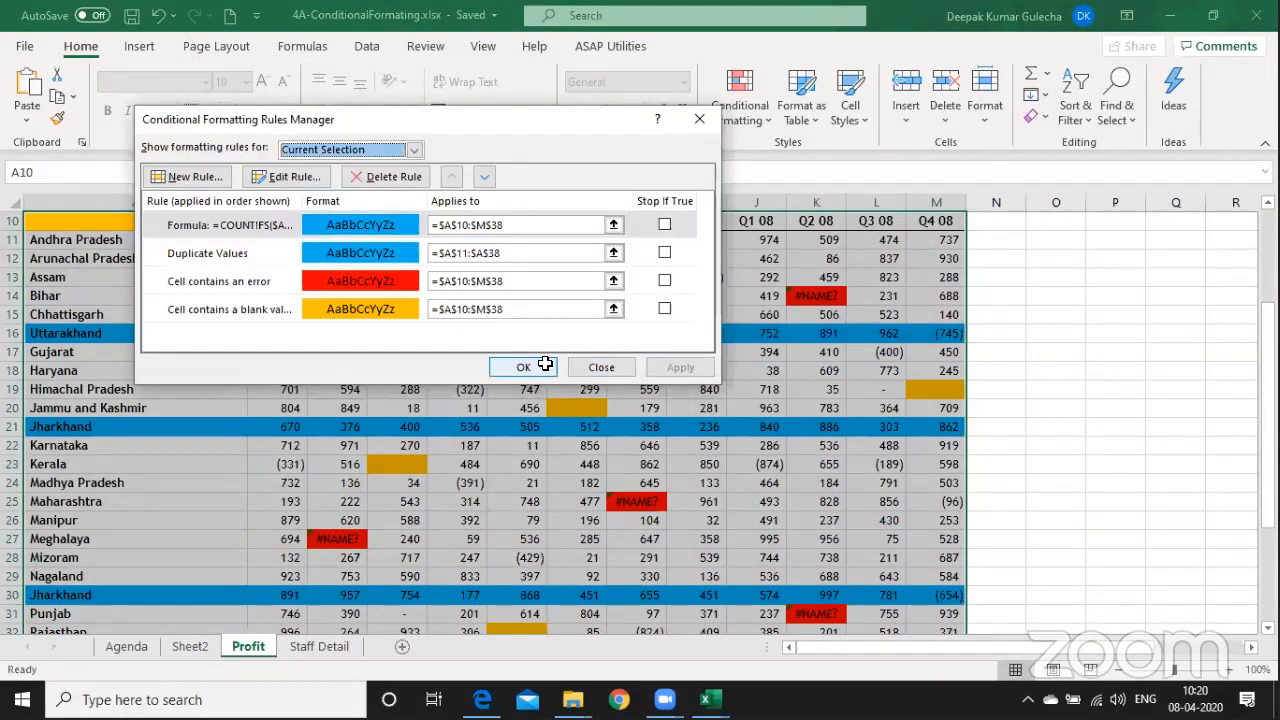
pyautogui.click(545, 365)
# Paste the copied formula =countifs($A$10:$A$38,$A10)>1 into O10 beside the table's header row.
pyautogui.click(661, 346)
pyautogui.press('Up')
pyautogui.press('Up')
pyautogui.press('Up')
pyautogui.press('Up')
pyautogui.press('Up')
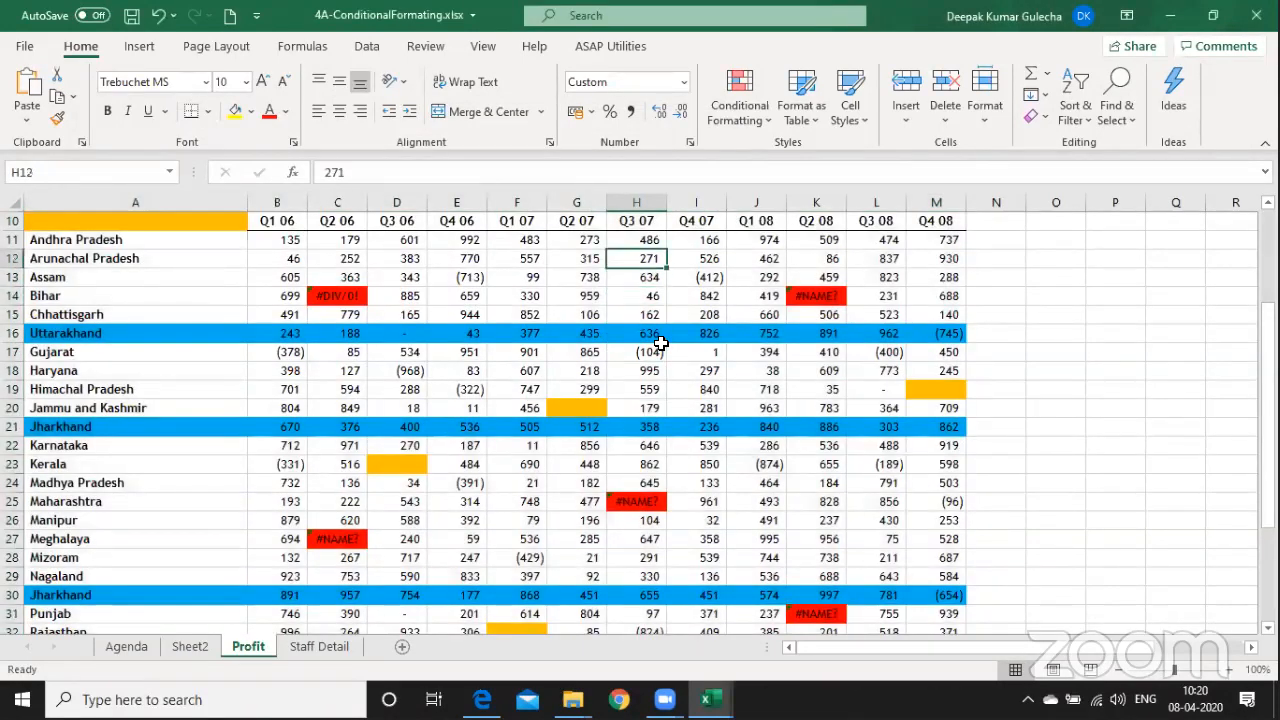
pyautogui.press('Up')
pyautogui.press('Up')
pyautogui.press('Left')
pyautogui.press('Left')
pyautogui.press('Left')
pyautogui.press('Left')
pyautogui.press('Left')
pyautogui.press('Left')
pyautogui.press('Left')
pyautogui.press('Right')
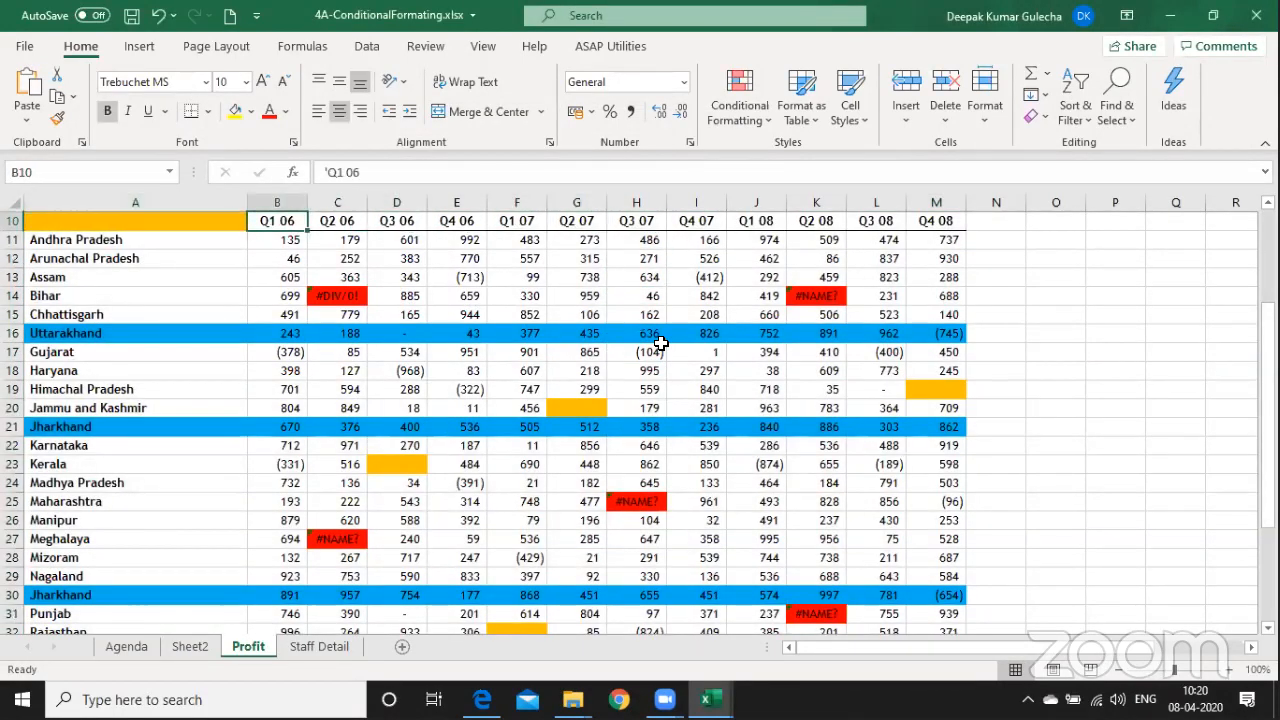
pyautogui.press('Right')
pyautogui.press('Right')
pyautogui.press('Right')
pyautogui.press('Right')
pyautogui.press('Right')
pyautogui.press('Right')
pyautogui.press('Right')
pyautogui.press('Right')
pyautogui.press('Right')
pyautogui.press('Right')
pyautogui.press('Right')
pyautogui.press('Right')
pyautogui.press('Right')
pyautogui.press('Right')
pyautogui.press('Right')
pyautogui.press('Right')
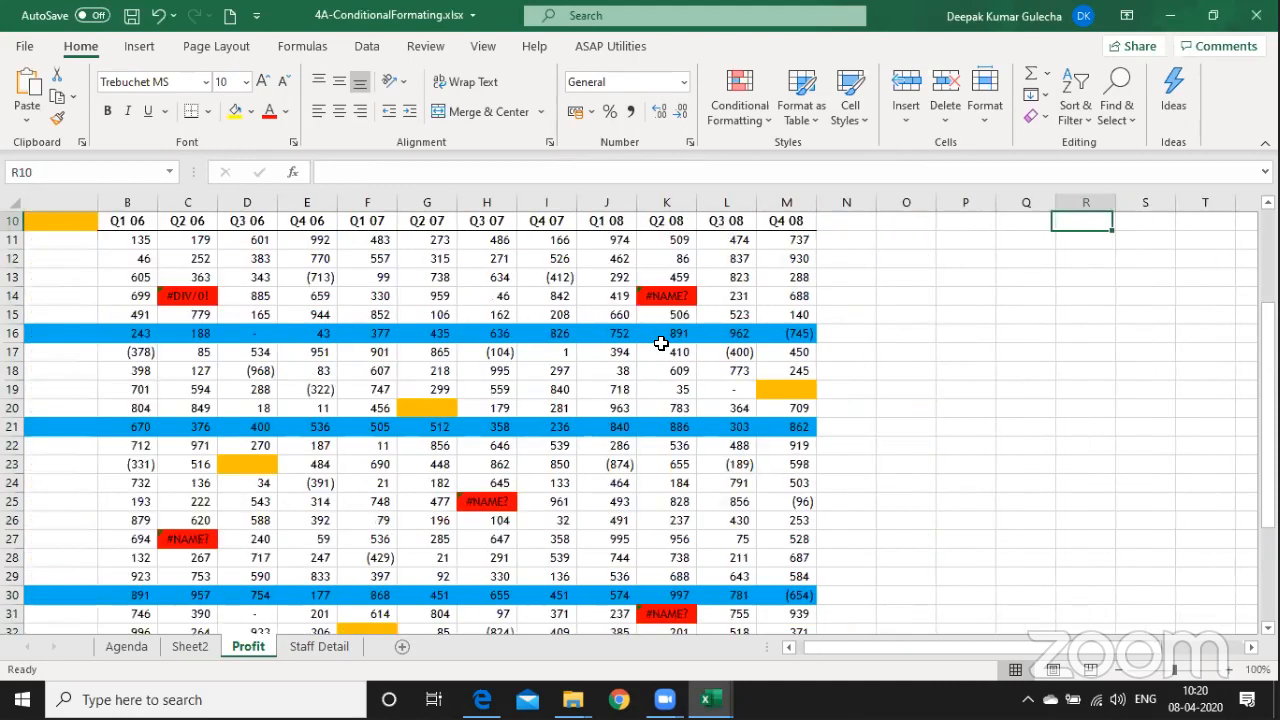
pyautogui.press('Left')
pyautogui.press('Left')
pyautogui.press('Left')
pyautogui.press('Left')
pyautogui.press('Right')
pyautogui.press('F2')
pyautogui.hotkey('ctrl', 'v')
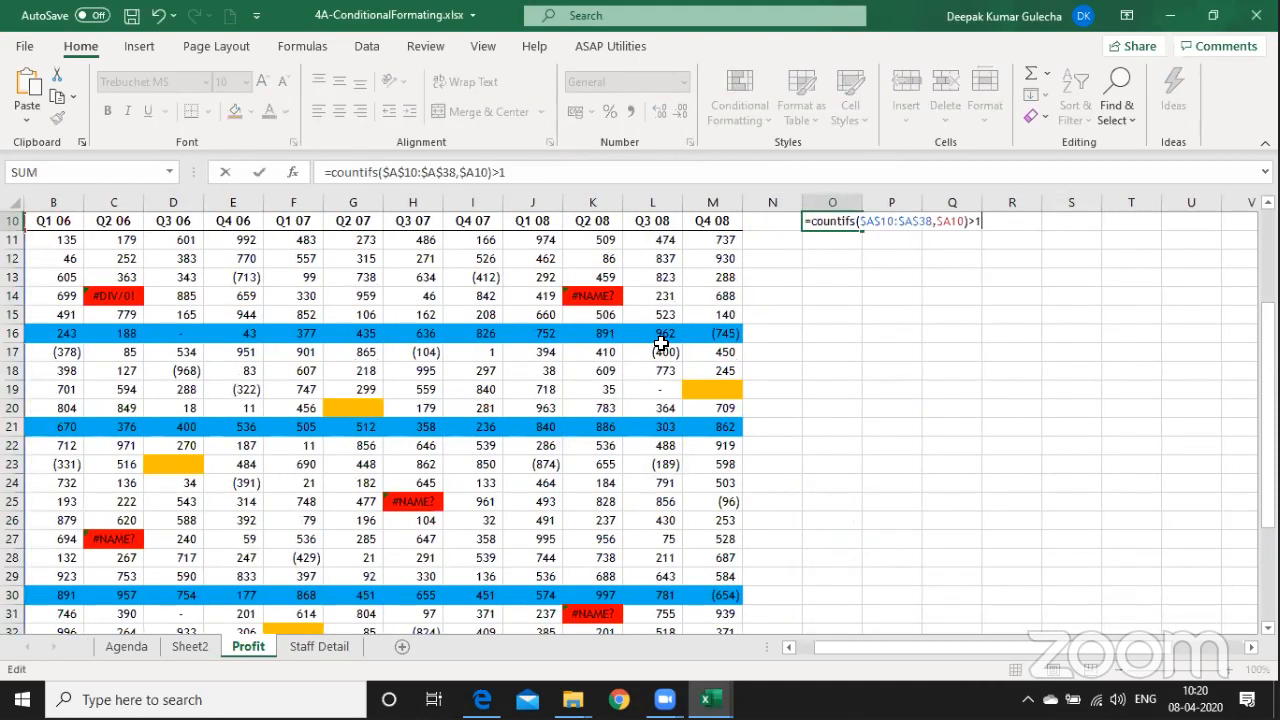
pyautogui.press('Return')
# Turn the COUNTIFS formula in O10 into plain text by adding a leading apostrophe.
pyautogui.press('Up')
pyautogui.press('F2')
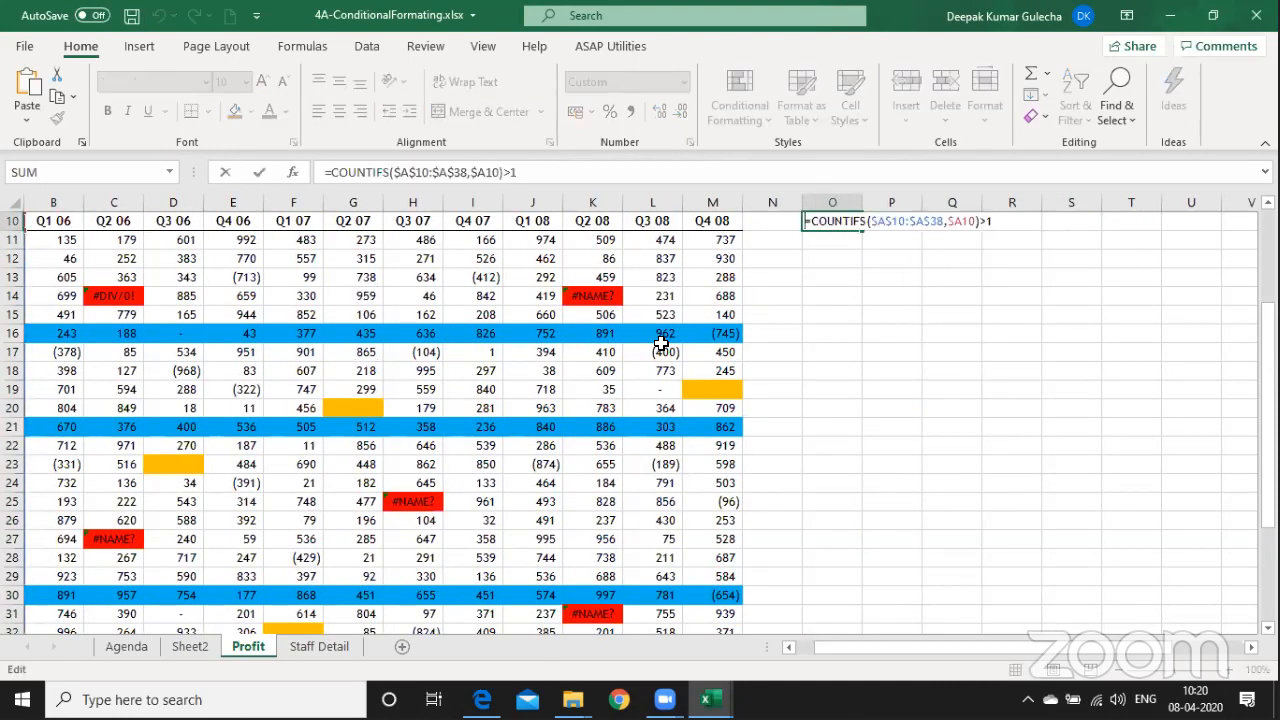
pyautogui.press('Home')
pyautogui.write("'")
pyautogui.press('Return')
pyautogui.press('Up')
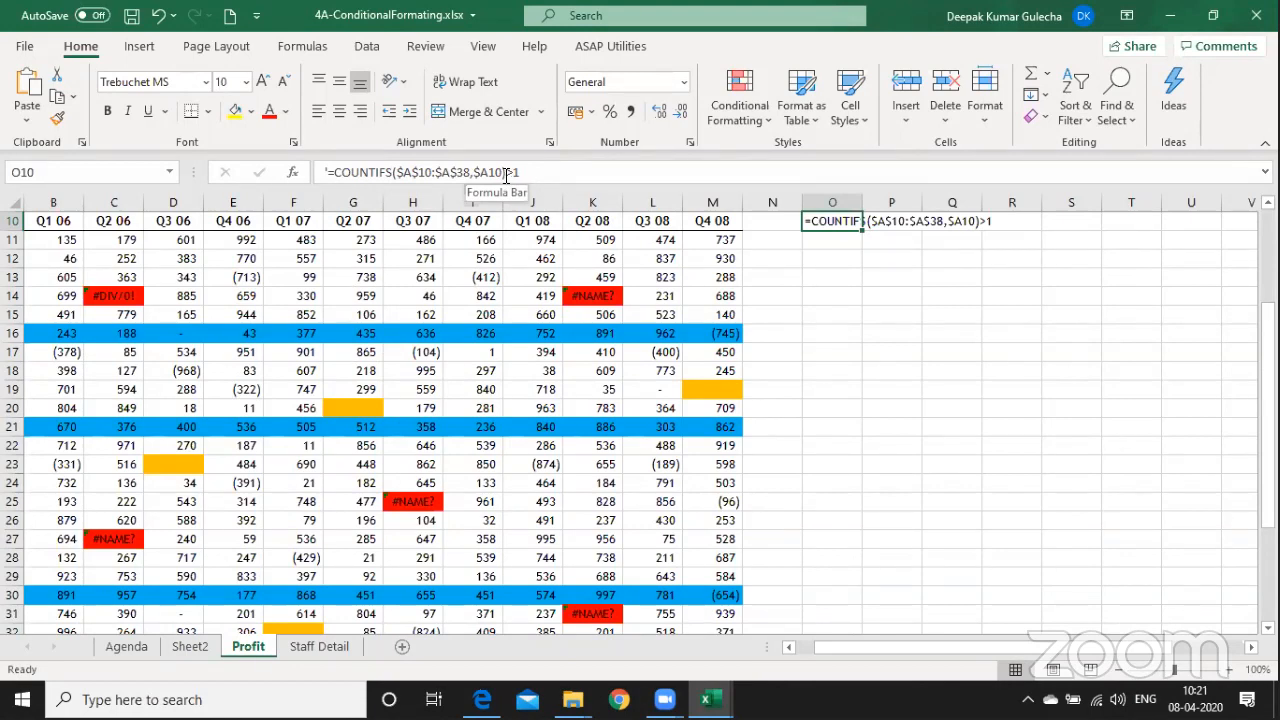
# Reselect the sales table A10:M38 and open its COUNTIFS conditional formatting rule for editing to review the formula.
pyautogui.press('Left')
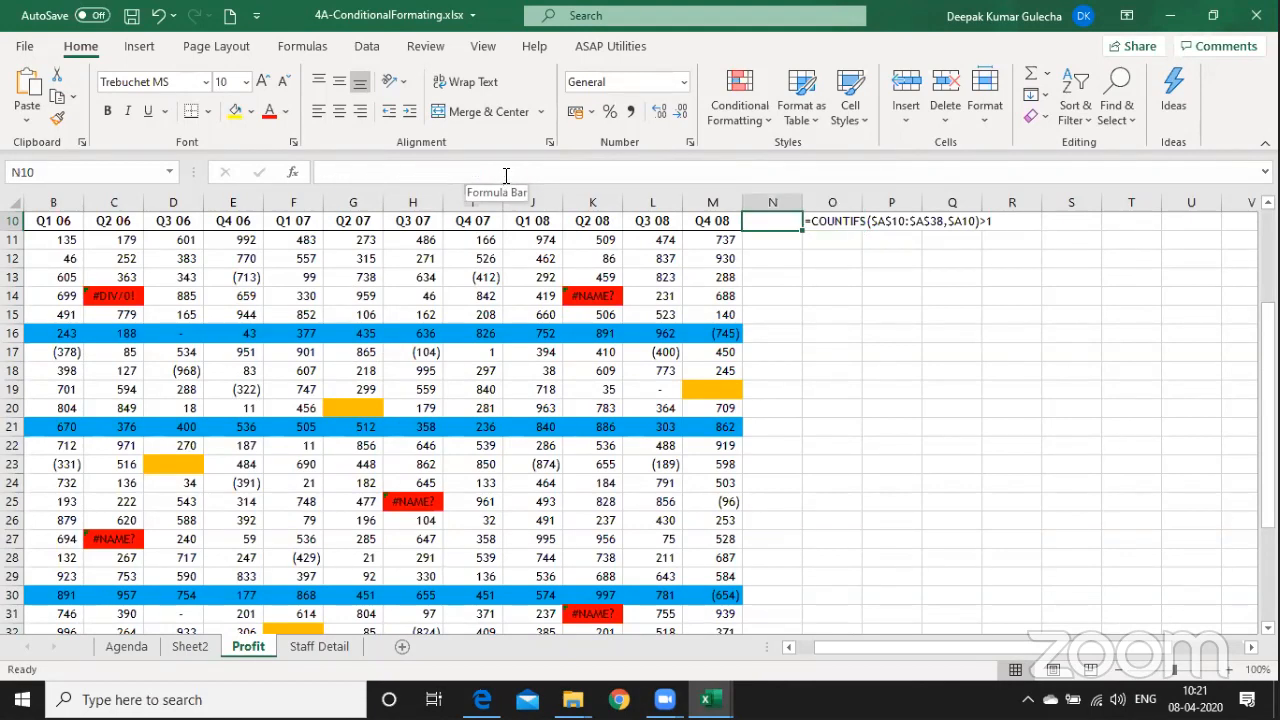
pyautogui.press('Left')
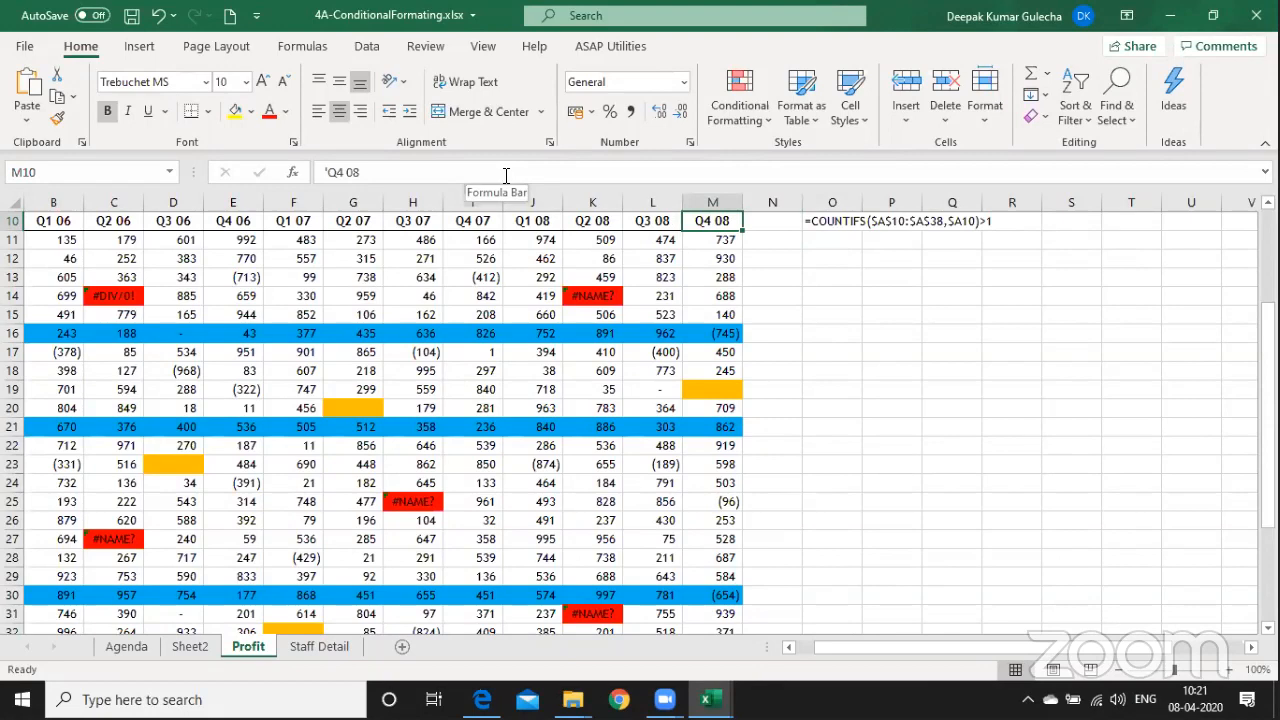
pyautogui.press('Home')
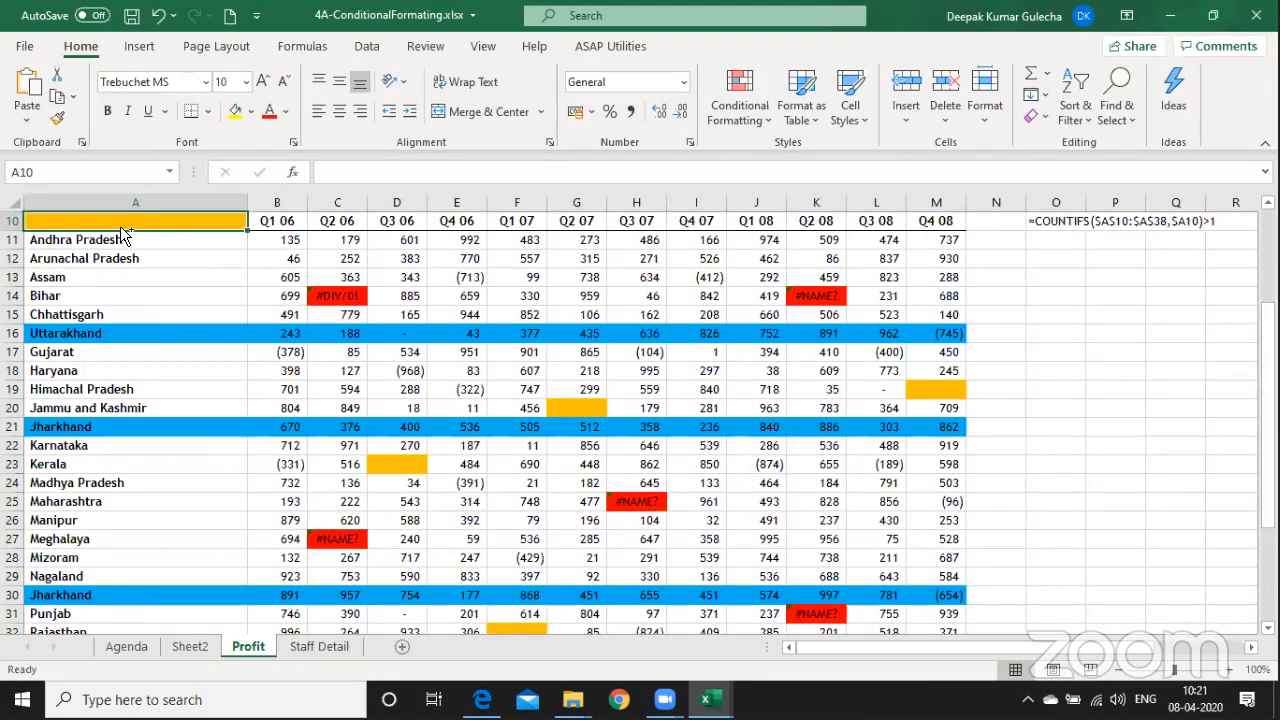
pyautogui.hotkey('ctrl', 'shift', 'End')
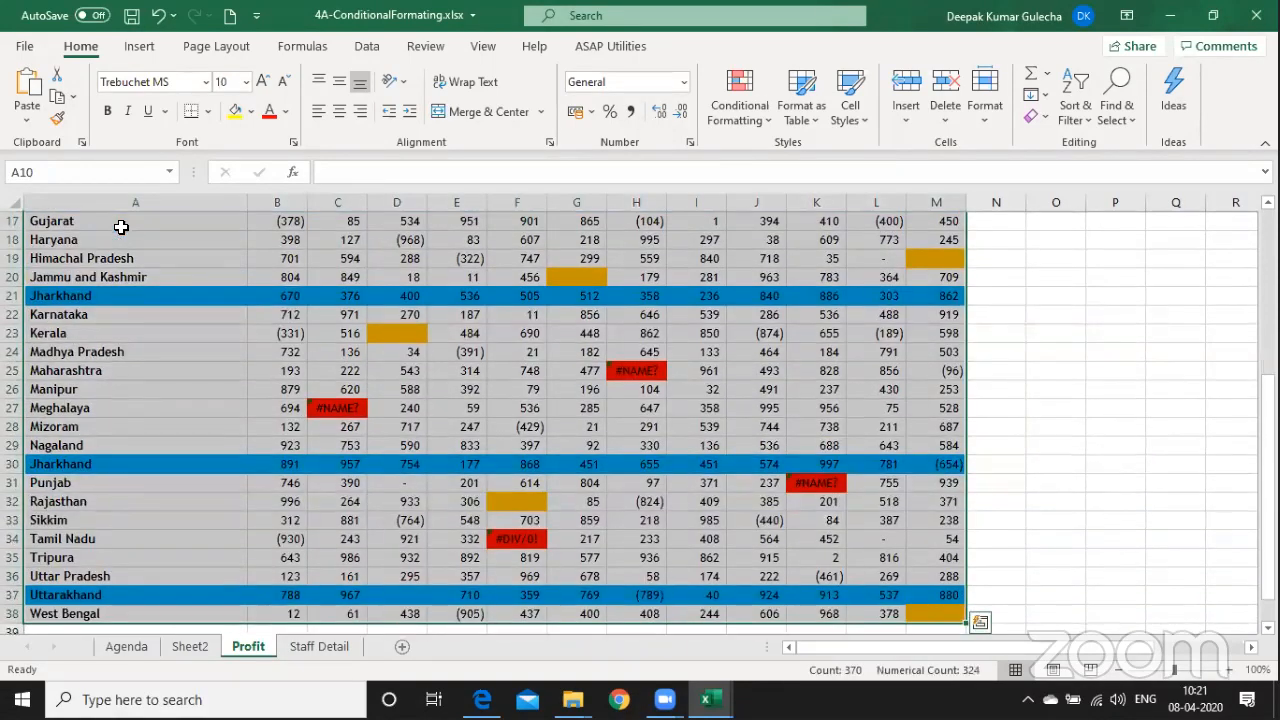
pyautogui.click(735, 105)
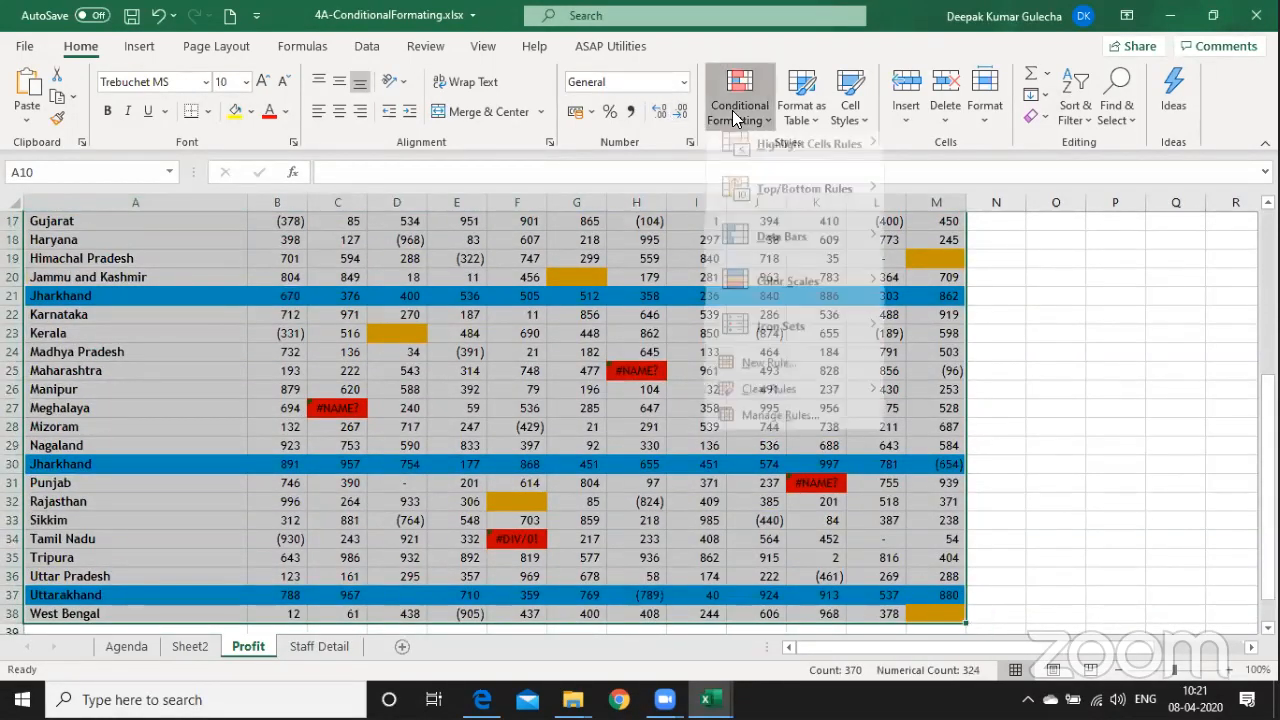
pyautogui.click(765, 429)
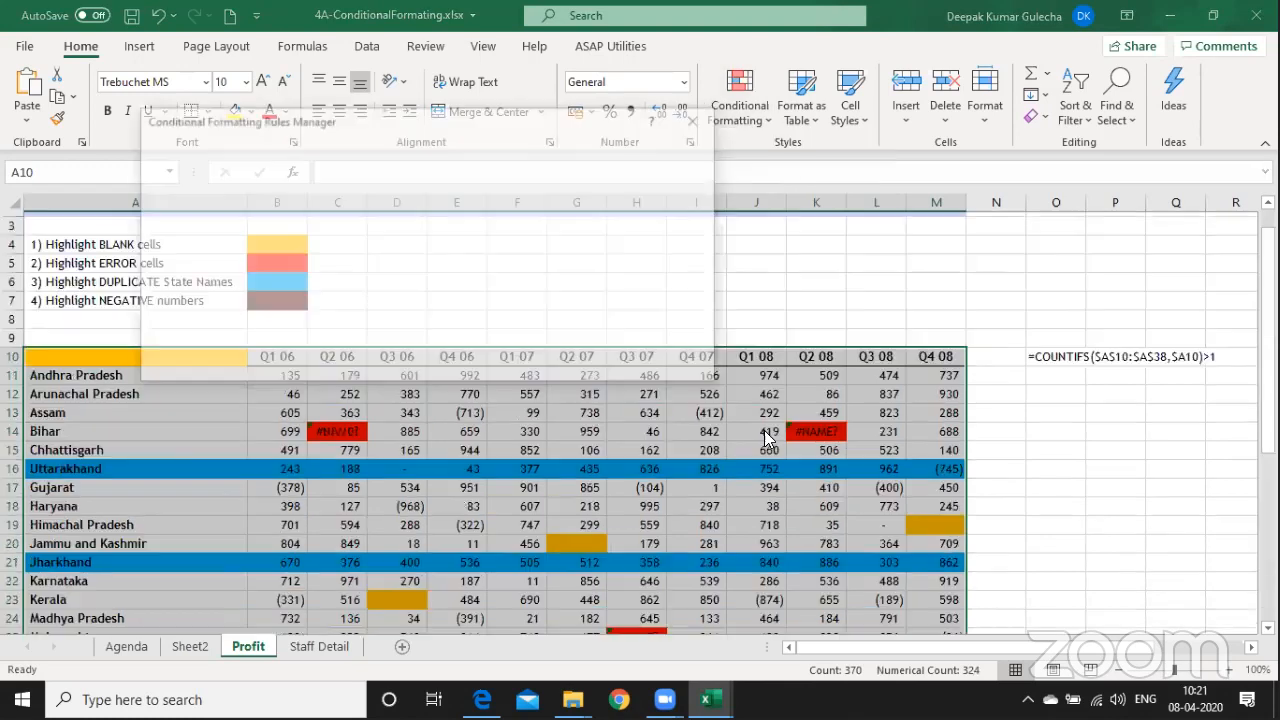
pyautogui.click(320, 226)
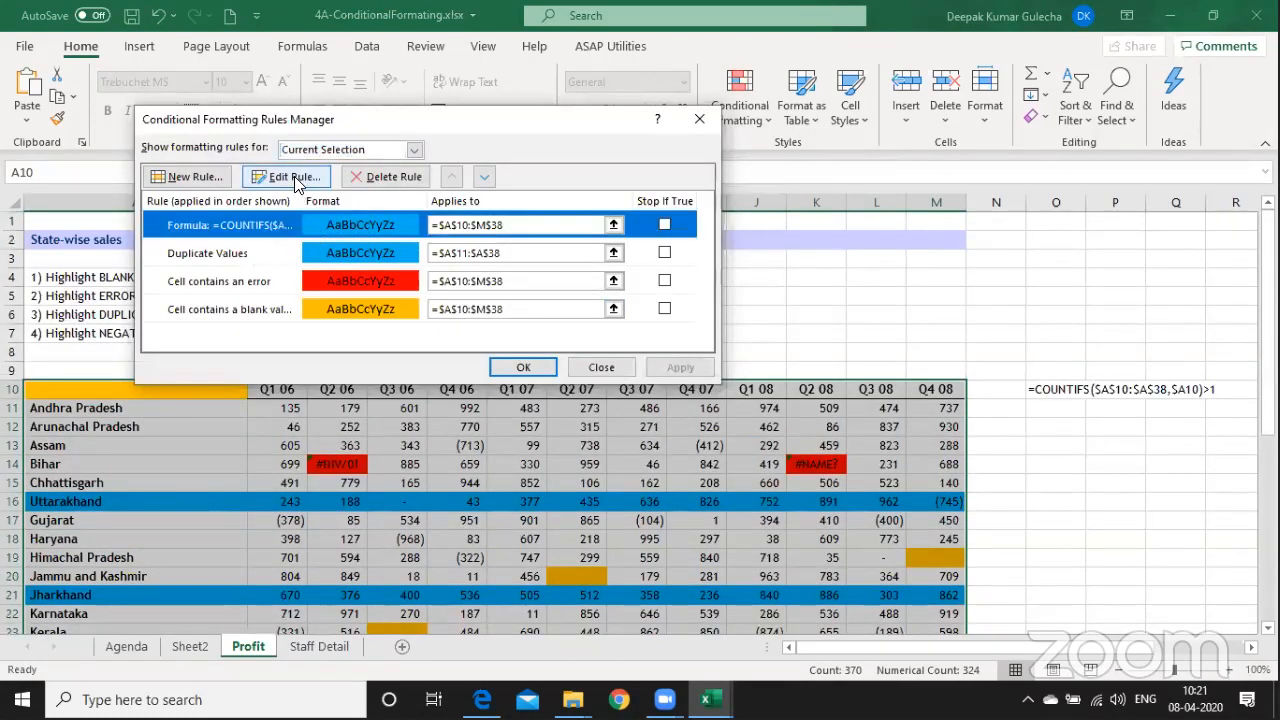
pyautogui.click(295, 182)
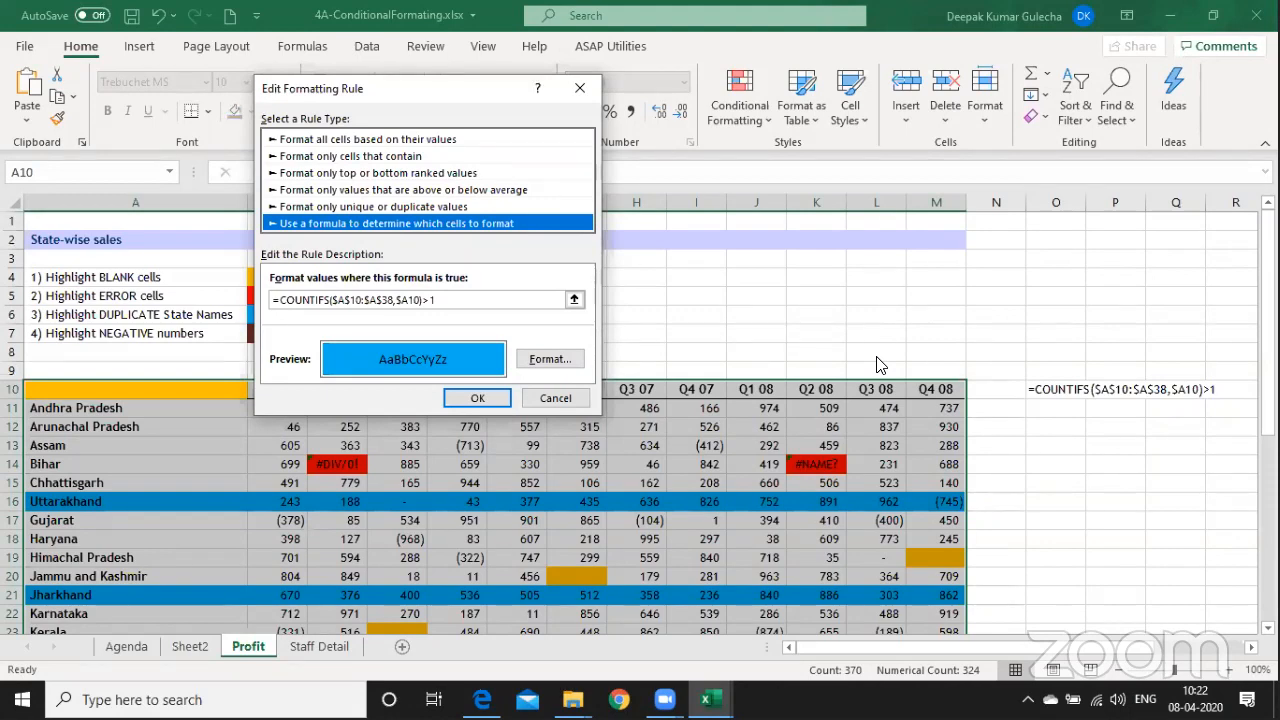
pyautogui.click(880, 365)
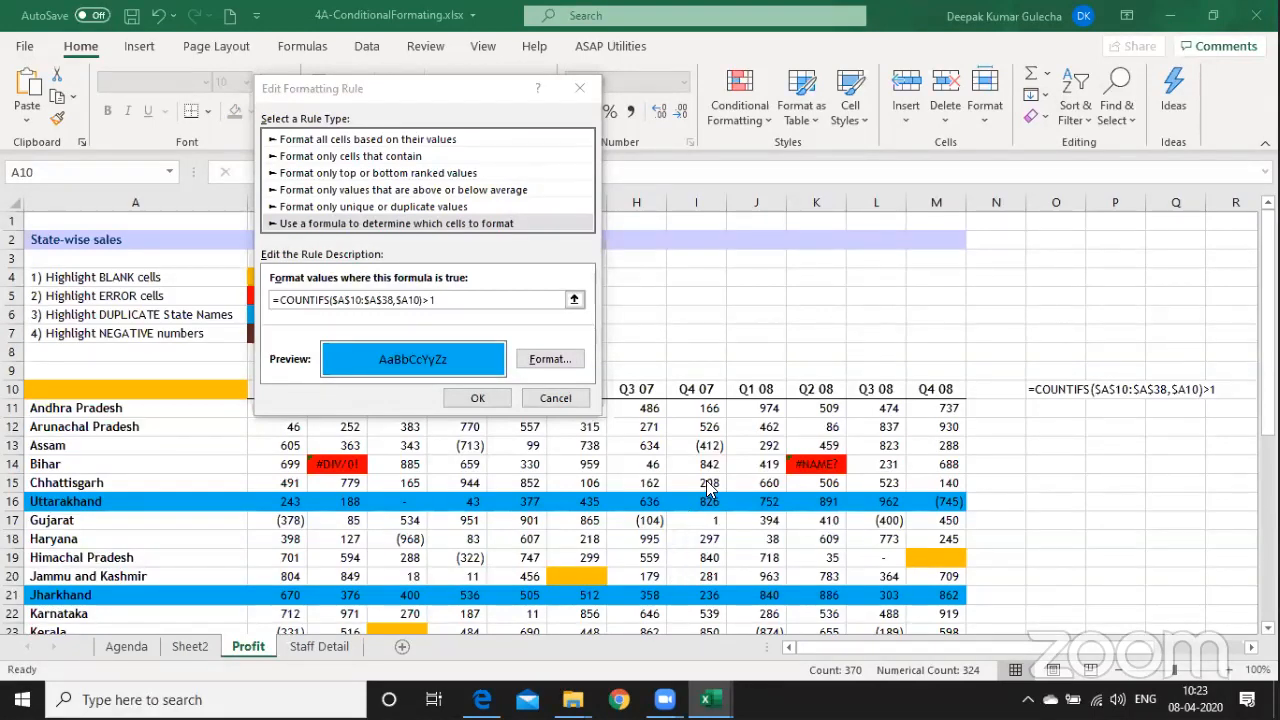
# Leave the COUNTIFS rule editor and check which conditional formatting rules apply to cell H13 inside the table.
pyautogui.click(553, 400)
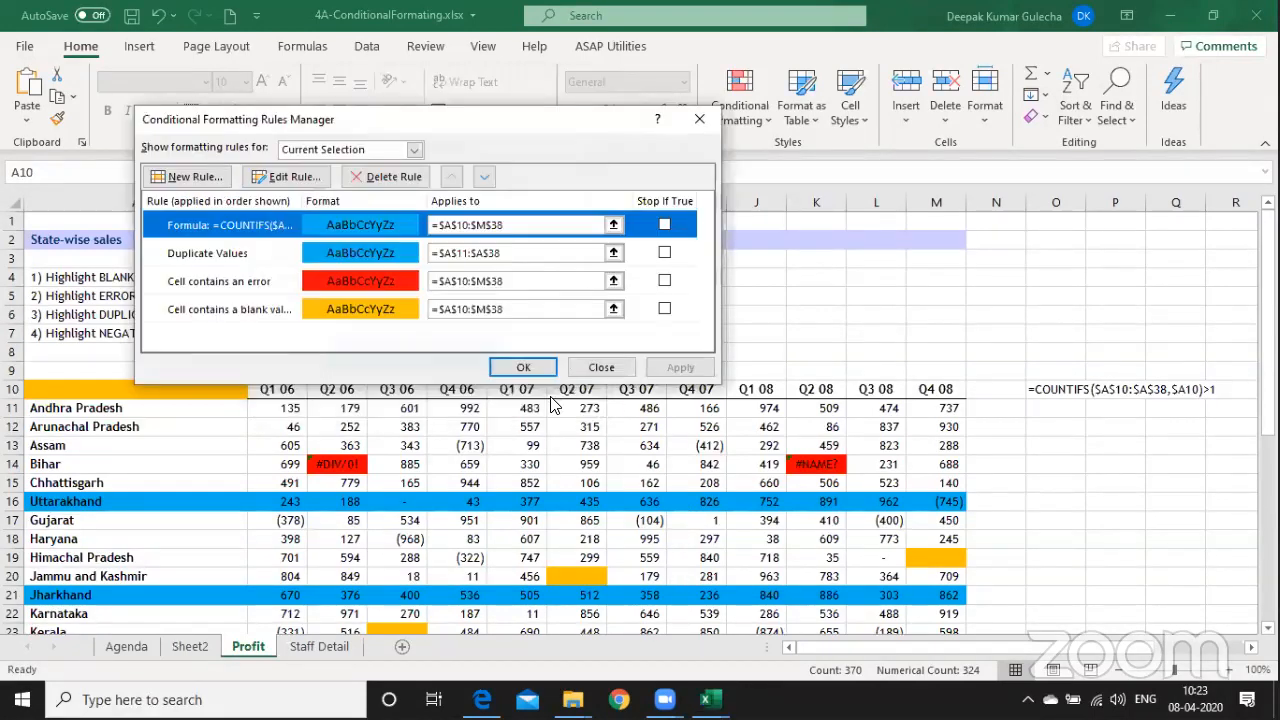
pyautogui.click(532, 367)
pyautogui.click(617, 448)
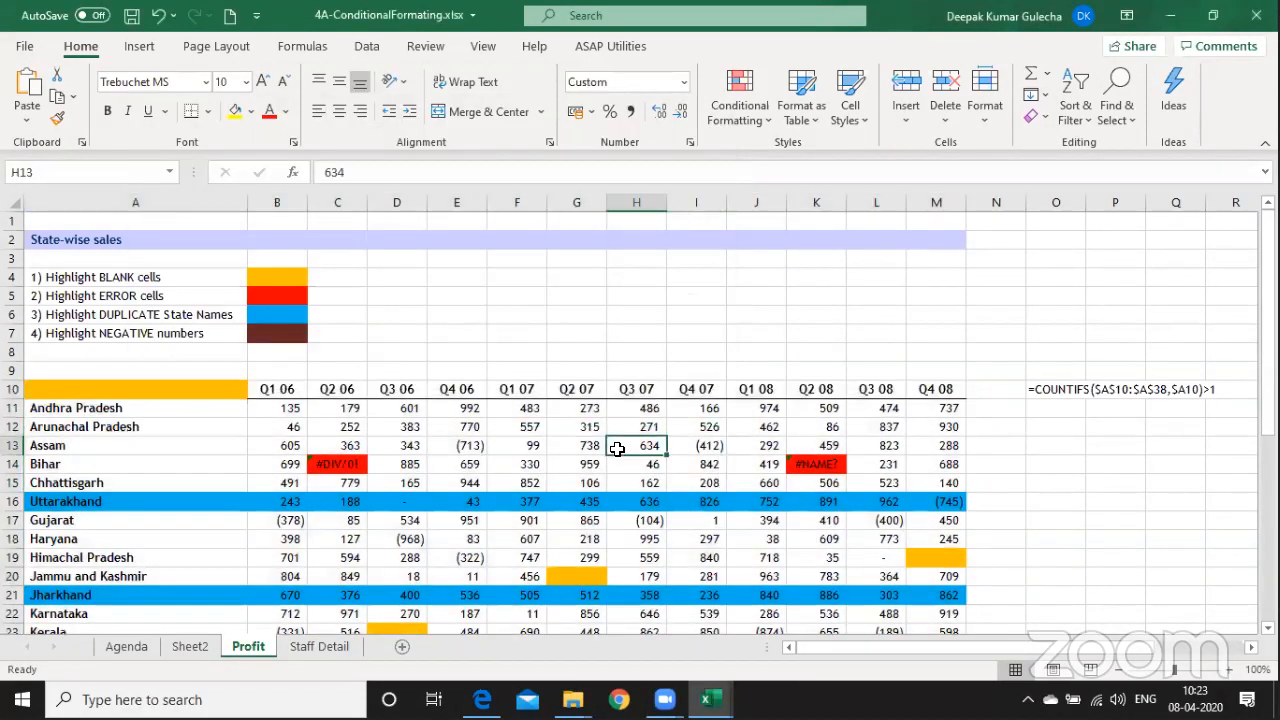
pyautogui.click(740, 100)
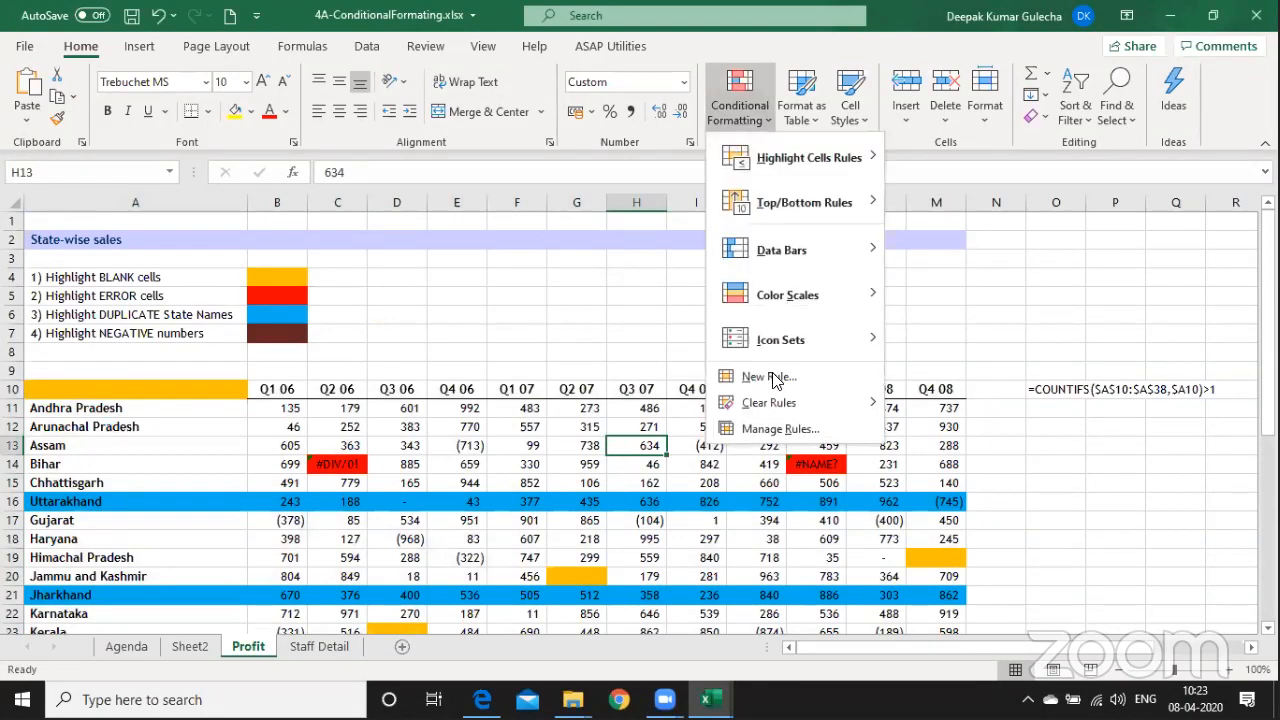
pyautogui.click(780, 429)
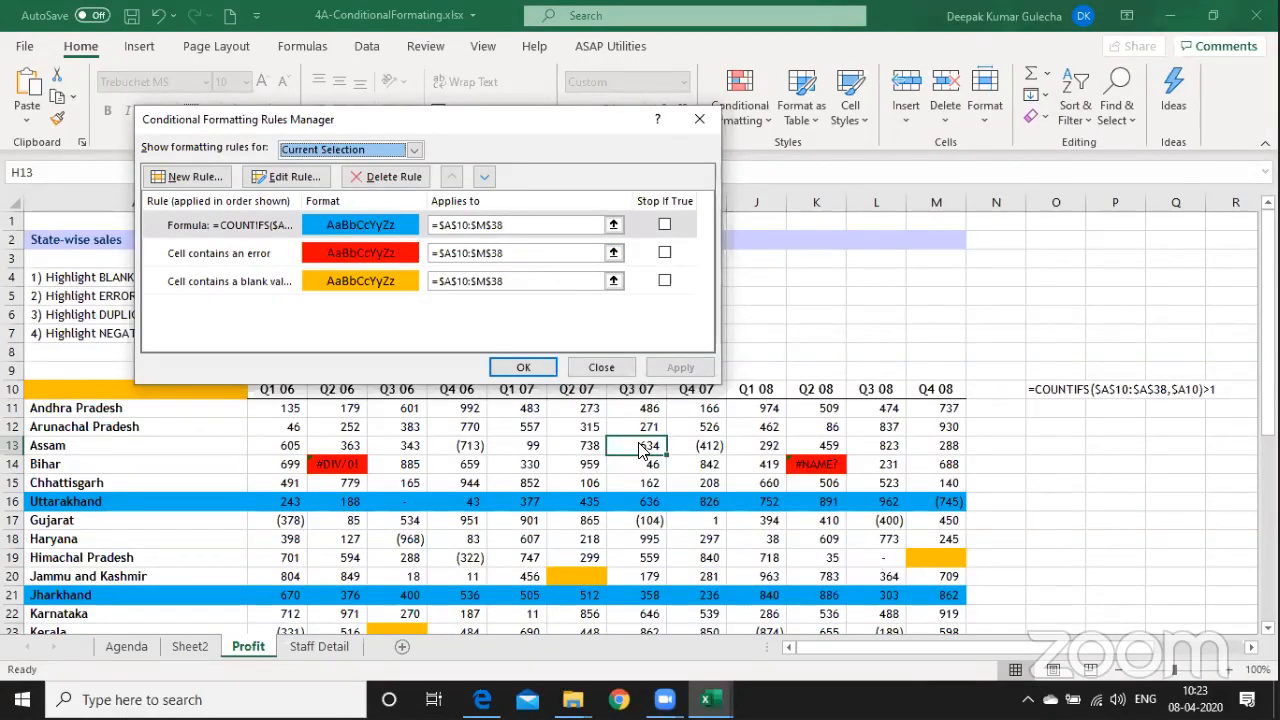
pyautogui.click(620, 372)
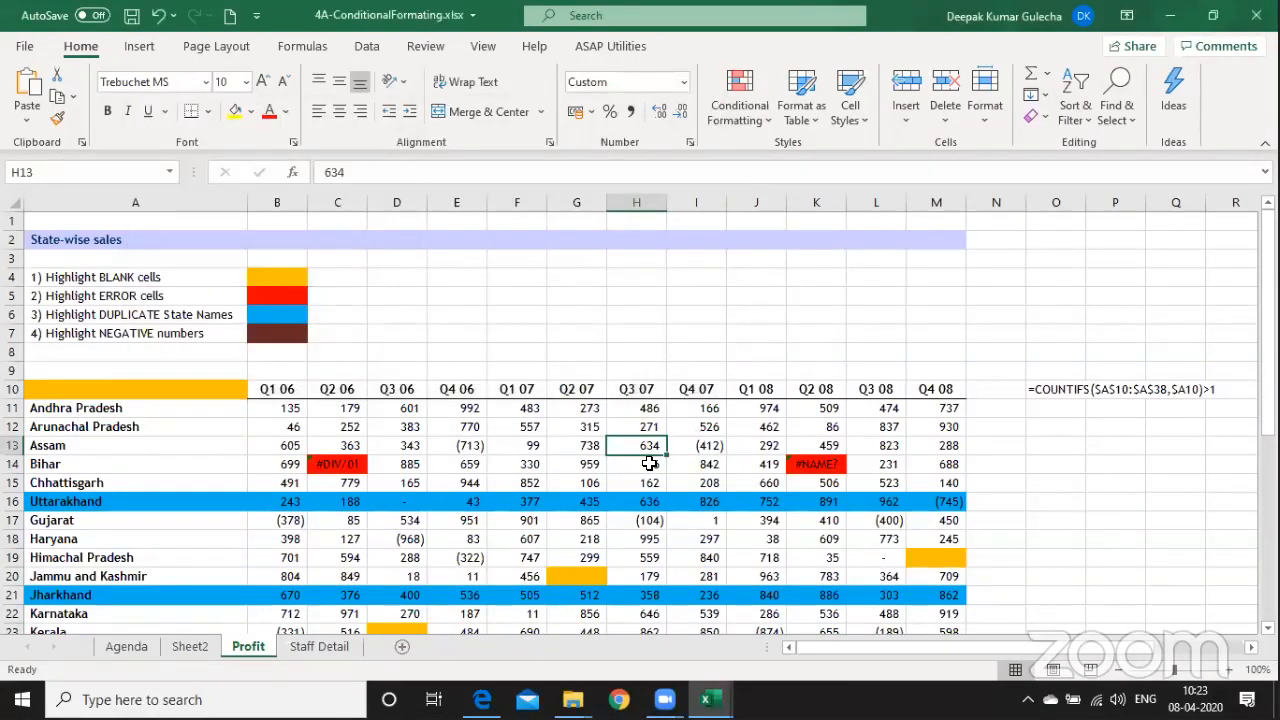
# Check which conditional formatting rules apply to the empty range F5:I8 above the table.
pyautogui.moveTo(537, 288); pyautogui.dragTo(679, 355)
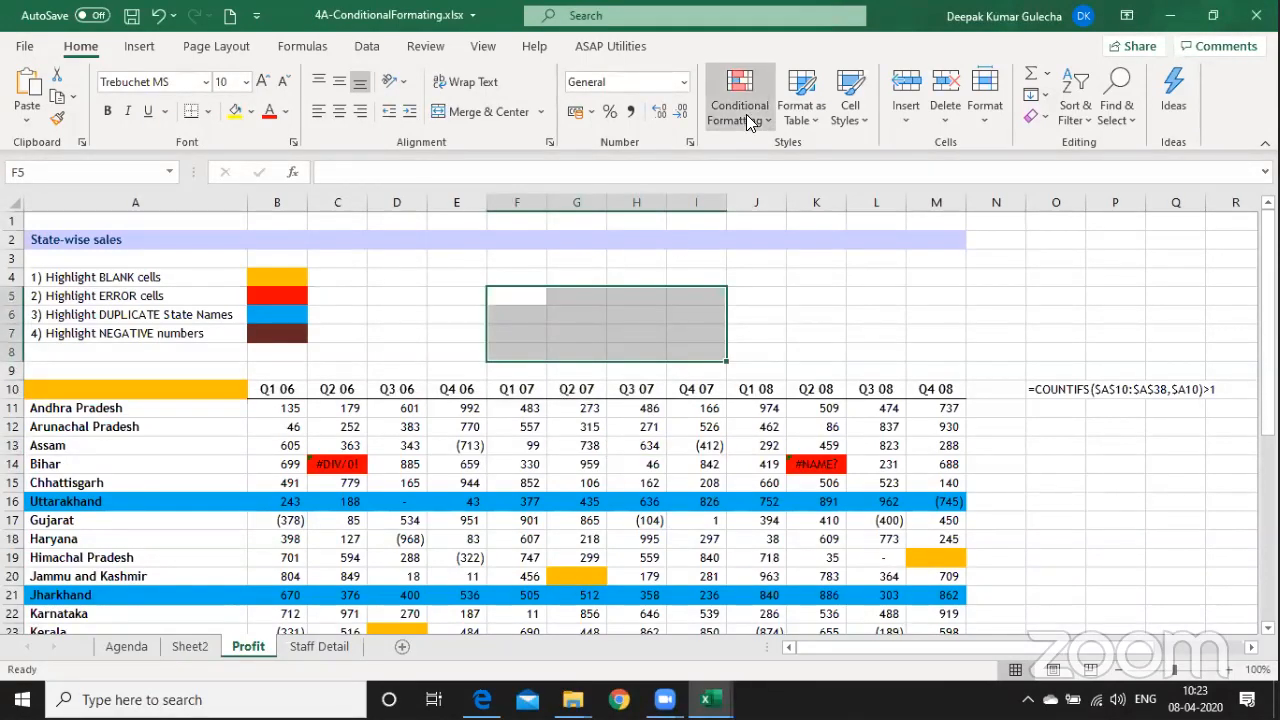
pyautogui.click(746, 114)
pyautogui.click(780, 428)
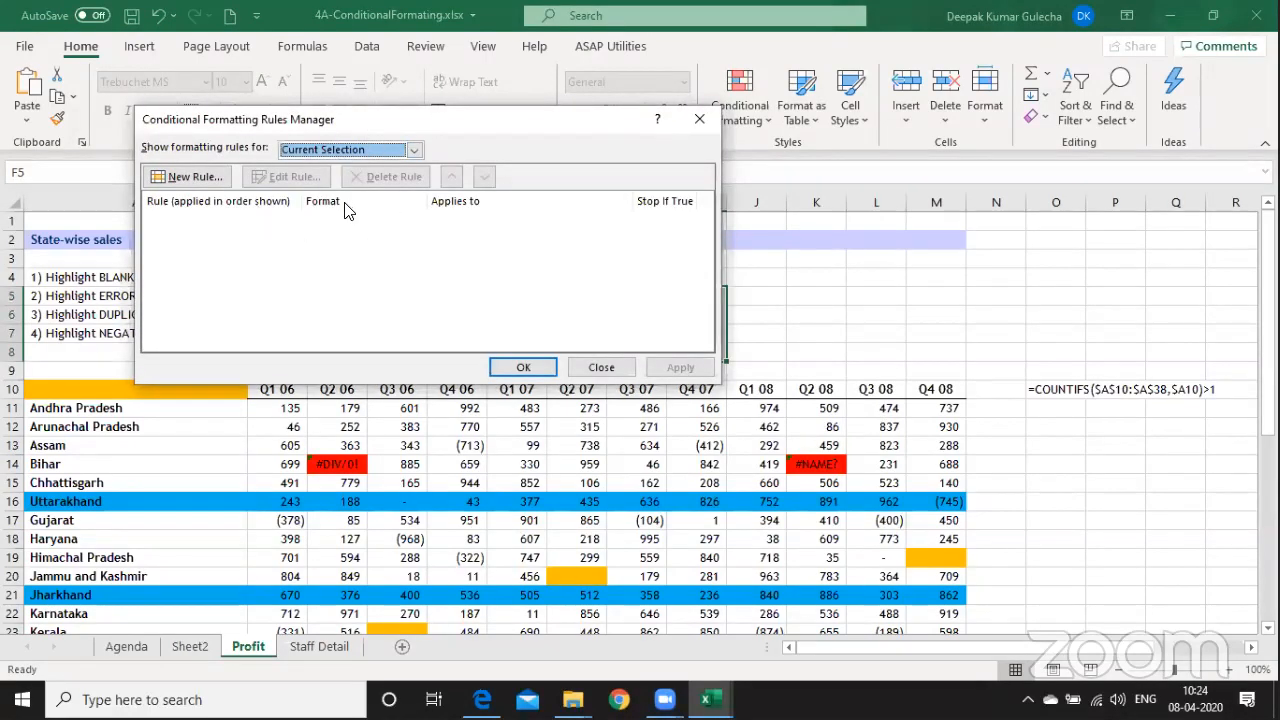
pyautogui.press('Escape')
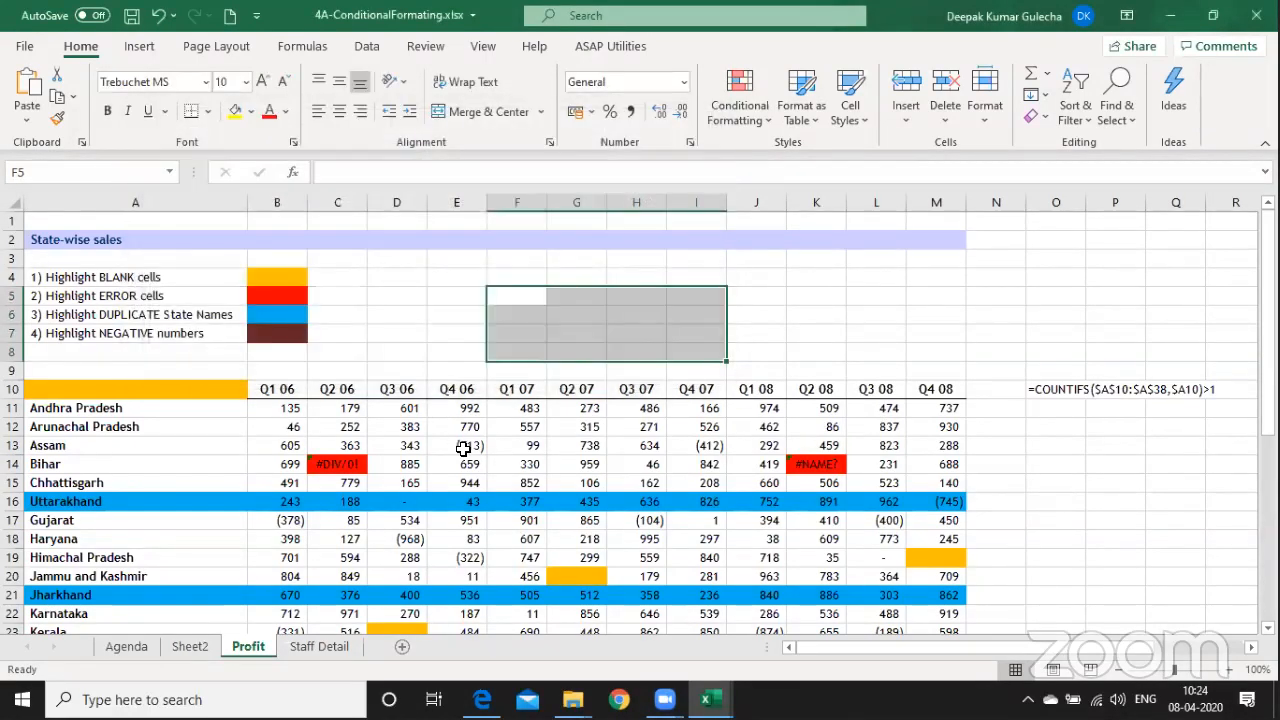
# Inspect the conditional formatting rules for E14:G16 and the available scopes for showing rules.
pyautogui.click(462, 462)
pyautogui.moveTo(501, 543); pyautogui.dragTo(603, 491)
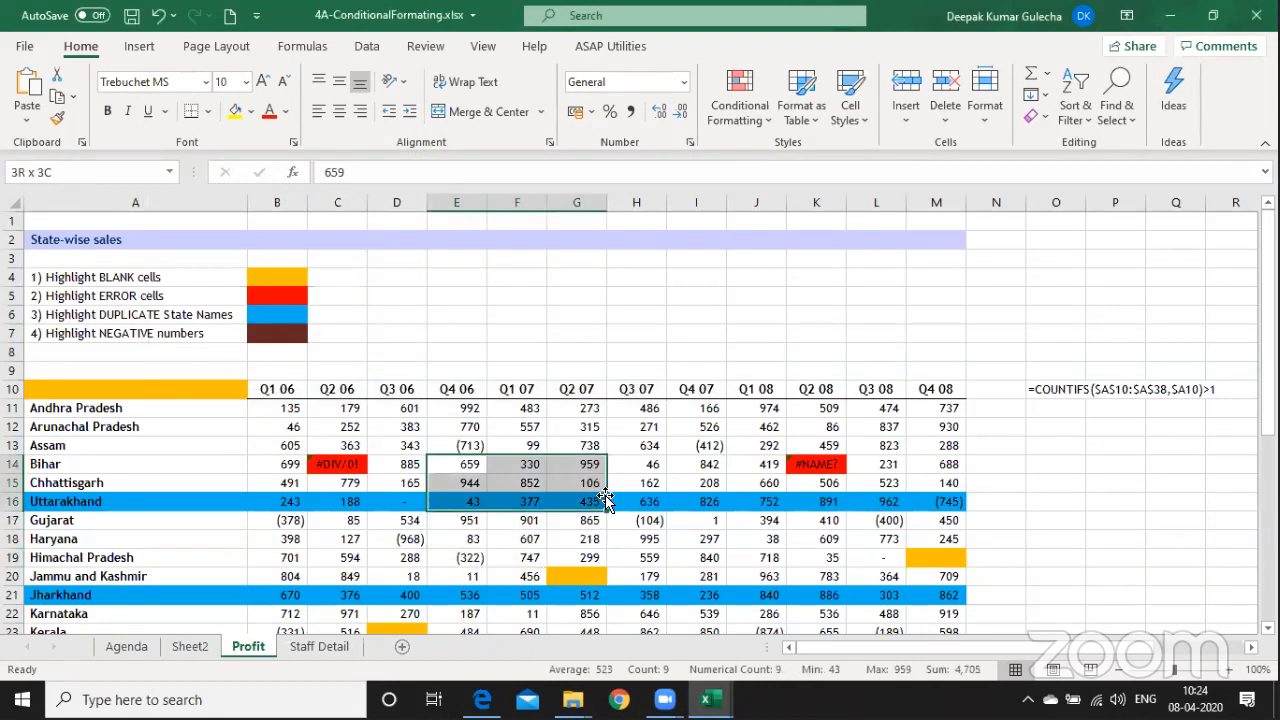
pyautogui.click(741, 112)
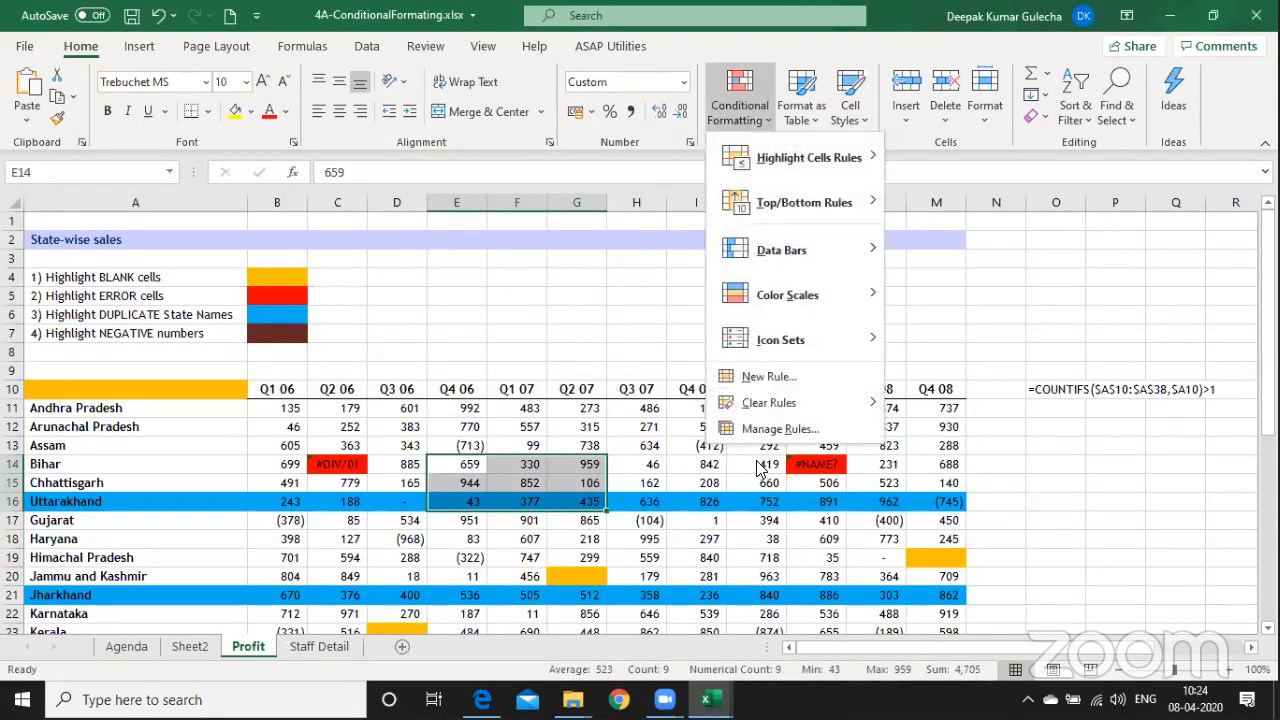
pyautogui.click(776, 430)
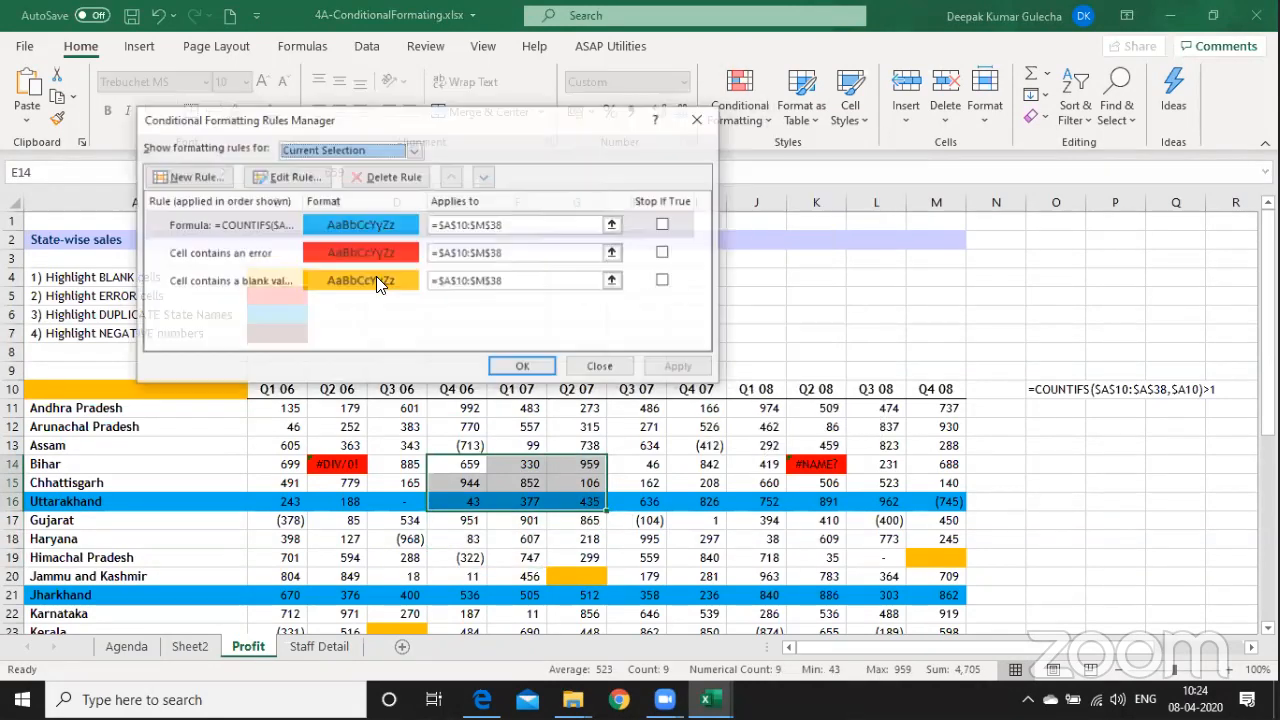
pyautogui.click(415, 149)
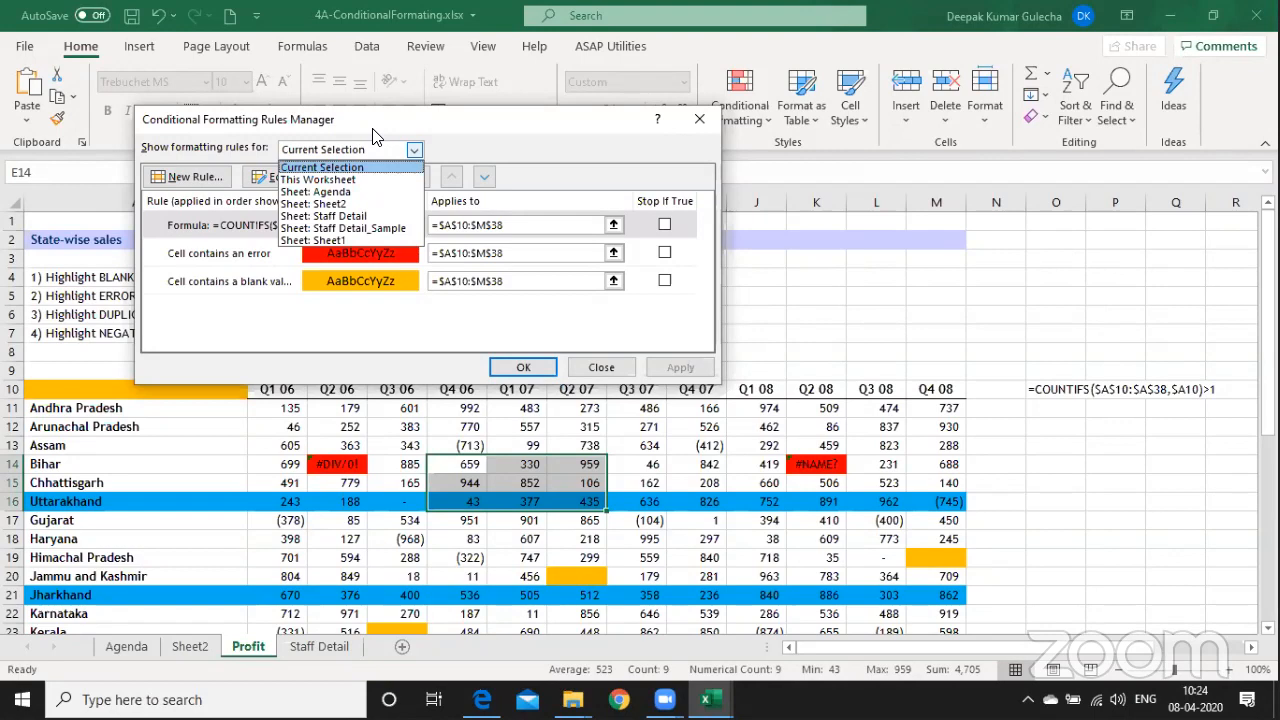
pyautogui.click(597, 369)
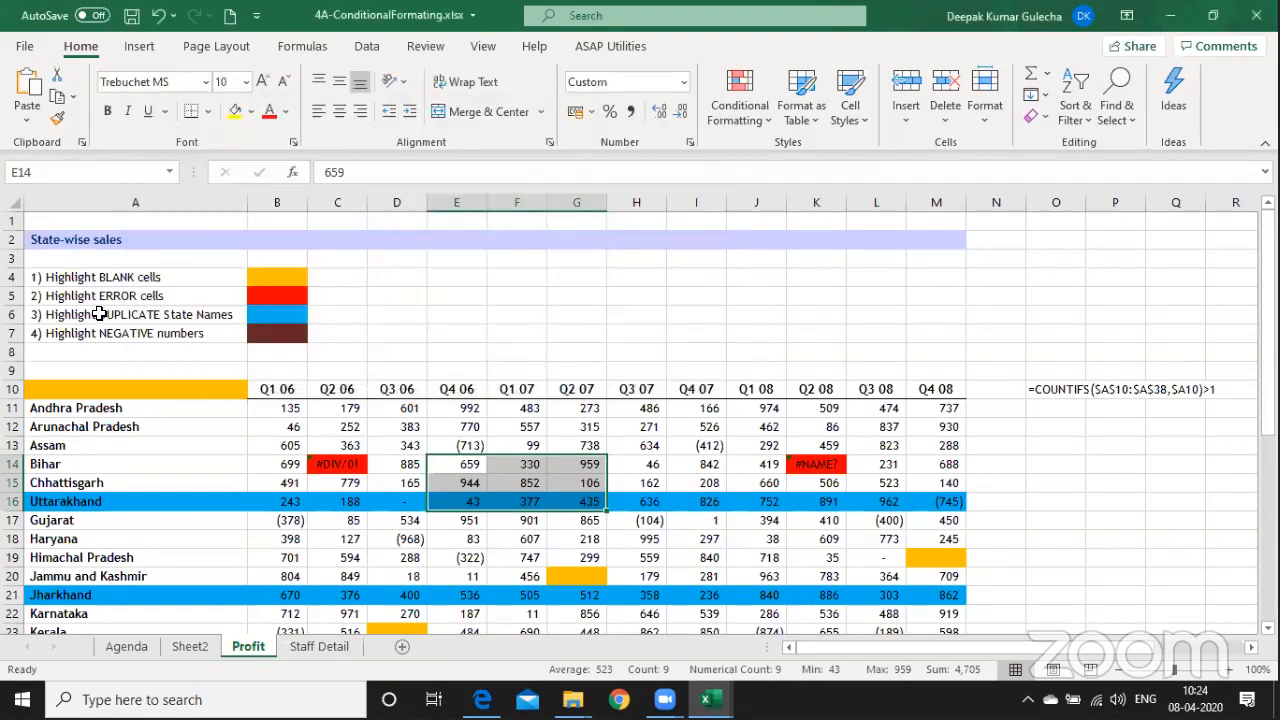
# Select the quarterly figures with their headers, B10:M38, leaving out the state name column.
pyautogui.click(107, 397)
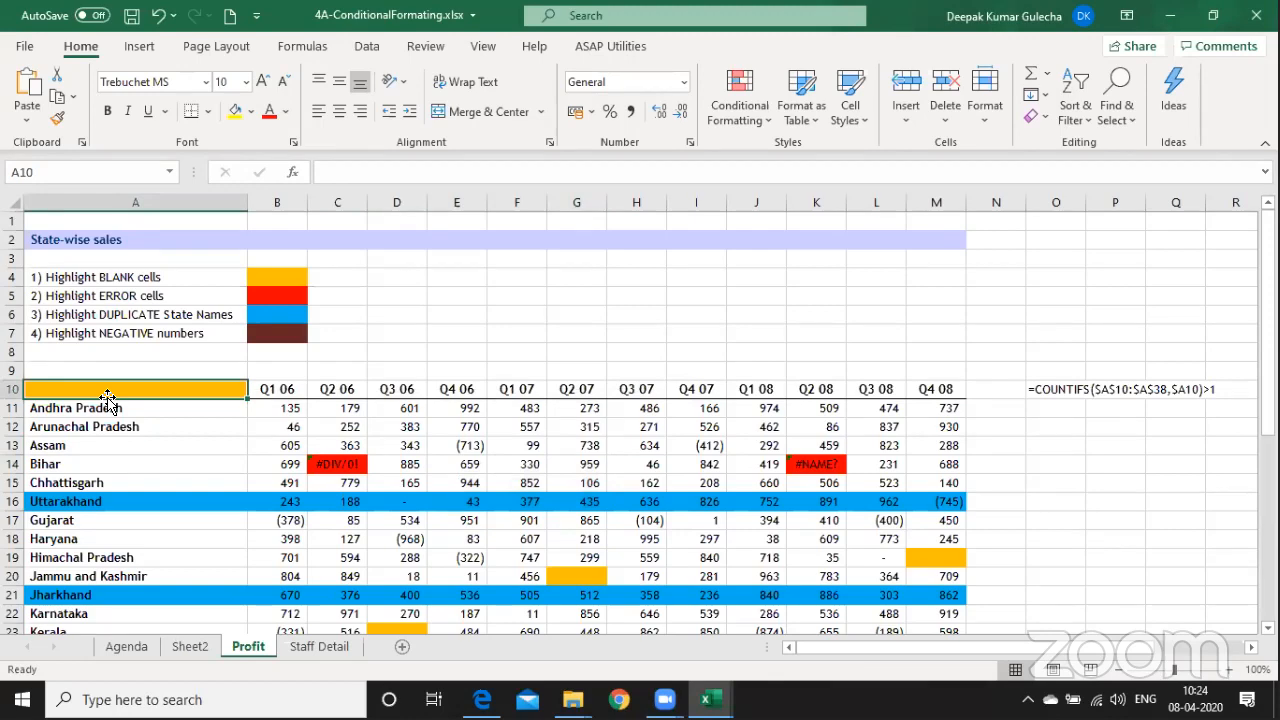
pyautogui.press('Right')
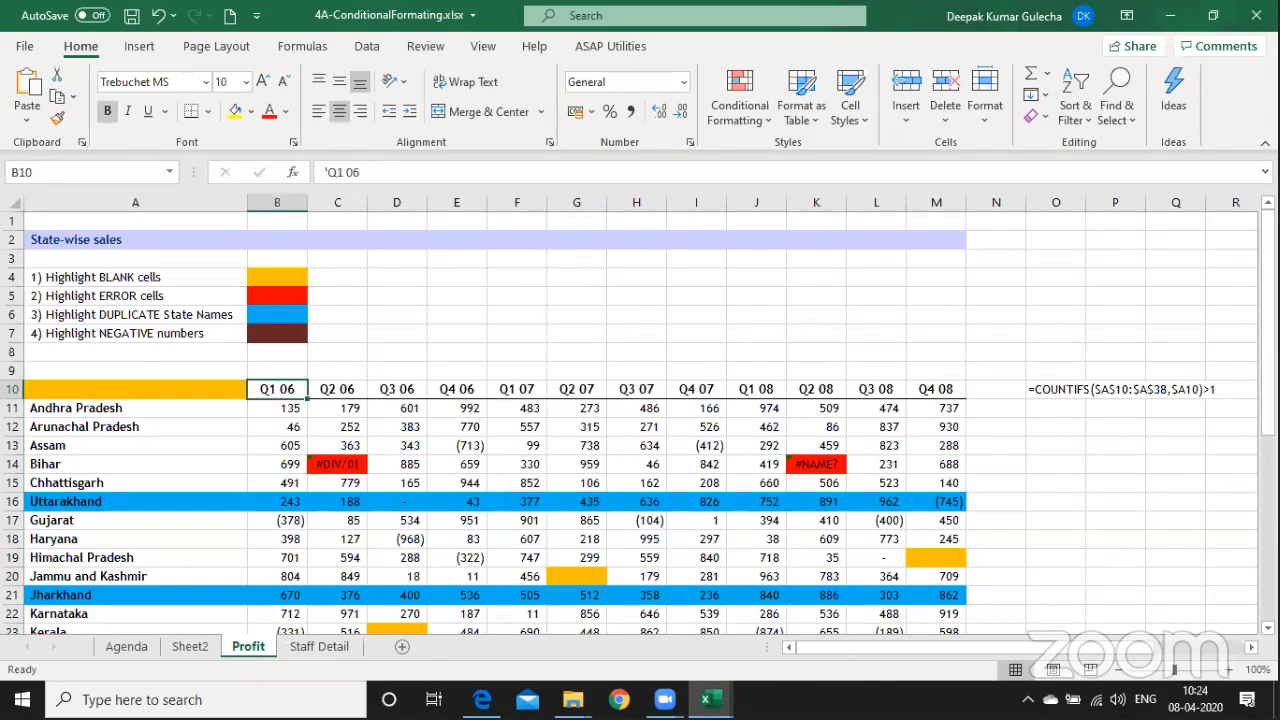
pyautogui.moveTo(35, 330); pyautogui.dragTo(401, 335)
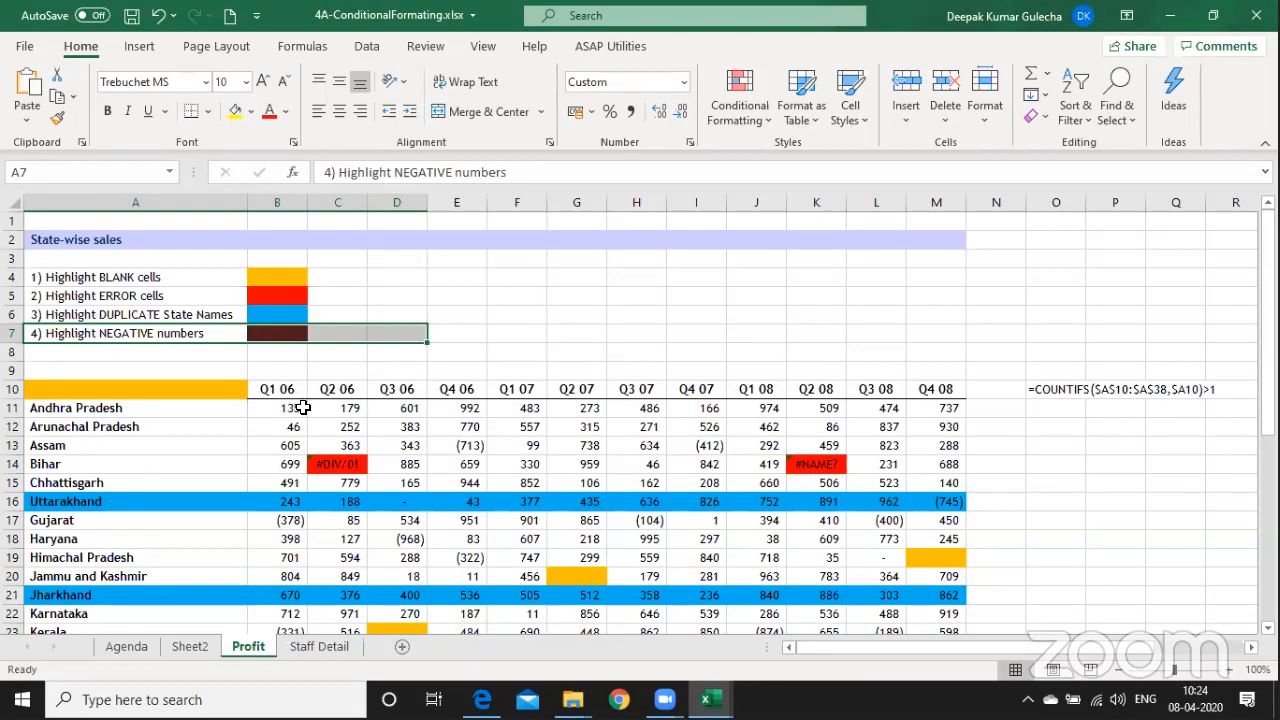
pyautogui.click(326, 419)
pyautogui.press('Up')
pyautogui.press('Left')
pyautogui.press('Up')
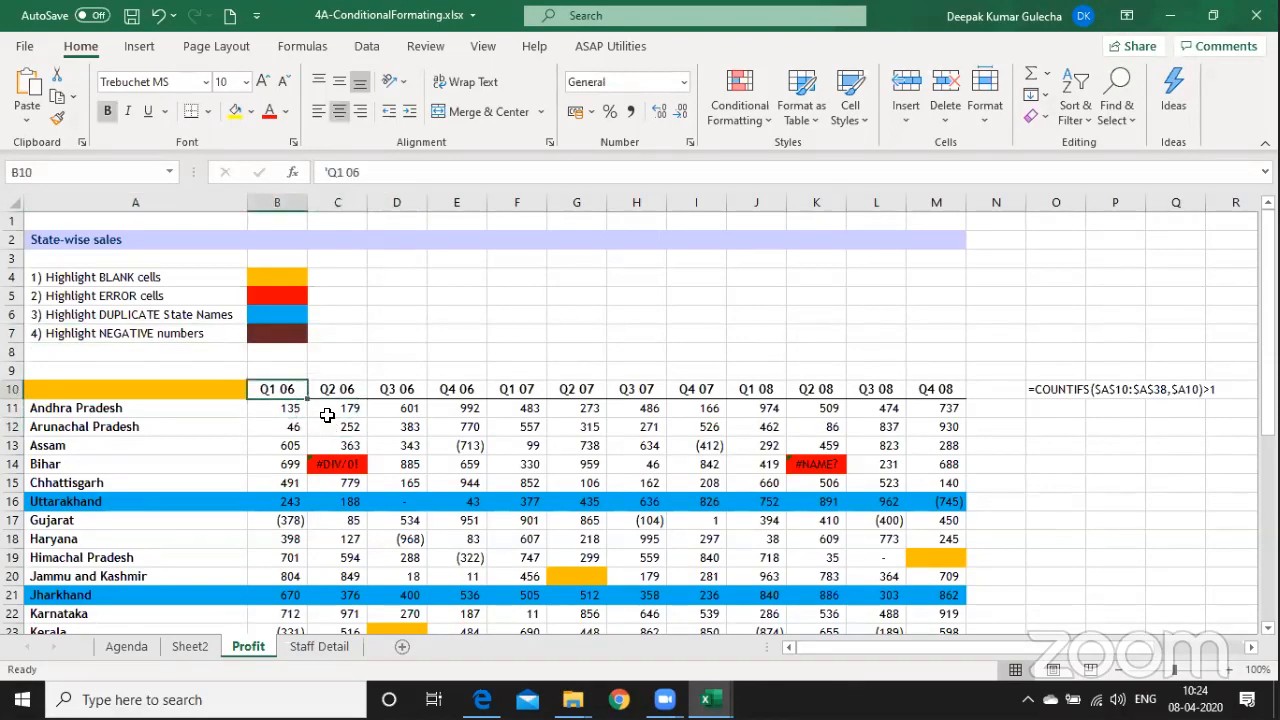
pyautogui.hotkey('ctrl', 'shift', 'Down')
pyautogui.hotkey('ctrl', 'shift', 'Right')
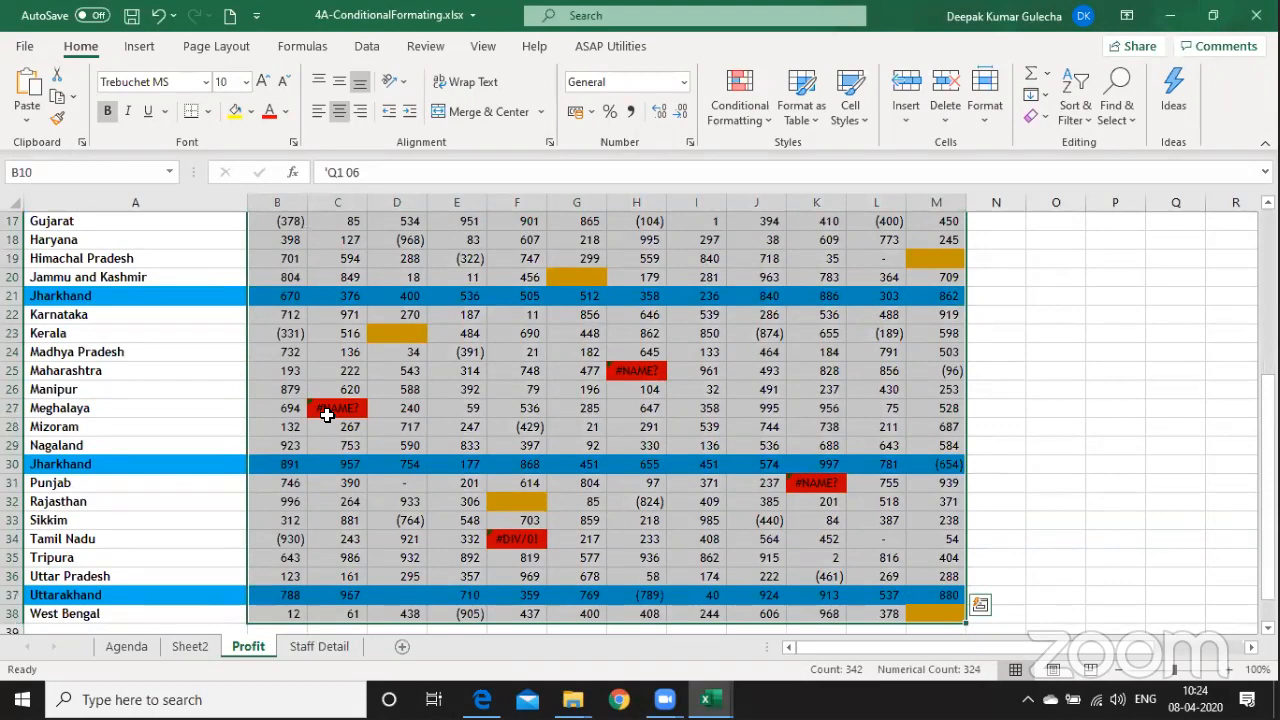
# Create a conditional formatting rule for B10:M38 that formats only cells with a value less than 0.
pyautogui.click(752, 110)
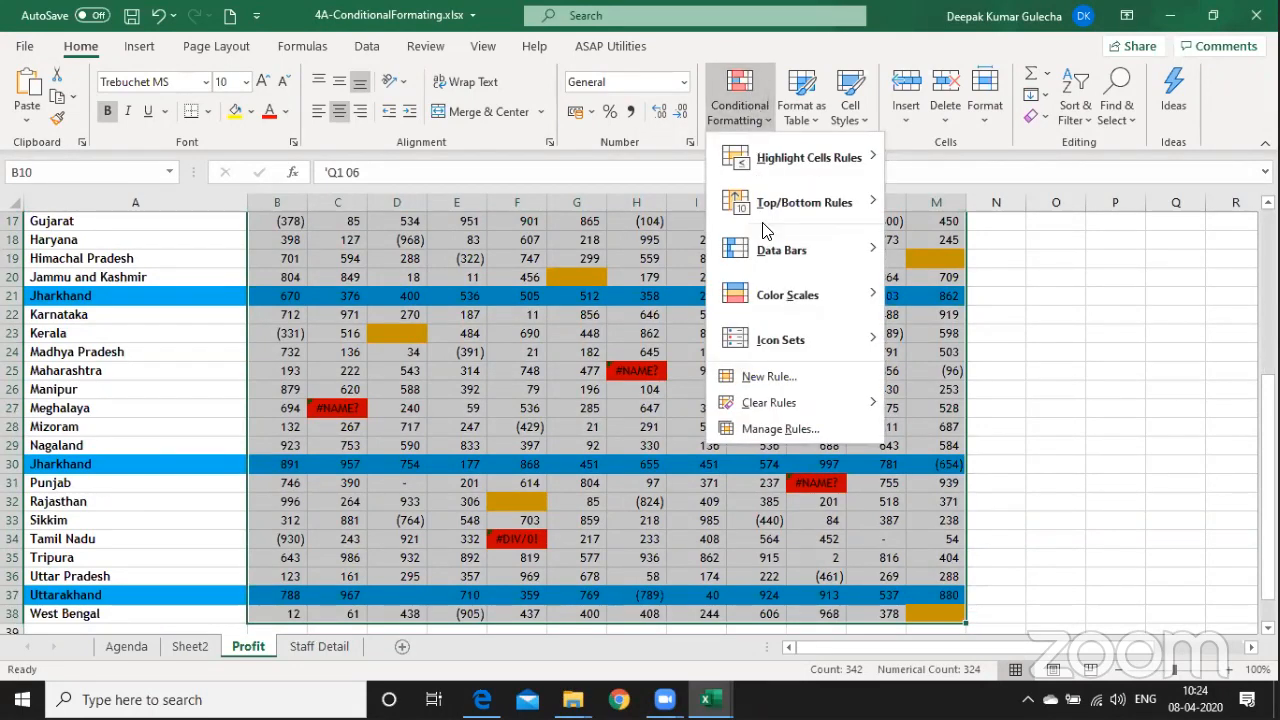
pyautogui.click(798, 430)
pyautogui.click(198, 177)
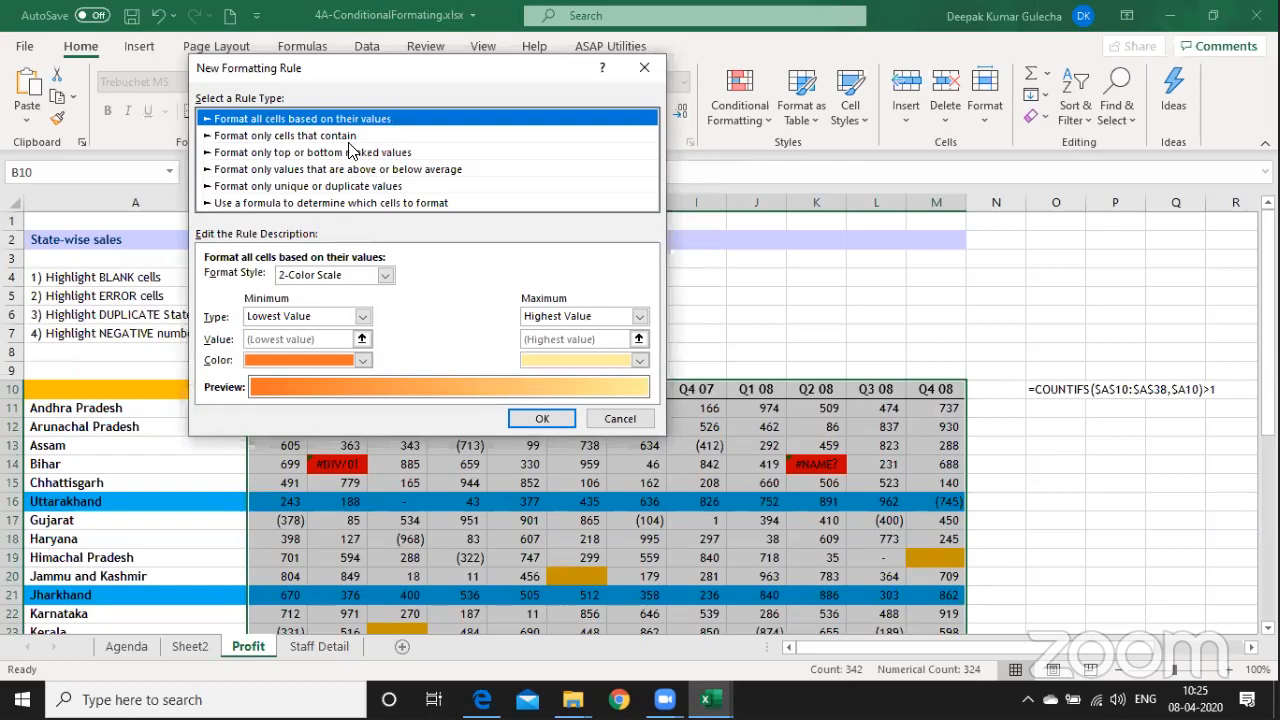
pyautogui.click(347, 137)
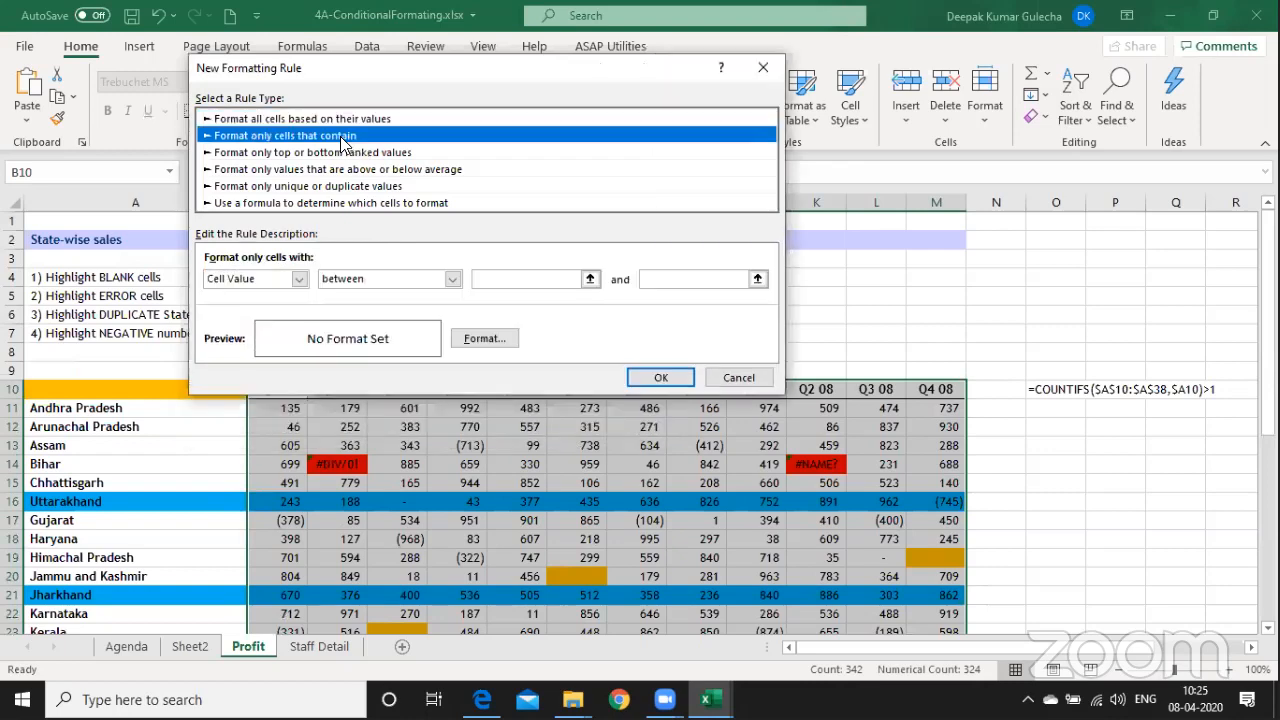
pyautogui.click(424, 280)
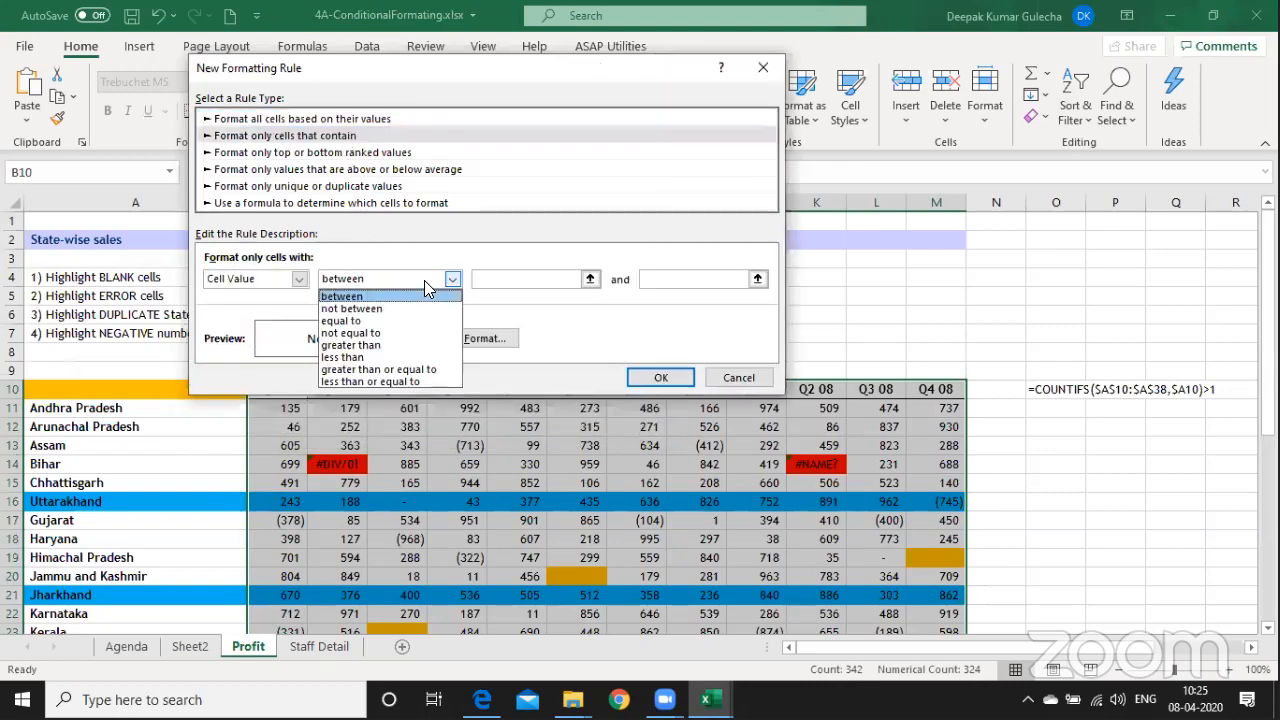
pyautogui.click(412, 357)
pyautogui.click(542, 276)
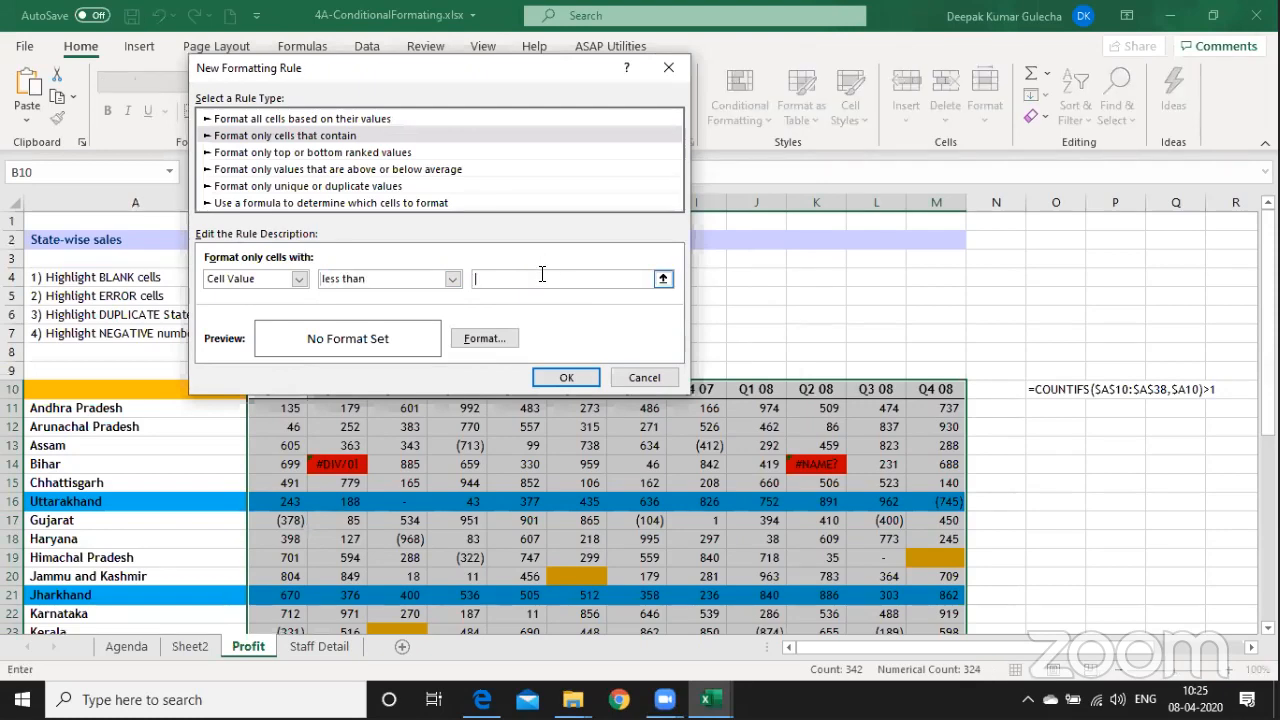
pyautogui.write('=')
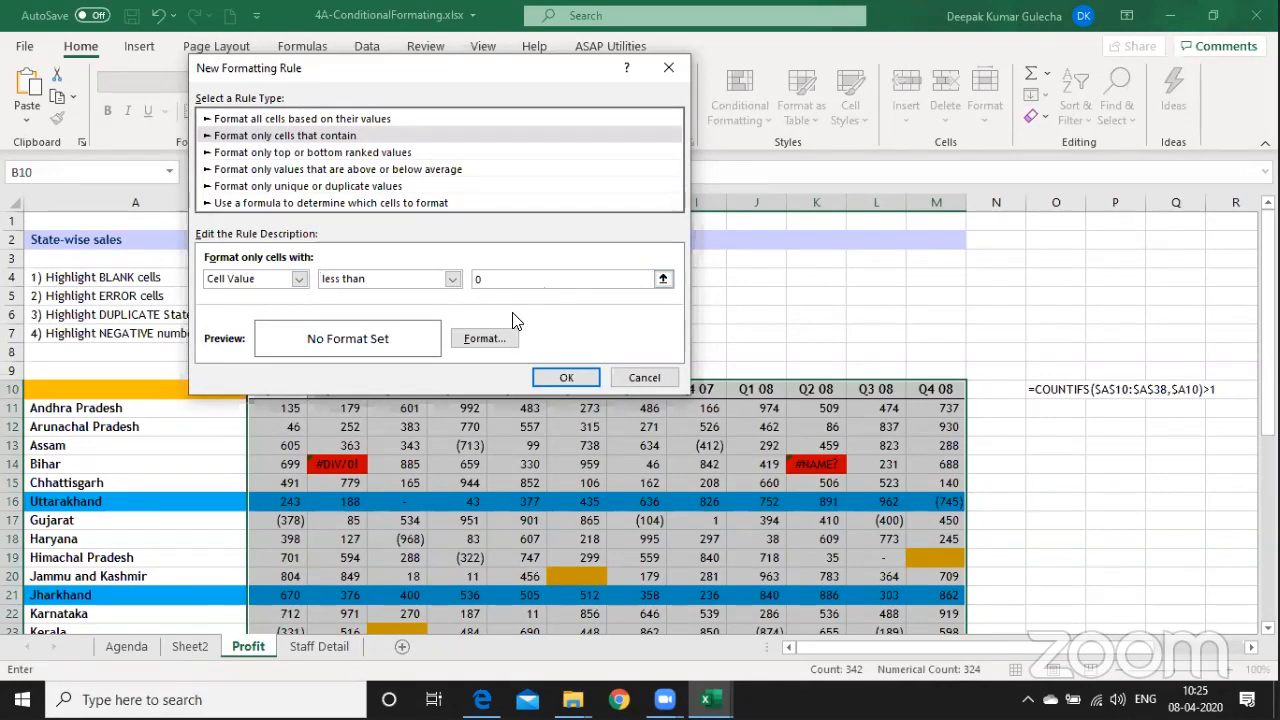
# Give the negative number rule a dark brown fill and apply it to the selected figures.
pyautogui.click(494, 340)
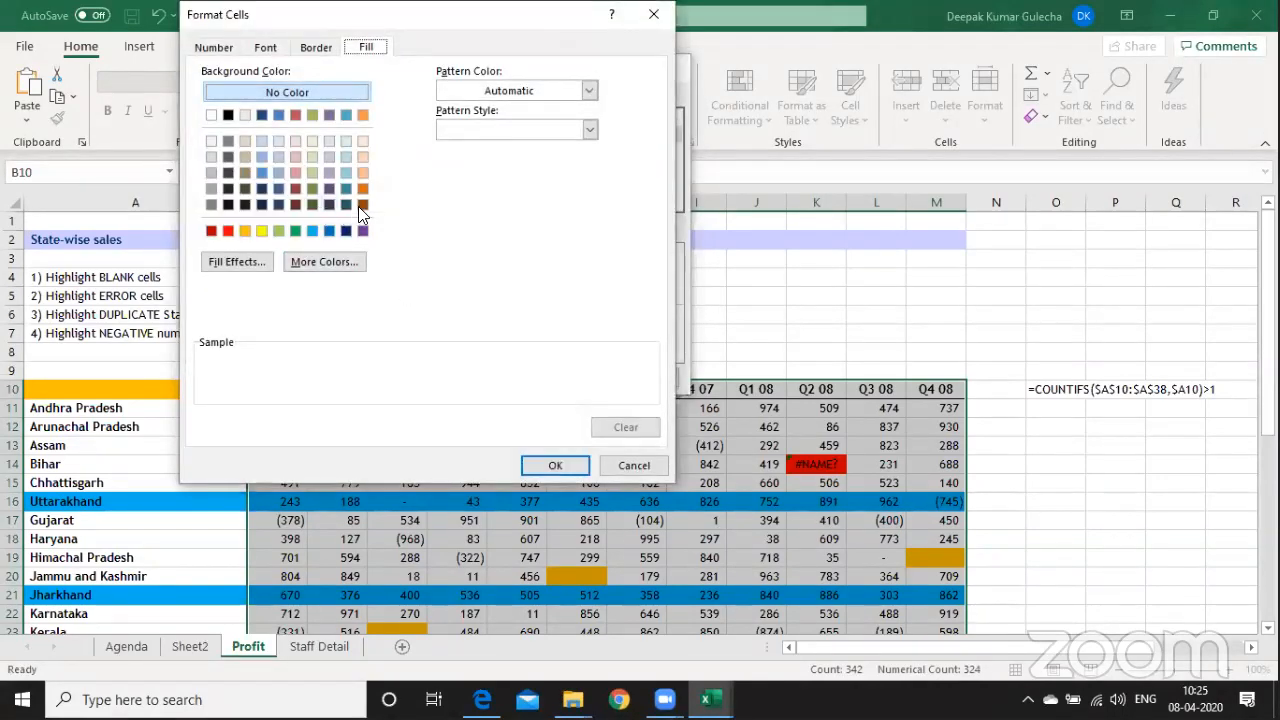
pyautogui.click(362, 206)
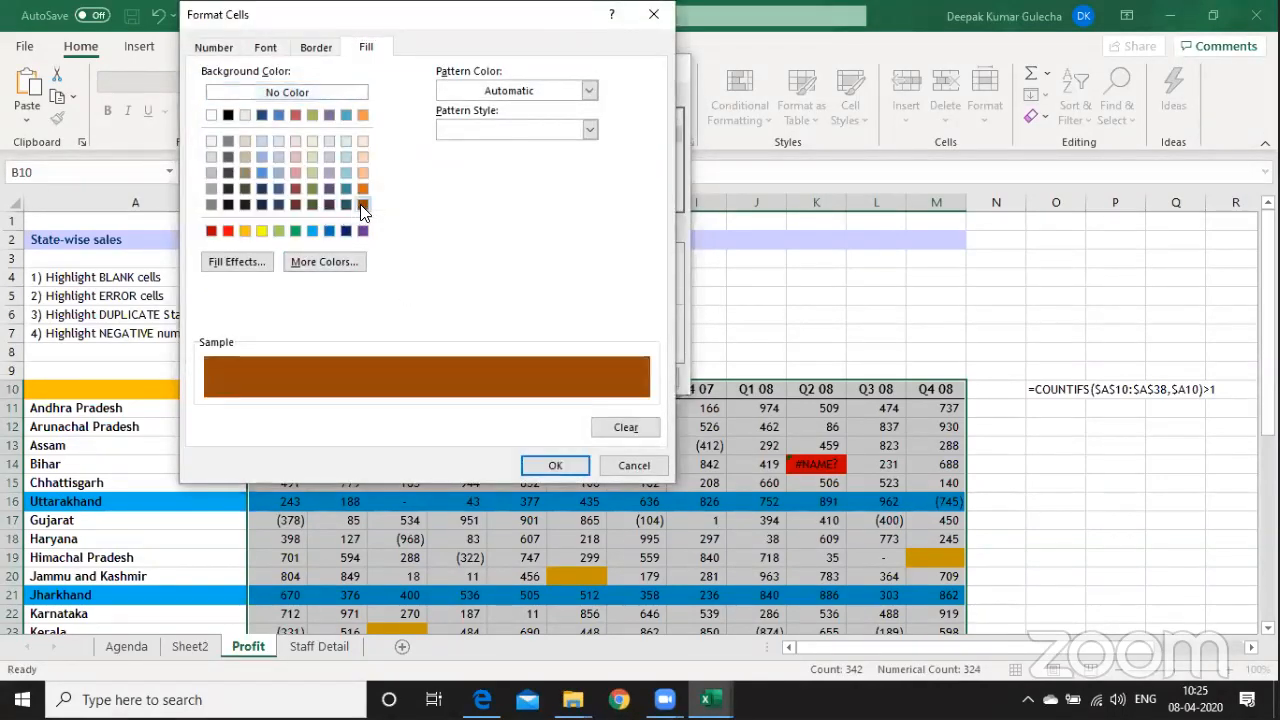
pyautogui.click(536, 470)
pyautogui.click(563, 372)
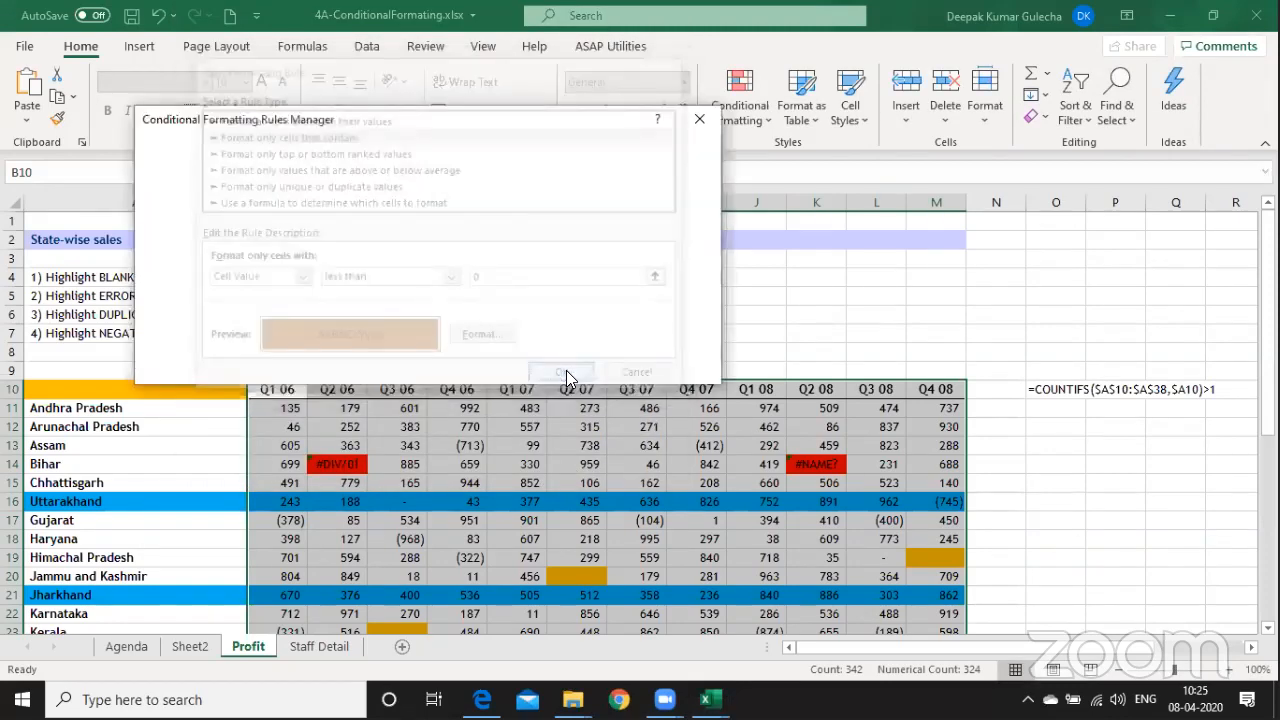
pyautogui.click(680, 367)
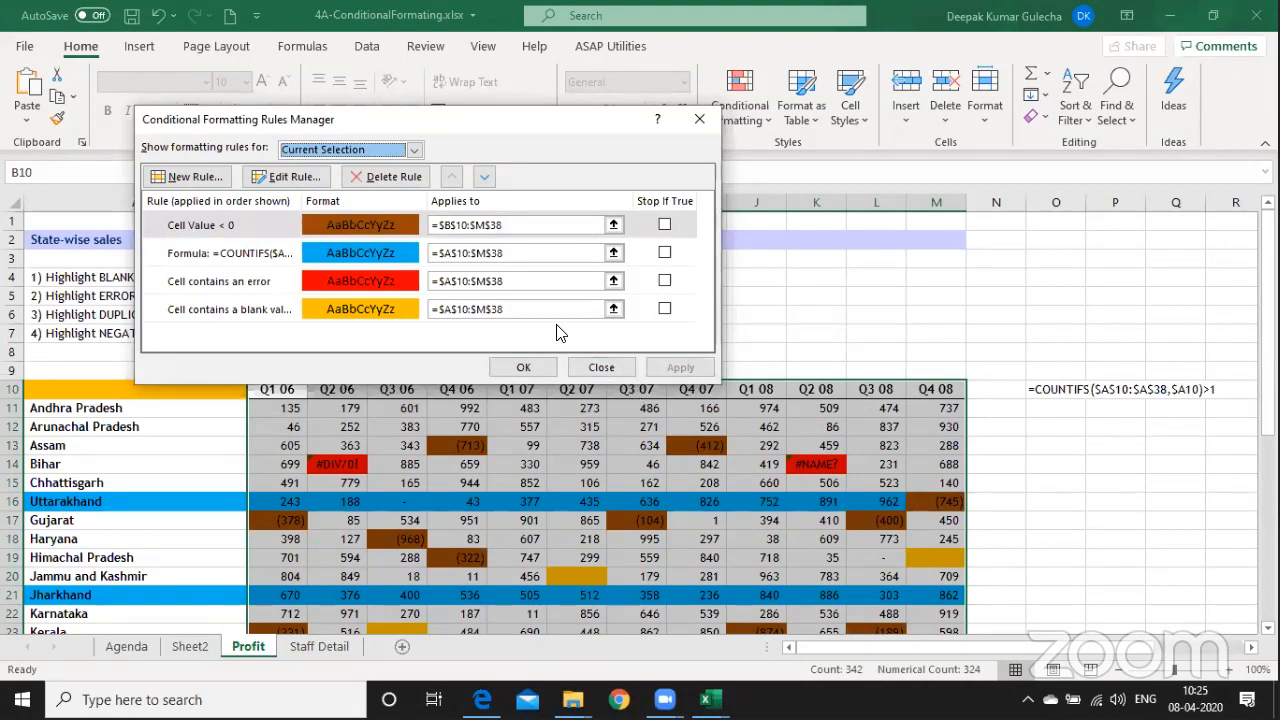
# Edit the Cell Value < 0 rule to use a bold white font and apply it to the selected figures.
pyautogui.click(272, 226)
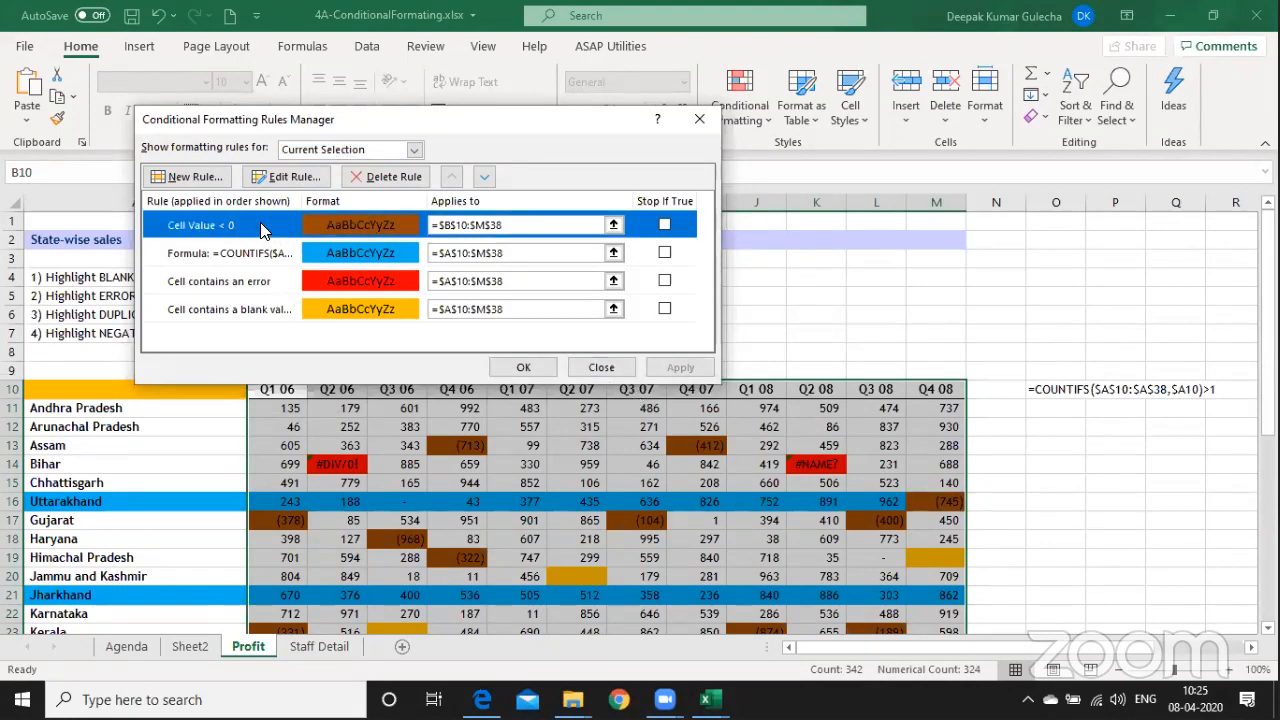
pyautogui.click(285, 177)
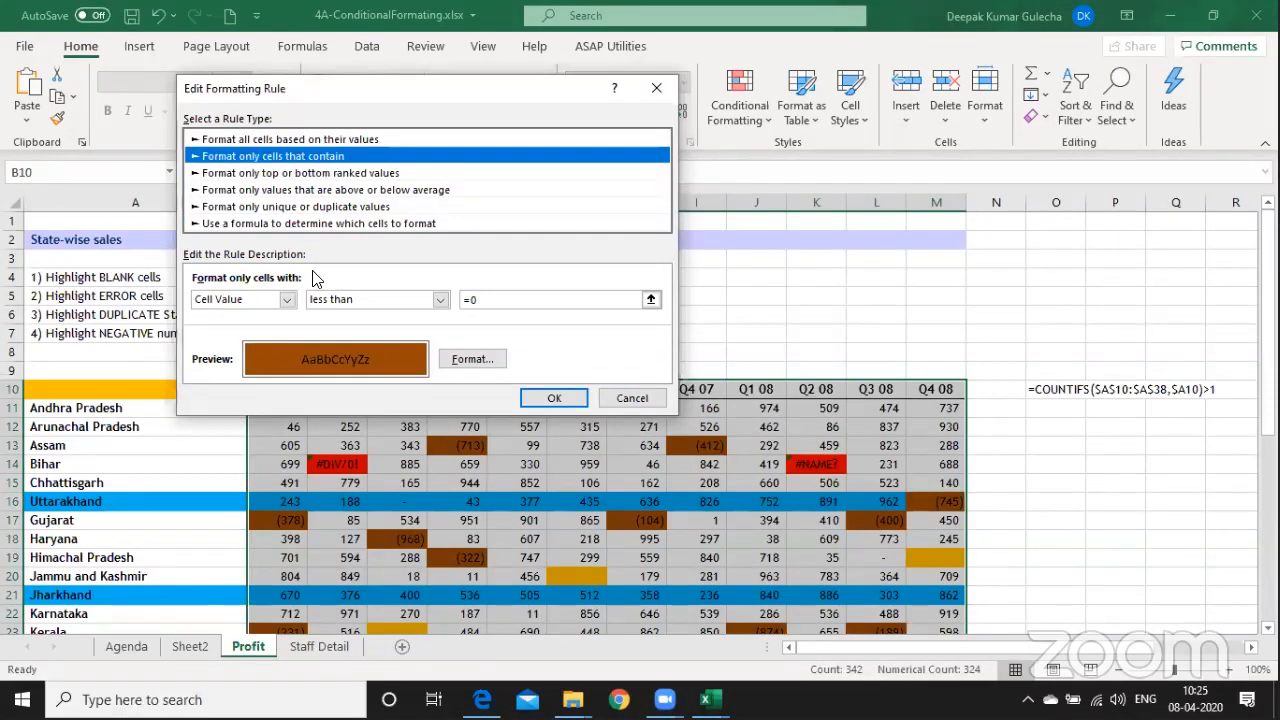
pyautogui.click(439, 300)
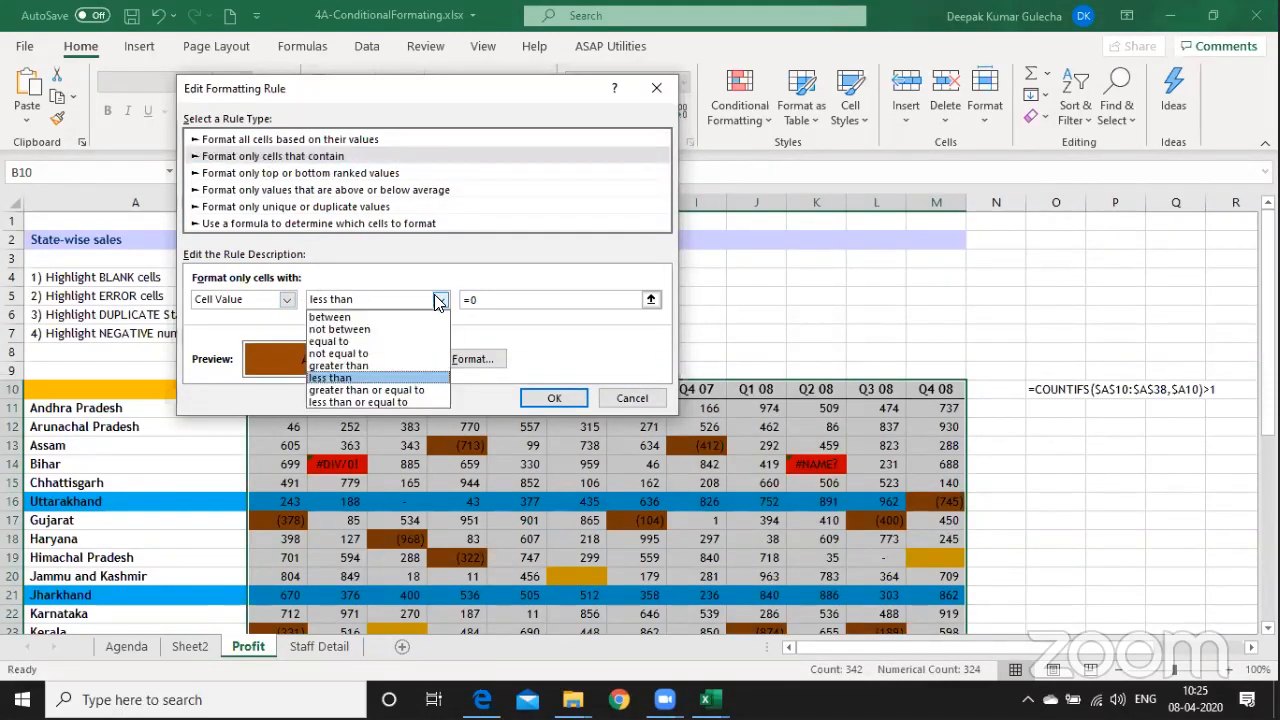
pyautogui.click(488, 289)
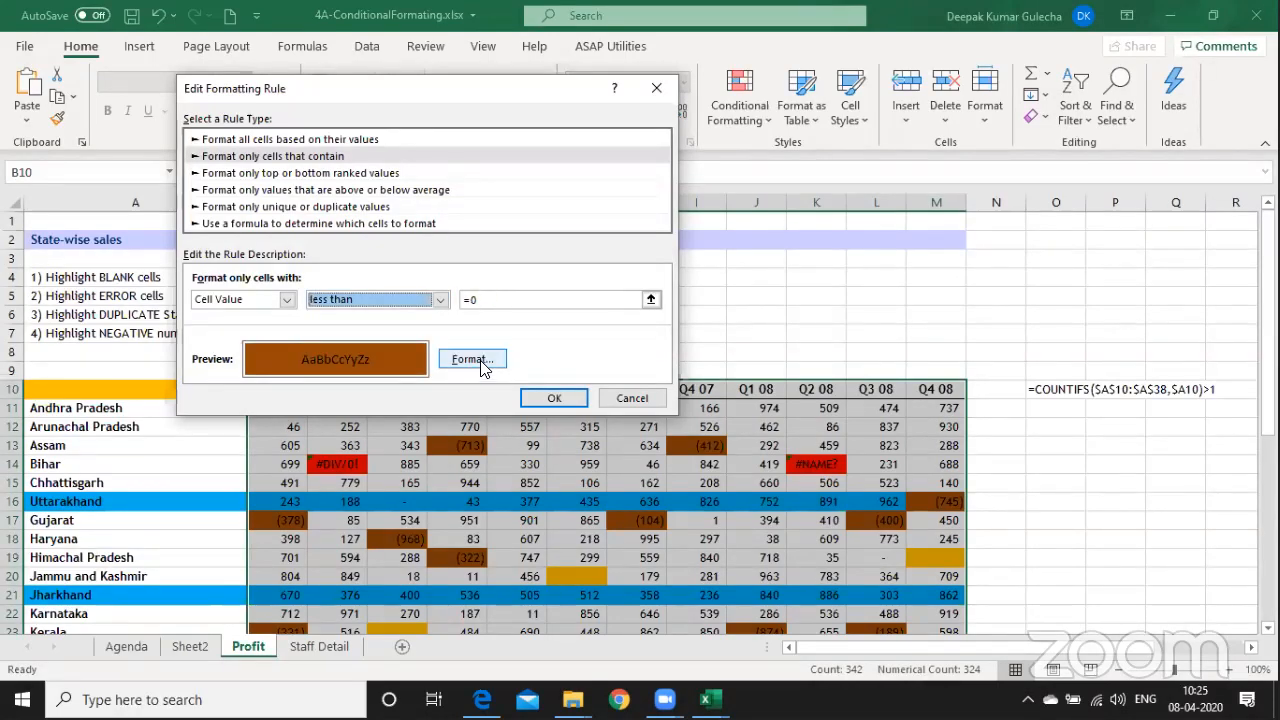
pyautogui.click(478, 360)
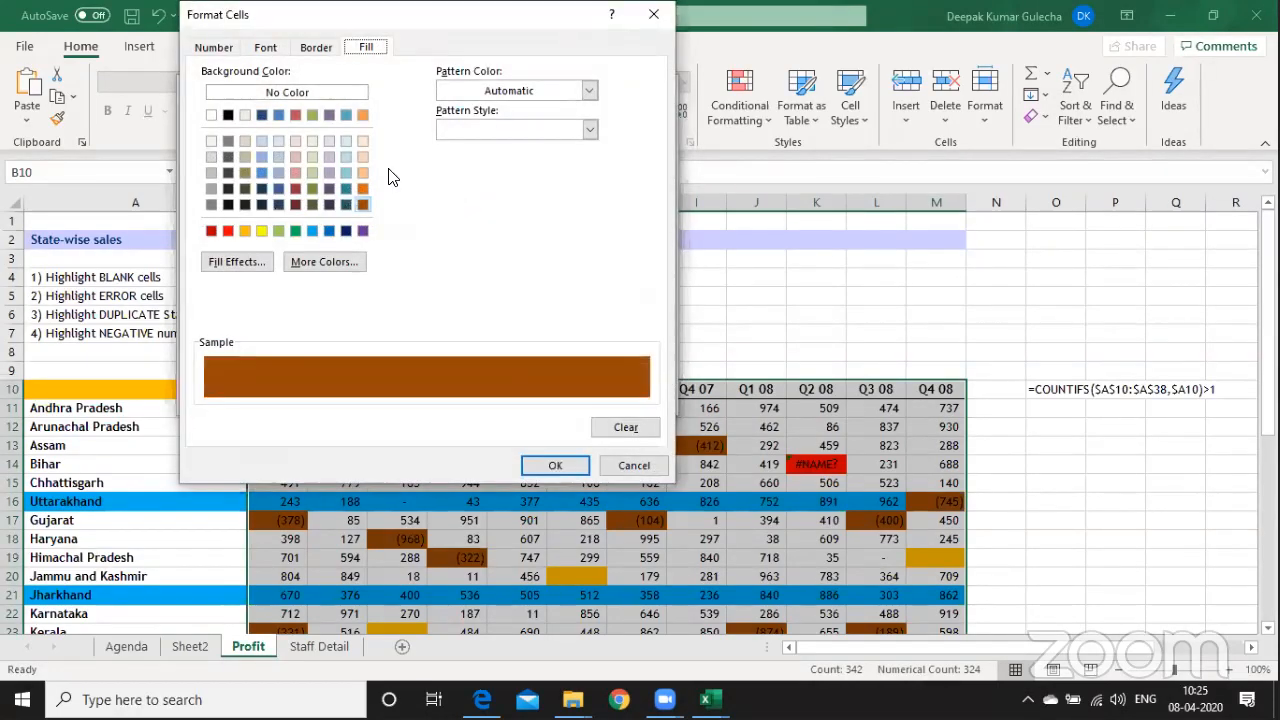
pyautogui.click(263, 52)
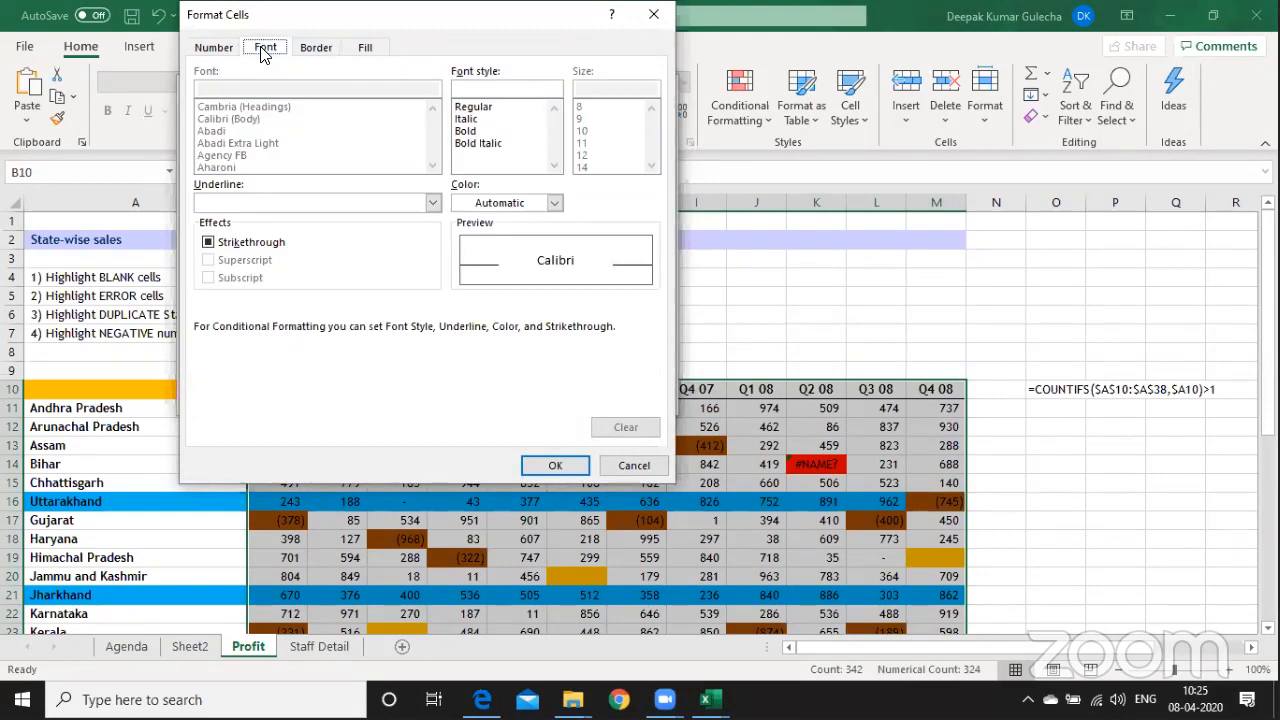
pyautogui.click(553, 205)
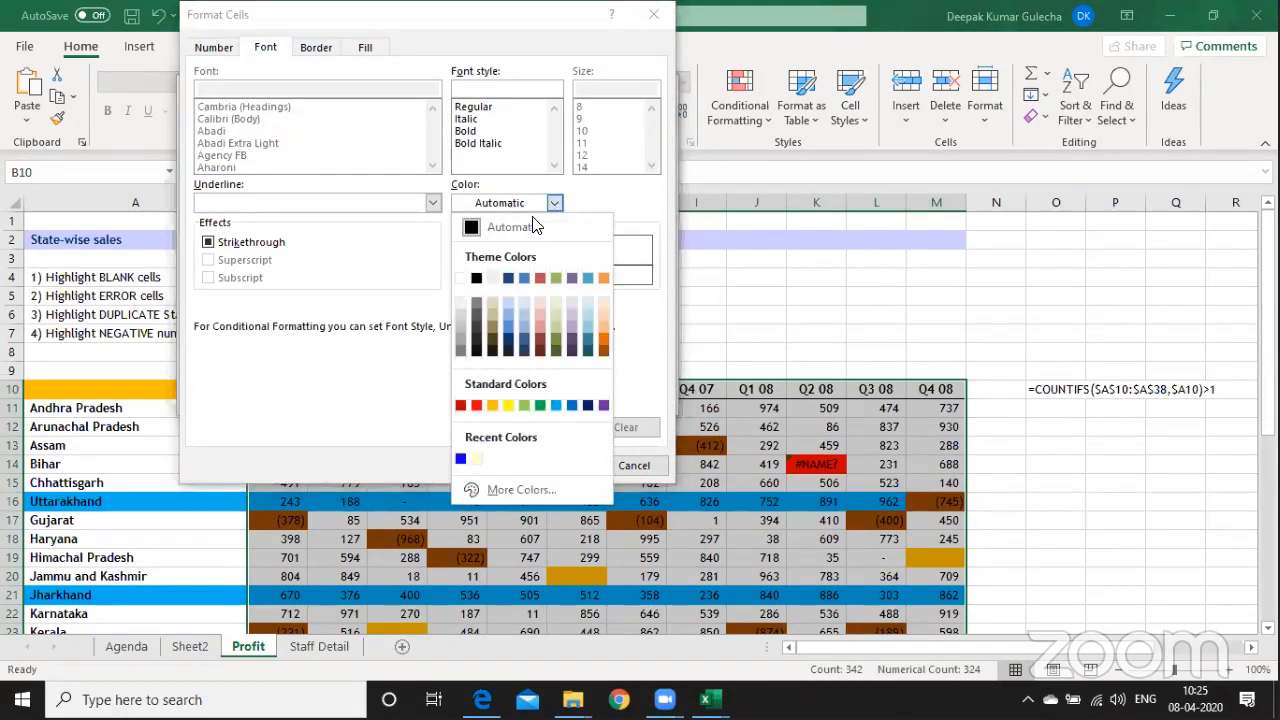
pyautogui.click(463, 279)
pyautogui.click(480, 131)
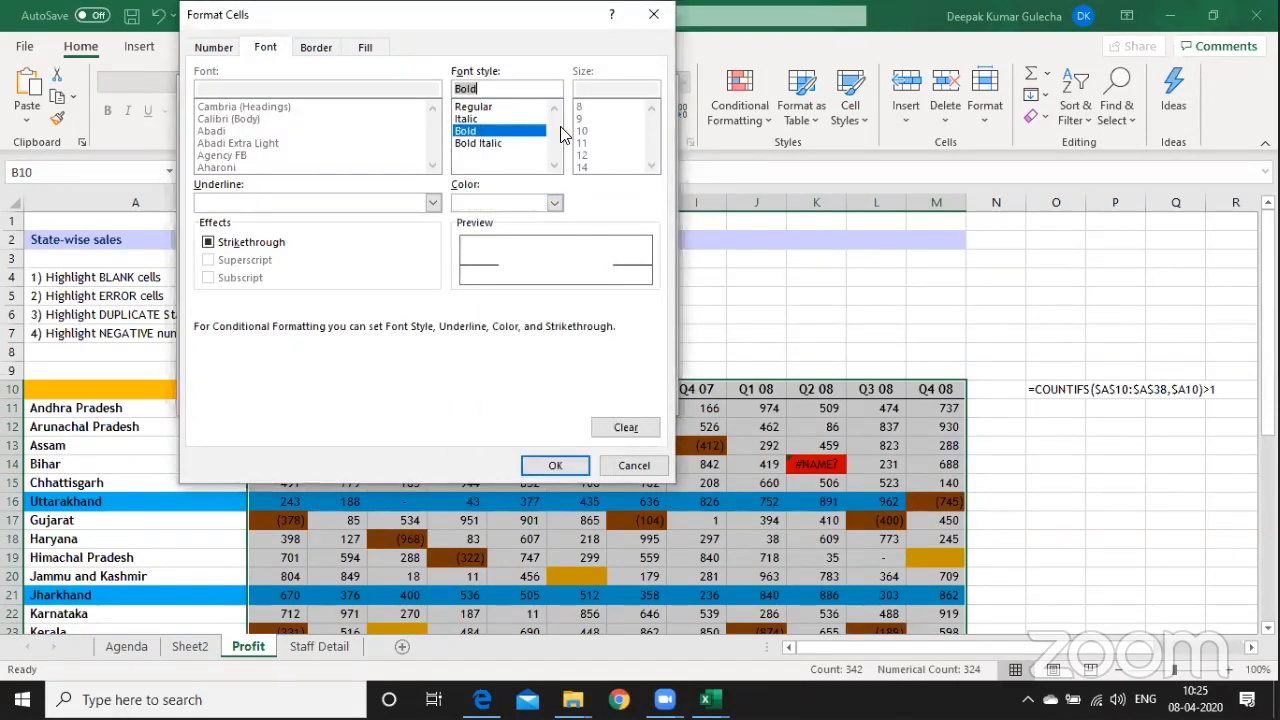
pyautogui.click(553, 463)
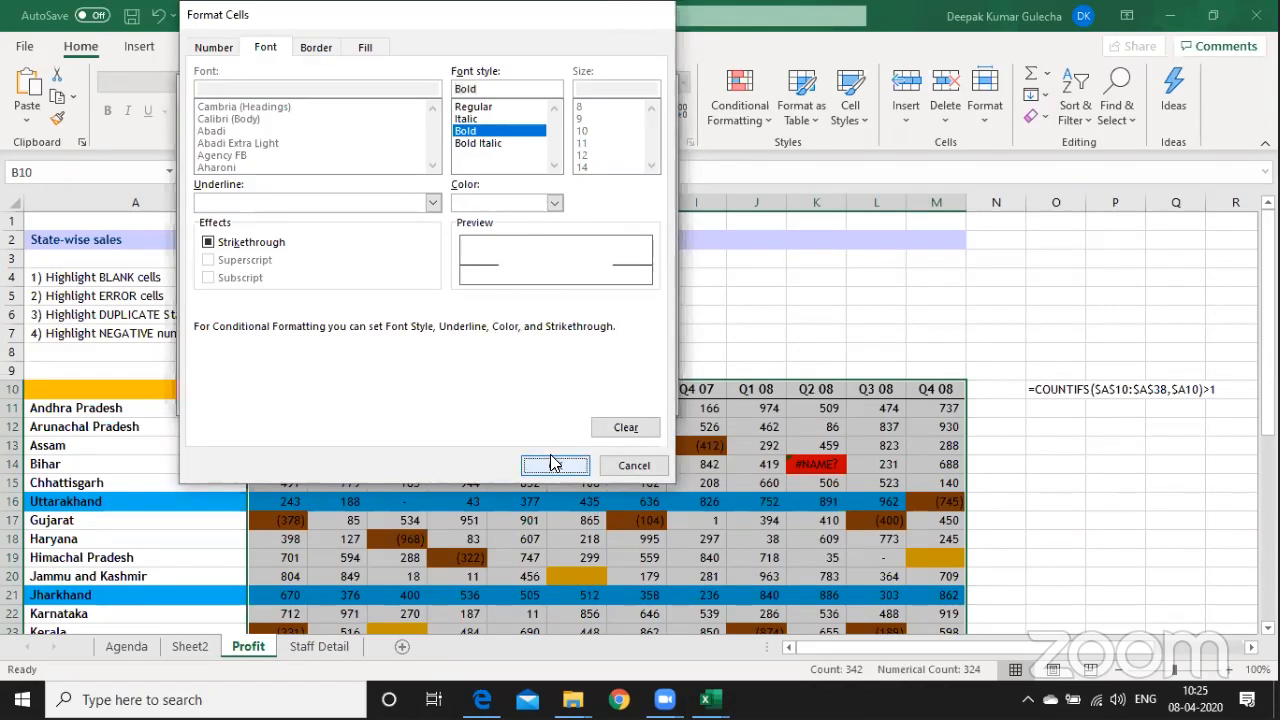
pyautogui.click(572, 398)
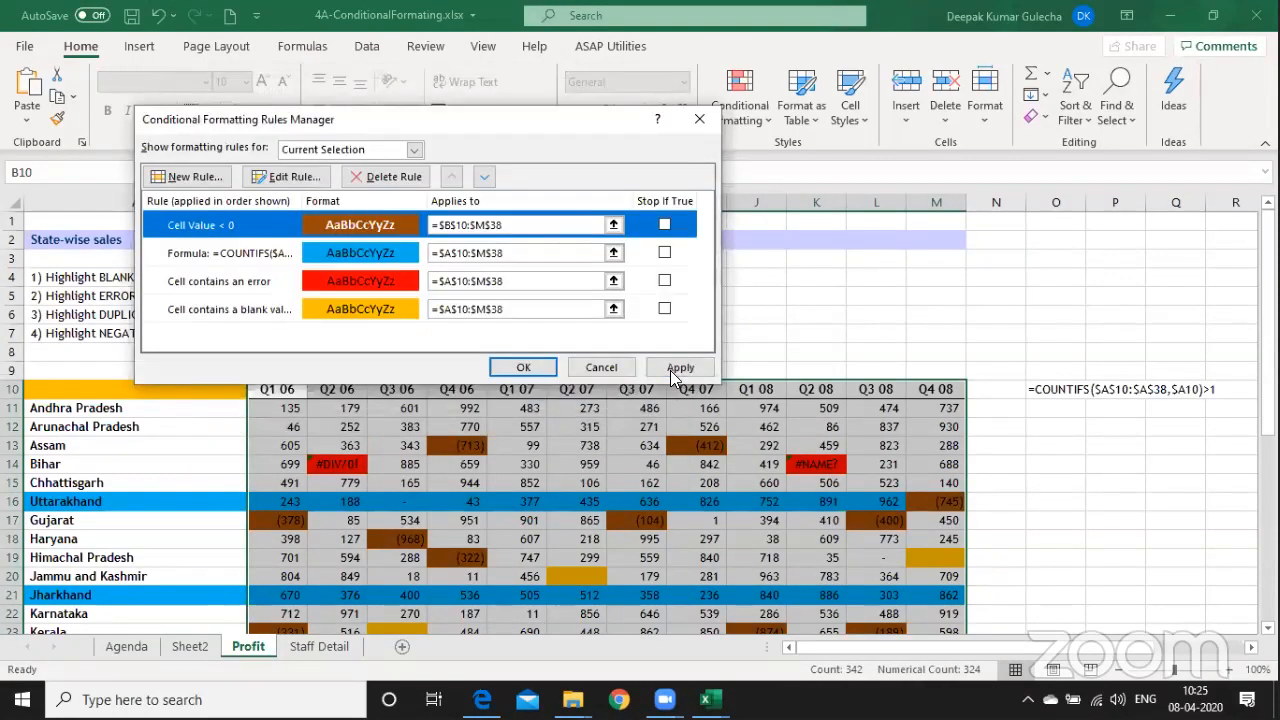
pyautogui.click(670, 370)
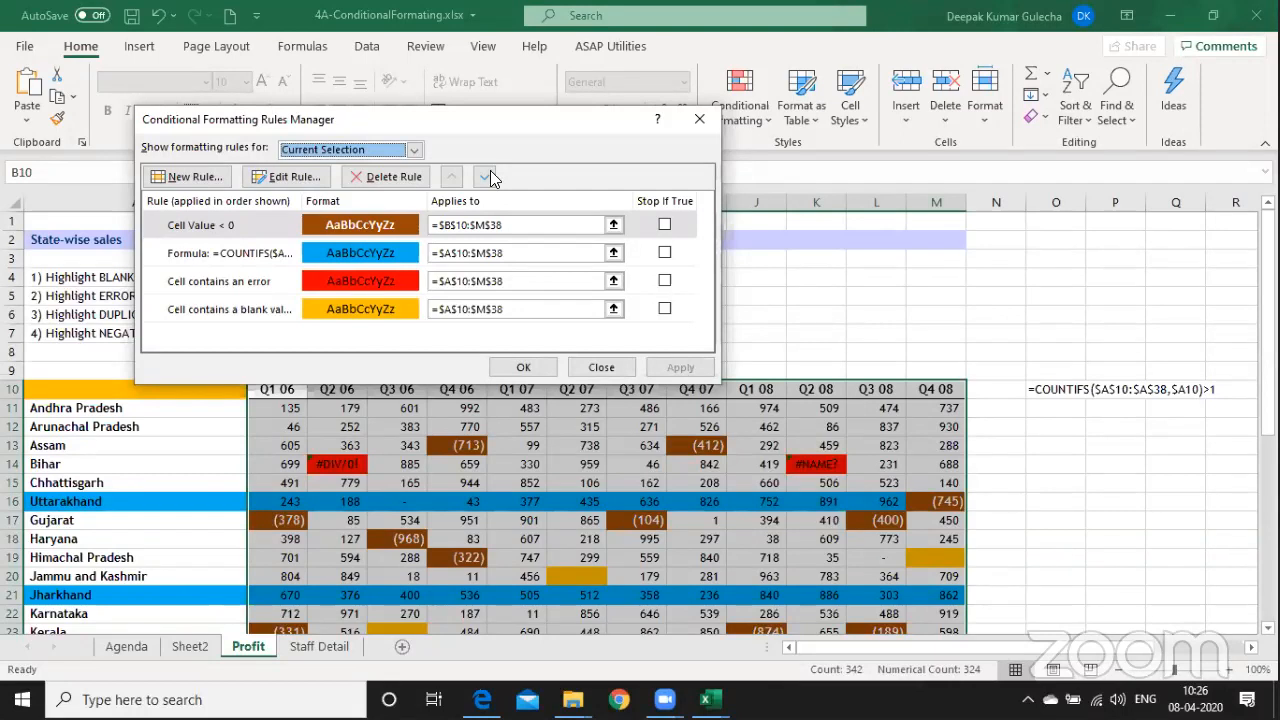
# Examine the cell-content and formula rule types for a new rule and close the rules manager without adding one.
pyautogui.click(641, 50)
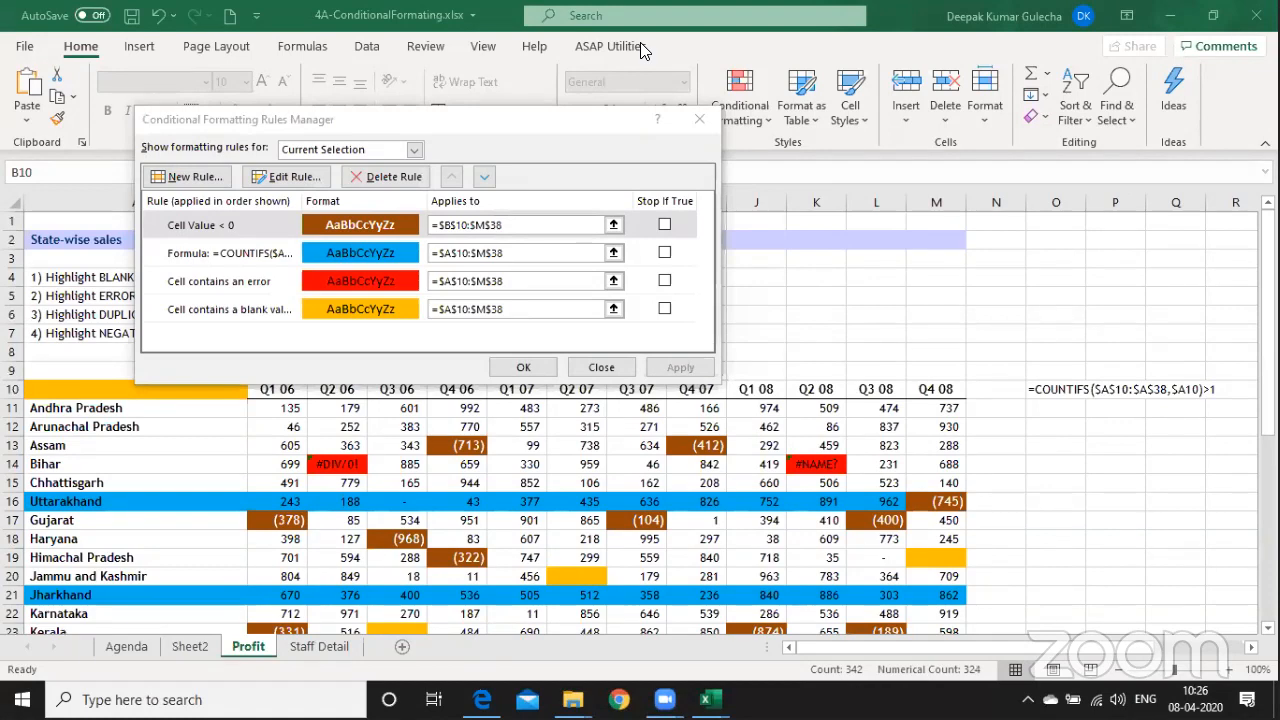
pyautogui.click(198, 177)
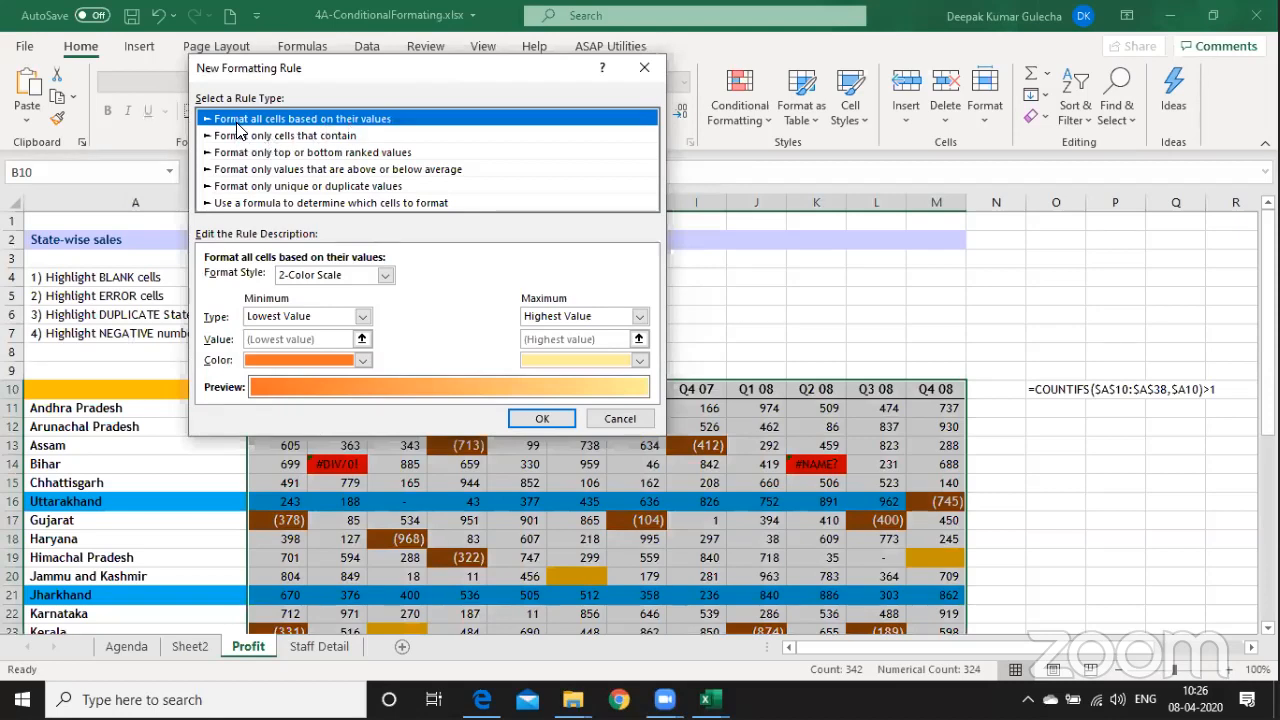
pyautogui.click(276, 137)
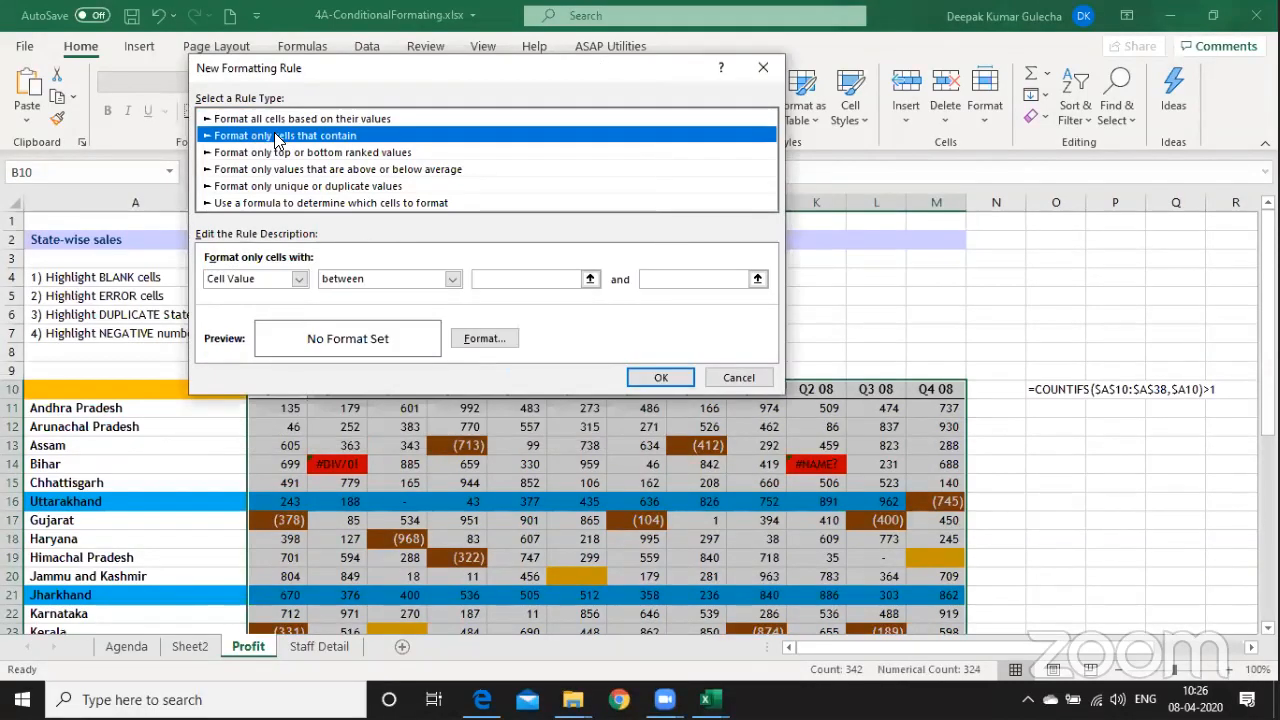
pyautogui.click(276, 206)
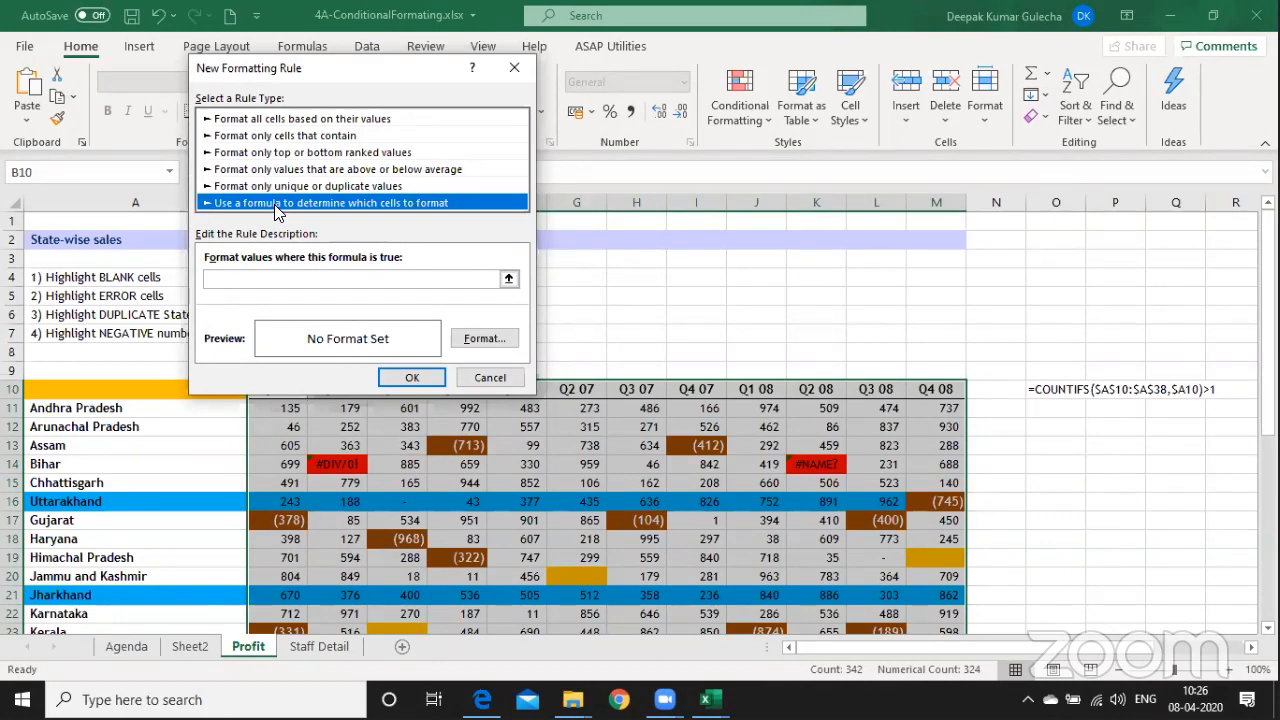
pyautogui.press('Escape')
pyautogui.press('Escape')
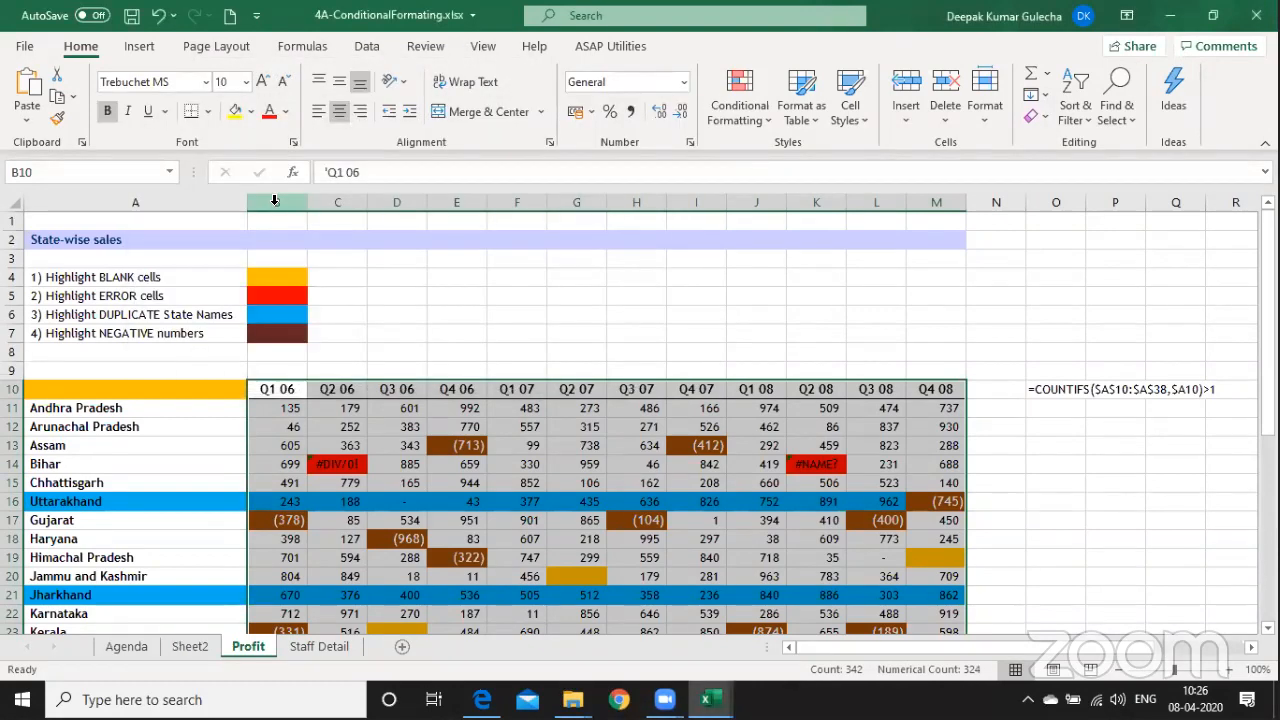
# On the Staff Detail sheet, select the whole staff list with its headers, A9:D426.
pyautogui.hotkey('ctrl', 'pagedown')
pyautogui.press('Down')
pyautogui.press('Down')
pyautogui.press('Down')
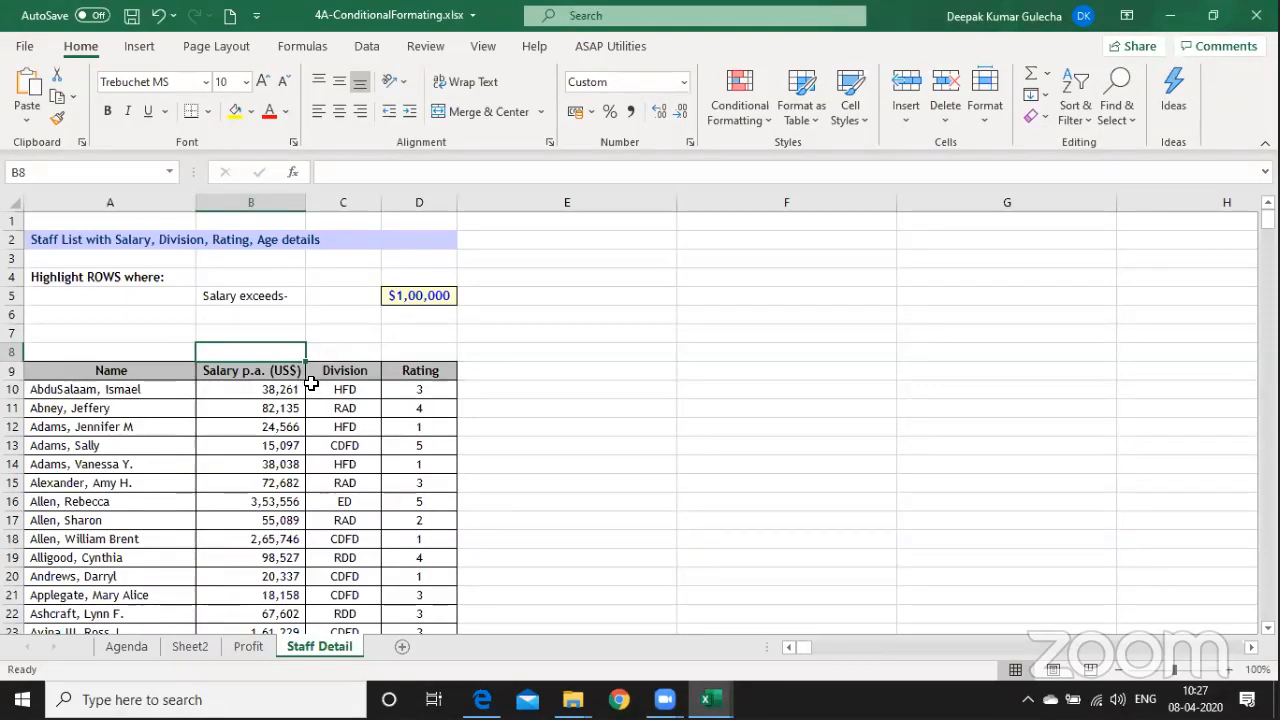
pyautogui.press('Down')
pyautogui.press('Left')
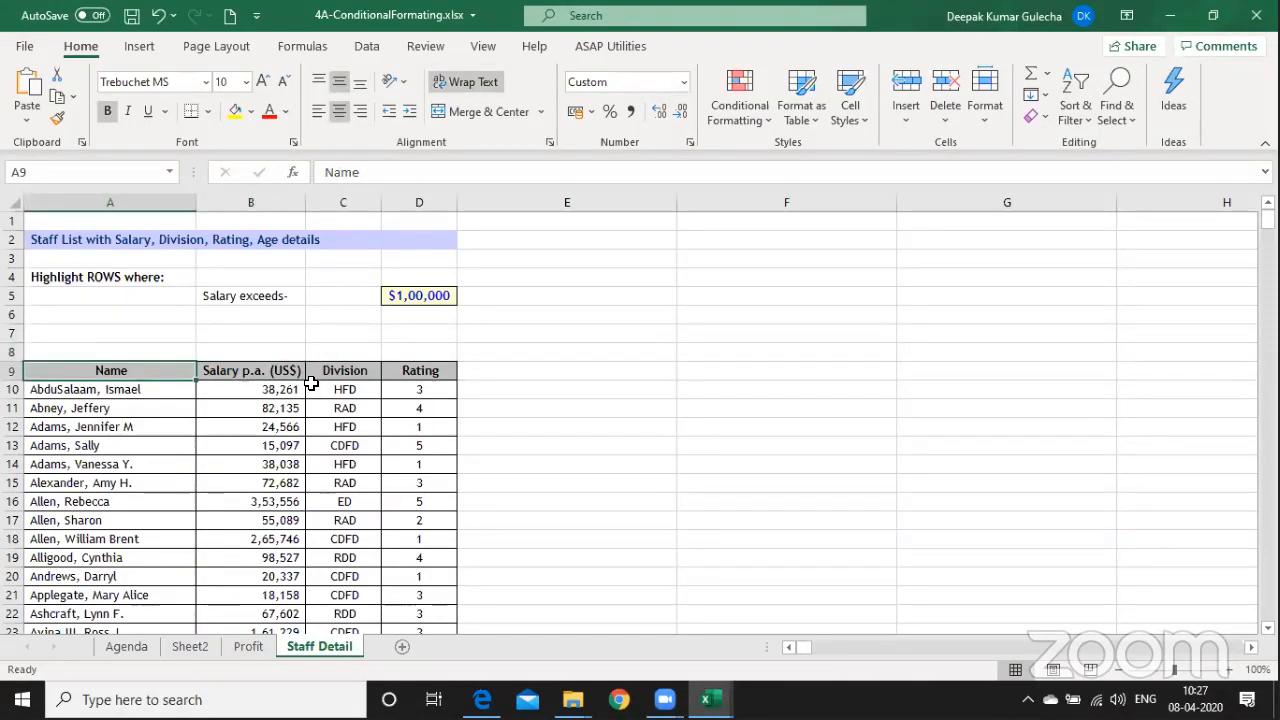
pyautogui.hotkey('ctrl', 'shift', 'Down')
pyautogui.hotkey('ctrl', 'shift', 'Right')
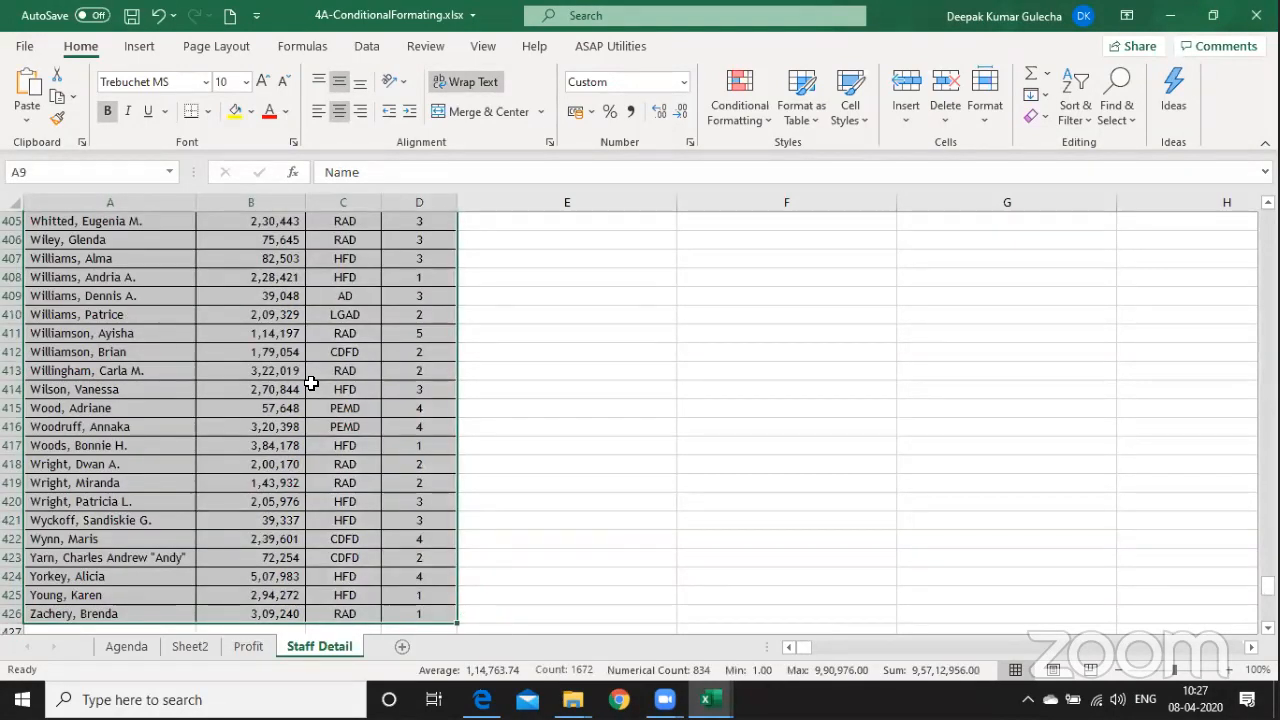
# Repeat the staff list selection from the Name header, step the active cell to A10 and return to A9.
pyautogui.press('Up')
pyautogui.press('Down')
pyautogui.hotkey('ctrl', 'shift', 'Down')
pyautogui.hotkey('ctrl', 'shift', 'Right')
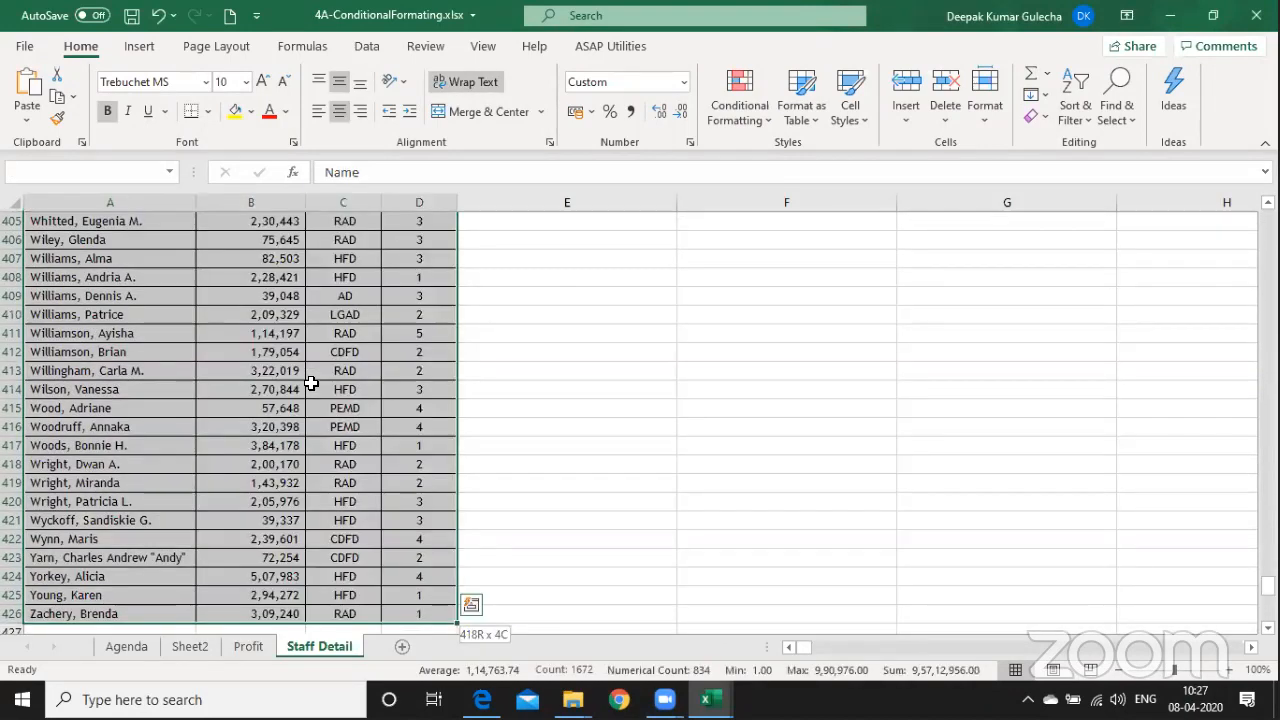
pyautogui.hotkey('ctrl', 'shift', 'Right')
pyautogui.hotkey('ctrl', 'shift', 'Left')
pyautogui.press('Return')
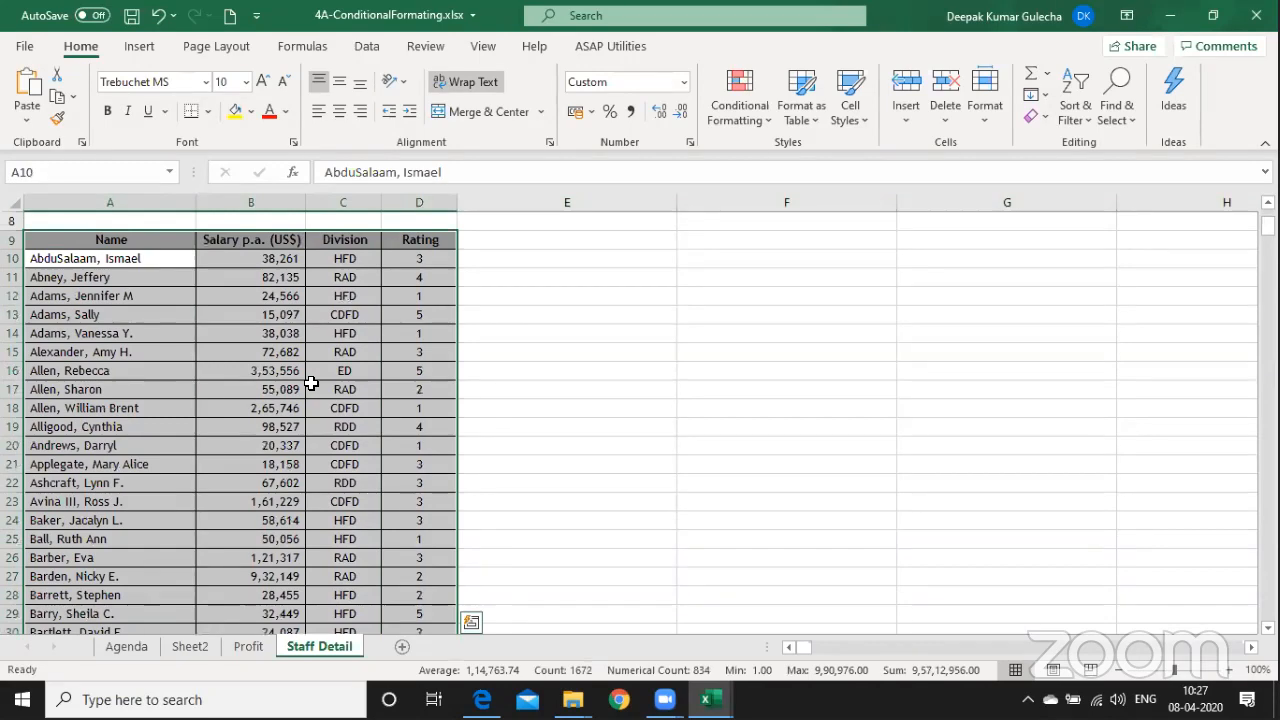
pyautogui.press('Up')
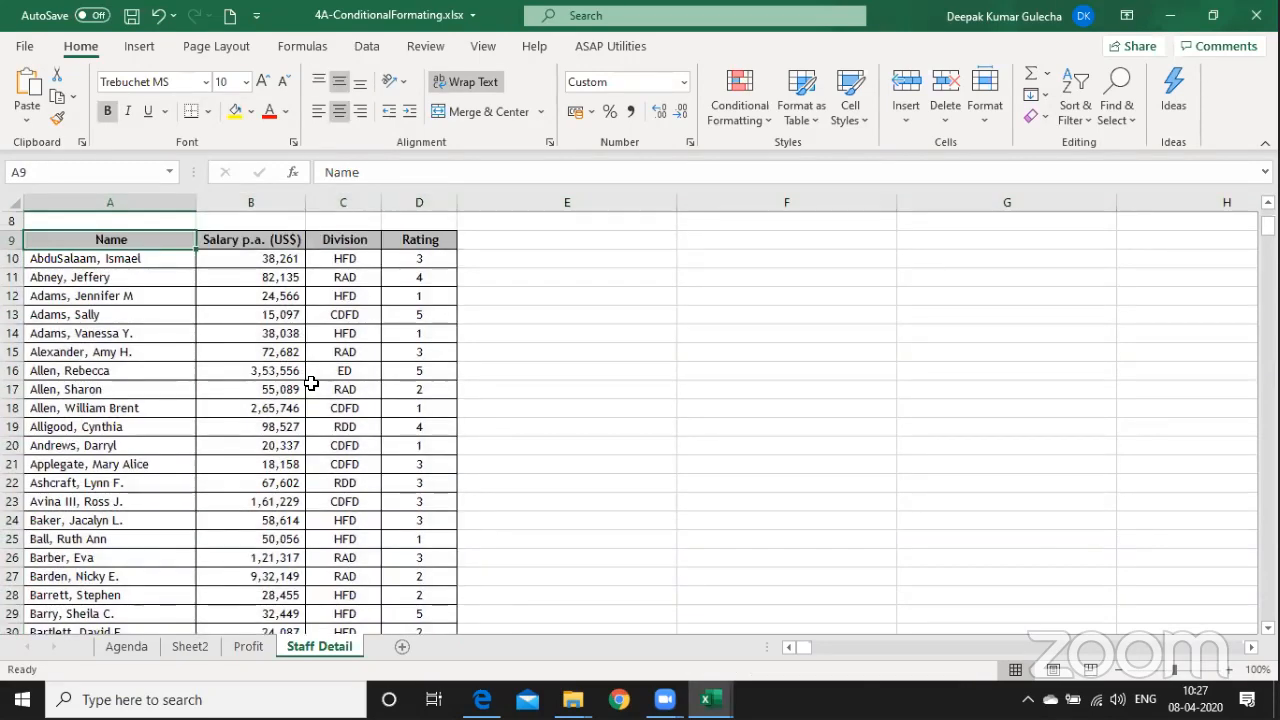
# Select everything from the Name header in A9 through the last used cell of the staff list, D426.
pyautogui.hotkey('ctrl', 'shift', 'End')
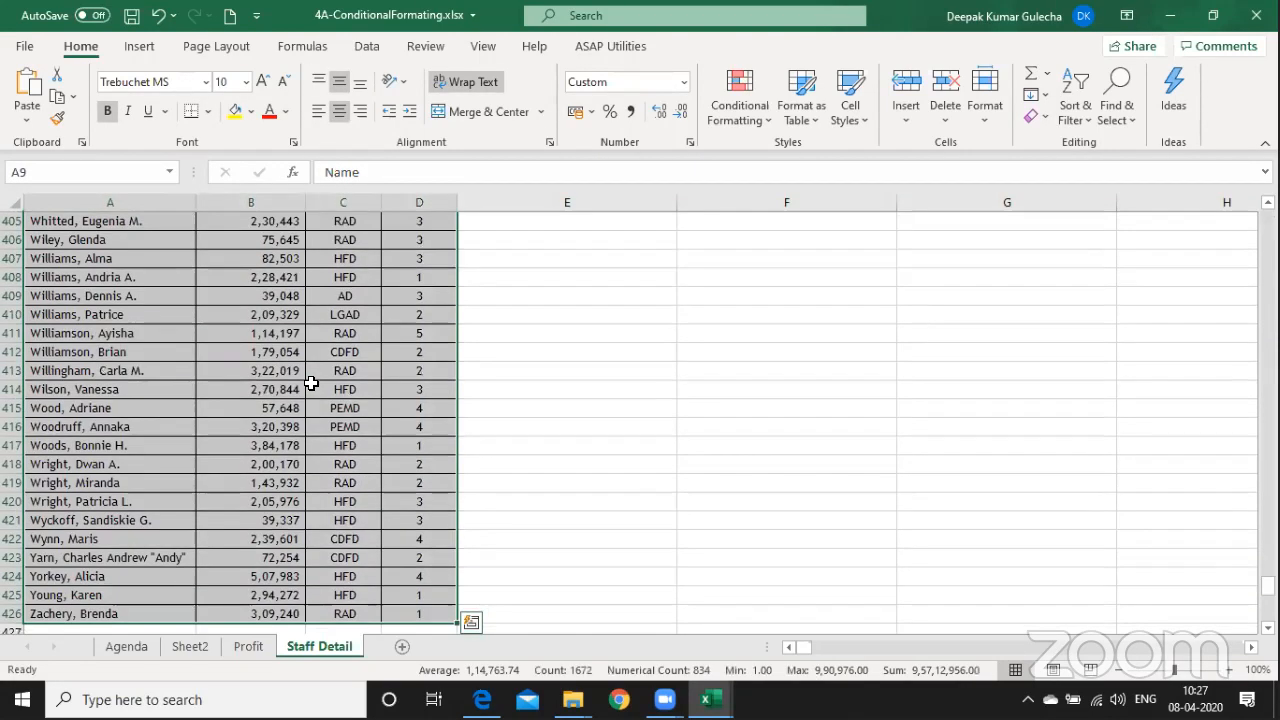
pyautogui.hotkey('ctrl', 'Home')
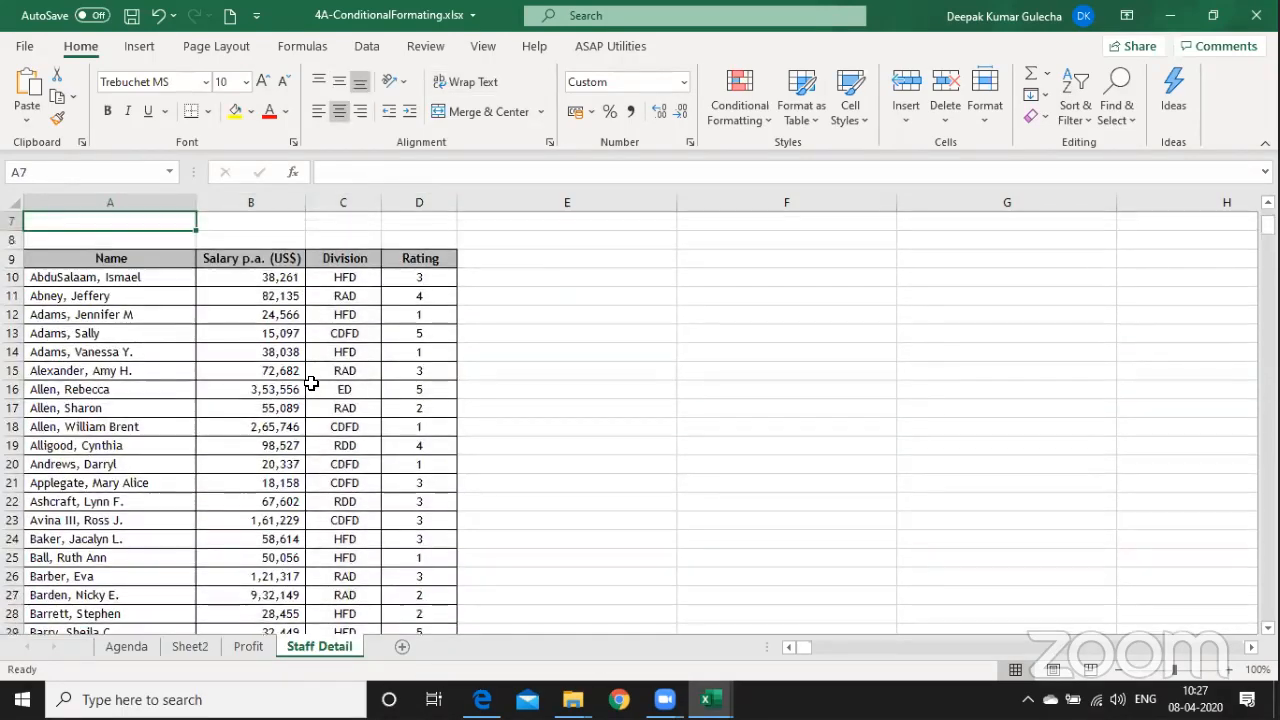
pyautogui.press('Down')
pyautogui.press('Down')
pyautogui.hotkey('ctrl', 'shift', 'End')
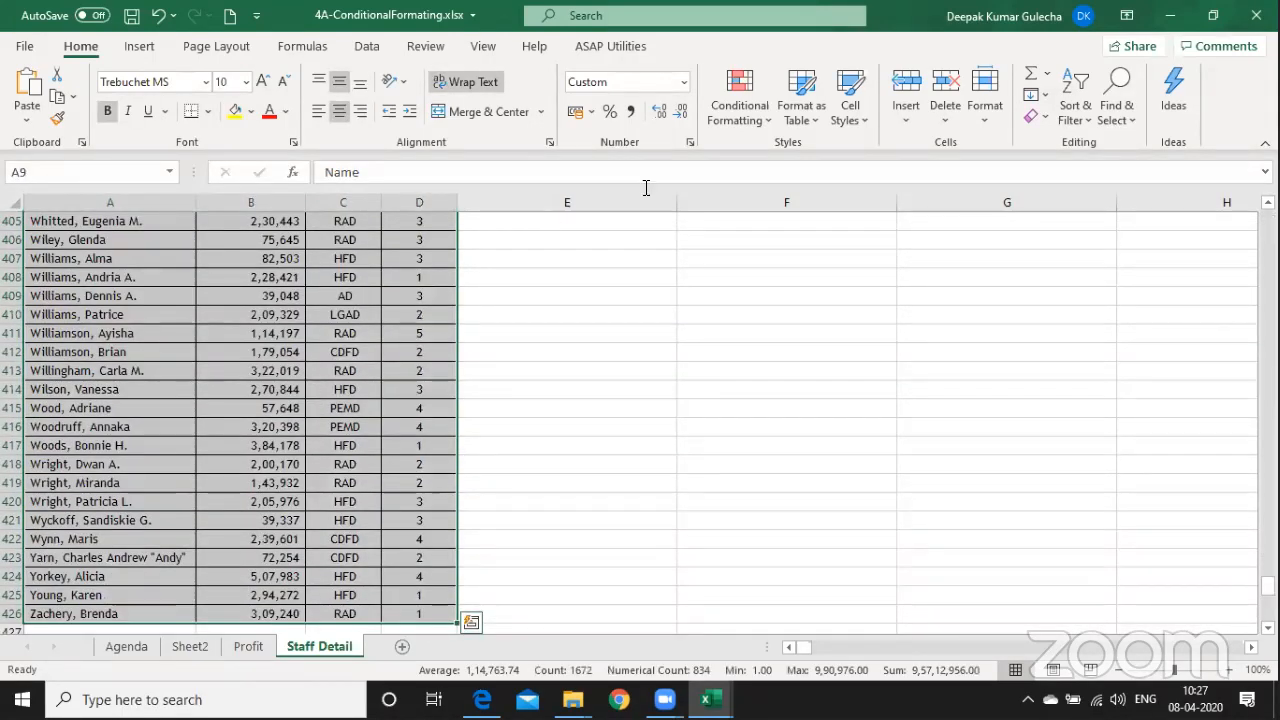
# Start a new conditional formatting rule for the staff list that uses a formula to determine which cells to format.
pyautogui.click(740, 110)
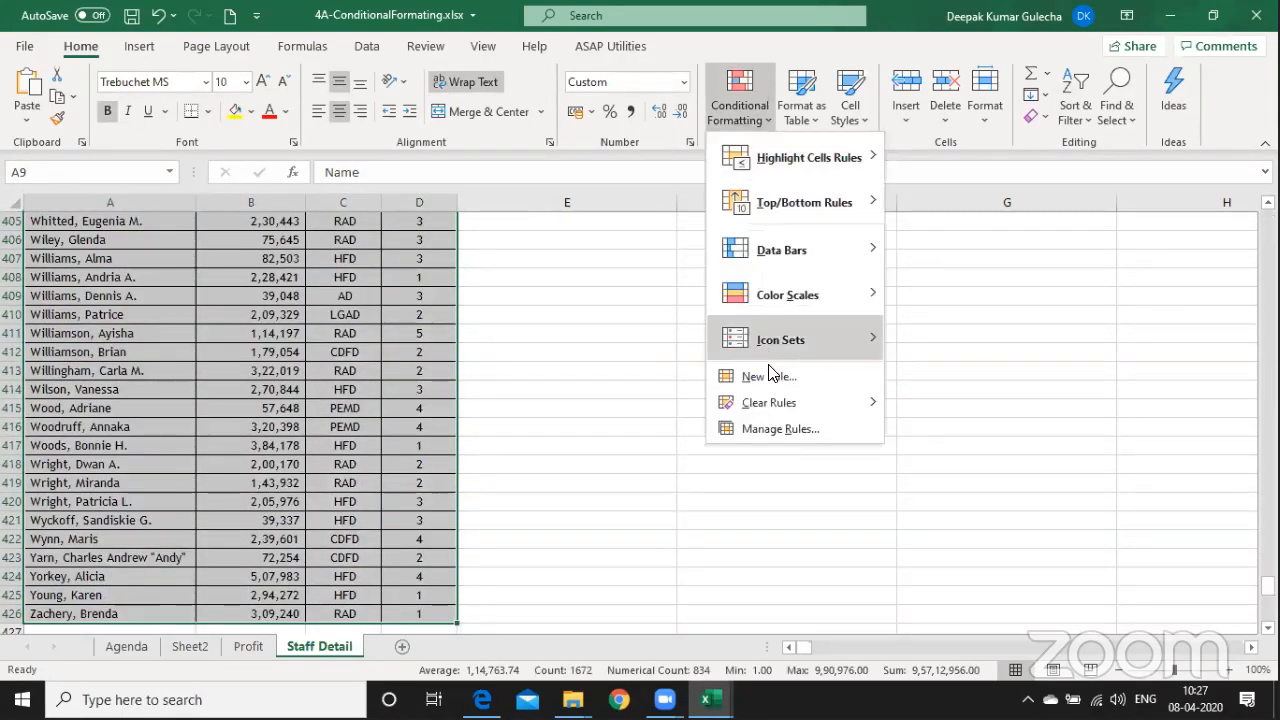
pyautogui.click(782, 430)
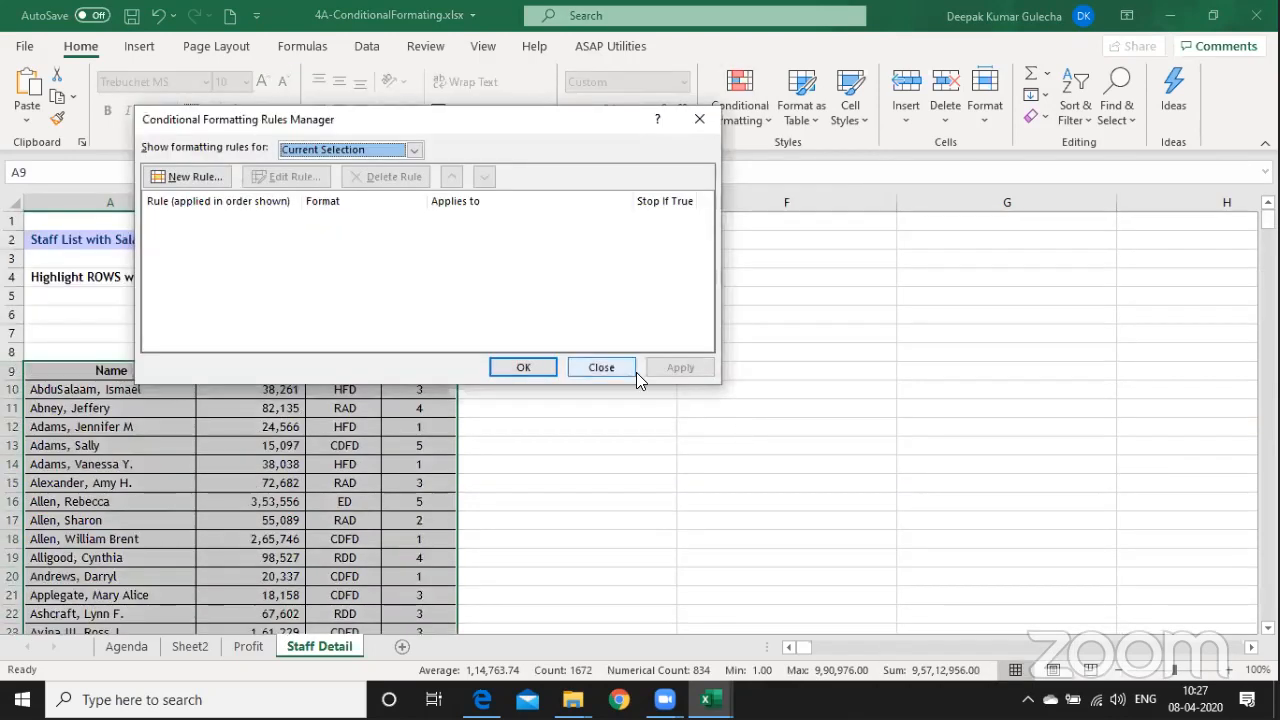
pyautogui.click(170, 183)
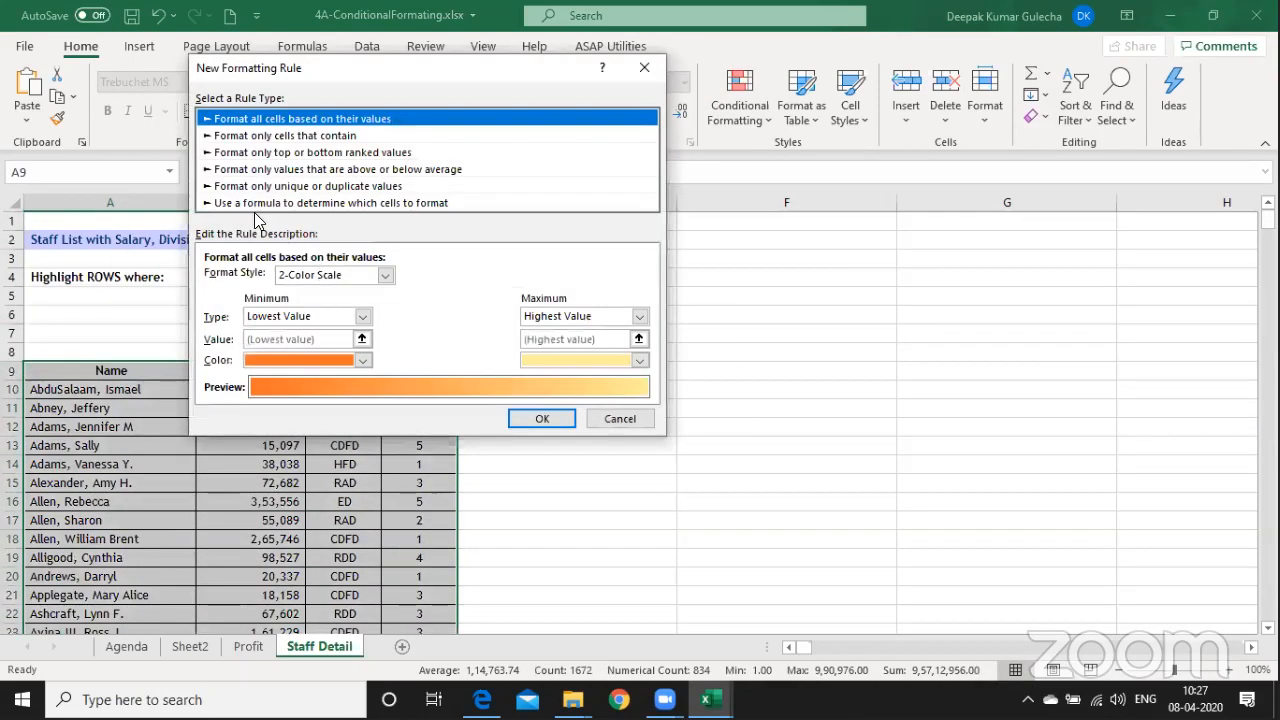
pyautogui.click(262, 203)
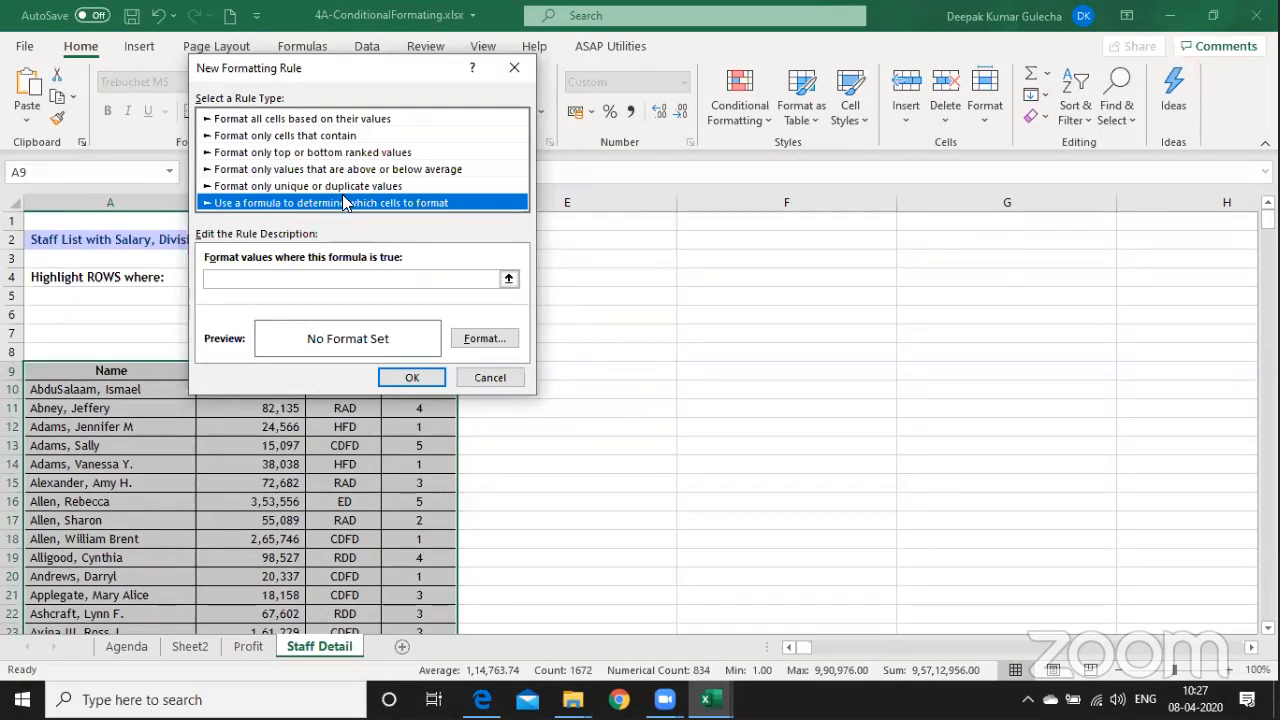
# Enter the rule formula =$B9>$D$5 to compare each row's salary with the limit in D5.
pyautogui.click(300, 278)
pyautogui.write('=')
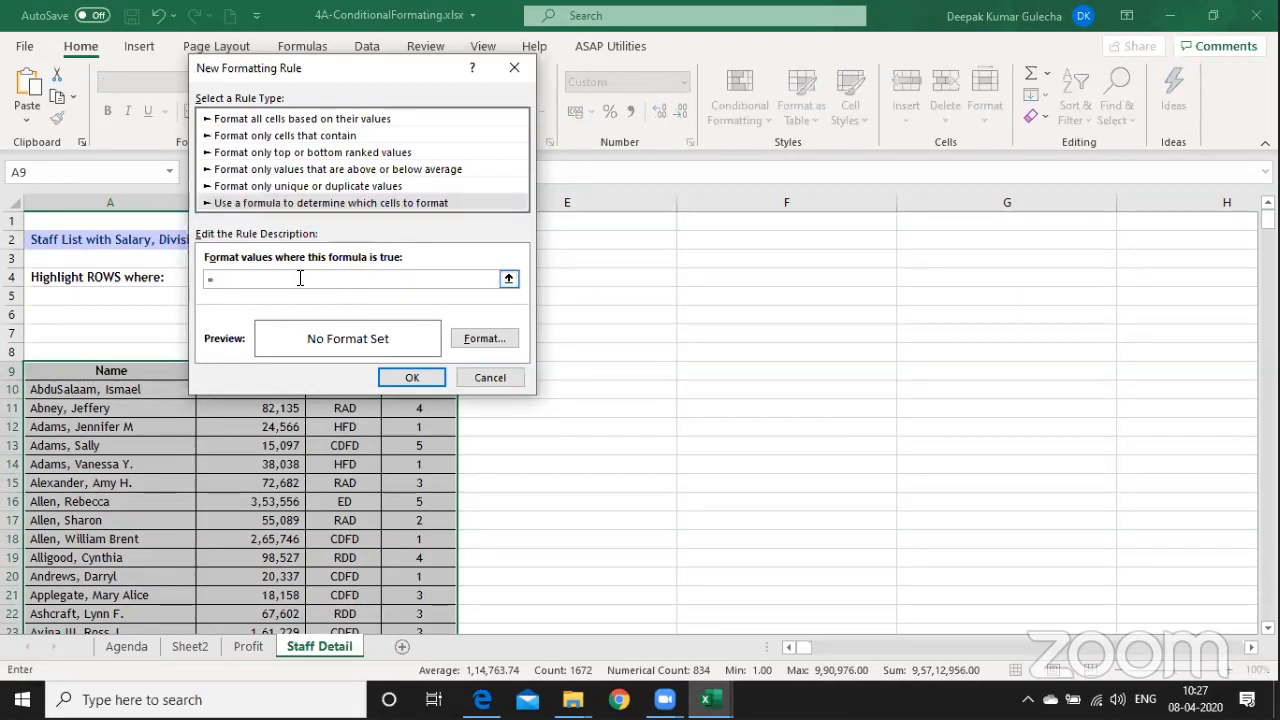
pyautogui.press('Right')
pyautogui.press('Left')
pyautogui.press('F4')
pyautogui.press('F4')
pyautogui.press('F4')
pyautogui.press('F4')
pyautogui.press('F4')
pyautogui.write('>')
pyautogui.moveTo(335, 78); pyautogui.dragTo(743, 197)
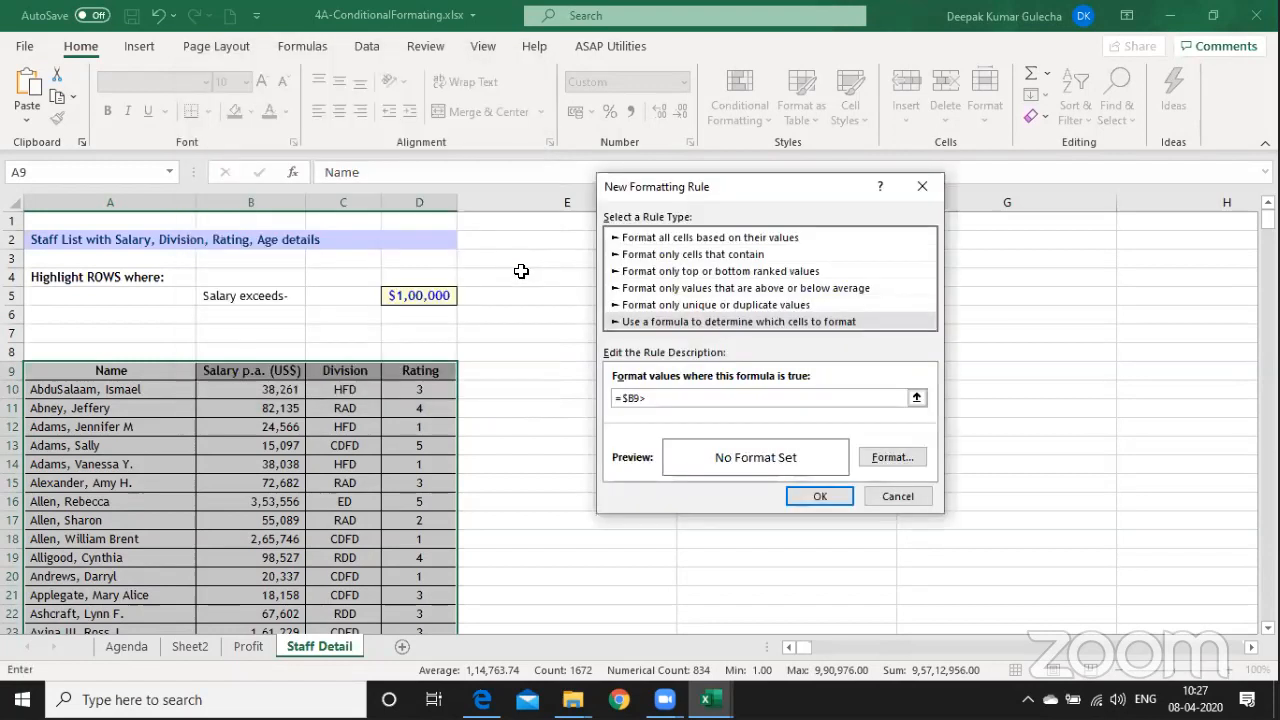
pyautogui.click(442, 298)
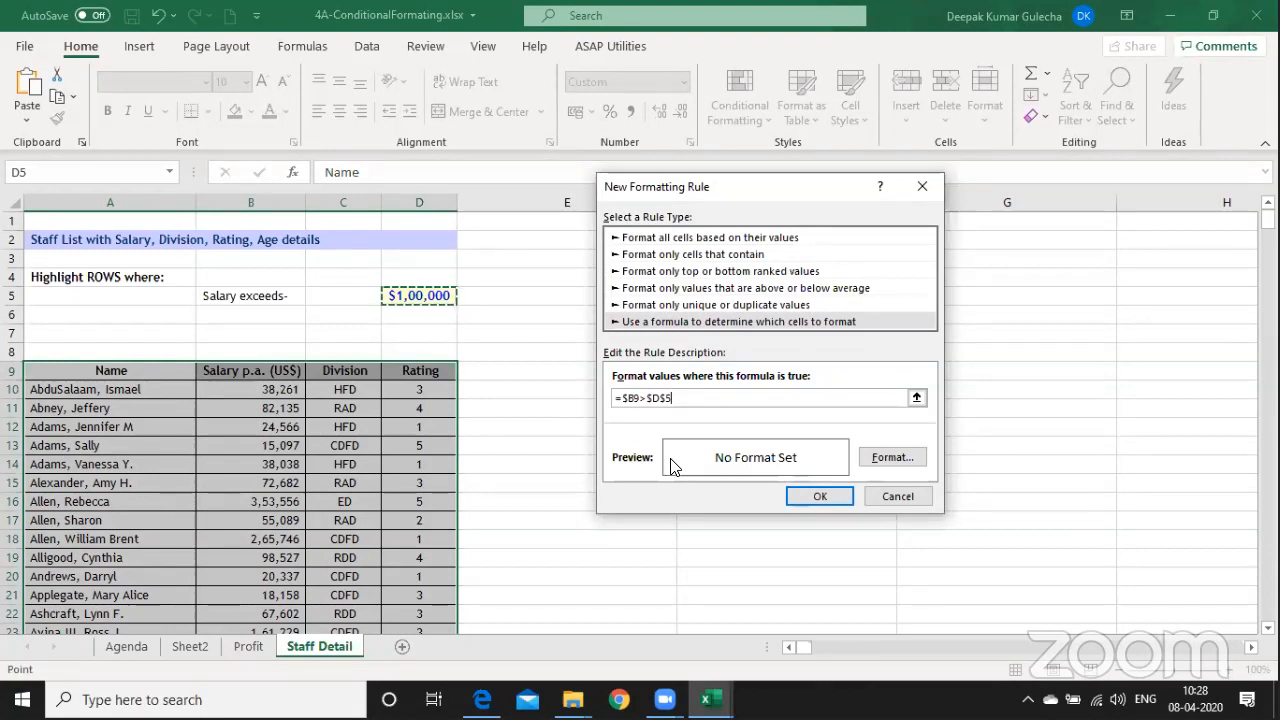
# Select the whole text of the salary rule's formula and accept the rule without setting a format.
pyautogui.click(676, 398)
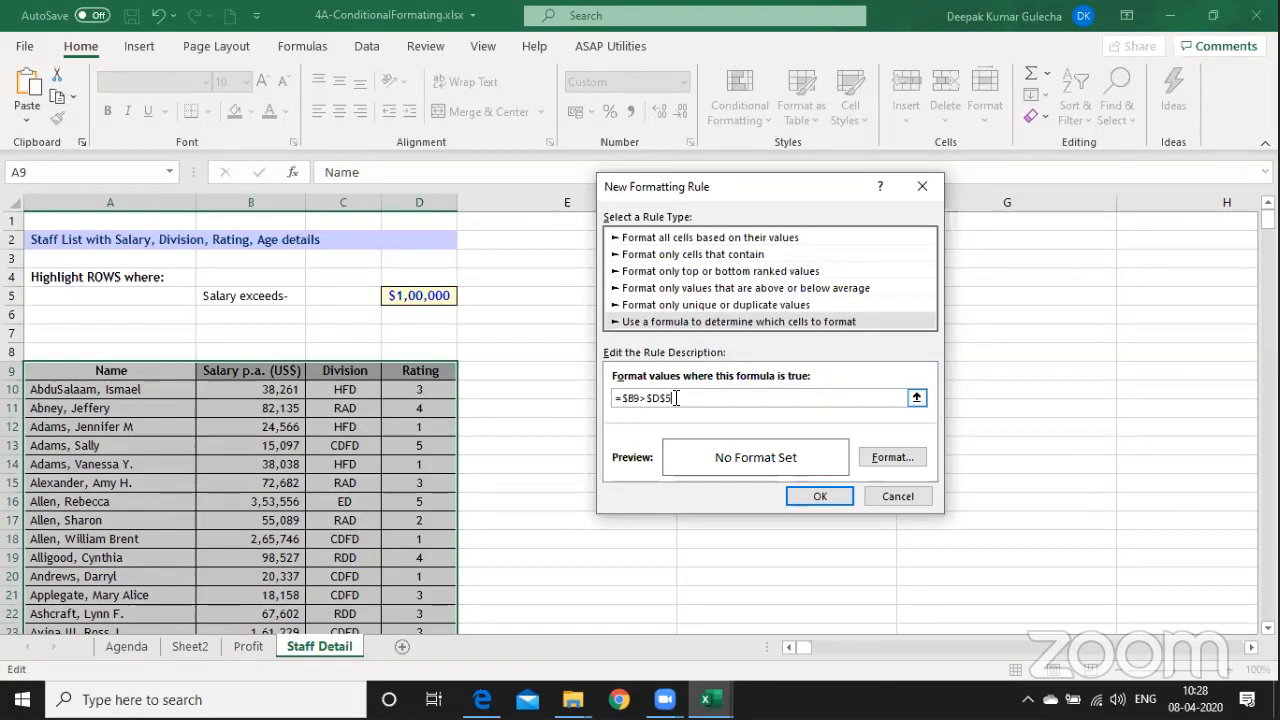
pyautogui.hotkey('shift', 'Left')
pyautogui.hotkey('shift', 'Left')
pyautogui.hotkey('shift', 'Left')
pyautogui.hotkey('shift', 'Left')
pyautogui.hotkey('shift', 'Left')
pyautogui.hotkey('shift', 'Left')
pyautogui.hotkey('shift', 'Left')
pyautogui.hotkey('shift', 'Left')
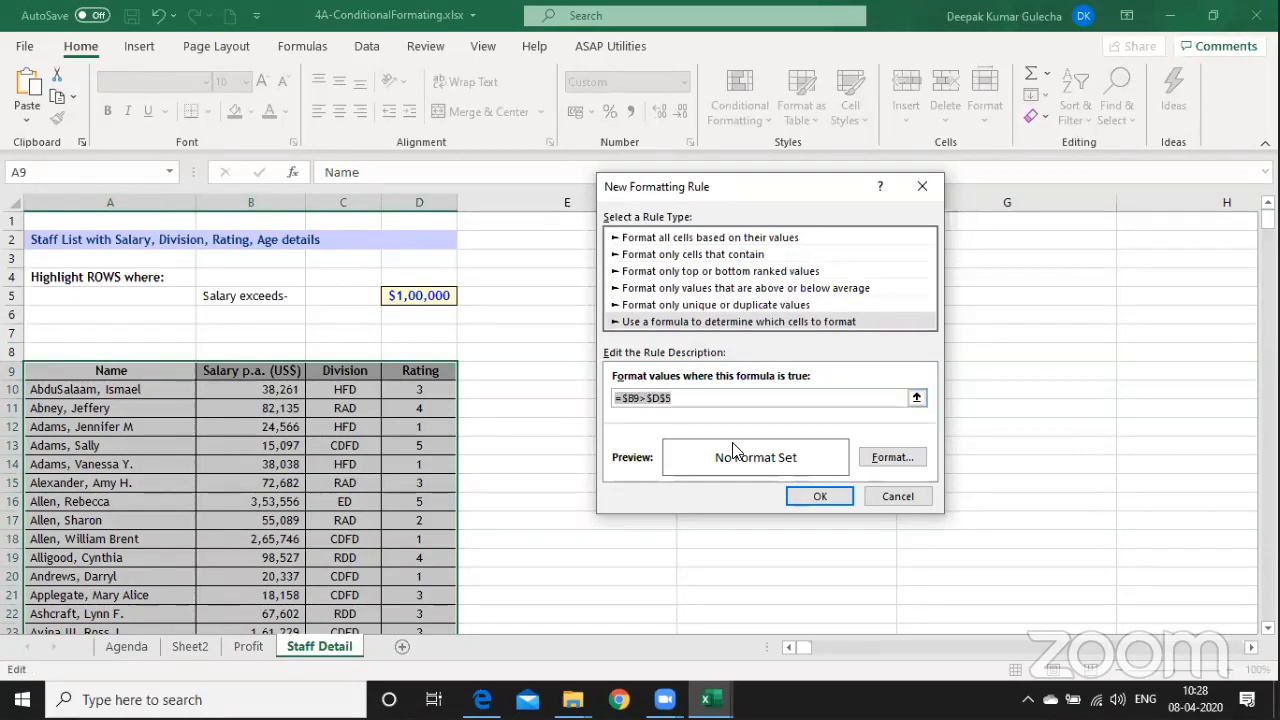
pyautogui.click(818, 495)
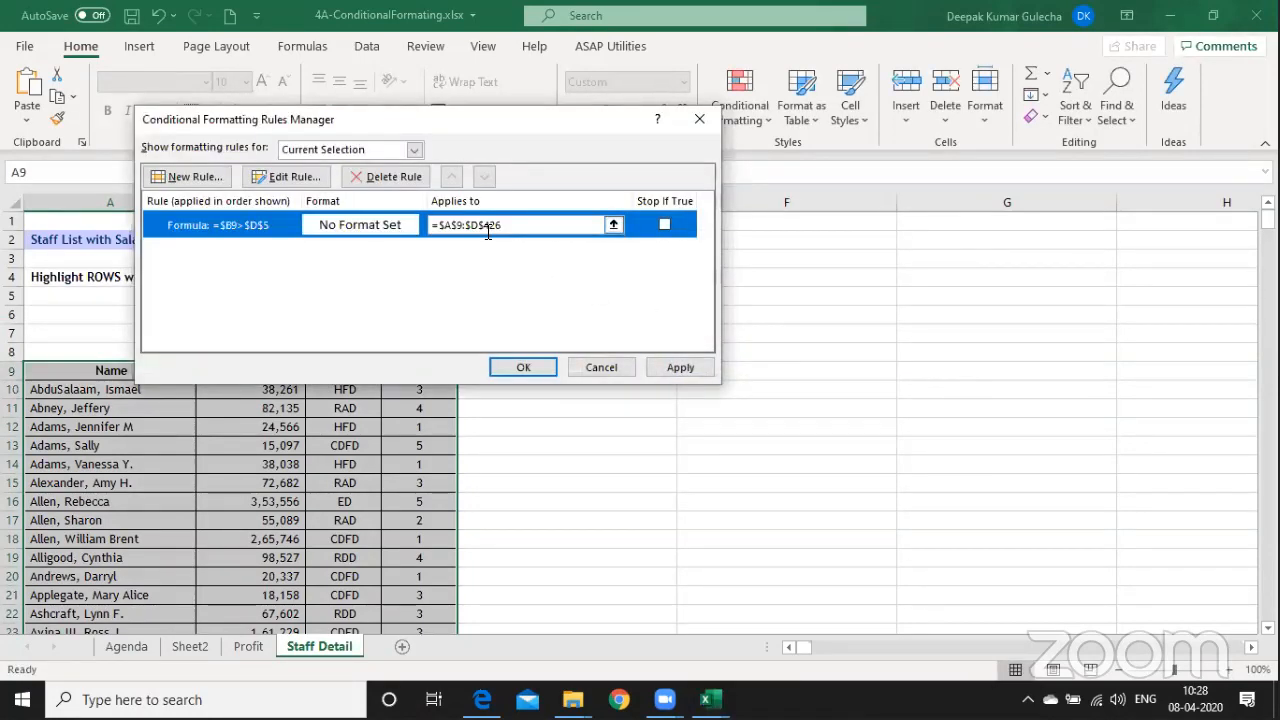
# Give the staff list's salary formula rule an orange fill and apply it to A9:D426.
pyautogui.click(316, 178)
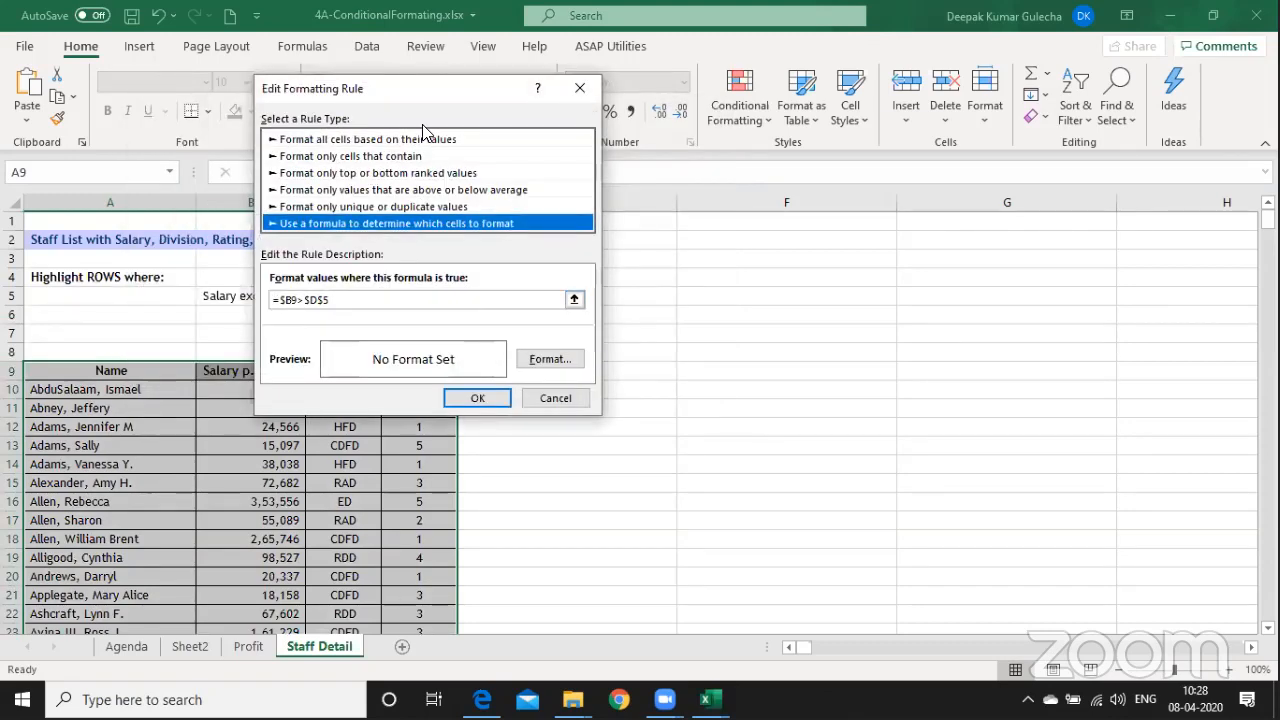
pyautogui.click(548, 358)
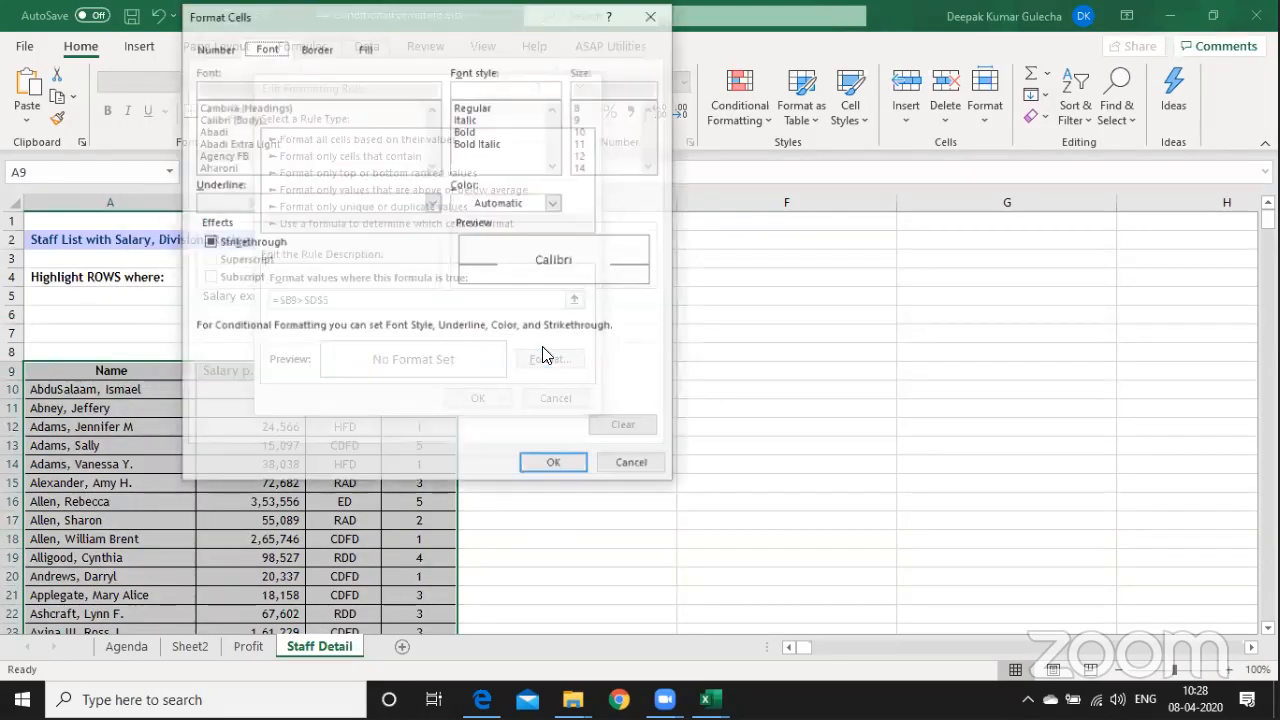
pyautogui.click(366, 47)
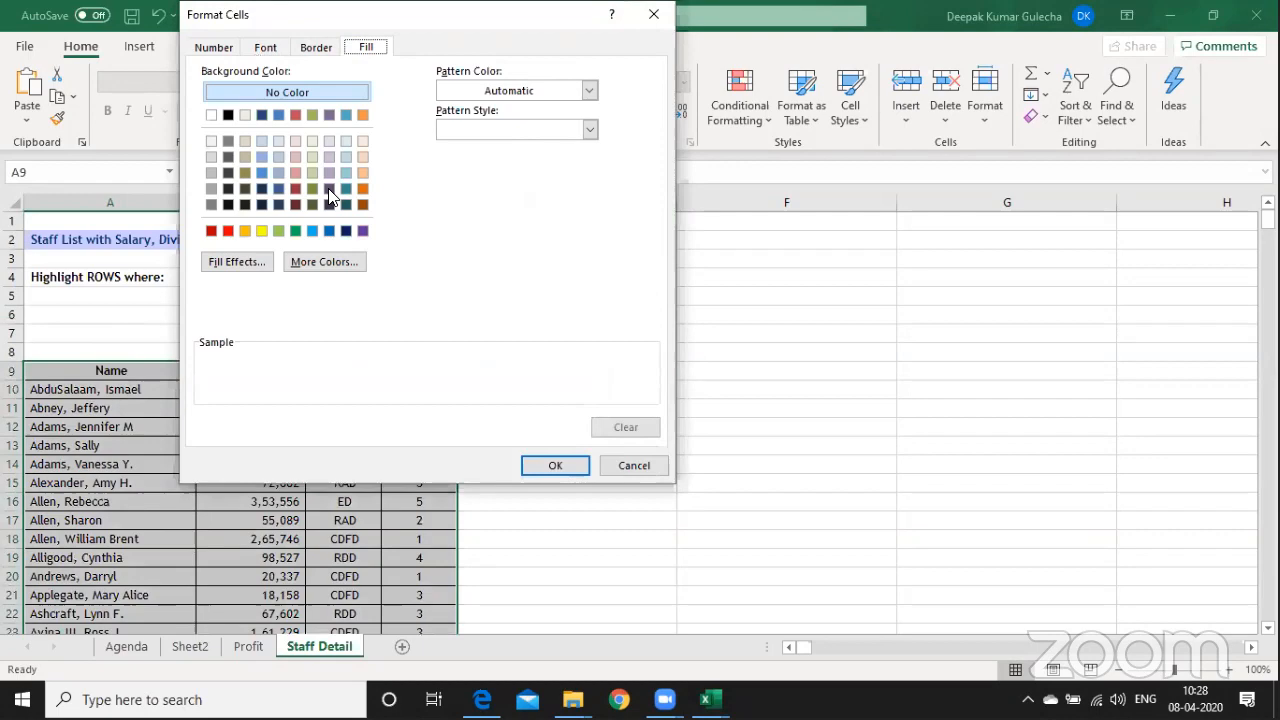
pyautogui.click(245, 231)
pyautogui.click(540, 466)
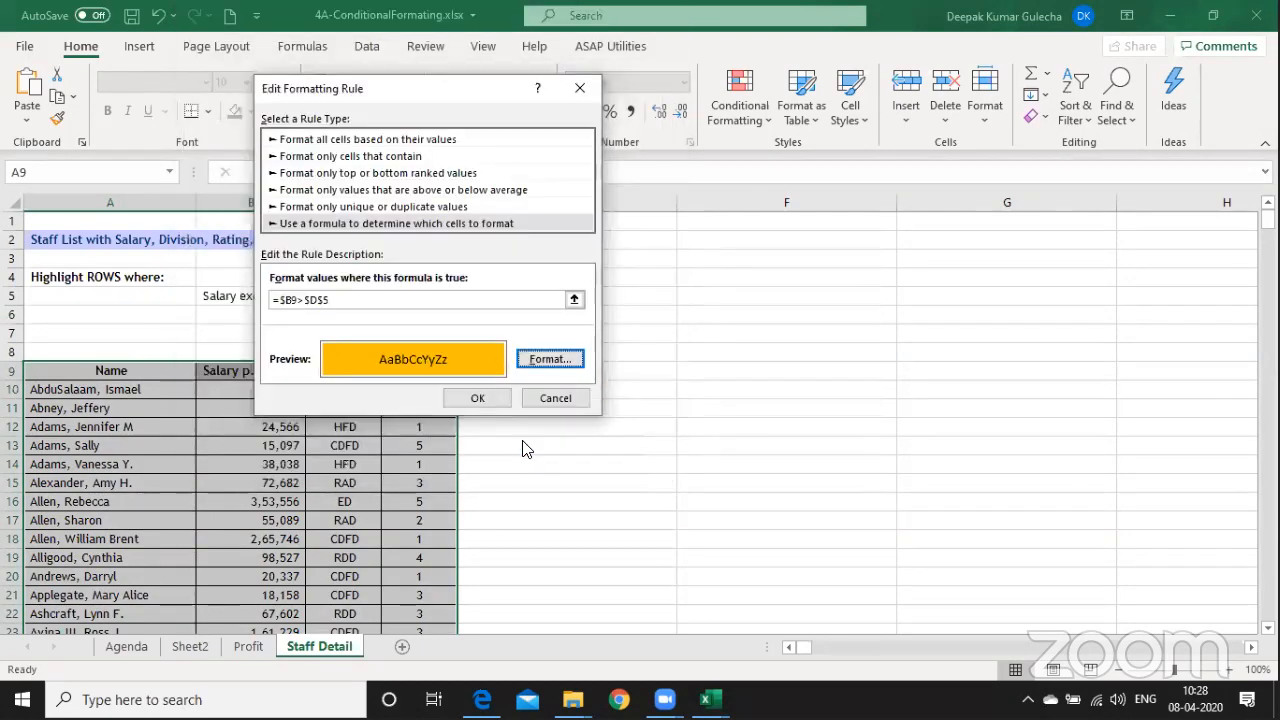
pyautogui.click(478, 397)
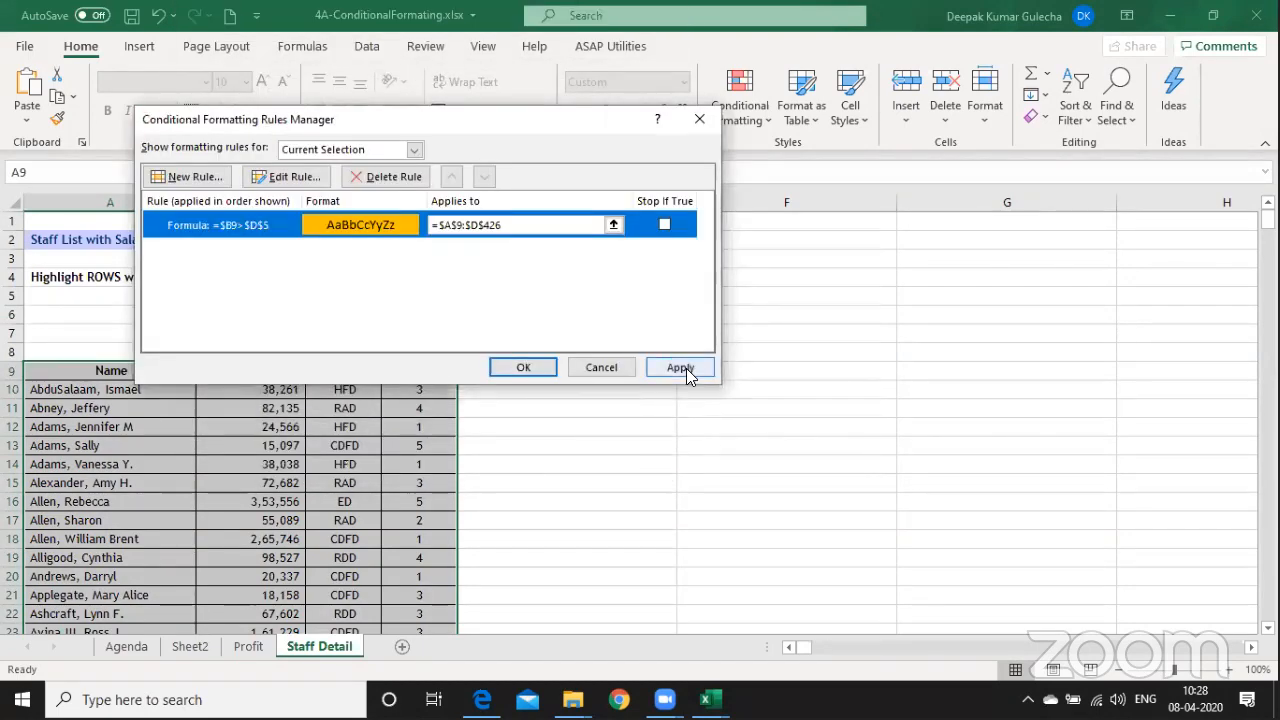
pyautogui.click(682, 368)
pyautogui.click(532, 367)
pyautogui.click(543, 389)
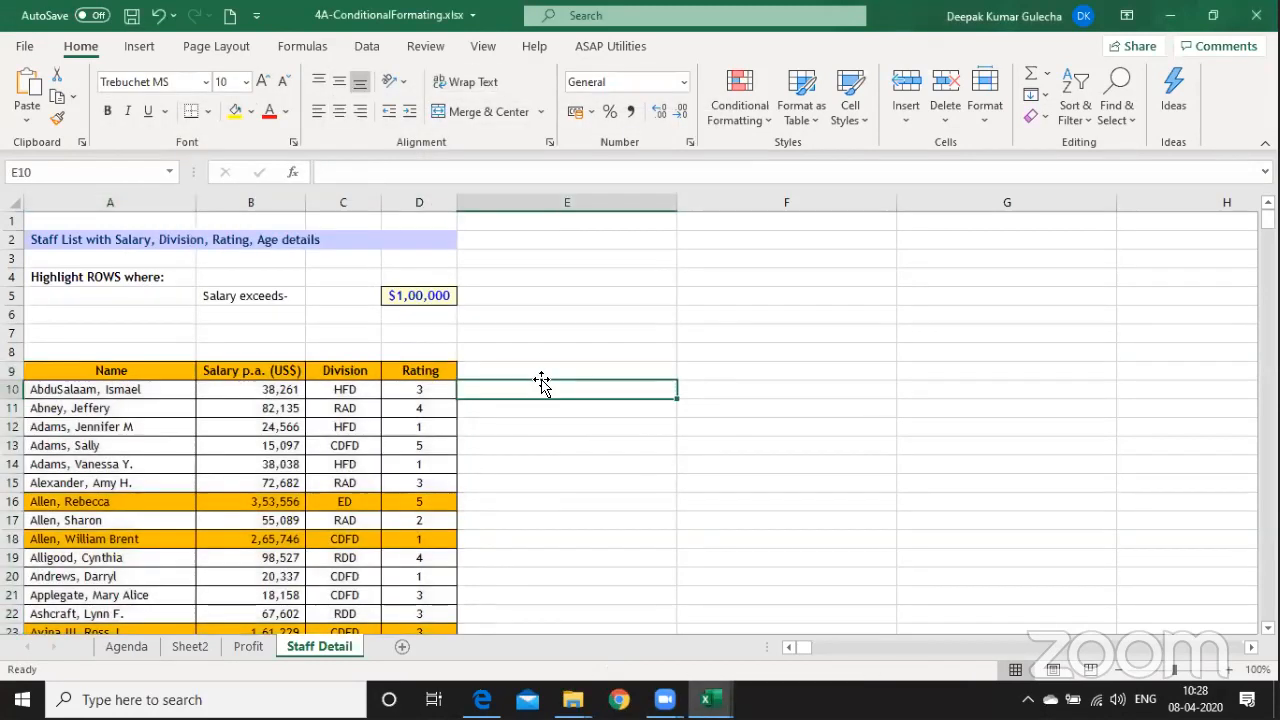
pyautogui.click(560, 370)
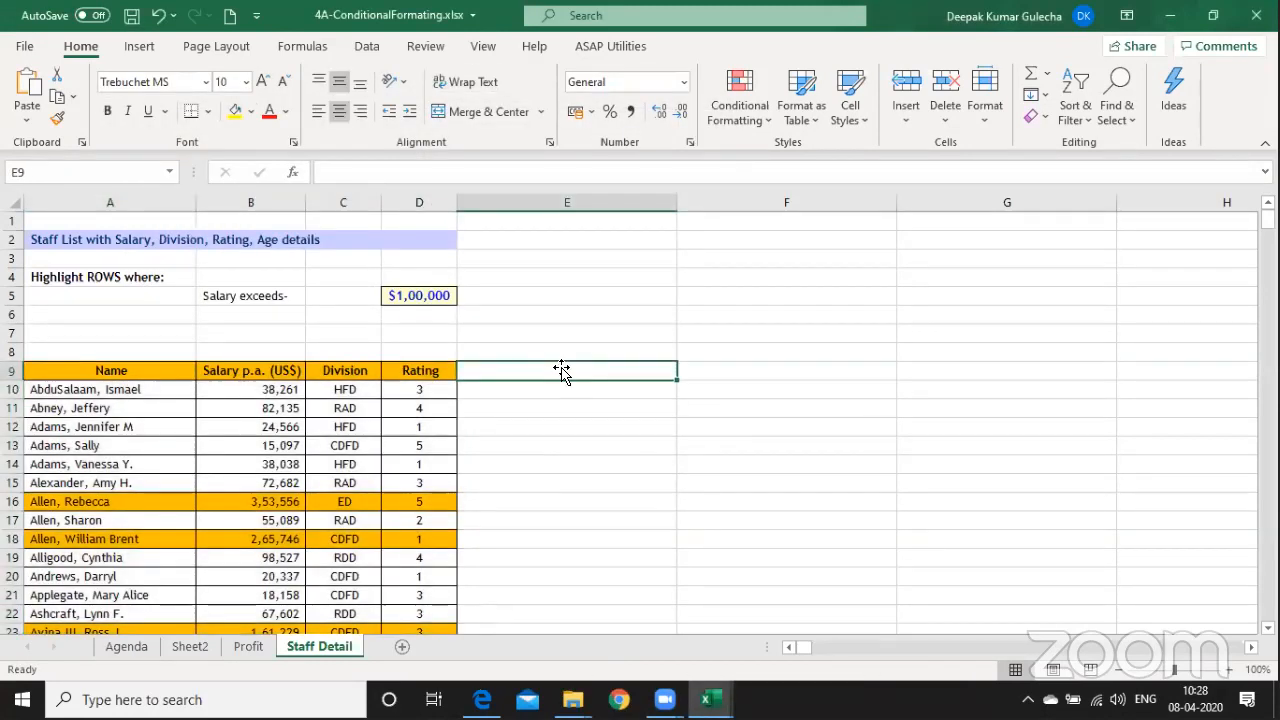
pyautogui.press('Right')
pyautogui.press('Left')
pyautogui.press('Down')
pyautogui.press('Down')
pyautogui.press('F2')
pyautogui.write('=$B9>$D$5')
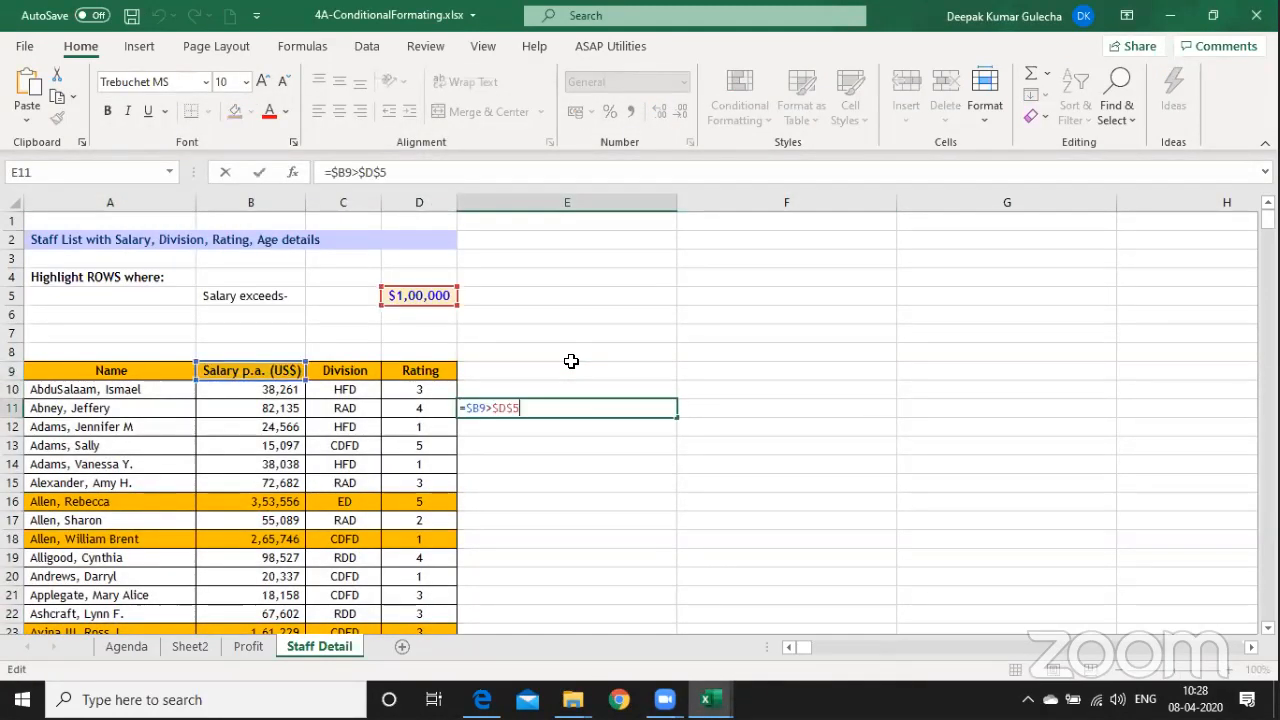
pyautogui.press('Escape')
# Enter the formula =$B9>$D$5 in E9, beside the header row of the staff list.
pyautogui.click(571, 367)
pyautogui.press('F2')
pyautogui.write('=$B9>$D$5')
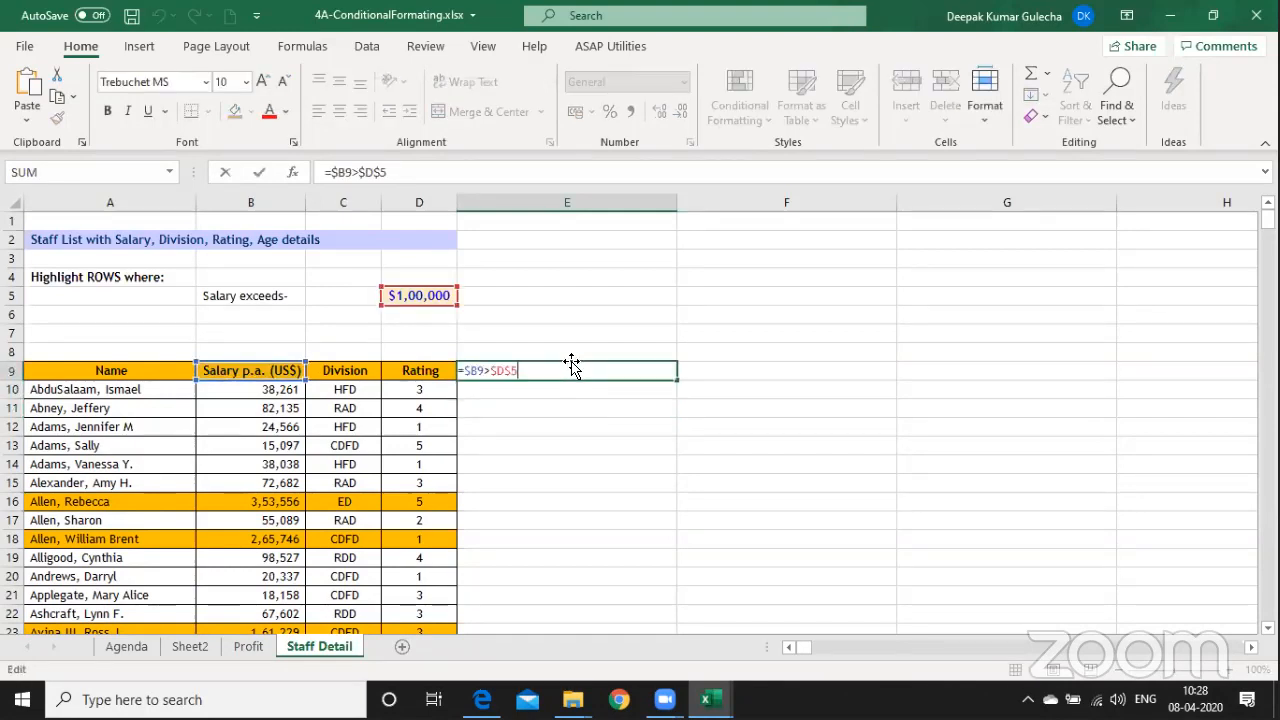
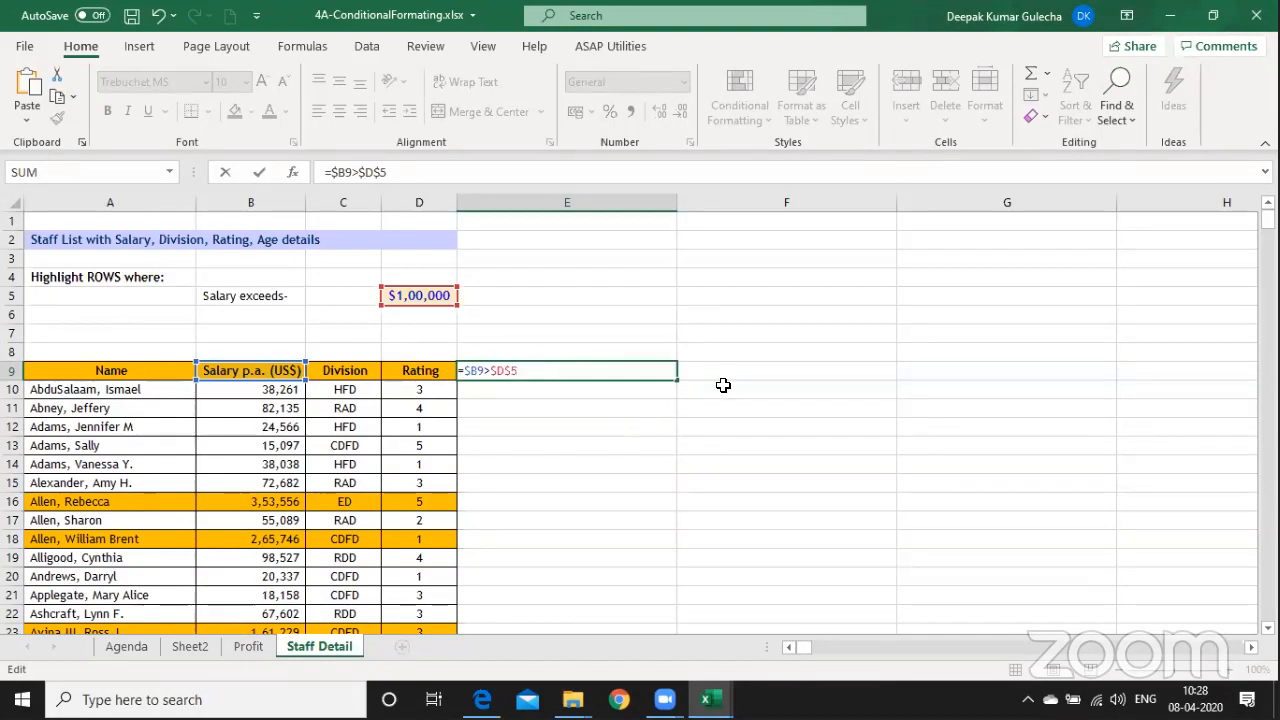
pyautogui.press('Escape')
pyautogui.press('Return')
# Examine which staff rows are highlighted, from A16:D16 down to row 31, and return to the salary condition above the list.
pyautogui.press('Down')
pyautogui.press('Down')
pyautogui.press('Down')
pyautogui.press('Down')
pyautogui.press('Down')
pyautogui.press('Down')
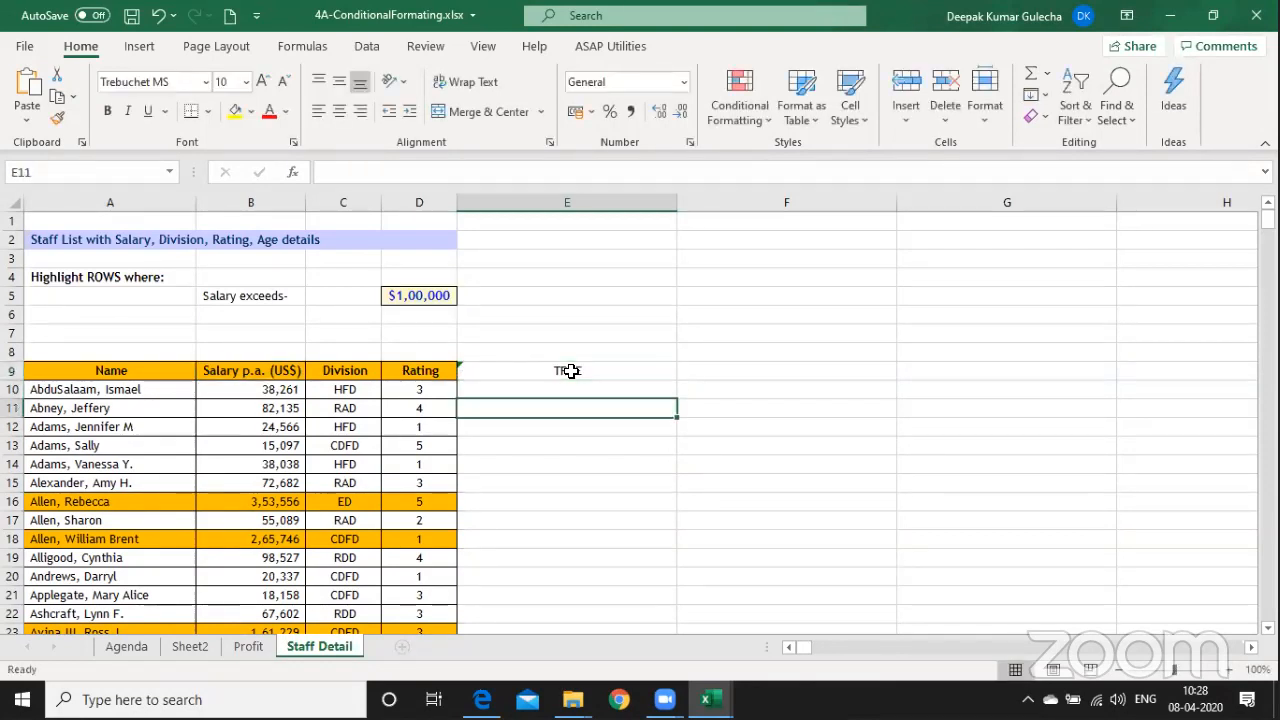
pyautogui.press('Left')
pyautogui.press('Left')
pyautogui.press('Left')
pyautogui.press('Left')
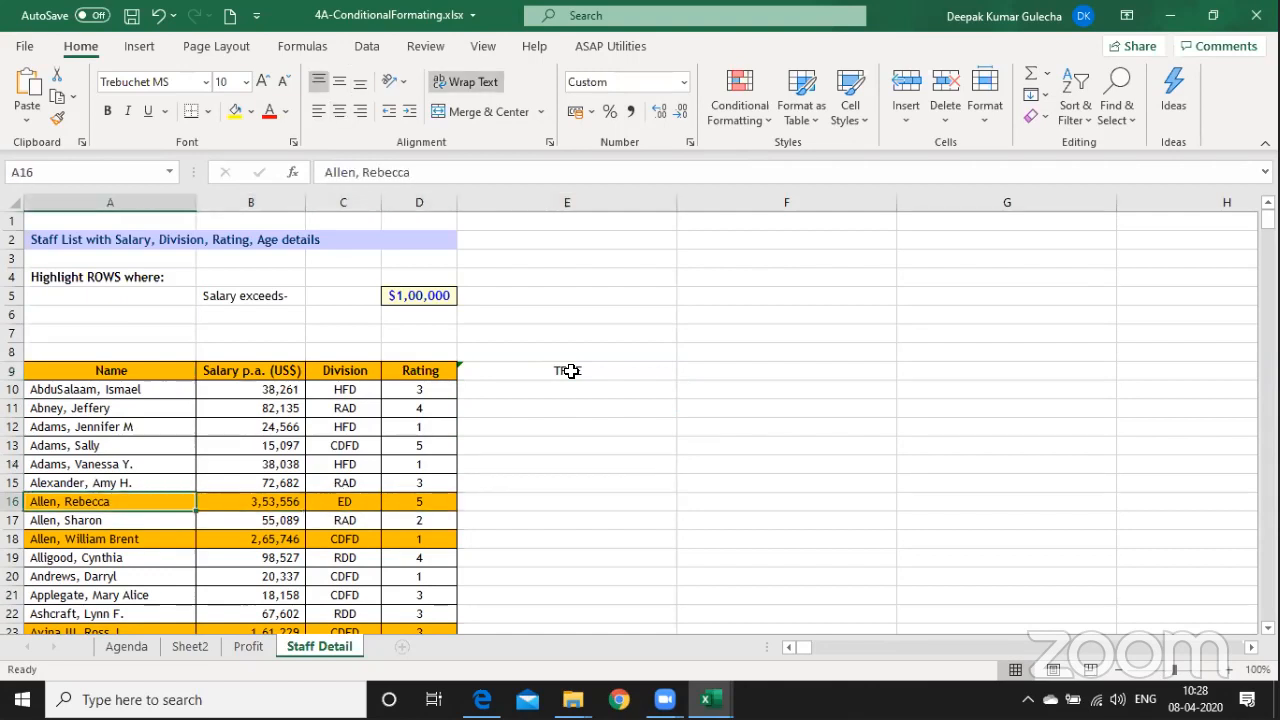
pyautogui.hotkey('ctrl', 'shift', 'Right')
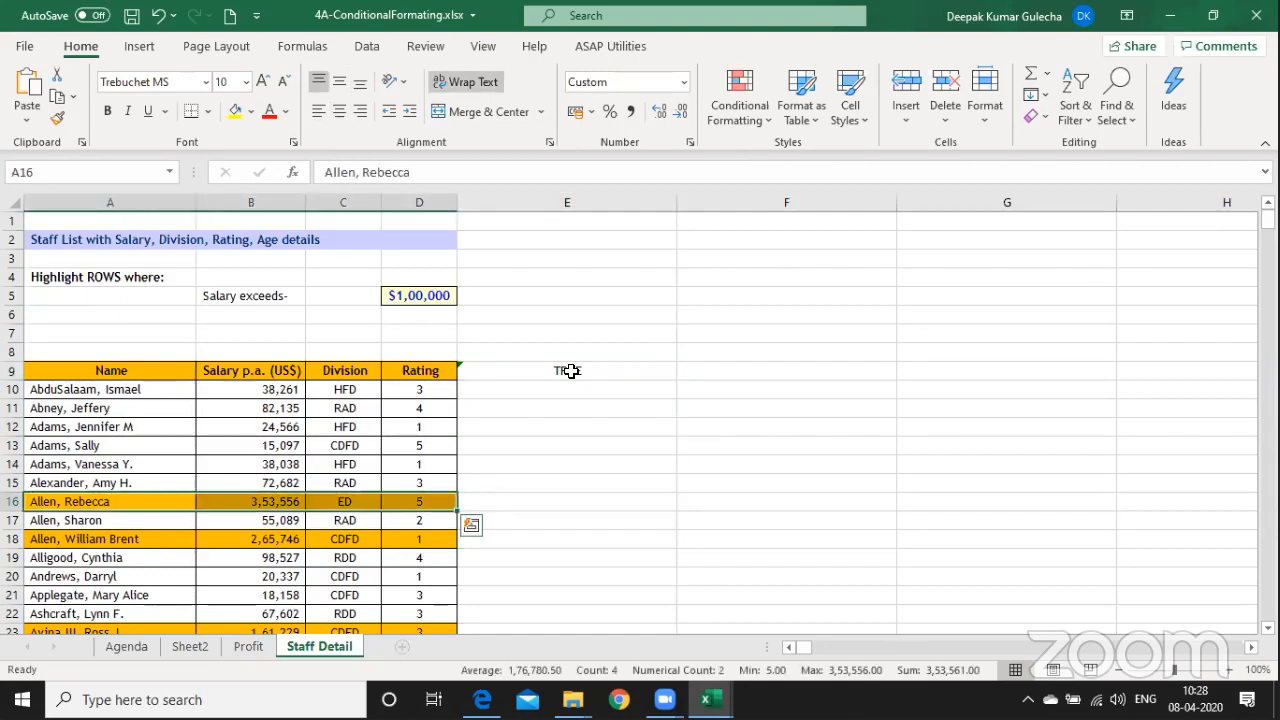
pyautogui.press('Down')
pyautogui.press('Down')
pyautogui.press('Down')
pyautogui.press('Down')
pyautogui.press('Down')
pyautogui.press('Down')
pyautogui.press('Down')
pyautogui.press('Down')
pyautogui.press('Down')
pyautogui.press('Down')
pyautogui.press('Down')
pyautogui.press('Down')
pyautogui.press('Down')
pyautogui.press('Down')
pyautogui.press('Down')
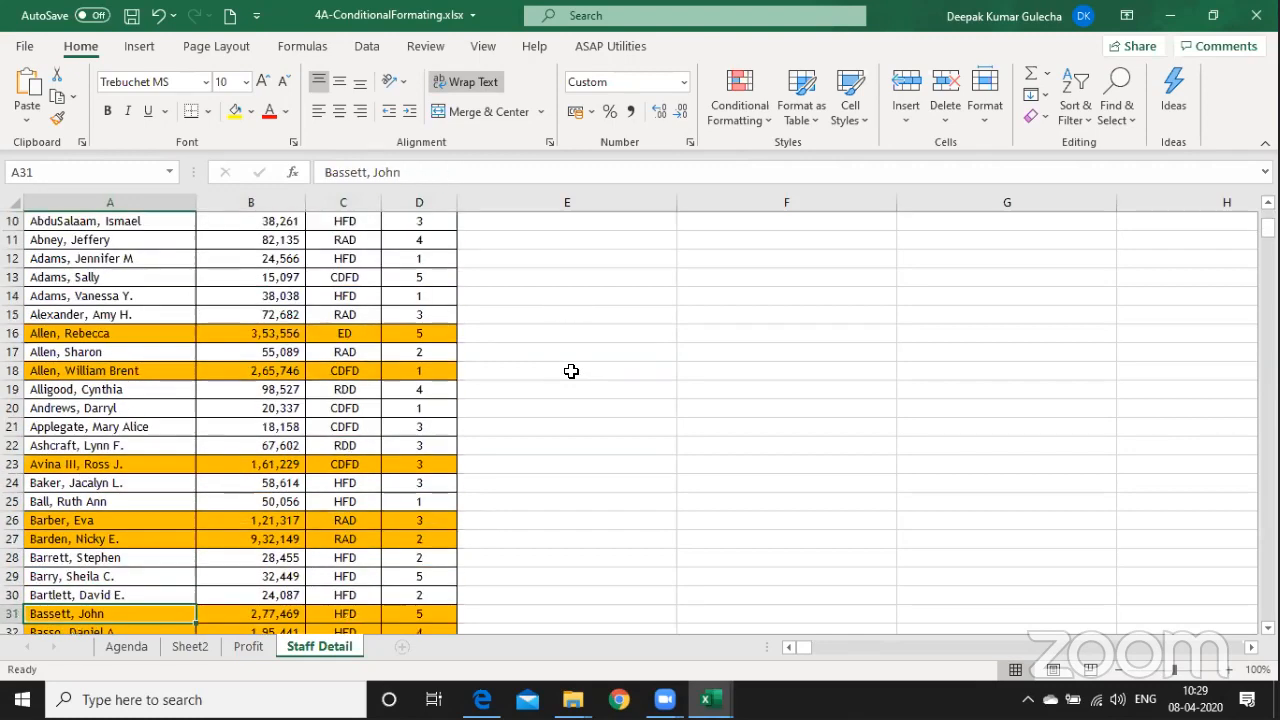
pyautogui.hotkey('ctrl', 'Up')
pyautogui.press('Right')
pyautogui.press('Up')
pyautogui.press('Up')
pyautogui.press('Up')
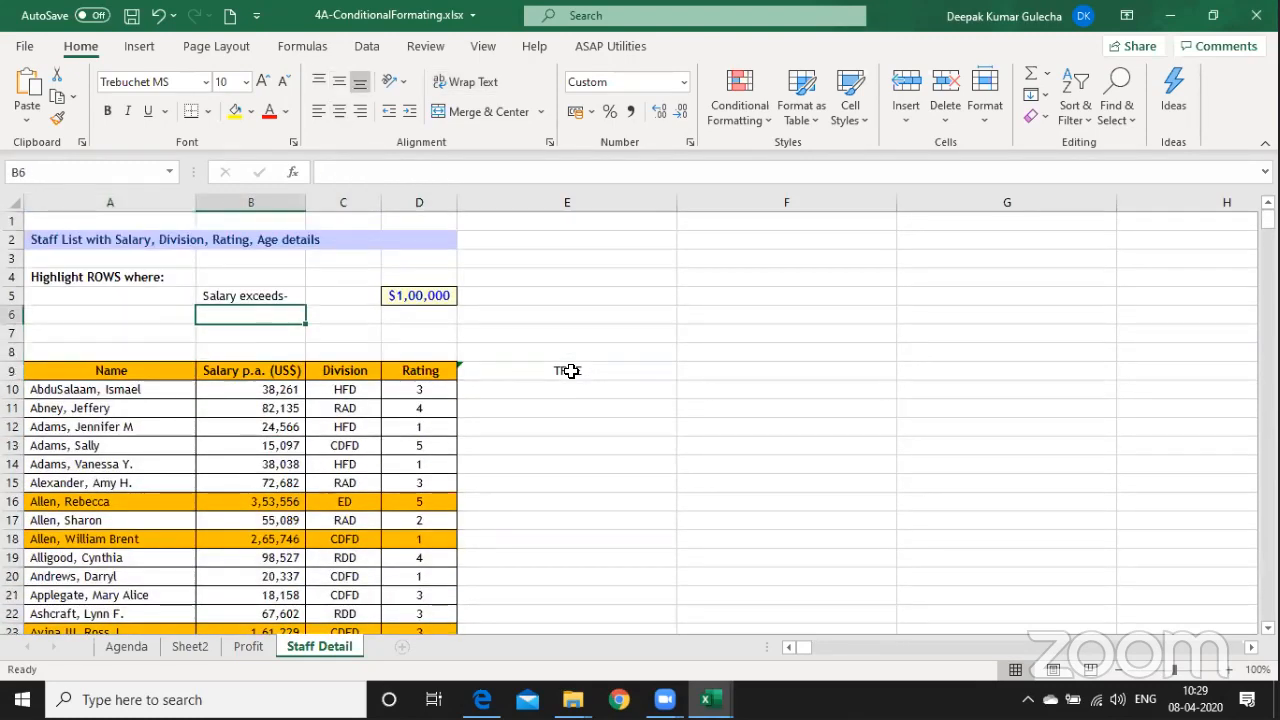
# Turn the formula in E9 into plain text by putting an apostrophe in front of it.
pyautogui.press('Down')
pyautogui.press('Down')
pyautogui.press('Right')
pyautogui.press('Right')
pyautogui.press('Right')
pyautogui.press('Down')
pyautogui.press('F2')
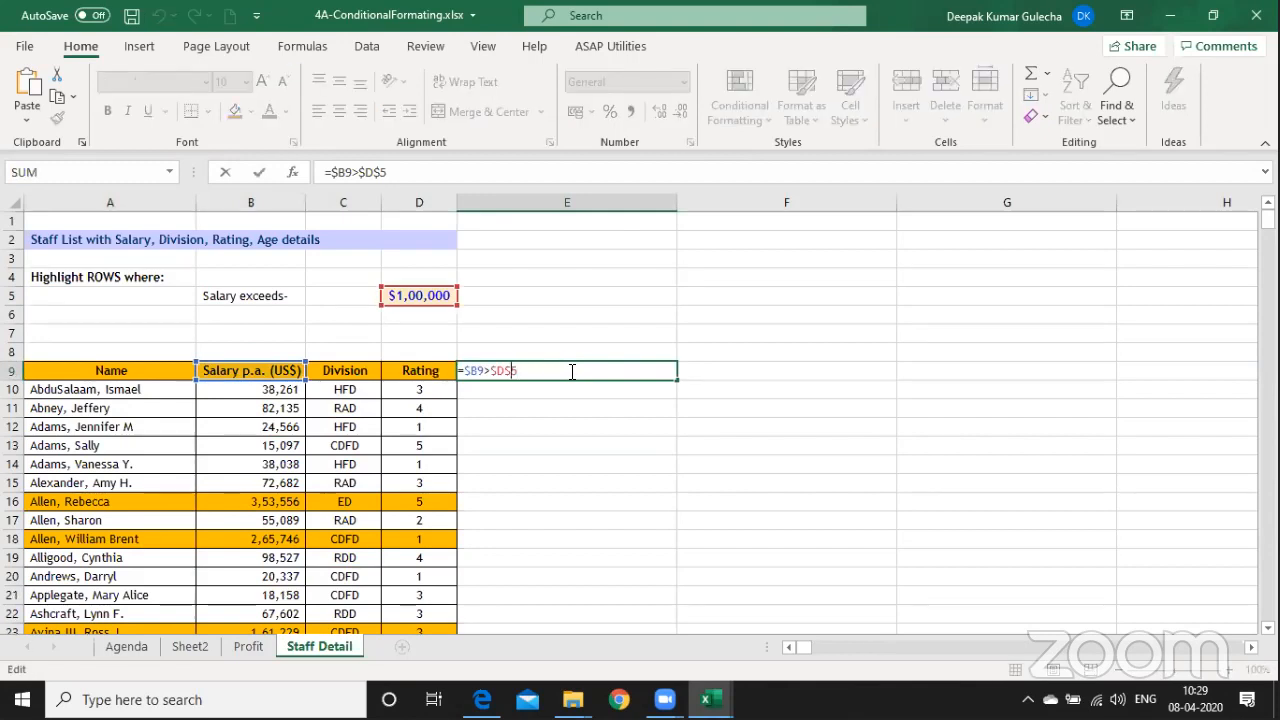
pyautogui.press('Left')
pyautogui.press('Left')
pyautogui.press('Left')
pyautogui.press('Left')
pyautogui.press('Left')
pyautogui.press('Left')
pyautogui.press('Left')
pyautogui.write("'")
pyautogui.press('Return')
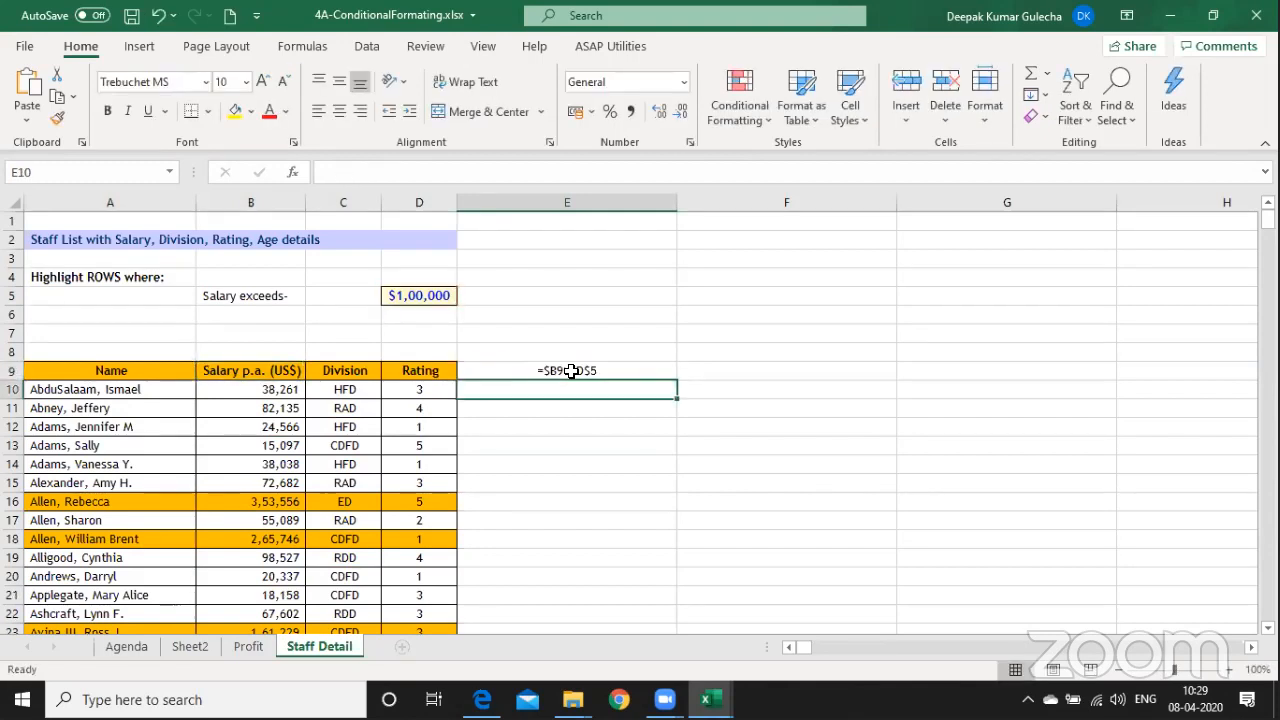
# Select the header cells A9:D9 of the staff list to examine their highlighting.
pyautogui.press('Up')
pyautogui.press('Left')
pyautogui.hotkey('ctrl', 'shift', 'Left')
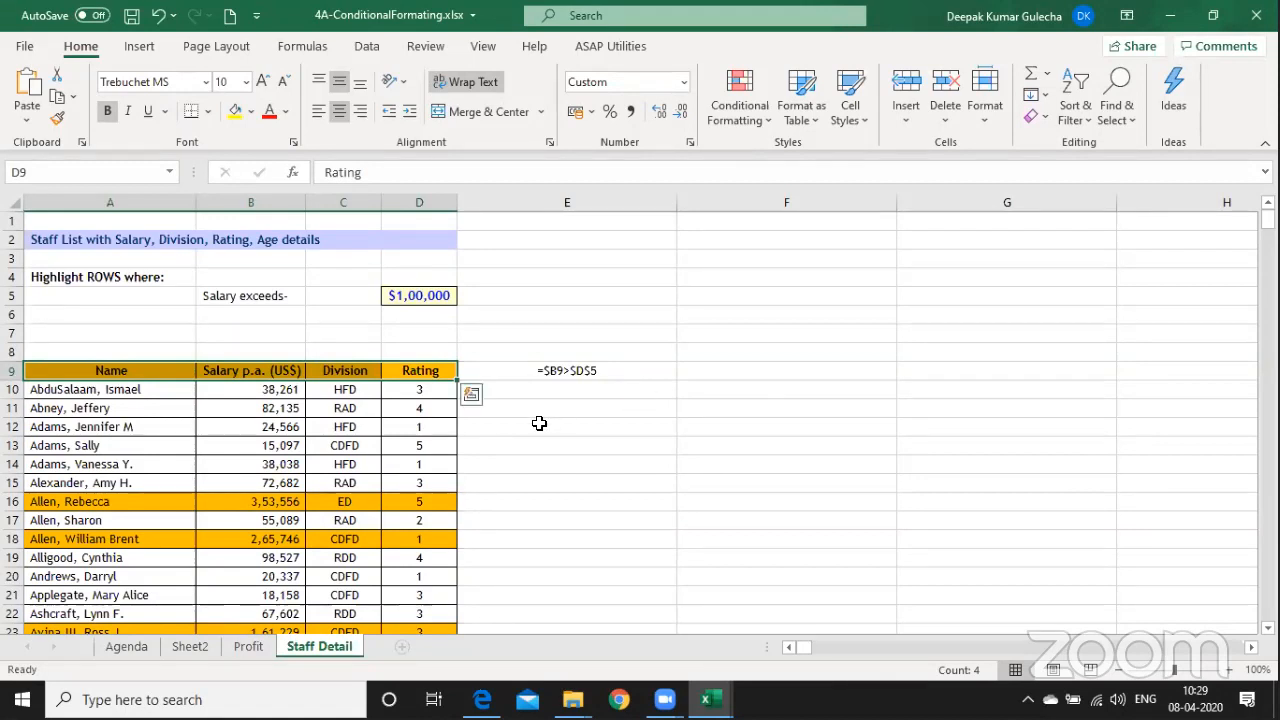
# Undo the entries in E9 and the orange formula rule on the staff list.
pyautogui.click(434, 421)
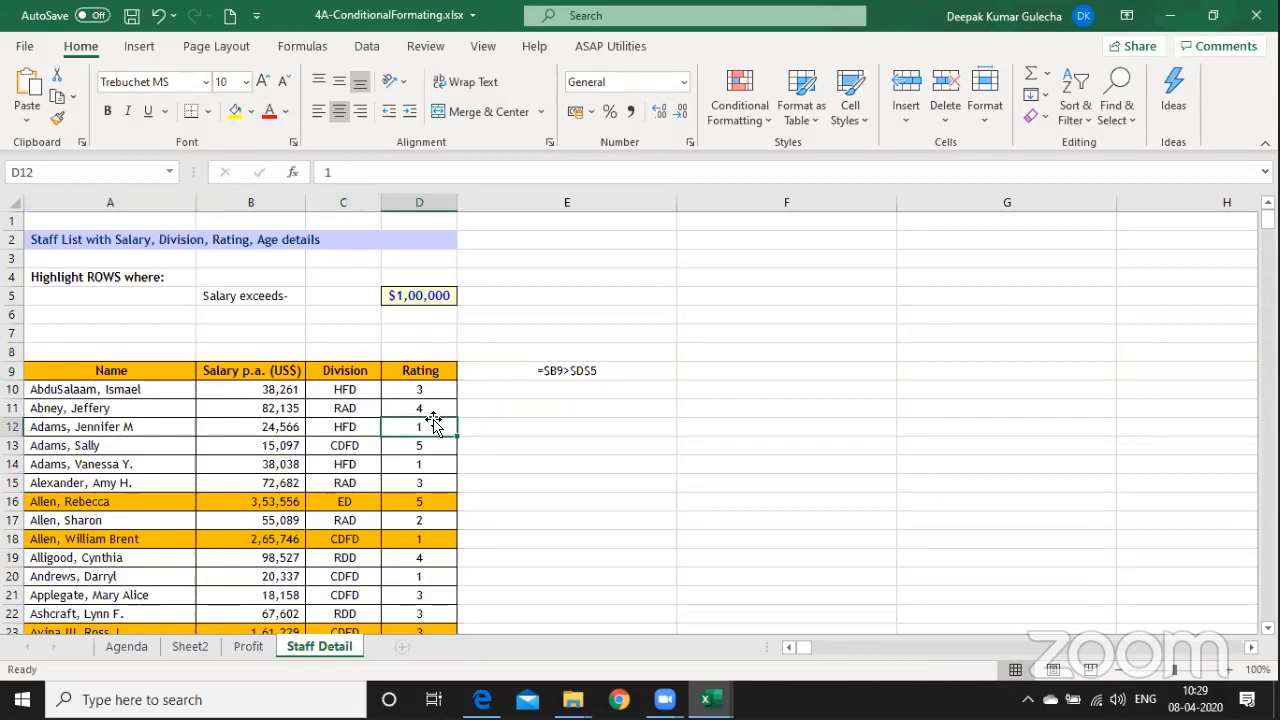
pyautogui.hotkey('ctrl', 'z')
pyautogui.hotkey('ctrl', 'z')
pyautogui.hotkey('ctrl', 'z')
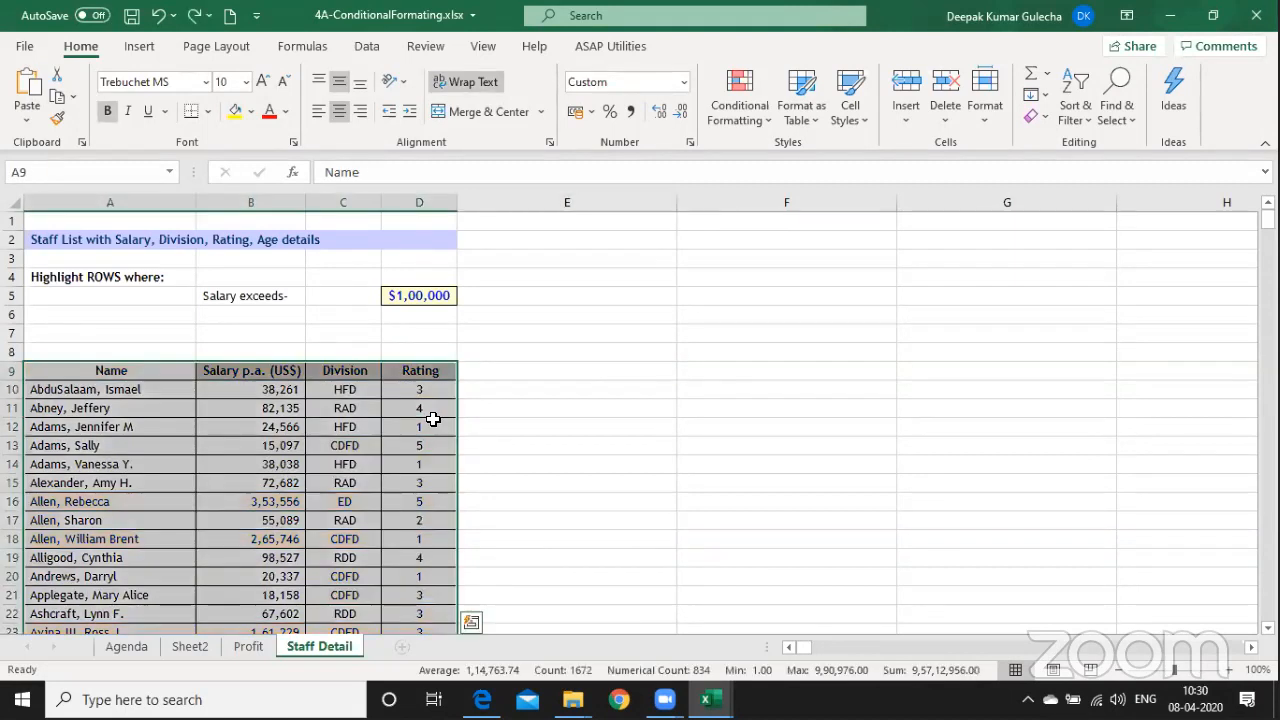
# Select the salaries in B10:B426 and start a new conditional formatting rule for them.
pyautogui.click(260, 384)
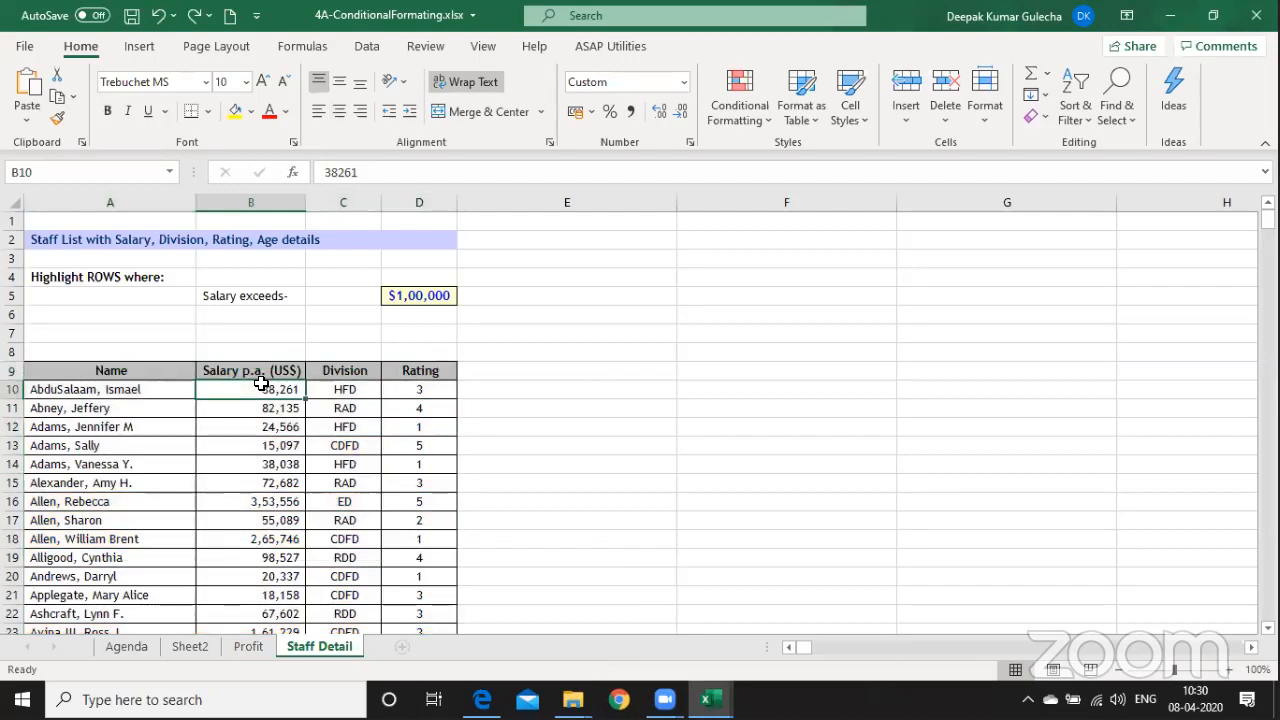
pyautogui.hotkey('ctrl', 'shift', 'Down')
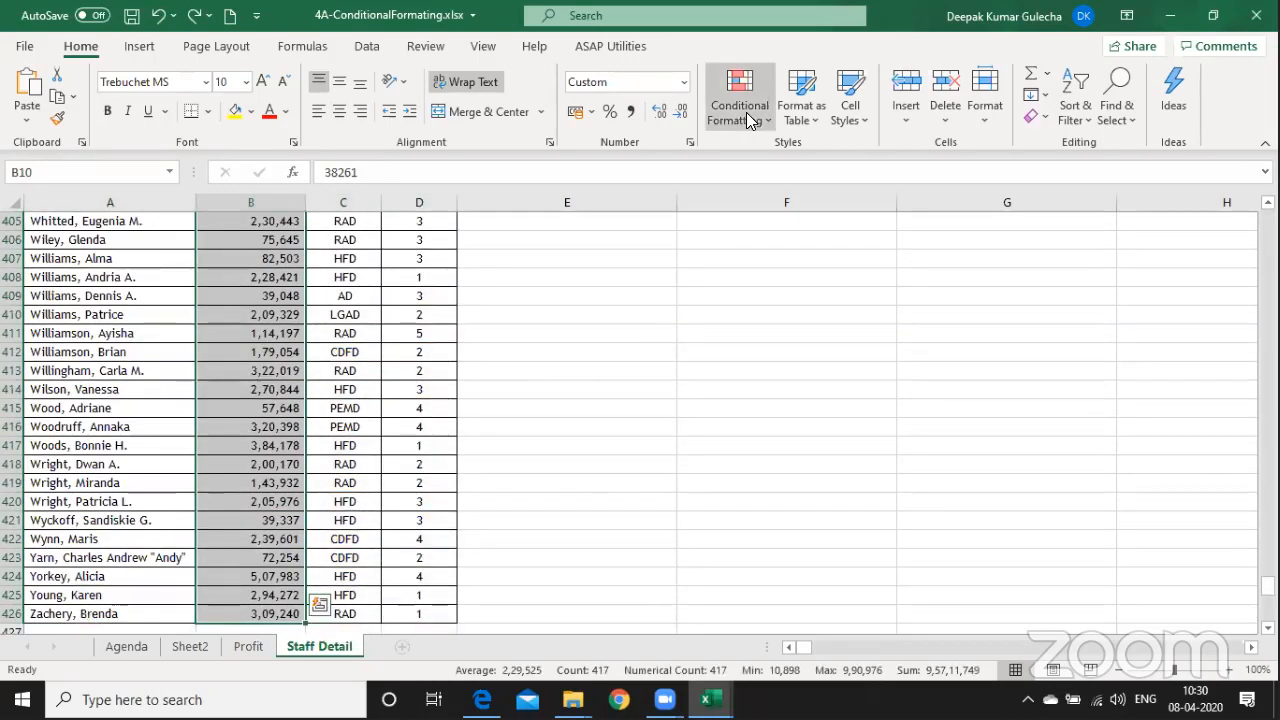
pyautogui.click(746, 112)
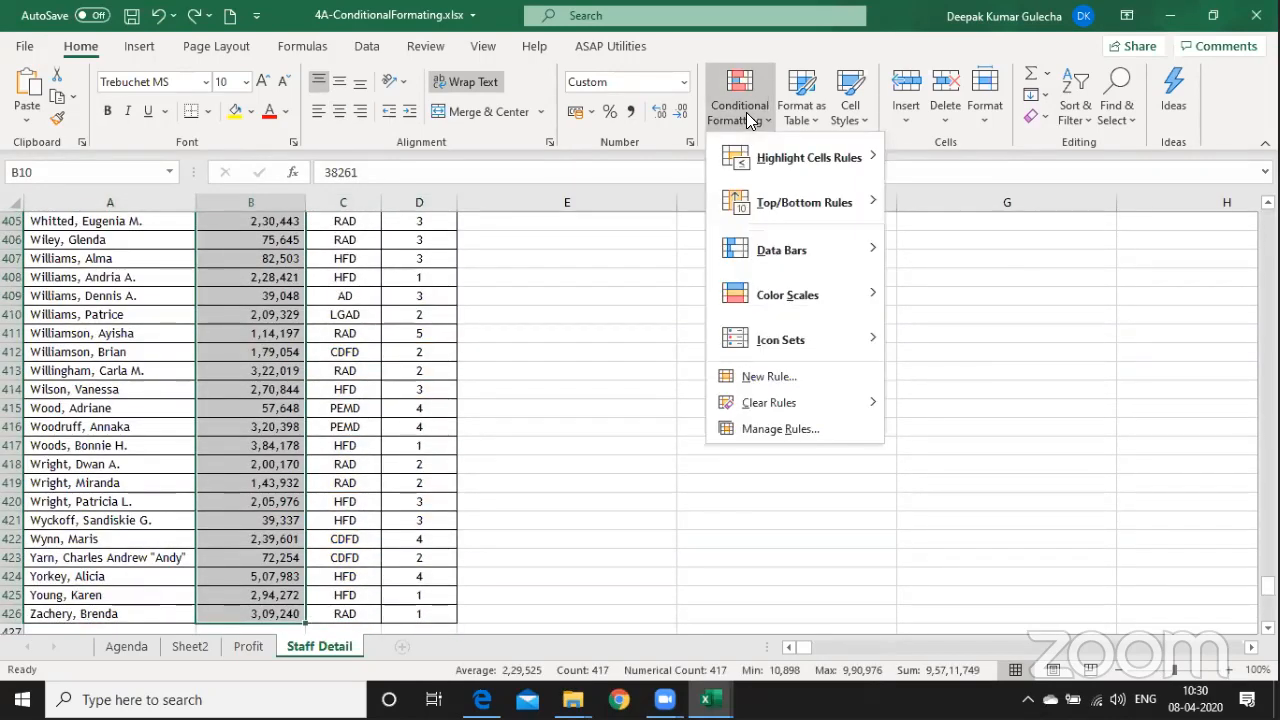
pyautogui.click(760, 428)
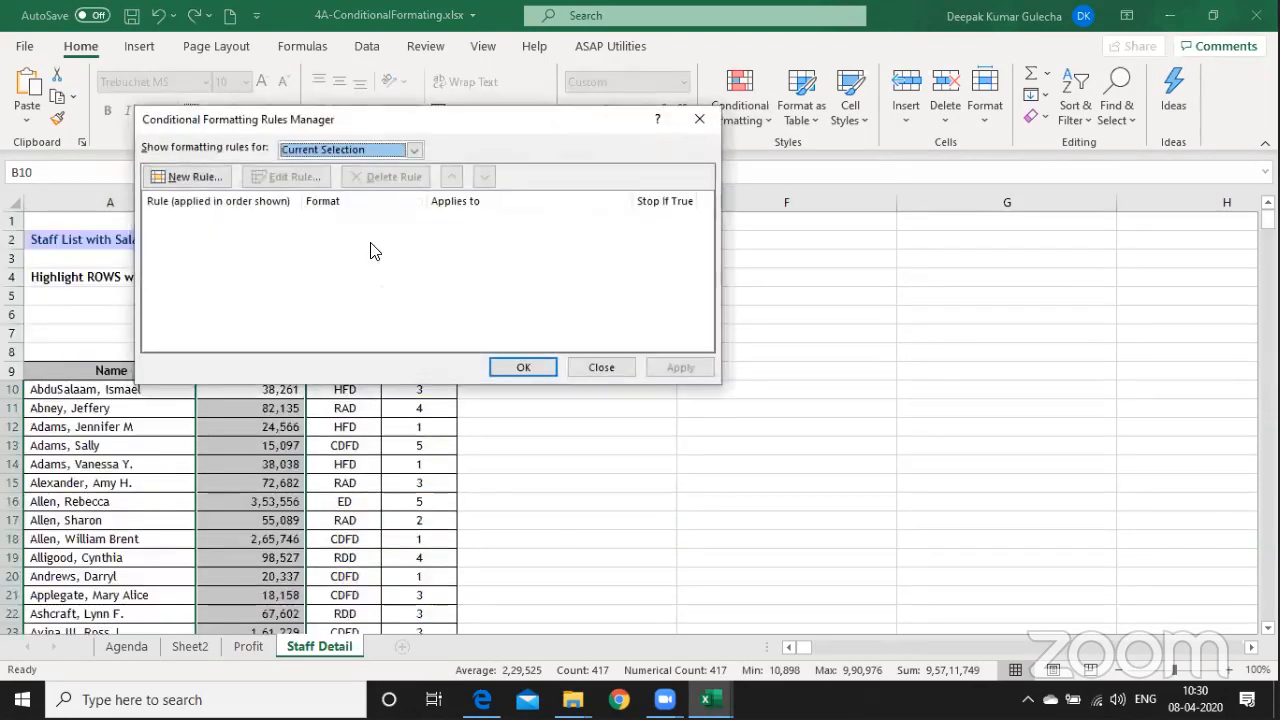
pyautogui.click(196, 178)
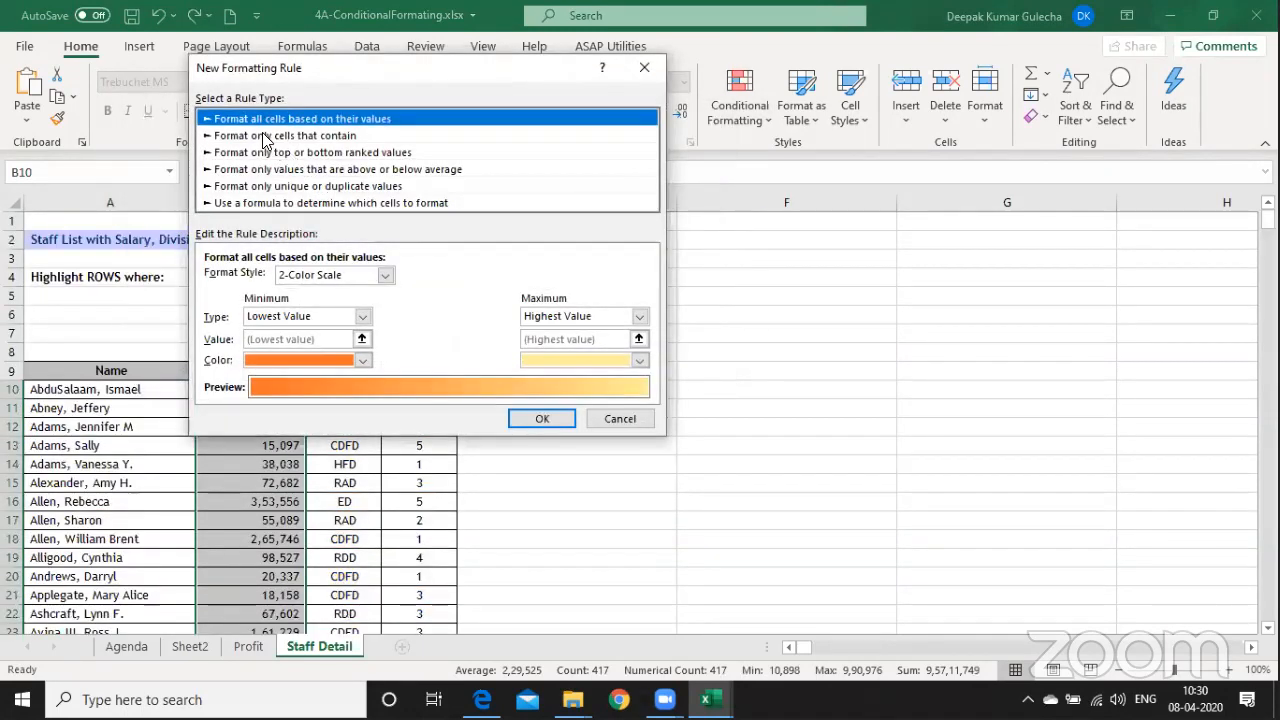
# Set the rule to format only cells whose value is greater than 100000.
pyautogui.click(265, 140)
pyautogui.click(452, 279)
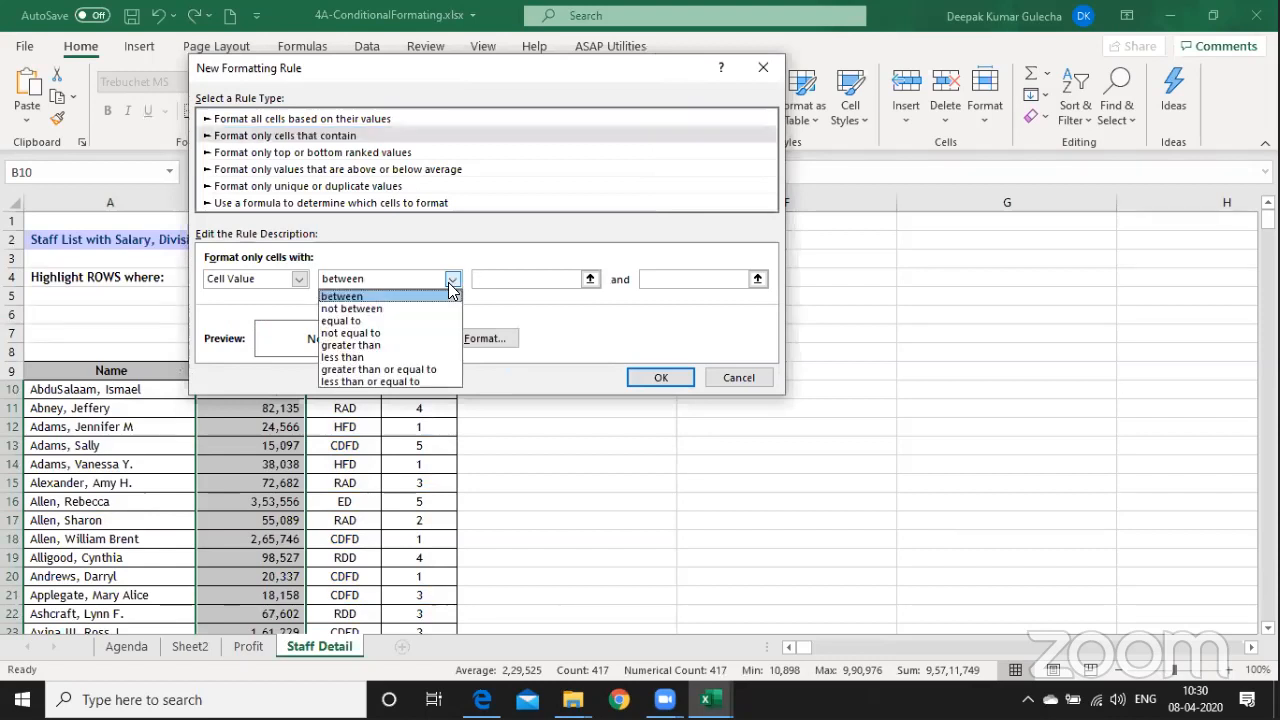
pyautogui.click(406, 346)
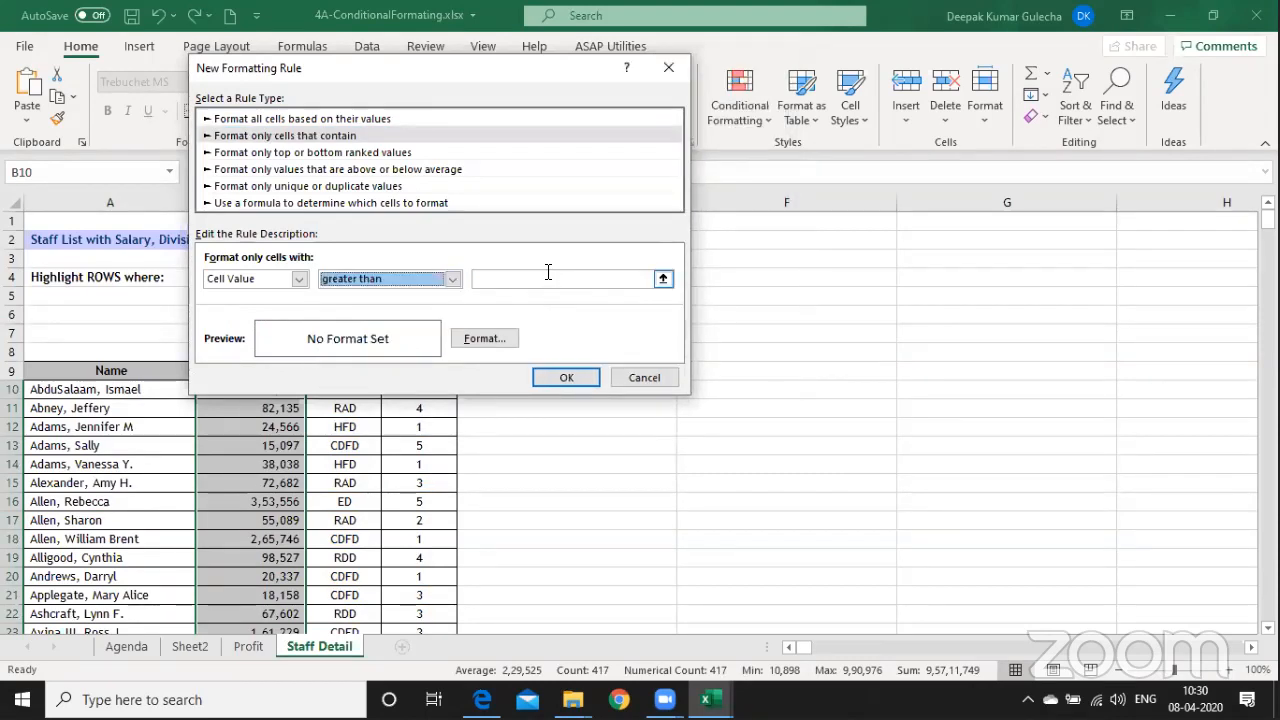
pyautogui.click(548, 272)
pyautogui.write('100000')
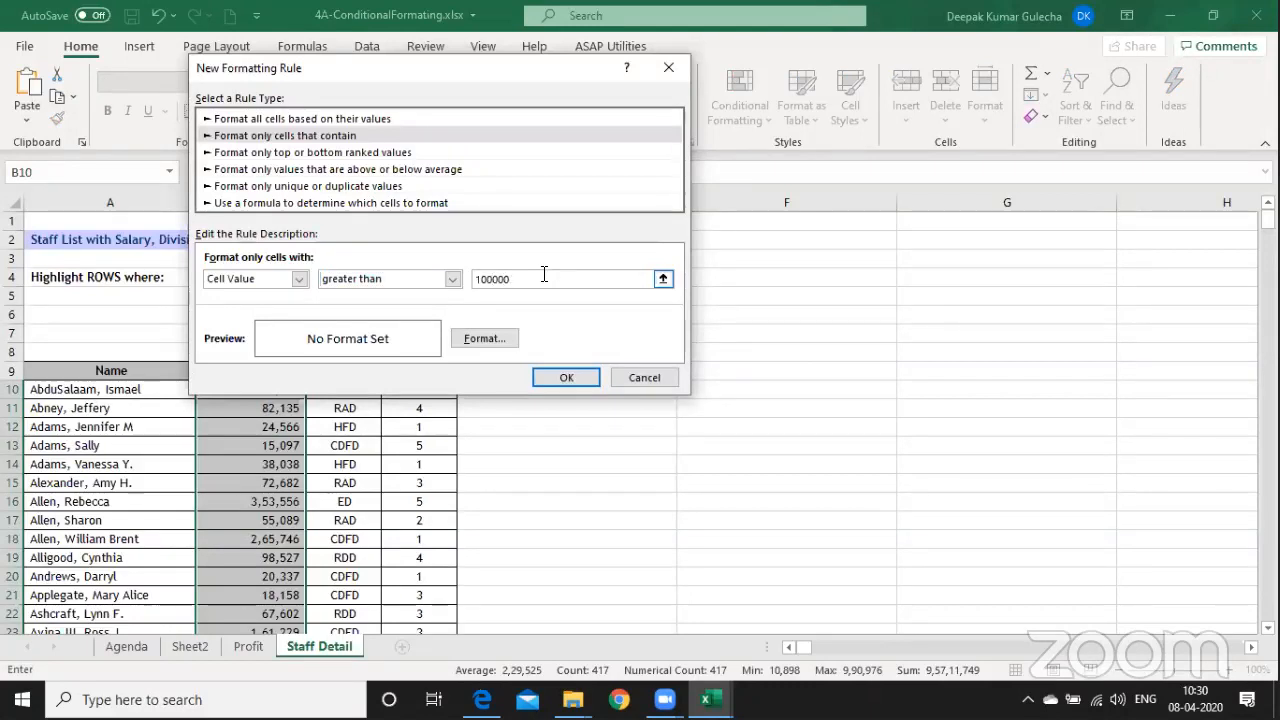
# Give the salary value rule an orange fill and apply it to the selected salaries.
pyautogui.click(507, 340)
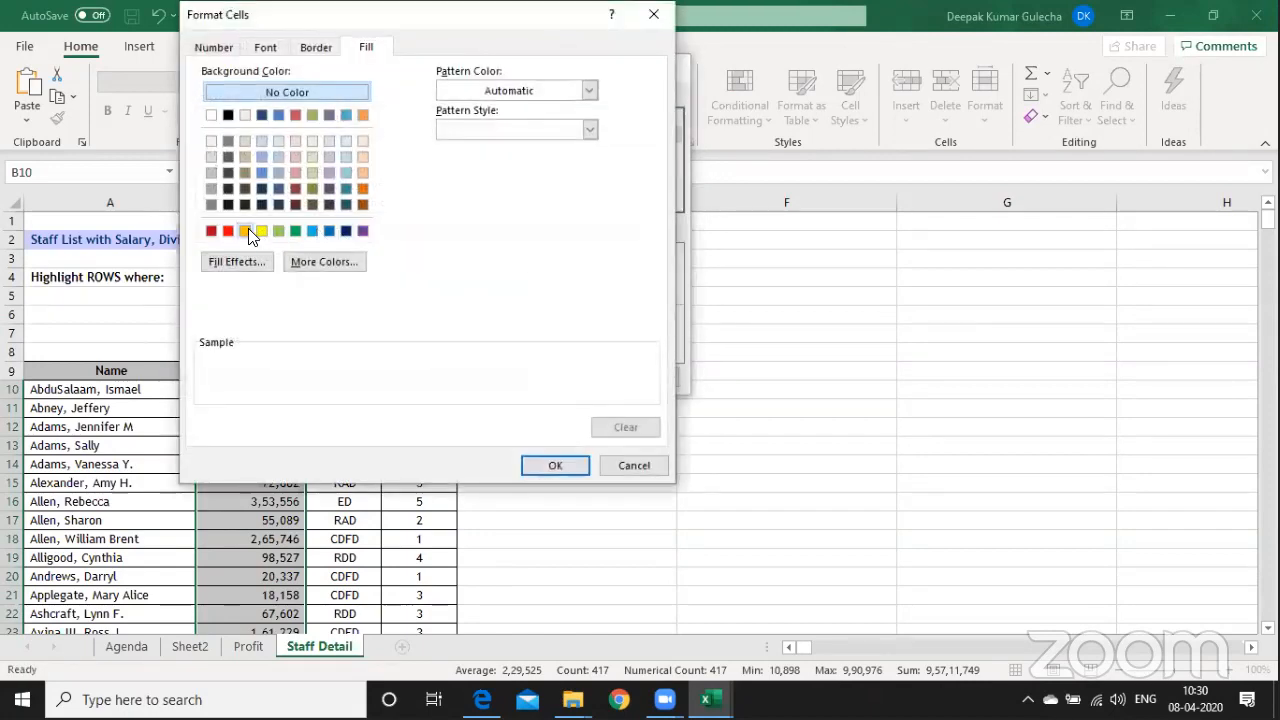
pyautogui.click(246, 231)
pyautogui.click(546, 468)
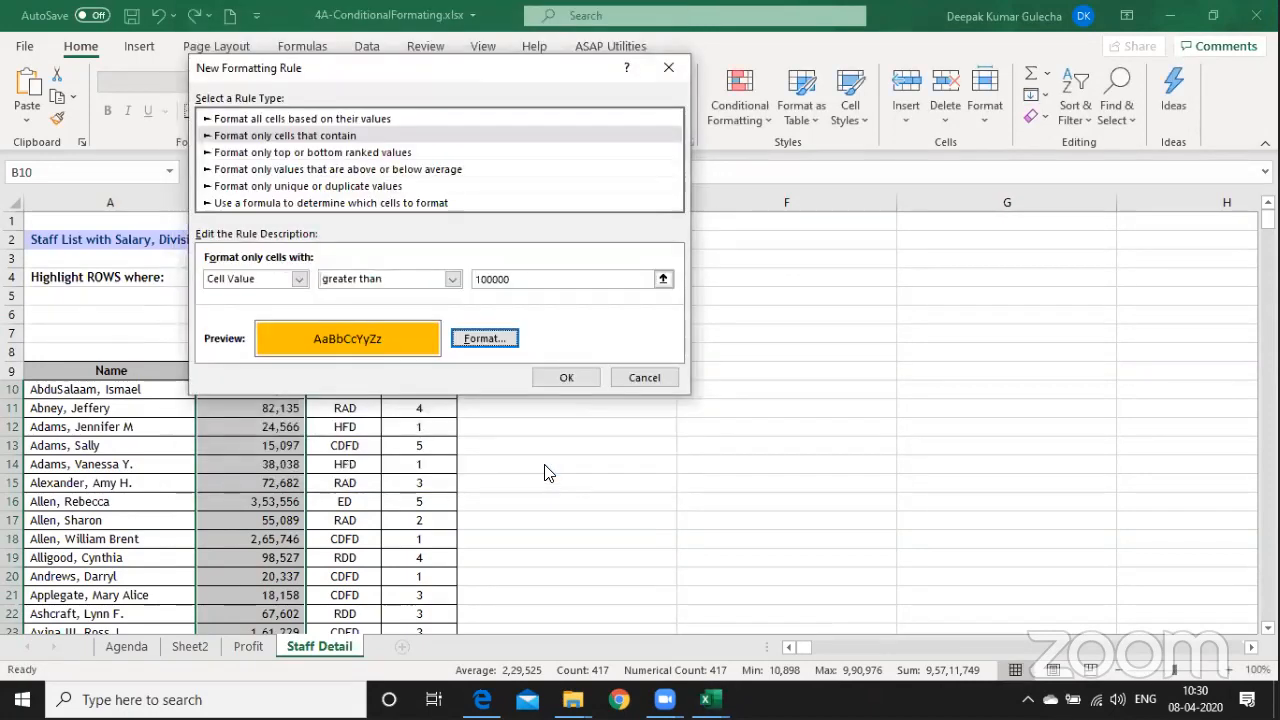
pyautogui.click(563, 379)
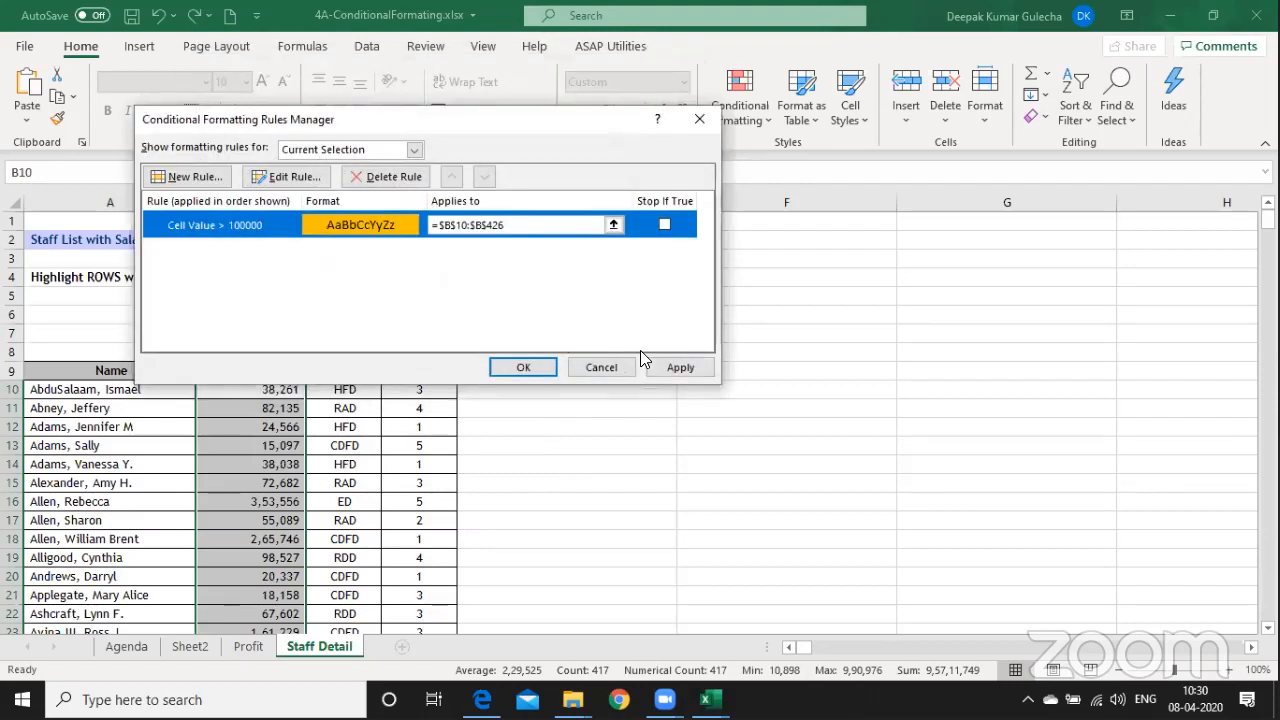
pyautogui.click(676, 368)
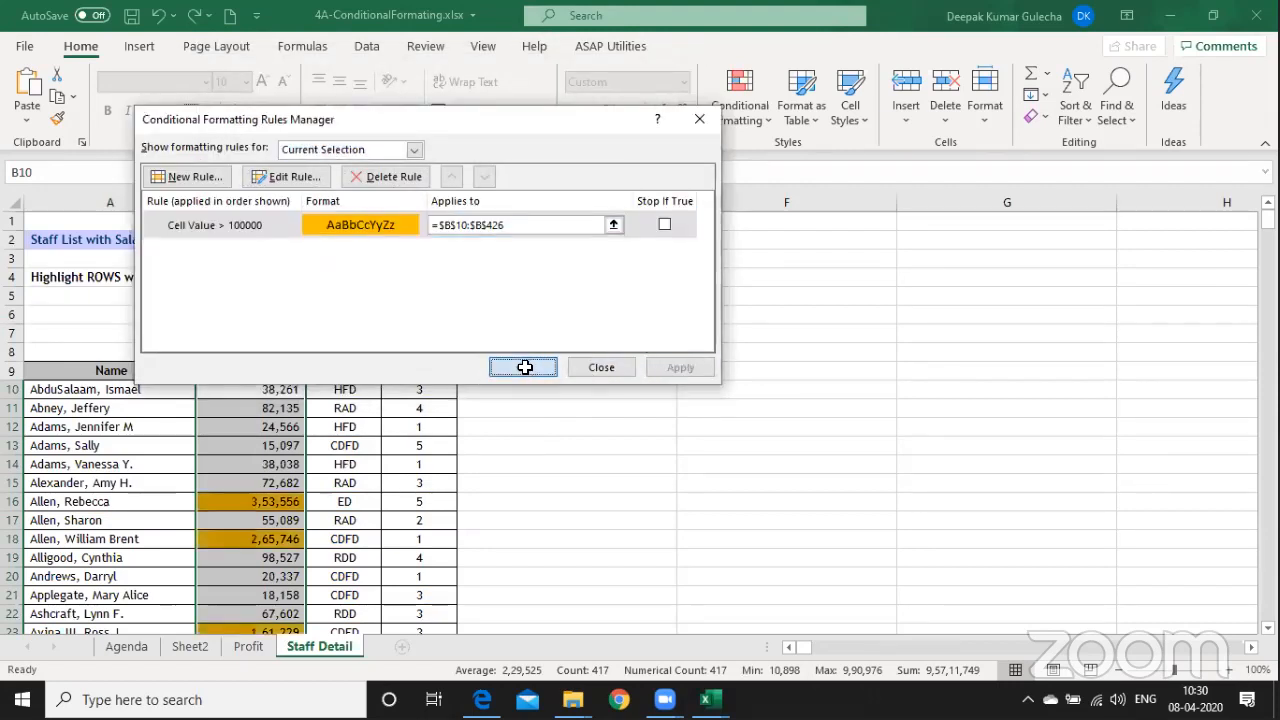
pyautogui.click(524, 367)
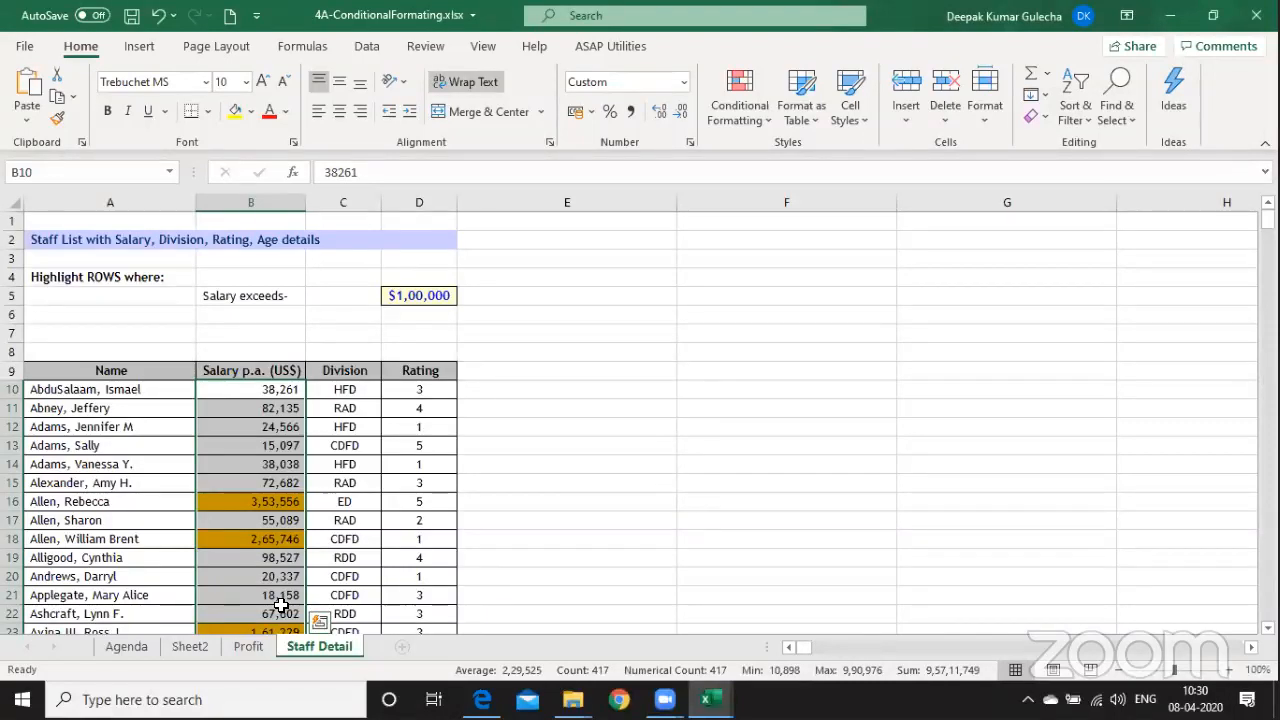
# Switch to the workbook 4B-Other Formulas.xlsx.
pyautogui.hotkey('alt', 'Tab')
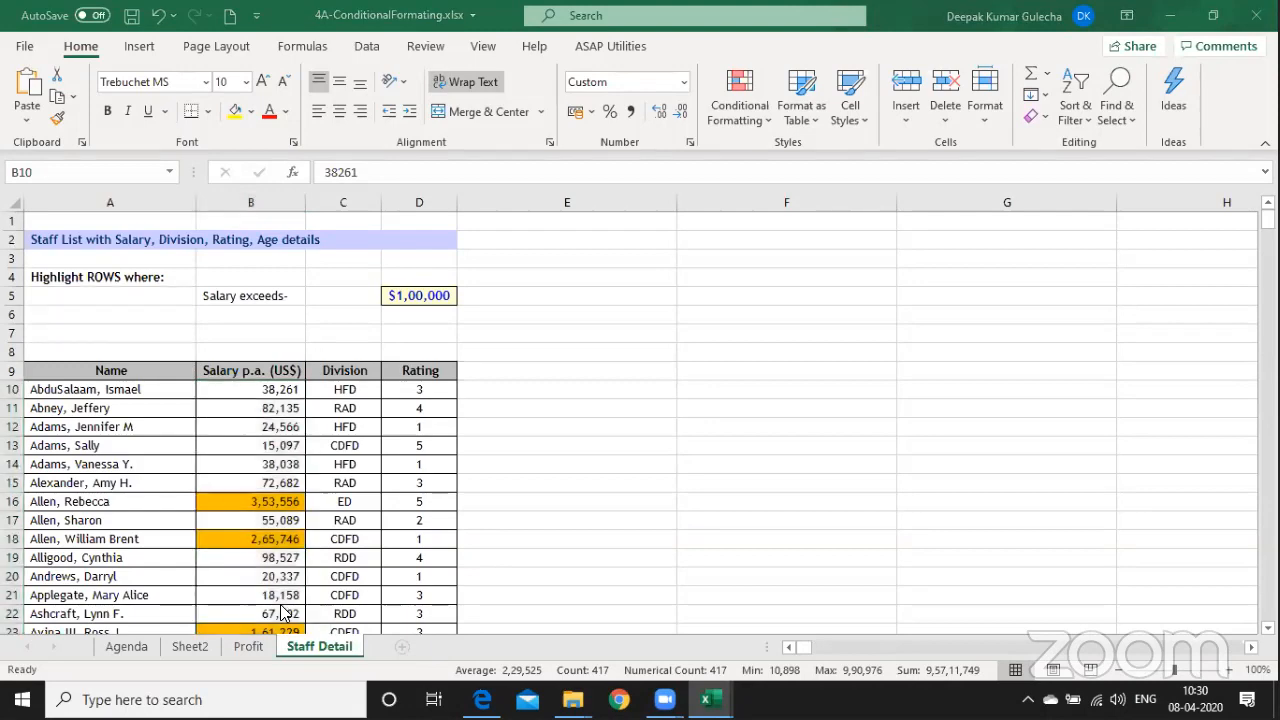
pyautogui.hotkey('alt', 'Tab')
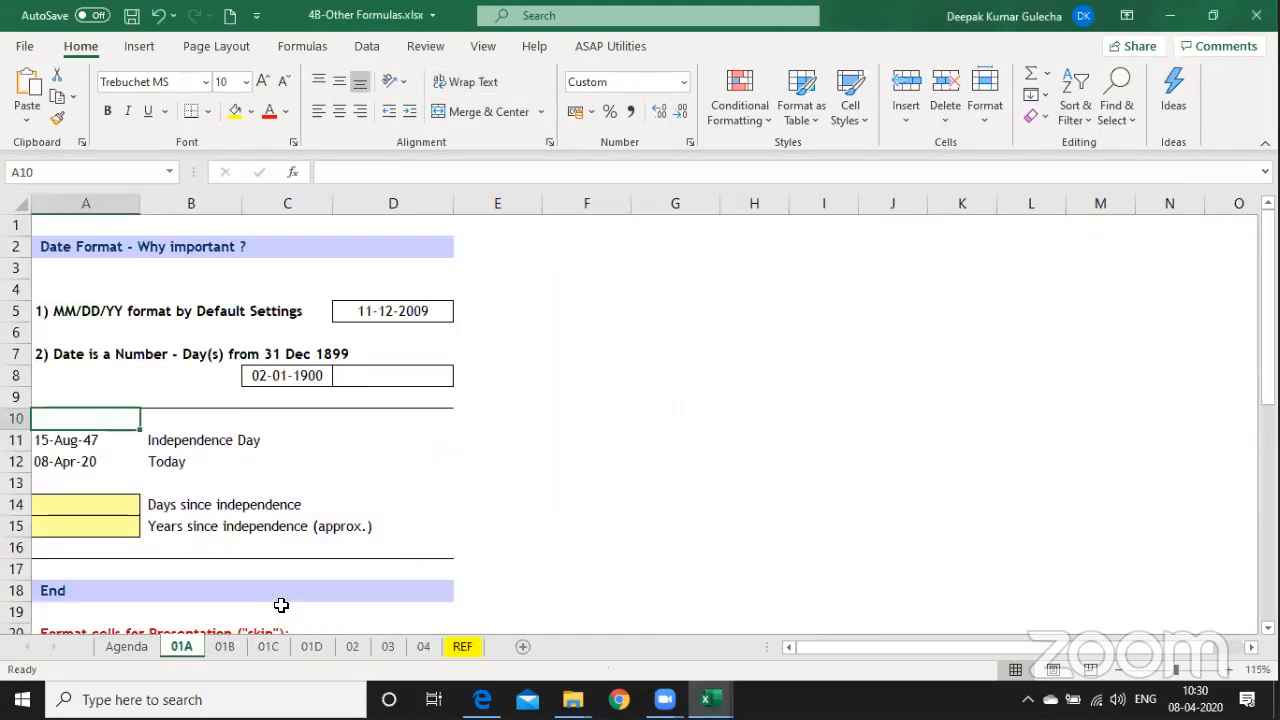
pyautogui.hotkey('ctrl', 'pageup')
pyautogui.hotkey('ctrl', 'pagedown')
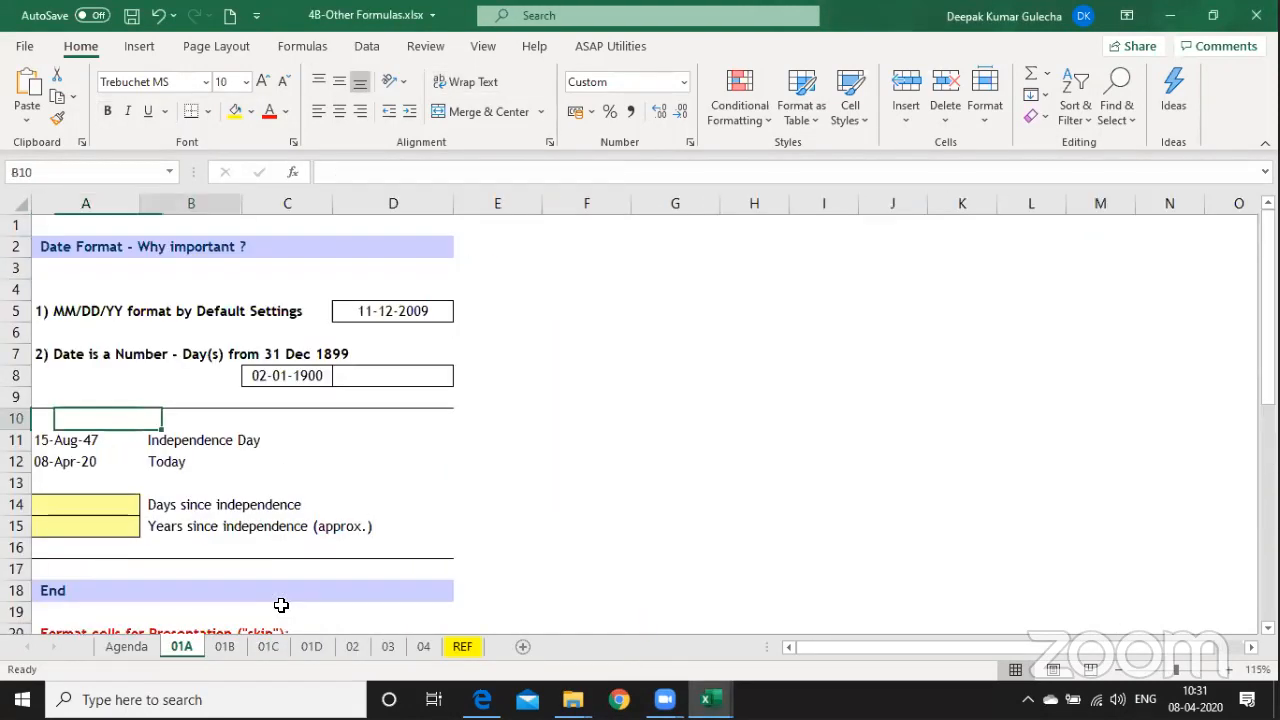
pyautogui.press('Right')
pyautogui.press('Right')
pyautogui.press('Right')
pyautogui.press('Right')
pyautogui.press('Right')
pyautogui.press('Right')
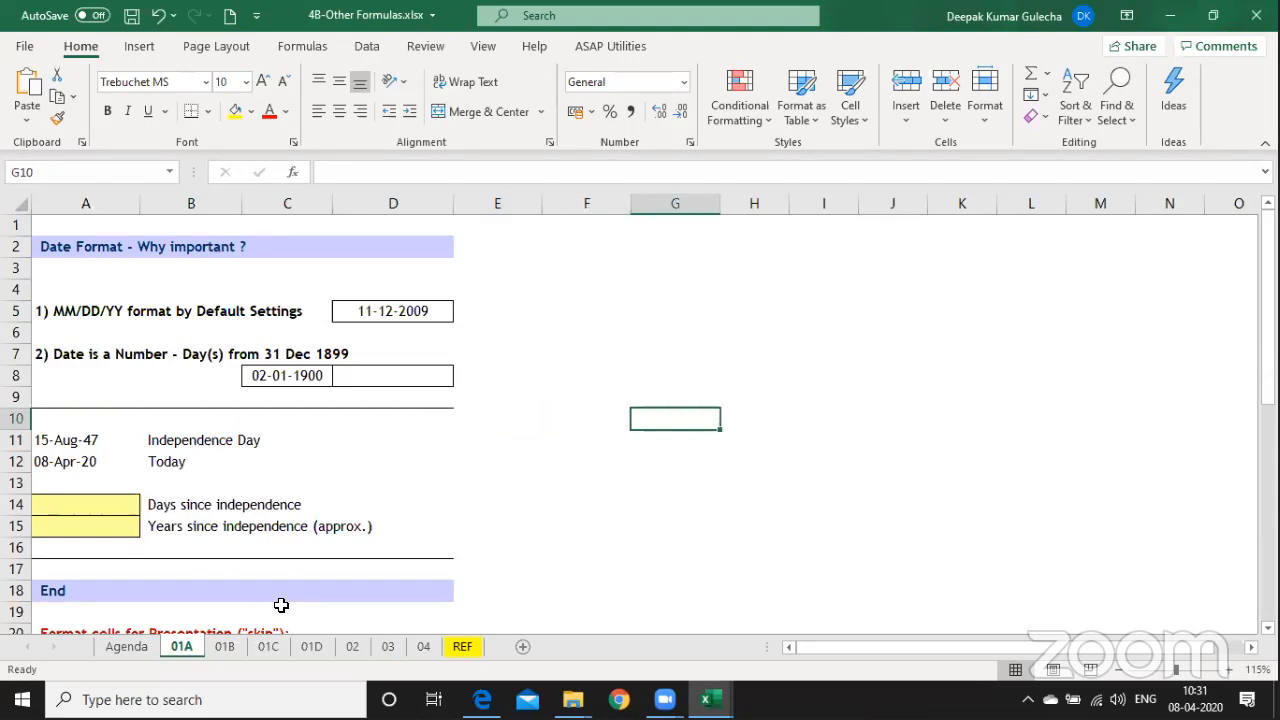
pyautogui.press('Left')
pyautogui.press('Left')
pyautogui.press('Left')
pyautogui.press('Left')
pyautogui.press('Left')
pyautogui.press('Up')
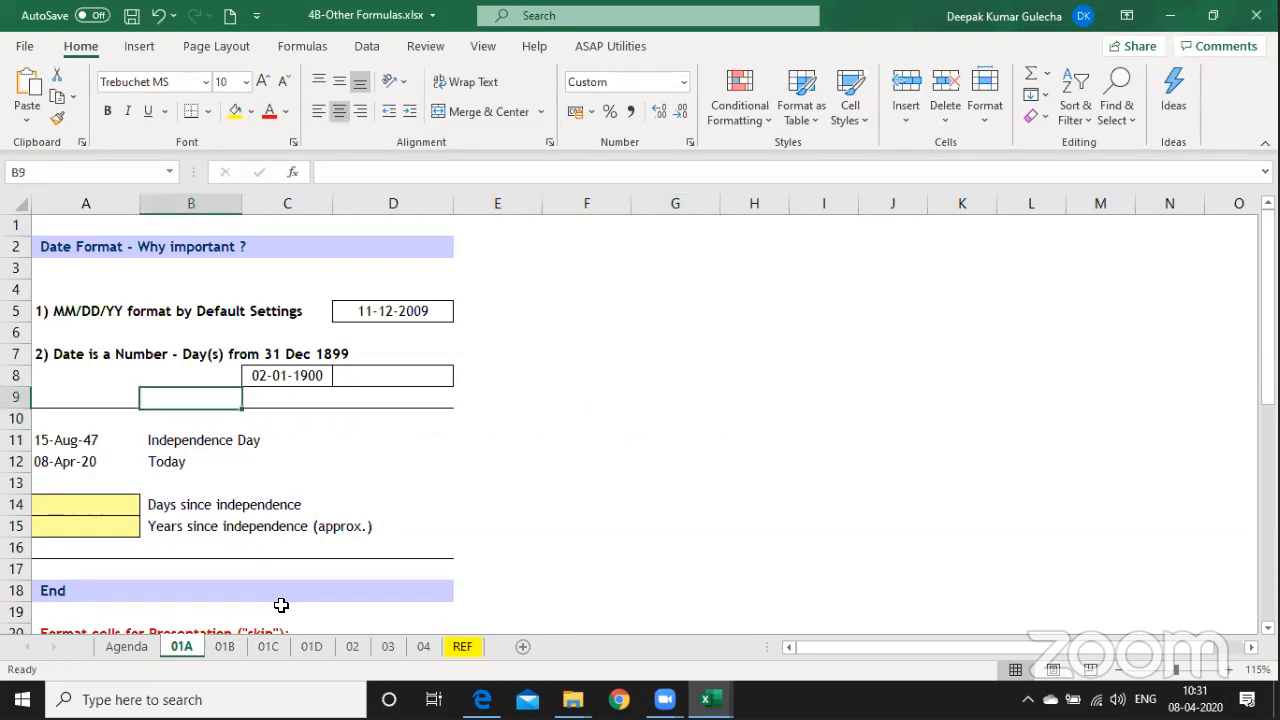
pyautogui.press('Up')
pyautogui.press('Up')
pyautogui.press('Up')
pyautogui.press('Left')
pyautogui.press('Up')
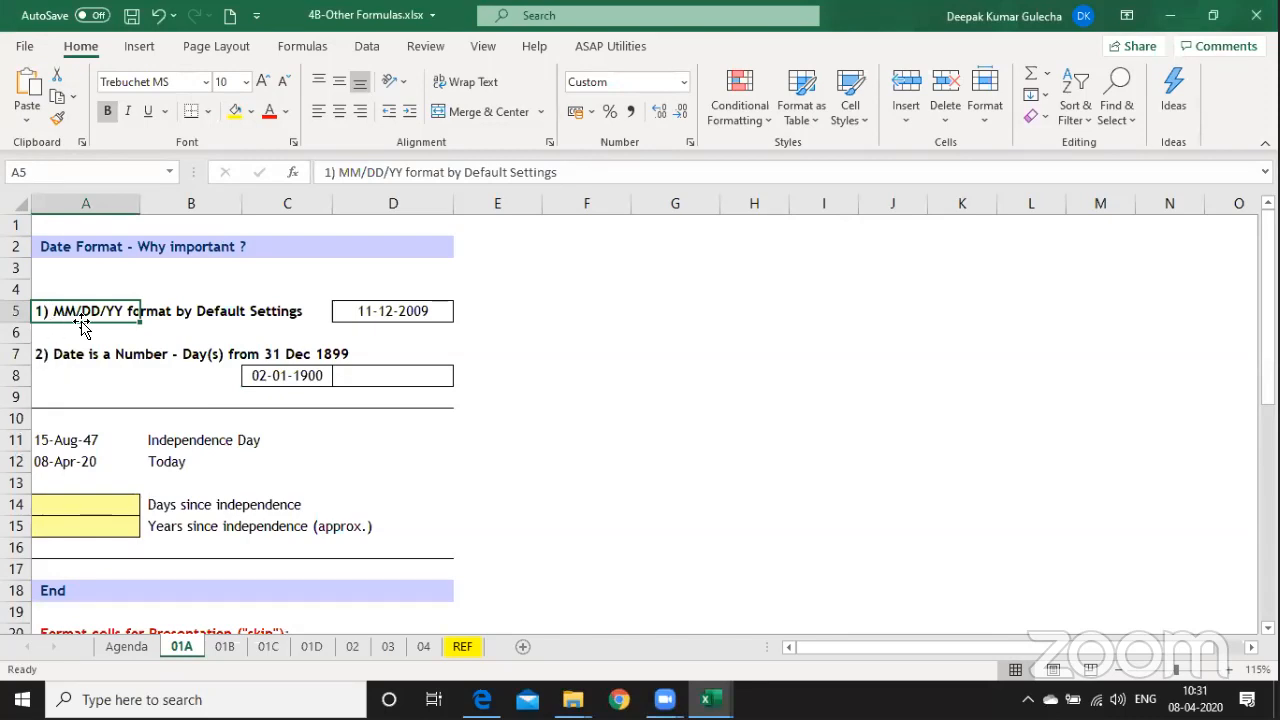
# Examine the short date format options in the Windows Control Panel's Region settings and return to the workbook without changing anything.
pyautogui.press('super')
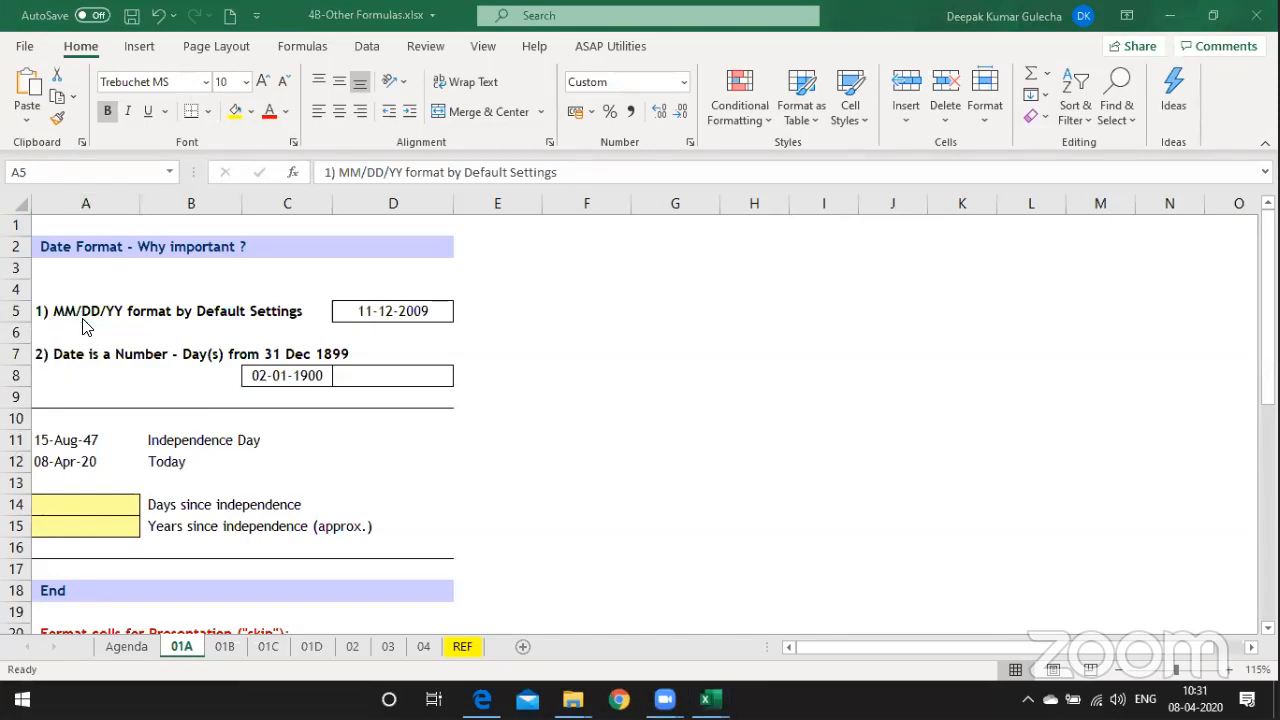
pyautogui.write('cont')
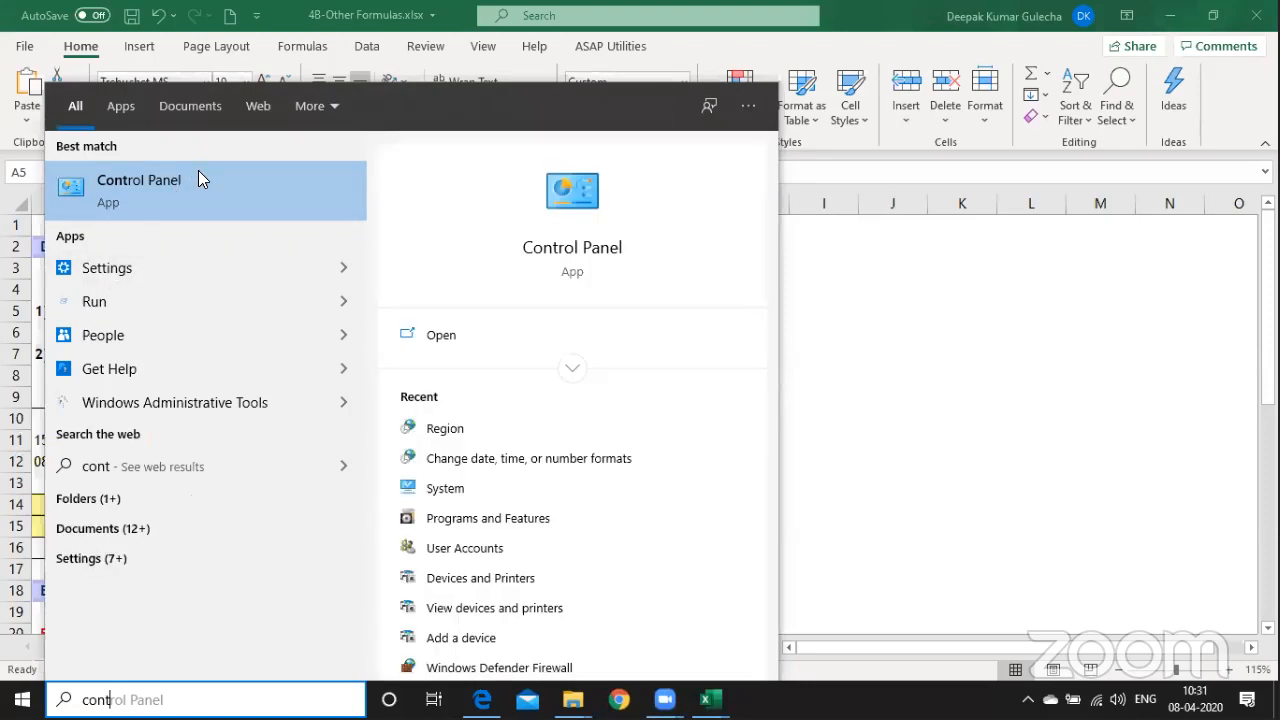
pyautogui.click(203, 186)
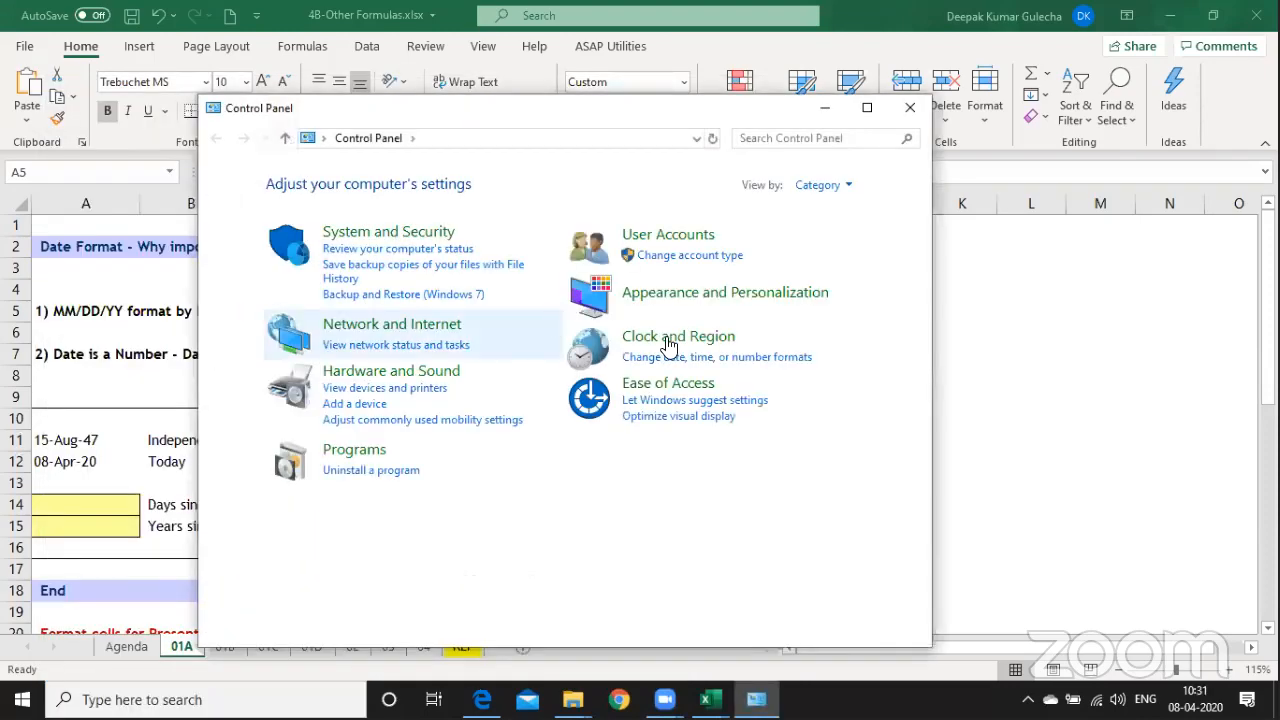
pyautogui.click(670, 342)
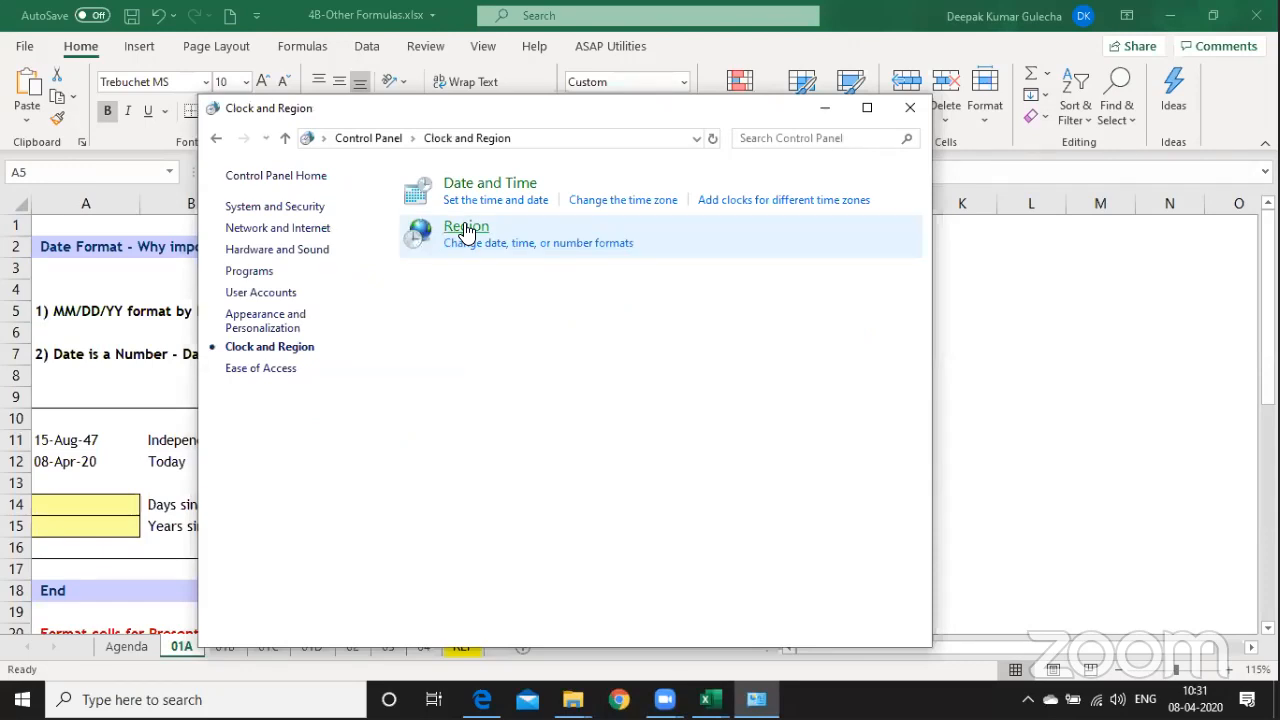
pyautogui.click(465, 228)
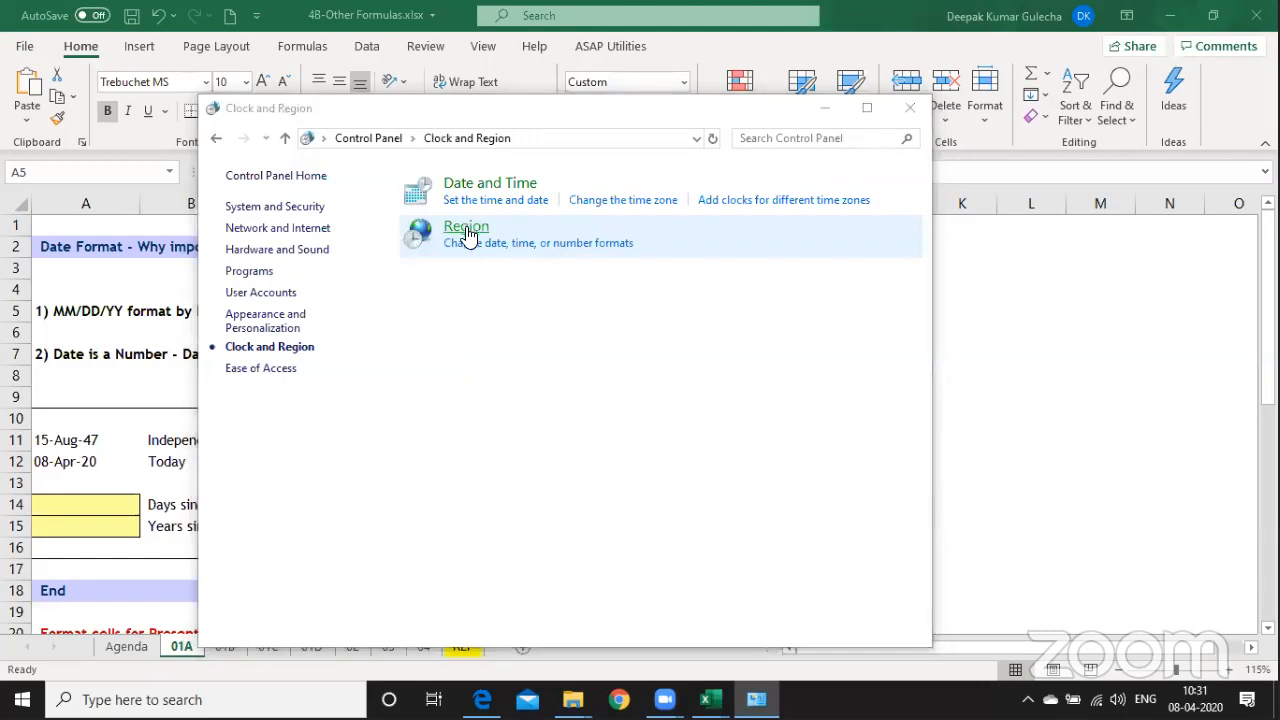
pyautogui.click(496, 282)
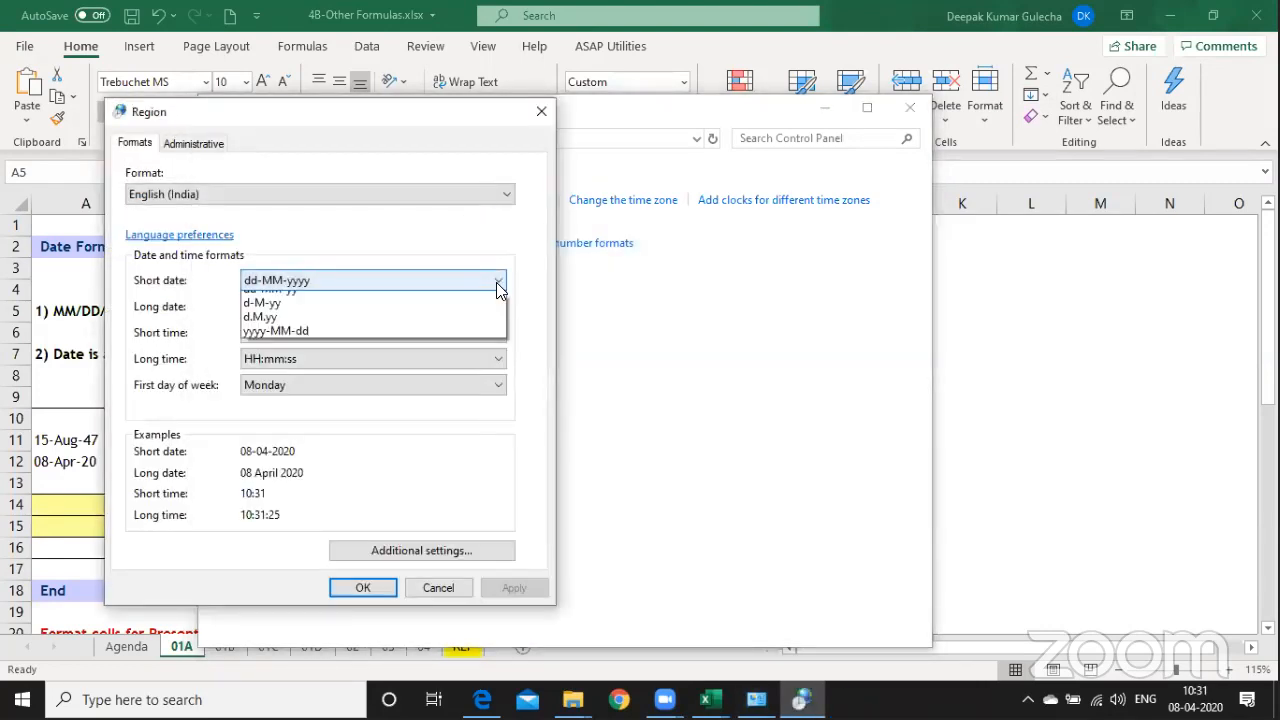
pyautogui.click(434, 588)
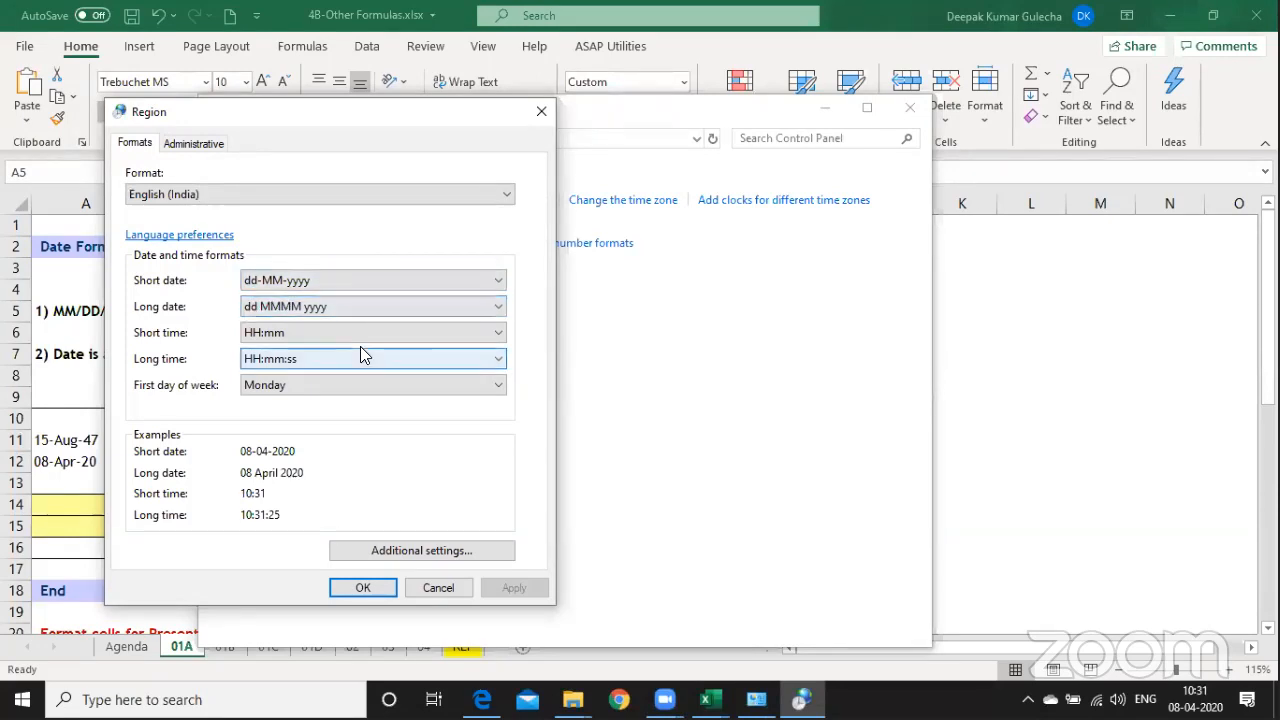
pyautogui.press('Escape')
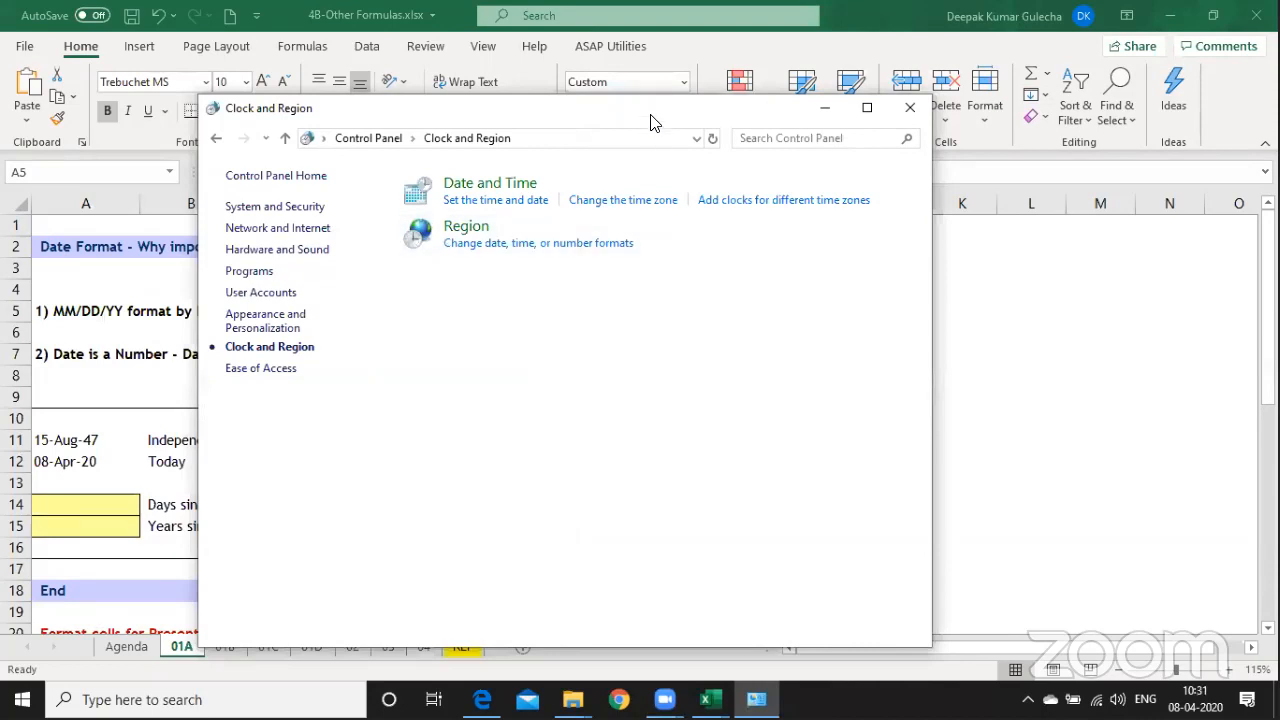
pyautogui.moveTo(655, 108); pyautogui.dragTo(480, 121)
pyautogui.click(735, 121)
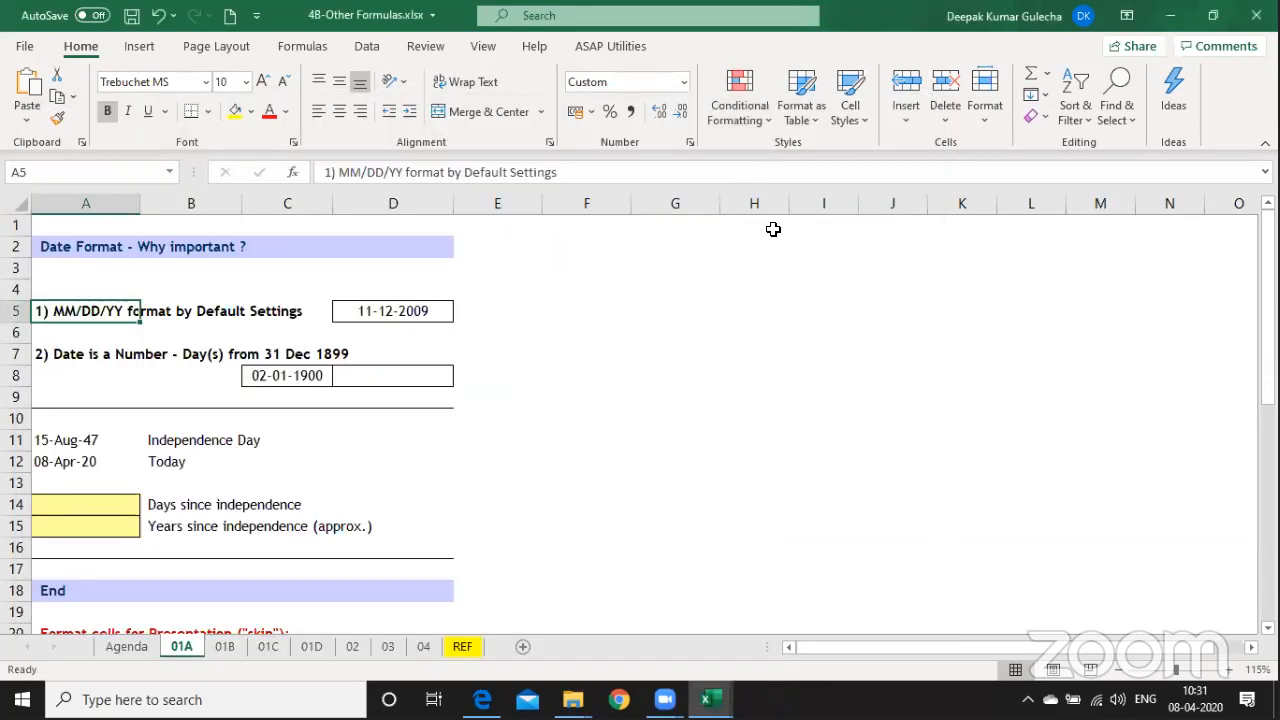
# Inspect the Independence Day date in A11 and the formula behind today's date in A12.
pyautogui.click(239, 436)
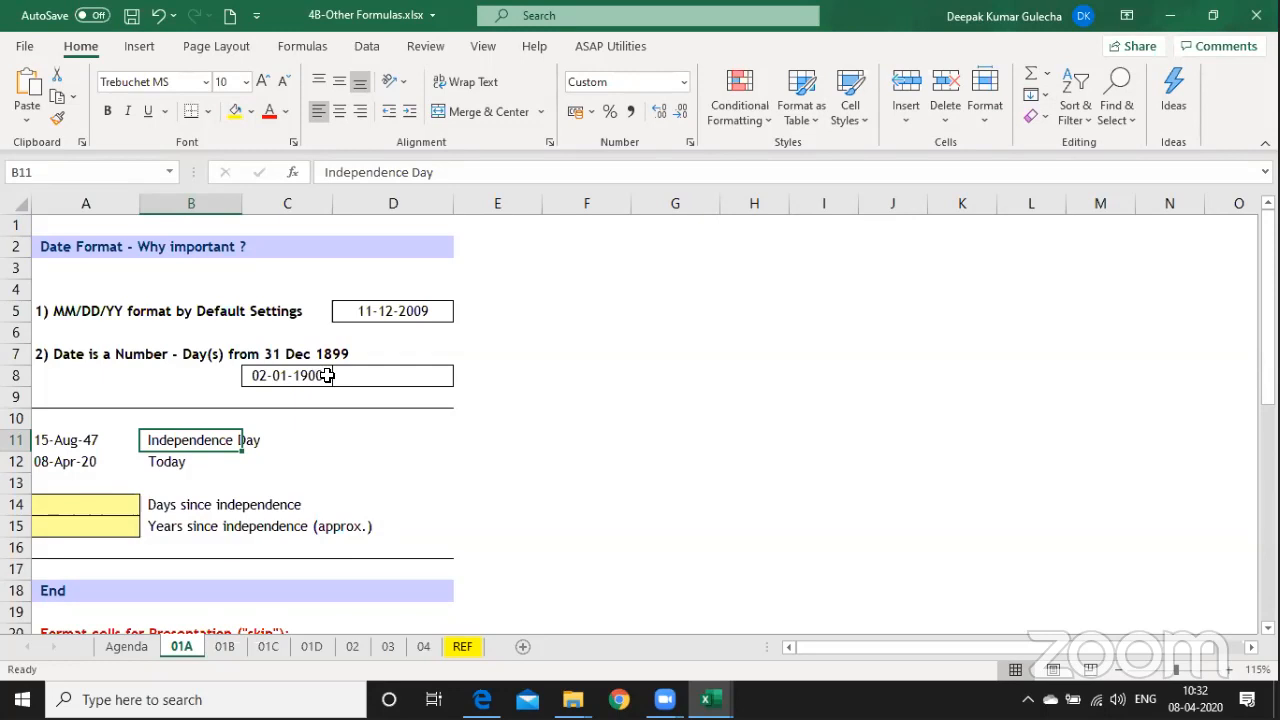
pyautogui.click(357, 380)
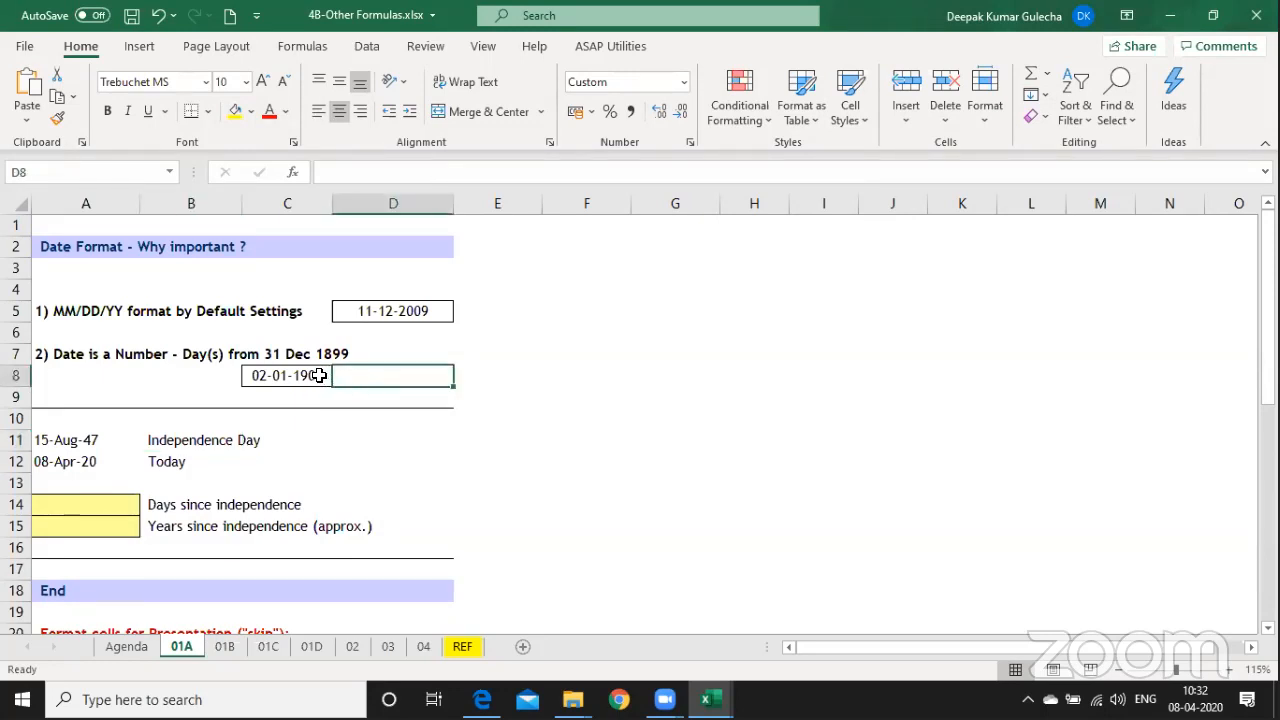
pyautogui.click(128, 500)
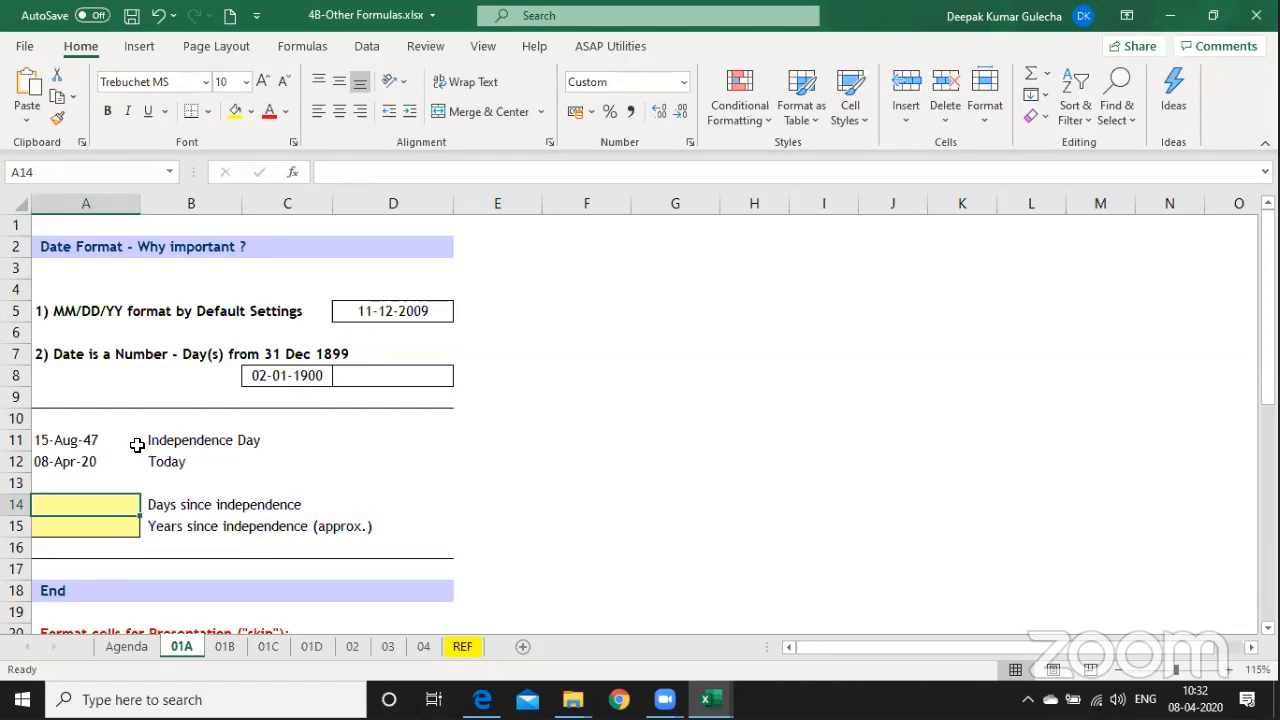
pyautogui.click(78, 438)
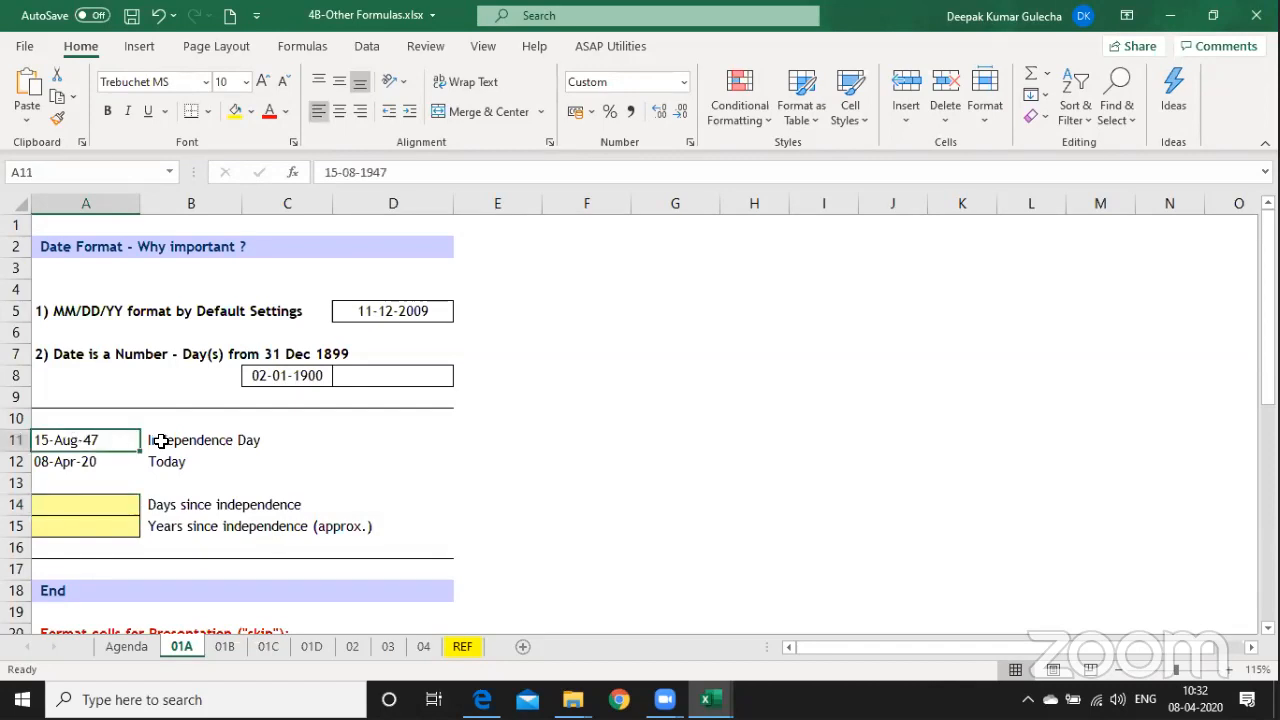
pyautogui.click(57, 463)
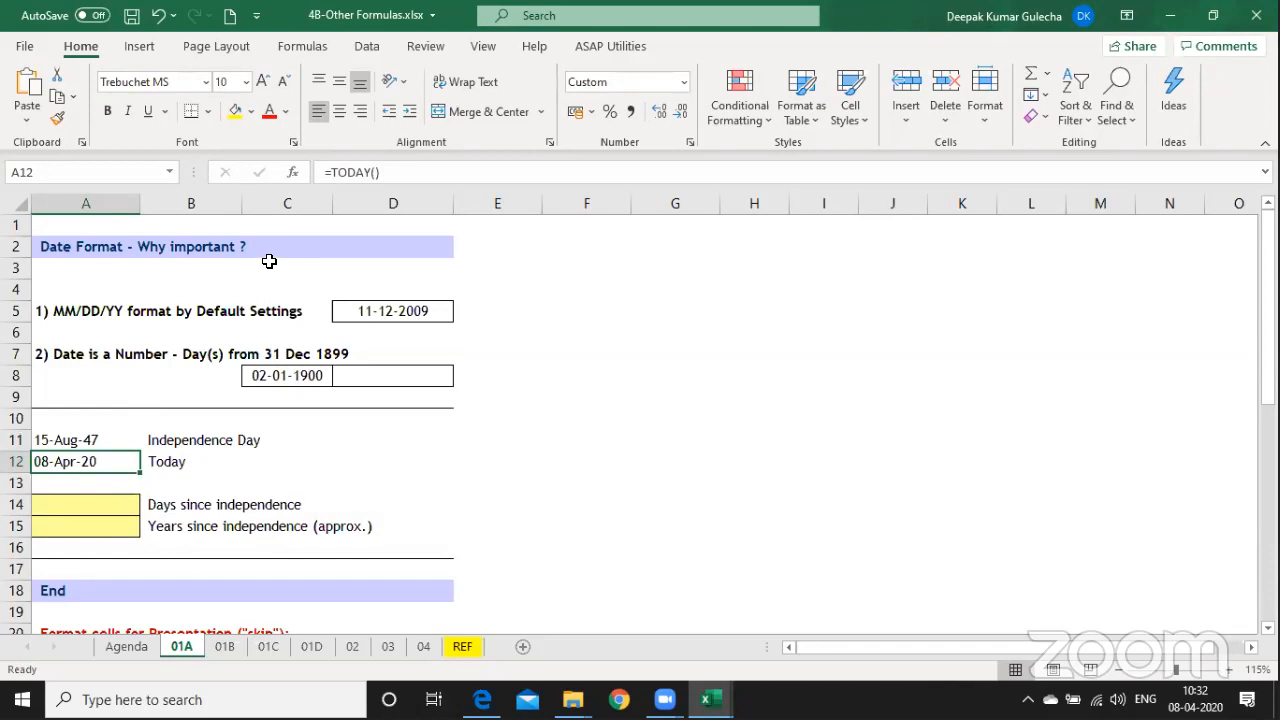
pyautogui.press('F2')
pyautogui.press('Escape')
pyautogui.press('Down')
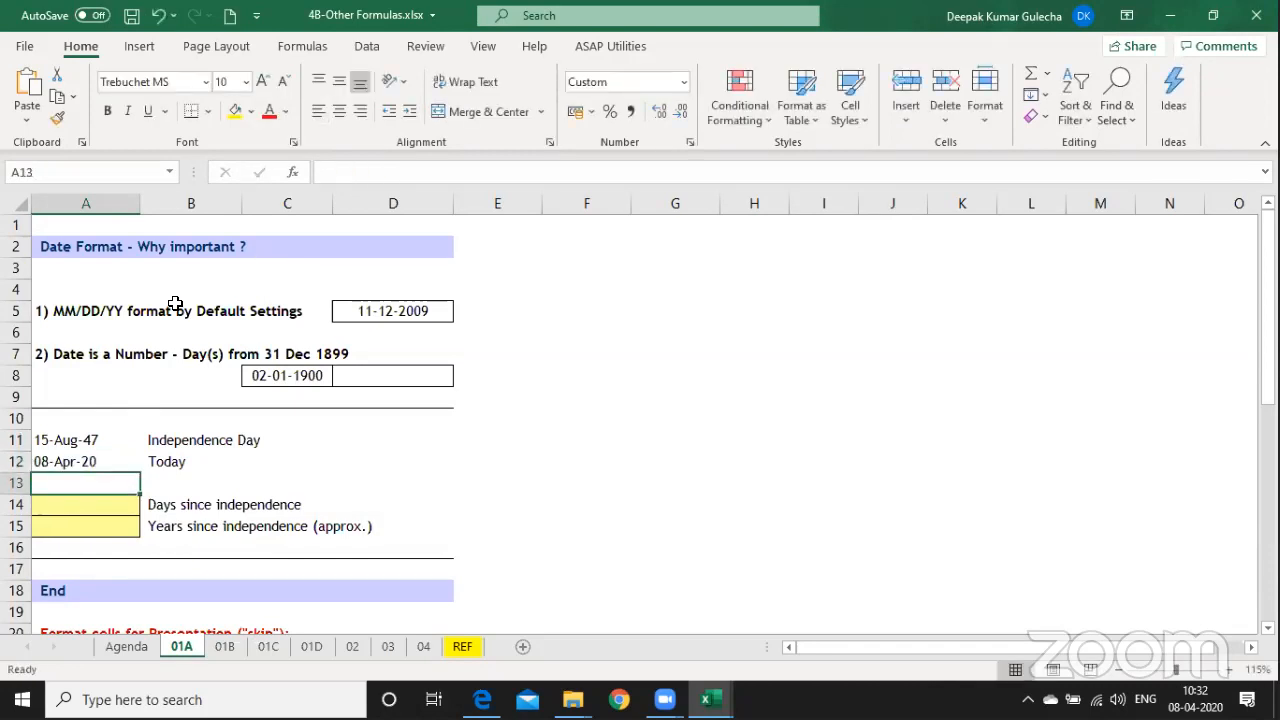
# Calculate the days since independence in A14 by subtracting the dates with =A12-A11.
pyautogui.click(87, 505)
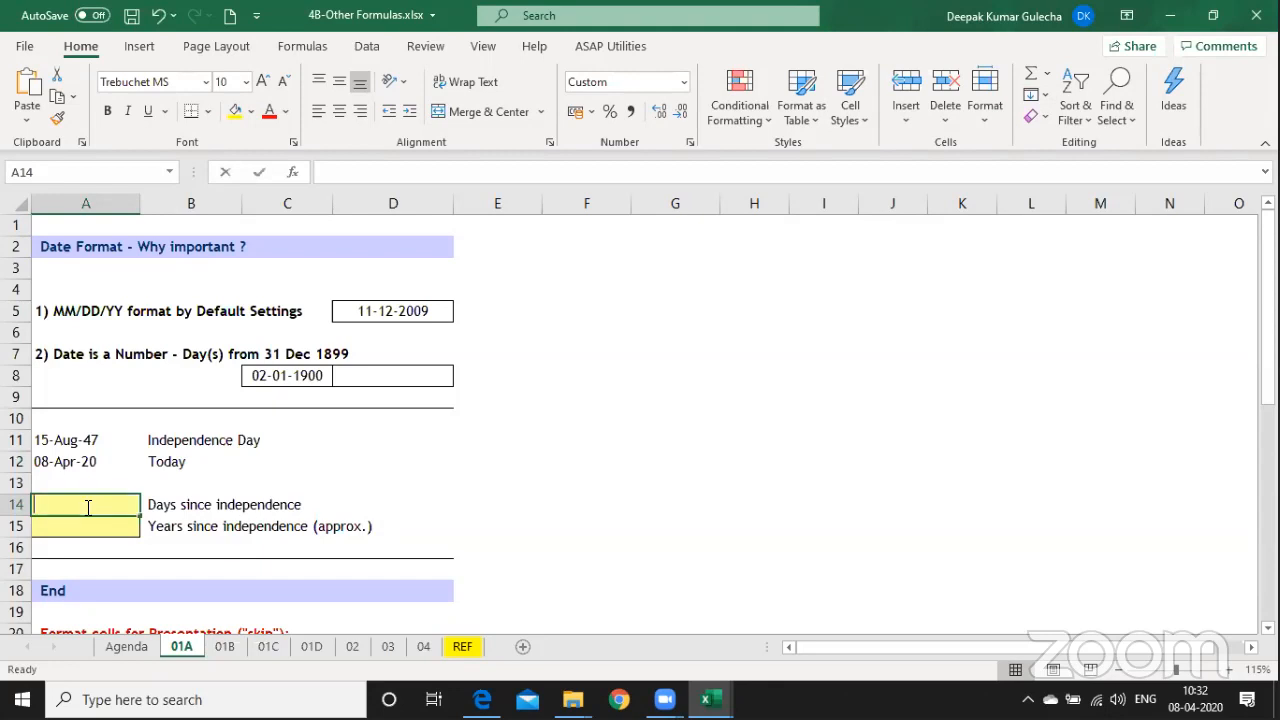
pyautogui.write('=')
pyautogui.press('Up')
pyautogui.press('Up')
pyautogui.press('Up')
pyautogui.press('Down')
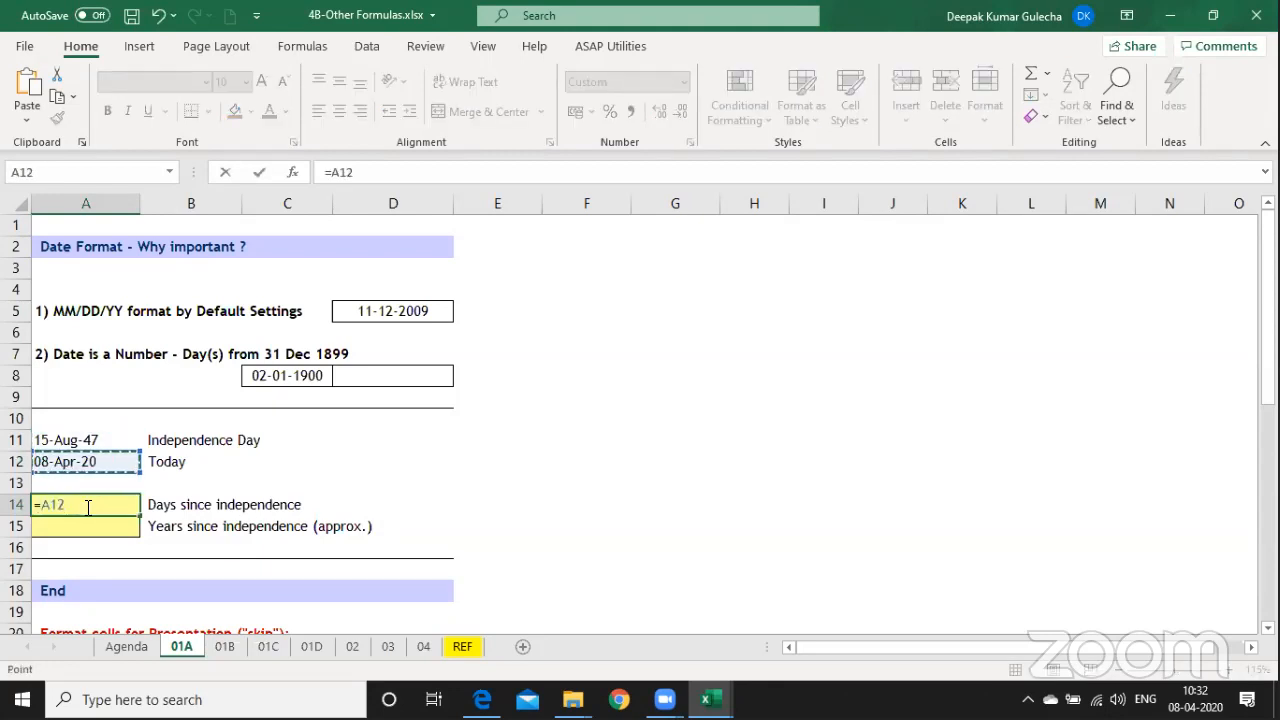
pyautogui.write('-')
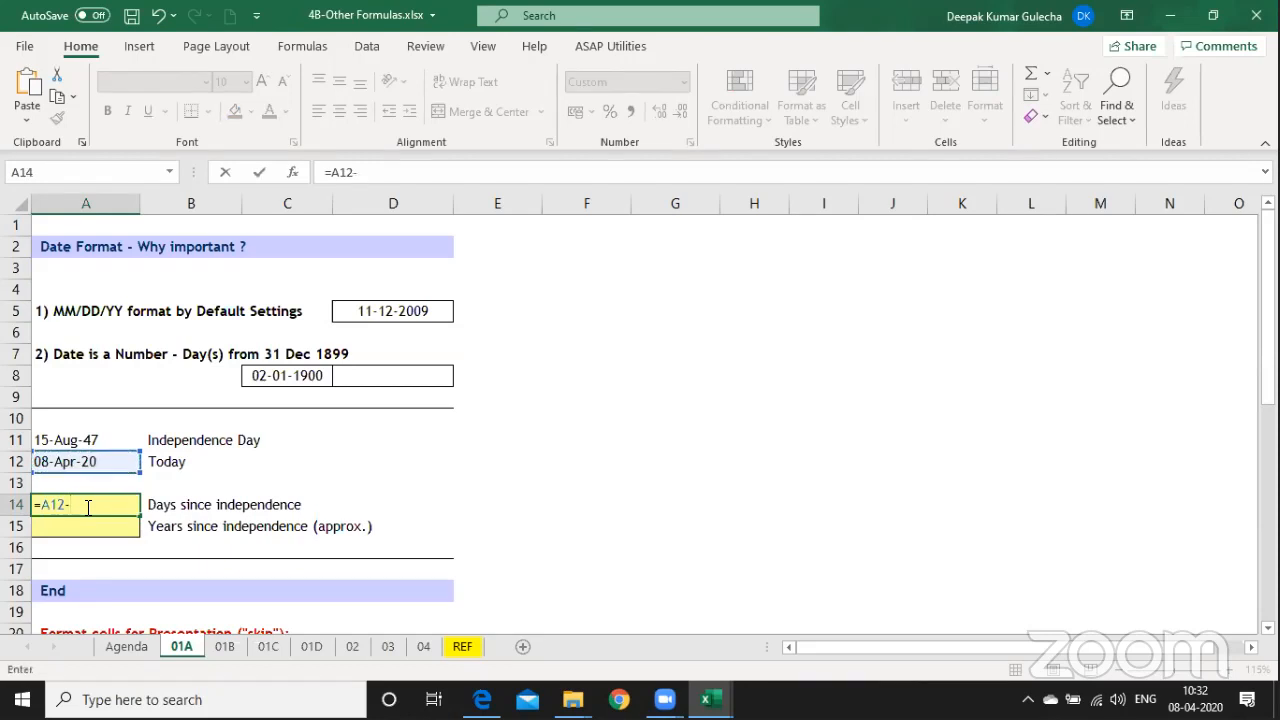
pyautogui.press('Up')
pyautogui.press('Up')
pyautogui.press('Up')
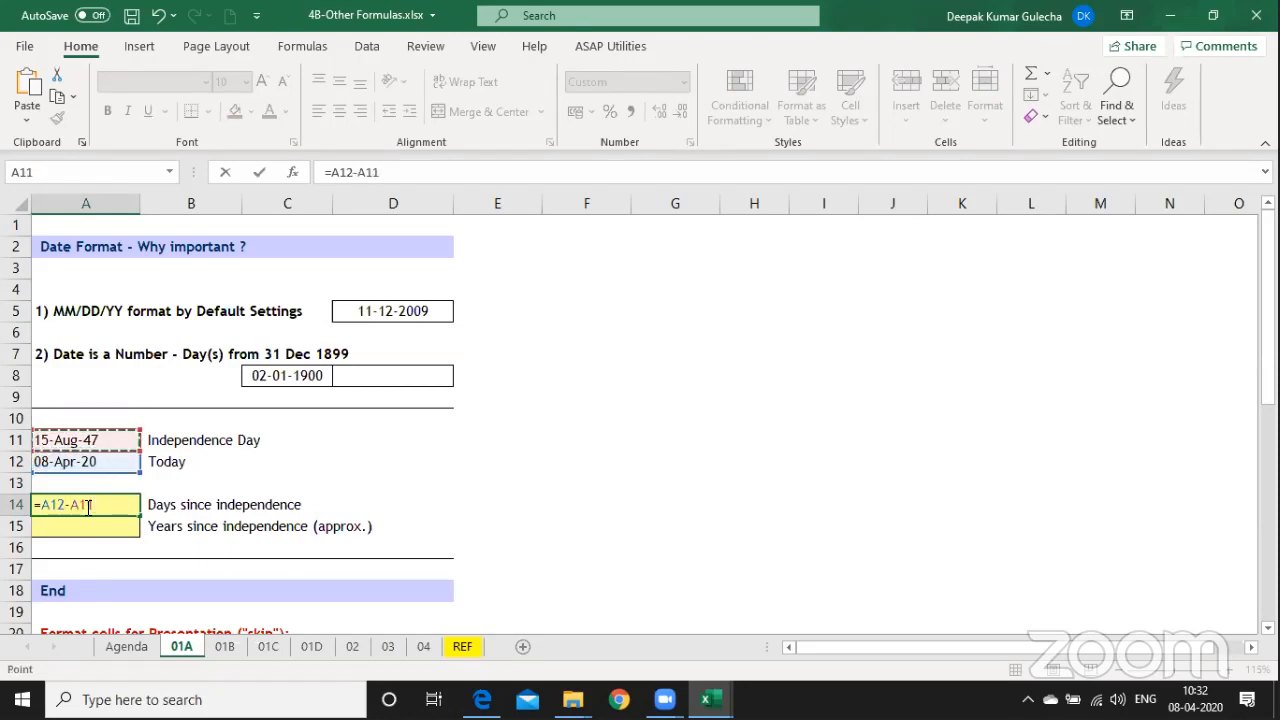
pyautogui.press('Return')
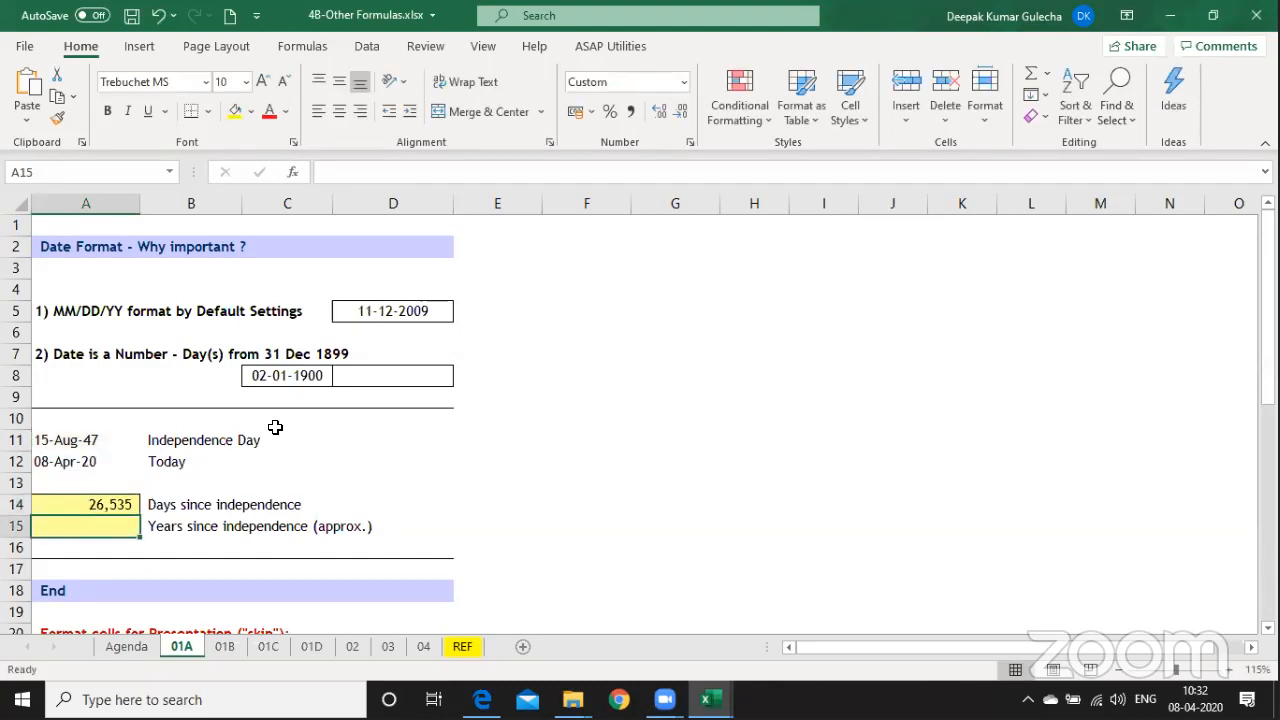
# Review which cells the subtraction formula in A14 refers to.
pyautogui.press('Up')
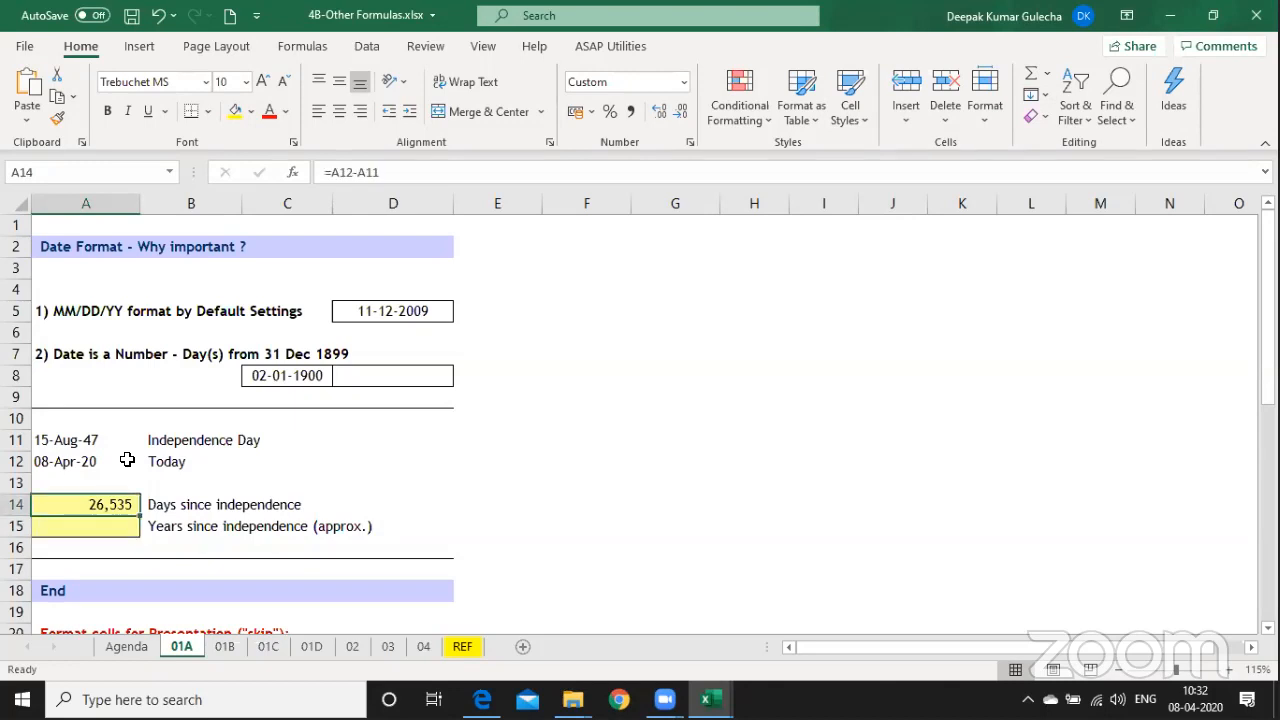
pyautogui.press('F2')
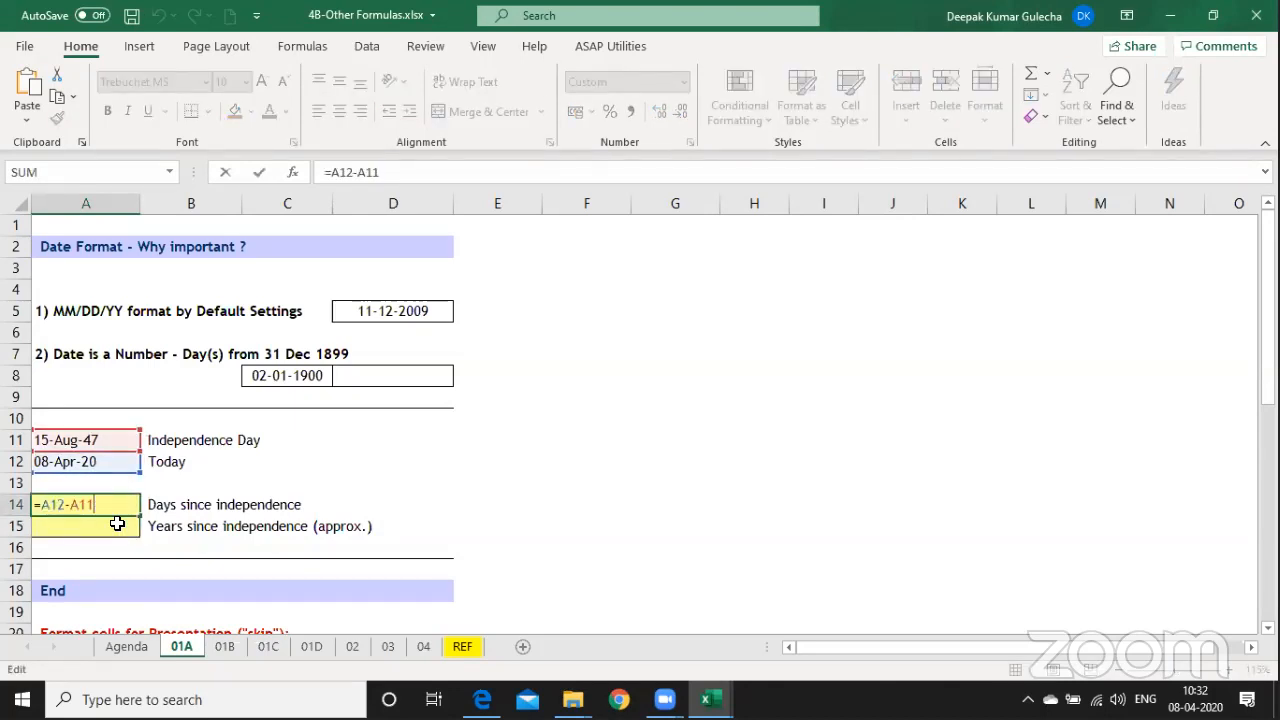
pyautogui.hotkey('ctrl', 'Return')
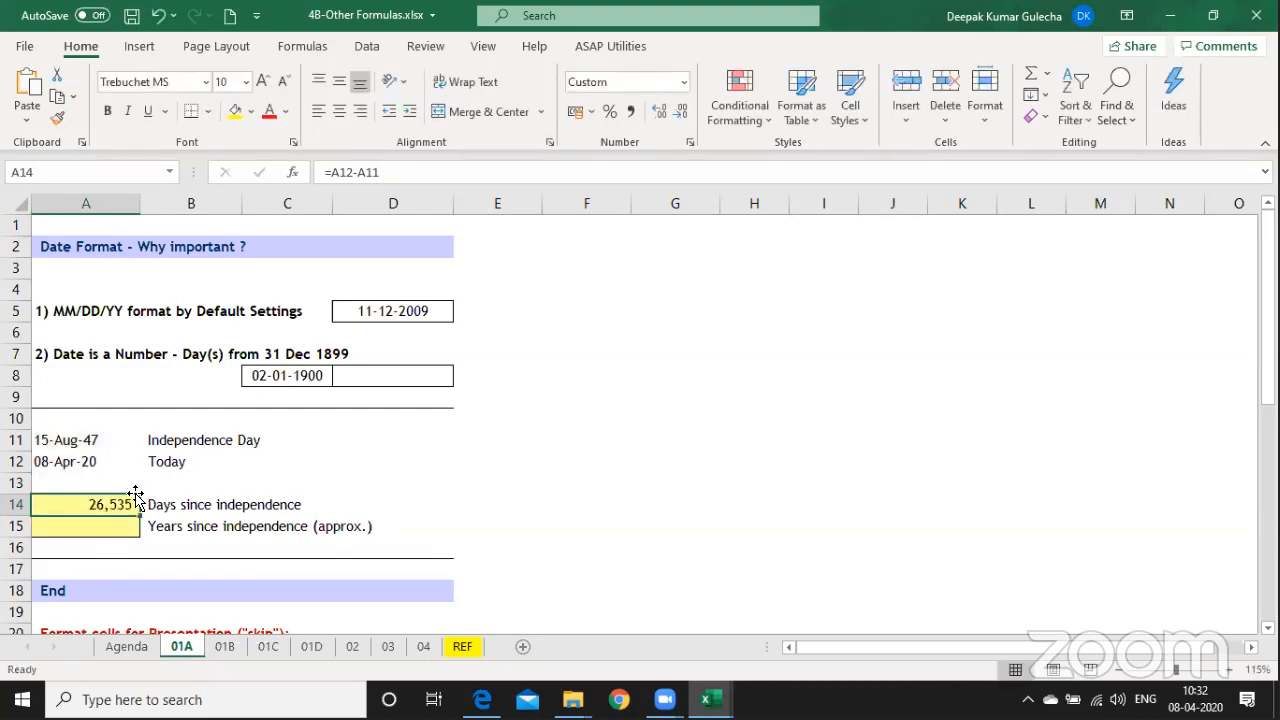
pyautogui.press('Right')
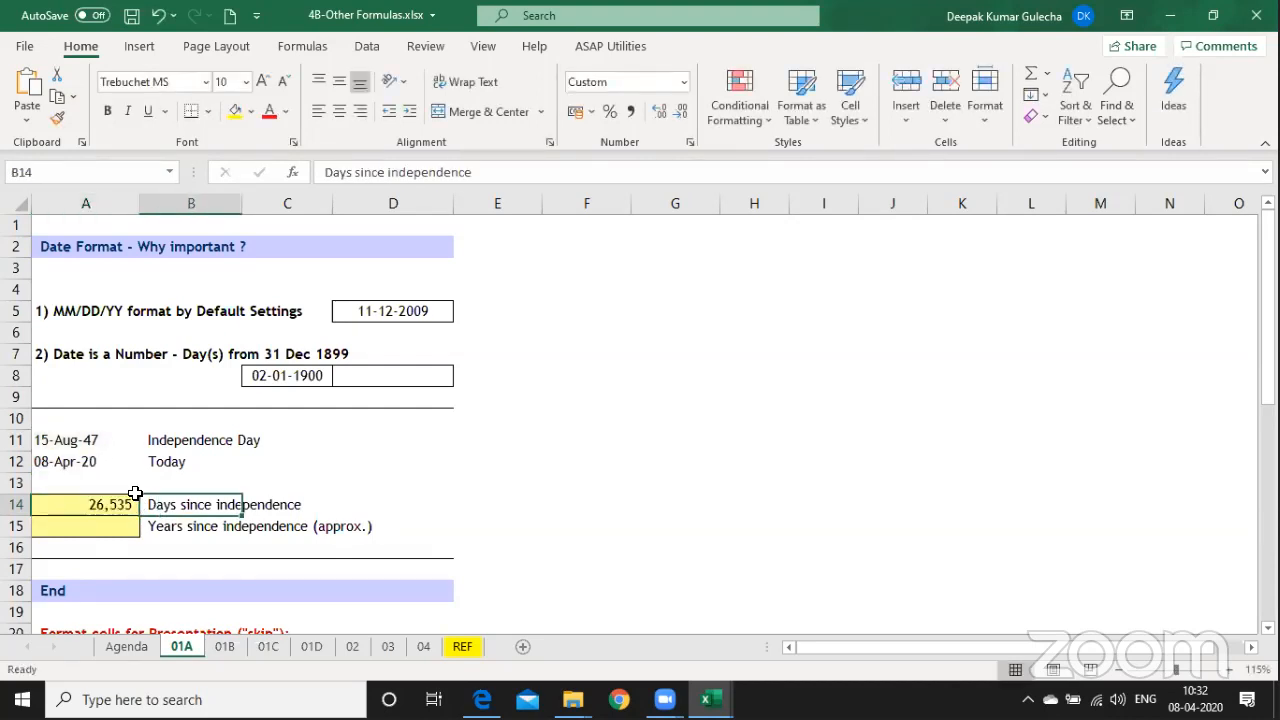
pyautogui.press('Left')
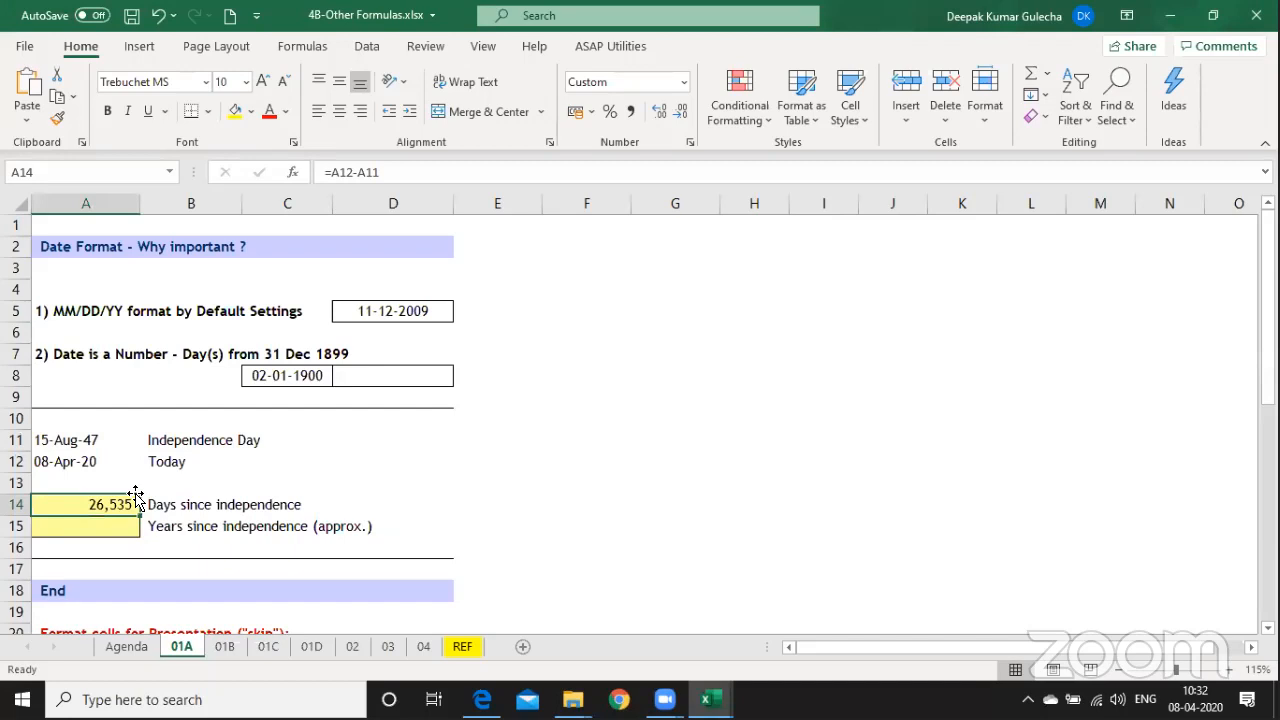
pyautogui.press('F2')
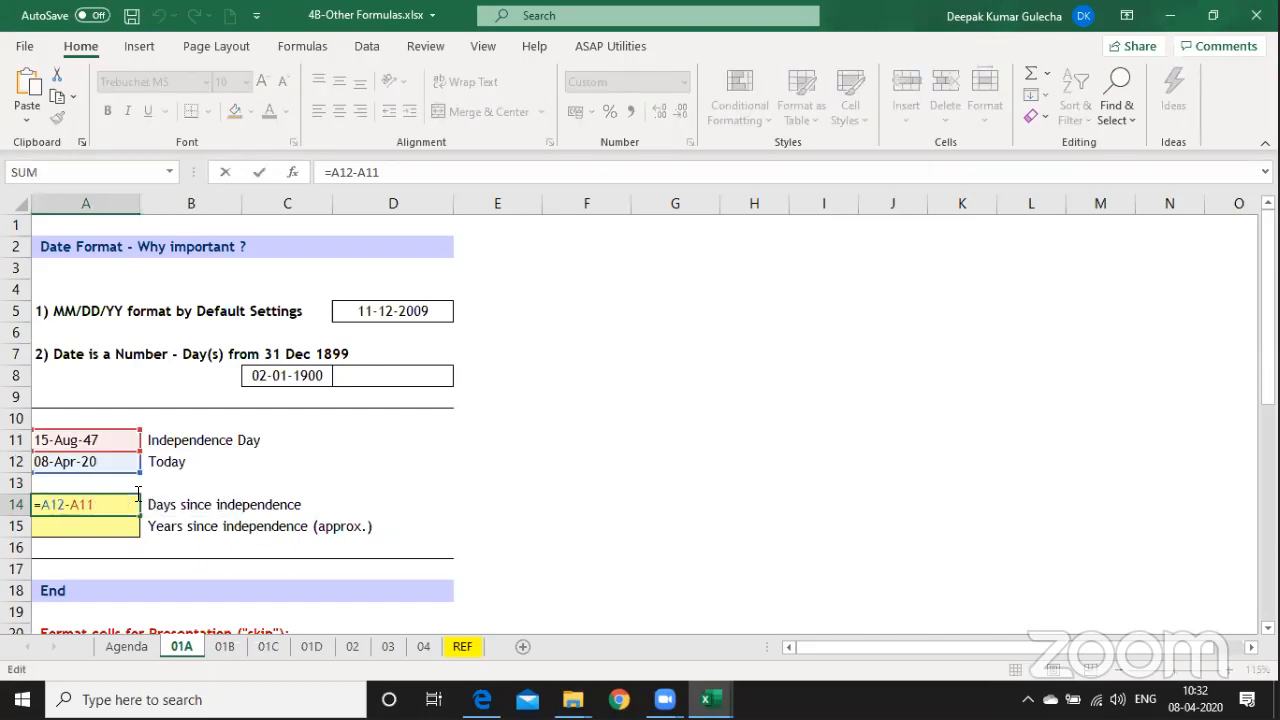
pyautogui.press('Escape')
# Replace the formula in A14 with the DAYS function, =DAYS(A12,A11), using today as end date and Independence Day as start date.
pyautogui.write('=day')
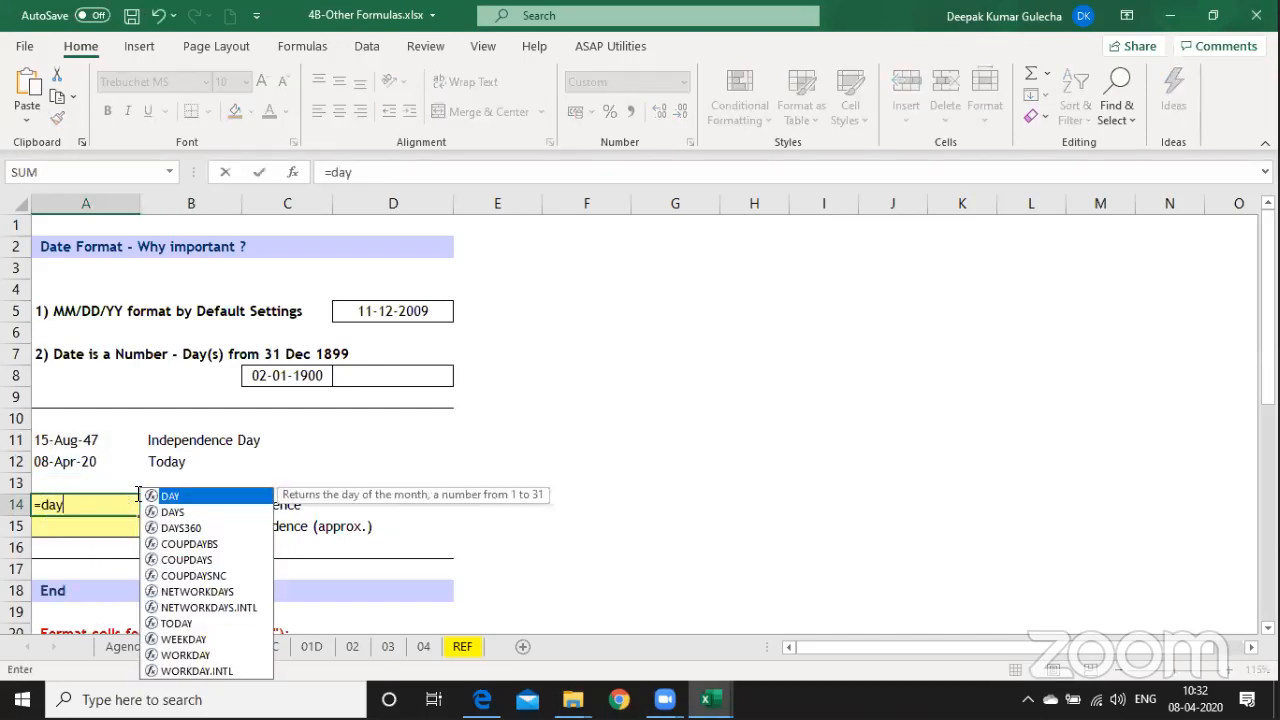
pyautogui.write('s')
pyautogui.press('Tab')
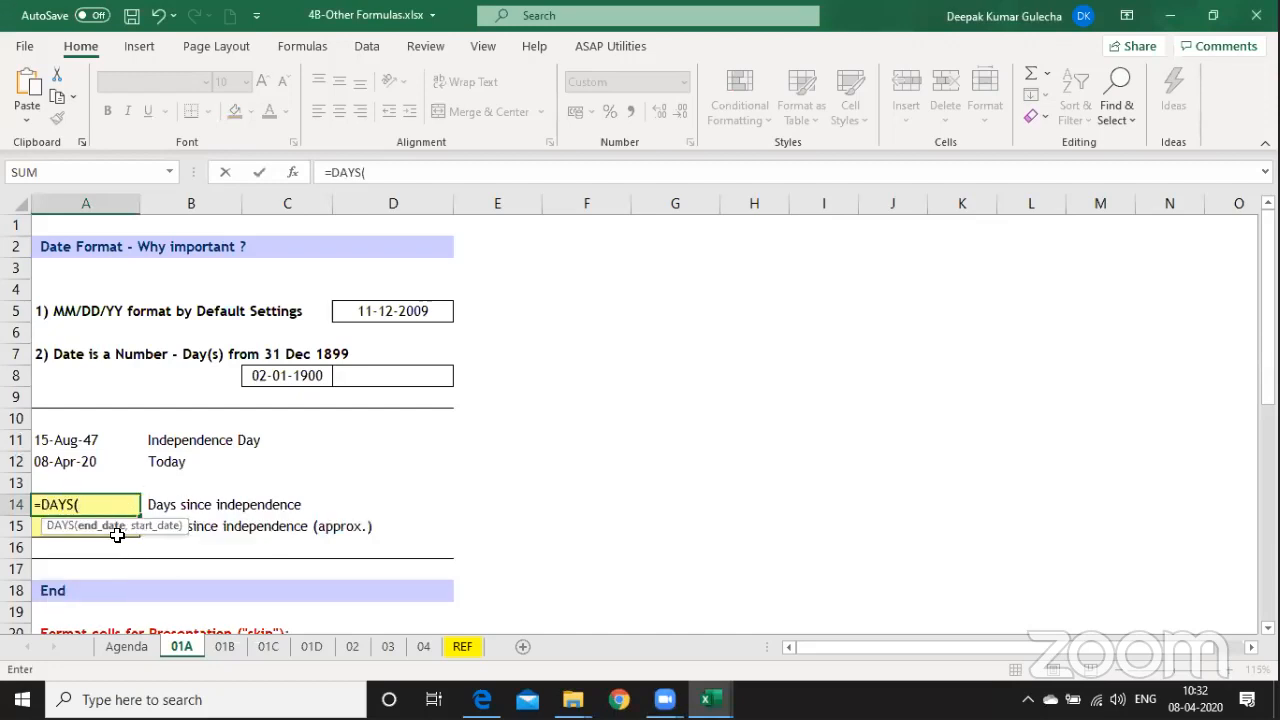
pyautogui.press('Up')
pyautogui.press('Up')
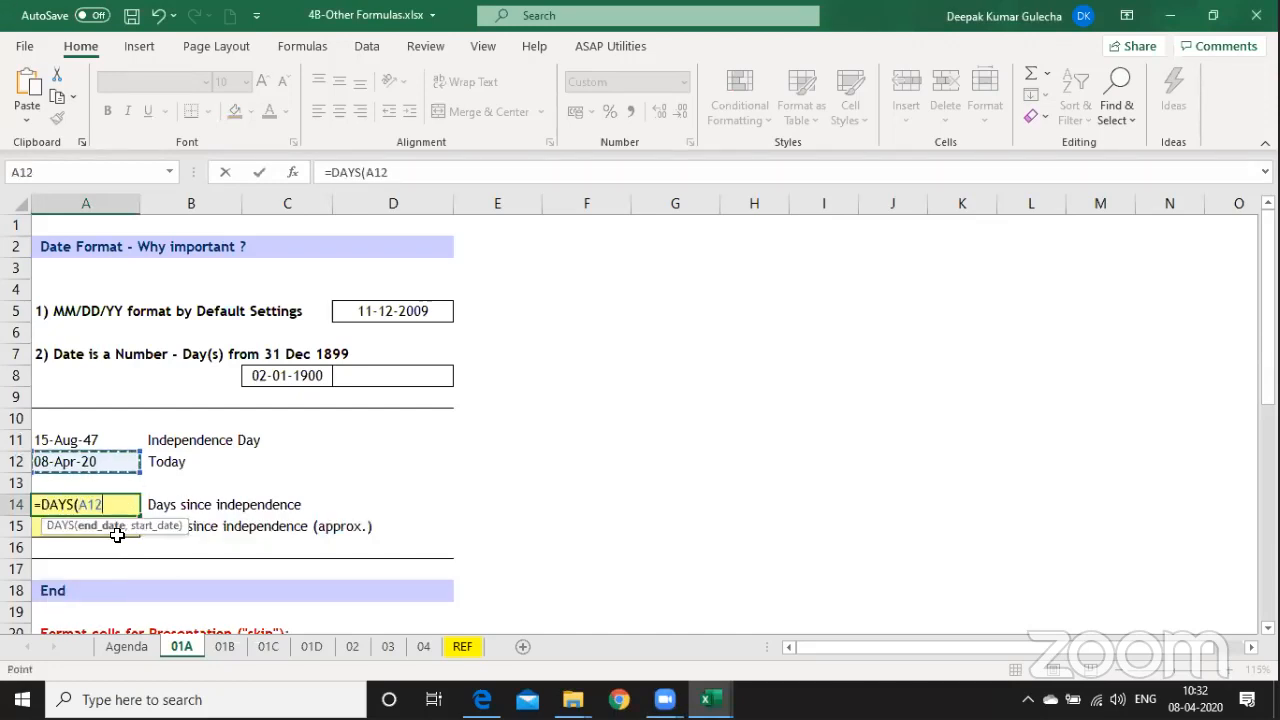
pyautogui.write(',')
pyautogui.press('Up')
pyautogui.press('Up')
pyautogui.press('Up')
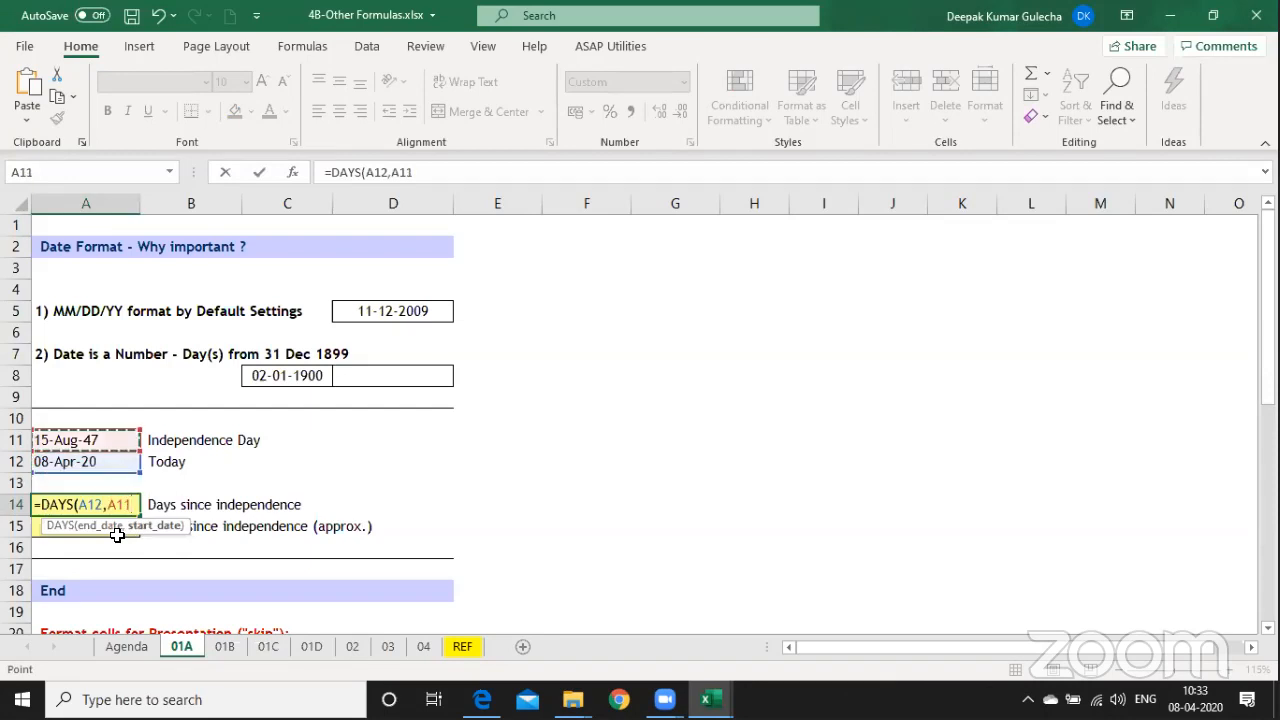
pyautogui.write(')')
pyautogui.press('Return')
pyautogui.press('Up')
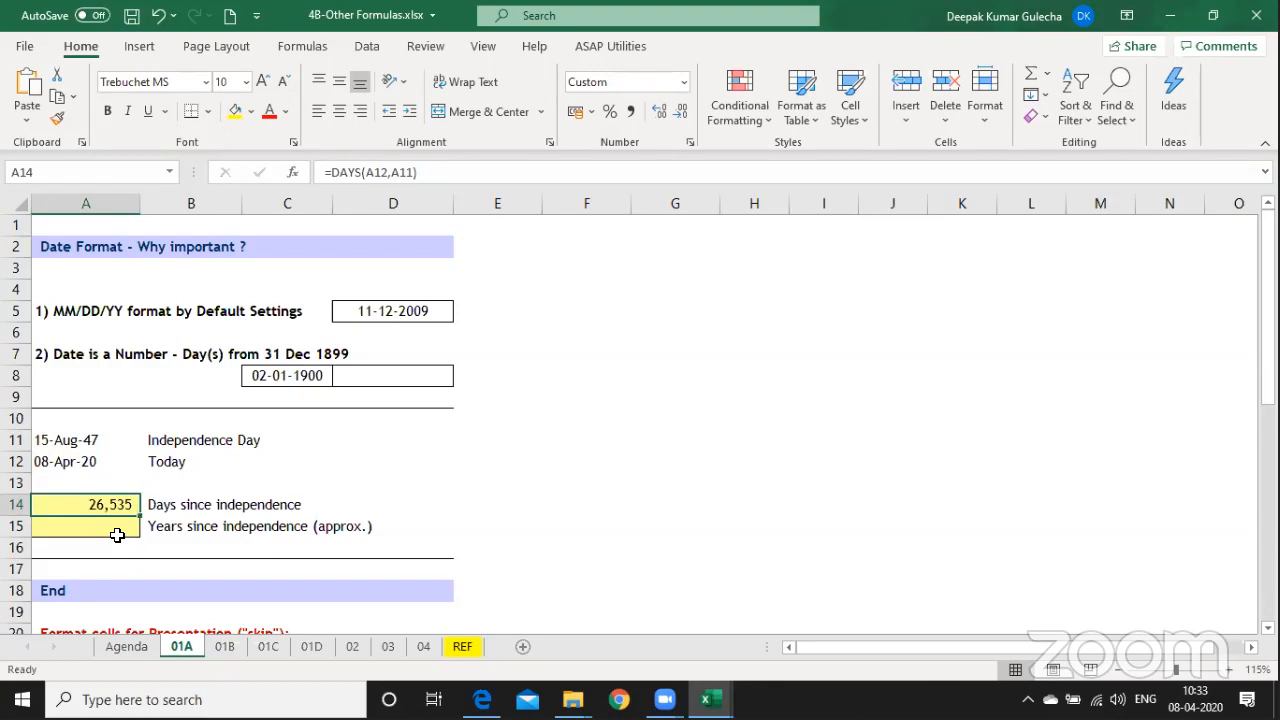
# Review which cells the DAYS formula in A14 refers to.
pyautogui.press('F2')
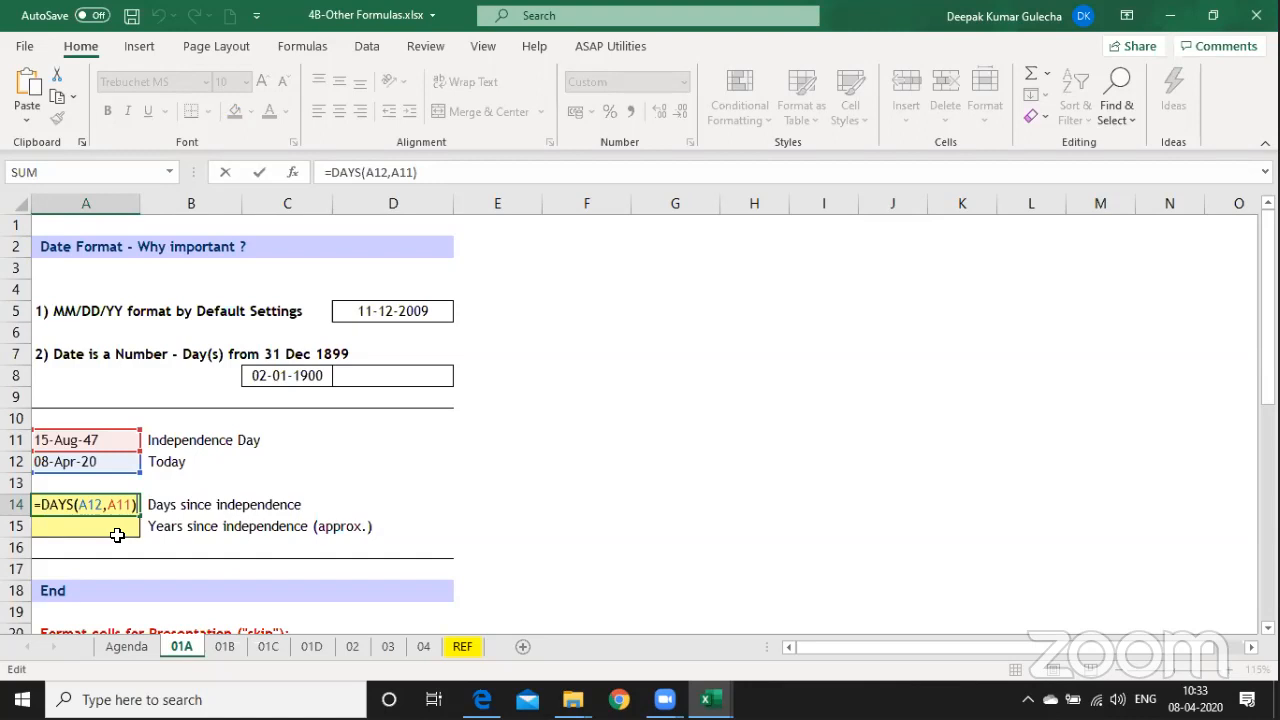
pyautogui.press('Return')
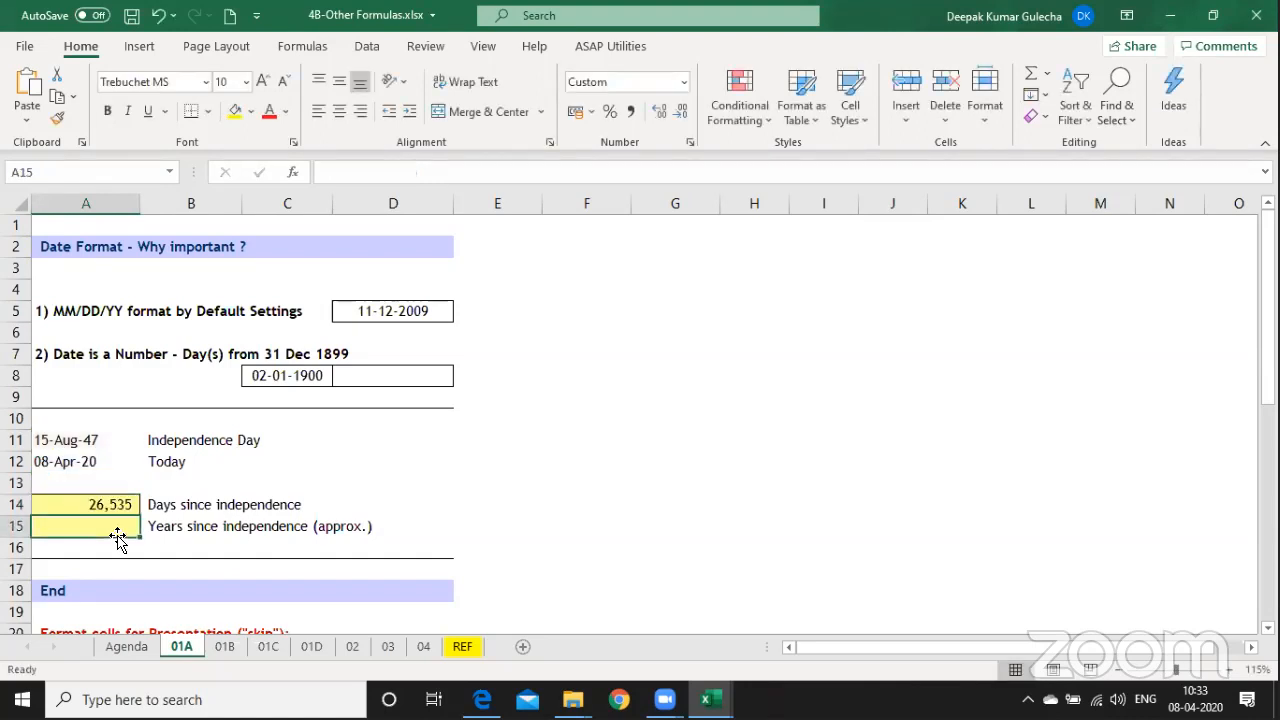
pyautogui.press('Right')
pyautogui.press('Left')
# Calculate the years since independence in A15 with =DATEDIF(A11,A12,"Y").
pyautogui.write('=datedi')
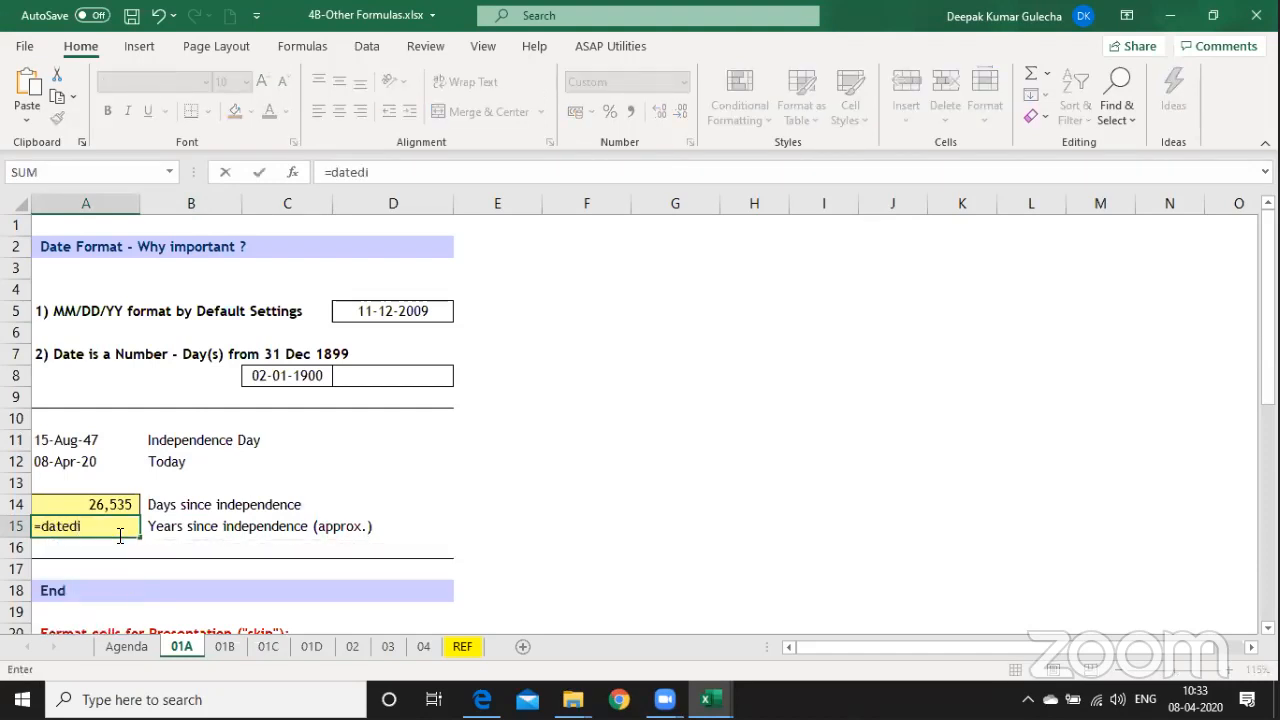
pyautogui.write('f(')
pyautogui.press('Up')
pyautogui.press('Up')
pyautogui.press('Up')
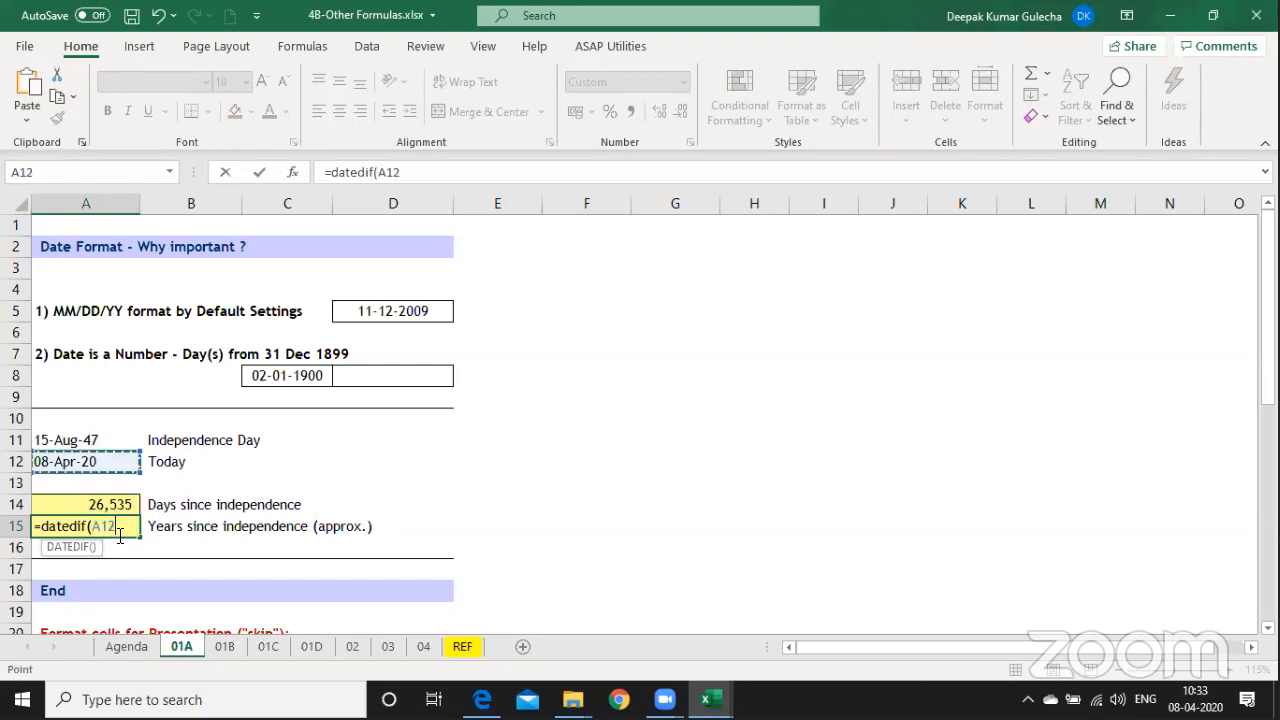
pyautogui.press('Up')
pyautogui.write(',')
pyautogui.press('Up')
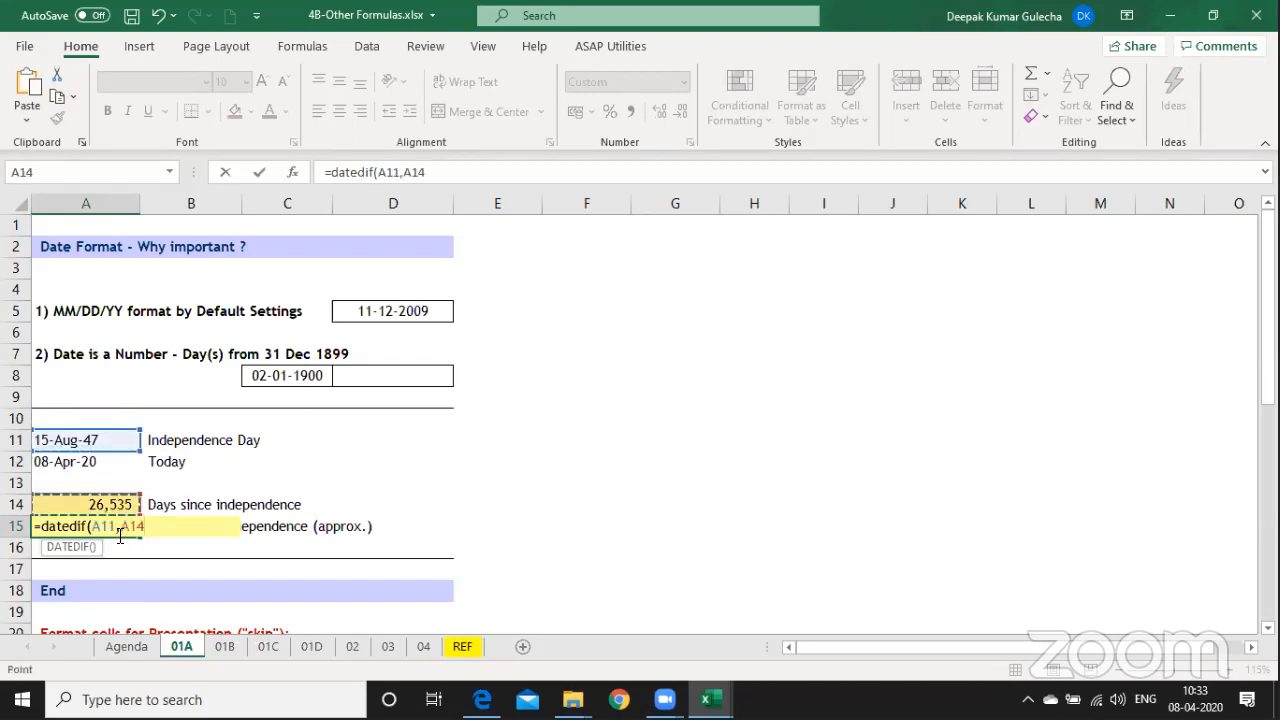
pyautogui.press('Up')
pyautogui.press('Up')
pyautogui.write(',"')
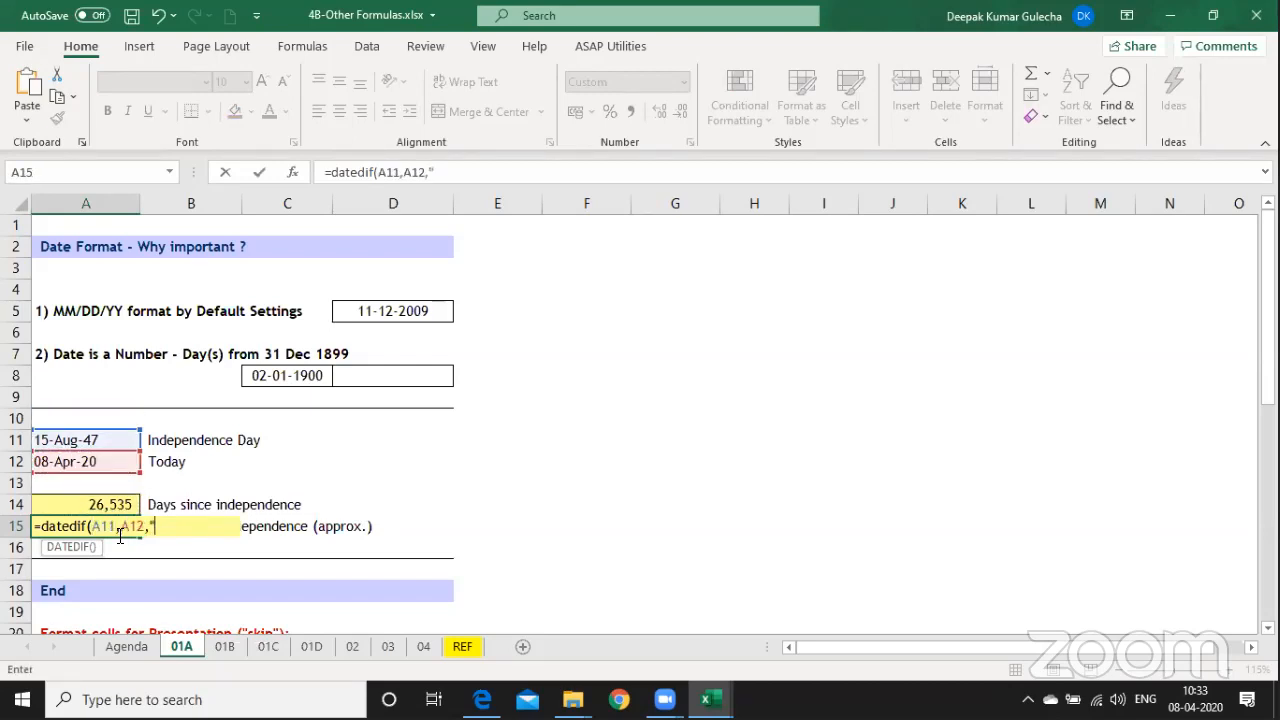
pyautogui.write('Y")')
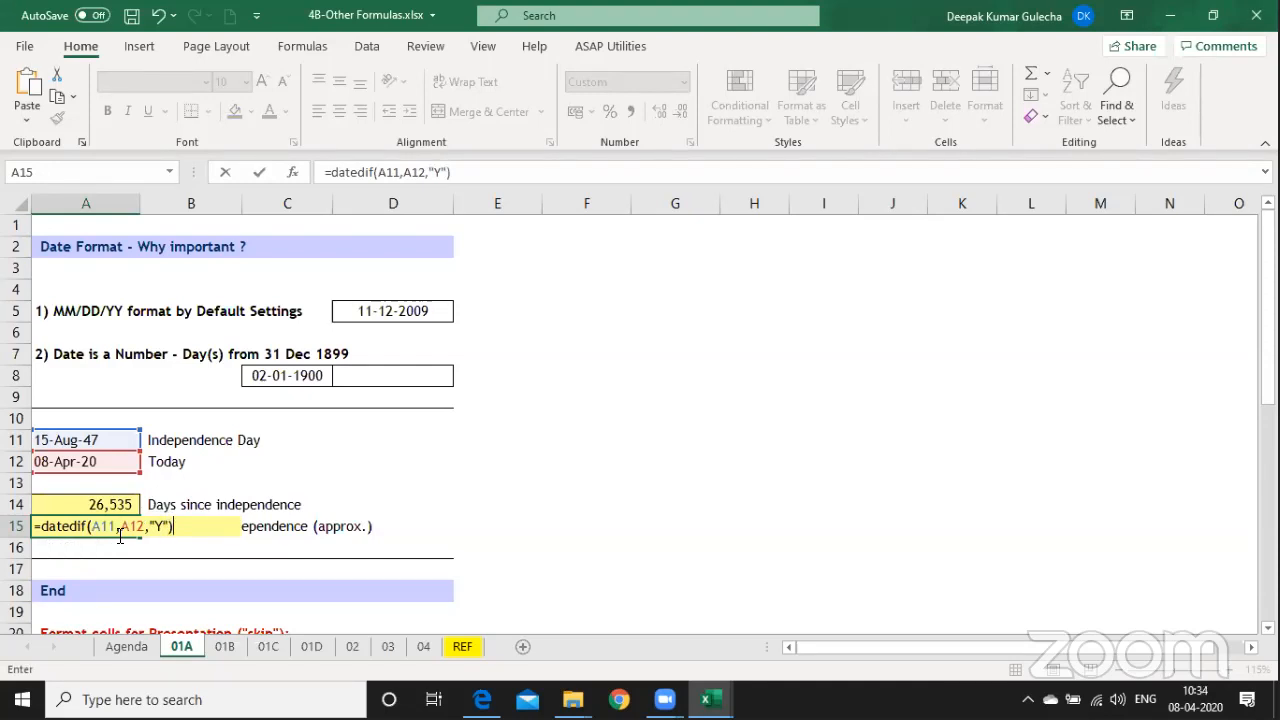
pyautogui.press('Return')
pyautogui.press('Up')
pyautogui.press('Up')
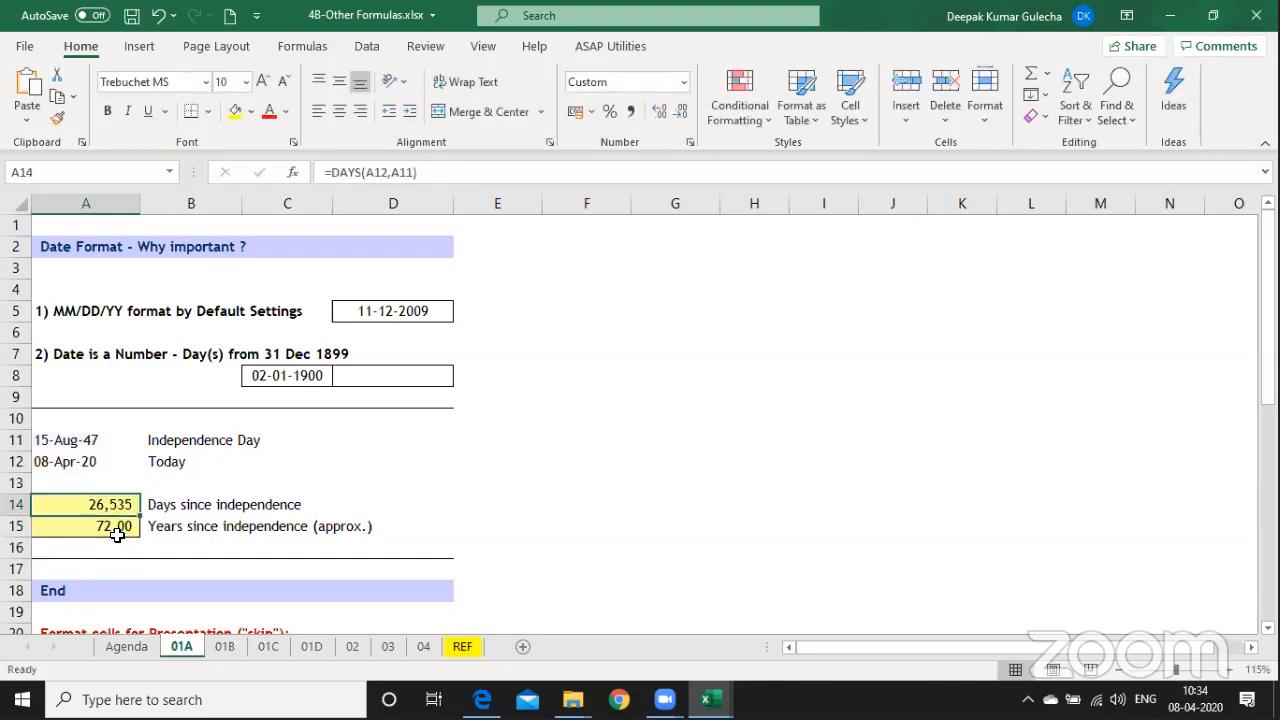
# Examine the start date, end date and "Y" unit arguments of the DATEDIF formula in A15.
pyautogui.press('Down')
pyautogui.press('F2')
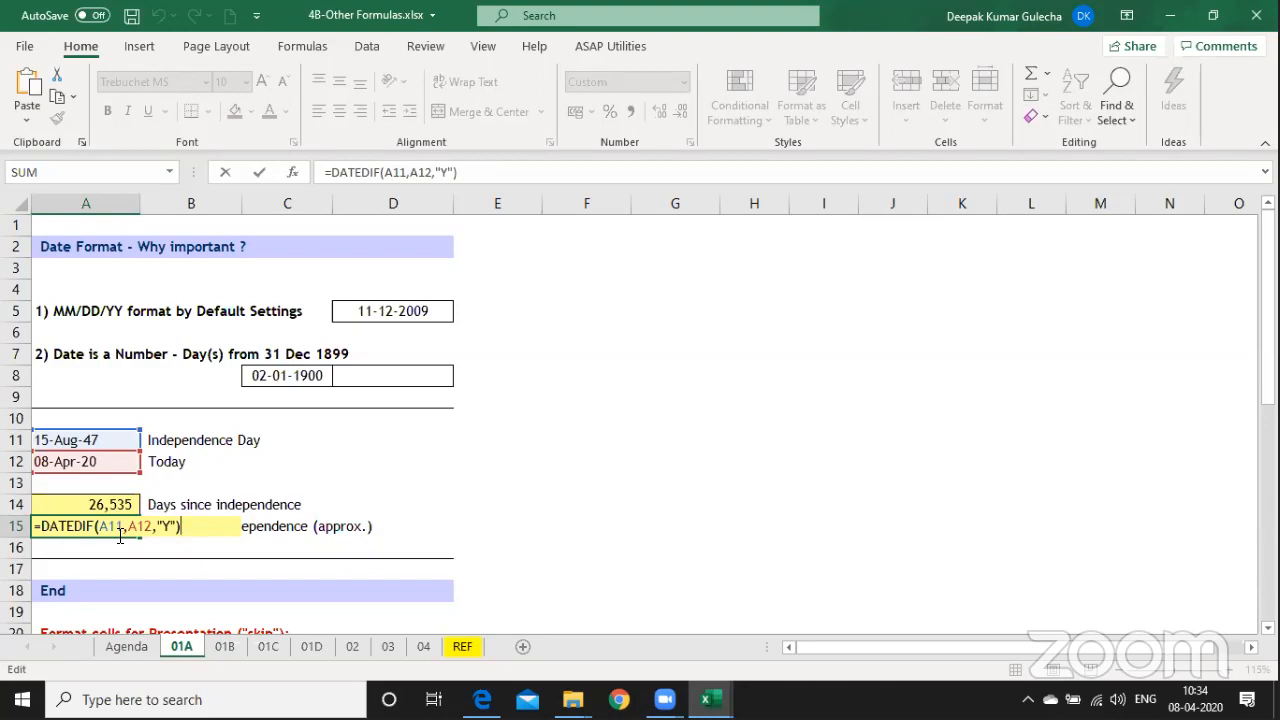
pyautogui.click(455, 488)
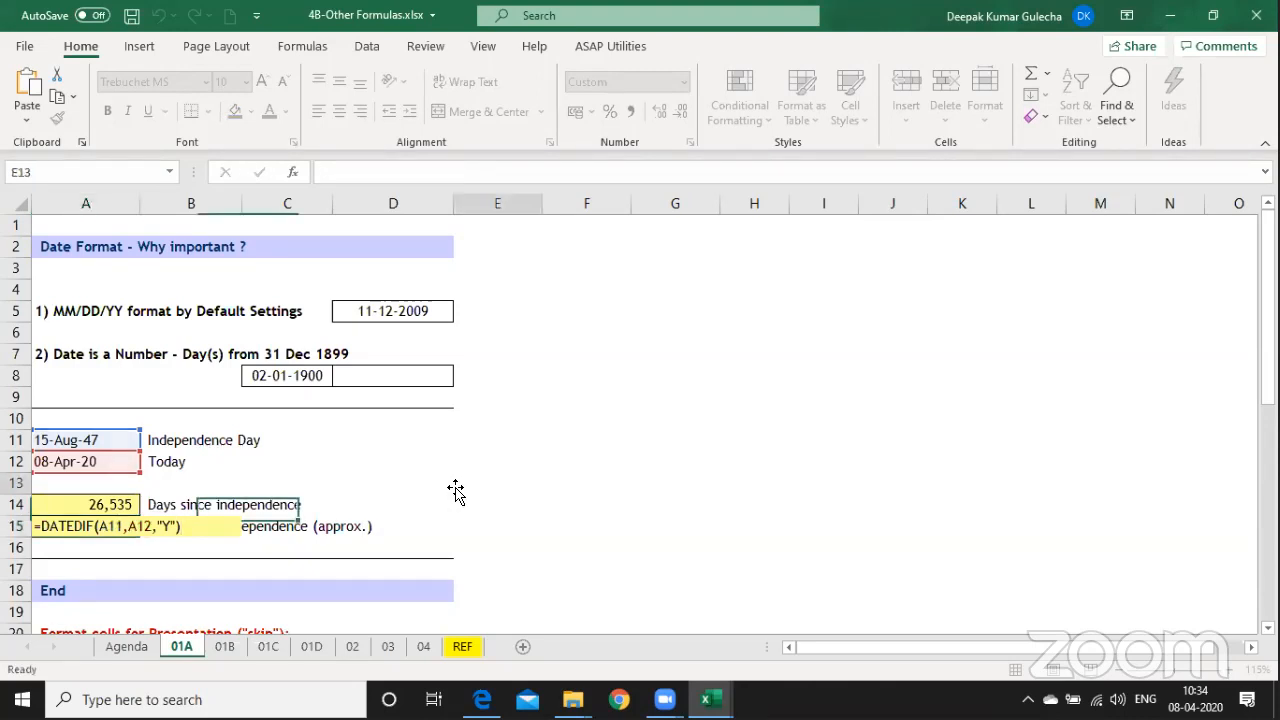
pyautogui.doubleClick(121, 520)
pyautogui.press('Left')
pyautogui.press('Left')
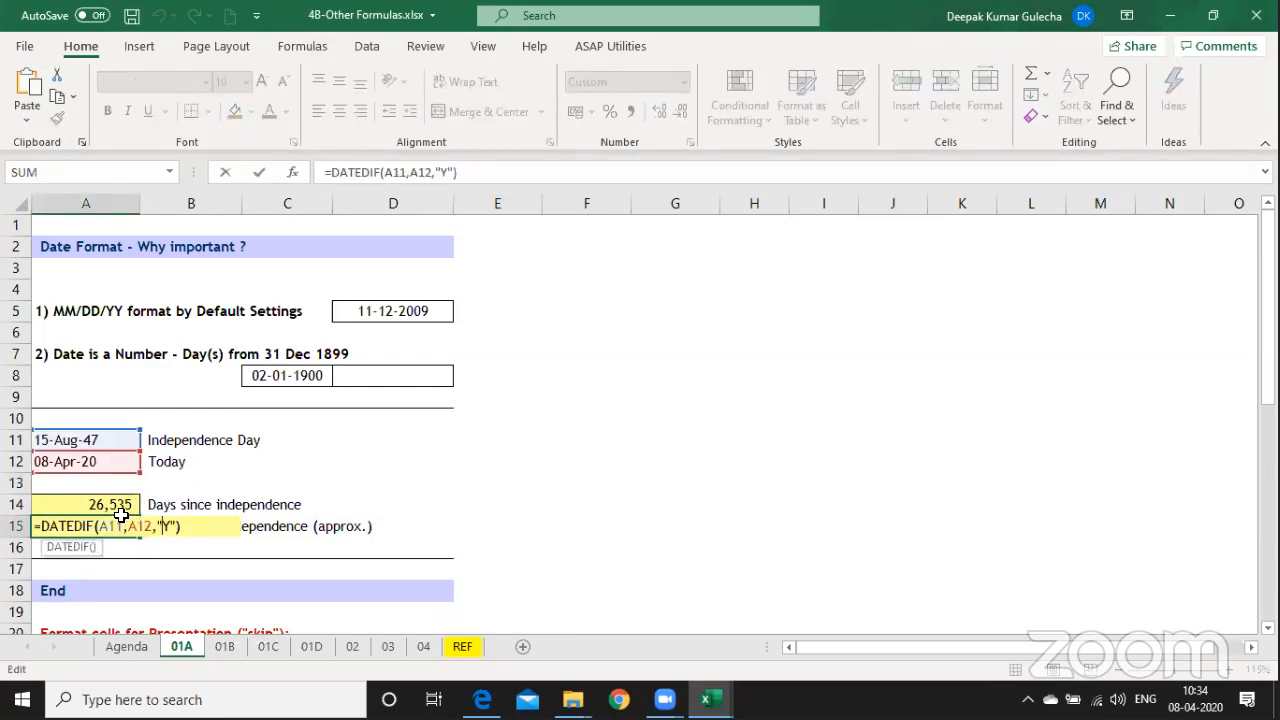
pyautogui.hotkey('shift', 'Left')
pyautogui.hotkey('shift', 'Left')
pyautogui.hotkey('shift', 'Left')
pyautogui.click(117, 525)
pyautogui.click(137, 527)
pyautogui.press('Return')
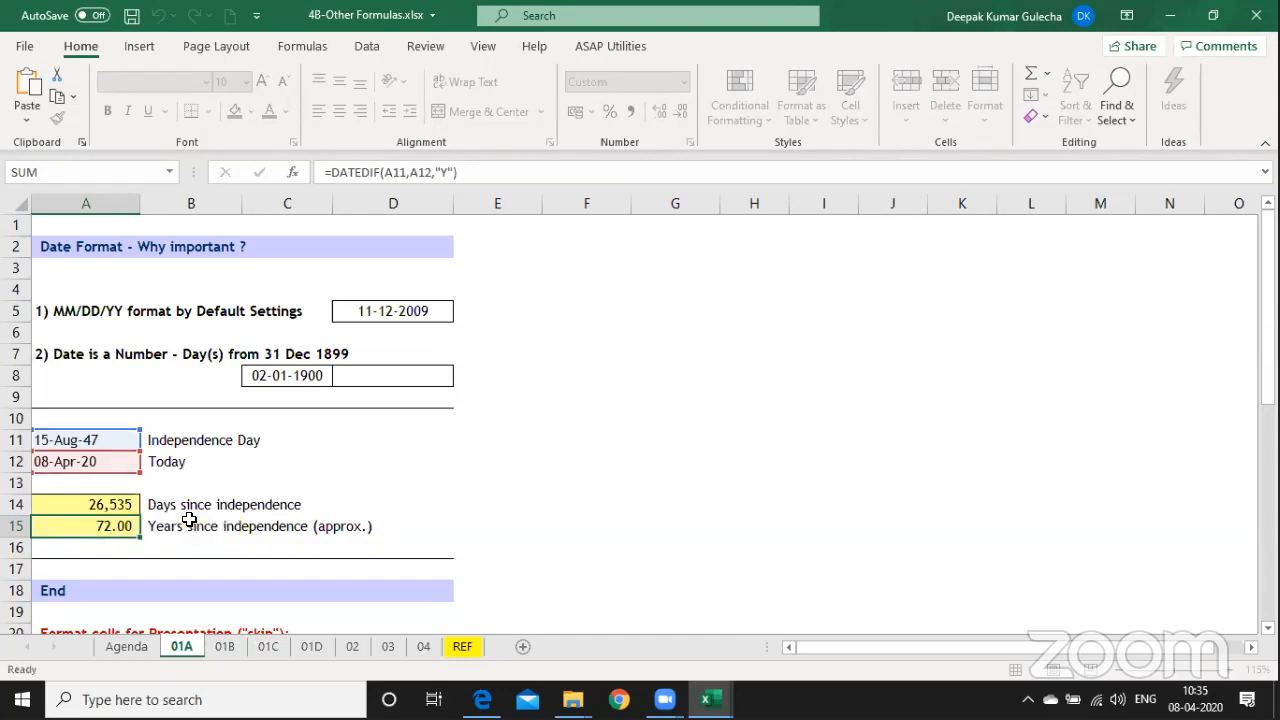
pyautogui.press('F2')
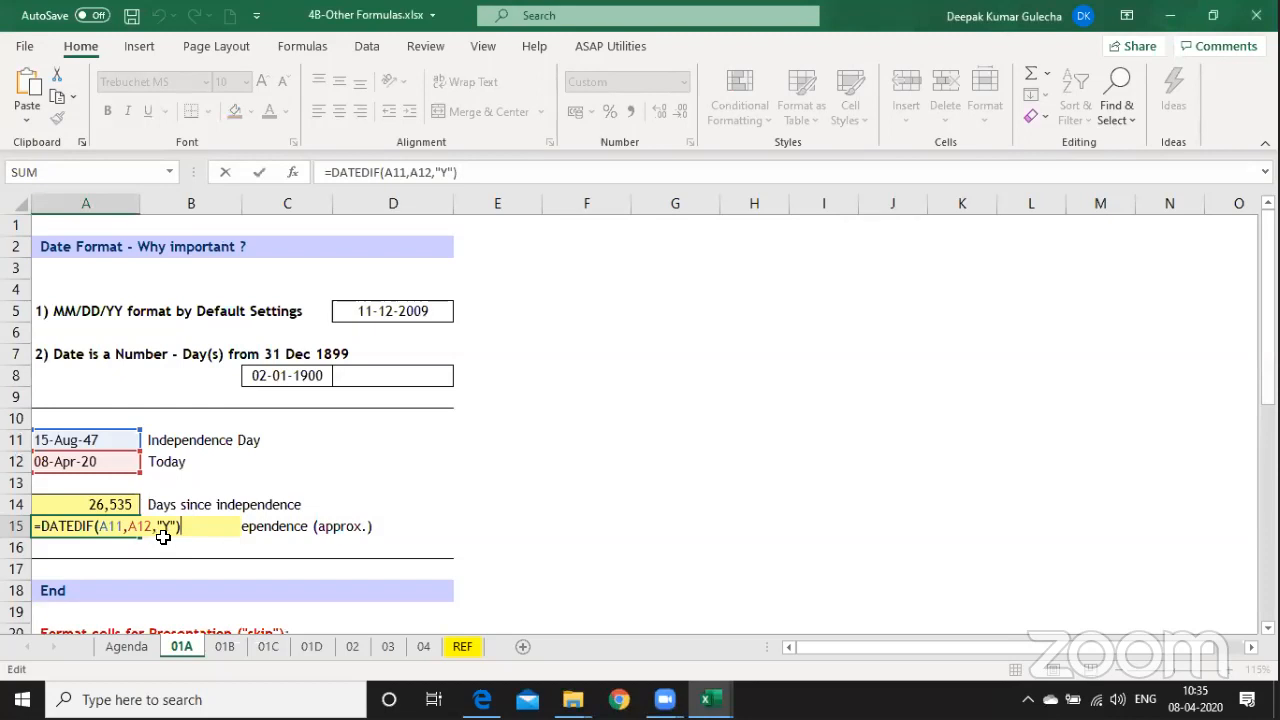
pyautogui.hotkey('ctrl', 'Return')
# Re-enter the years formula in A15 from scratch as =DATEDIF(A11,A12,"Y").
pyautogui.write('=date')
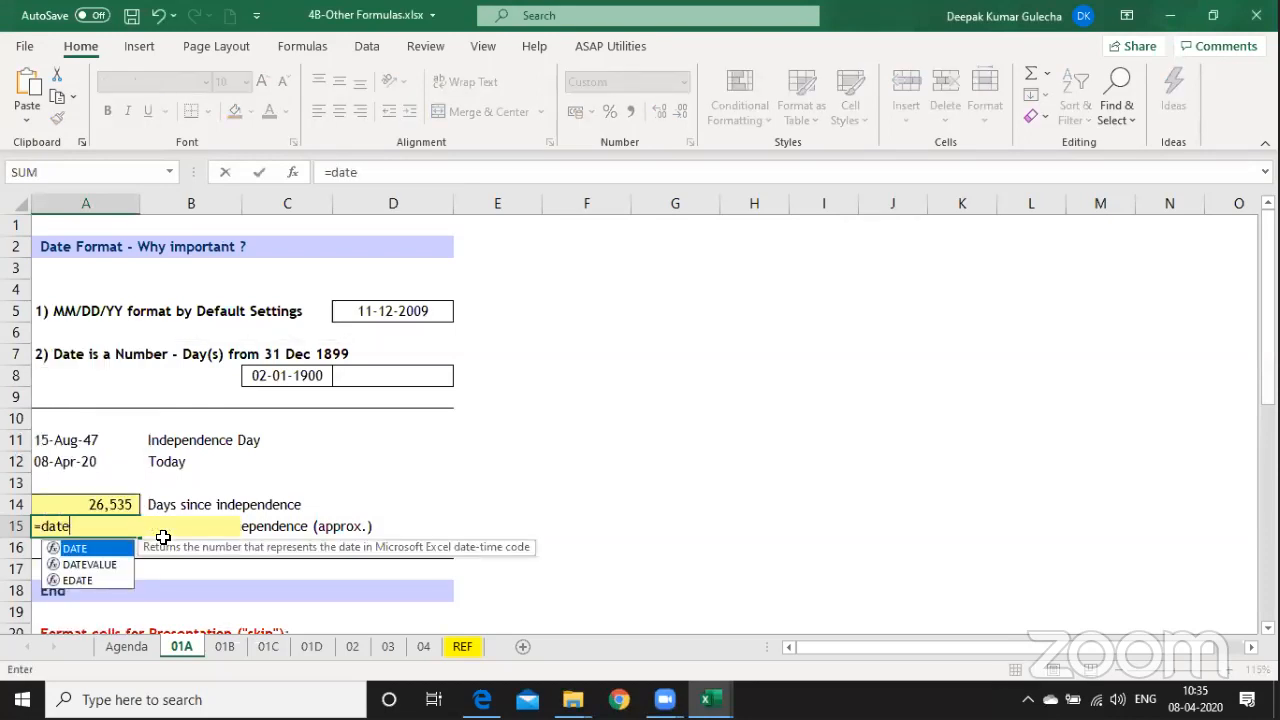
pyautogui.write('dif(')
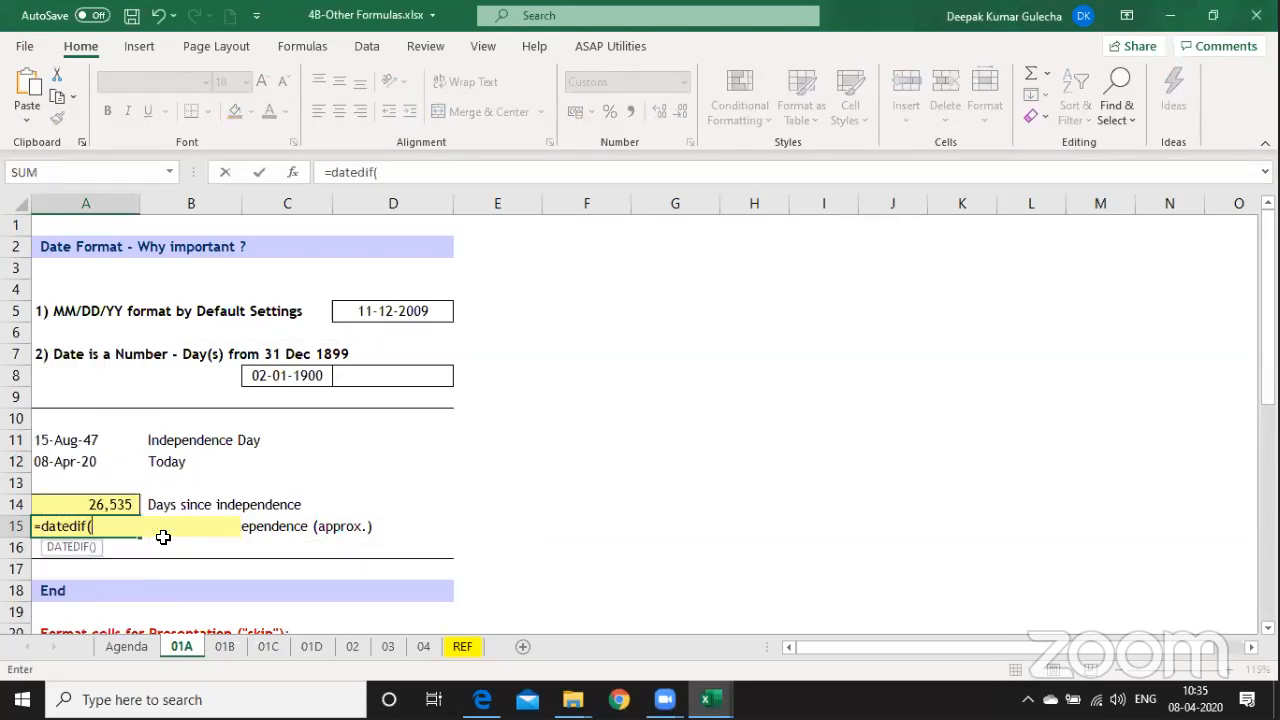
pyautogui.press('Up')
pyautogui.press('Up')
pyautogui.press('Up')
pyautogui.press('Up')
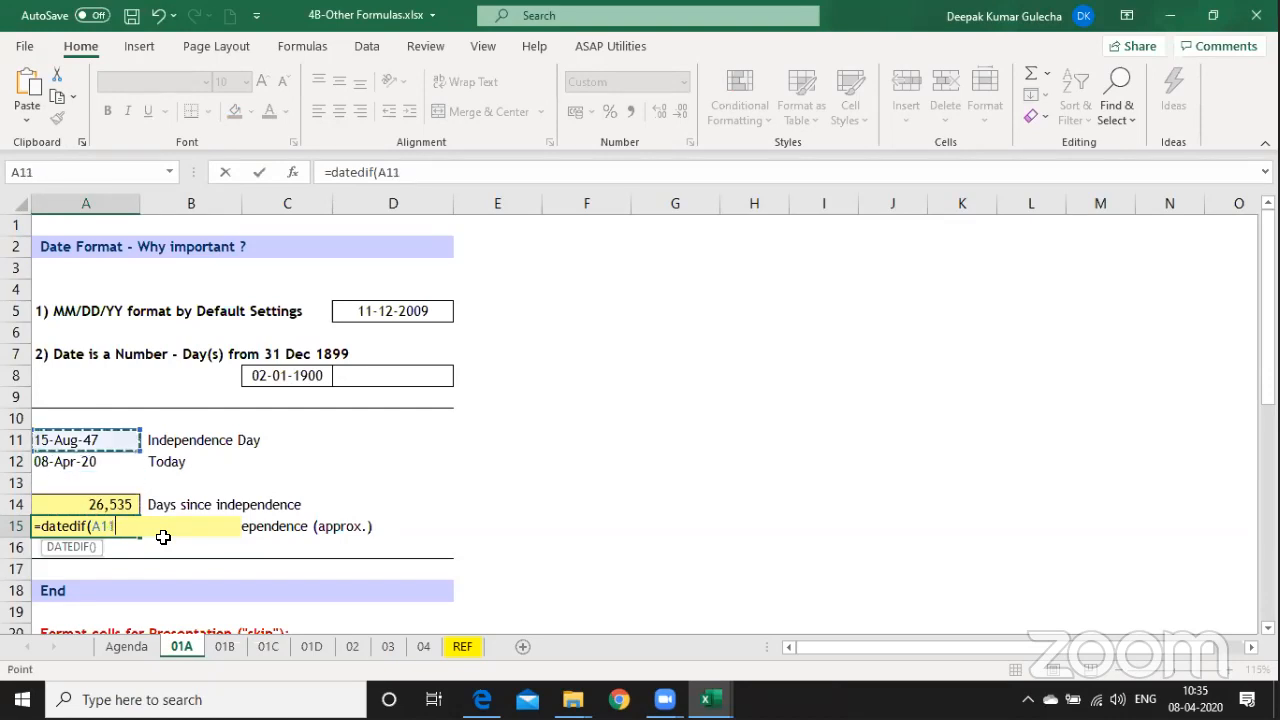
pyautogui.write(',')
pyautogui.press('Down')
pyautogui.write(',"Y')
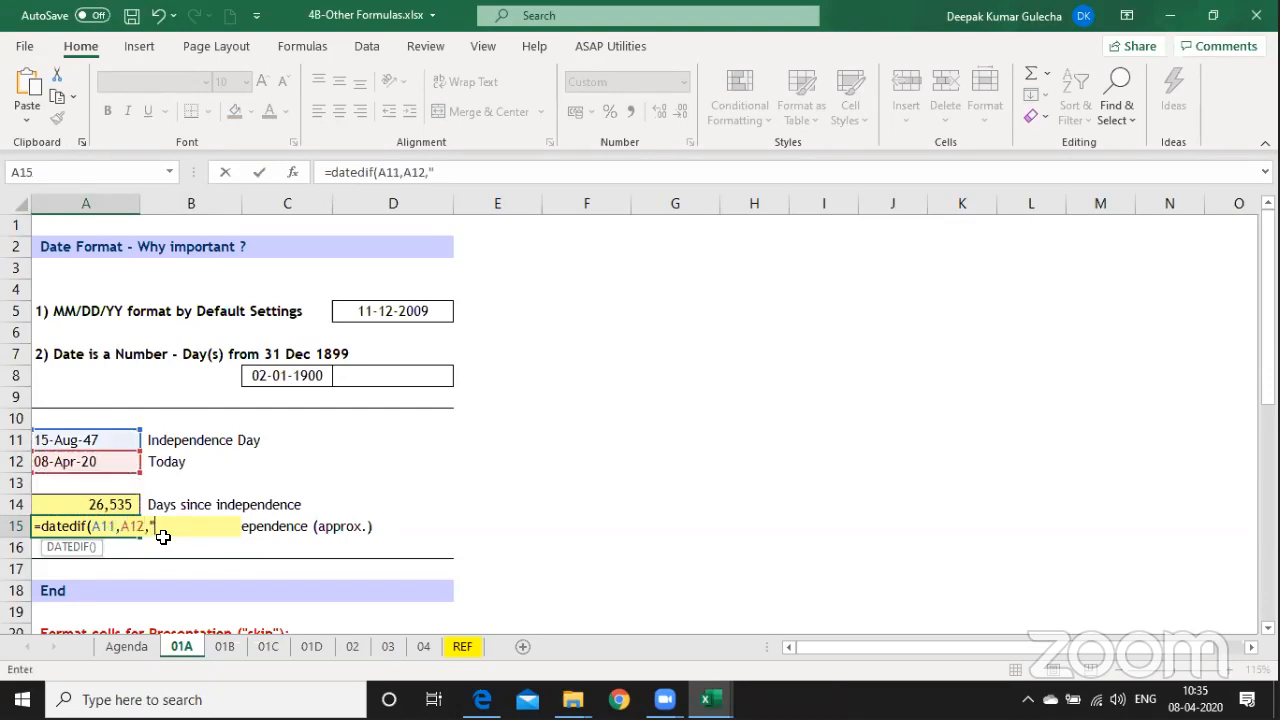
pyautogui.write('")')
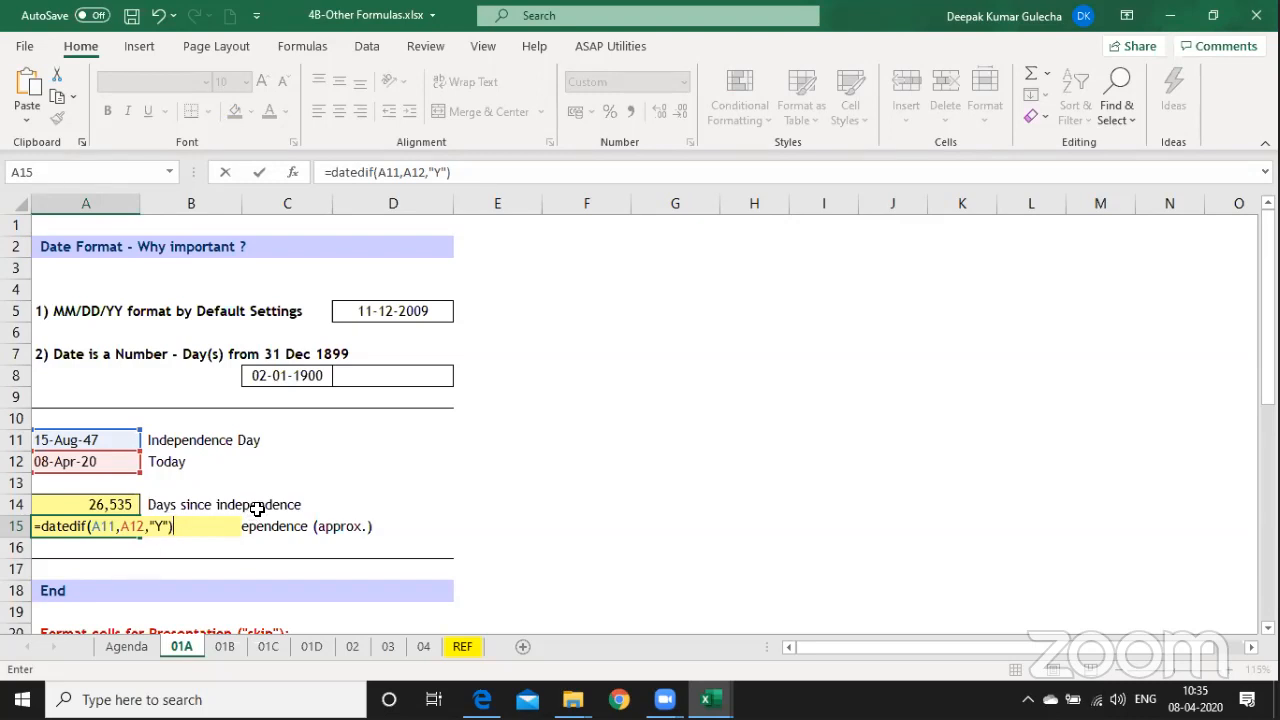
pyautogui.press('Return')
# Enter =TODAY() in the empty cell G11 of sheet 01A.
pyautogui.press('Right')
pyautogui.press('Right')
pyautogui.press('Right')
pyautogui.press('Right')
pyautogui.press('Right')
pyautogui.press('Right')
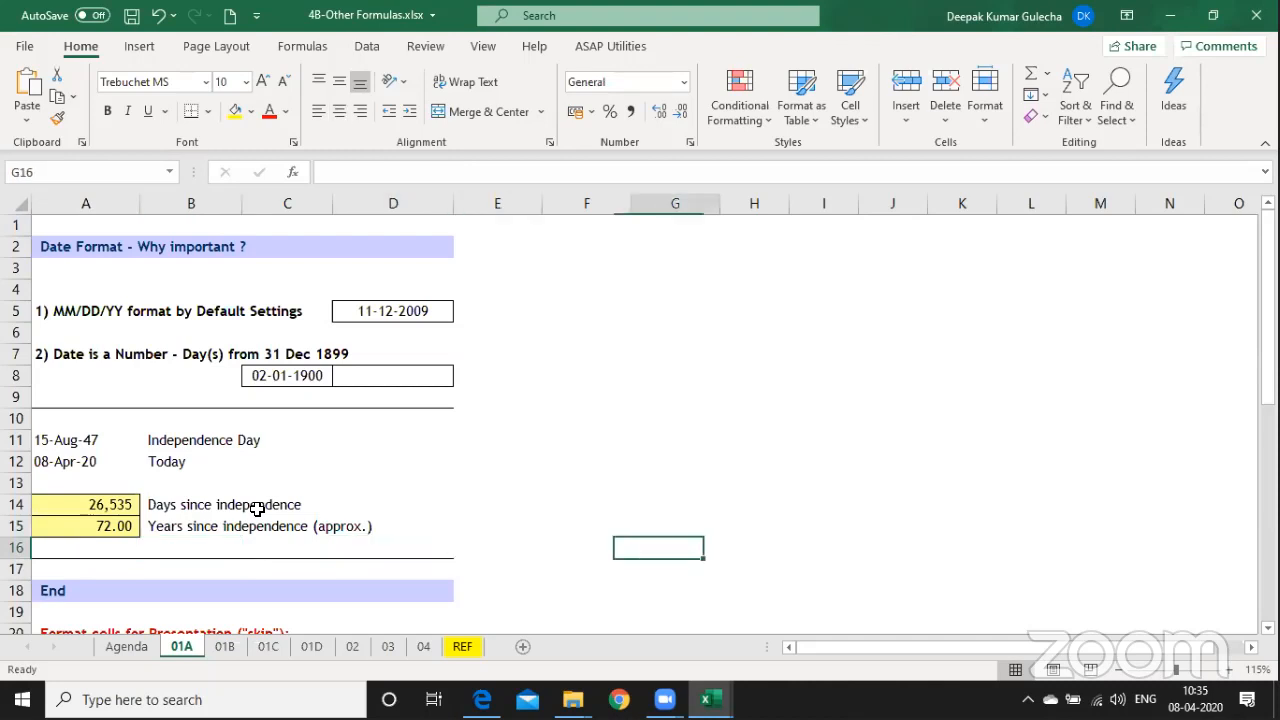
pyautogui.press('Up')
pyautogui.press('Up')
pyautogui.press('Up')
pyautogui.press('Up')
pyautogui.press('Up')
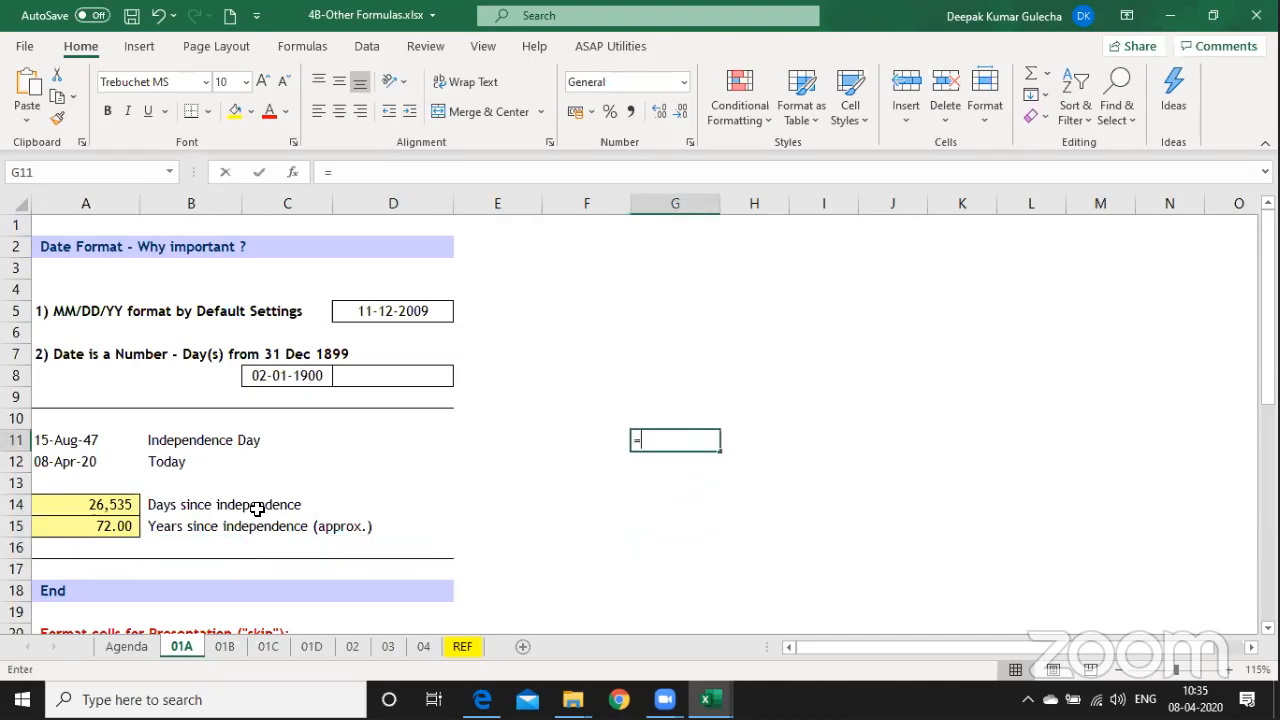
pyautogui.hotkey('ctrl', 'pagedown')
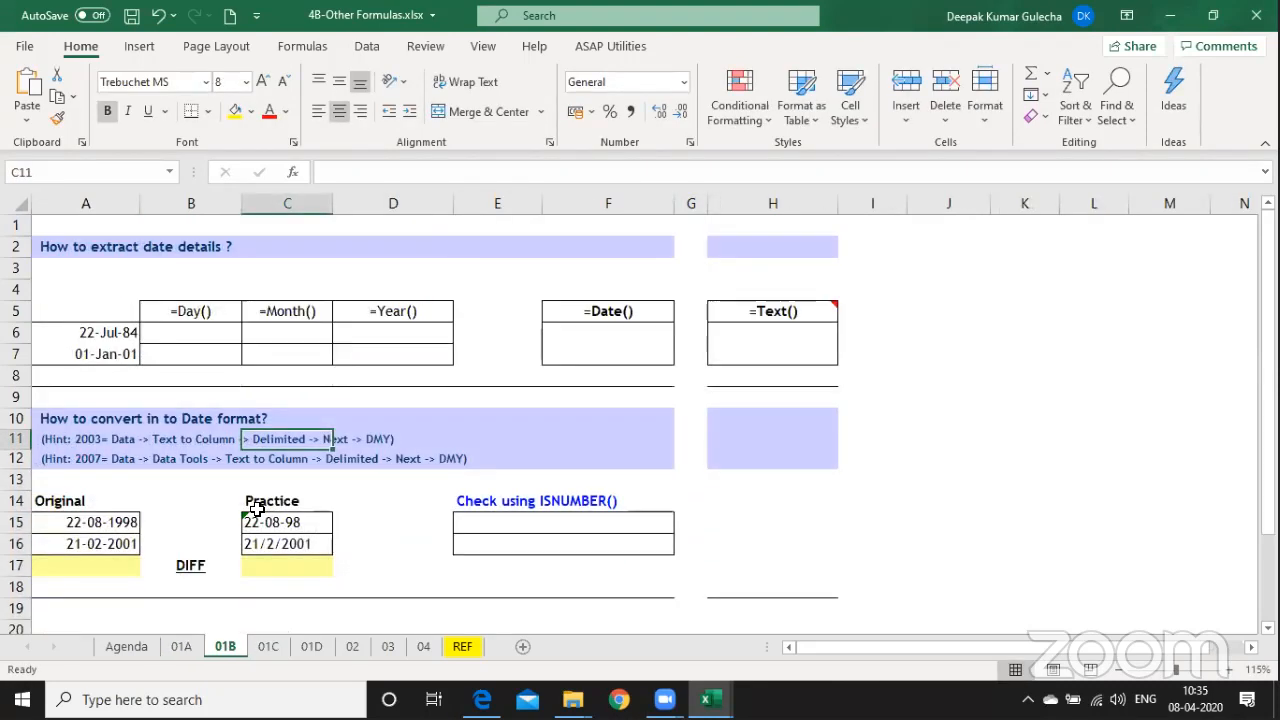
pyautogui.hotkey('ctrl', 'pageup')
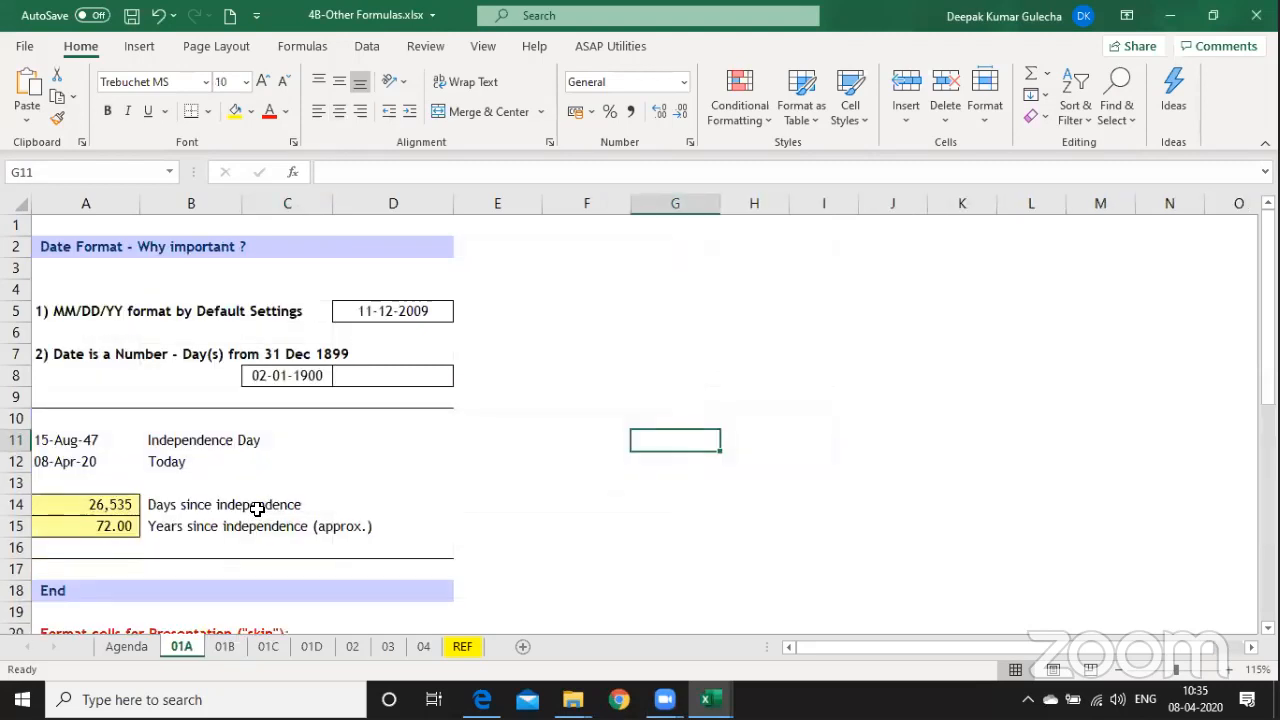
pyautogui.write('=tod')
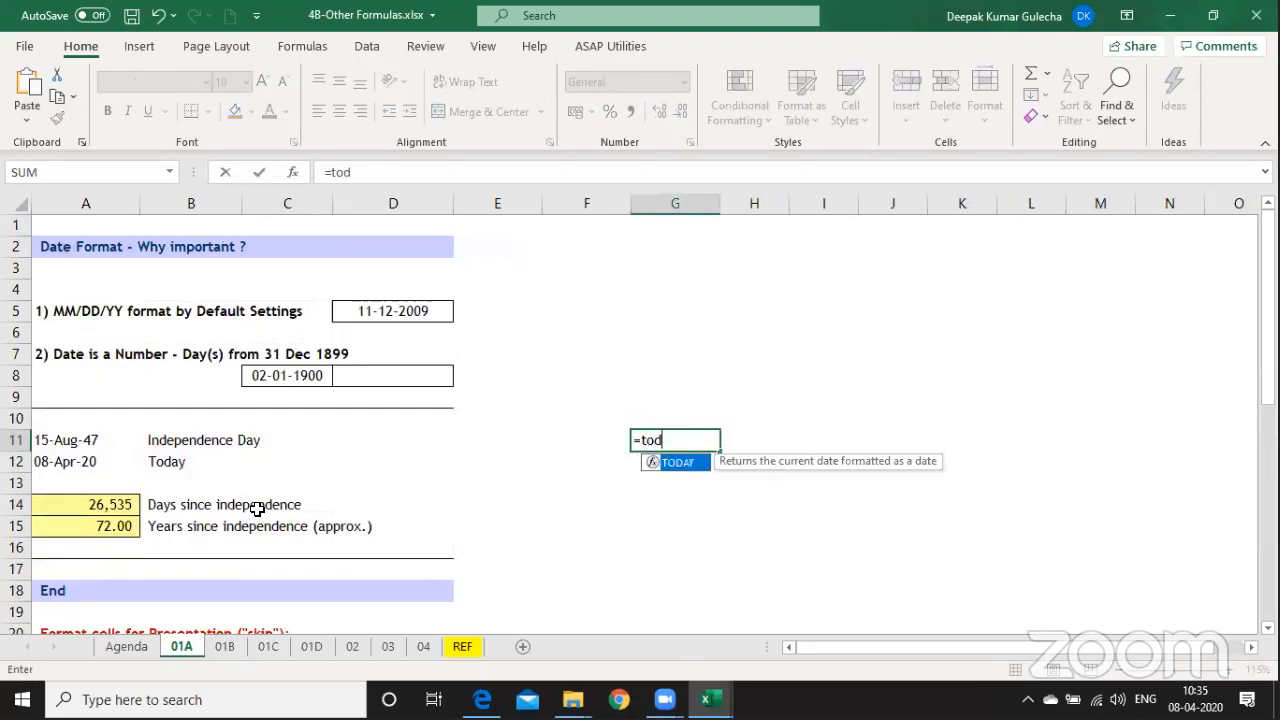
pyautogui.press('Tab')
pyautogui.press('Return')
pyautogui.press('Up')
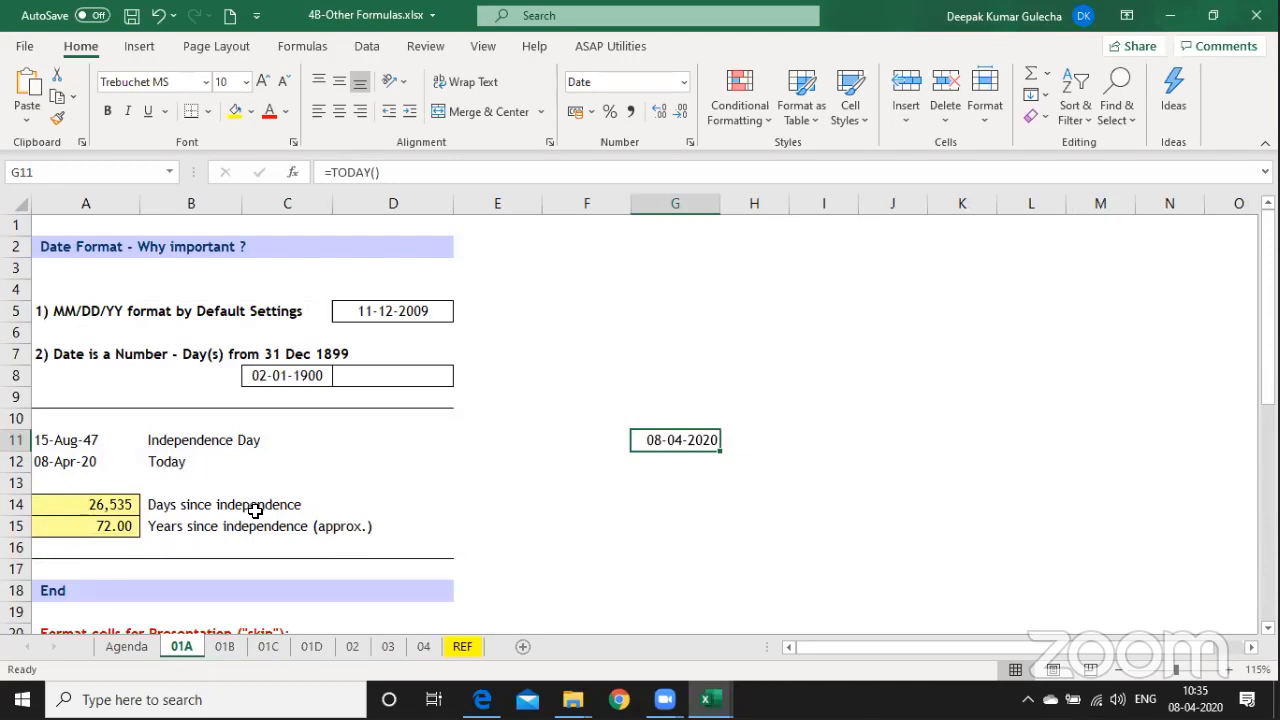
# Format the date in G11 with the custom number format dd-mmm-yyyy.
pyautogui.hotkey('ctrl', 'shift', '3')
pyautogui.hotkey('ctrl', '1')
pyautogui.click(213, 47)
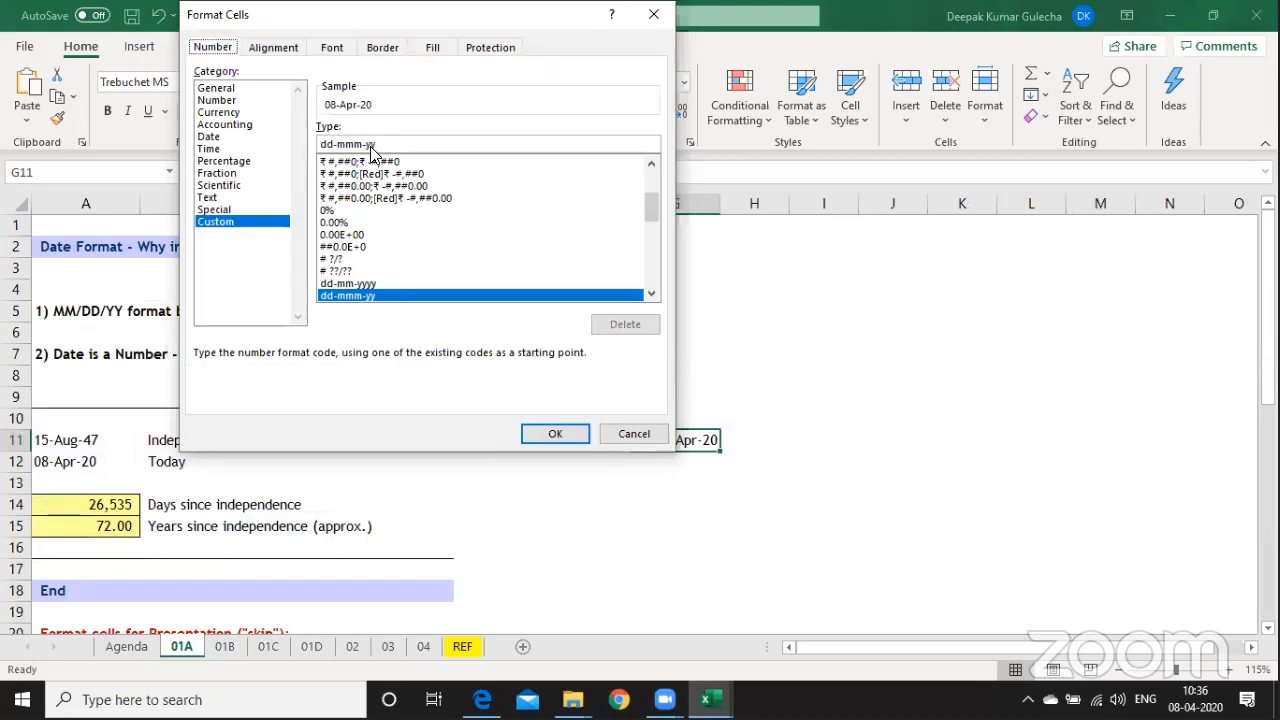
pyautogui.write('yy')
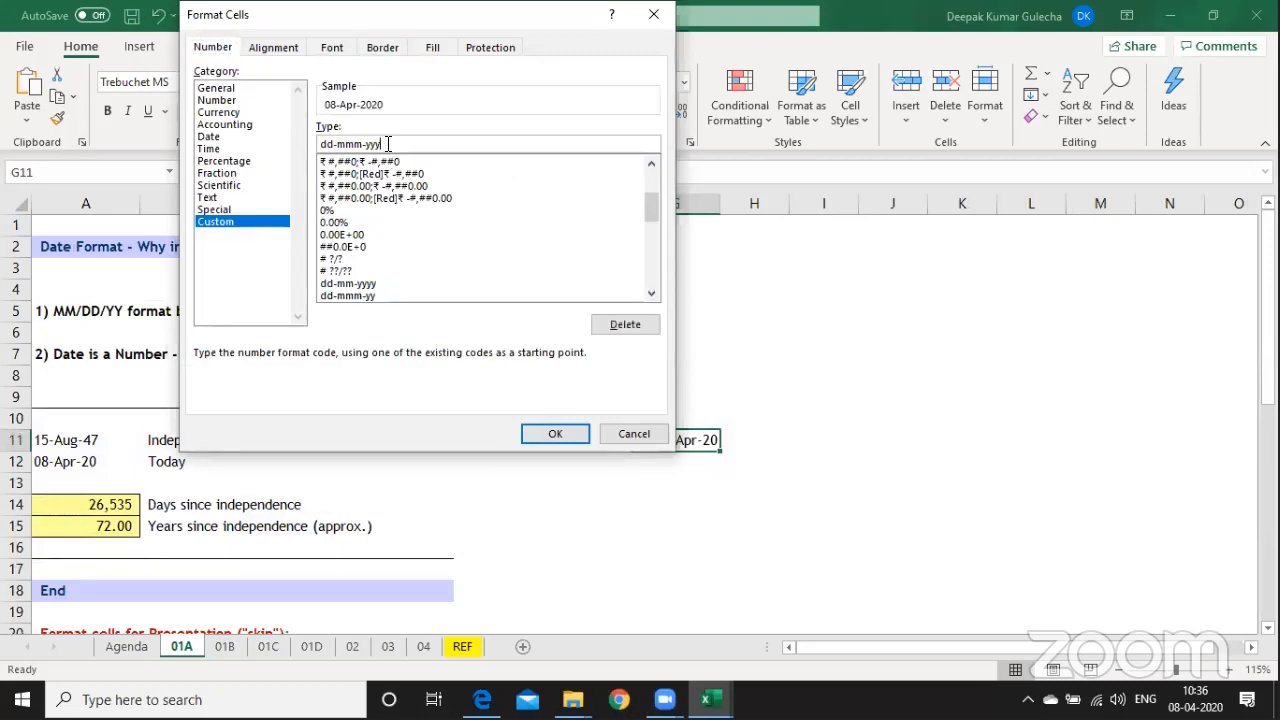
pyautogui.press('Return')
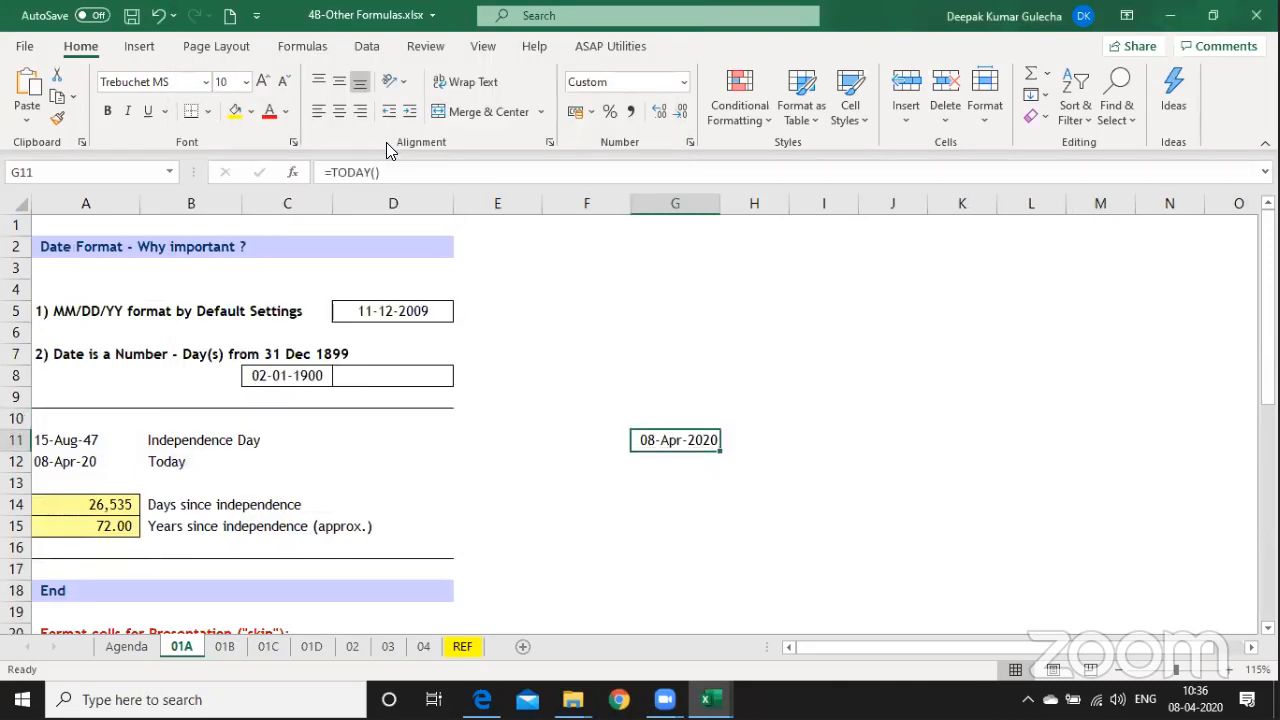
# List the day format codes d, dd, ddd and dddd in H11:H14 beside the date.
pyautogui.press('Right')
pyautogui.press('Right')
pyautogui.press('Right')
pyautogui.press('Right')
pyautogui.press('Right')
pyautogui.press('Right')
pyautogui.press('Right')
pyautogui.press('Right')
pyautogui.press('Left')
pyautogui.press('Left')
pyautogui.press('Left')
pyautogui.press('Left')
pyautogui.press('Left')
pyautogui.press('Left')
pyautogui.press('Left')
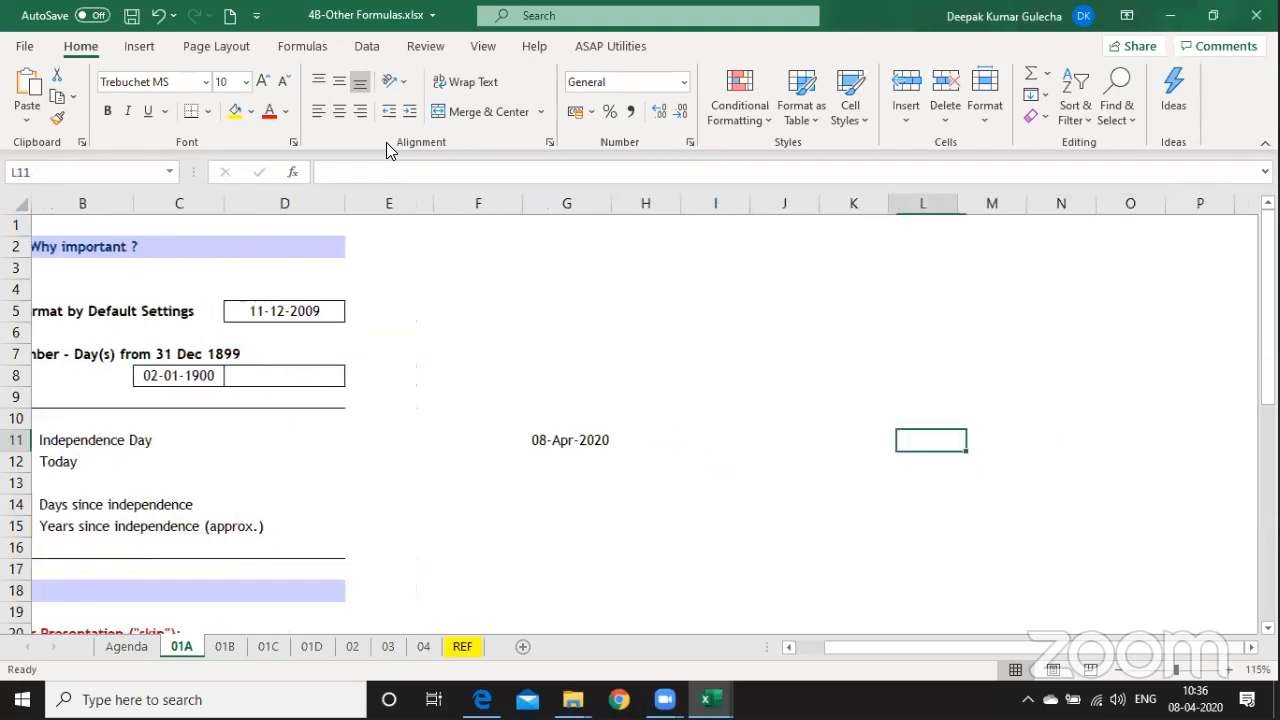
pyautogui.write('d')
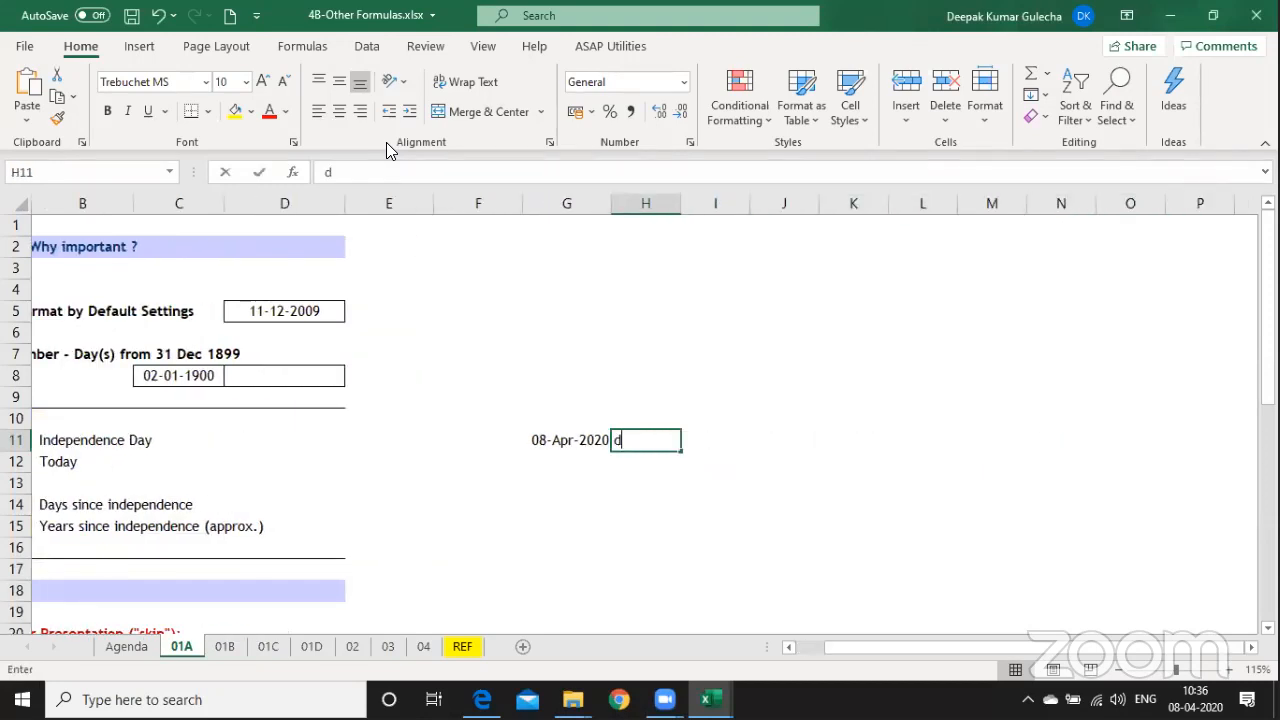
pyautogui.press('Return')
pyautogui.write('dd')
pyautogui.press('Return')
pyautogui.write('ddd')
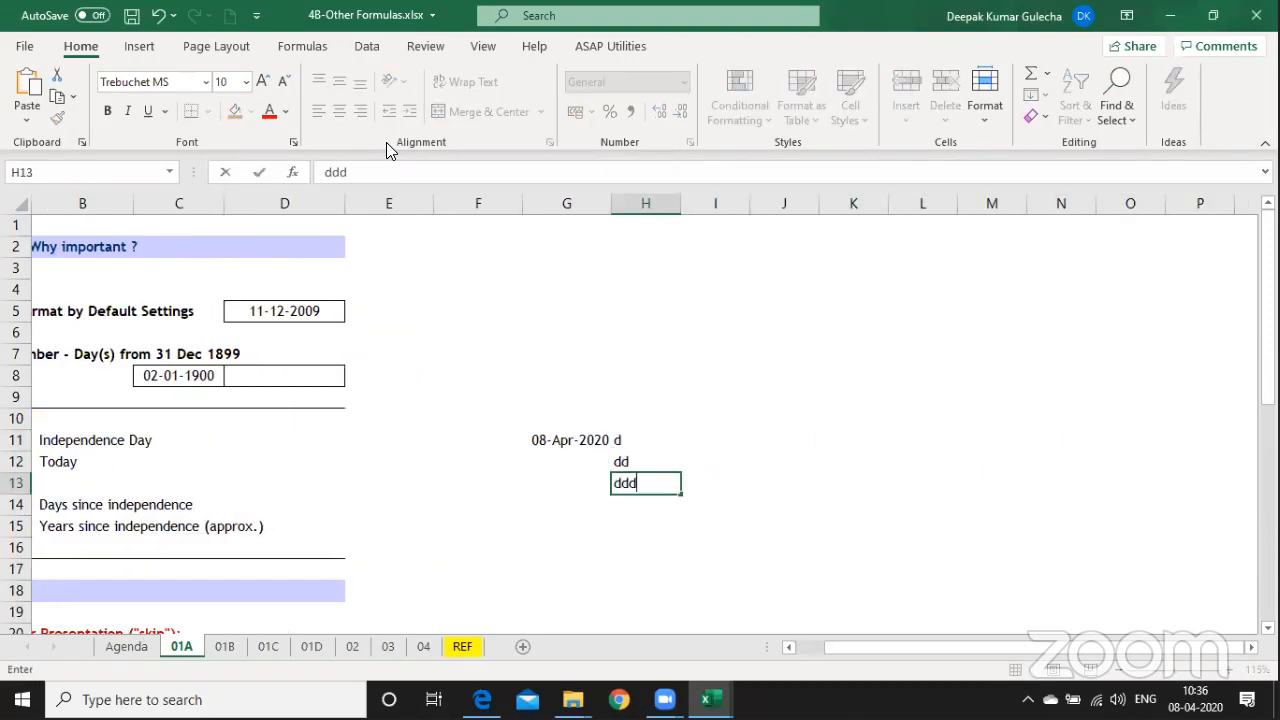
pyautogui.press('Return')
pyautogui.write('dddd')
pyautogui.press('Return')
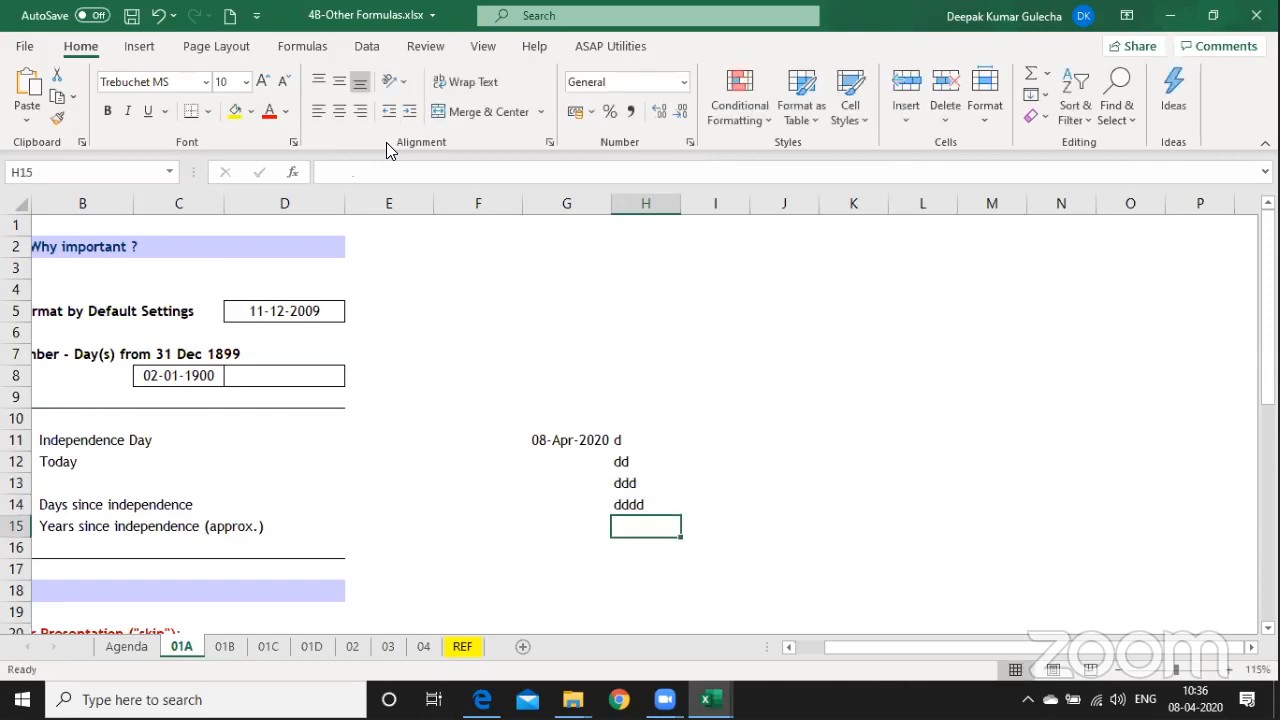
# Enter =TEXT(G11,H11) in I11 to display the date using the first day format code.
pyautogui.press('Up')
pyautogui.press('Up')
pyautogui.press('Up')
pyautogui.press('Up')
pyautogui.hotkey('shift', 'Down')
pyautogui.hotkey('shift', 'Down')
pyautogui.hotkey('shift', 'Down')
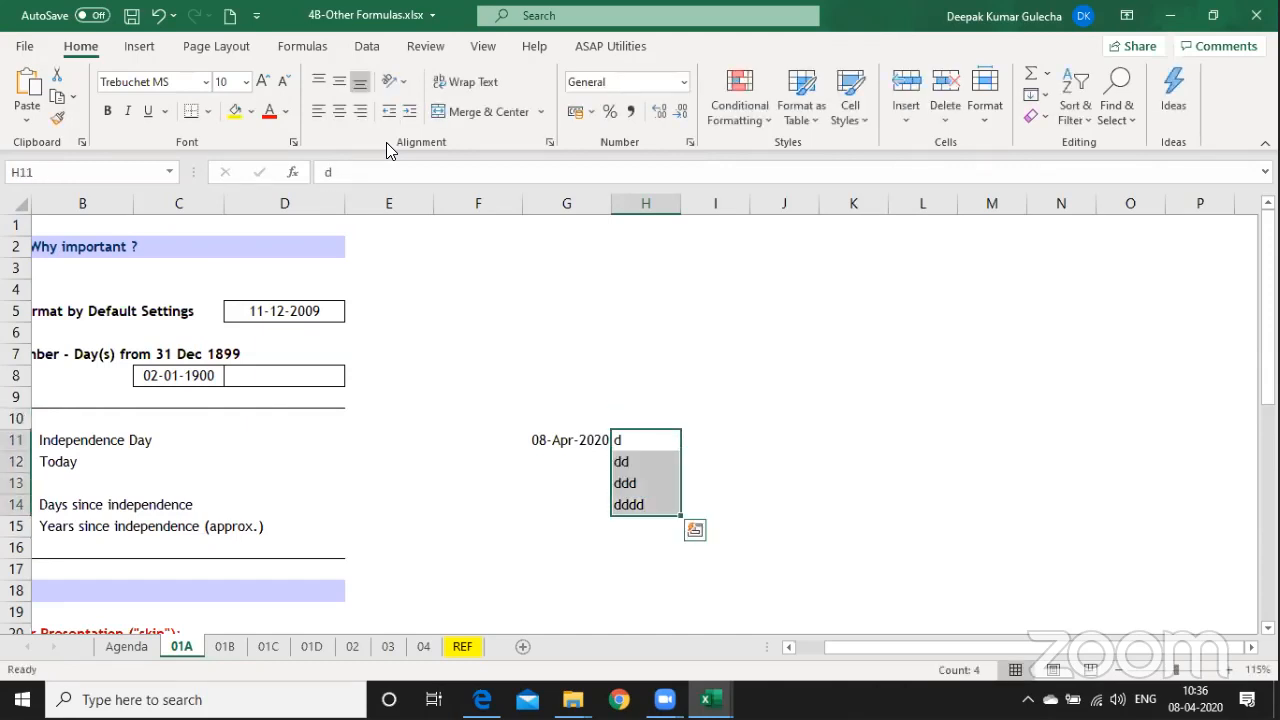
pyautogui.press('Right')
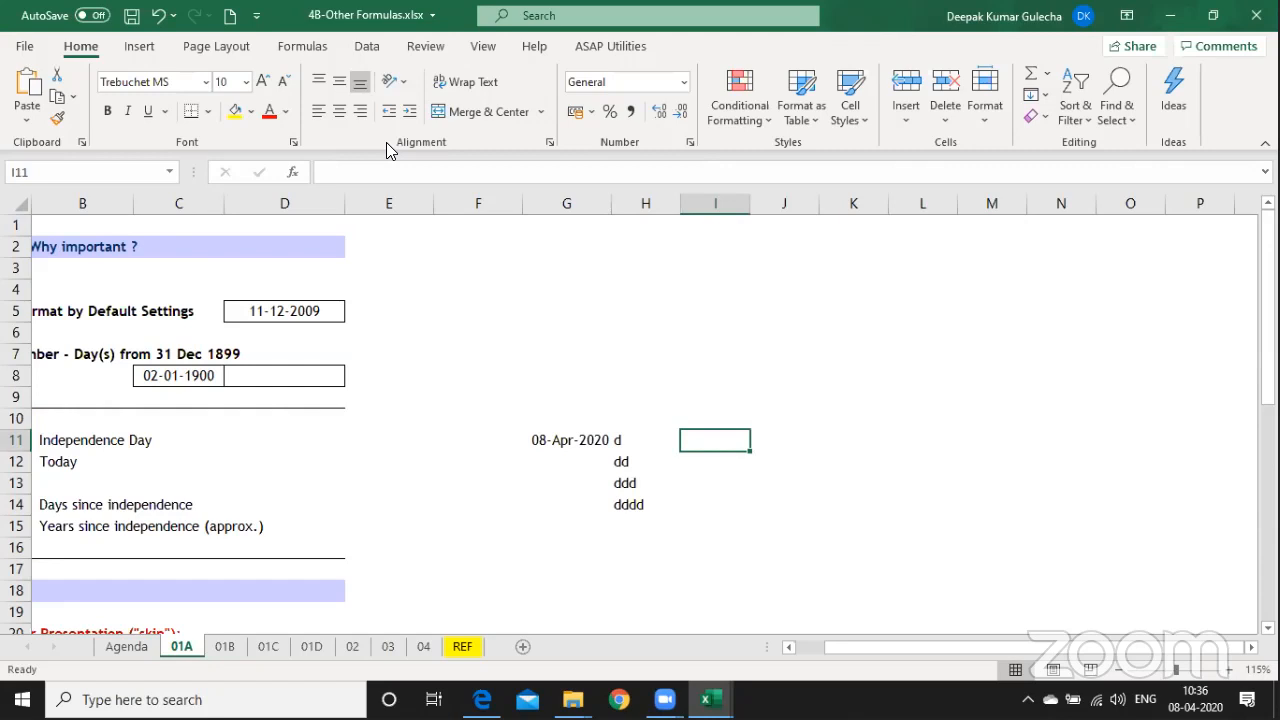
pyautogui.write('=tex')
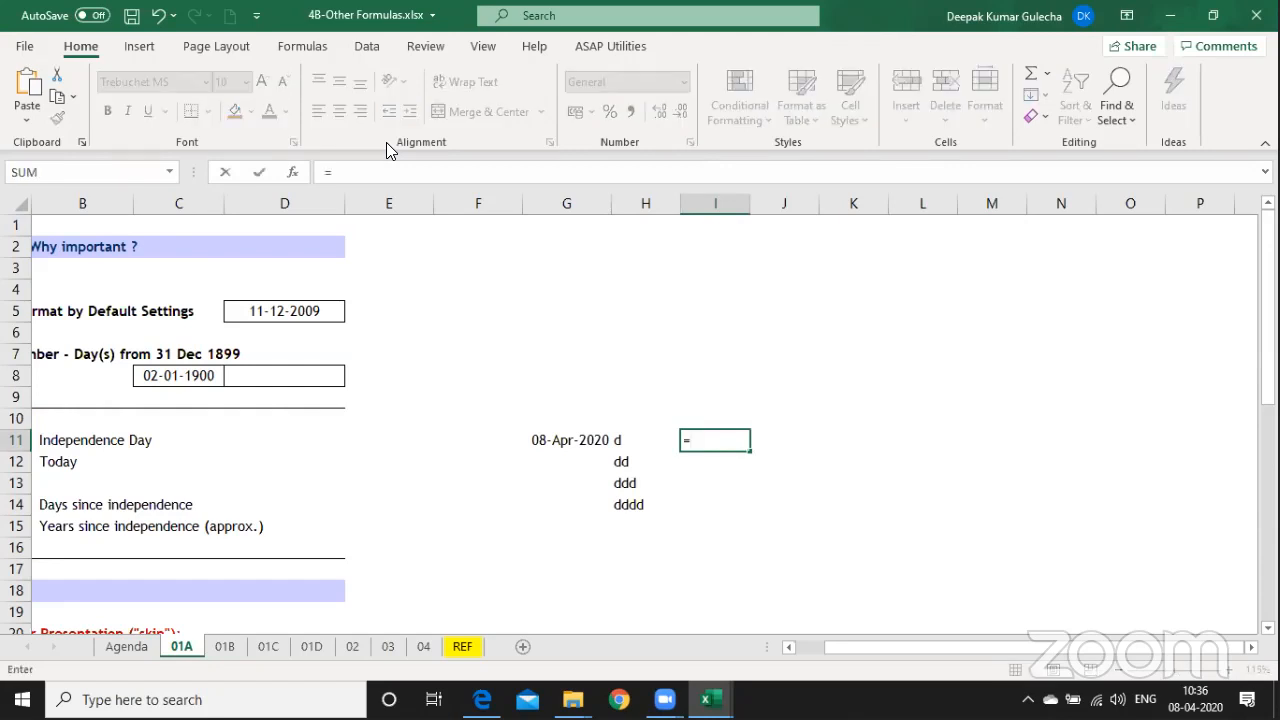
pyautogui.press('Tab')
pyautogui.press('Left')
pyautogui.press('Left')
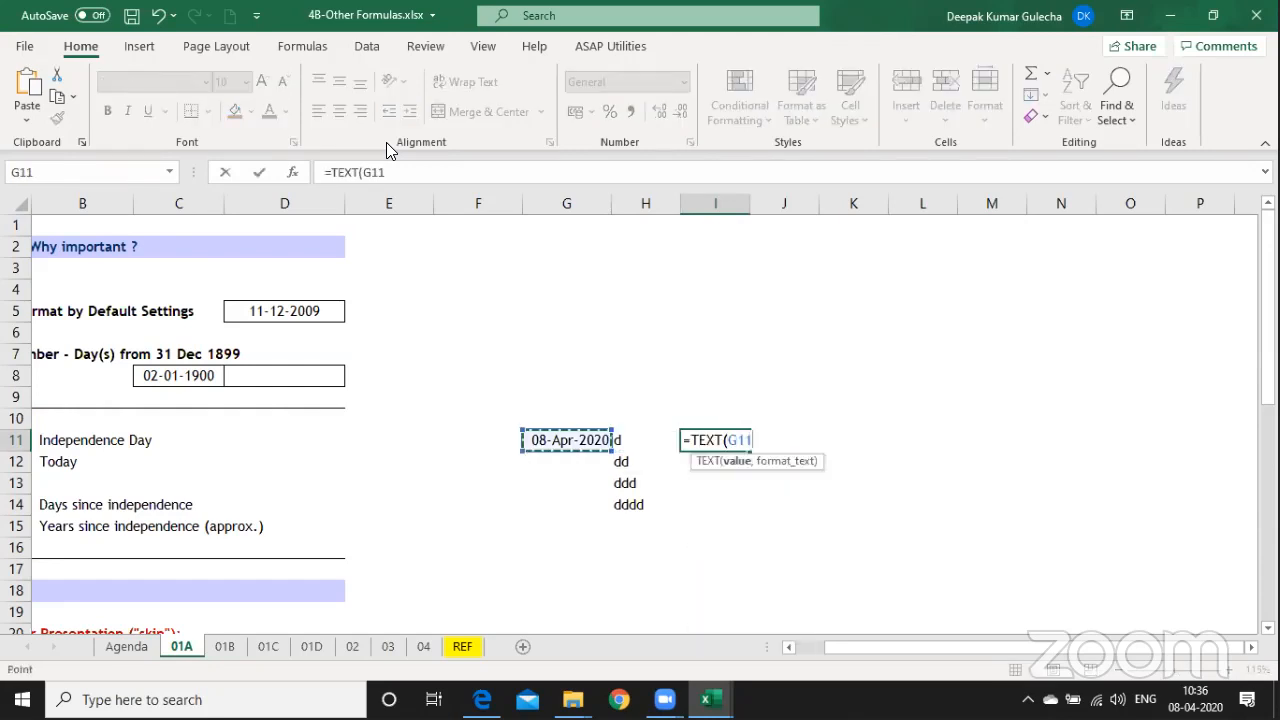
pyautogui.write(',')
pyautogui.press('Left')
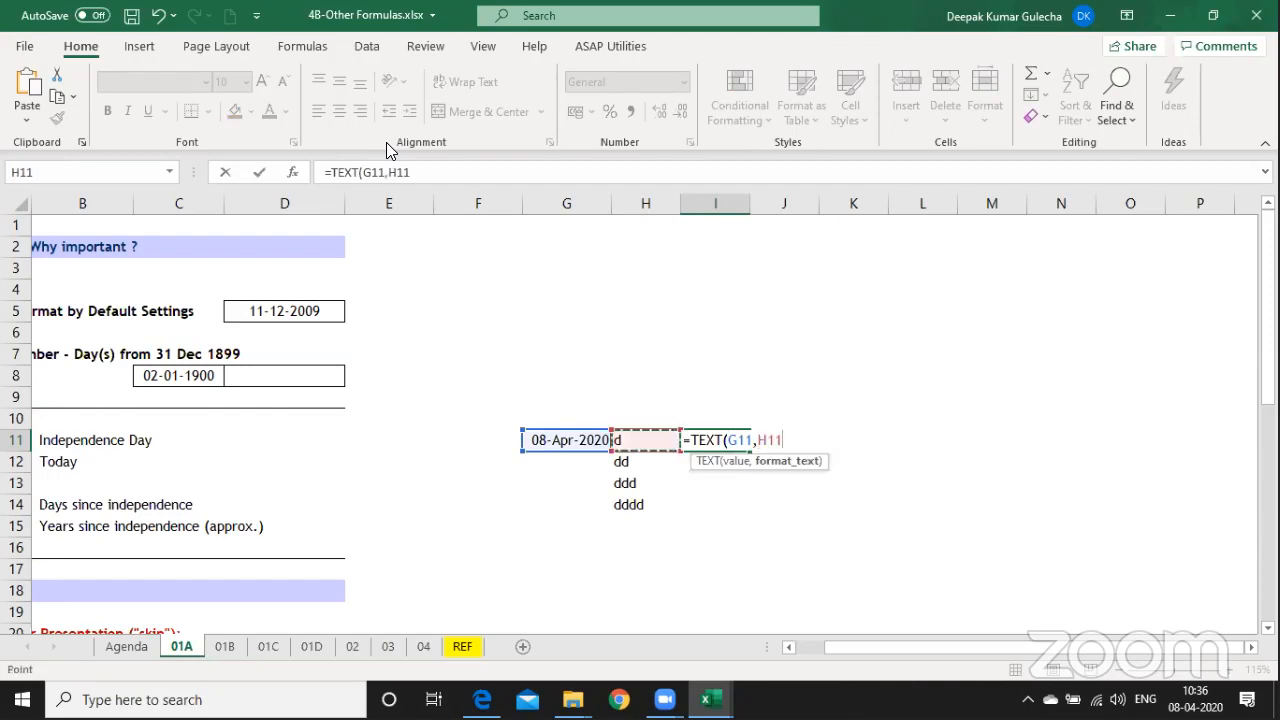
pyautogui.press('Return')
# Make the date reference in the I11 formula absolute so it reads =TEXT($G$11,H11).
pyautogui.press('Up')
pyautogui.press('F2')
pyautogui.press('Left')
pyautogui.press('Left')
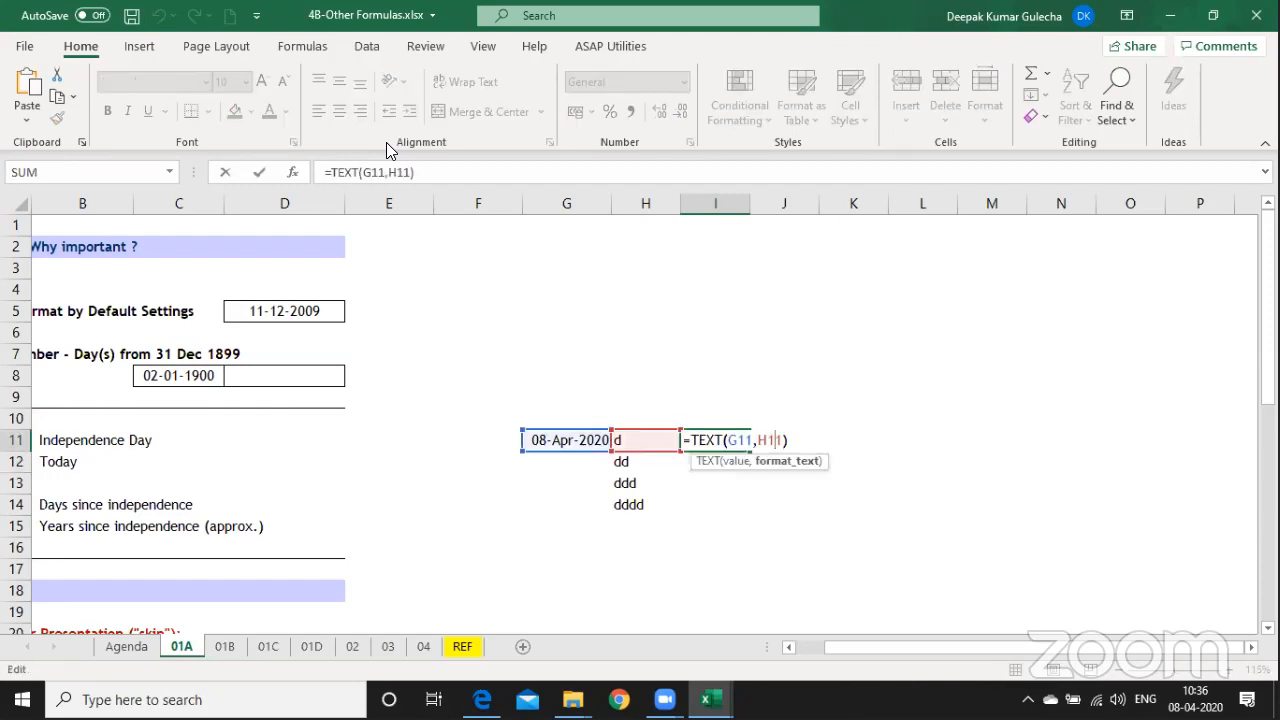
pyautogui.press('Left')
pyautogui.press('Left')
pyautogui.press('F4')
pyautogui.press('Return')
# Fill the TEXT formula down through I14 and autofit column I to its contents.
pyautogui.hotkey('ctrl', 'd')
pyautogui.press('Down')
pyautogui.hotkey('ctrl', 'd')
pyautogui.press('Down')
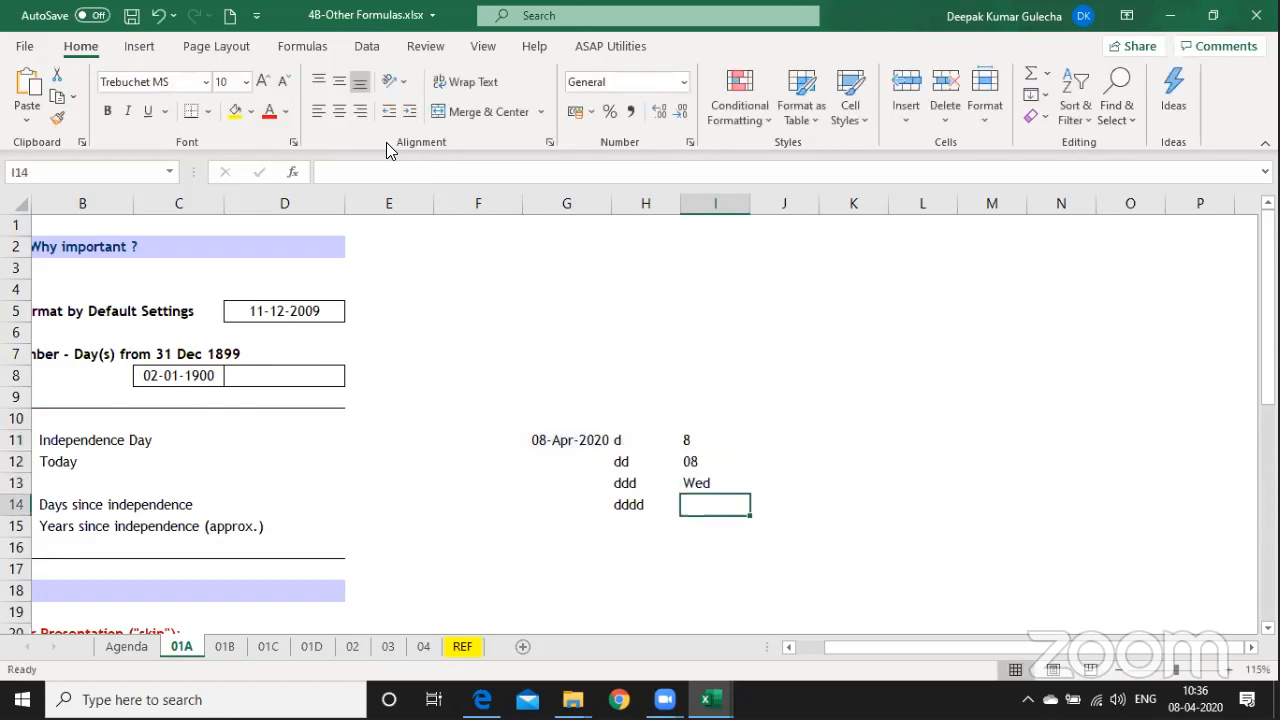
pyautogui.hotkey('ctrl', 'd')
pyautogui.press('Right')
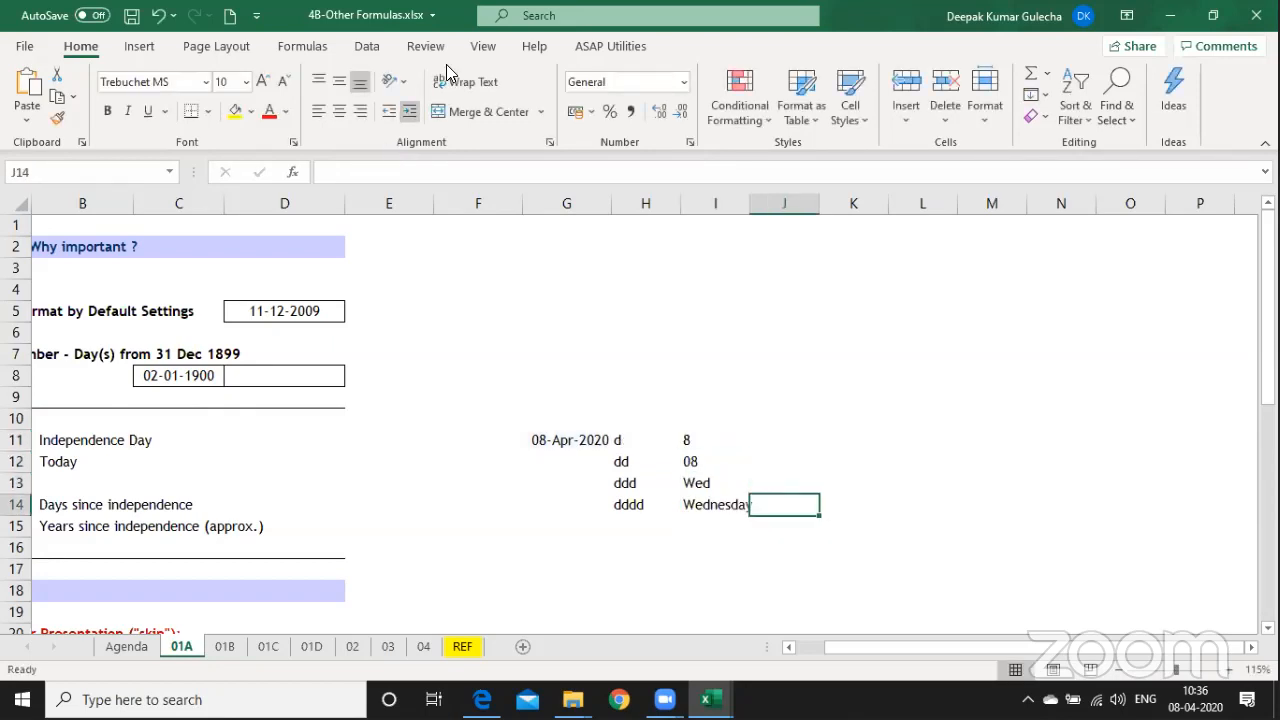
pyautogui.doubleClick(749, 211)
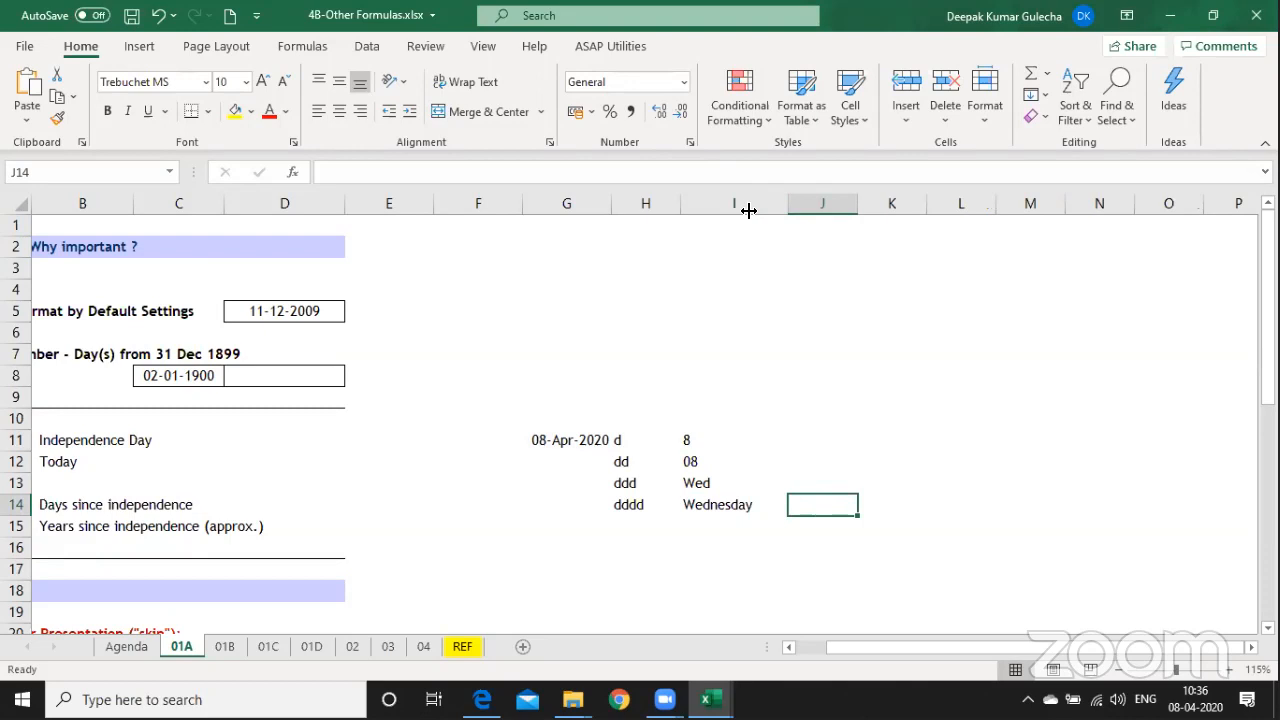
# Show the formulas of I11:I14 as text in J11:J14 using FORMULATEXT.
pyautogui.write('f')
pyautogui.press('Escape')
pyautogui.write('=for')
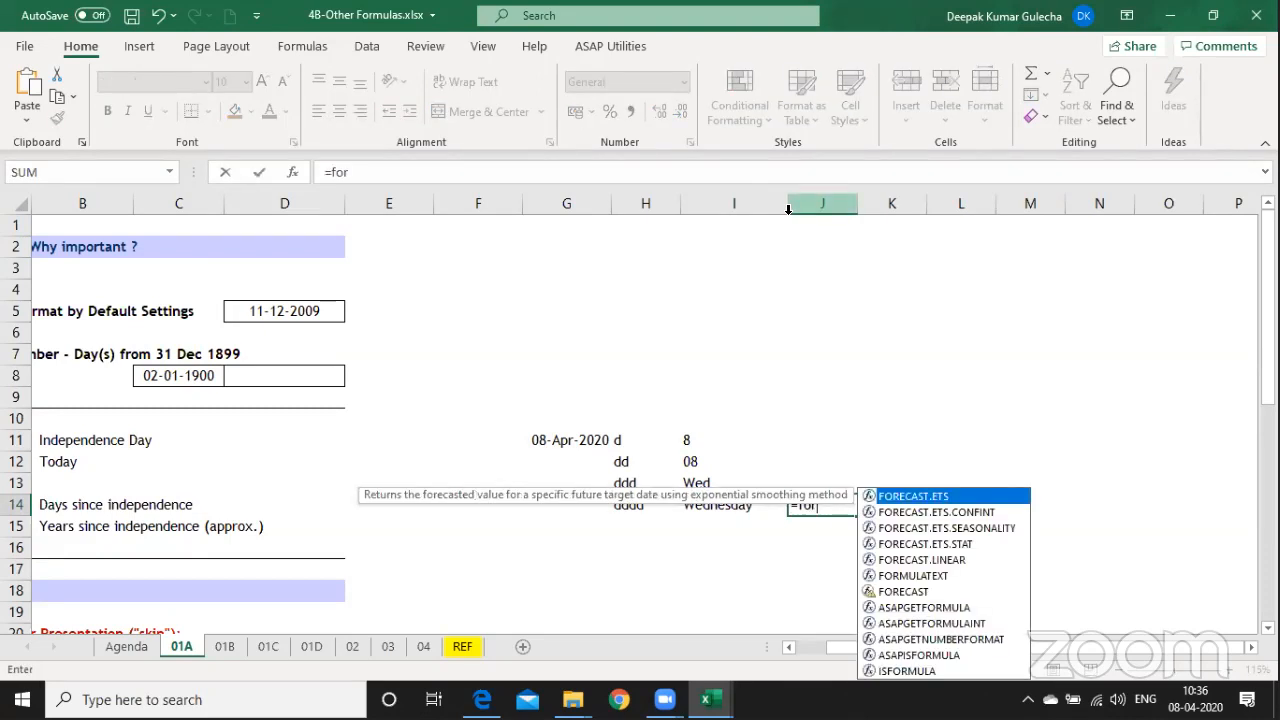
pyautogui.write('m')
pyautogui.press('Tab')
pyautogui.press('Left')
pyautogui.write(')')
pyautogui.press('Return')
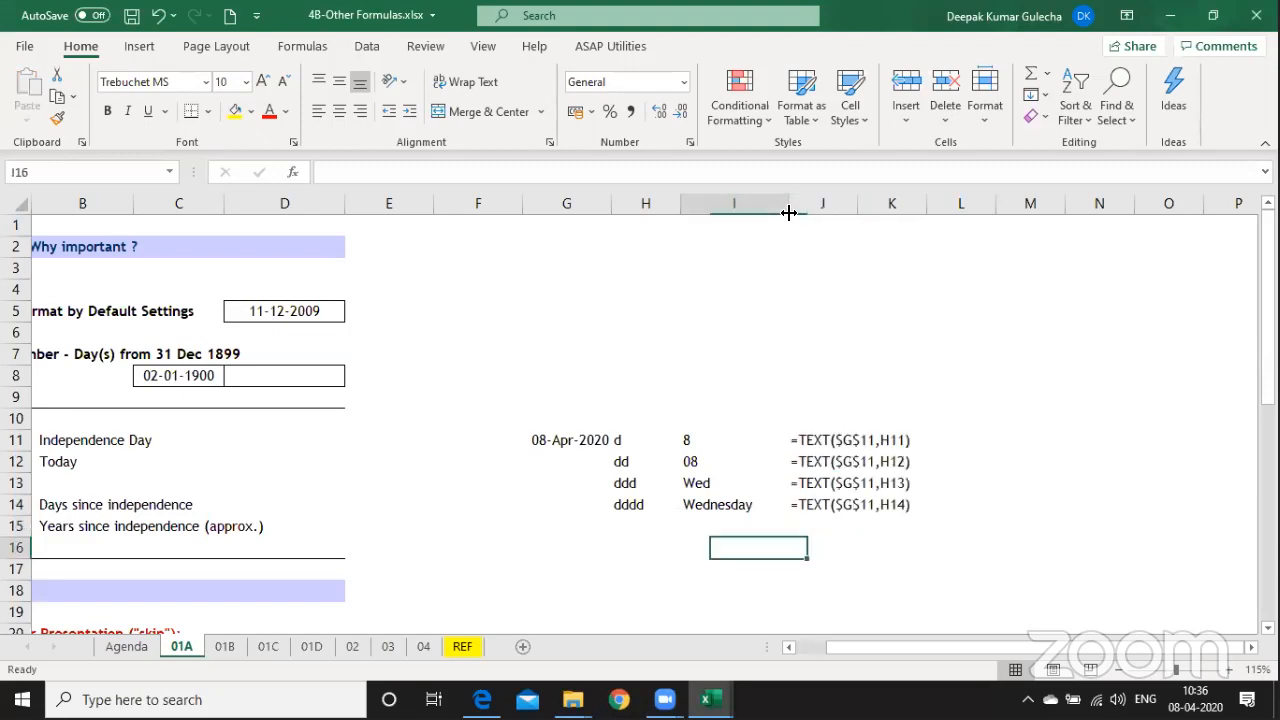
pyautogui.press('Left')
pyautogui.press('Left')
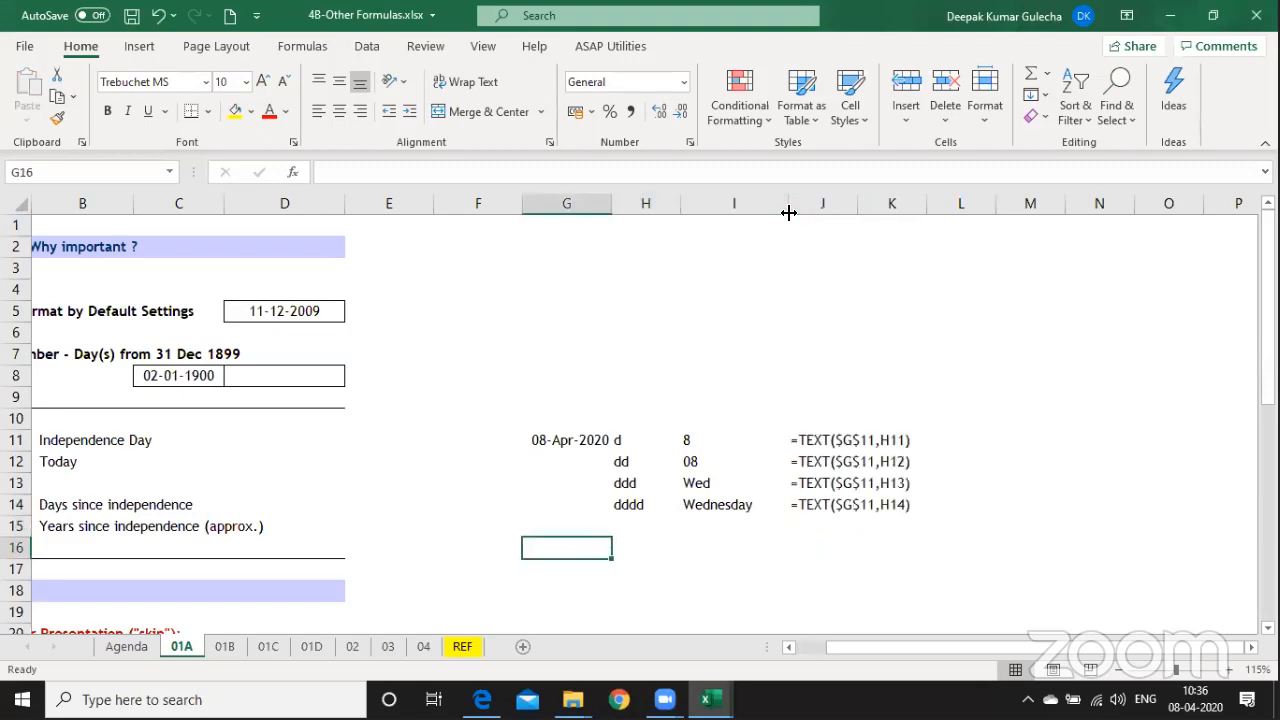
# Copy the day format codes in H11:H14 to H16:H19.
pyautogui.press('Right')
pyautogui.press('Down')
pyautogui.press('Down')
pyautogui.press('Down')
pyautogui.press('Down')
pyautogui.scroll(-2, 788, 212)
pyautogui.hotkey('ctrl', 'Up')
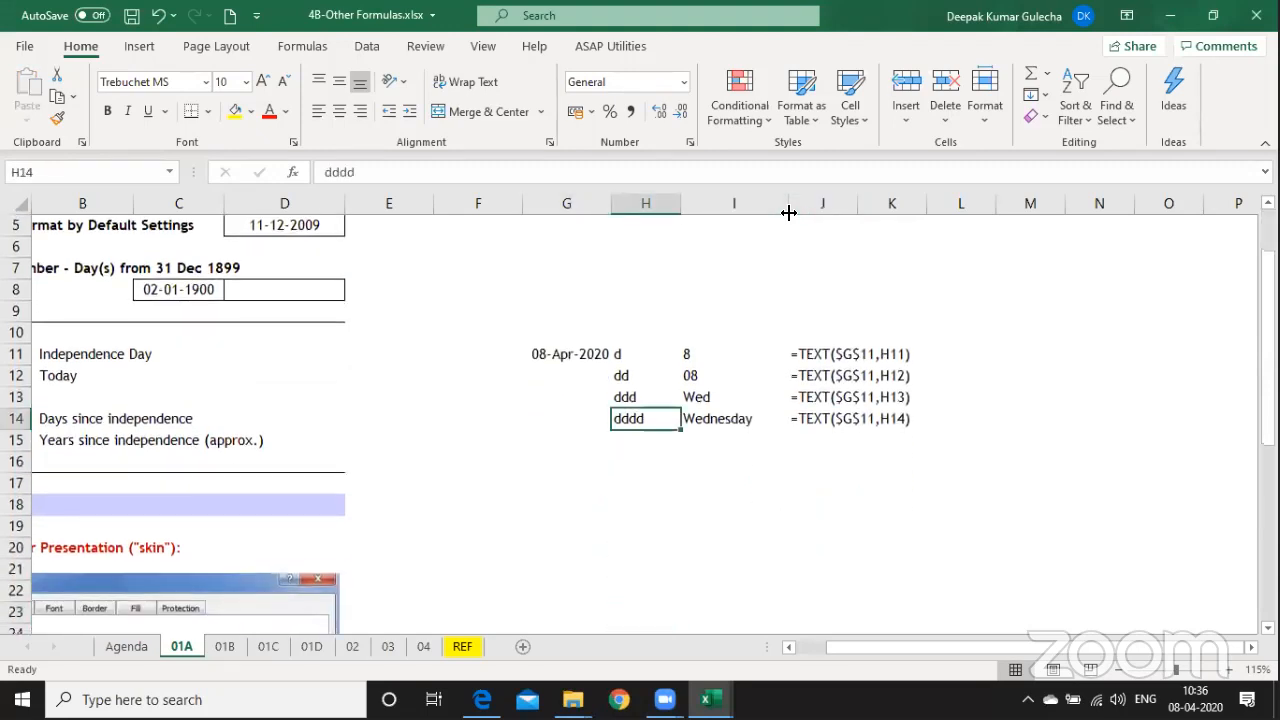
pyautogui.hotkey('ctrl', 'Up')
pyautogui.hotkey('ctrl', 'shift', 'Down')
pyautogui.hotkey('ctrl', 'c')
pyautogui.press('Down')
pyautogui.press('Down')
pyautogui.press('Down')
pyautogui.press('Down')
pyautogui.press('Down')
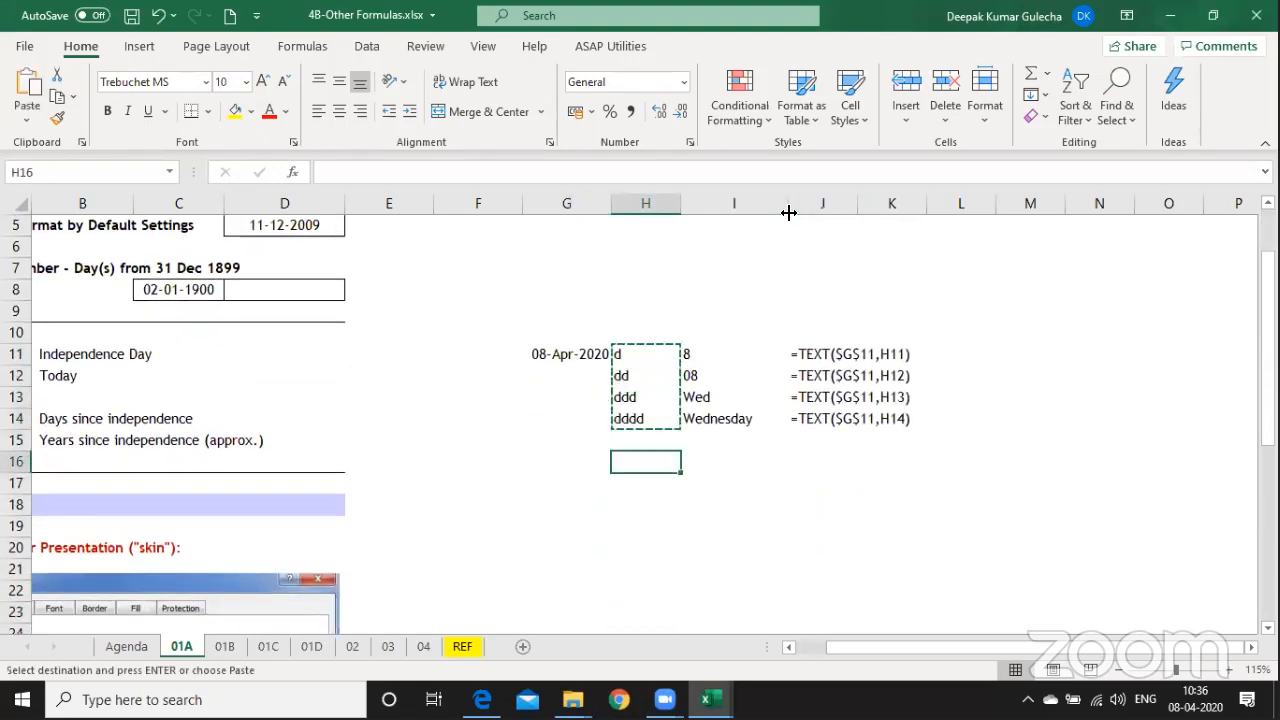
pyautogui.press('Return')
# Replace the copied codes in H16:H19 with the month codes m, mm, mmm and mmmm.
pyautogui.write('m')
pyautogui.press('Return')
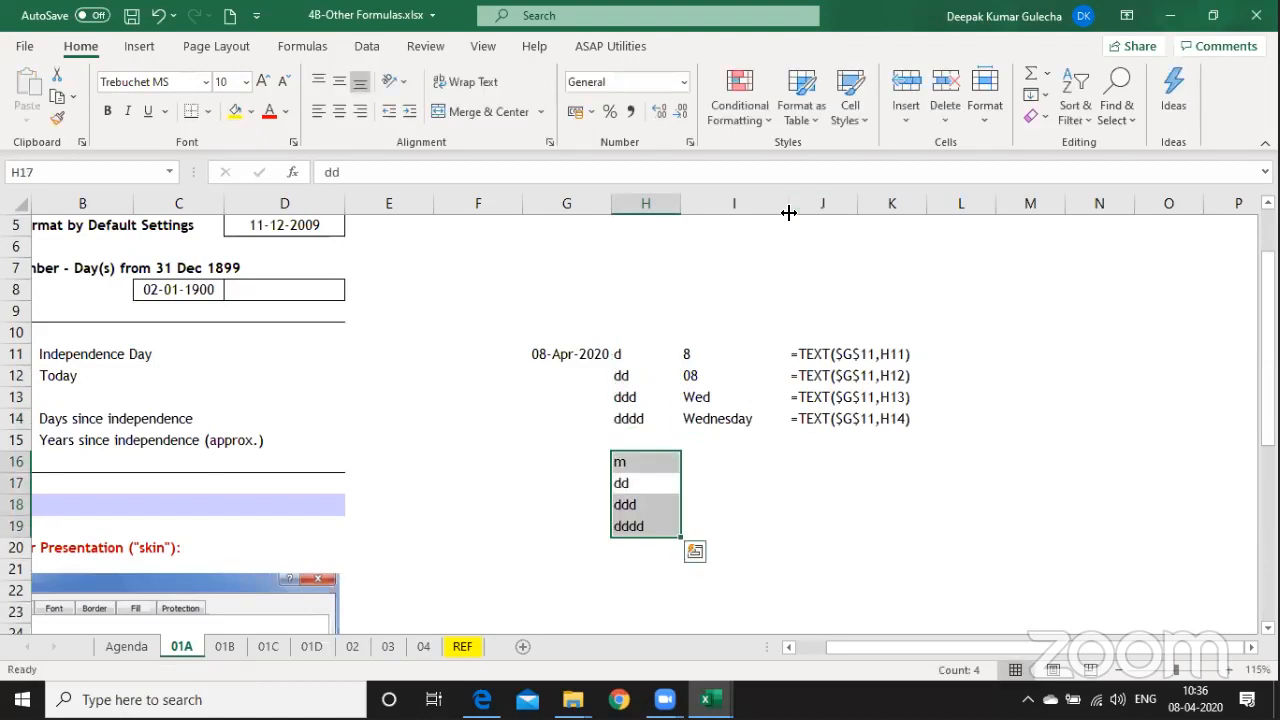
pyautogui.write('mm')
pyautogui.press('Return')
pyautogui.write('mmm')
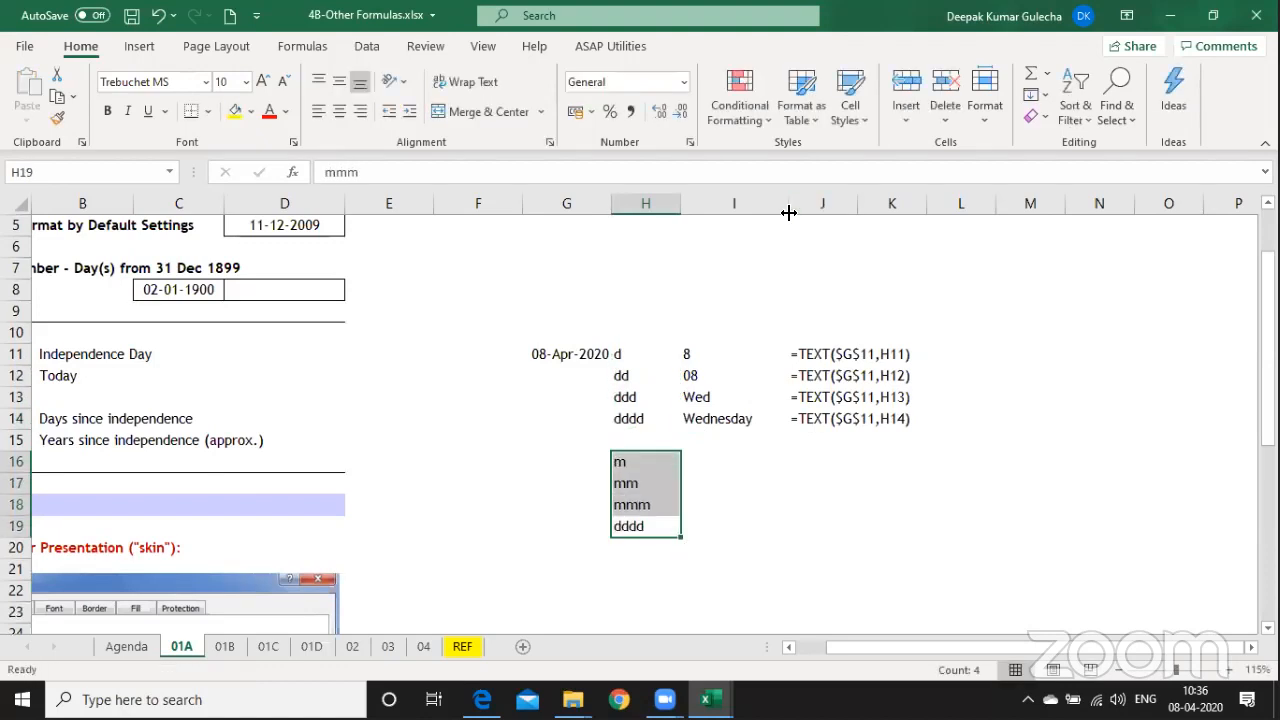
pyautogui.press('Return')
pyautogui.write('mmmmm')
pyautogui.press('Return')
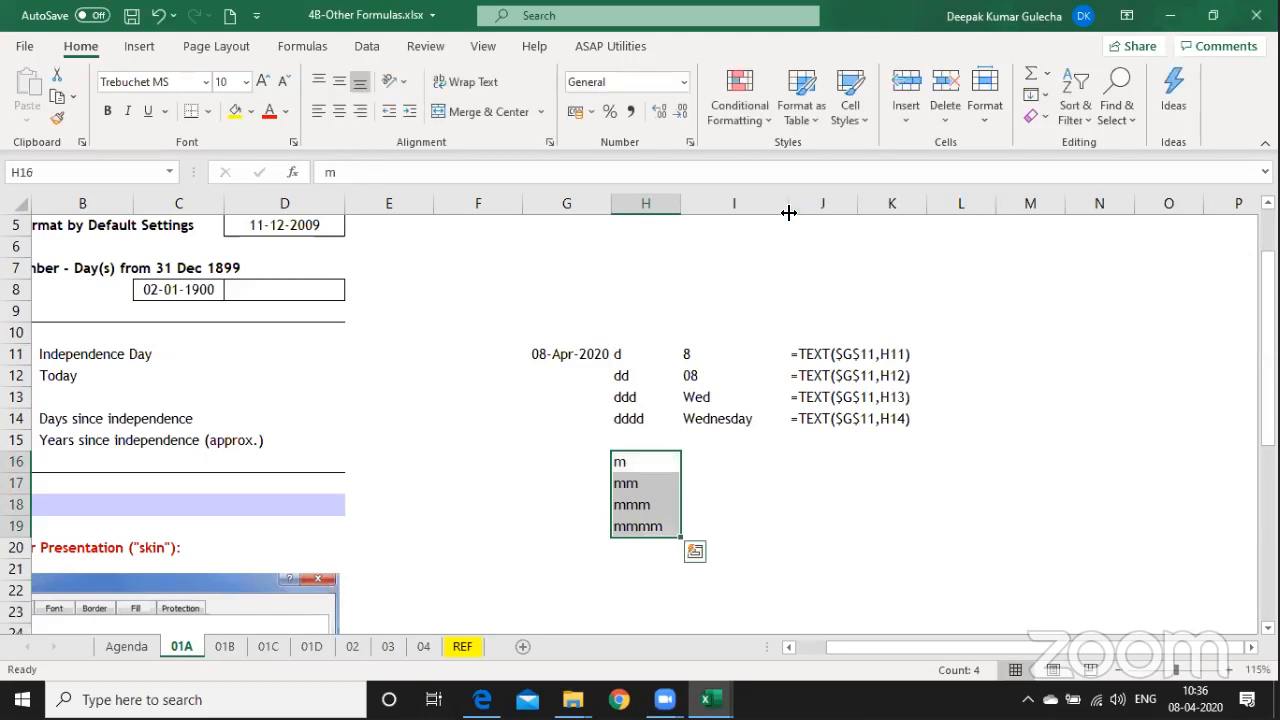
# Copy the TEXT and FORMULATEXT formulas from I14:J14 into I16:J19 beside the month codes.
pyautogui.press('Right')
pyautogui.press('Up')
pyautogui.press('Up')
pyautogui.hotkey('shift', 'Right')
pyautogui.hotkey('ctrl', 'c')
pyautogui.press('Down')
pyautogui.press('Down')
pyautogui.hotkey('shift', 'Down')
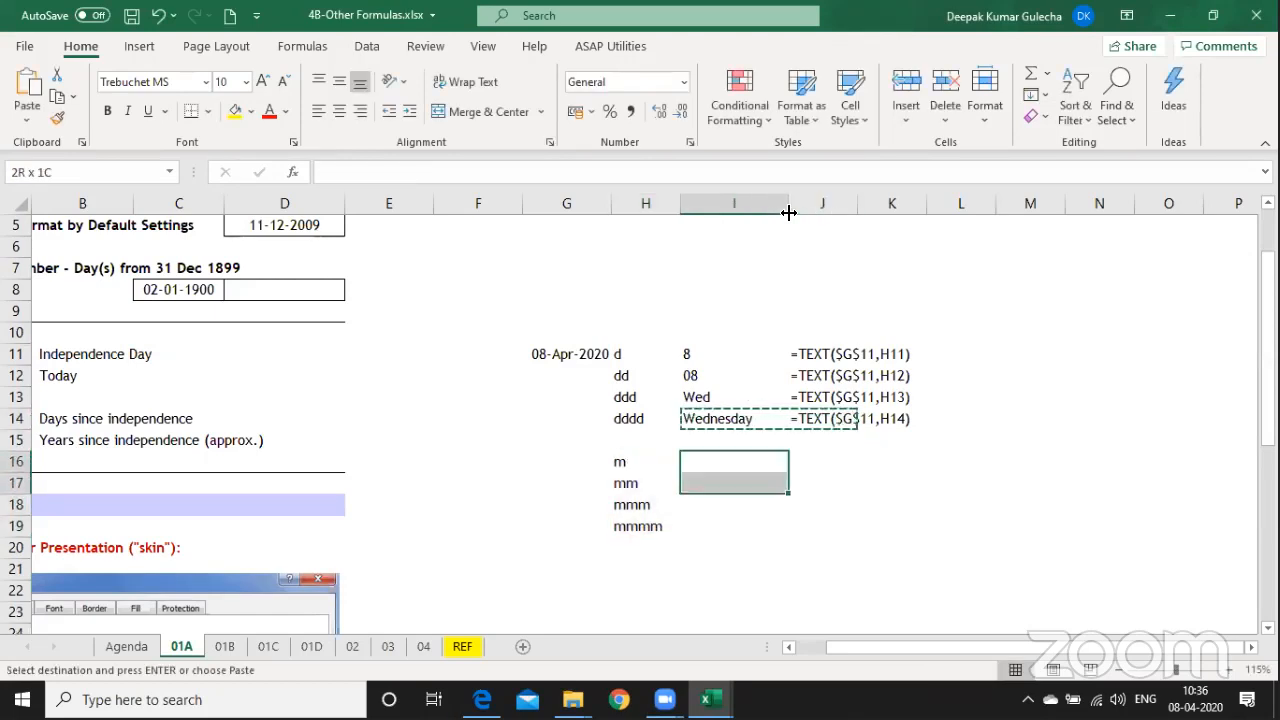
pyautogui.hotkey('shift', 'Down')
pyautogui.hotkey('shift', 'Down')
pyautogui.hotkey('ctrl', 'v')
pyautogui.press('Down')
pyautogui.press('Down')
pyautogui.press('Down')
pyautogui.press('Down')
pyautogui.press('Down')
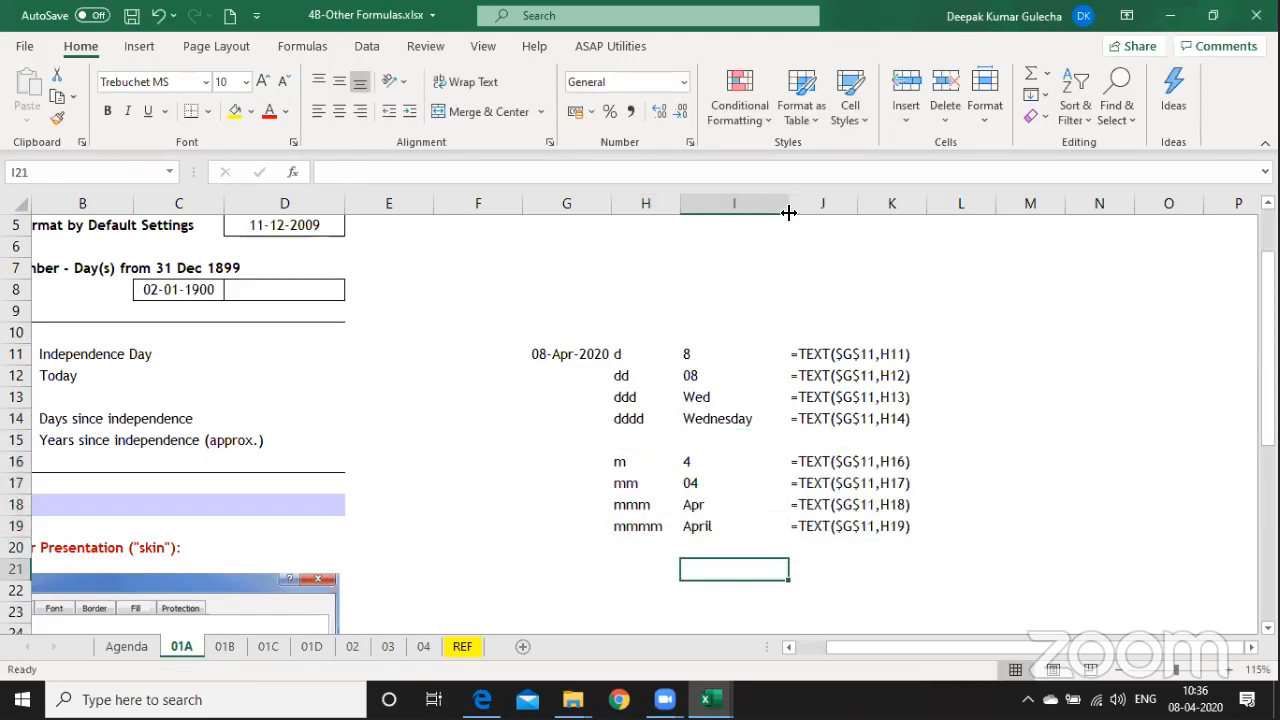
# Enter the year format codes yy and yyyy in H21 and H22.
pyautogui.press('Left')
pyautogui.write('yy')
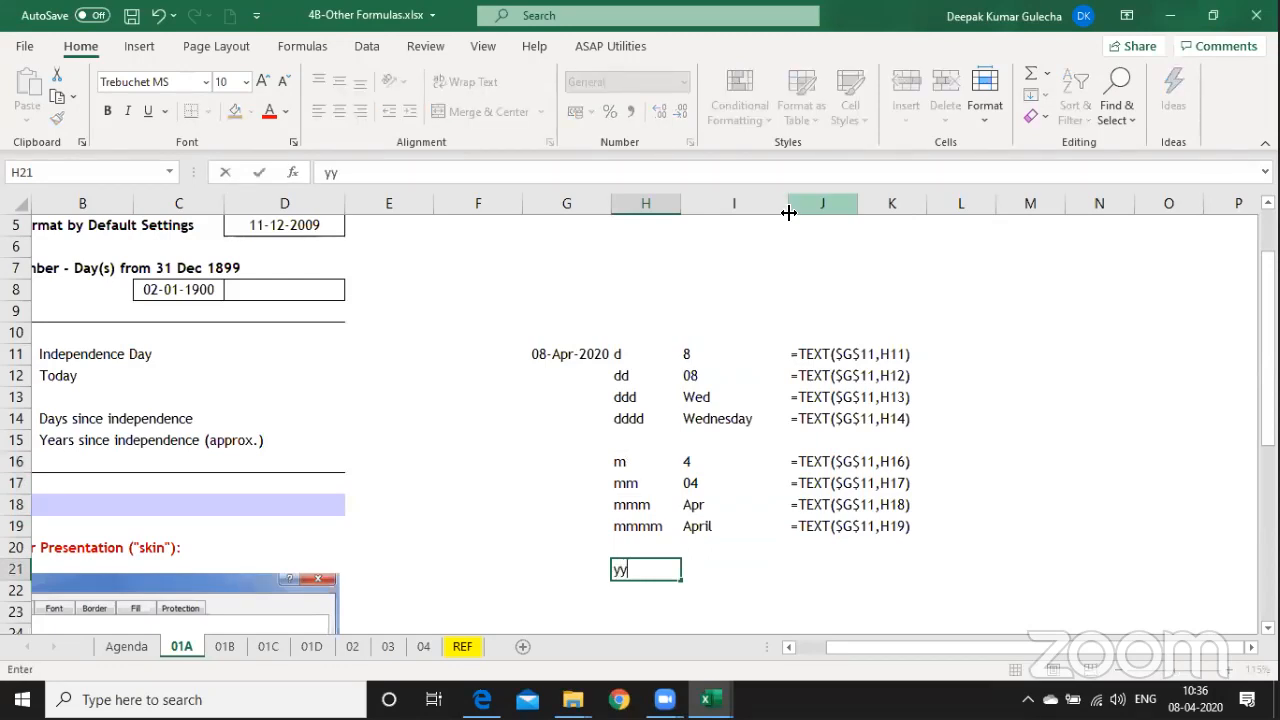
pyautogui.press('Return')
pyautogui.write('yyyy')
pyautogui.press('Up')
# Copy the formulas from I19:J19 into I21:J22 beside the year codes.
pyautogui.press('Up')
pyautogui.press('Up')
pyautogui.press('Right')
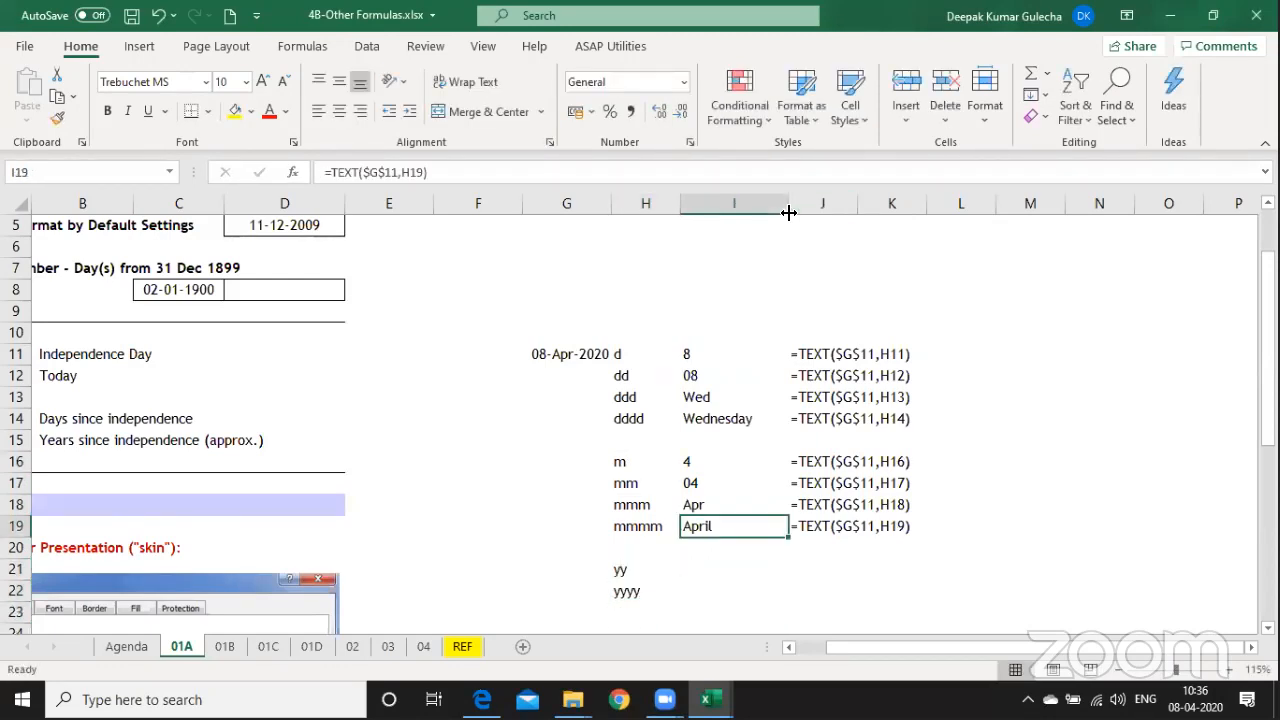
pyautogui.hotkey('shift', 'Right')
pyautogui.hotkey('ctrl', 'c')
pyautogui.press('Down')
pyautogui.press('Down')
pyautogui.hotkey('shift', 'Down')
pyautogui.hotkey('ctrl', 'v')
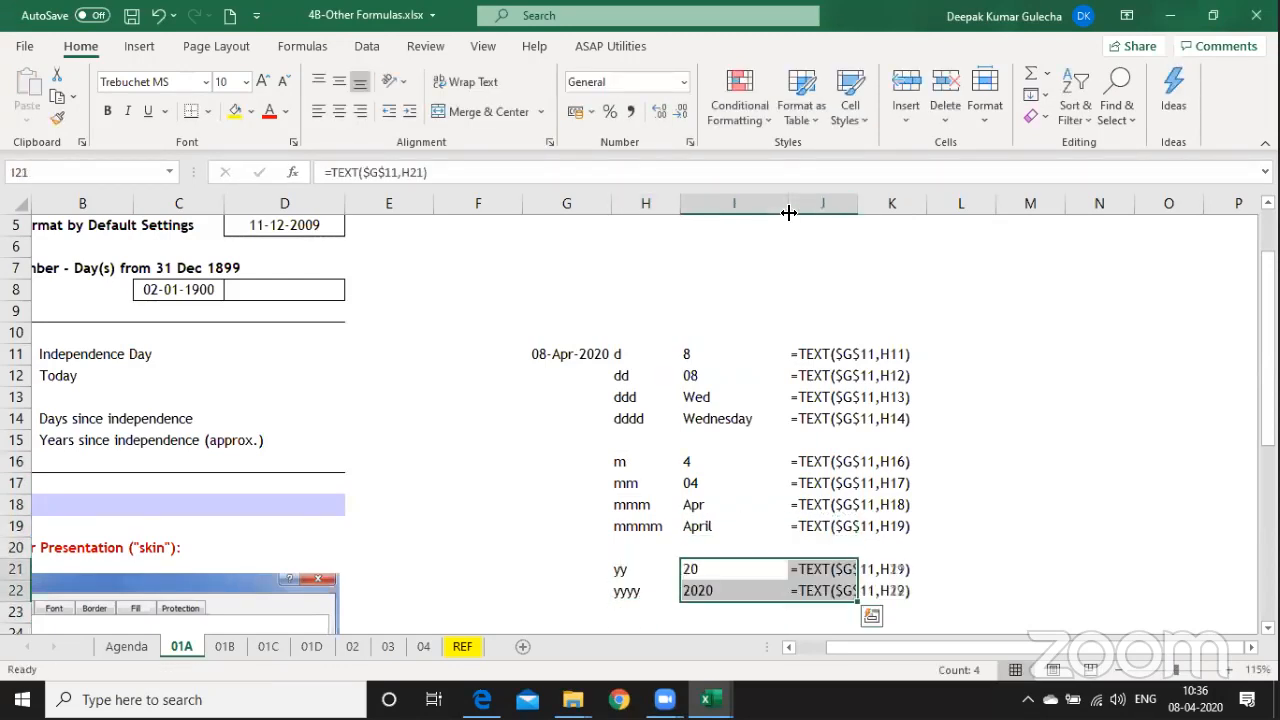
pyautogui.press('Down')
pyautogui.press('Down')
pyautogui.press('Down')
pyautogui.press('Down')
pyautogui.press('Escape')
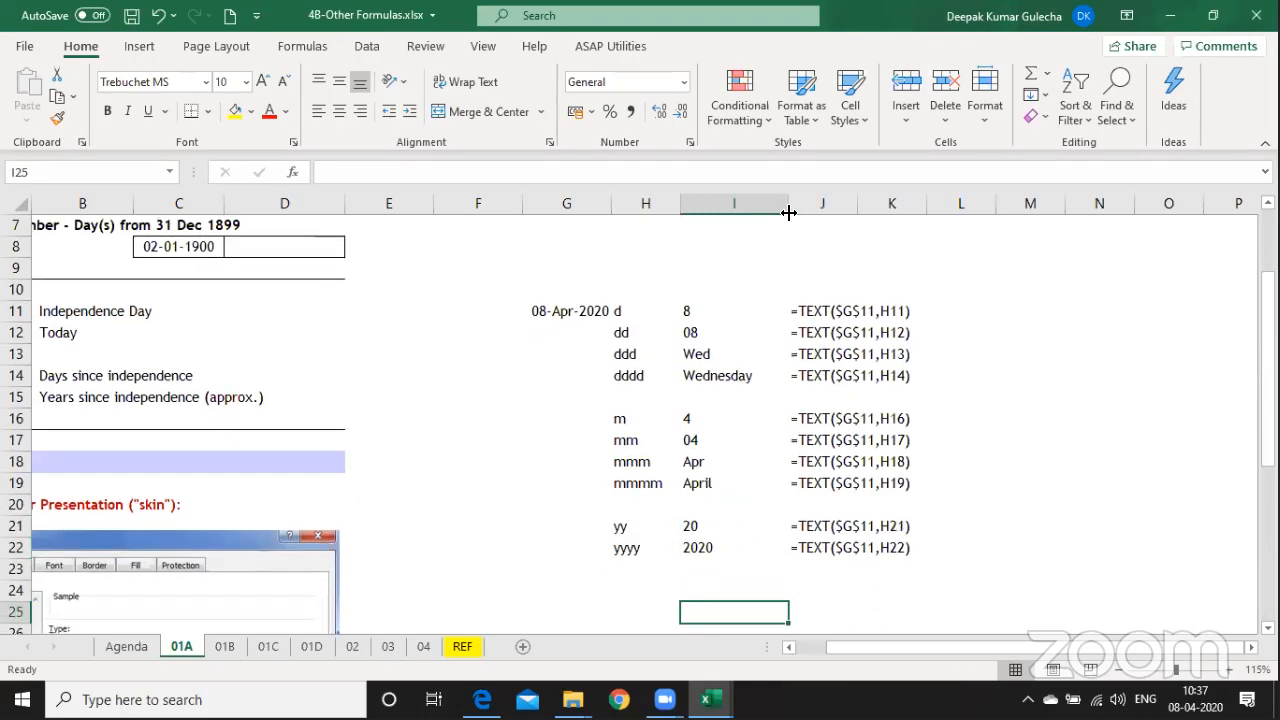
# Review the TEXT results and their formulas for the year, month and day codes up to row 11.
pyautogui.press('Up')
pyautogui.press('Up')
pyautogui.press('Up')
pyautogui.press('Up')
pyautogui.press('Up')
pyautogui.press('Up')
pyautogui.press('Up')
pyautogui.press('Up')
pyautogui.press('Up')
pyautogui.press('Up')
pyautogui.press('Up')
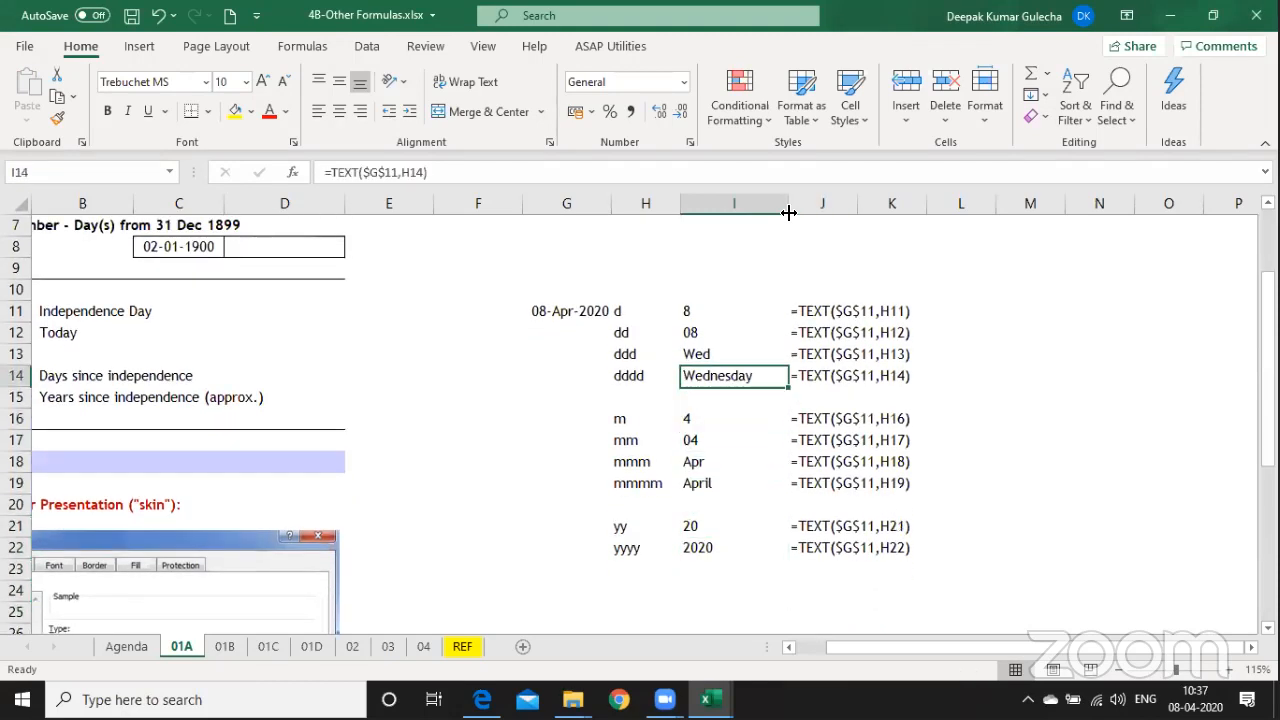
pyautogui.press('Up')
pyautogui.press('Up')
pyautogui.press('Right')
pyautogui.press('Left')
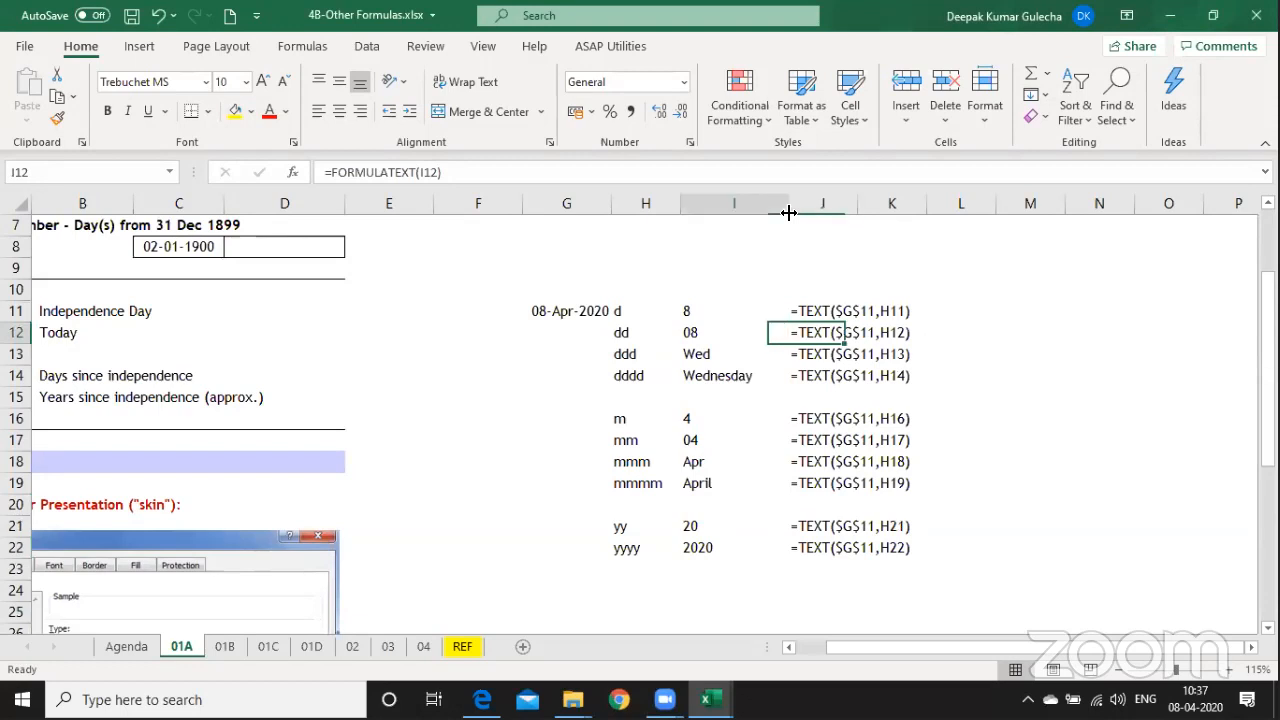
pyautogui.press('Left')
pyautogui.press('Up')
pyautogui.press('Right')
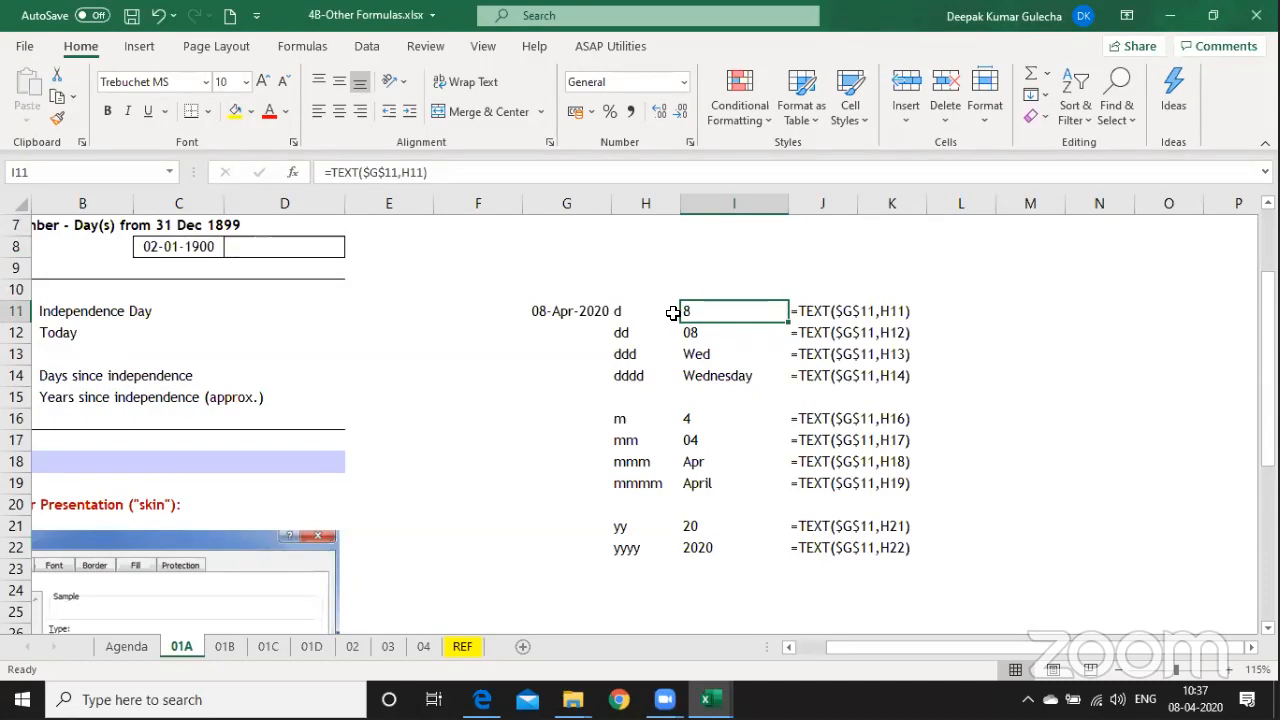
pyautogui.press('Down')
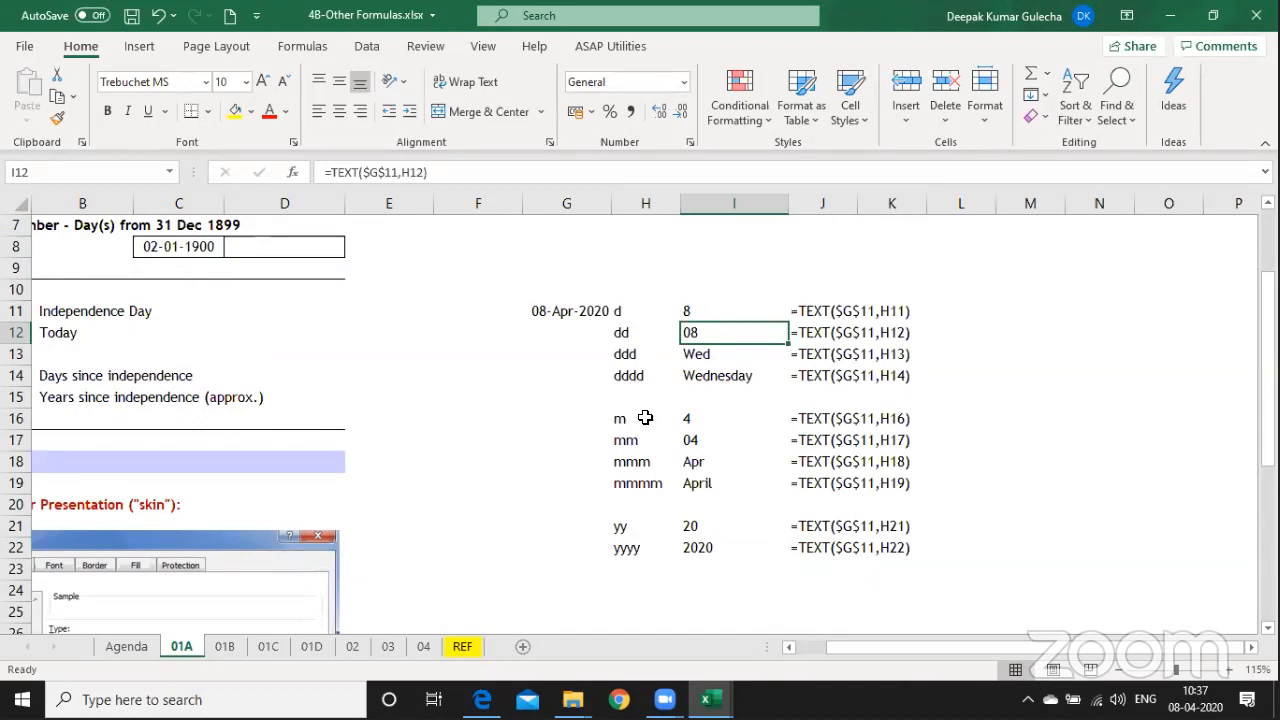
# Copy the date in G11 to F13 and widen column F to fit a longer date.
pyautogui.press('Left')
pyautogui.press('Left')
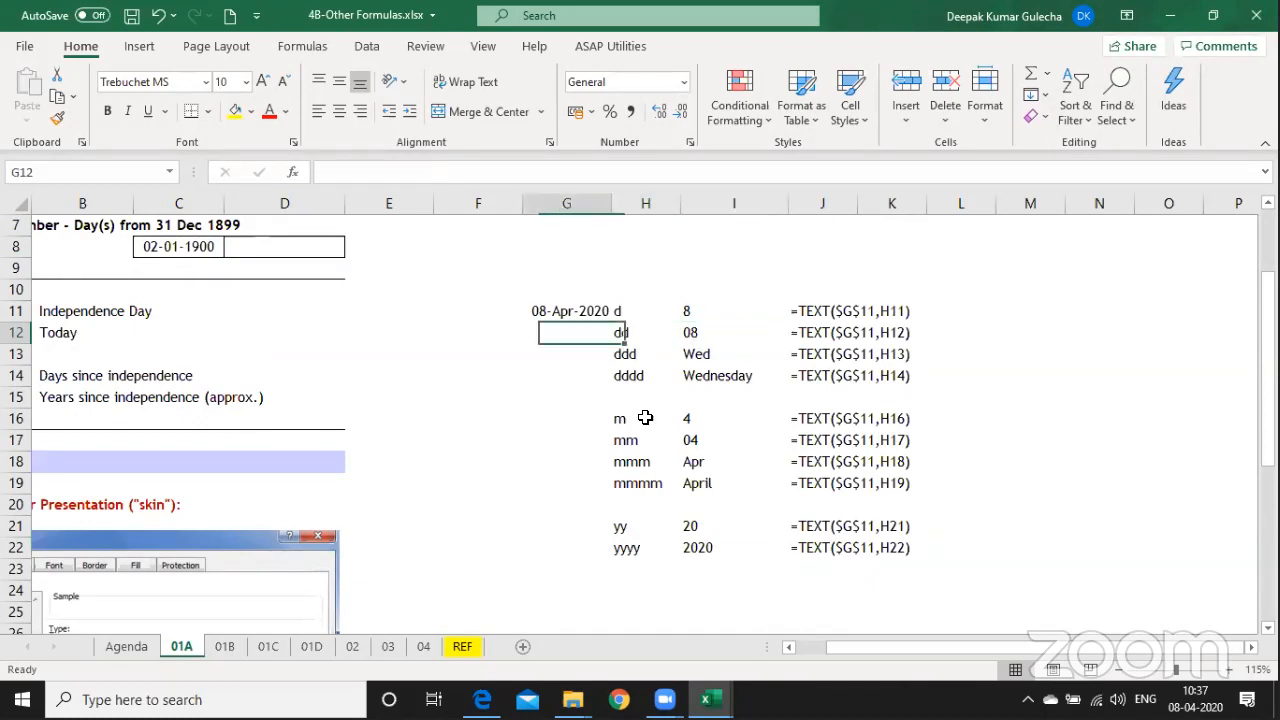
pyautogui.press('Up')
pyautogui.hotkey('ctrl', 'c')
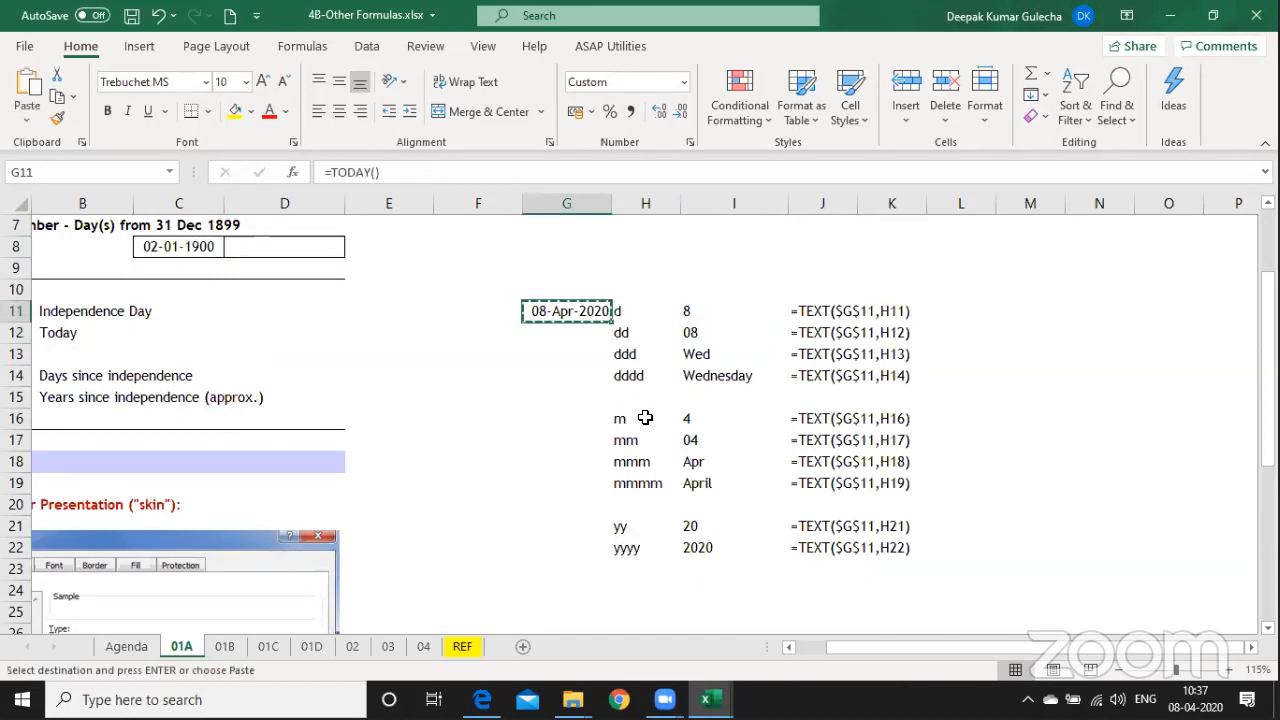
pyautogui.press('Down')
pyautogui.press('Down')
pyautogui.press('Left')
pyautogui.press('Return')
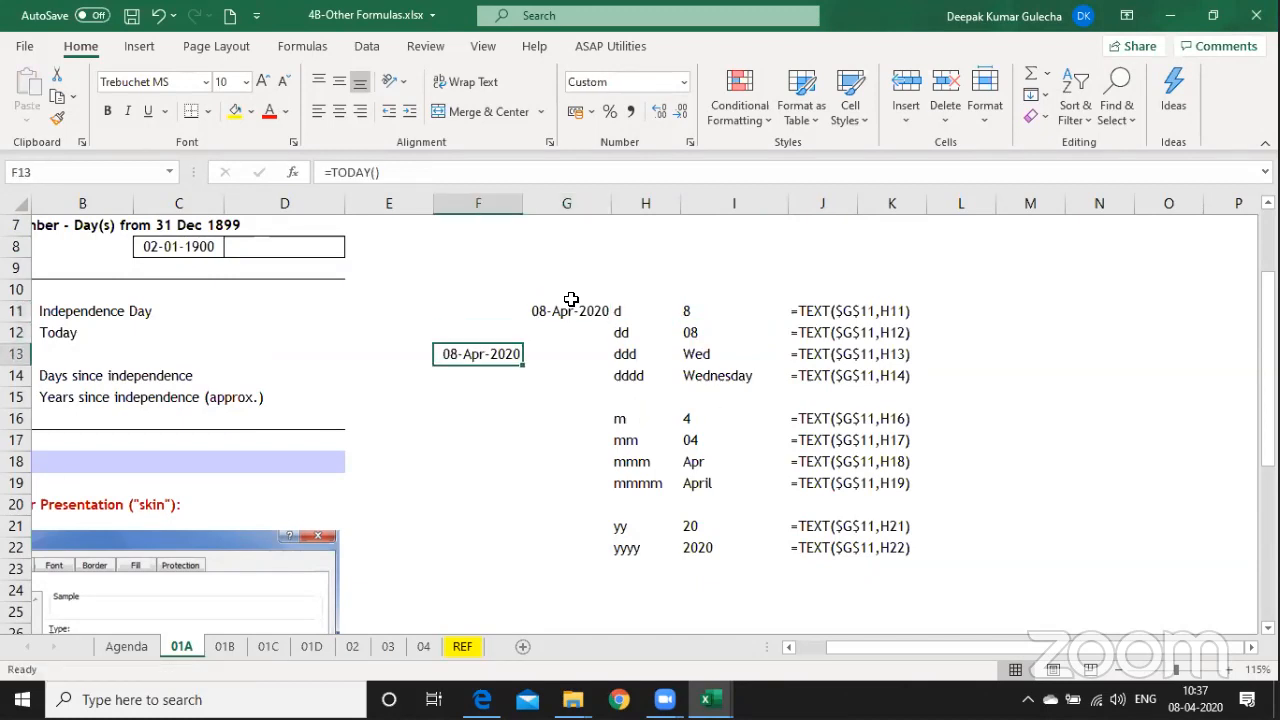
pyautogui.moveTo(522, 203); pyautogui.dragTo(628, 206)
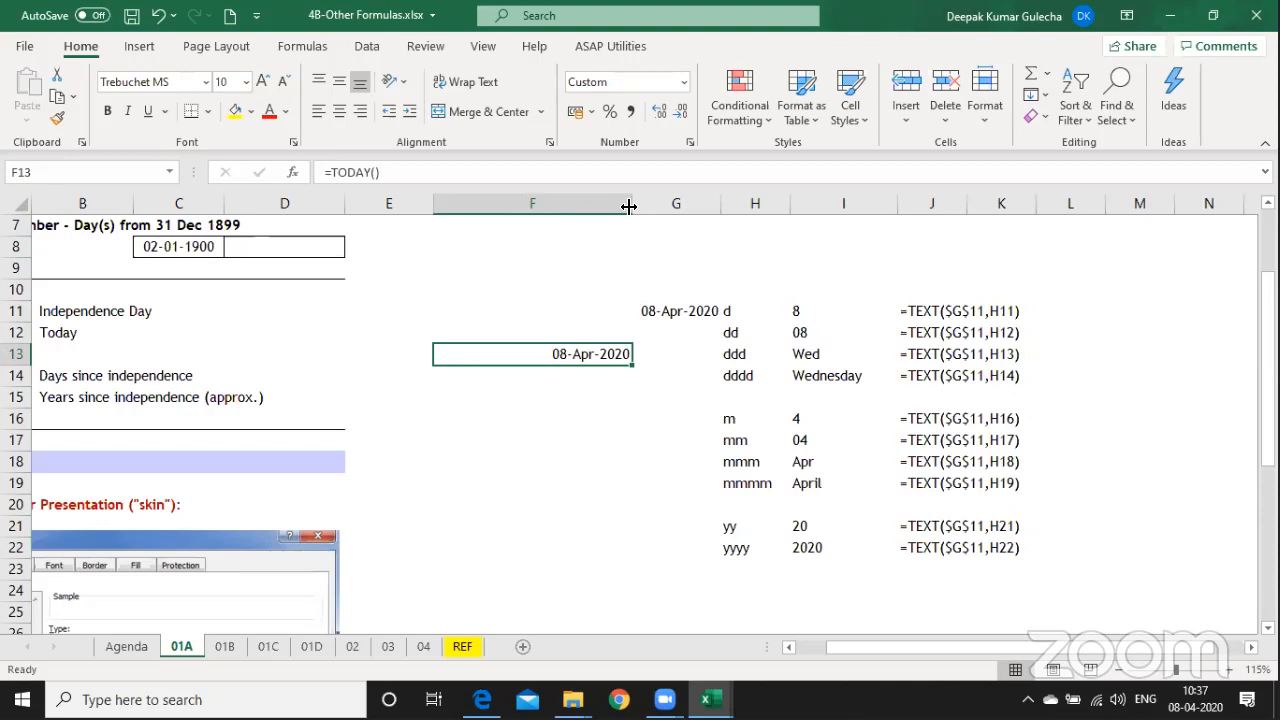
# Format the date in F13 with the custom number format dddd, dd-mmm-yyyy.
pyautogui.hotkey('ctrl', '1')
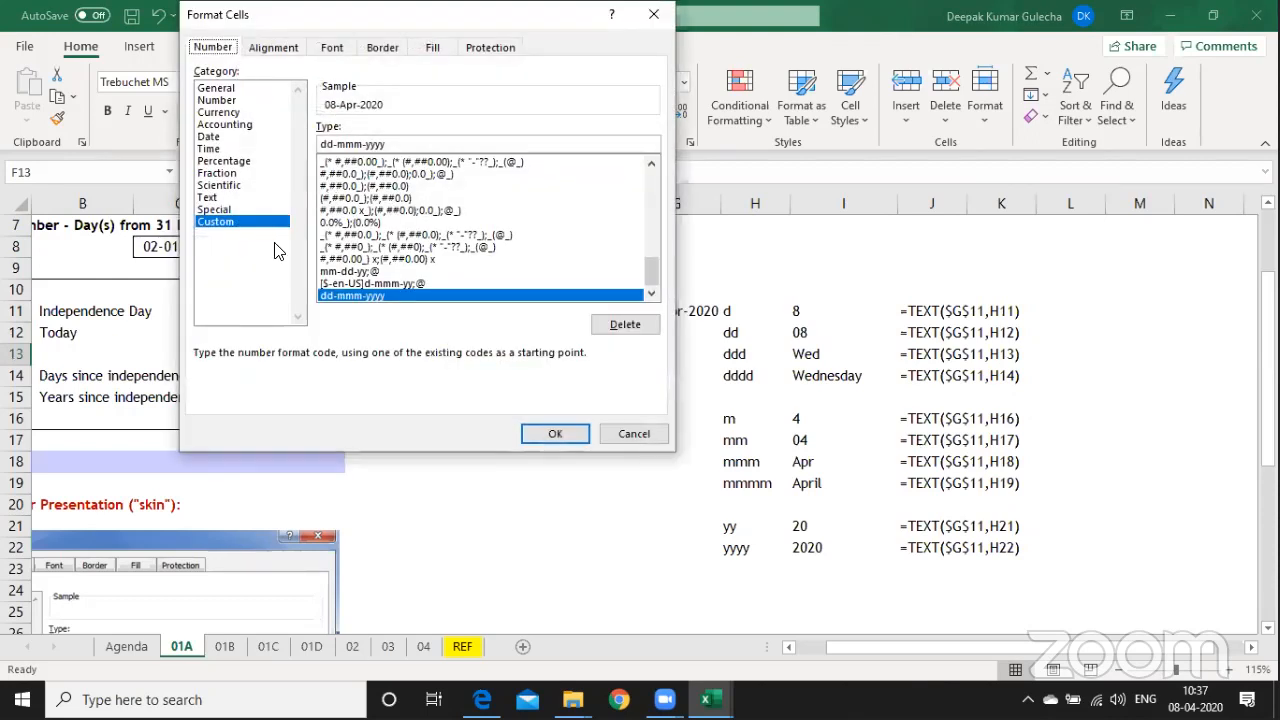
pyautogui.click(322, 144)
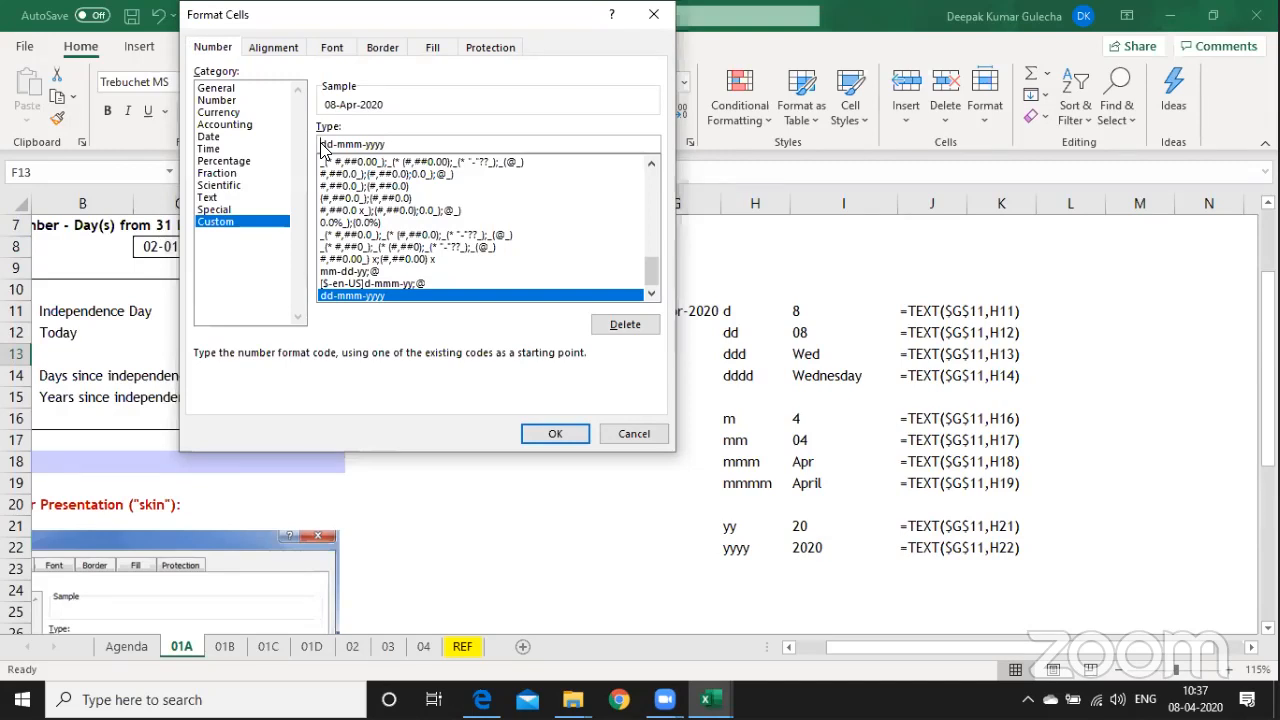
pyautogui.write('dddd,')
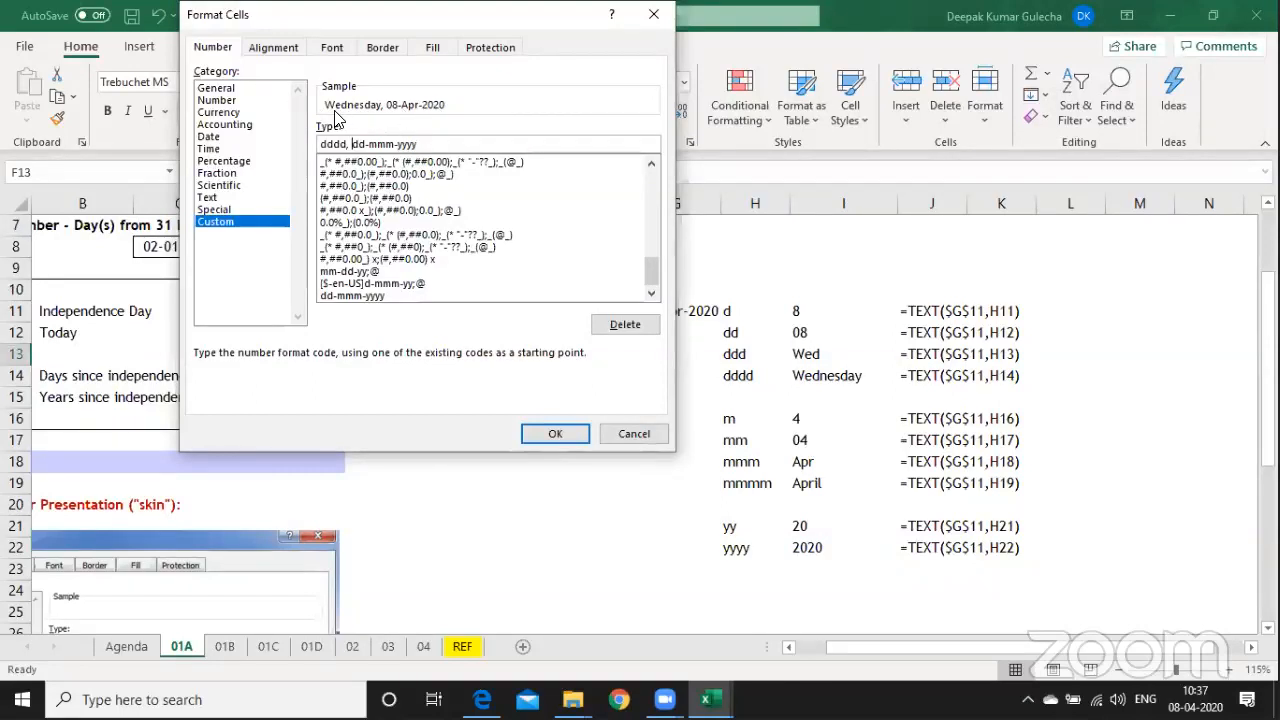
pyautogui.press('Return')
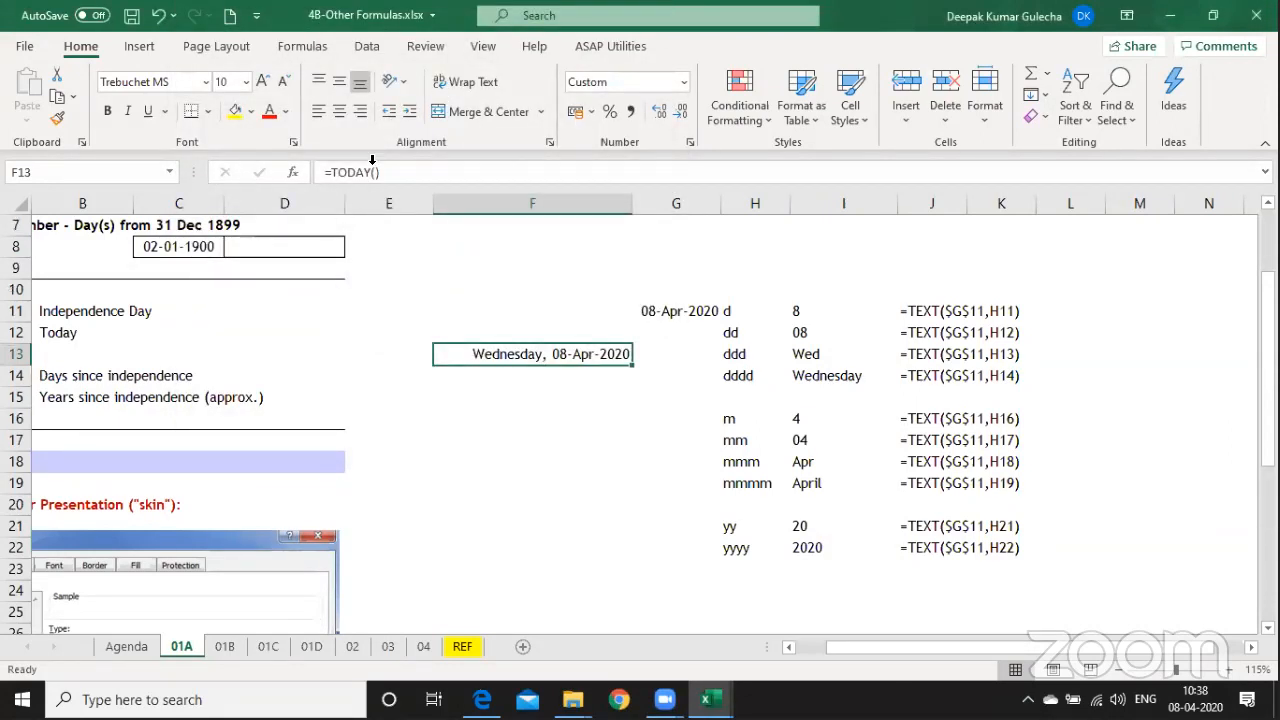
# Check the custom number format of the date in F13, and select the TEXT examples in G11:K22 for review.
pyautogui.hotkey('ctrl', '1')
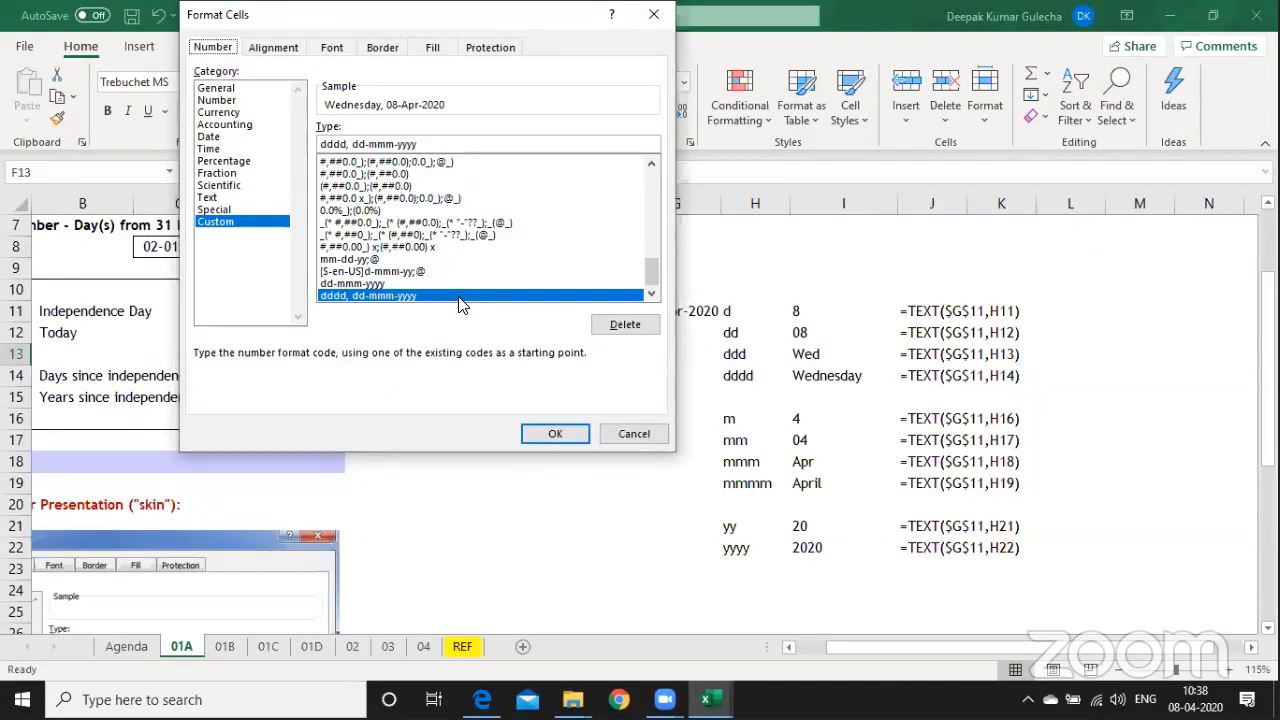
pyautogui.press('Return')
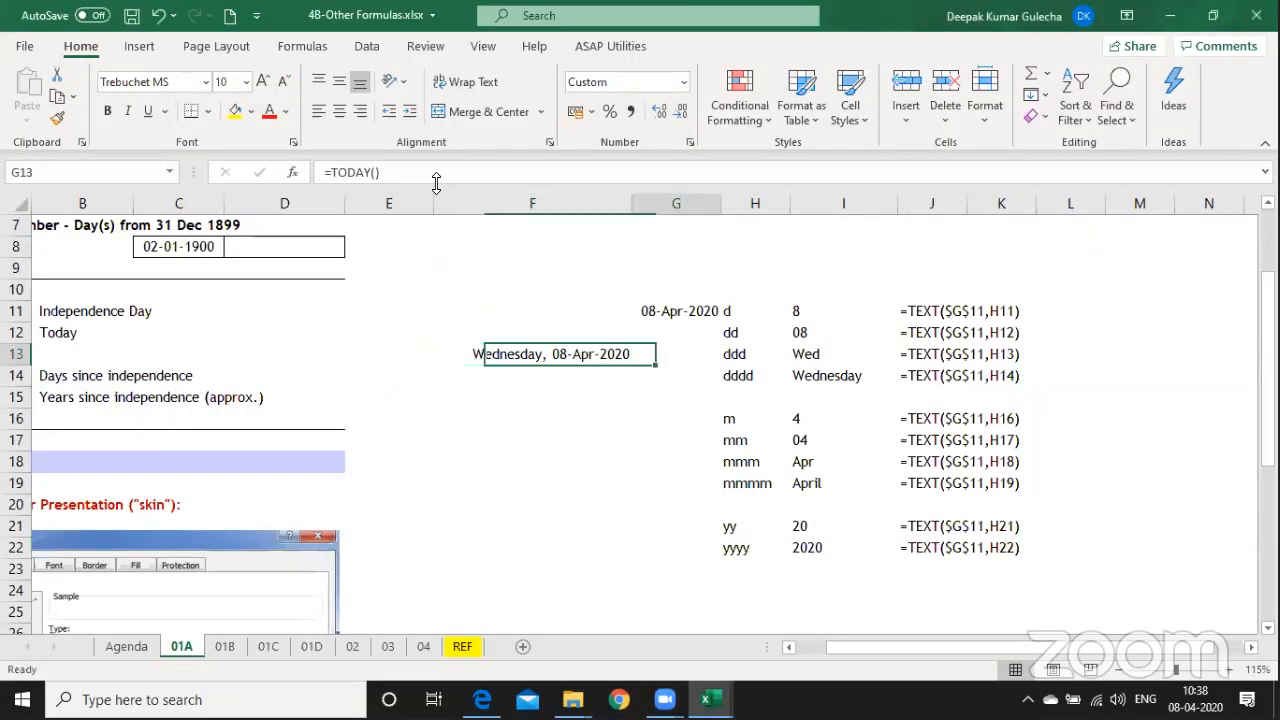
pyautogui.press('Right')
pyautogui.press('Up')
pyautogui.press('Up')
pyautogui.hotkey('shift', 'Down')
pyautogui.hotkey('shift', 'Down')
pyautogui.hotkey('shift', 'Down')
pyautogui.hotkey('shift', 'Down')
pyautogui.hotkey('shift', 'Down')
pyautogui.hotkey('shift', 'Down')
pyautogui.hotkey('shift', 'Down')
pyautogui.hotkey('shift', 'Down')
pyautogui.hotkey('shift', 'Down')
pyautogui.hotkey('shift', 'Down')
pyautogui.hotkey('shift', 'Down')
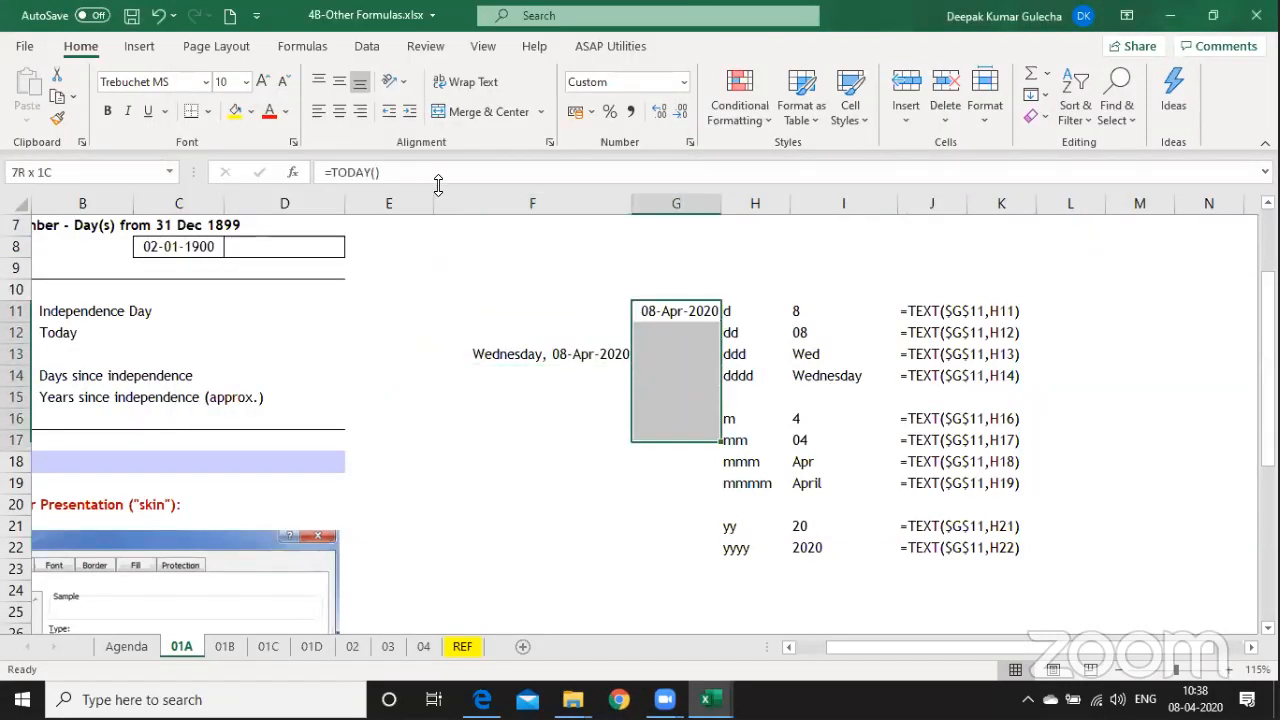
pyautogui.hotkey('shift', 'Right')
pyautogui.hotkey('shift', 'Right')
pyautogui.hotkey('shift', 'Right')
pyautogui.hotkey('shift', 'Right')
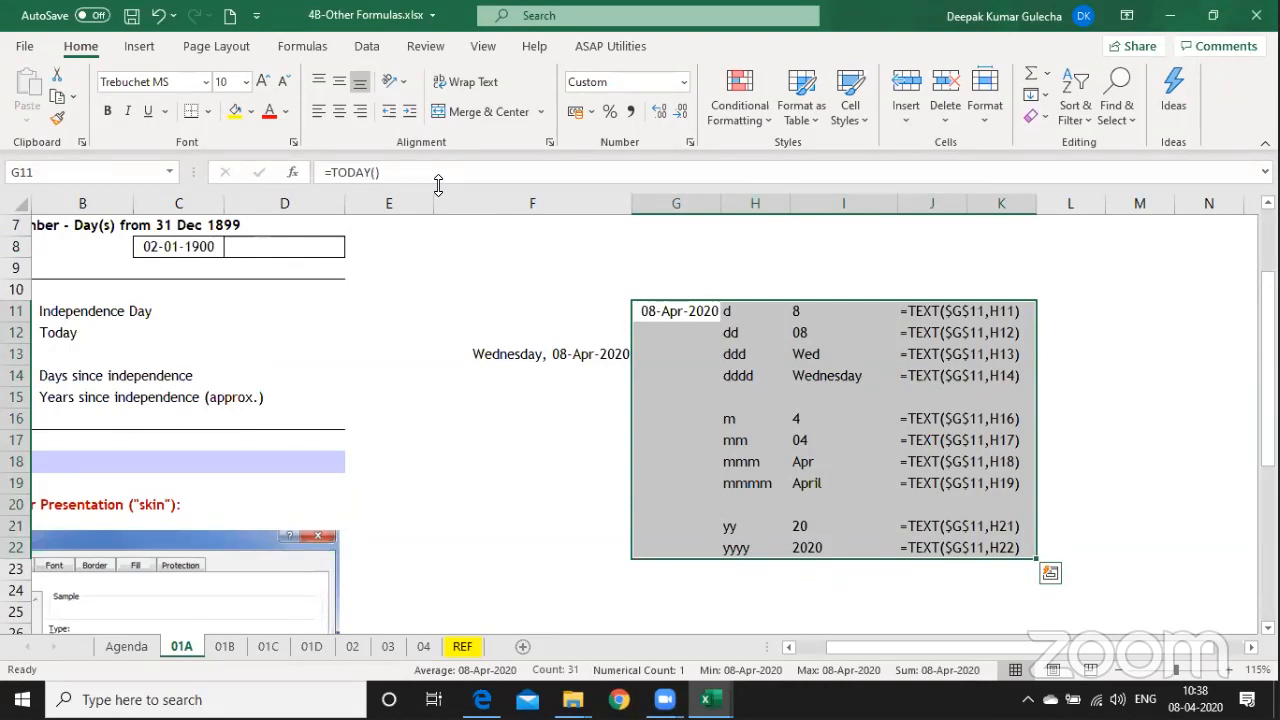
# Review the days and years since independence formulas in A14 and A15.
pyautogui.press('Left')
pyautogui.press('Home')
pyautogui.press('Down')
pyautogui.press('Down')
pyautogui.press('Down')
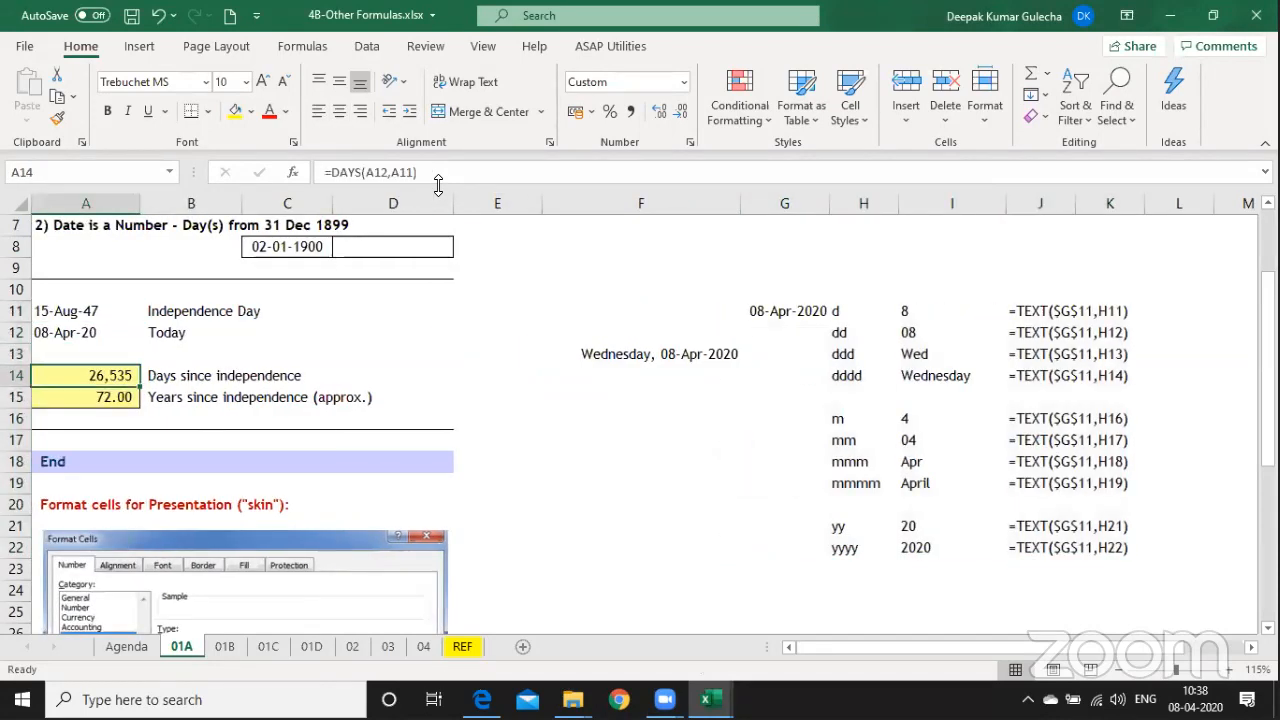
pyautogui.press('Down')
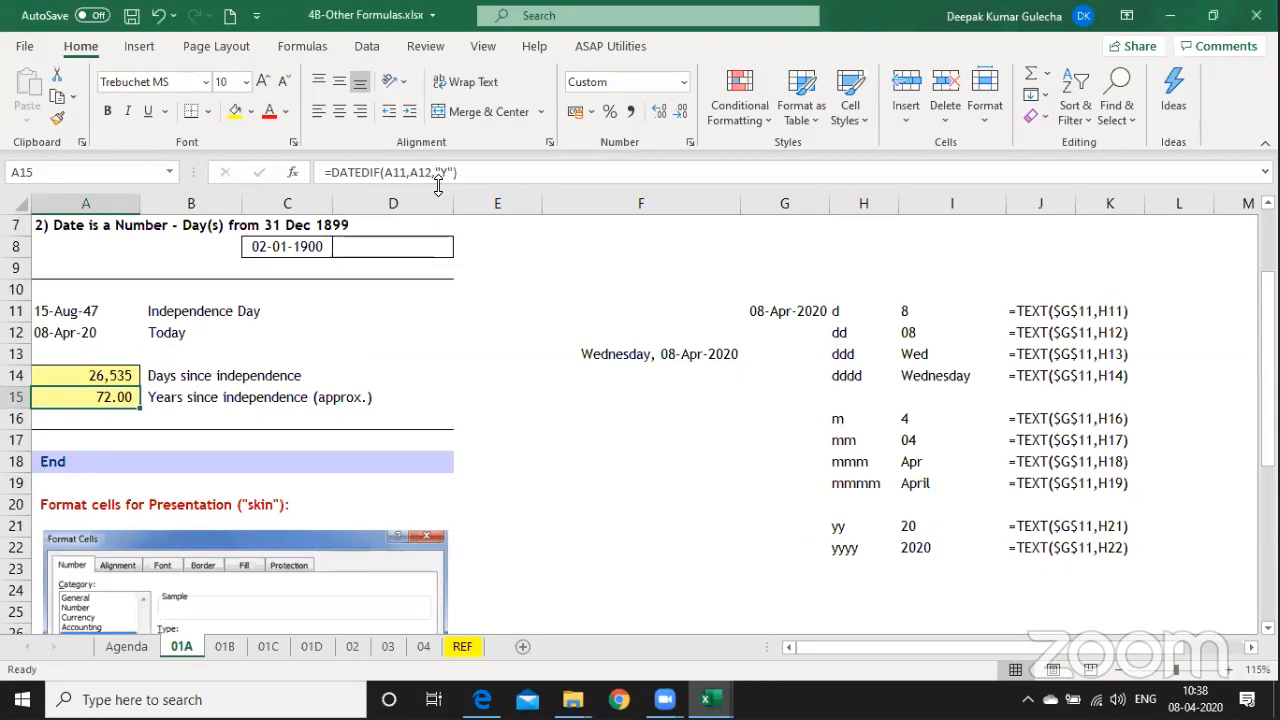
pyautogui.hotkey('shift', 'space')
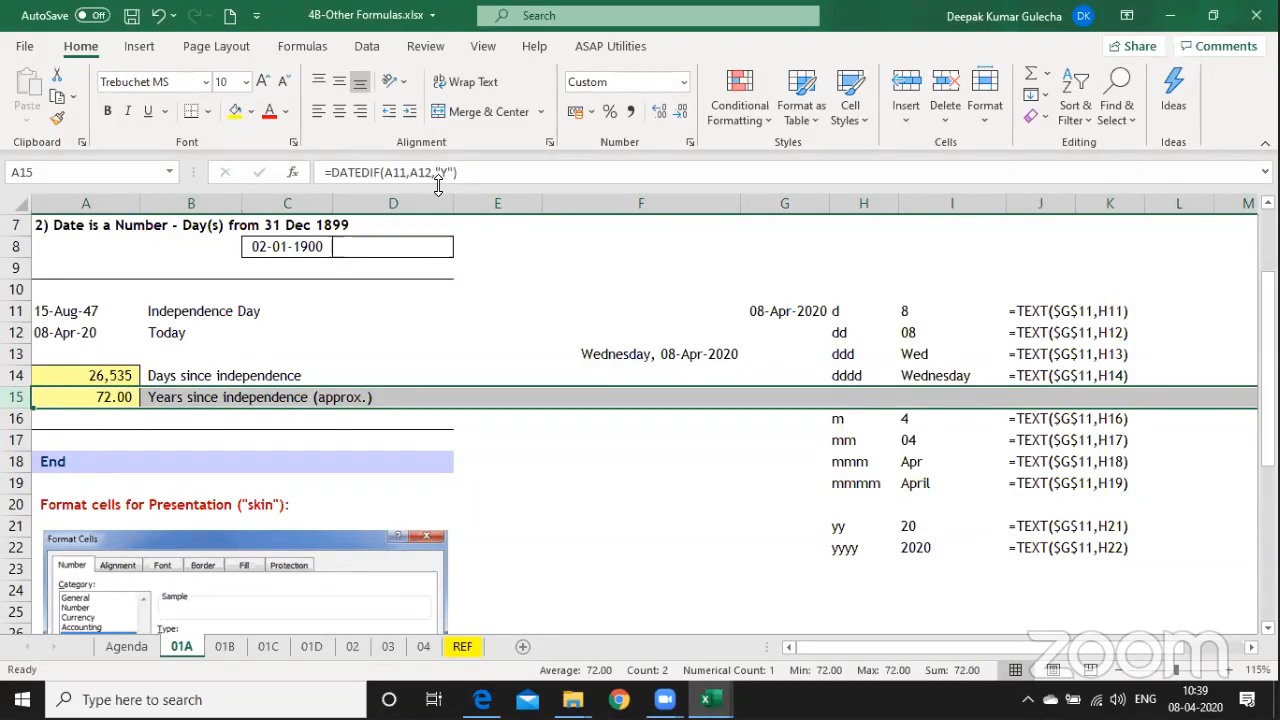
# Return to the date in G11 and highlight the day, month and year code examples through K22.
pyautogui.press('Right')
pyautogui.press('Right')
pyautogui.press('Right')
pyautogui.press('Right')
pyautogui.press('Right')
pyautogui.press('Right')
pyautogui.press('Right')
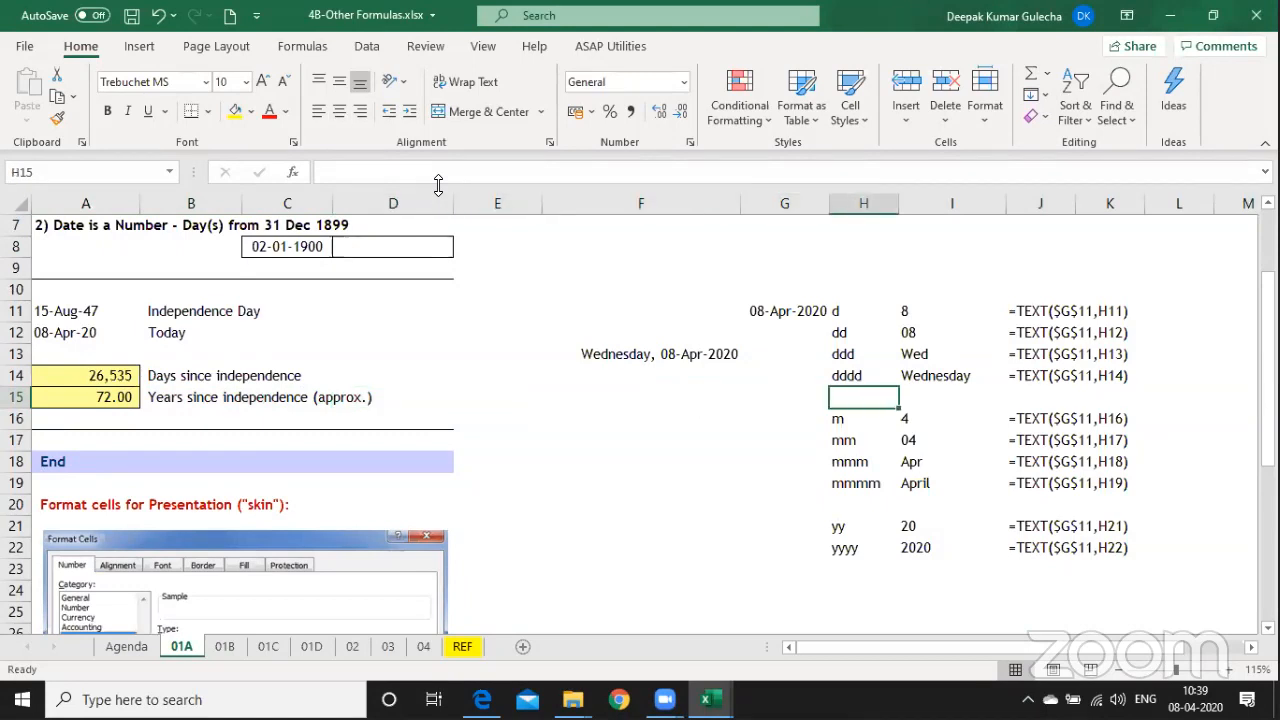
pyautogui.press('Left')
pyautogui.press('Left')
pyautogui.press('Up')
pyautogui.press('Up')
pyautogui.press('Up')
pyautogui.press('Up')
pyautogui.press('Right')
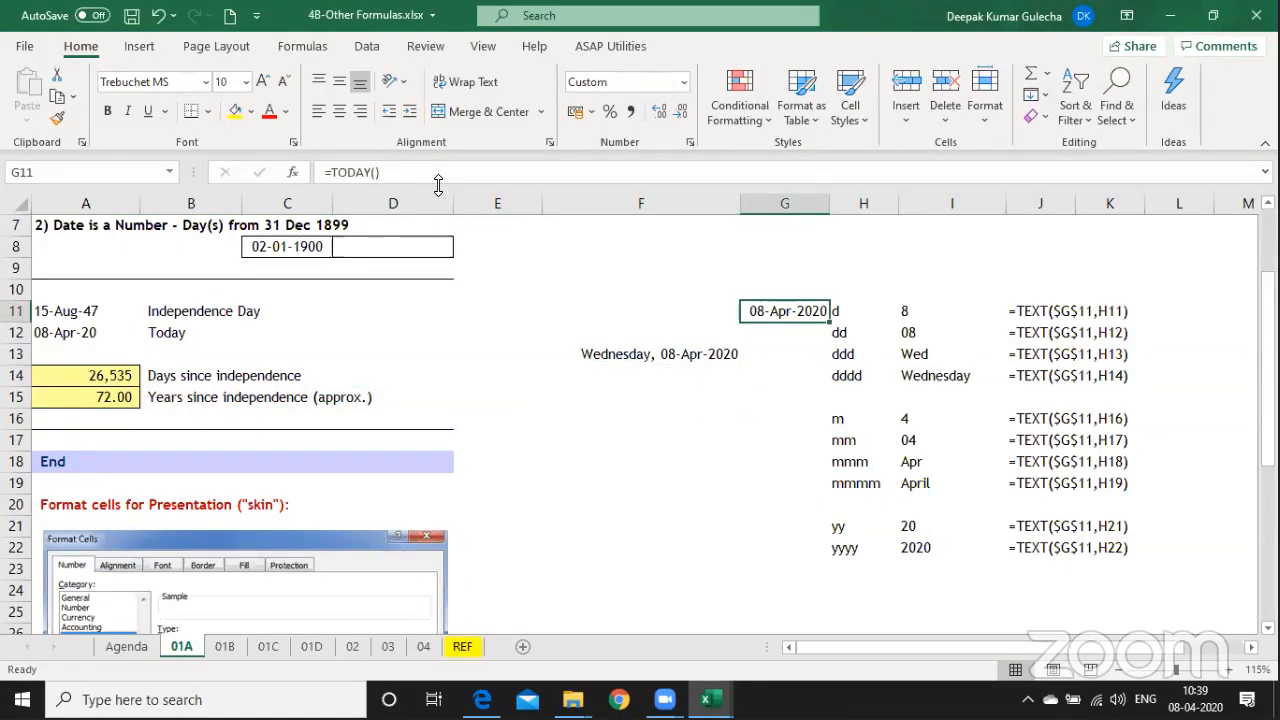
pyautogui.hotkey('shift', 'Down')
pyautogui.hotkey('shift', 'Down')
pyautogui.hotkey('shift', 'Down')
pyautogui.hotkey('shift', 'Down')
pyautogui.hotkey('shift', 'Down')
pyautogui.hotkey('shift', 'Down')
pyautogui.hotkey('shift', 'Down')
pyautogui.hotkey('shift', 'Down')
pyautogui.hotkey('shift', 'Down')
pyautogui.hotkey('shift', 'Down')
pyautogui.hotkey('shift', 'Down')
pyautogui.hotkey('shift', 'Right')
pyautogui.hotkey('shift', 'Right')
pyautogui.hotkey('shift', 'Right')
pyautogui.hotkey('shift', 'Right')
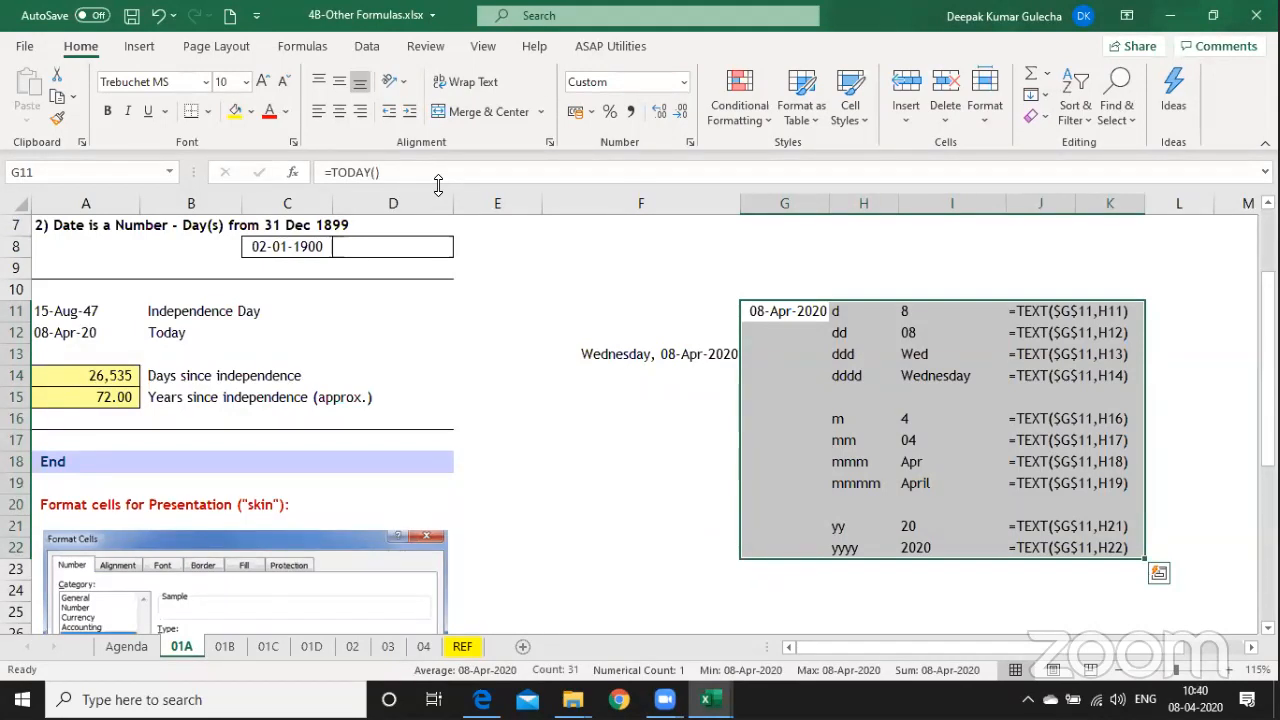
pyautogui.press('Down')
pyautogui.press('Down')
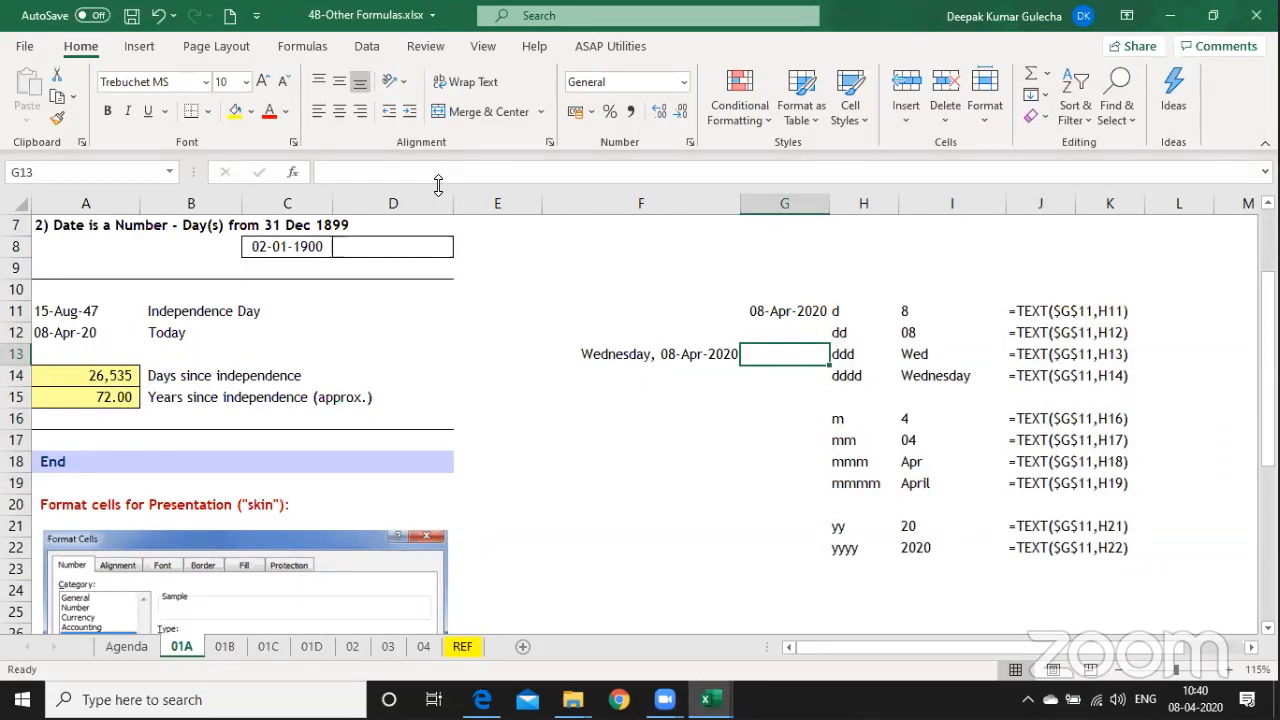
pyautogui.press('Right')
pyautogui.press('Right')
pyautogui.press('Right')
pyautogui.press('Right')
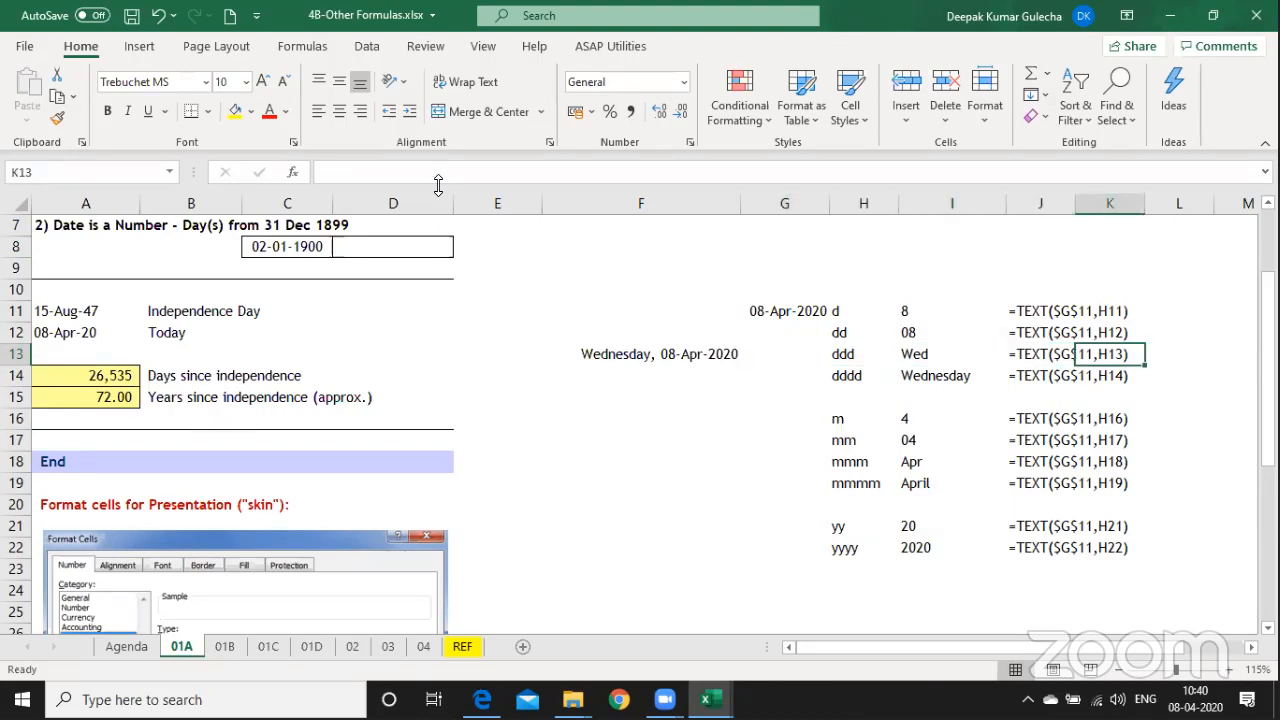
pyautogui.press('Left')
pyautogui.press('Up')
pyautogui.press('Up')
pyautogui.press('Up')
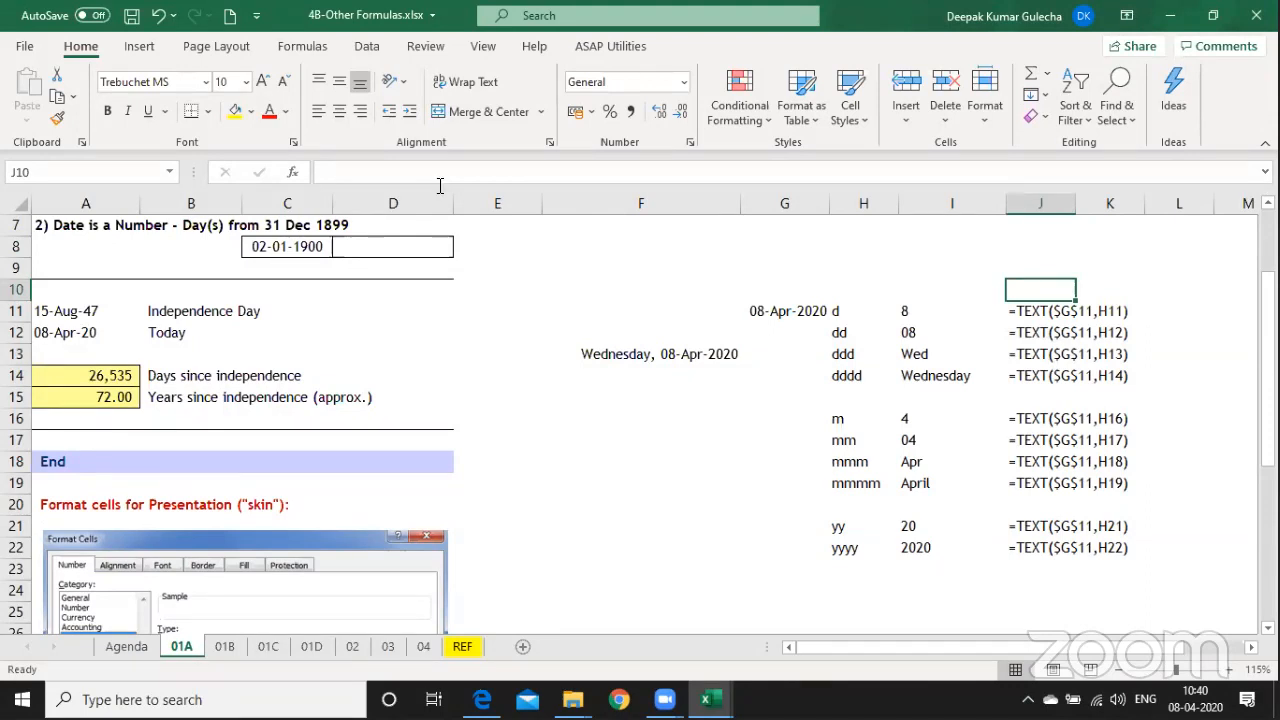
pyautogui.press('Right')
pyautogui.press('Right')
pyautogui.press('Right')
pyautogui.press('Right')
pyautogui.press('Right')
pyautogui.press('Right')
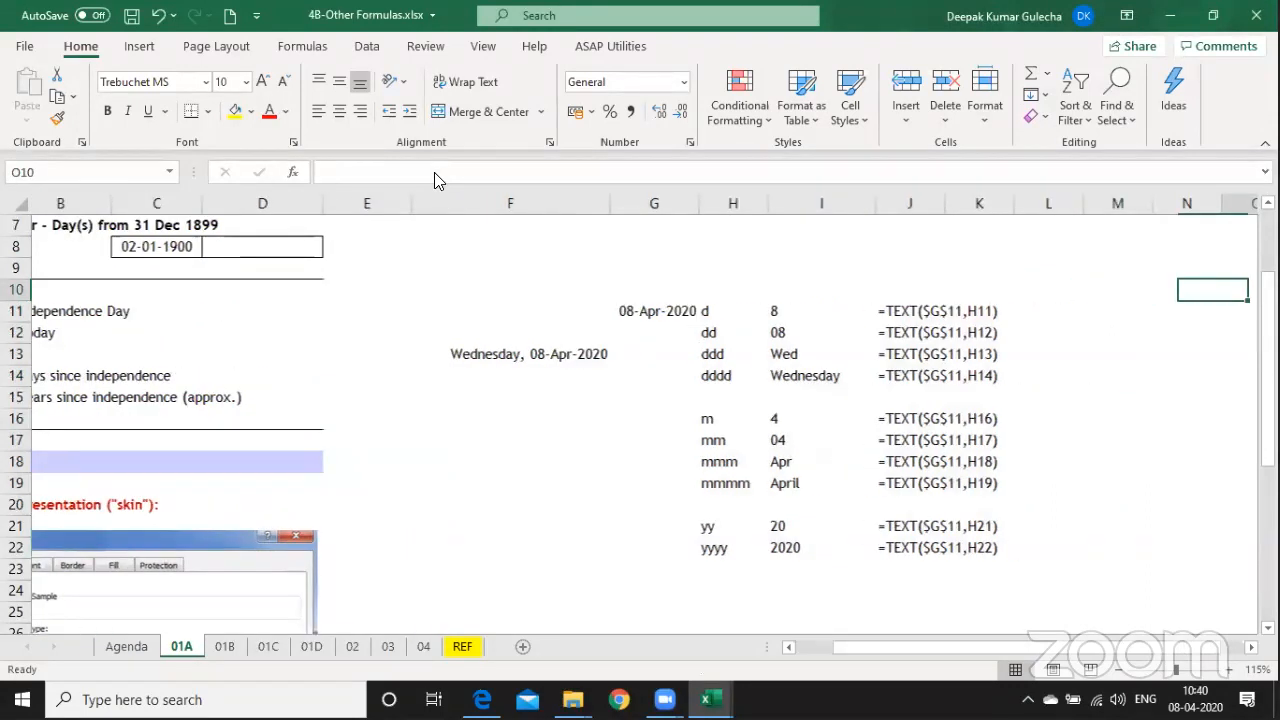
# Examine the TODAY formula in G11, the format code in H11 and the TEXT formula in I11.
pyautogui.press('Left')
pyautogui.press('Left')
pyautogui.press('Left')
pyautogui.press('Left')
pyautogui.press('Left')
pyautogui.press('Left')
pyautogui.press('Left')
pyautogui.press('Left')
pyautogui.press('Left')
pyautogui.press('Down')
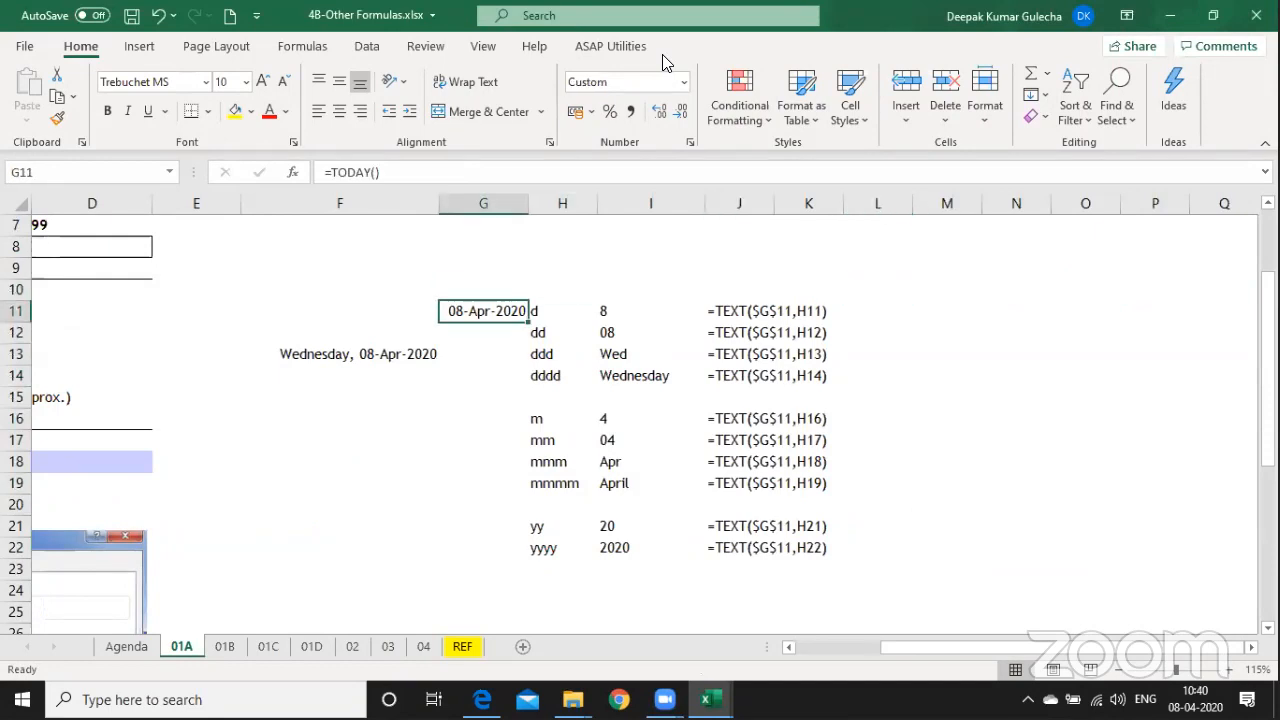
pyautogui.press('F2')
pyautogui.press('Tab')
pyautogui.press('Tab')
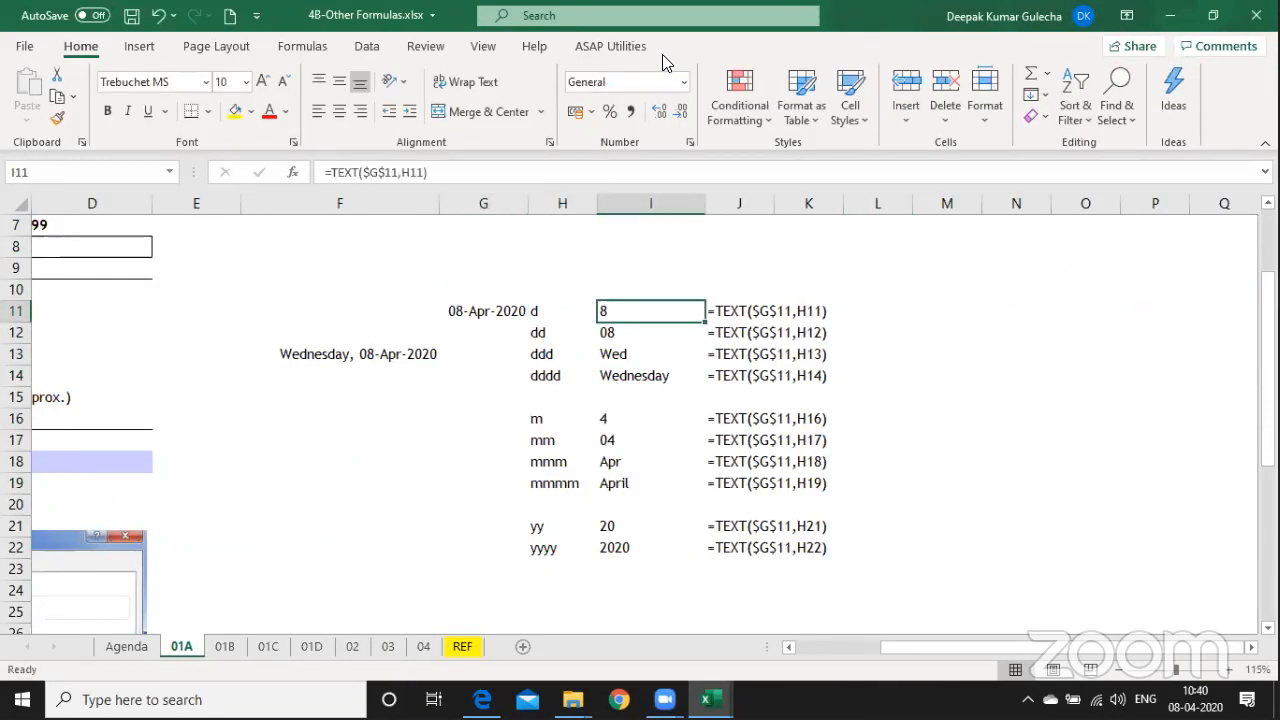
pyautogui.press('F2')
pyautogui.hotkey('shift', 'Tab')
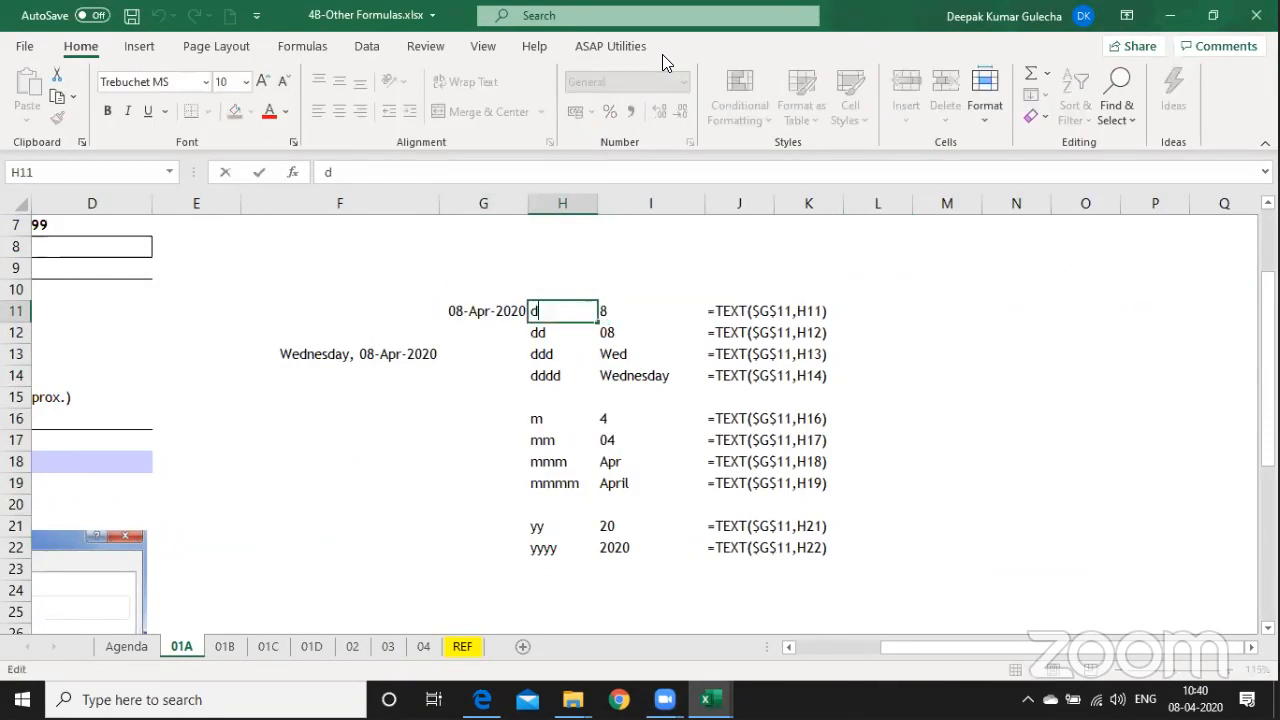
pyautogui.press('Tab')
pyautogui.press('F2')
pyautogui.press('Escape')
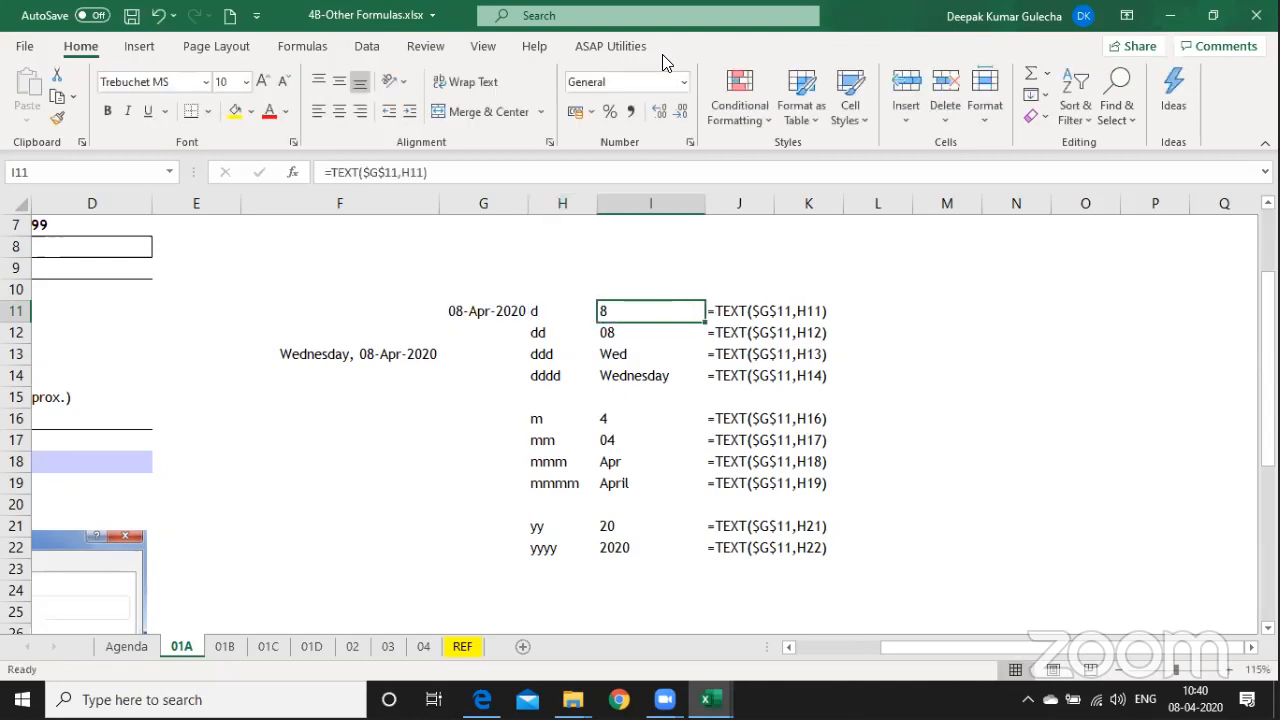
# Check the FORMULATEXT formula in J11 and autofit column J to its contents.
pyautogui.press('Tab')
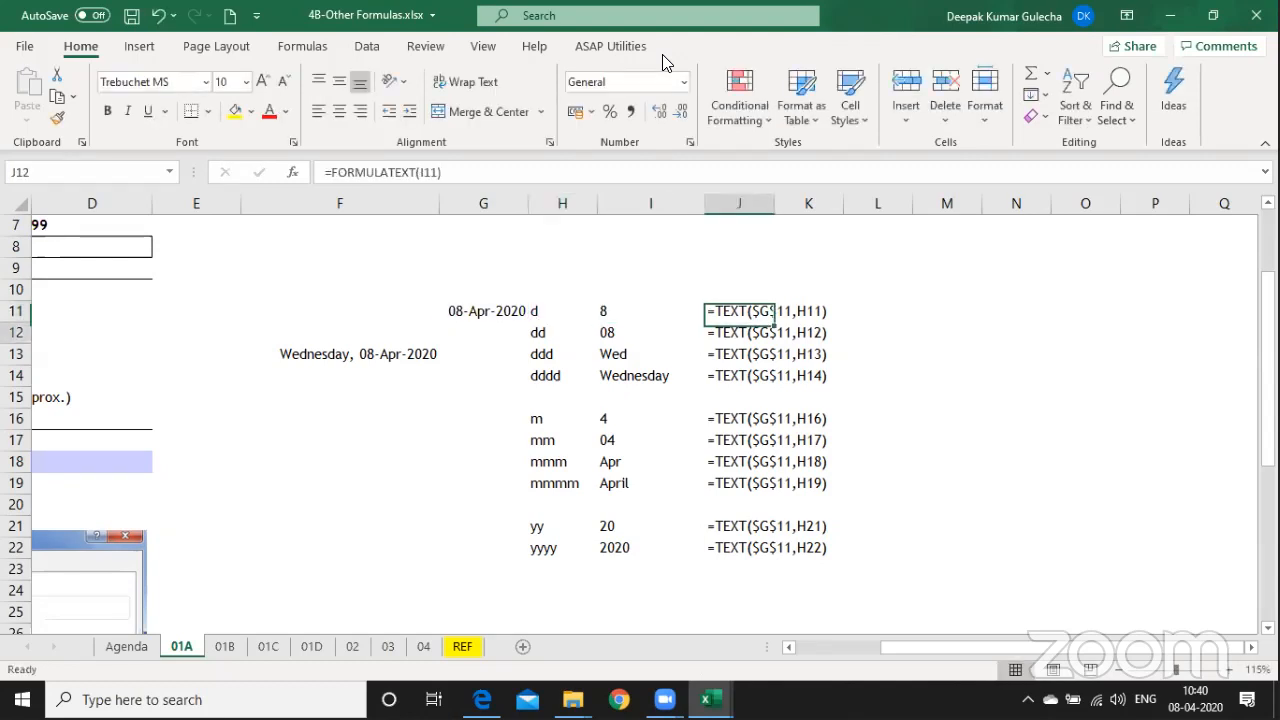
pyautogui.press('Down')
pyautogui.press('Up')
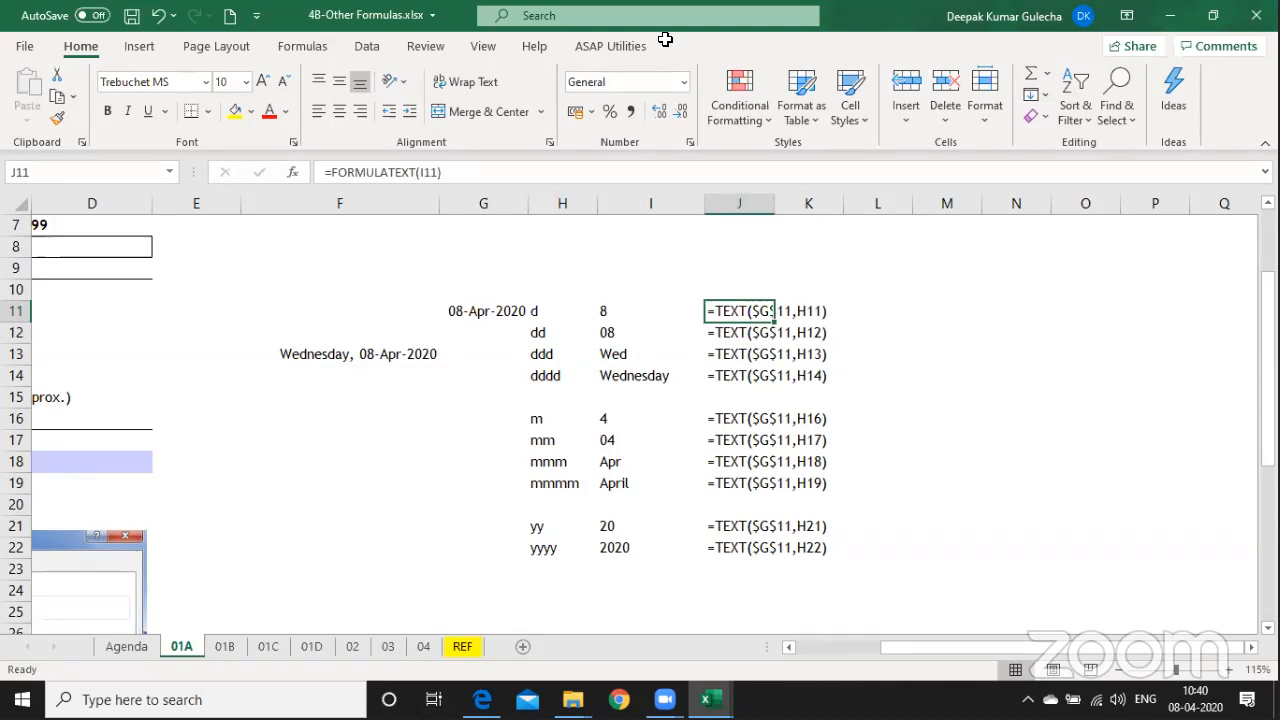
pyautogui.doubleClick(775, 203)
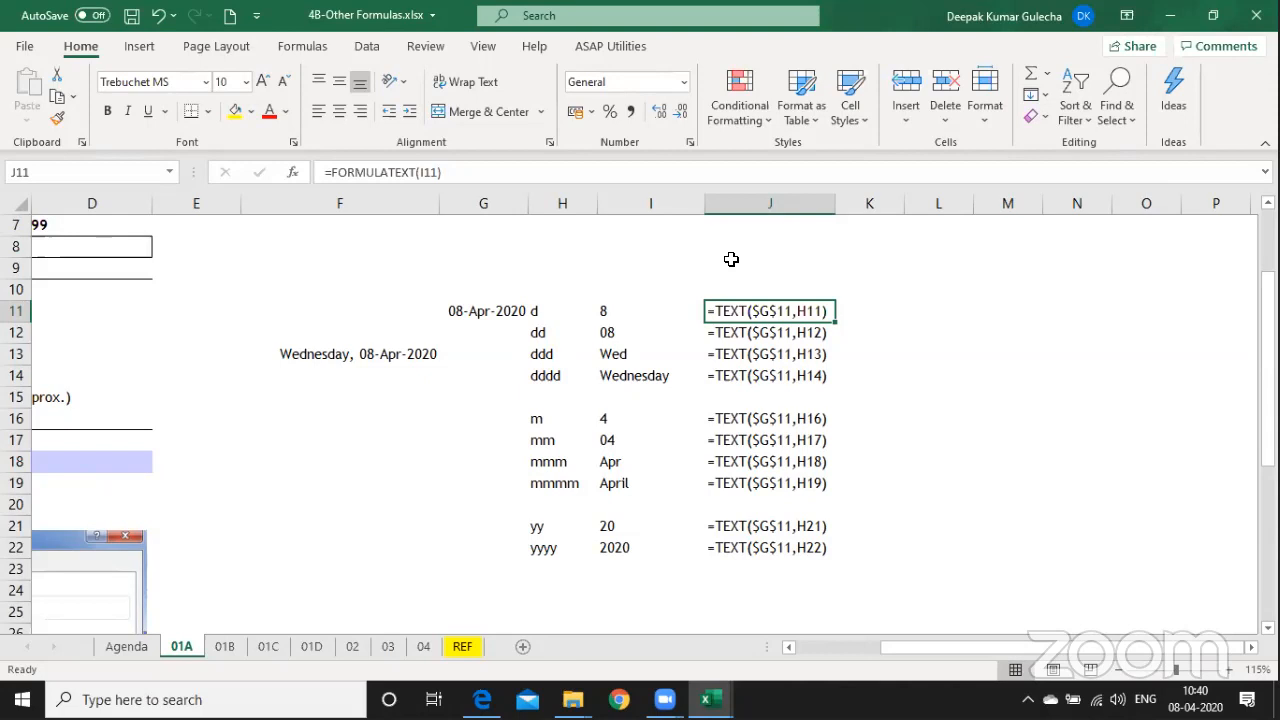
# Go to sheet 01B and extract the day of the date in A6 into B6 with the DAY function.
pyautogui.hotkey('alt', 'Tab')
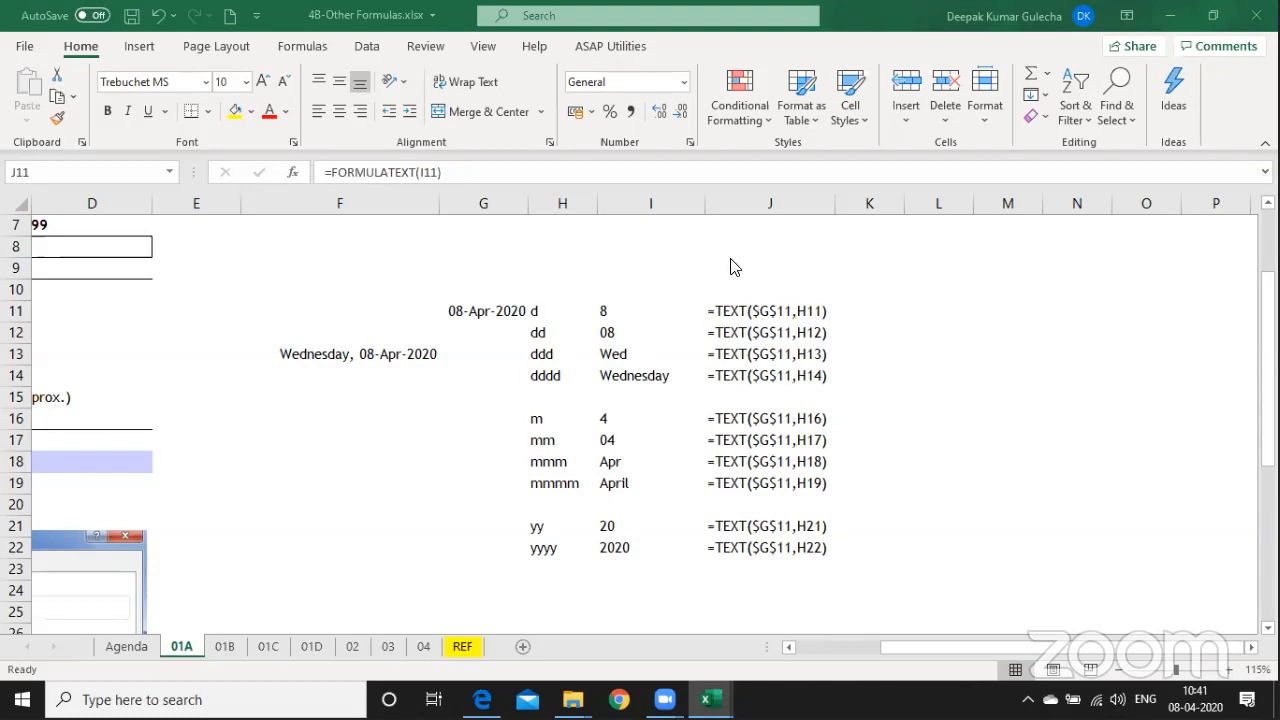
pyautogui.click(333, 477)
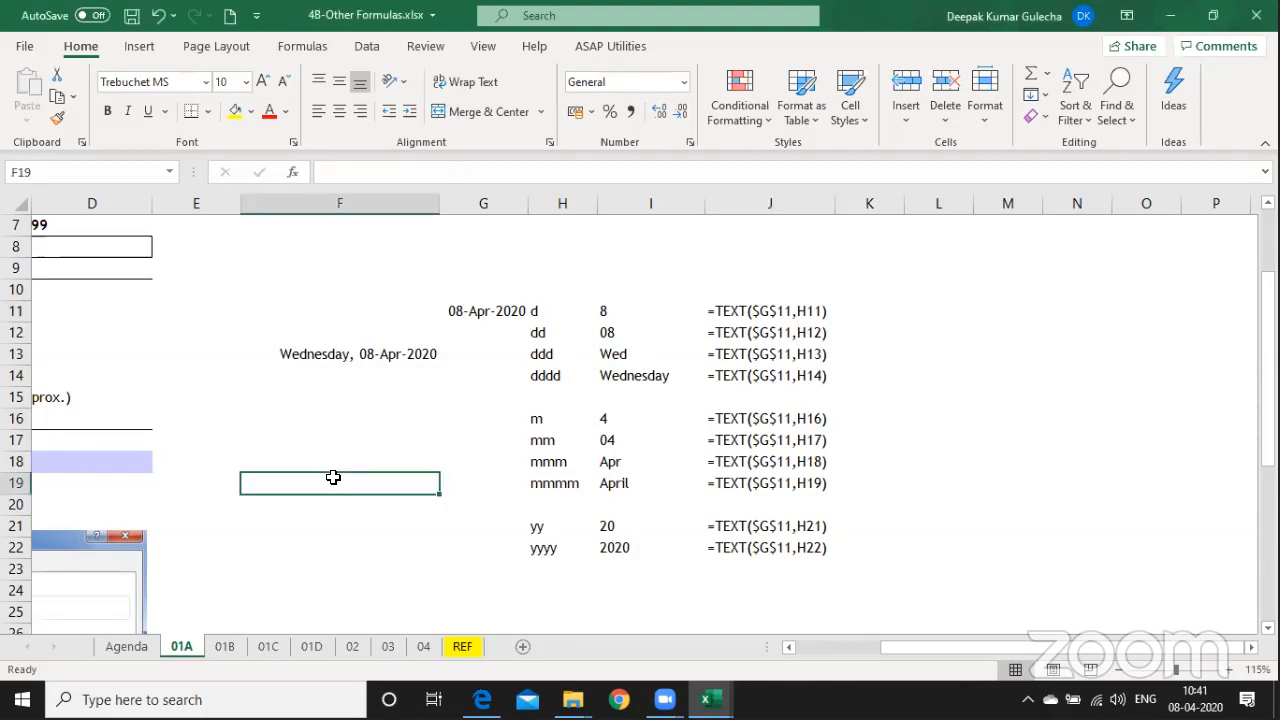
pyautogui.hotkey('ctrl', 'pagedown')
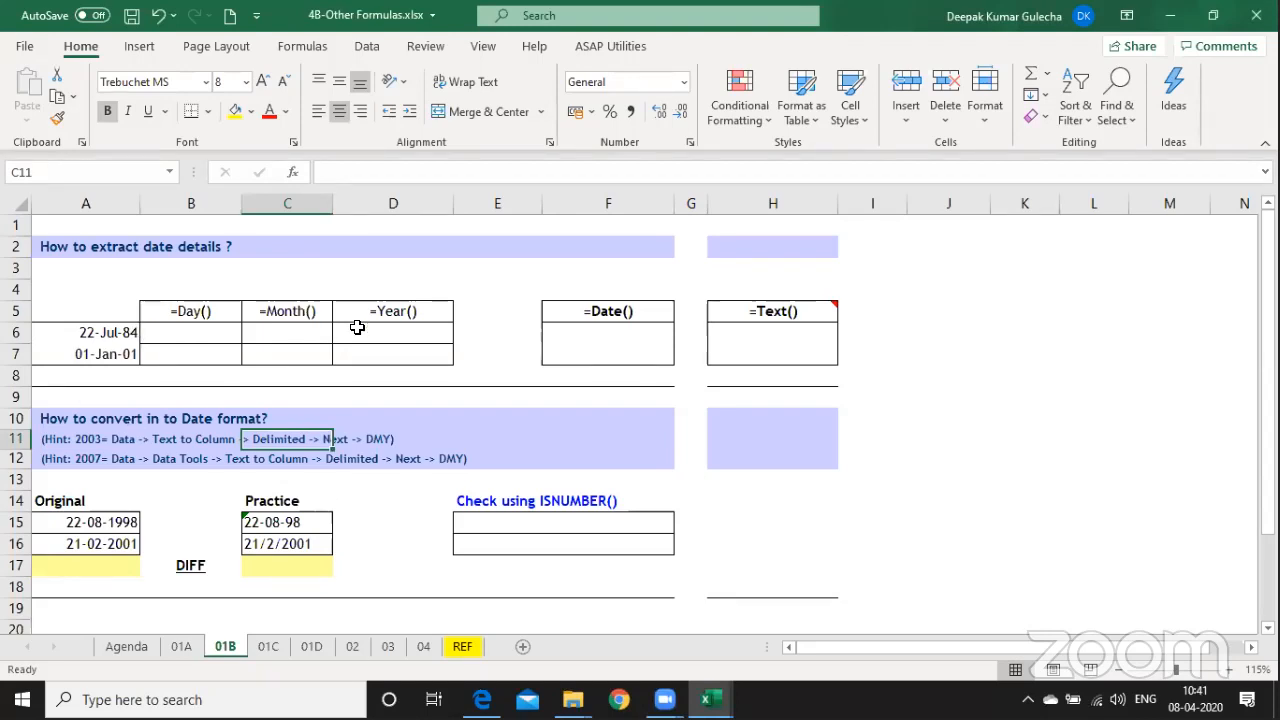
pyautogui.click(190, 333)
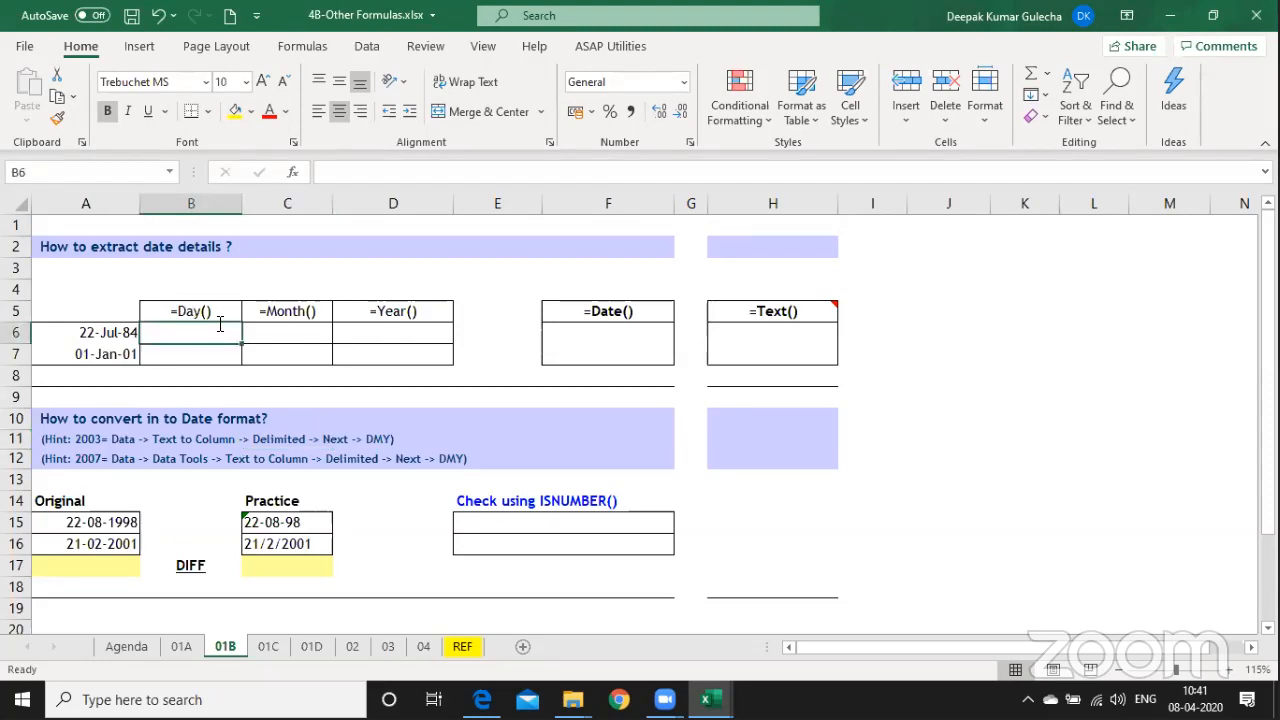
pyautogui.write('=day')
pyautogui.press('Tab')
pyautogui.press('Left')
pyautogui.press('Return')
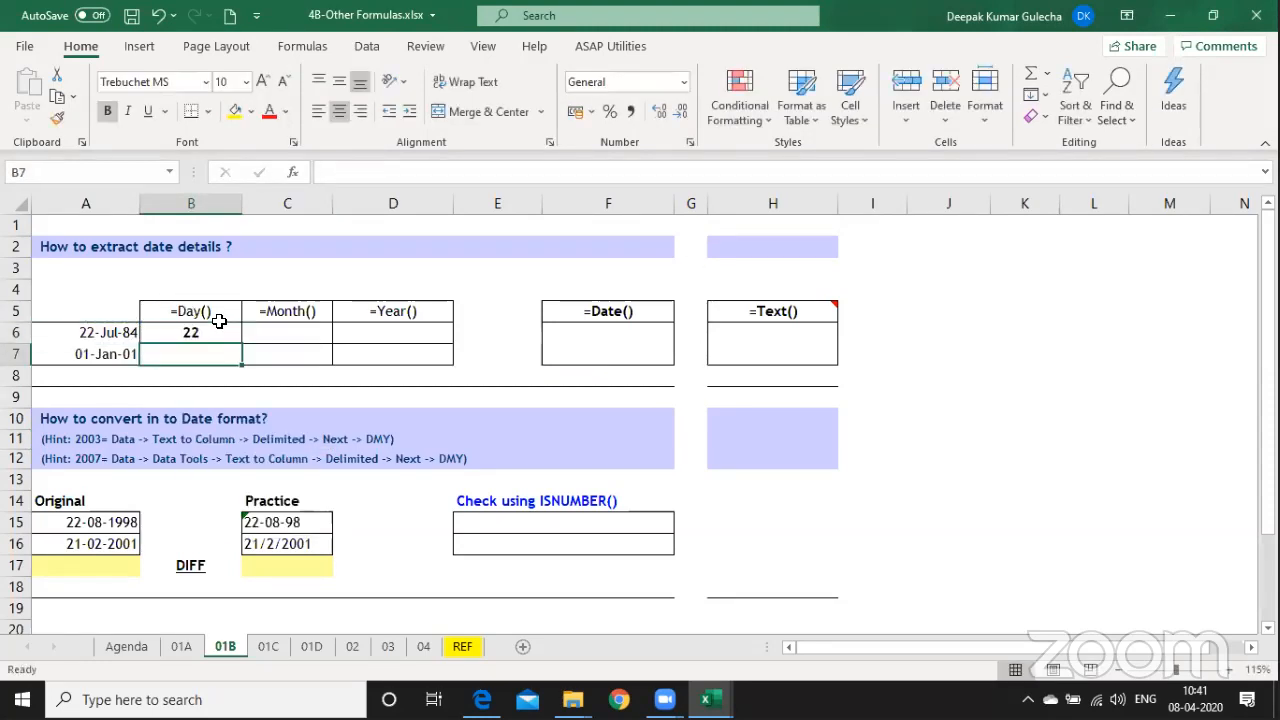
# Extract the month of the date in A6 into C6 with the MONTH function.
pyautogui.press('Up')
pyautogui.press('Right')
pyautogui.write('=')
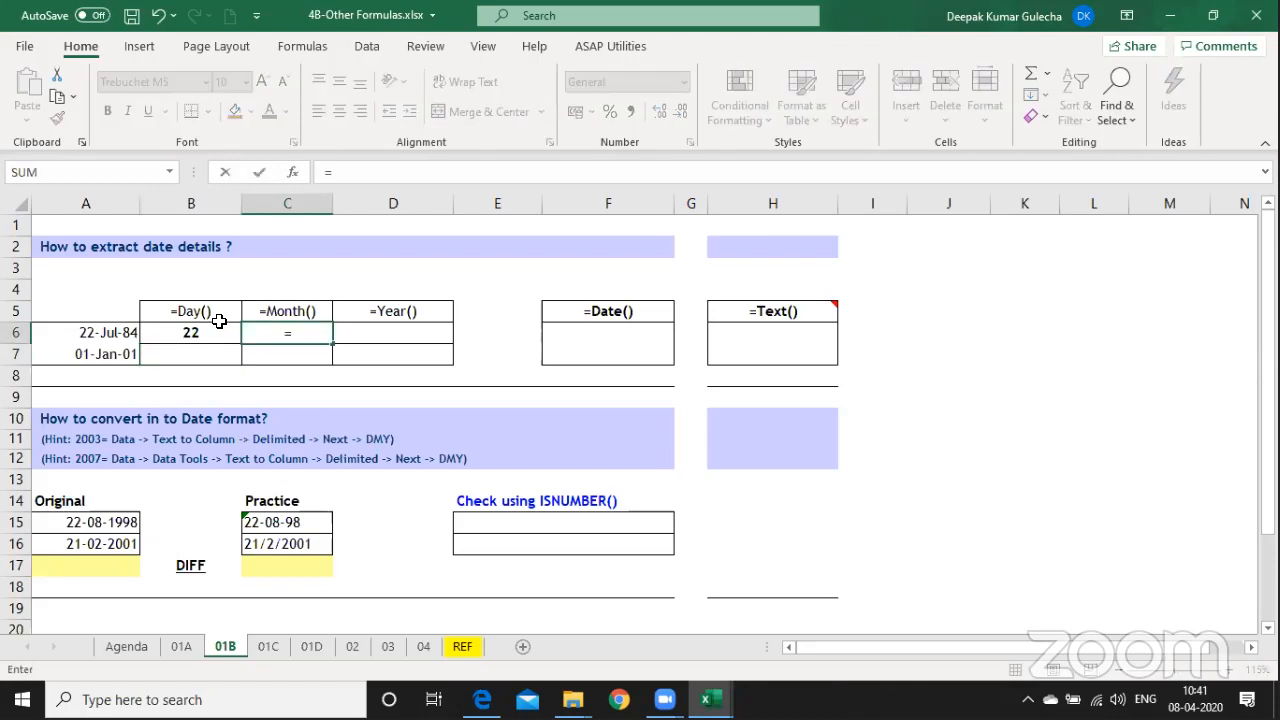
pyautogui.write('mon')
pyautogui.press('Tab')
pyautogui.press('Left')
pyautogui.press('Left')
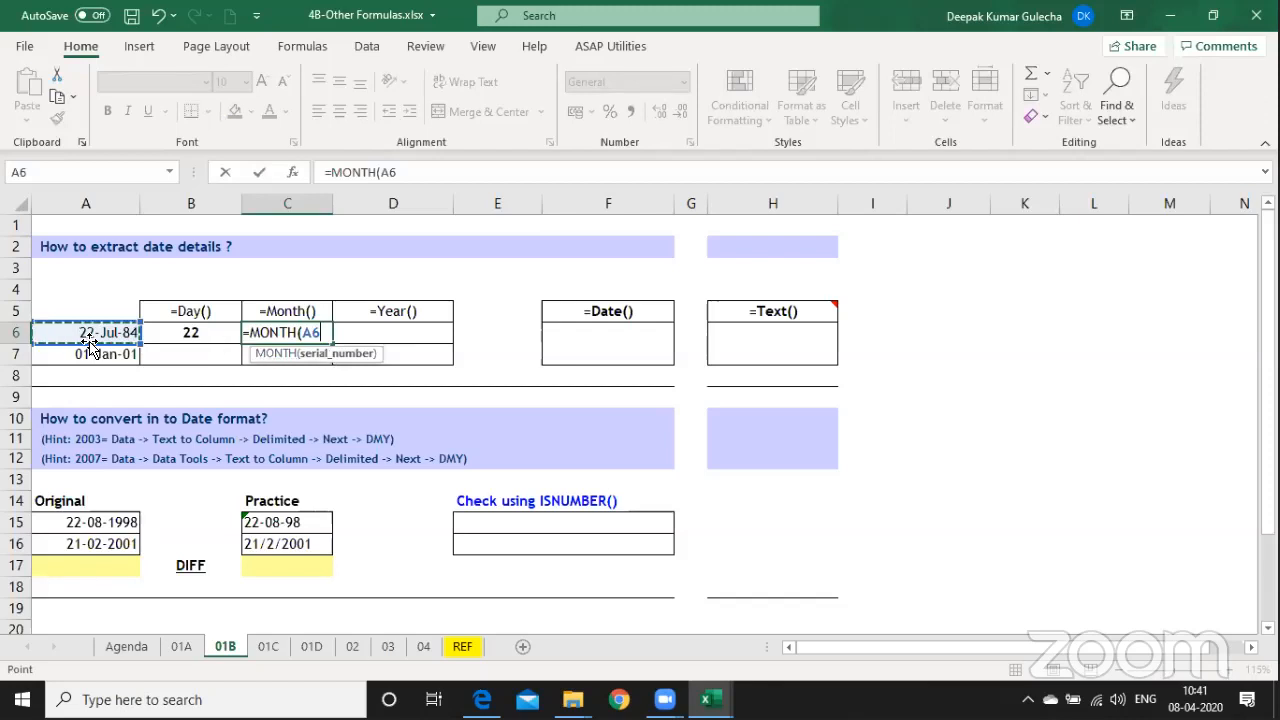
pyautogui.press('Return')
# Extract the year of the date in A6 into D6 with the YEAR function.
pyautogui.press('Up')
pyautogui.press('Right')
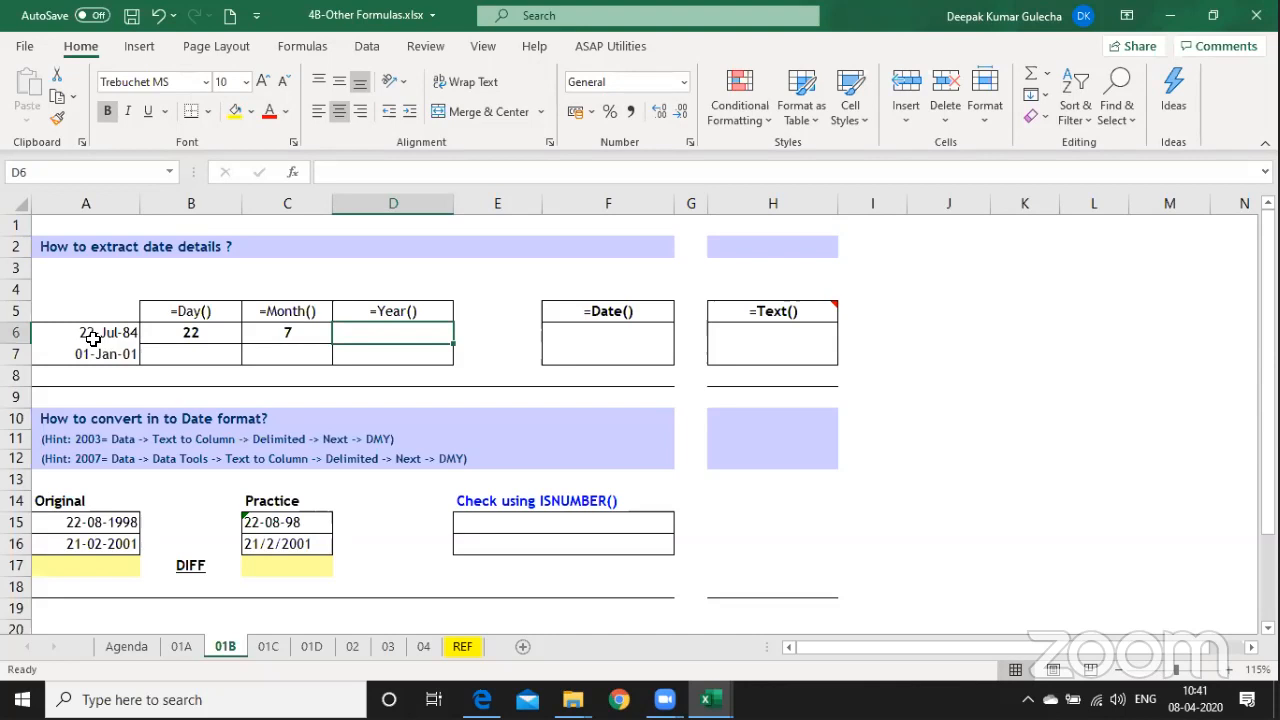
pyautogui.write('=yea')
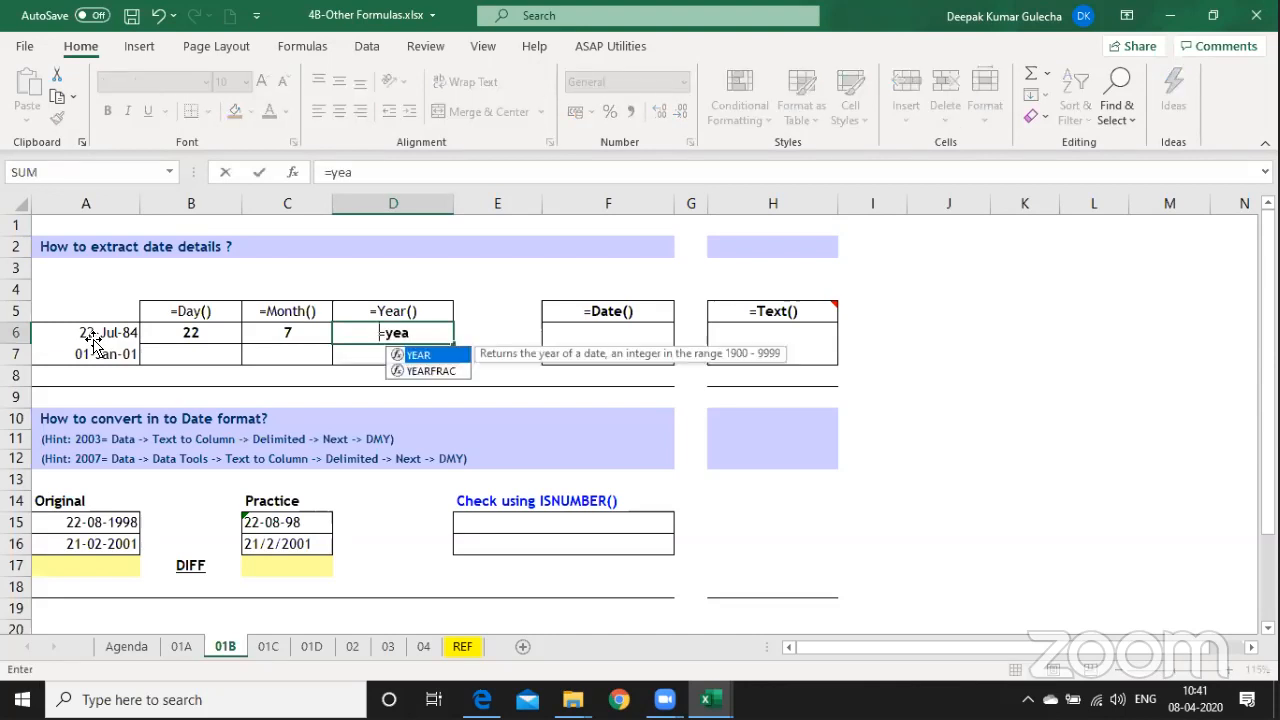
pyautogui.press('Tab')
pyautogui.click(93, 340)
pyautogui.press('Return')
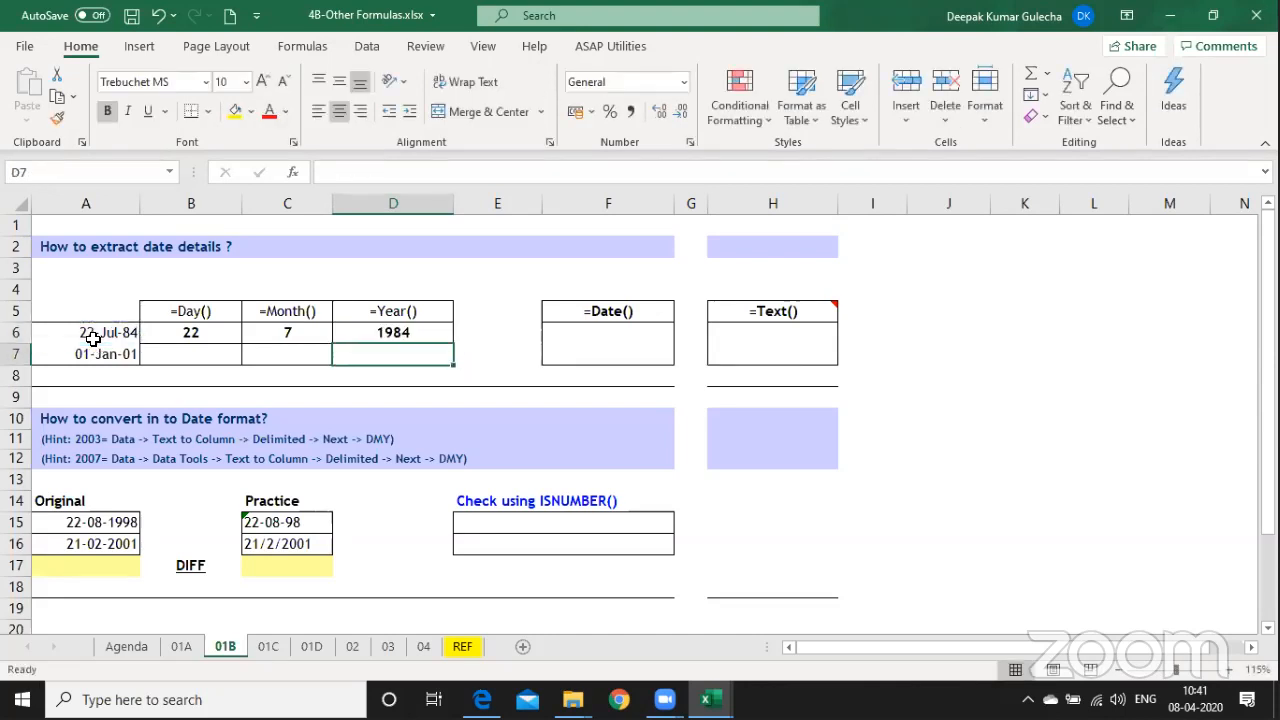
# Show the formula of B6 as text in B7 using the FORMULATEXT function.
pyautogui.press('Left')
pyautogui.press('Left')
pyautogui.write('=form')
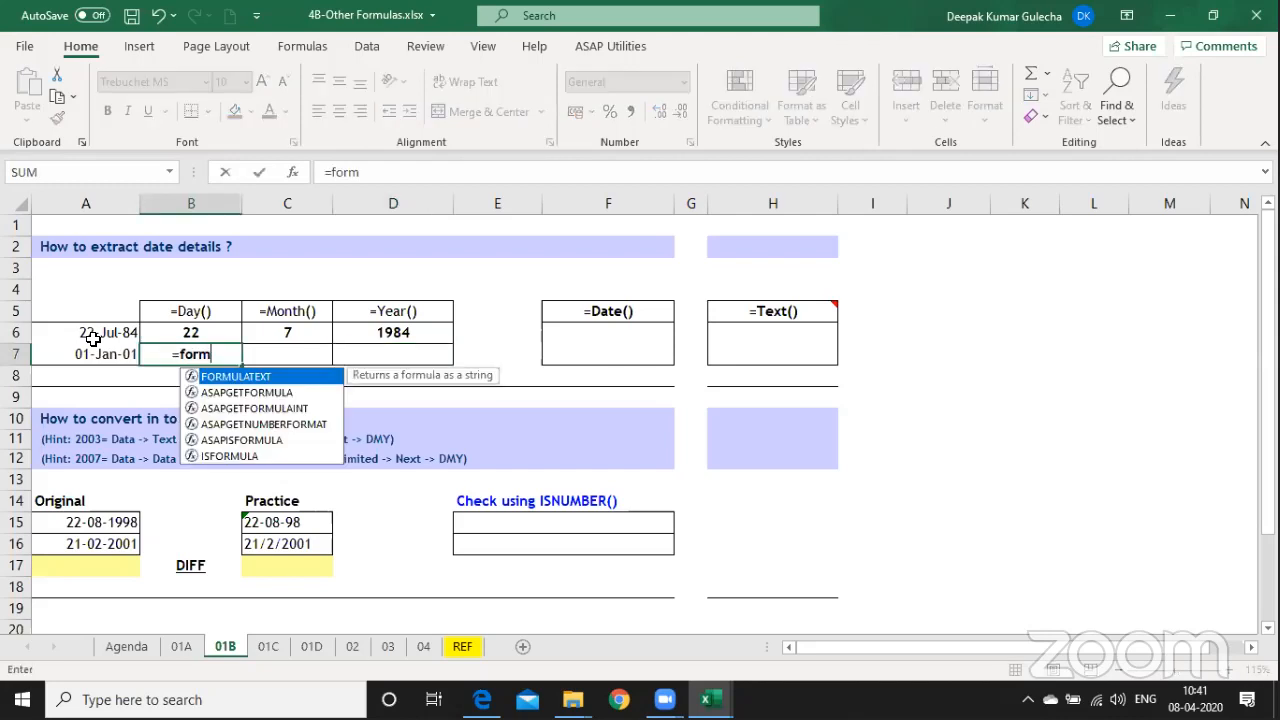
pyautogui.press('Tab')
pyautogui.press('Up')
pyautogui.press('Return')
# Copy the FORMULATEXT formula from B7 into C7 and D7 to show the MONTH and YEAR formulas as text.
pyautogui.press('Up')
pyautogui.hotkey('ctrl', 'c')
pyautogui.press('Right')
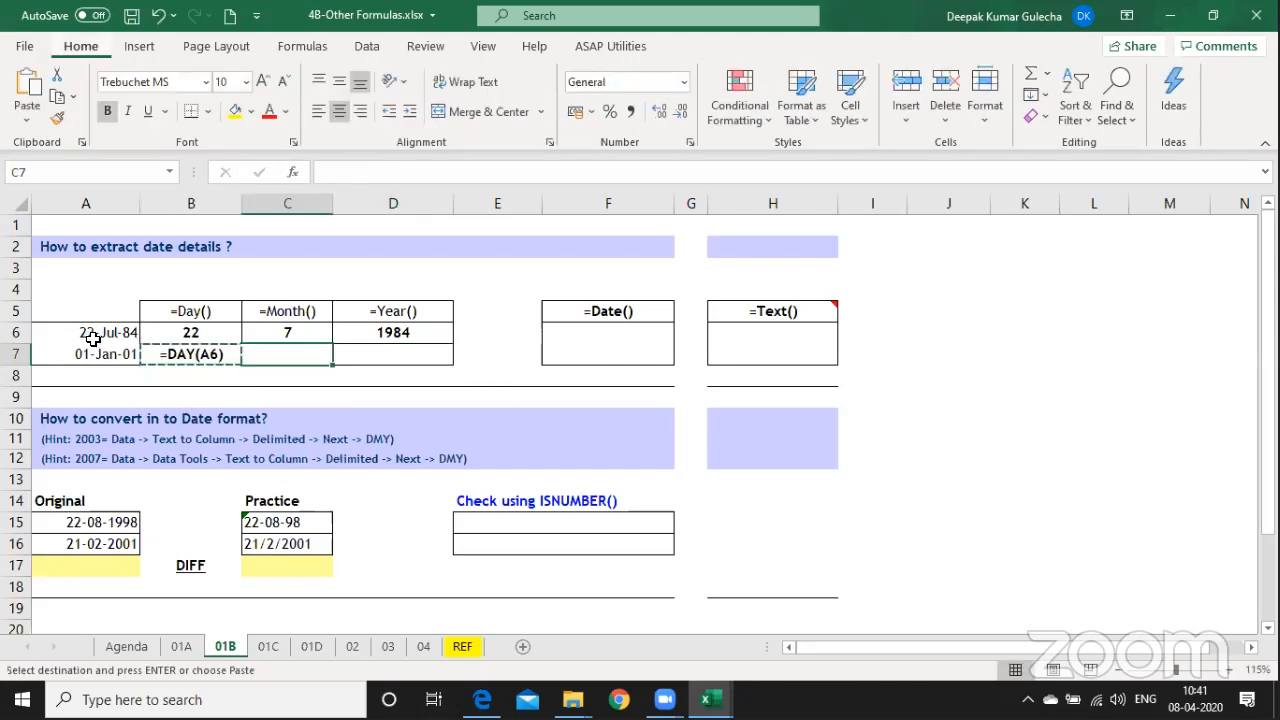
pyautogui.press('pagedown')
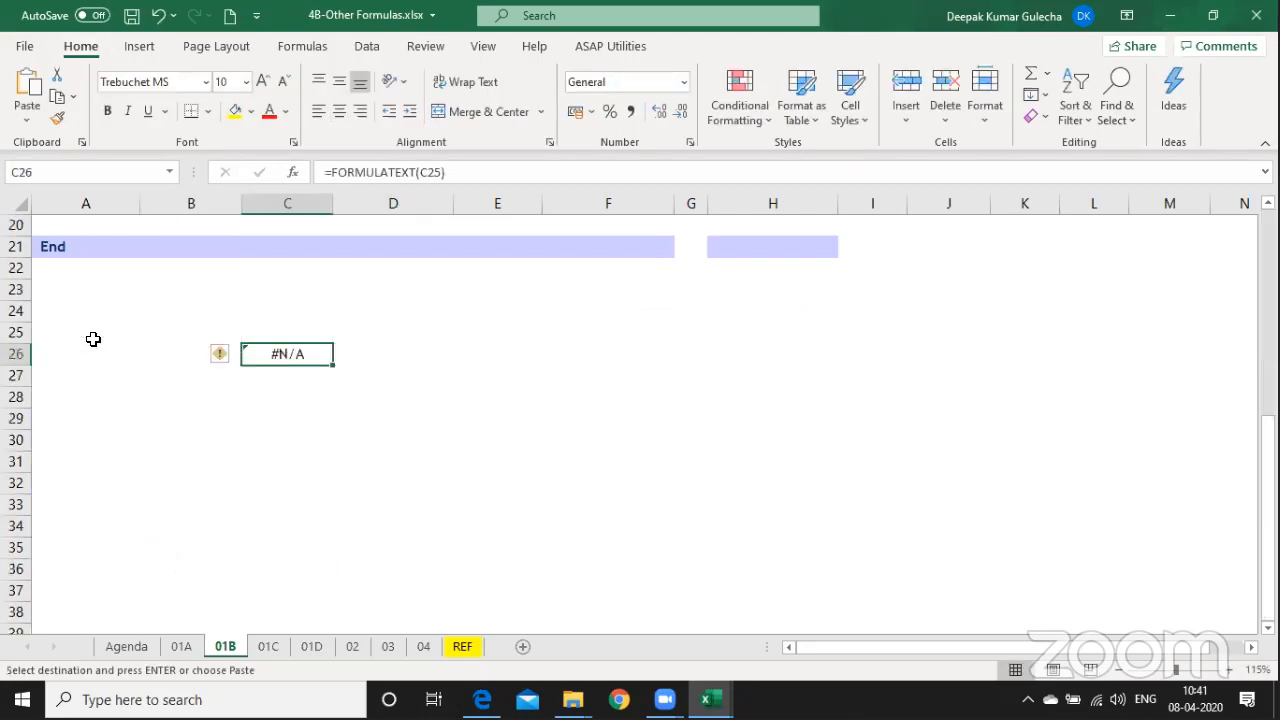
pyautogui.press('pageup')
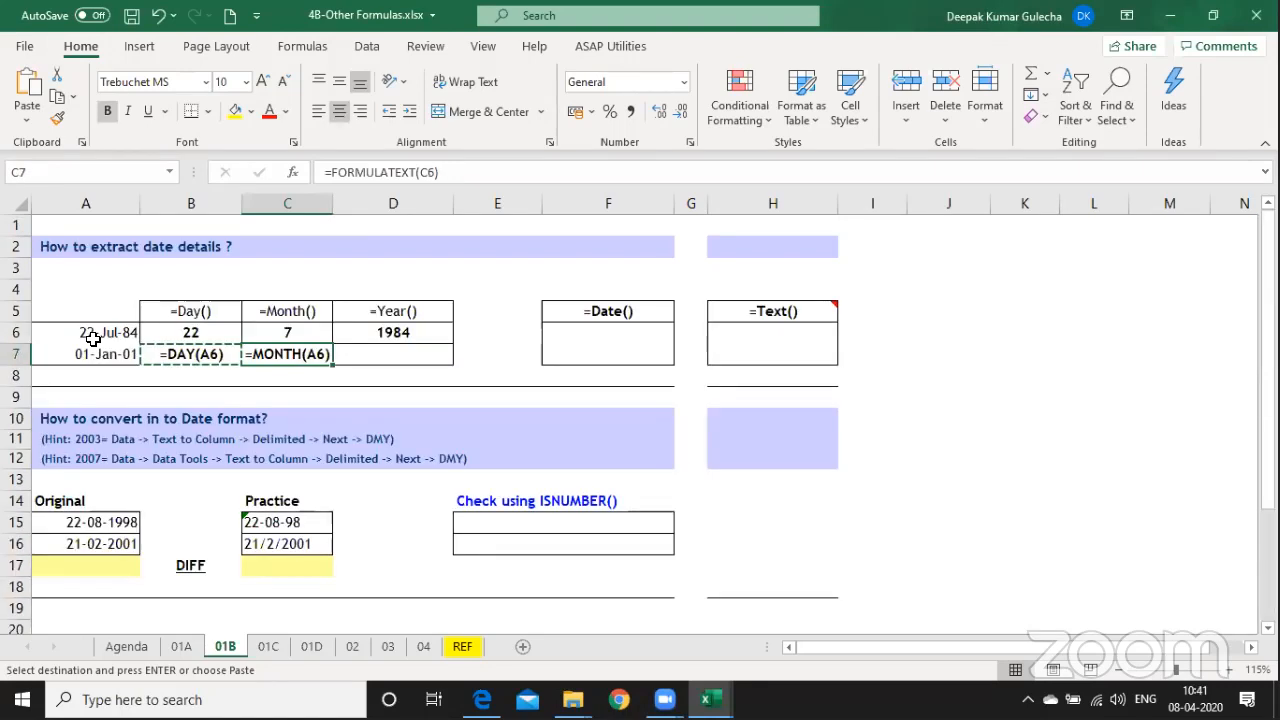
pyautogui.press('Right')
pyautogui.press('Return')
pyautogui.press('Left')
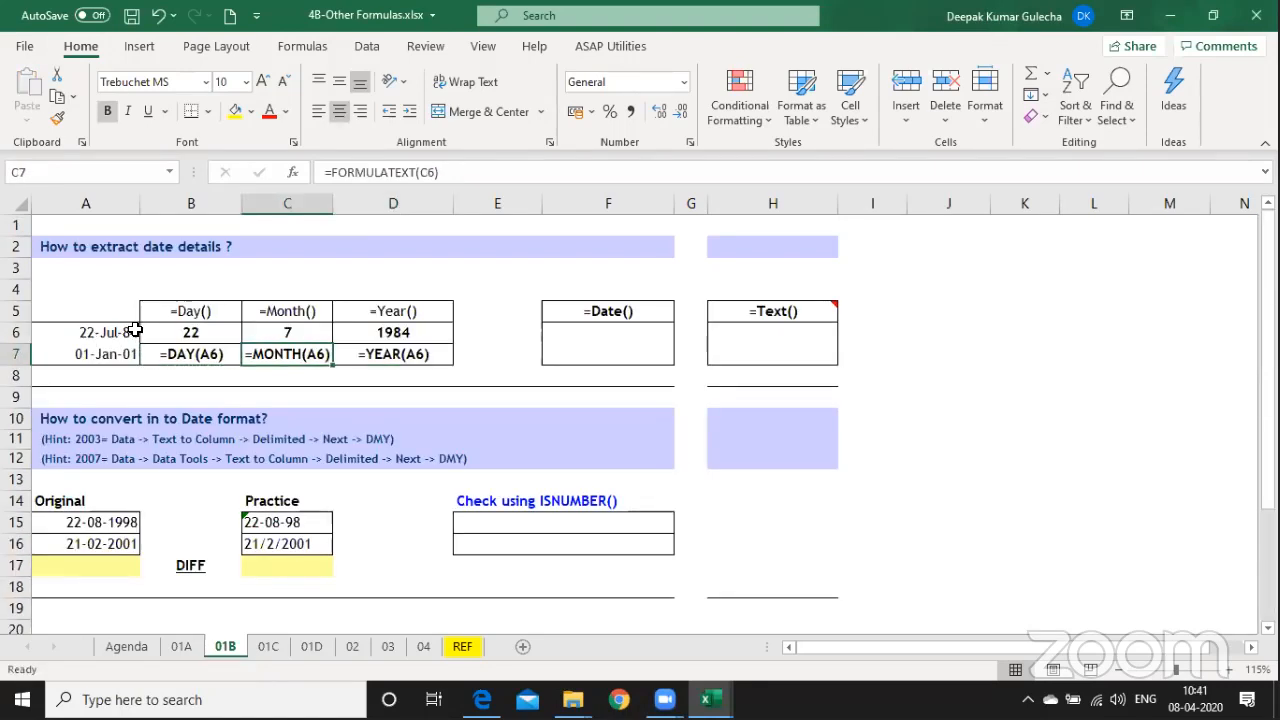
pyautogui.press('Right')
pyautogui.hotkey('ctrl', 'c')
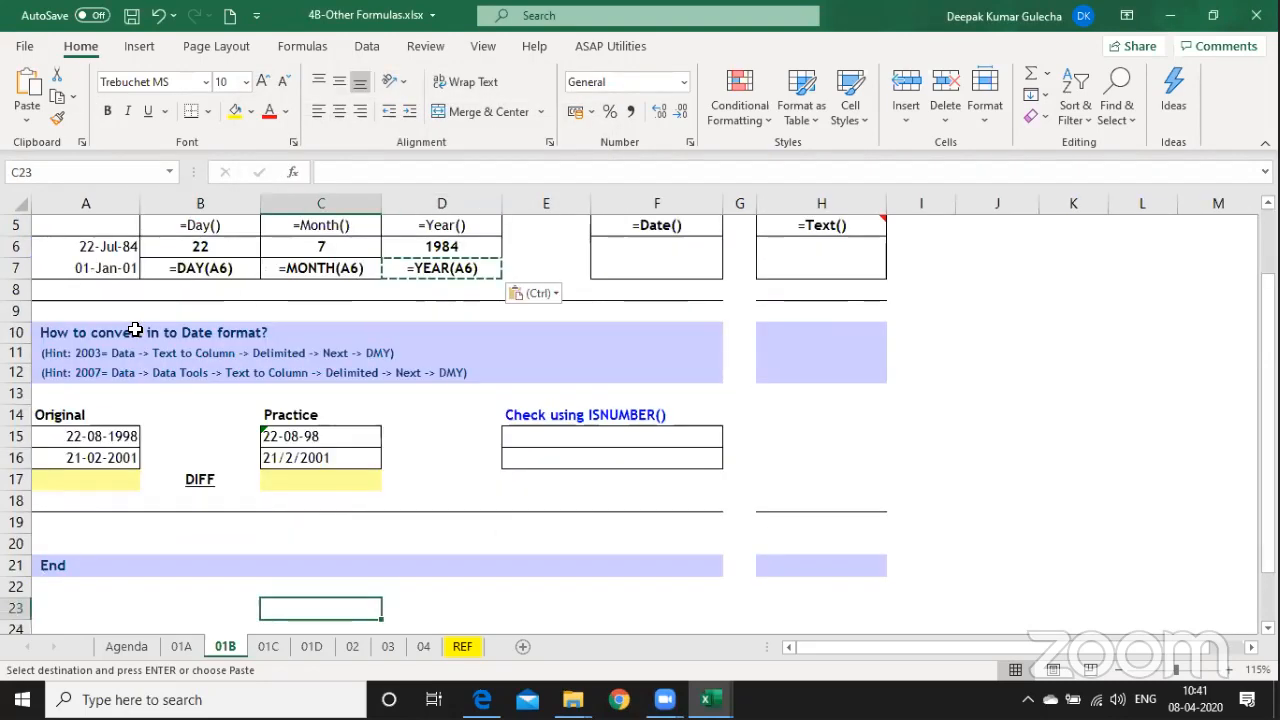
# Delete the stray FORMULATEXT formula from C26 and select the formula texts in B7:D7.
pyautogui.hotkey('ctrl', 'Down')
pyautogui.hotkey('ctrl', 'Up')
pyautogui.press('Delete')
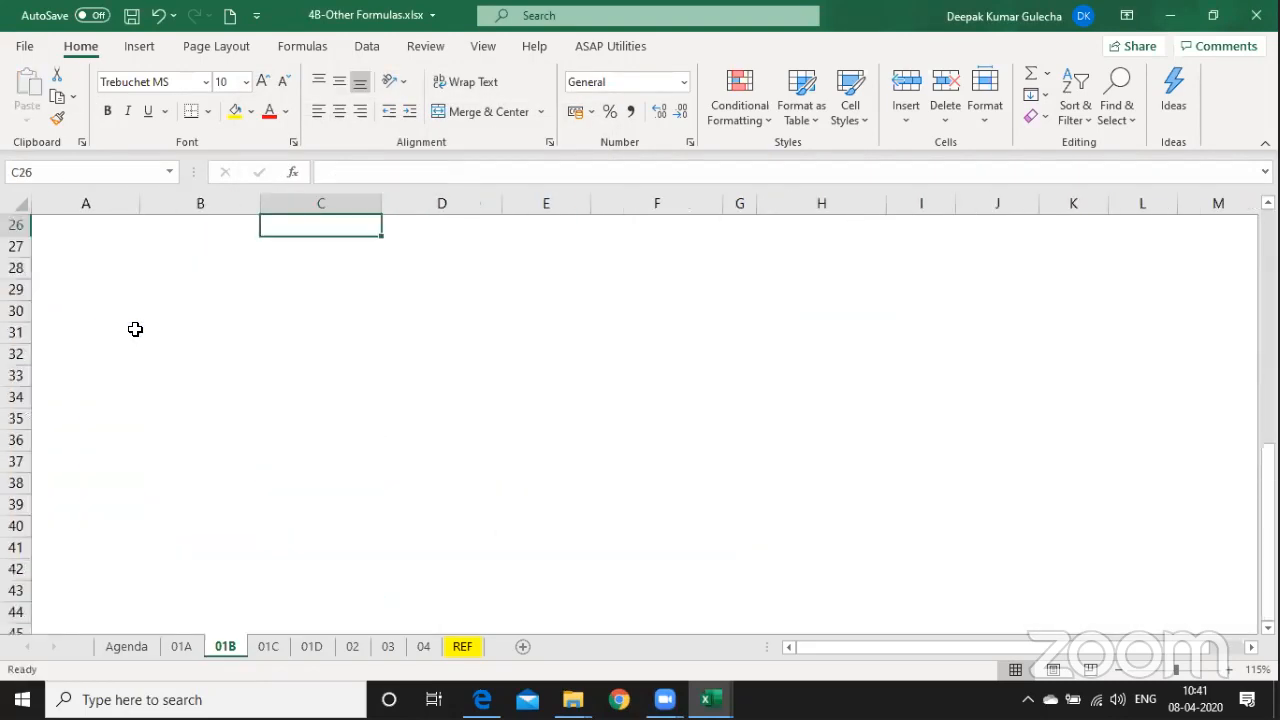
pyautogui.hotkey('ctrl', 'Up')
pyautogui.hotkey('ctrl', 'Up')
pyautogui.hotkey('ctrl', 'Up')
pyautogui.press('Up')
pyautogui.press('Left')
pyautogui.press('Down')
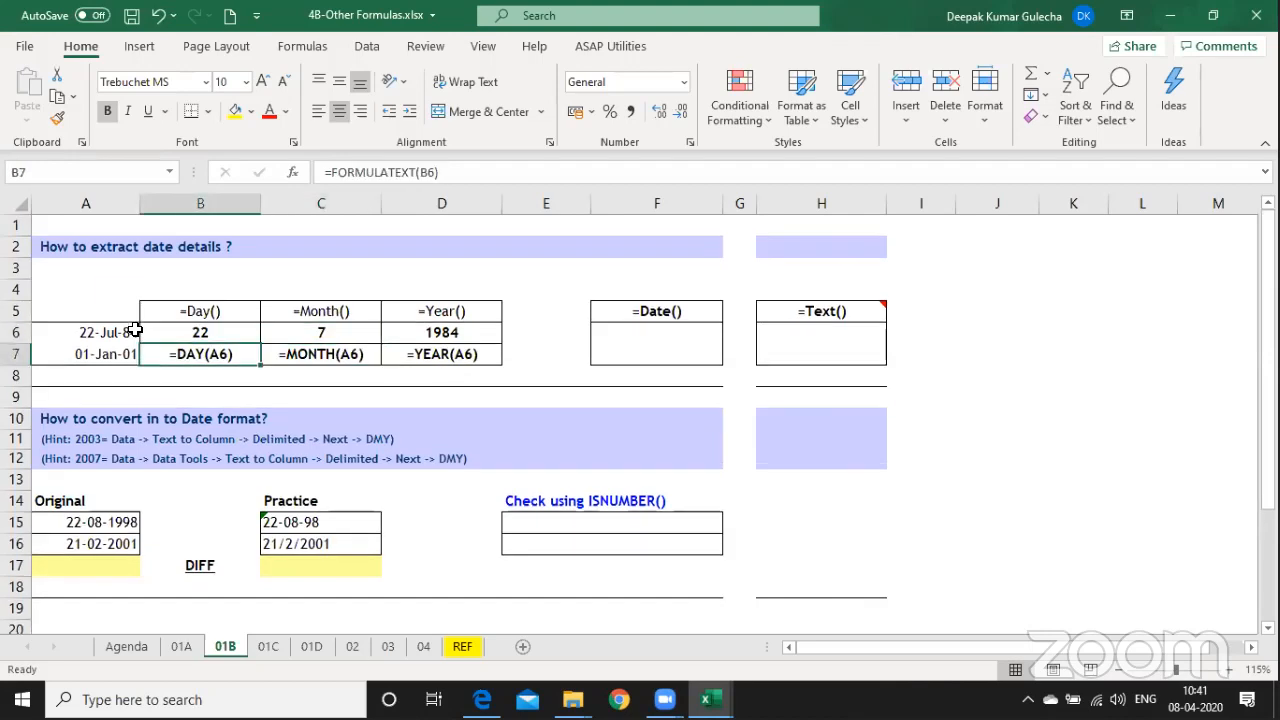
pyautogui.hotkey('shift', 'Right')
pyautogui.hotkey('shift', 'Right')
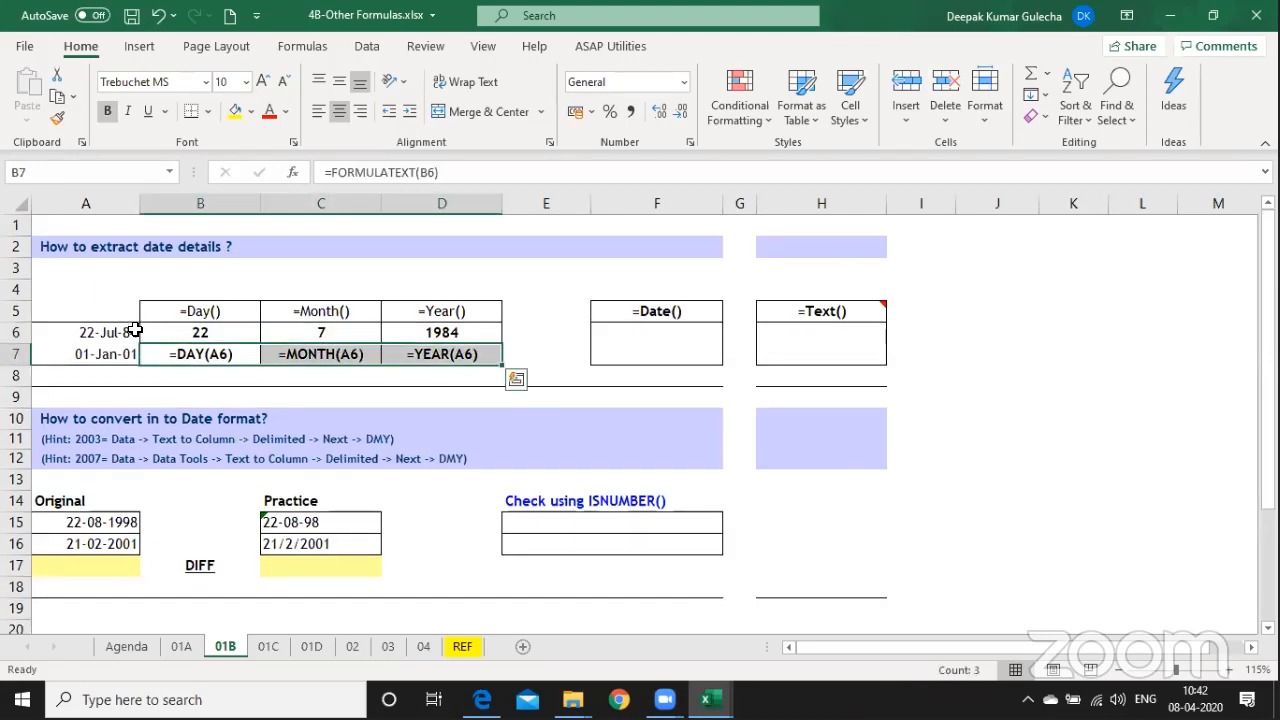
# Build a date in F6 with the formula =DATE(D6,C6,B6) and apply a day-month-year date format to it.
pyautogui.press('Right')
pyautogui.press('Right')
pyautogui.press('Right')
pyautogui.press('Up')
pyautogui.press('Right')
pyautogui.write('=')
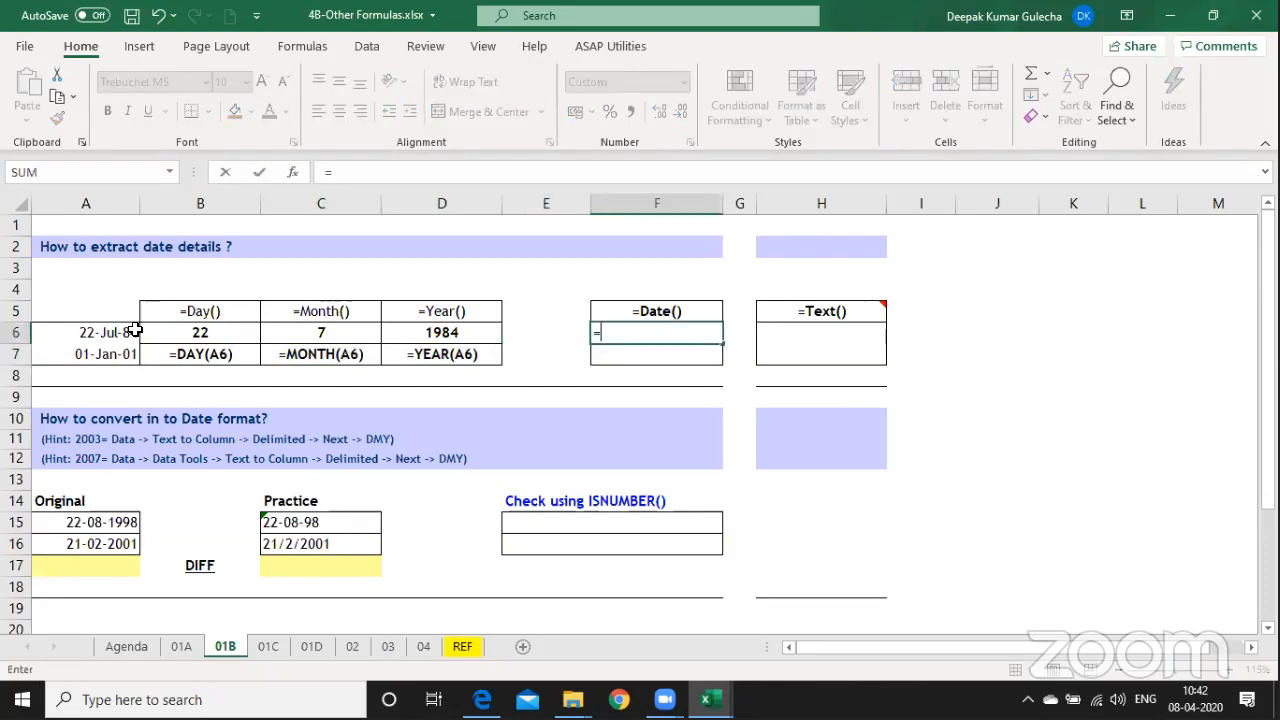
pyautogui.write('date')
pyautogui.press('Tab')
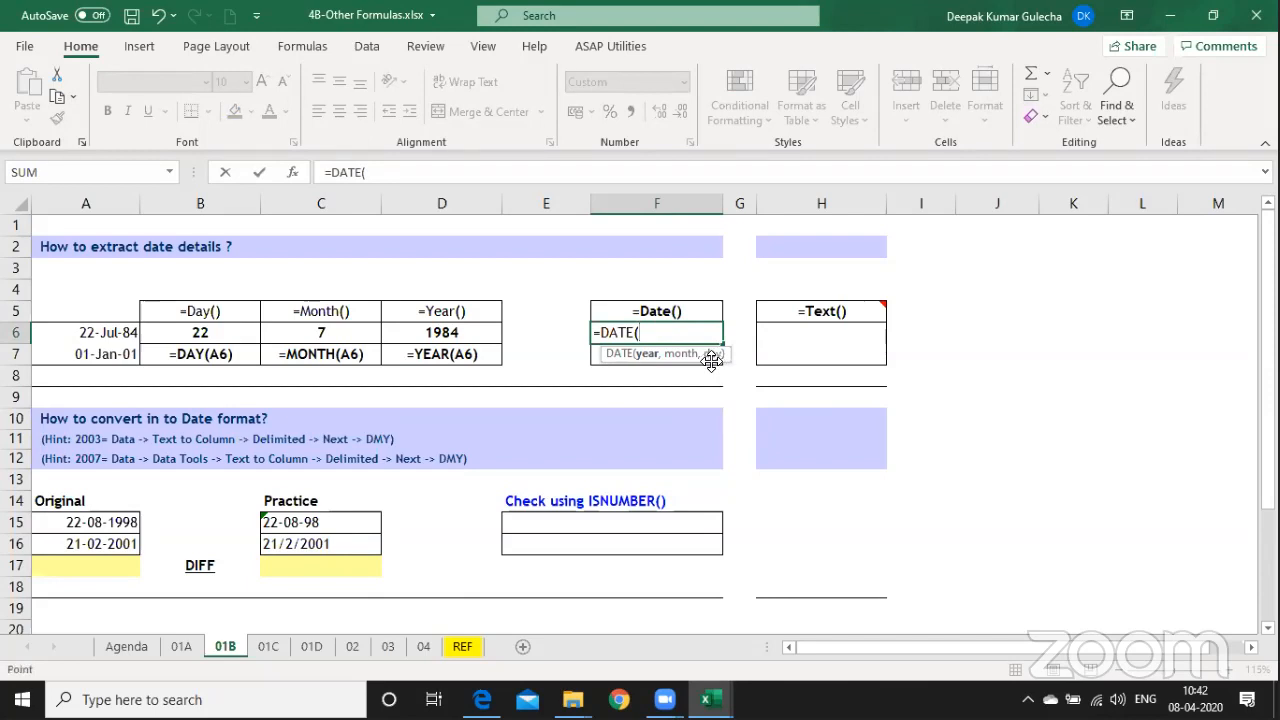
pyautogui.press('Left')
pyautogui.press('Left')
pyautogui.write(',')
pyautogui.press('Left')
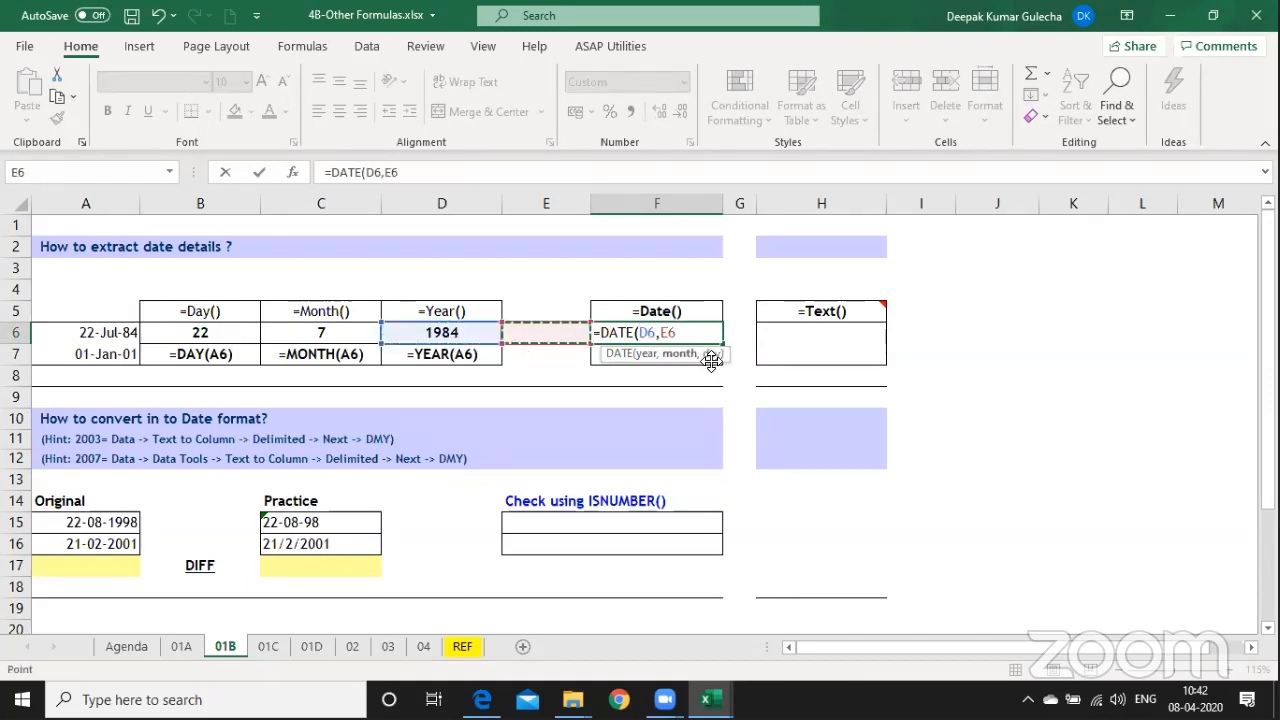
pyautogui.press('Left')
pyautogui.press('Left')
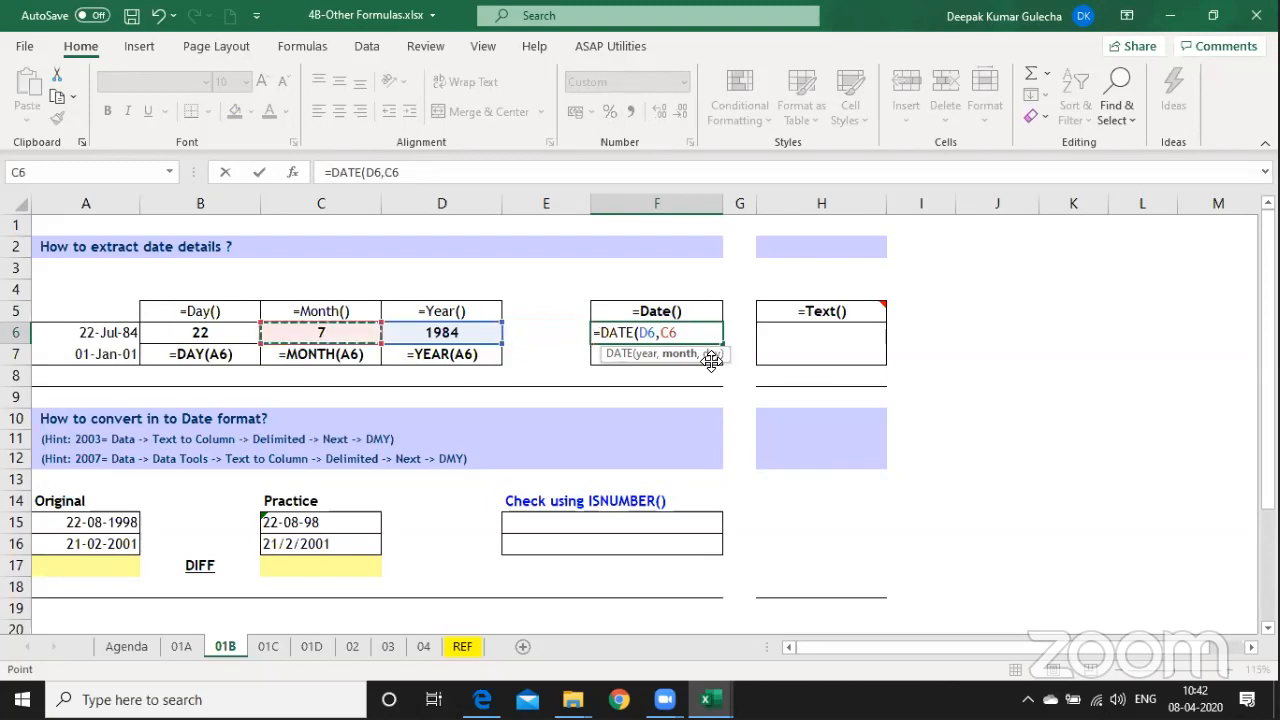
pyautogui.write(',')
pyautogui.press('Left')
pyautogui.press('Left')
pyautogui.press('Left')
pyautogui.press('Left')
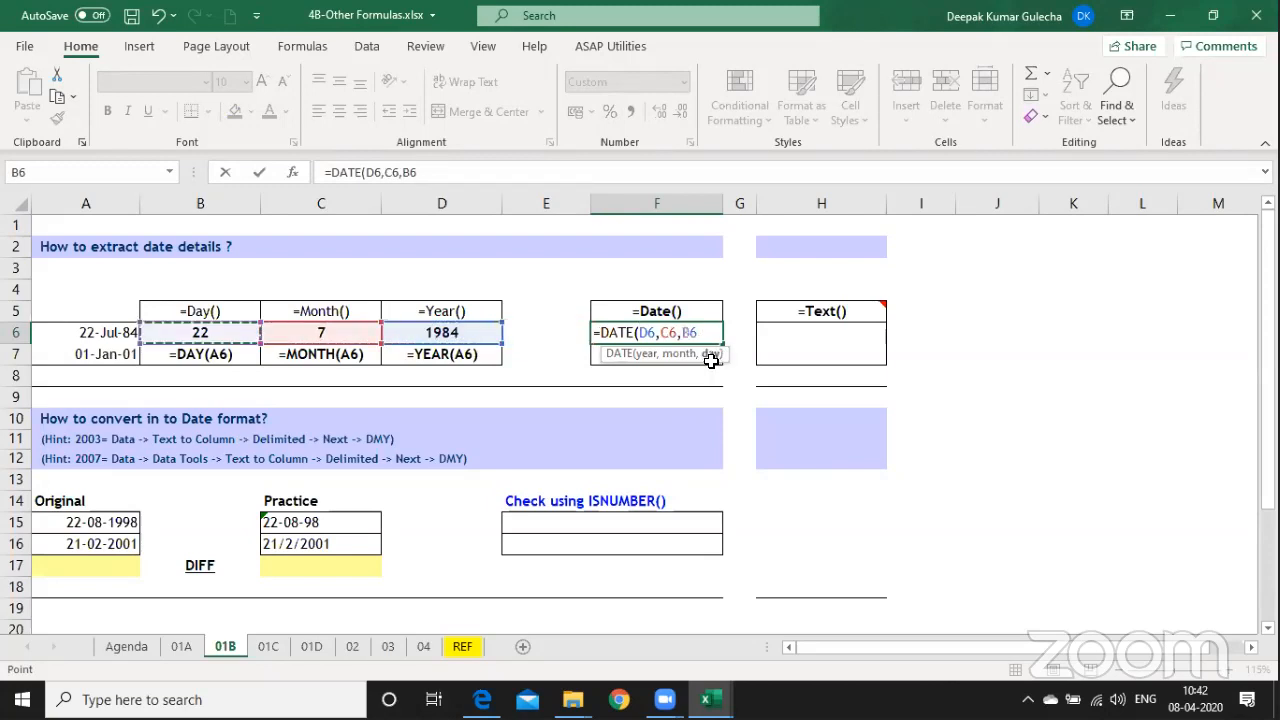
pyautogui.write(')')
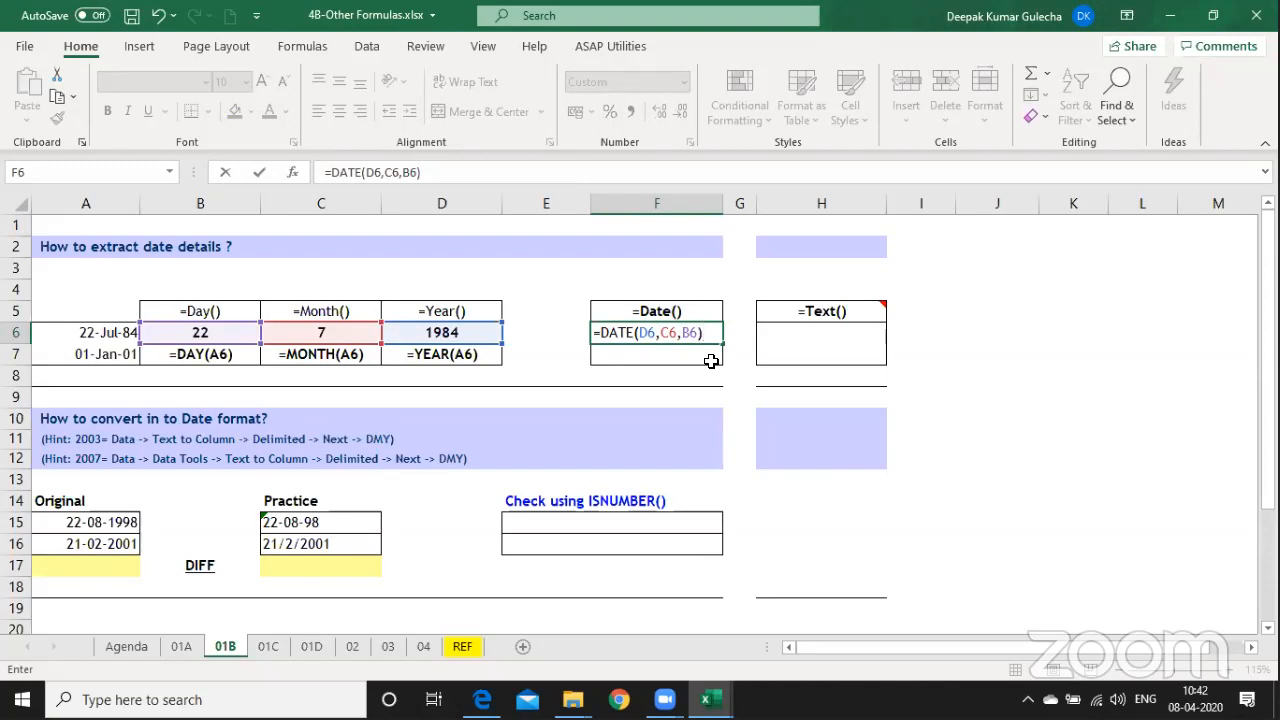
pyautogui.hotkey('ctrl', 'Return')
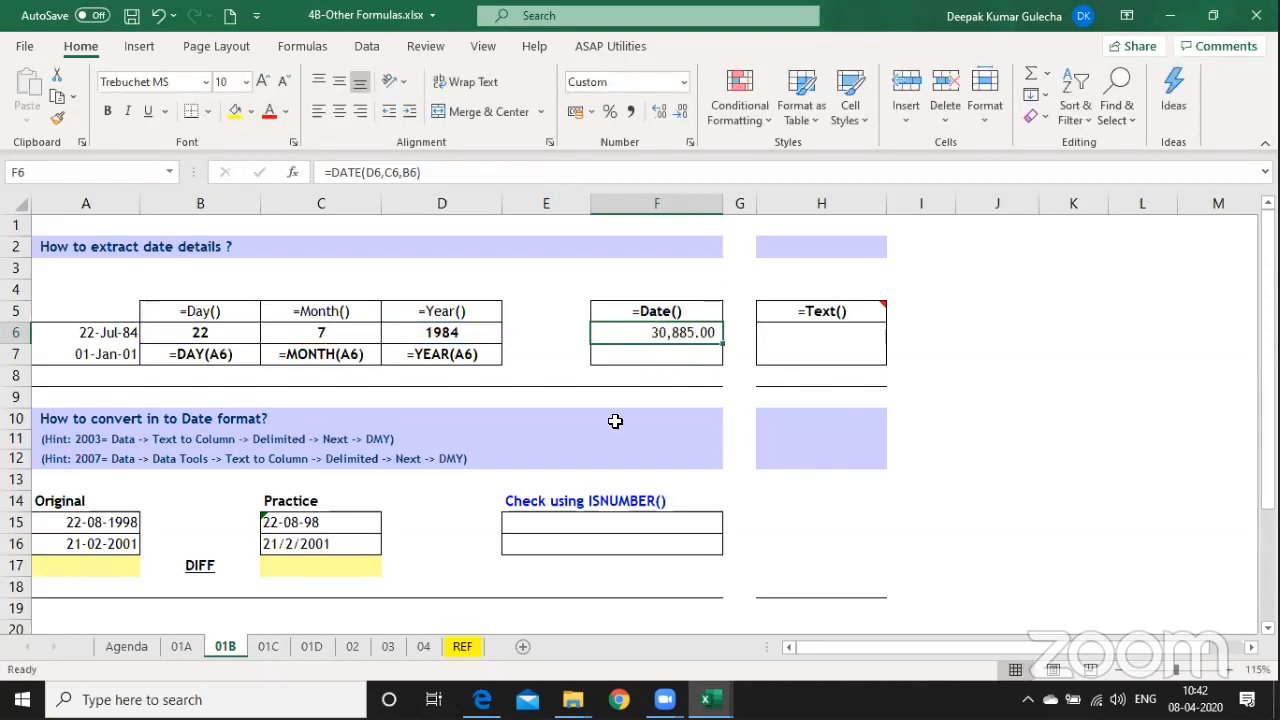
pyautogui.hotkey('ctrl', 'shift', '3')
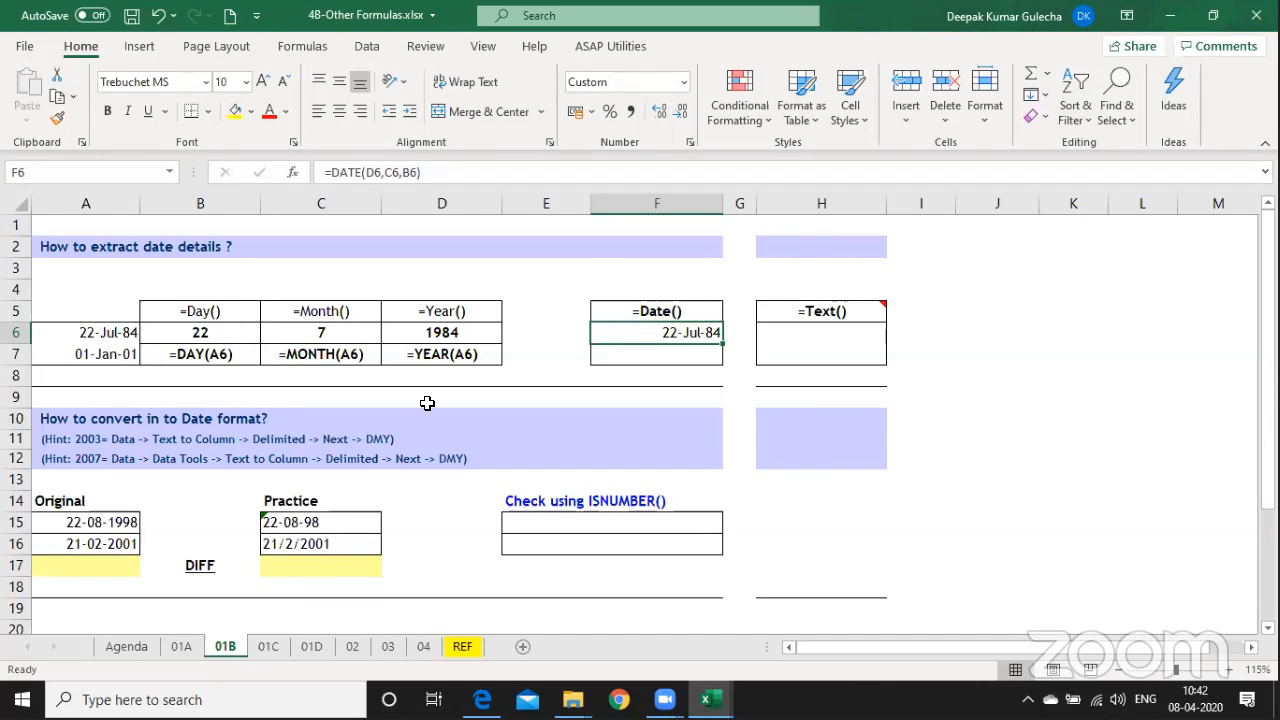
# Collapse the ribbon to make more rows of sheet 01B visible.
pyautogui.click(369, 519)
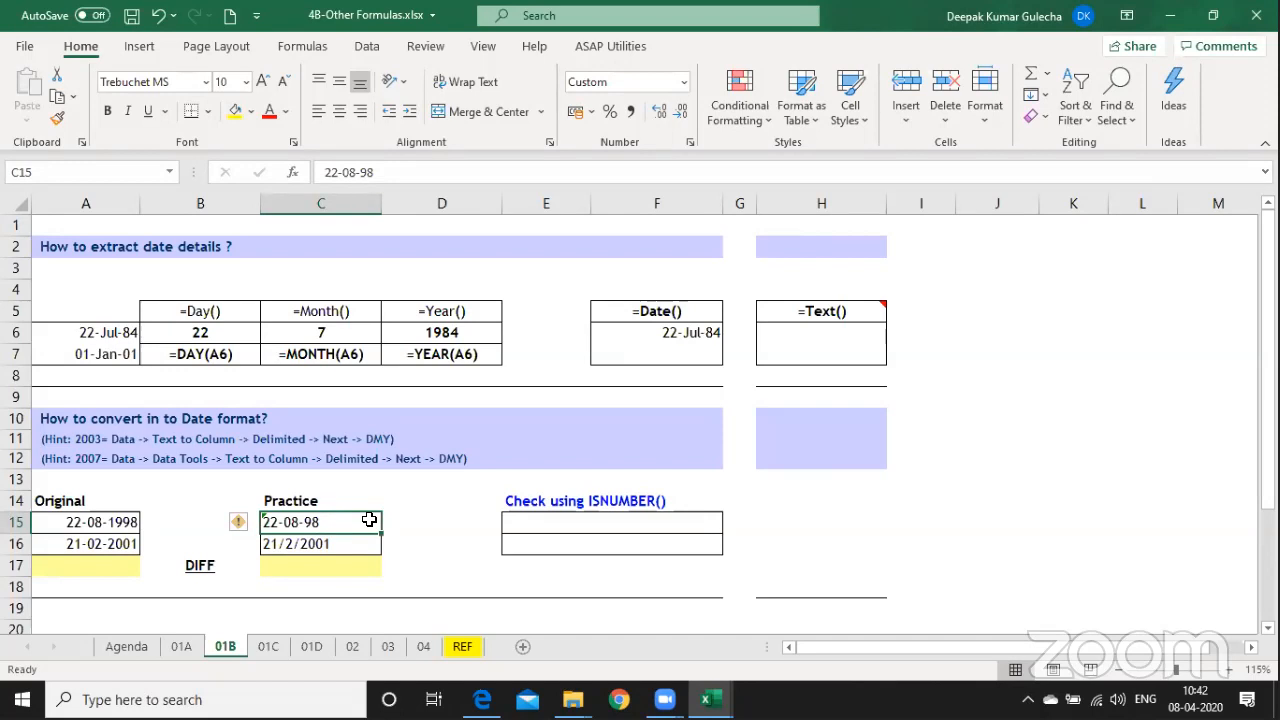
pyautogui.press('Down')
pyautogui.press('Down')
pyautogui.press('Down')
pyautogui.press('Down')
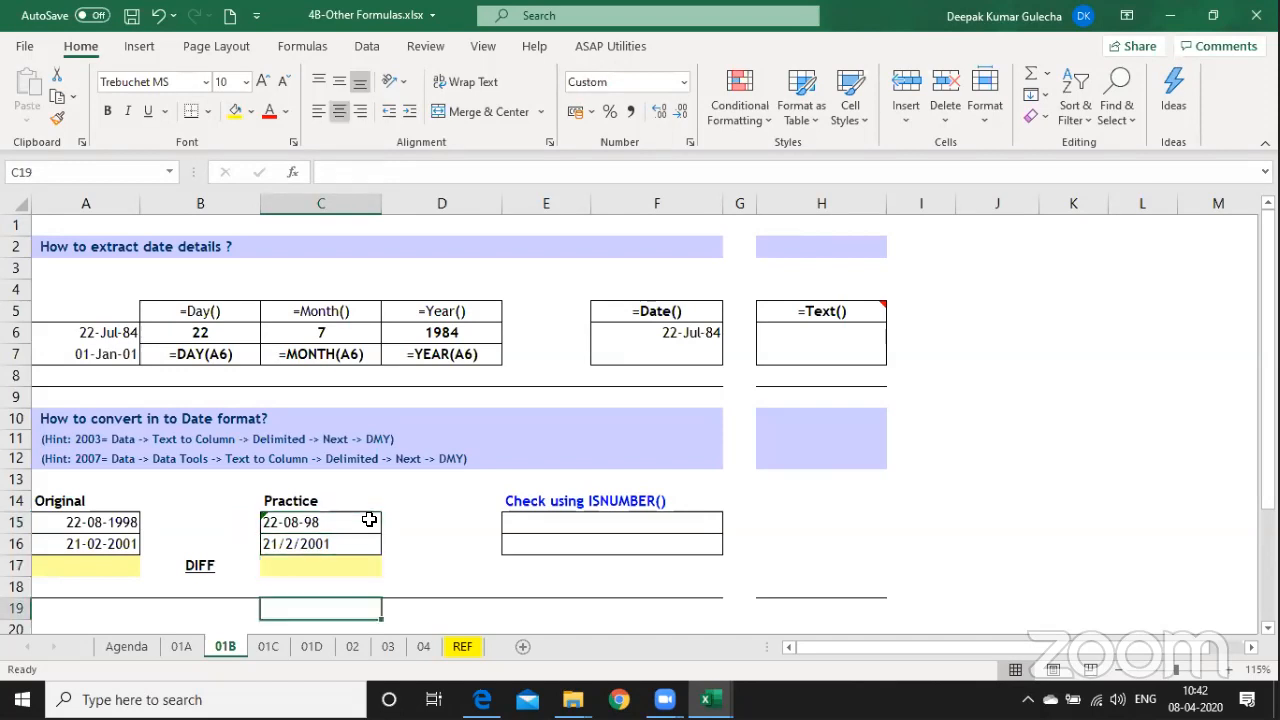
pyautogui.press('Down')
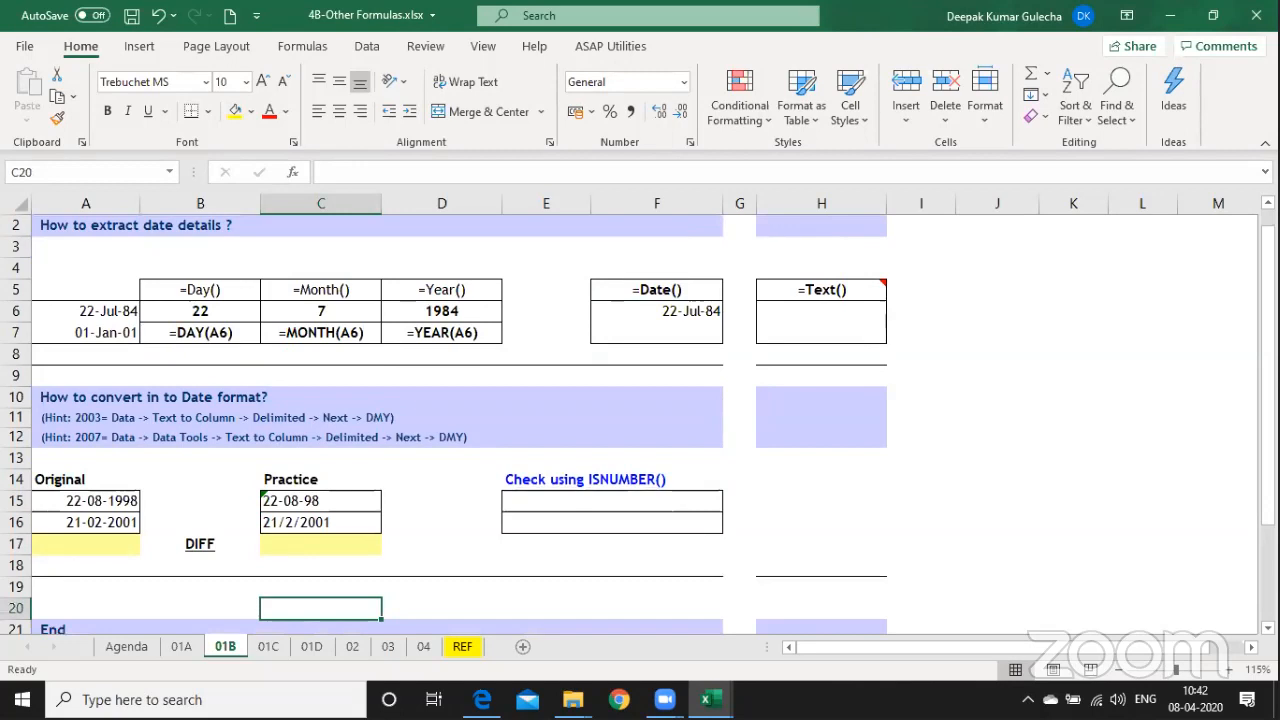
pyautogui.hotkey('ctrl', 'F1')
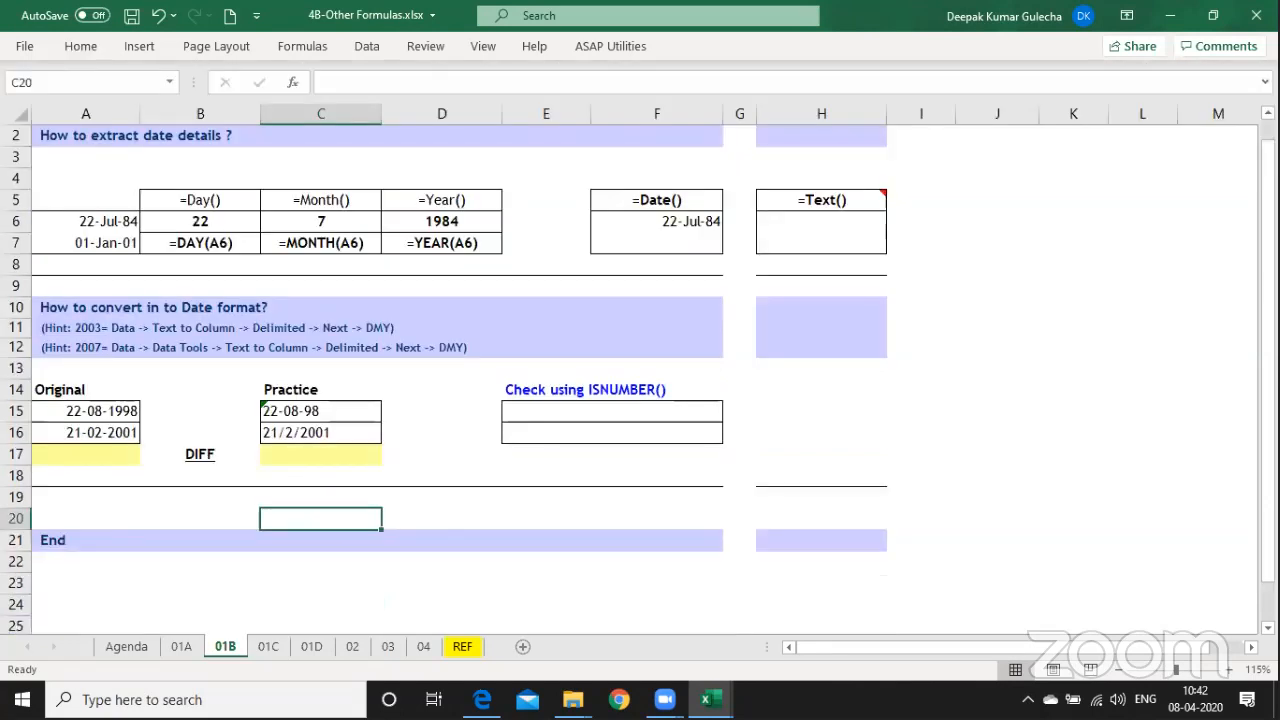
# Copy the FORMULATEXT formula from D7 into F7 to show the DATE formula as text.
pyautogui.press('Up')
pyautogui.press('Up')
pyautogui.press('Up')
pyautogui.press('Up')
pyautogui.press('Up')
pyautogui.press('Up')
pyautogui.press('Up')
pyautogui.press('Up')
pyautogui.press('Up')
pyautogui.press('Up')
pyautogui.press('Up')
pyautogui.press('Up')
pyautogui.press('Up')
pyautogui.press('Up')
pyautogui.press('Up')
pyautogui.press('Up')
pyautogui.press('Up')
pyautogui.press('Up')
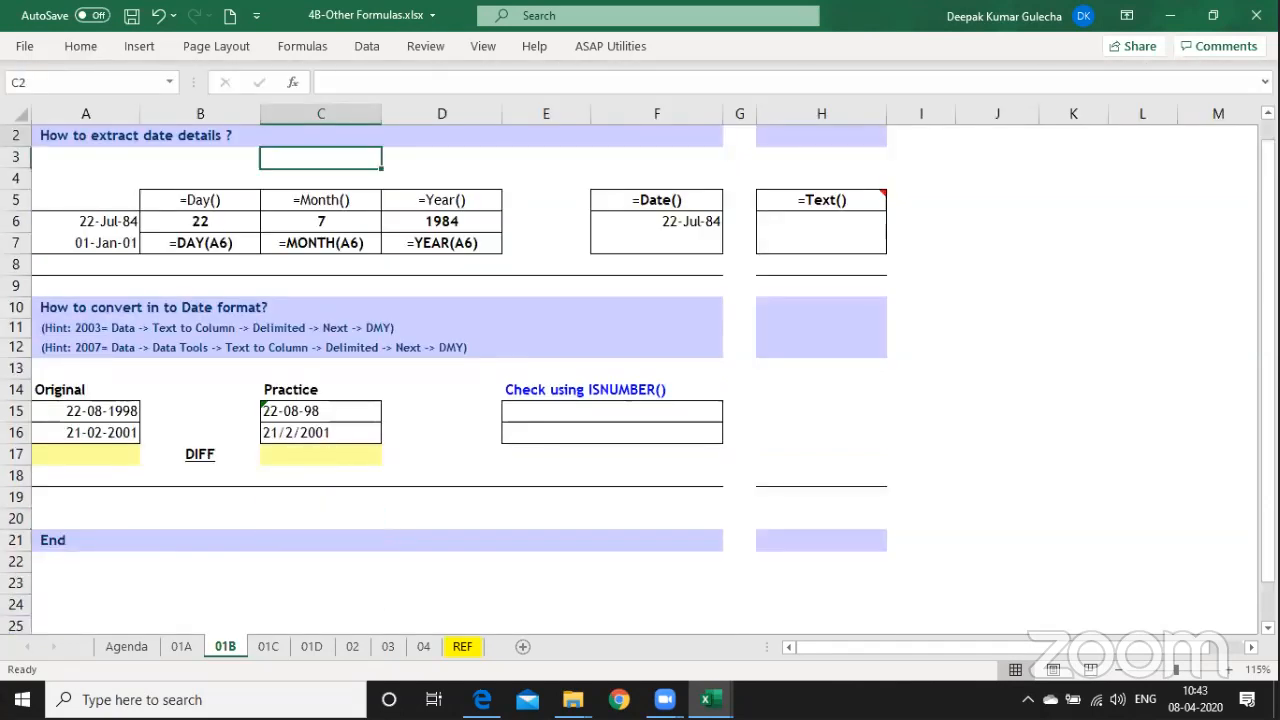
pyautogui.press('Up')
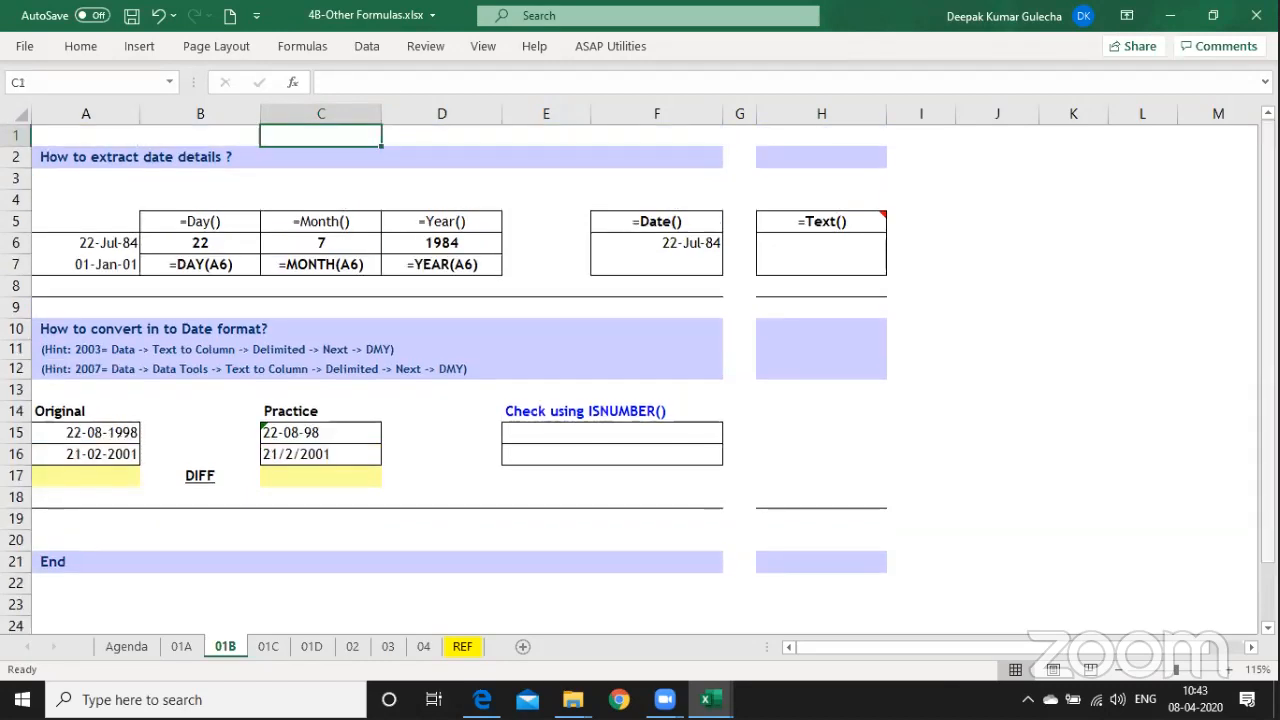
pyautogui.press('Down')
pyautogui.press('Down')
pyautogui.press('Down')
pyautogui.press('Down')
pyautogui.press('Down')
pyautogui.press('Down')
pyautogui.press('Right')
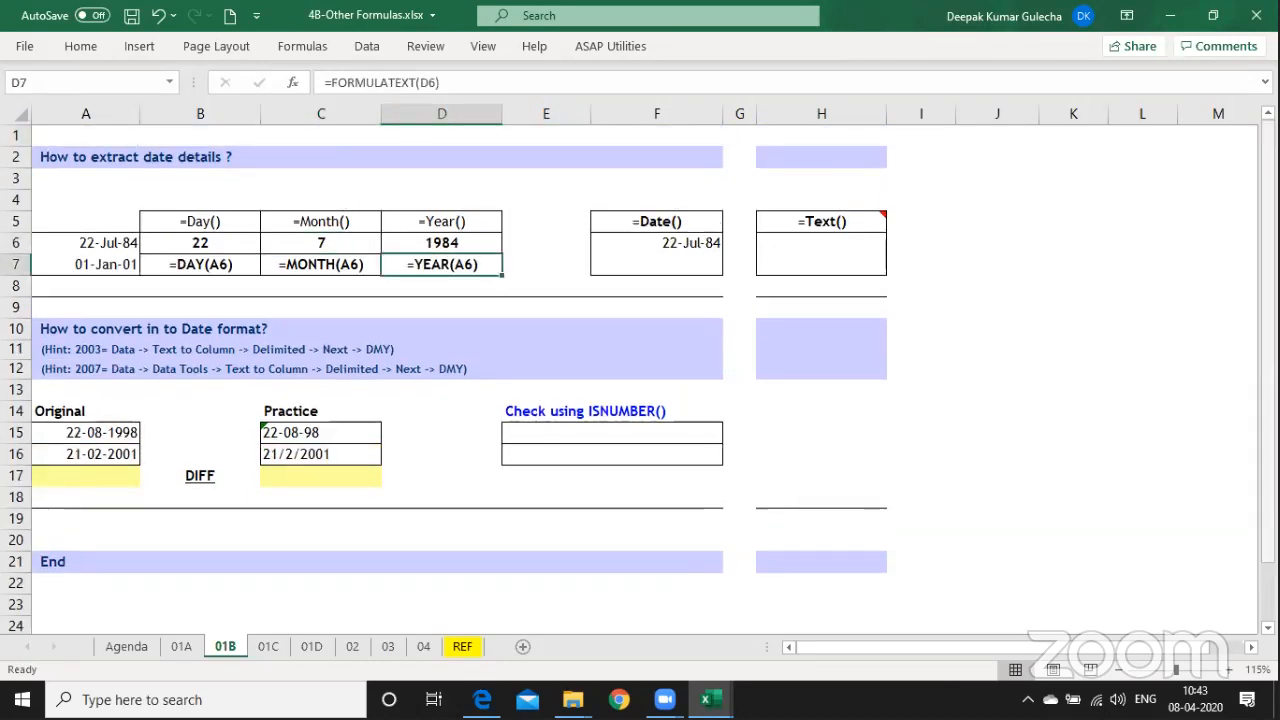
pyautogui.hotkey('ctrl', 'c')
pyautogui.press('Right')
pyautogui.press('Right')
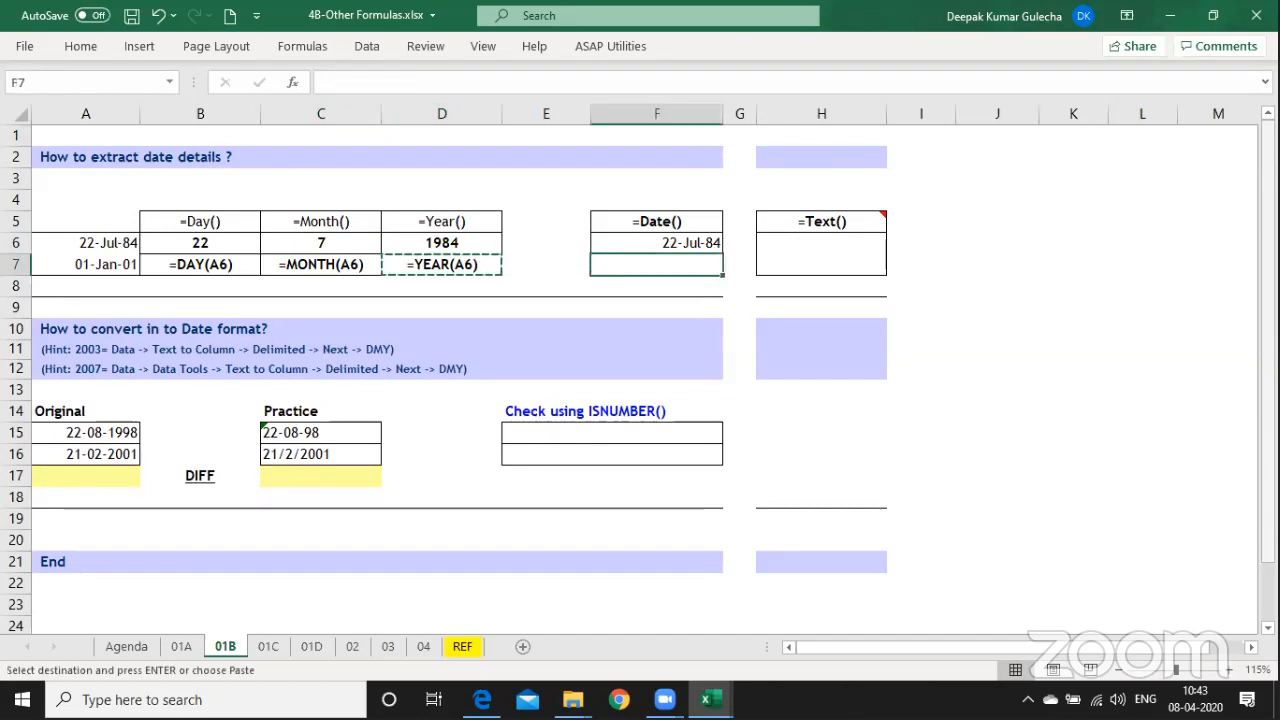
pyautogui.hotkey('ctrl', 'v')
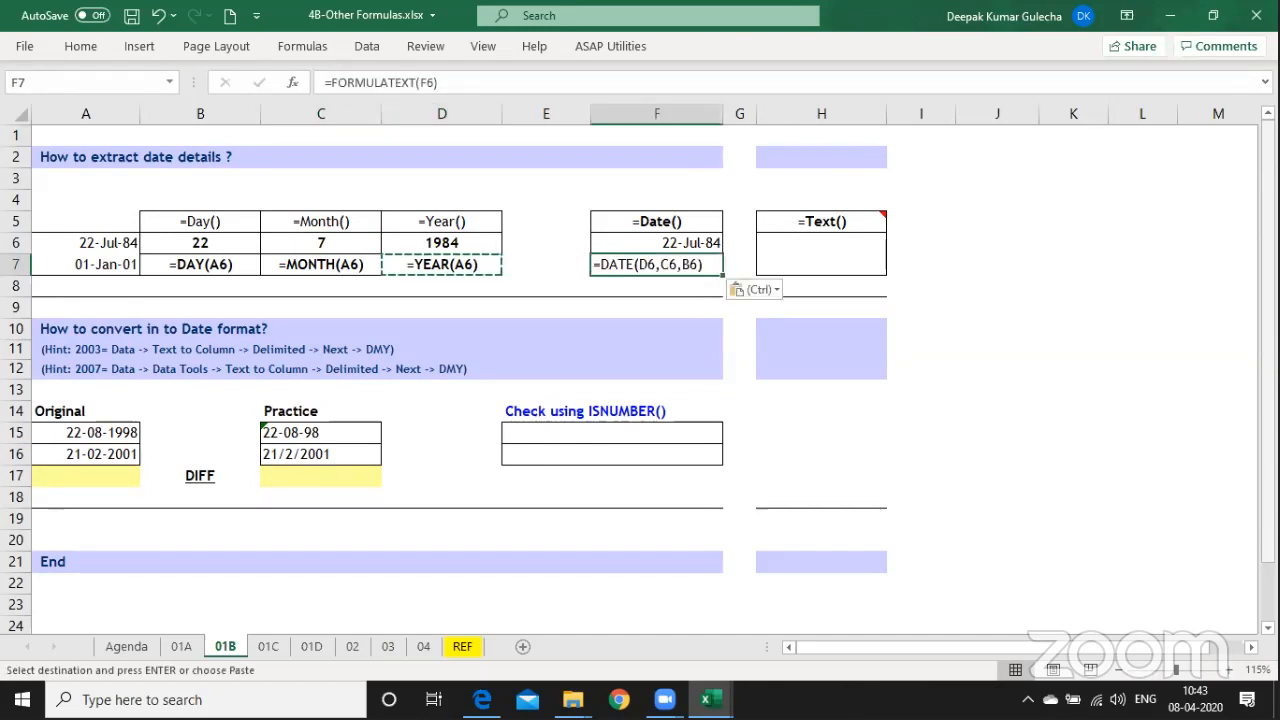
pyautogui.hotkey('shift', 'Home')
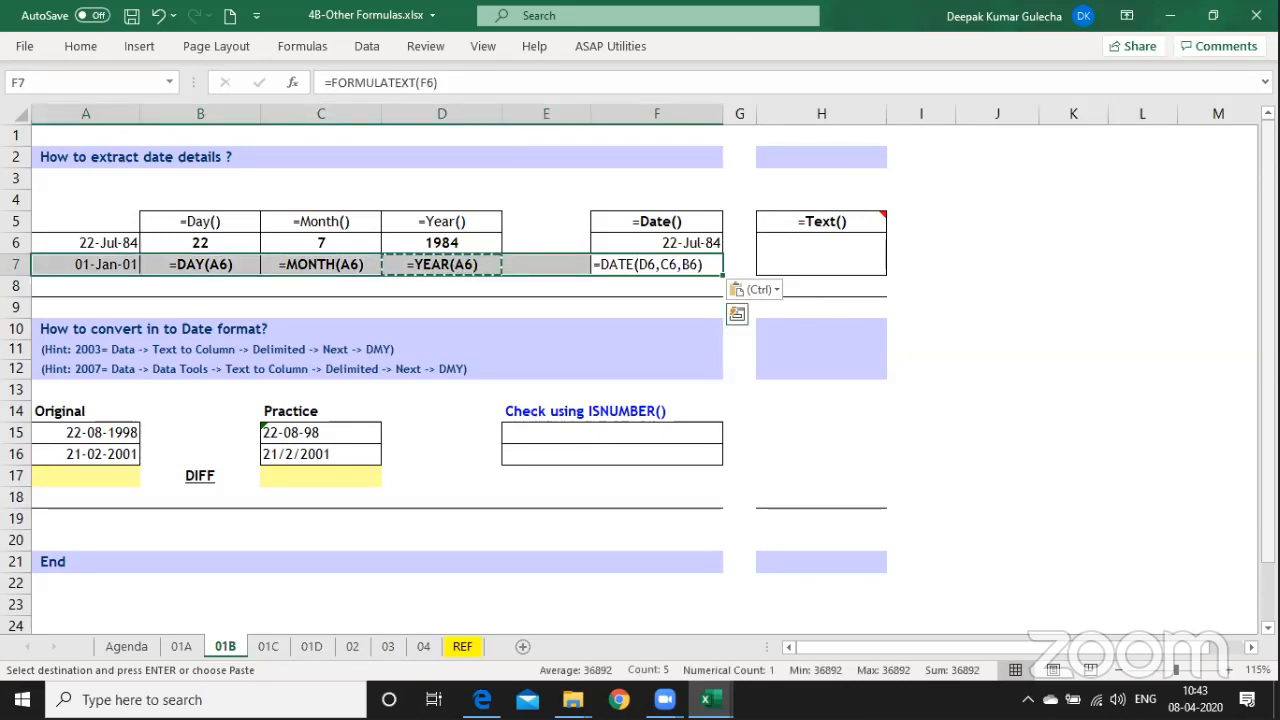
# Clear the arguments of the DATE formula in F6 and re-enter them as year D6, month C6 and day B6.
pyautogui.press('Up')
pyautogui.press('F2')
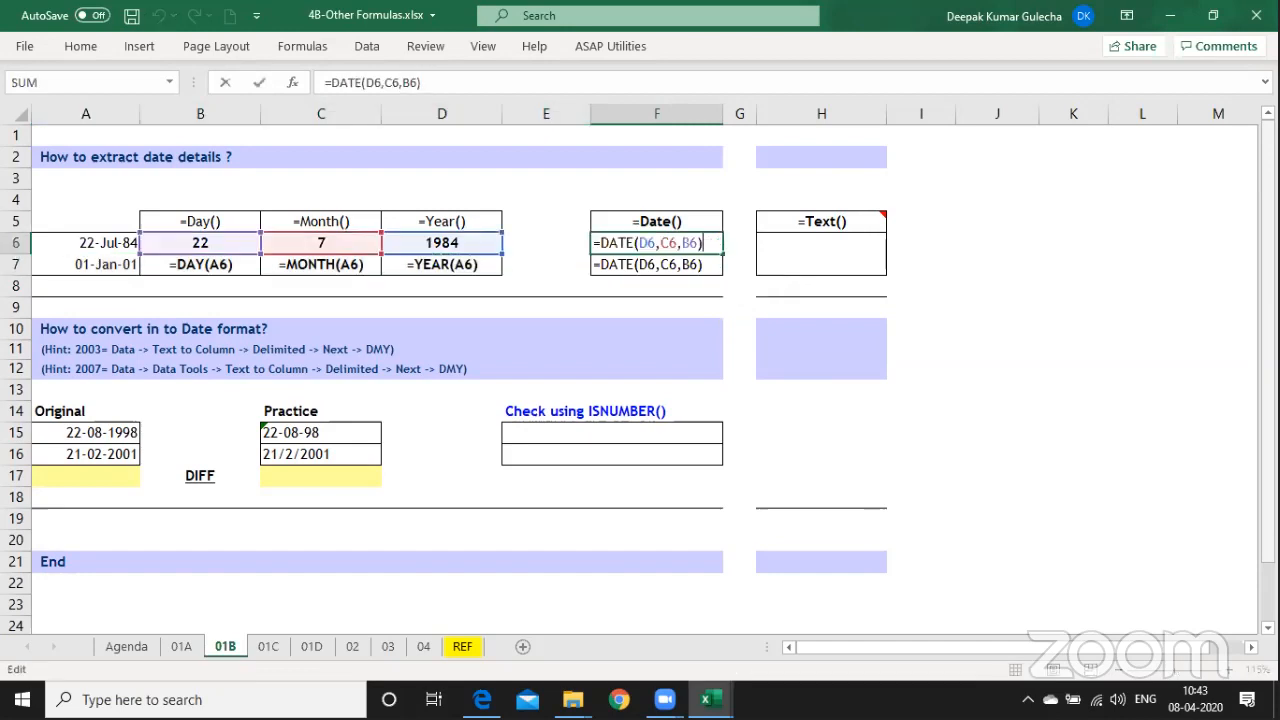
pyautogui.press('BackSpace')
pyautogui.press('BackSpace')
pyautogui.press('BackSpace')
pyautogui.press('BackSpace')
pyautogui.press('BackSpace')
pyautogui.press('BackSpace')
pyautogui.press('BackSpace')
pyautogui.press('BackSpace')
pyautogui.press('BackSpace')
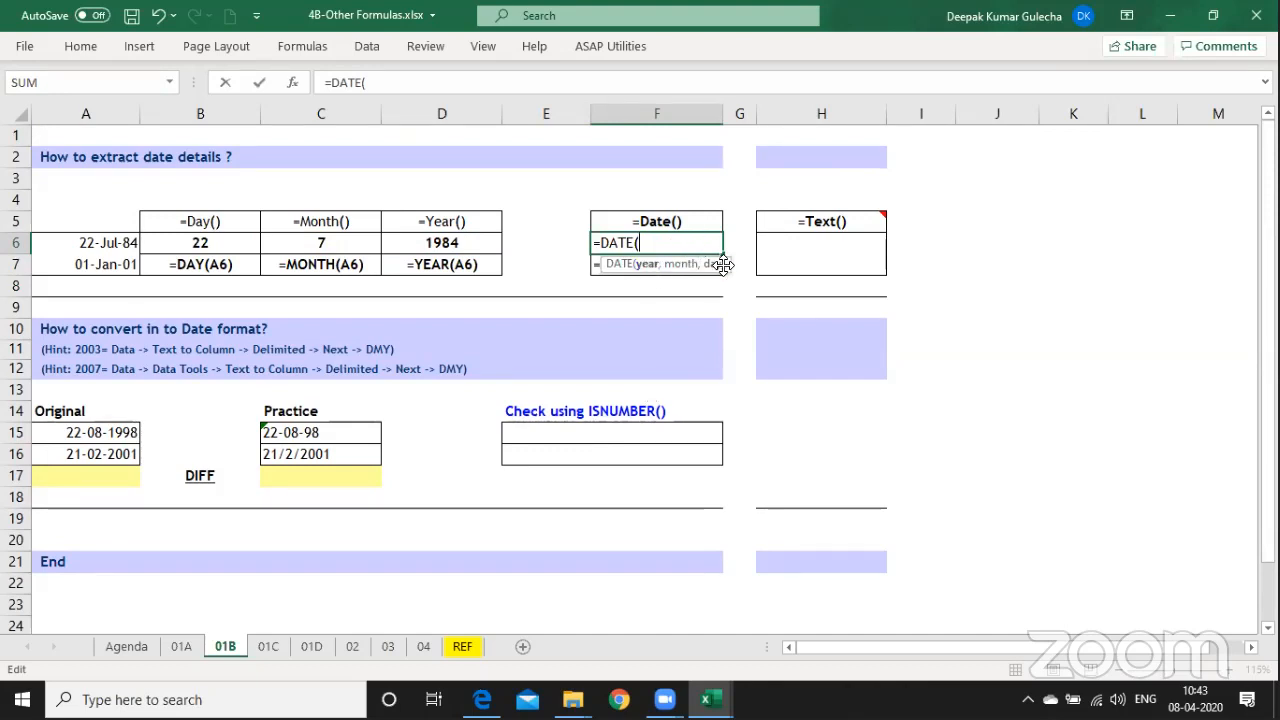
pyautogui.click(460, 245)
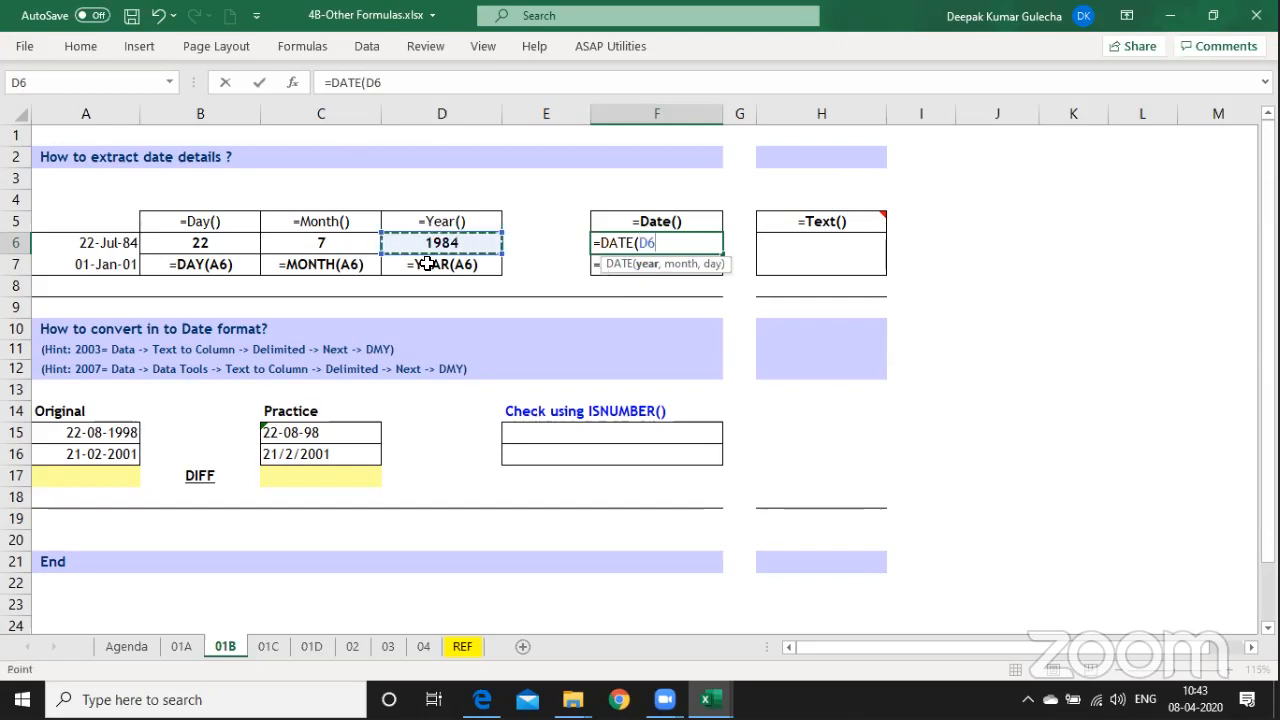
pyautogui.write(',')
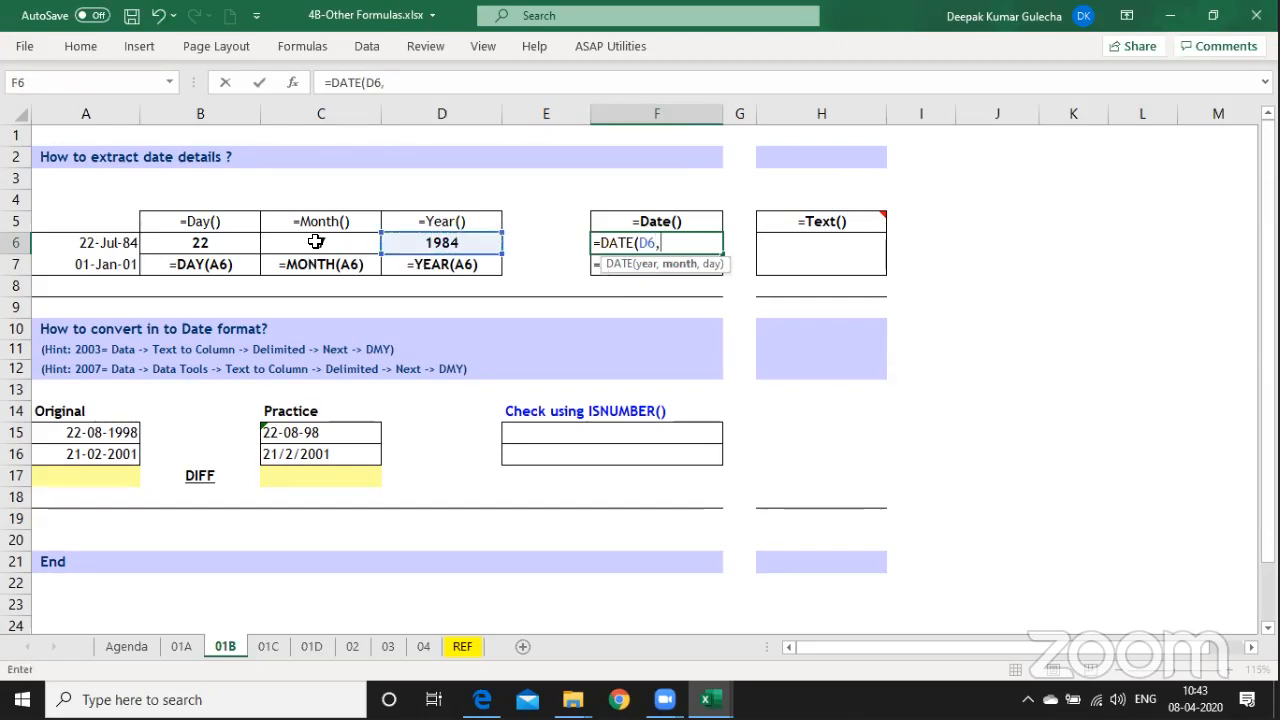
pyautogui.click(315, 244)
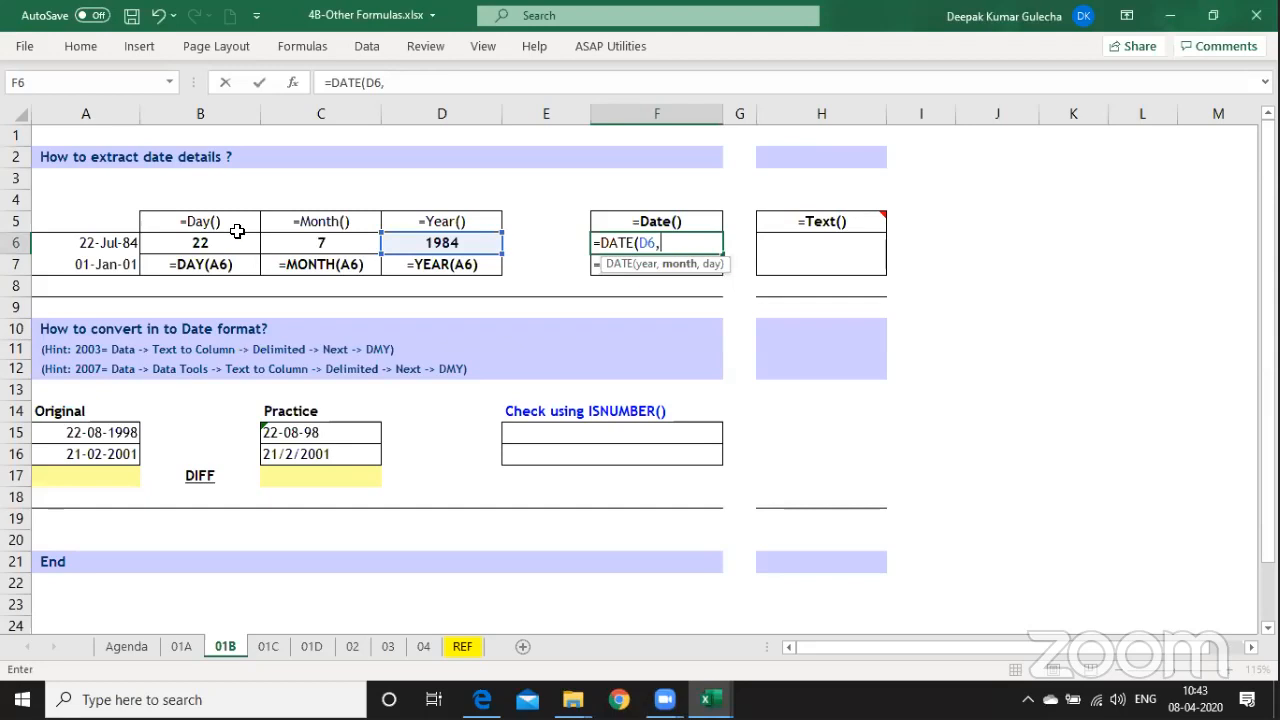
pyautogui.write(',')
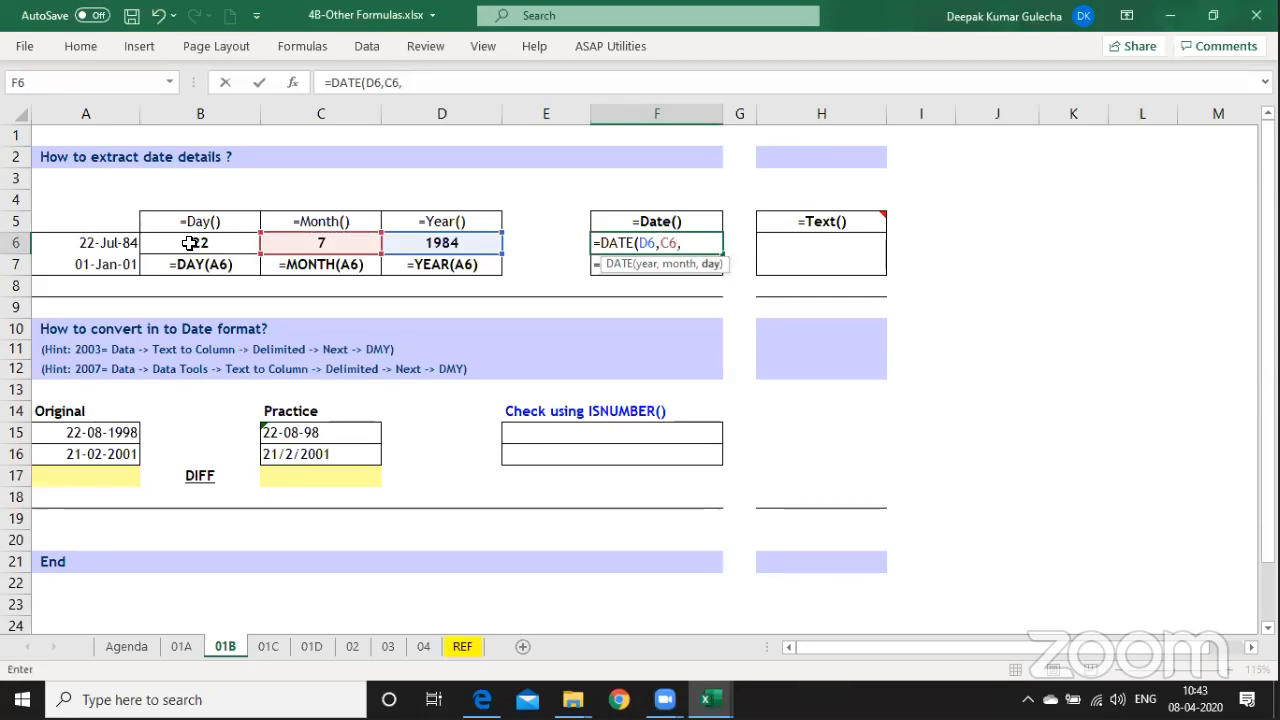
pyautogui.click(189, 244)
pyautogui.write(')')
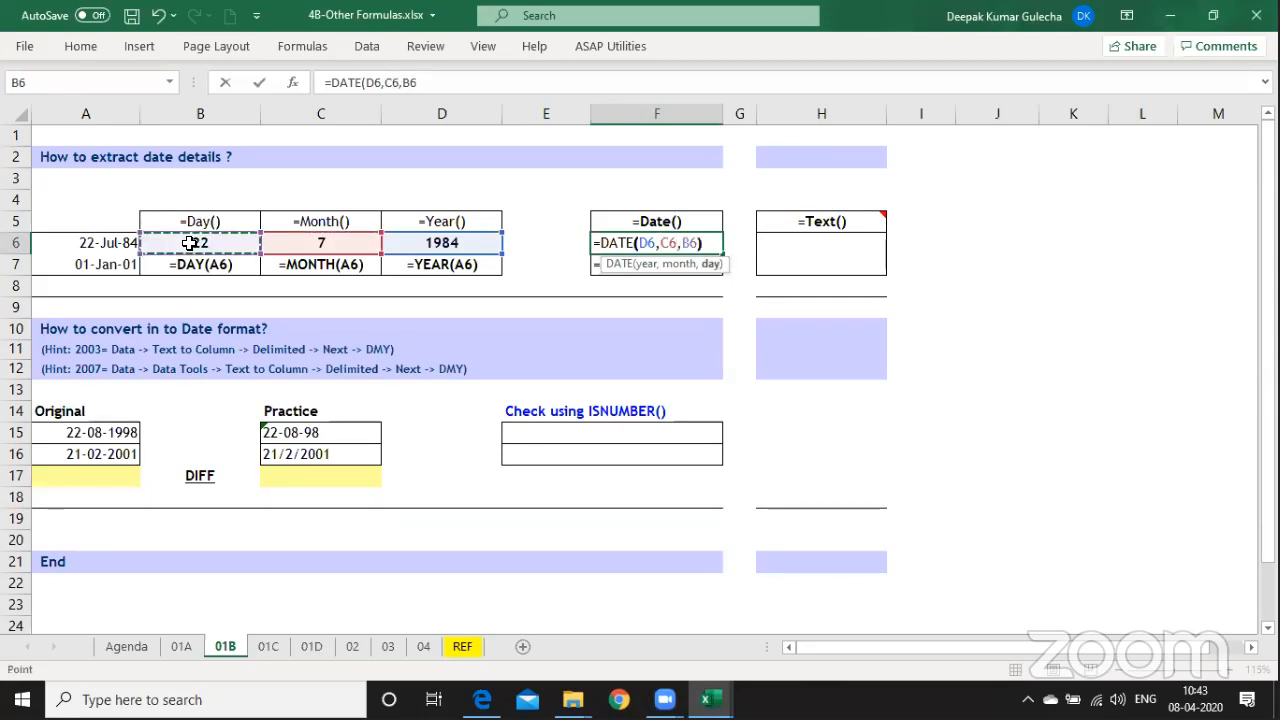
pyautogui.press('Return')
# Reopen the DATE formula in F6 to examine its cell references and select the month cell C6.
pyautogui.press('Up')
pyautogui.press('F2')
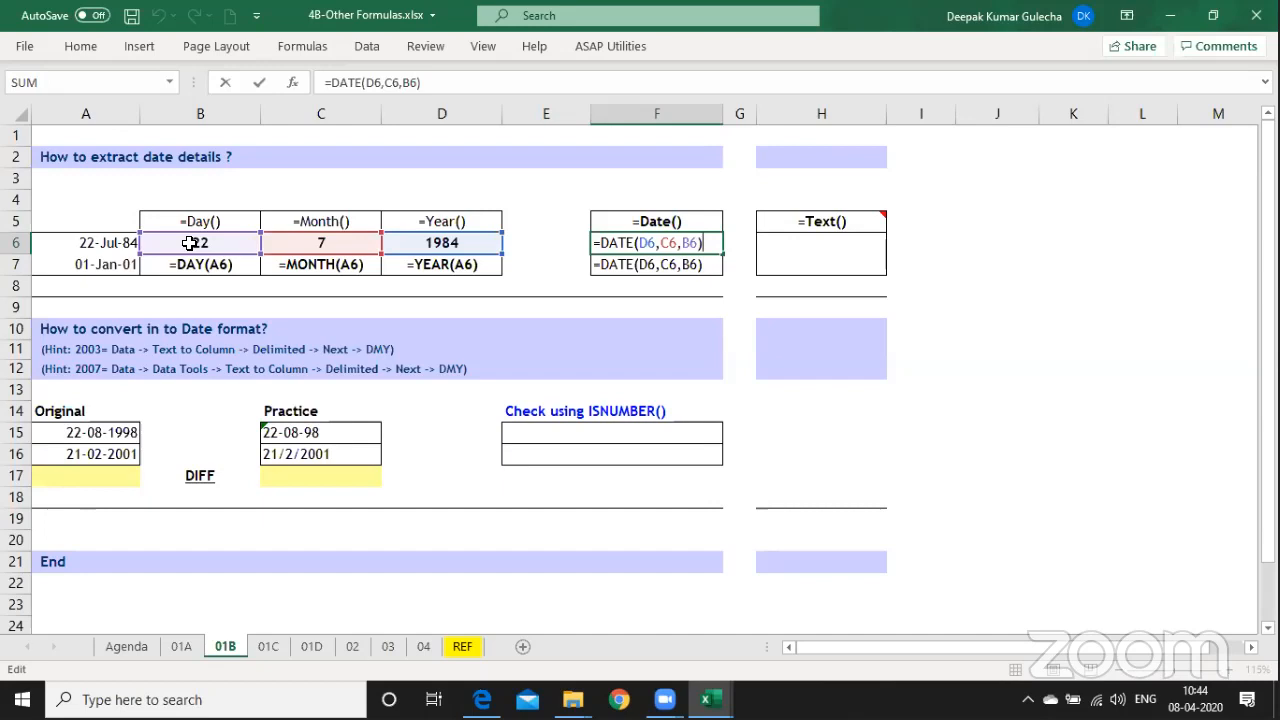
pyautogui.click(315, 240)
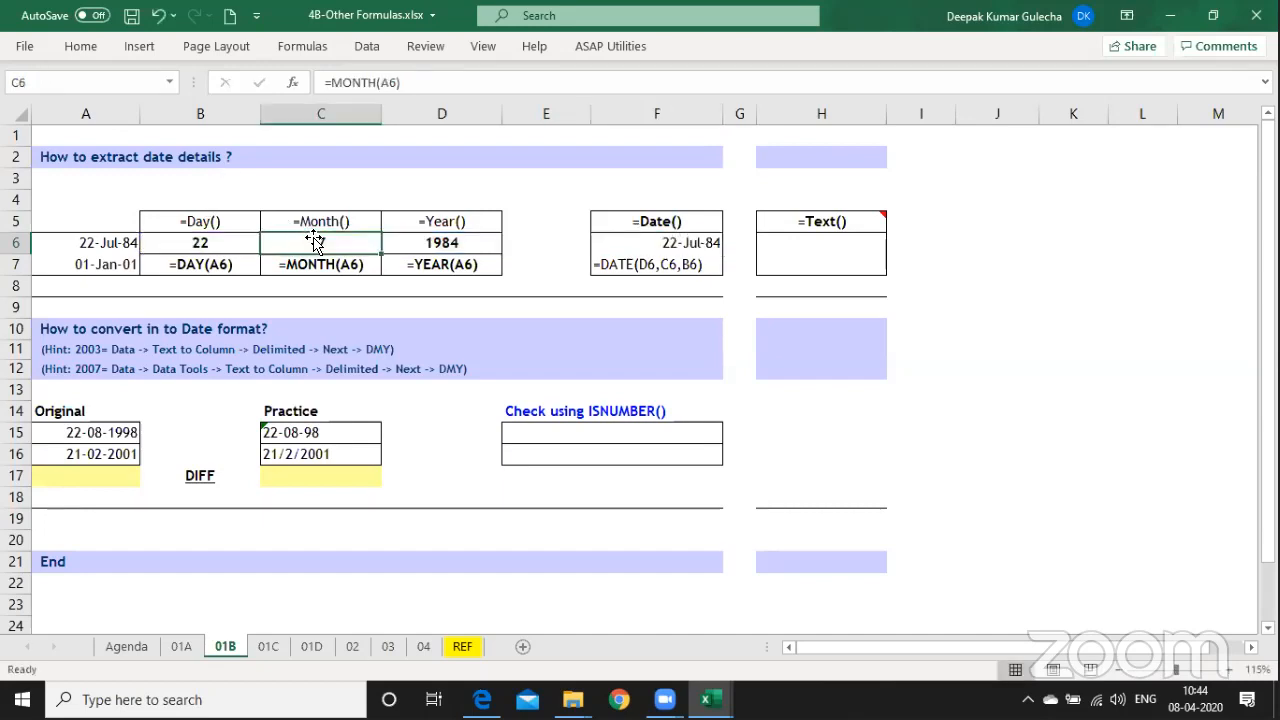
# Re-enter the MONTH formula in C6 with the date cell A6 as its argument and check its reference.
pyautogui.doubleClick(315, 240)
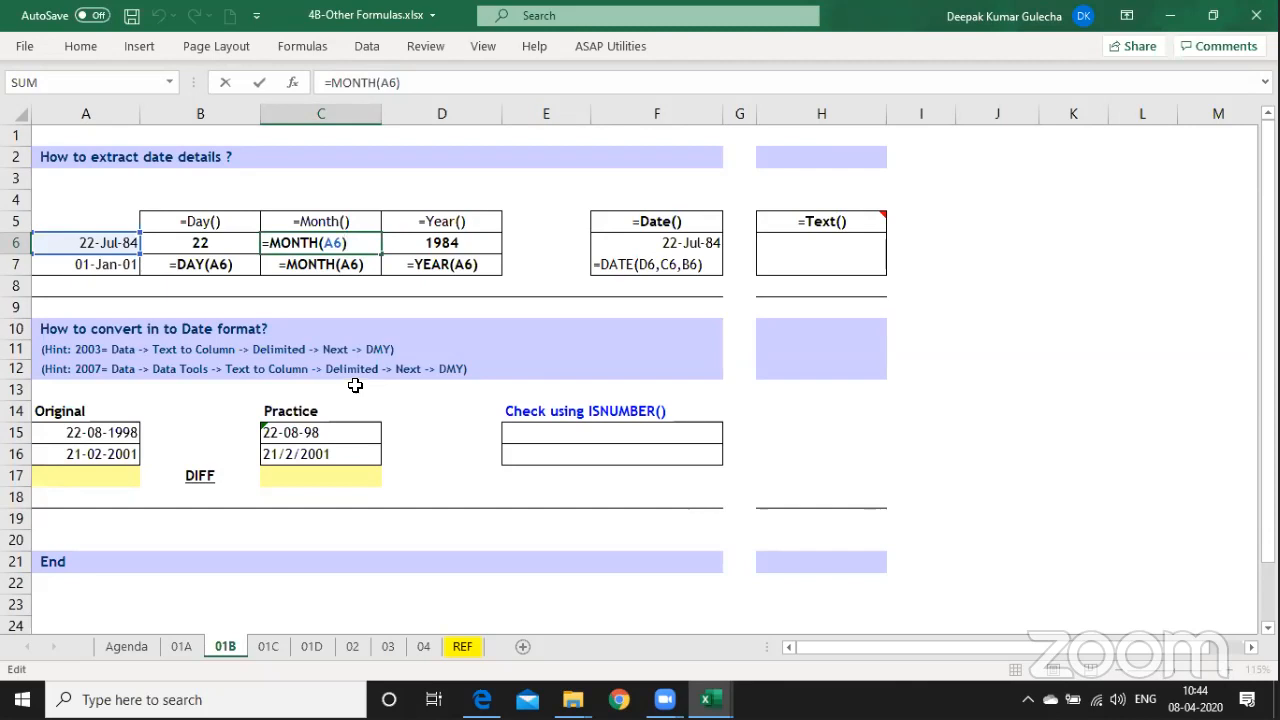
pyautogui.hotkey('ctrl', 'Return')
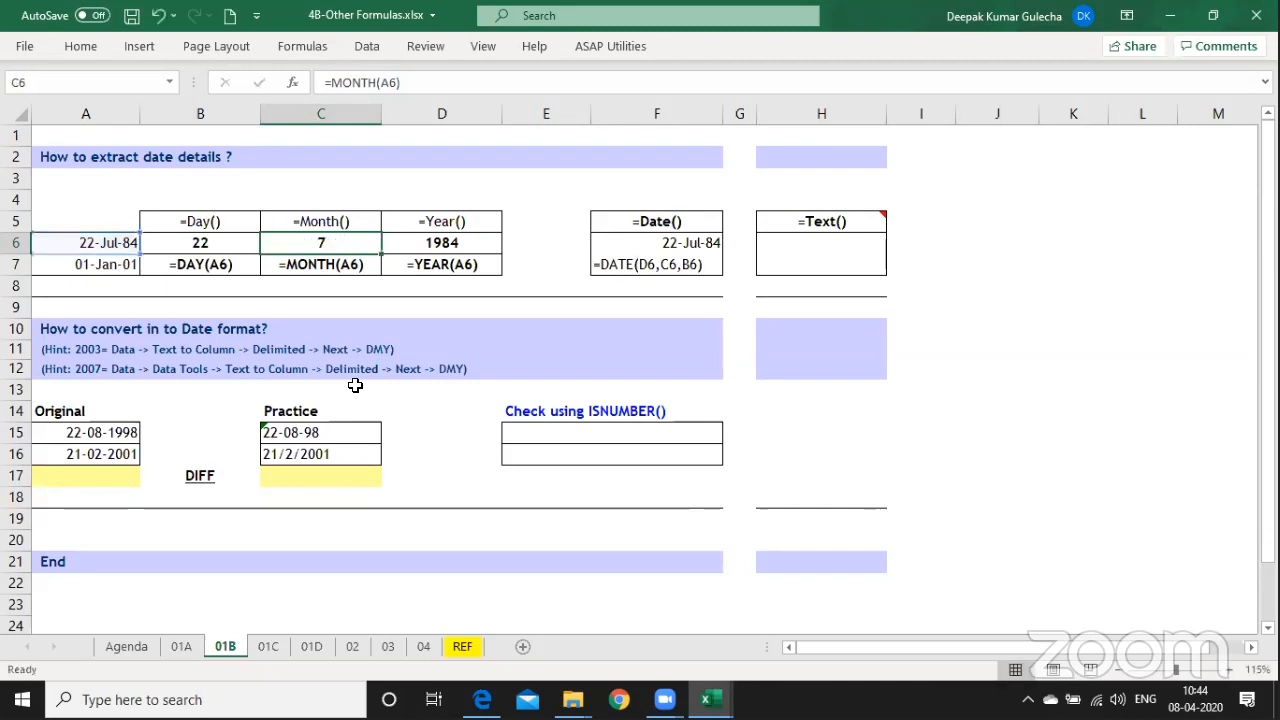
pyautogui.write('=mon')
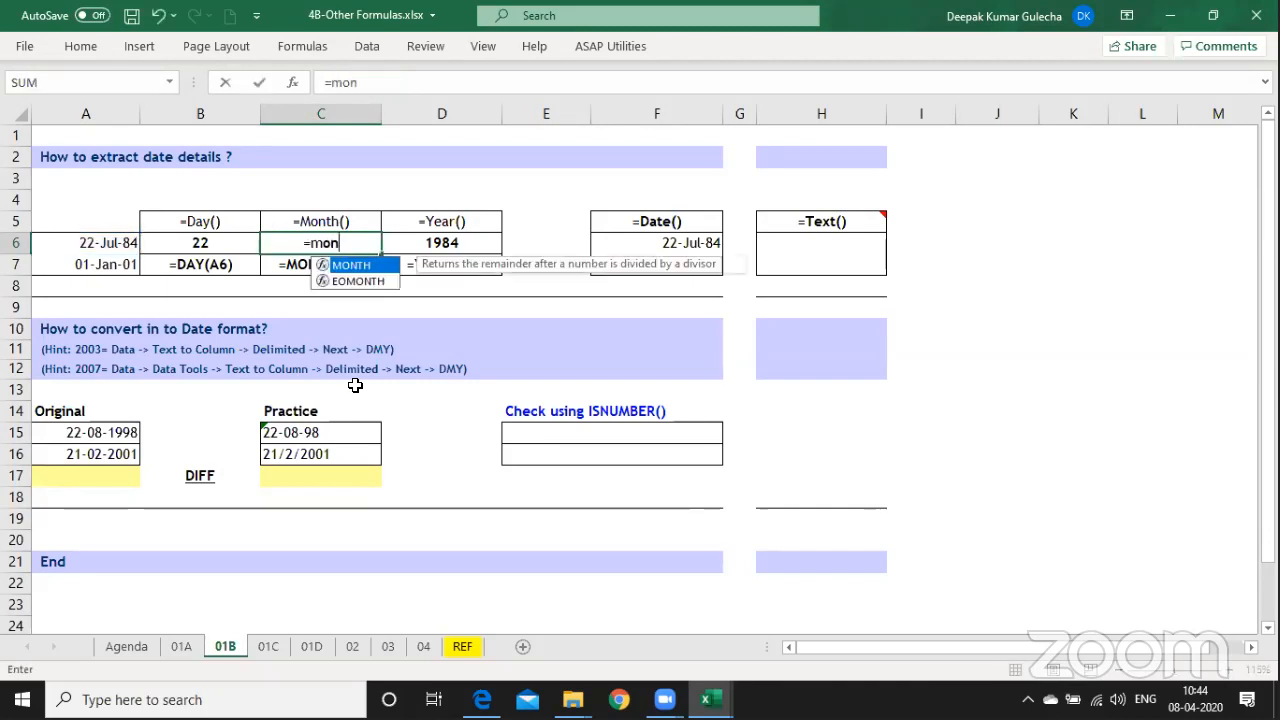
pyautogui.press('Tab')
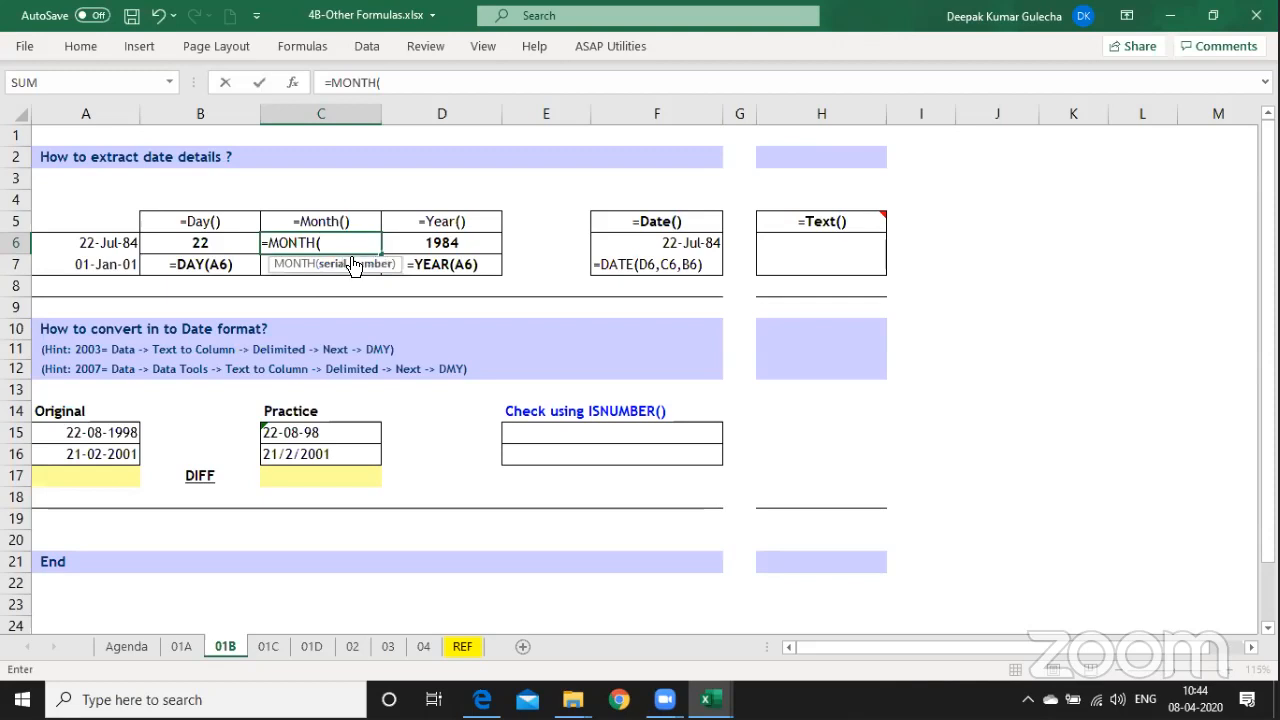
pyautogui.click(120, 242)
pyautogui.write(')')
pyautogui.press('Return')
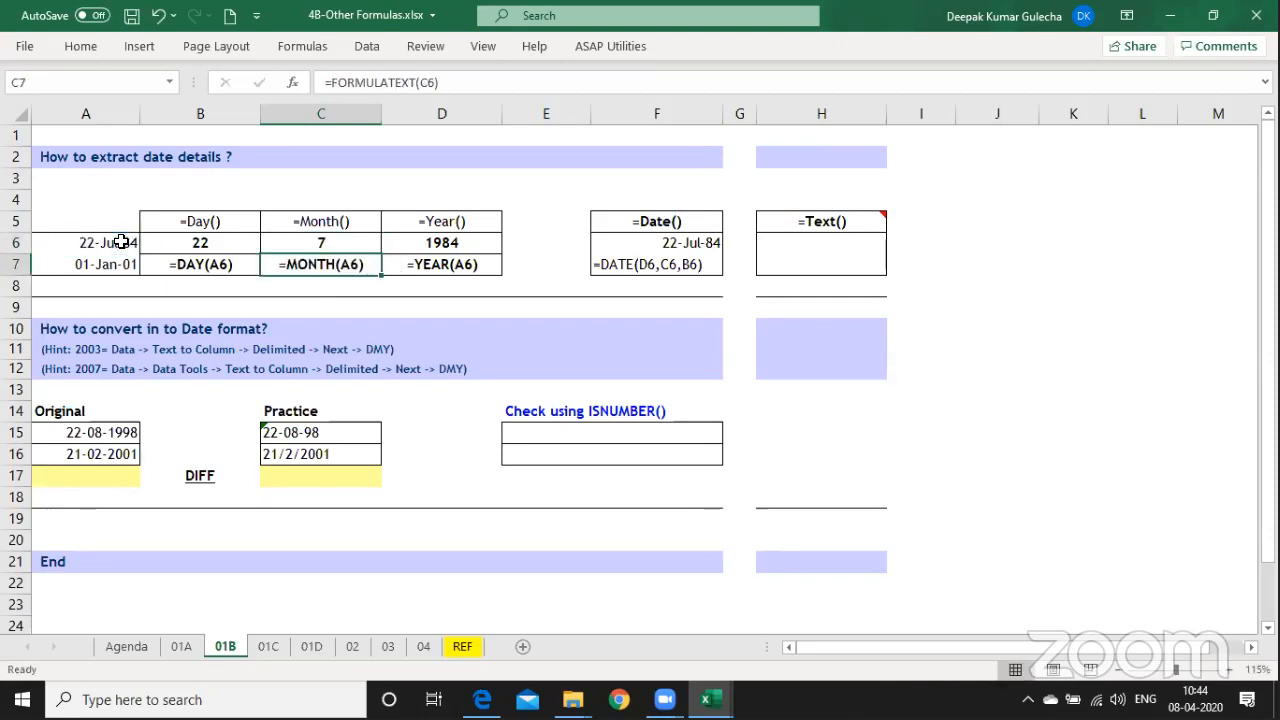
pyautogui.press('Up')
pyautogui.press('F2')
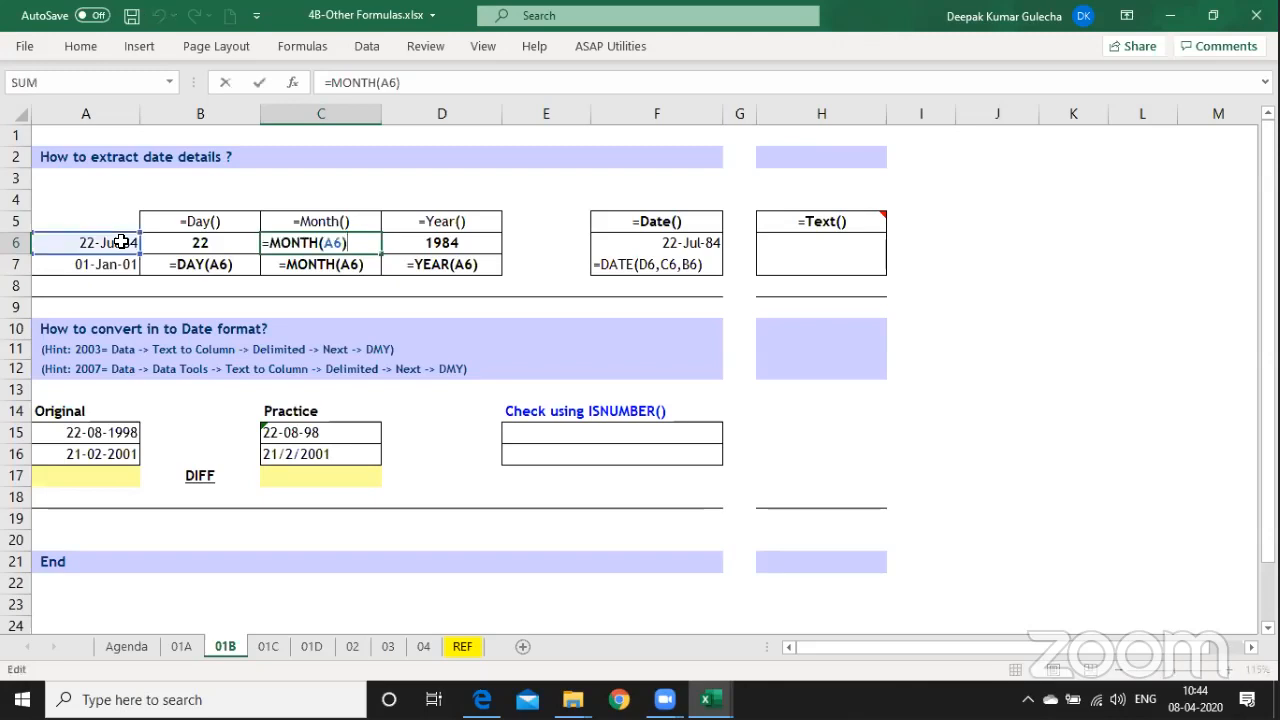
pyautogui.press('Escape')
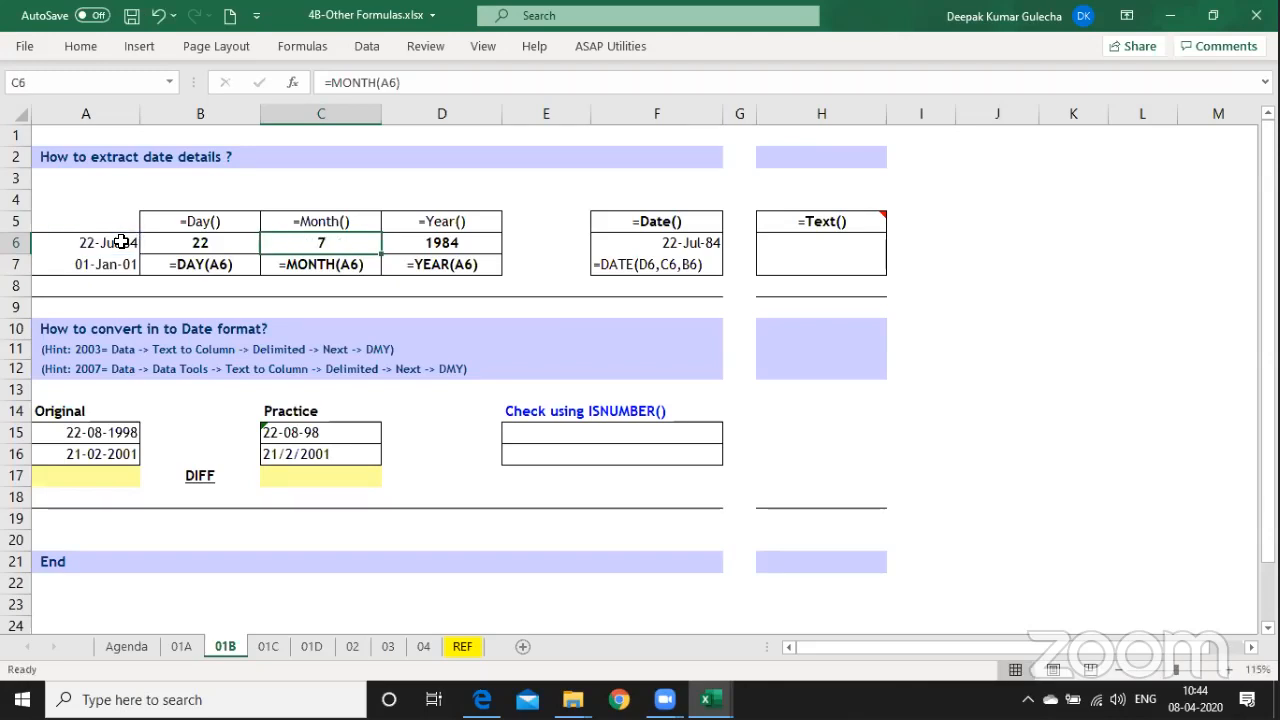
# Open the On-Screen Keyboard to examine the key combination for the dd-mmm-yy date format, and close it.
pyautogui.press('super')
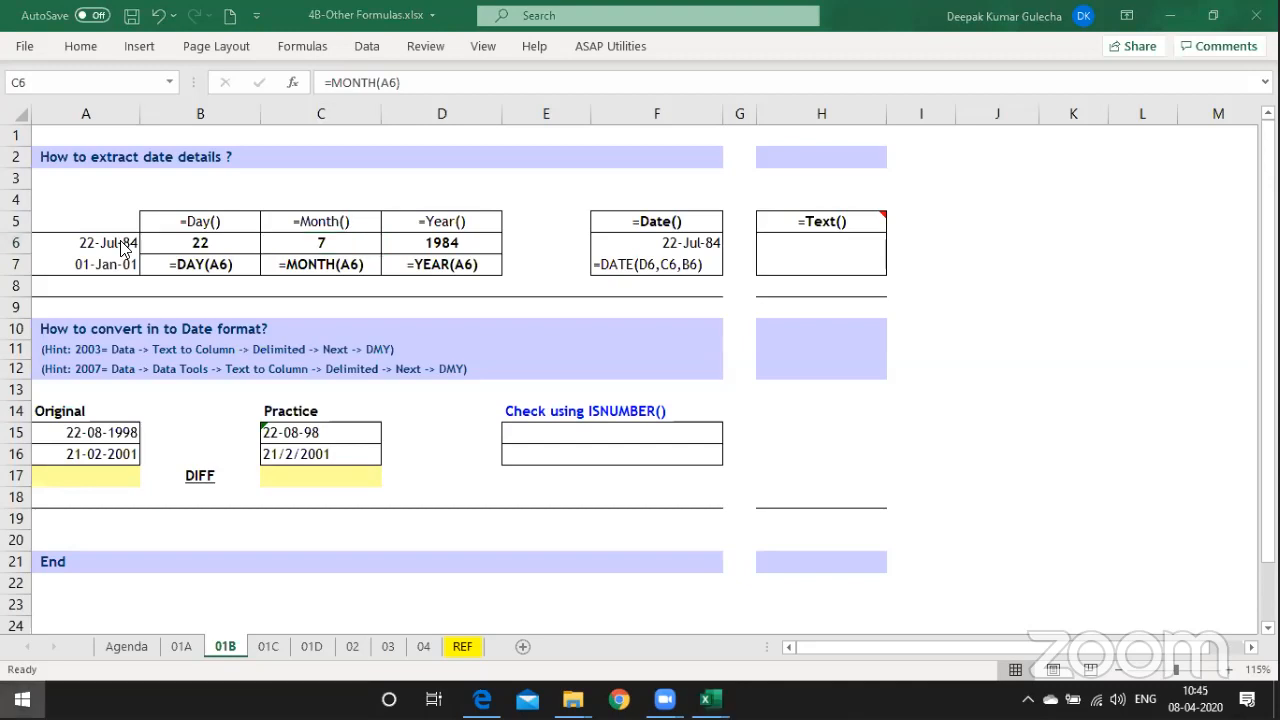
pyautogui.write('key')
pyautogui.press('Escape')
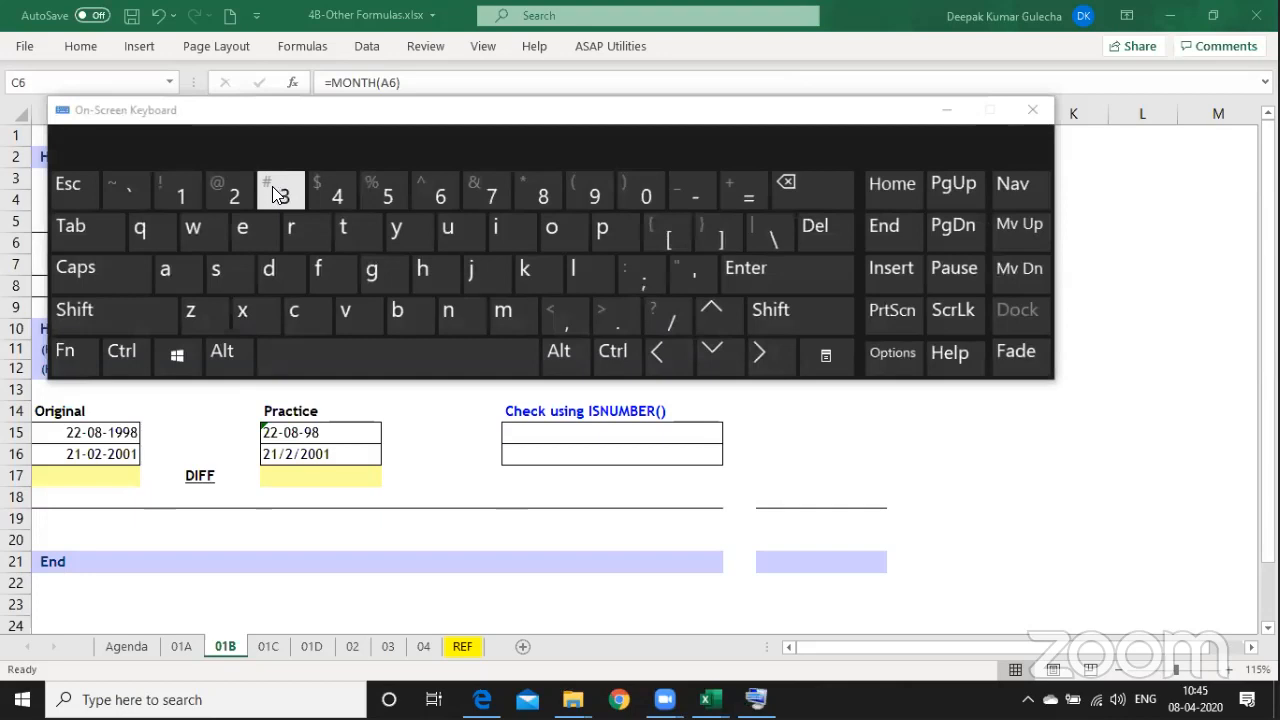
pyautogui.hotkey('ctrl', 'shift')
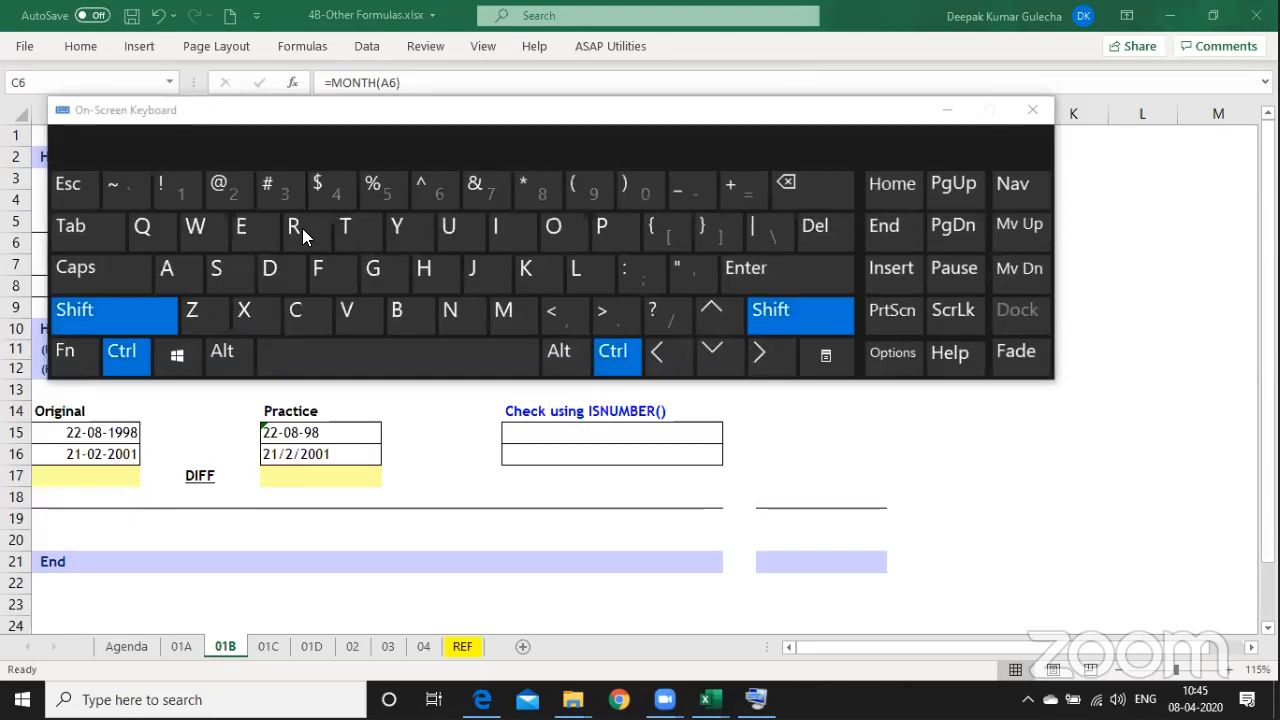
pyautogui.click(274, 180)
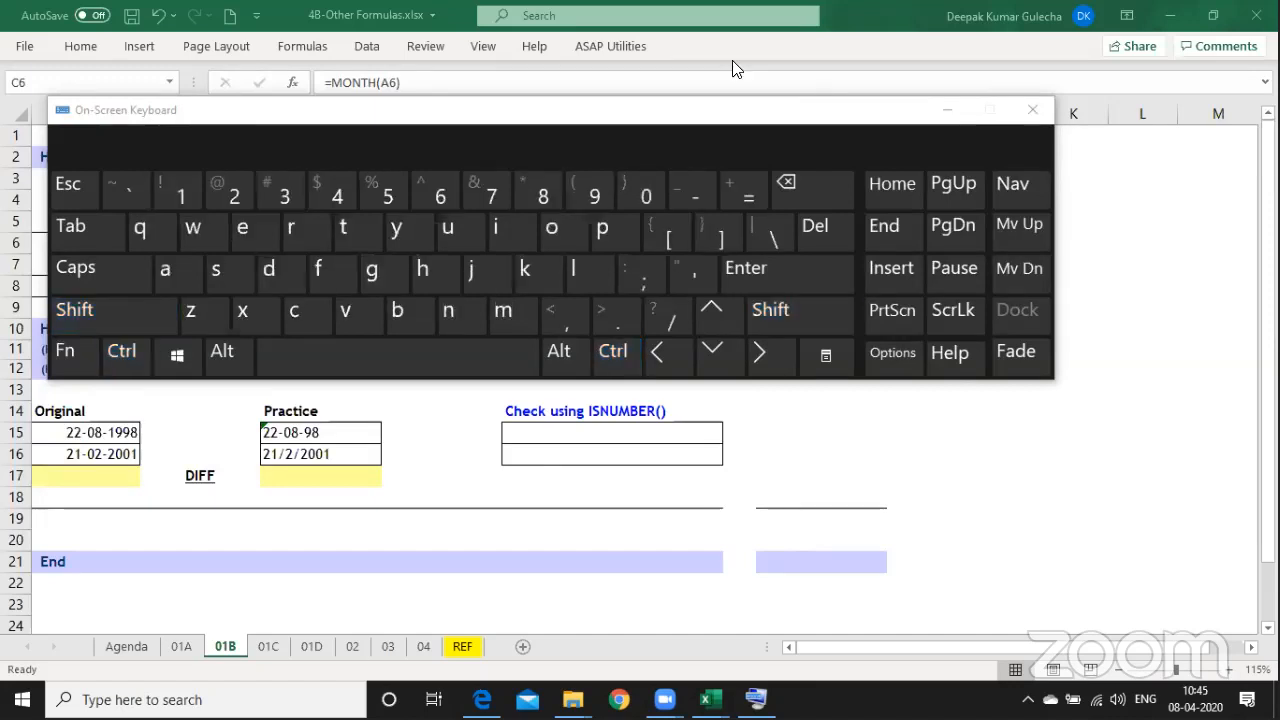
pyautogui.click(1034, 111)
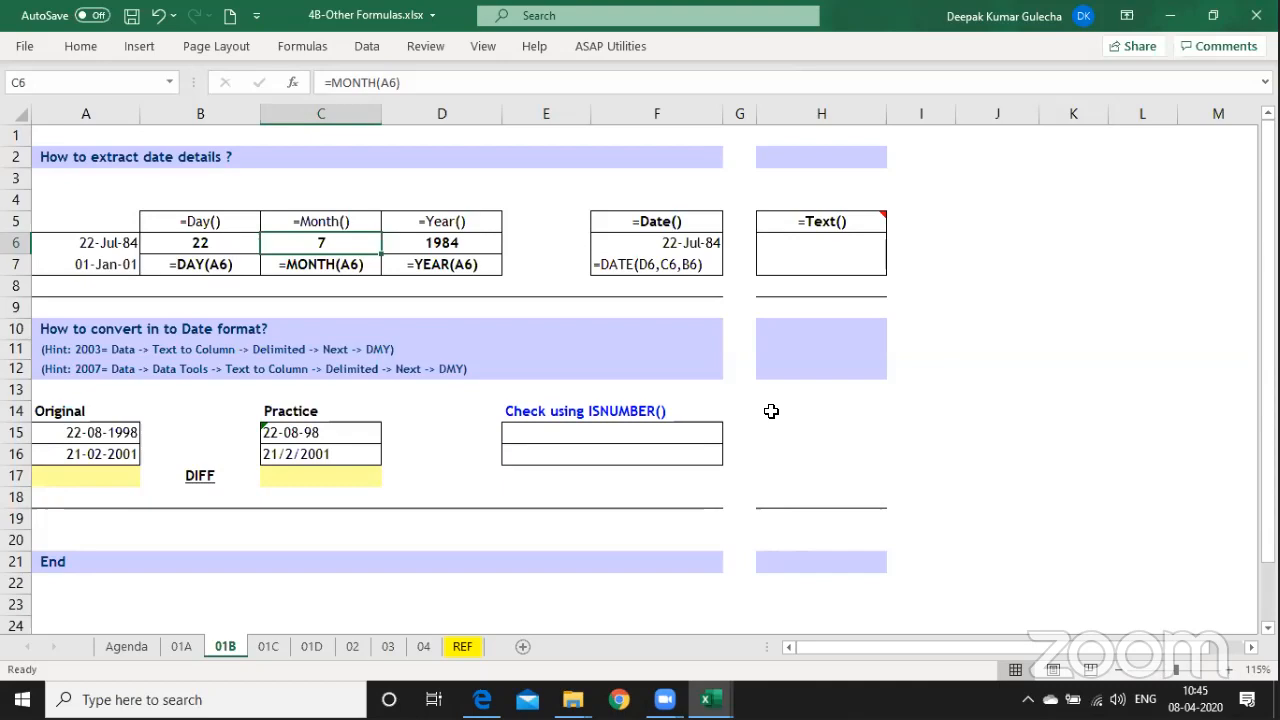
# Insert a new blank worksheet directly before sheet 01B.
pyautogui.hotkey('shift', 'F11')
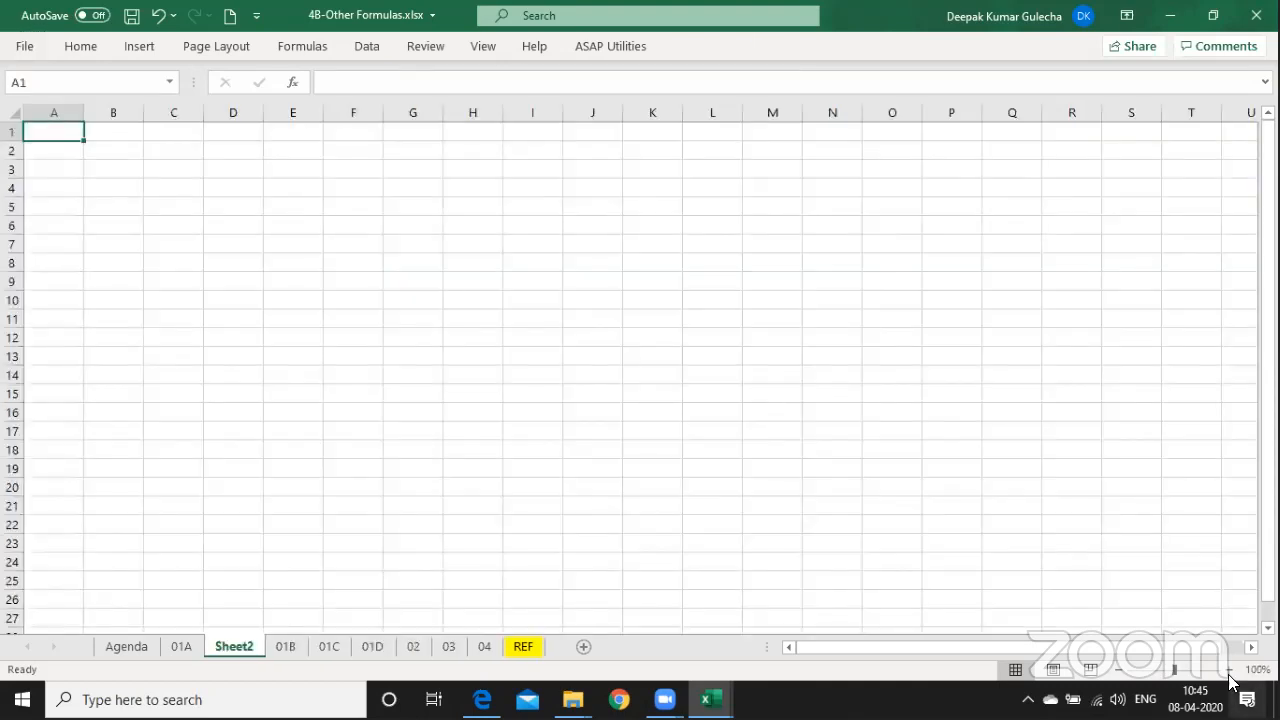
pyautogui.click(1229, 676)
pyautogui.click(1229, 676)
pyautogui.click(1229, 676)
pyautogui.click(1229, 676)
pyautogui.click(1229, 676)
pyautogui.click(1229, 676)
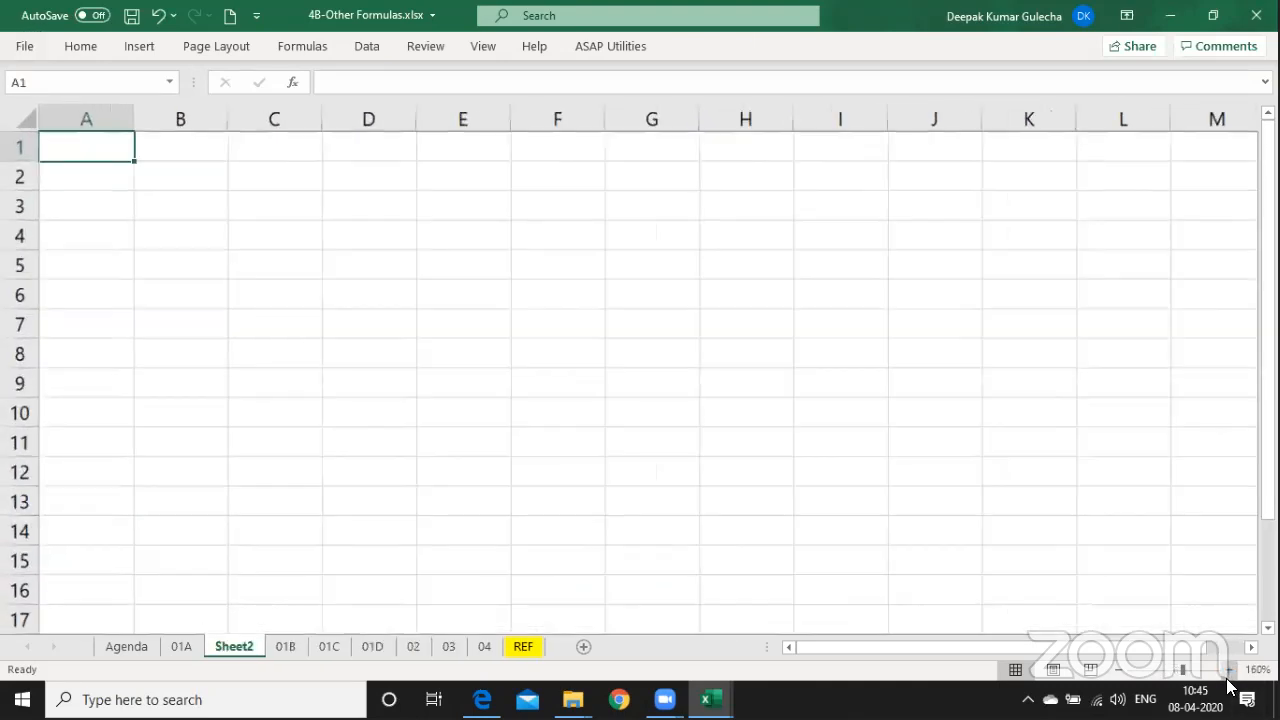
pyautogui.click(1229, 676)
# Enter the current date in cell C3 of the new sheet with the TODAY function.
pyautogui.click(297, 217)
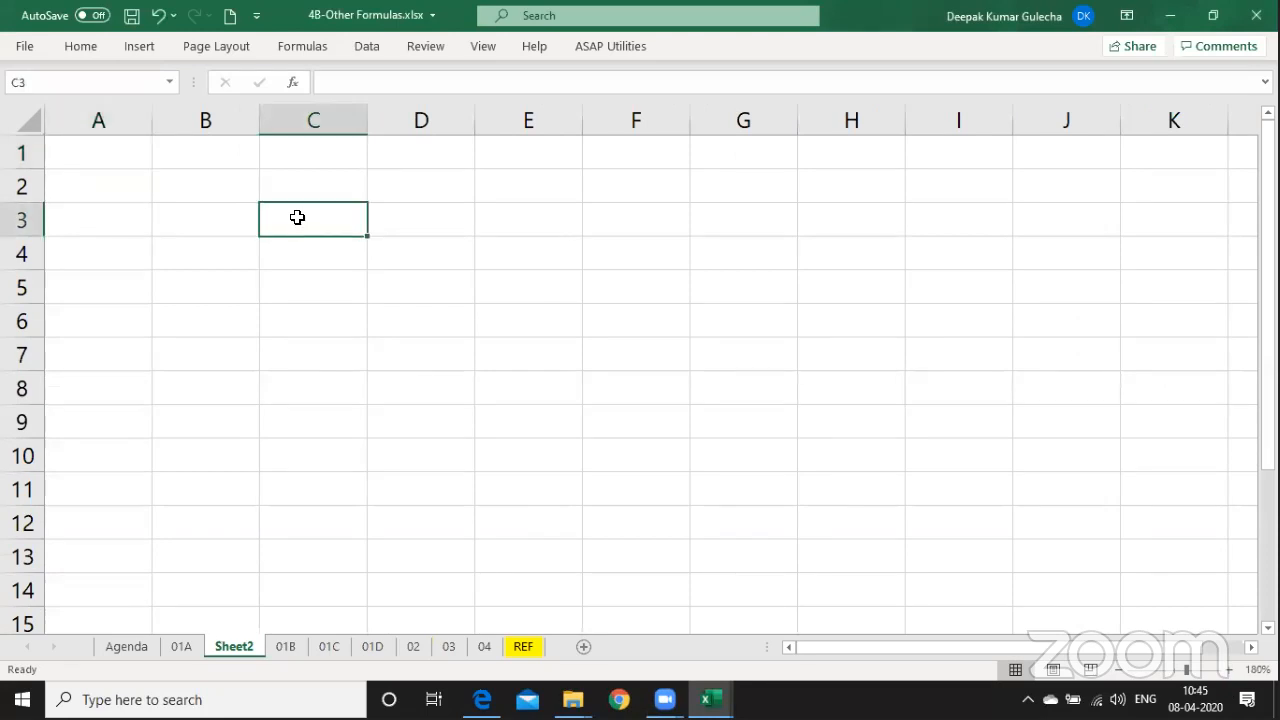
pyautogui.doubleClick(297, 209)
pyautogui.write('=toda')
pyautogui.press('Tab')
pyautogui.press('Return')
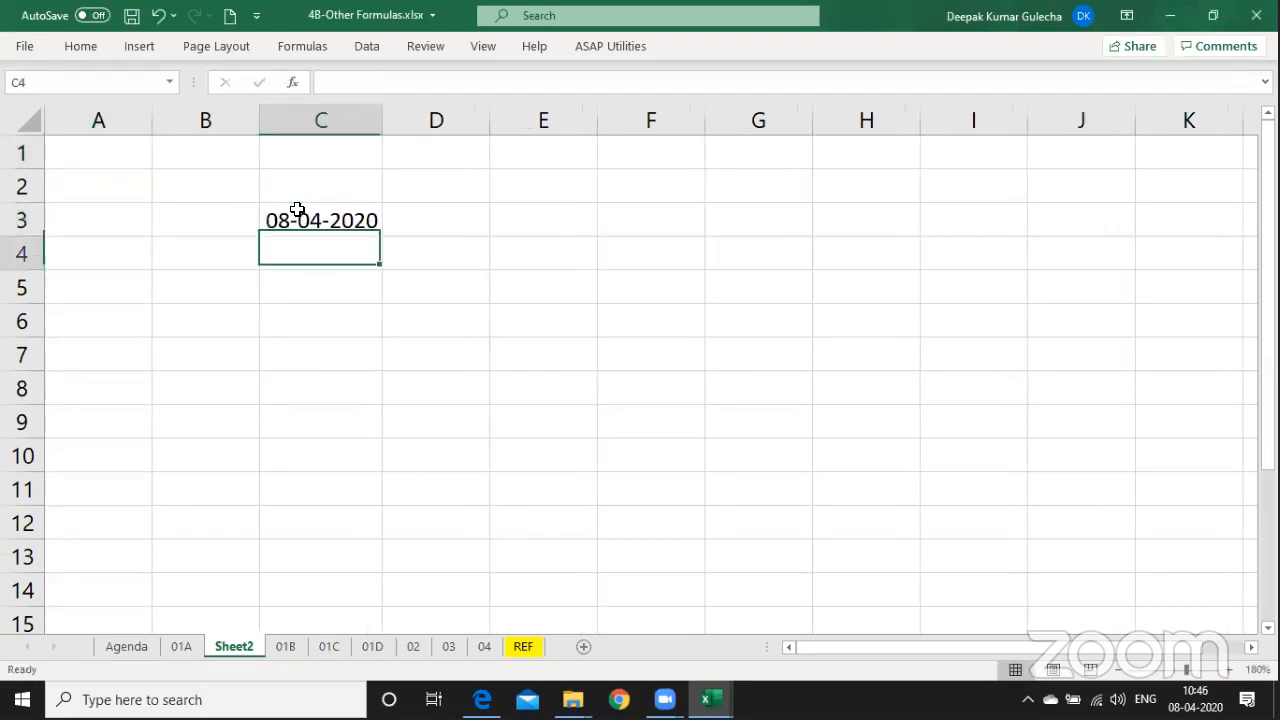
# Format the date in C3 with the custom number format dd-mmm-yyyy.
pyautogui.click(297, 209)
pyautogui.hotkey('ctrl', 'shift', '3')
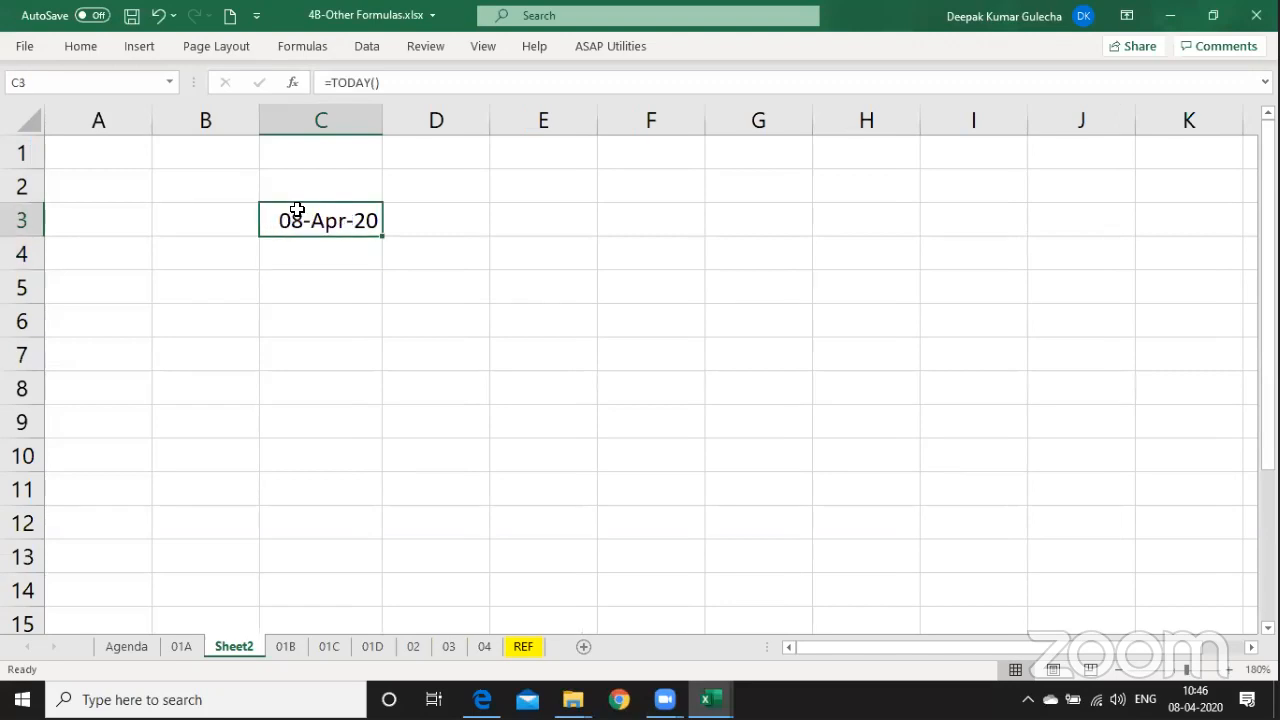
pyautogui.hotkey('ctrl', '1')
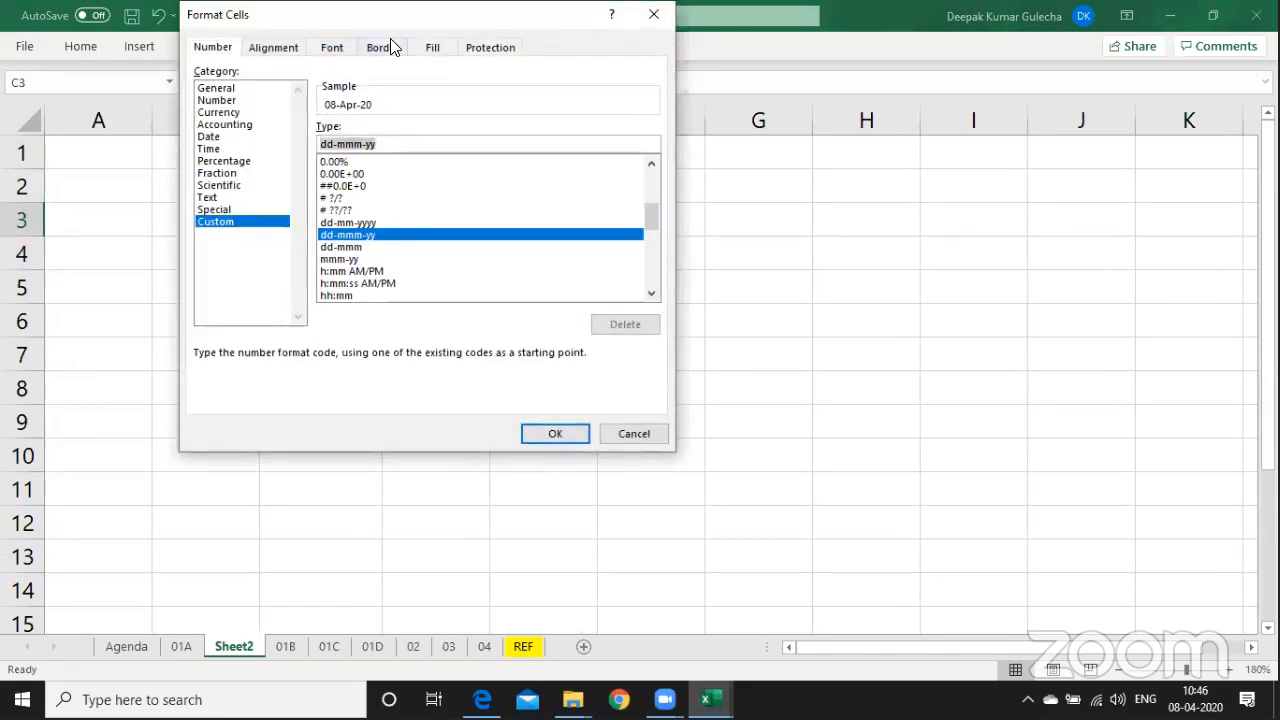
pyautogui.press('End')
pyautogui.write('yy')
pyautogui.press('Return')
pyautogui.press('Right')
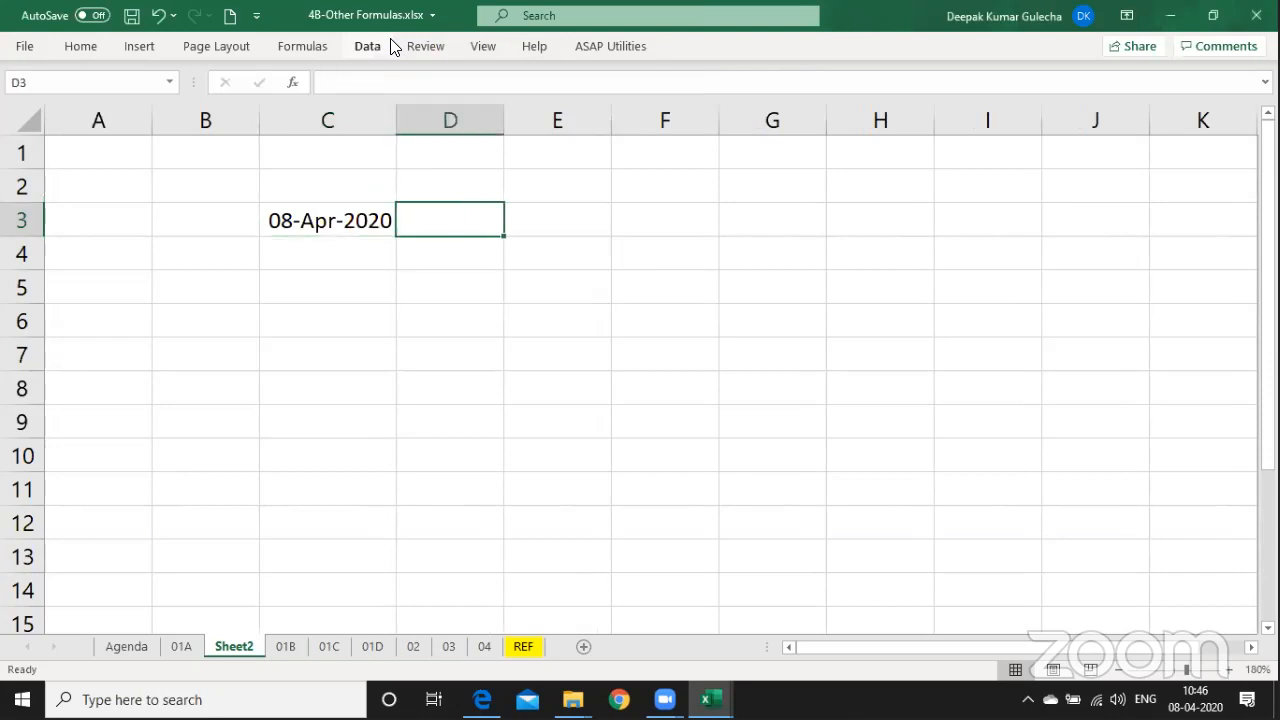
# Enter the text 4 Months in cell D4.
pyautogui.press('Right')
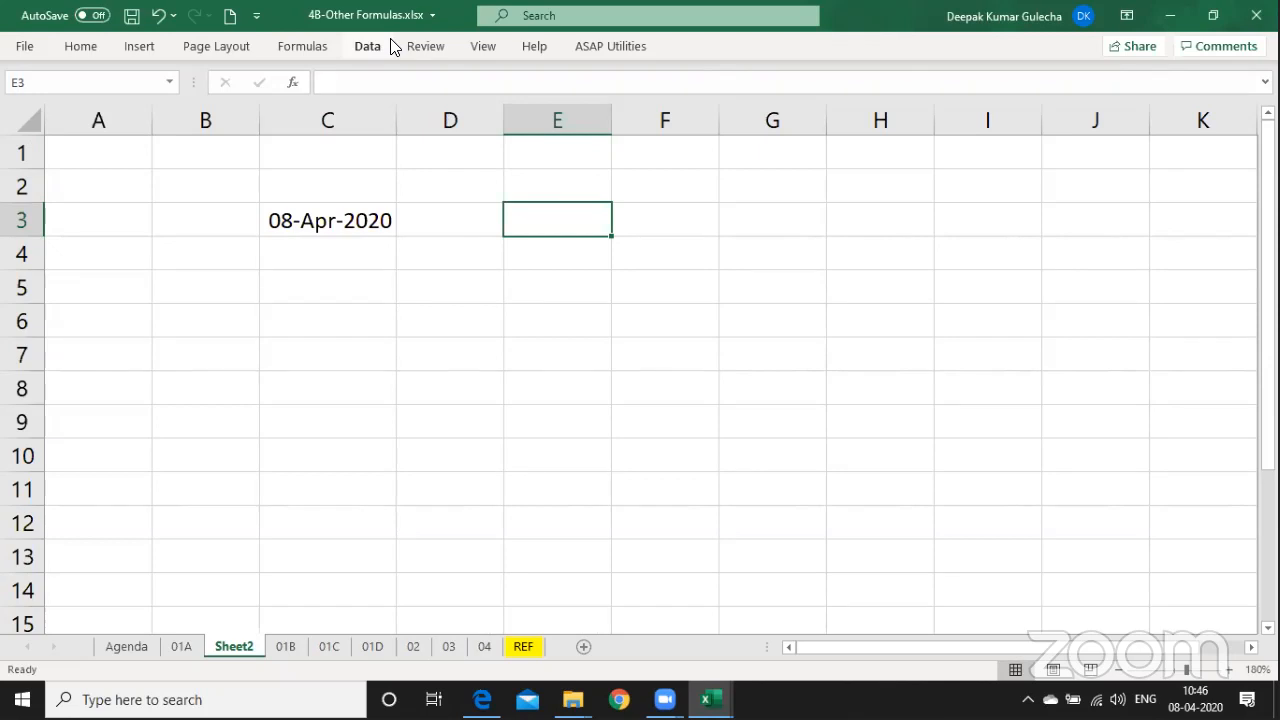
pyautogui.press('Left')
pyautogui.press('Down')
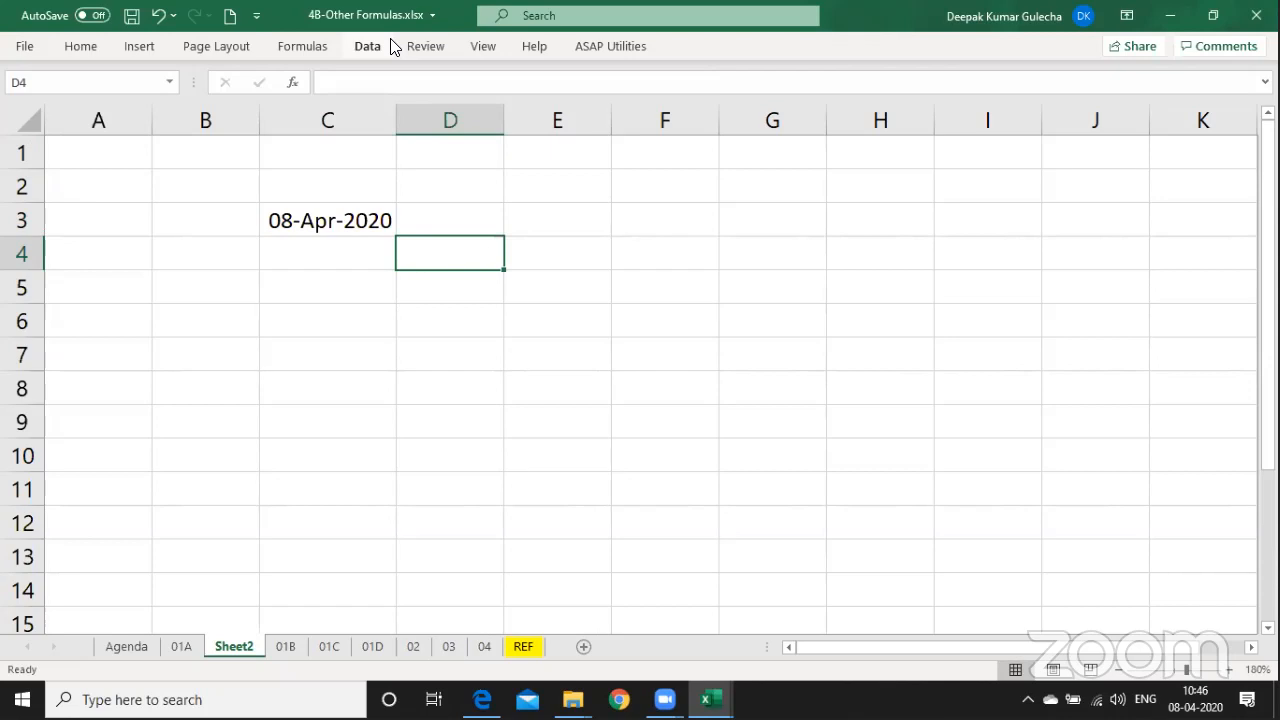
pyautogui.write('4')
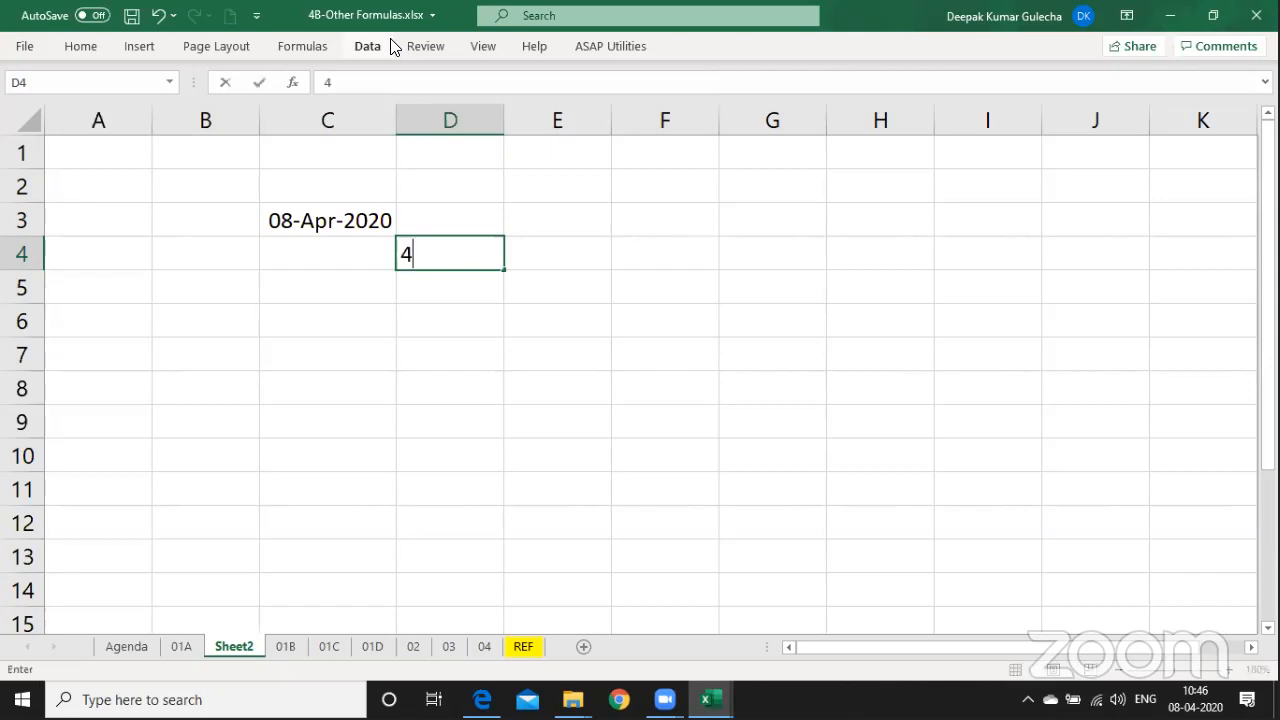
pyautogui.press('Return')
pyautogui.press('Up')
pyautogui.press('BackSpace')
pyautogui.write('4 Months')
pyautogui.press('Return')
pyautogui.press('Up')
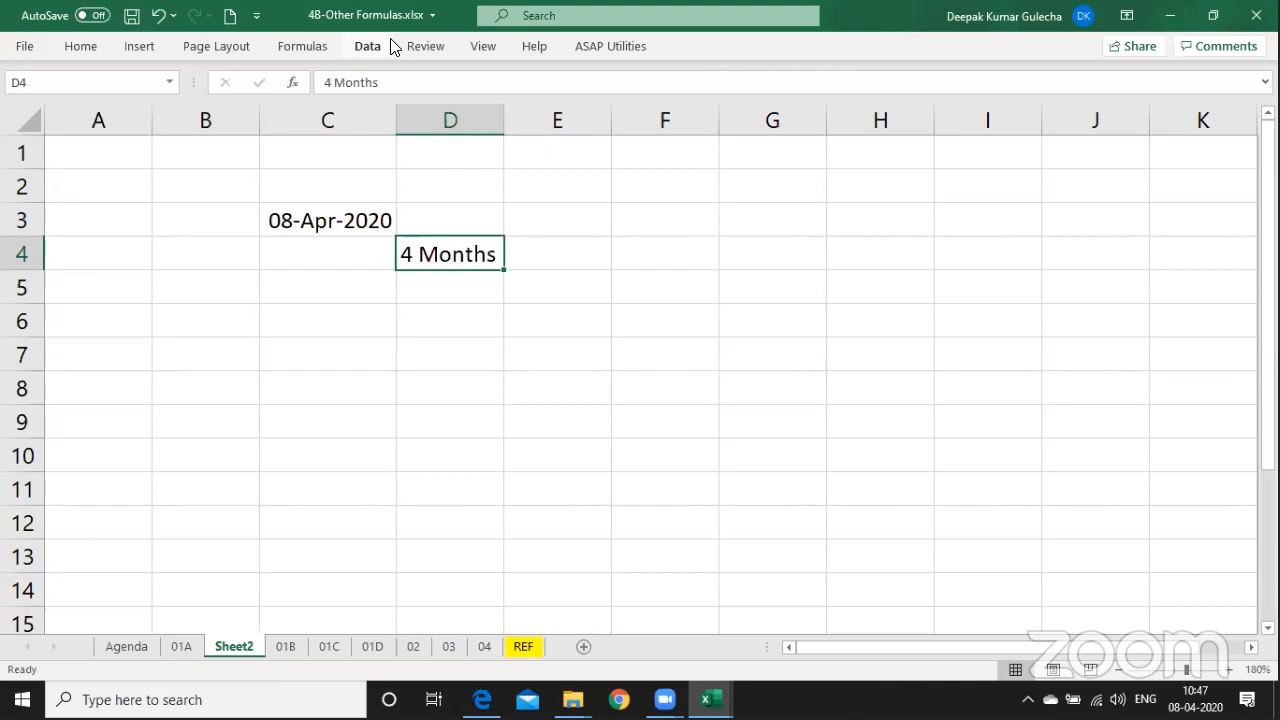
# Enter the label Due Date in cell B5.
pyautogui.press('Left')
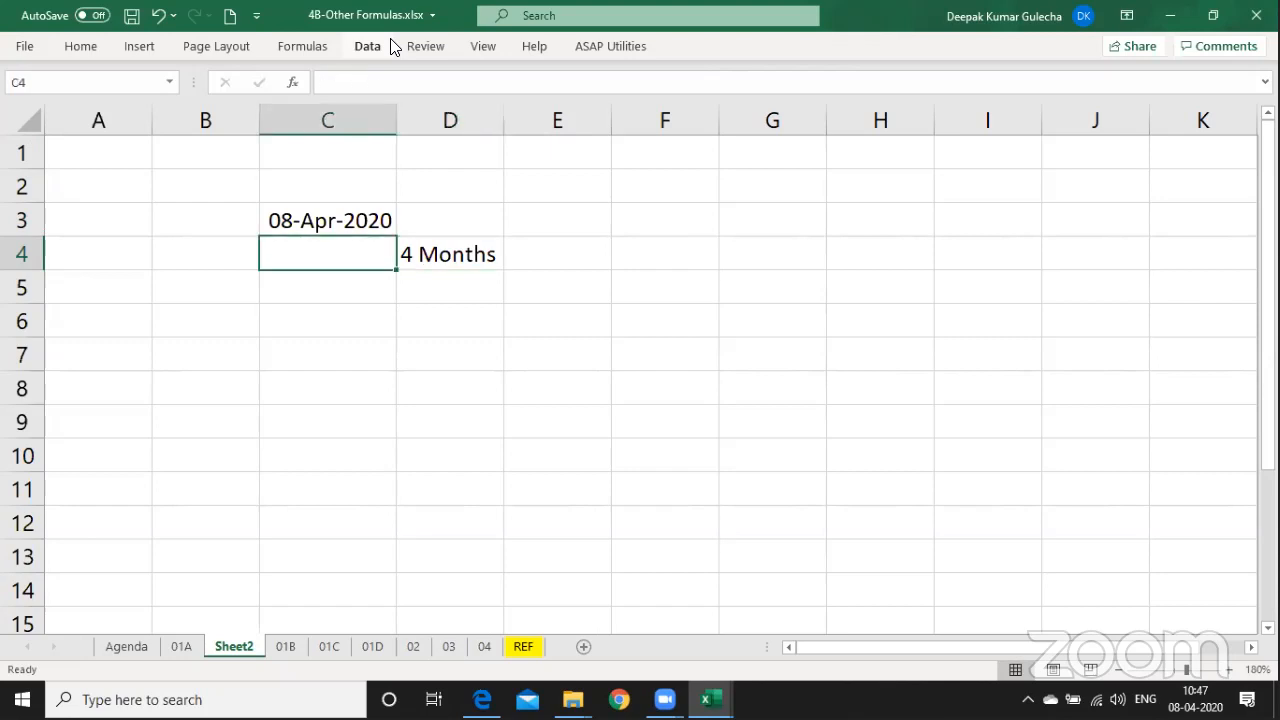
pyautogui.press('Down')
pyautogui.press('Left')
pyautogui.write('Due Date')
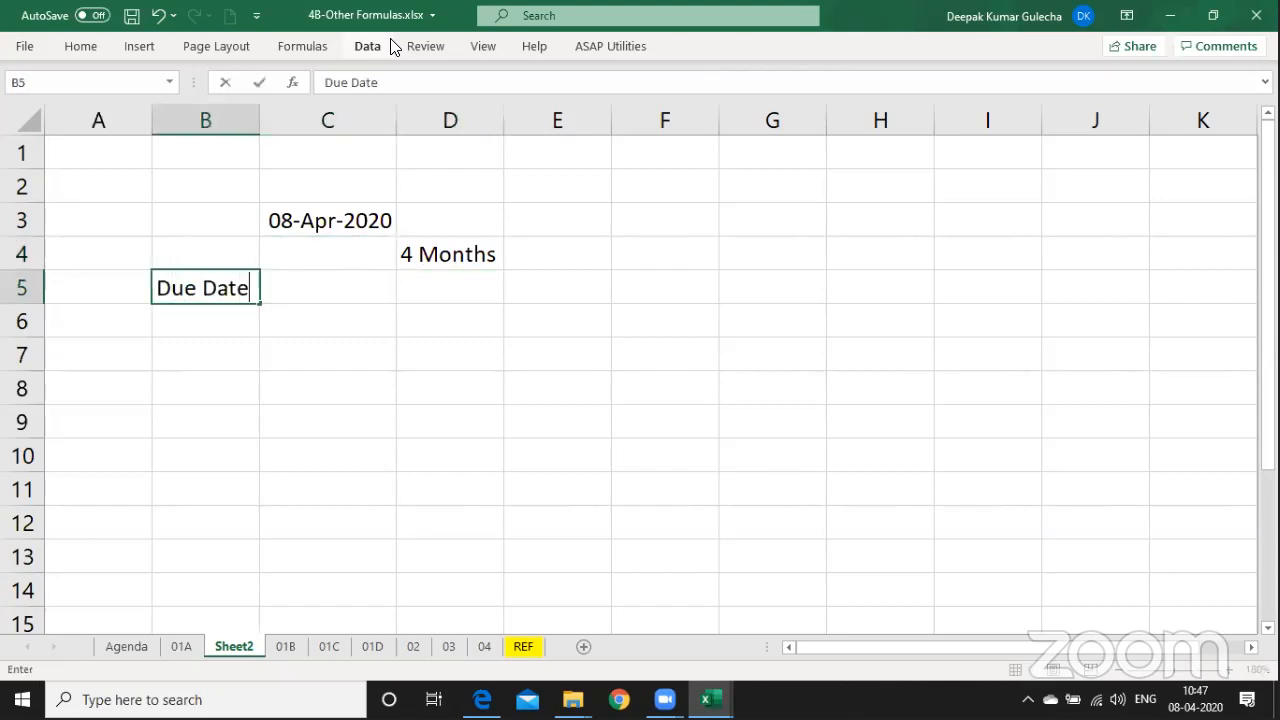
pyautogui.press('Return')
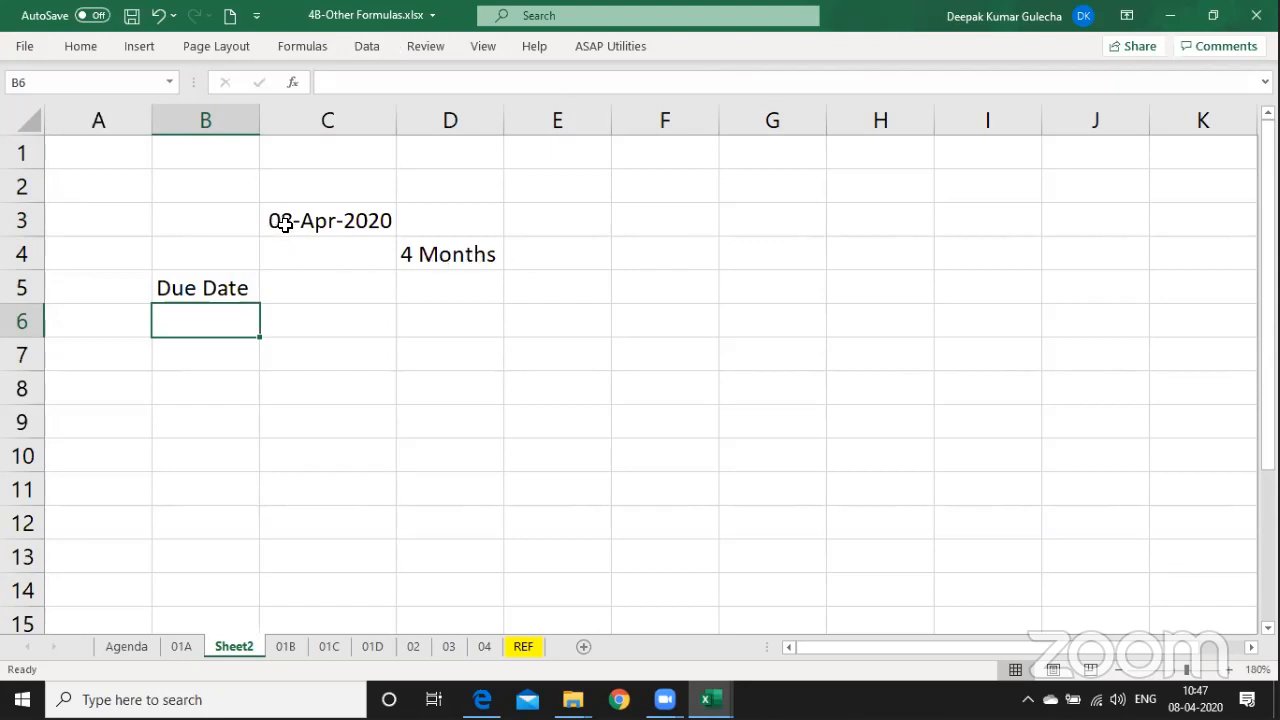
# Enter the due date 8 August 2020 in cell C5 beside its label.
pyautogui.click(333, 369)
pyautogui.click(337, 295)
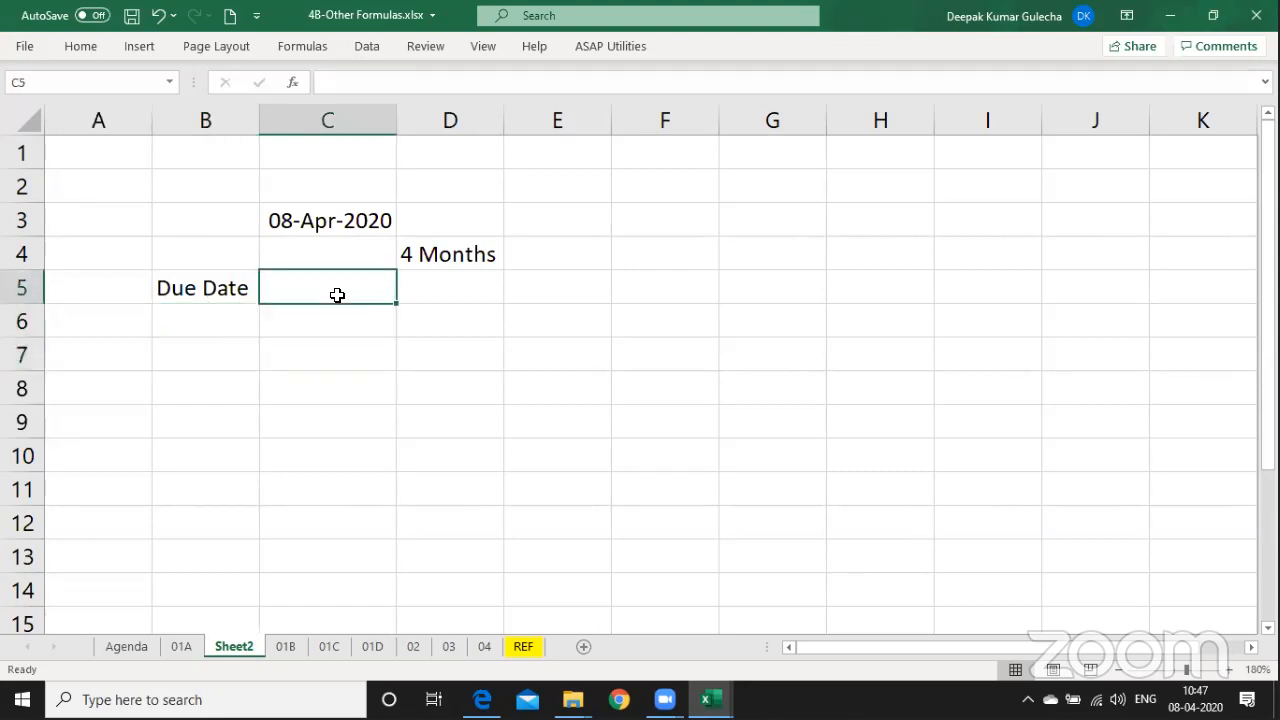
pyautogui.write('8')
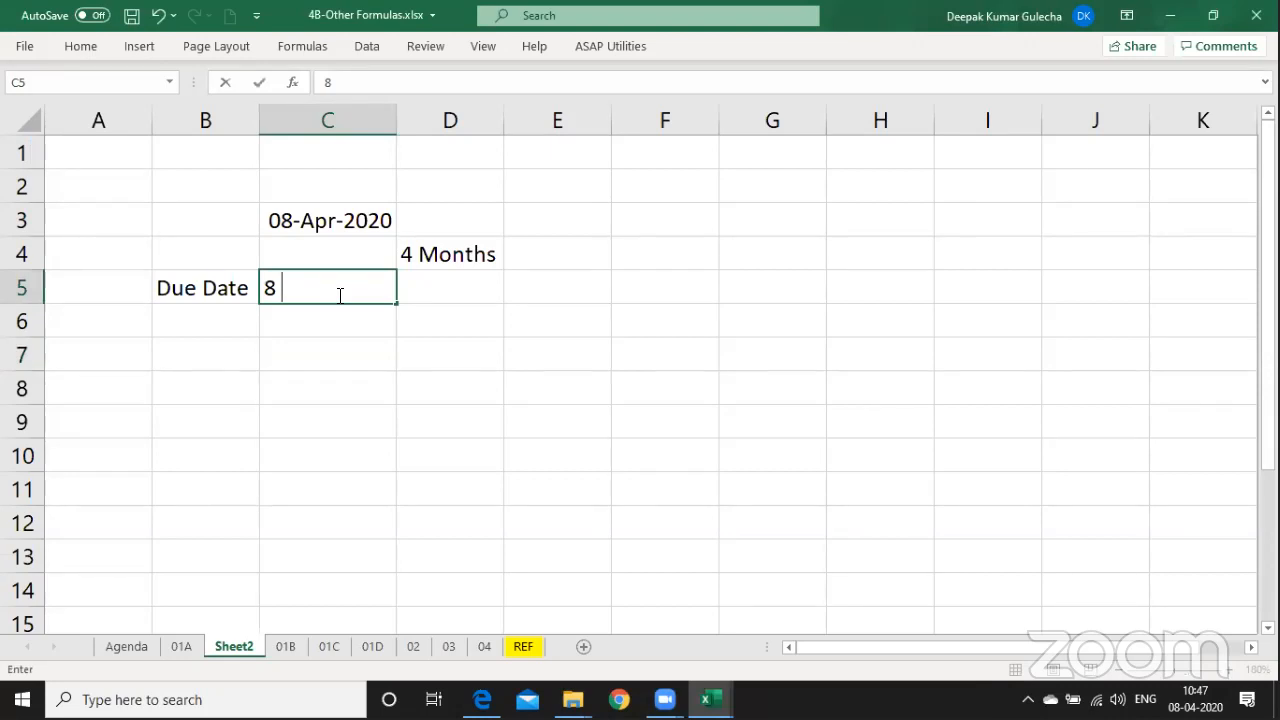
pyautogui.write(' August 201')
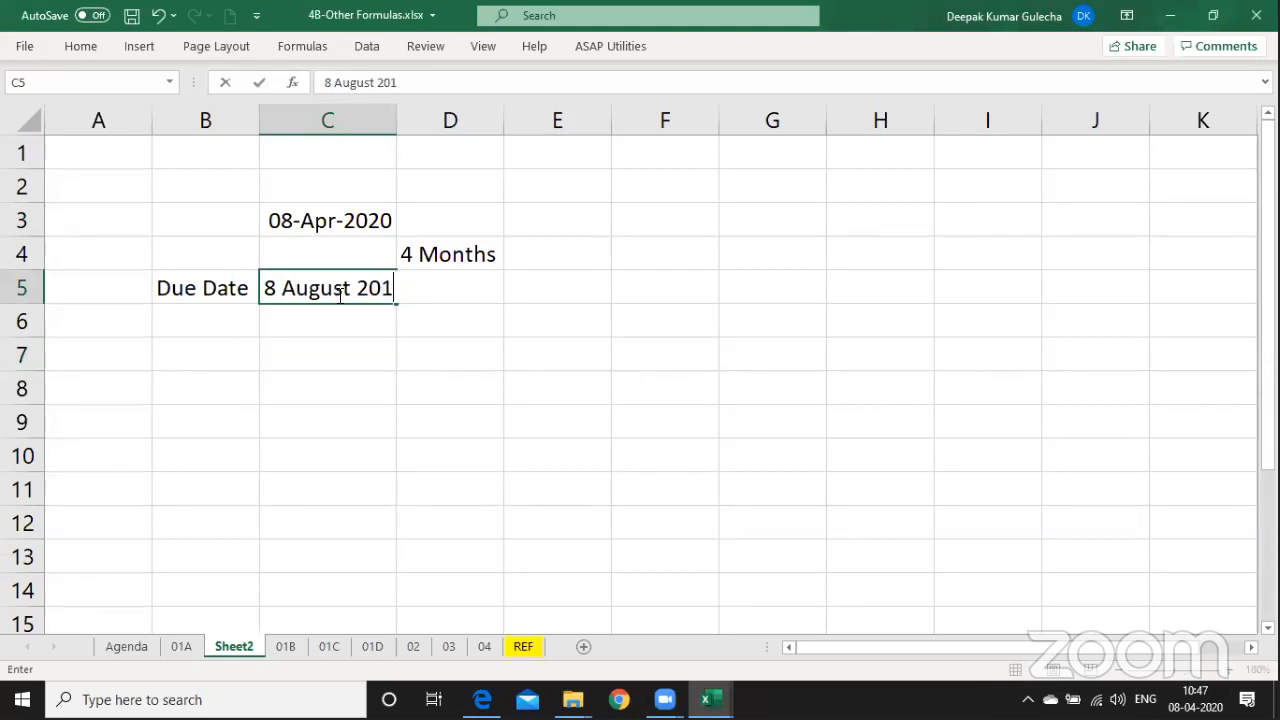
pyautogui.press('BackSpace')
pyautogui.write('20')
pyautogui.press('Return')
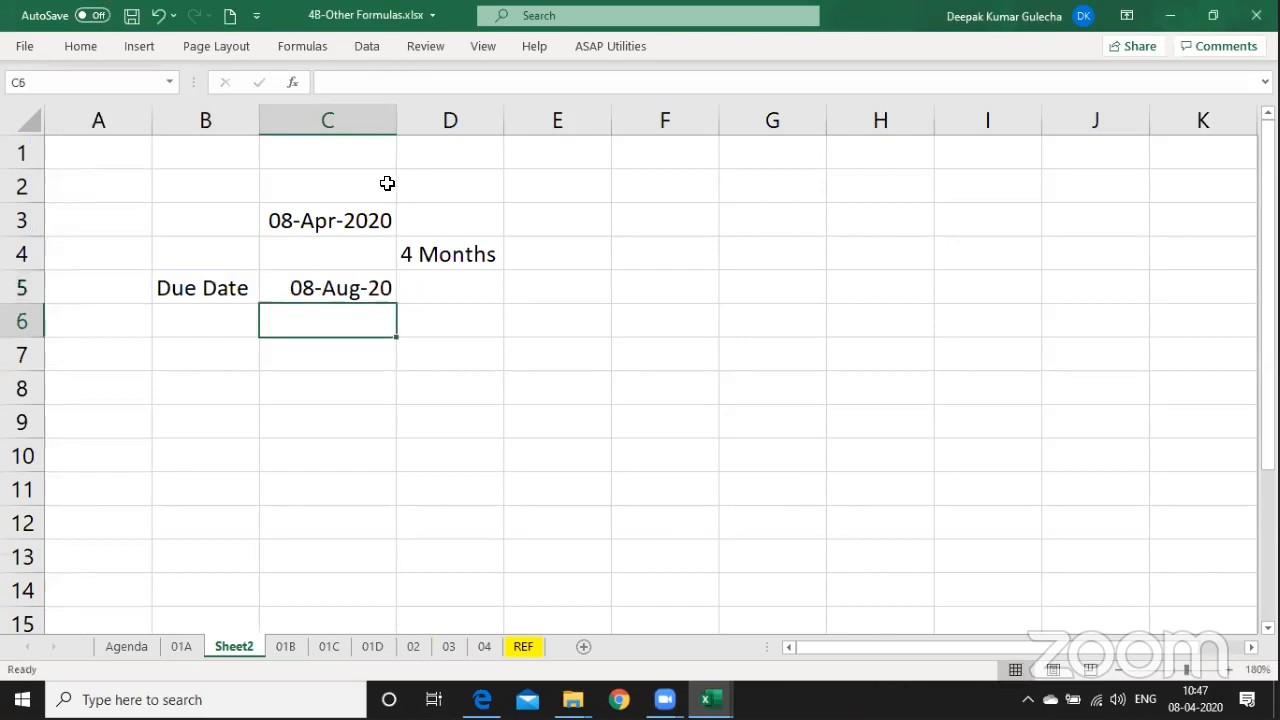
# Widen column C slightly and copy only the date format of C3 onto the due date in C5.
pyautogui.moveTo(397, 126); pyautogui.dragTo(419, 120)
pyautogui.press('Up')
pyautogui.press('Up')
pyautogui.press('Up')
pyautogui.hotkey('ctrl', 'c')
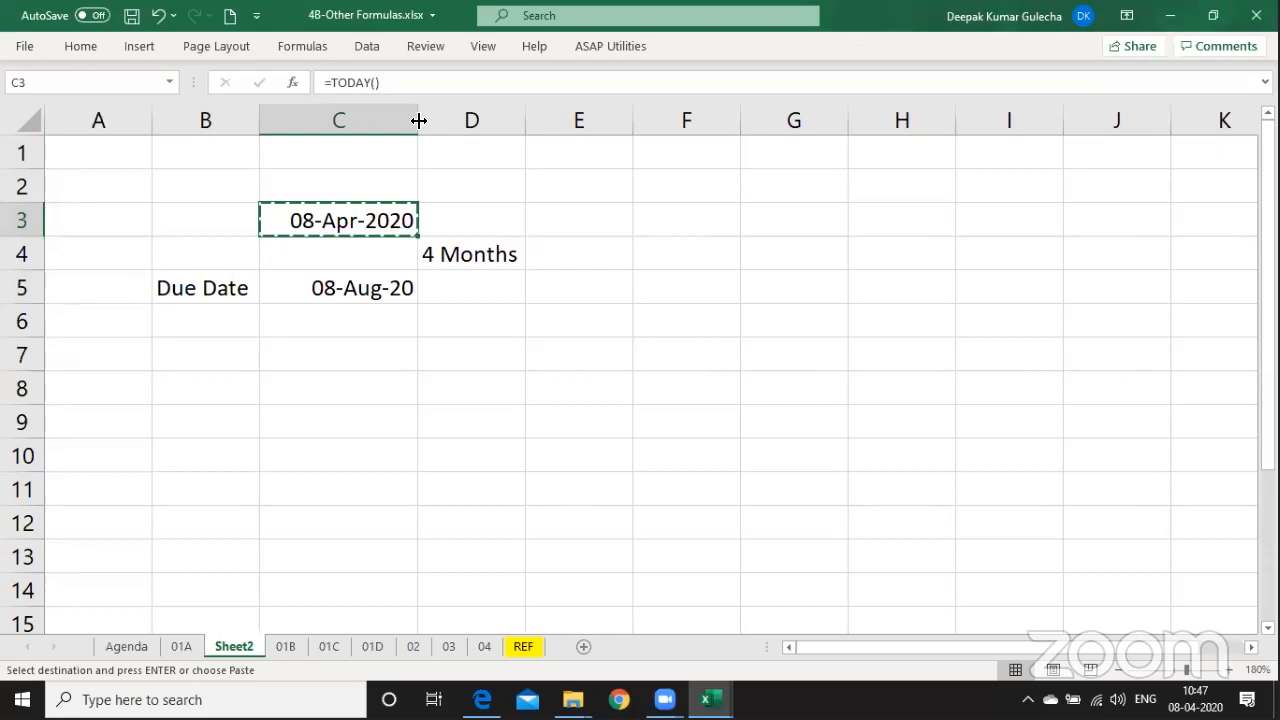
pyautogui.press('Down')
pyautogui.press('Down')
pyautogui.hotkey('ctrl', 'alt', 'v')
pyautogui.press('t')
pyautogui.press('Return')
pyautogui.press('Right')
pyautogui.press('Right')
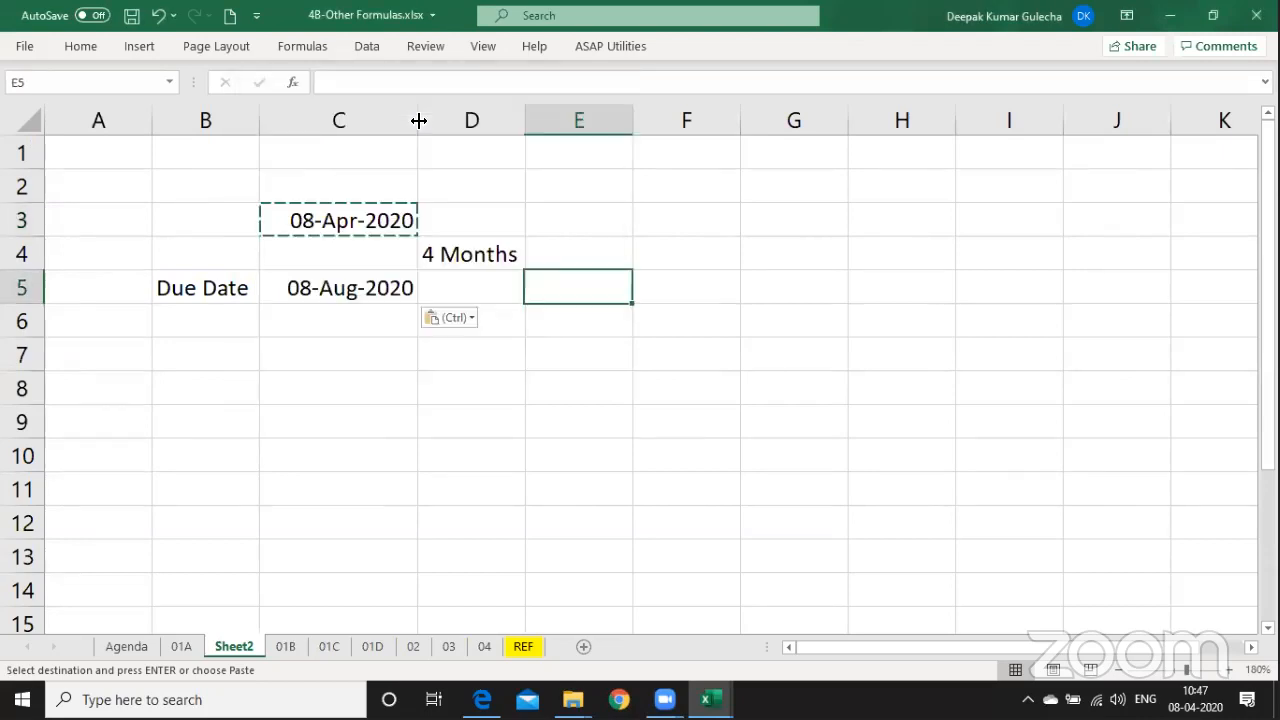
pyautogui.press('Up')
pyautogui.press('Left')
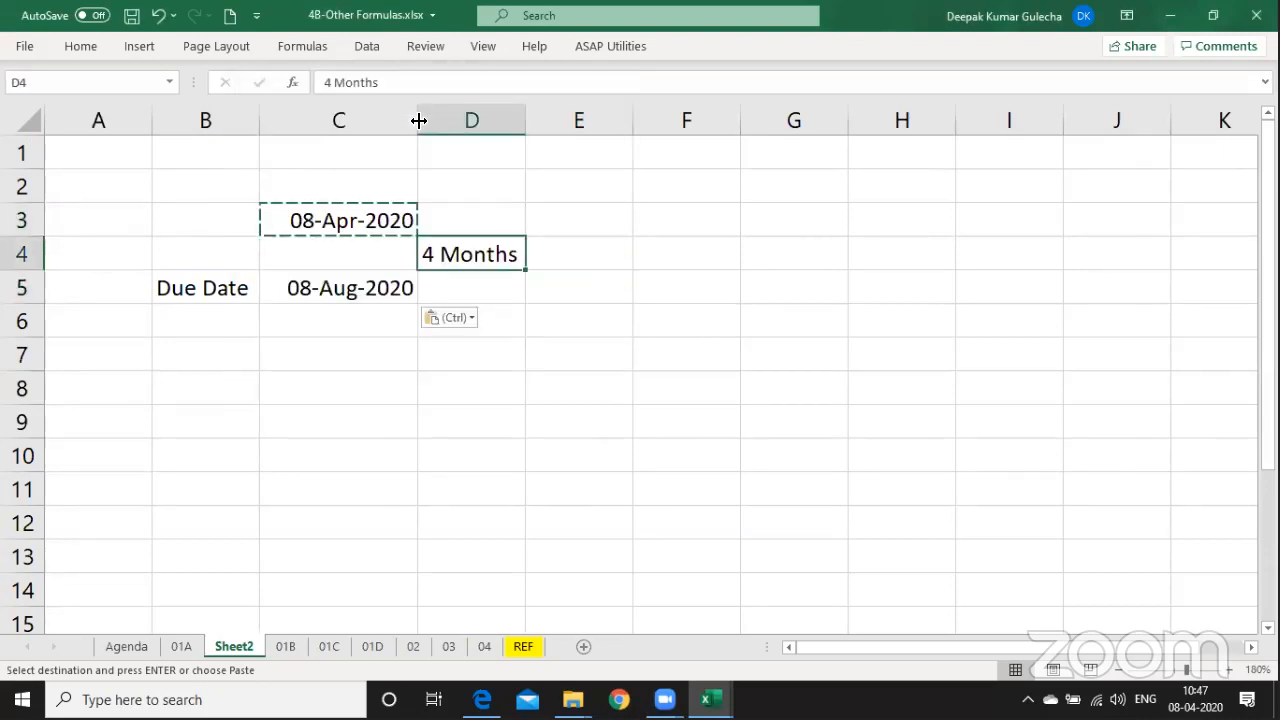
pyautogui.hotkey('shift', 'space')
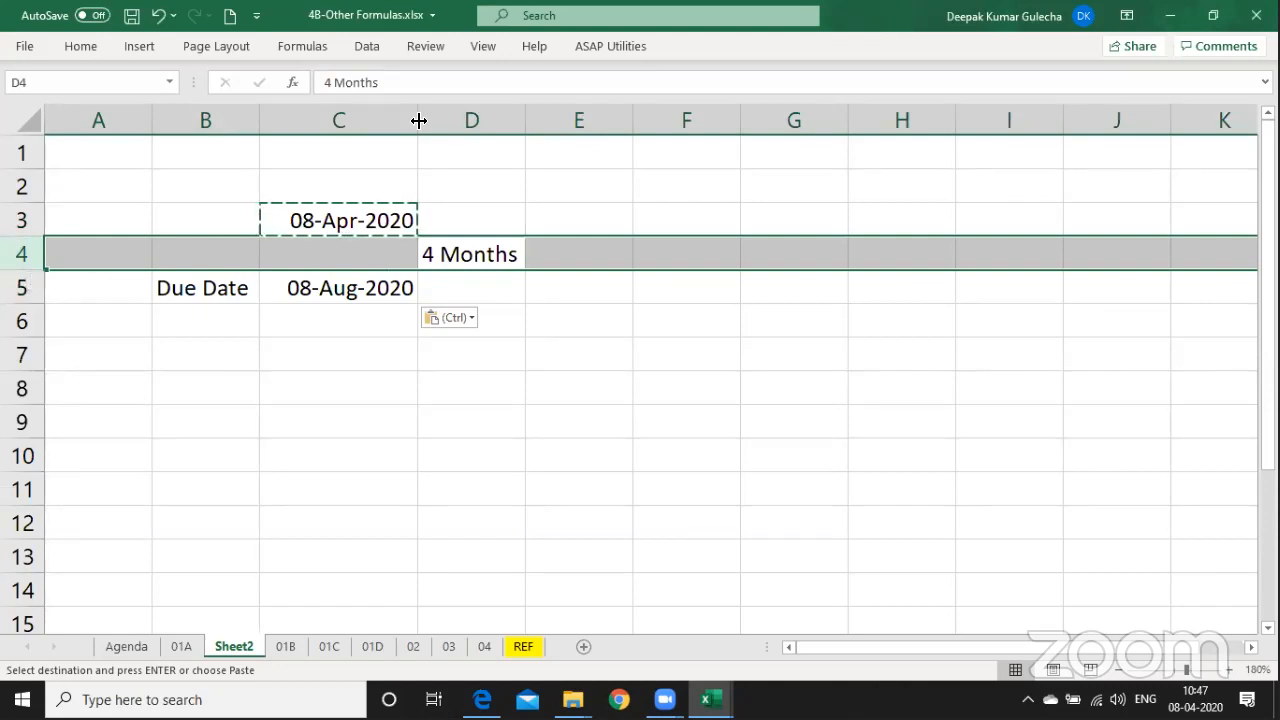
pyautogui.press('Down')
pyautogui.press('Left')
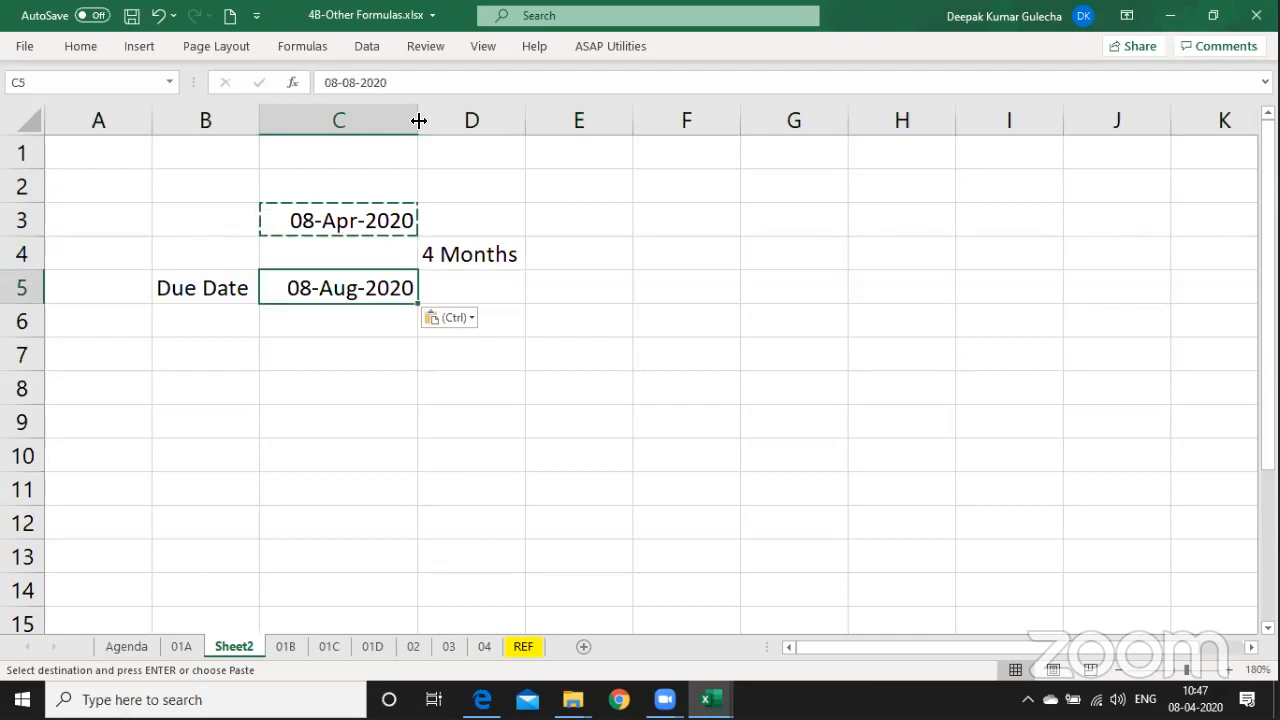
pyautogui.press('Right')
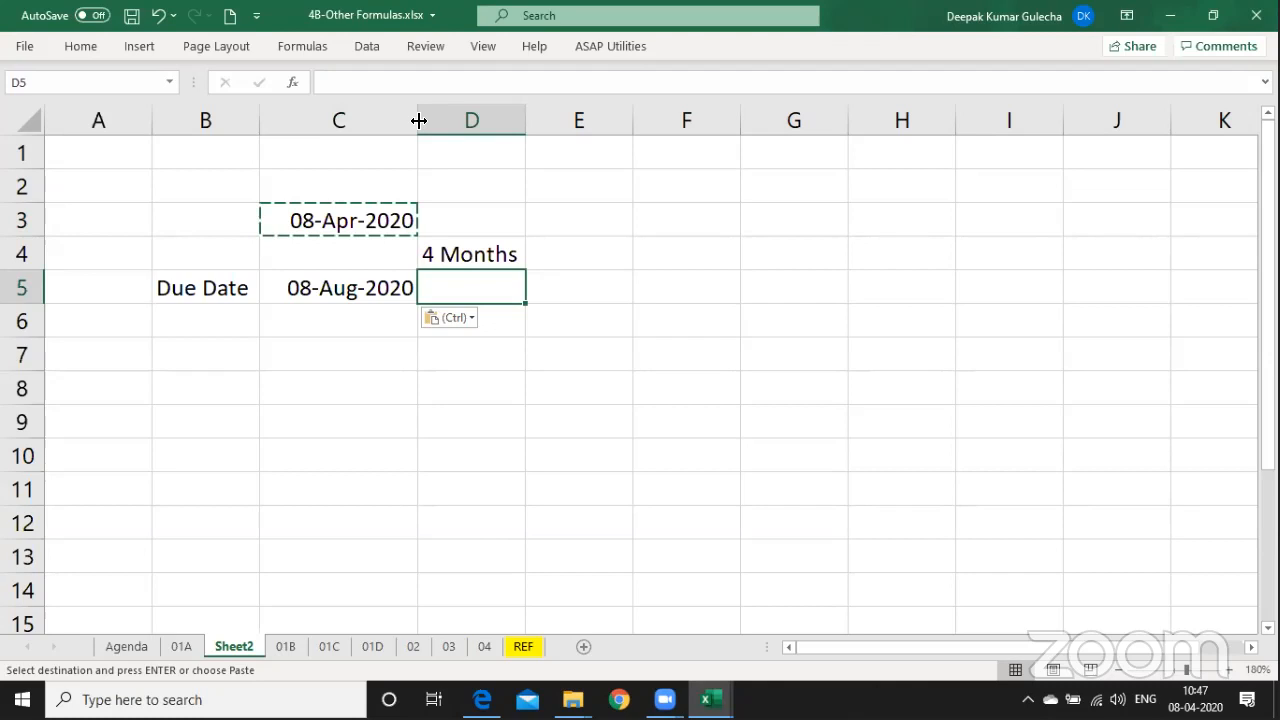
pyautogui.press('Down')
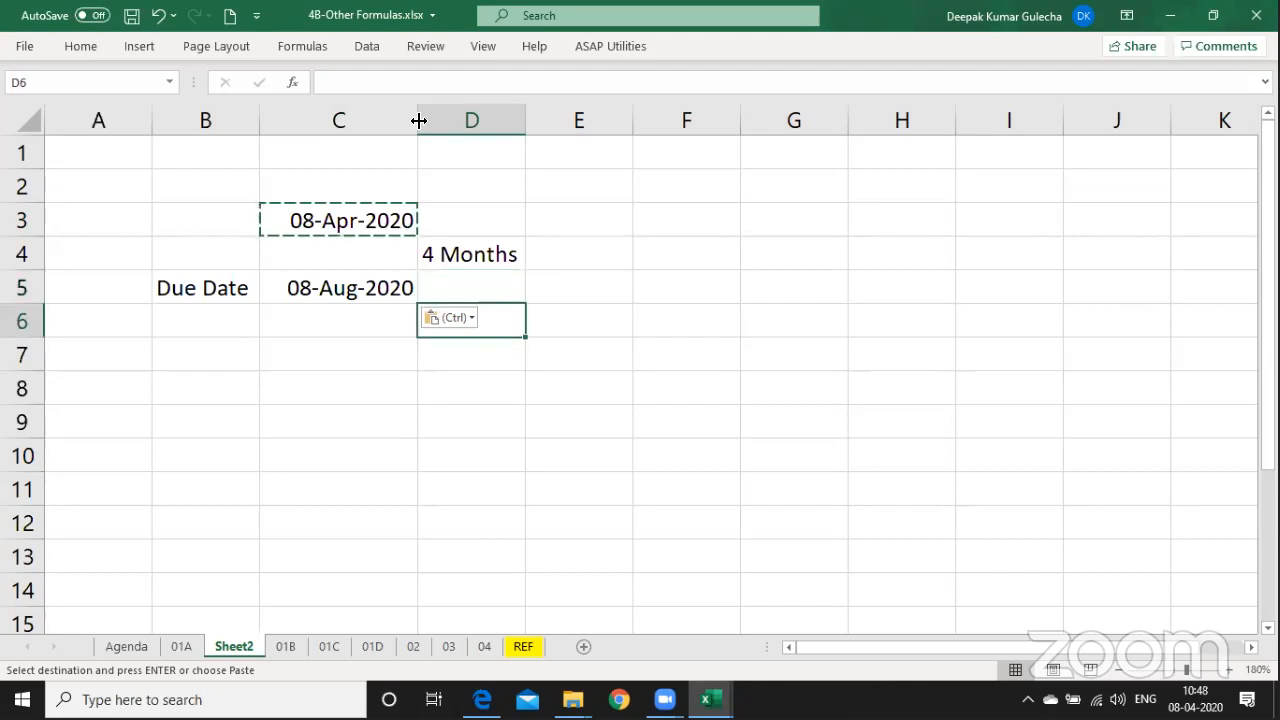
pyautogui.press('Left')
pyautogui.press('Down')
pyautogui.press('Down')
pyautogui.press('Up')
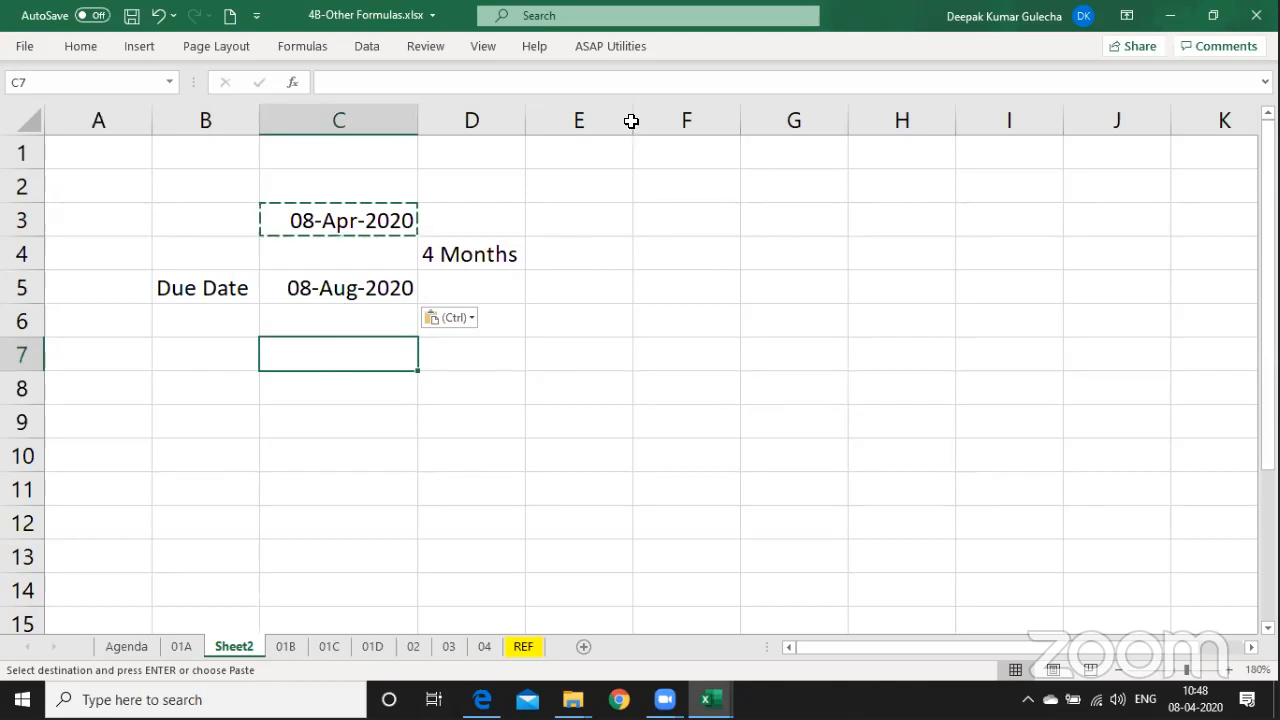
# Enter the labels PF in cell F3 and TDS in cell F4.
pyautogui.click(678, 184)
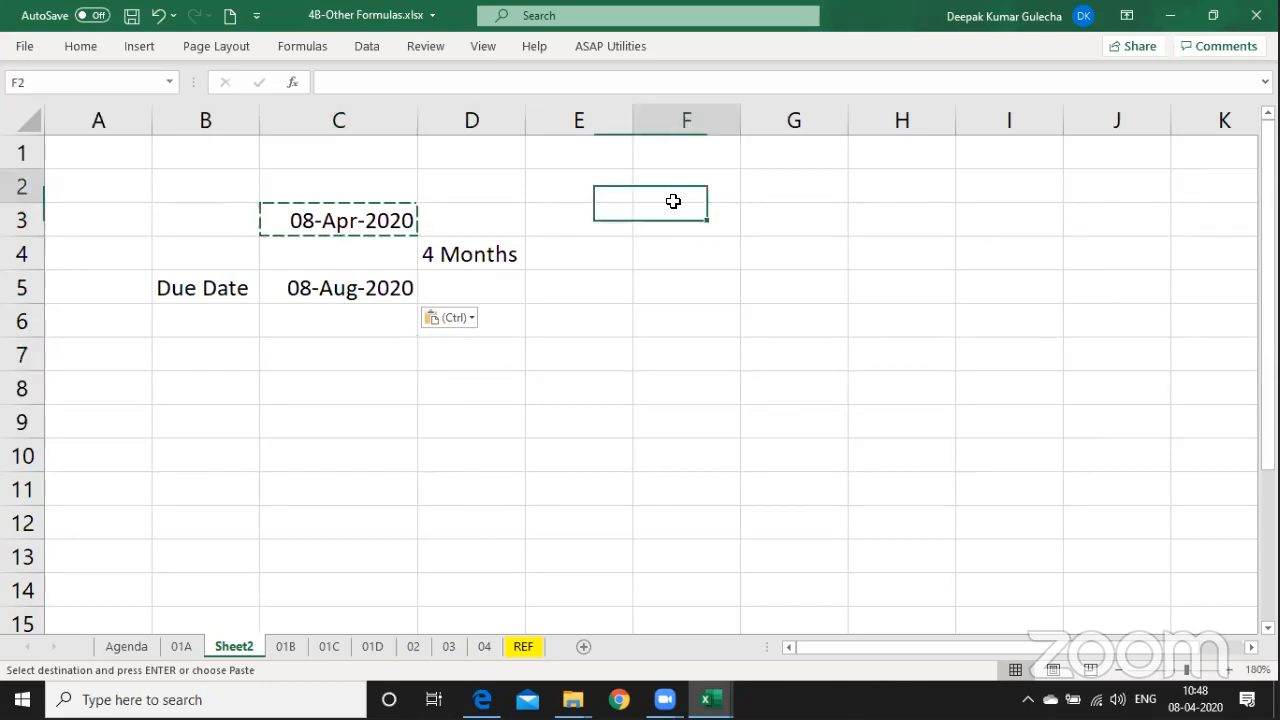
pyautogui.click(675, 217)
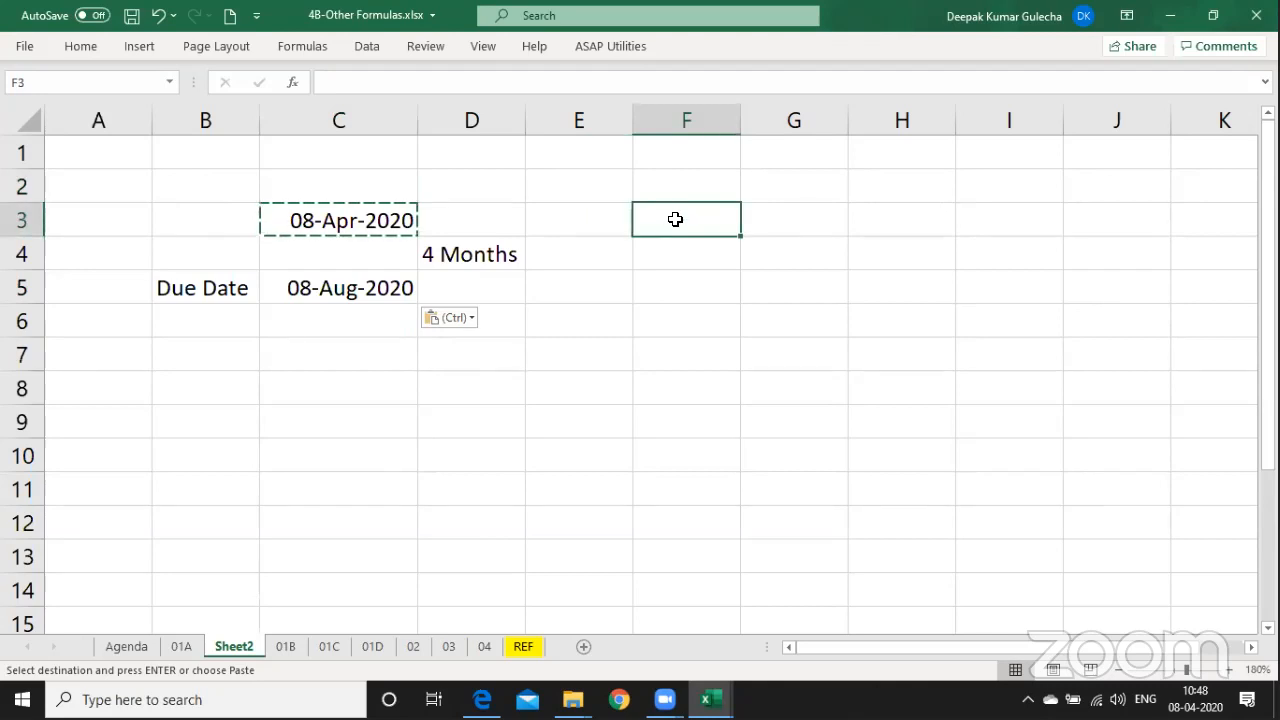
pyautogui.write('PR')
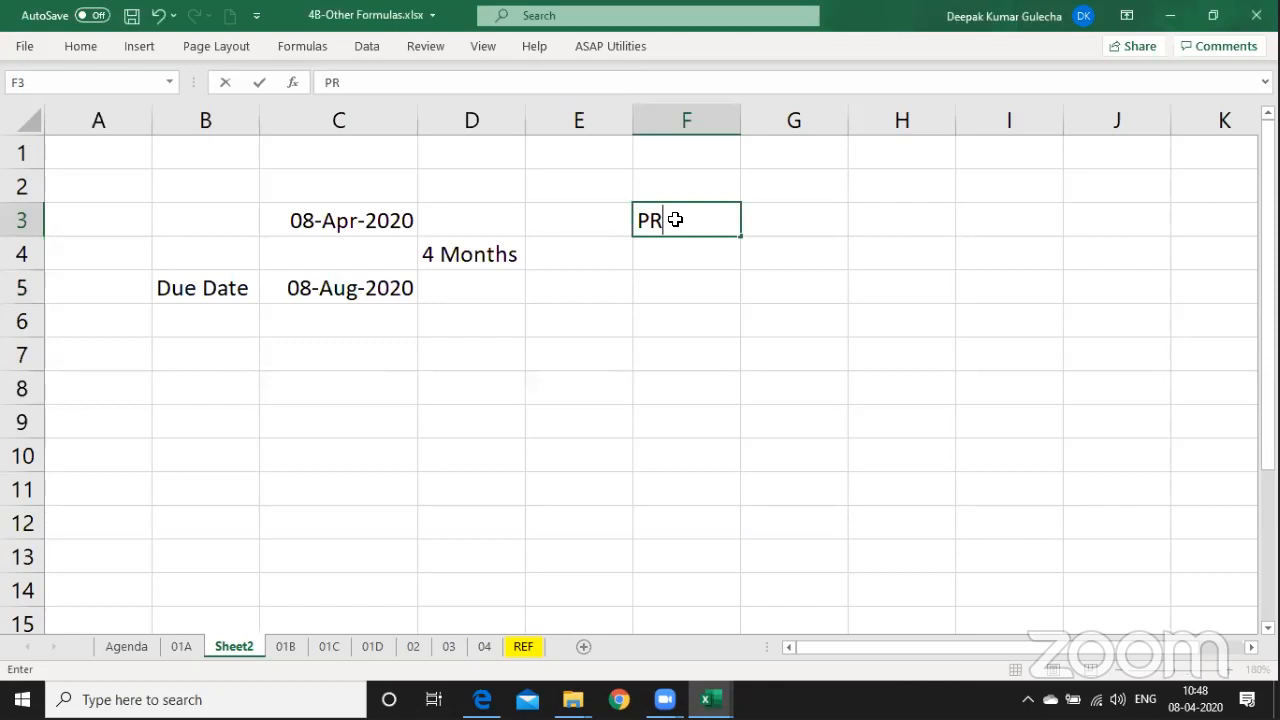
pyautogui.press('BackSpace')
pyautogui.write('F')
pyautogui.press('Return')
pyautogui.write('TDS')
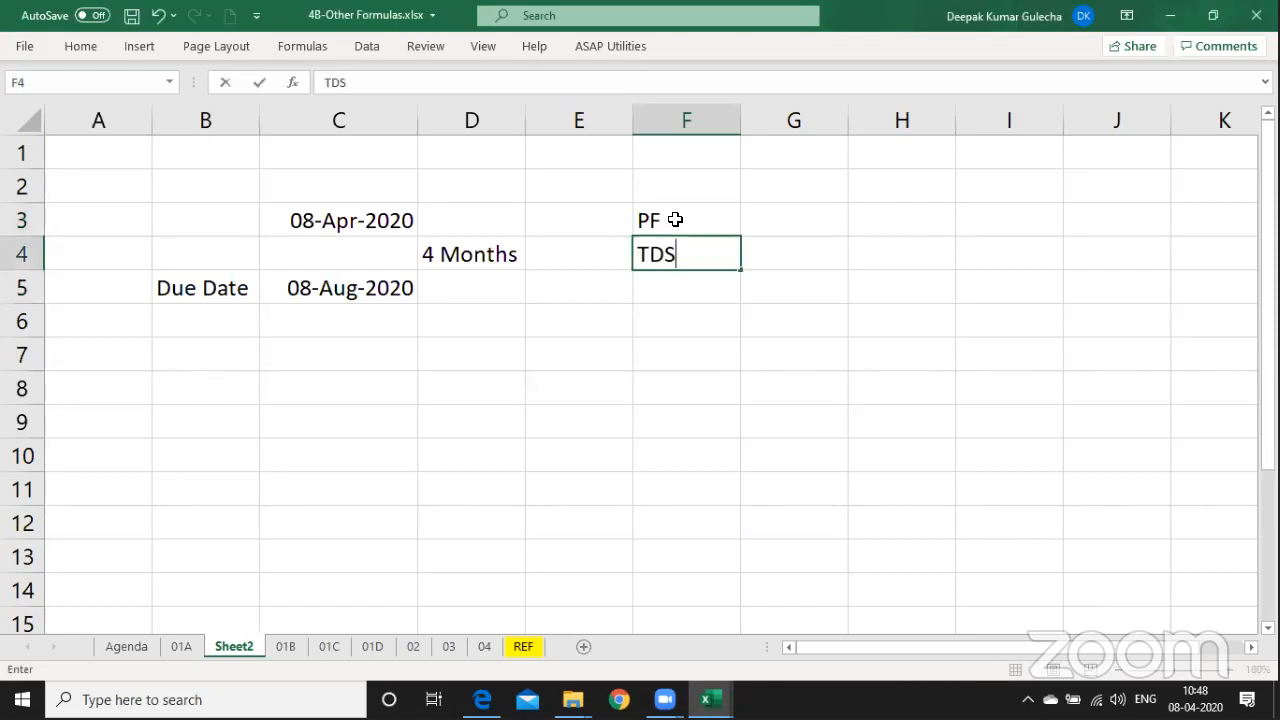
pyautogui.press('Return')
# Enter the label GST in cell E6 and its due date 20-04-2020 in cell F6.
pyautogui.press('Down')
pyautogui.press('Left')
pyautogui.write('GS')
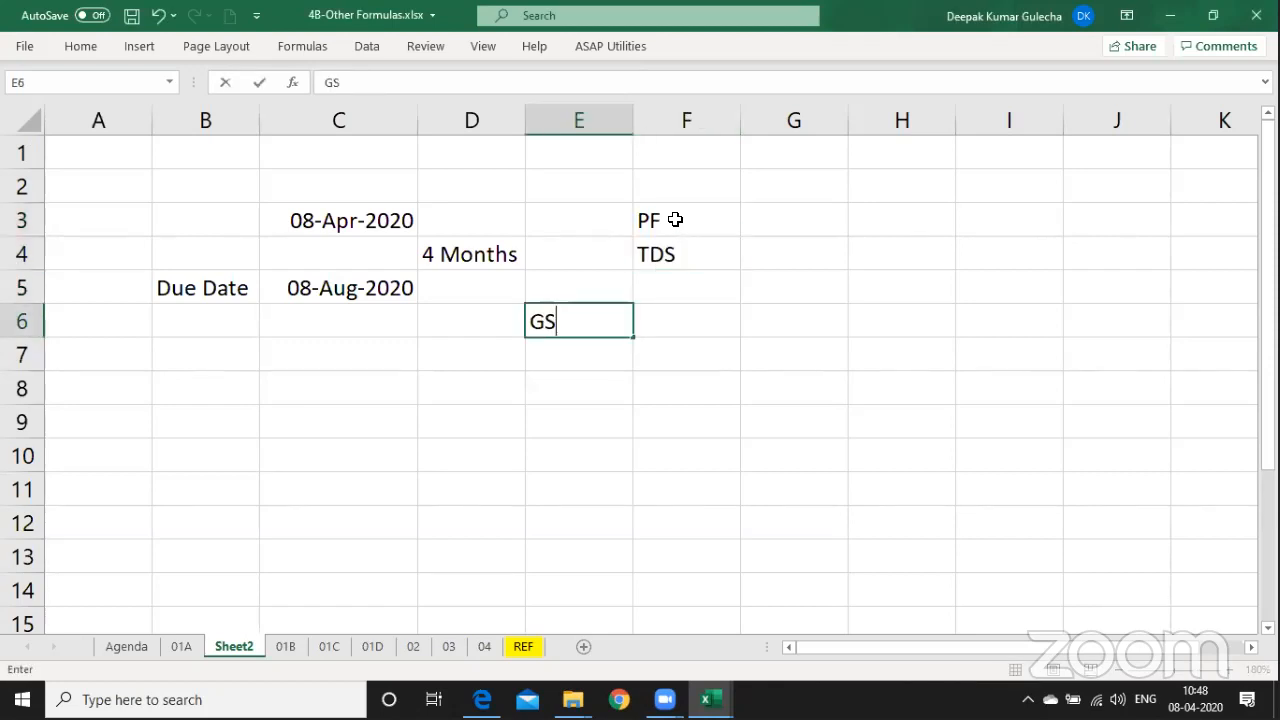
pyautogui.write('T')
pyautogui.hotkey('ctrl', 'Return')
pyautogui.press('Right')
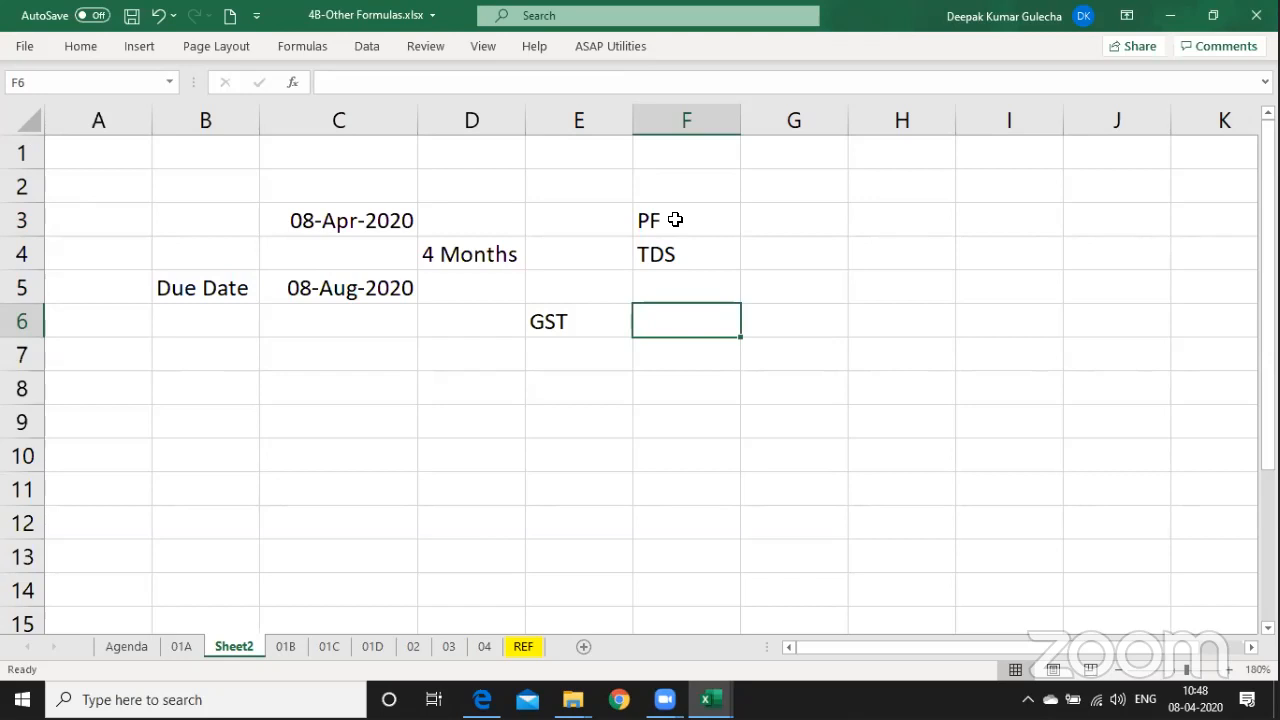
pyautogui.write('20 /4/')
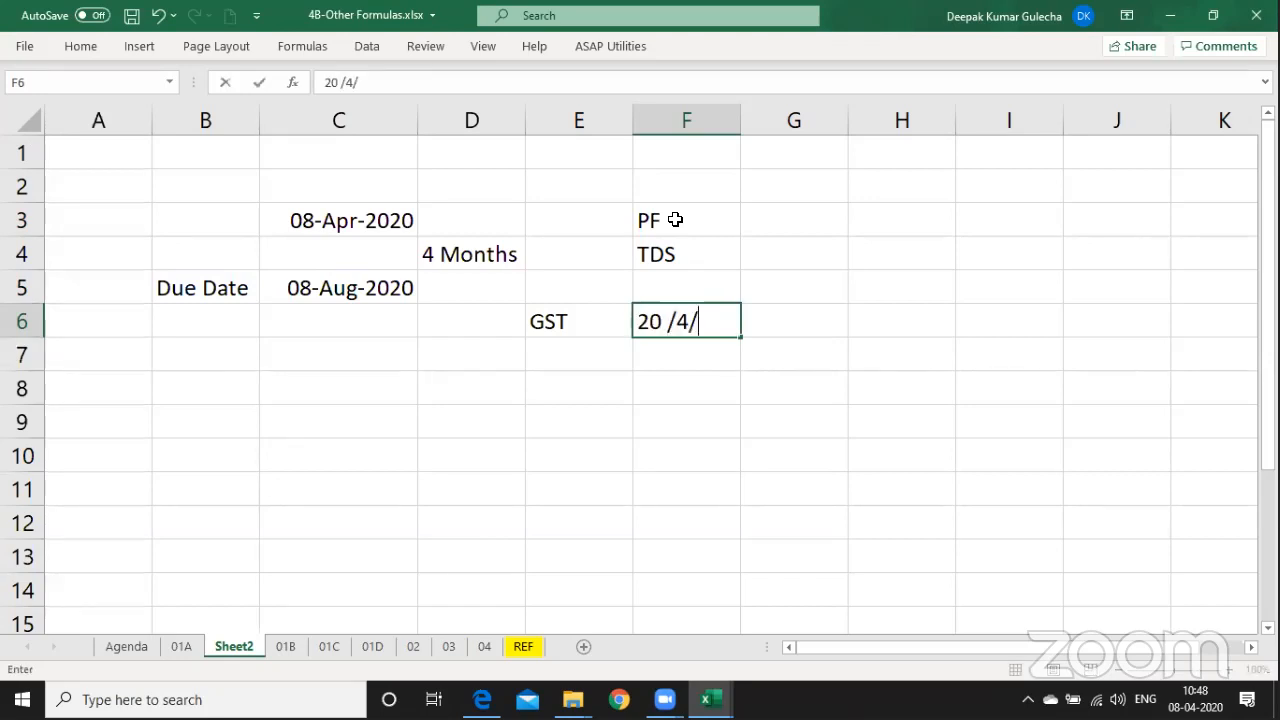
pyautogui.write(' 20')
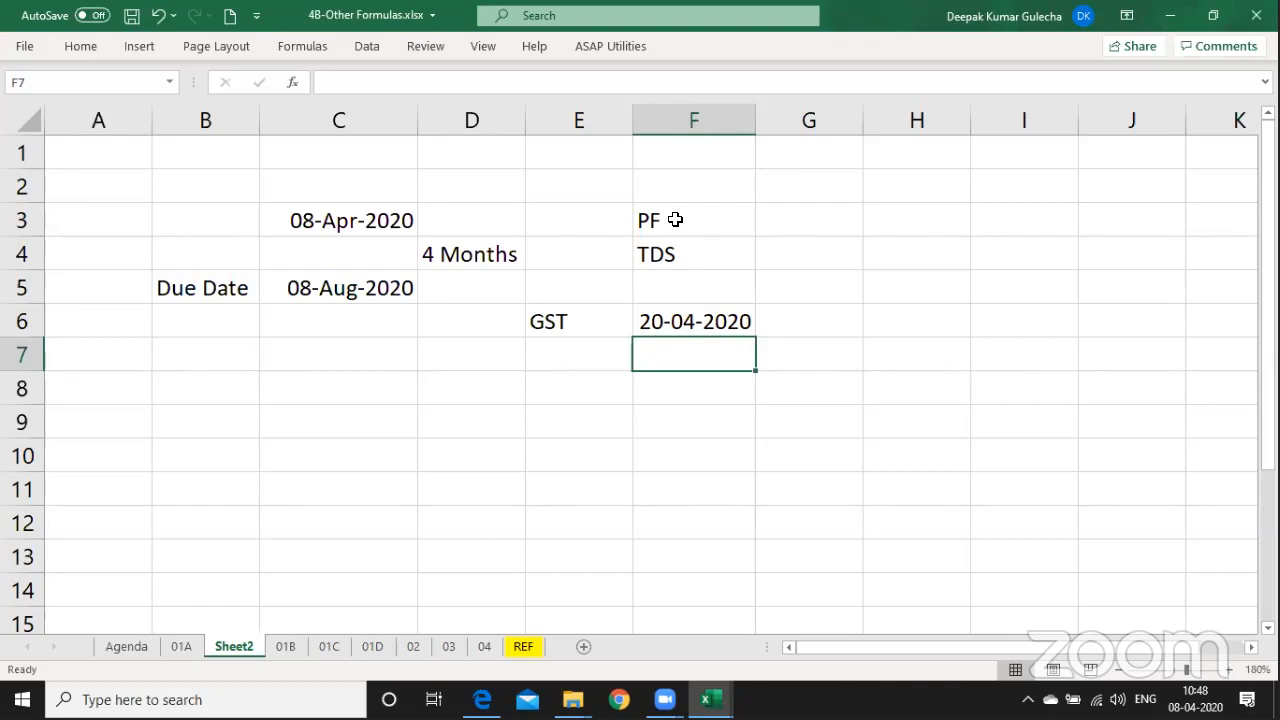
pyautogui.press('Up')
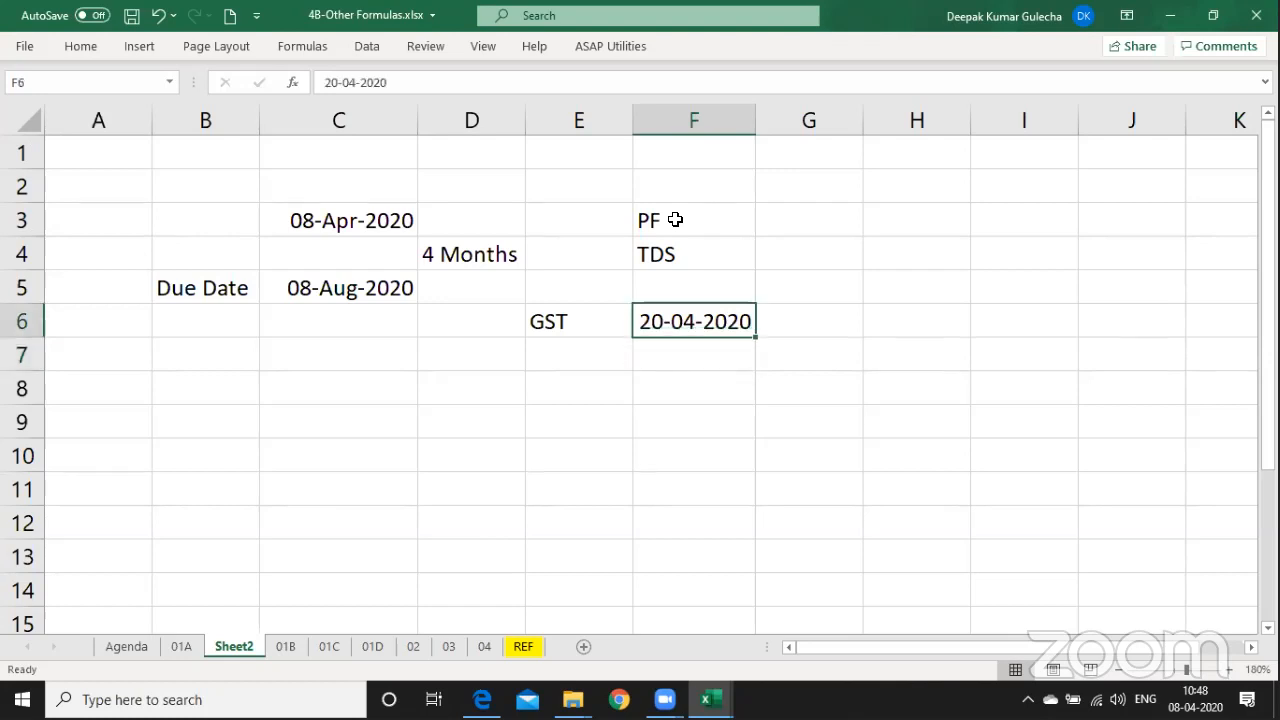
pyautogui.hotkey('shift', 'Down')
pyautogui.hotkey('shift', 'Down')
pyautogui.hotkey('shift', 'Down')
pyautogui.hotkey('shift', 'Down')
pyautogui.hotkey('shift', 'Down')
pyautogui.hotkey('shift', 'Down')
pyautogui.hotkey('shift', 'Down')
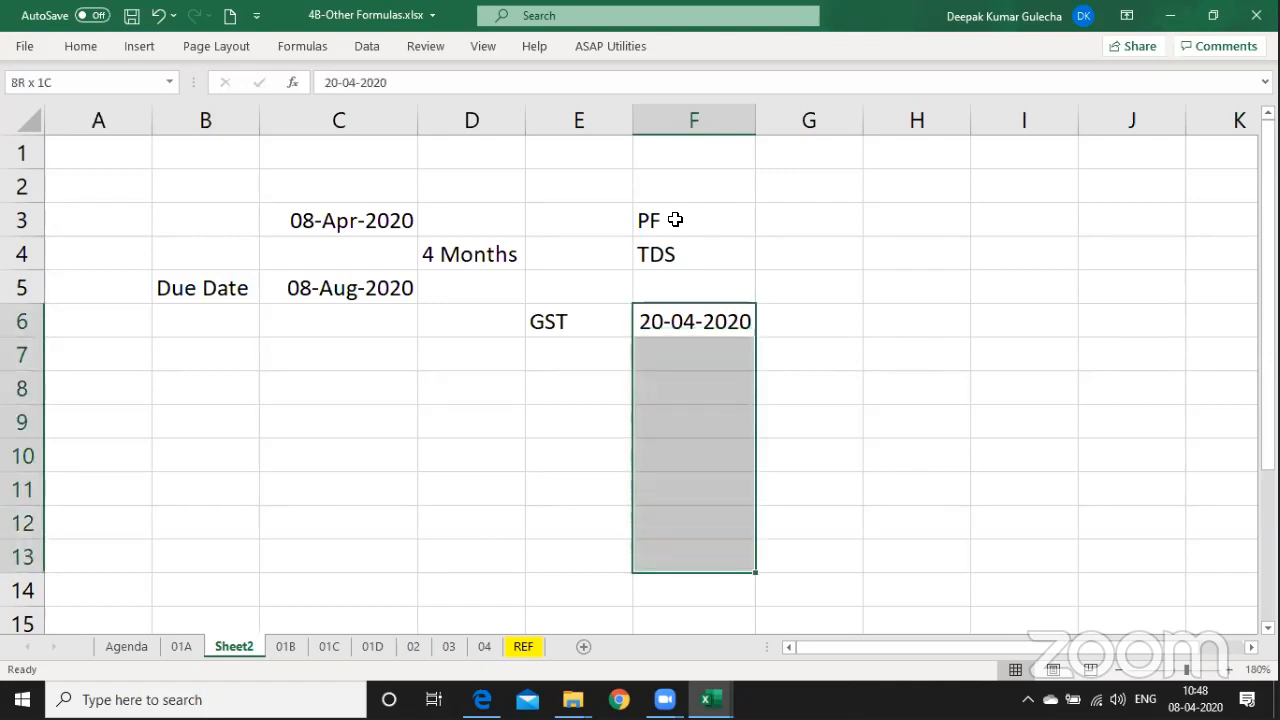
pyautogui.press('Up')
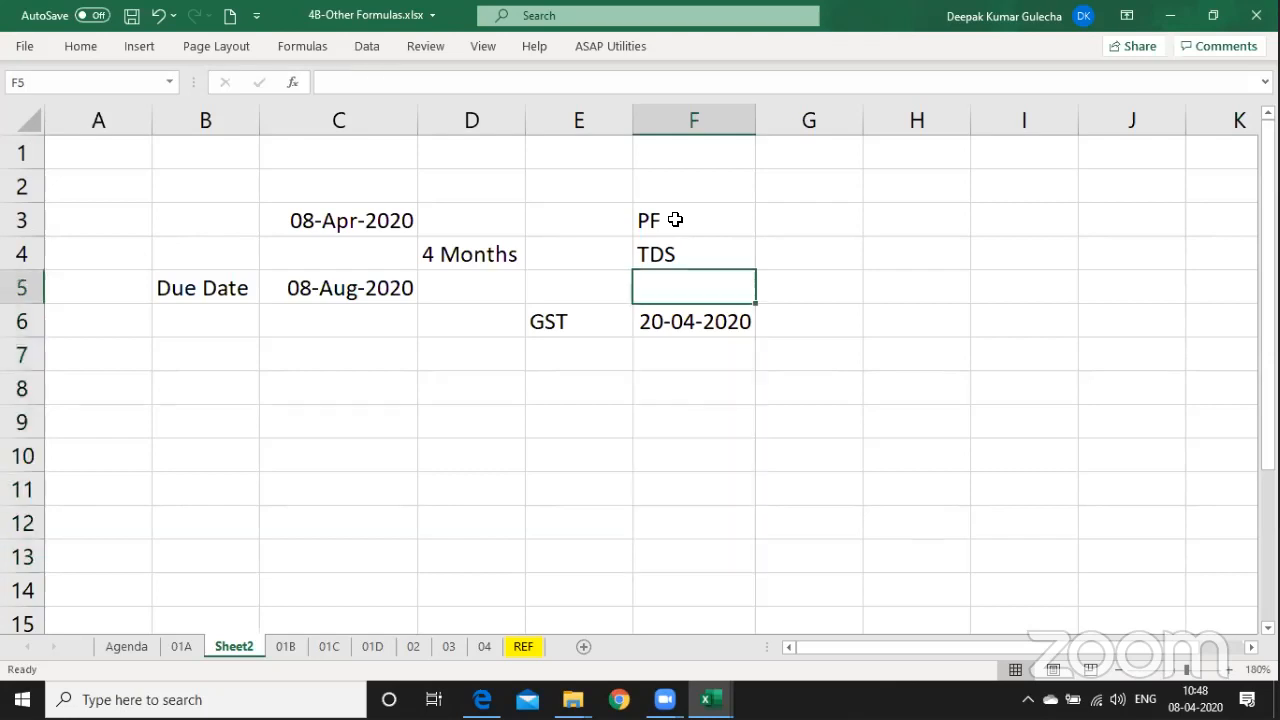
pyautogui.press('Down')
pyautogui.press('F2')
pyautogui.press('Escape')
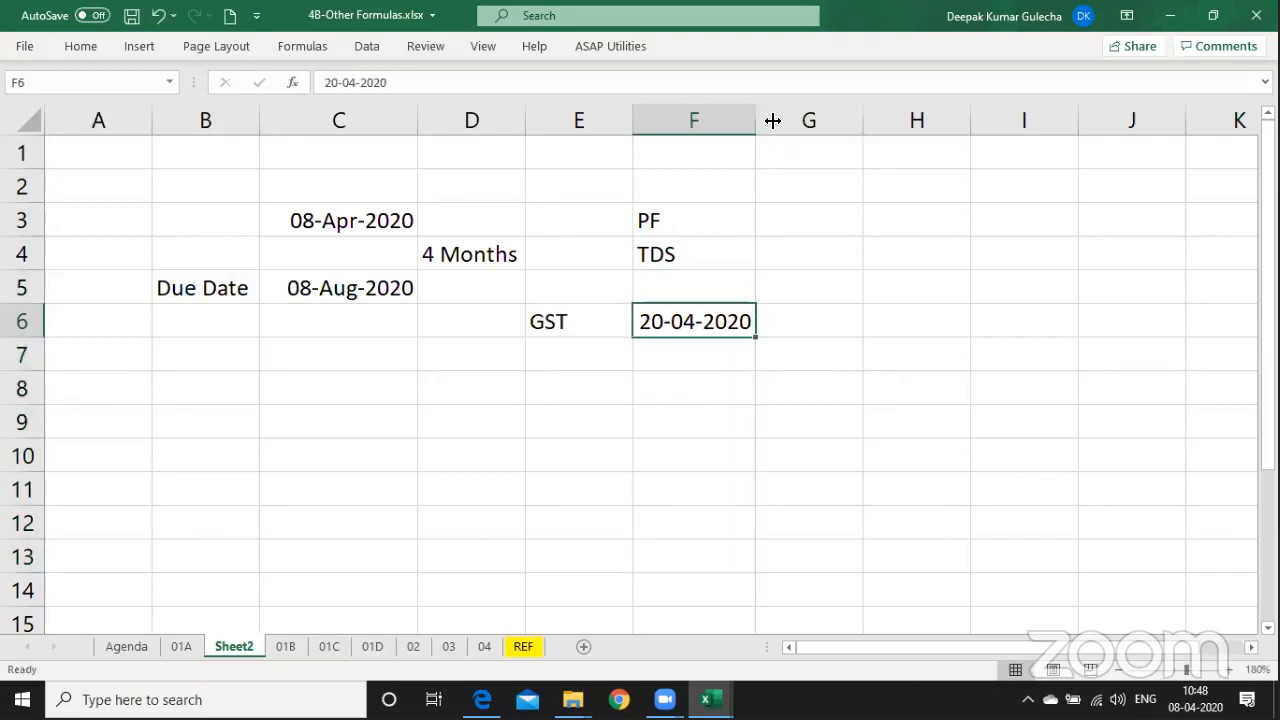
# Widen column F slightly so the GST date has more room.
pyautogui.moveTo(771, 120); pyautogui.dragTo(796, 120)
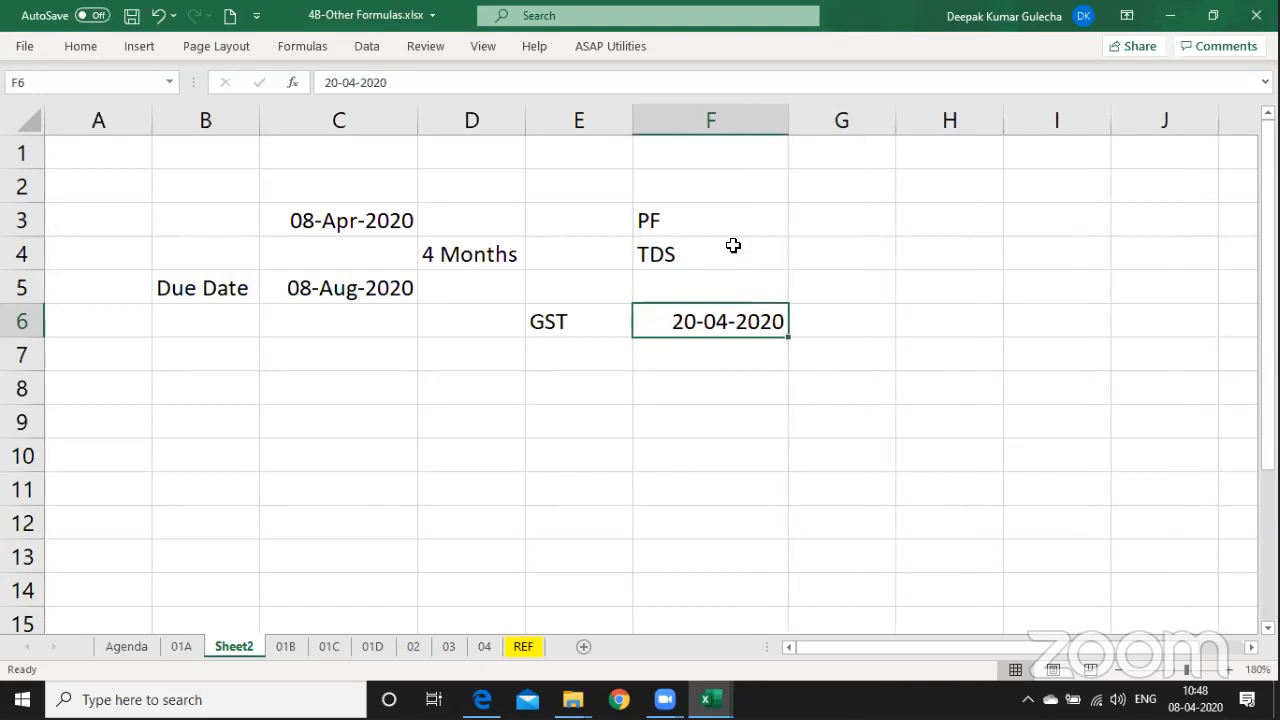
pyautogui.press('Return')
pyautogui.click(694, 323)
pyautogui.press('Return')
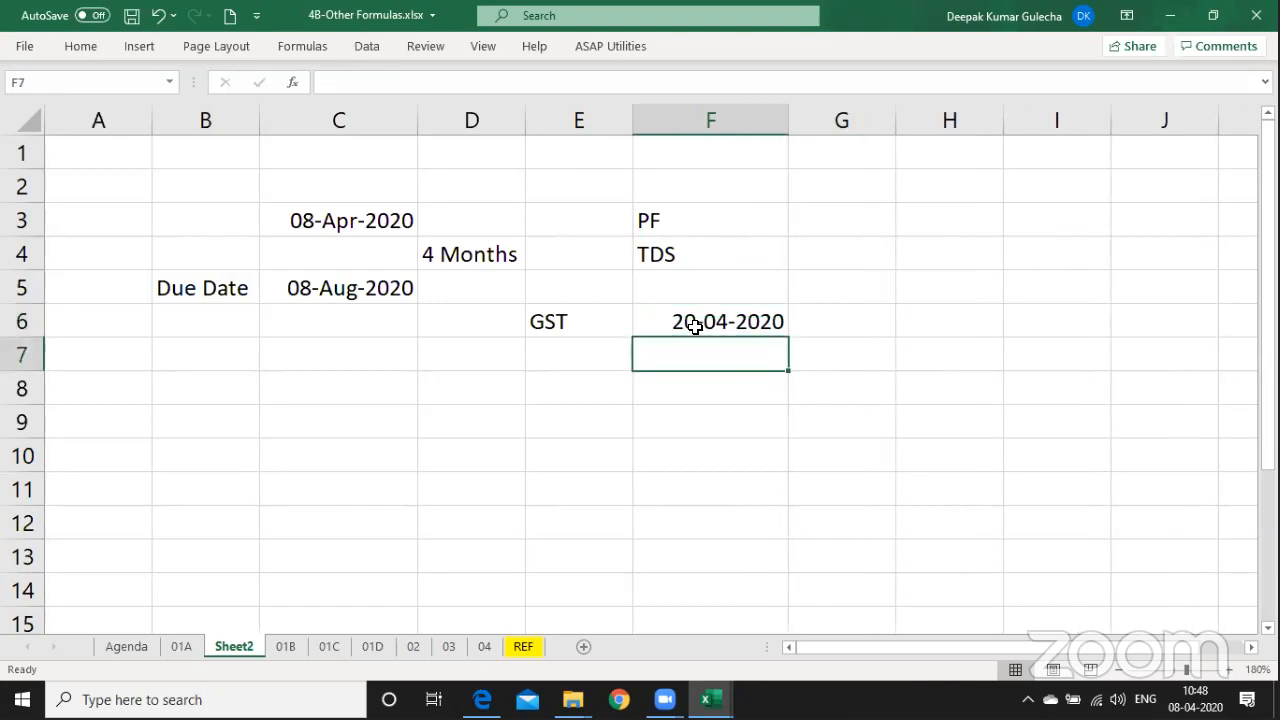
# Enter the next GST due date, 20-05-2020, manually in cell F7.
pyautogui.write('22')
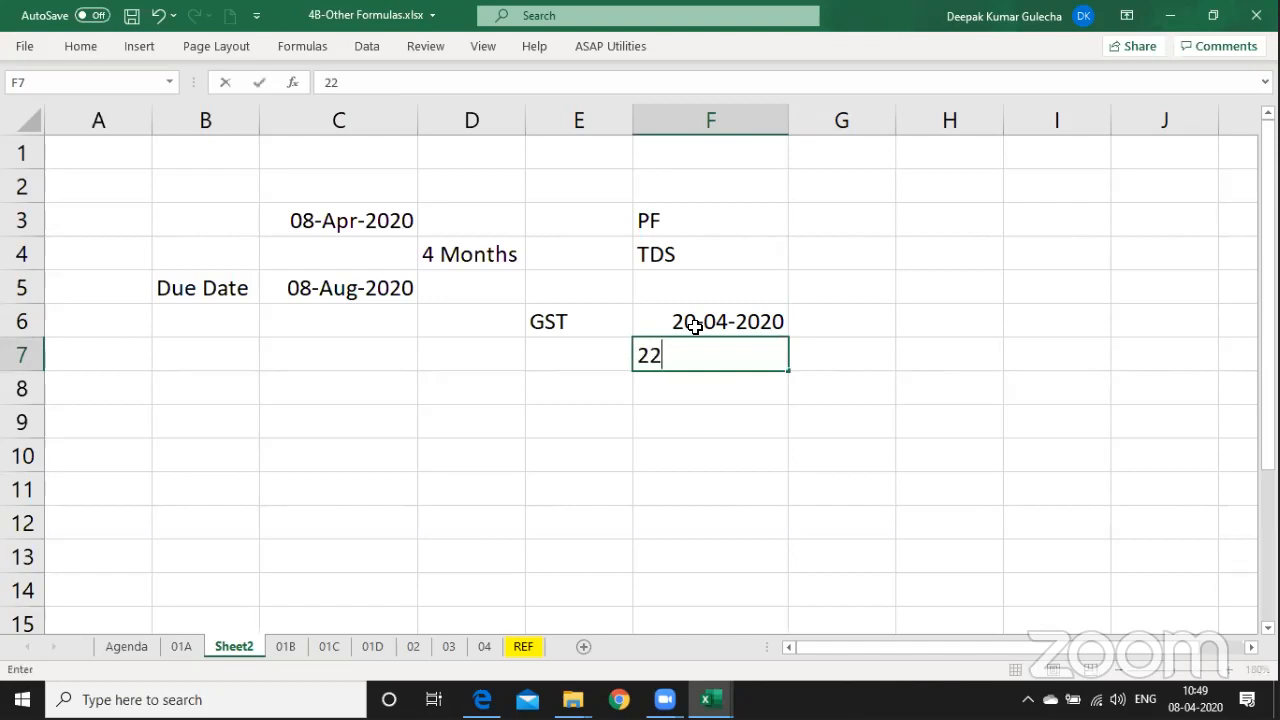
pyautogui.press('BackSpace')
pyautogui.write('-')
pyautogui.press('BackSpace')
pyautogui.write('0/5/20')
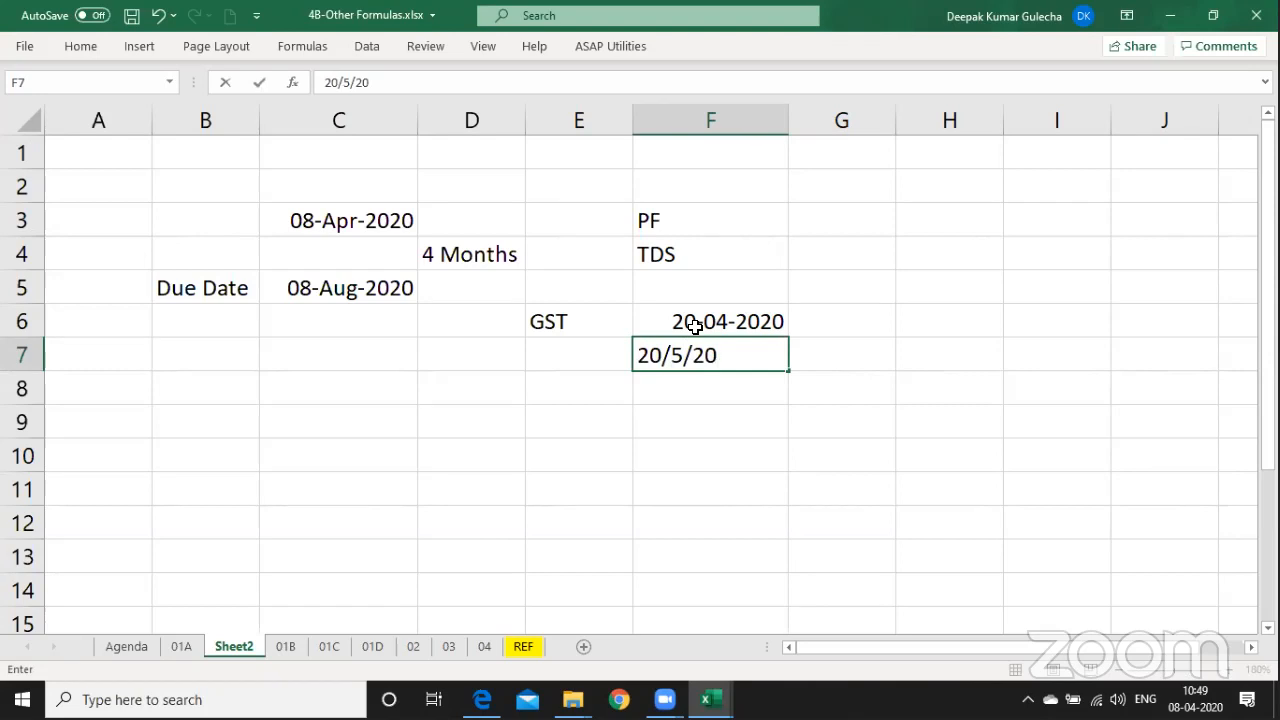
pyautogui.write('0')
pyautogui.press('BackSpace')
pyautogui.press('Return')
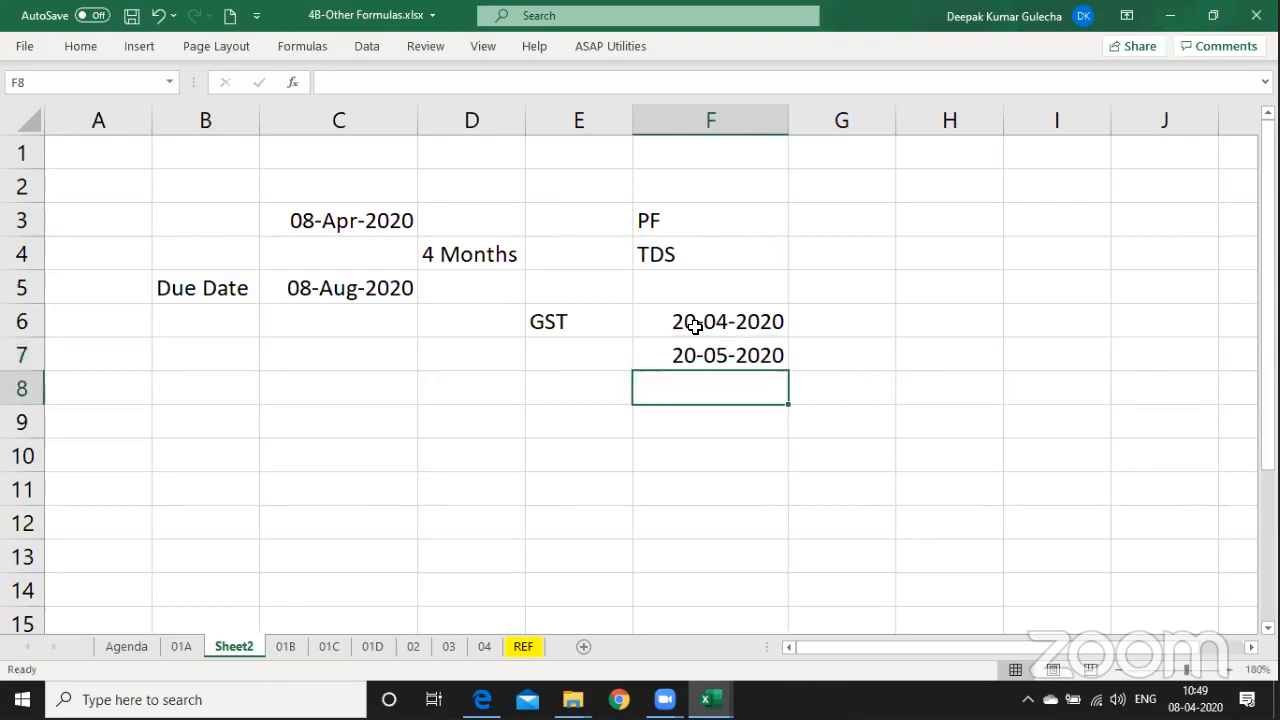
# Enter the third GST due date, 20-06-2020, manually in cell F8.
pyautogui.write('22')
pyautogui.press('BackSpace')
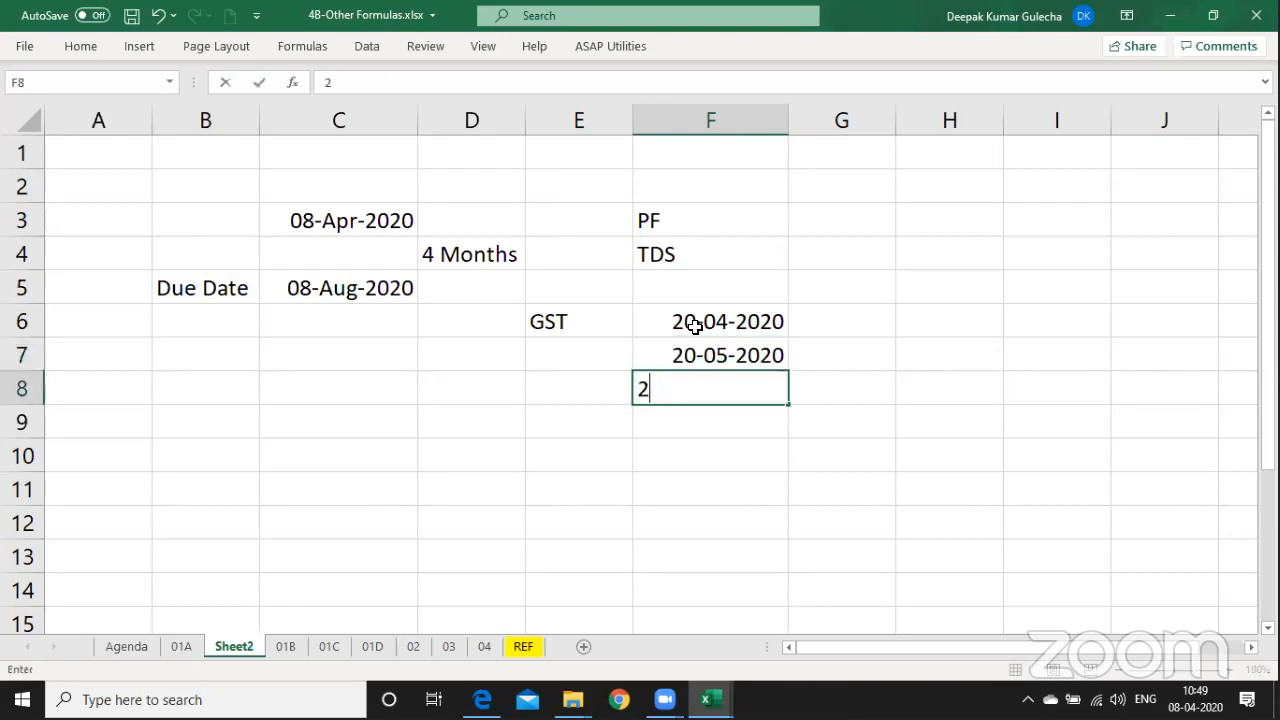
pyautogui.write('0/6/200')
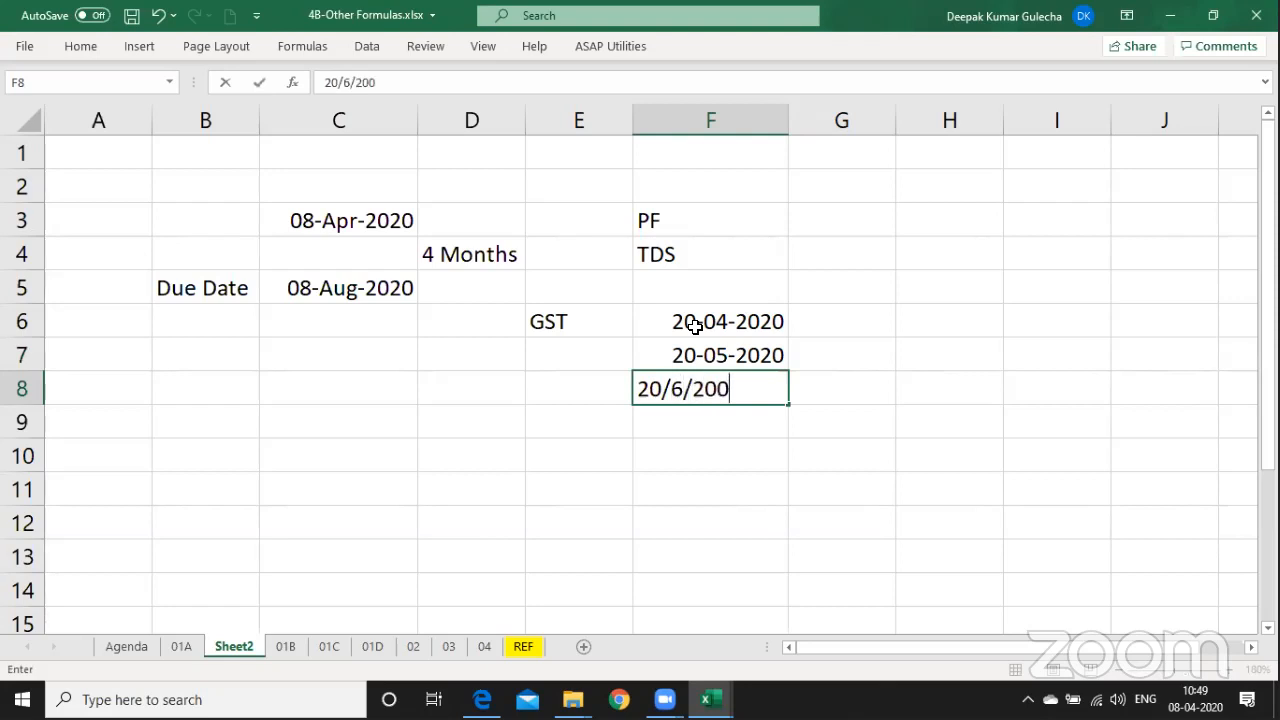
pyautogui.write('0')
pyautogui.press('Return')
pyautogui.press('Up')
pyautogui.press('Up')
pyautogui.press('Up')
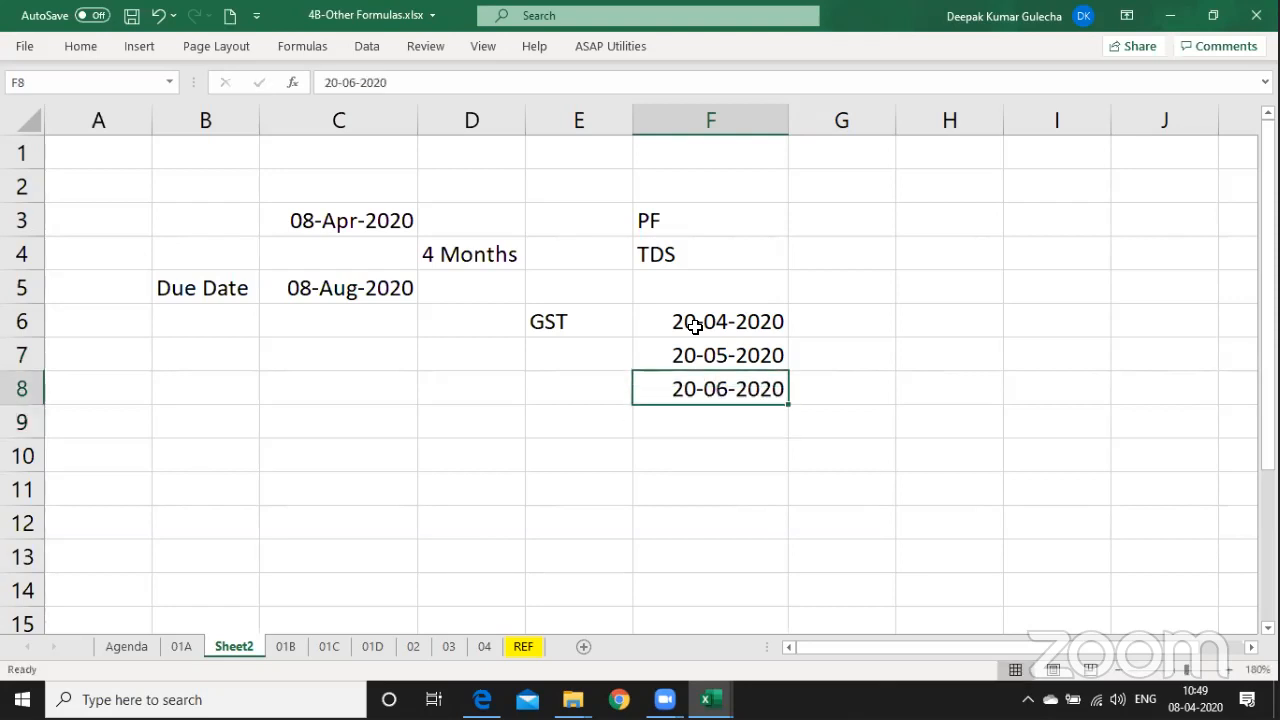
pyautogui.press('Down')
pyautogui.press('Down')
pyautogui.press('Down')
pyautogui.press('Down')
pyautogui.press('Up')
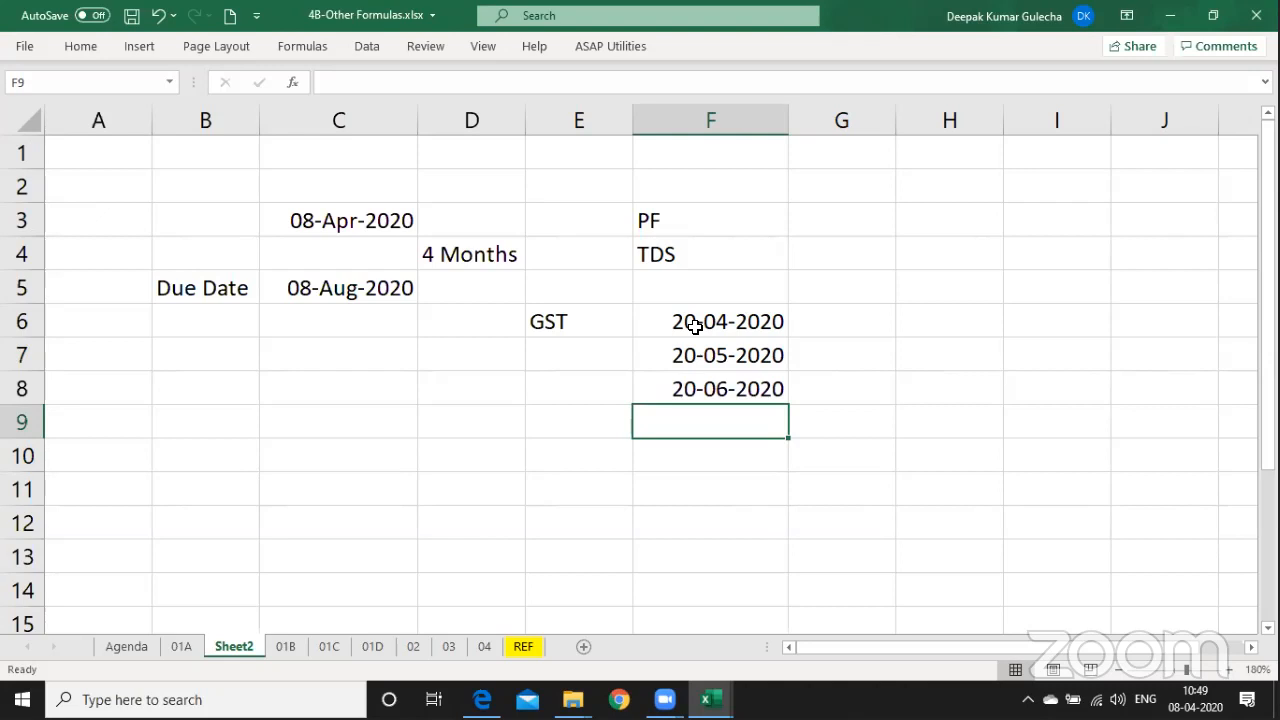
# Replace the typed date in F7 with the formula =EDATE(F6,1) to add one month to the date above.
pyautogui.press('Up')
pyautogui.press('Up')
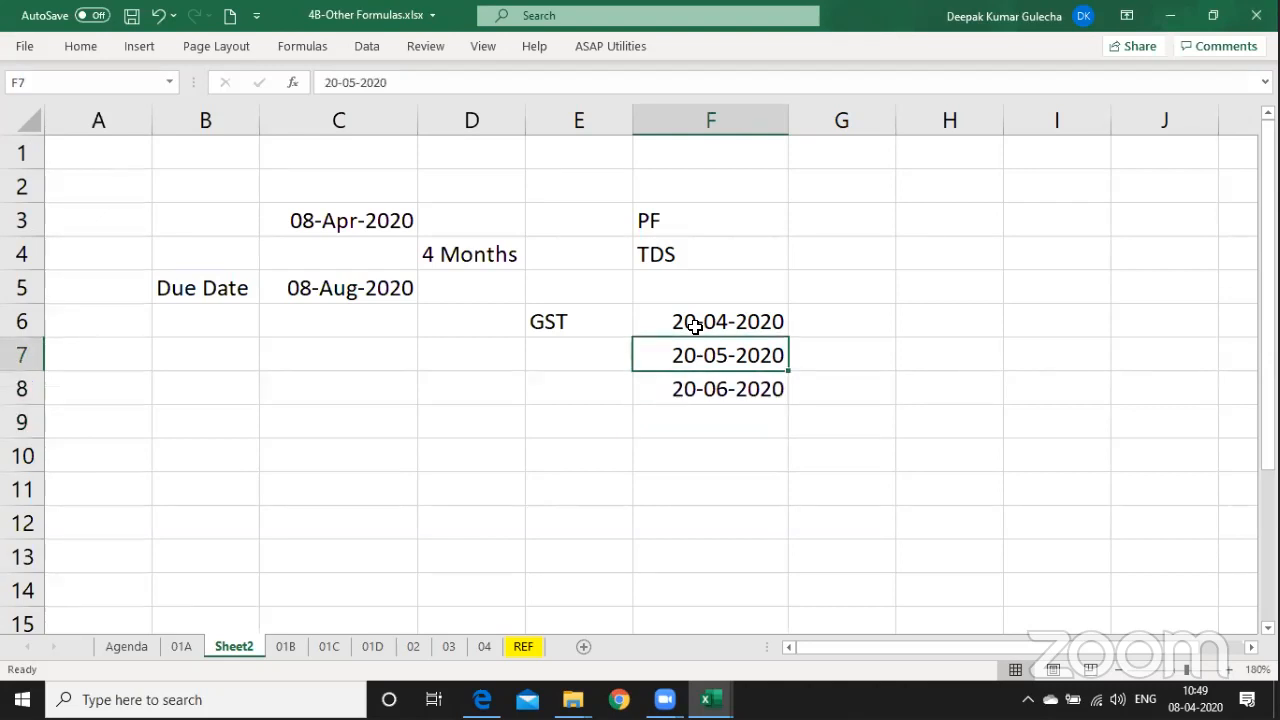
pyautogui.write('=ed')
pyautogui.press('Tab')
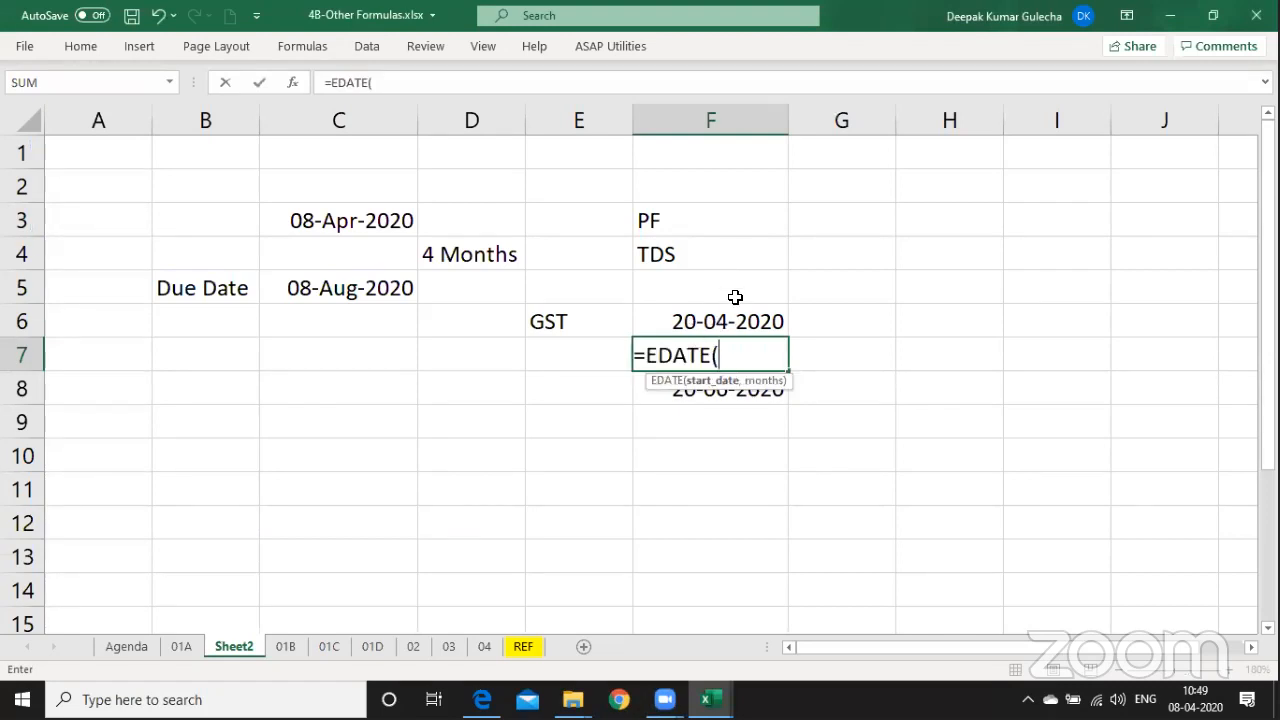
pyautogui.press('Up')
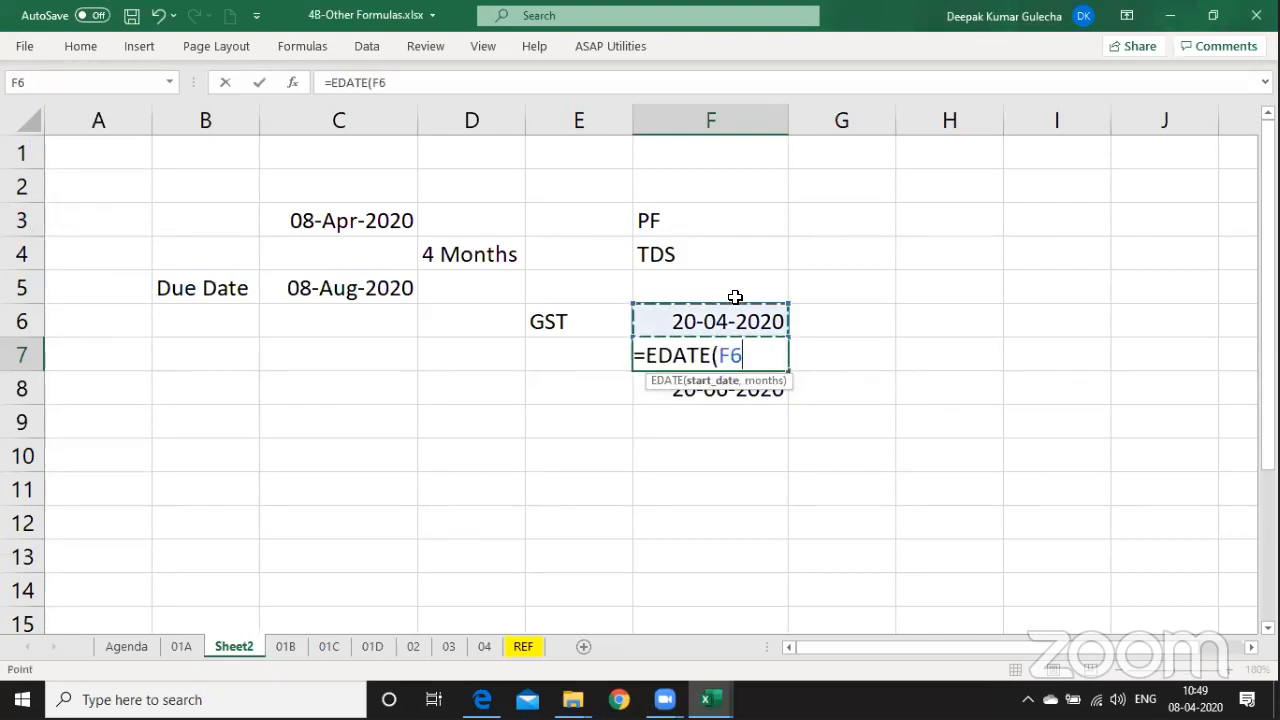
pyautogui.write(',')
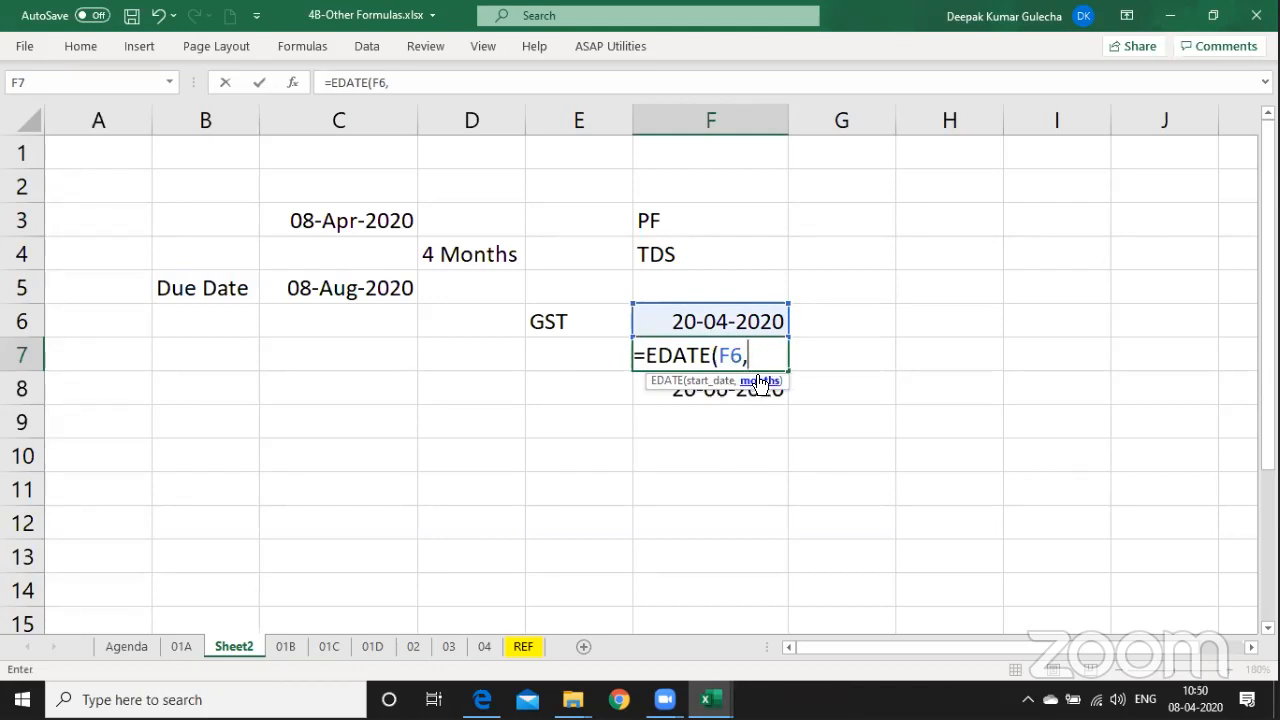
pyautogui.write('1')
pyautogui.press('BackSpace')
pyautogui.write('3')
pyautogui.press('BackSpace')
pyautogui.write('1')
pyautogui.press('Return')
pyautogui.press('Up')
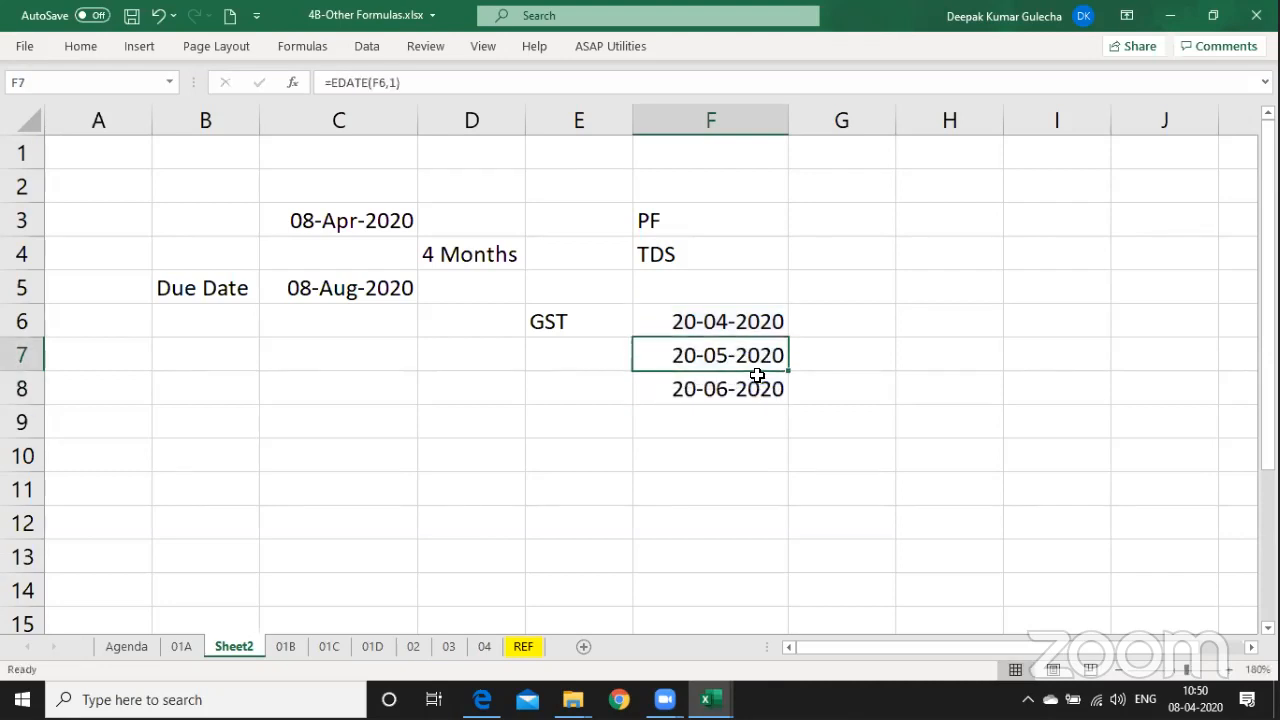
# Copy the EDATE formula from F7 down through F17 to build the monthly GST due dates.
pyautogui.hotkey('ctrl', 'c')
pyautogui.hotkey('shift', 'Down')
pyautogui.hotkey('shift', 'Down')
pyautogui.hotkey('shift', 'Down')
pyautogui.hotkey('shift', 'Down')
pyautogui.hotkey('shift', 'Down')
pyautogui.hotkey('shift', 'Down')
pyautogui.hotkey('shift', 'Down')
pyautogui.hotkey('shift', 'Down')
pyautogui.hotkey('shift', 'Down')
pyautogui.hotkey('shift', 'Down')
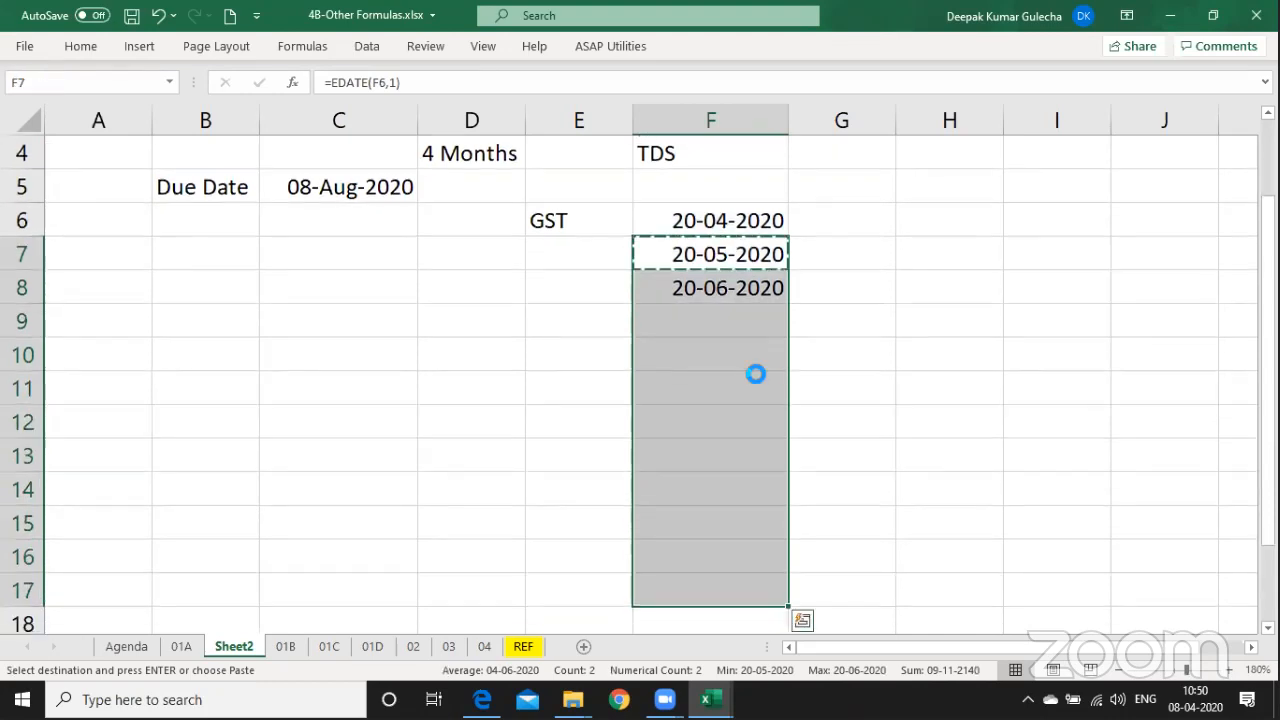
pyautogui.hotkey('ctrl', 'v')
# Show the formula of F7 as text in cell G7 using FORMULATEXT.
pyautogui.press('Right')
pyautogui.press('Right')
pyautogui.press('Right')
pyautogui.press('Right')
pyautogui.press('Right')
pyautogui.press('Right')
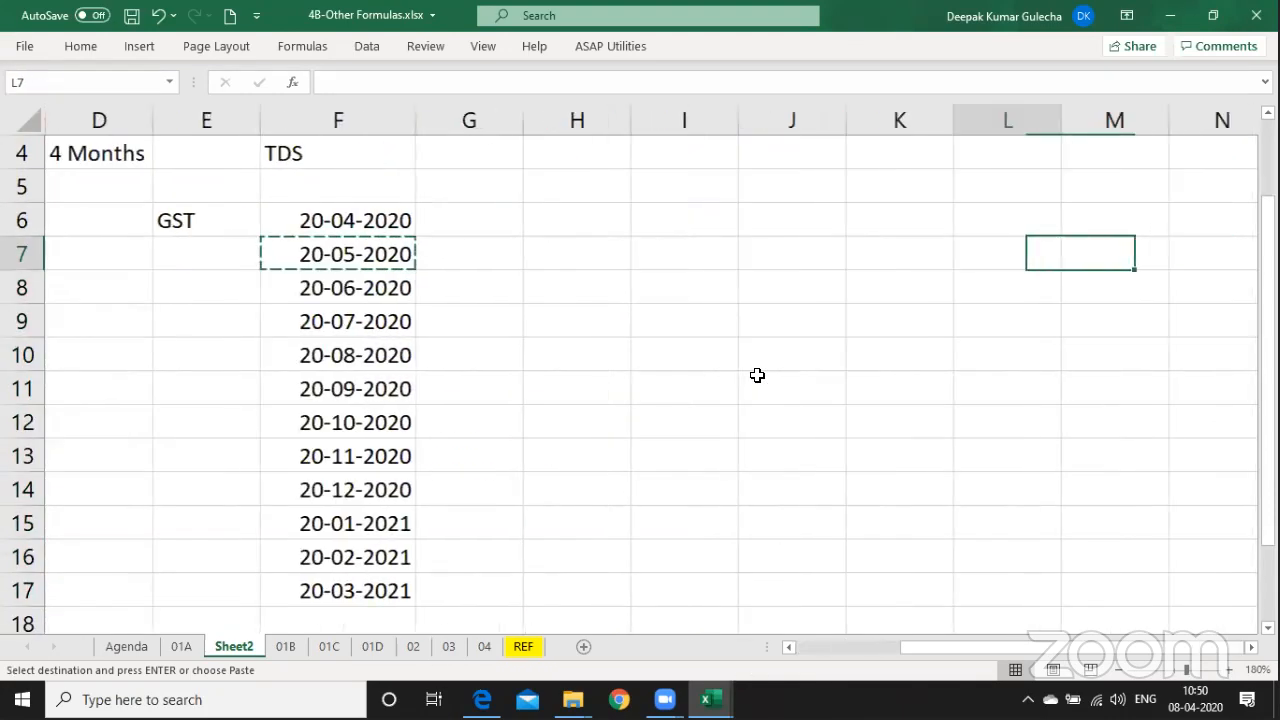
pyautogui.press('Left')
pyautogui.press('Left')
pyautogui.press('Left')
pyautogui.press('Left')
pyautogui.press('Left')
pyautogui.write('=form')
pyautogui.press('Tab')
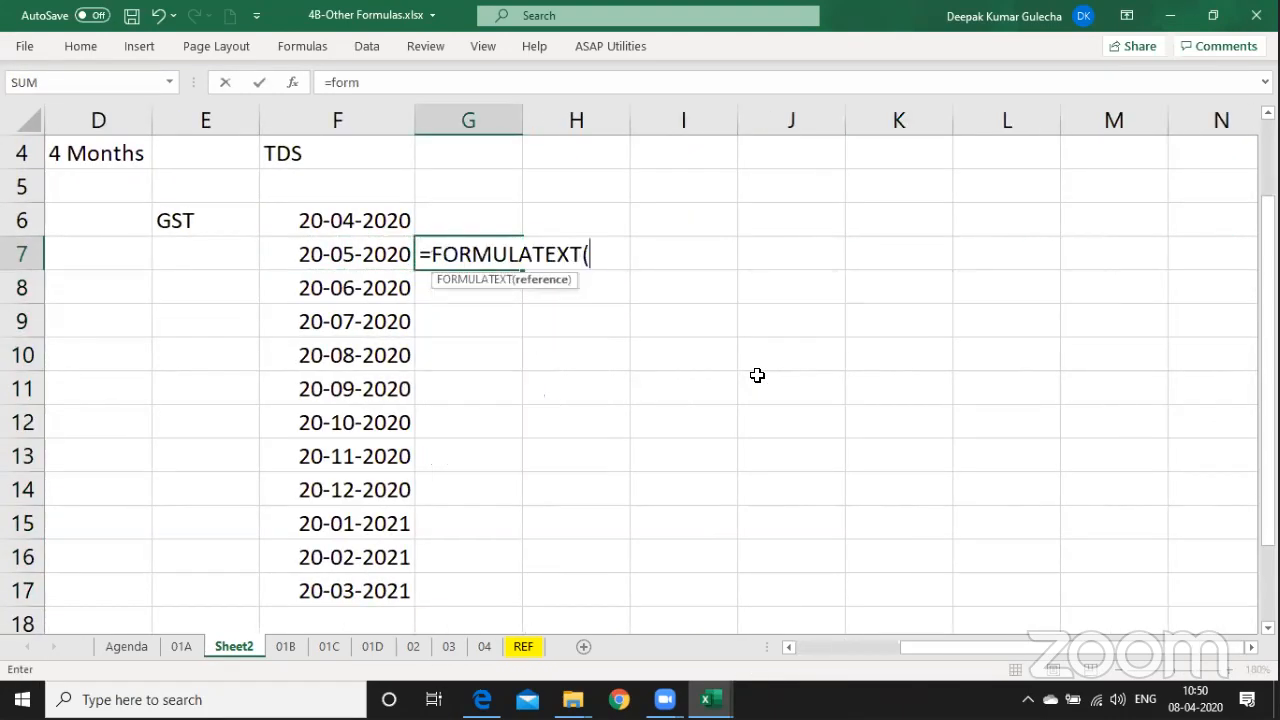
pyautogui.press('Left')
pyautogui.hotkey('ctrl', 'Return')
# Fill the FORMULATEXT formula from G7 down to G17 beside the due dates.
pyautogui.press('Left')
pyautogui.hotkey('ctrl', 'Down')
pyautogui.press('Right')
pyautogui.hotkey('ctrl', 'shift', 'Up')
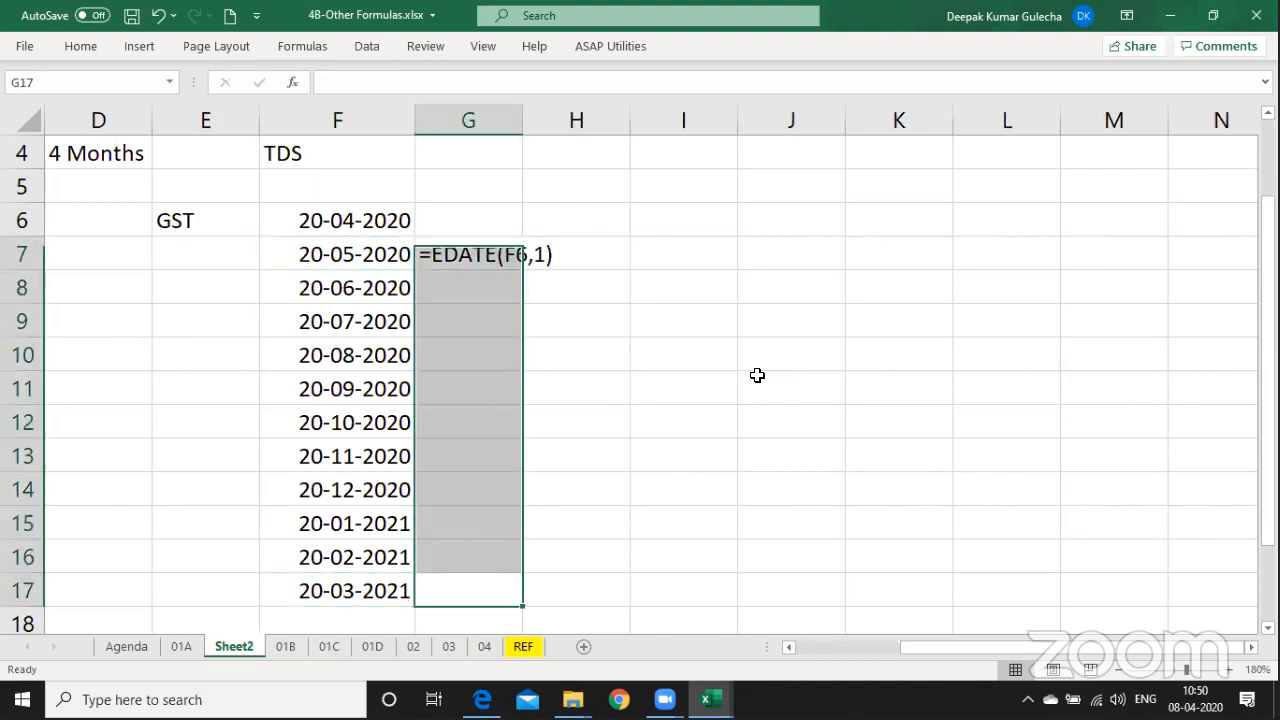
pyautogui.hotkey('ctrl', 'd')
pyautogui.hotkey('ctrl', 'Up')
pyautogui.press('Left')
pyautogui.press('Left')
pyautogui.press('Left')
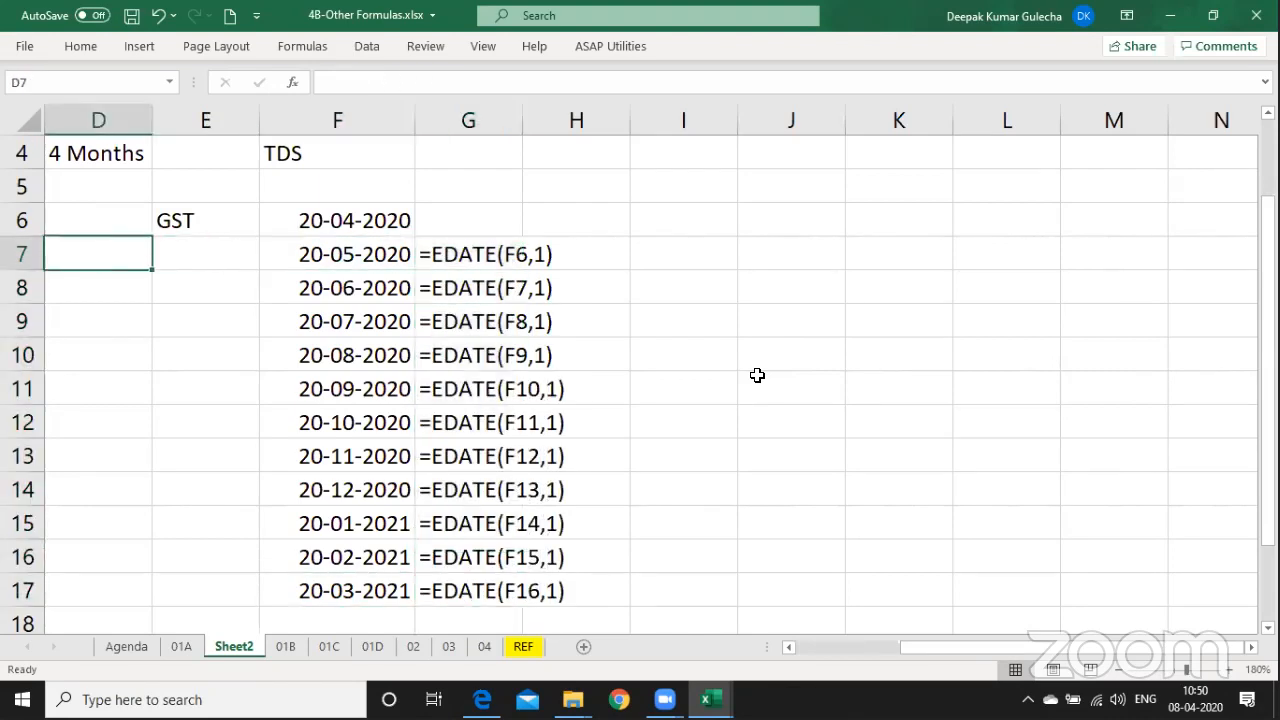
pyautogui.press('Left')
pyautogui.press('Left')
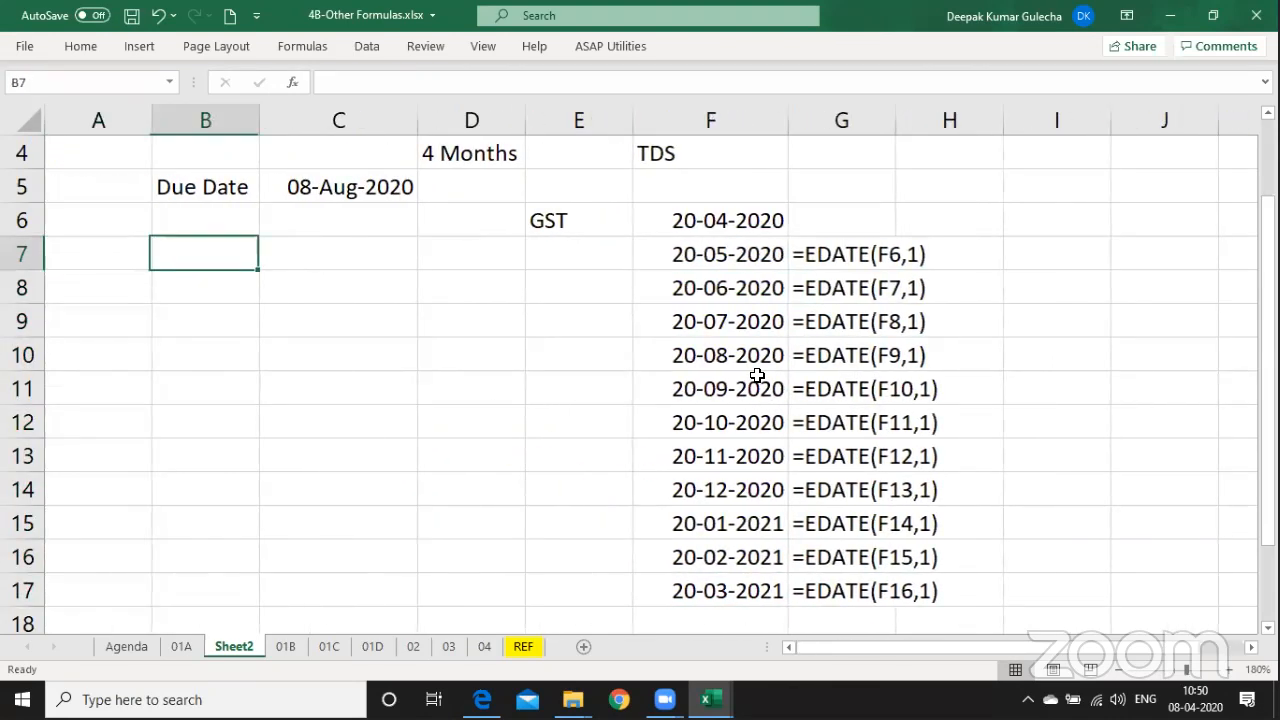
# Examine the months argument of the EDATE formula in F7.
pyautogui.press('Right')
pyautogui.press('Right')
pyautogui.press('Right')
pyautogui.press('Right')
pyautogui.press('F2')
pyautogui.press('Left')
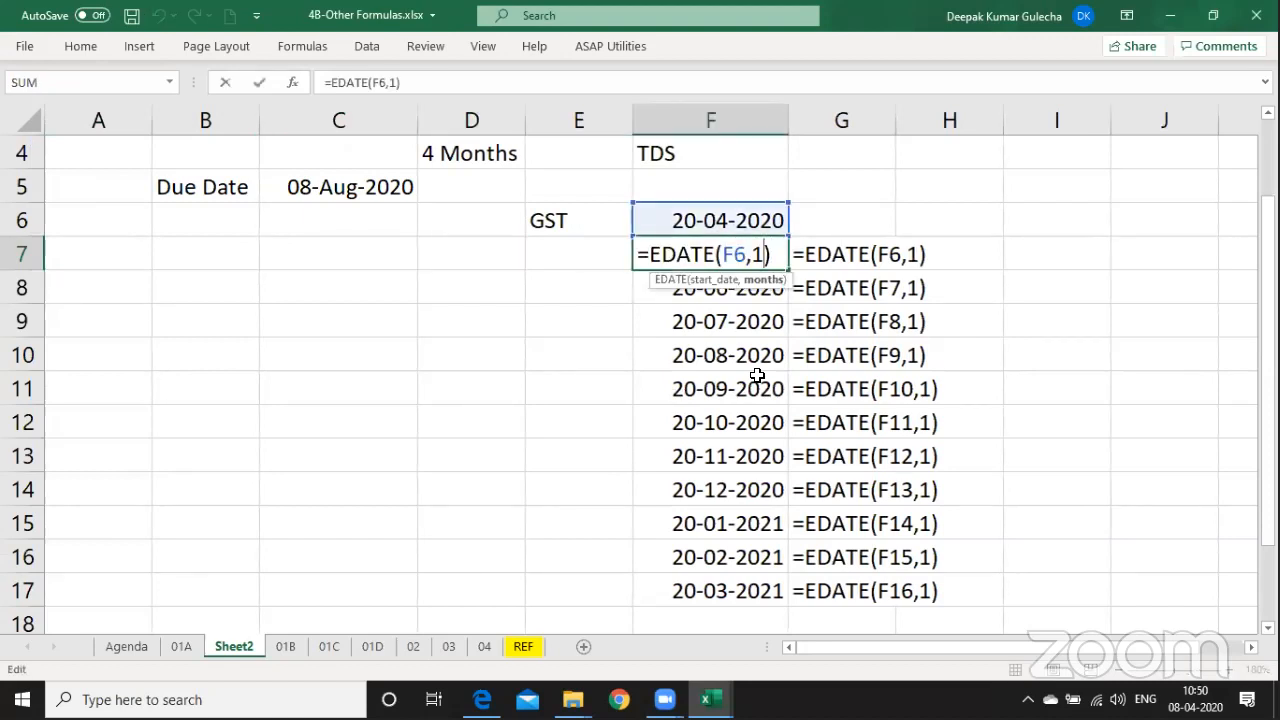
pyautogui.hotkey('shift', 'Left')
pyautogui.press('Right')
pyautogui.click(380, 210)
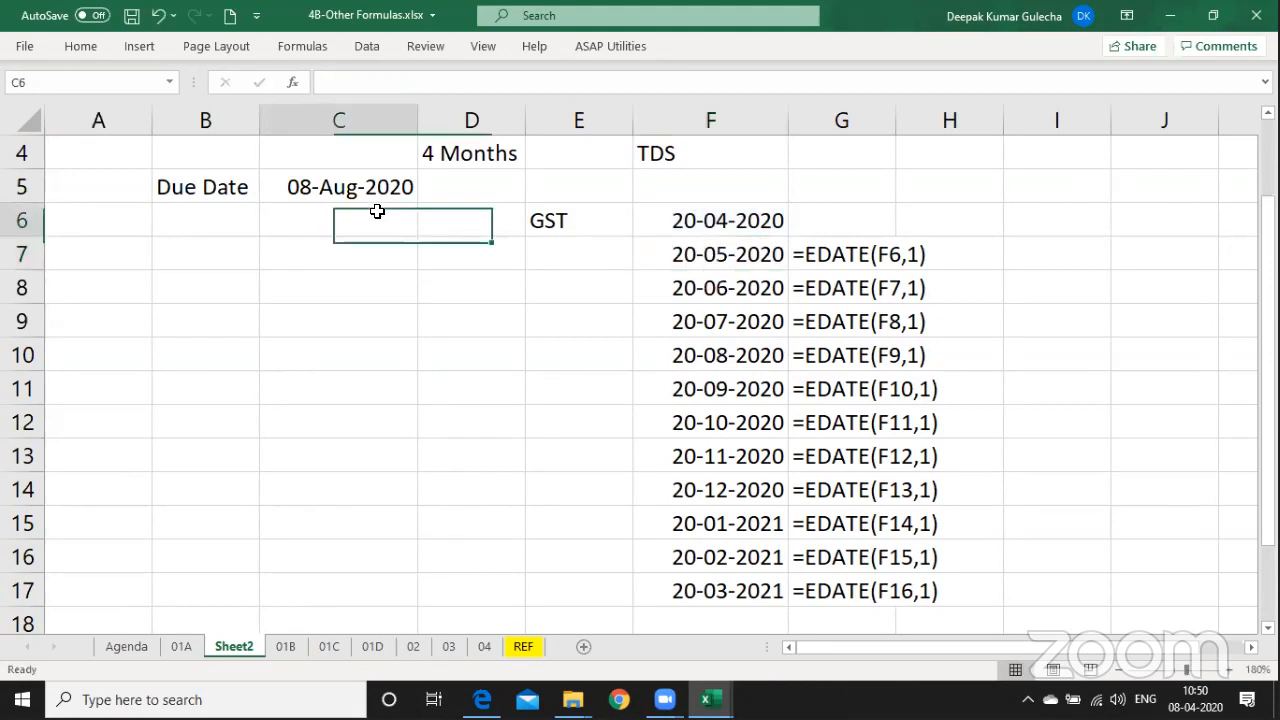
# Replace the typed due date in C5 with =EDATE(C3,4) to add four months to the date in C3.
pyautogui.press('Up')
pyautogui.press('Up')
pyautogui.press('Up')
pyautogui.press('Up')
pyautogui.press('Up')
pyautogui.press('Down')
pyautogui.press('Down')
pyautogui.press('Down')
pyautogui.press('Down')
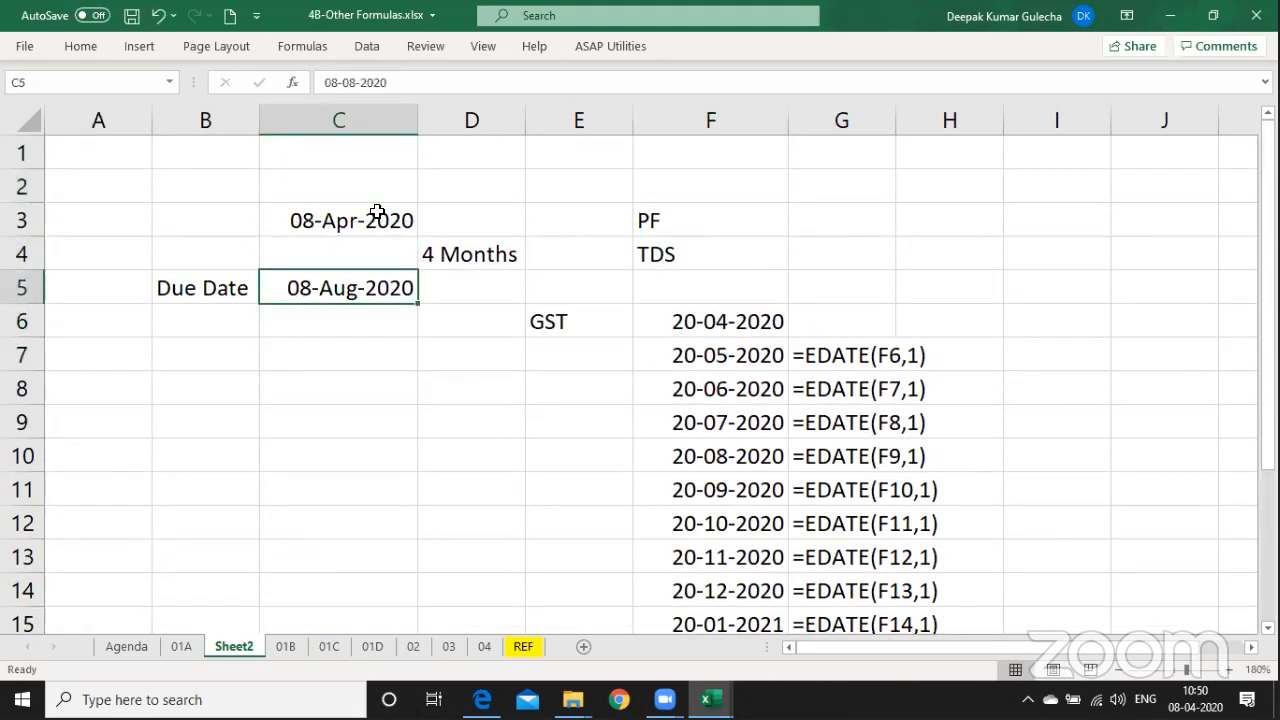
pyautogui.write('=ed')
pyautogui.press('Tab')
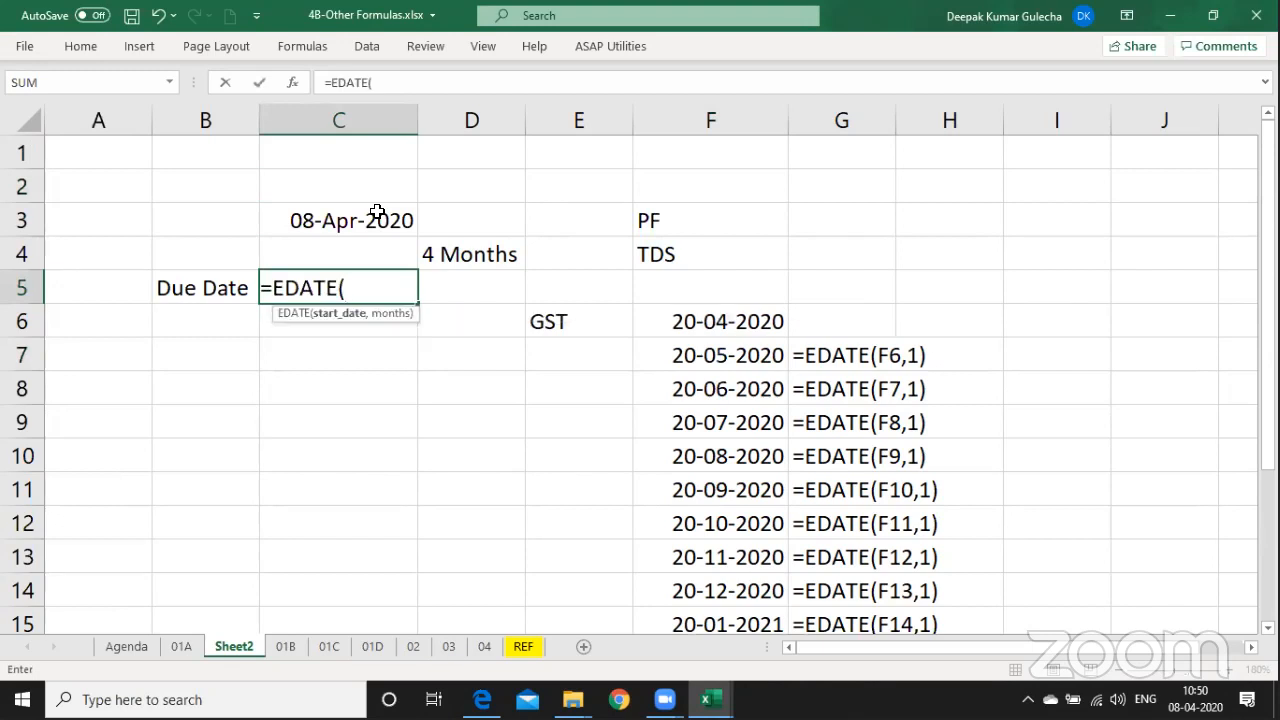
pyautogui.click(377, 212)
pyautogui.press('Up')
pyautogui.press('Down')
pyautogui.write(',4')
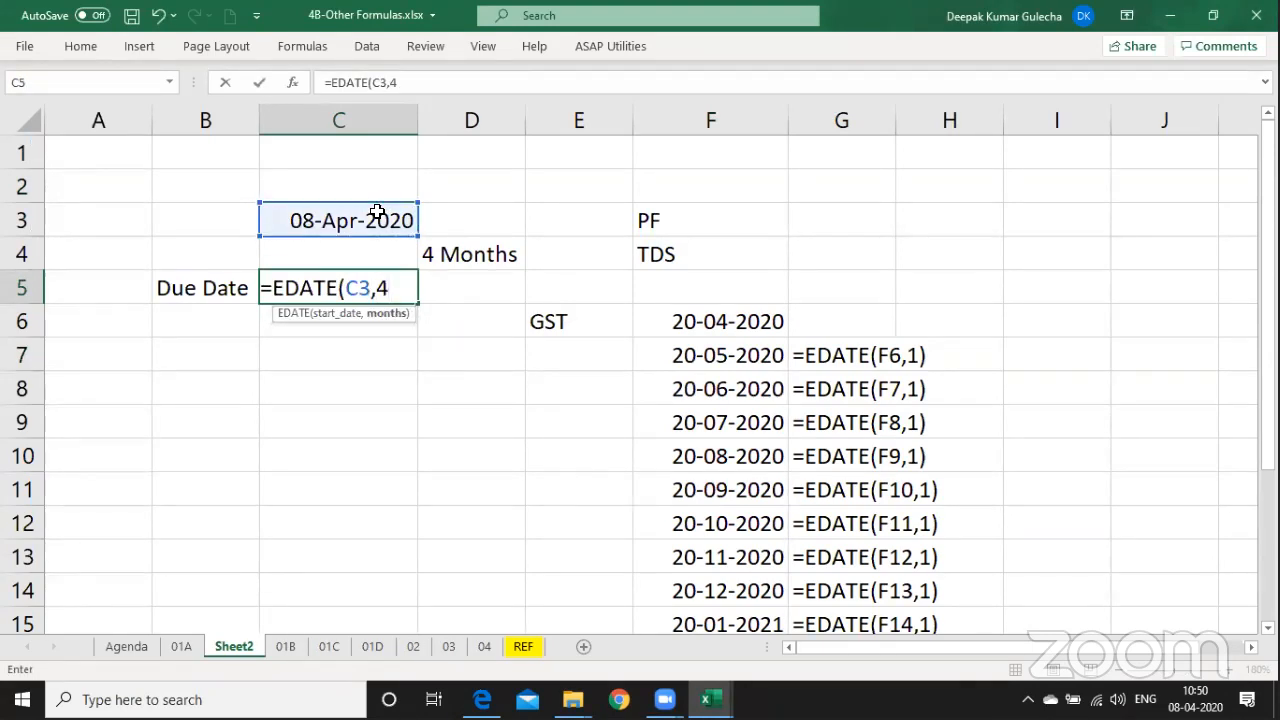
pyautogui.press('Return')
pyautogui.press('Up')
pyautogui.press('F2')
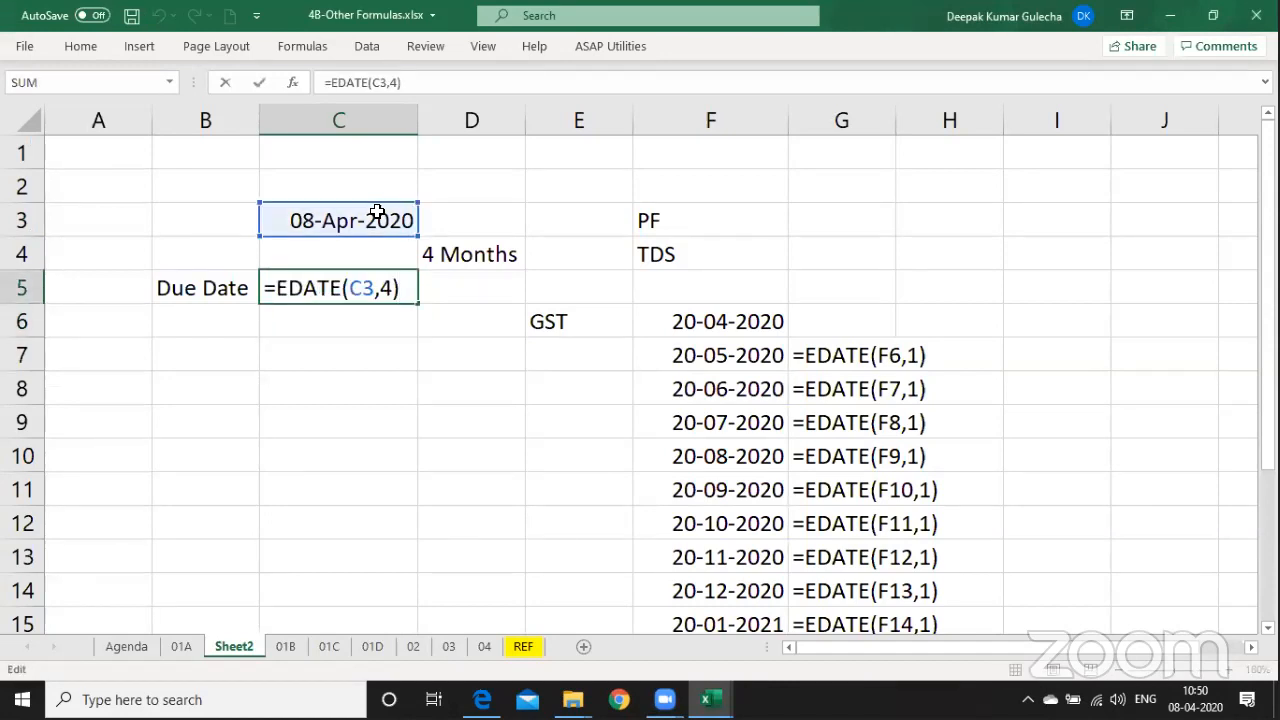
pyautogui.press('Escape')
pyautogui.press('F2')
pyautogui.press('Escape')
# Label cell B6 "Gratuity Due Date" and right-align the label.
pyautogui.press('Down')
pyautogui.write('=e')
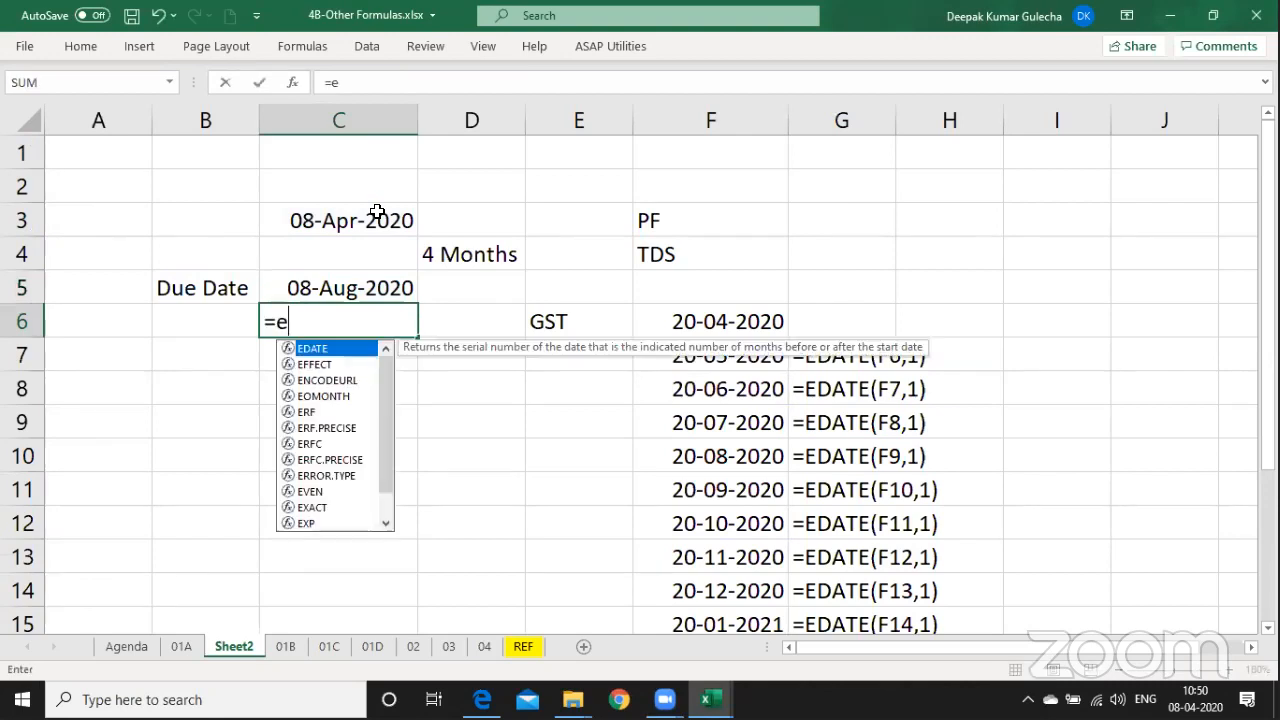
pyautogui.press('Left')
pyautogui.press('Left')
pyautogui.press('Right')
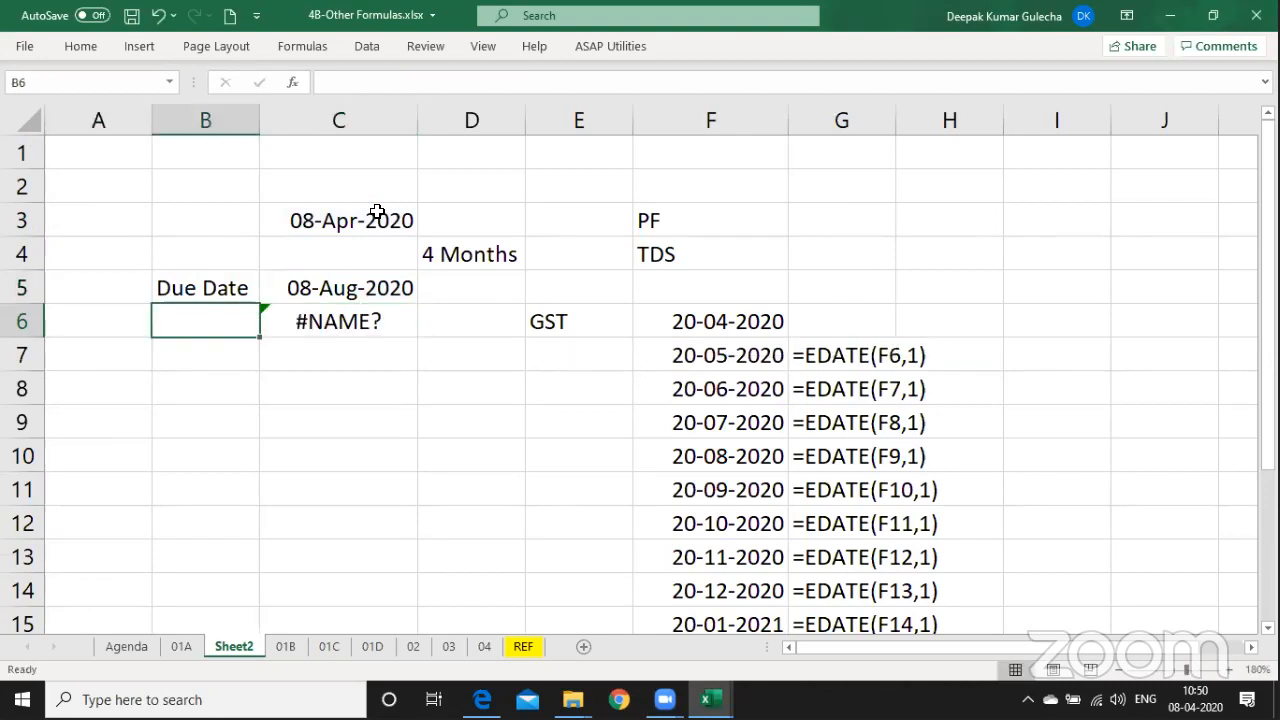
pyautogui.write('Gratui')
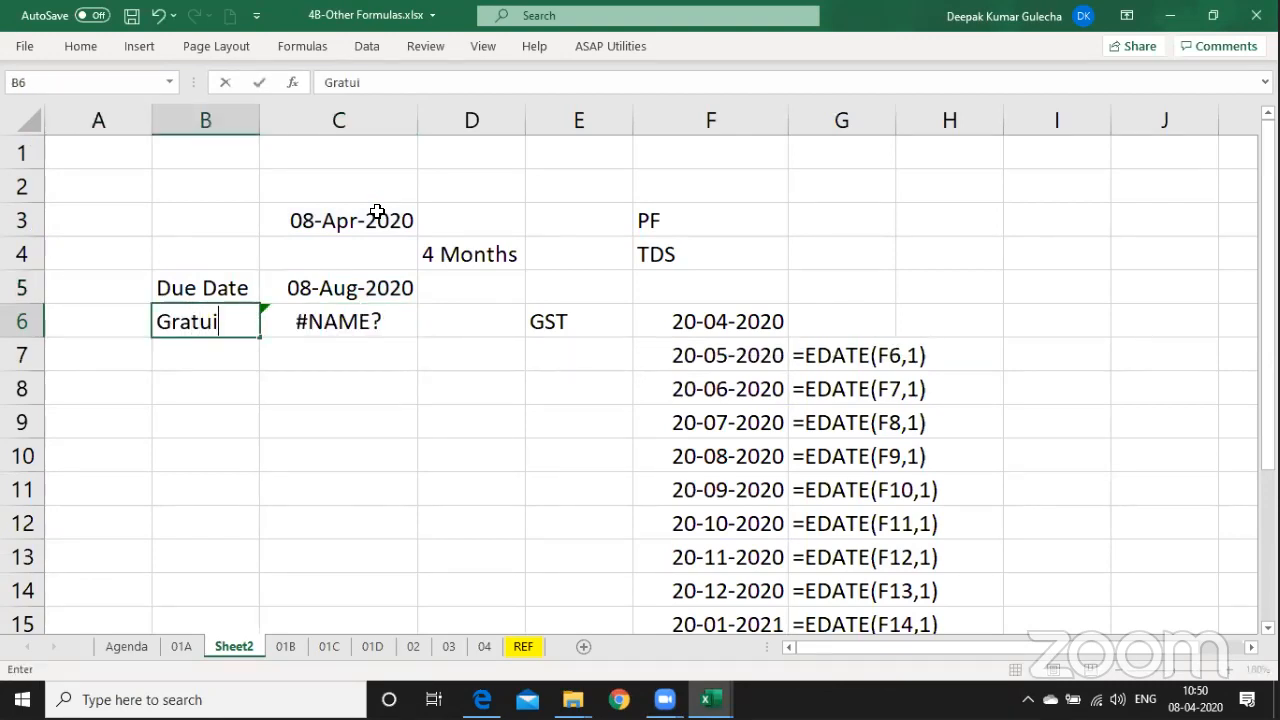
pyautogui.write('ty Du')
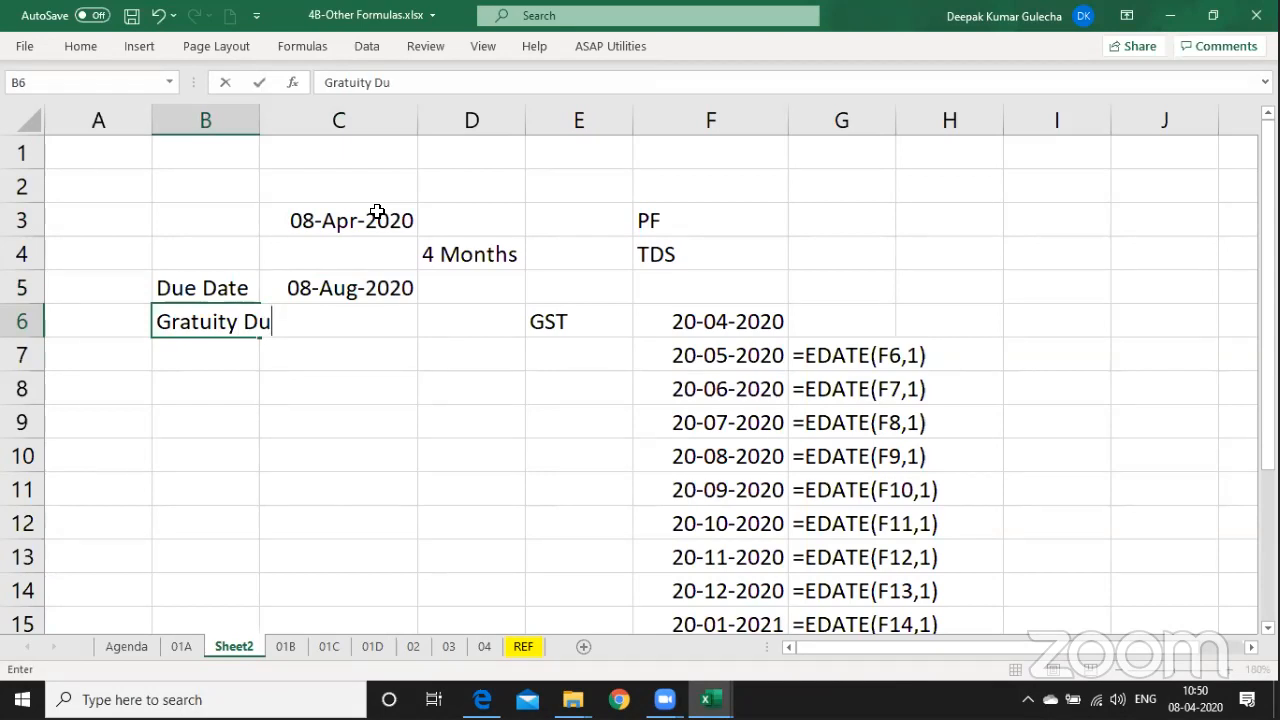
pyautogui.write('e Date')
pyautogui.press('Return')
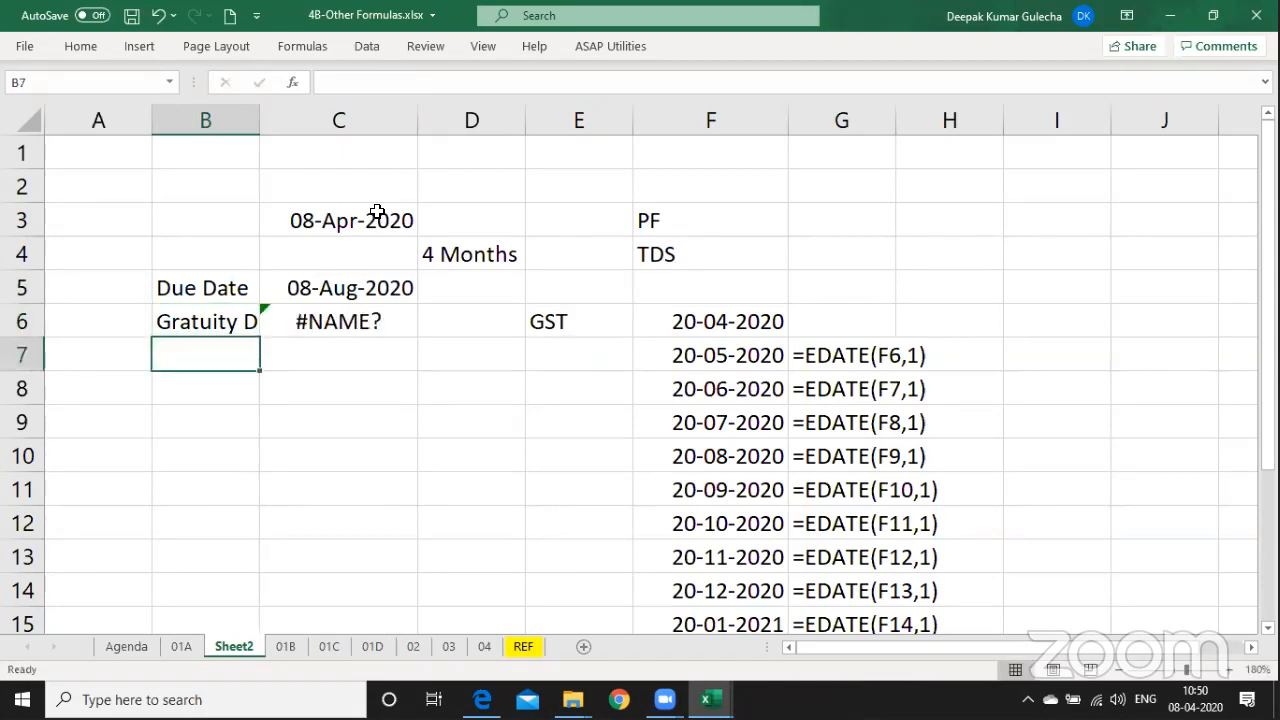
pyautogui.press('Up')
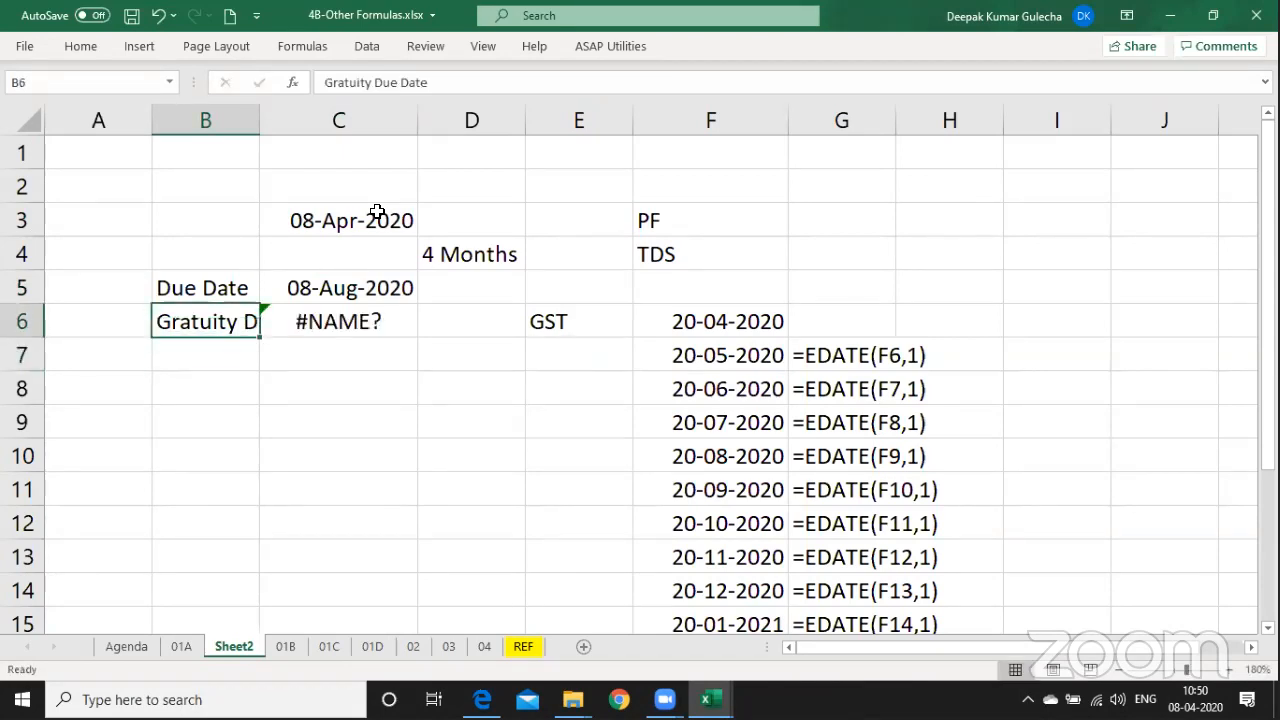
pyautogui.click(80, 46)
pyautogui.click(368, 110)
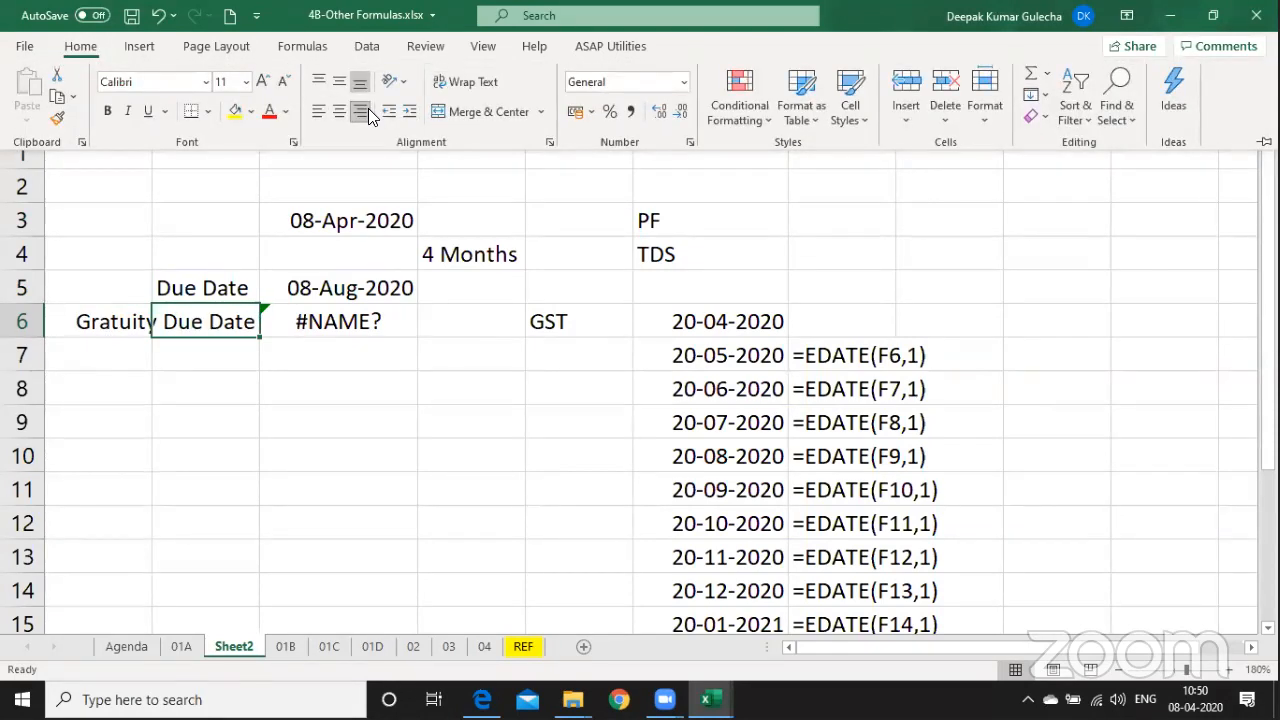
# Complete the formula in C6 as =EDATE(C3,60) to calculate the date 60 months after C3.
pyautogui.click(288, 338)
pyautogui.click(287, 335)
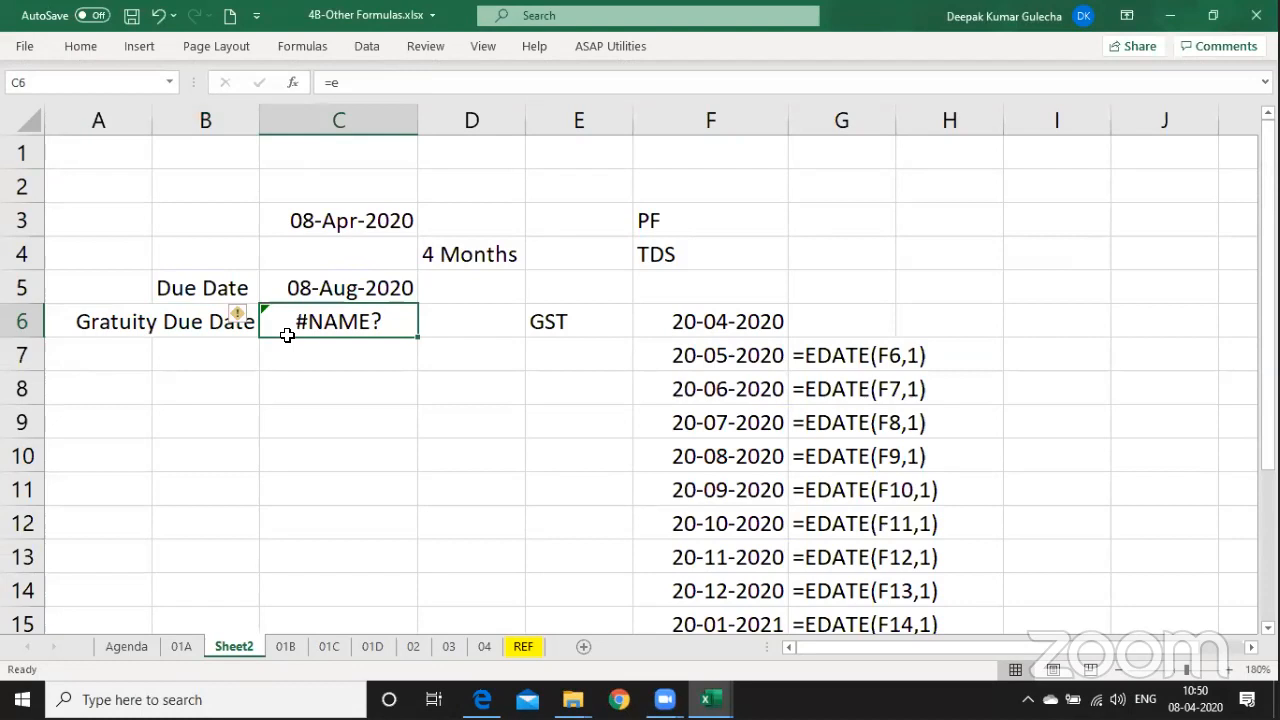
pyautogui.doubleClick(349, 316)
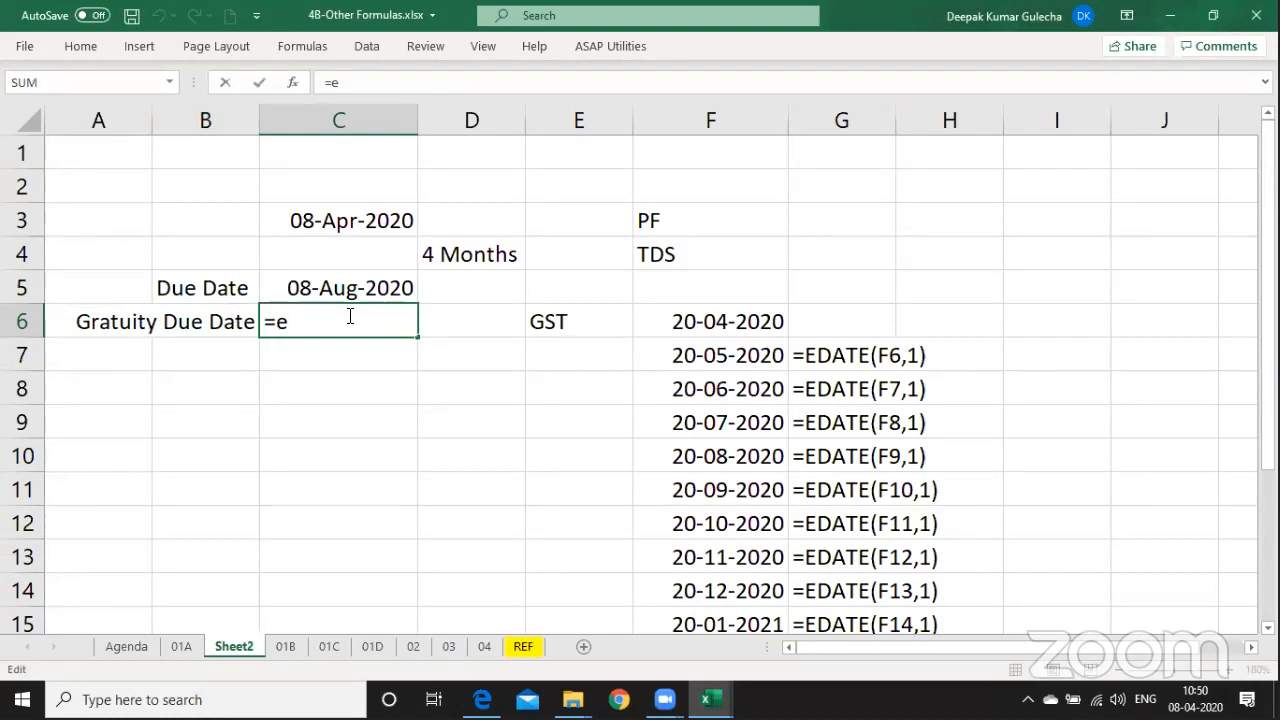
pyautogui.write('d')
pyautogui.press('Tab')
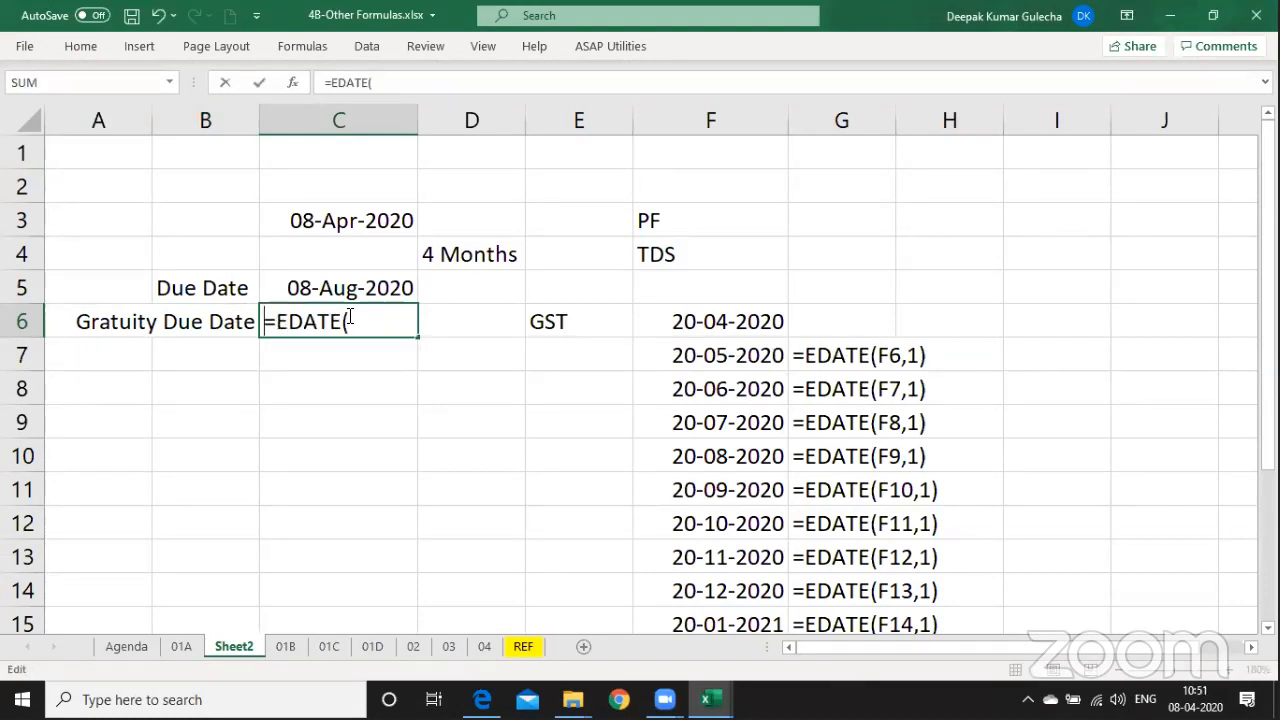
pyautogui.press('Up')
pyautogui.press('Up')
pyautogui.press('Up')
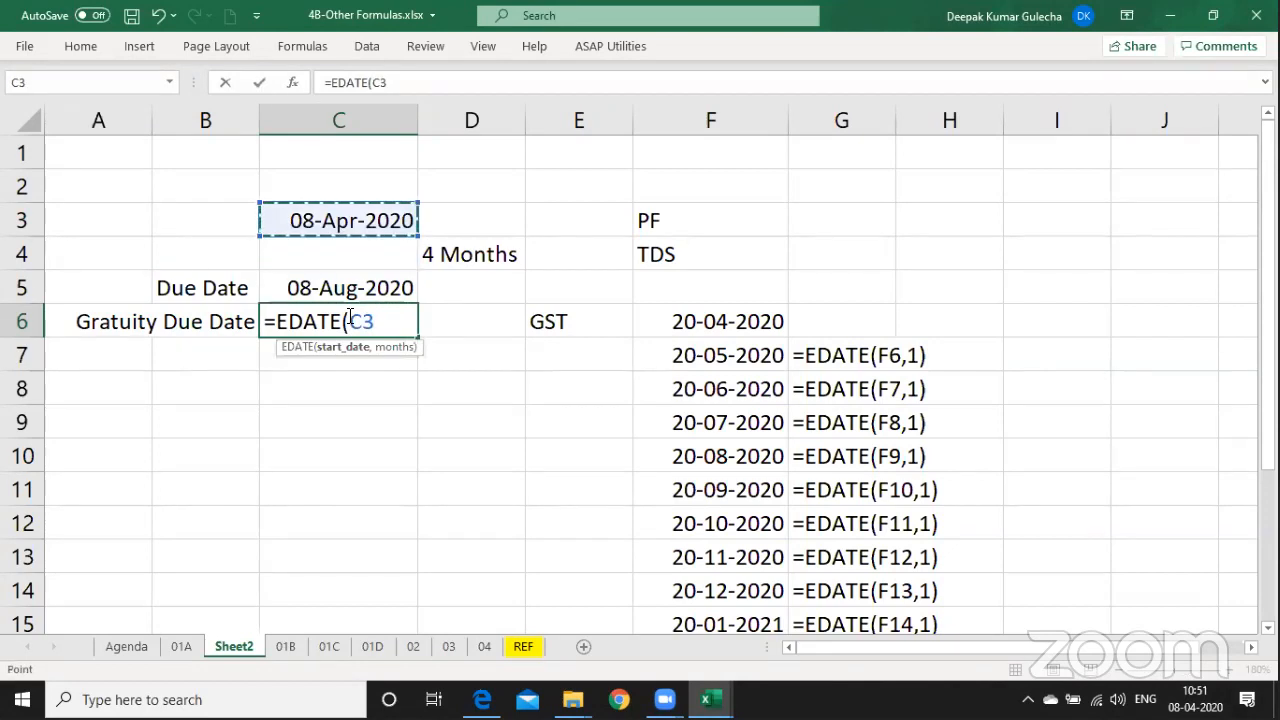
pyautogui.write(',60')
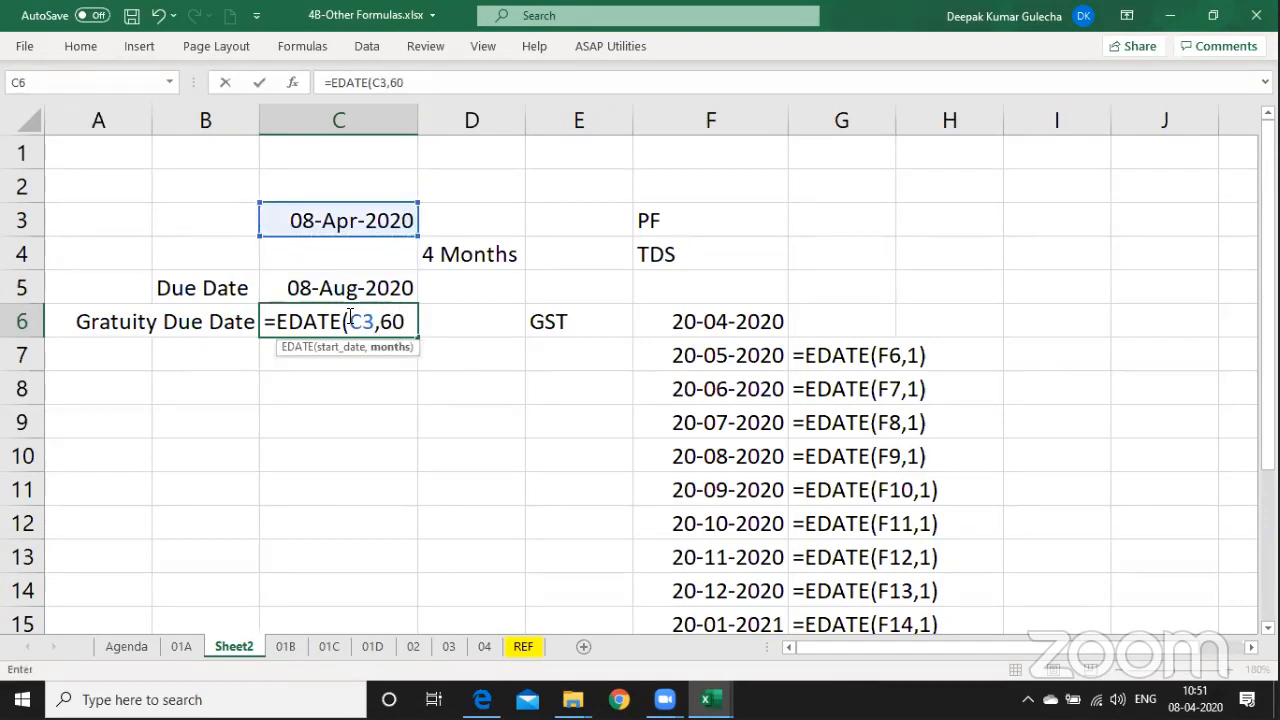
pyautogui.write(')')
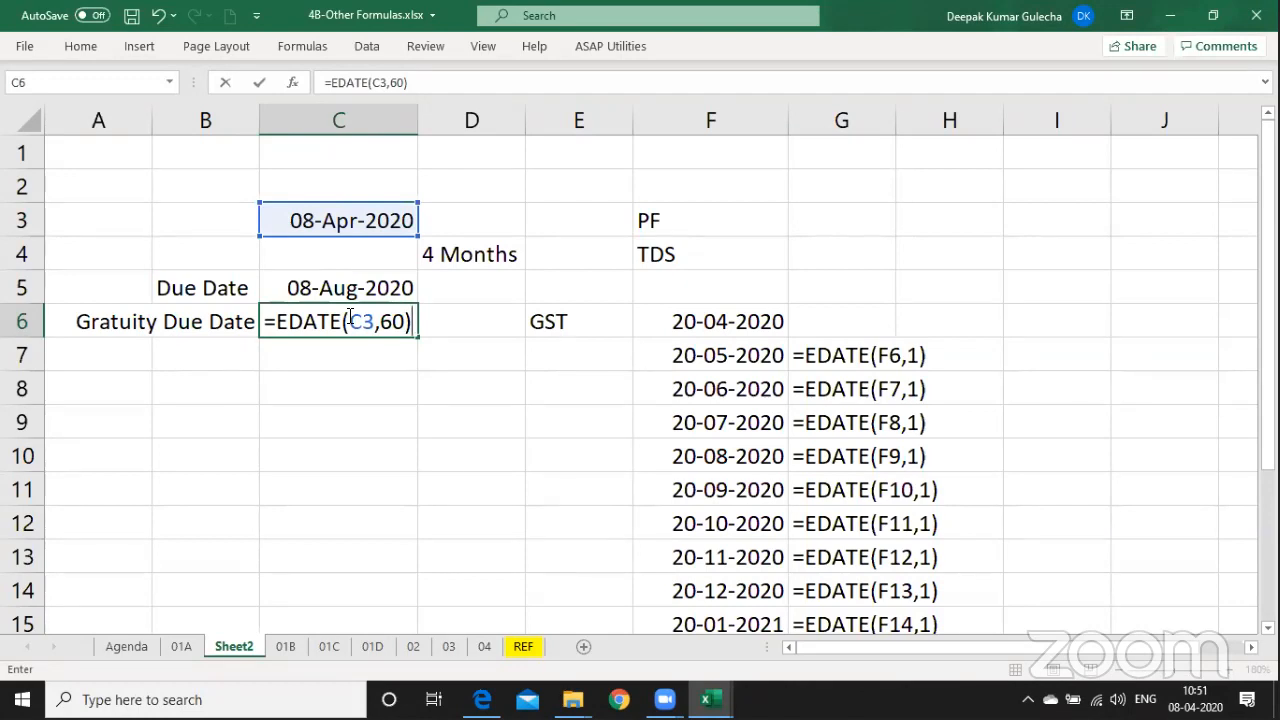
pyautogui.press('Return')
# Give the gratuity due date in C6 the same date format as C5 by pasting only the formatting.
pyautogui.click(347, 316)
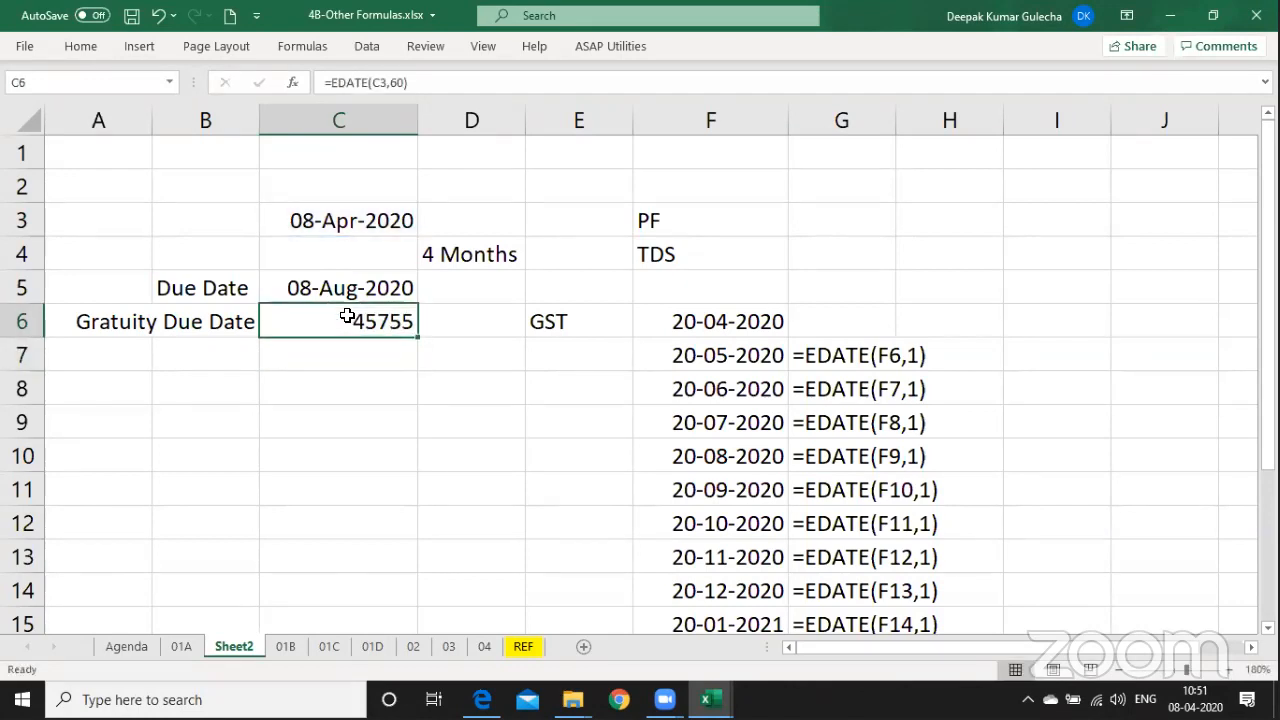
pyautogui.hotkey('ctrl', 'shift', '3')
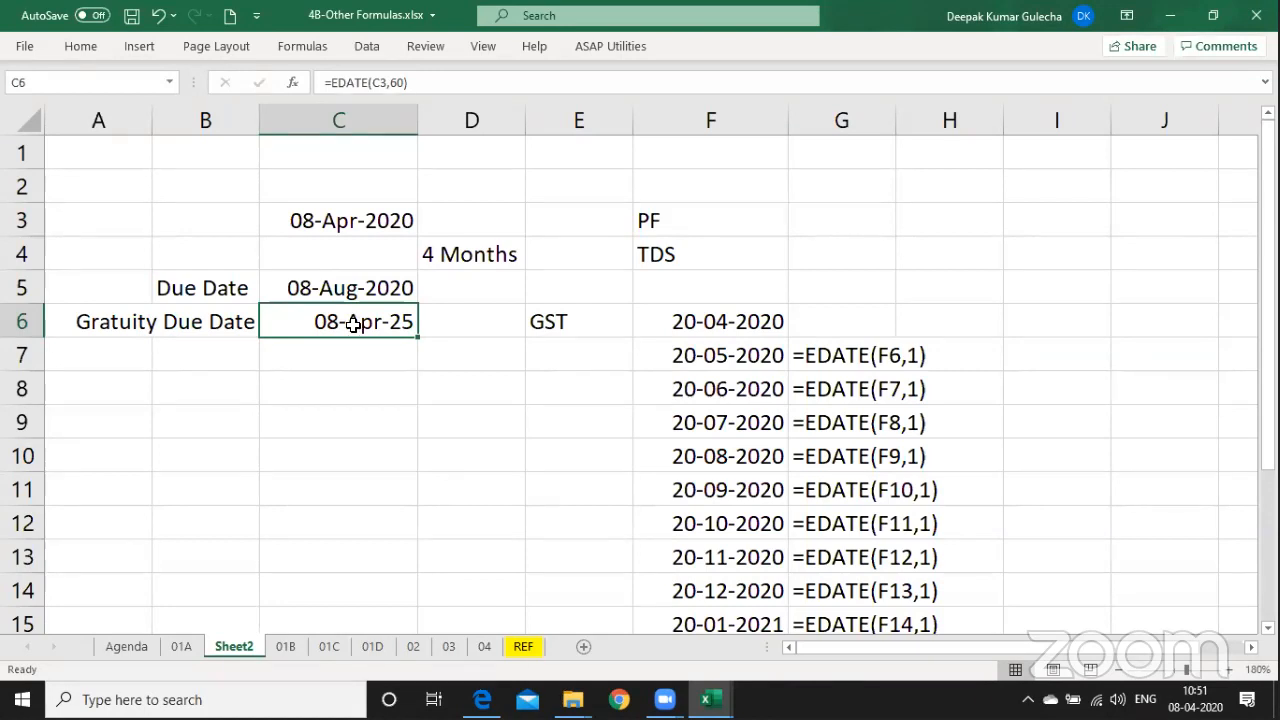
pyautogui.press('Up')
pyautogui.hotkey('ctrl', 'c')
pyautogui.press('Down')
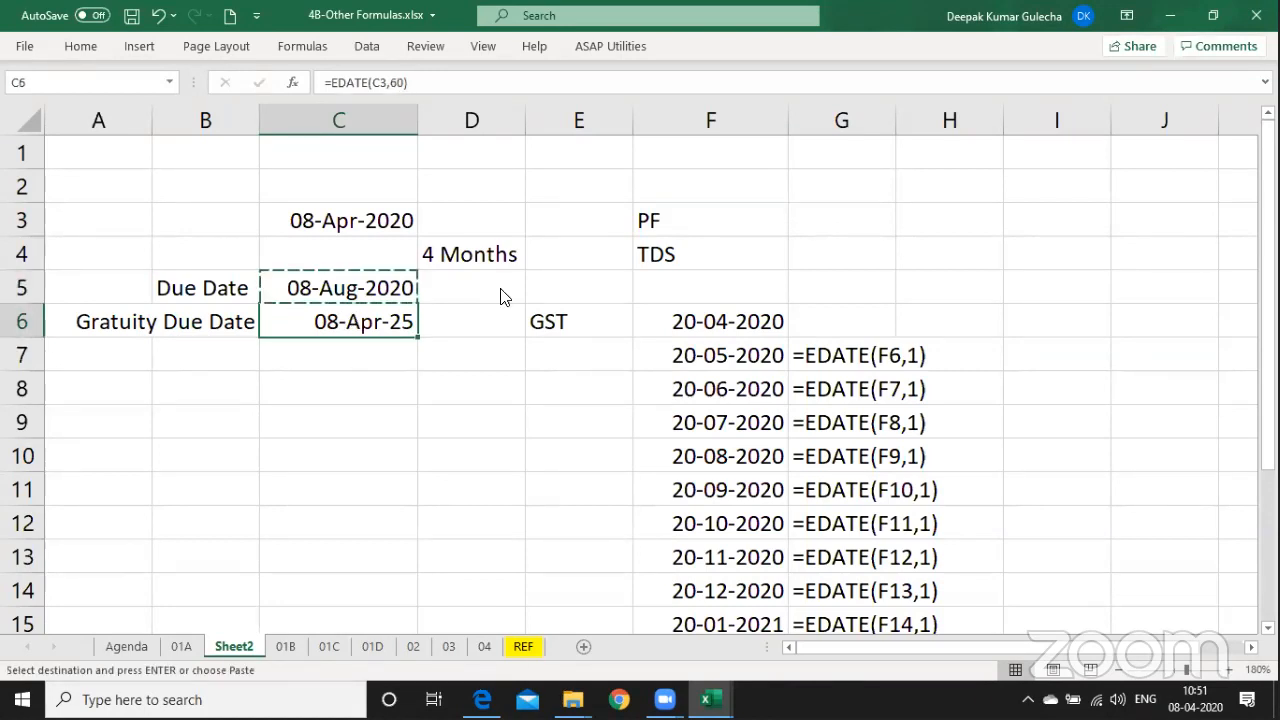
pyautogui.hotkey('ctrl', 'alt', 'v')
pyautogui.press('t')
pyautogui.press('Return')
pyautogui.press('F2')
pyautogui.press('Return')
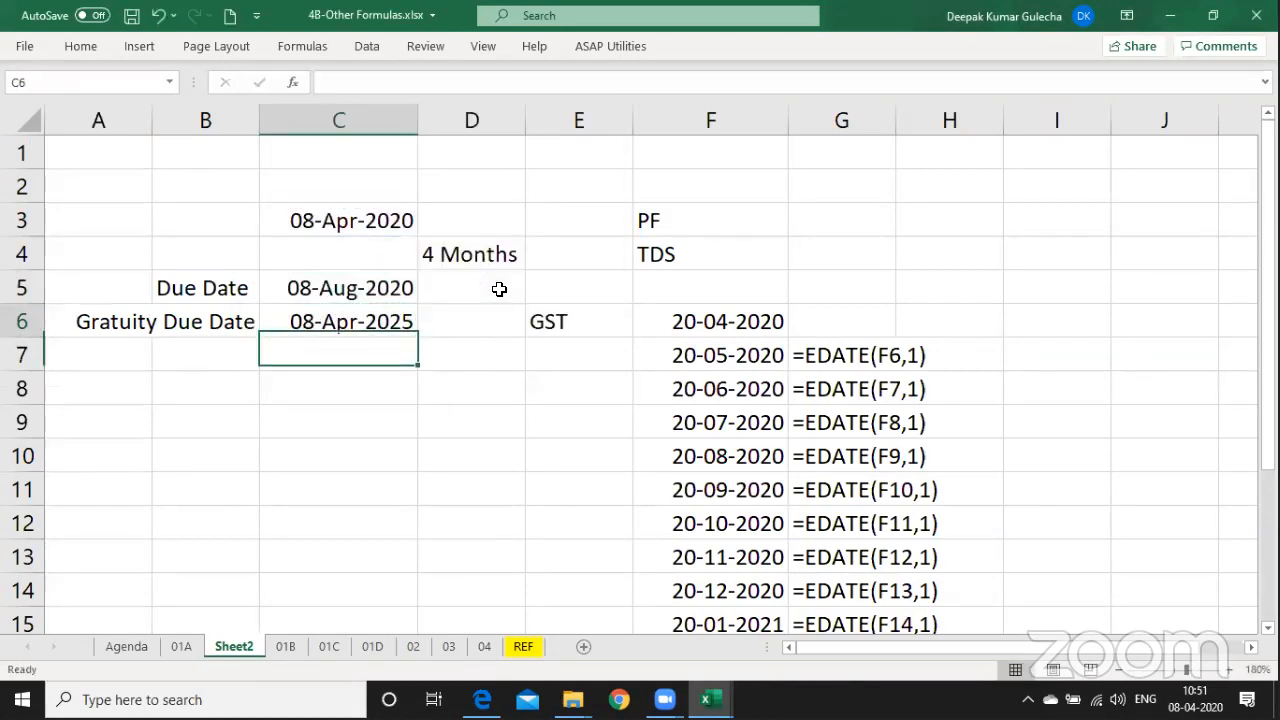
# Insert a blank column before column E, ahead of the GST table.
pyautogui.press('Up')
pyautogui.press('Up')
pyautogui.press('Right')
pyautogui.press('Right')
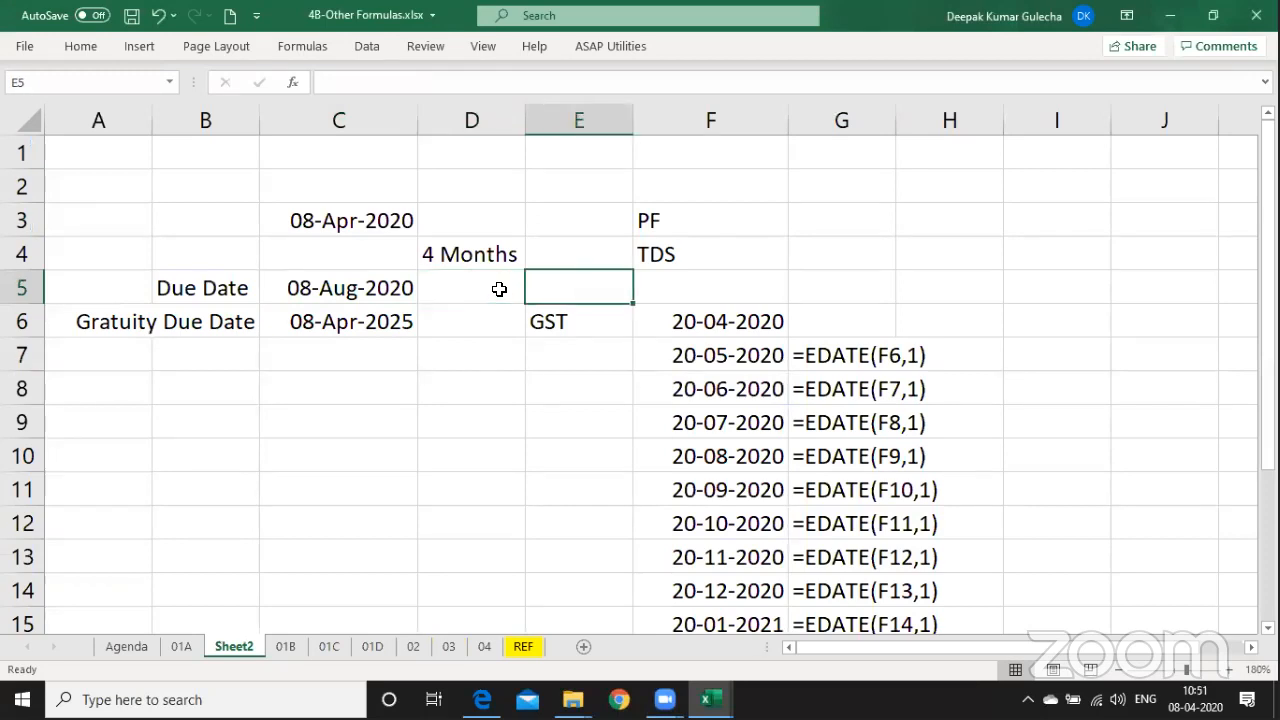
pyautogui.hotkey('alt', 'h')
pyautogui.press('i')
pyautogui.press('c')
# Show the formula of C5 as text in D5 with FORMULATEXT and fill it down to D6.
pyautogui.press('Left')
pyautogui.write('f-rm')
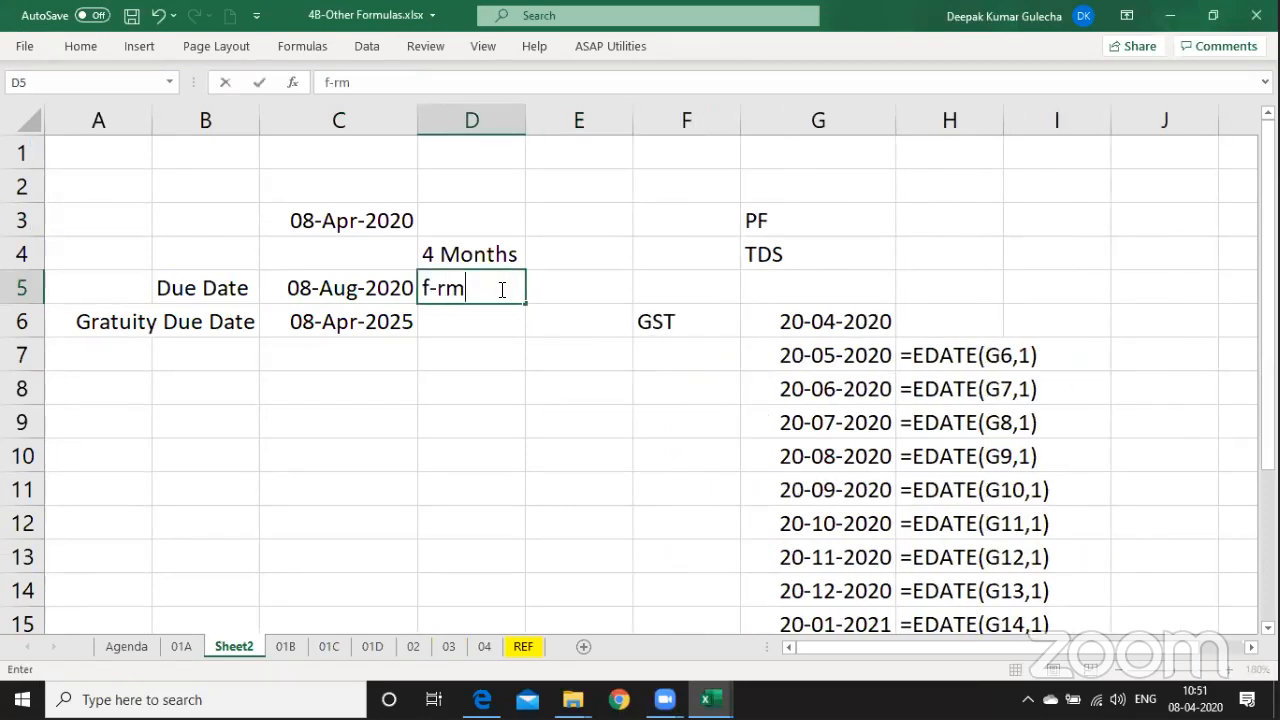
pyautogui.press('Right')
pyautogui.press('Left')
pyautogui.write('=formu')
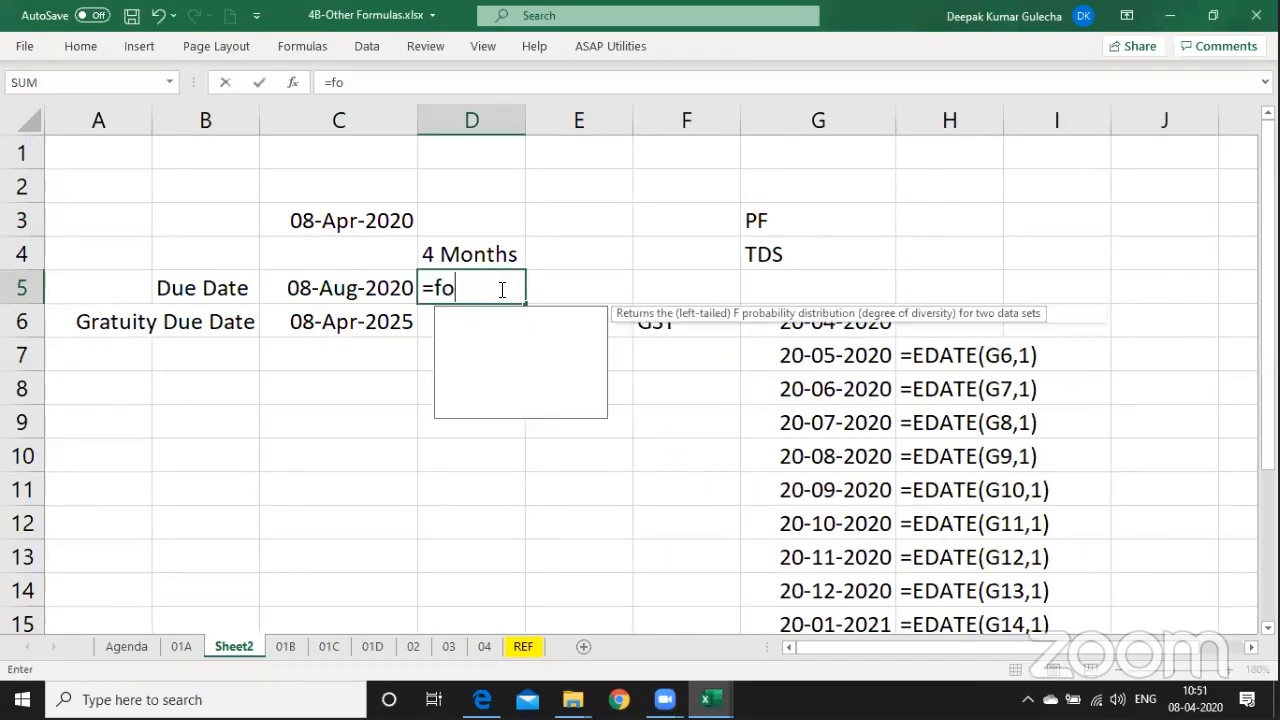
pyautogui.press('Tab')
pyautogui.press('Left')
pyautogui.press('Return')
pyautogui.hotkey('ctrl', 'd')
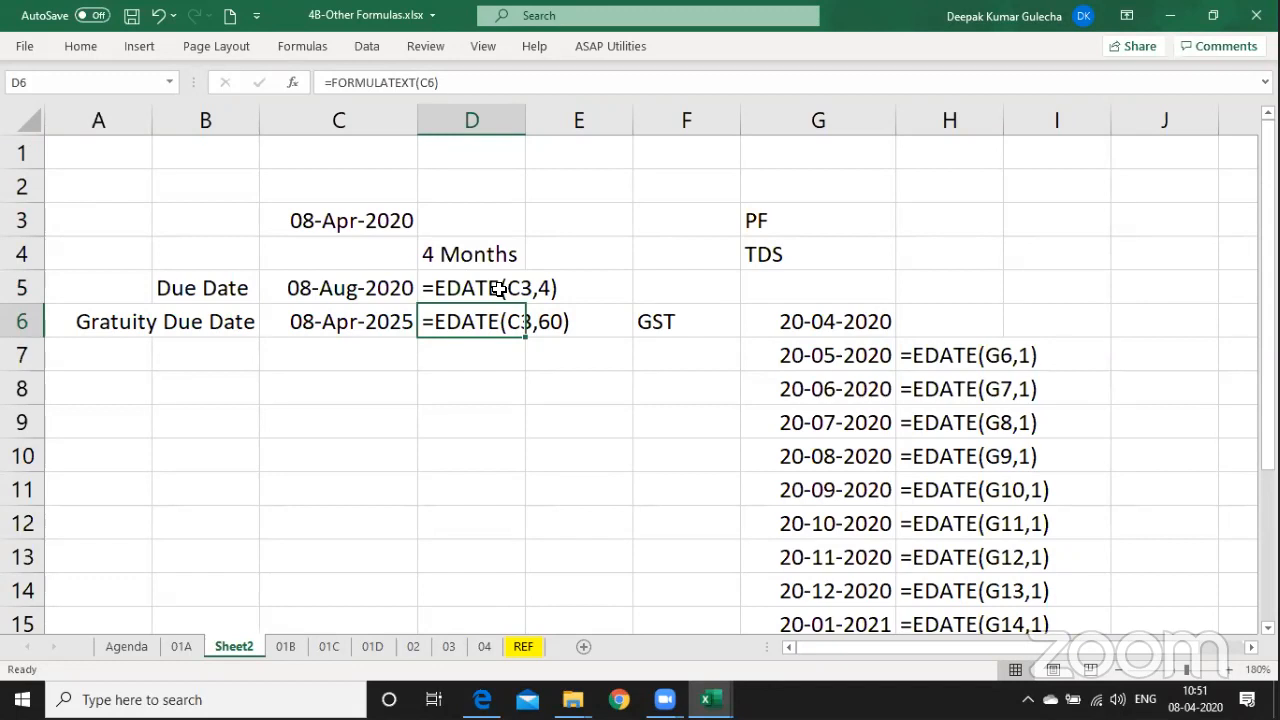
pyautogui.press('Down')
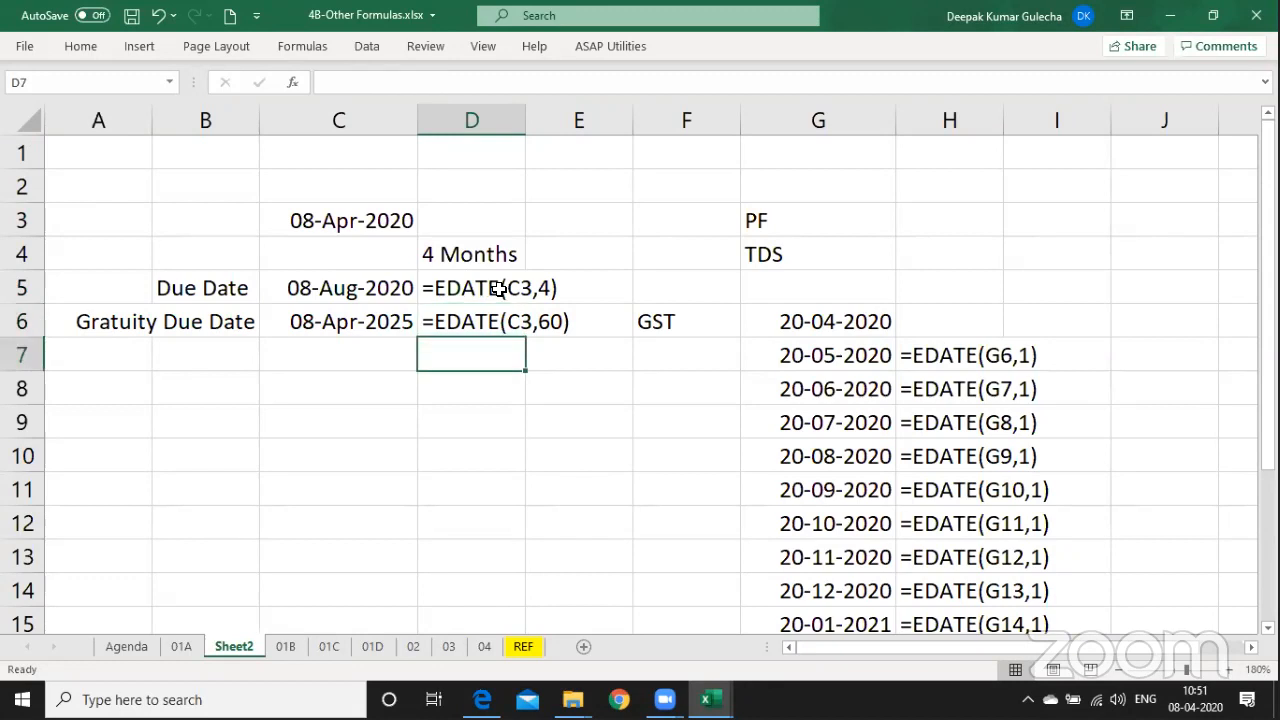
# Copy the TODAY formula from C3 to B11 and widen column B to fit its contents.
pyautogui.press('Left')
pyautogui.press('Left')
pyautogui.press('Down')
pyautogui.press('Down')
pyautogui.press('Down')
pyautogui.press('Down')
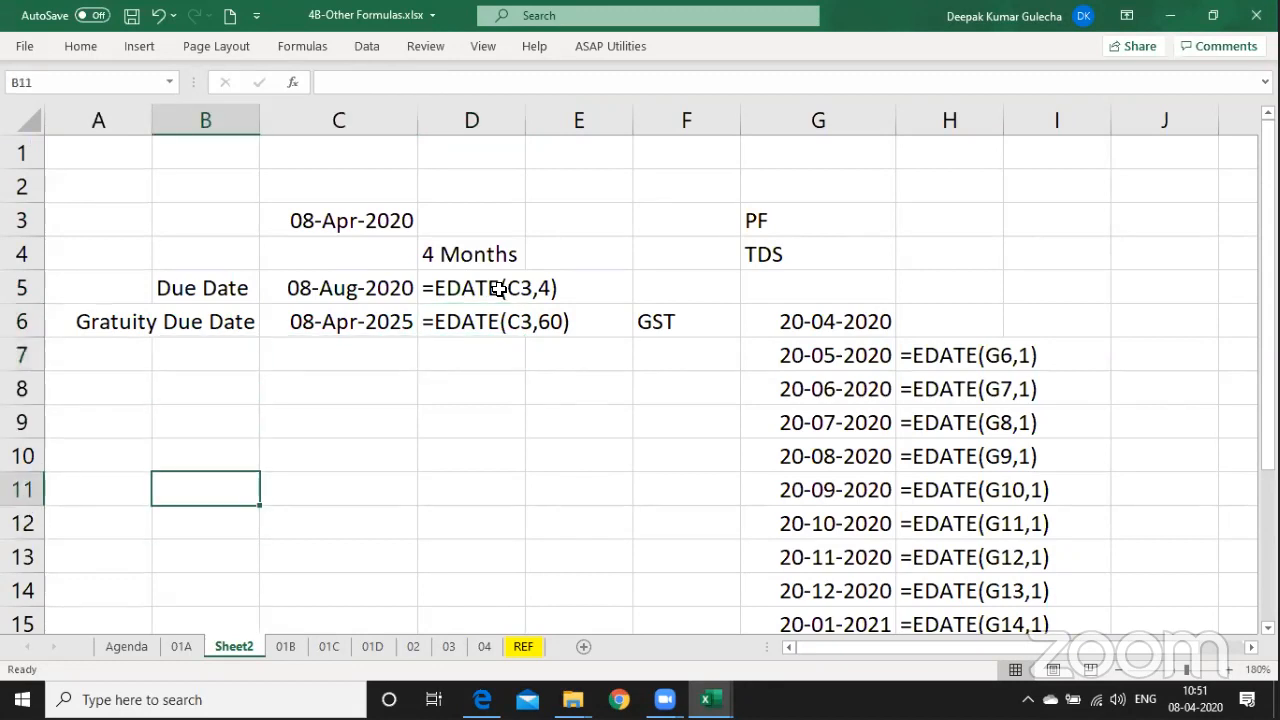
pyautogui.press('Up')
pyautogui.press('Right')
pyautogui.press('Up')
pyautogui.press('Up')
pyautogui.press('Up')
pyautogui.press('Up')
pyautogui.press('Up')
pyautogui.press('Up')
pyautogui.press('Up')
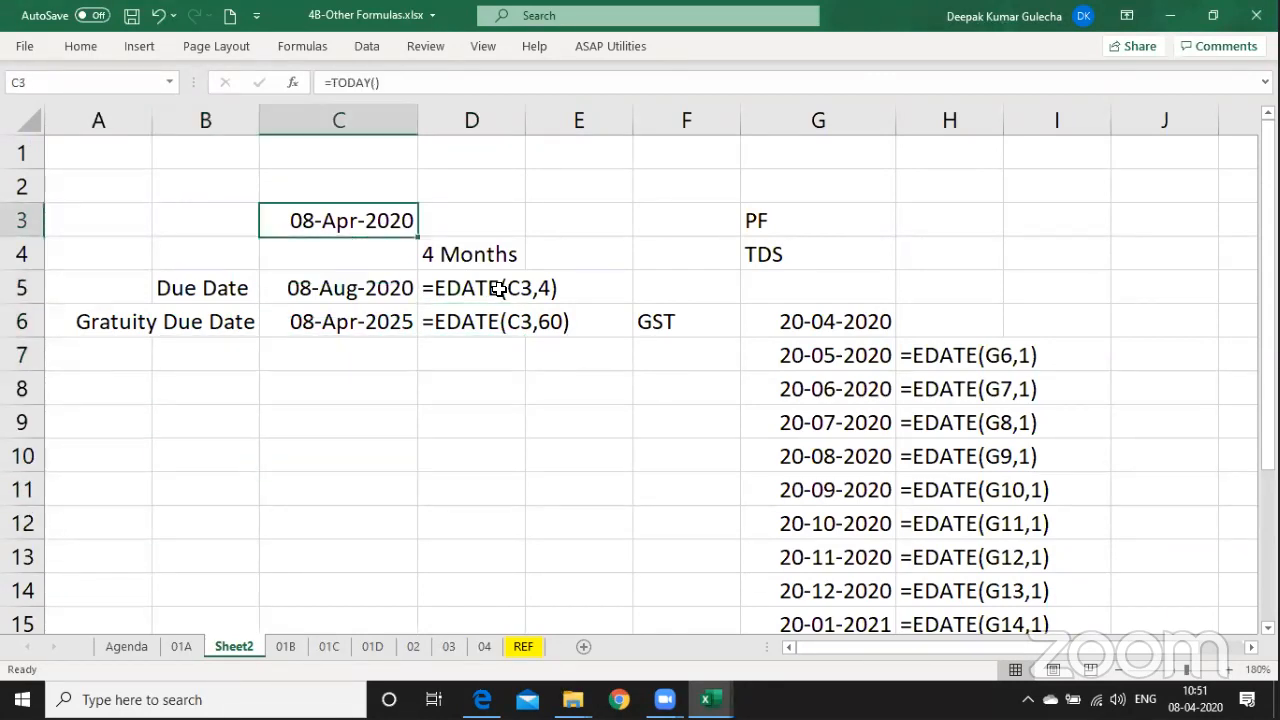
pyautogui.hotkey('ctrl', 'c')
pyautogui.press('Down')
pyautogui.press('Down')
pyautogui.press('Down')
pyautogui.press('Down')
pyautogui.press('Down')
pyautogui.press('Down')
pyautogui.press('Down')
pyautogui.press('Down')
pyautogui.press('Left')
pyautogui.press('Return')
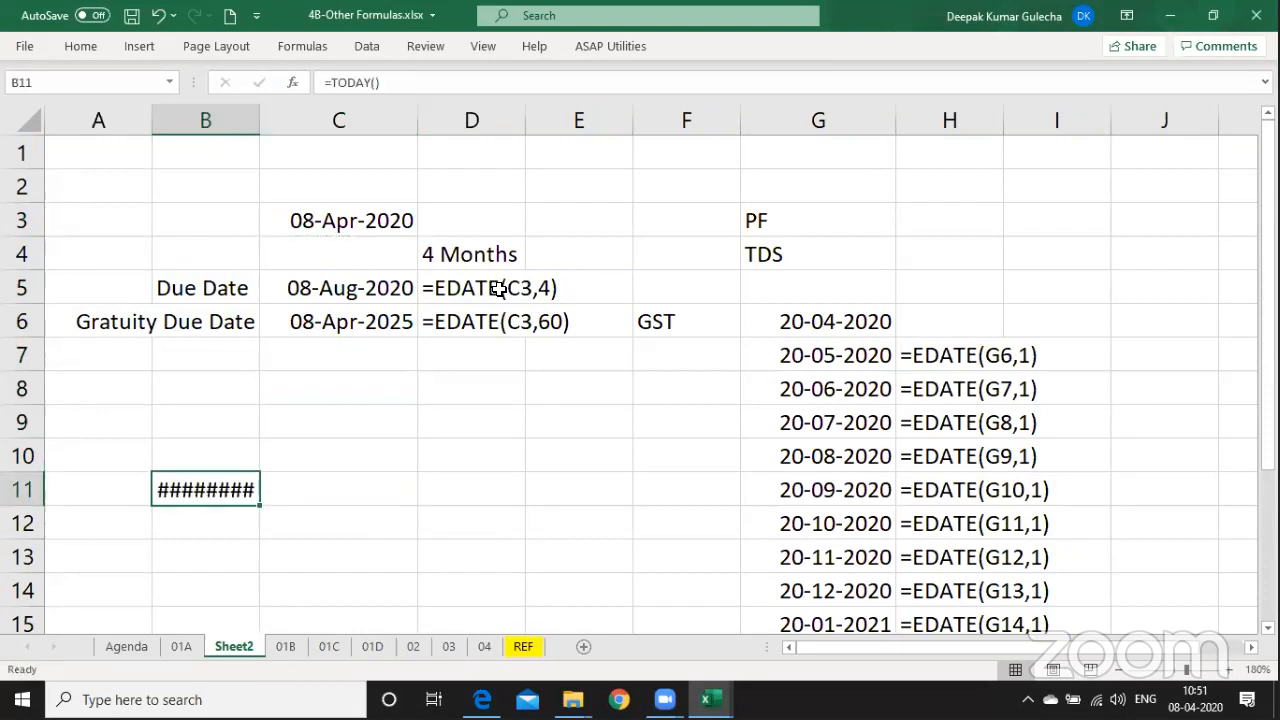
pyautogui.doubleClick(260, 115)
pyautogui.press('Right')
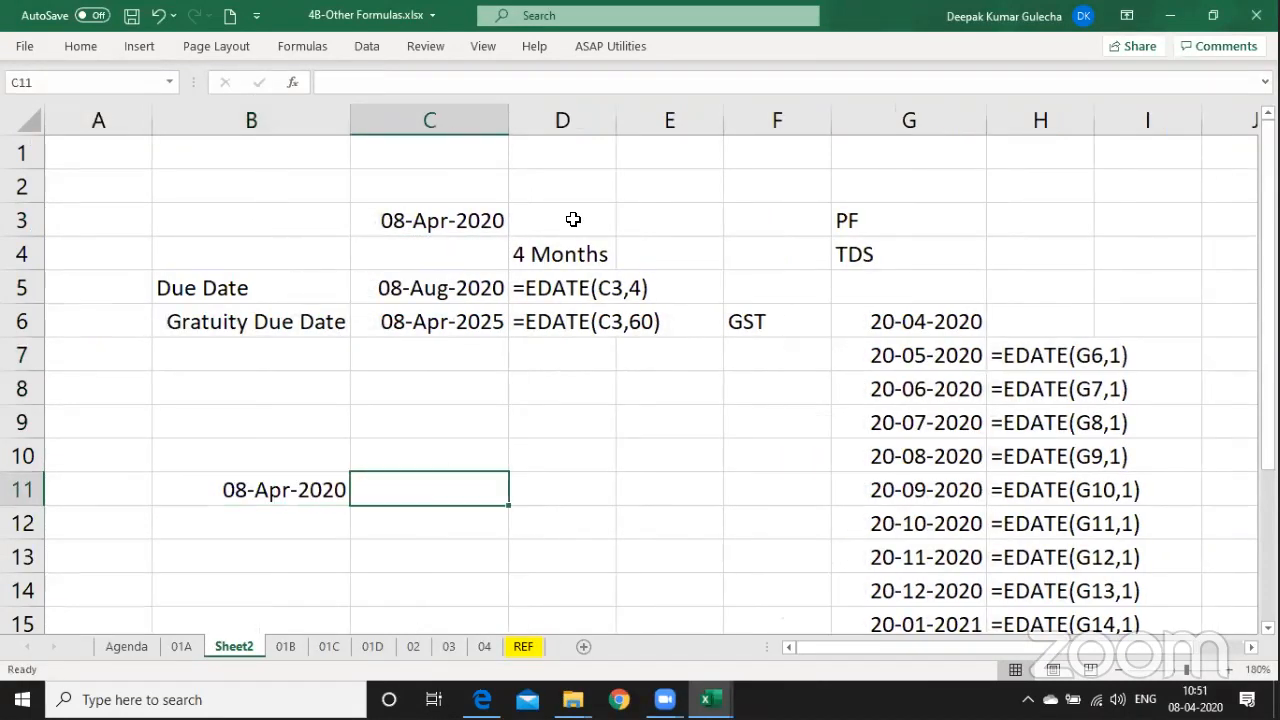
# Enter 100 in C11 and the formula =B11+1 in B12 for the following day's date.
pyautogui.write('100')
pyautogui.press('Return')
pyautogui.press('Left')
pyautogui.write('=B11+1')
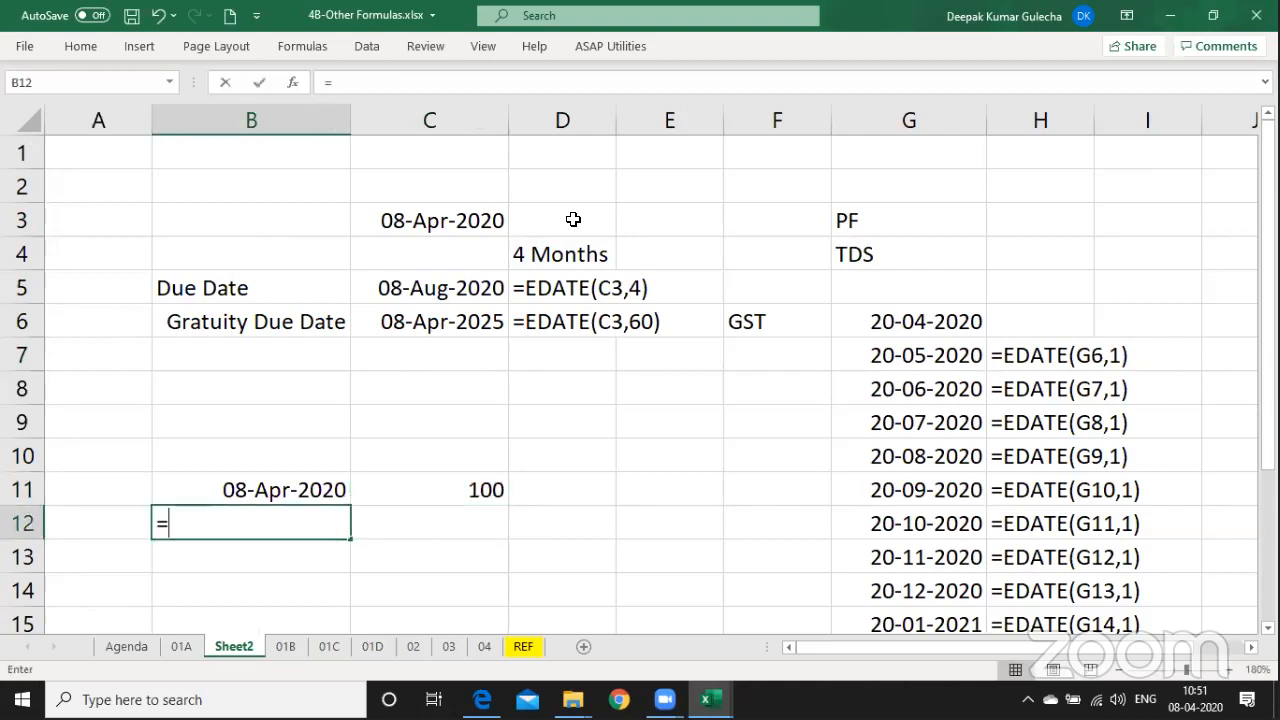
pyautogui.press('Return')
pyautogui.press('Up')
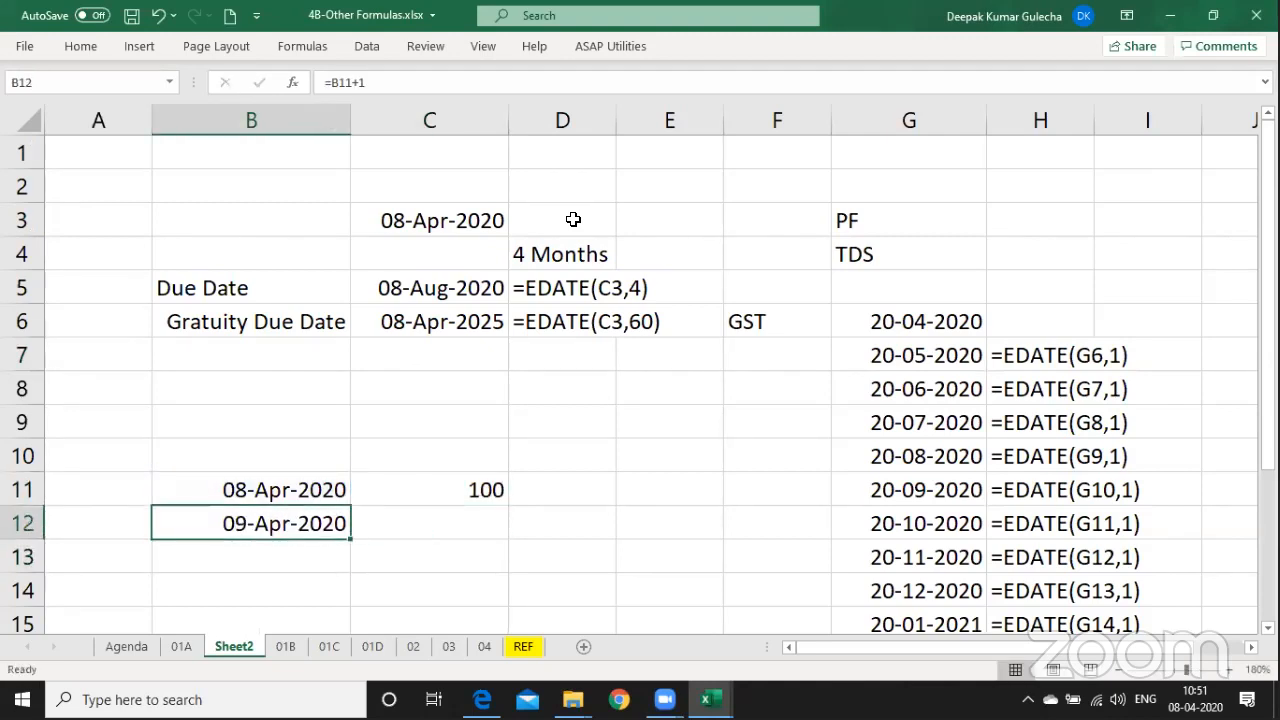
# Enter 150 in C12 as the amount for the second date.
pyautogui.press('Right')
pyautogui.write('15-')
pyautogui.press('Return')
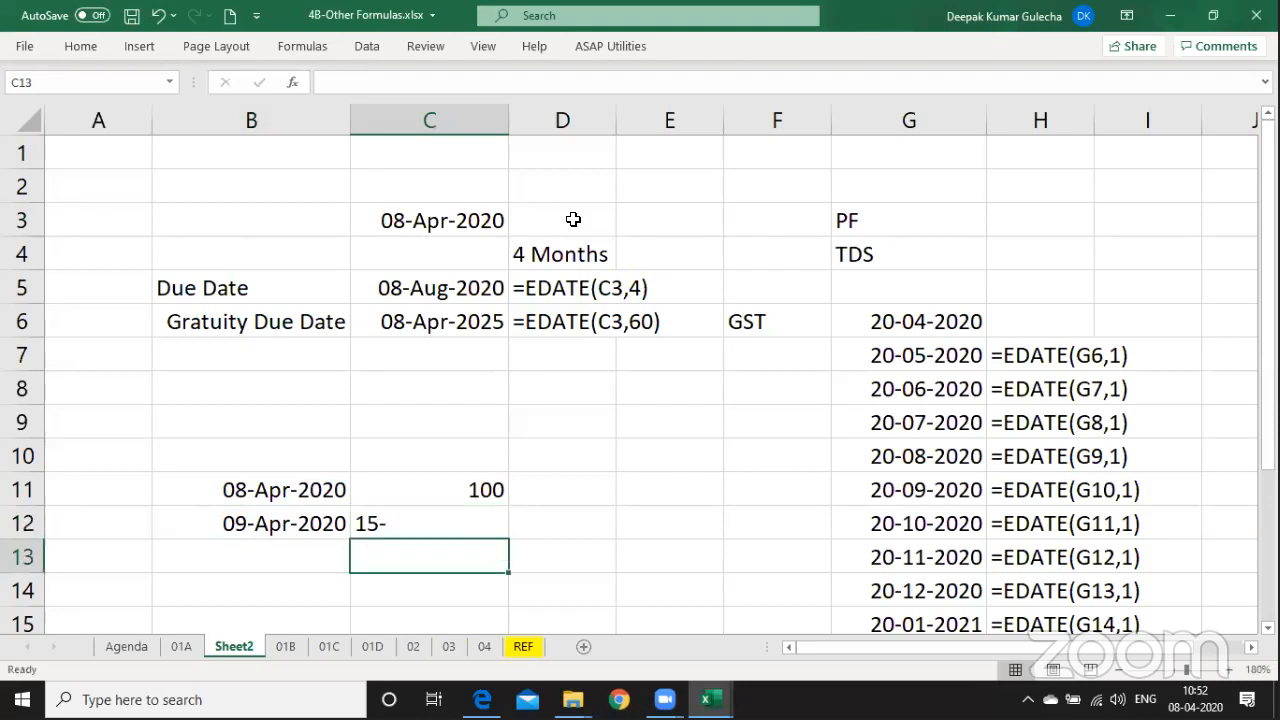
pyautogui.press('Up')
pyautogui.press('F2')
pyautogui.press('BackSpace')
pyautogui.write('0')
pyautogui.press('Return')
# Enter the date formula =B12+4 in B13 and the amount 200 in C13.
pyautogui.press('Left')
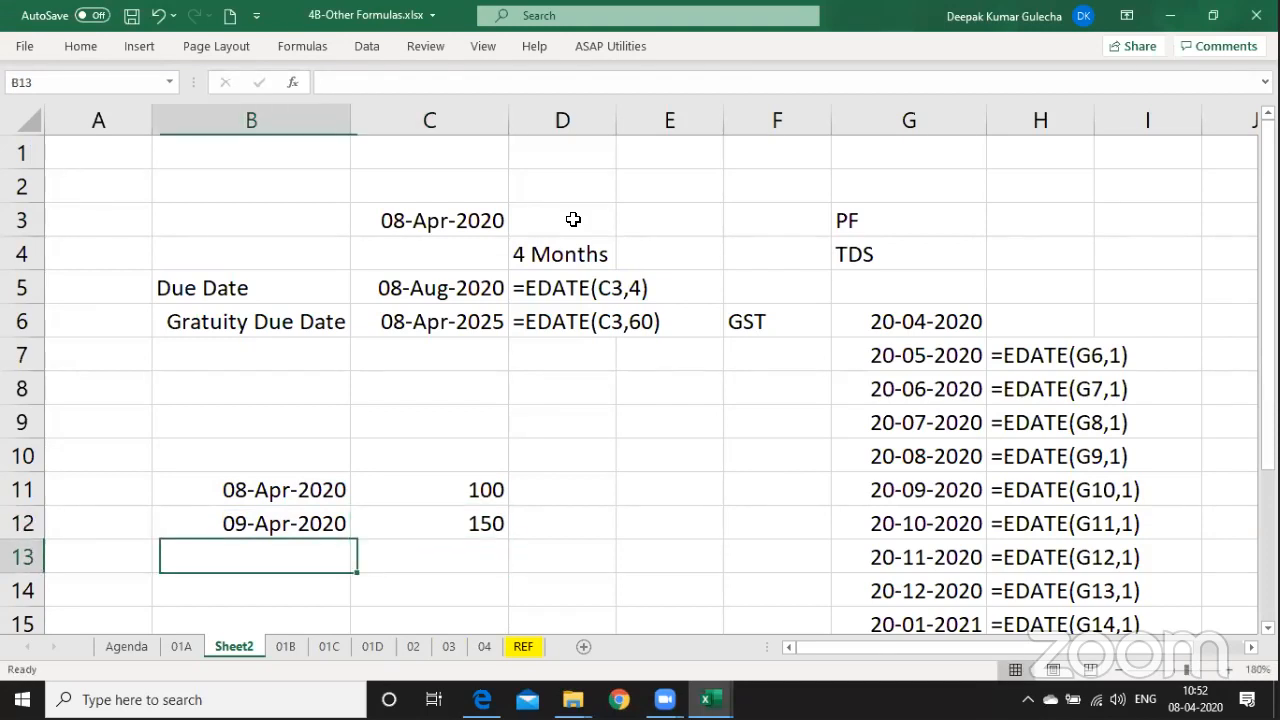
pyautogui.hotkey('ctrl', 'd')
pyautogui.press('F2')
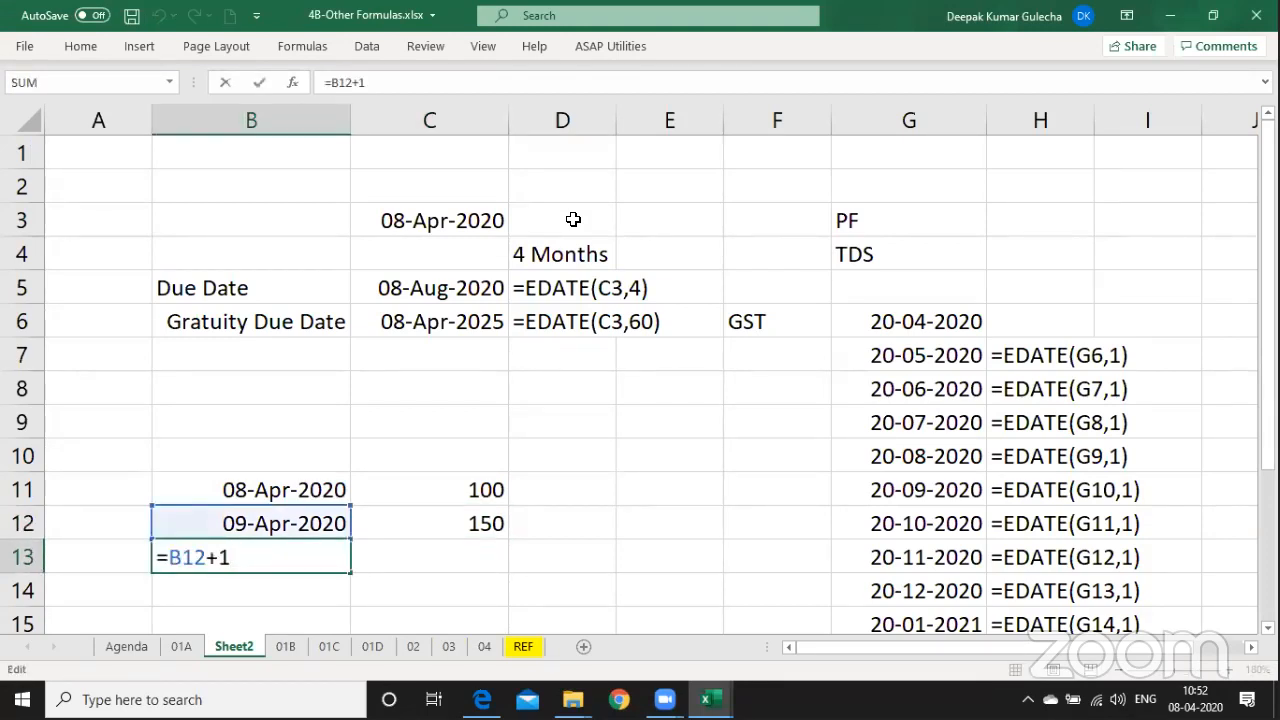
pyautogui.press('BackSpace')
pyautogui.write('4')
pyautogui.hotkey('ctrl', 'Return')
pyautogui.hotkey('shift', 'Up')
pyautogui.press('Right')
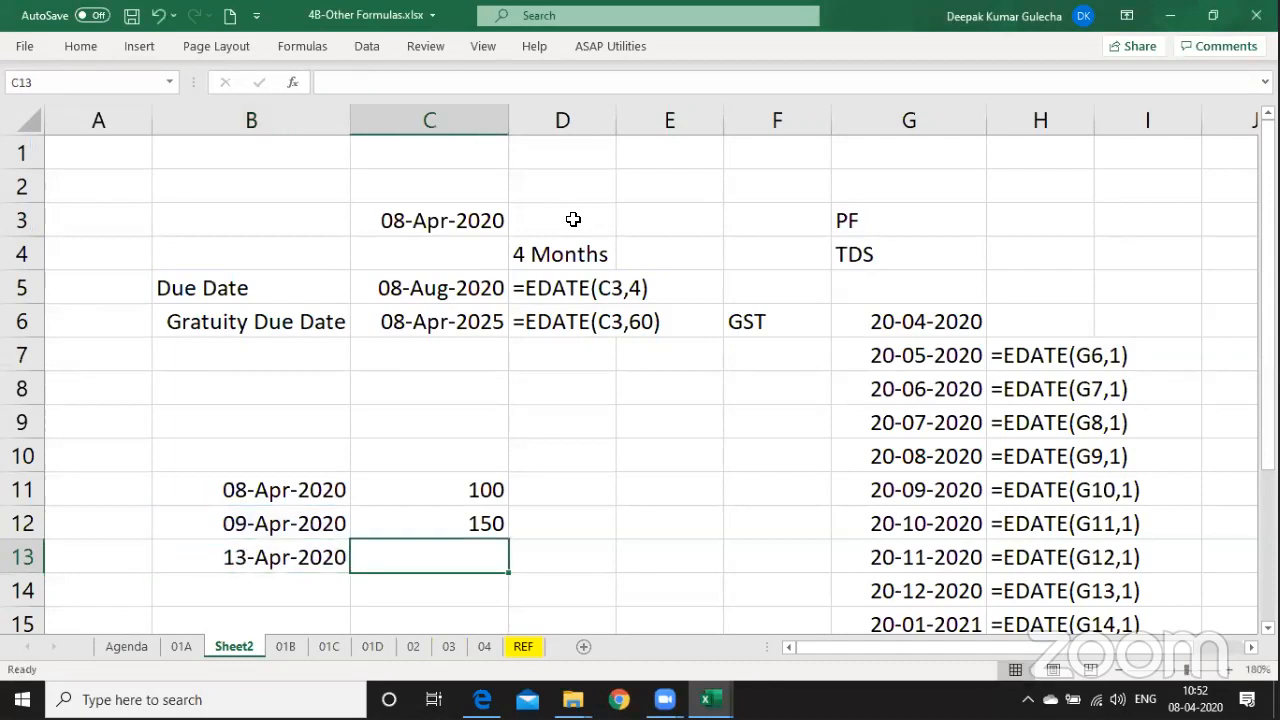
pyautogui.write('200')
pyautogui.press('Return')
# Fill the date formula from B13 down to B14 and enter 250 in C14.
pyautogui.press('Left')
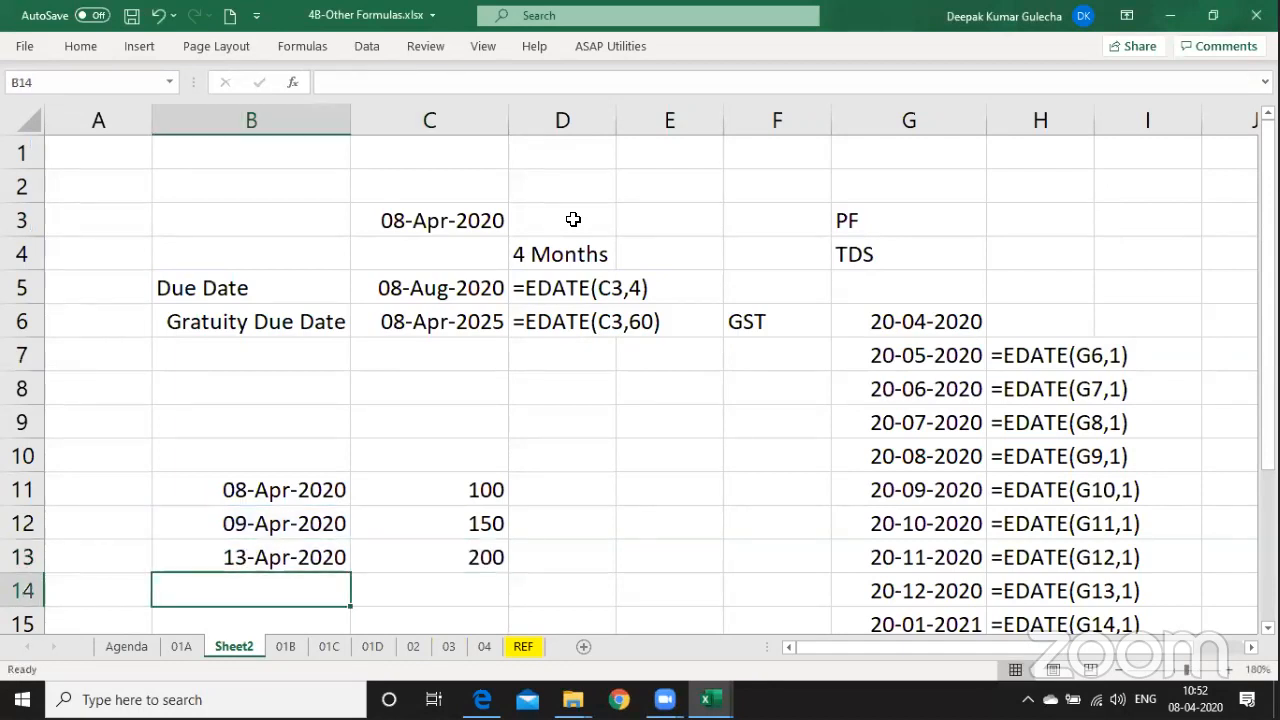
pyautogui.hotkey('ctrl', 'd')
pyautogui.press('Right')
pyautogui.write('250')
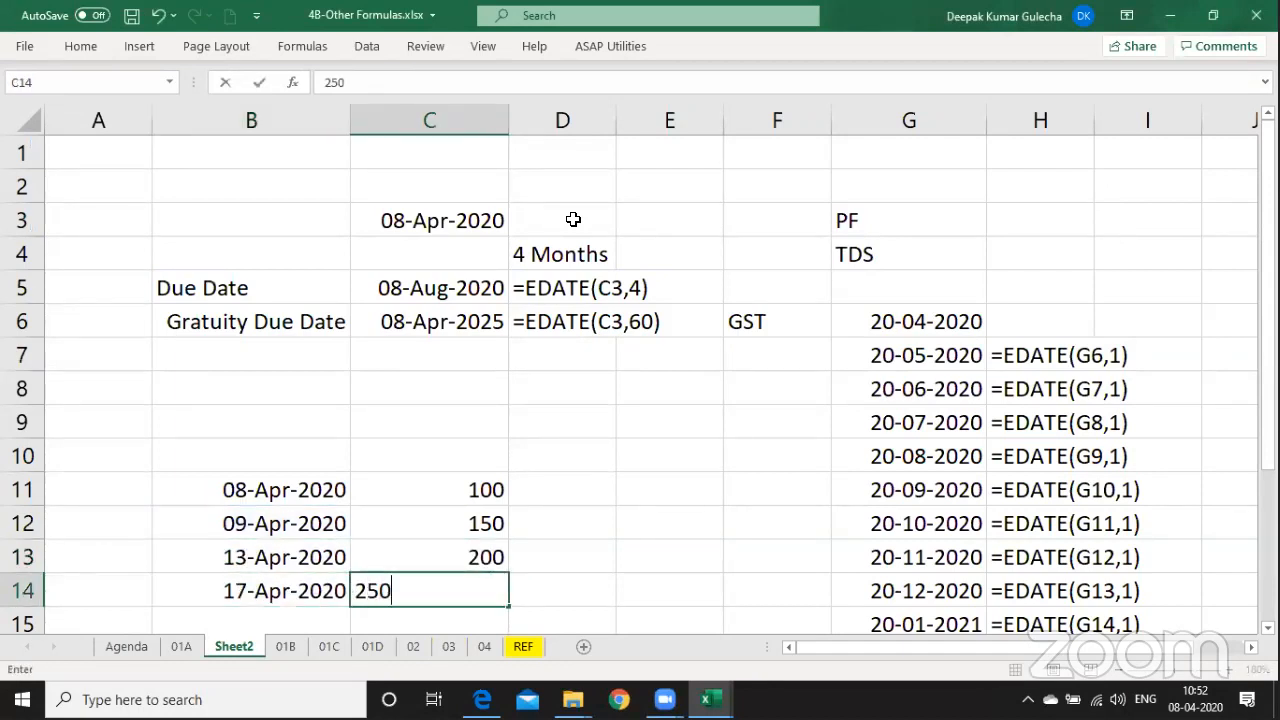
pyautogui.press('Return')
pyautogui.press('Return')
pyautogui.press('Down')
pyautogui.press('Down')
pyautogui.press('Left')
pyautogui.hotkey('ctrl', 'Up')
pyautogui.hotkey('ctrl', 'Up')
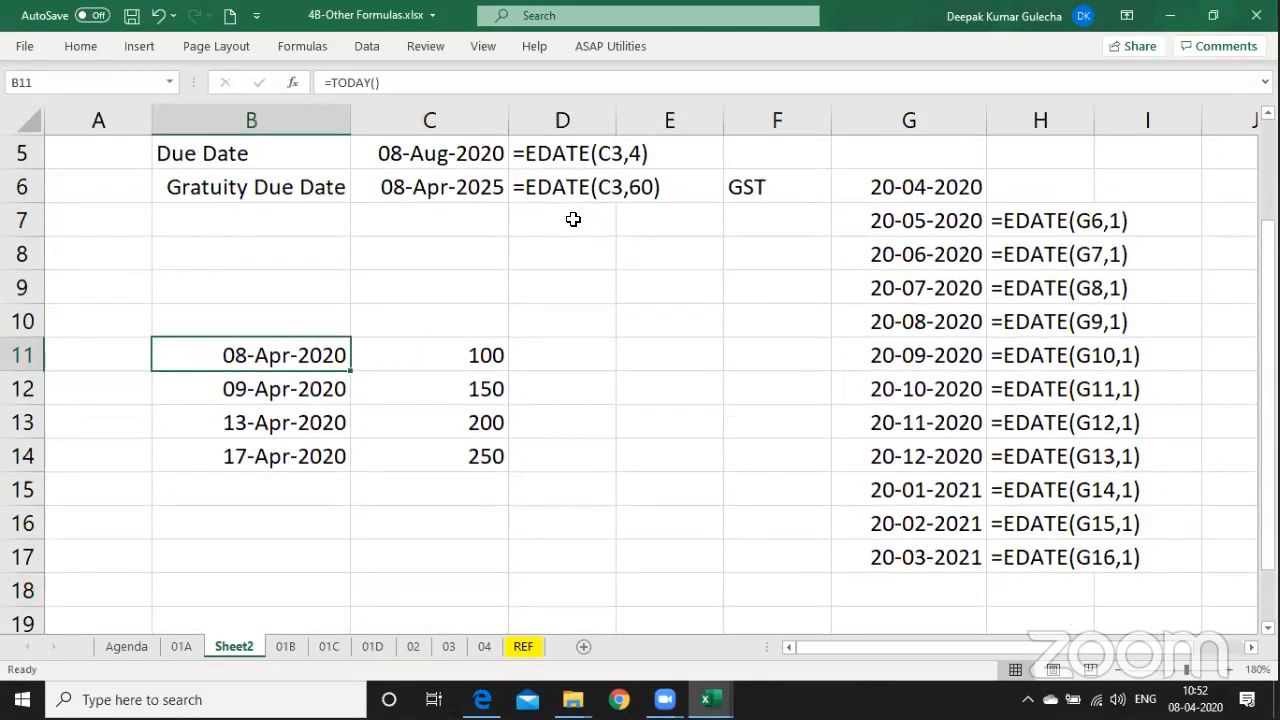
pyautogui.hotkey('ctrl', 'shift', 'Down')
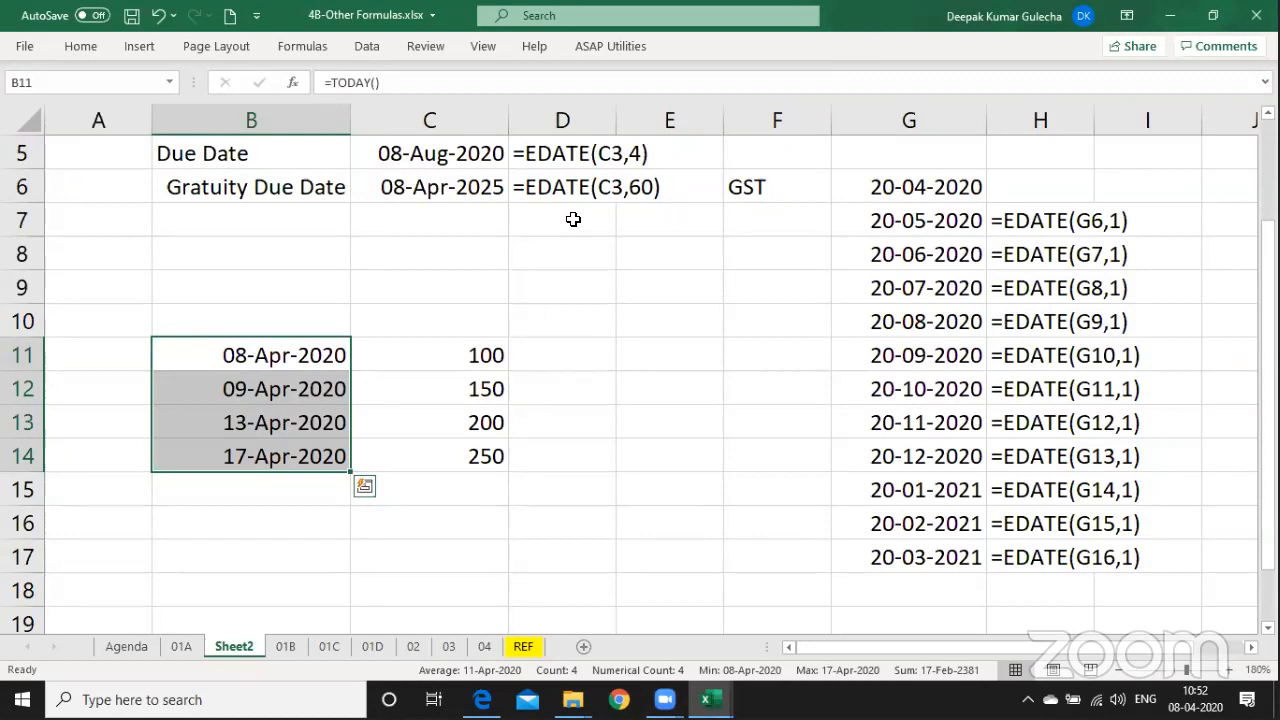
# Enter the formula =B14+15 in B15 to add a date in the following month.
pyautogui.press('Down')
pyautogui.press('Down')
pyautogui.press('Down')
pyautogui.press('Down')
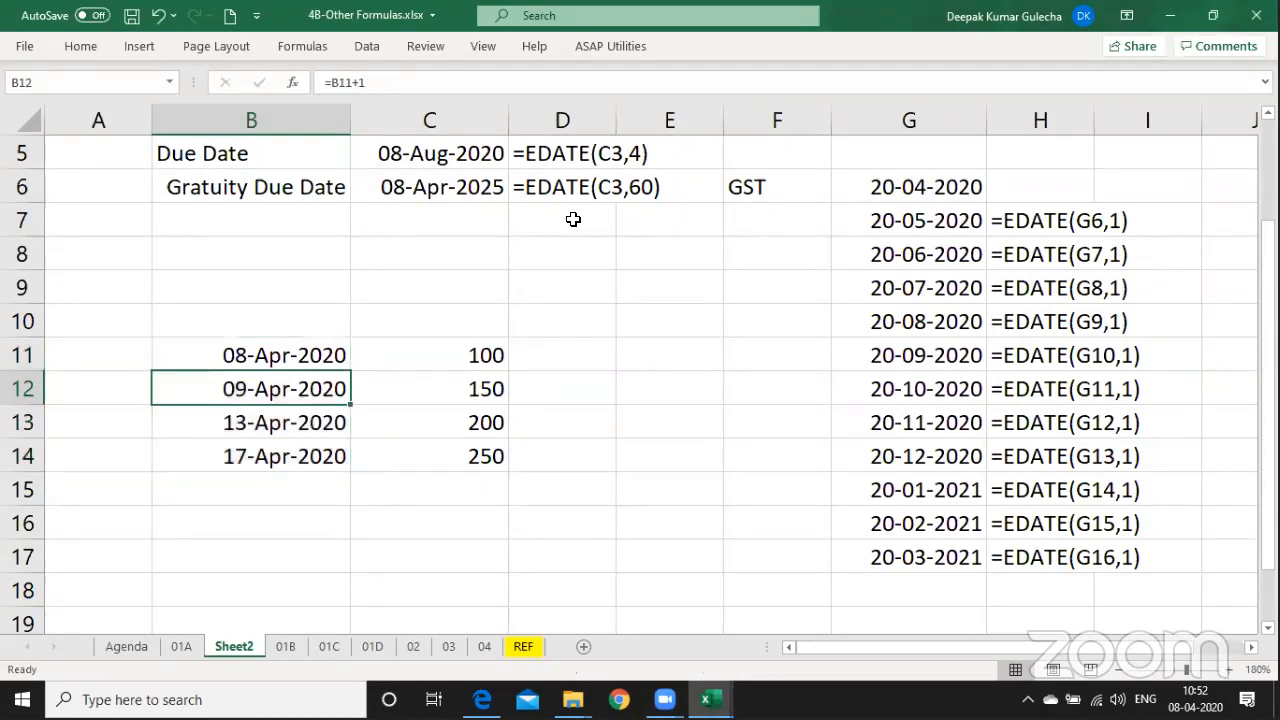
pyautogui.write('=')
pyautogui.press('Up')
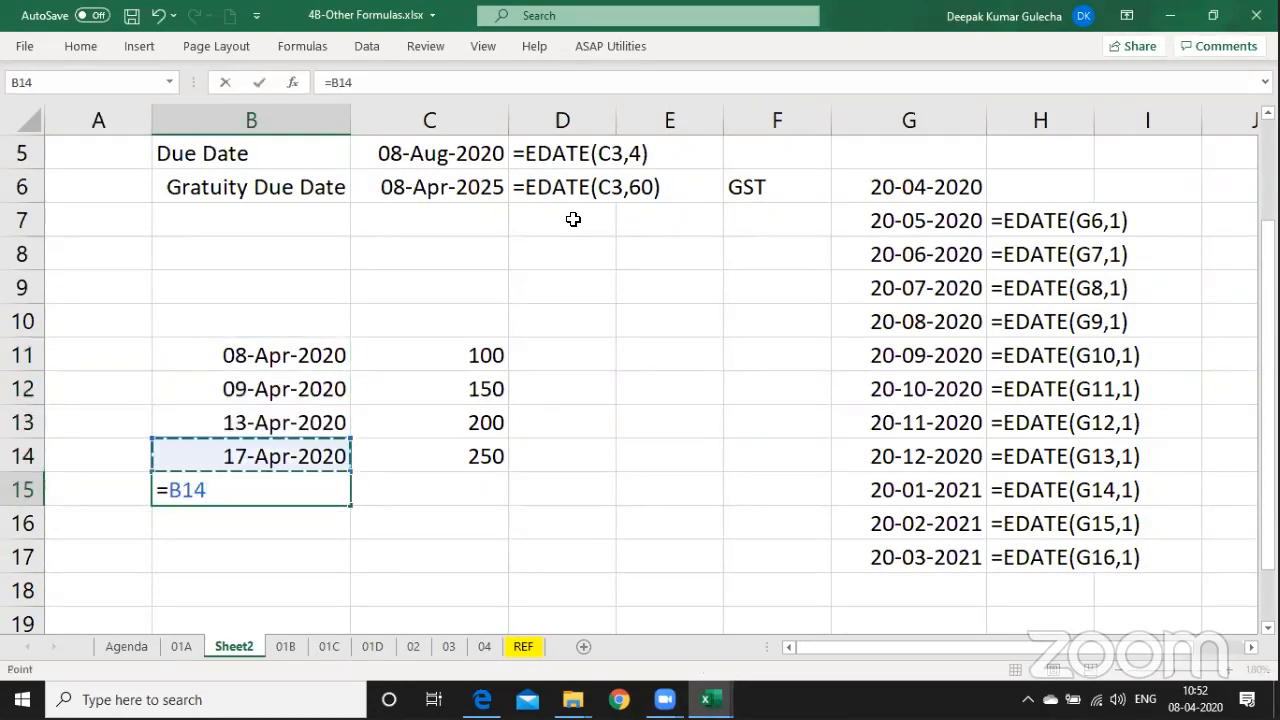
pyautogui.write('+15')
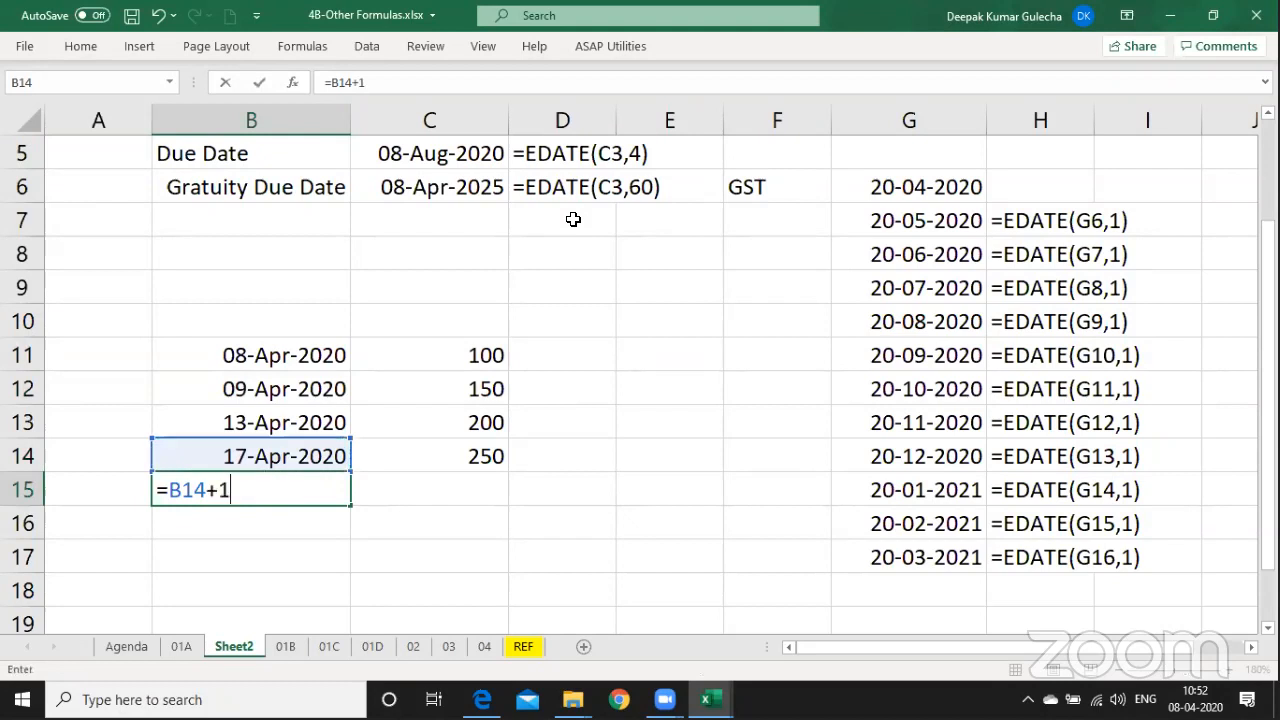
pyautogui.press('Return')
# Enter the formula =B15+3 in B16 for a date three days after B15.
pyautogui.write('=')
pyautogui.press('Up')
pyautogui.write('+13')
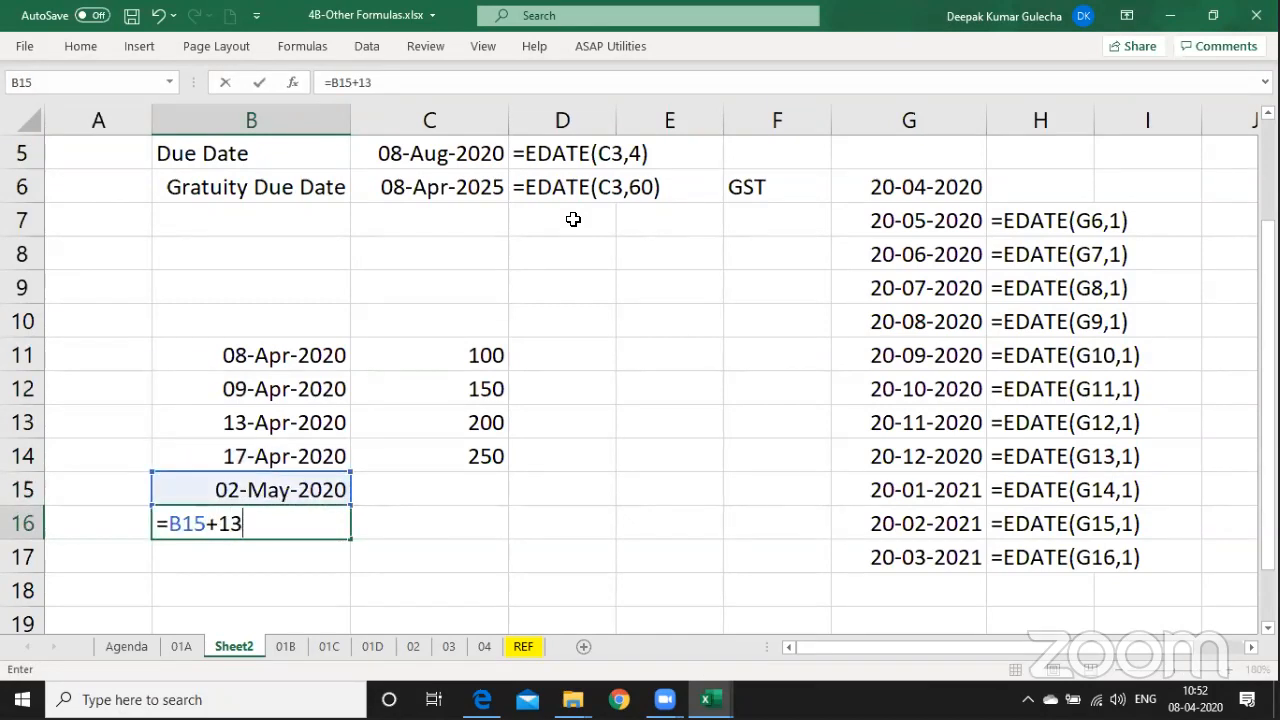
pyautogui.press('Return')
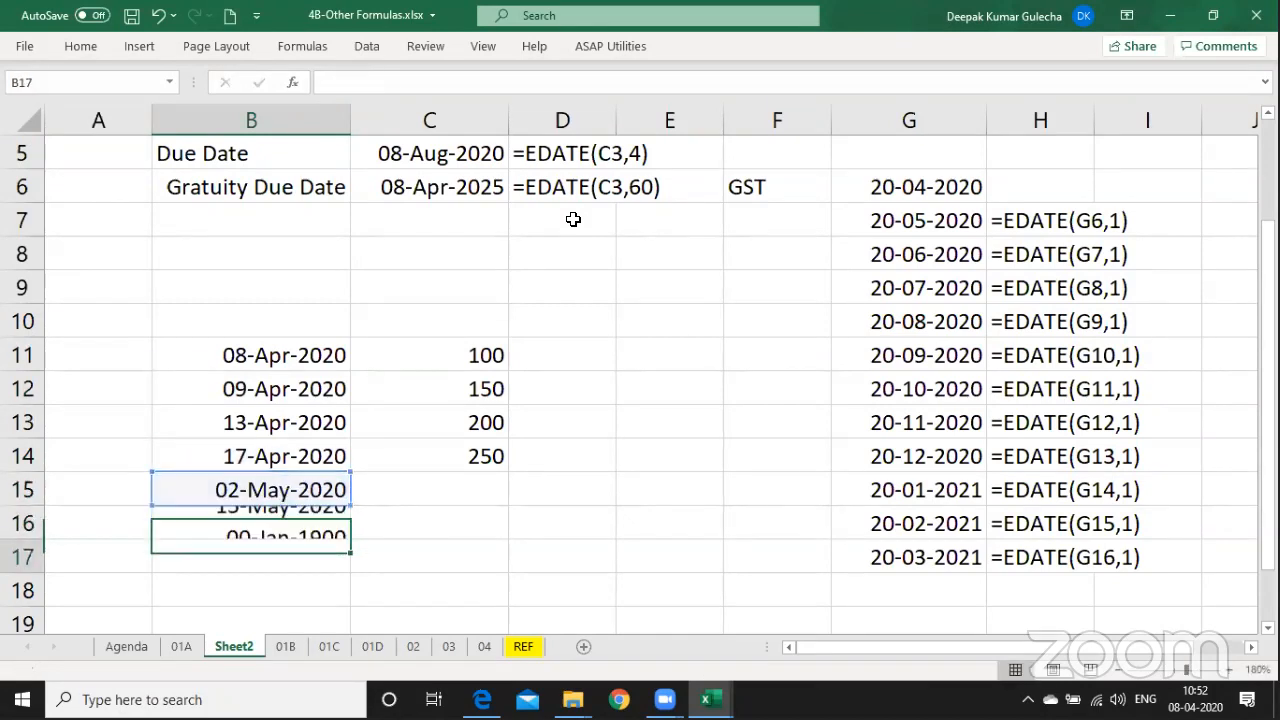
pyautogui.press('Up')
pyautogui.press('F2')
pyautogui.press('Left')
pyautogui.press('Left')
pyautogui.press('Delete')
pyautogui.press('Return')
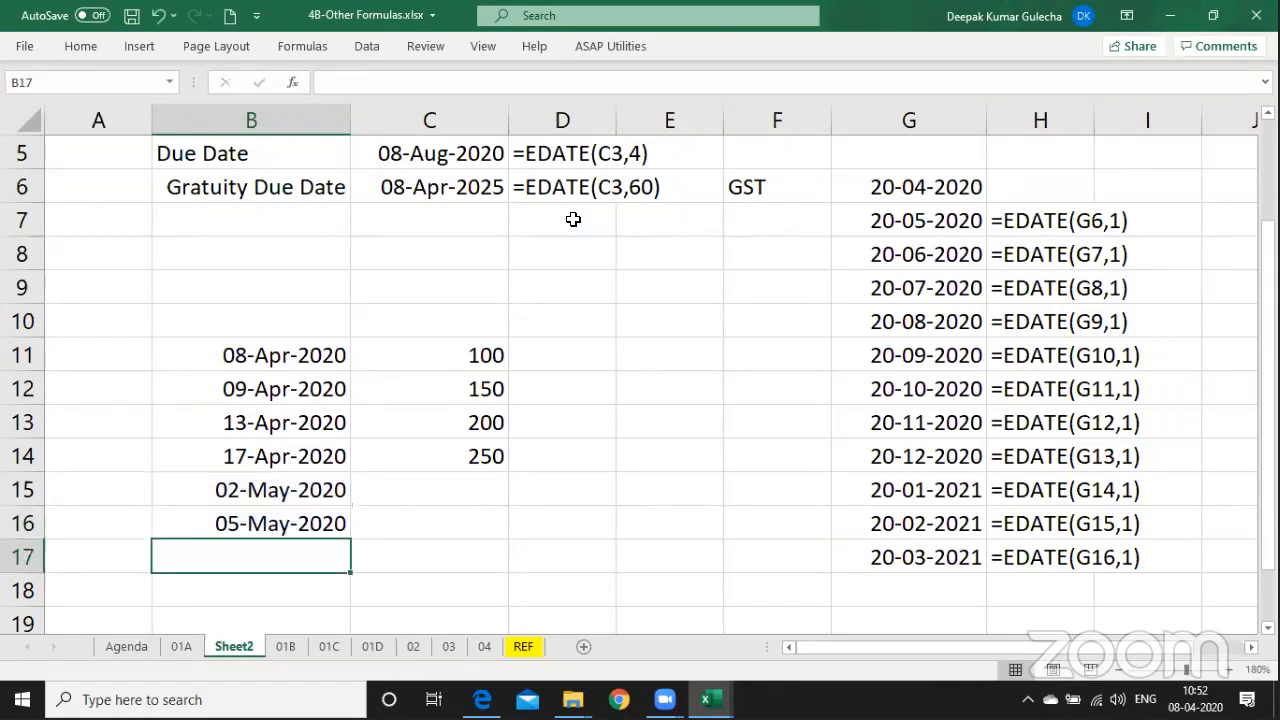
# Fill the date formula from B16 down through B18.
pyautogui.hotkey('ctrl', 'd')
pyautogui.press('Down')
pyautogui.hotkey('ctrl', 'd')
# Copy the four amounts in C11:C14 to C15:C18 beside the May dates.
pyautogui.press('Right')
pyautogui.hotkey('ctrl', 'Up')
pyautogui.hotkey('ctrl', 'Up')
pyautogui.hotkey('ctrl', 'shift', 'Down')
pyautogui.hotkey('ctrl', 'c')
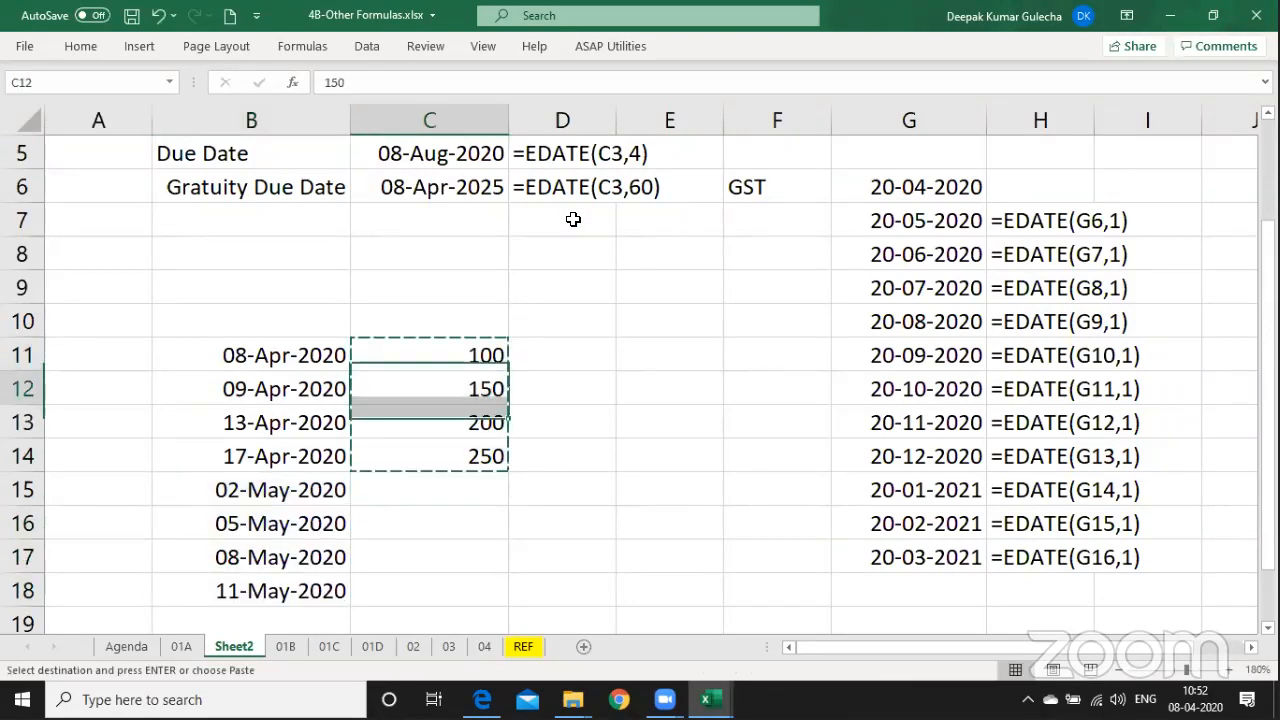
pyautogui.hotkey('ctrl', 'Down')
pyautogui.press('Down')
pyautogui.hotkey('shift', 'Down')
pyautogui.hotkey('shift', 'Down')
pyautogui.hotkey('shift', 'Down')
pyautogui.hotkey('ctrl', 'v')
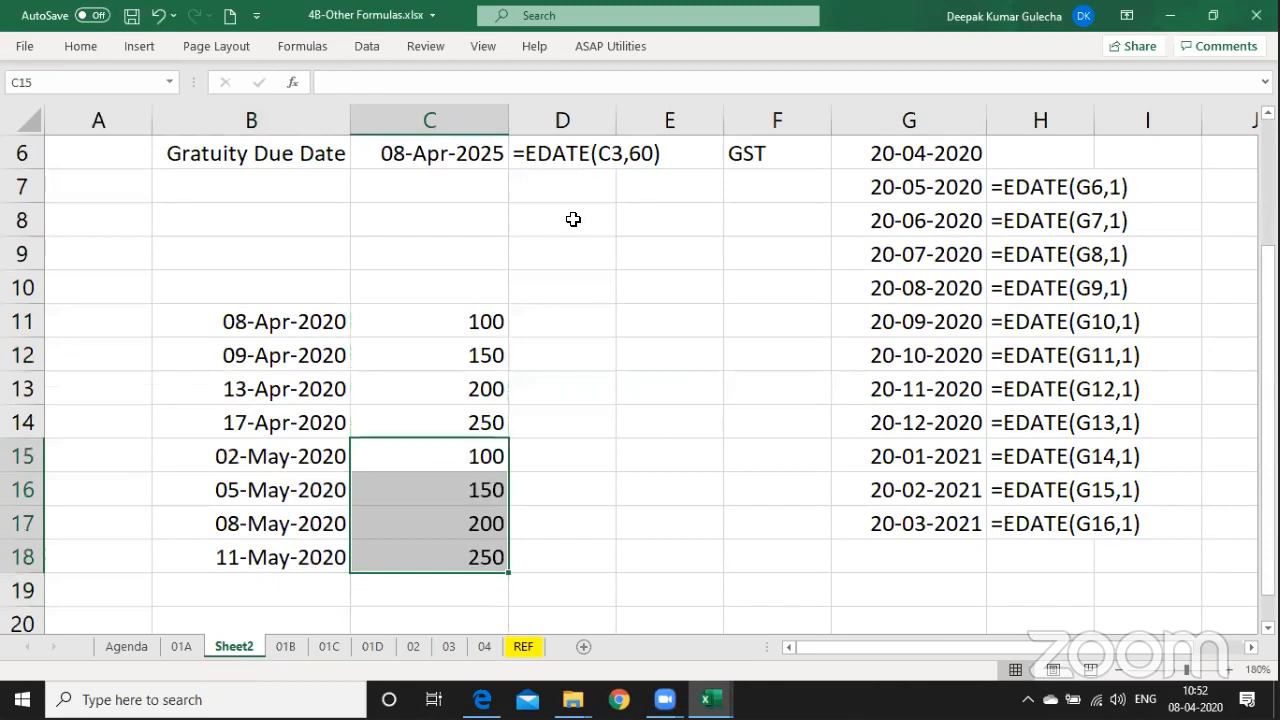
# Examine the April dates in column B, followed by the group of May dates in B15:B18.
pyautogui.press('Left')
pyautogui.press('Right')
pyautogui.press('Right')
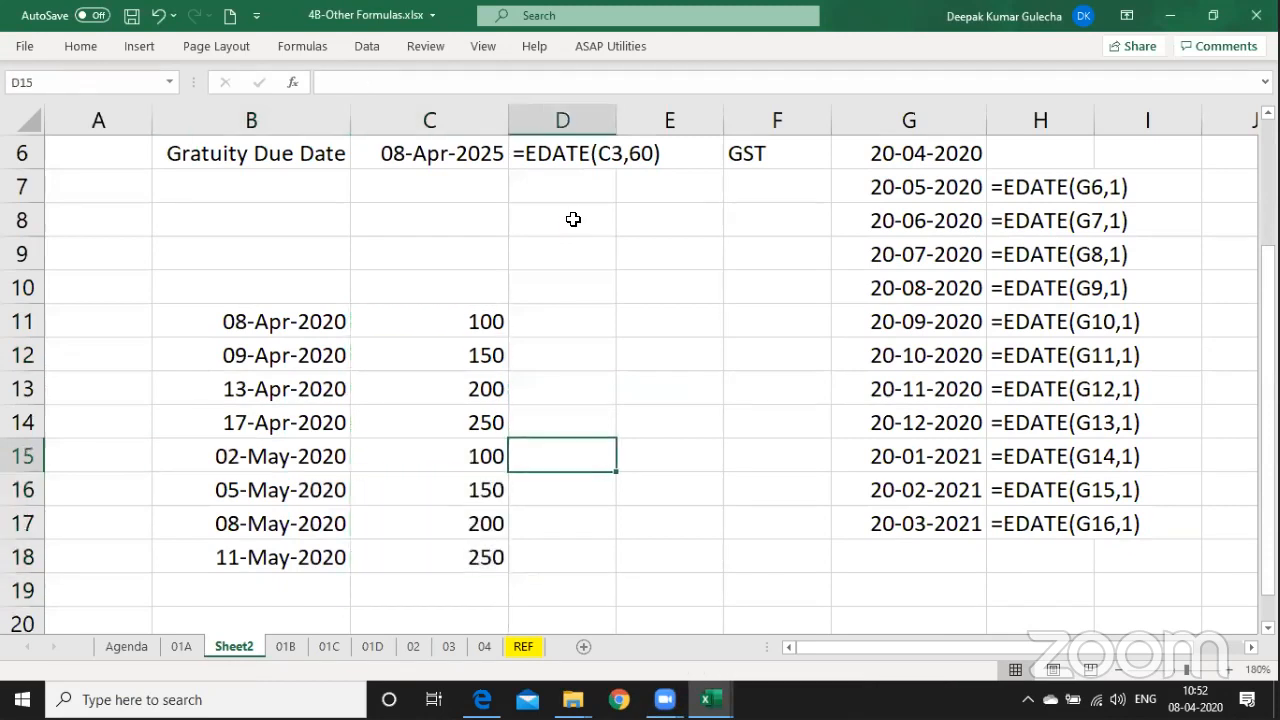
pyautogui.press('Left')
pyautogui.press('Left')
pyautogui.press('Up')
pyautogui.press('Up')
pyautogui.press('Up')
pyautogui.press('Up')
pyautogui.hotkey('shift', 'Down')
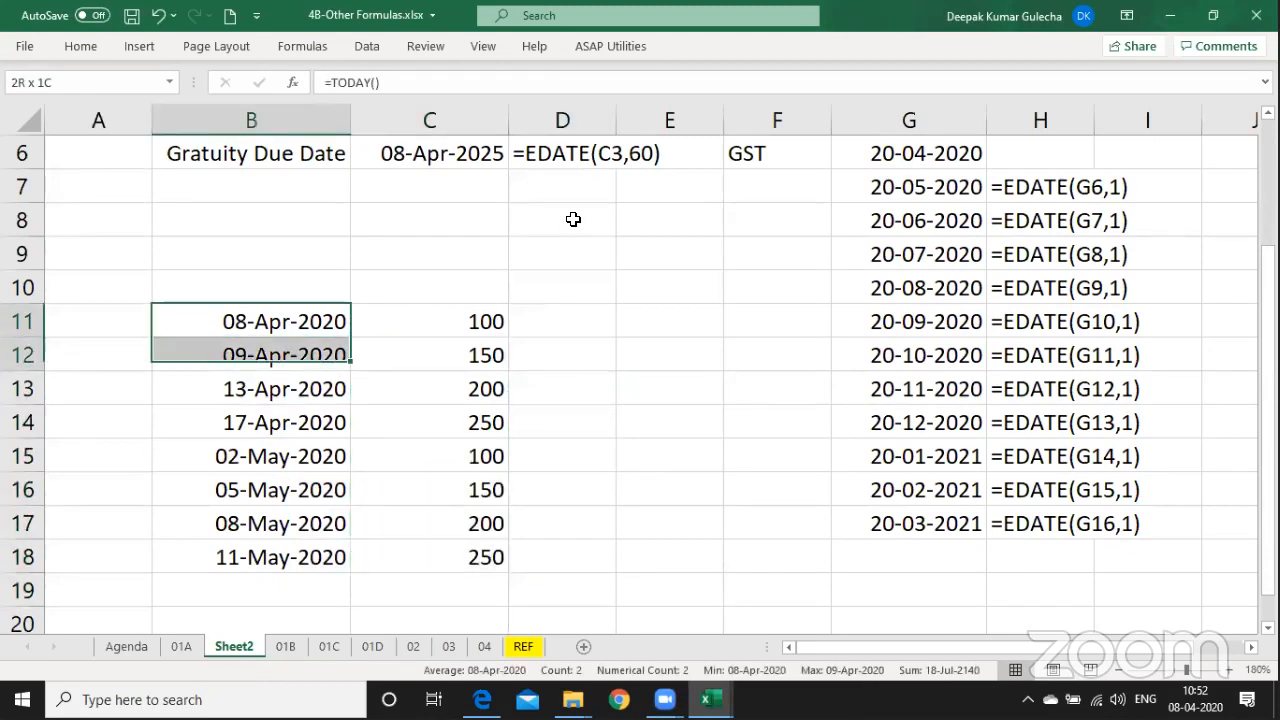
pyautogui.hotkey('shift', 'Down')
pyautogui.hotkey('shift', 'Down')
pyautogui.hotkey('shift', 'Up')
pyautogui.press('Down')
pyautogui.press('Down')
pyautogui.press('Down')
pyautogui.press('Down')
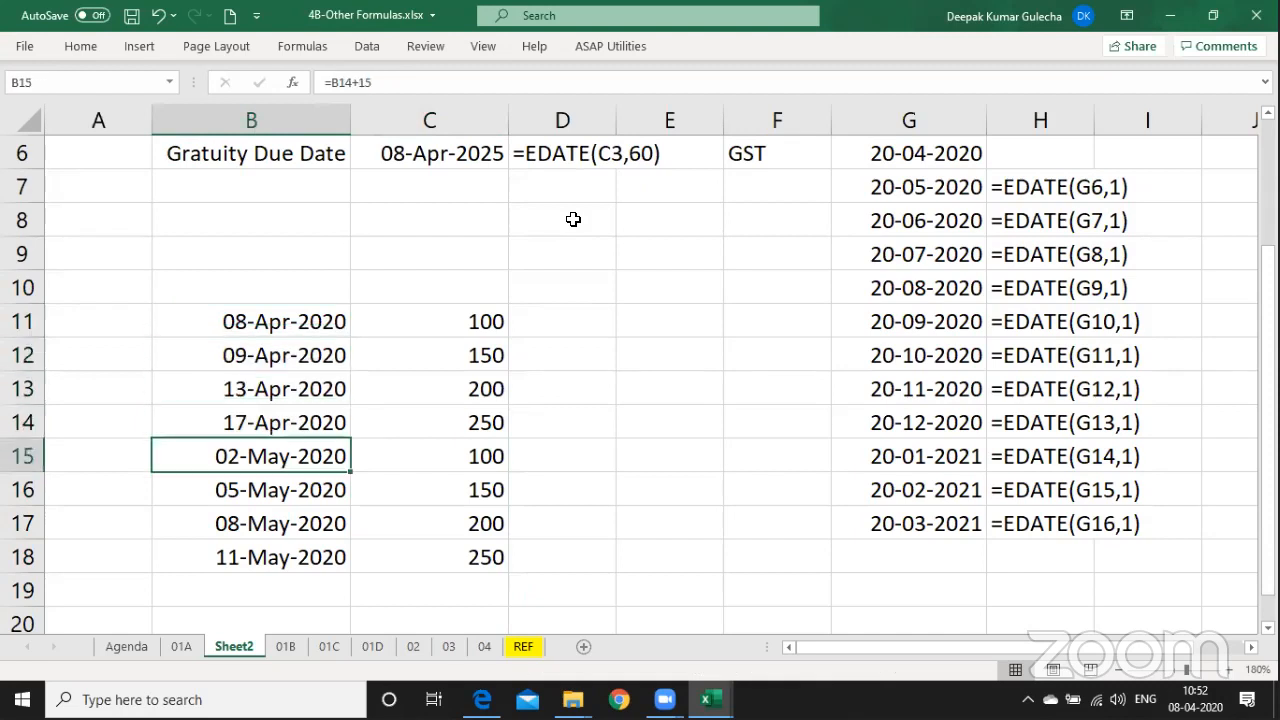
pyautogui.hotkey('shift', 'Down')
pyautogui.hotkey('shift', 'Down')
pyautogui.hotkey('shift', 'Down')
pyautogui.press('Right')
pyautogui.press('Right')
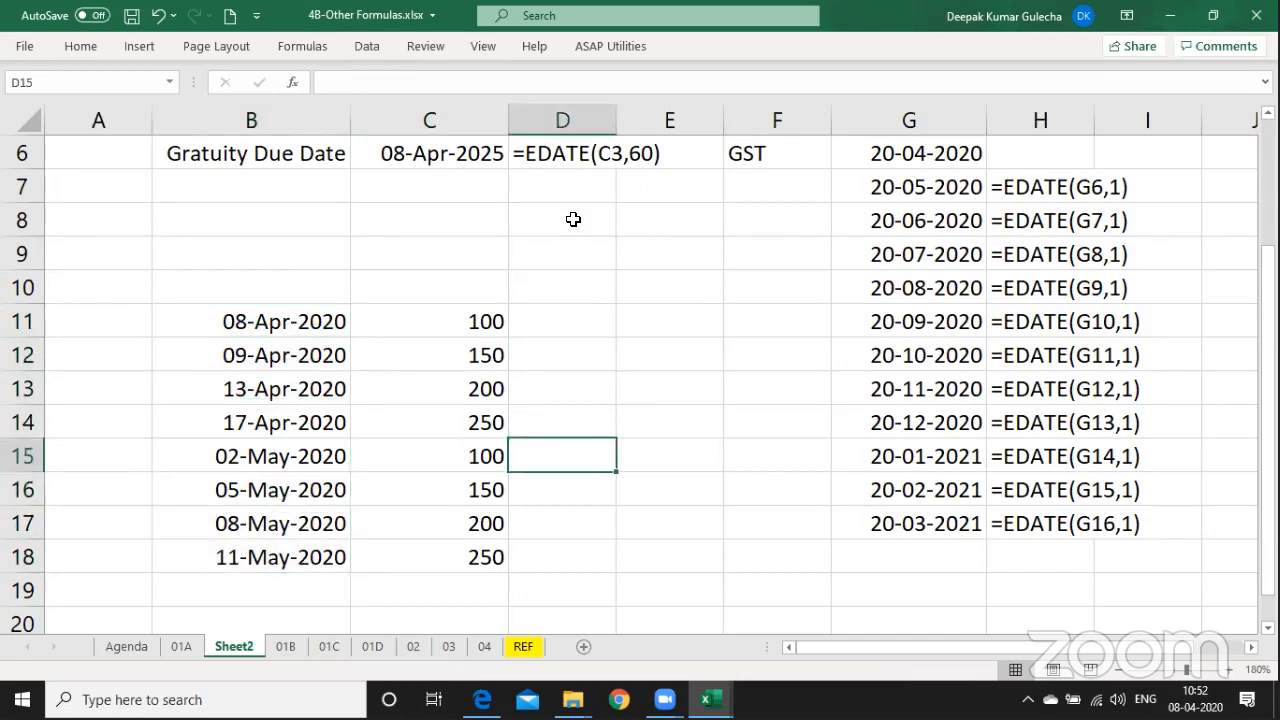
# Enter the formula =EOMONTH(B11,0) in D11 to get the month-end of the first date.
pyautogui.press('Up')
pyautogui.press('Up')
pyautogui.press('Up')
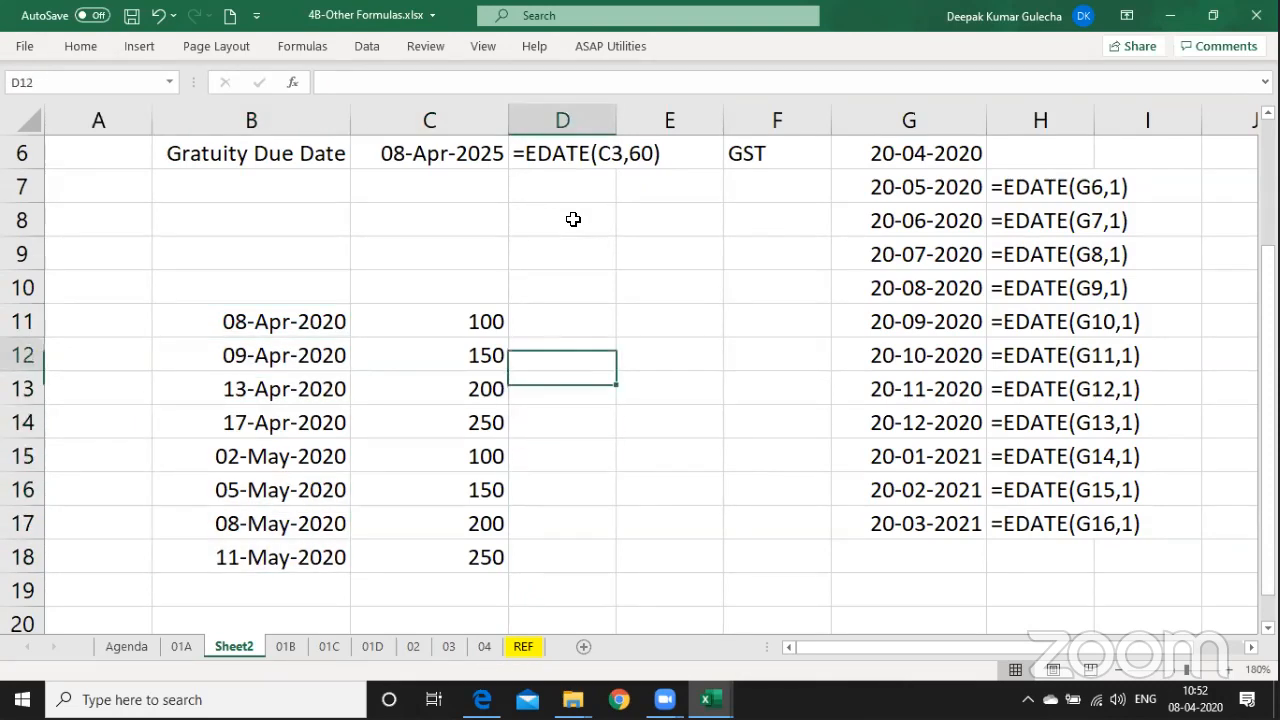
pyautogui.press('Up')
pyautogui.write('=')
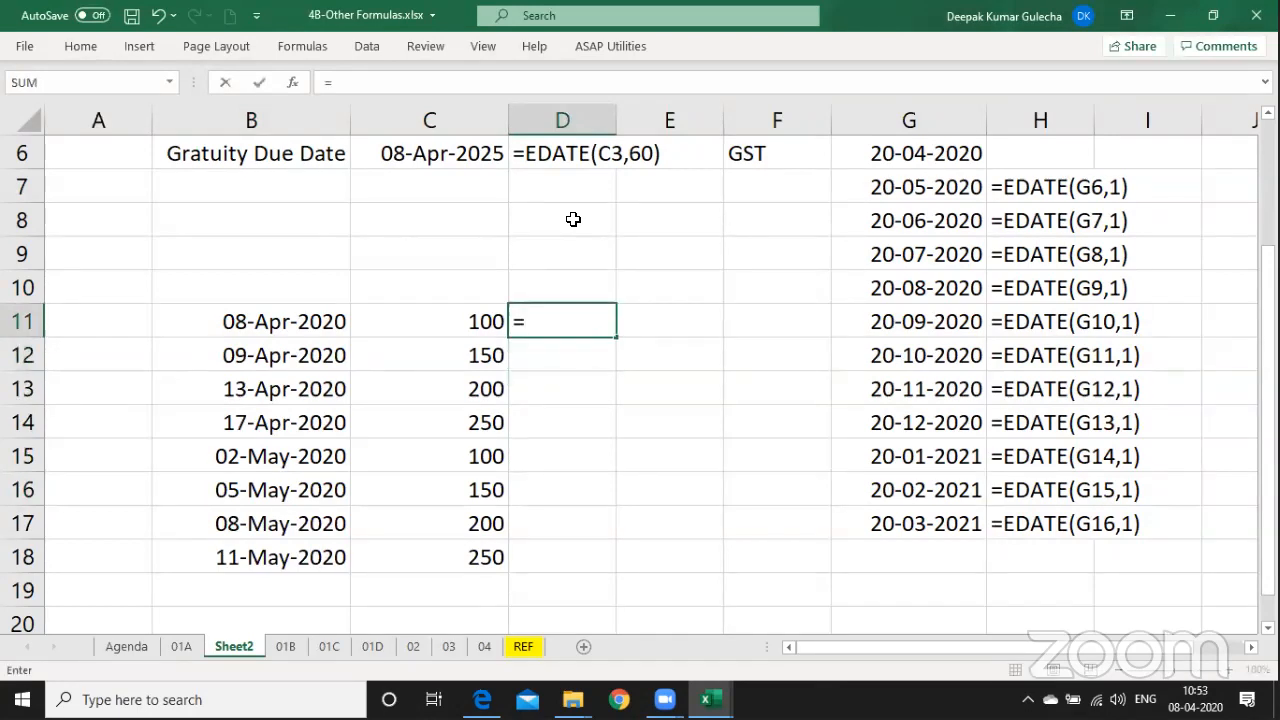
pyautogui.write('eom')
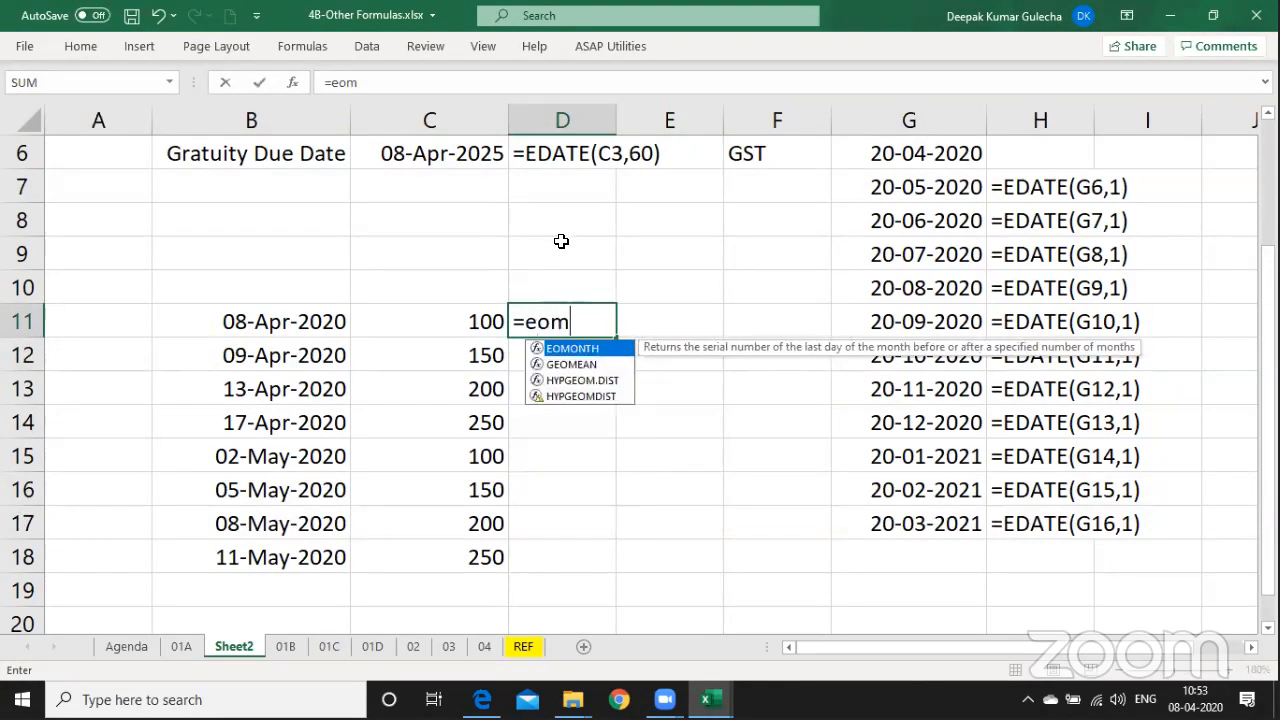
pyautogui.doubleClick(609, 347)
pyautogui.press('Left')
pyautogui.press('Left')
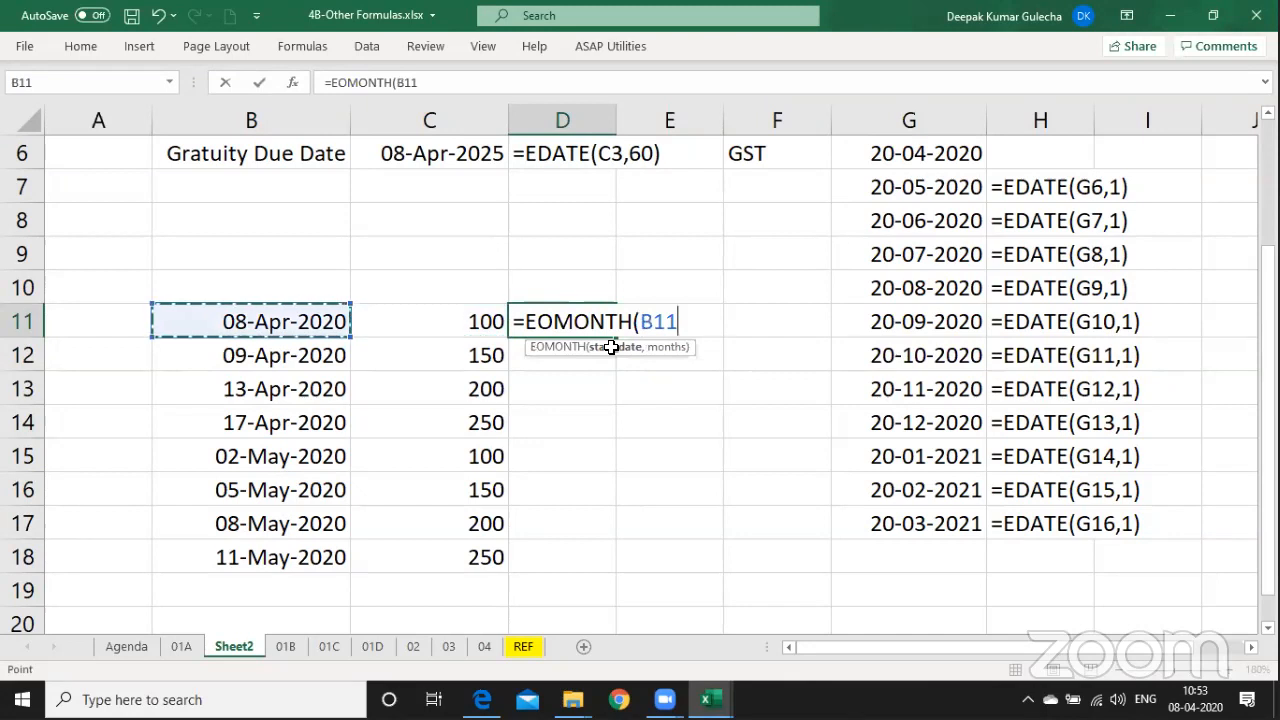
pyautogui.write(',')
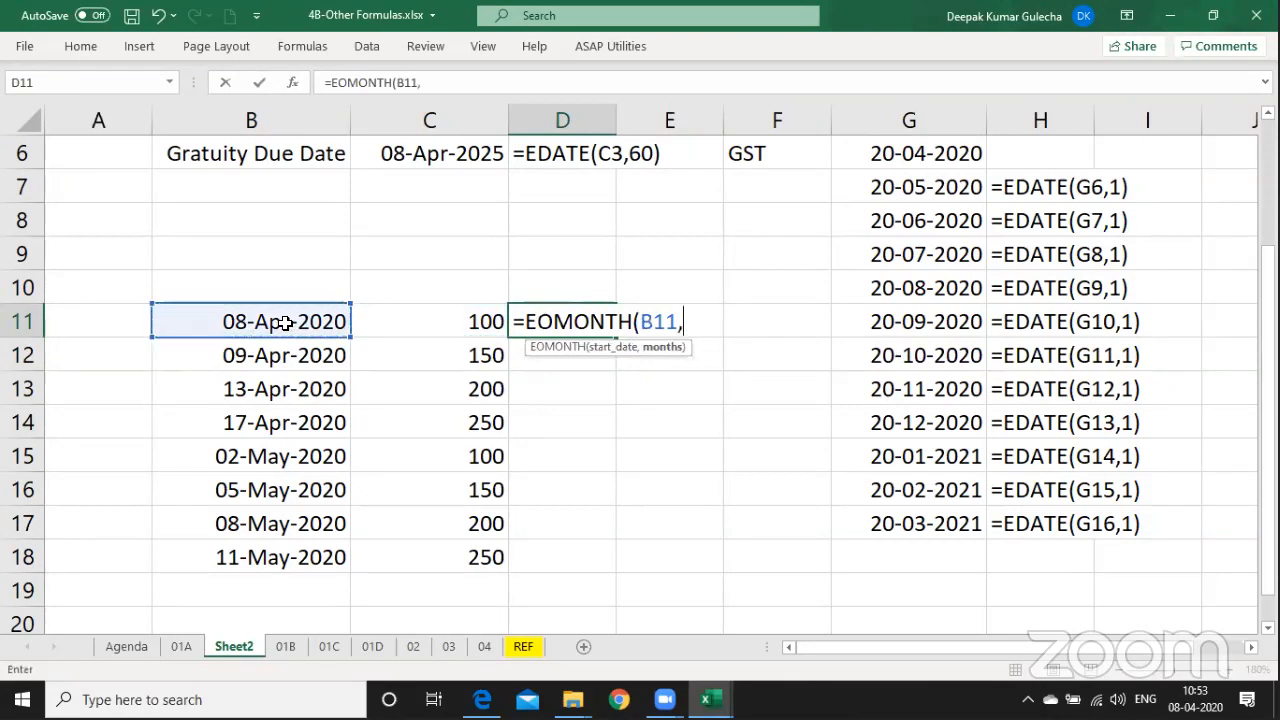
pyautogui.write('0')
pyautogui.hotkey('ctrl', 'Return')
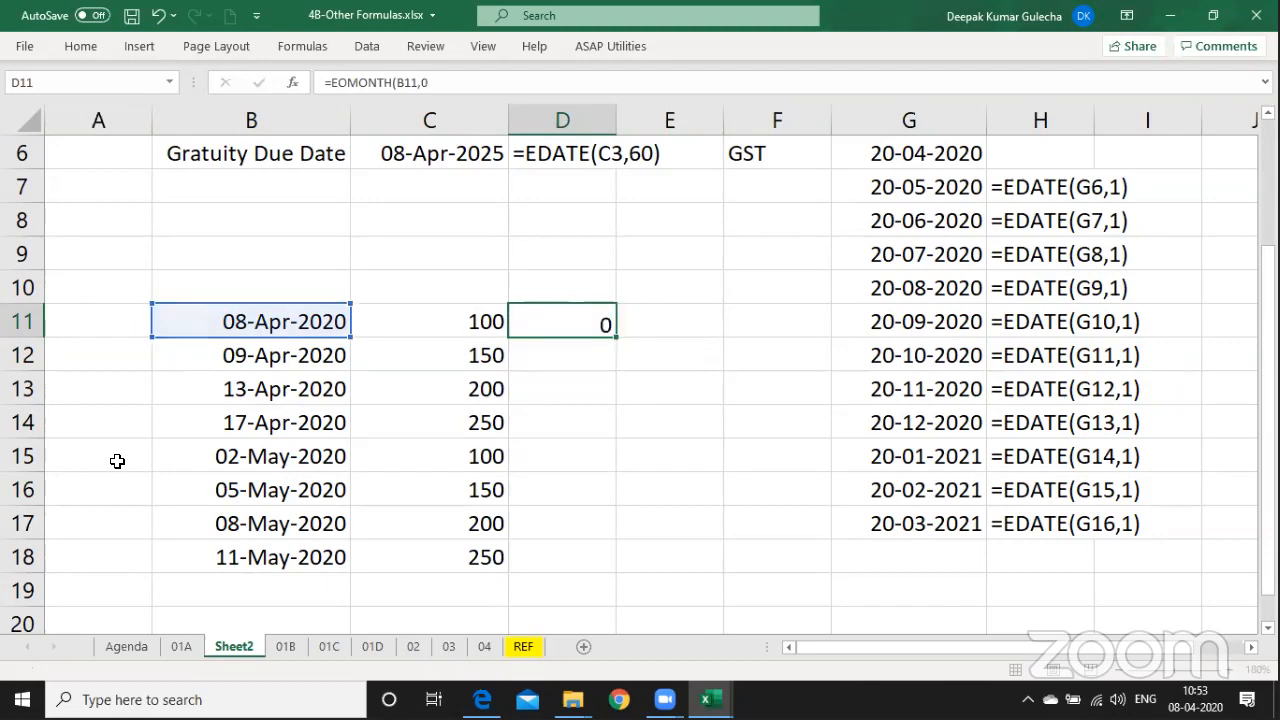
# Format D11 as a date and fill it down to D18, widening column D to fit the dates.
pyautogui.hotkey('ctrl', 'shift', '3')
pyautogui.hotkey('shift', 'Down')
pyautogui.hotkey('shift', 'Down')
pyautogui.hotkey('shift', 'Down')
pyautogui.hotkey('shift', 'Down')
pyautogui.hotkey('shift', 'Down')
pyautogui.hotkey('shift', 'Down')
pyautogui.hotkey('shift', 'Down')
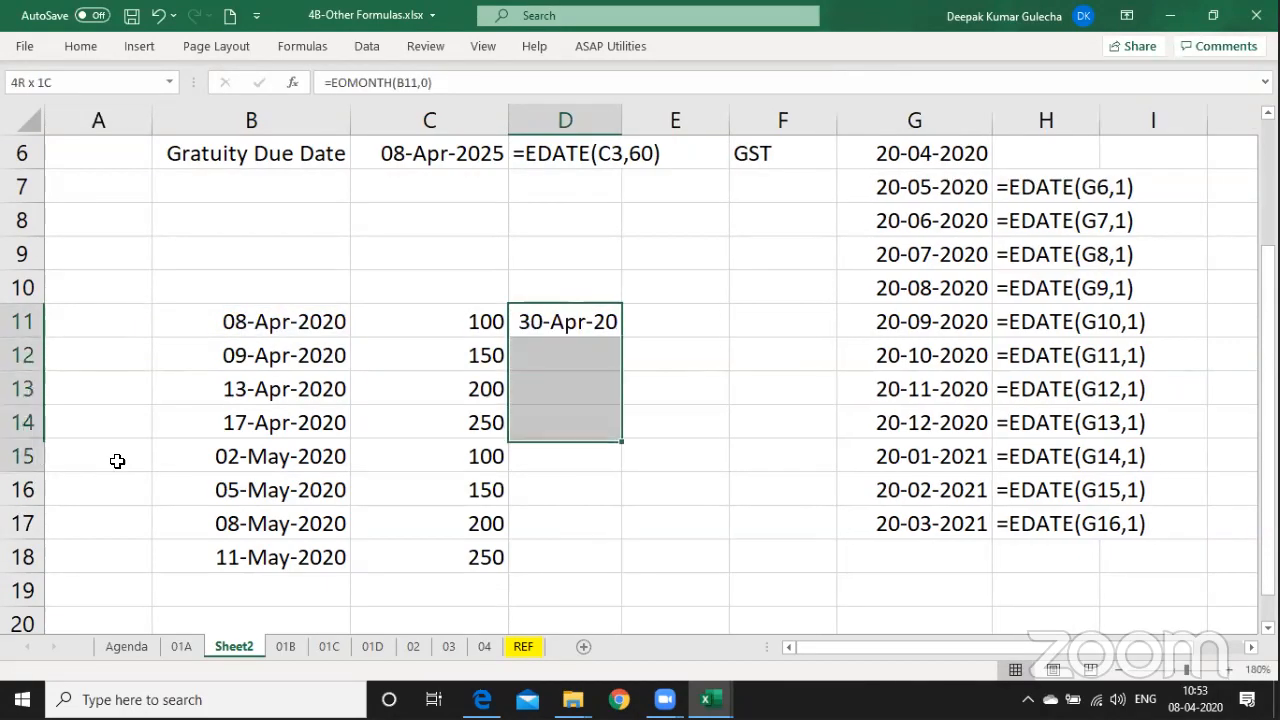
pyautogui.hotkey('ctrl', 'd')
pyautogui.hotkey('shift', 'BackSpace')
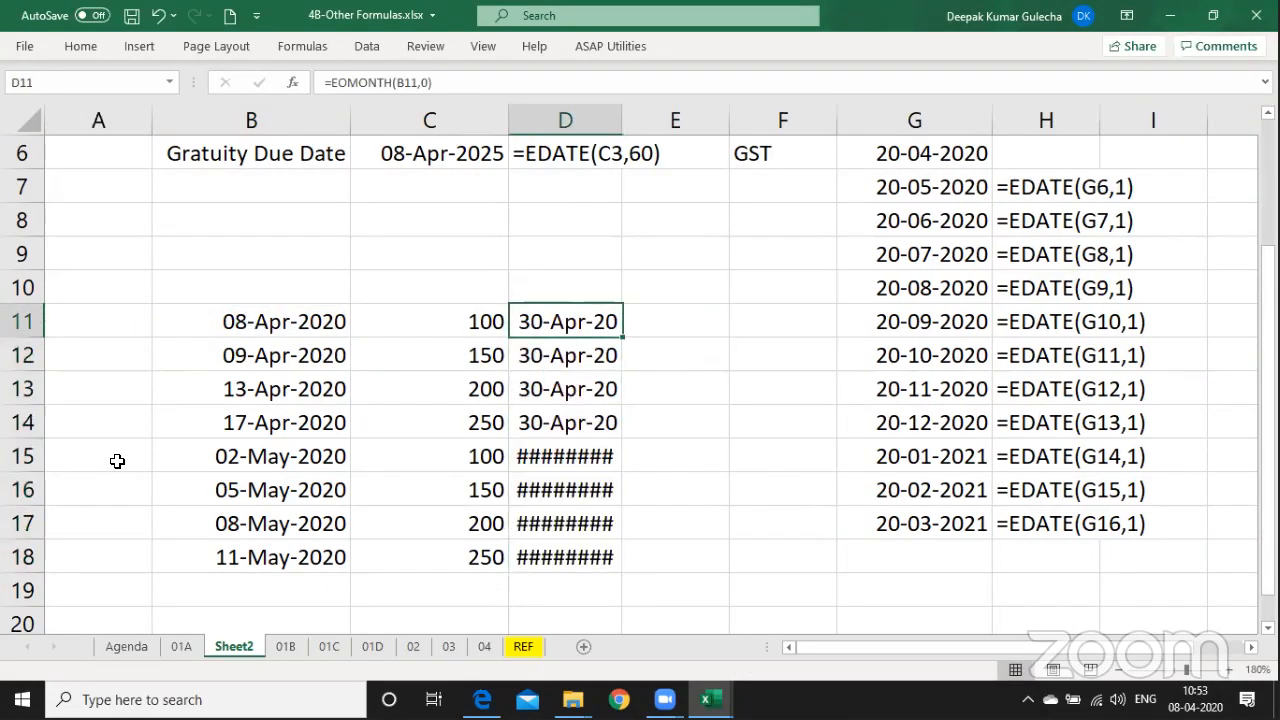
pyautogui.moveTo(622, 114); pyautogui.dragTo(652, 120)
# Copy the FORMULATEXT formula from D6 to E11 to show the EOMONTH formula as text.
pyautogui.click(585, 155)
pyautogui.hotkey('ctrl', 'c')
pyautogui.press('Down')
pyautogui.press('Down')
pyautogui.press('Down')
pyautogui.press('Down')
pyautogui.press('Down')
pyautogui.press('Right')
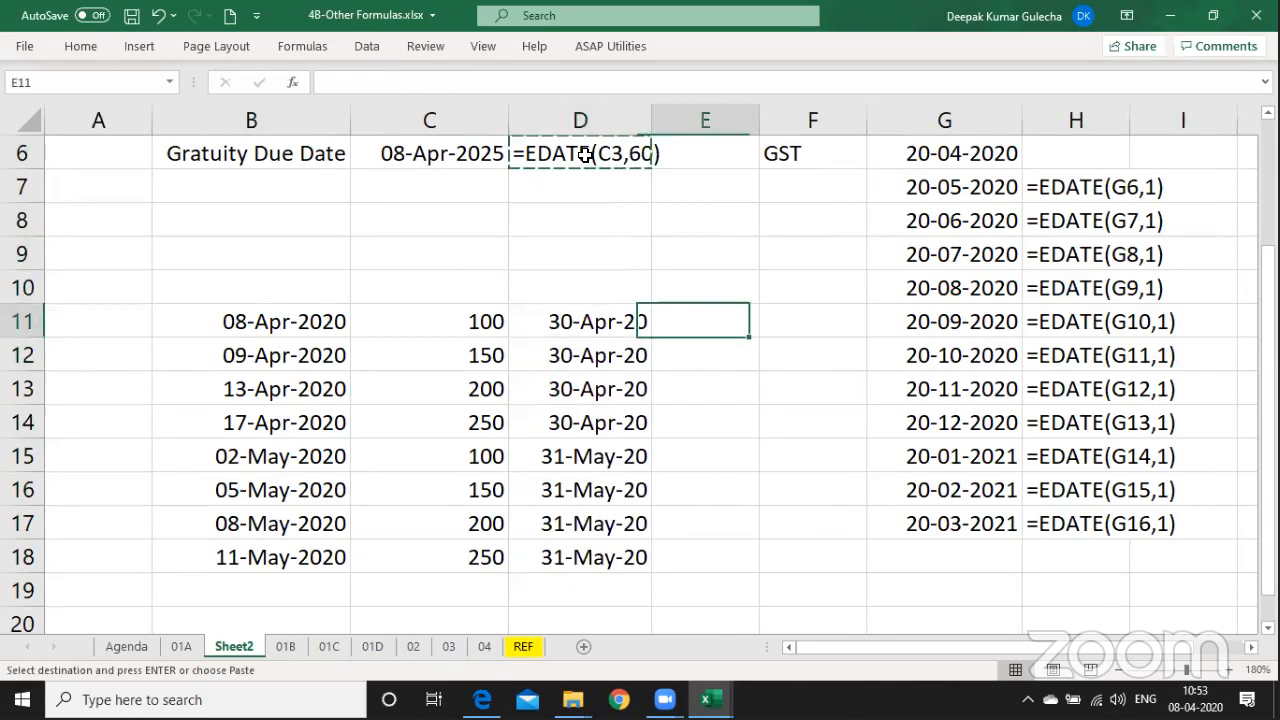
pyautogui.hotkey('ctrl', 'v')
# Apply the date format of B11 to the month-end dates in D11:D18 by pasting formats only.
pyautogui.press('Left')
pyautogui.press('Left')
pyautogui.press('Left')
pyautogui.hotkey('ctrl', 'c')
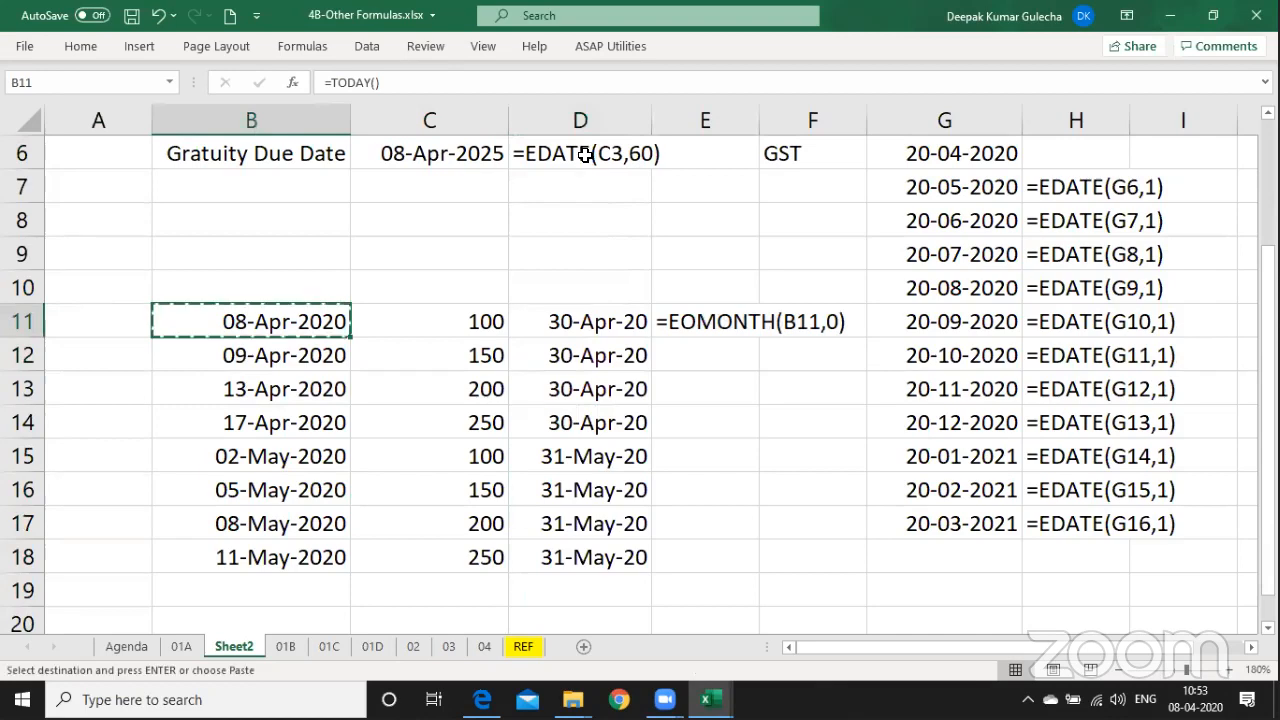
pyautogui.press('Right')
pyautogui.press('Right')
pyautogui.hotkey('ctrl', 'shift', 'Down')
pyautogui.hotkey('alt', 'e')
pyautogui.press('s')
pyautogui.press('t')
pyautogui.press('Return')
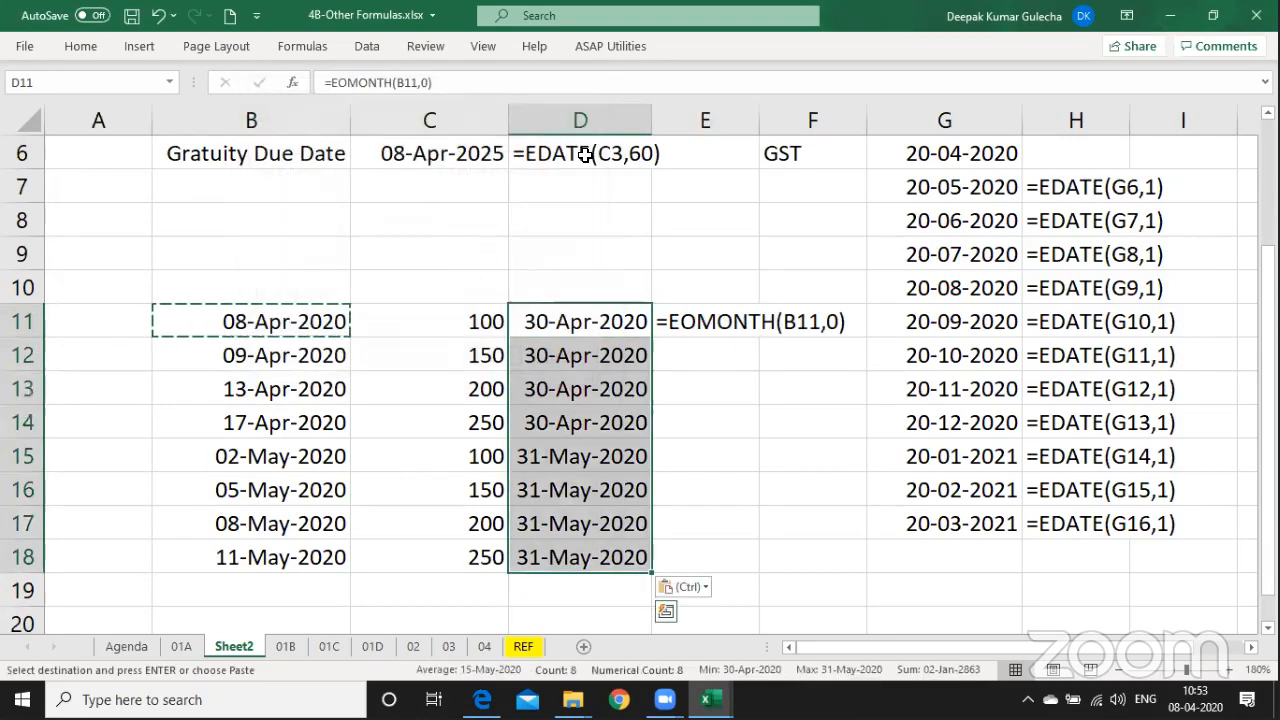
# Fill the FORMULATEXT formula from E11 down to E18.
pyautogui.press('Right')
pyautogui.hotkey('shift', 'Down')
pyautogui.hotkey('shift', 'Down')
pyautogui.hotkey('shift', 'Down')
pyautogui.hotkey('shift', 'Down')
pyautogui.hotkey('shift', 'Down')
pyautogui.hotkey('shift', 'Down')
pyautogui.hotkey('shift', 'Down')
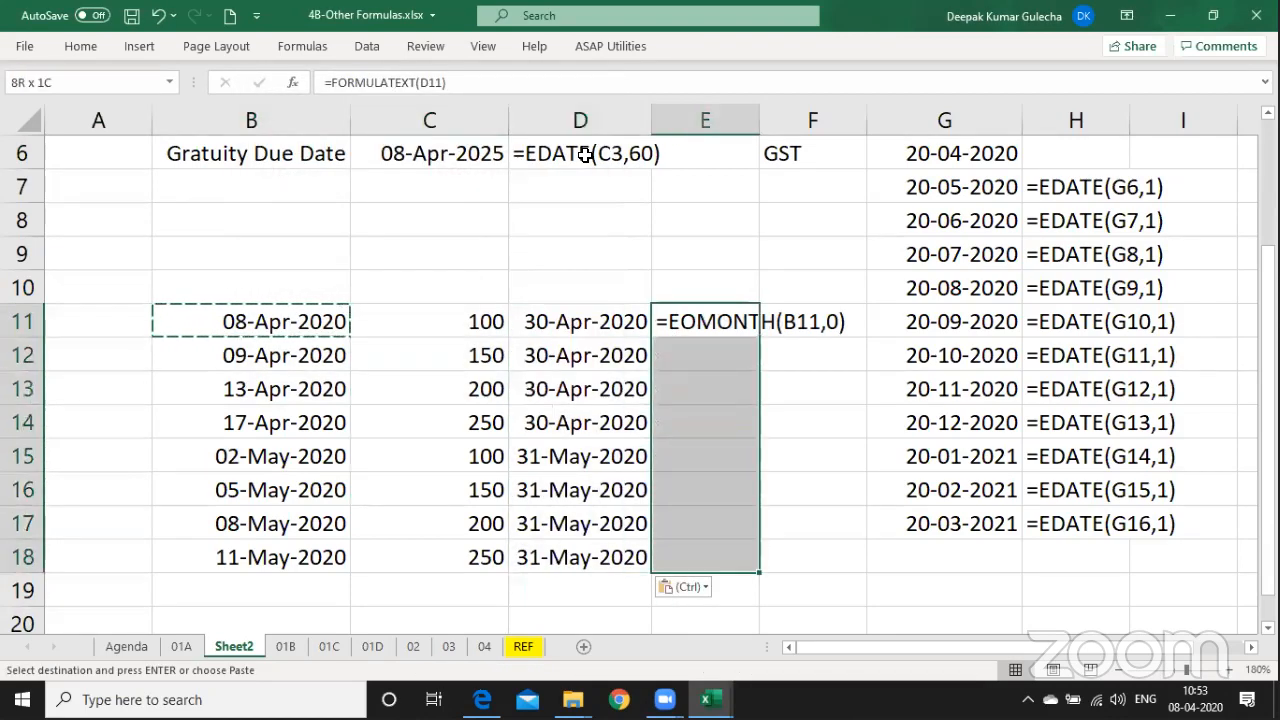
# Paste the copied FORMULATEXT formula into E11:E18 to show the EOMONTH formulas beside the month-end dates.
pyautogui.press('Return')
pyautogui.press('Down')
pyautogui.press('Down')
pyautogui.press('Down')
pyautogui.press('Down')
pyautogui.press('Down')
pyautogui.press('Down')
pyautogui.press('Down')
pyautogui.press('Down')
pyautogui.press('Down')
pyautogui.press('Down')
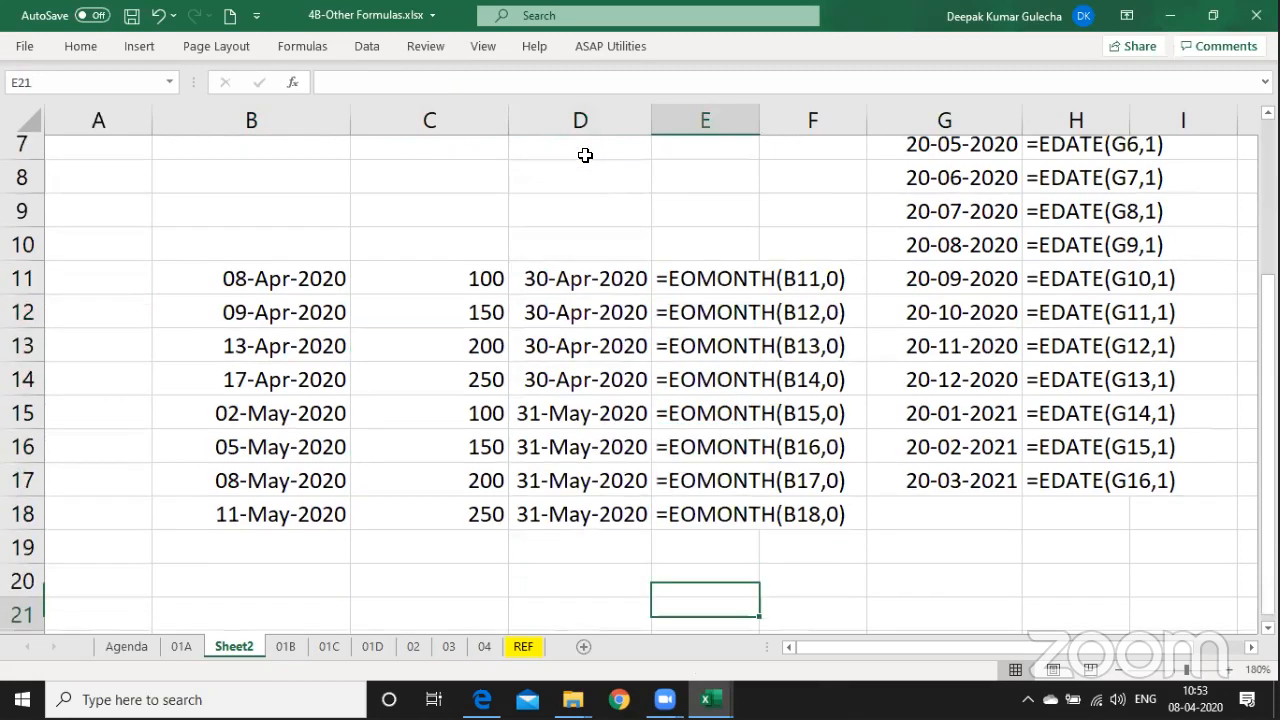
# Examine the April dates in B11:B14 against the month-end dates in column D.
pyautogui.scroll(-1, 585, 155)
pyautogui.press('Up')
pyautogui.press('Up')
pyautogui.press('Up')
pyautogui.press('Up')
pyautogui.press('Left')
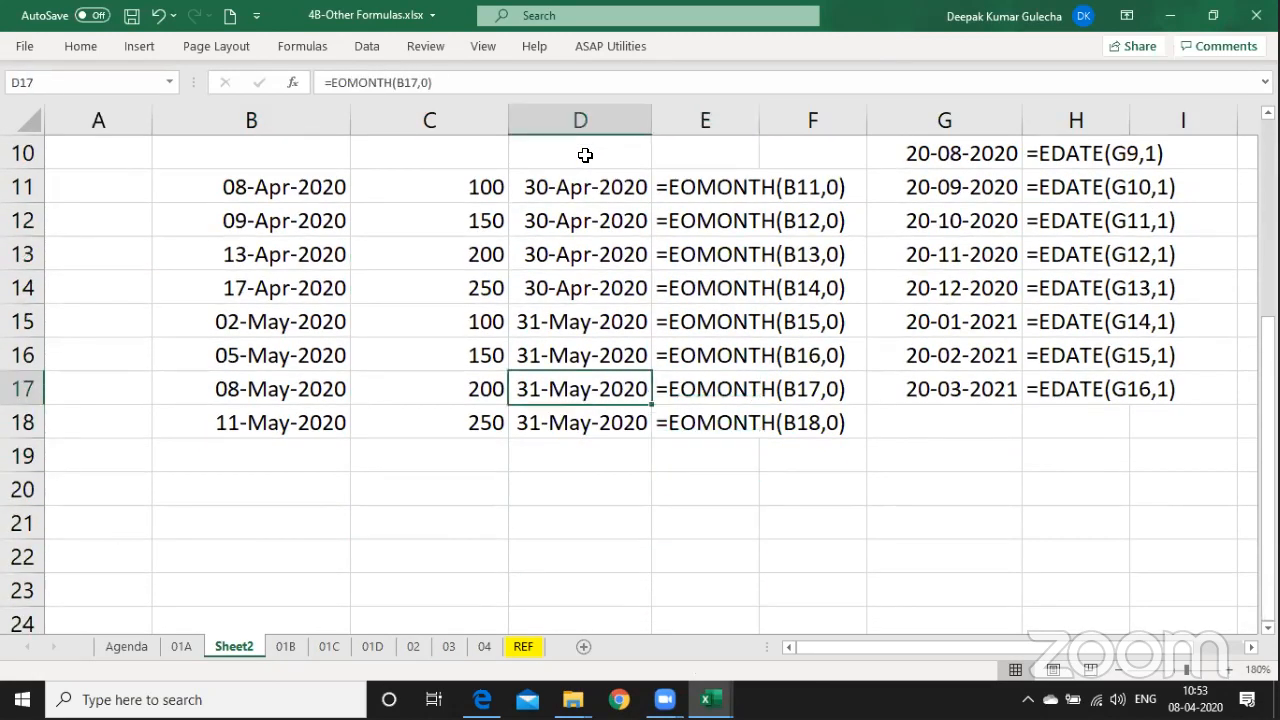
pyautogui.hotkey('ctrl', 'Up')
pyautogui.press('Down')
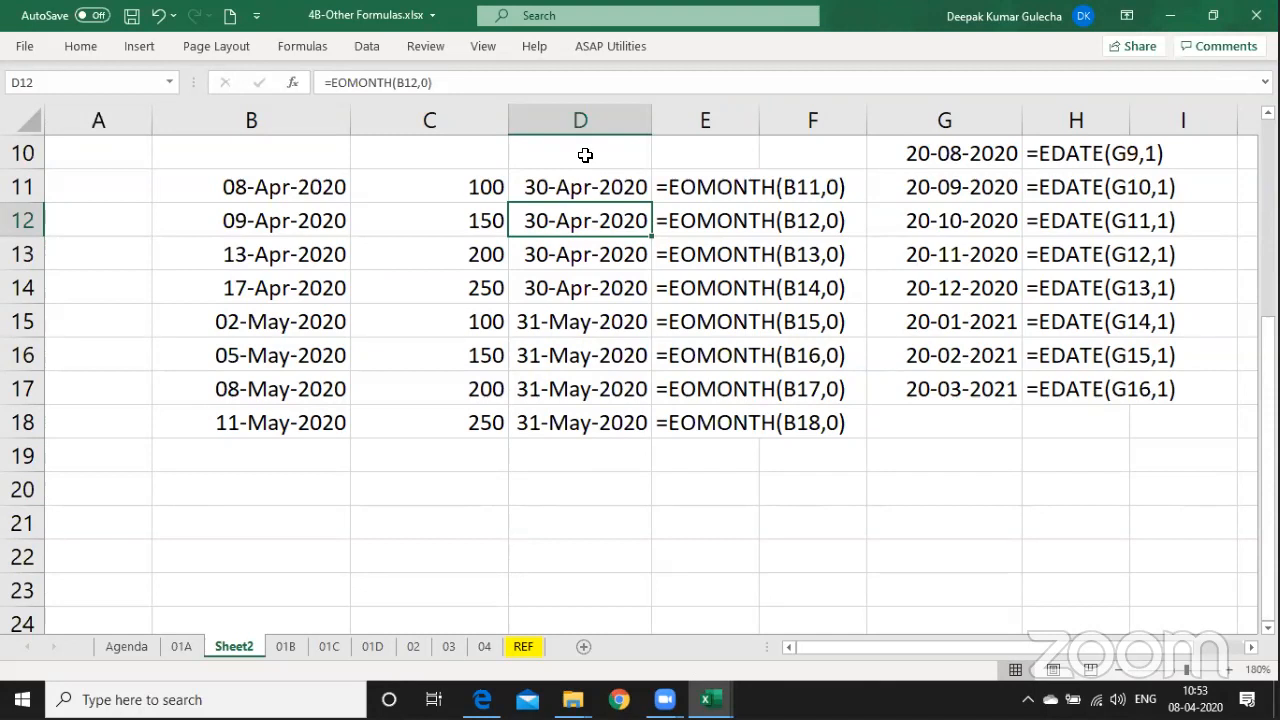
pyautogui.press('Left')
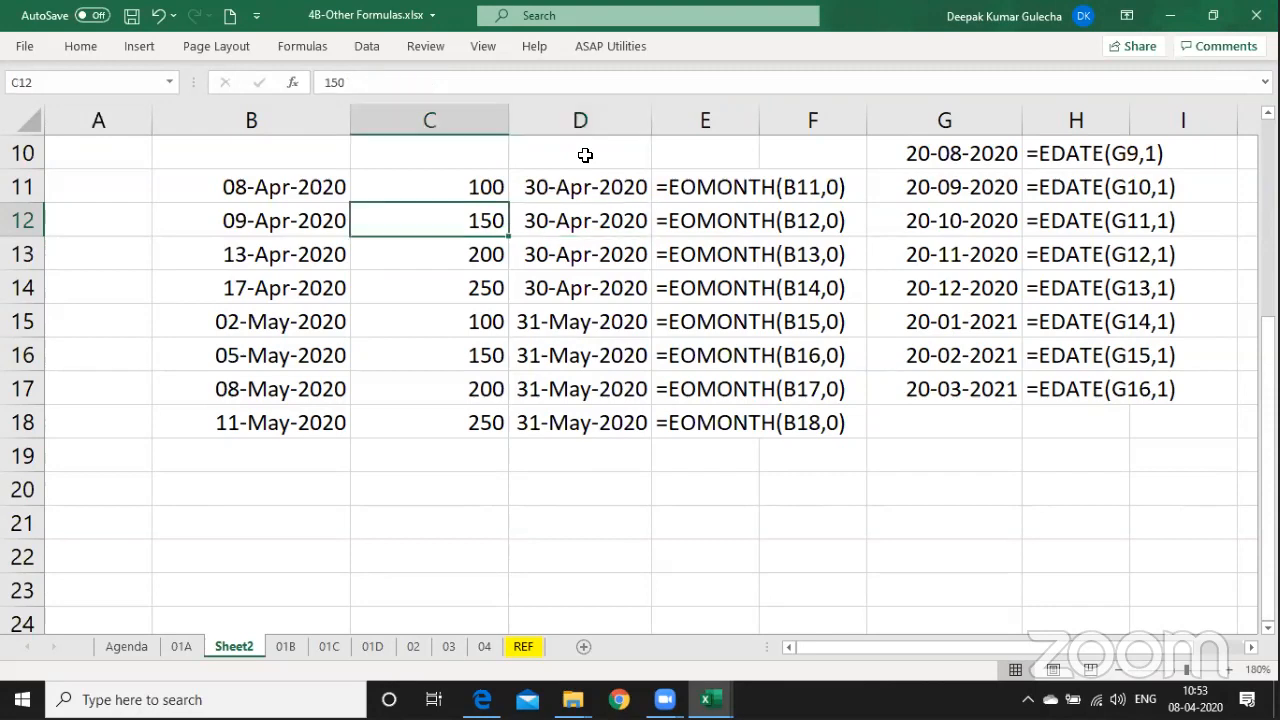
pyautogui.press('Left')
pyautogui.press('Up')
pyautogui.hotkey('shift', 'Down')
pyautogui.hotkey('shift', 'Down')
pyautogui.hotkey('shift', 'Down')
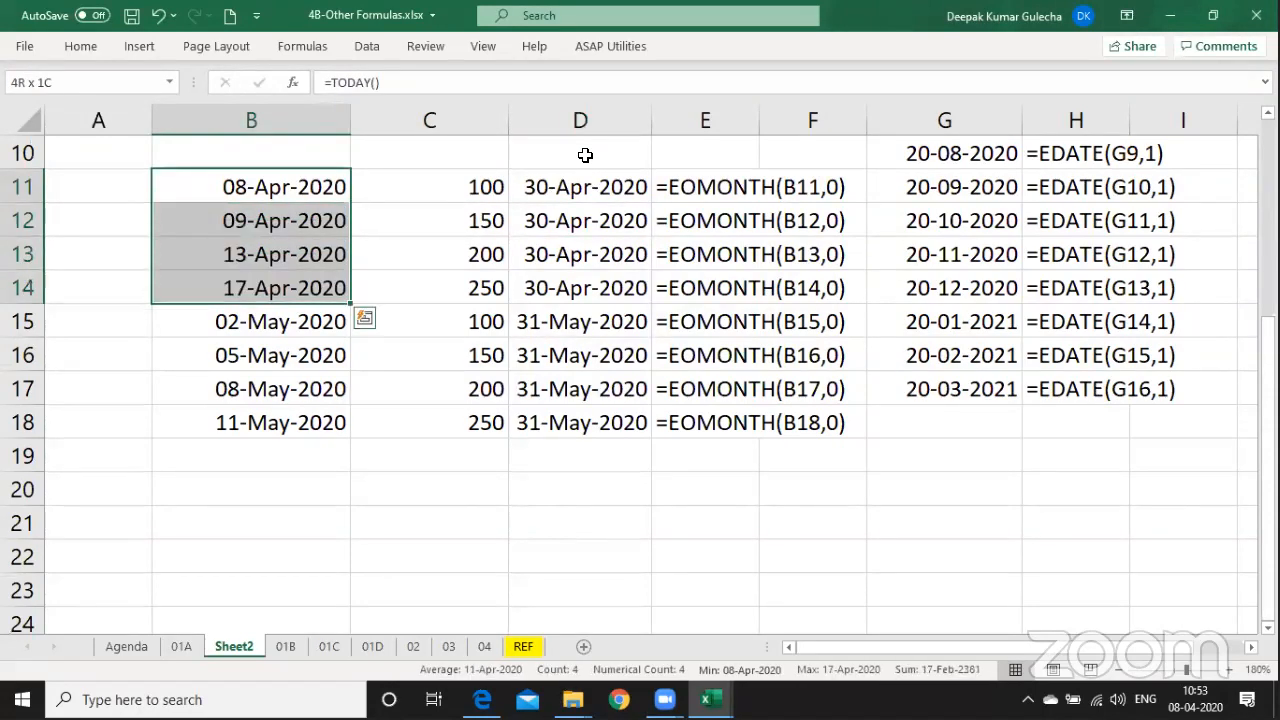
pyautogui.hotkey('shift', 'space')
pyautogui.press('Left')
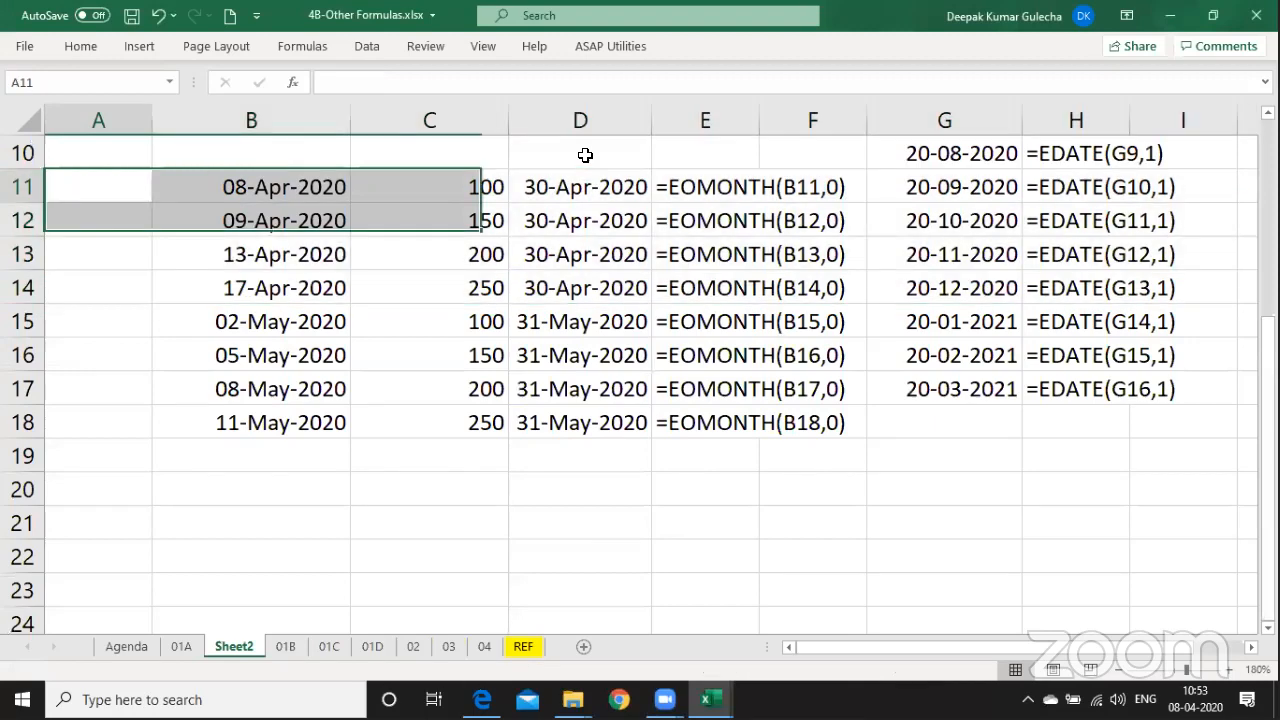
pyautogui.press('Right')
pyautogui.hotkey('shift', 'Down')
pyautogui.hotkey('shift', 'Down')
pyautogui.hotkey('shift', 'Down')
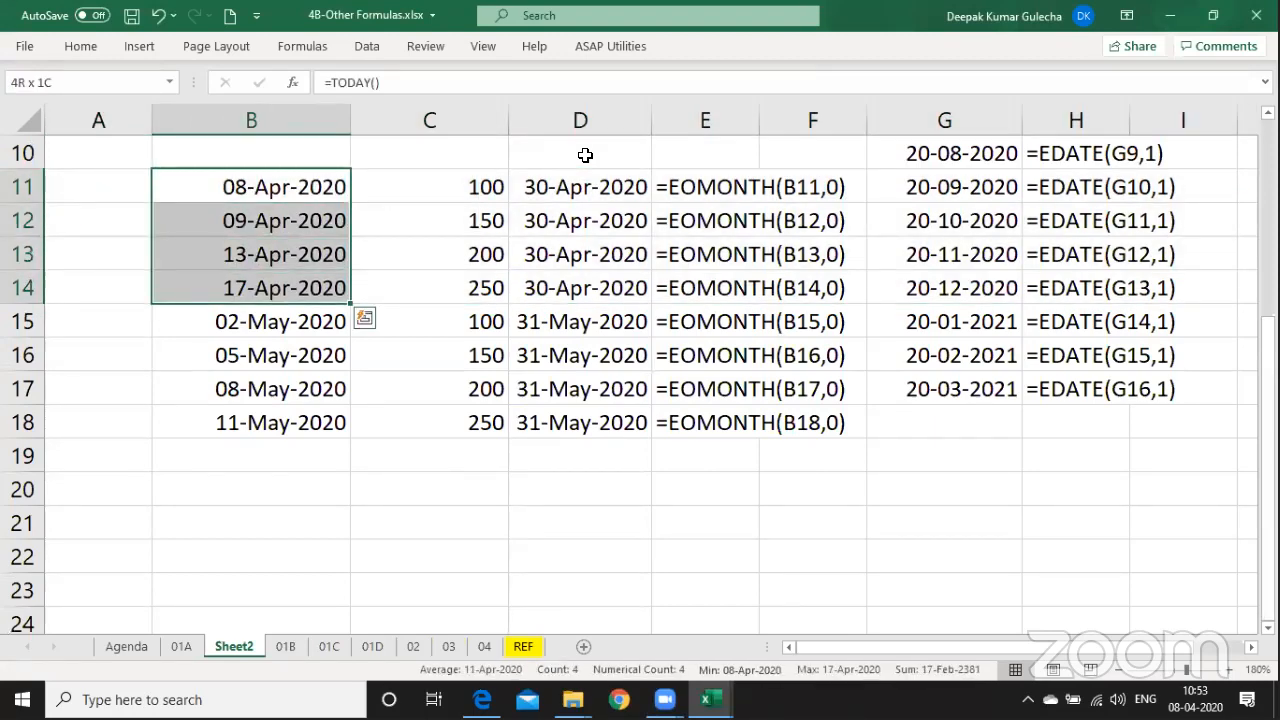
pyautogui.hotkey('shift', 'Right')
pyautogui.hotkey('shift', 'Right')
pyautogui.hotkey('shift', 'Right')
pyautogui.press('Right')
pyautogui.press('Right')
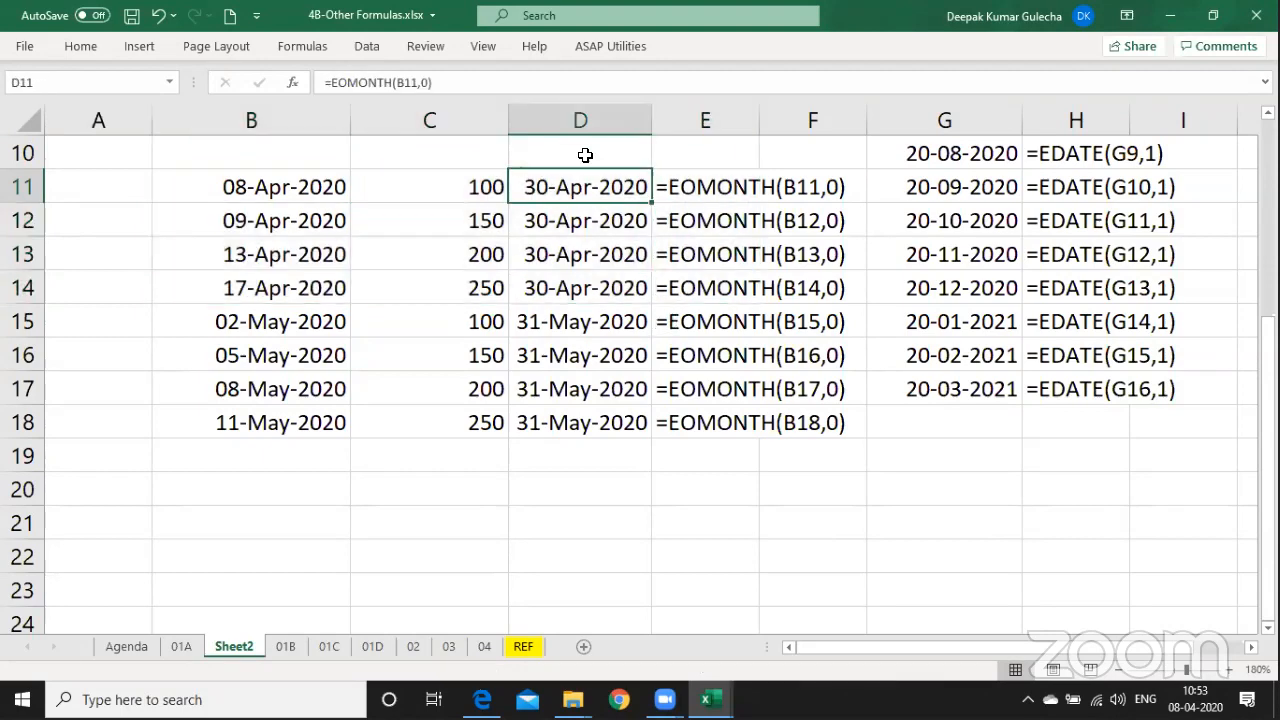
# Inspect the EOMONTH formula in D11, and highlight the data range B11:D18.
pyautogui.press('F2')
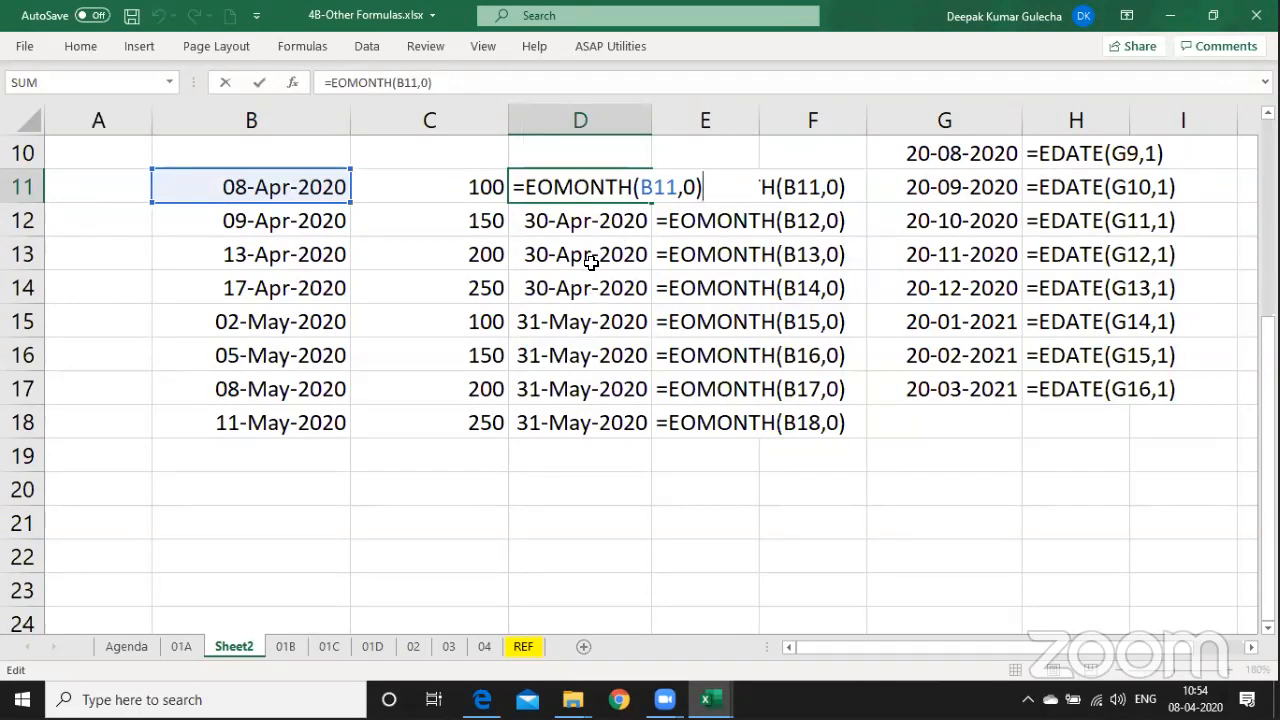
pyautogui.press('Escape')
pyautogui.hotkey('shift', 'Down')
pyautogui.hotkey('shift', 'Down')
pyautogui.hotkey('shift', 'Down')
pyautogui.hotkey('shift', 'Down')
pyautogui.hotkey('shift', 'Down')
pyautogui.hotkey('shift', 'Down')
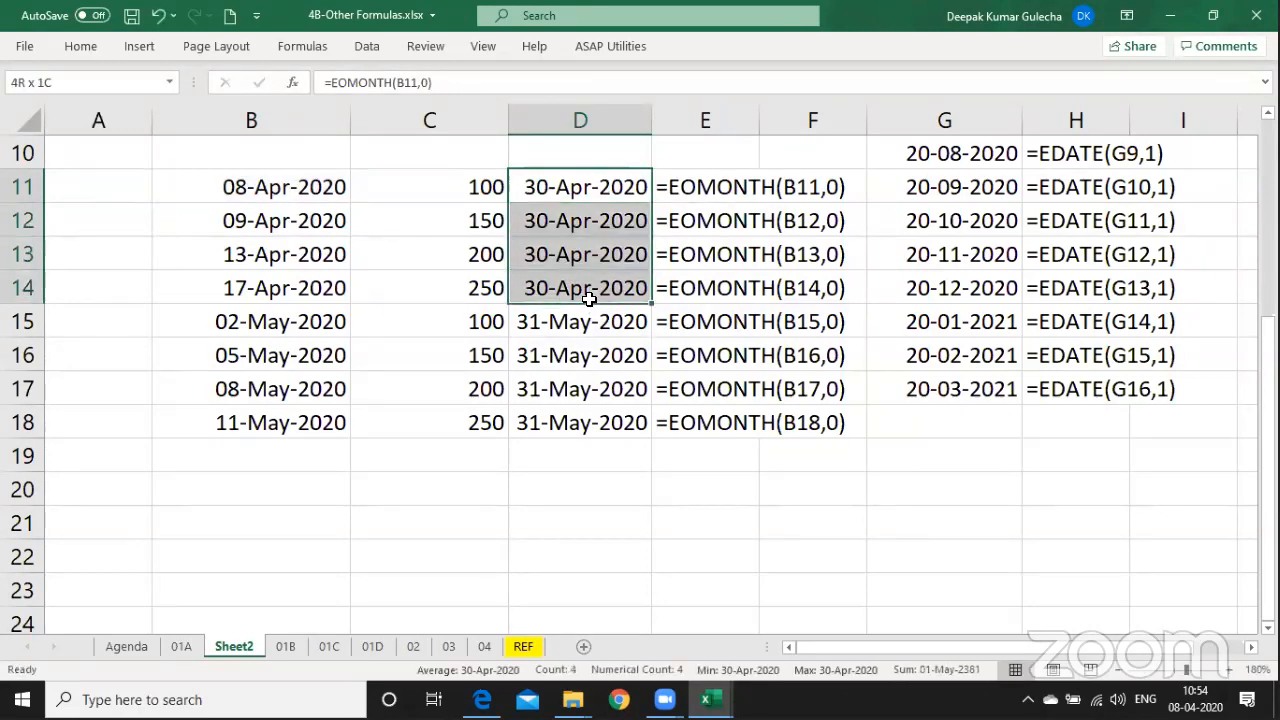
pyautogui.hotkey('shift', 'Down')
pyautogui.hotkey('shift', 'Left')
pyautogui.hotkey('shift', 'Left')
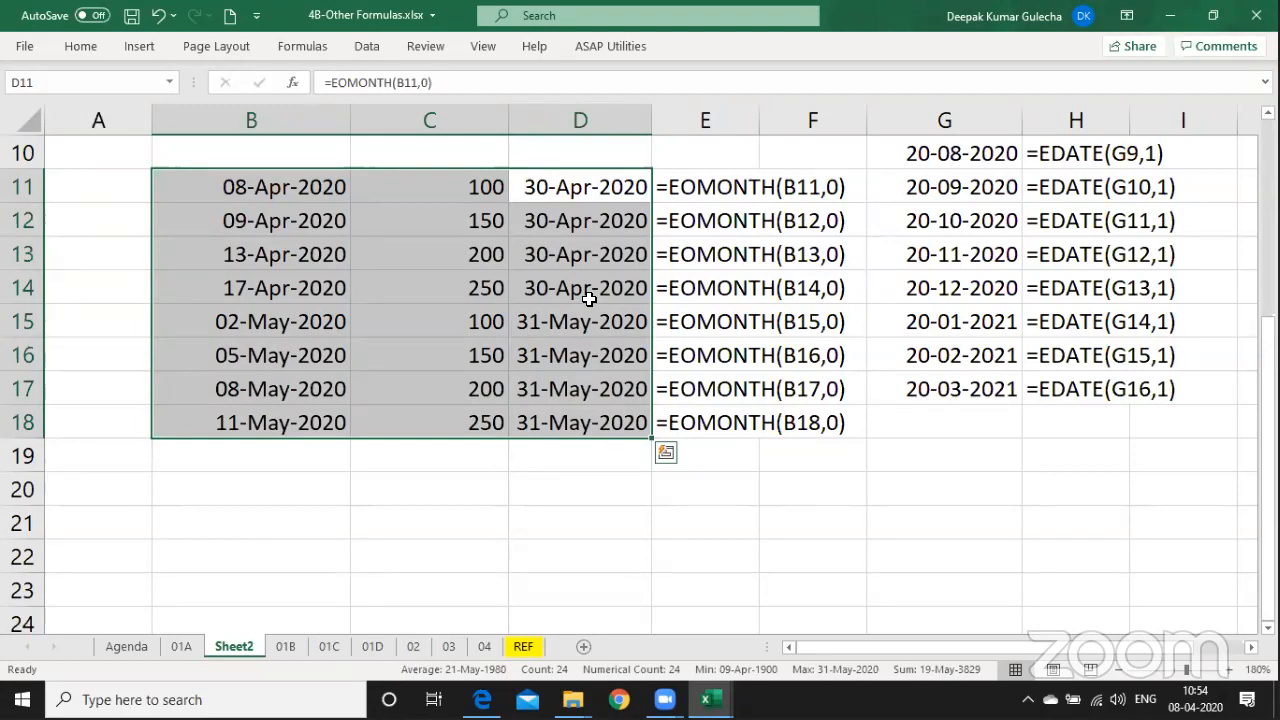
pyautogui.press('Return')
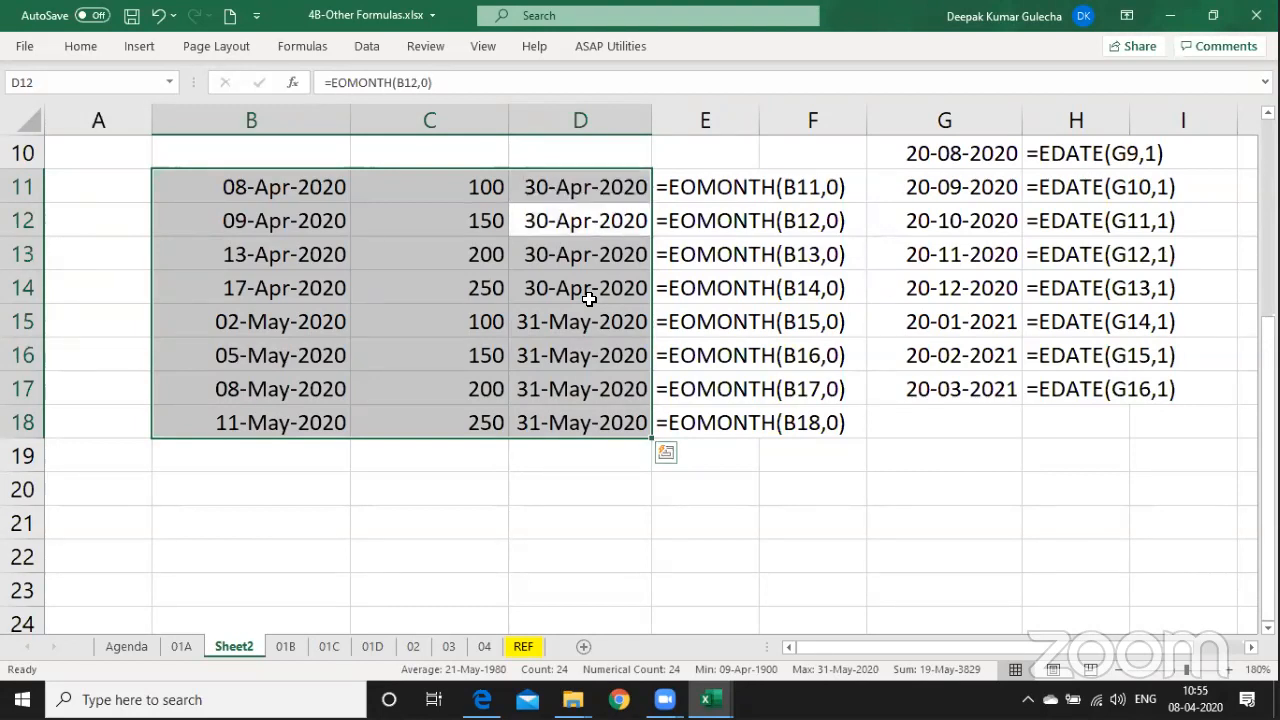
# Go back to sheet 01A and inspect the TEXT formula in I11 beside the d format code.
pyautogui.hotkey('ctrl', 'pagedown')
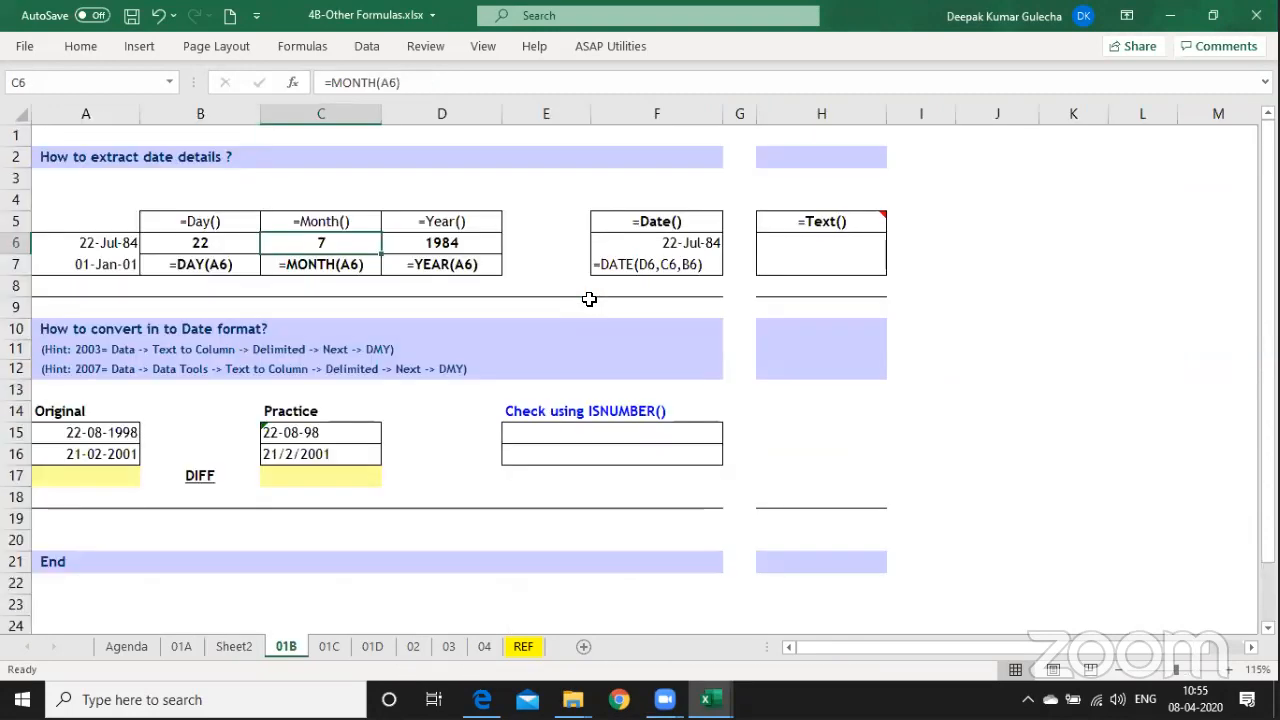
pyautogui.hotkey('ctrl', 'pageup')
pyautogui.hotkey('ctrl', 'pageup')
pyautogui.press('Right')
pyautogui.press('Right')
pyautogui.press('Right')
pyautogui.press('Right')
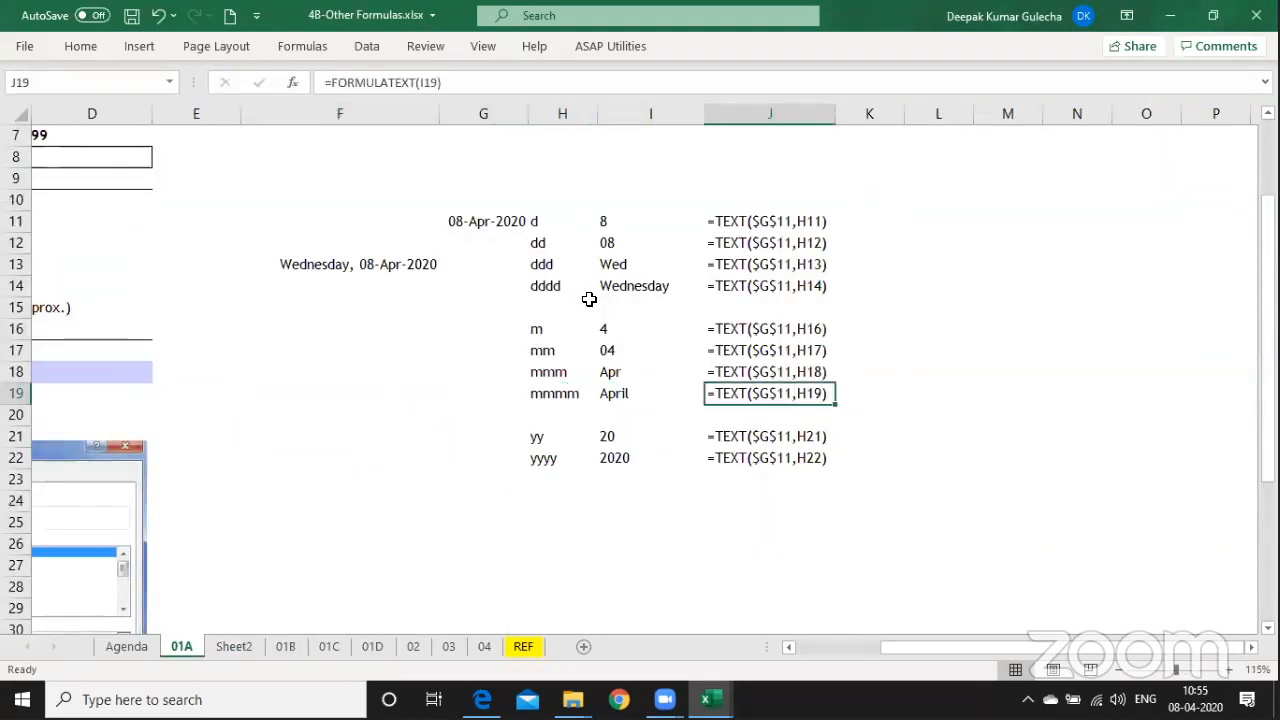
pyautogui.press('Up')
pyautogui.press('Up')
pyautogui.press('Up')
pyautogui.press('Up')
pyautogui.press('Up')
pyautogui.press('Up')
pyautogui.press('Up')
pyautogui.press('Left')
pyautogui.press('Left')
pyautogui.press('Up')
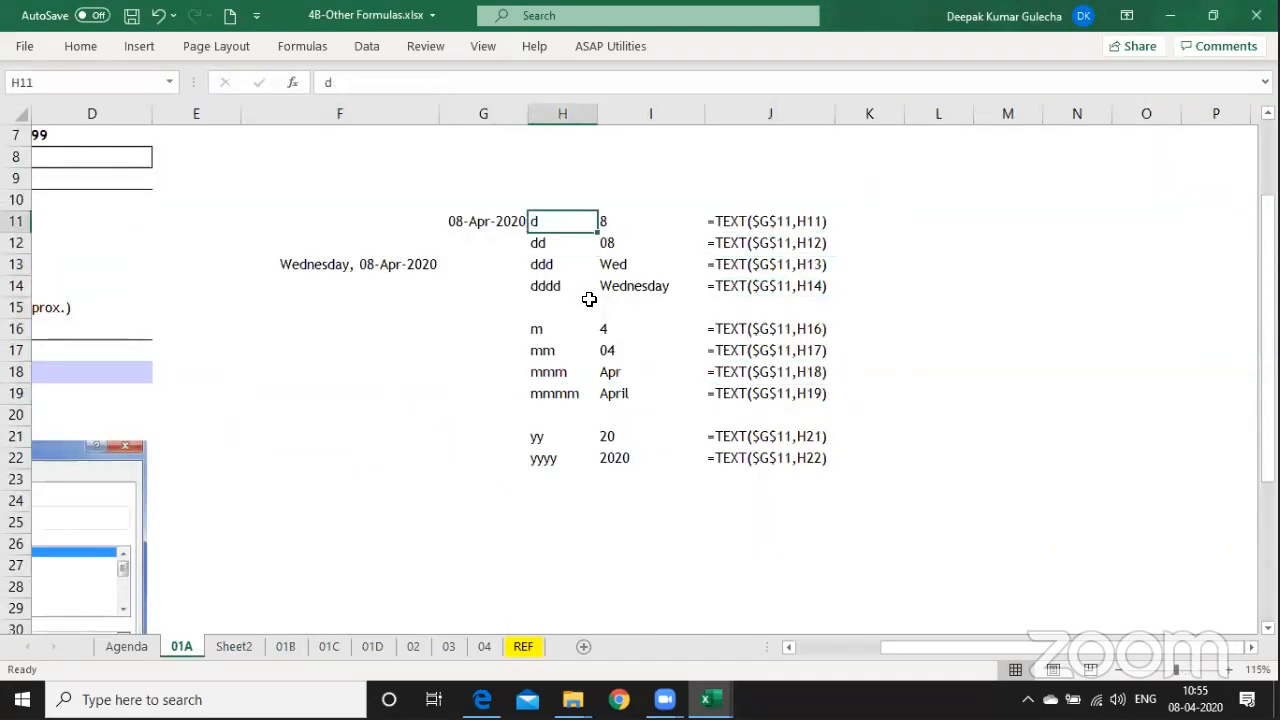
pyautogui.press('Right')
pyautogui.press('F2')
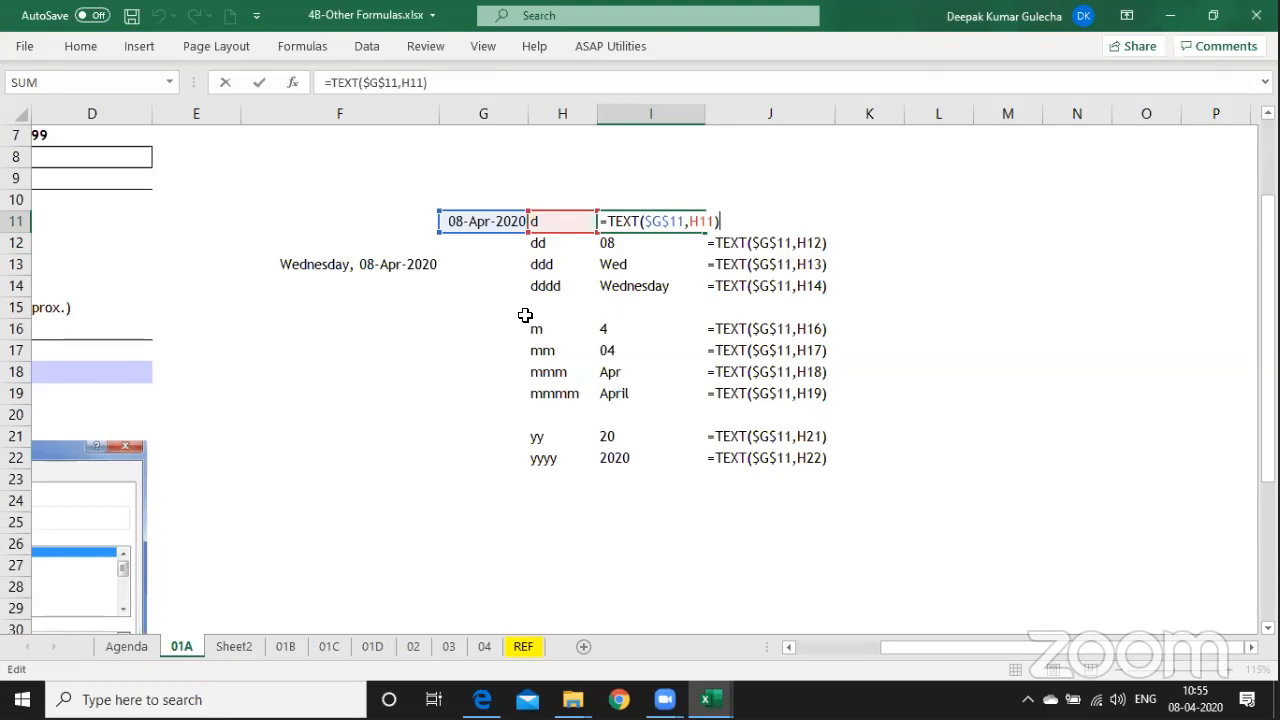
pyautogui.hotkey('ctrl', 'Return')
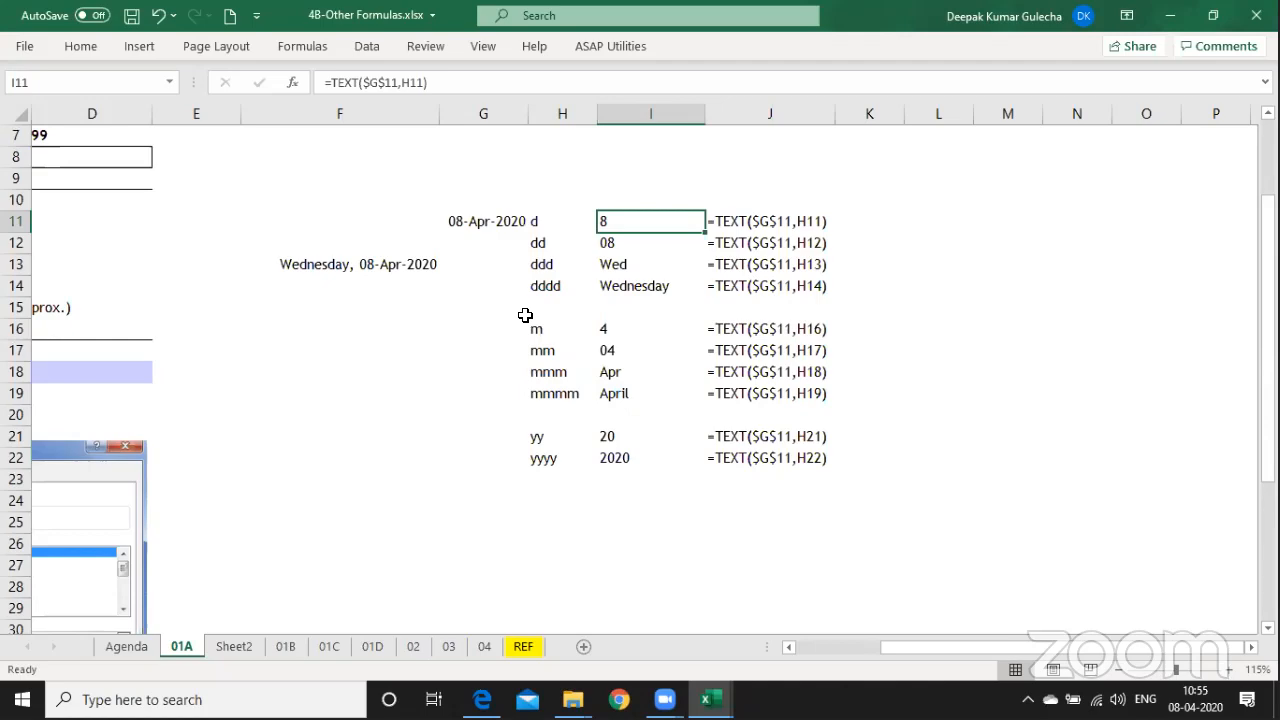
# Go through sheets 01B and 01C to 01D and look over its EDATE and EOMONTH exercises.
pyautogui.hotkey('ctrl', 'pagedown')
pyautogui.hotkey('ctrl', 'pagedown')
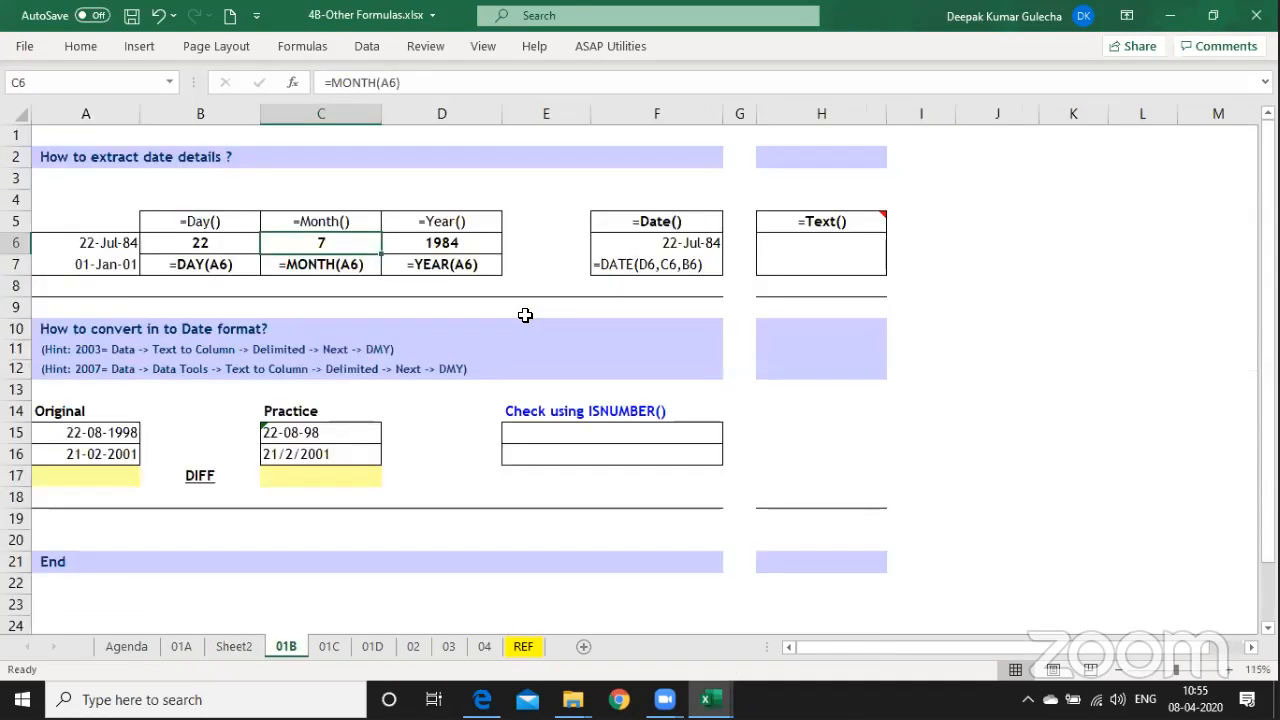
pyautogui.press('Down')
pyautogui.press('Down')
pyautogui.press('Down')
pyautogui.press('Down')
pyautogui.press('Down')
pyautogui.press('Down')
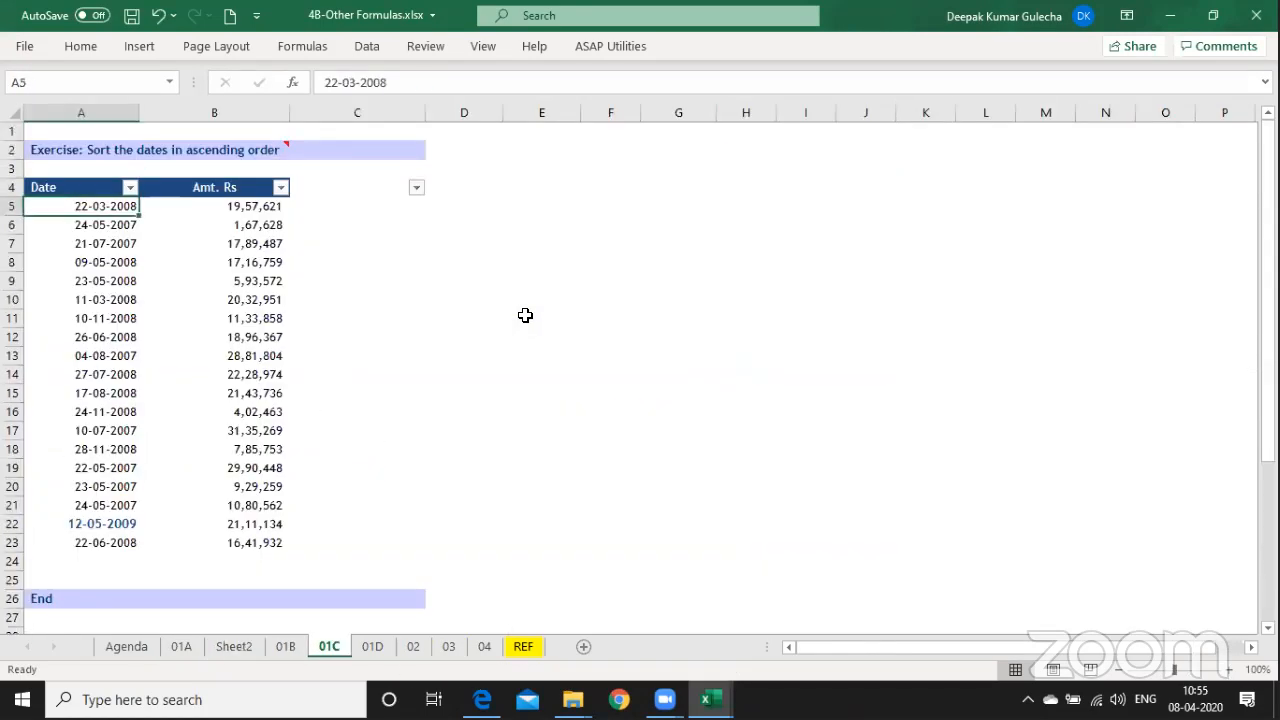
pyautogui.hotkey('ctrl', 'pagedown')
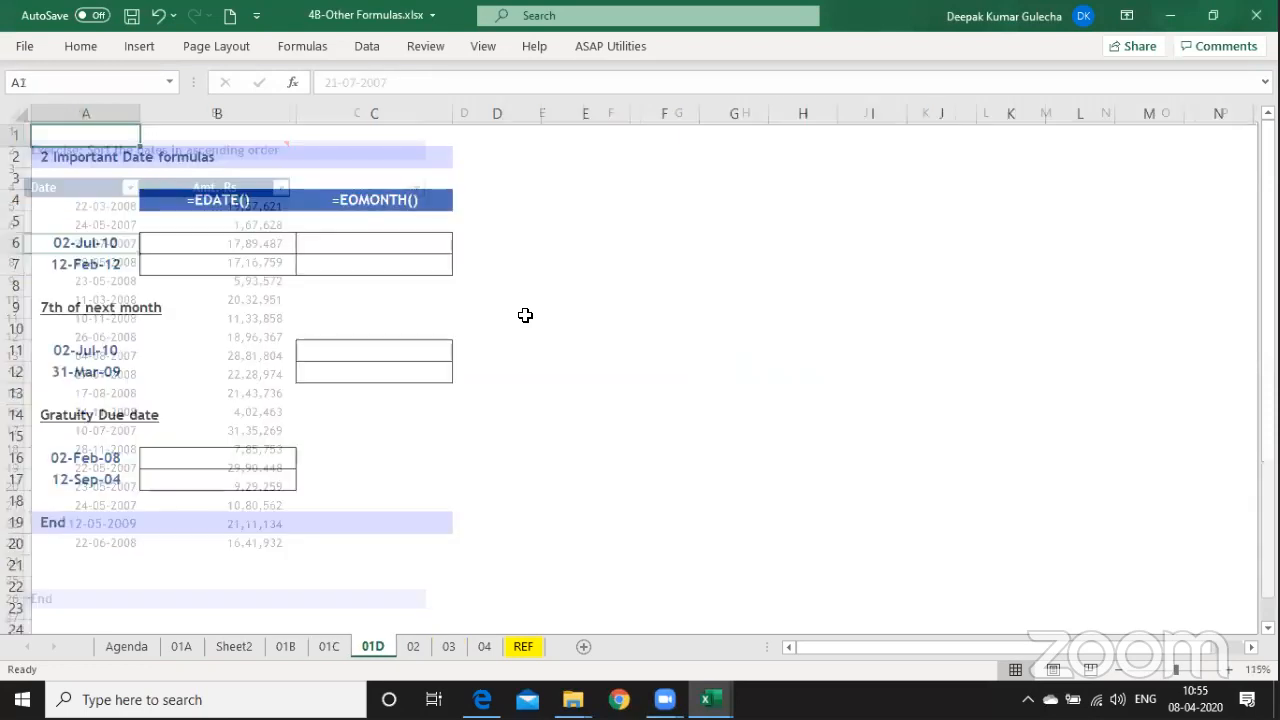
pyautogui.press('Down')
pyautogui.press('Down')
pyautogui.press('Down')
pyautogui.press('Down')
pyautogui.press('Down')
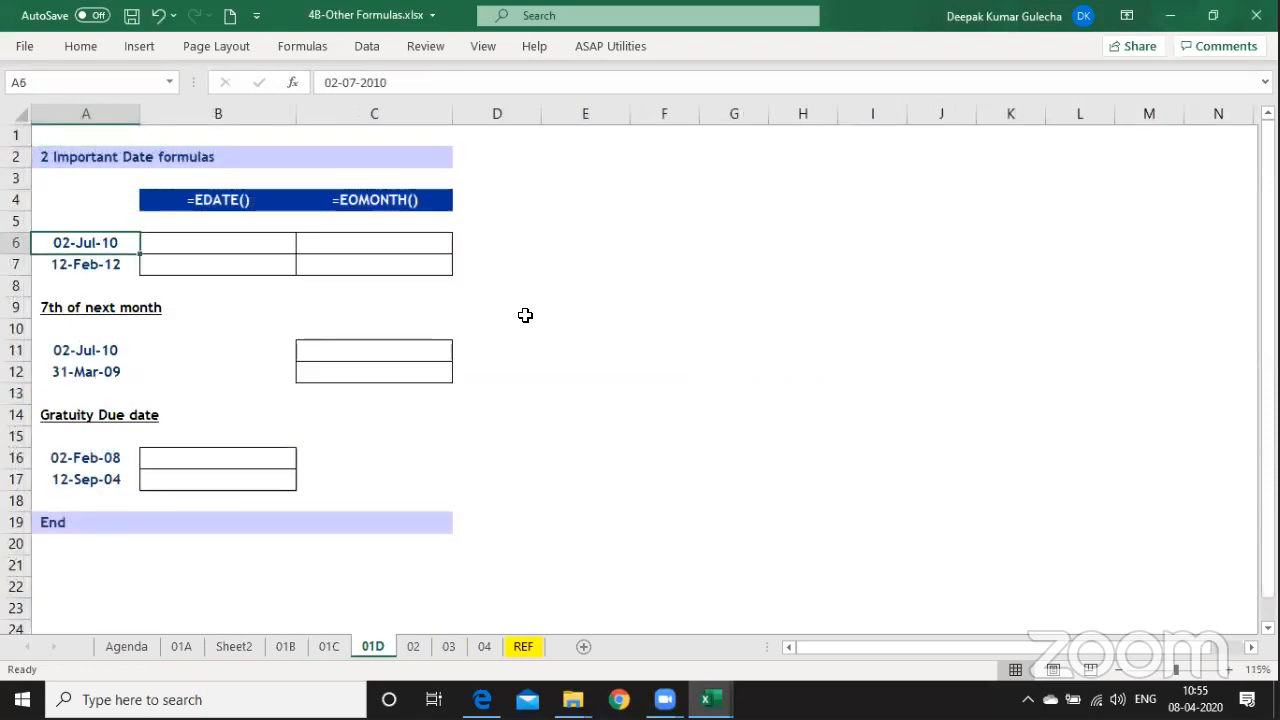
pyautogui.press('Right')
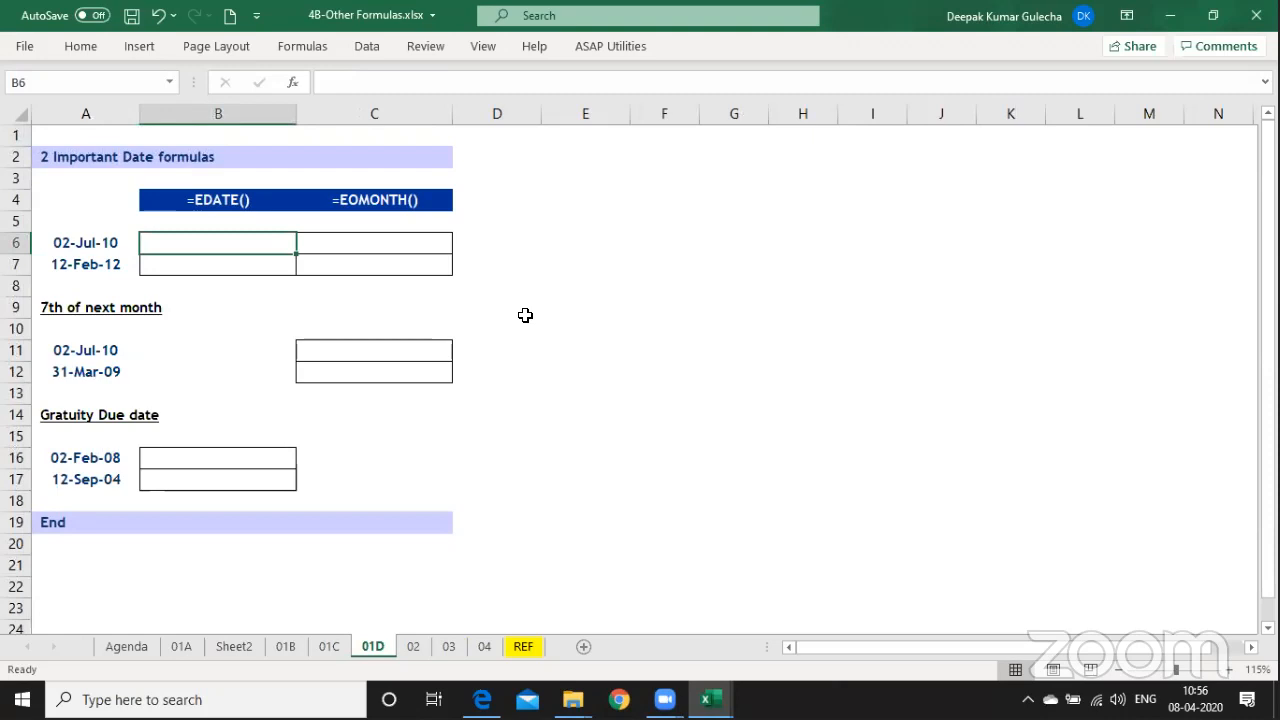
pyautogui.press('Left')
pyautogui.press('Up')
pyautogui.press('Up')
pyautogui.press('Up')
pyautogui.press('Up')
pyautogui.press('Up')
pyautogui.press('Down')
pyautogui.press('Down')
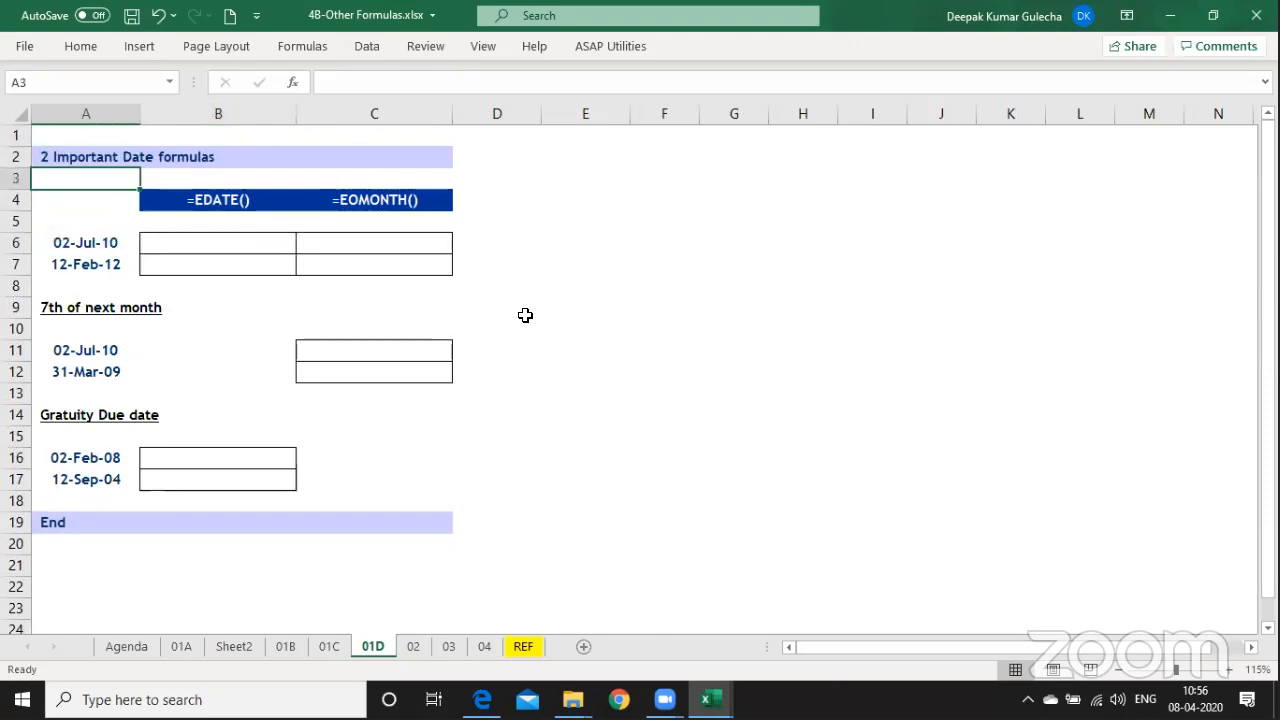
# Enter =EDATE(A6,3) in B6, fill it down to B7, and check the formula in B6.
pyautogui.press('Down')
pyautogui.press('Down')
pyautogui.press('Down')
pyautogui.press('Right')
pyautogui.write('=e')
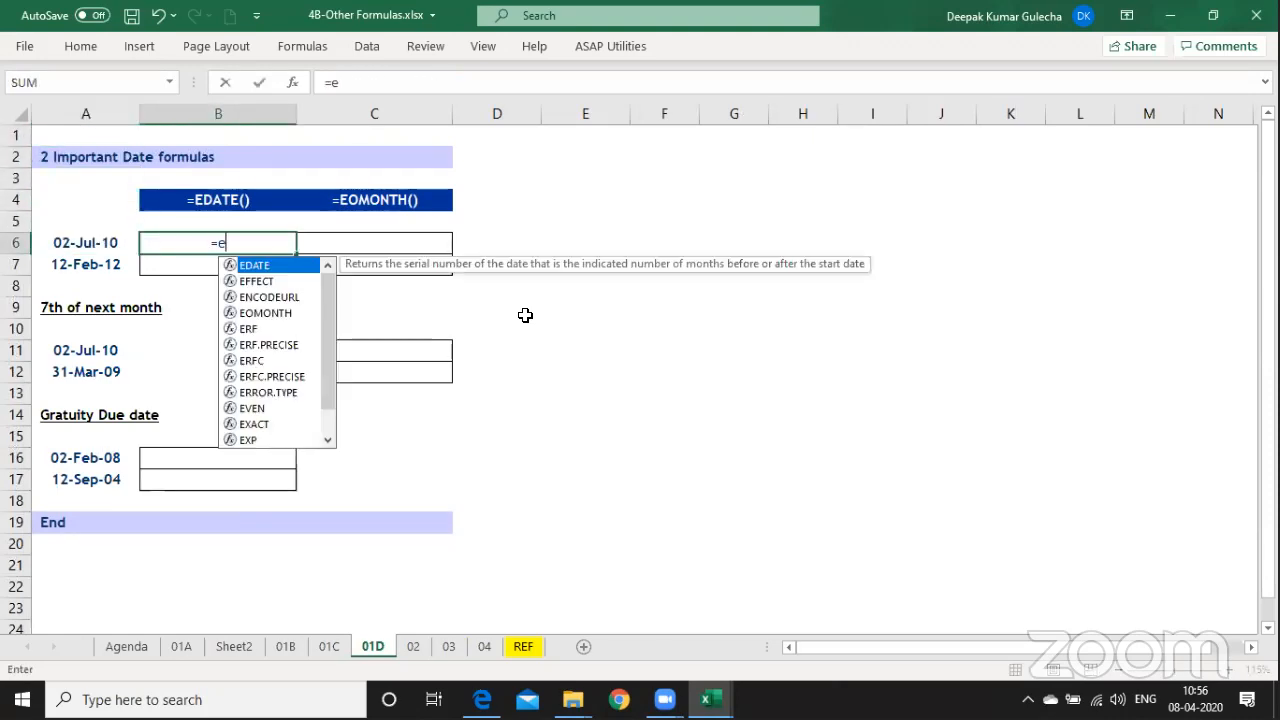
pyautogui.press('Tab')
pyautogui.press('Left')
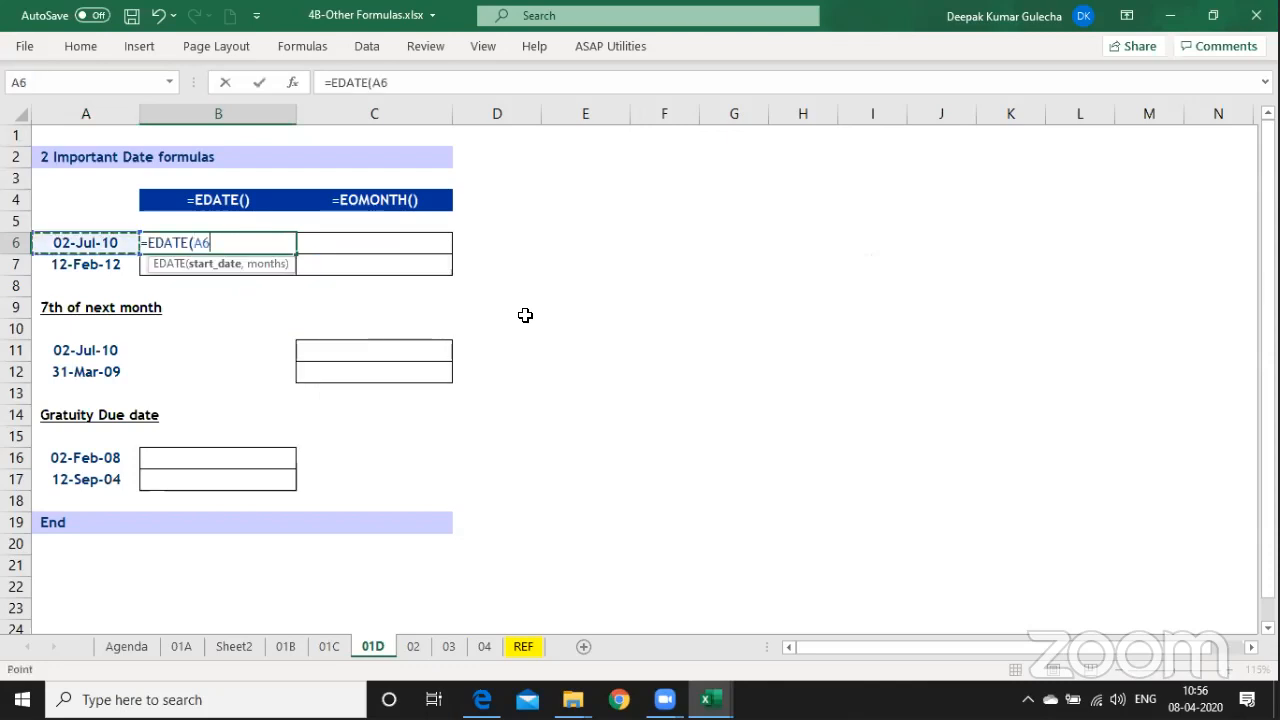
pyautogui.write(',')
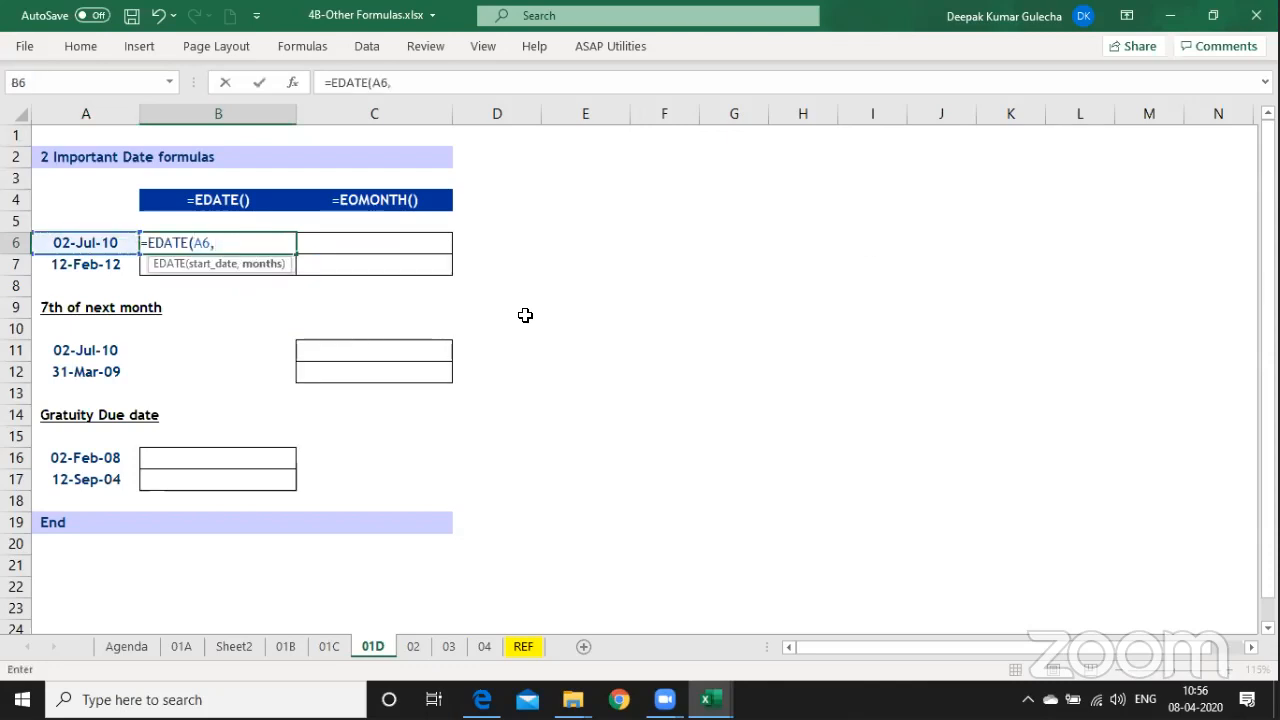
pyautogui.write('3')
pyautogui.press('Return')
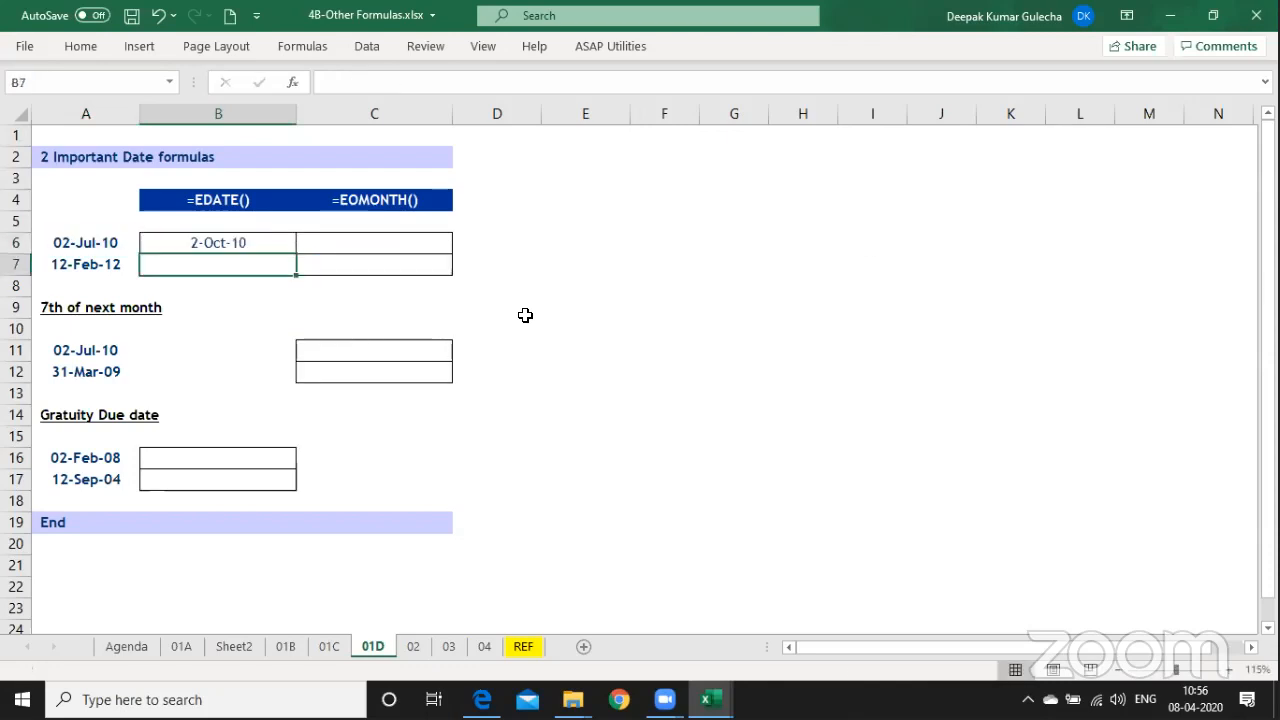
pyautogui.hotkey('ctrl', 'd')
pyautogui.press('Up')
pyautogui.press('F2')
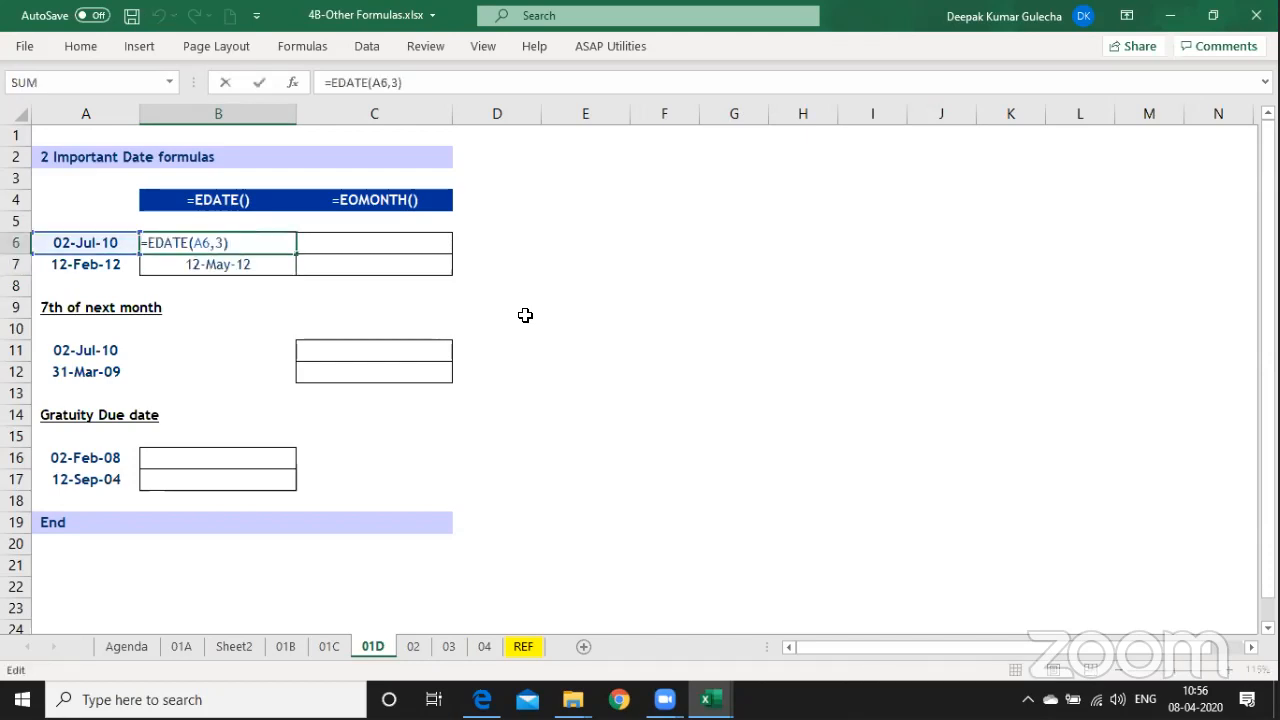
# Enter =EOMONTH(A6,0) in C6, fill it down to C7, and check the formula in C6.
pyautogui.press('Tab')
pyautogui.write('=eo')
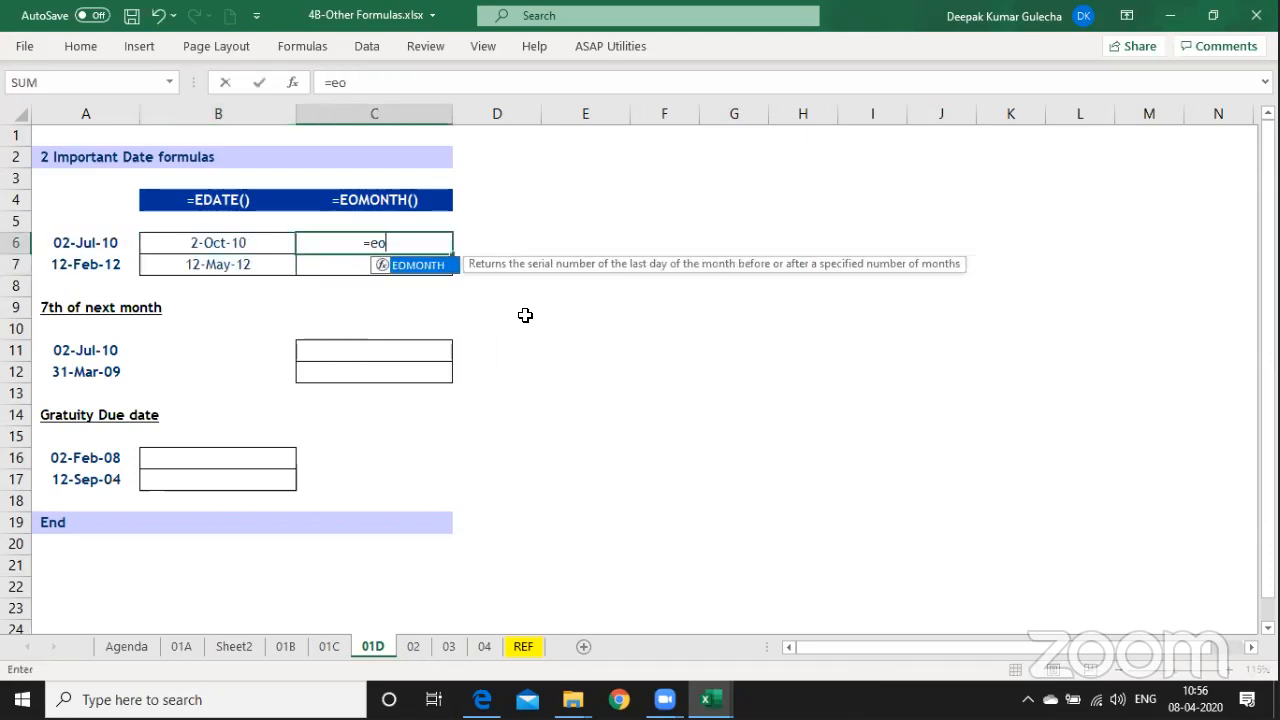
pyautogui.press('Tab')
pyautogui.press('Left')
pyautogui.press('Left')
pyautogui.write(',0')
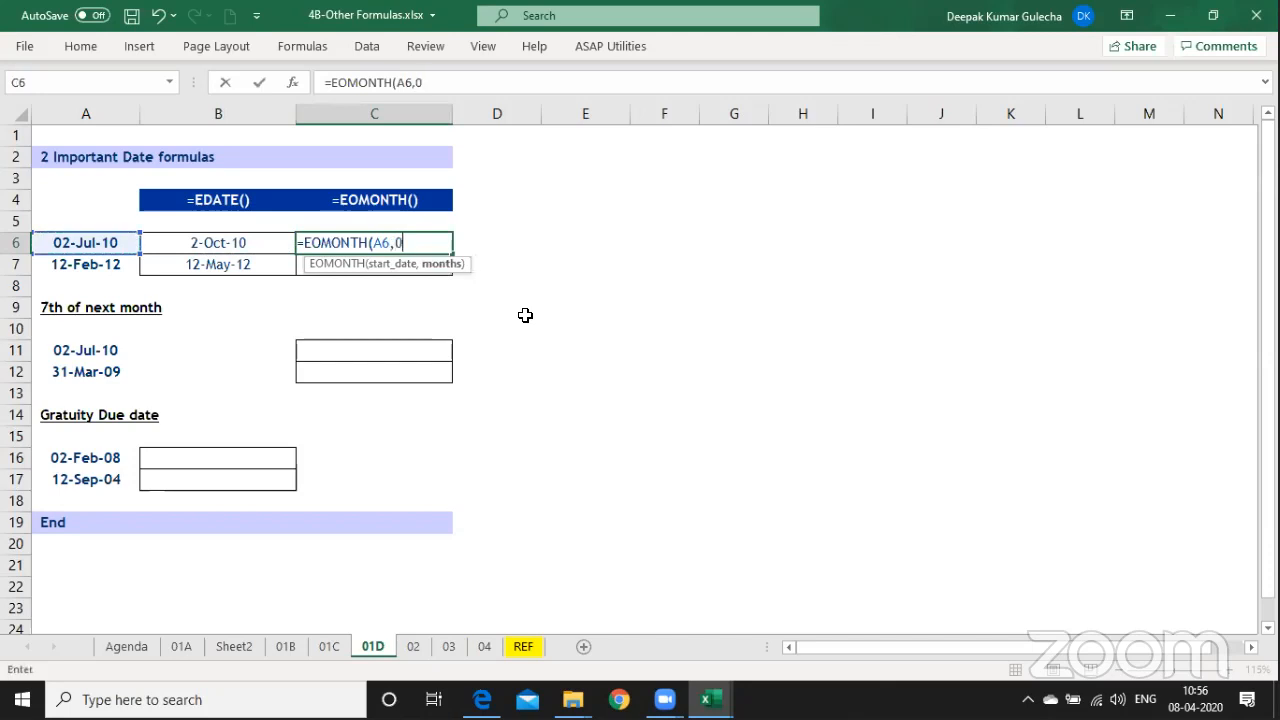
pyautogui.press('Return')
pyautogui.hotkey('ctrl', 'd')
pyautogui.press('Up')
pyautogui.press('F2')
pyautogui.press('Escape')
# Return to sheet 01B and select cell E15 under the ISNUMBER check heading.
pyautogui.hotkey('ctrl', 'pageup')
pyautogui.hotkey('ctrl', 'pageup')
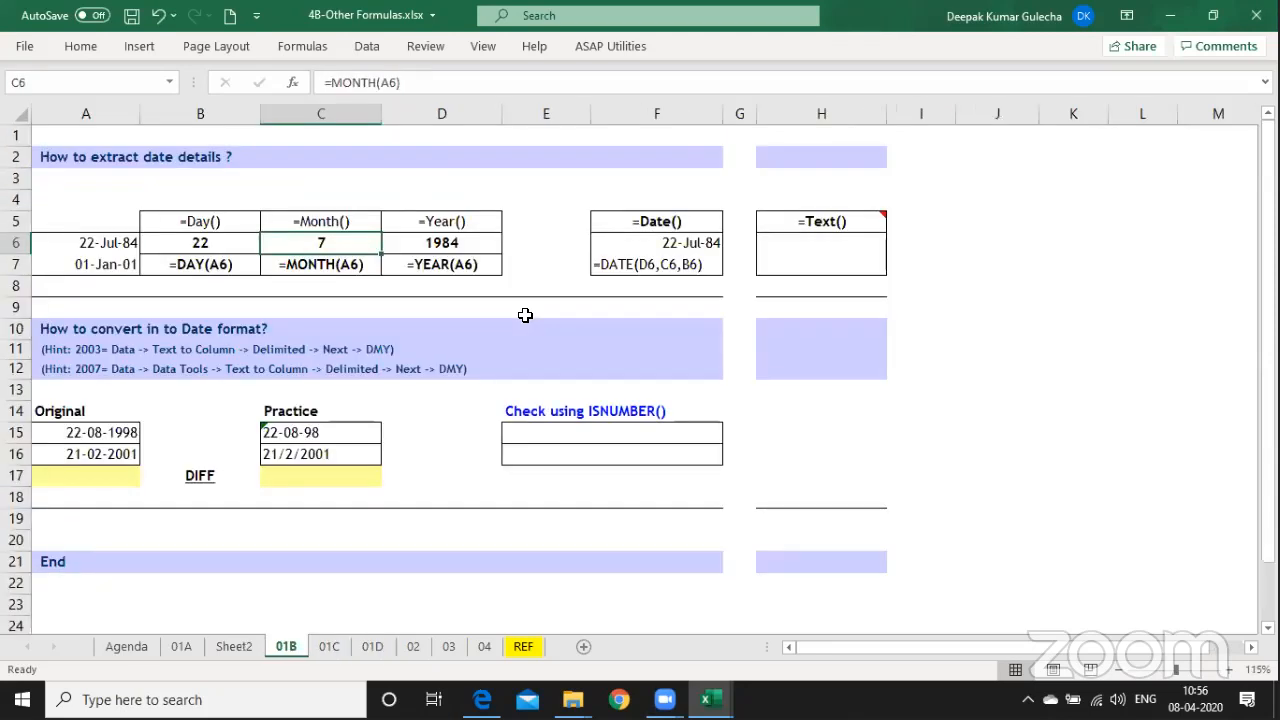
pyautogui.press('Down')
pyautogui.press('Down')
pyautogui.press('Down')
pyautogui.press('Down')
pyautogui.press('Down')
pyautogui.press('Down')
pyautogui.press('Down')
pyautogui.press('Down')
pyautogui.press('Down')
pyautogui.press('Down')
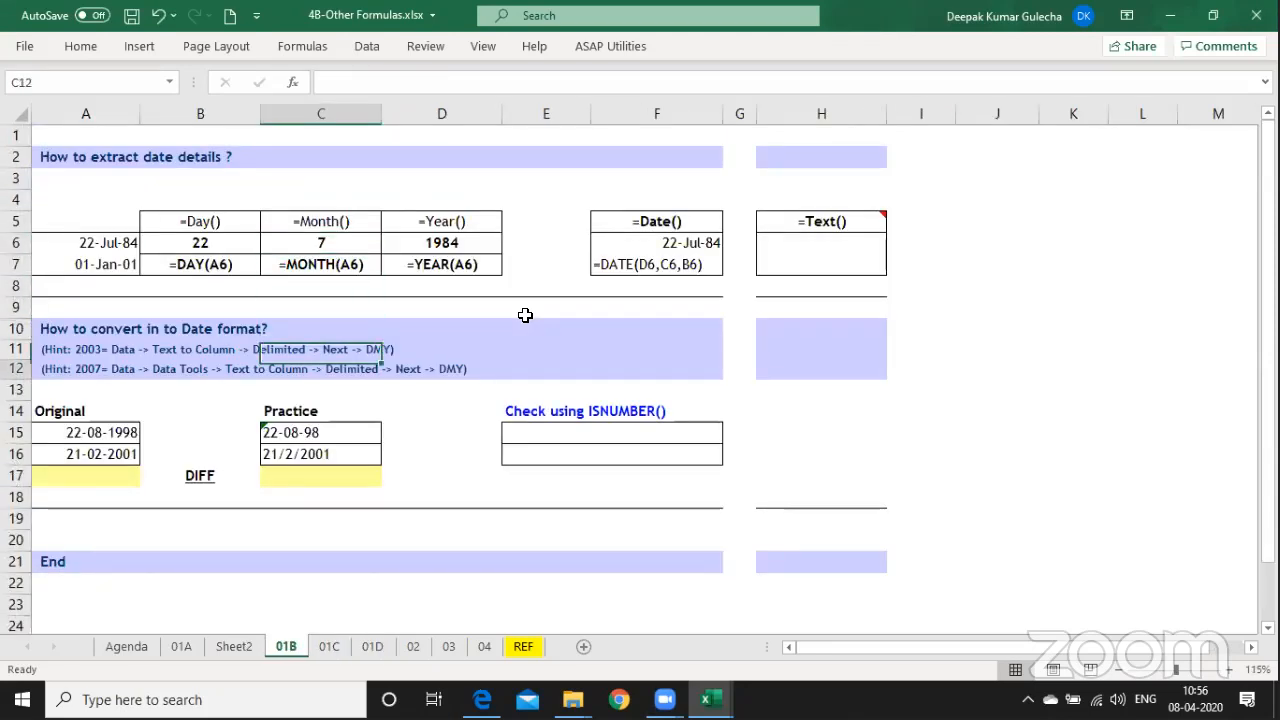
pyautogui.press('Right')
pyautogui.press('Right')
pyautogui.press('Up')
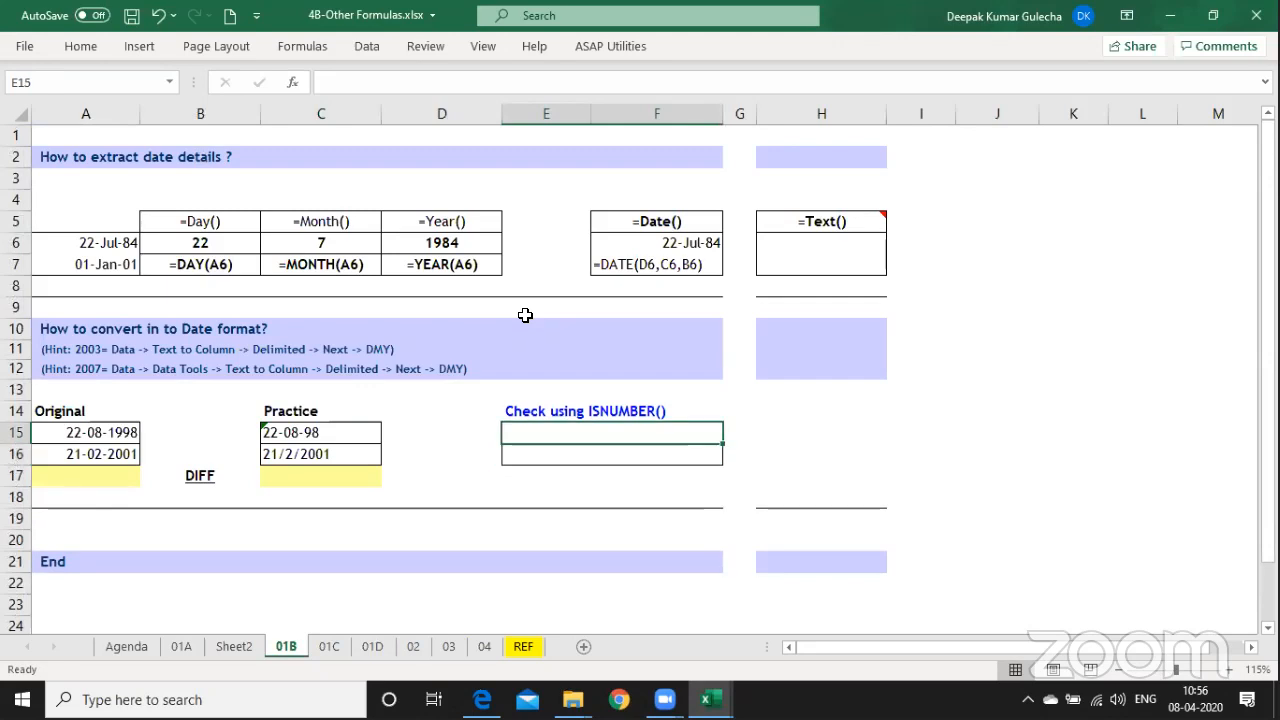
pyautogui.hotkey('shift', 'Left')
pyautogui.hotkey('shift', 'Left')
pyautogui.hotkey('shift', 'Left')
pyautogui.hotkey('shift', 'Left')
pyautogui.hotkey('shift', 'Right')
pyautogui.hotkey('shift', 'Right')
pyautogui.hotkey('shift', 'Right')
pyautogui.hotkey('shift', 'Right')
# Enter =ISNUMBER(C15) in E15 and check it against the practice date in C15.
pyautogui.write('=isn')
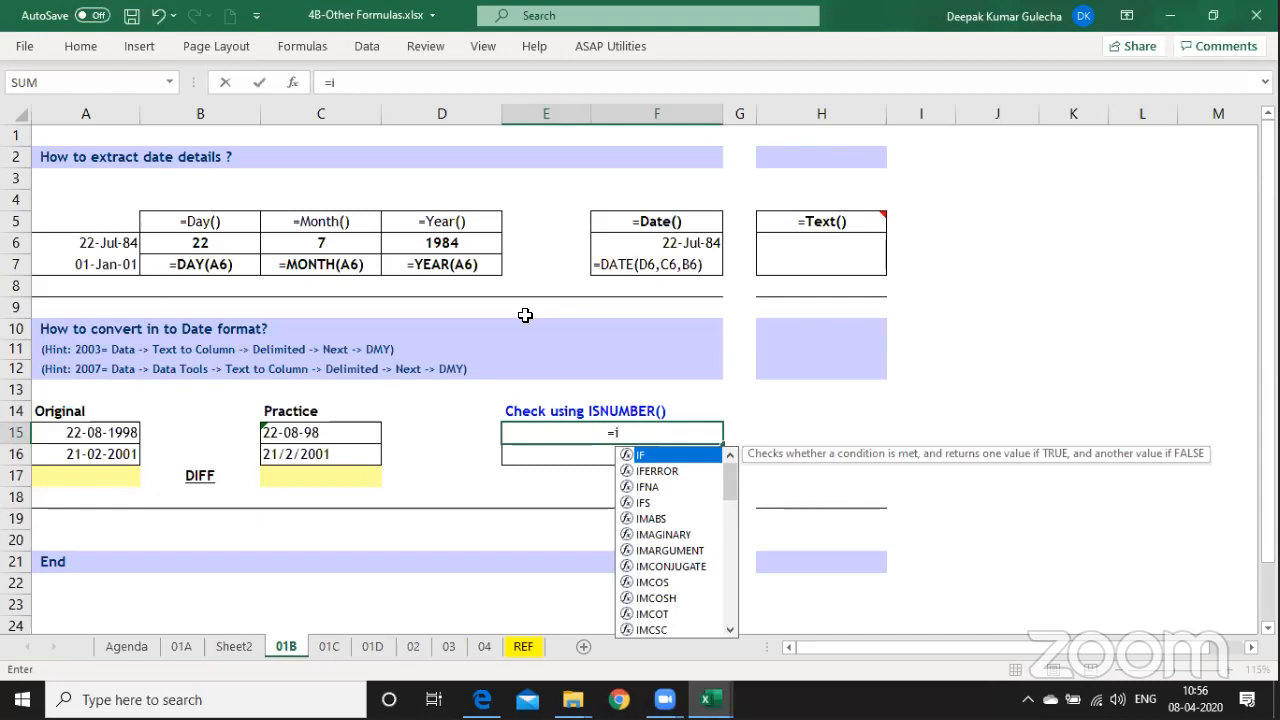
pyautogui.press('Down')
pyautogui.press('Down')
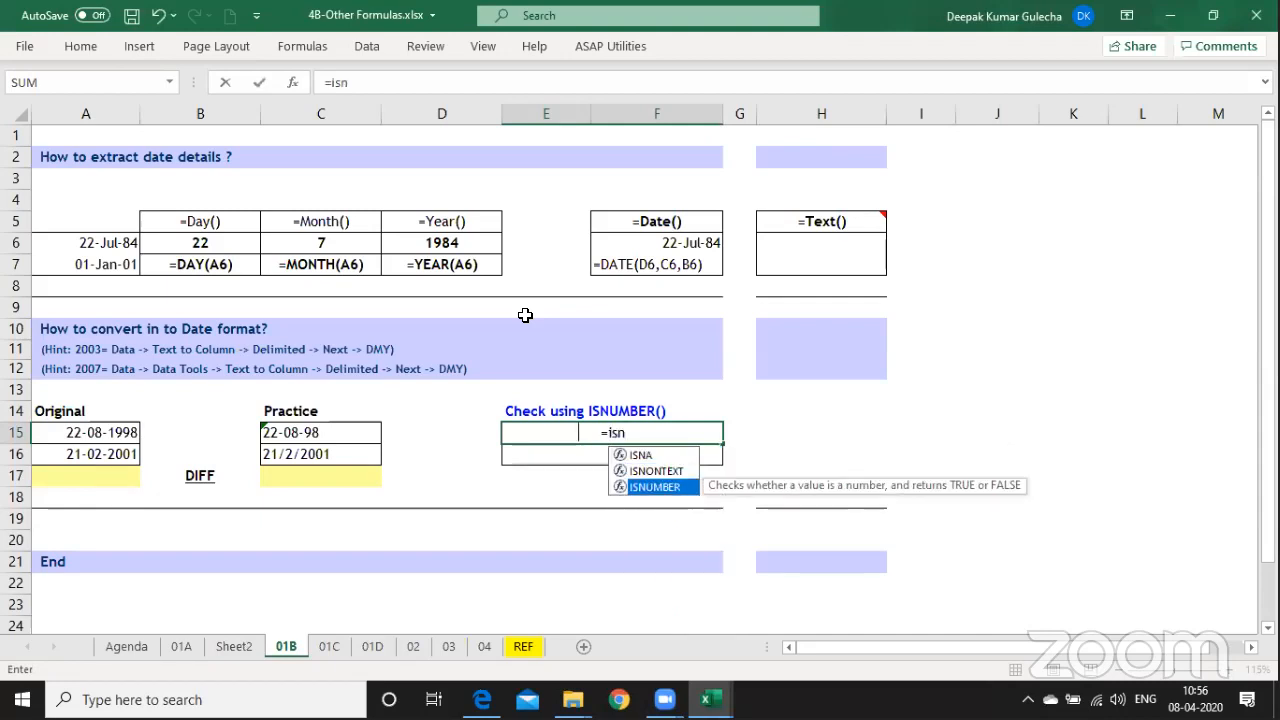
pyautogui.press('Tab')
pyautogui.press('Left')
pyautogui.press('Left')
pyautogui.press('Return')
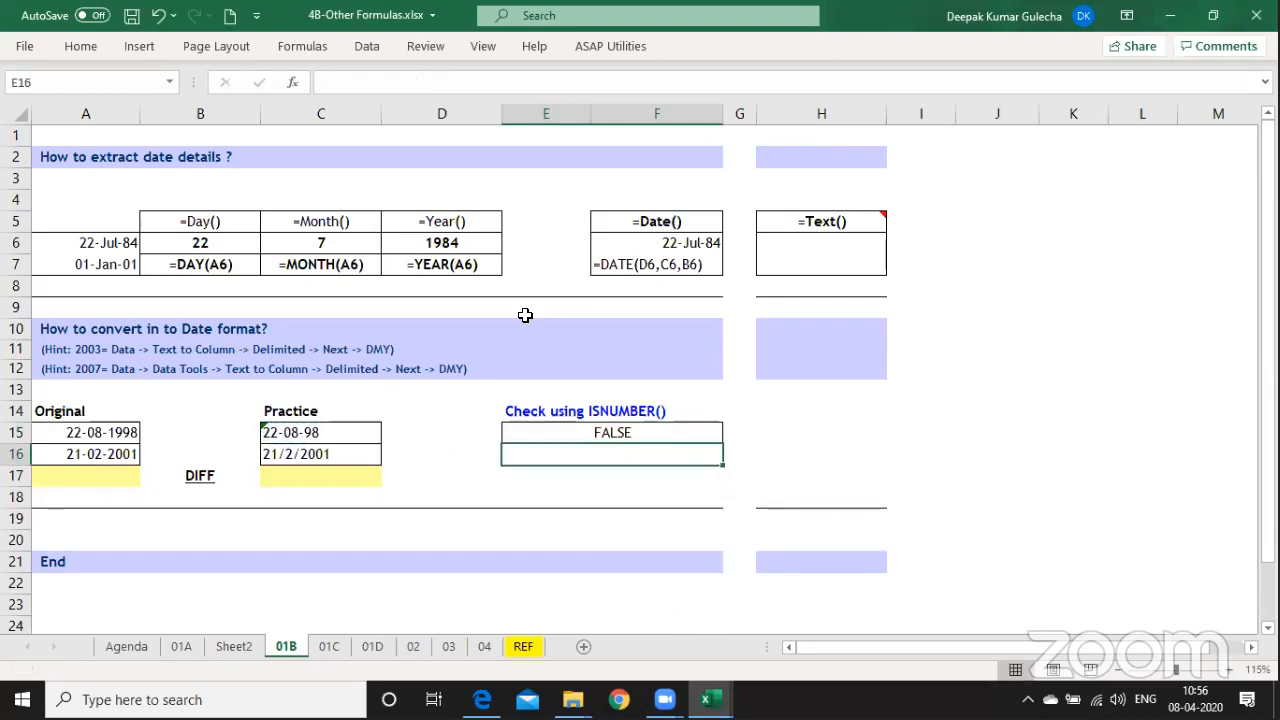
pyautogui.press('Up')
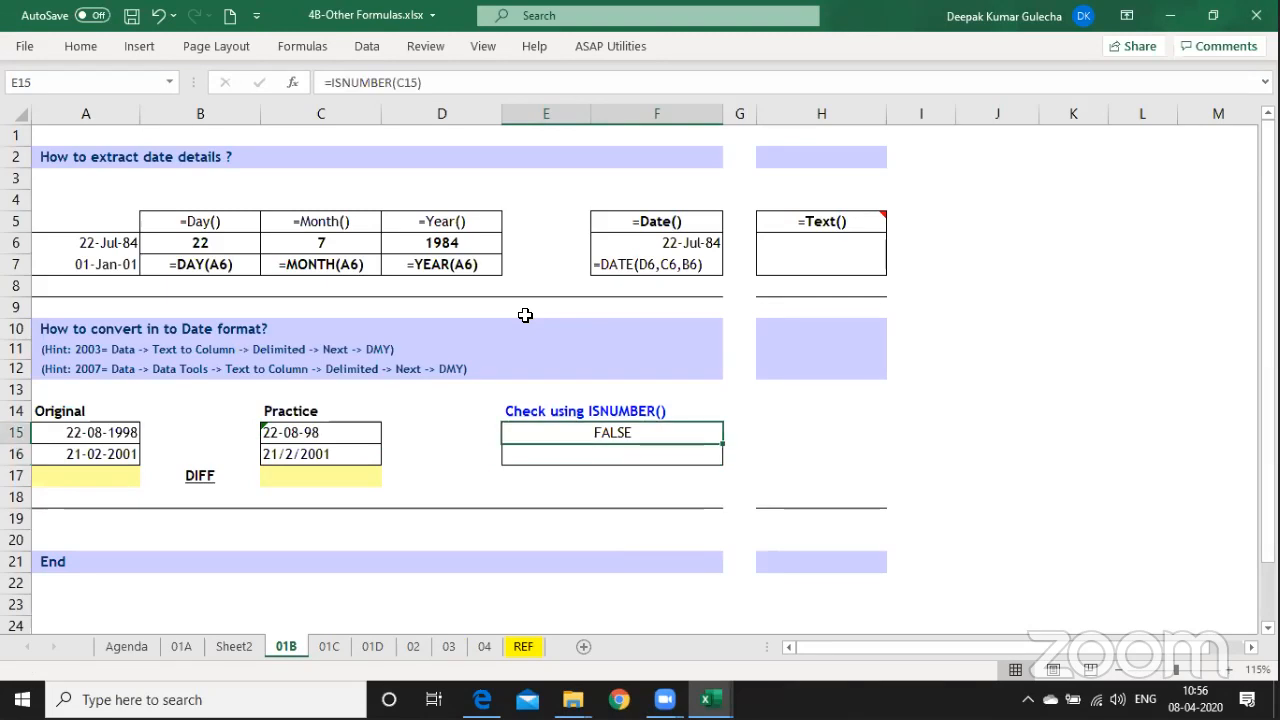
pyautogui.press('Left')
pyautogui.press('Left')
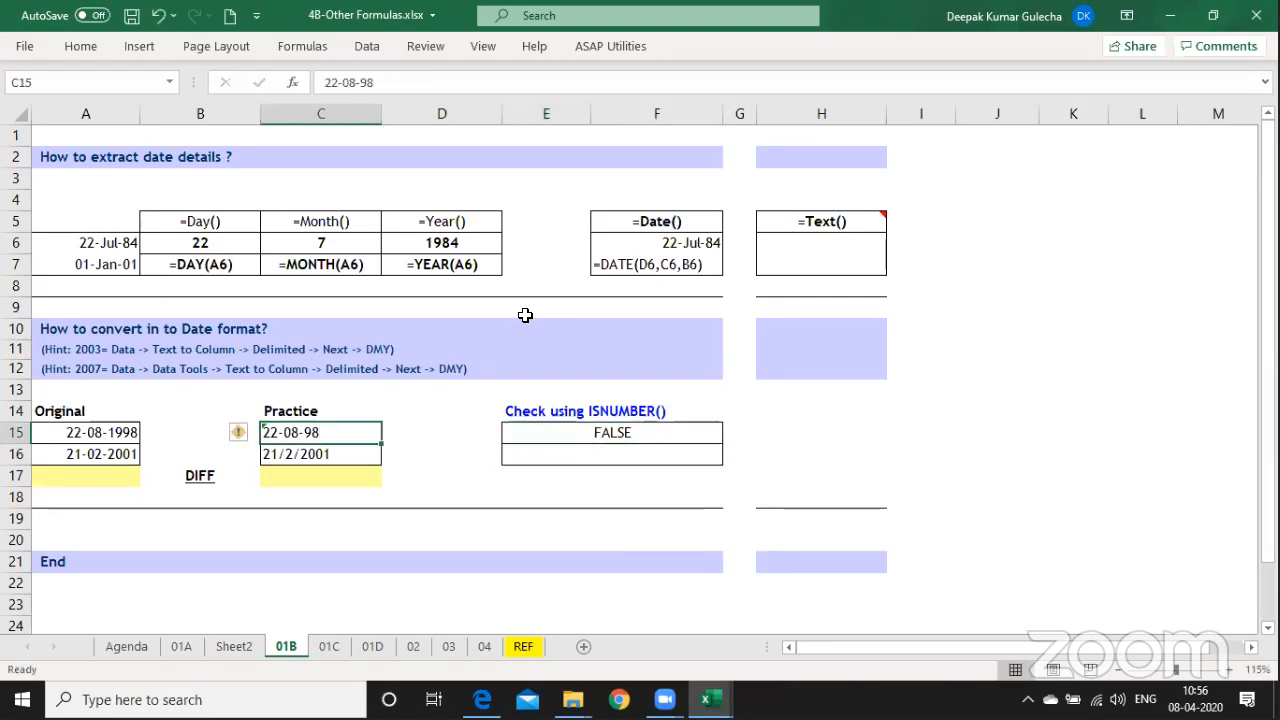
pyautogui.press('Right')
pyautogui.press('Right')
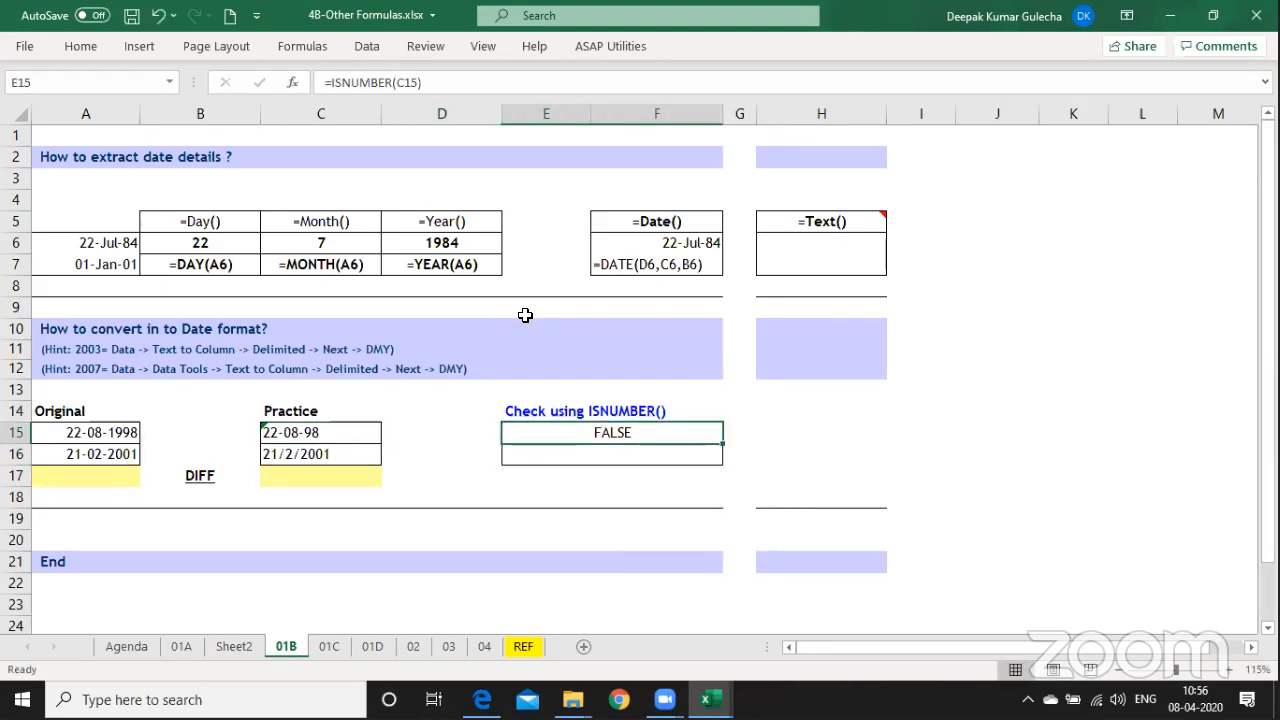
# Replace the formula in E15 with =--C15 and fill it down to E16.
pyautogui.write('=--')
pyautogui.press('Left')
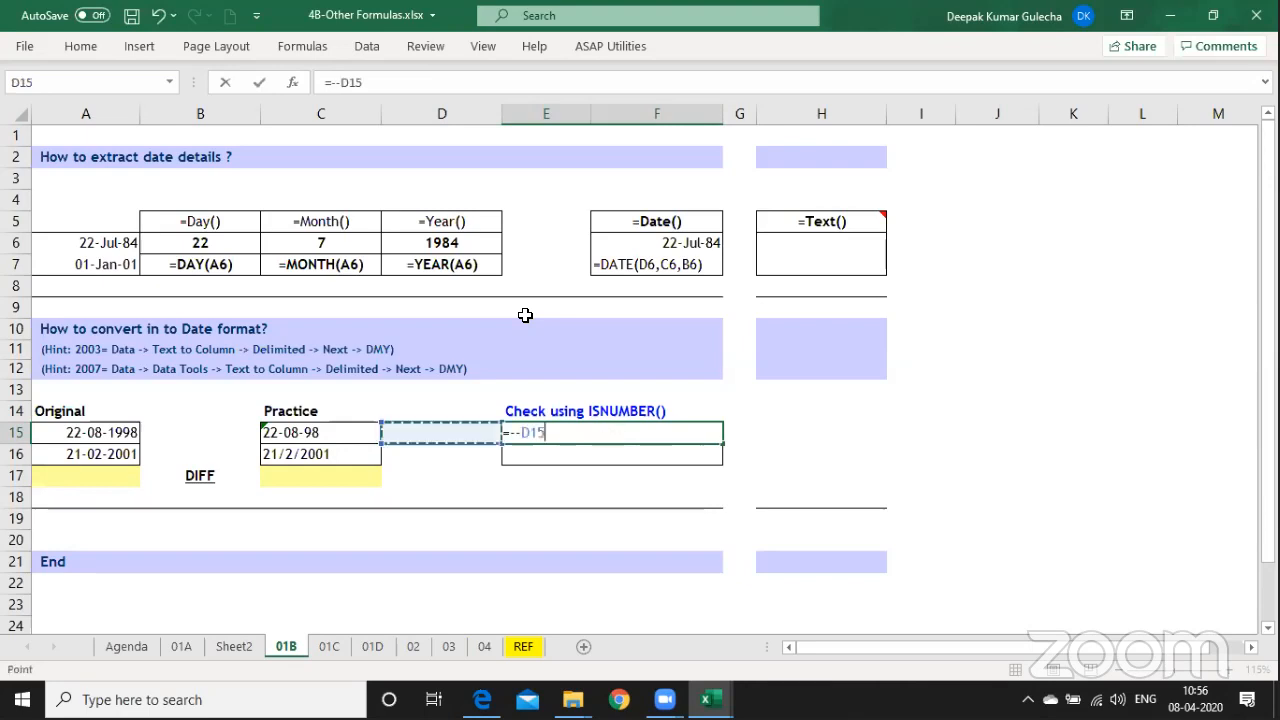
pyautogui.press('Left')
pyautogui.press('Return')
pyautogui.hotkey('ctrl', 'd')
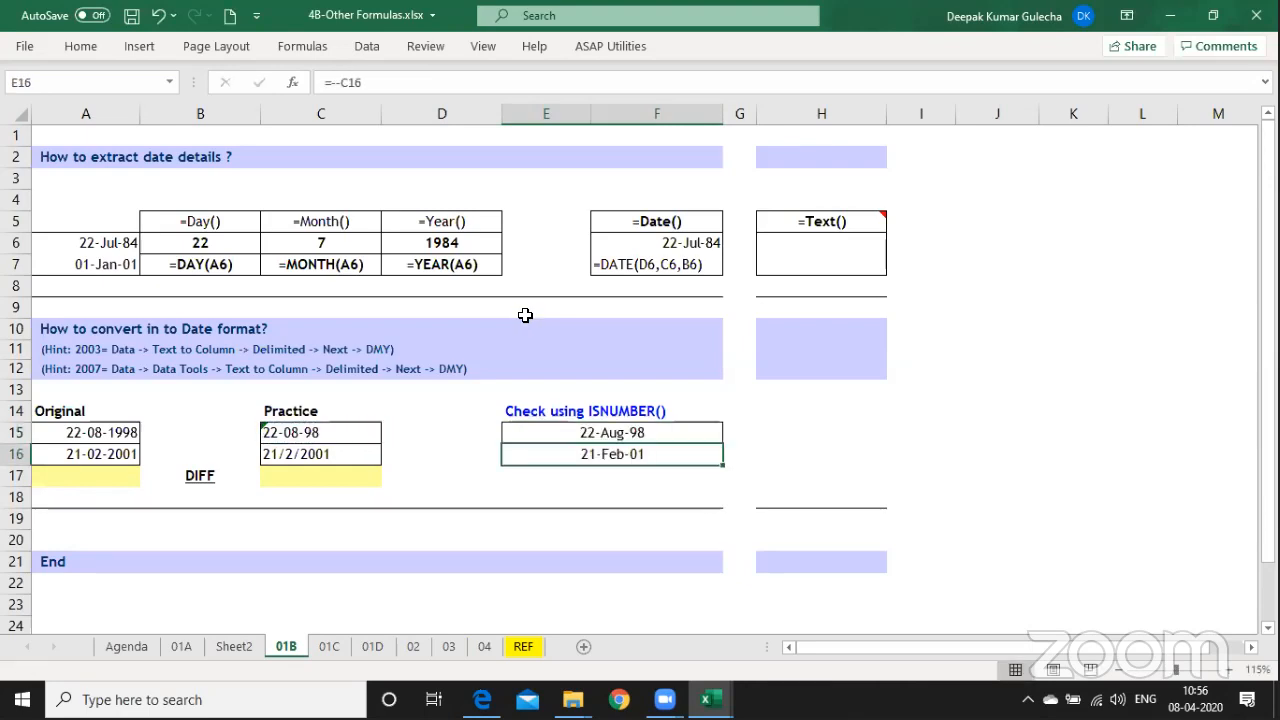
# Examine the double-minus formula in E15 and its reference to the practice date.
pyautogui.press('Up')
pyautogui.press('F2')
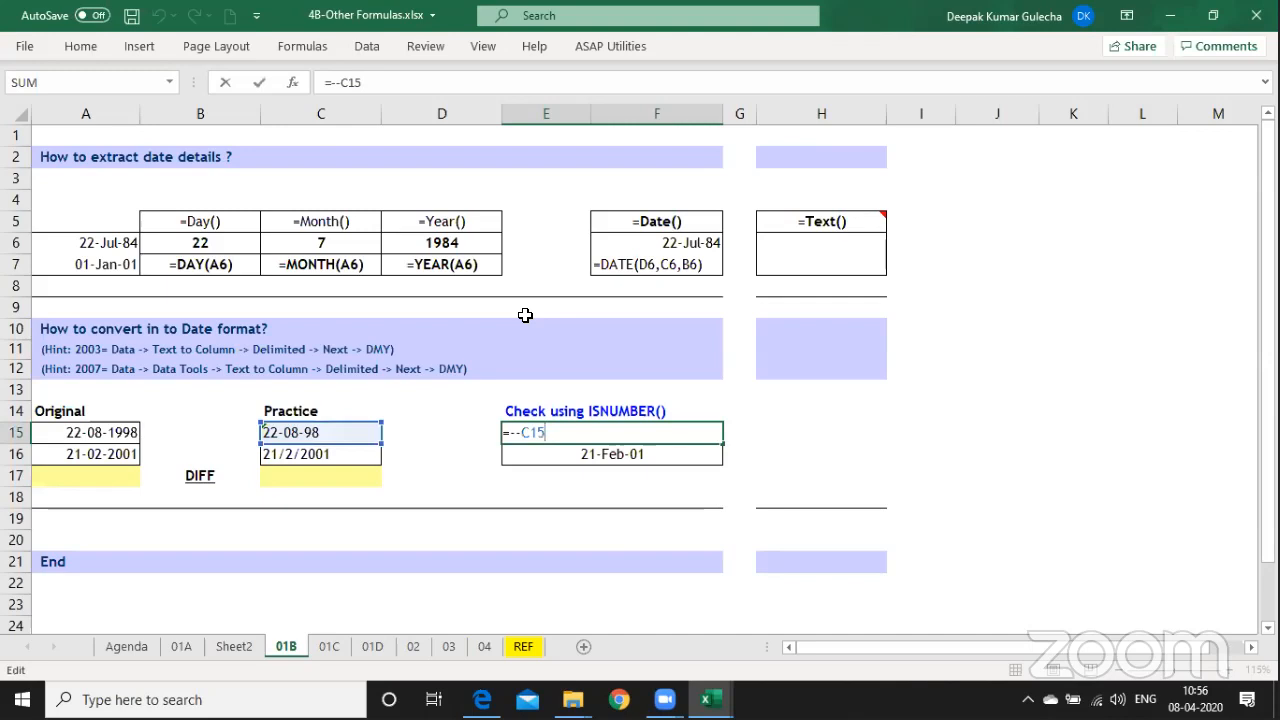
pyautogui.hotkey('shift', 'Left')
pyautogui.hotkey('shift', 'Left')
pyautogui.hotkey('shift', 'Left')
pyautogui.hotkey('shift', 'Left')
pyautogui.hotkey('shift', 'Left')
pyautogui.hotkey('shift', 'Left')
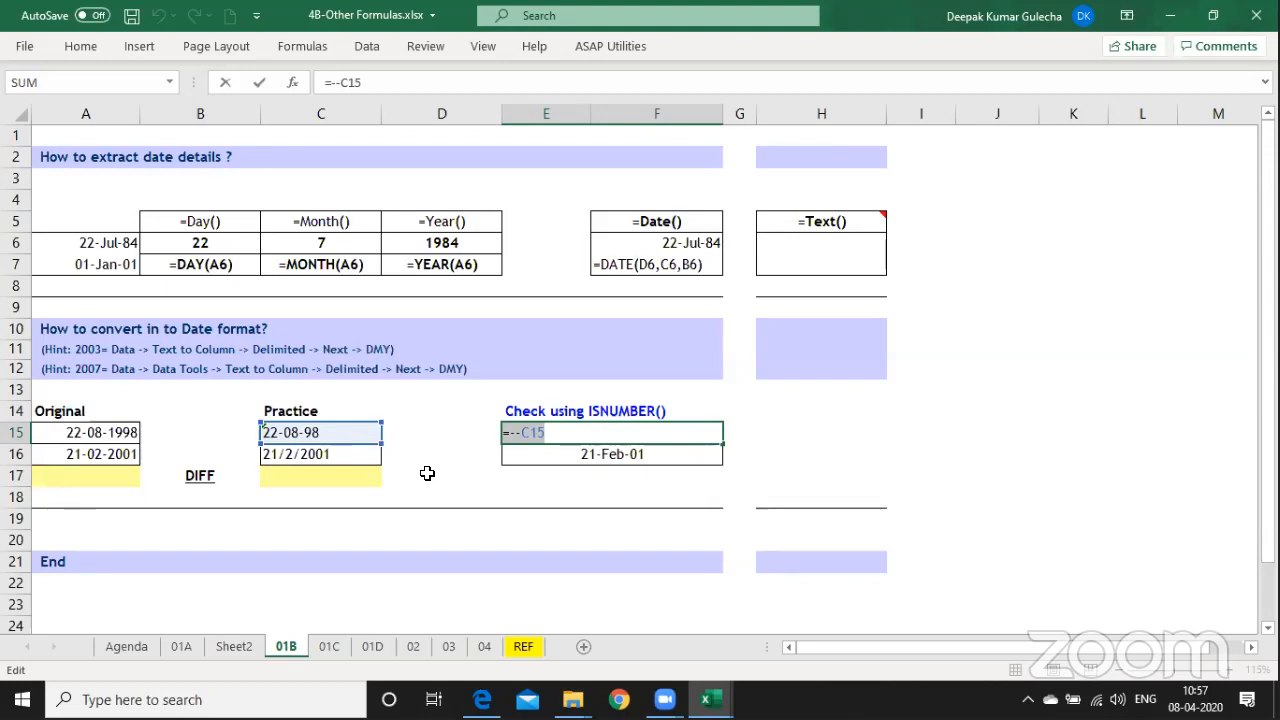
pyautogui.hotkey('ctrl', 'Return')
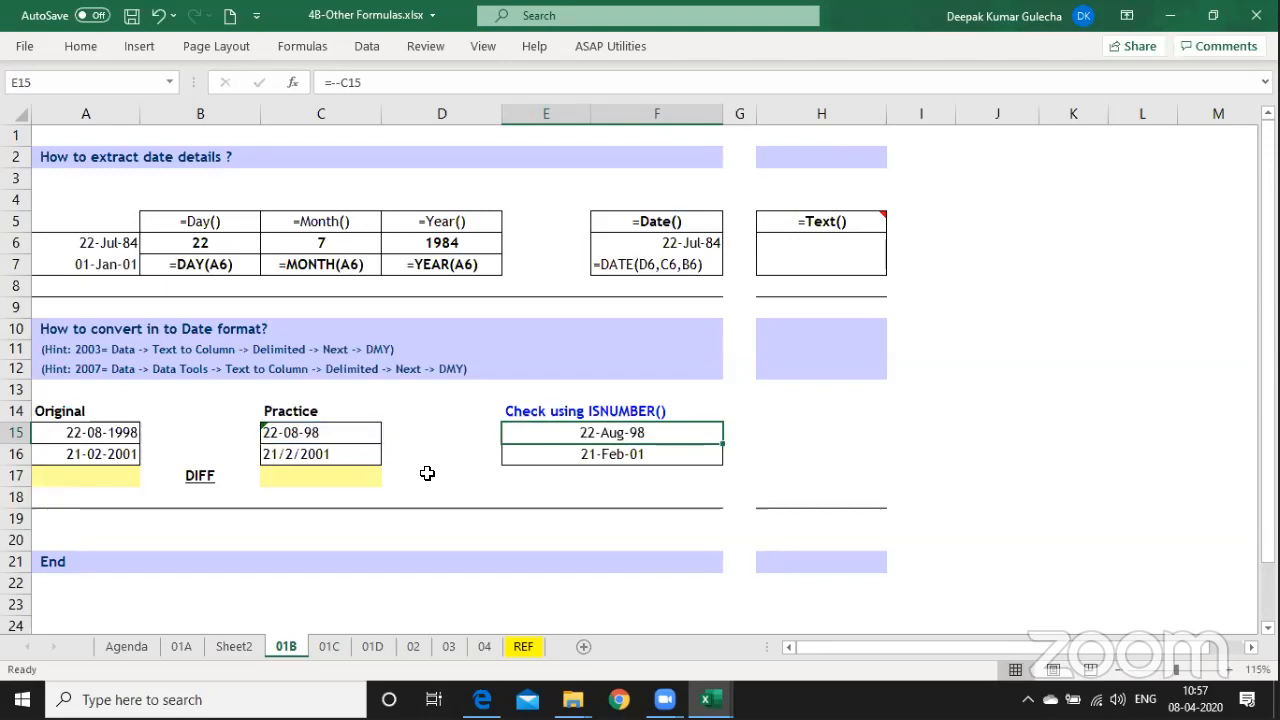
# Go to sheet 01D and check the EOMONTH formula in C6.
pyautogui.hotkey('ctrl', 'pagedown')
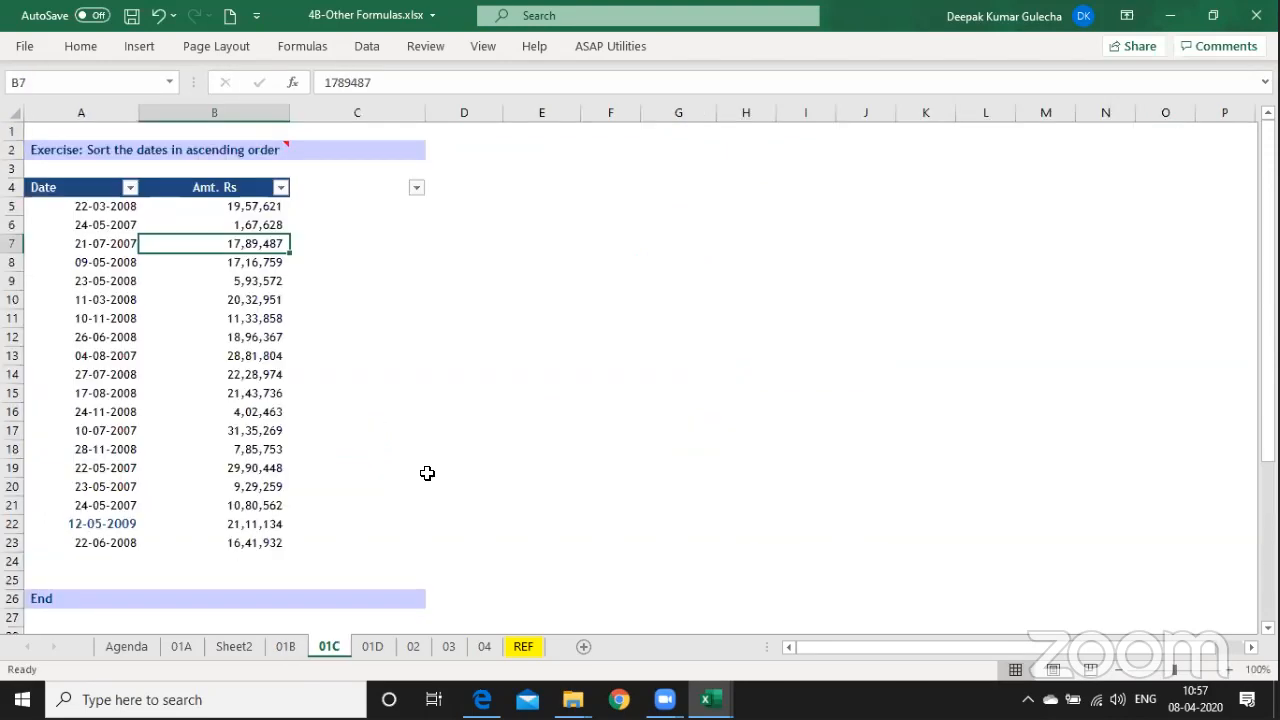
pyautogui.hotkey('ctrl', 'pagedown')
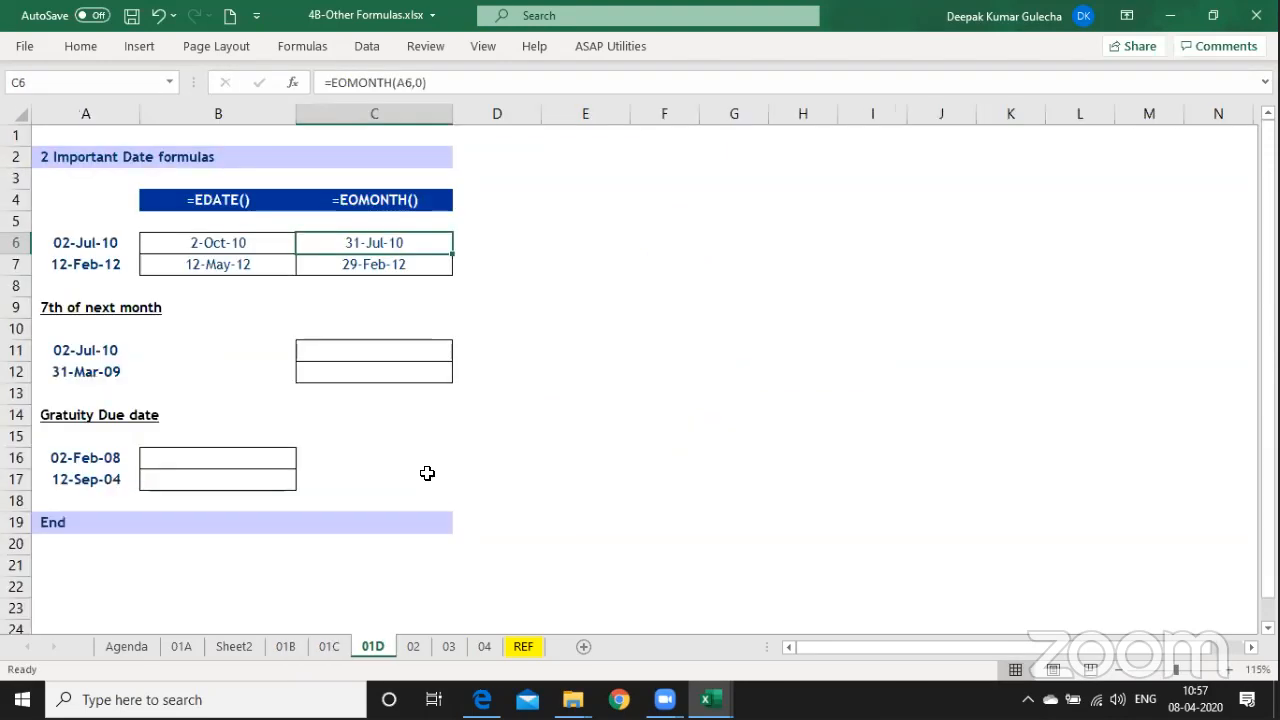
pyautogui.press('F2')
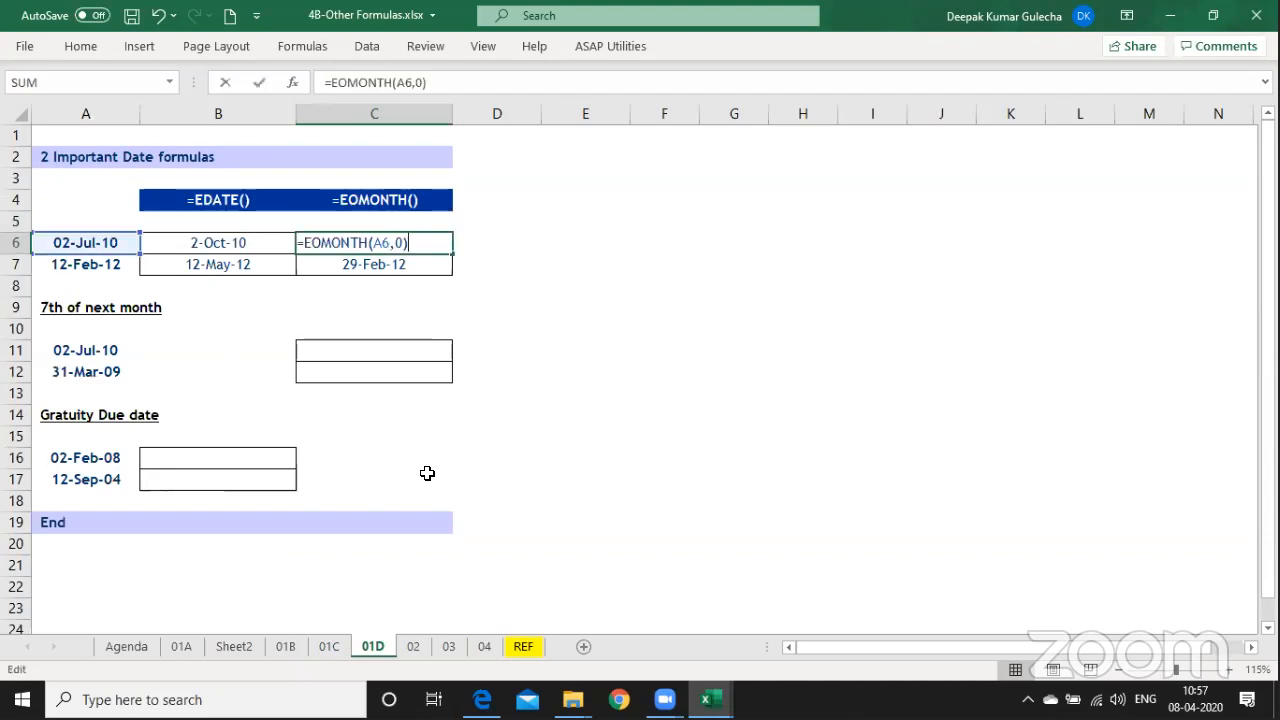
pyautogui.press('Return')
# Enter =FORMULATEXT(B7) in B8, fill it right to C8, and check the copied formula.
pyautogui.press('Down')
pyautogui.press('Left')
pyautogui.write('=')
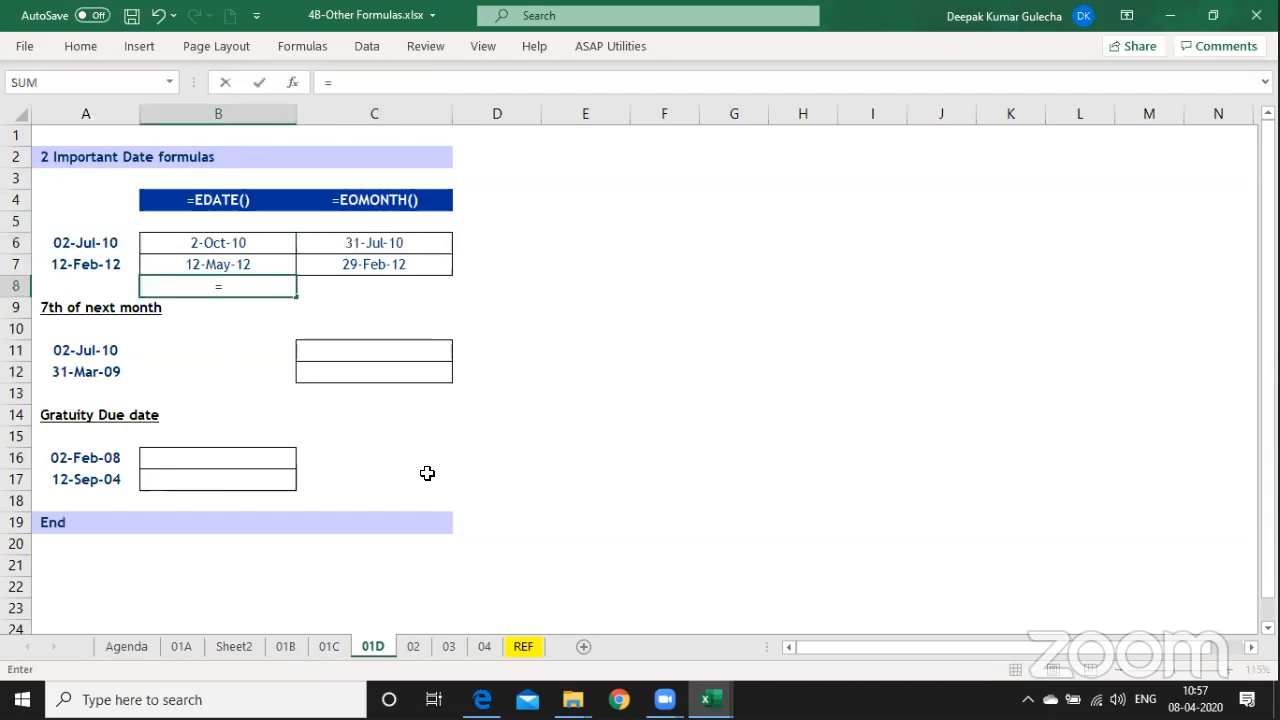
pyautogui.write('FORMULATEXT(')
pyautogui.press('Up')
pyautogui.press('Tab')
pyautogui.hotkey('ctrl', 'r')
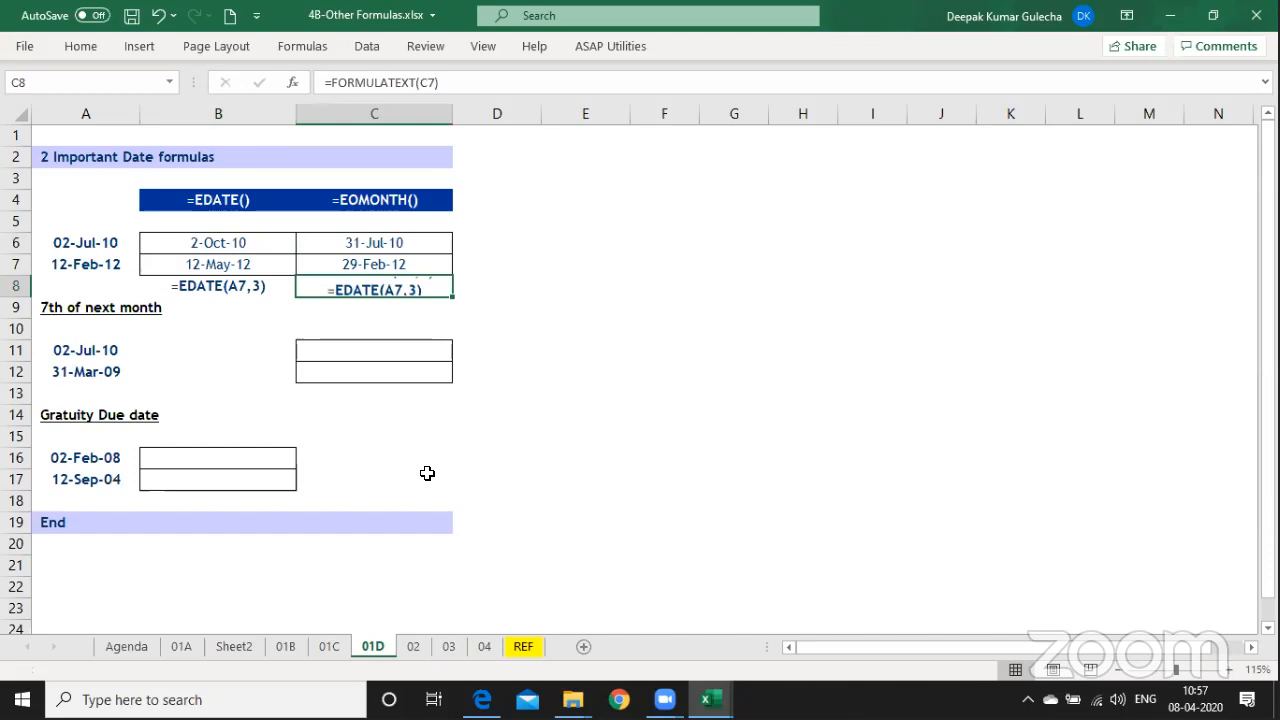
pyautogui.press('F2')
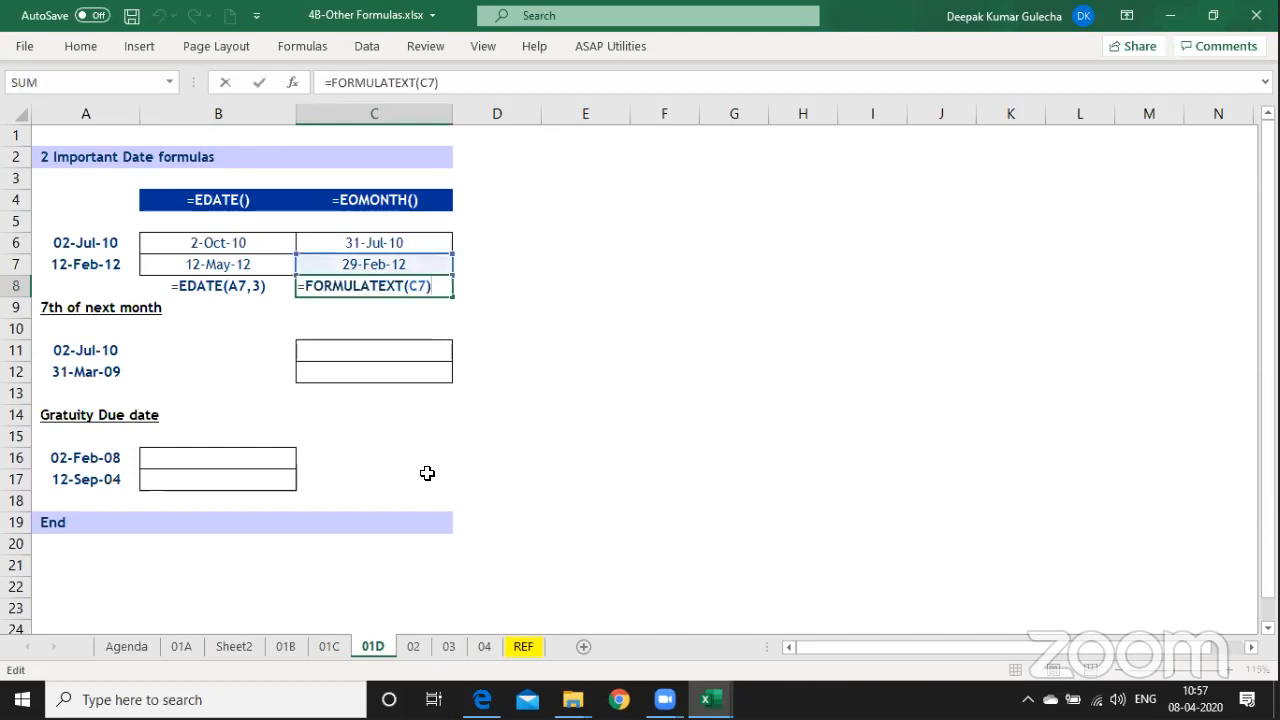
pyautogui.press('Escape')
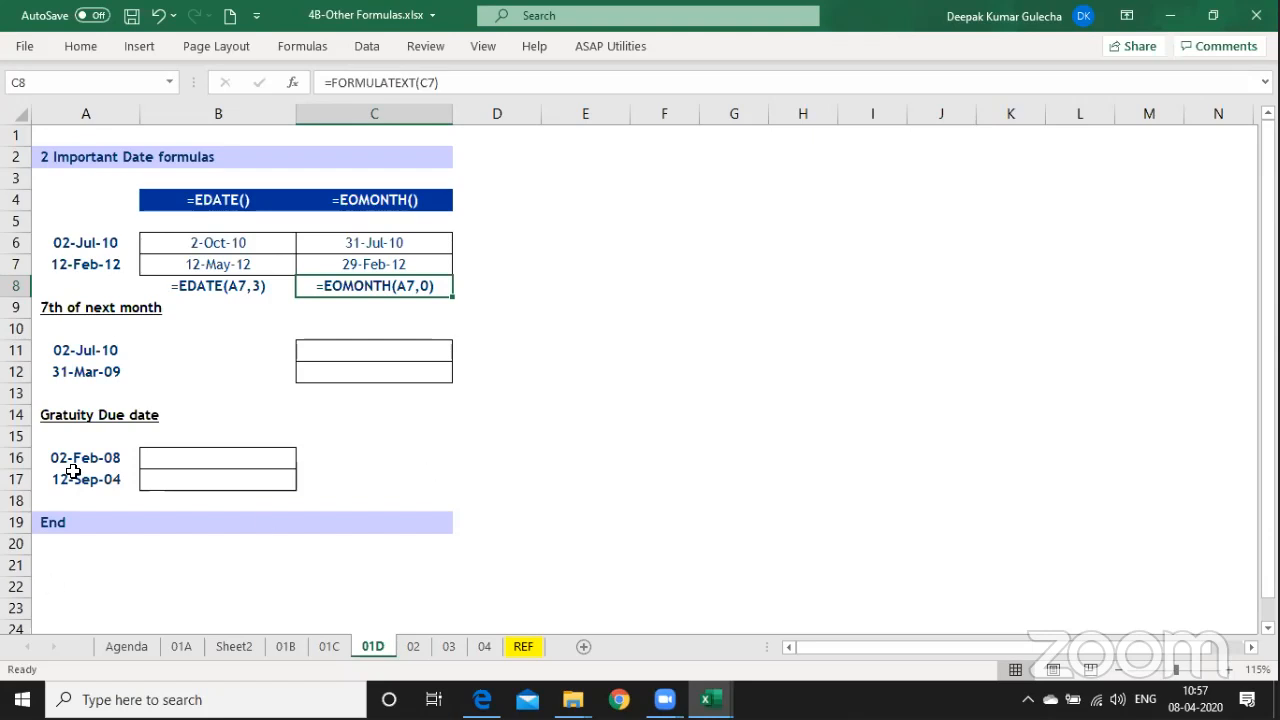
# Go back to Sheet2 and examine the base date in C3 and the Due Date formula in C5.
pyautogui.moveTo(101, 333)
pyautogui.mouseDown()
pyautogui.moveTo(91, 402)
pyautogui.moveTo(82, 336)
pyautogui.mouseUp()
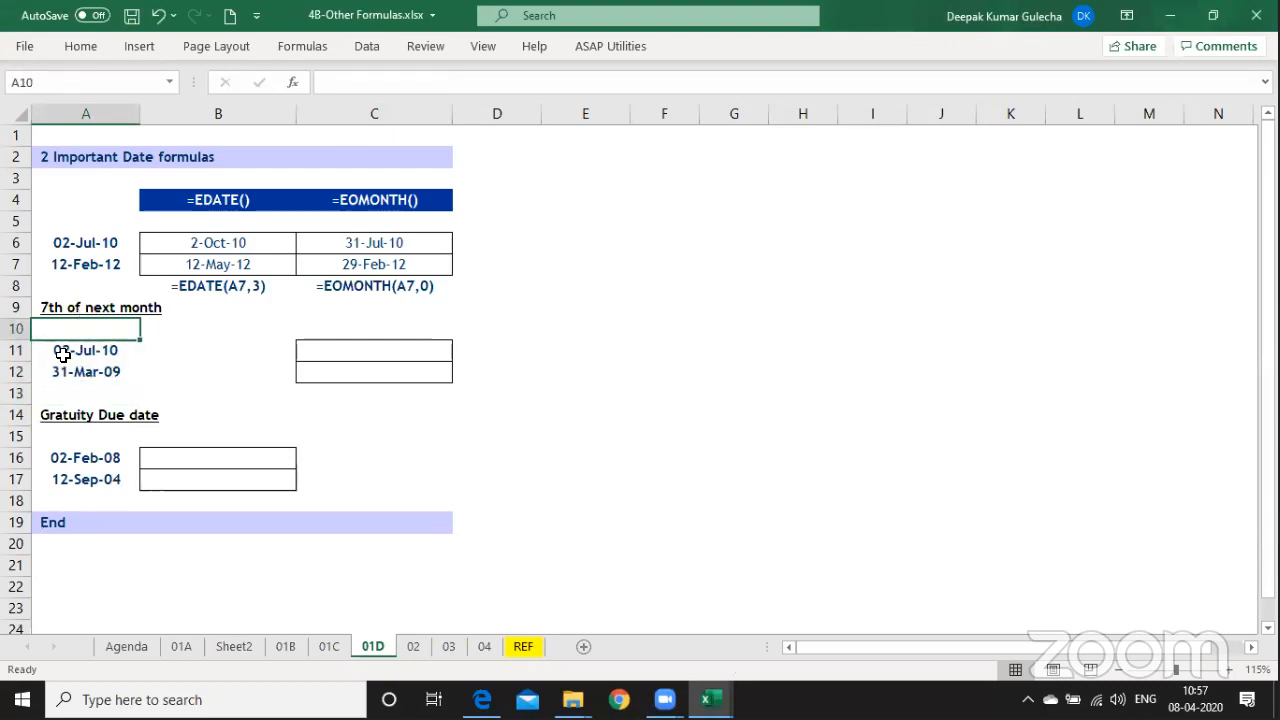
pyautogui.click(238, 392)
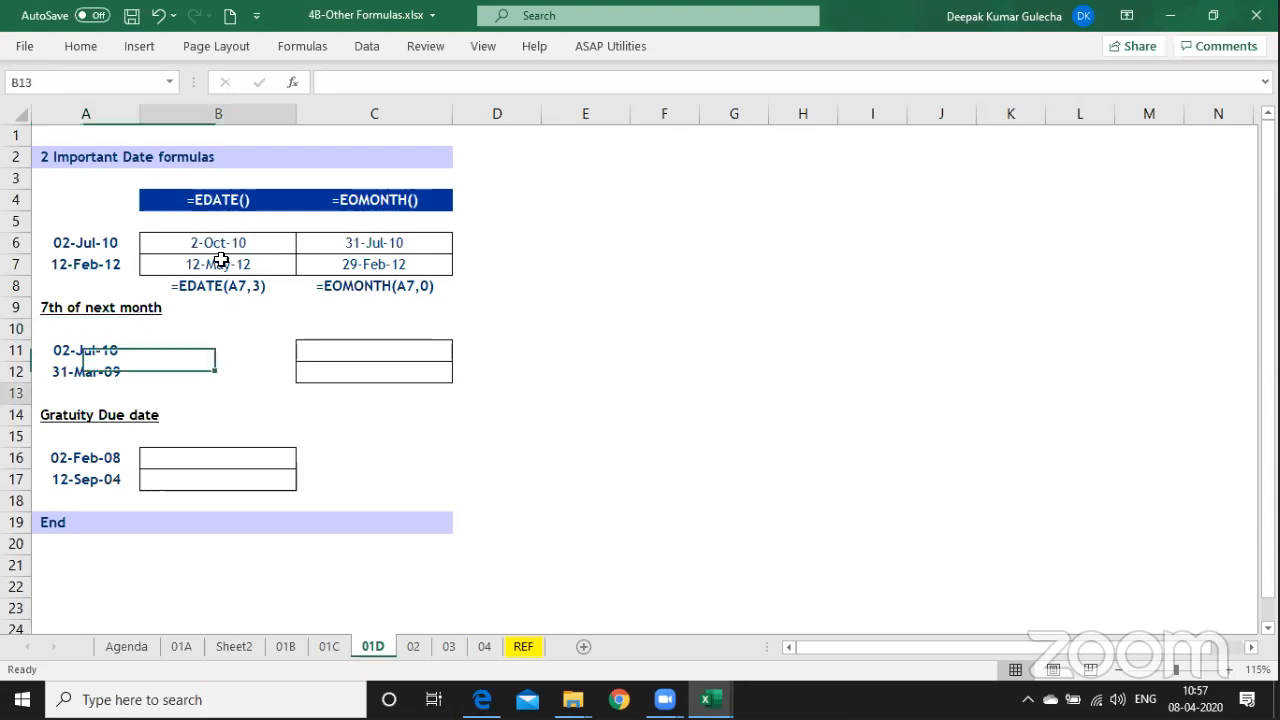
pyautogui.click(212, 247)
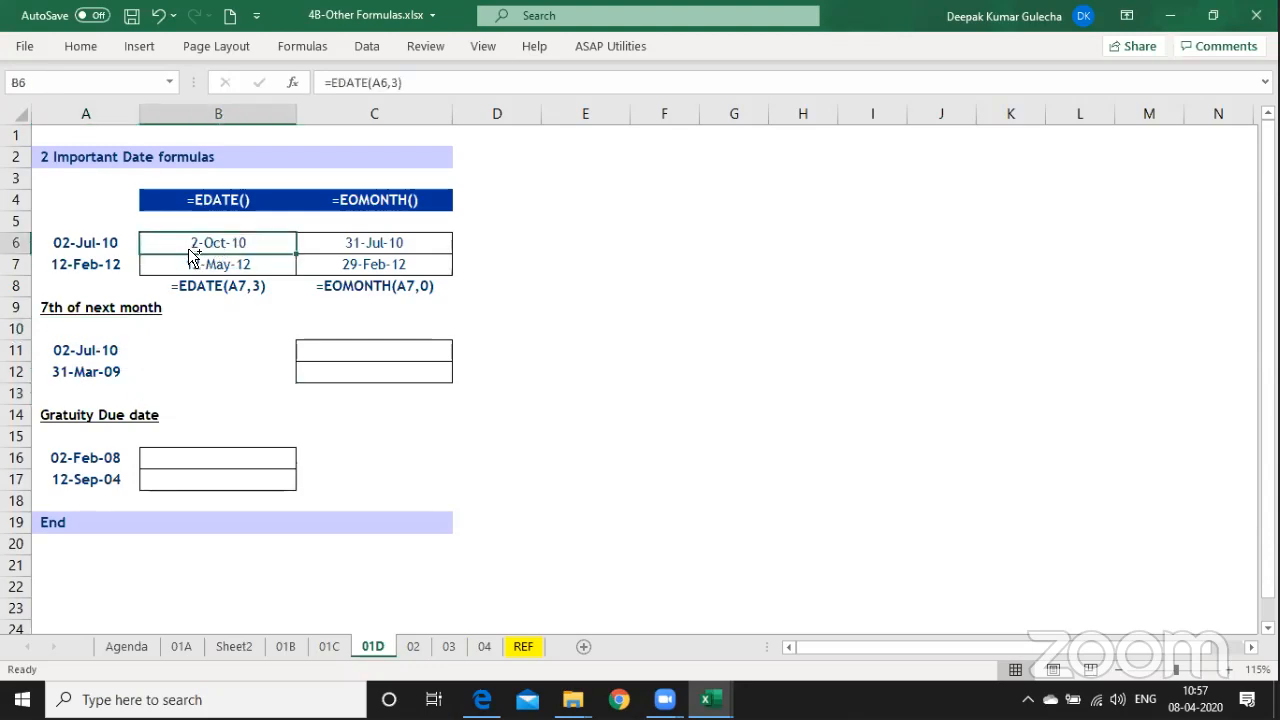
pyautogui.hotkey('ctrl', 'pageup')
pyautogui.hotkey('ctrl', 'pageup')
pyautogui.hotkey('ctrl', 'pageup')
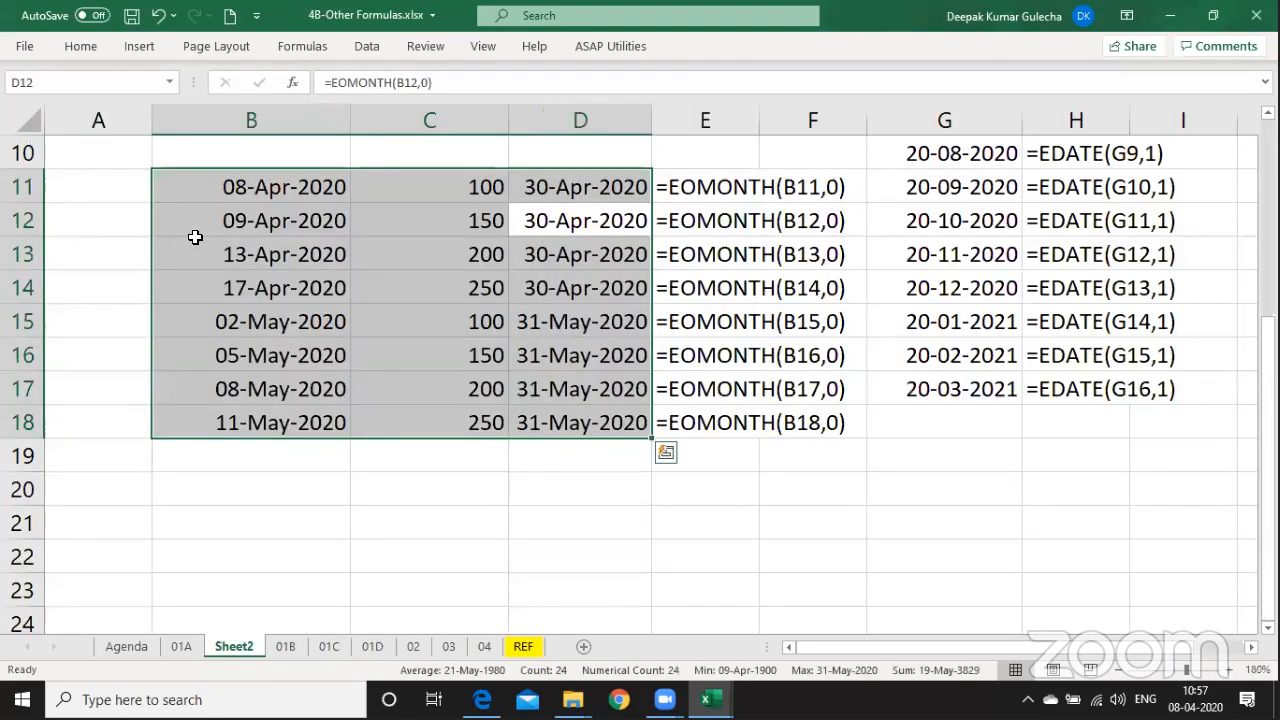
pyautogui.click(195, 235)
pyautogui.press('Left')
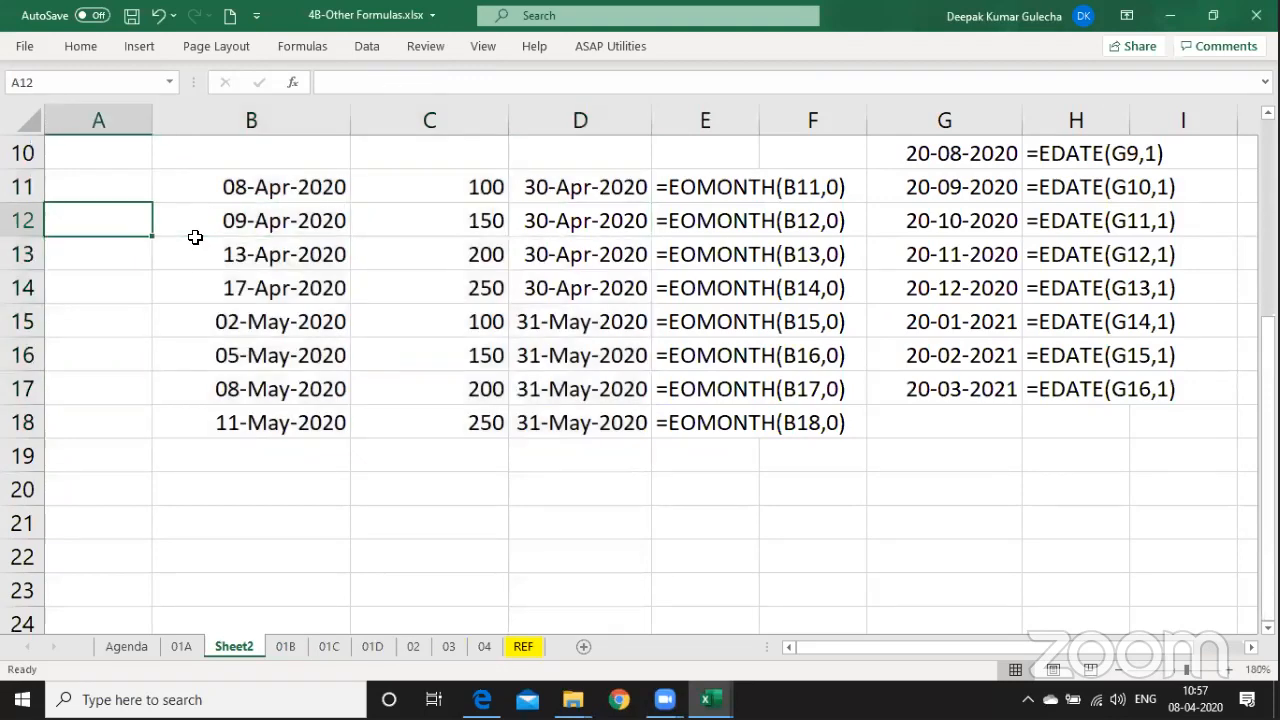
pyautogui.scroll(3, 195, 237)
pyautogui.click(416, 215)
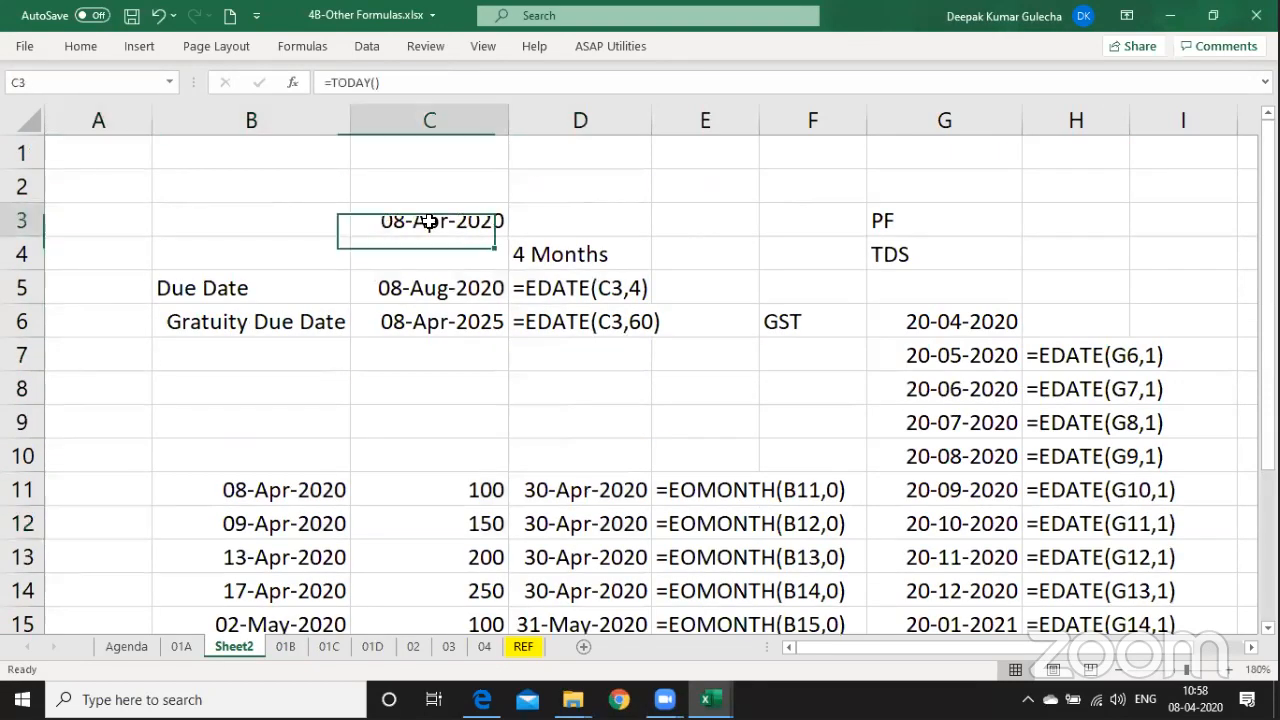
pyautogui.click(417, 297)
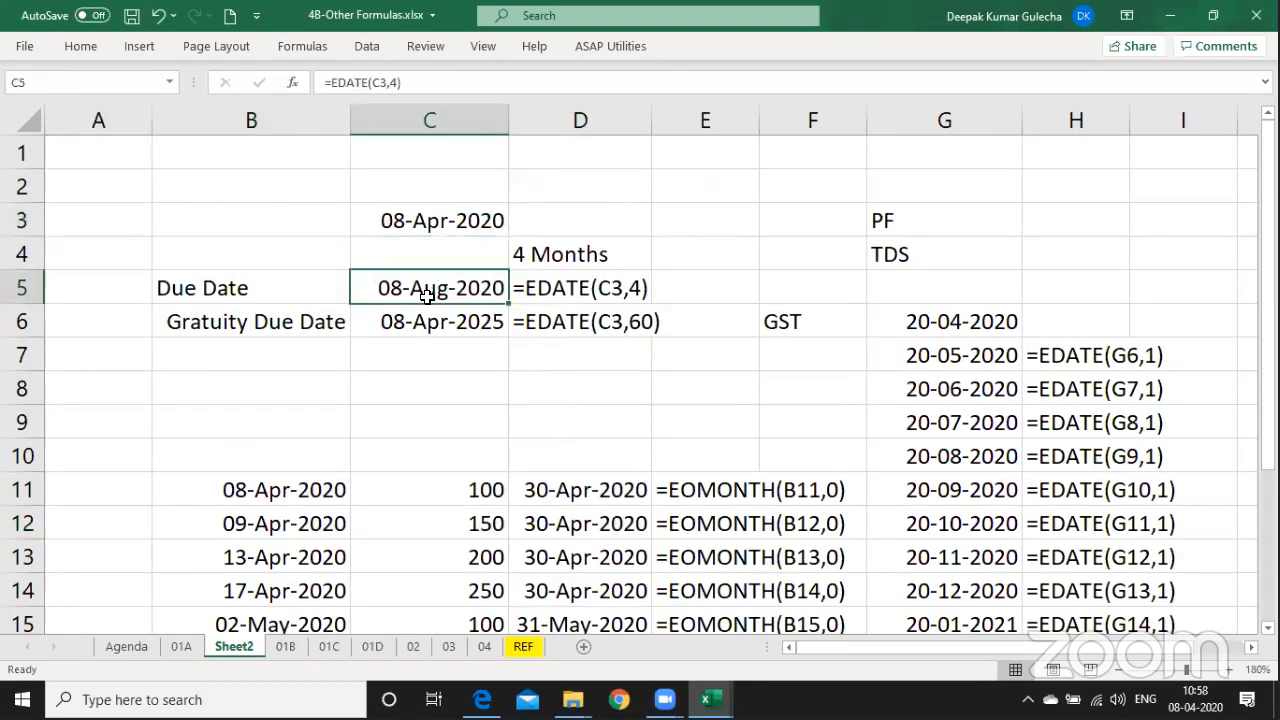
pyautogui.press('F2')
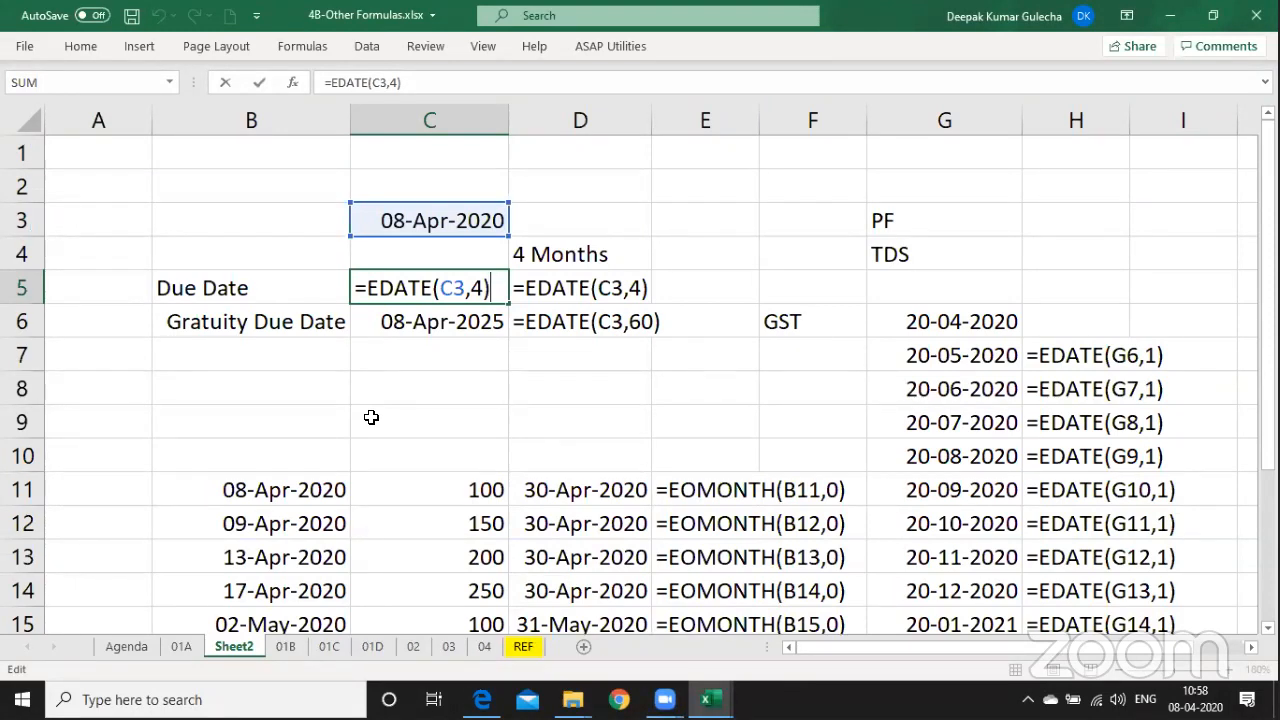
# Examine the Gratuity Due Date EDATE formula in C6, leaving it unedited.
pyautogui.press('Return')
pyautogui.press('F2')
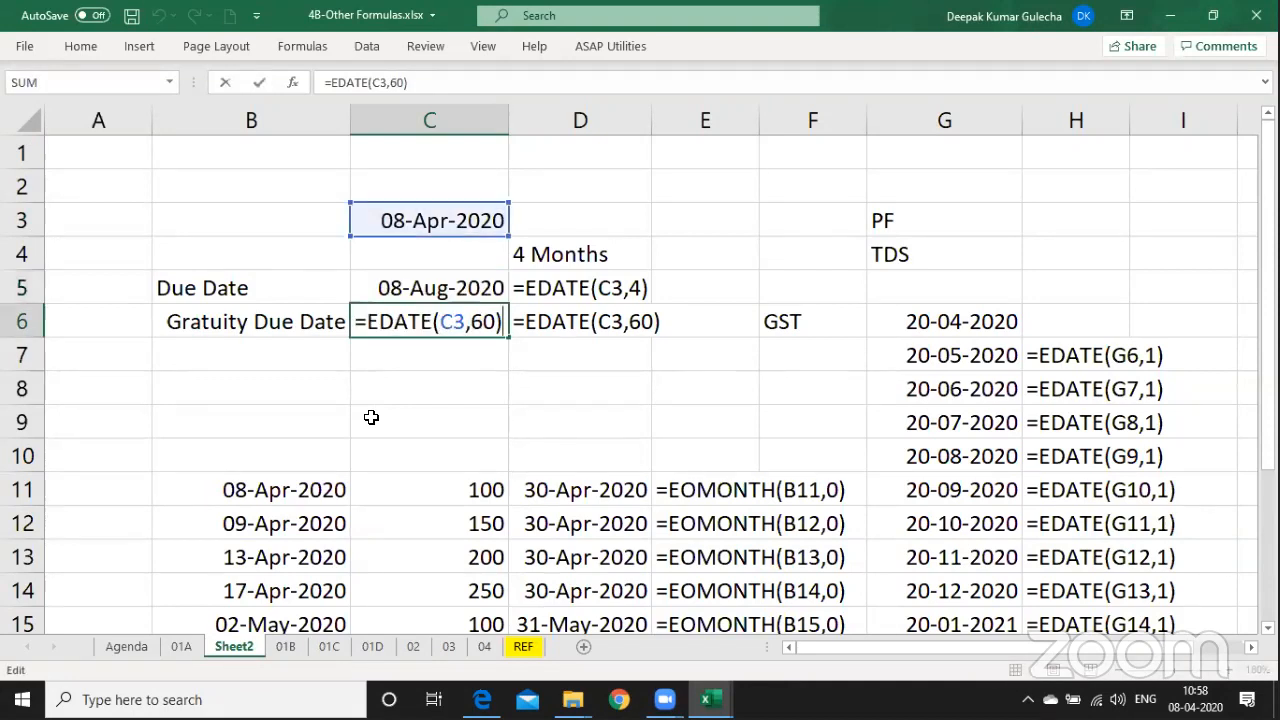
pyautogui.press('Left')
pyautogui.press('Left')
pyautogui.press('Left')
pyautogui.press('Left')
pyautogui.hotkey('shift', 'Left')
pyautogui.hotkey('shift', 'Left')
pyautogui.hotkey('shift', 'Home')
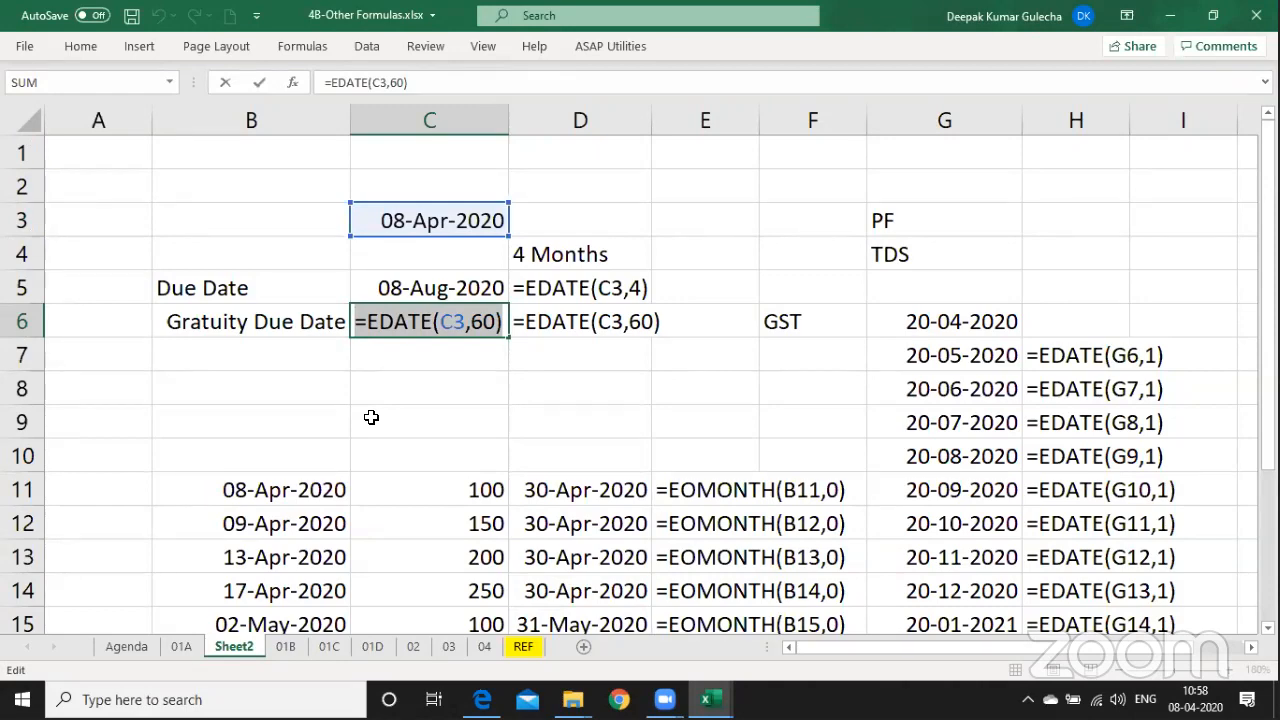
pyautogui.press('Escape')
# Return to sheet 01D and select the "7th of next month" exercise in A9:A12.
pyautogui.hotkey('ctrl', 'pagedown')
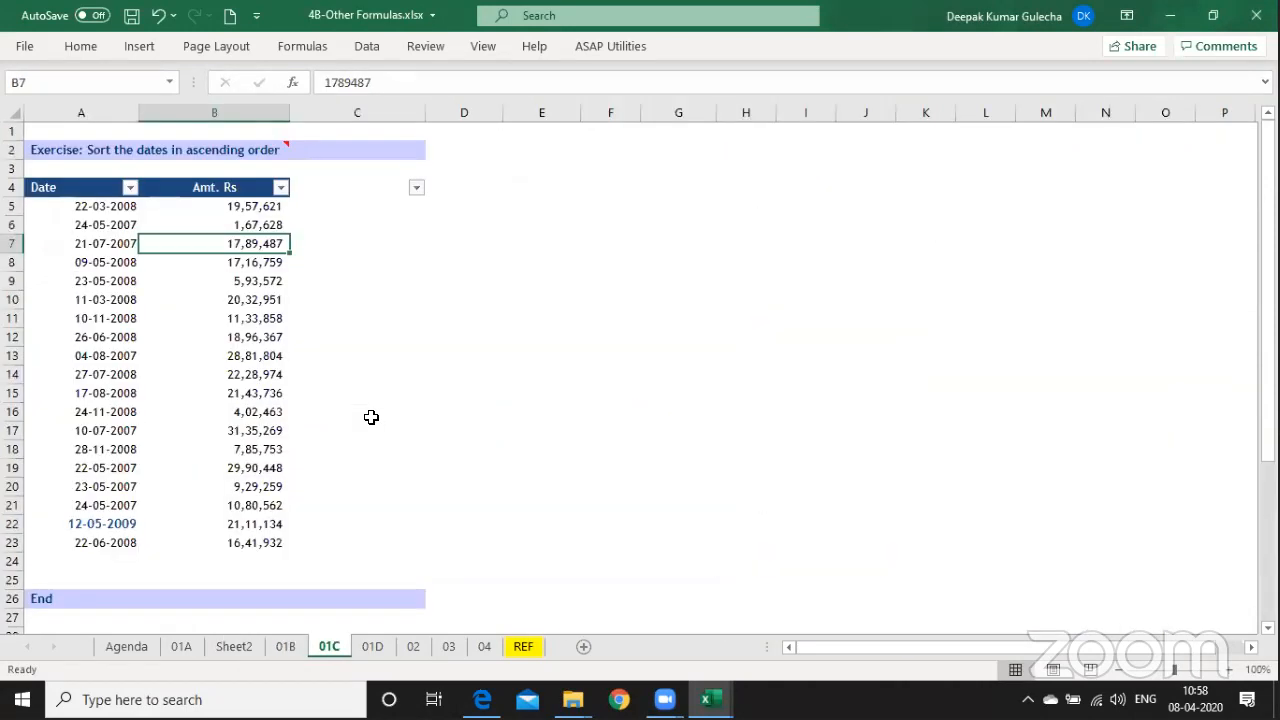
pyautogui.hotkey('ctrl', 'pagedown')
pyautogui.moveTo(94, 309); pyautogui.dragTo(77, 358)
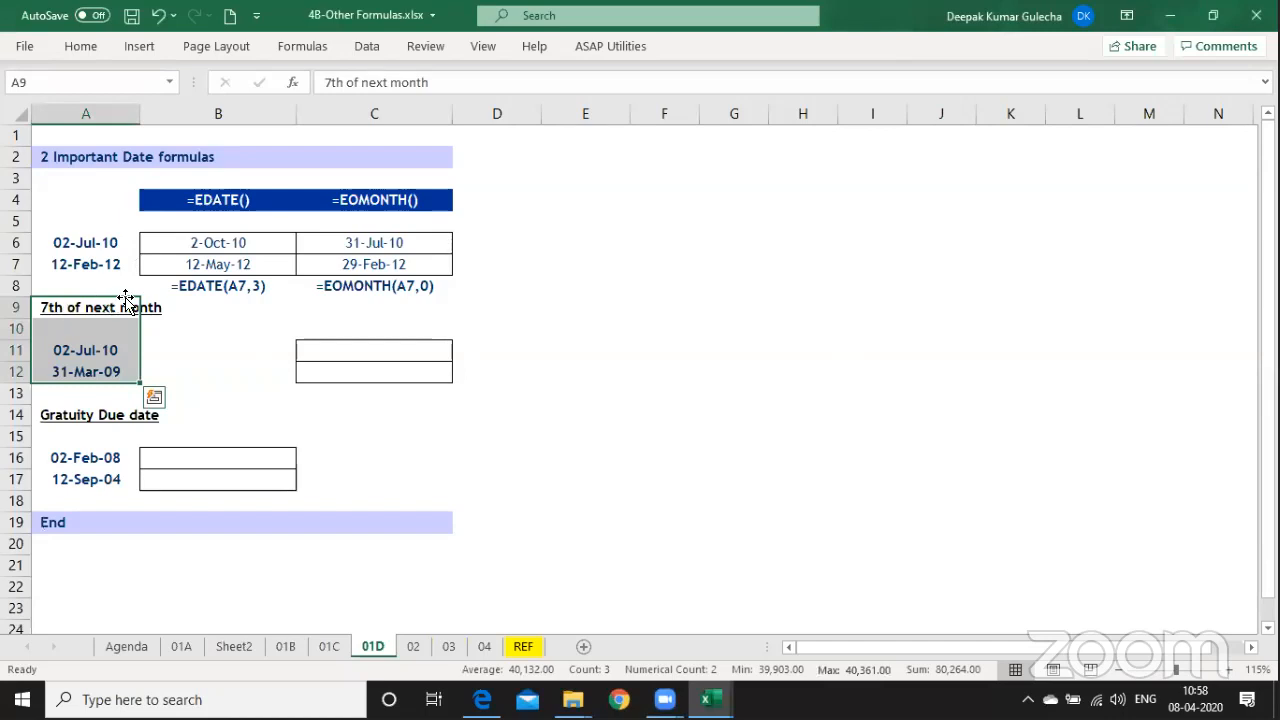
# Enter =EOMONTH(A11,0)+7 in C11 and fill it down to C12.
pyautogui.click(346, 346)
pyautogui.write('=eo')
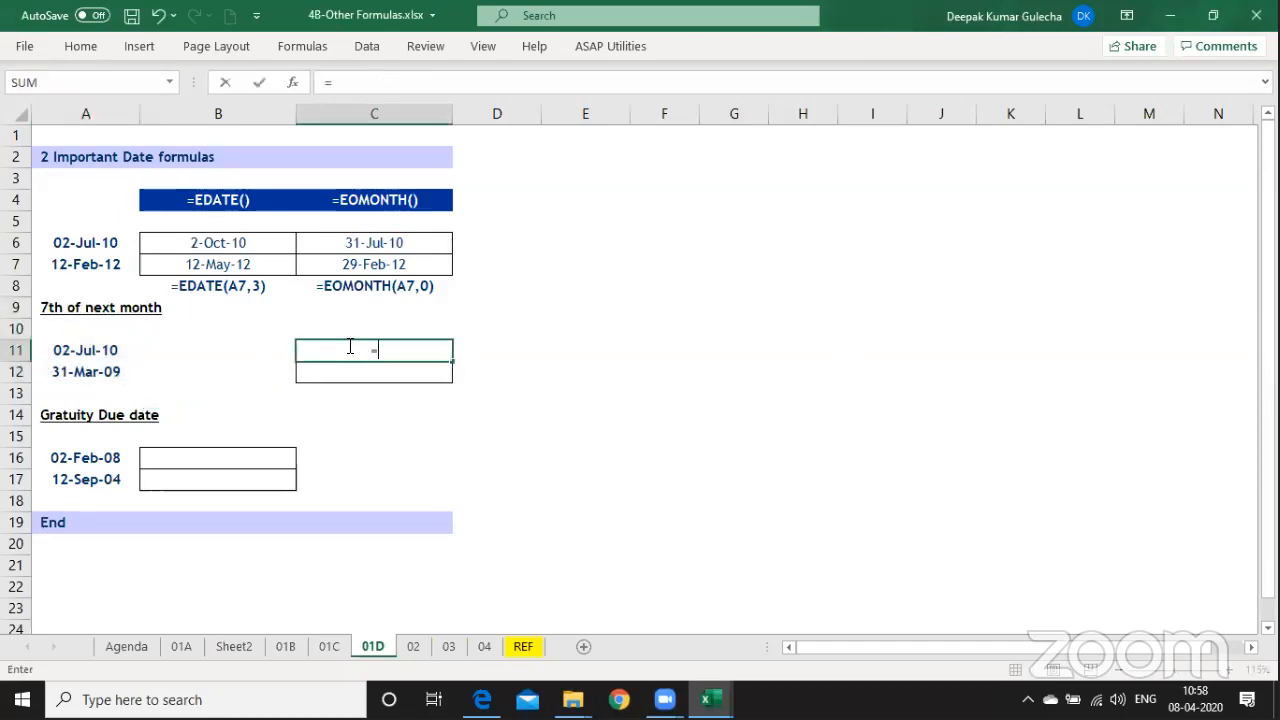
pyautogui.press('Tab')
pyautogui.press('Left')
pyautogui.press('Left')
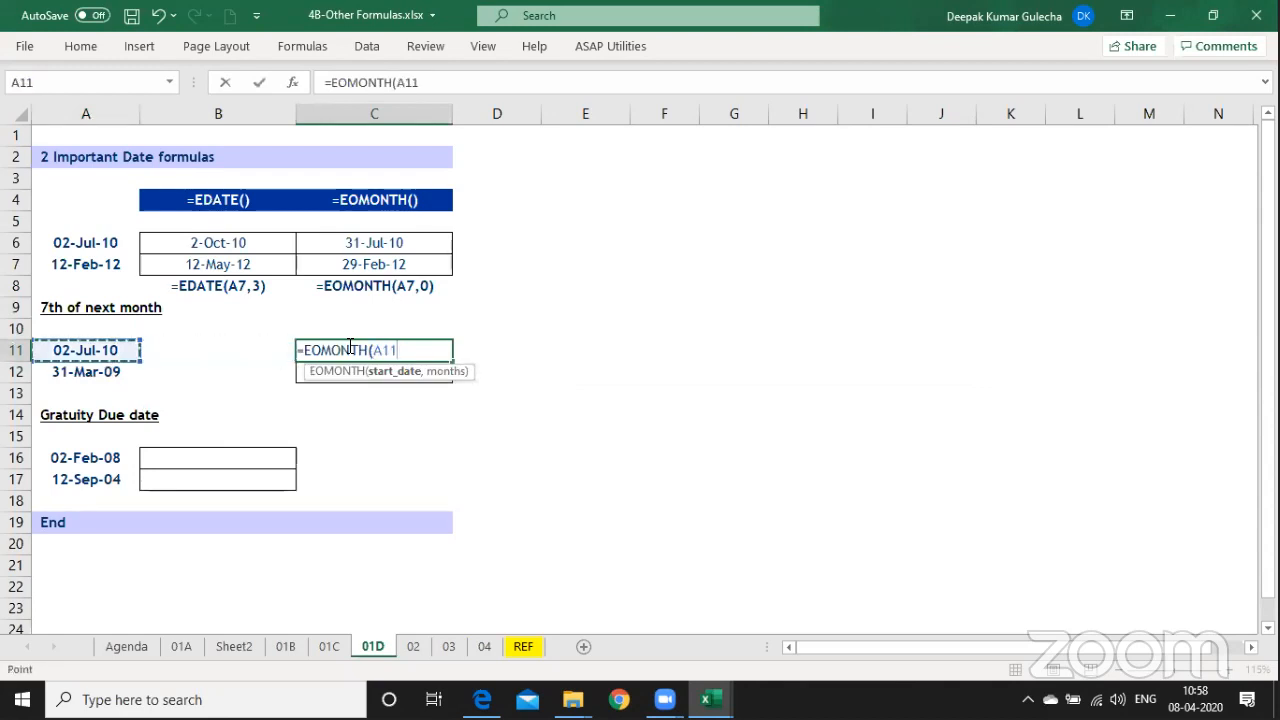
pyautogui.write(',0')
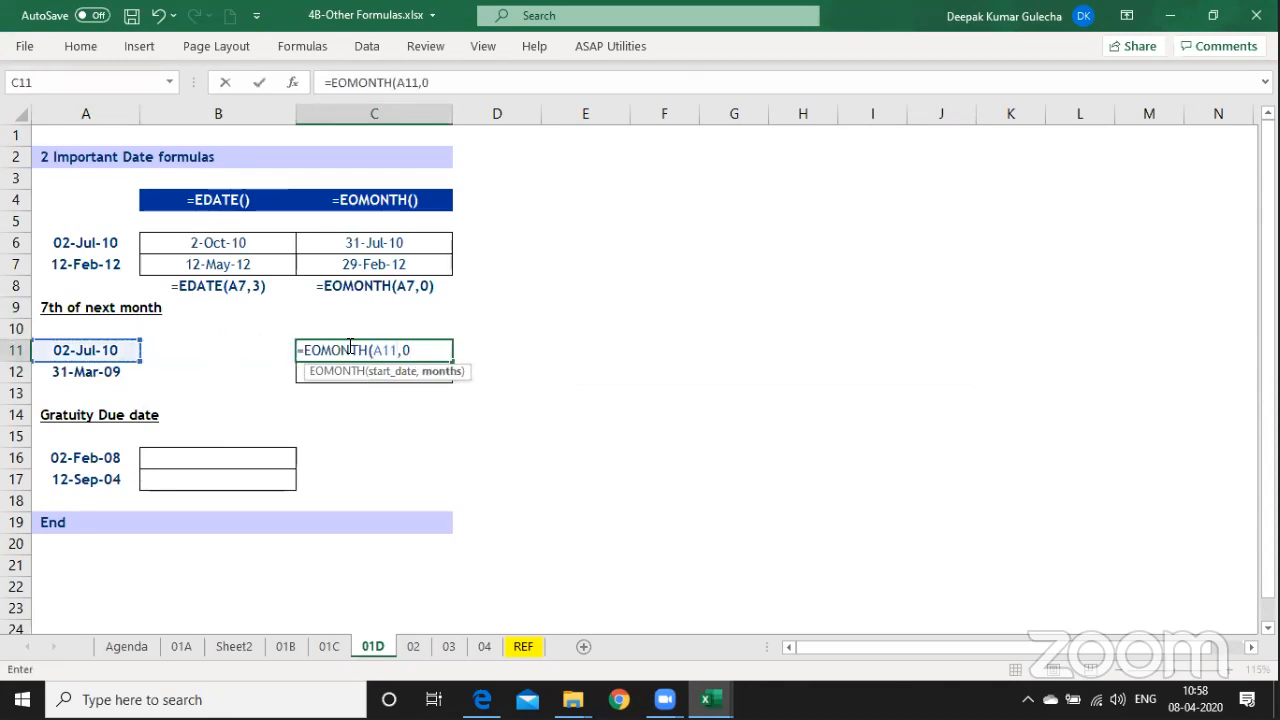
pyautogui.write(')')
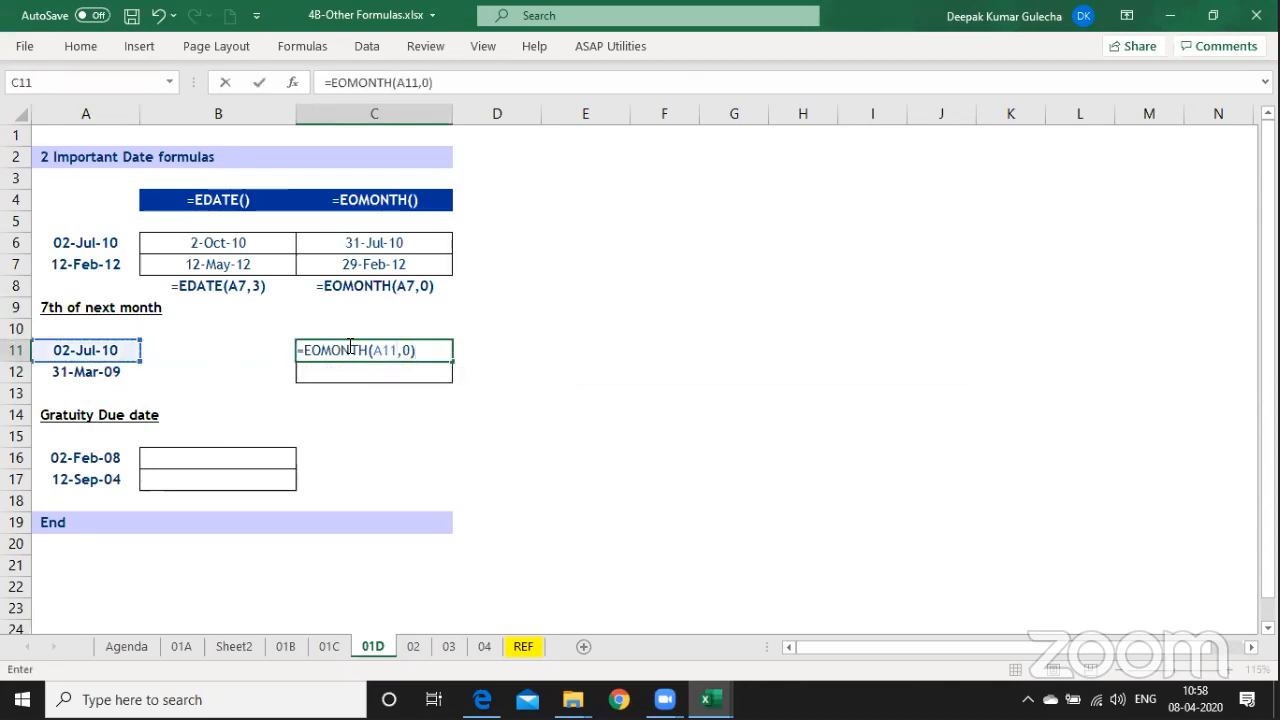
pyautogui.write('+7')
pyautogui.press('Return')
pyautogui.hotkey('ctrl', 'd')
pyautogui.press('Right')
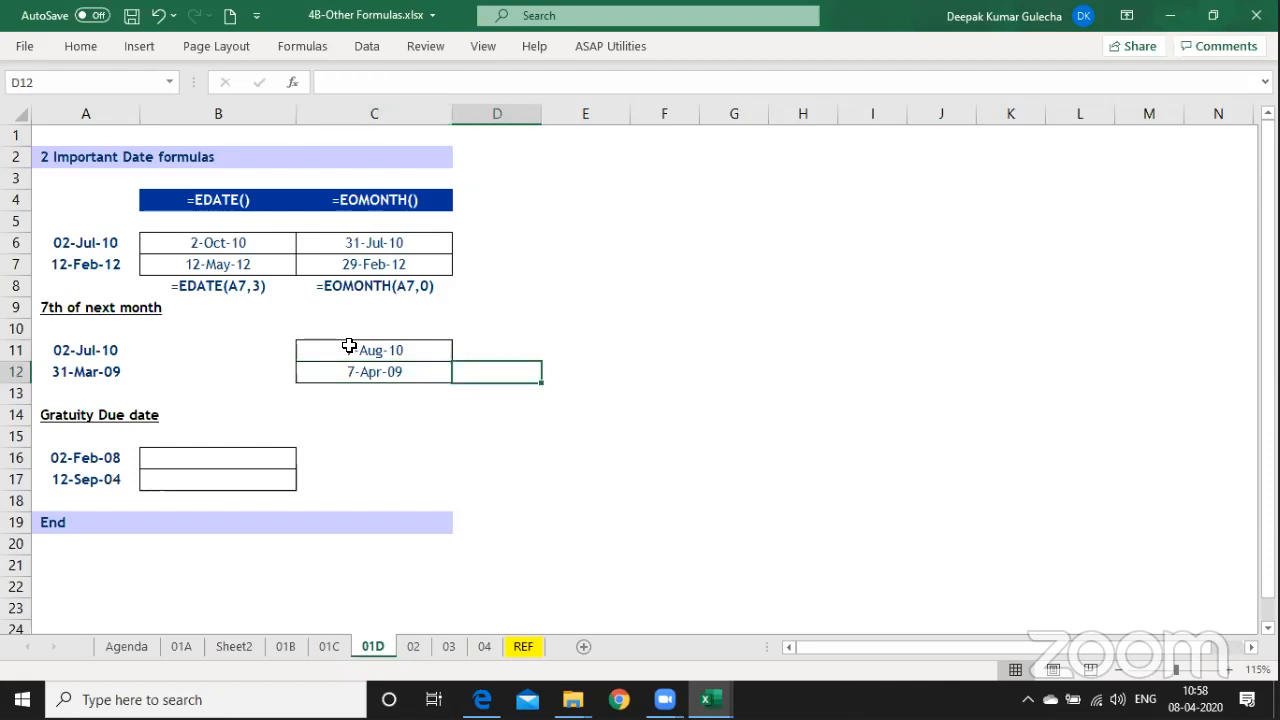
# Enter =FORMULATEXT(C11) in D11 and fill it down to D12.
pyautogui.press('Up')
pyautogui.write('=formu')
pyautogui.press('Tab')
pyautogui.press('Left')
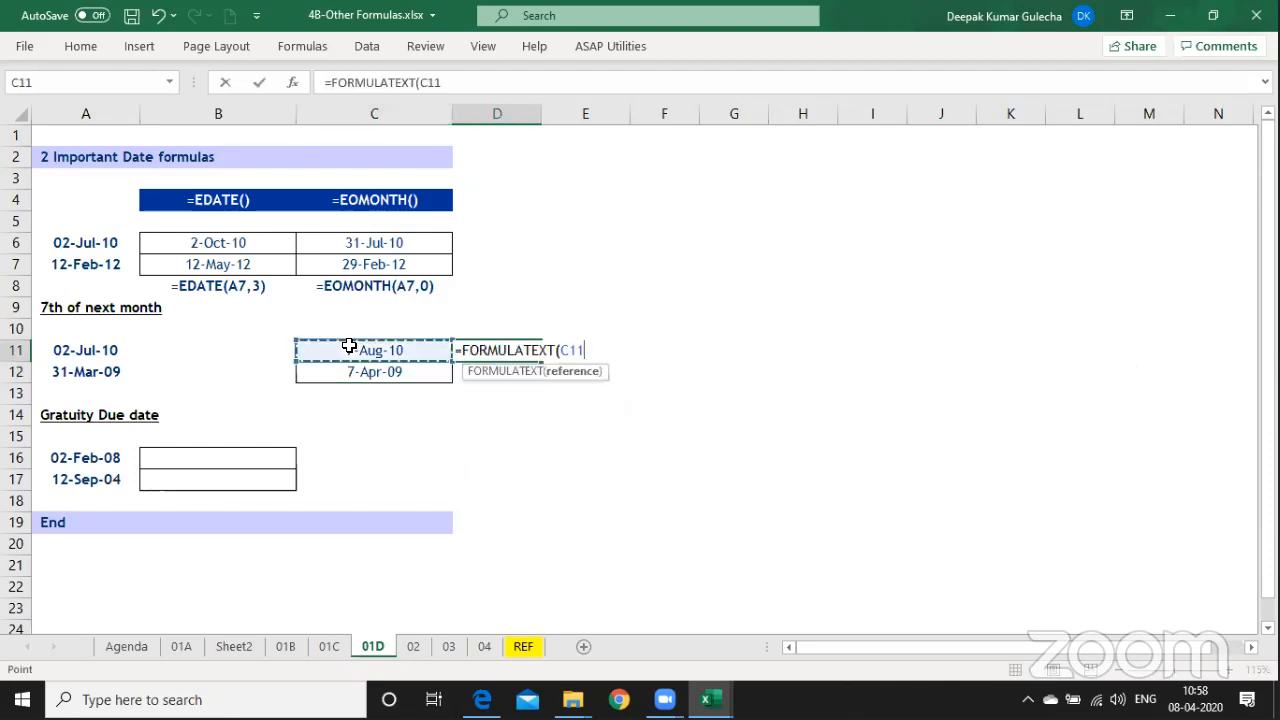
pyautogui.press('Return')
pyautogui.hotkey('shift', 'Up')
pyautogui.hotkey('ctrl', 'd')
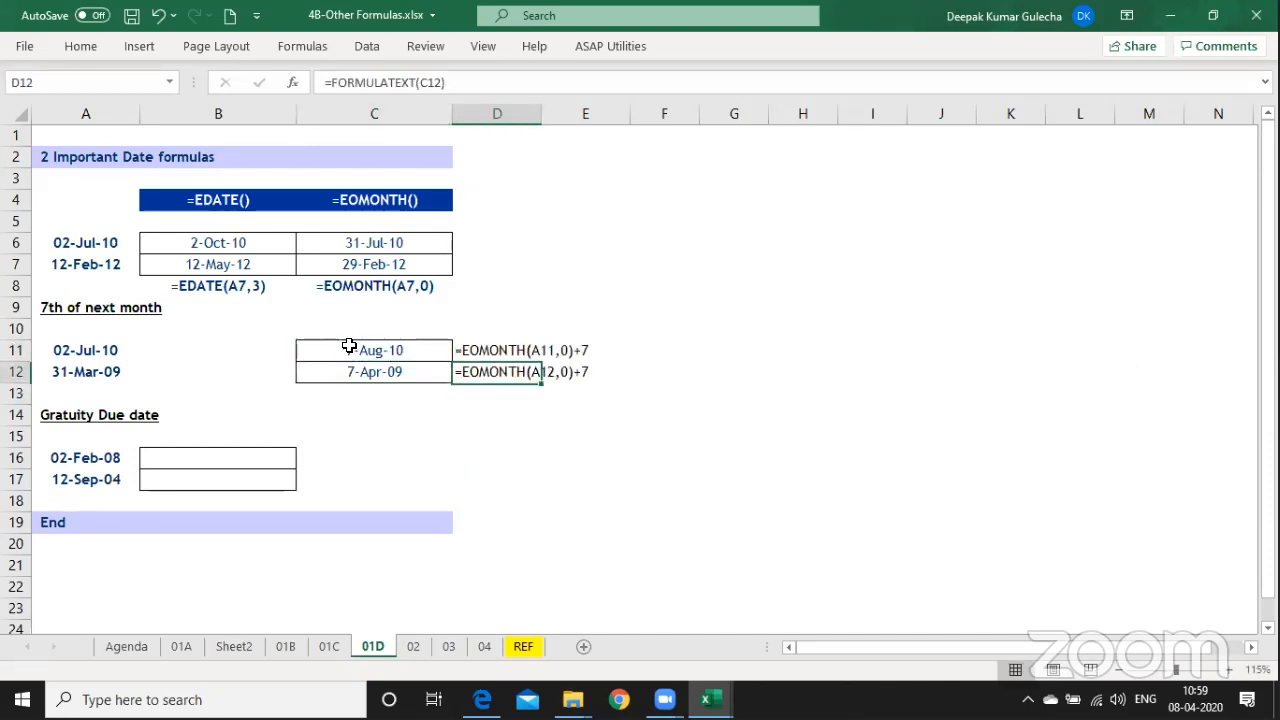
# Examine the "7th of next month" EOMONTH formula in C11 and its formula text in column D, leaving them unedited.
pyautogui.press('Up')
pyautogui.press('Down')
pyautogui.press('Down')
pyautogui.press('Up')
pyautogui.press('Up')
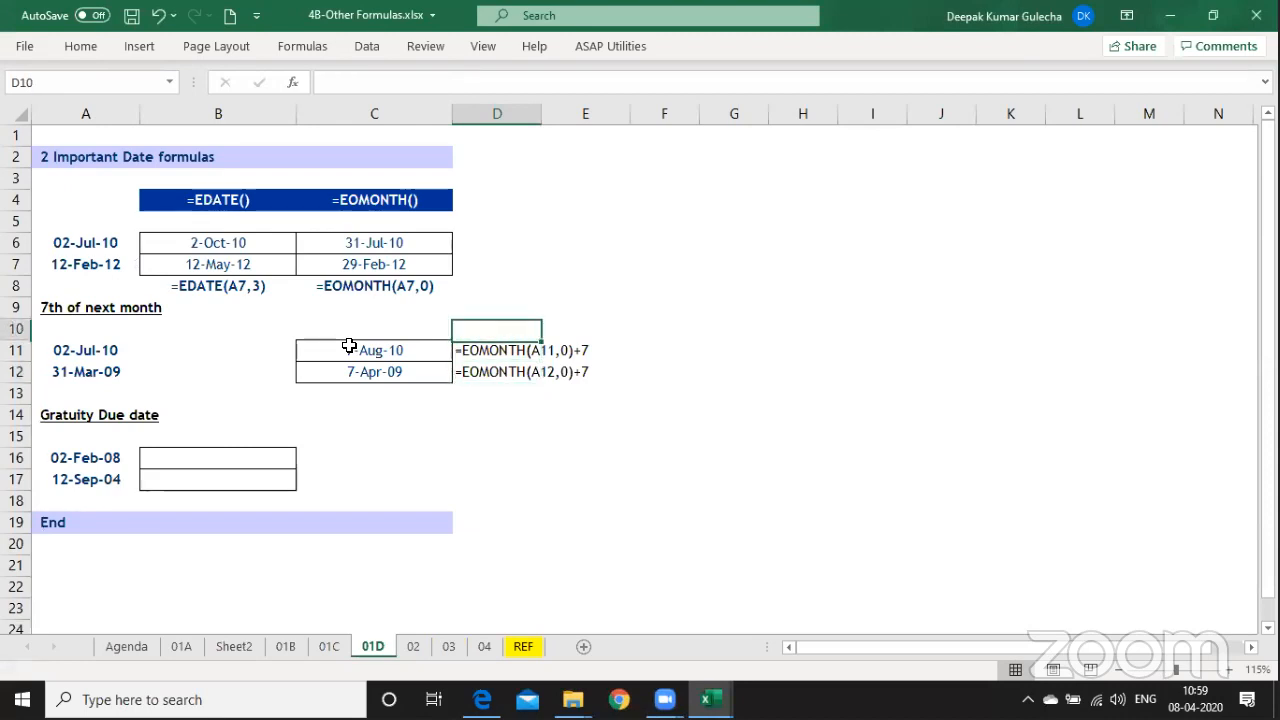
pyautogui.click(349, 346)
pyautogui.press('Left')
pyautogui.press('Right')
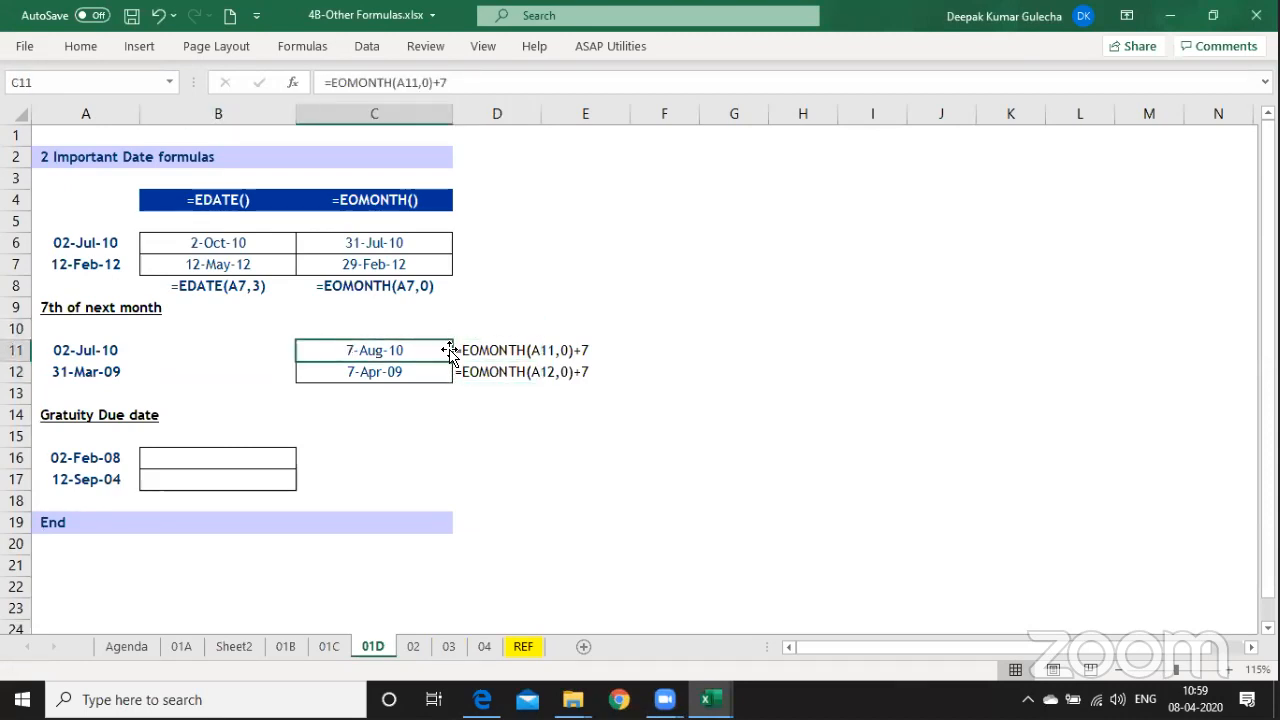
pyautogui.press('F2')
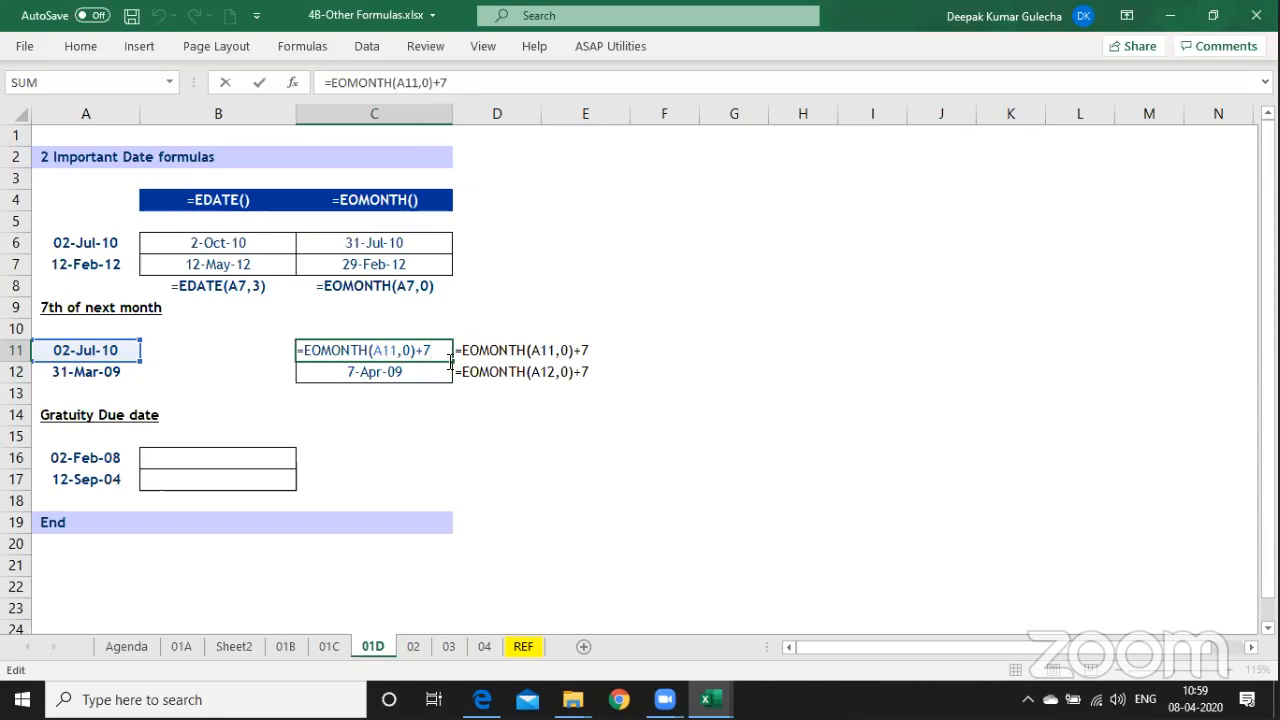
pyautogui.press('Return')
pyautogui.press('Right')
pyautogui.press('Up')
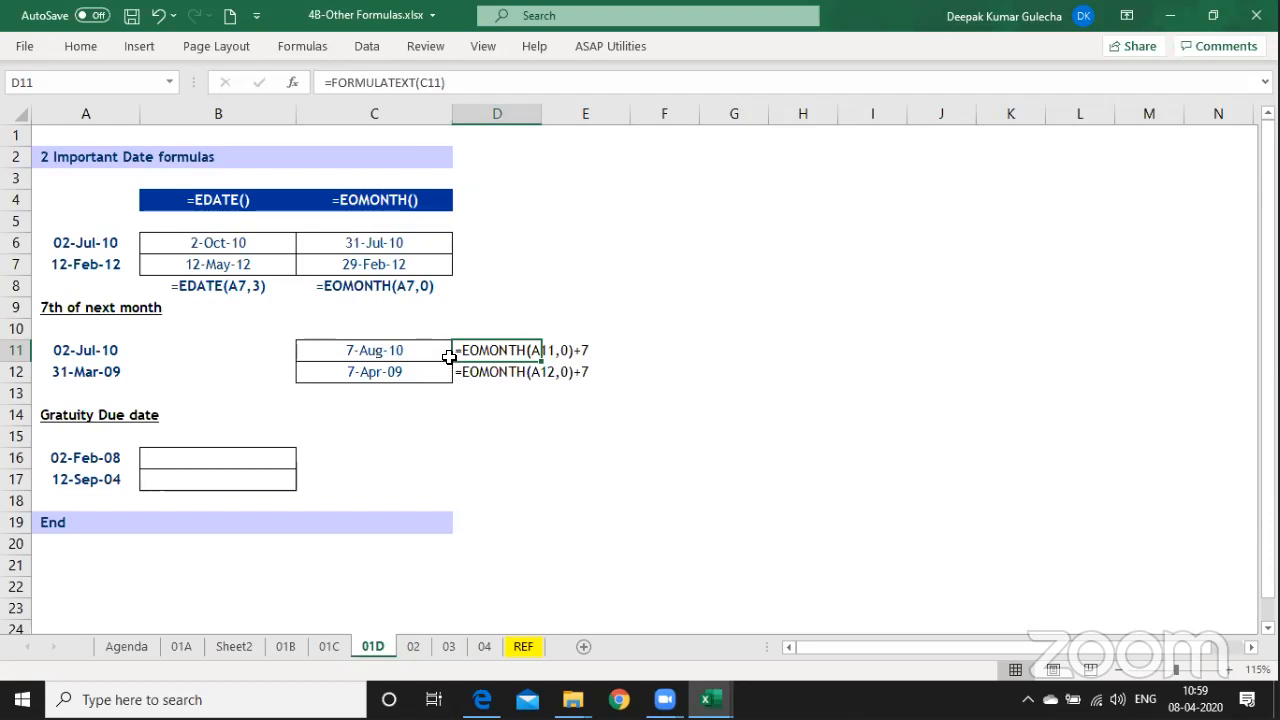
pyautogui.hotkey('ctrl', 'n')
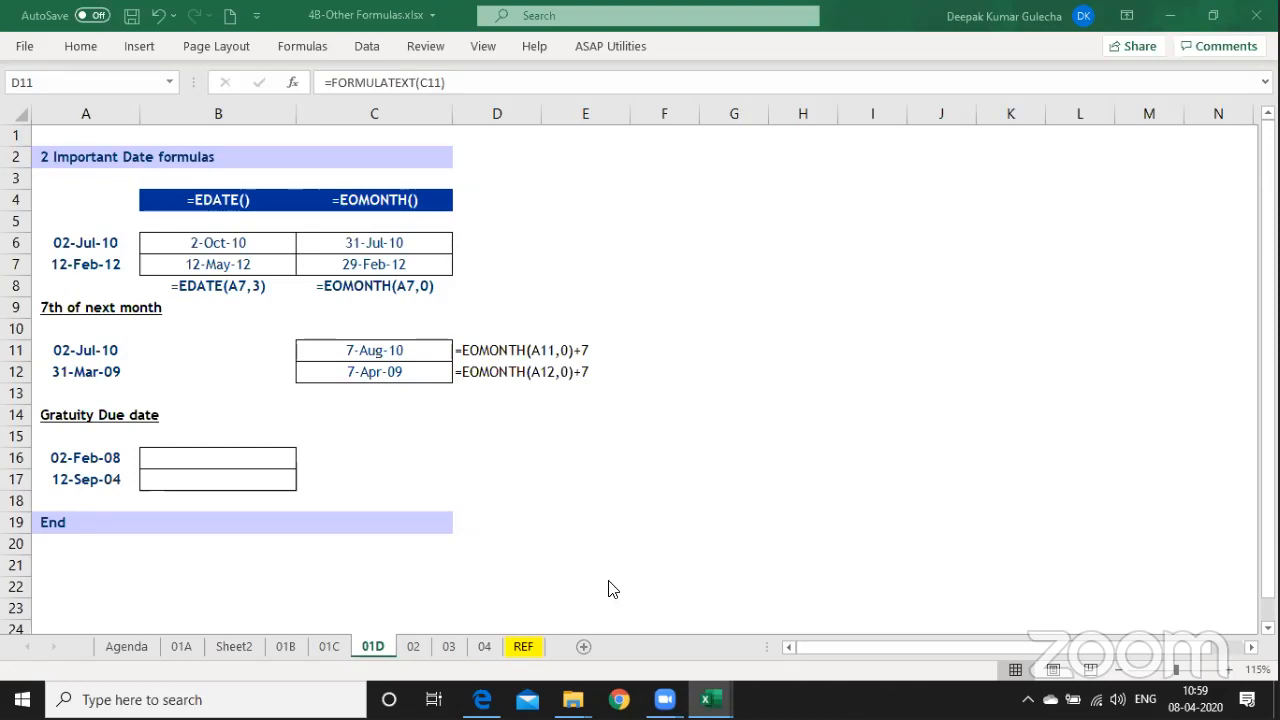
pyautogui.press('F2')
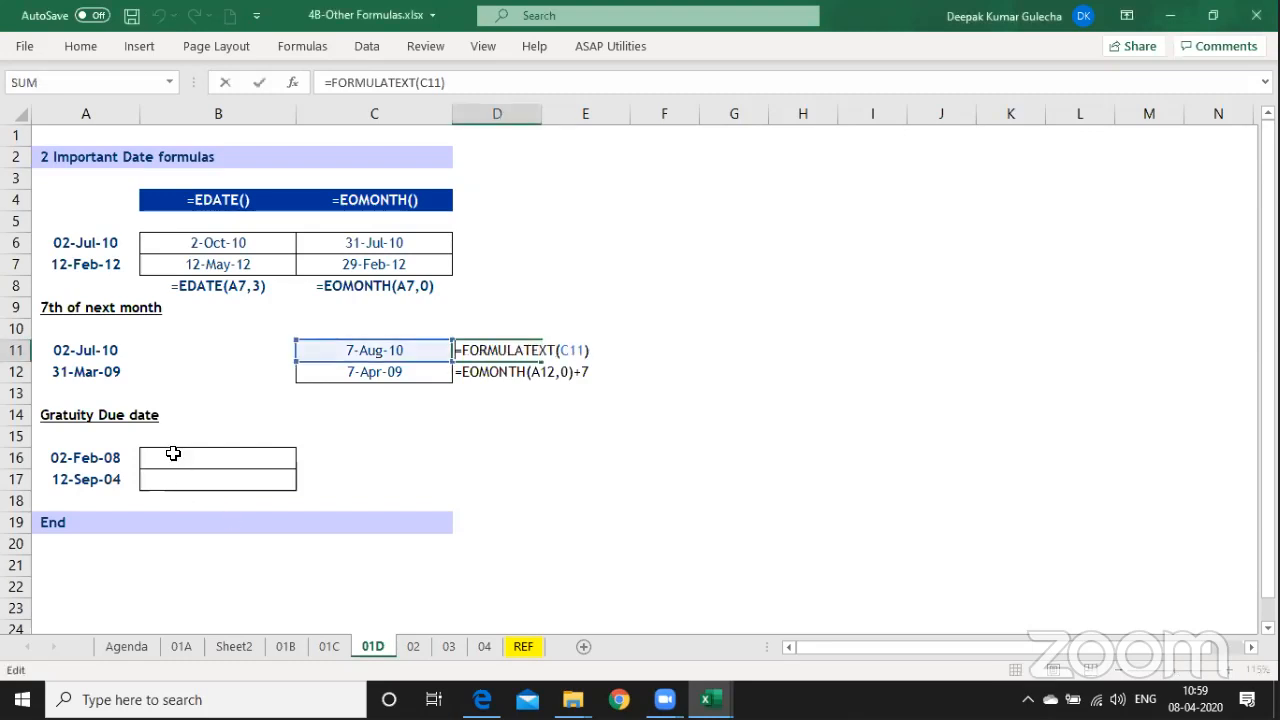
pyautogui.click(173, 453)
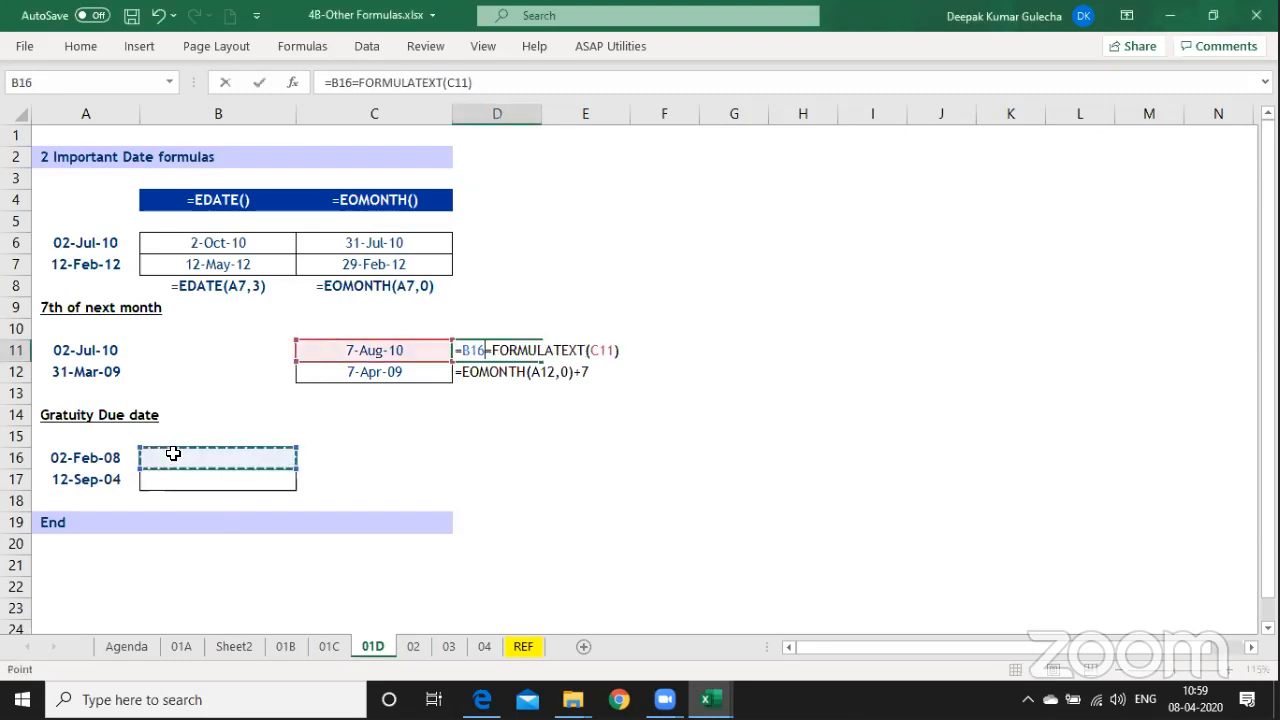
pyautogui.press('Escape')
# Under Gratuity Due date, enter =EDATE(A16,60) in B16 and fill it down to B17.
pyautogui.click(173, 453)
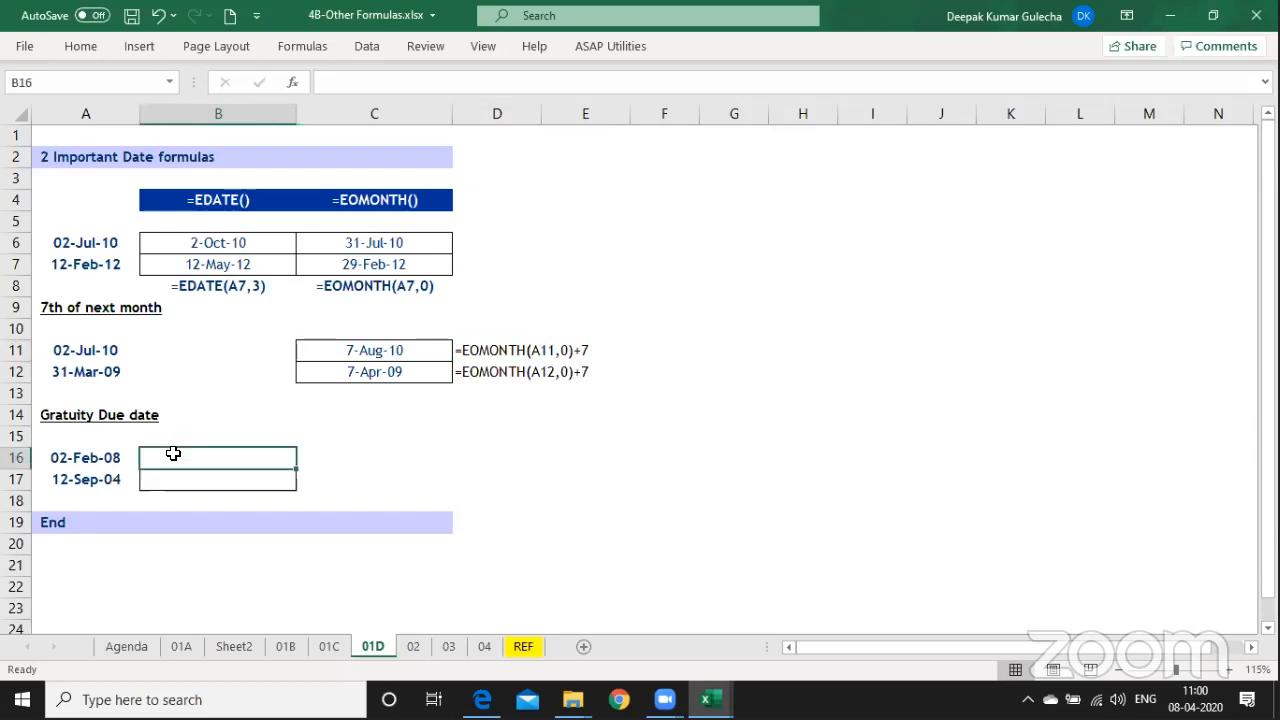
pyautogui.doubleClick(173, 453)
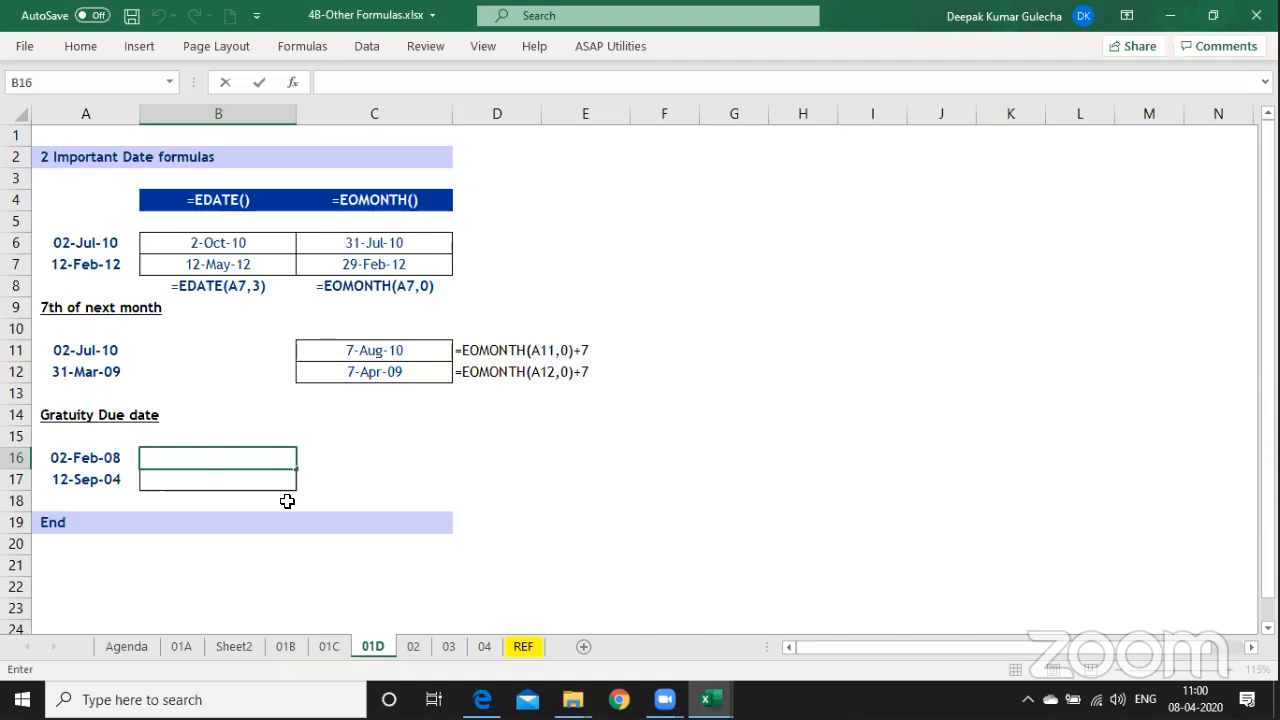
pyautogui.write('=ed')
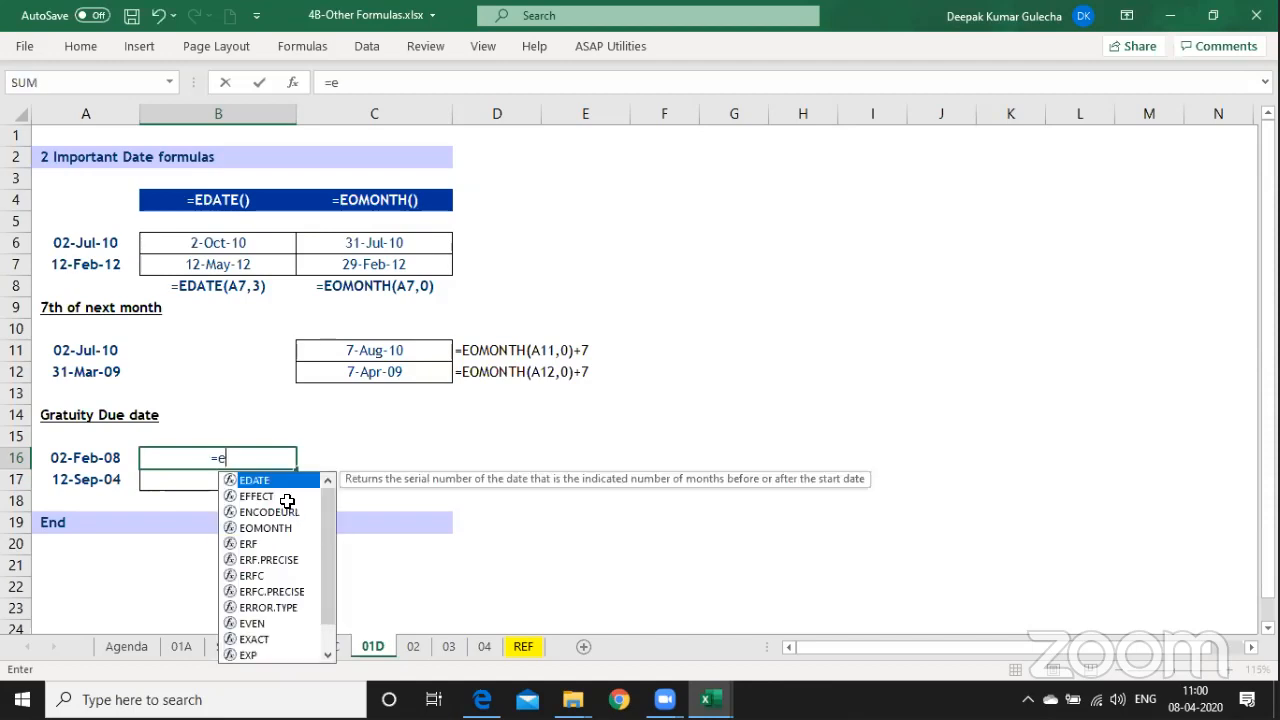
pyautogui.press('Tab')
pyautogui.press('Left')
pyautogui.write(',')
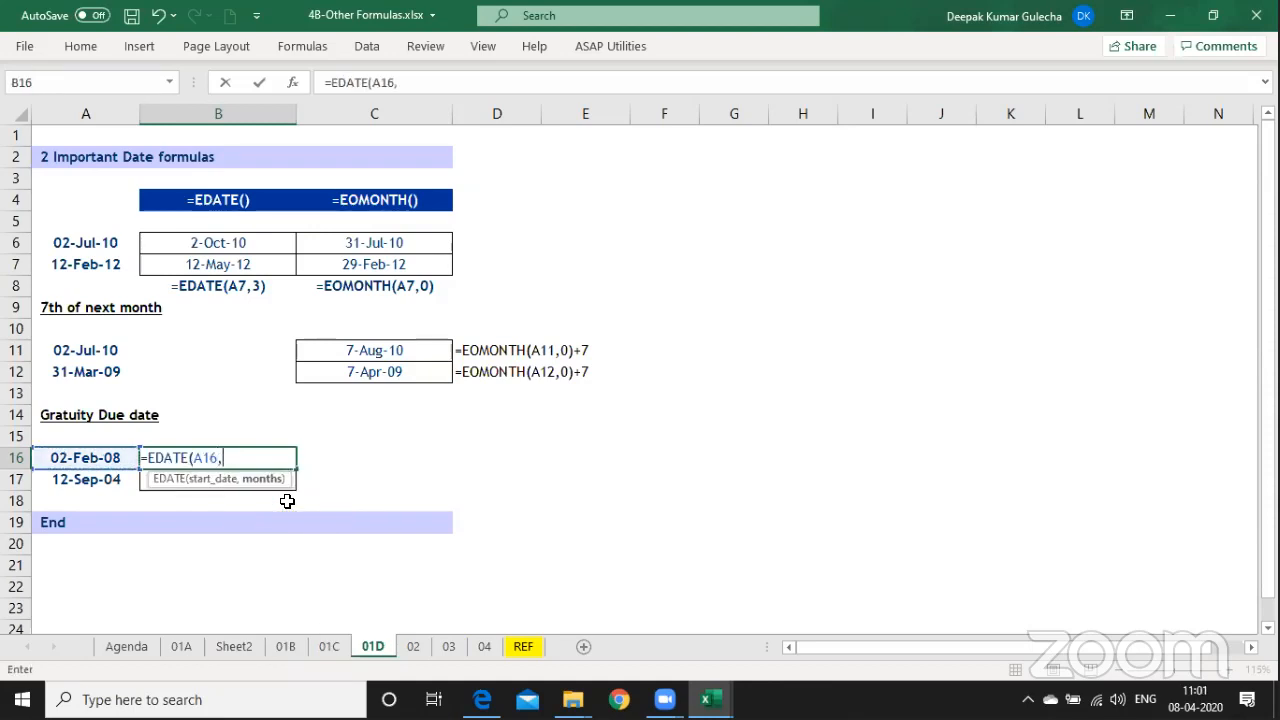
pyautogui.write('60)')
pyautogui.press('Return')
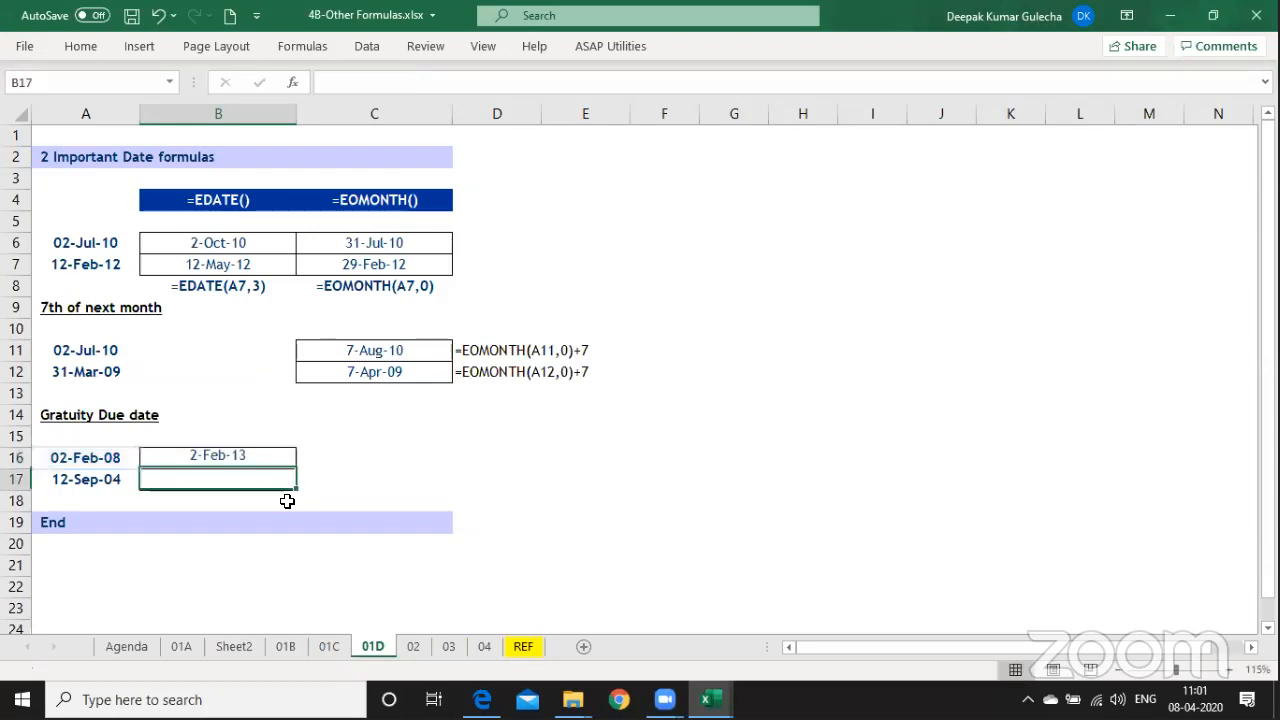
pyautogui.hotkey('ctrl', 'd')
pyautogui.press('Up')
pyautogui.press('F2')
pyautogui.press('Escape')
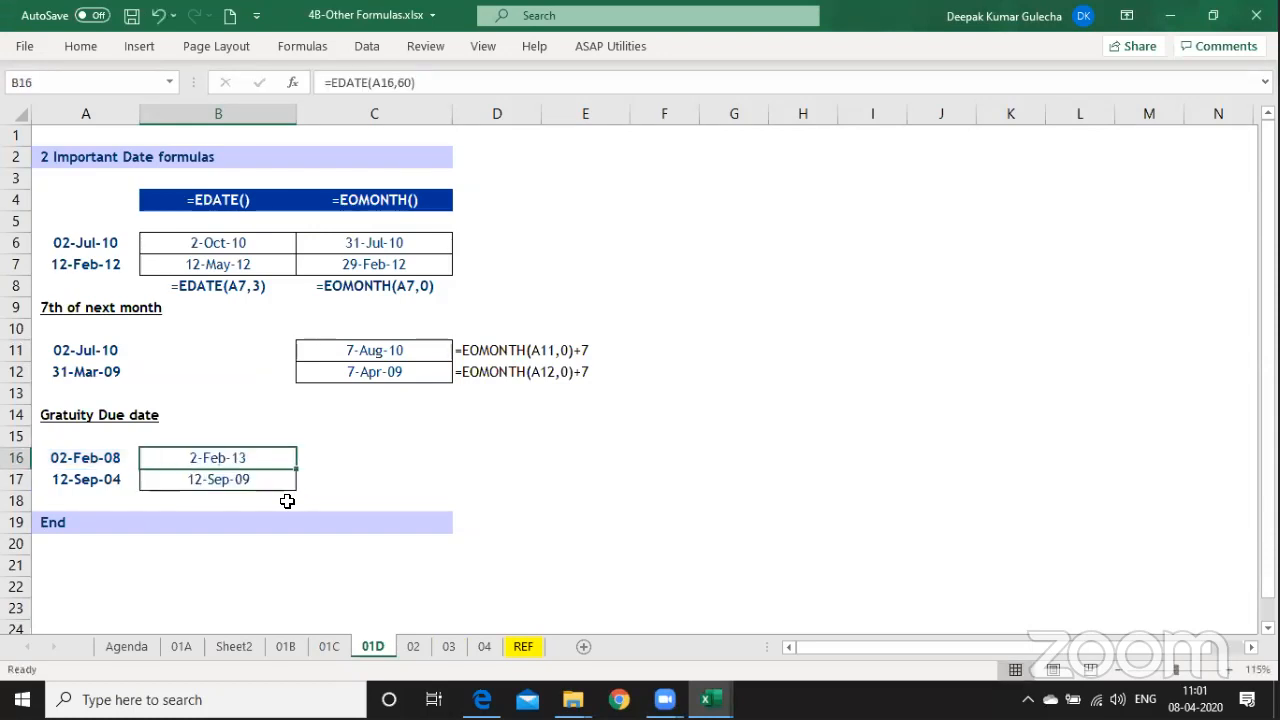
# Enter =FORMULATEXT(B16) in C16 and fill it down to C17.
pyautogui.press('Right')
pyautogui.write('=fprm')
pyautogui.press('BackSpace')
pyautogui.press('BackSpace')
pyautogui.press('BackSpace')
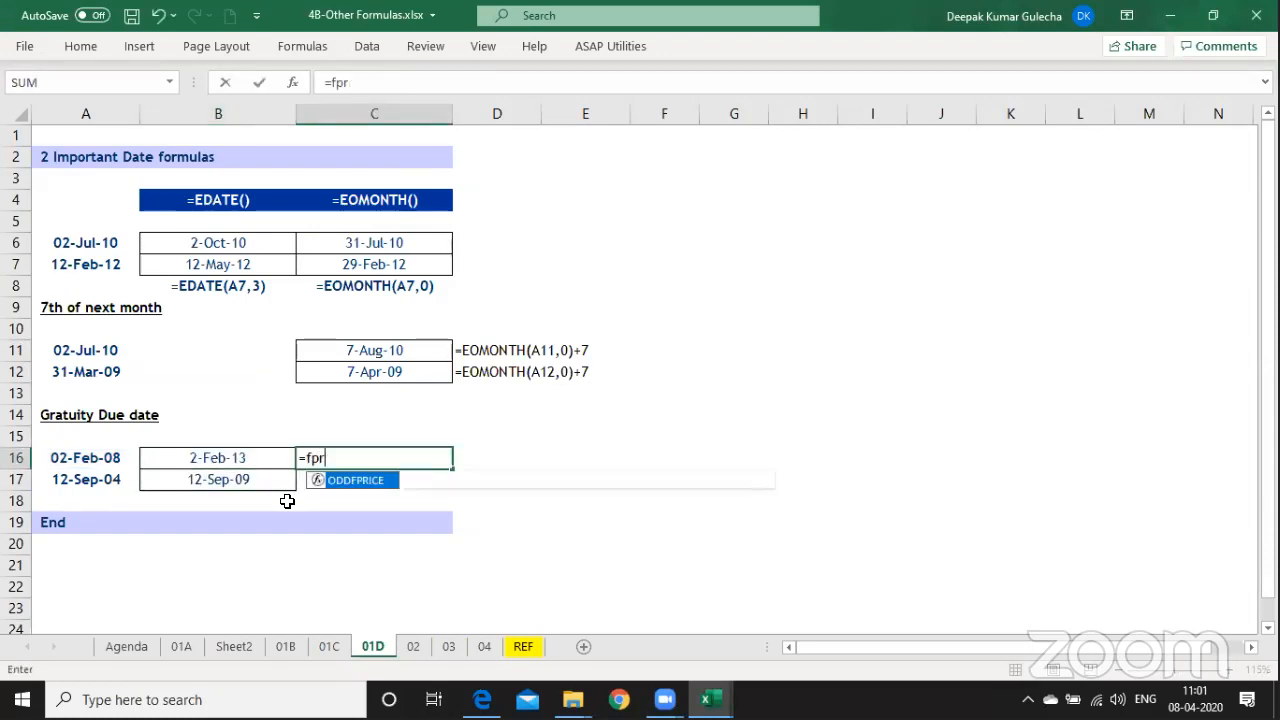
pyautogui.write('orm')
pyautogui.press('Tab')
pyautogui.press('Left')
pyautogui.press('Return')
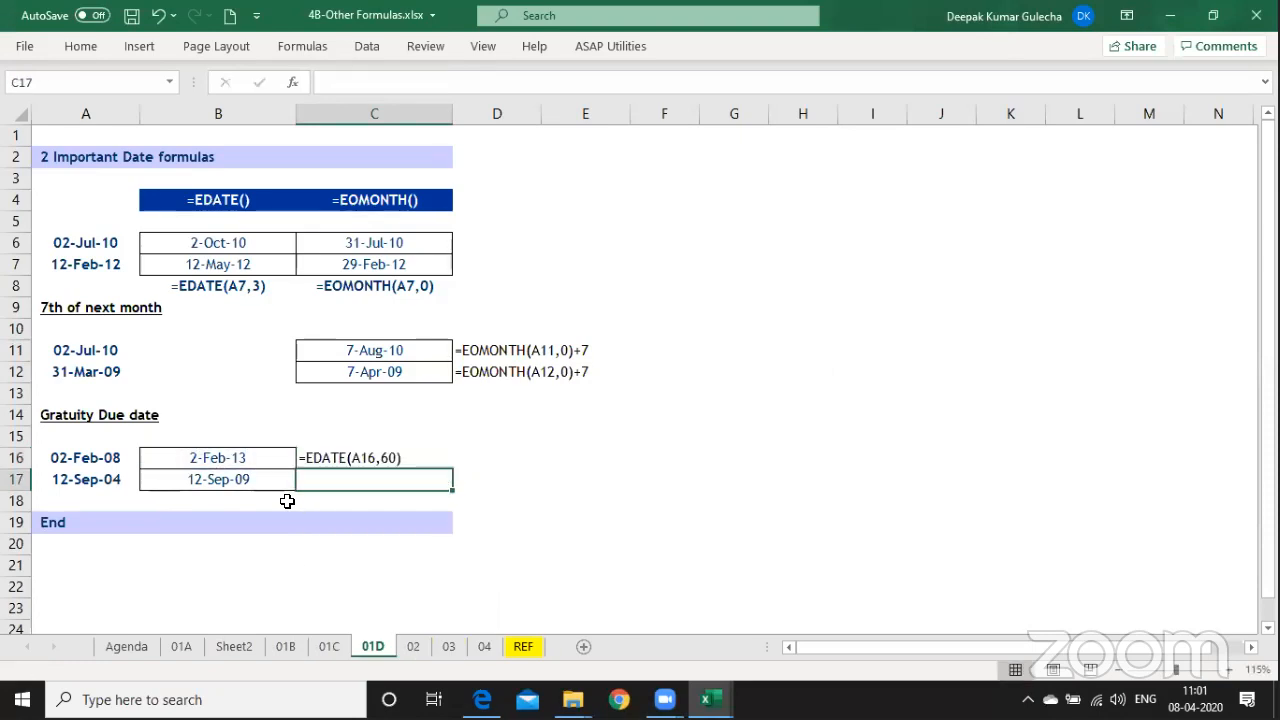
pyautogui.hotkey('ctrl', 'd')
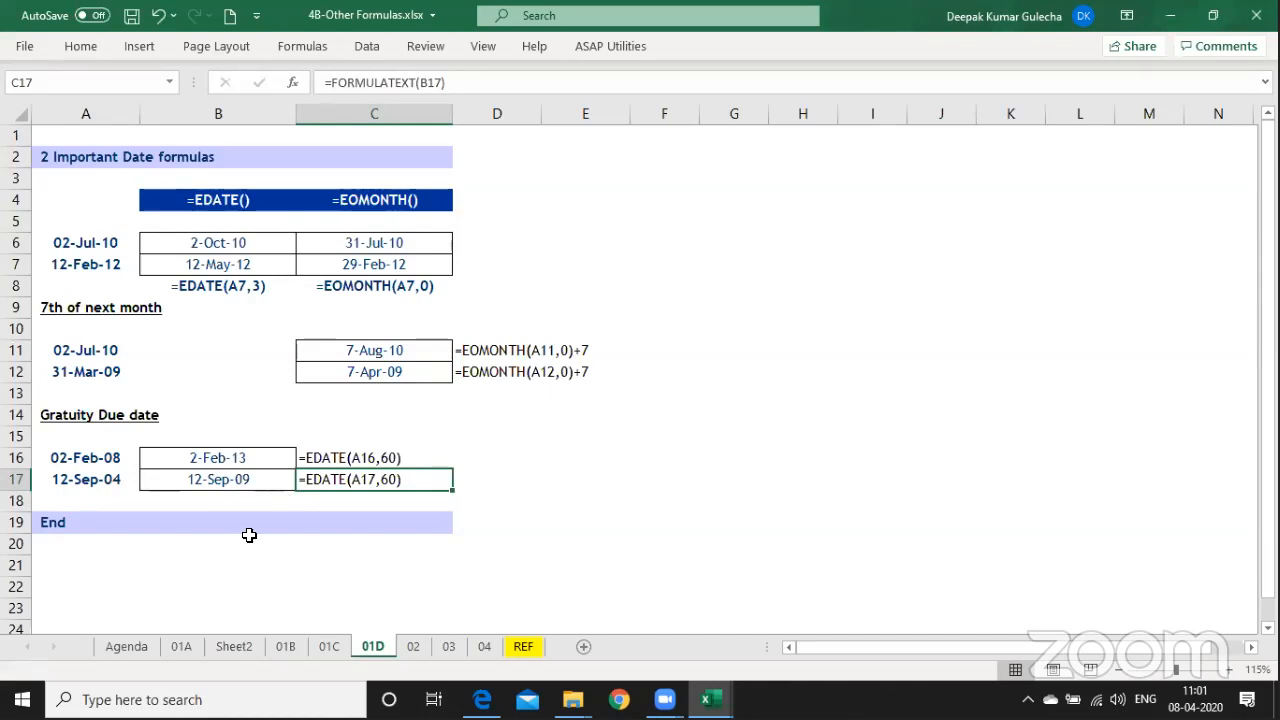
# Open sheet 03 and look over the table for the ISTEXT, ISNUMBER, ISBLANK and ISERROR checks.
pyautogui.click(340, 560)
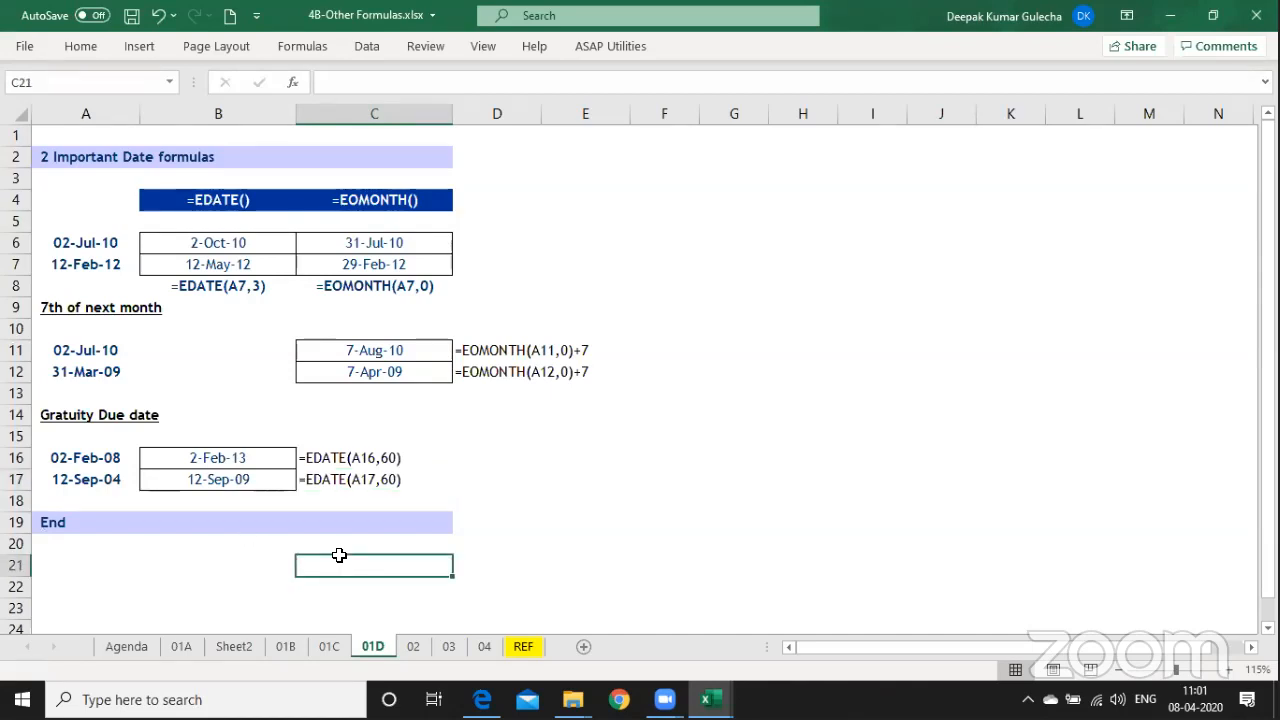
pyautogui.hotkey('ctrl', 'pagedown')
pyautogui.hotkey('ctrl', 'pagedown')
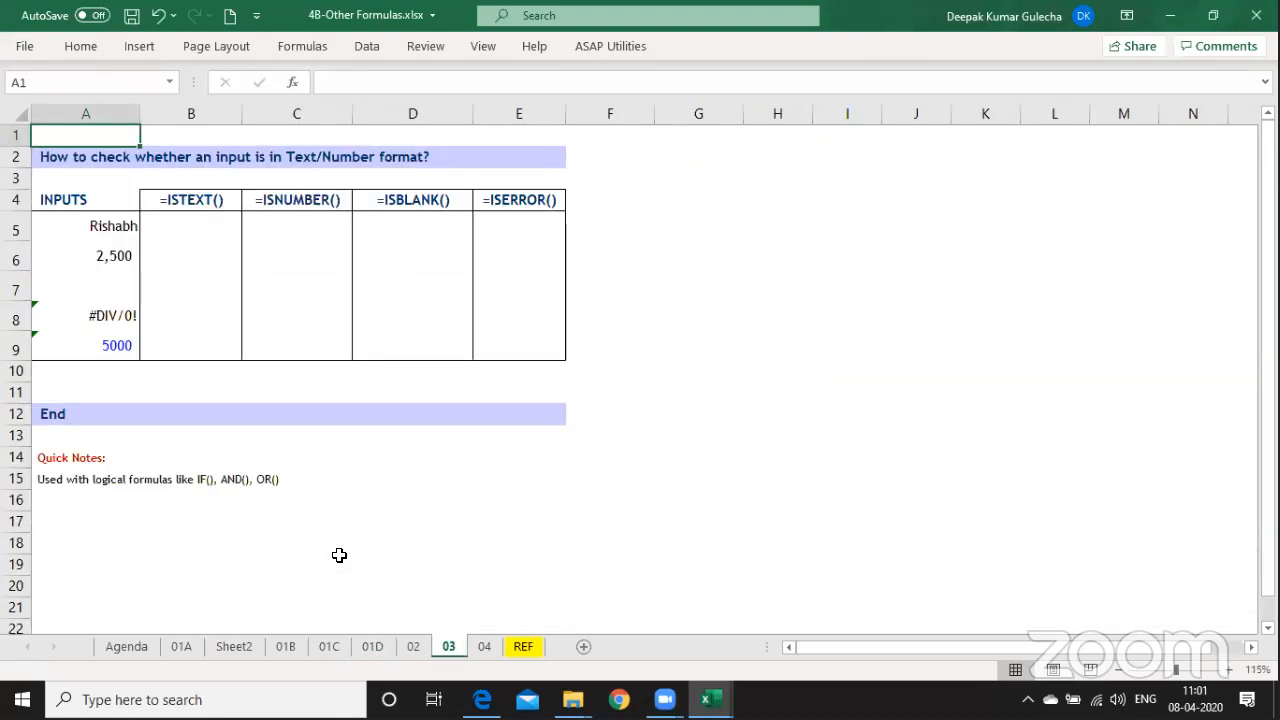
pyautogui.press('Down')
pyautogui.press('Down')
pyautogui.press('Down')
pyautogui.press('Down')
pyautogui.press('Right')
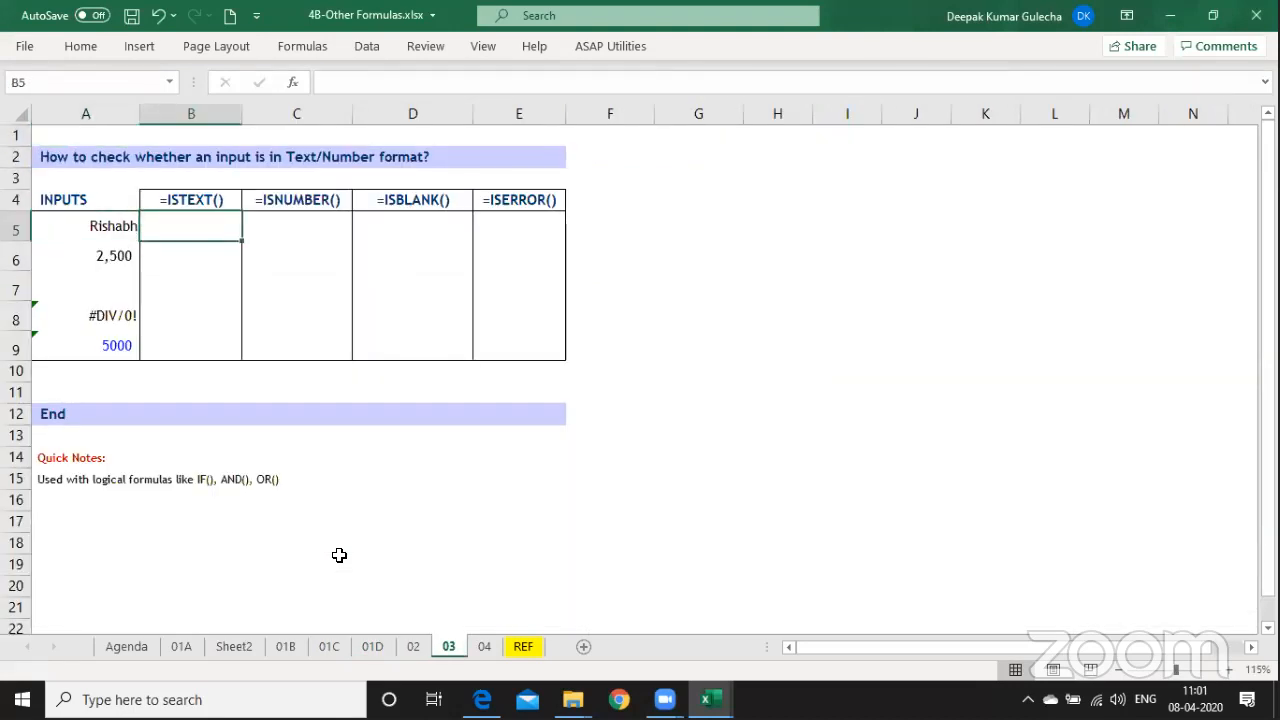
pyautogui.press('Right')
pyautogui.press('Right')
pyautogui.press('Right')
pyautogui.press('Down')
pyautogui.press('Down')
pyautogui.press('Down')
pyautogui.press('Down')
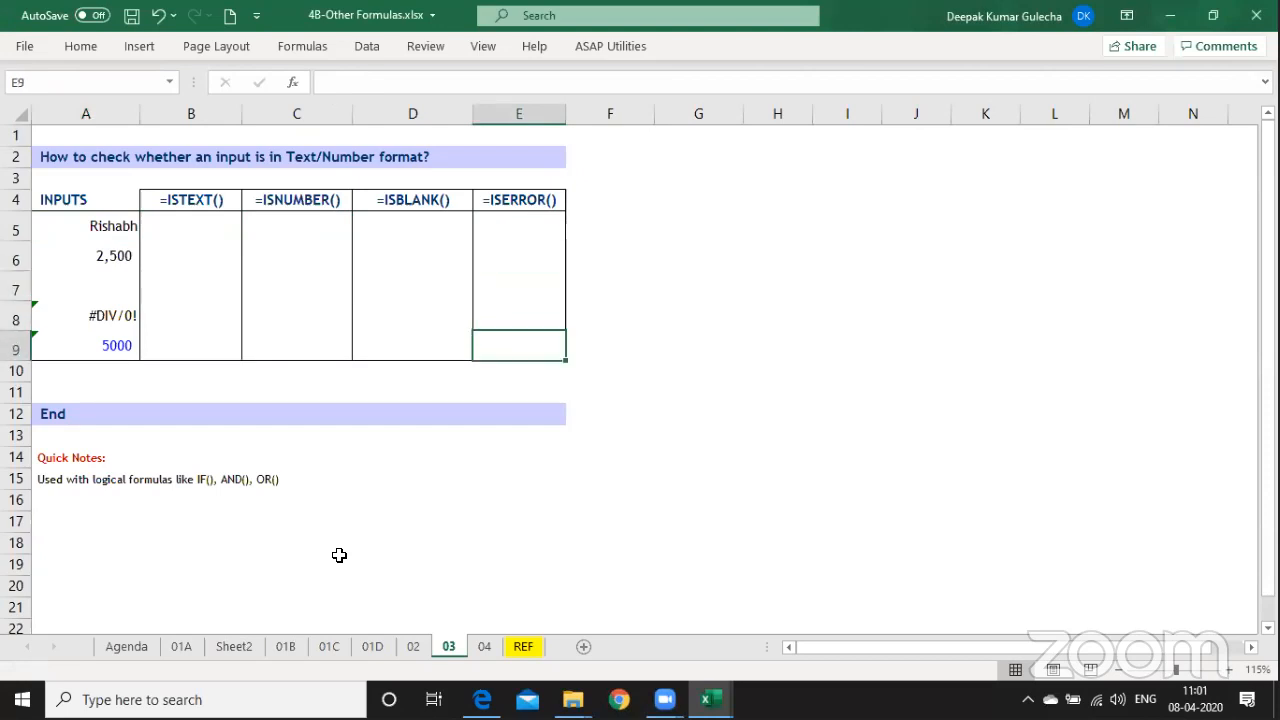
pyautogui.press('Up')
pyautogui.press('Up')
pyautogui.press('Up')
pyautogui.press('Up')
pyautogui.press('Up')
pyautogui.press('Up')
pyautogui.press('Up')
pyautogui.press('Left')
pyautogui.press('Left')
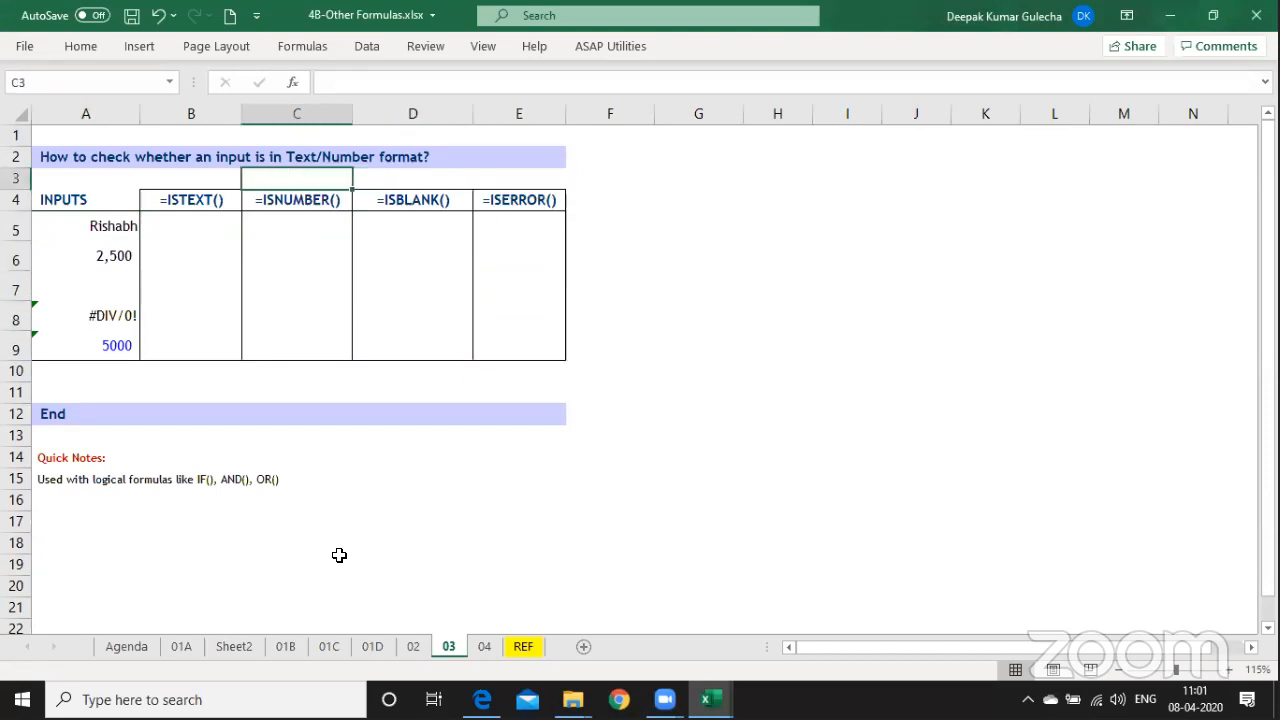
# Examine the sample inputs in column A and the ISTEXT column heading.
pyautogui.press('Left')
pyautogui.press('Down')
pyautogui.press('Down')
pyautogui.press('Left')
pyautogui.press('Right')
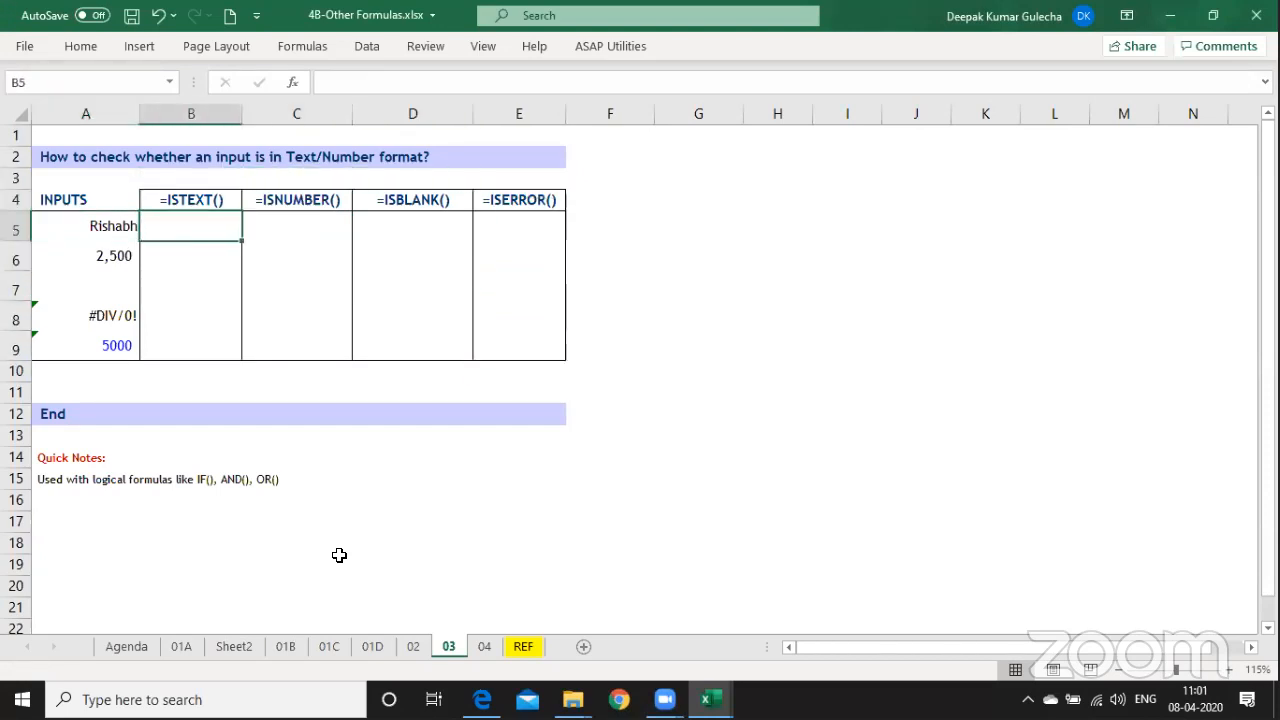
pyautogui.press('Left')
pyautogui.press('Down')
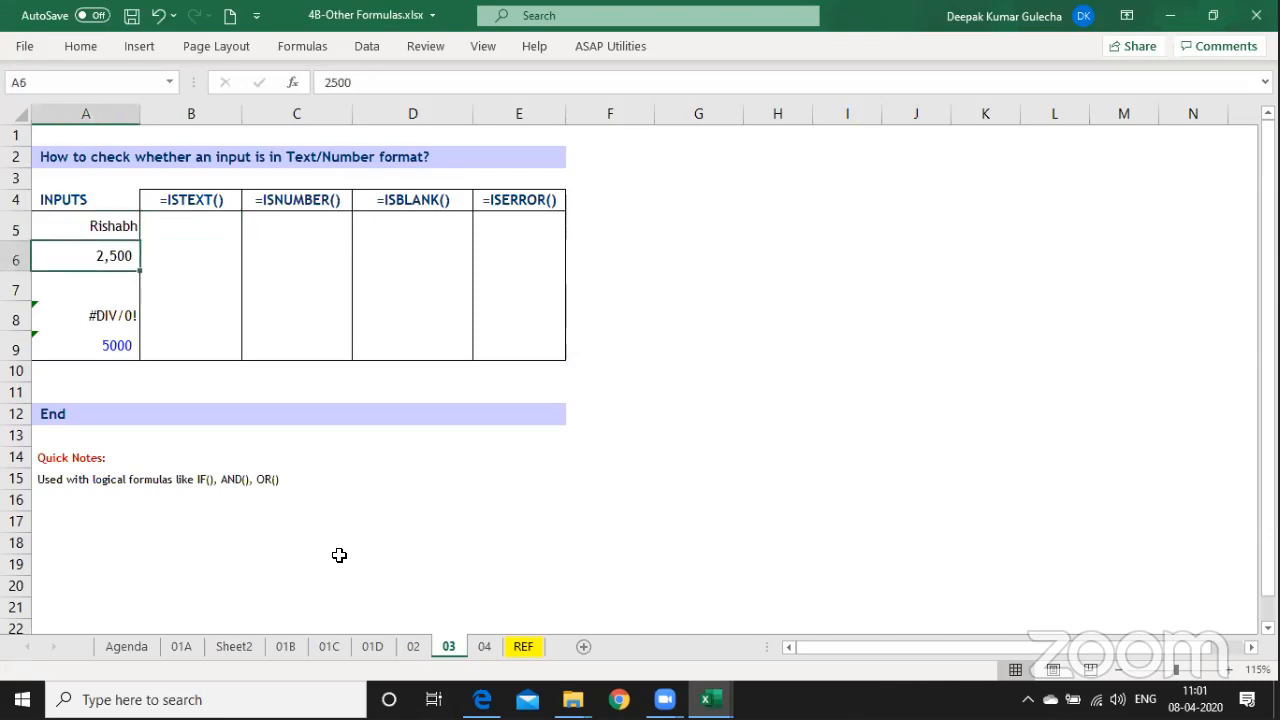
pyautogui.press('Down')
pyautogui.press('Down')
pyautogui.press('Up')
pyautogui.press('Up')
pyautogui.press('Up')
pyautogui.press('Up')
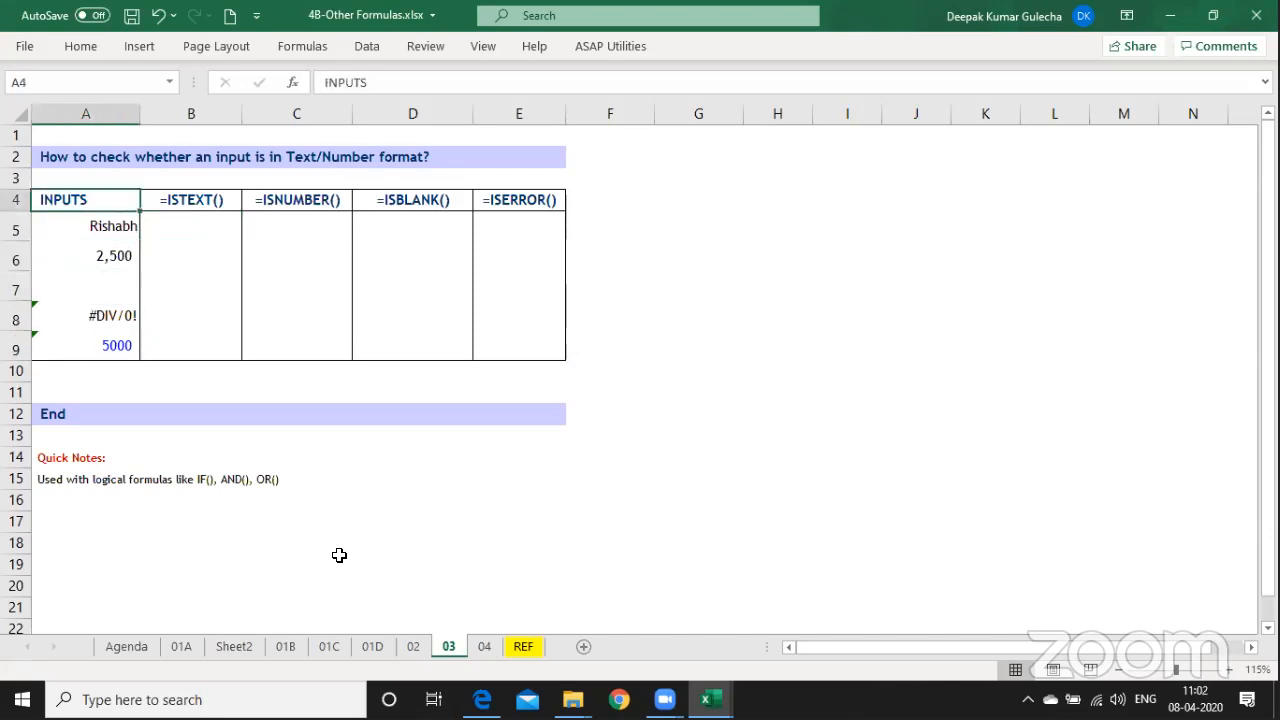
pyautogui.press('Right')
pyautogui.press('Right')
pyautogui.press('Left')
pyautogui.press('Down')
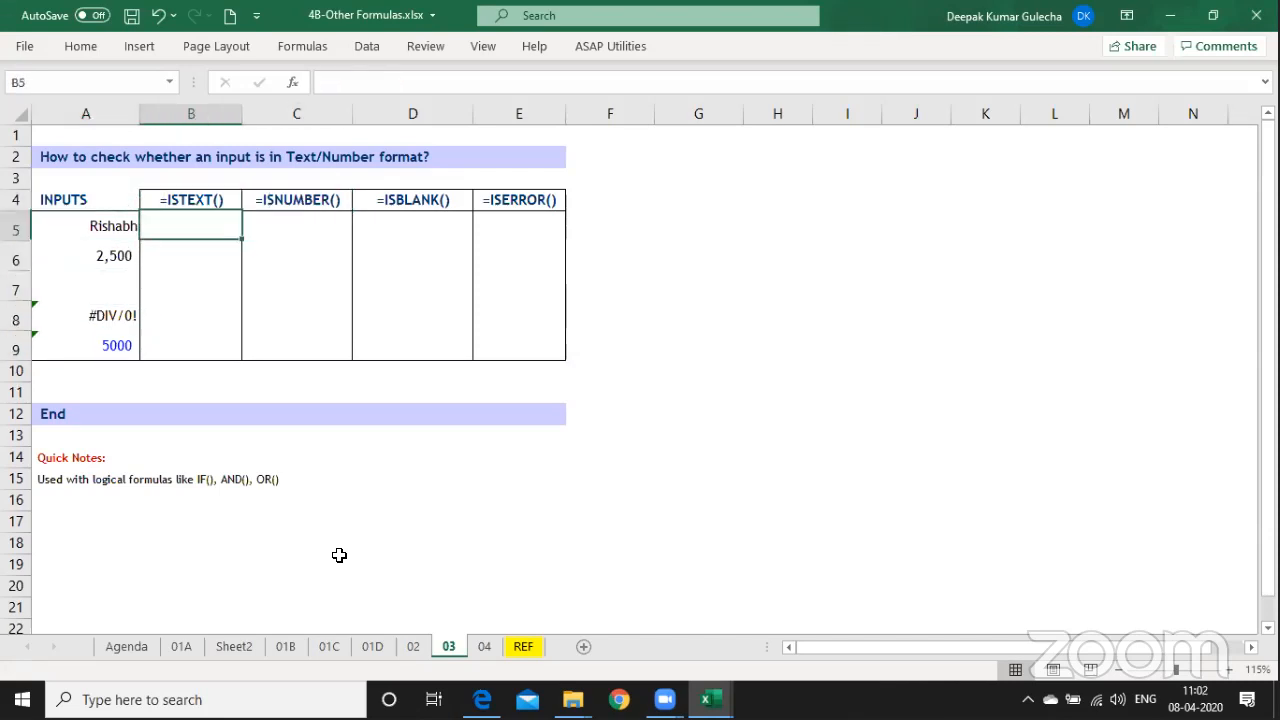
# Enter =ISTEXT(A5) in B5 to test the first input.
pyautogui.press('Left')
pyautogui.press('Right')
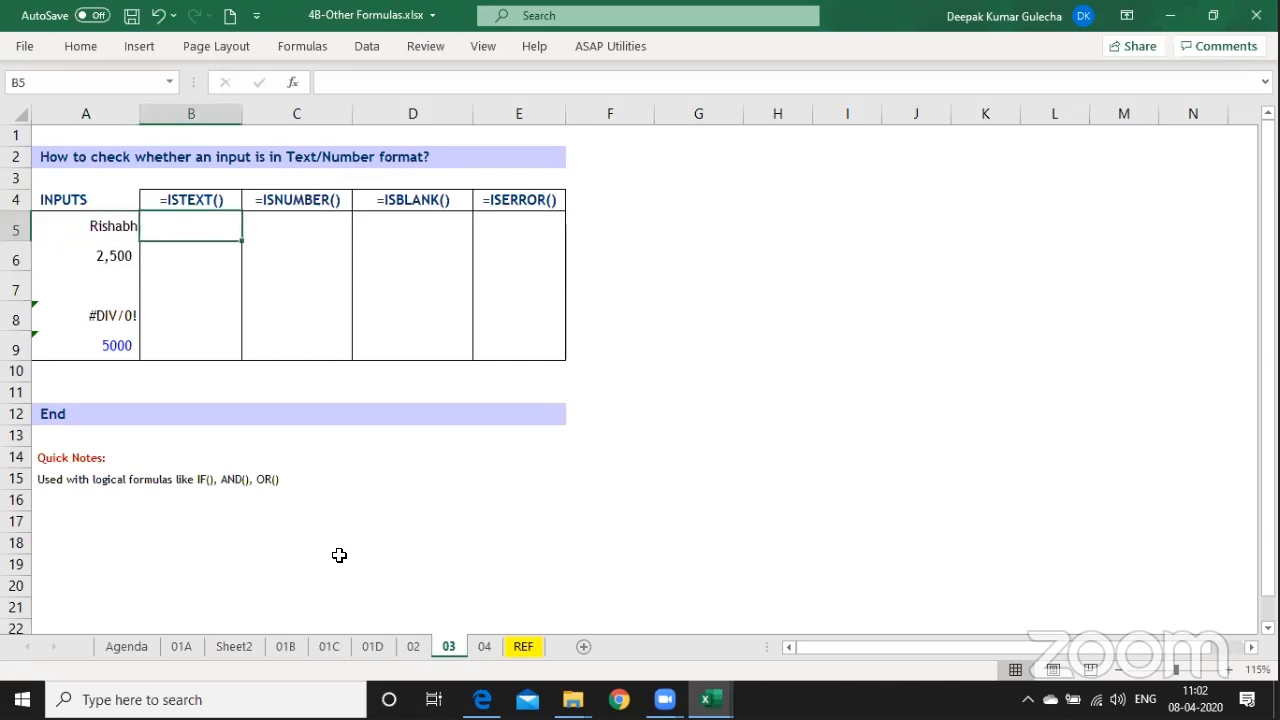
pyautogui.write('=ist')
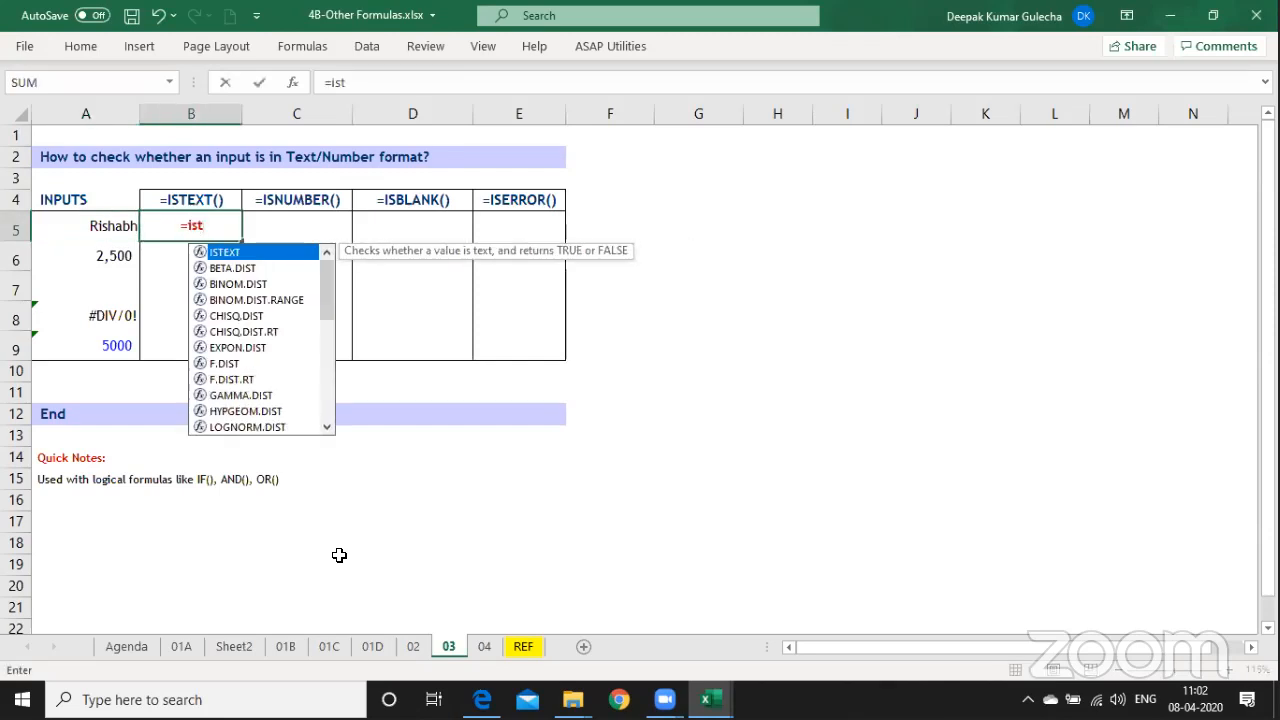
pyautogui.press('Tab')
pyautogui.press('Left')
pyautogui.press('Return')
pyautogui.press('Up')
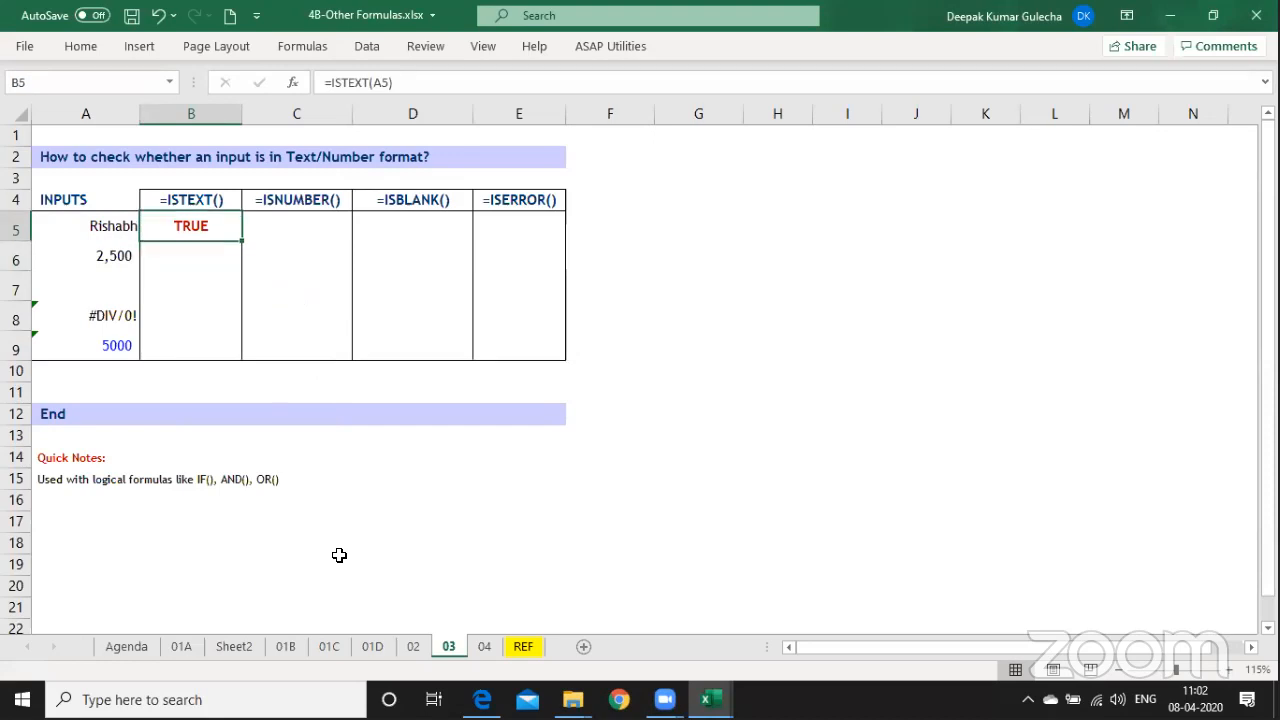
# Copy the ISTEXT formula from B5 and paste only the formula into B6:B9.
pyautogui.hotkey('ctrl', 'c')
pyautogui.press('Left')
pyautogui.press('Right')
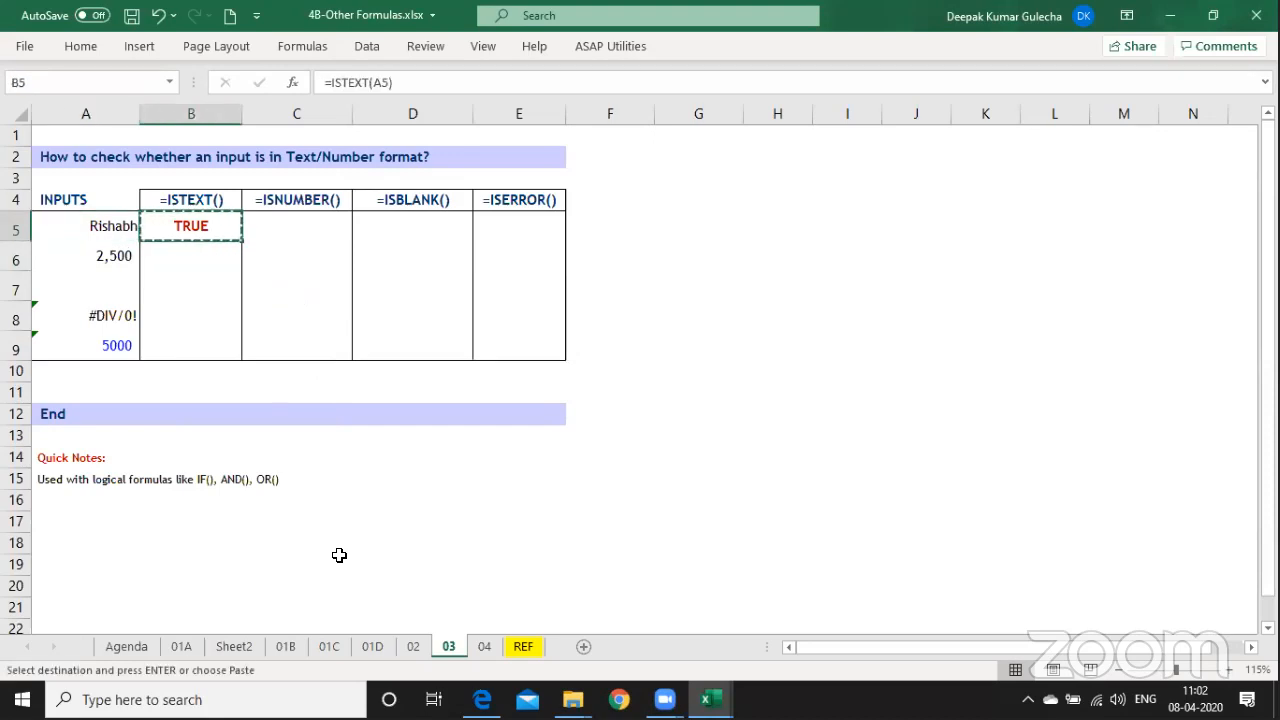
pyautogui.press('Down')
pyautogui.hotkey('shift', 'Down')
pyautogui.hotkey('shift', 'Down')
pyautogui.hotkey('shift', 'Down')
pyautogui.hotkey('ctrl', 'alt', 'v')
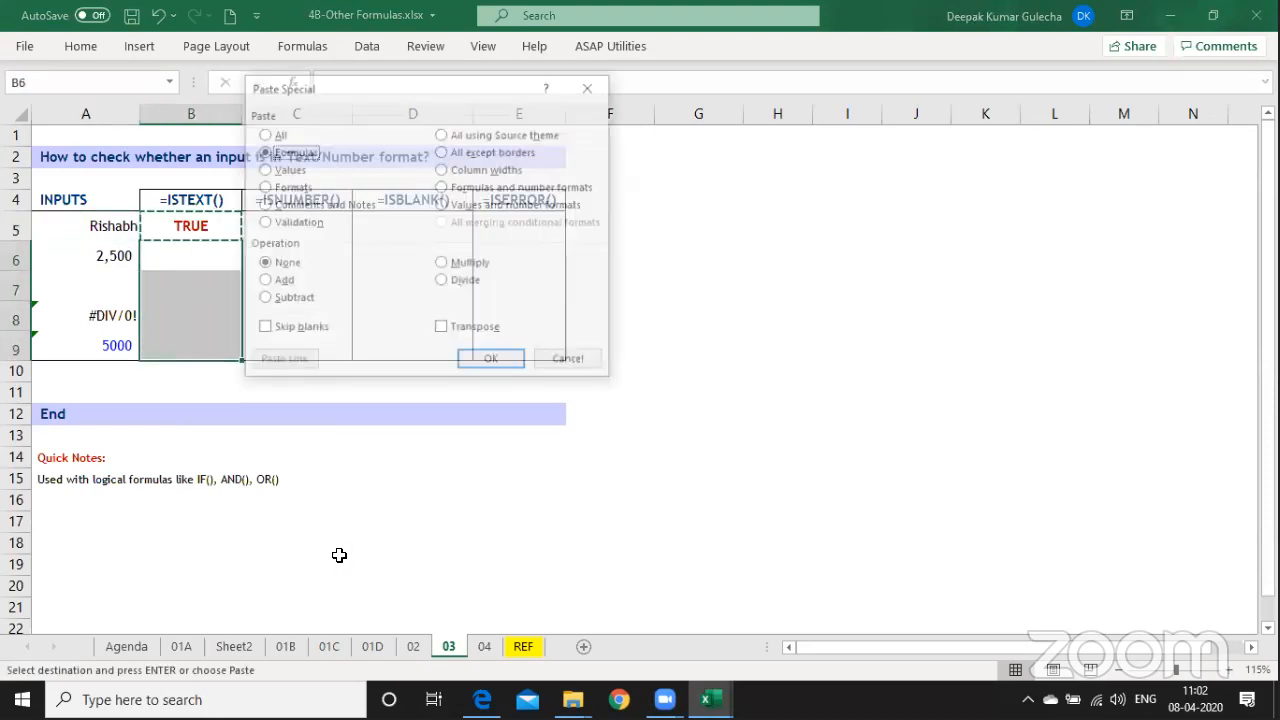
pyautogui.press('Down')
pyautogui.press('Down')
pyautogui.press('Down')
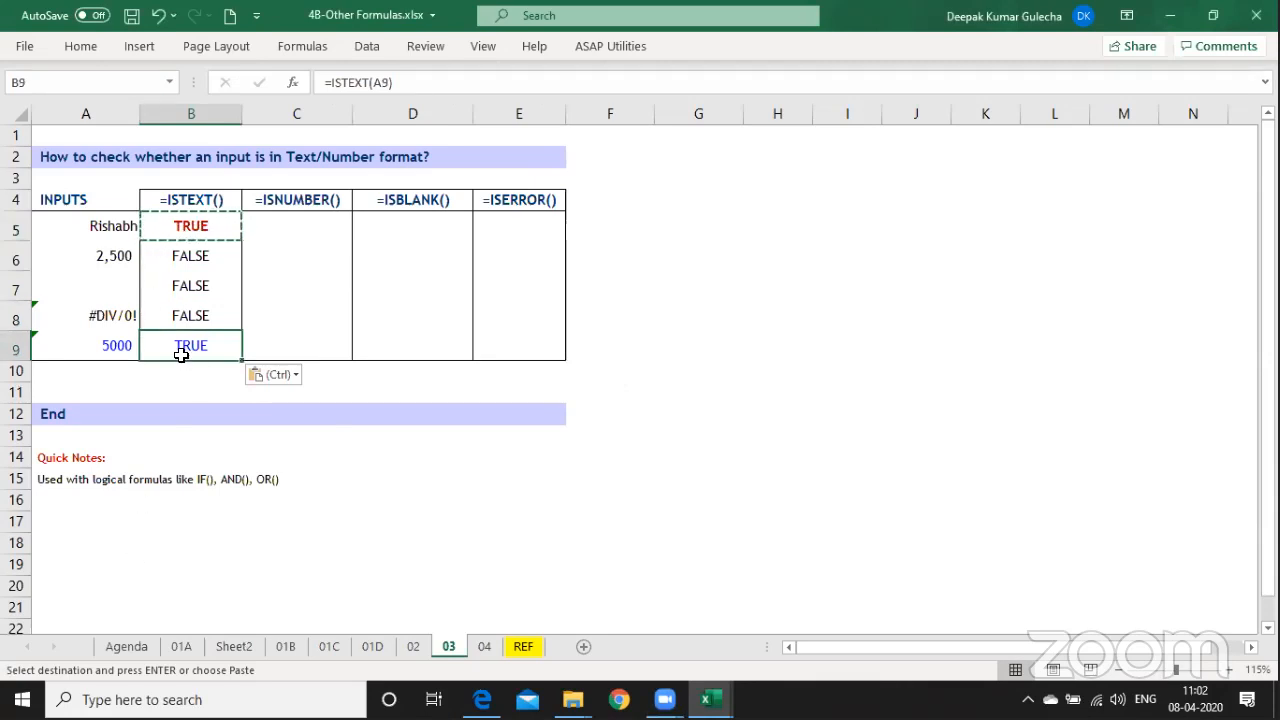
# Compare the inputs in A8 and A9 with their ISTEXT results in column B.
pyautogui.click(78, 350)
pyautogui.click(206, 348)
pyautogui.click(95, 316)
pyautogui.moveTo(115, 317); pyautogui.dragTo(59, 321)
pyautogui.moveTo(143, 318); pyautogui.dragTo(165, 315)
pyautogui.click(186, 207)
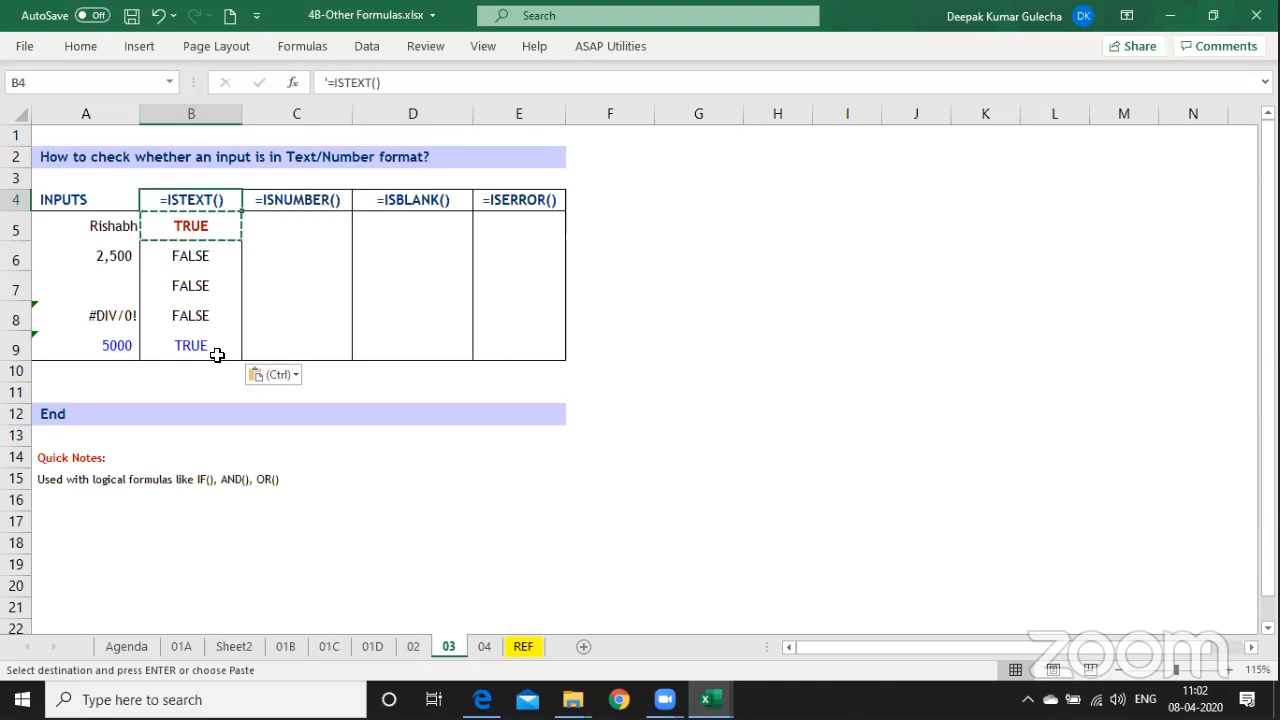
pyautogui.click(109, 347)
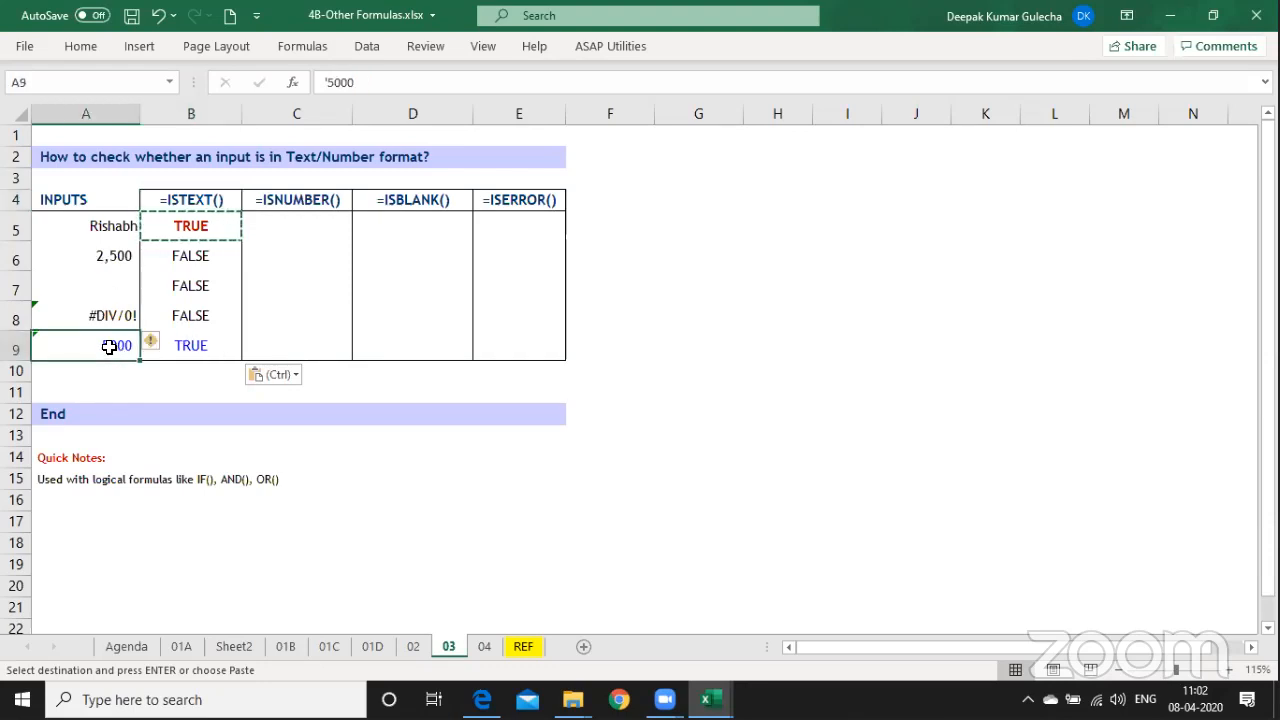
# Enter =--A9 in B11 to convert the number stored as text into a real number.
pyautogui.click(185, 389)
pyautogui.write('=')
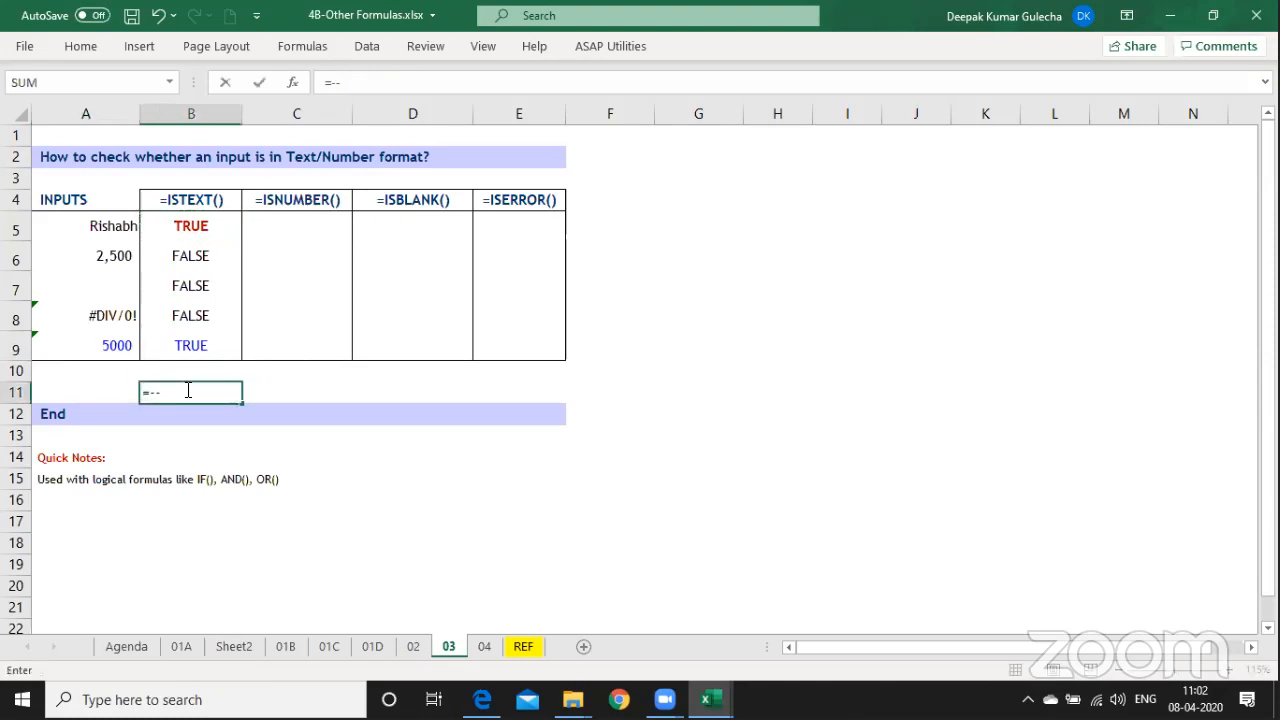
pyautogui.write('--')
pyautogui.press('Up')
pyautogui.press('Up')
pyautogui.press('Up')
pyautogui.press('Left')
pyautogui.press('Down')
pyautogui.press('Return')
pyautogui.press('Up')
pyautogui.press('Up')
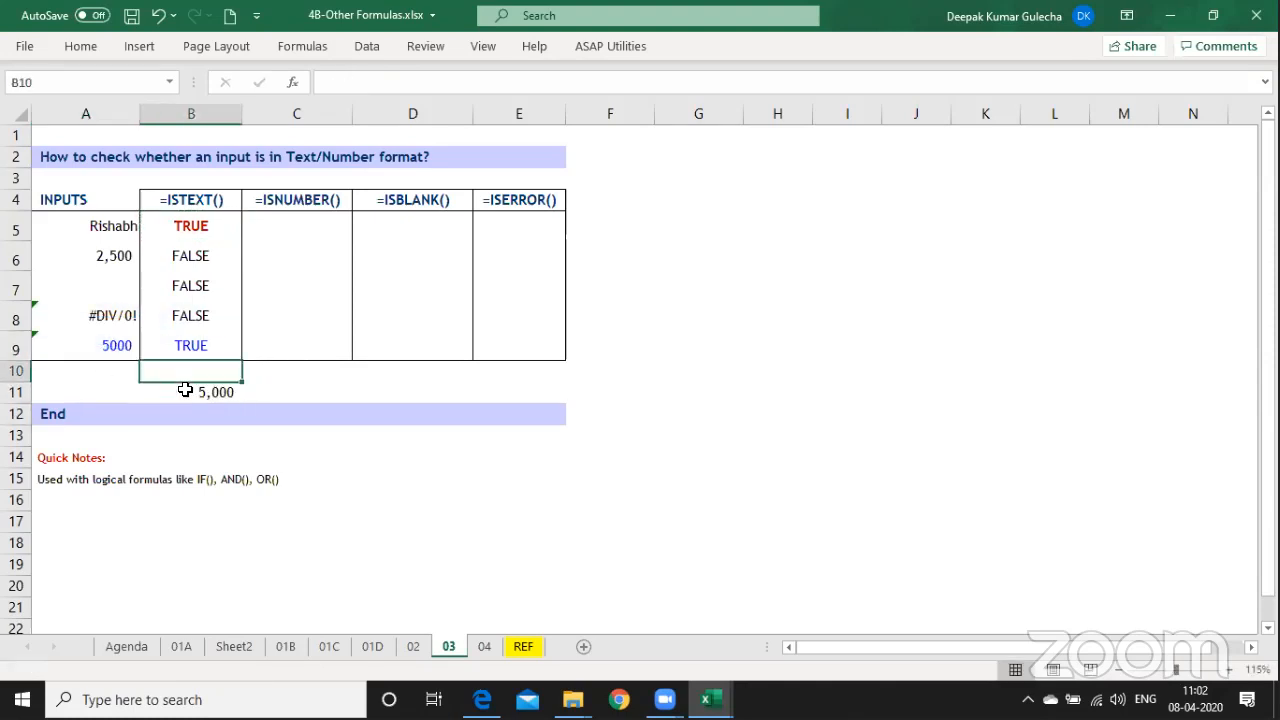
# Clear the trial conversion formula from B11.
pyautogui.press('Down')
pyautogui.press('Delete')
pyautogui.press('Up')
pyautogui.press('Up')
pyautogui.press('Up')
pyautogui.press('Up')
pyautogui.press('Up')
pyautogui.press('Up')
pyautogui.press('Up')
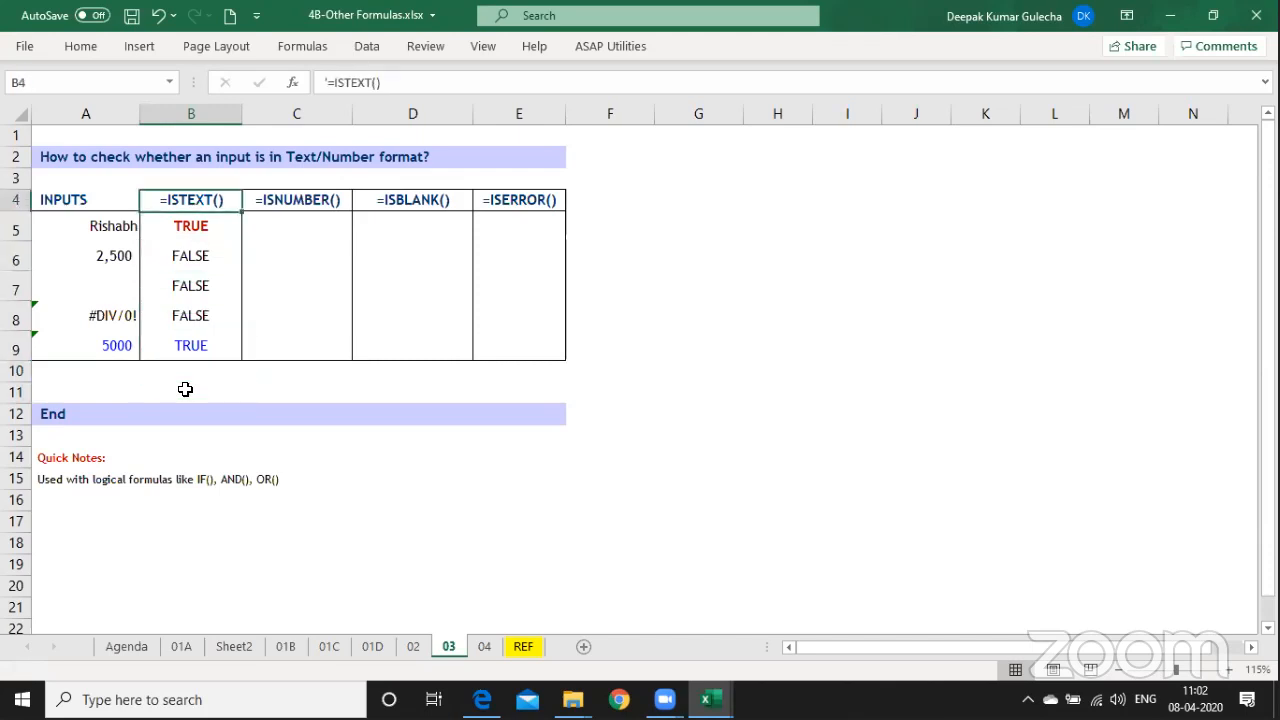
# Highlight the ISERROR heading in E4 with a yellow fill.
pyautogui.hotkey('shift', 'Right')
pyautogui.hotkey('shift', 'Right')
pyautogui.hotkey('shift', 'Right')
pyautogui.press('Right')
pyautogui.press('Right')
pyautogui.press('Right')
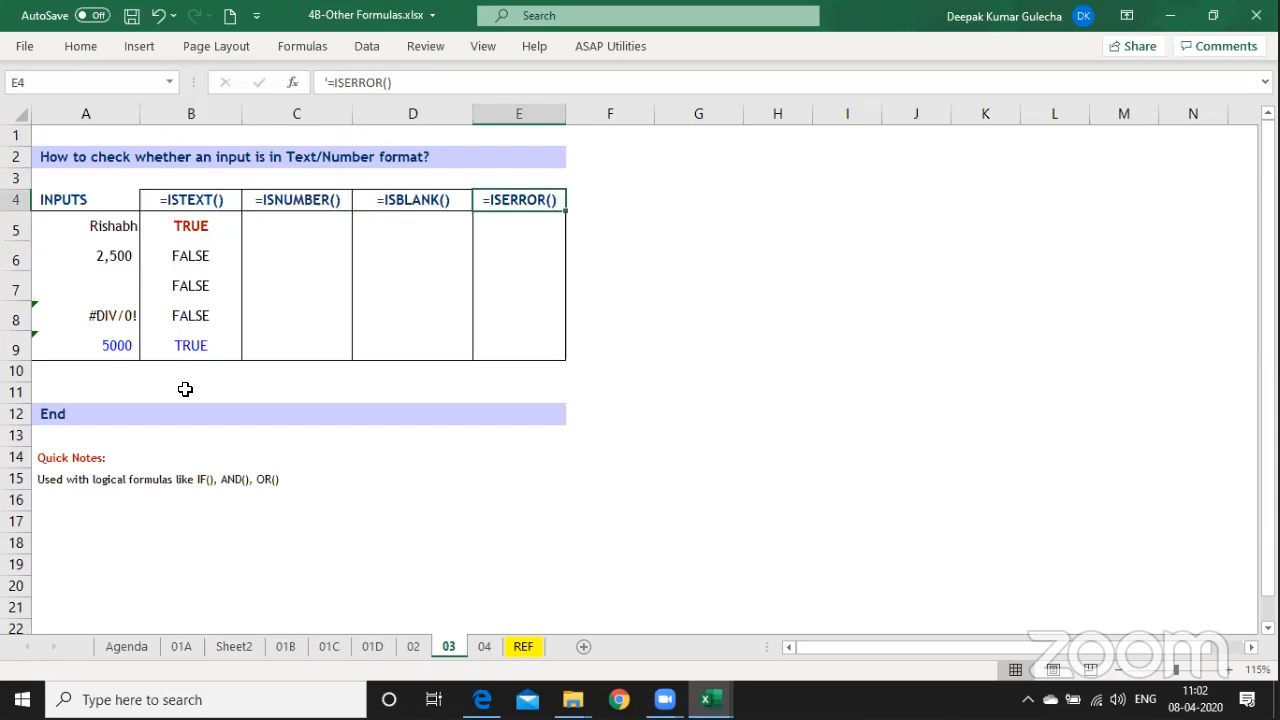
pyautogui.press('Up')
pyautogui.press('Down')
pyautogui.click(79, 52)
pyautogui.click(235, 111)
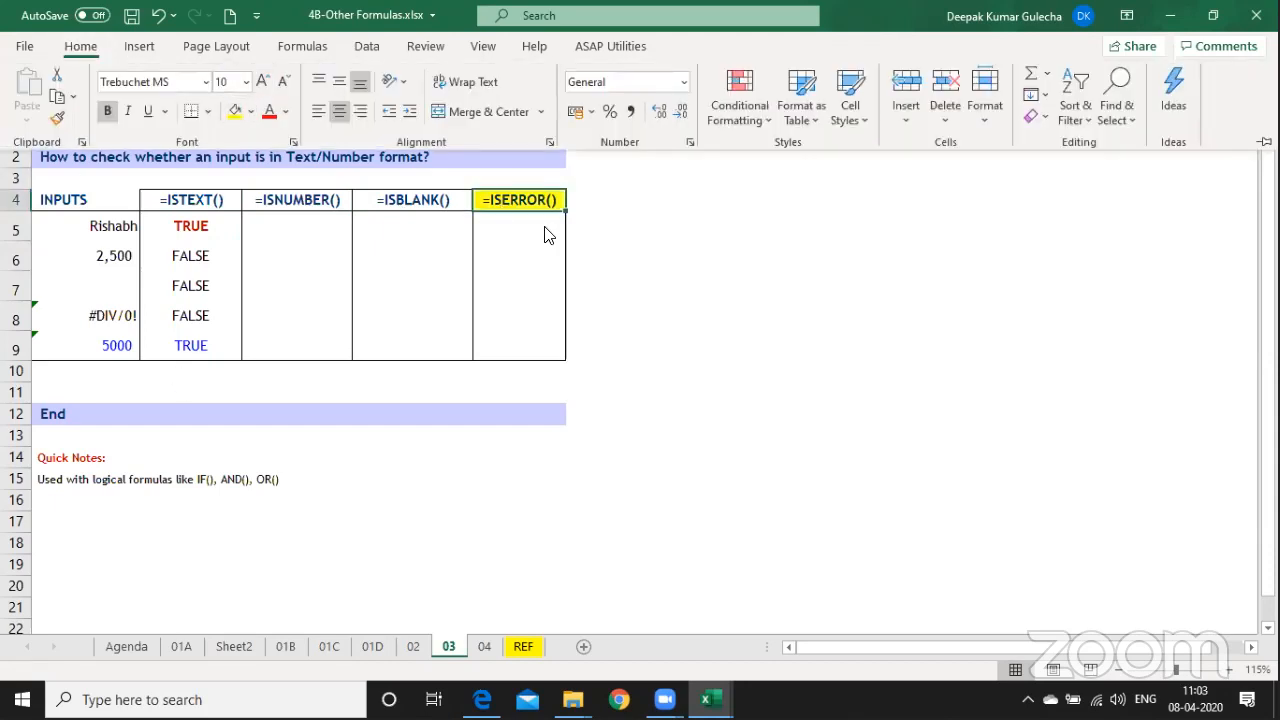
# Look up the description of the IFERROR function from cell E10 without entering a formula.
pyautogui.click(520, 385)
pyautogui.click(520, 385)
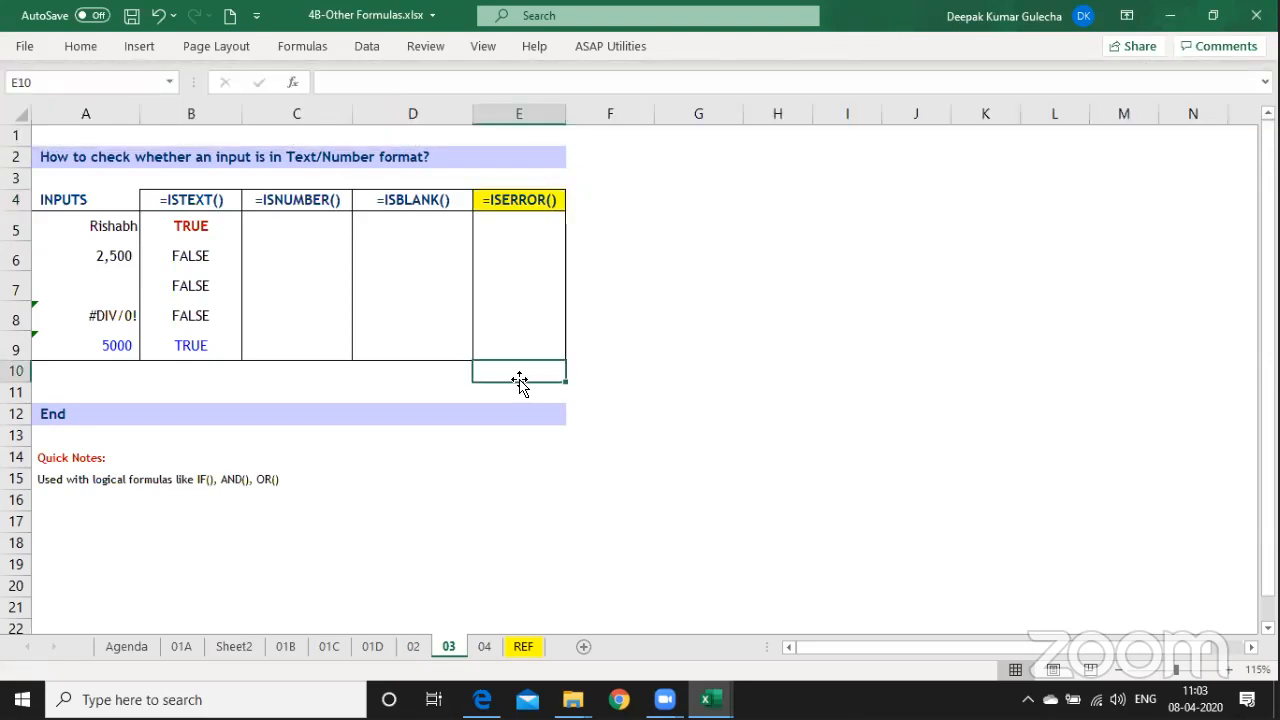
pyautogui.write('=')
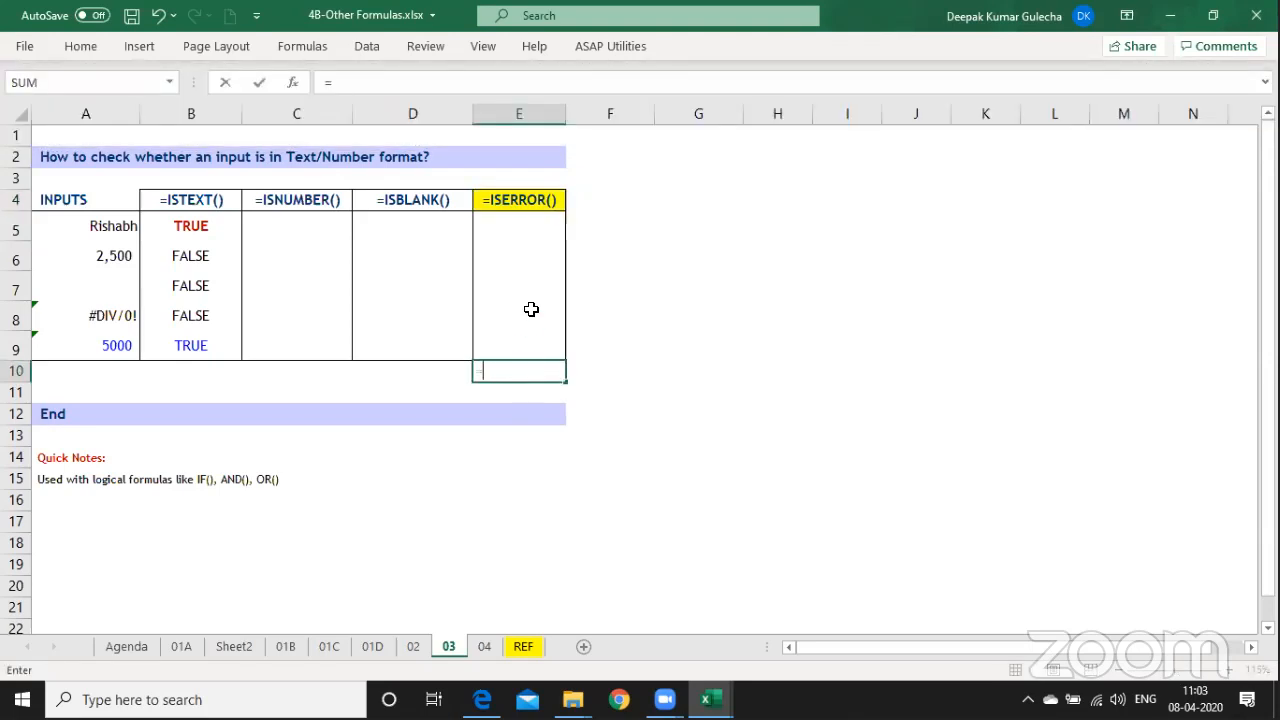
pyautogui.write('if')
pyautogui.press('Down')
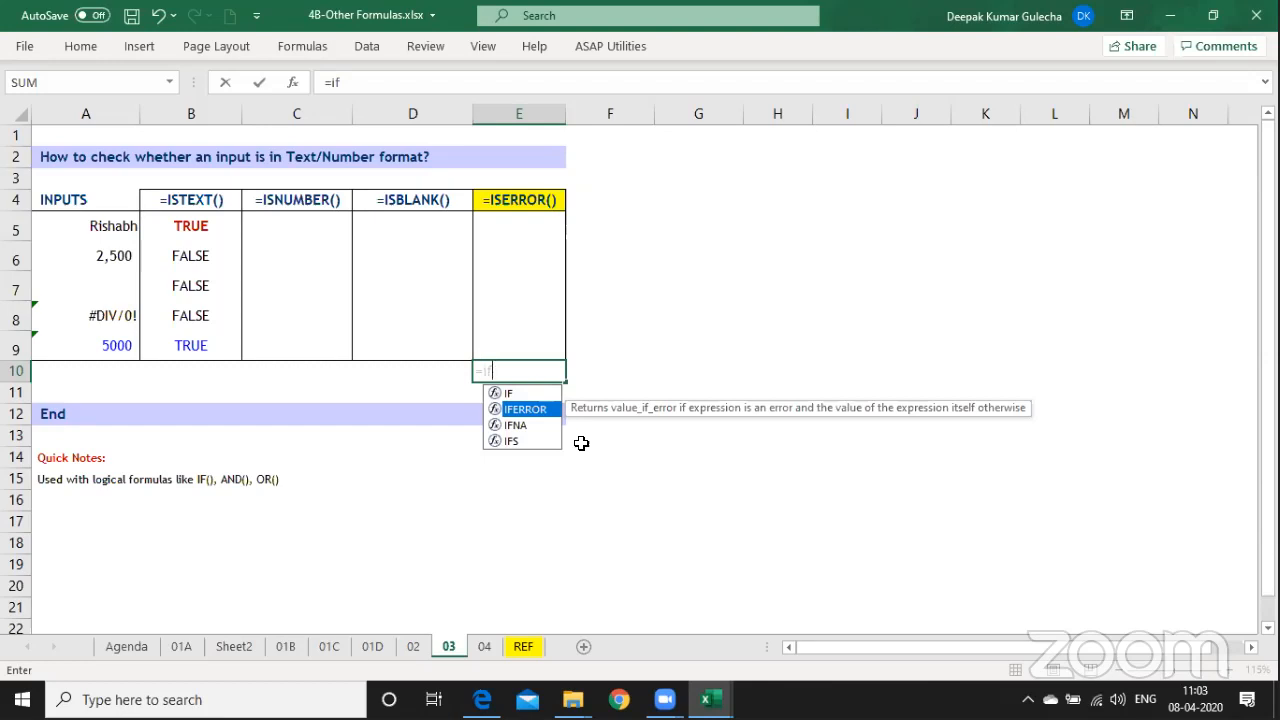
pyautogui.press('Escape')
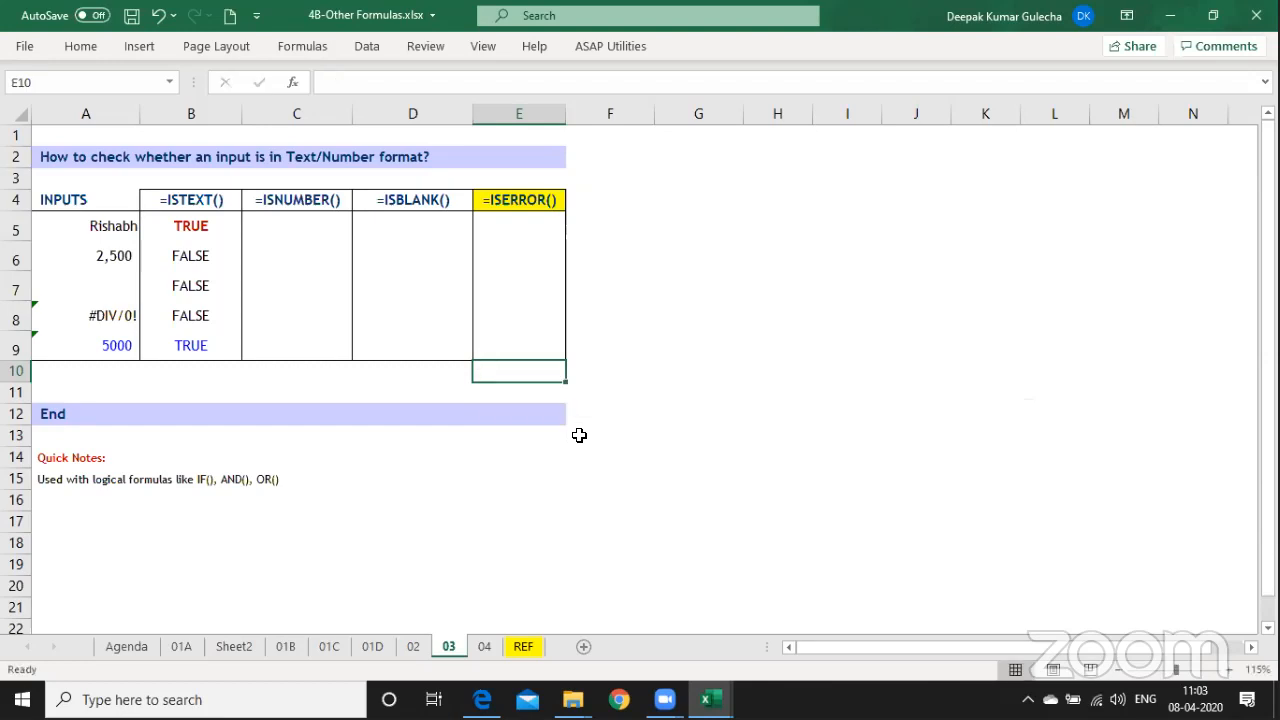
# On sheet 04, enter =--B6 in C6 to convert the first code to a number.
pyautogui.hotkey('ctrl', 'pagedown')
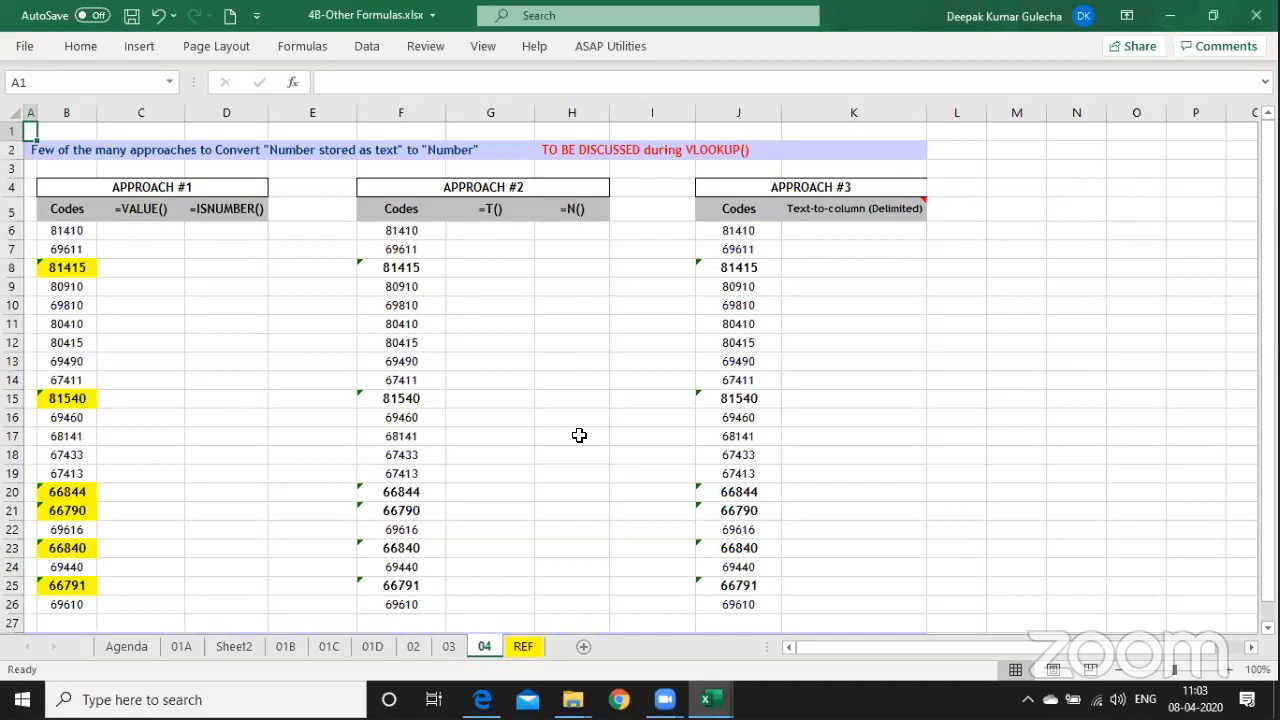
pyautogui.click(129, 235)
pyautogui.write('=')
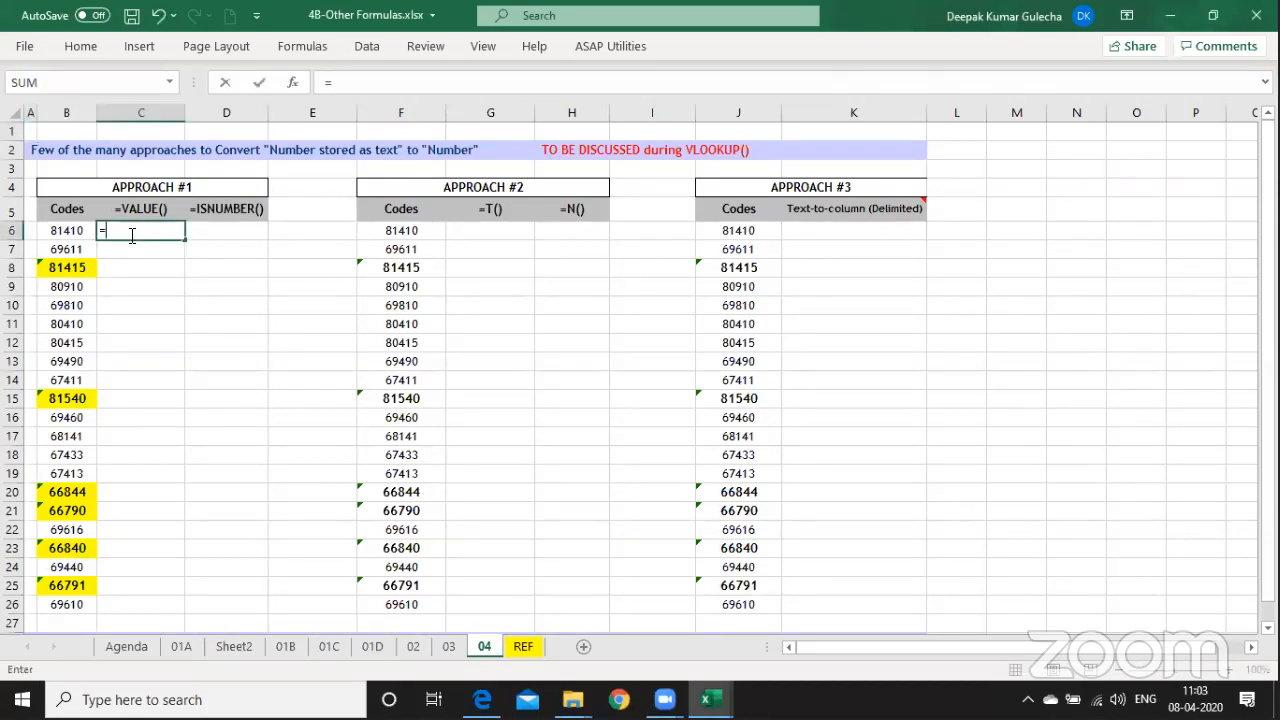
pyautogui.write('--')
pyautogui.click(62, 232)
pyautogui.press('Return')
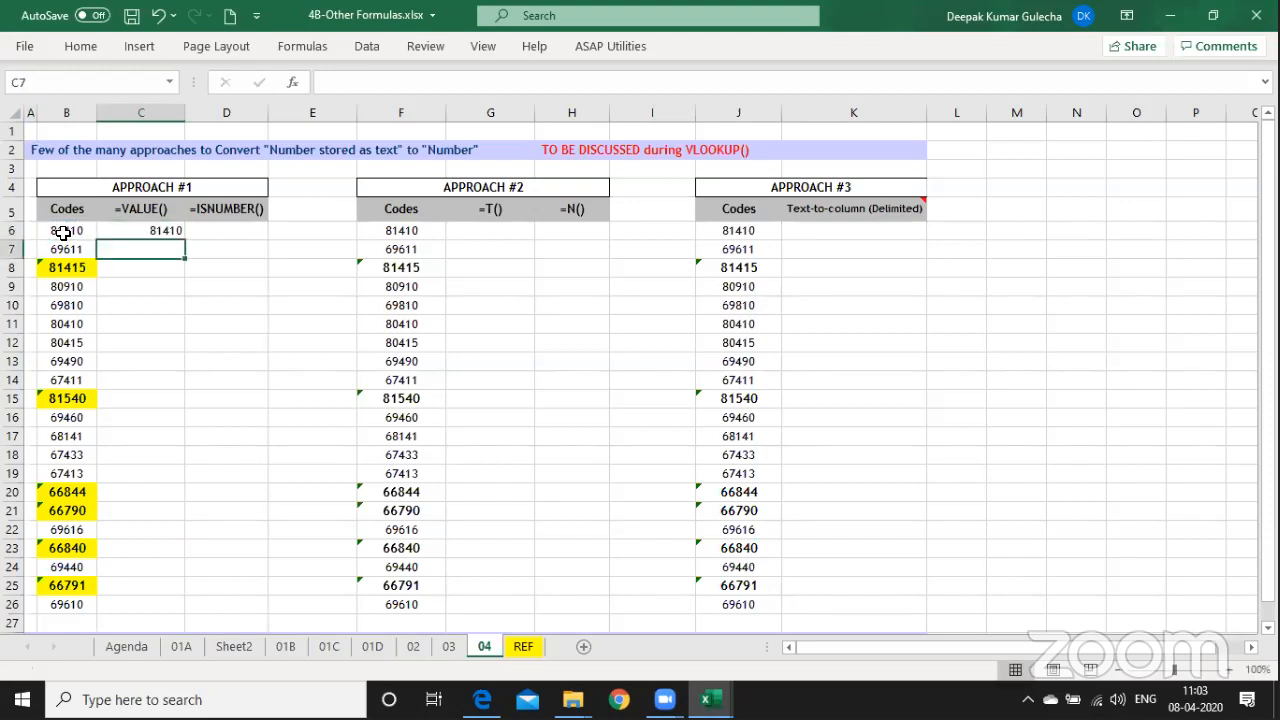
# Fill the double-negative formula from C6 down through C19.
pyautogui.press('Up')
pyautogui.hotkey('shift', 'Down')
pyautogui.hotkey('shift', 'Down')
pyautogui.hotkey('shift', 'Down')
pyautogui.hotkey('shift', 'Down')
pyautogui.hotkey('shift', 'Down')
pyautogui.hotkey('shift', 'Down')
pyautogui.hotkey('shift', 'Down')
pyautogui.hotkey('shift', 'Down')
pyautogui.hotkey('shift', 'Down')
pyautogui.hotkey('shift', 'Down')
pyautogui.hotkey('shift', 'Down')
pyautogui.hotkey('shift', 'Down')
pyautogui.hotkey('shift', 'Down')
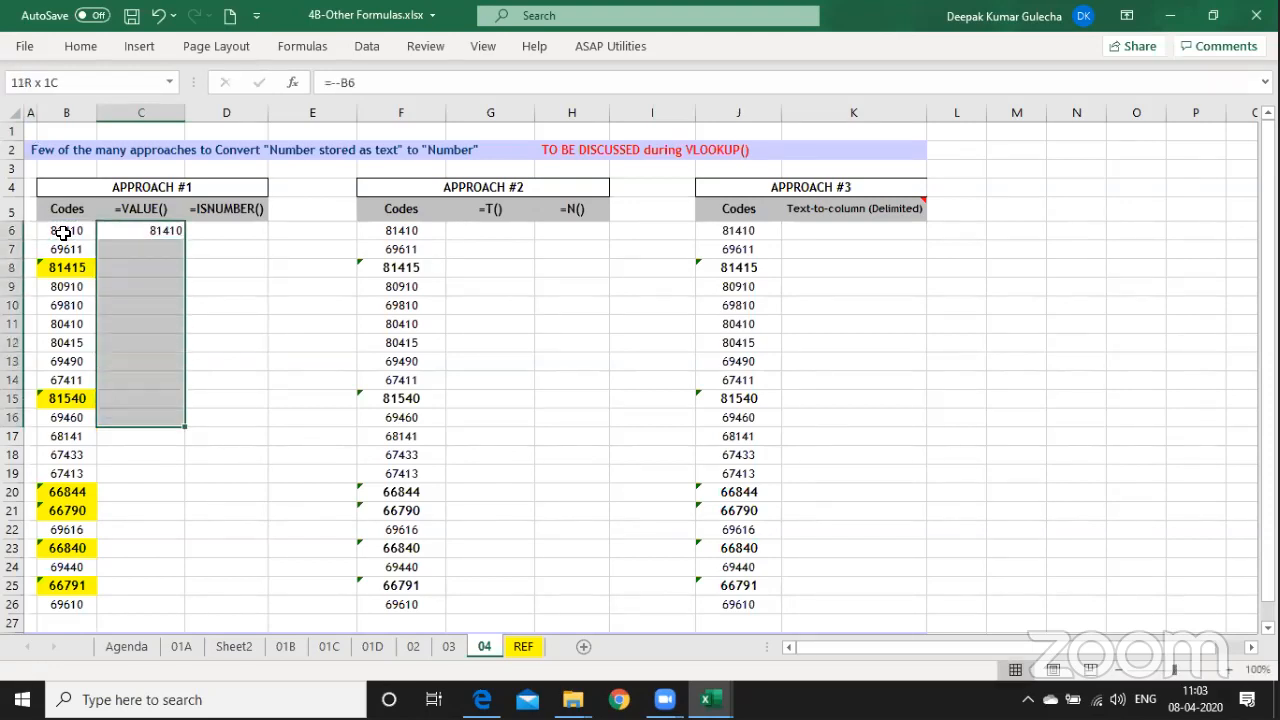
pyautogui.hotkey('ctrl', 'd')
# Inspect the formula in C8 and its reference to the text-stored code in B8.
pyautogui.press('Down')
pyautogui.press('Down')
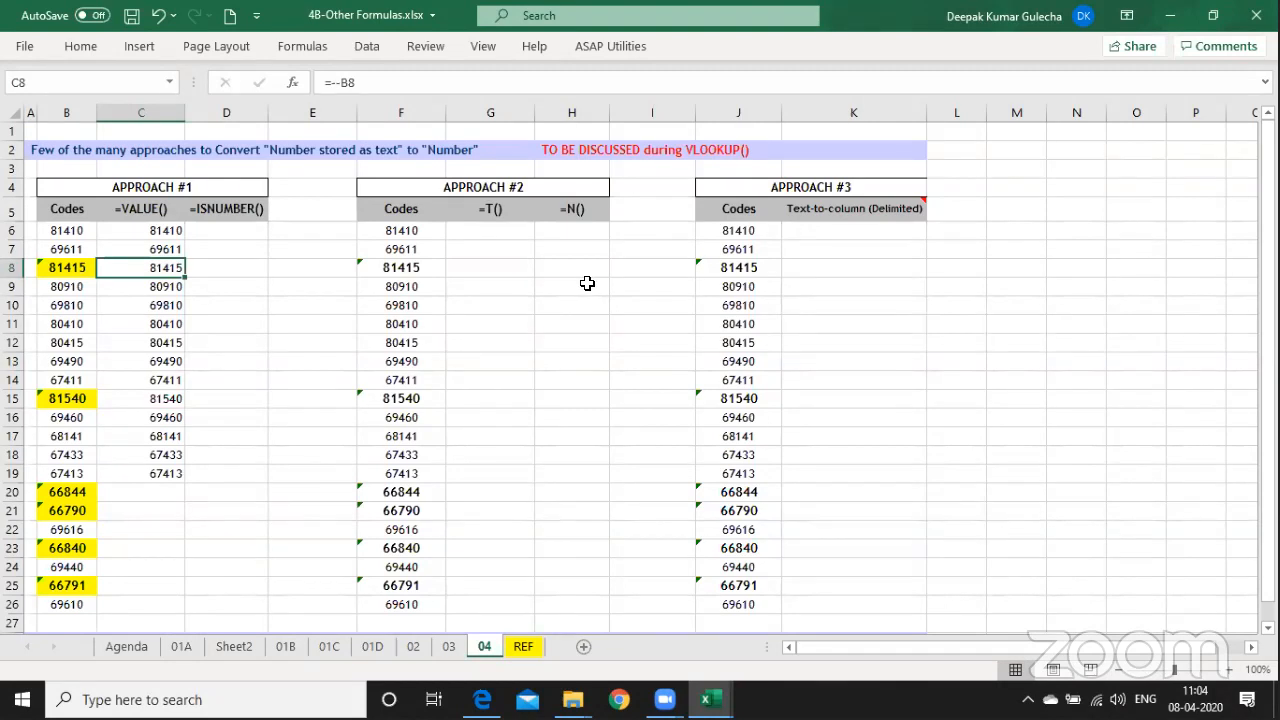
pyautogui.press('F2')
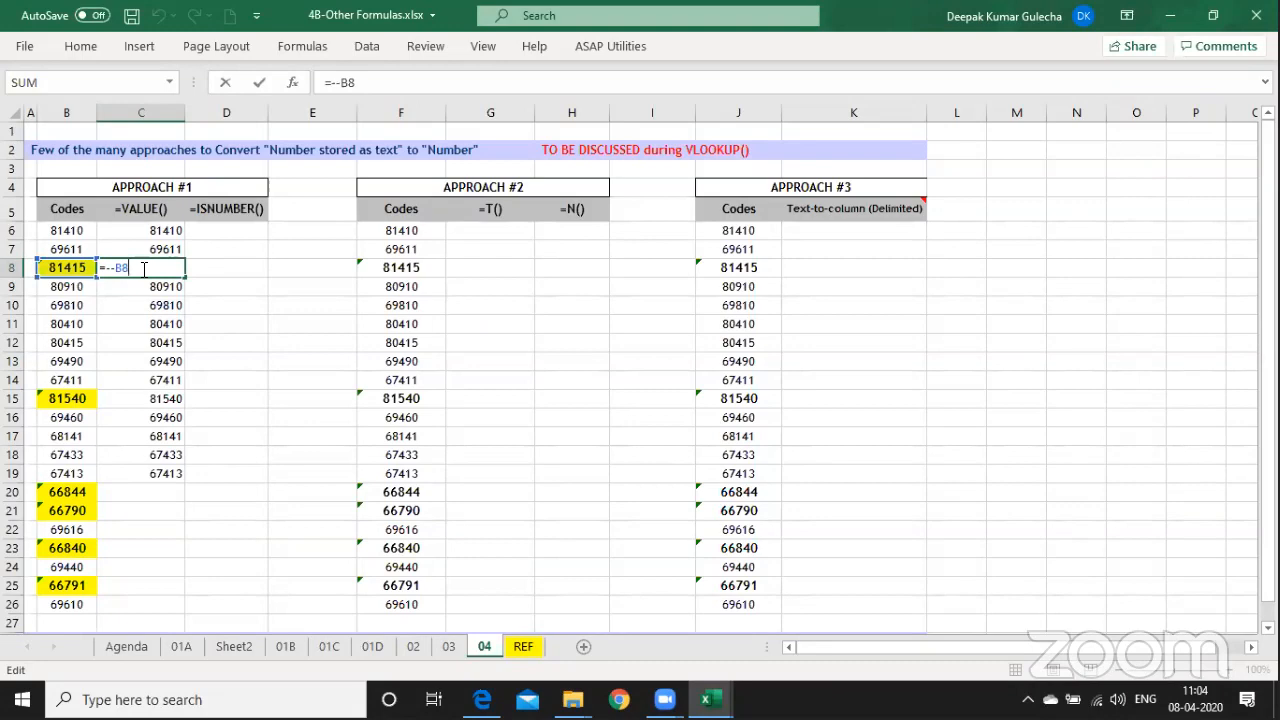
pyautogui.press('Return')
pyautogui.press('Up')
pyautogui.hotkey('ctrl', 'z')
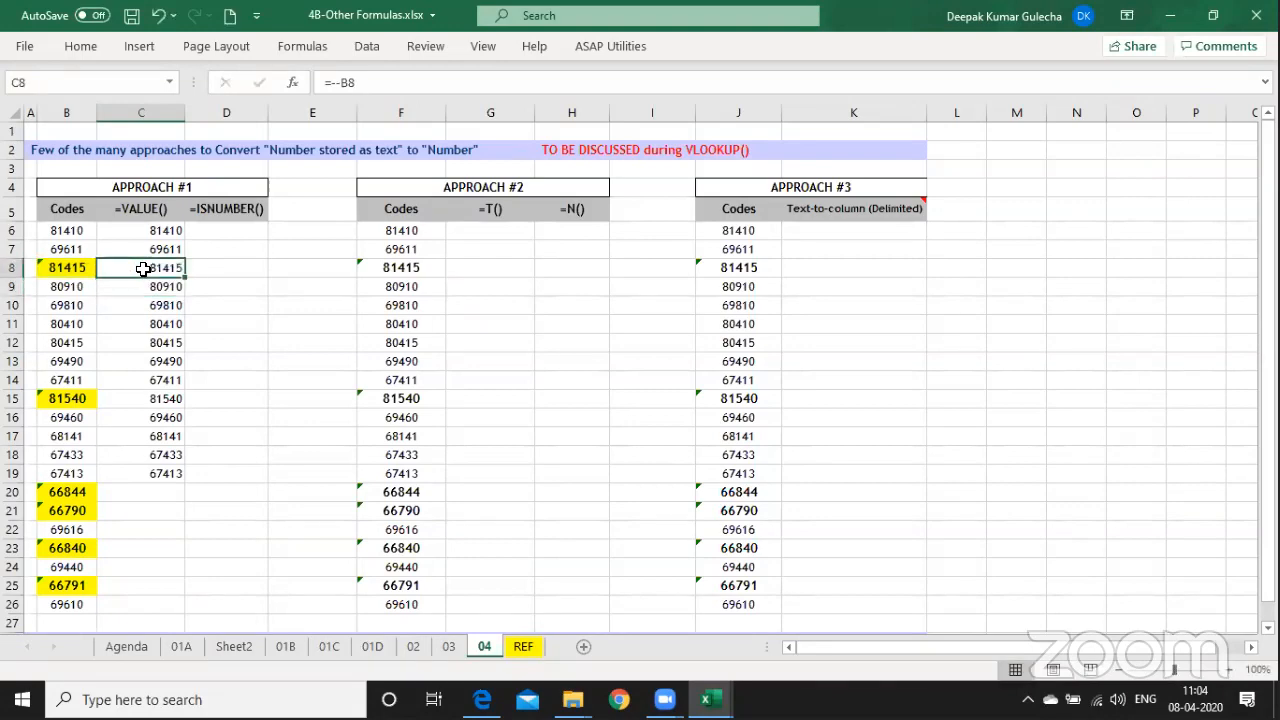
# On the REF sheet, enter the unrecognised name formula =l in M10 to demonstrate an Excel error value.
pyautogui.hotkey('ctrl', 'pagedown')
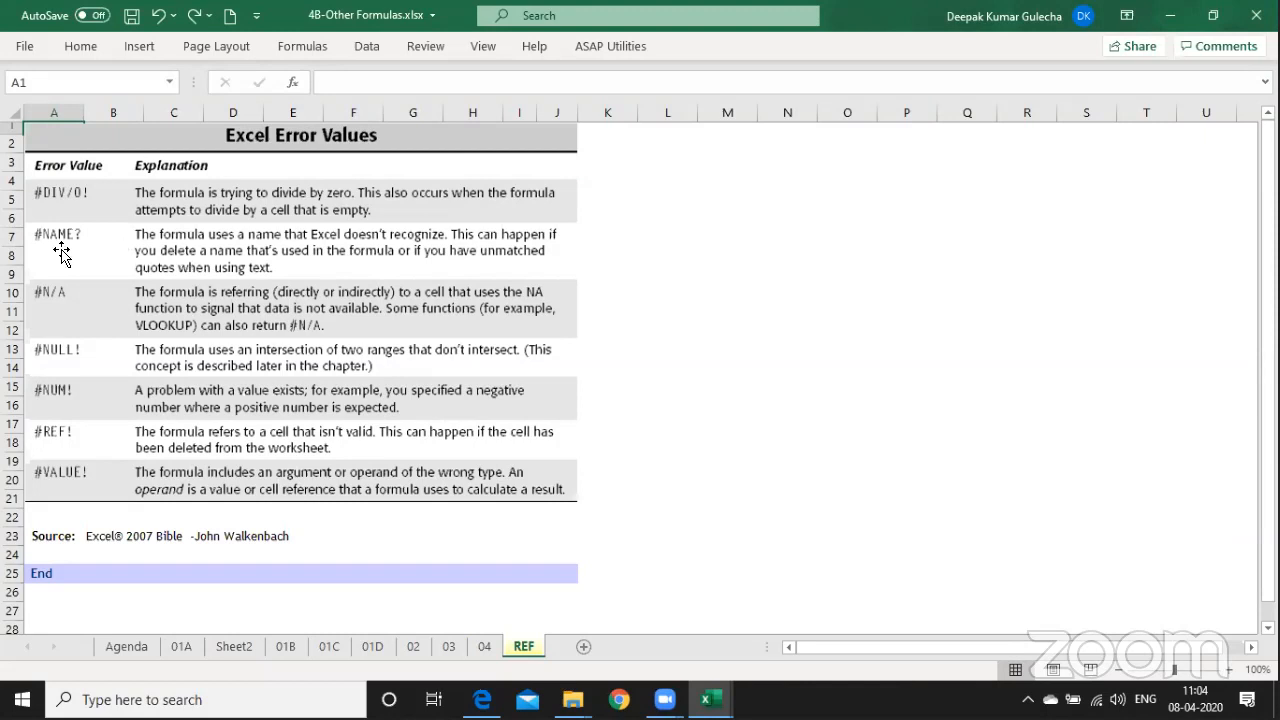
pyautogui.click(709, 293)
pyautogui.write('=I')
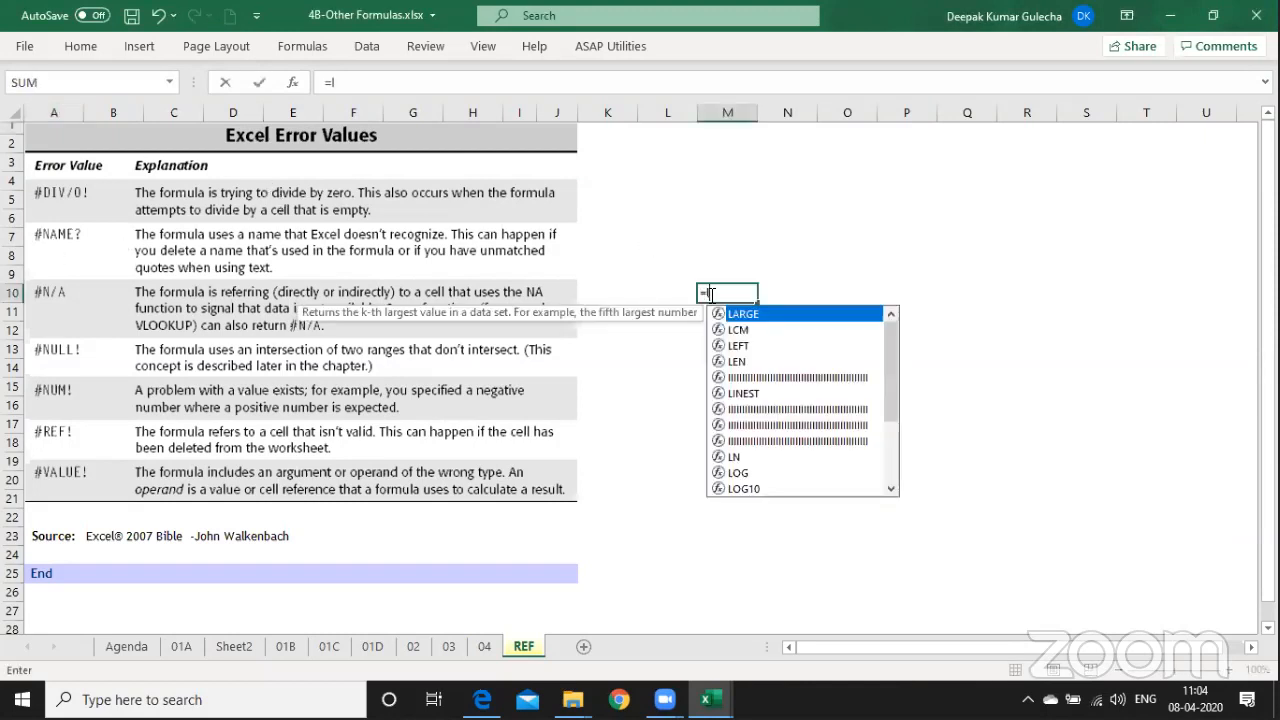
pyautogui.press('Return')
pyautogui.click(715, 292)
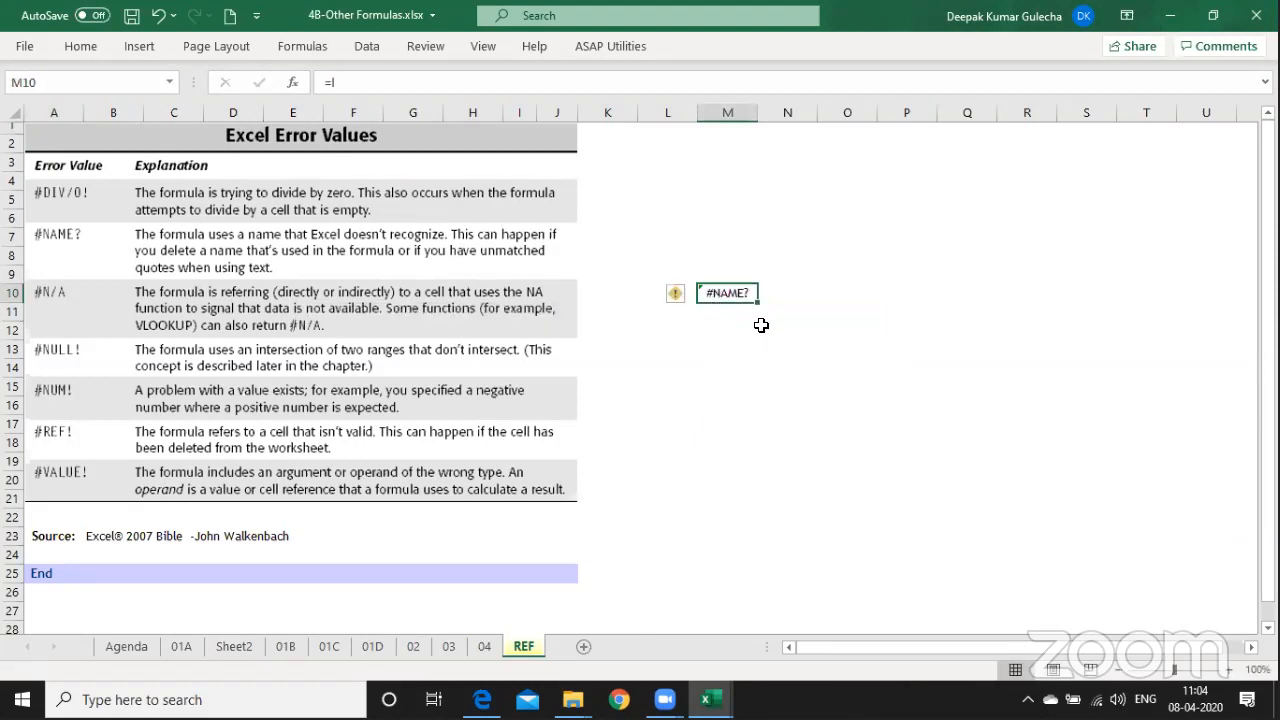
pyautogui.press('F2')
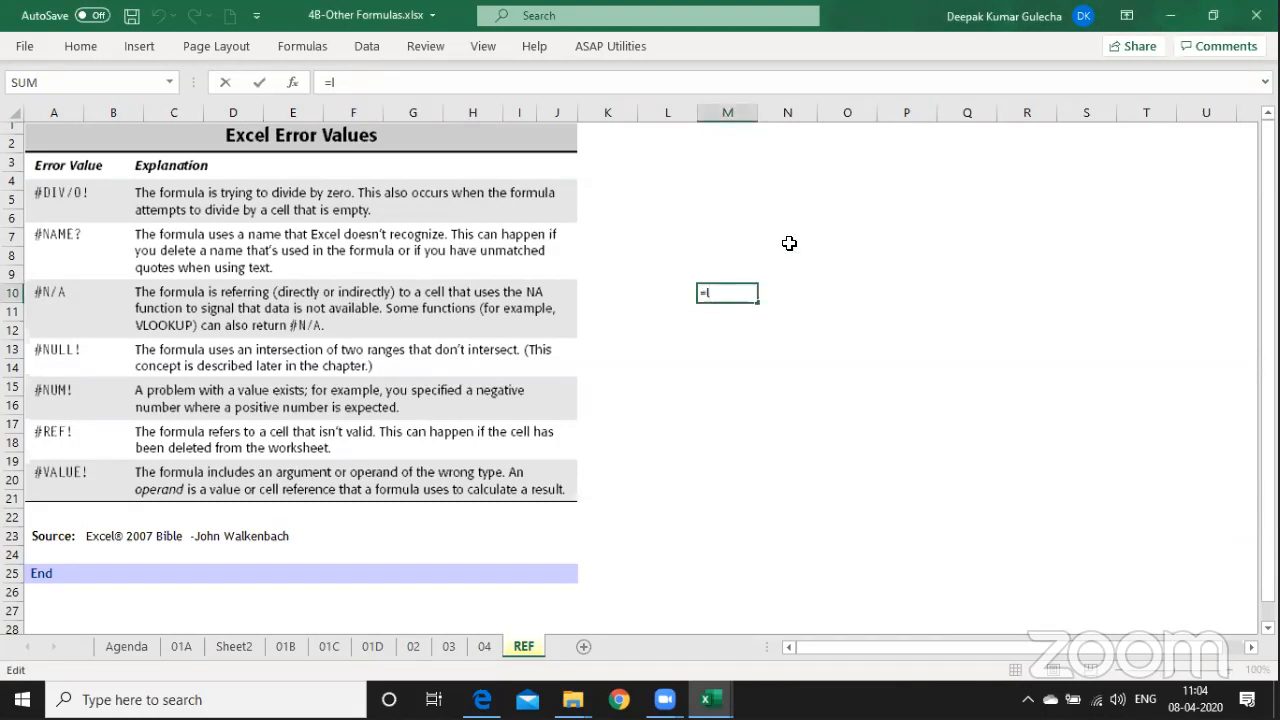
pyautogui.hotkey('ctrl', 'Return')
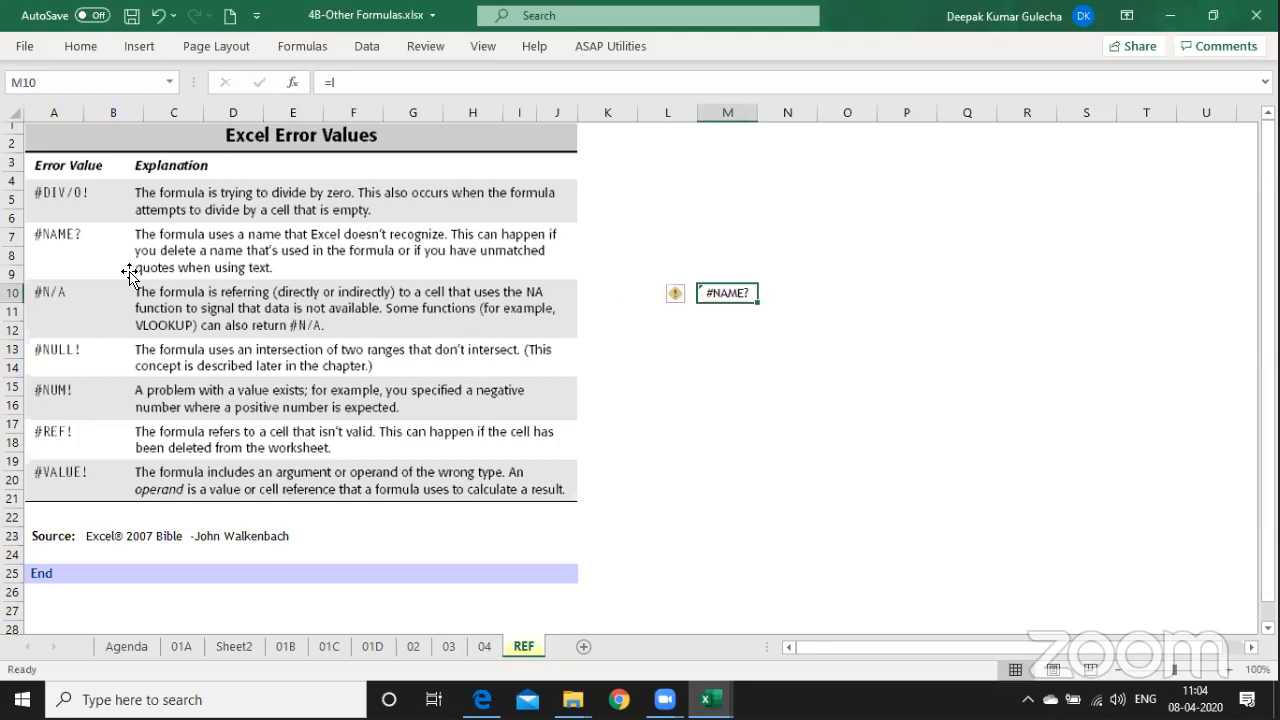
# Clear the error example from M10.
pyautogui.moveTo(74, 314)
pyautogui.mouseDown()
pyautogui.moveTo(86, 315)
pyautogui.moveTo(62, 300)
pyautogui.mouseUp()
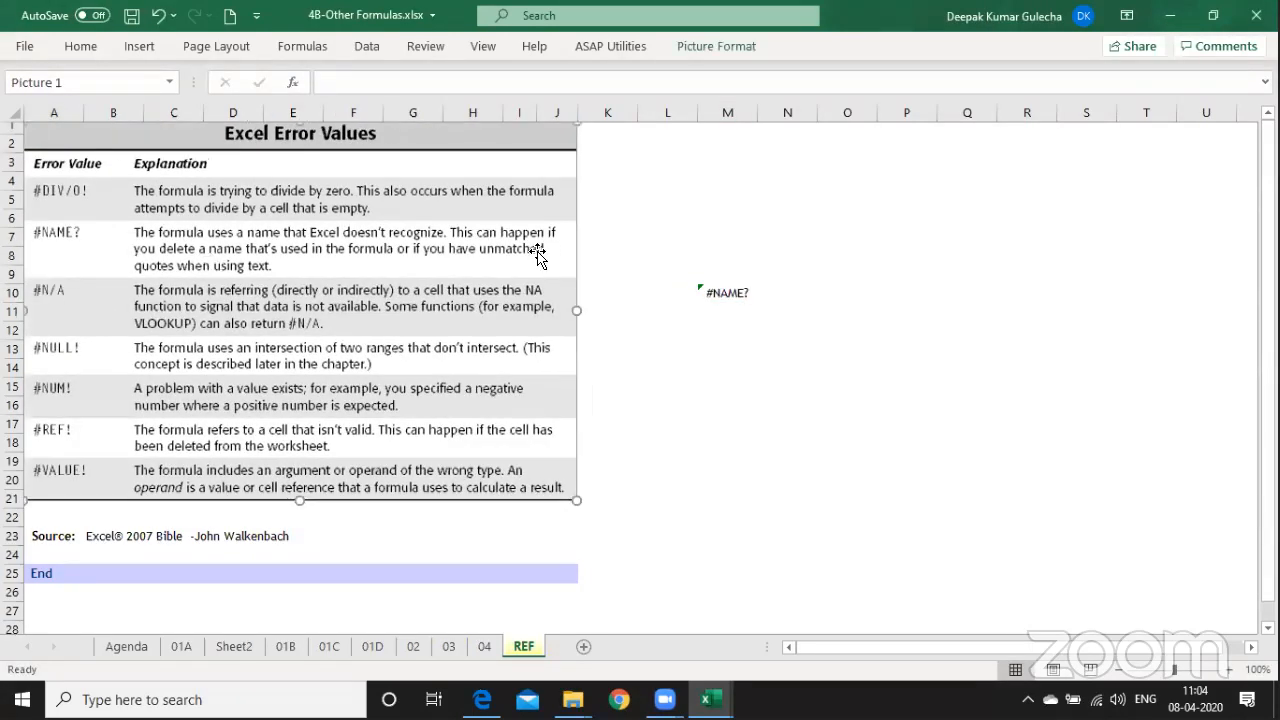
pyautogui.click(717, 290)
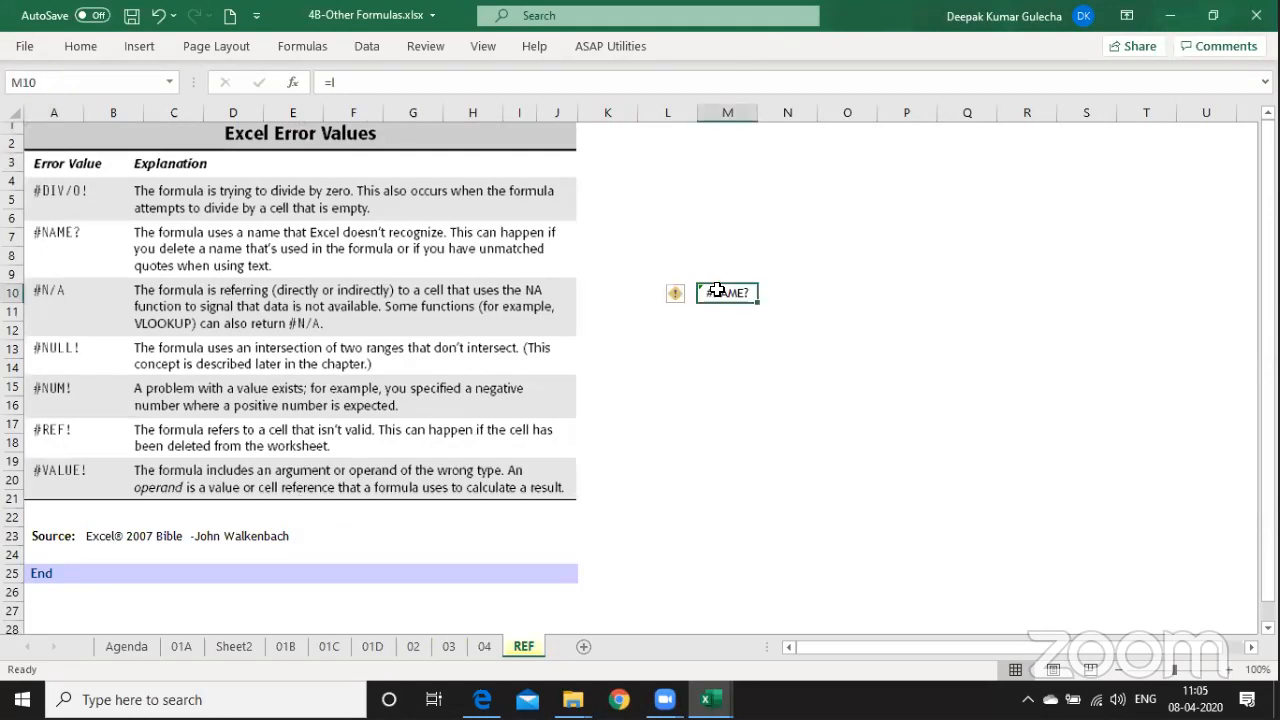
pyautogui.press('Delete')
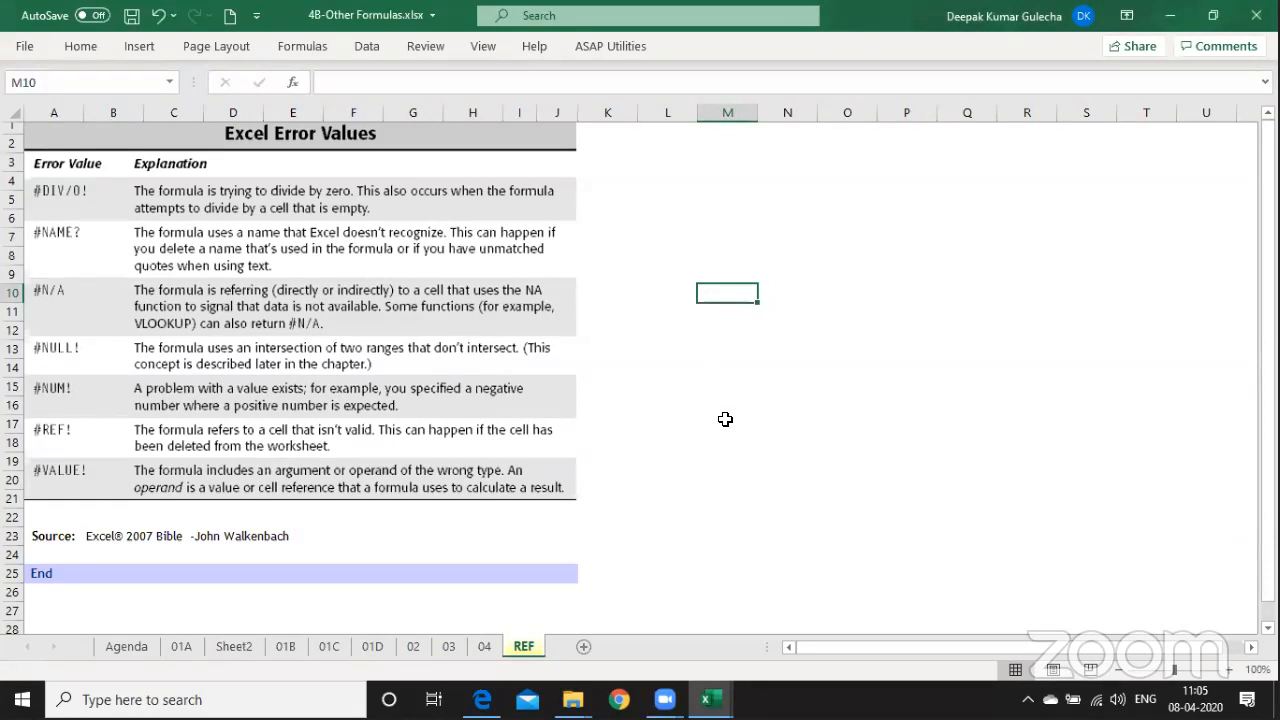
# Enter the label Circular Reference in M10.
pyautogui.write('Circu')
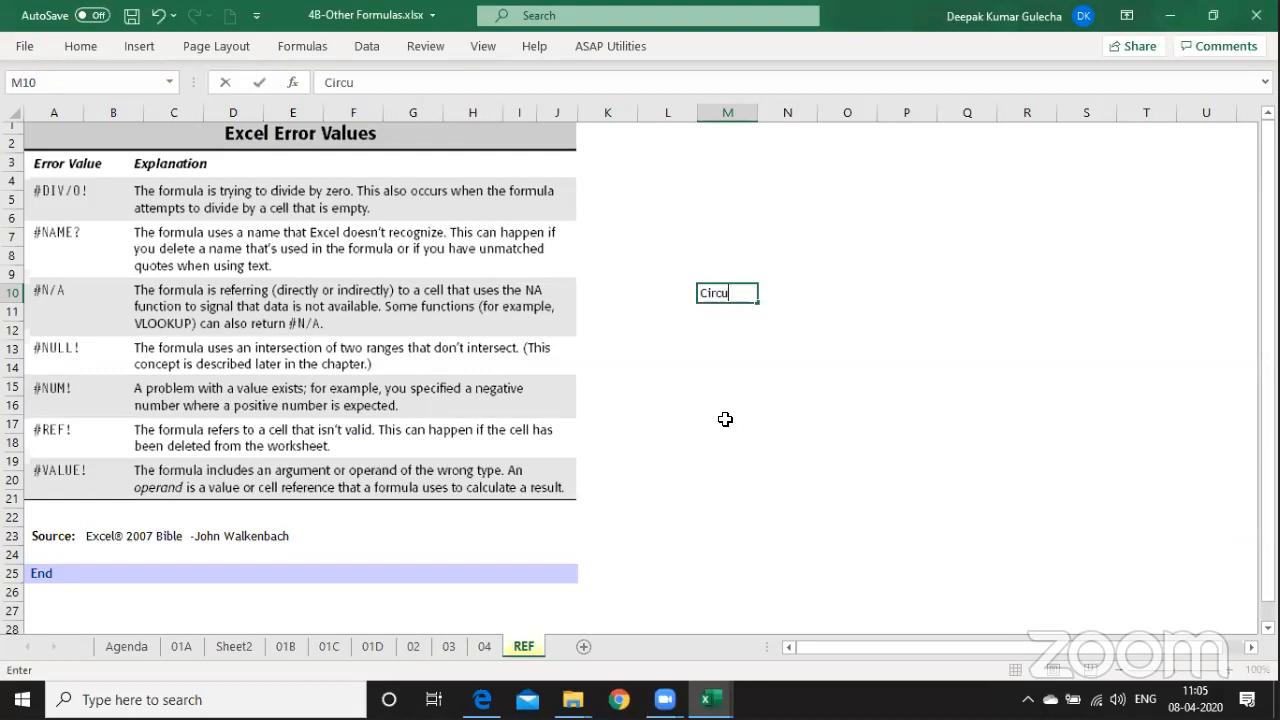
pyautogui.write('lar Reference')
pyautogui.press('Return')
pyautogui.press('Return')
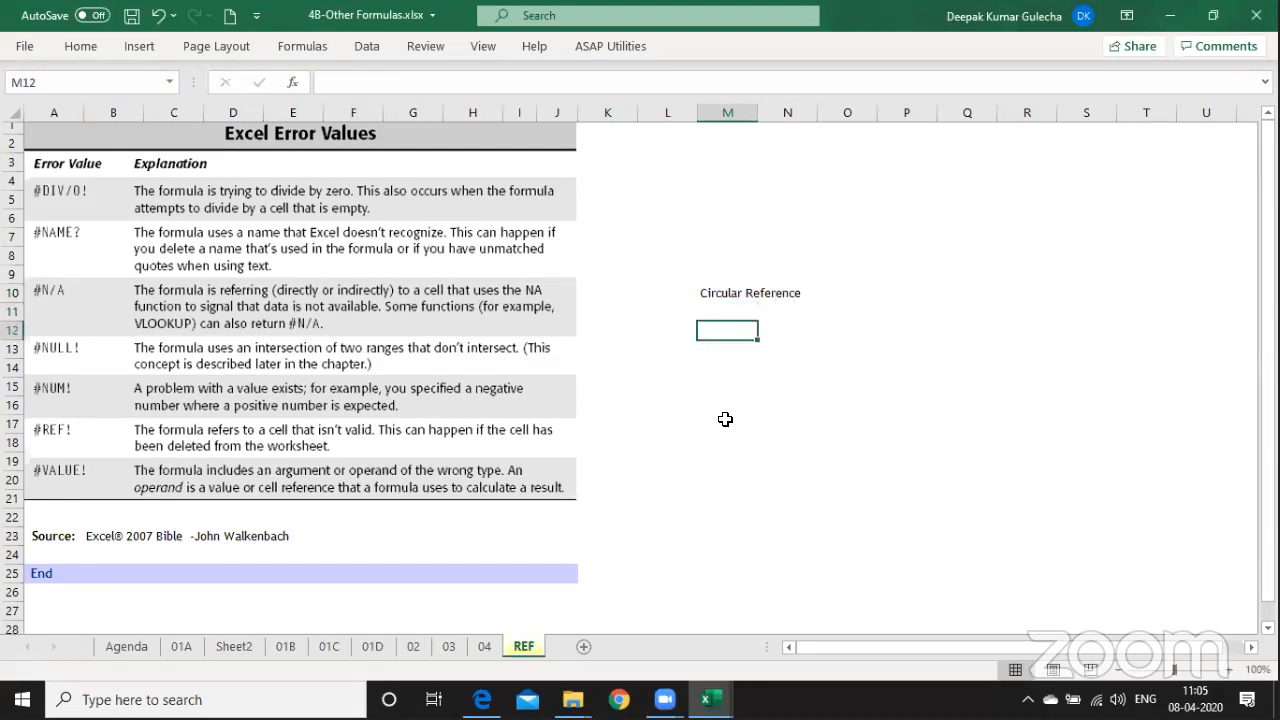
pyautogui.press('Up')
pyautogui.press('Up')
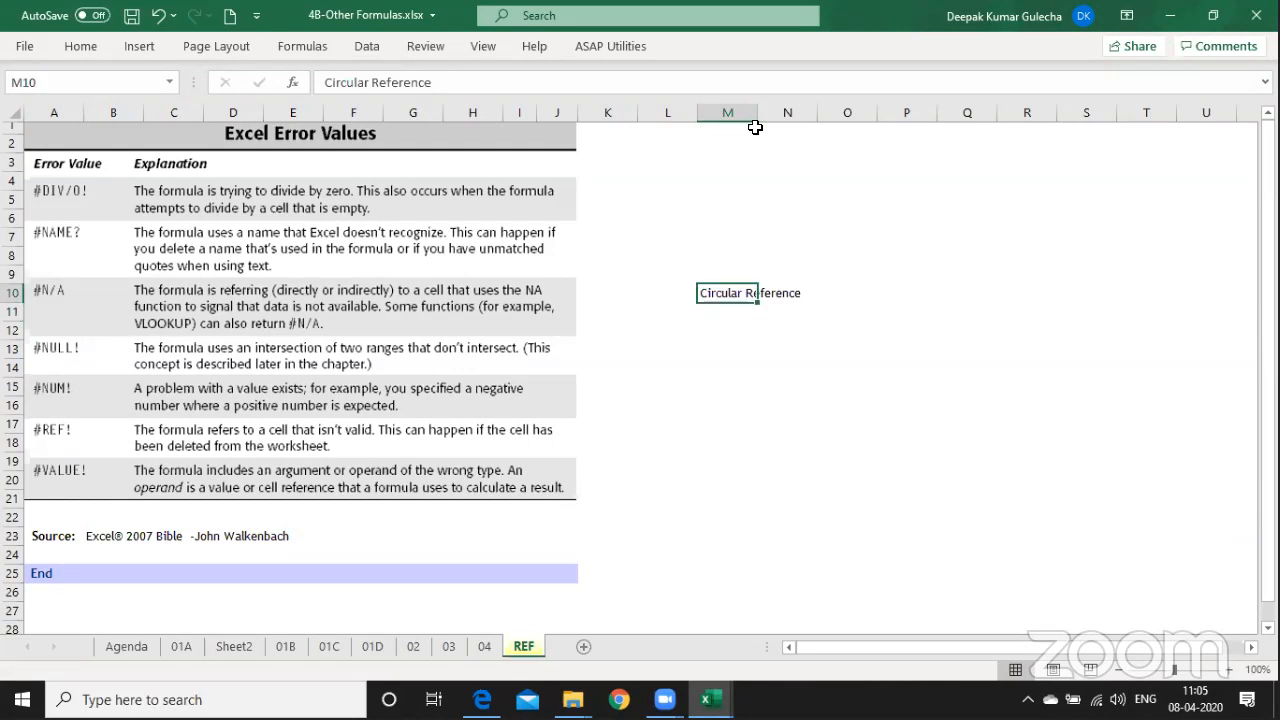
# Widen column M to fit the Circular Reference label and centre the label horizontally and vertically.
pyautogui.moveTo(758, 112); pyautogui.dragTo(806, 112)
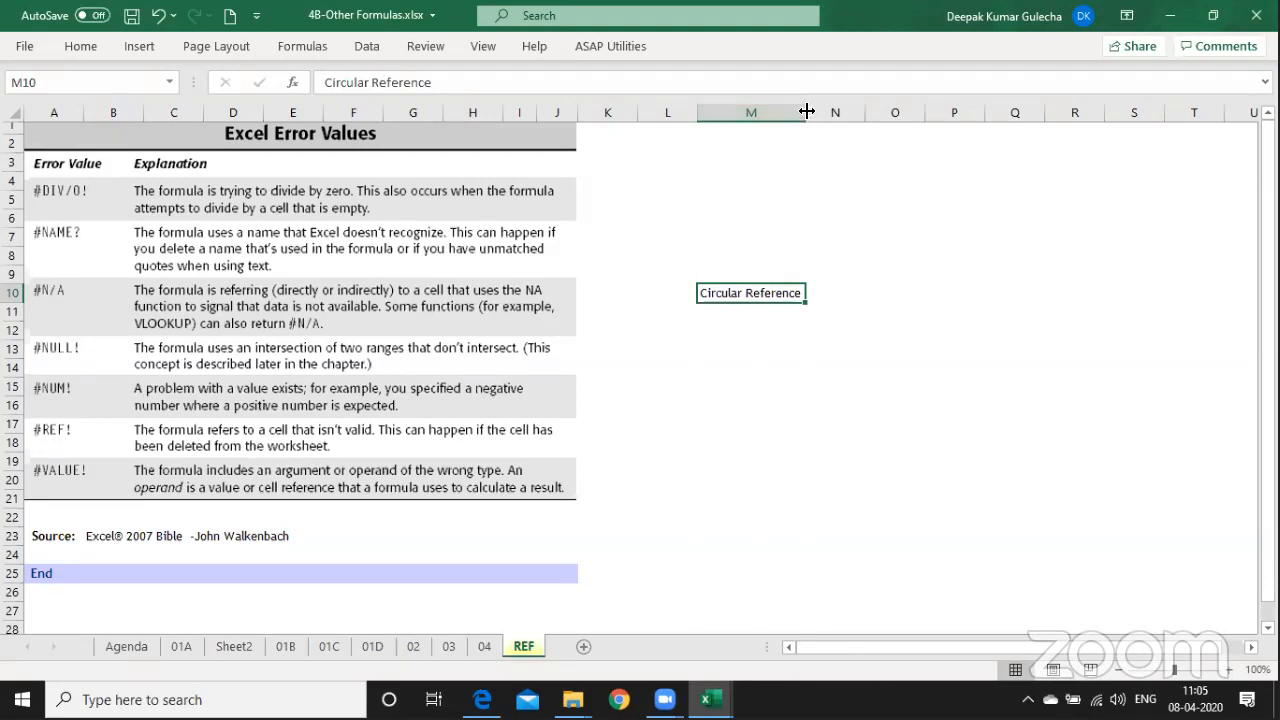
pyautogui.moveTo(808, 113); pyautogui.dragTo(836, 113)
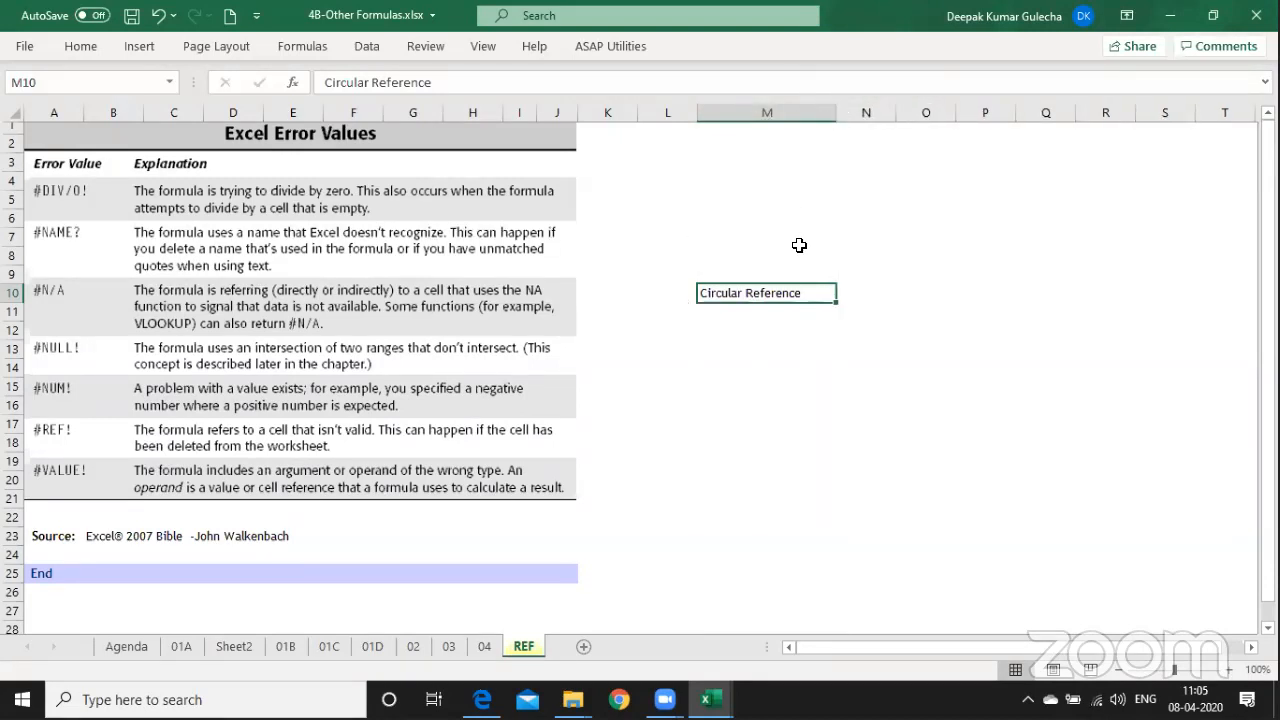
pyautogui.click(84, 54)
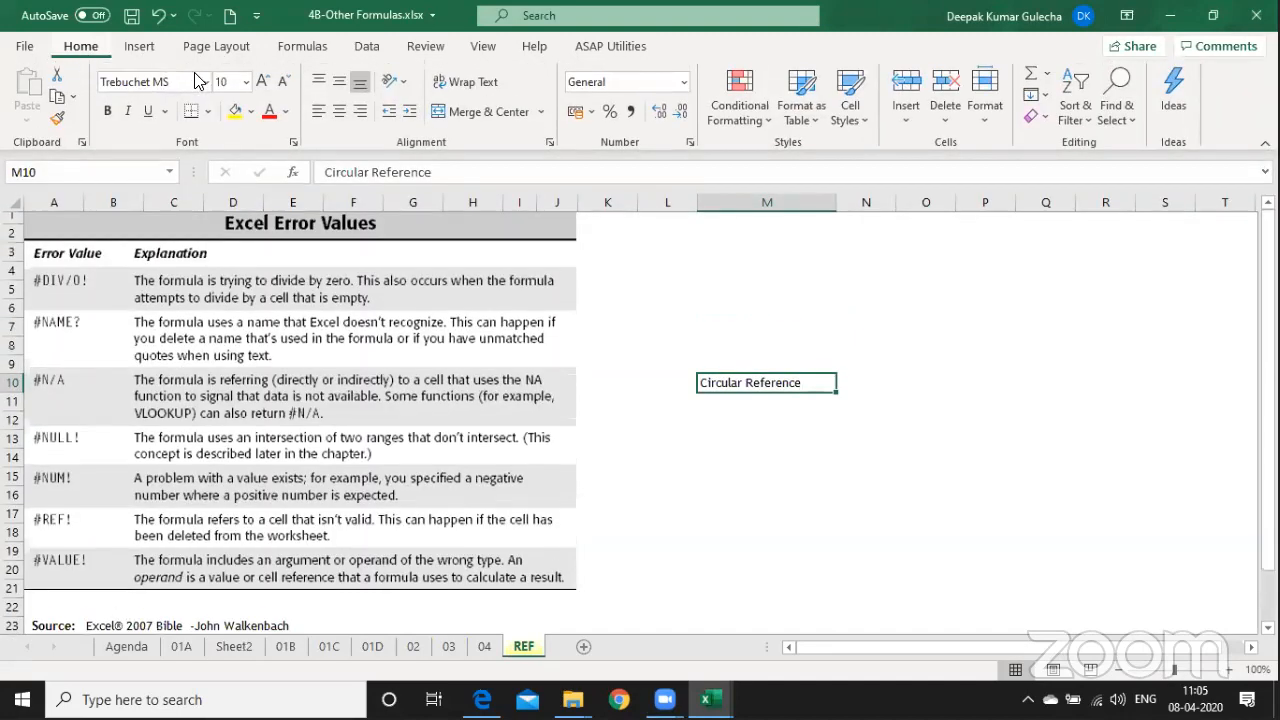
pyautogui.click(339, 111)
pyautogui.click(339, 81)
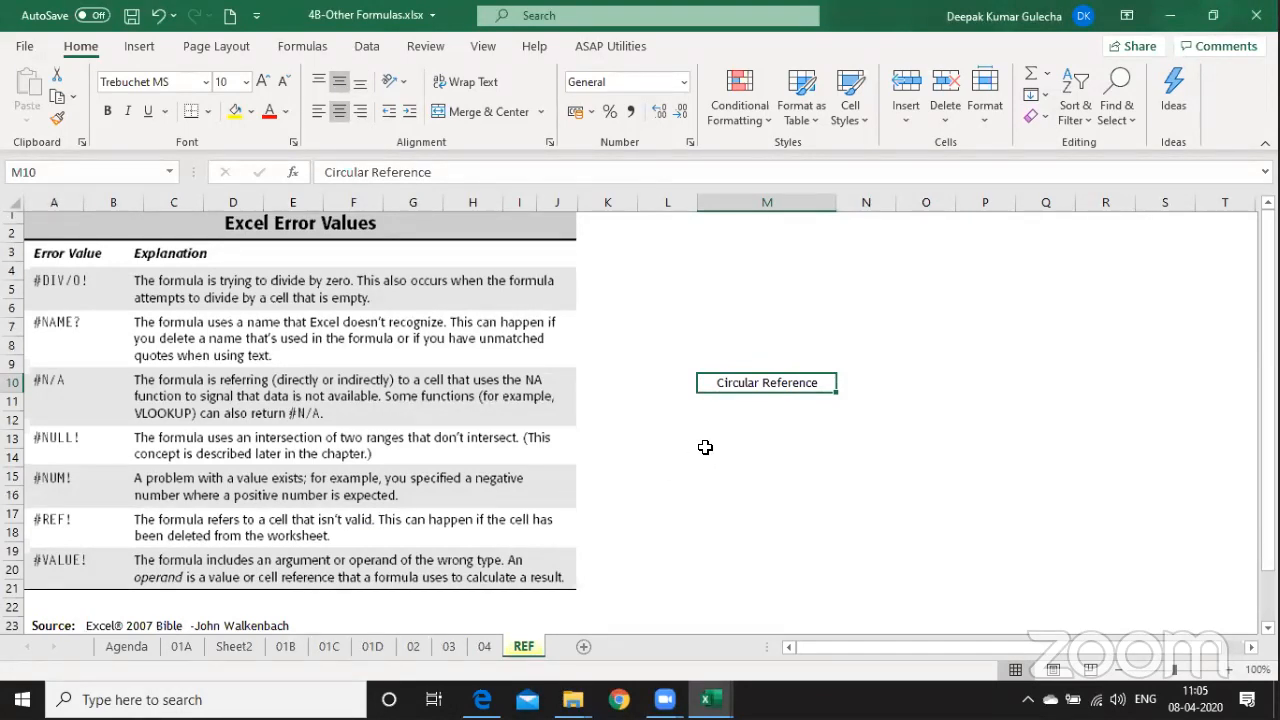
# Insert a new worksheet and enter the self-referencing formula =SUM(J1:J6) in J6 to create a circular reference.
pyautogui.hotkey('shift', 'F11')
pyautogui.click(567, 300)
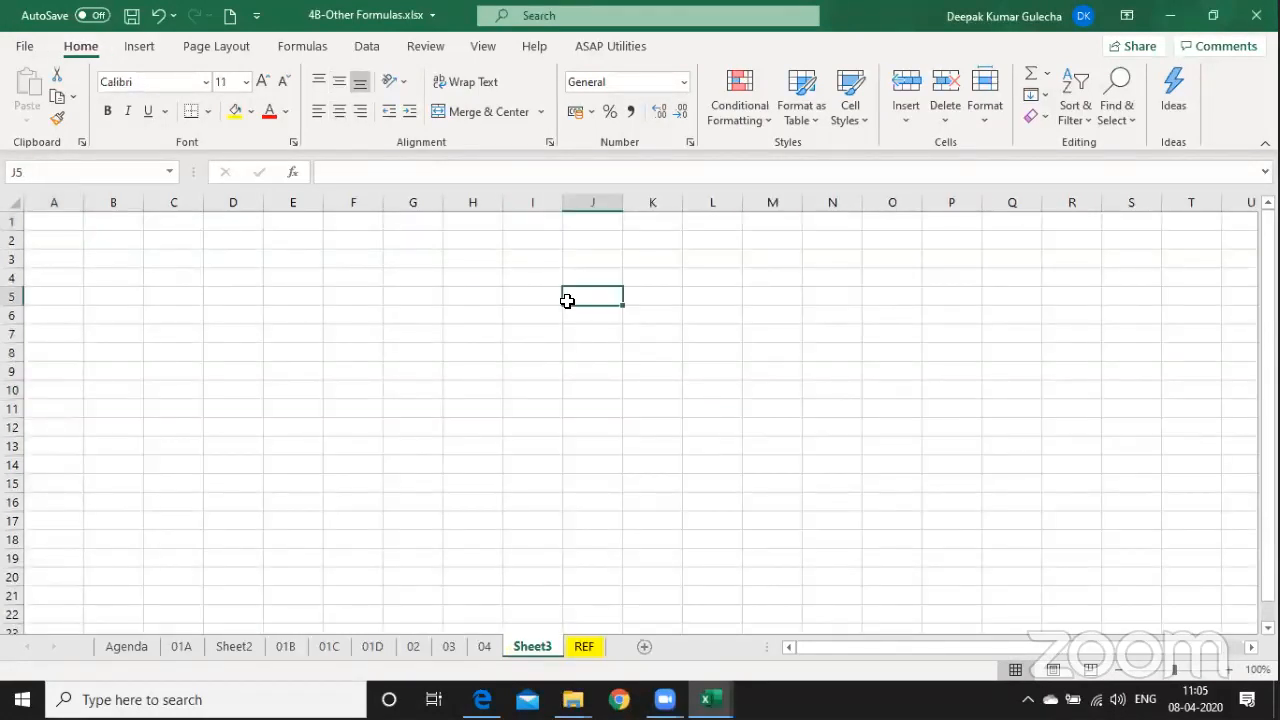
pyautogui.press('Return')
pyautogui.write('=SUM(')
pyautogui.click(567, 300)
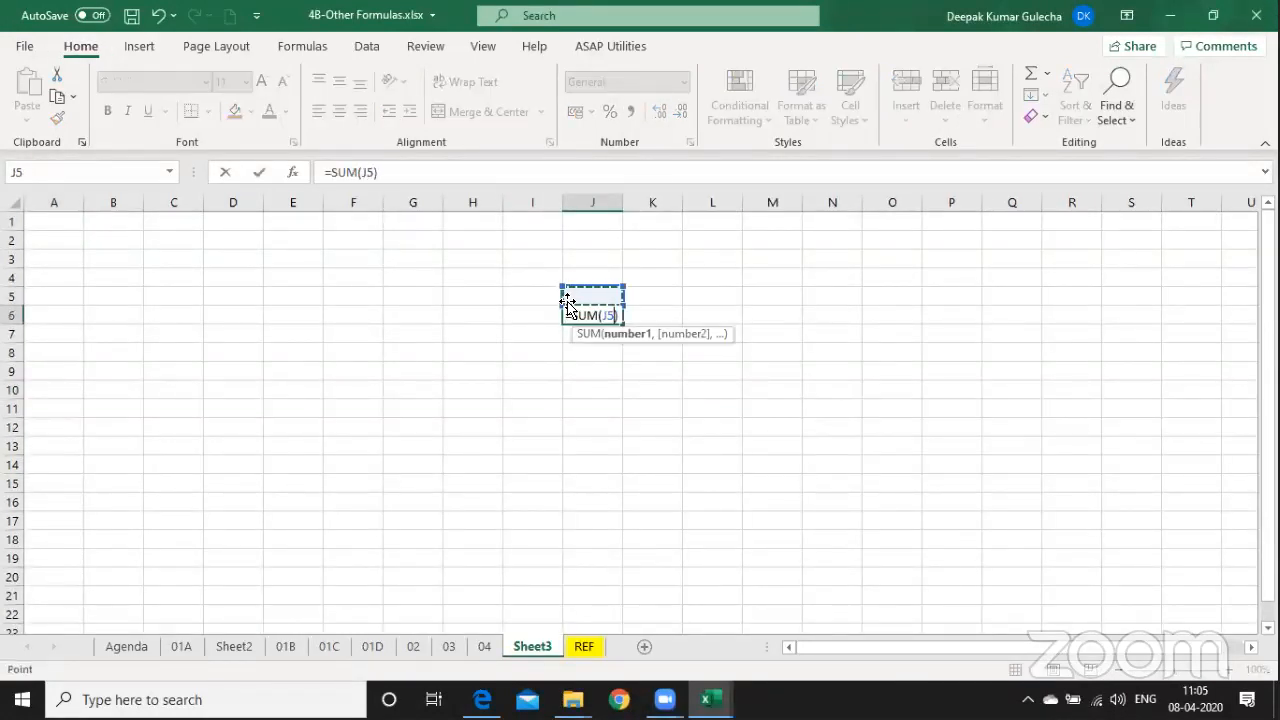
pyautogui.press('Up')
pyautogui.press('Up')
pyautogui.press('Up')
pyautogui.press('Up')
pyautogui.hotkey('shift', 'Down')
pyautogui.hotkey('shift', 'Down')
pyautogui.hotkey('shift', 'Down')
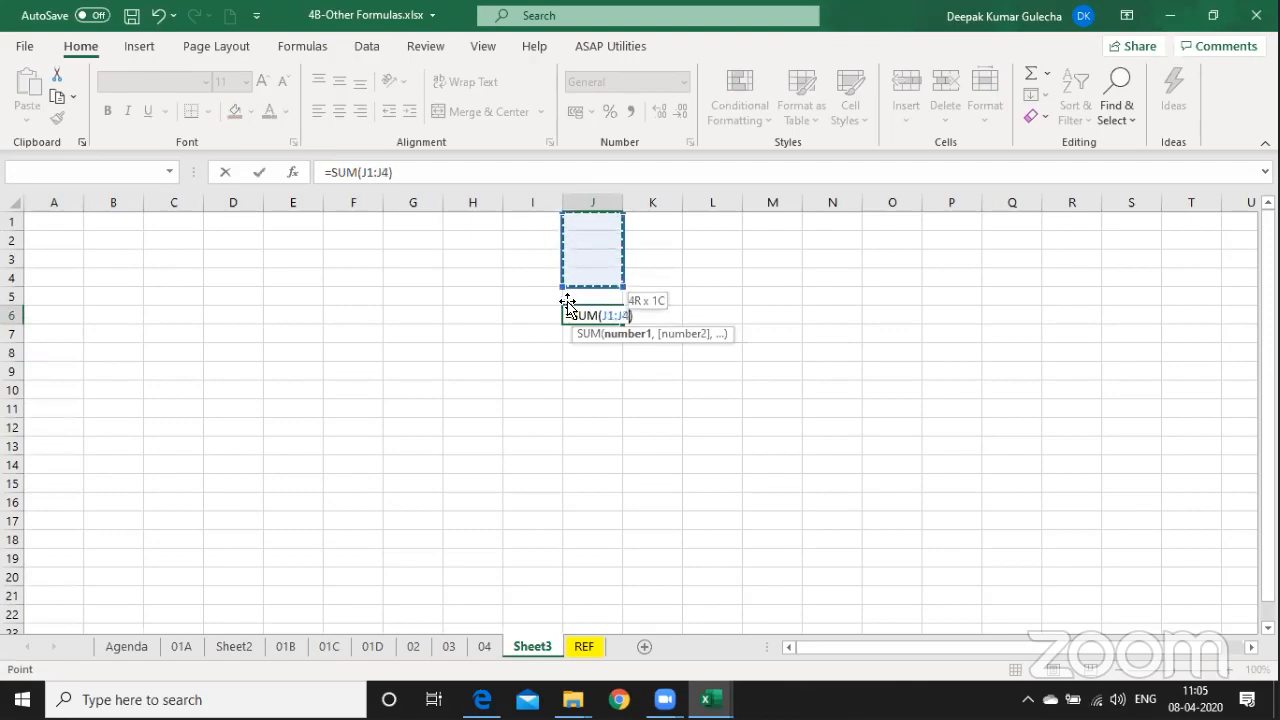
pyautogui.hotkey('shift', 'Down')
pyautogui.hotkey('shift', 'Down')
pyautogui.press('Return')
pyautogui.press('Return')
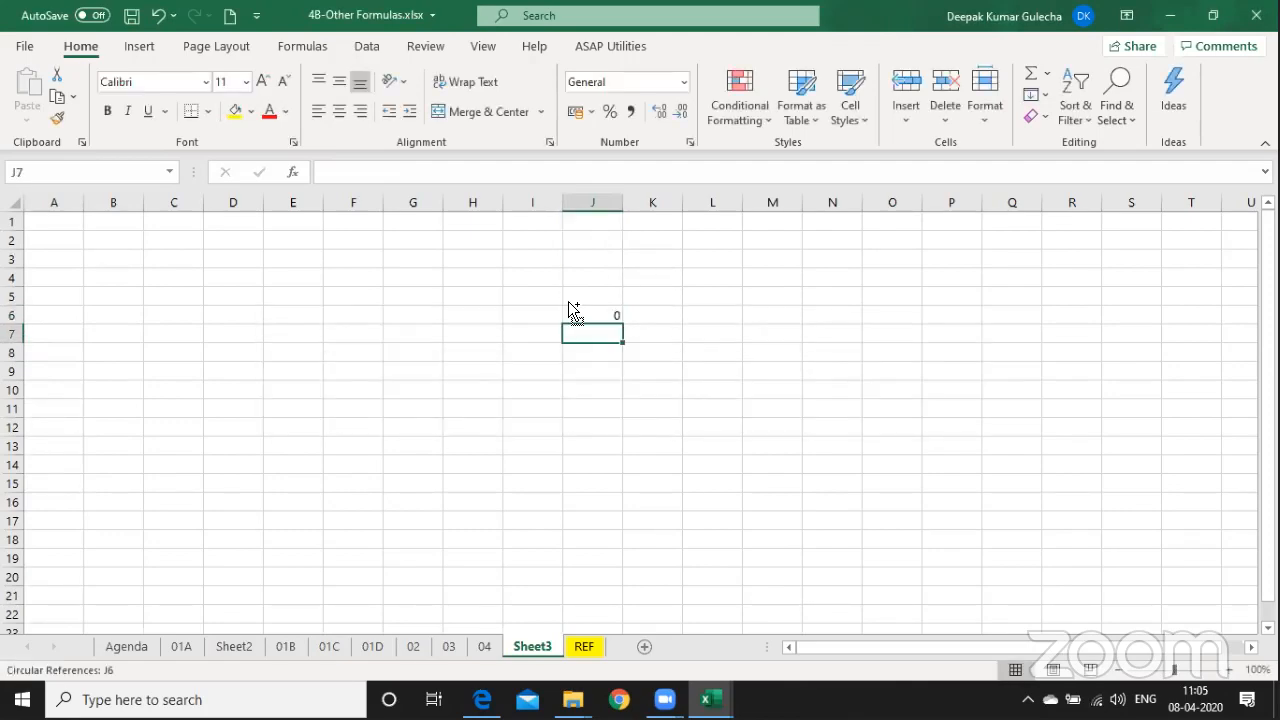
# From the REF sheet, use the circular reference check to go to the flagged cell J6 on Sheet3.
pyautogui.hotkey('ctrl', 'pagedown')
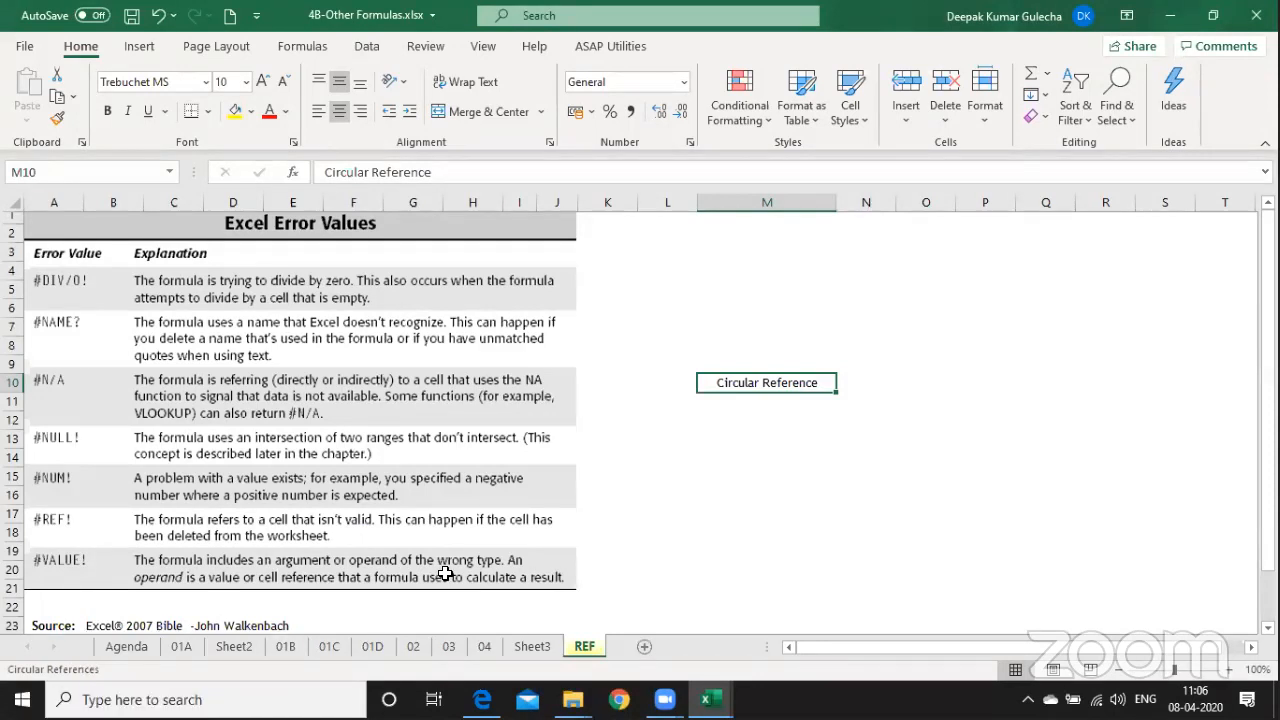
pyautogui.moveTo(688, 346); pyautogui.dragTo(518, 413)
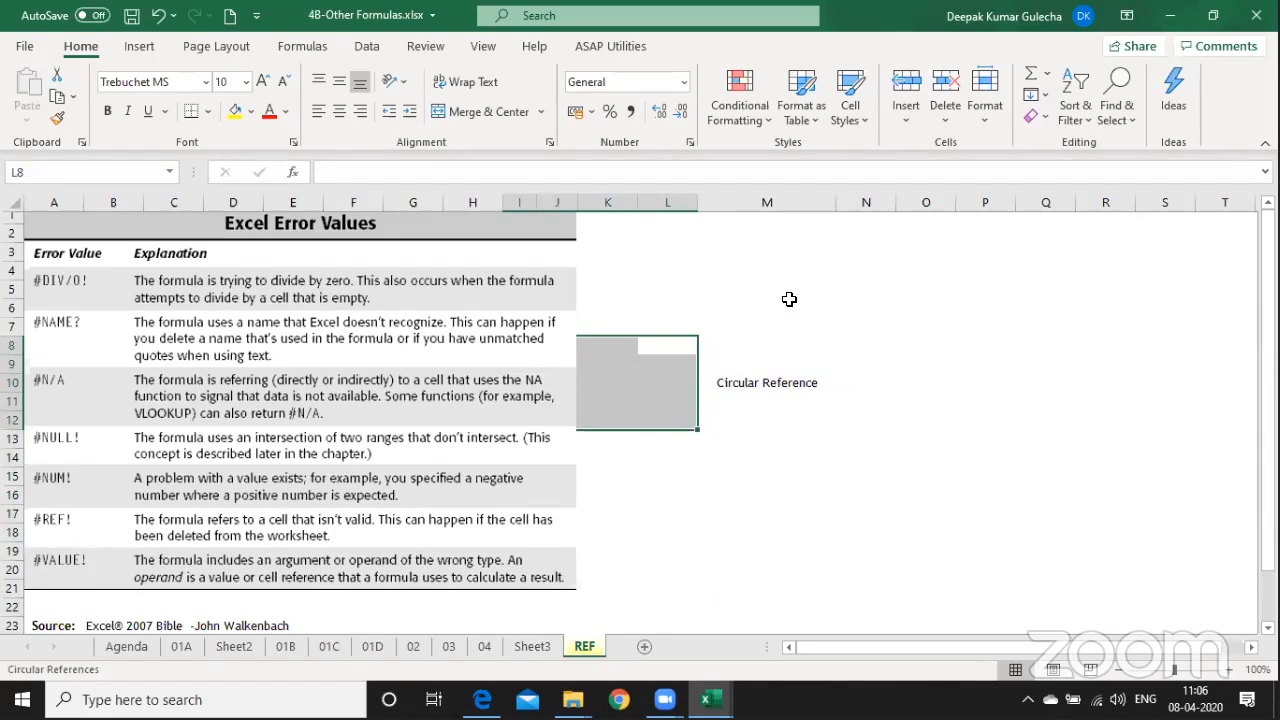
pyautogui.hotkey('ctrl', 'pageup')
pyautogui.hotkey('ctrl', 'pagedown')
pyautogui.click(299, 46)
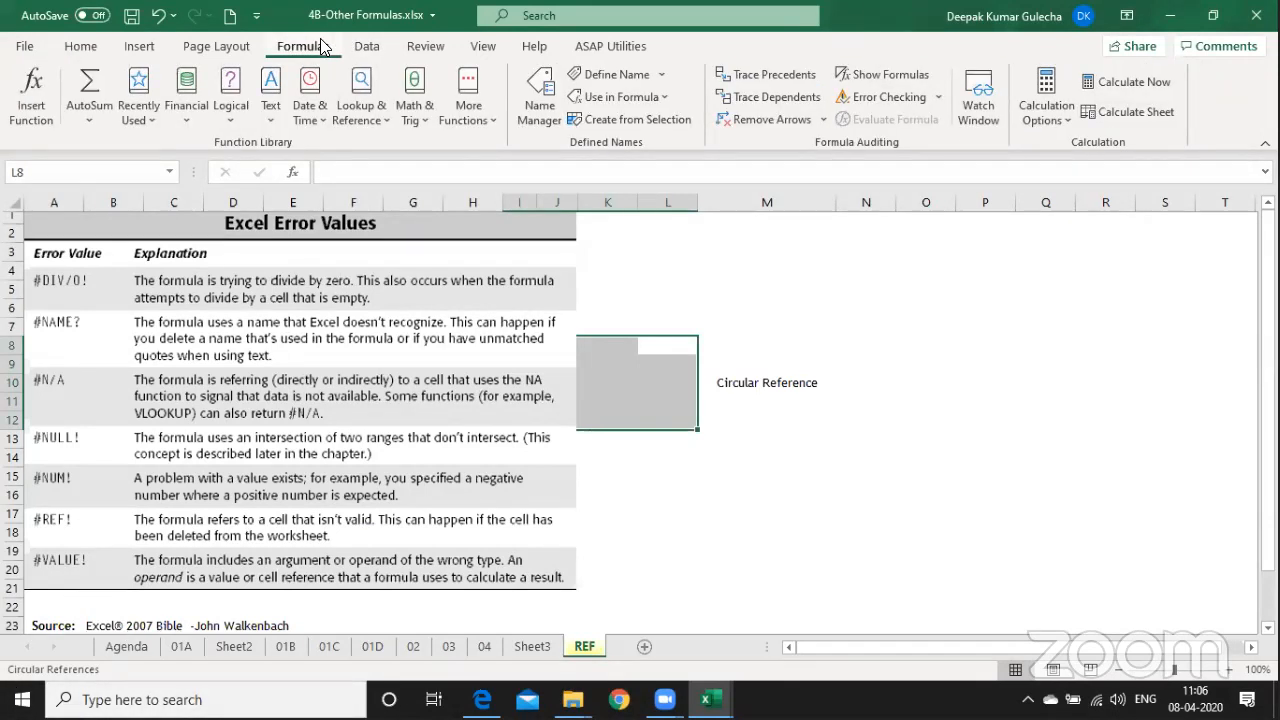
pyautogui.click(938, 97)
pyautogui.moveTo(928, 174)
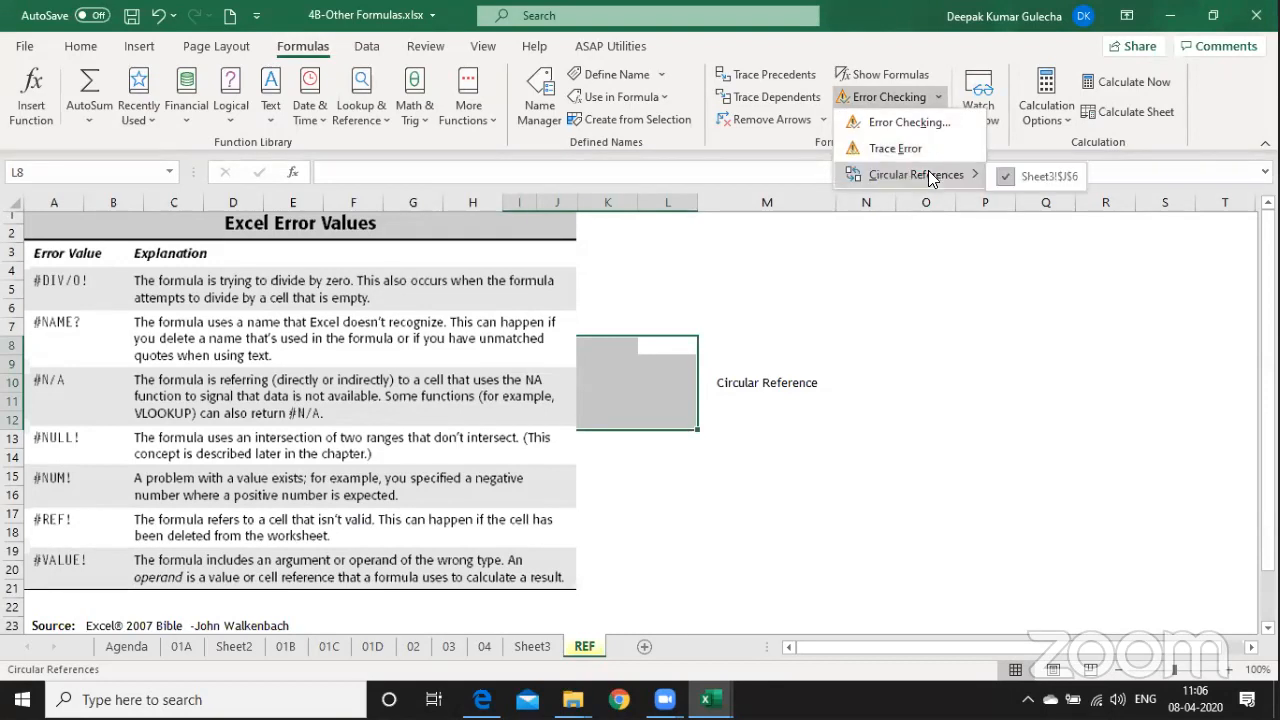
pyautogui.click(1060, 184)
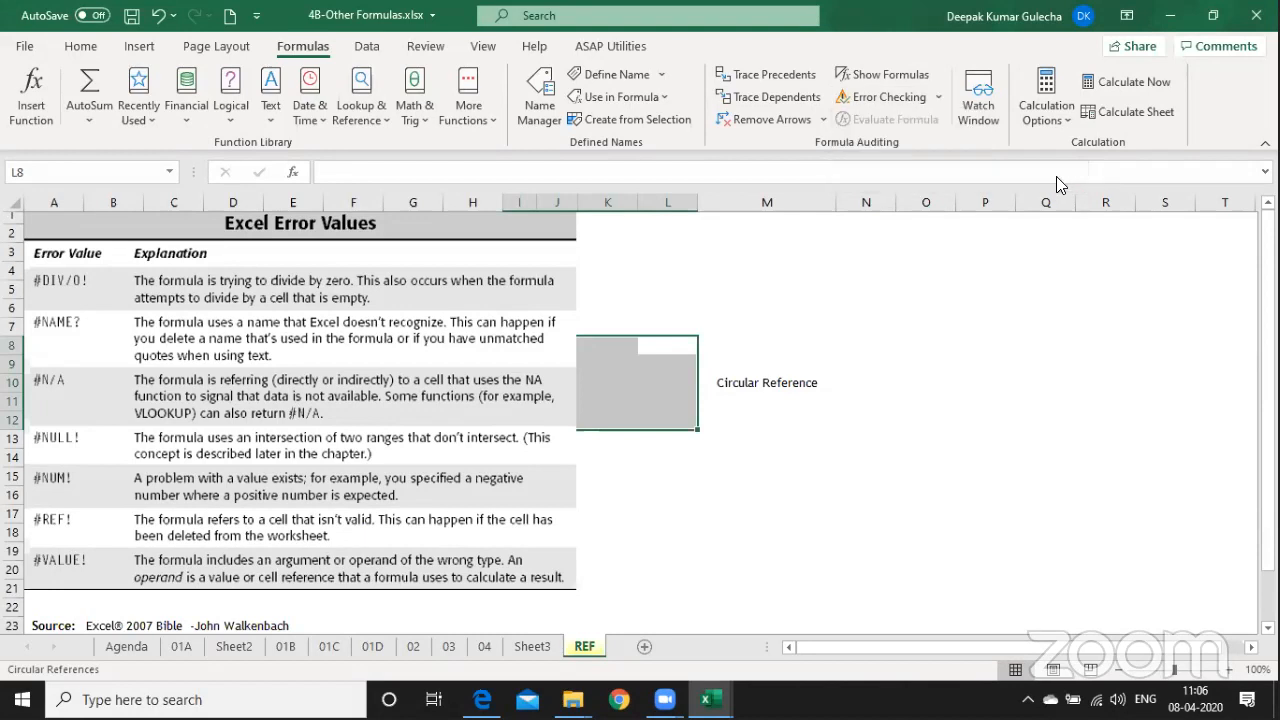
# Correct the J6 formula to =SUM(J1:J5) so it no longer includes its own cell, and check the edited range.
pyautogui.doubleClick(612, 318)
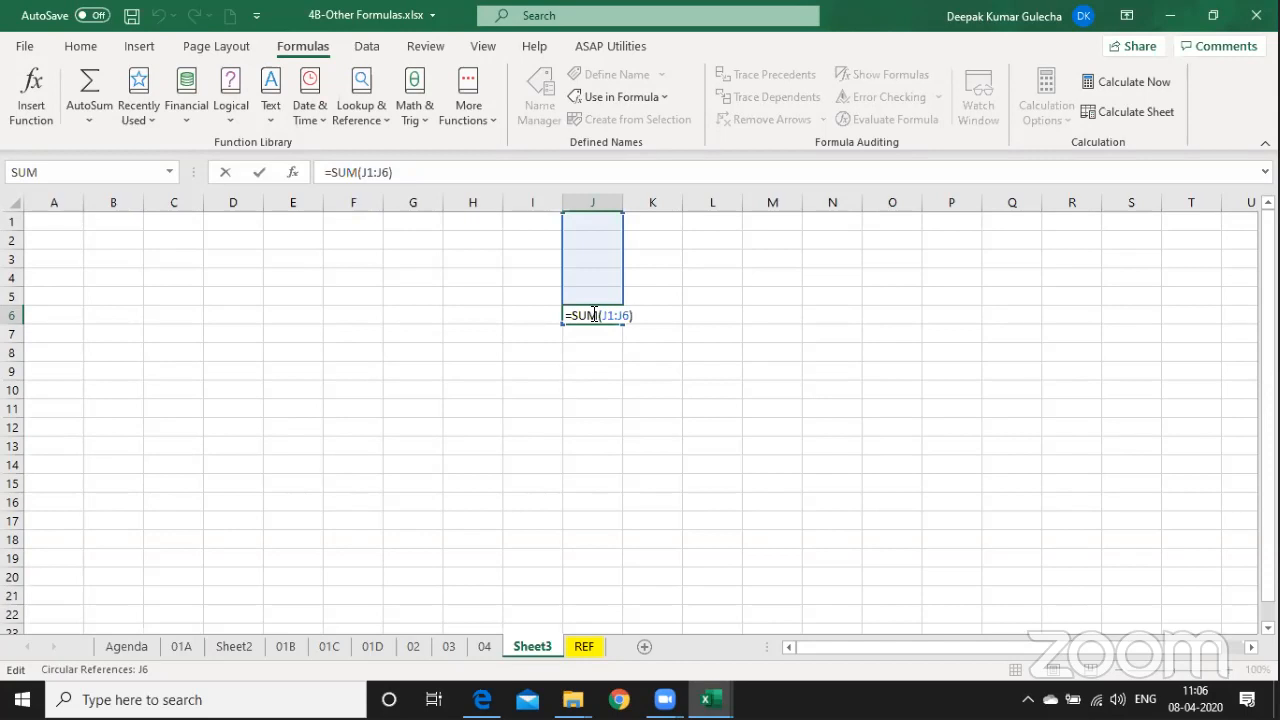
pyautogui.press('Left')
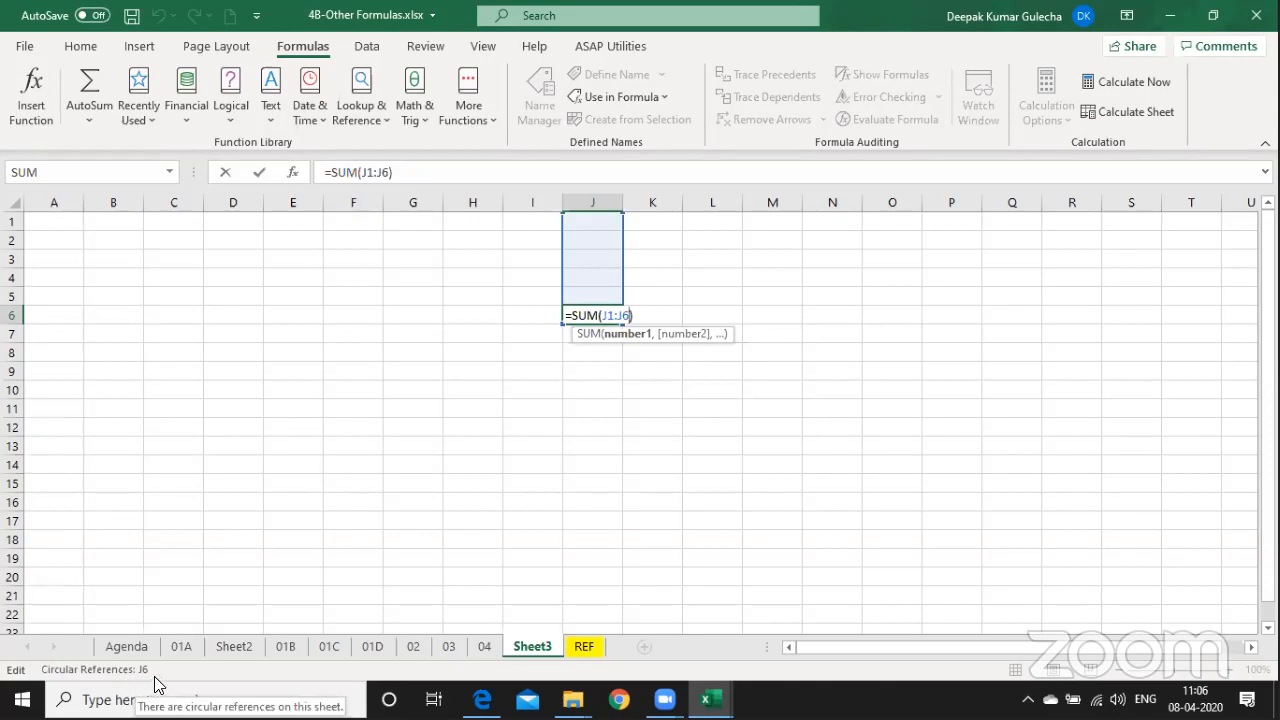
pyautogui.press('BackSpace')
pyautogui.write('5')
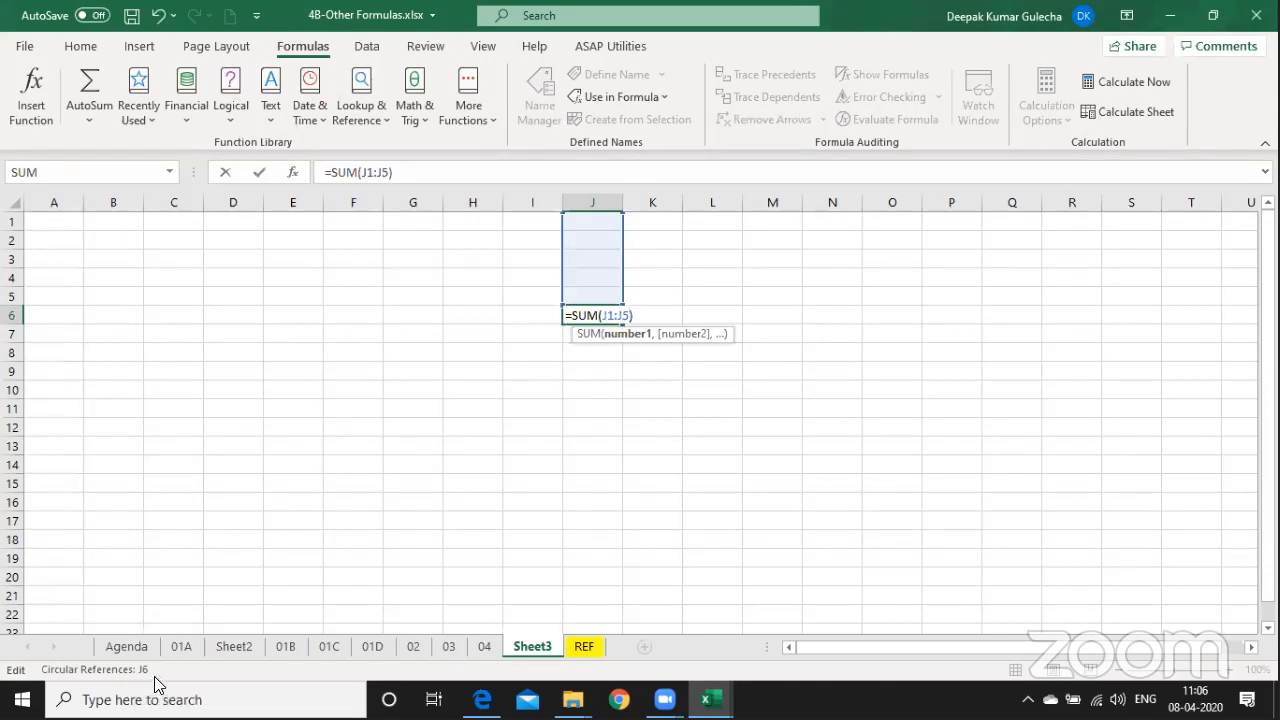
pyautogui.press('Return')
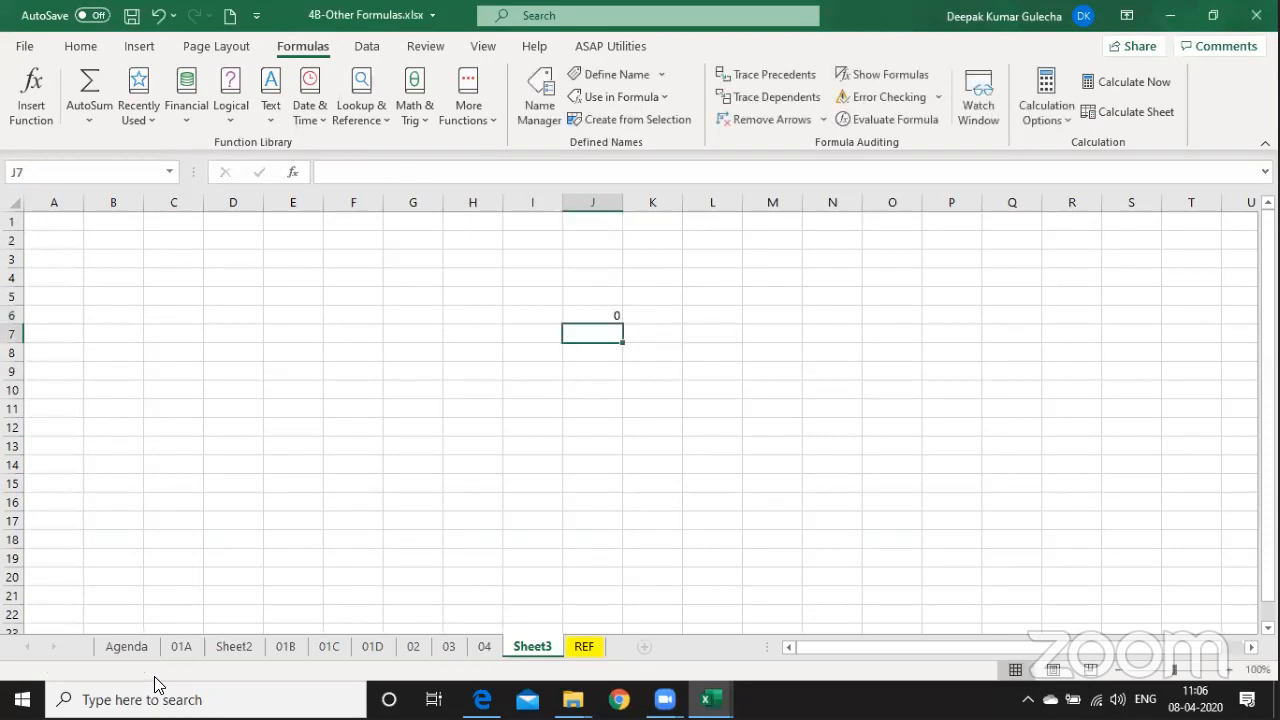
pyautogui.press('Up')
pyautogui.press('F2')
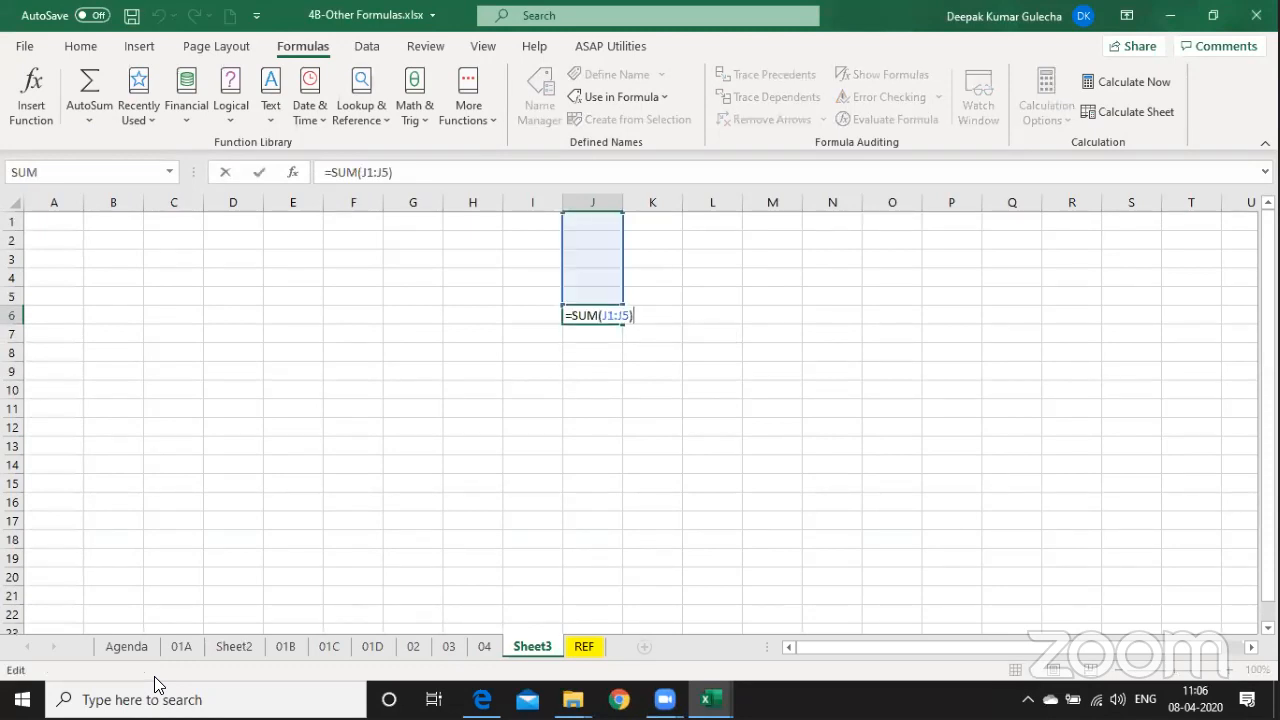
pyautogui.press('Escape')
# Replace the J6 formula with the self-including =SUM(J4:J9) and accept the circular reference warning.
pyautogui.hotkey('alt', '=')
pyautogui.press('Up')
pyautogui.press('Up')
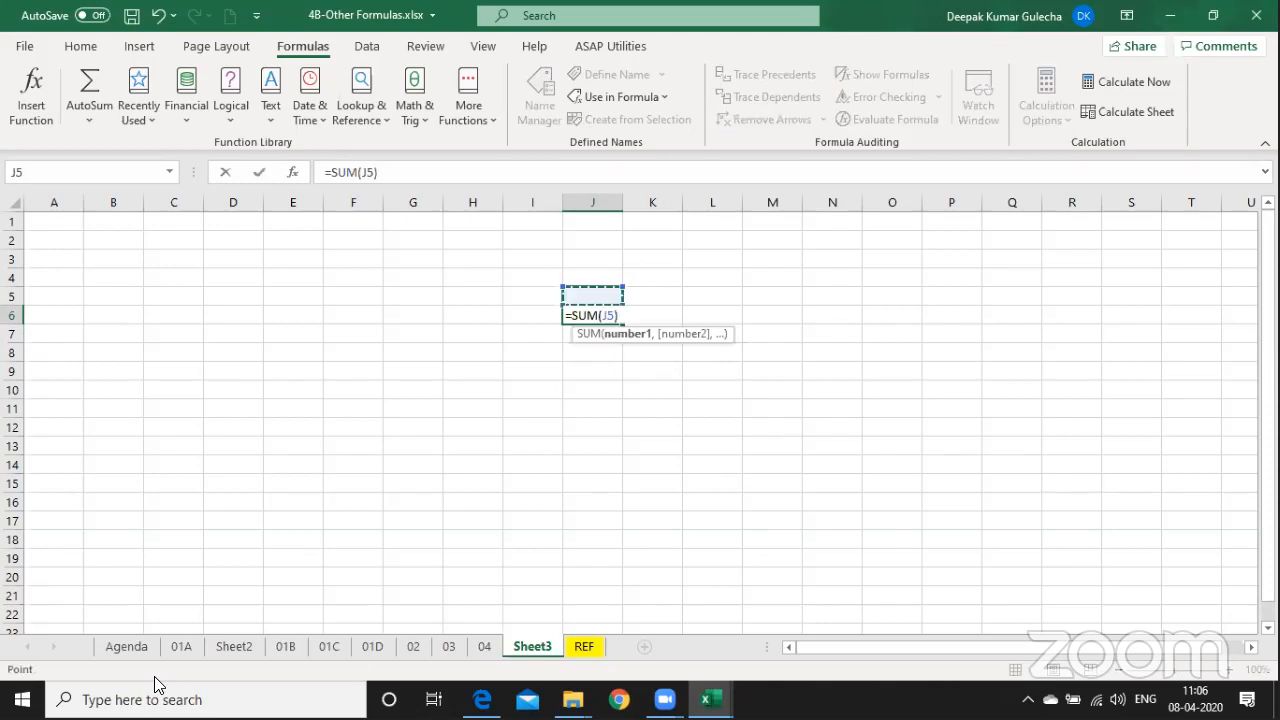
pyautogui.hotkey('shift', 'Down')
pyautogui.hotkey('shift', 'Down')
pyautogui.hotkey('shift', 'Down')
pyautogui.hotkey('shift', 'Down')
pyautogui.hotkey('shift', 'Down')
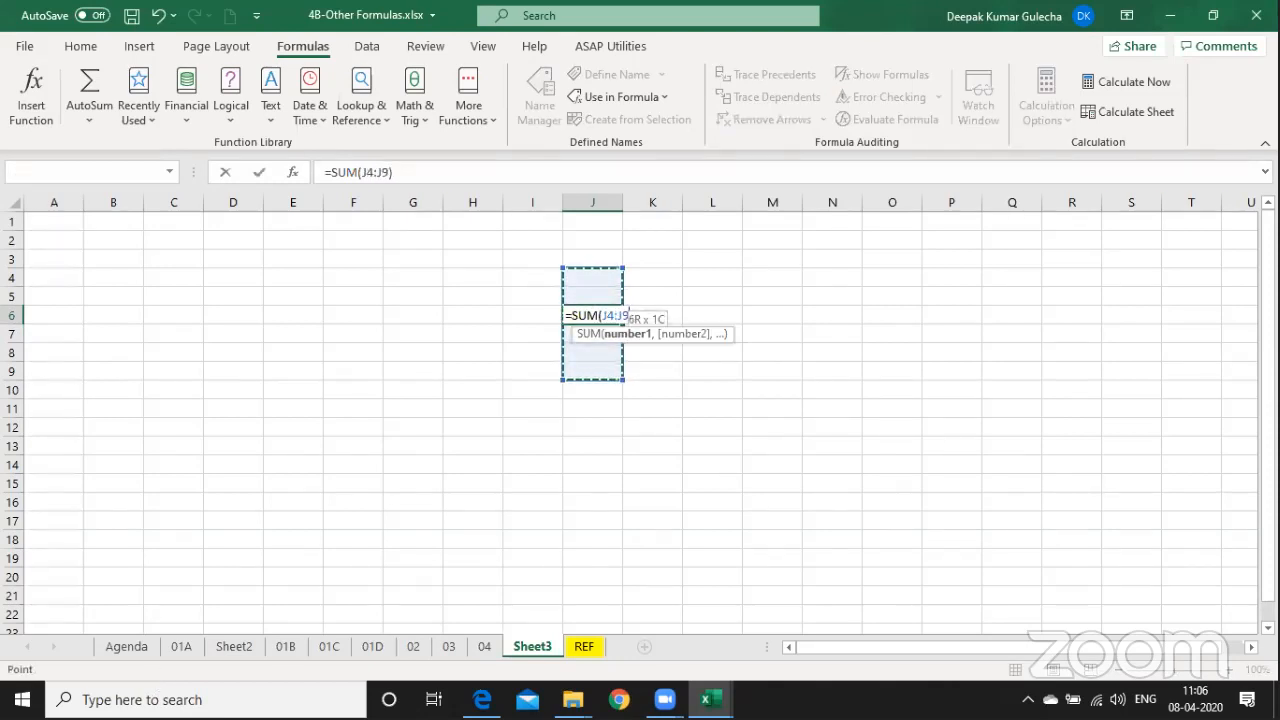
pyautogui.press('Return')
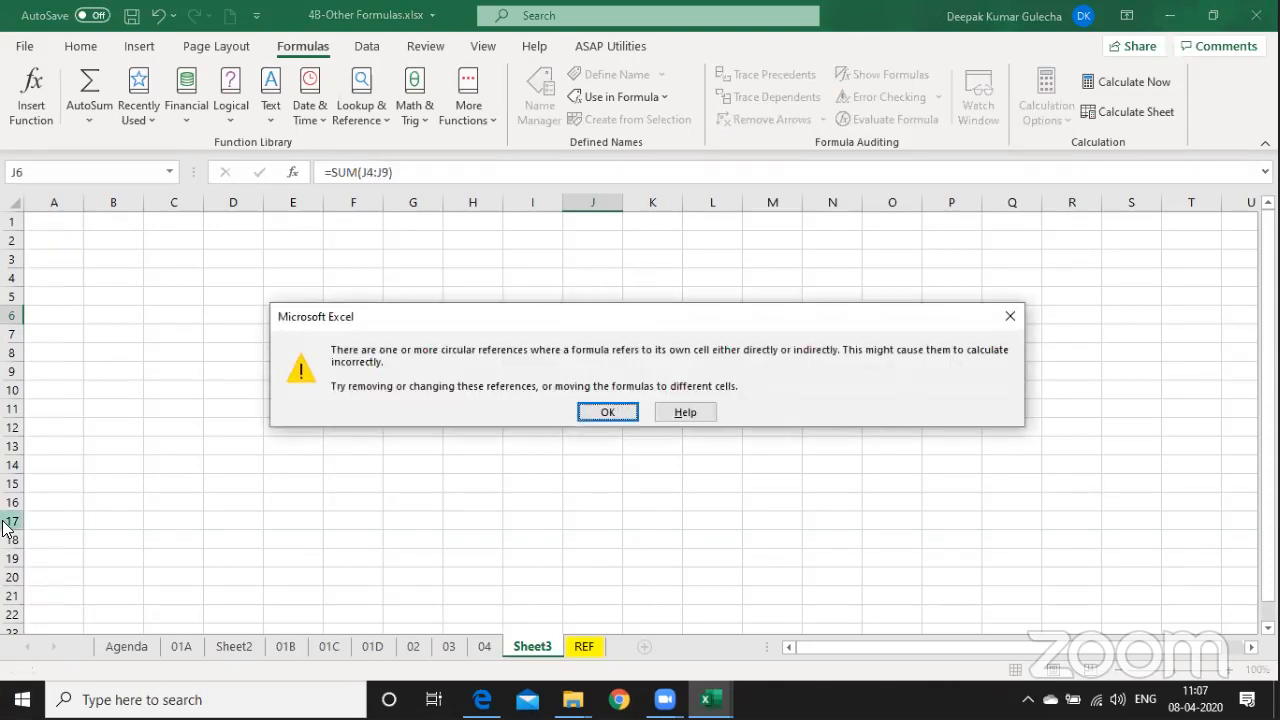
pyautogui.press('Return')
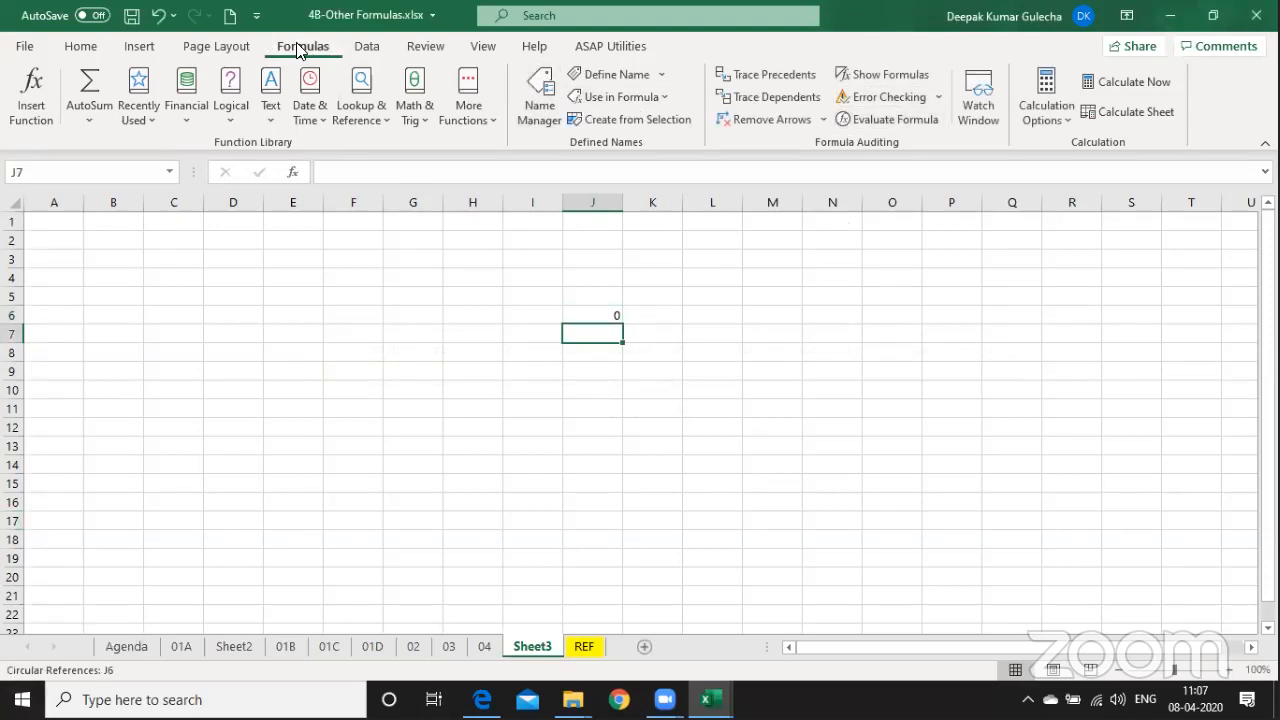
# Locate the circular reference at J6 with error checking, try cutting its range back to J4, and cancel the edit.
pyautogui.click(940, 98)
pyautogui.moveTo(938, 174)
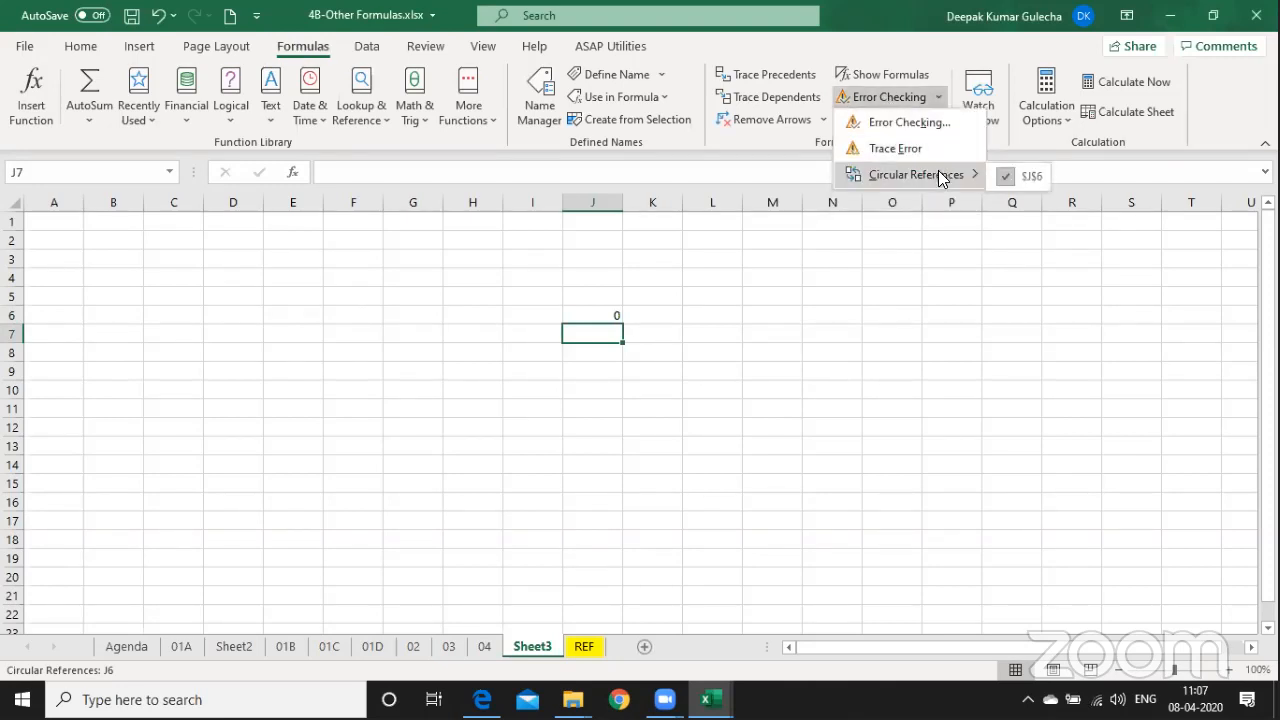
pyautogui.click(1030, 174)
pyautogui.press('F2')
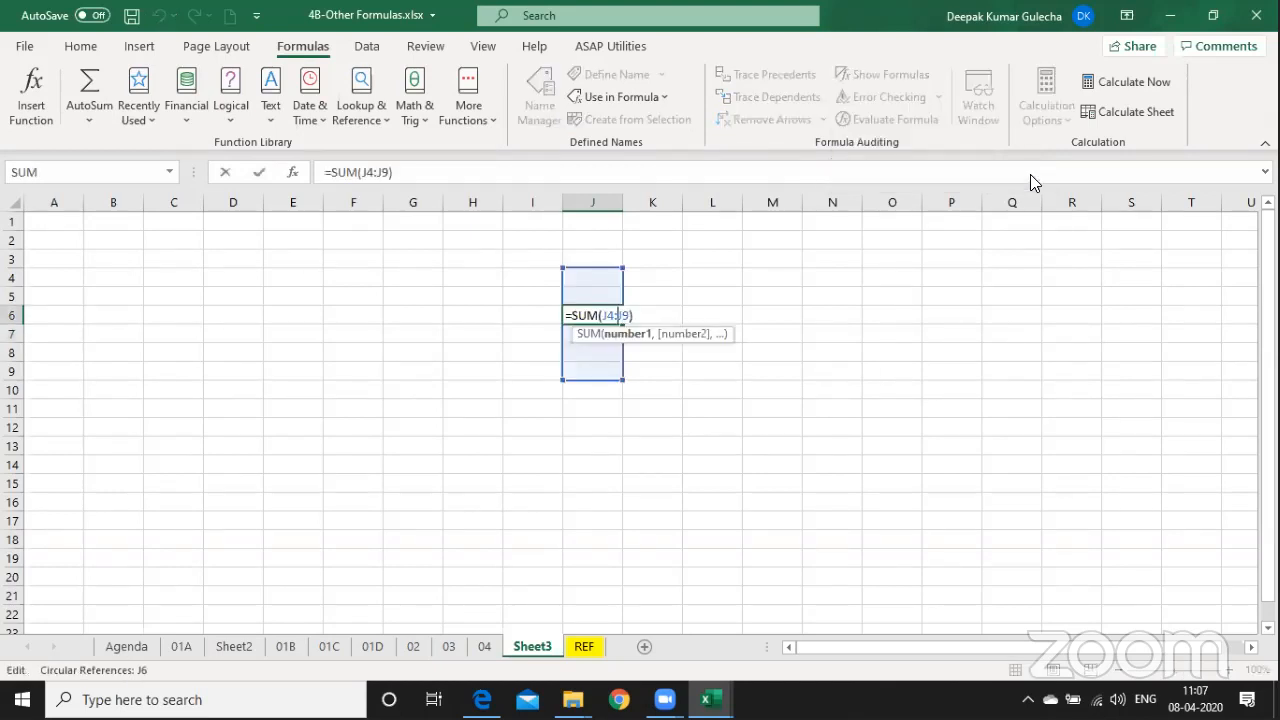
pyautogui.press('BackSpace')
pyautogui.press('BackSpace')
pyautogui.press('BackSpace')
pyautogui.press('BackSpace')
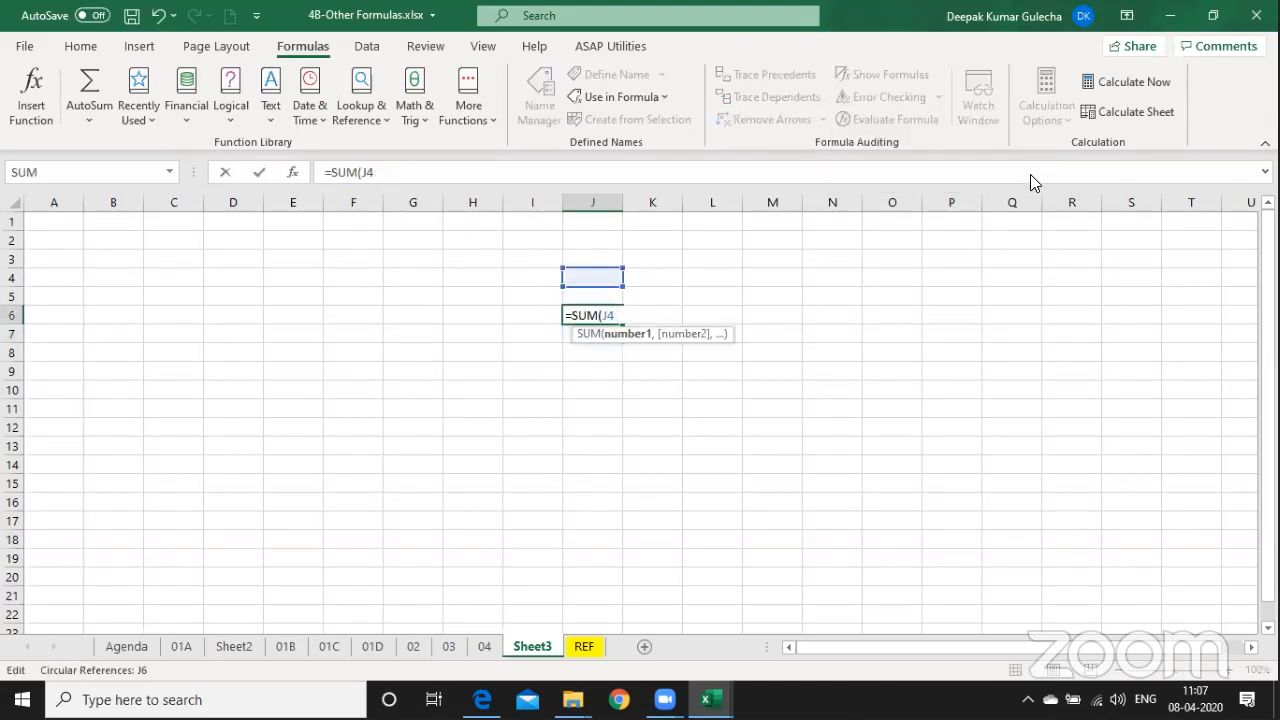
pyautogui.press('Escape')
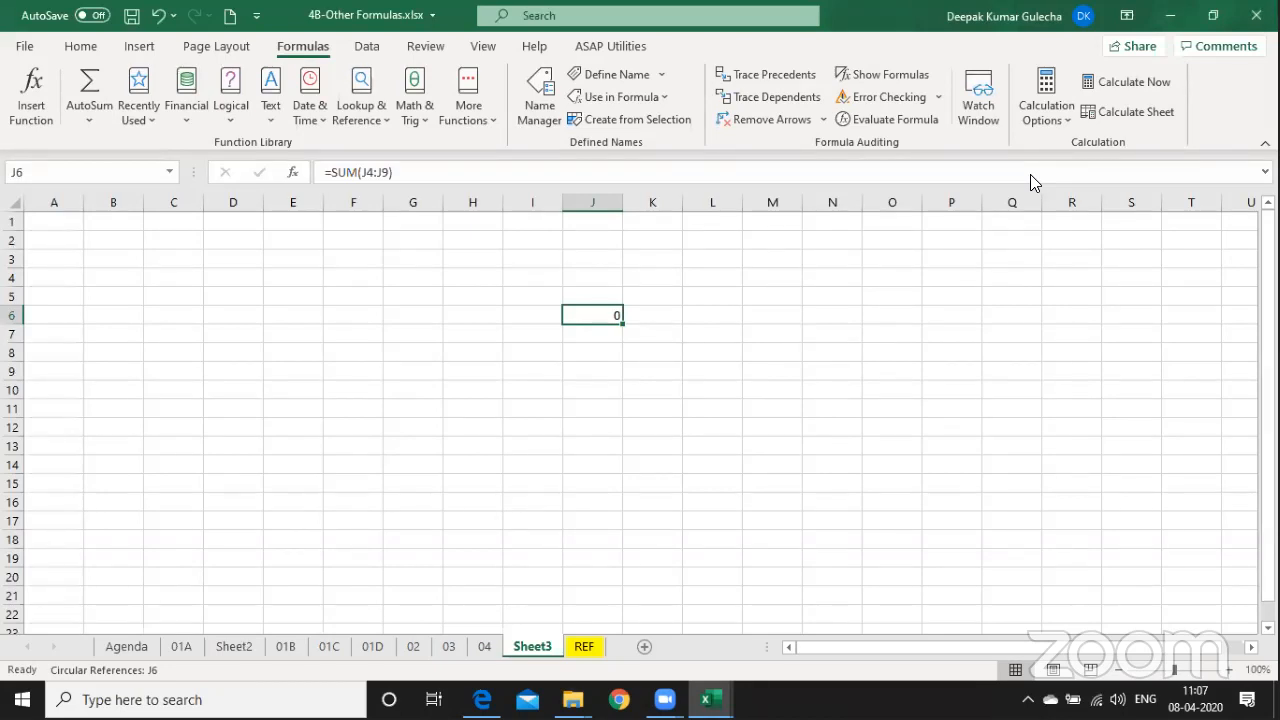
# Re-enter the formula =SUM(J4:J9) in J6, keeping the cell selected.
pyautogui.write('=SUM(')
pyautogui.press('Up')
pyautogui.hotkey('shift', 'Up')
pyautogui.hotkey('shift', 'Up')
pyautogui.hotkey('shift', 'Up')
pyautogui.hotkey('shift', 'Up')
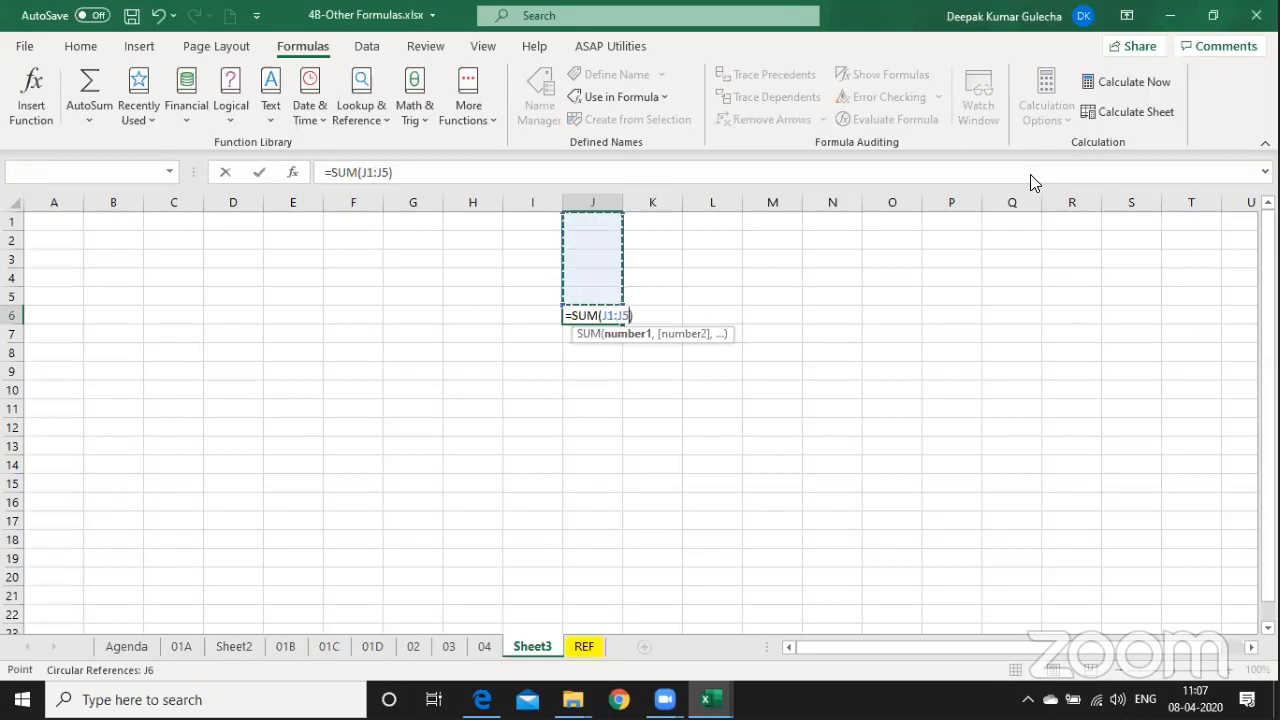
pyautogui.press('Up')
pyautogui.hotkey('shift', 'Down')
pyautogui.hotkey('shift', 'Down')
pyautogui.hotkey('shift', 'Down')
pyautogui.hotkey('shift', 'Down')
pyautogui.hotkey('shift', 'Down')
pyautogui.hotkey('ctrl', 'Return')
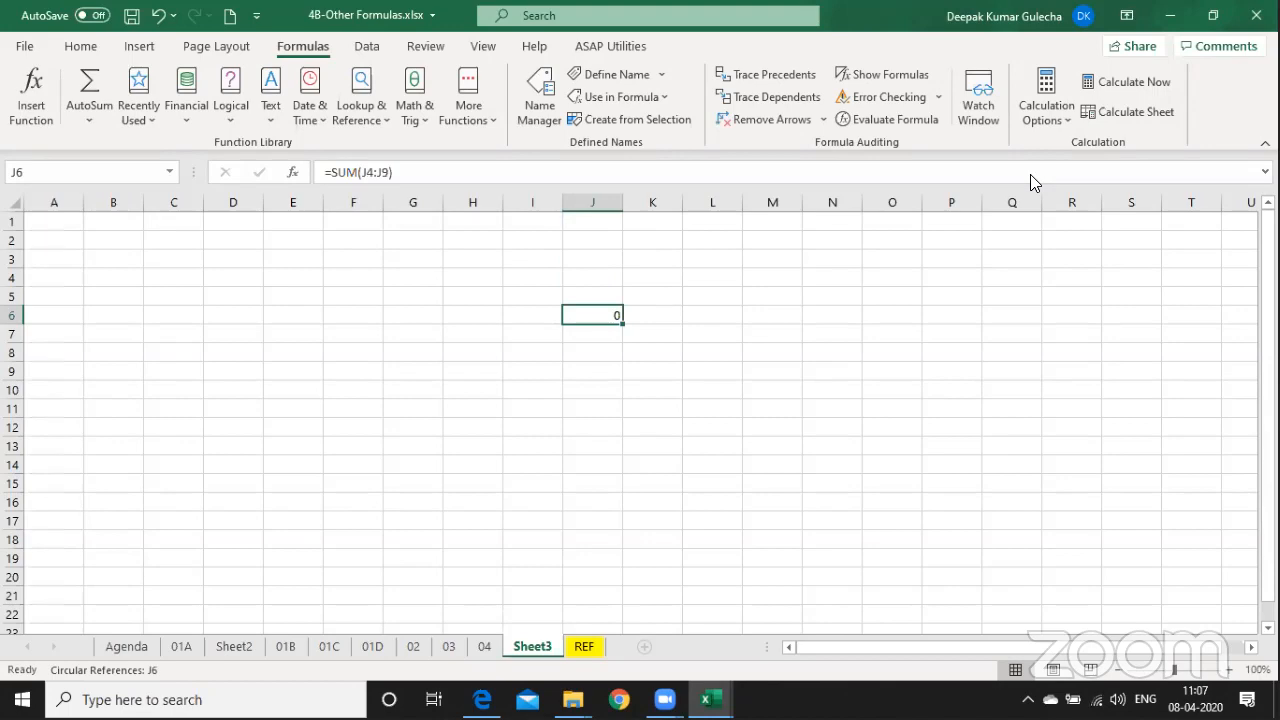
# Switch to the 4C_data validation examples workbook and insert a new worksheet before the TextOnly sheet.
pyautogui.hotkey('alt', 'Tab')
pyautogui.hotkey('alt', 'Tab')
pyautogui.hotkey('alt', 'Tab')
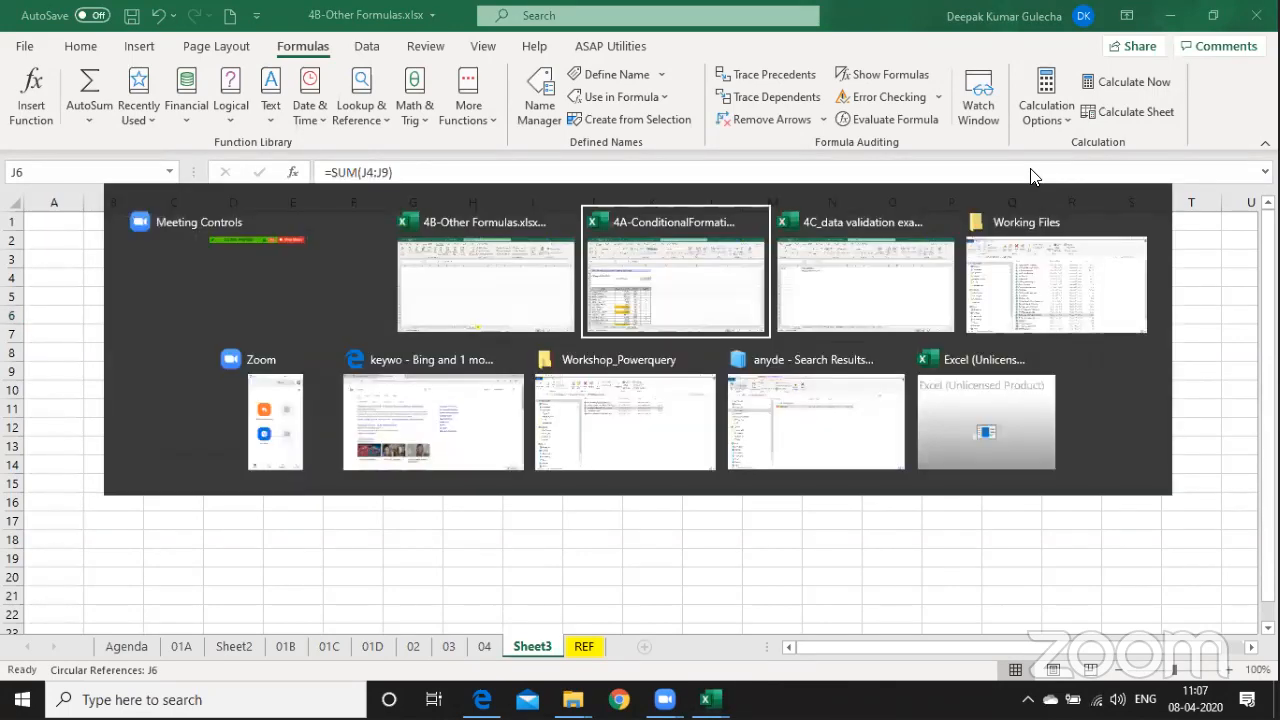
pyautogui.hotkey('alt', 'Tab')
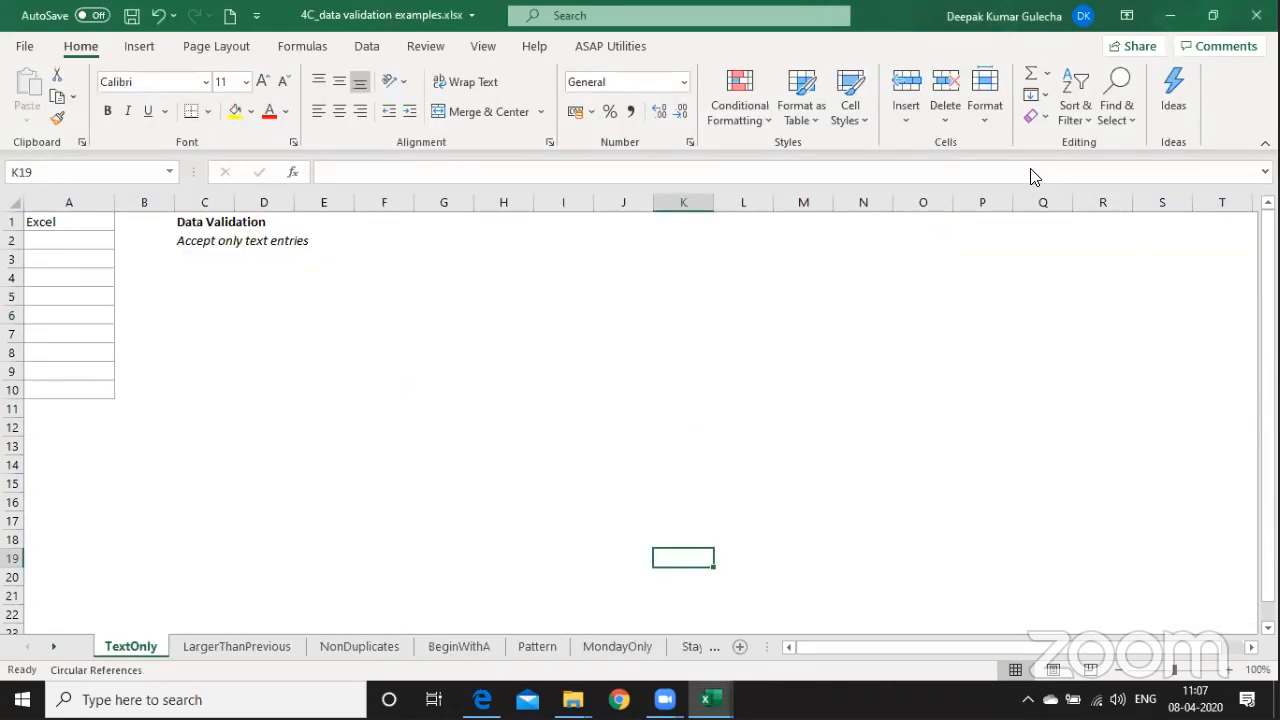
pyautogui.click(503, 452)
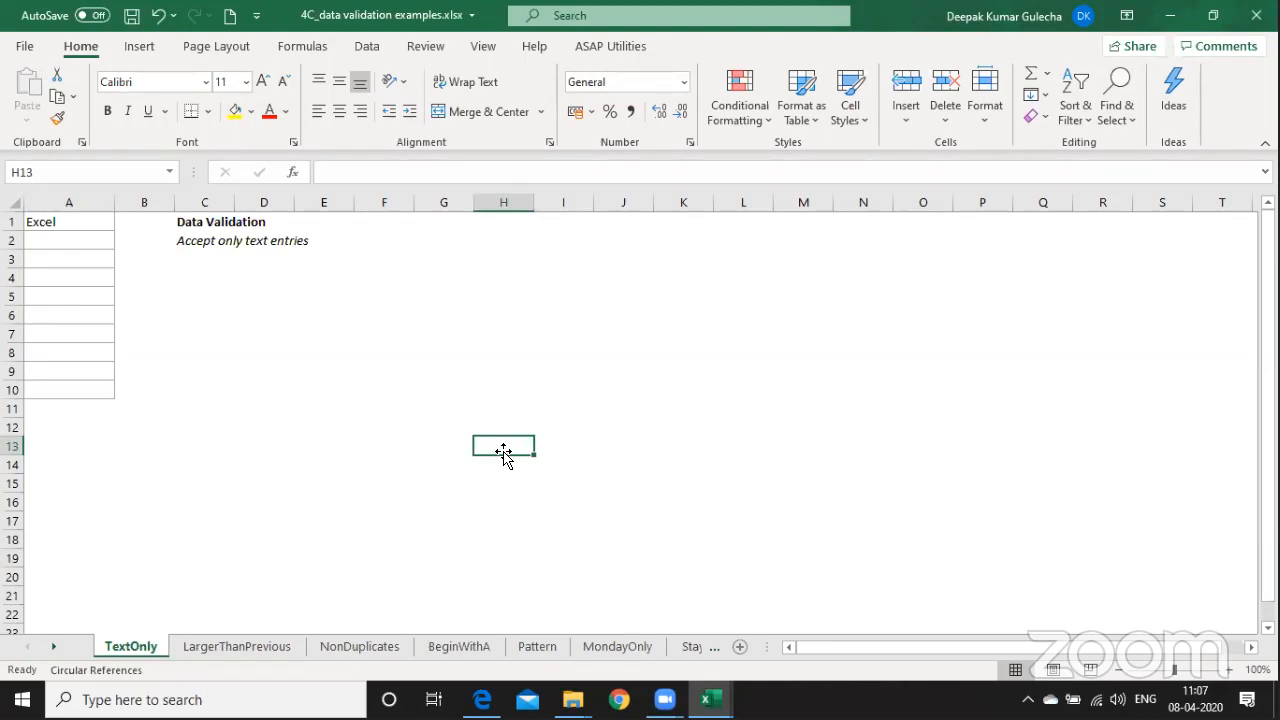
pyautogui.hotkey('alt', 'i')
pyautogui.press('w')
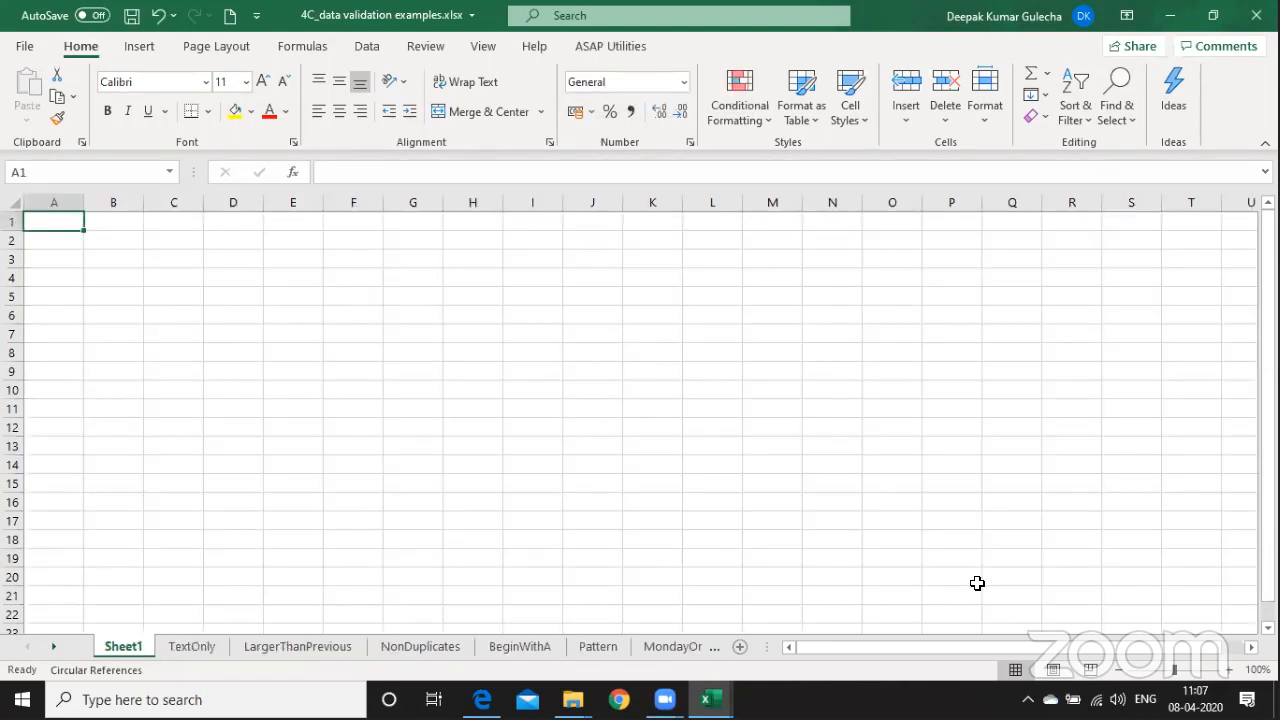
# Zoom the new worksheet to 150% and select cell D3.
pyautogui.click(1229, 670)
pyautogui.click(1229, 670)
pyautogui.click(1229, 670)
pyautogui.click(1229, 670)
pyautogui.click(1229, 670)
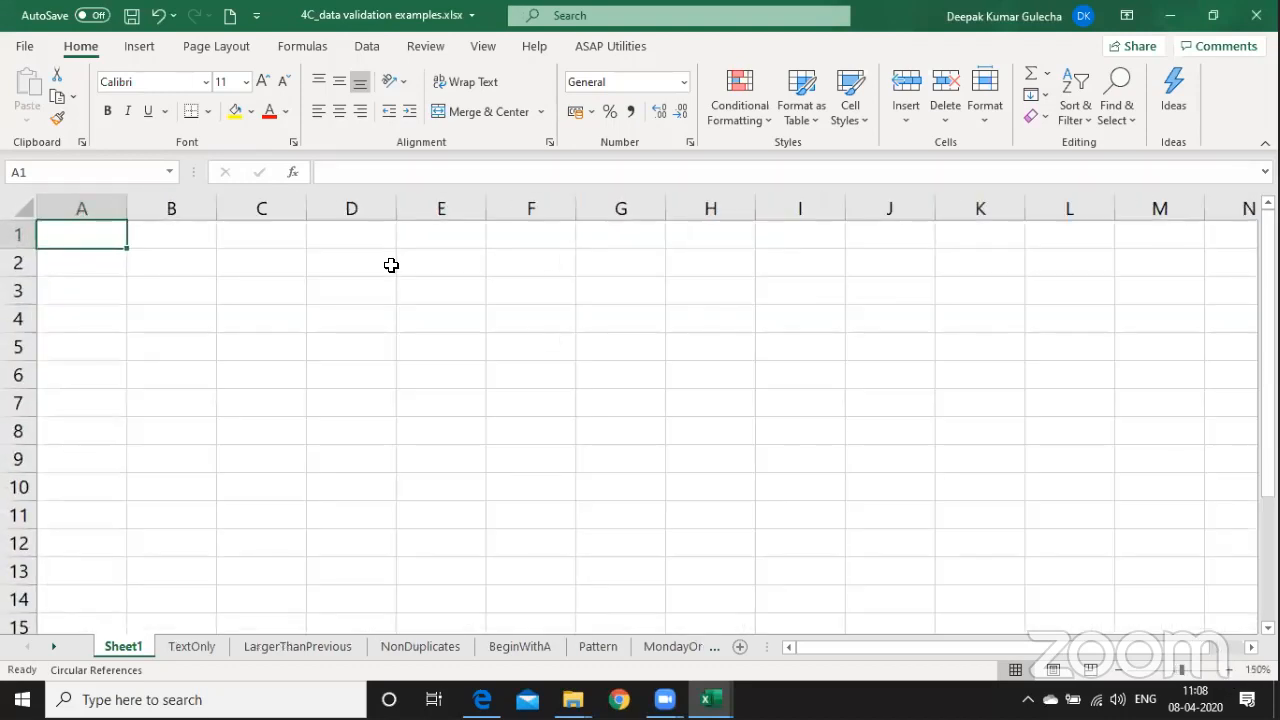
pyautogui.click(408, 293)
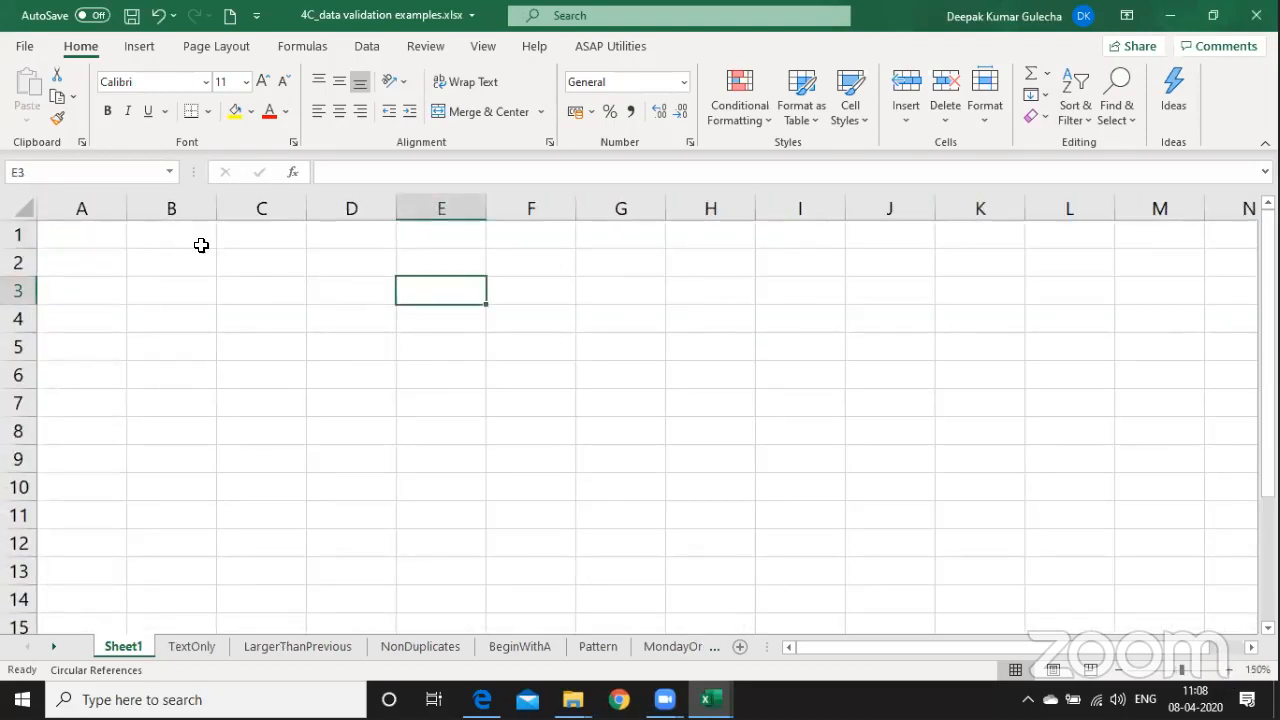
pyautogui.click(366, 291)
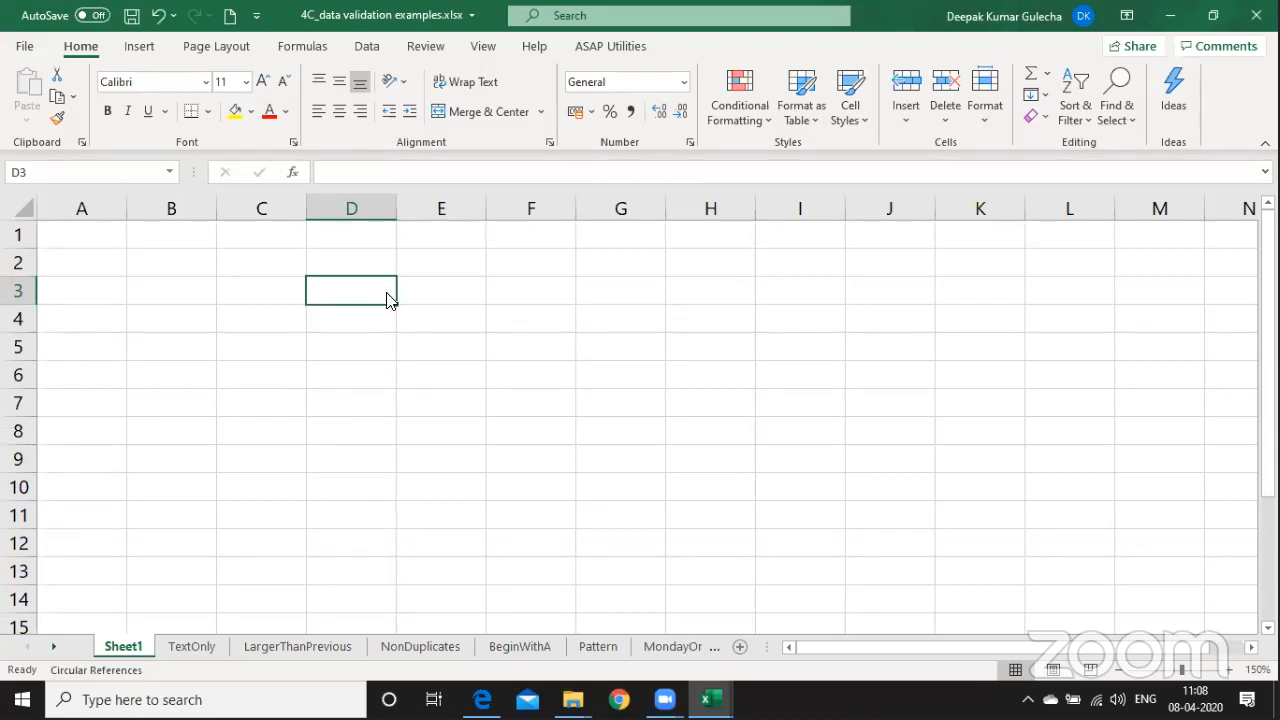
# Switch to the Working Files folder in File Explorer and open 3B-SUMIFs.xlsx.
pyautogui.hotkey('alt', 'Tab')
pyautogui.hotkey('alt', 'Tab')
pyautogui.hotkey('alt', 'Tab')
pyautogui.hotkey('alt', 'Tab')
pyautogui.press('Up')
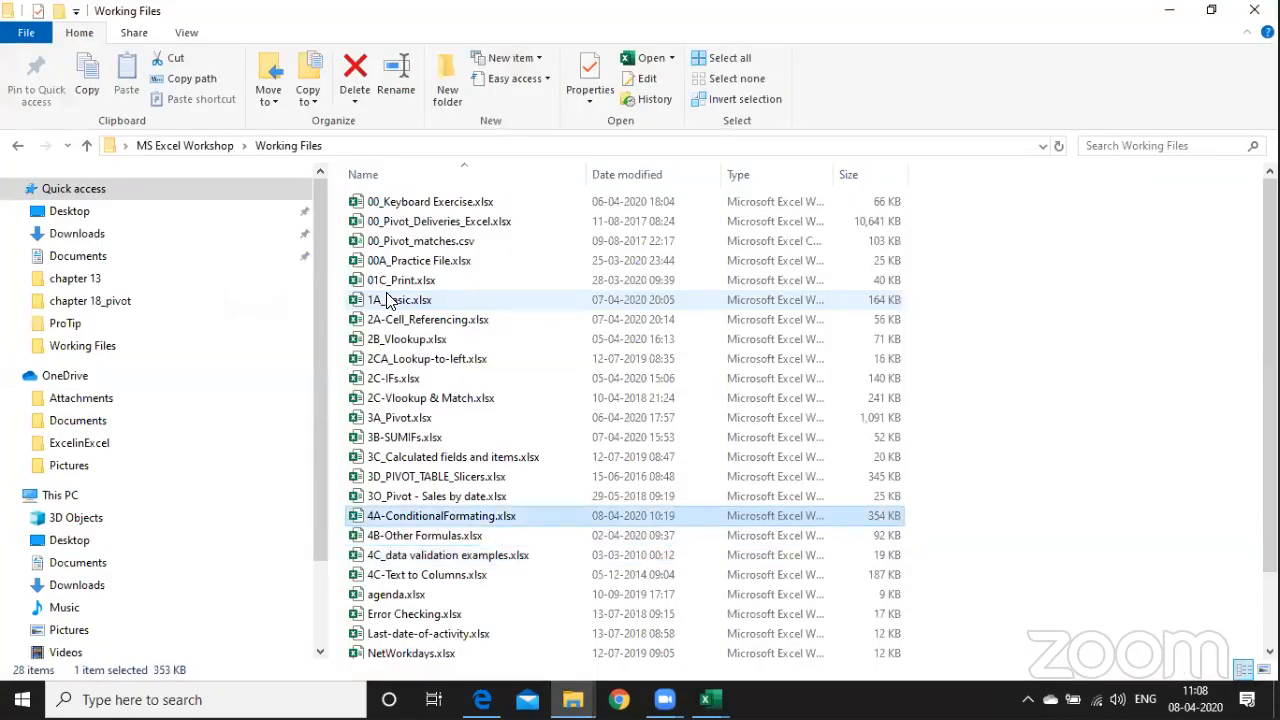
pyautogui.press('Home')
pyautogui.press('Down')
pyautogui.doubleClick(398, 438)
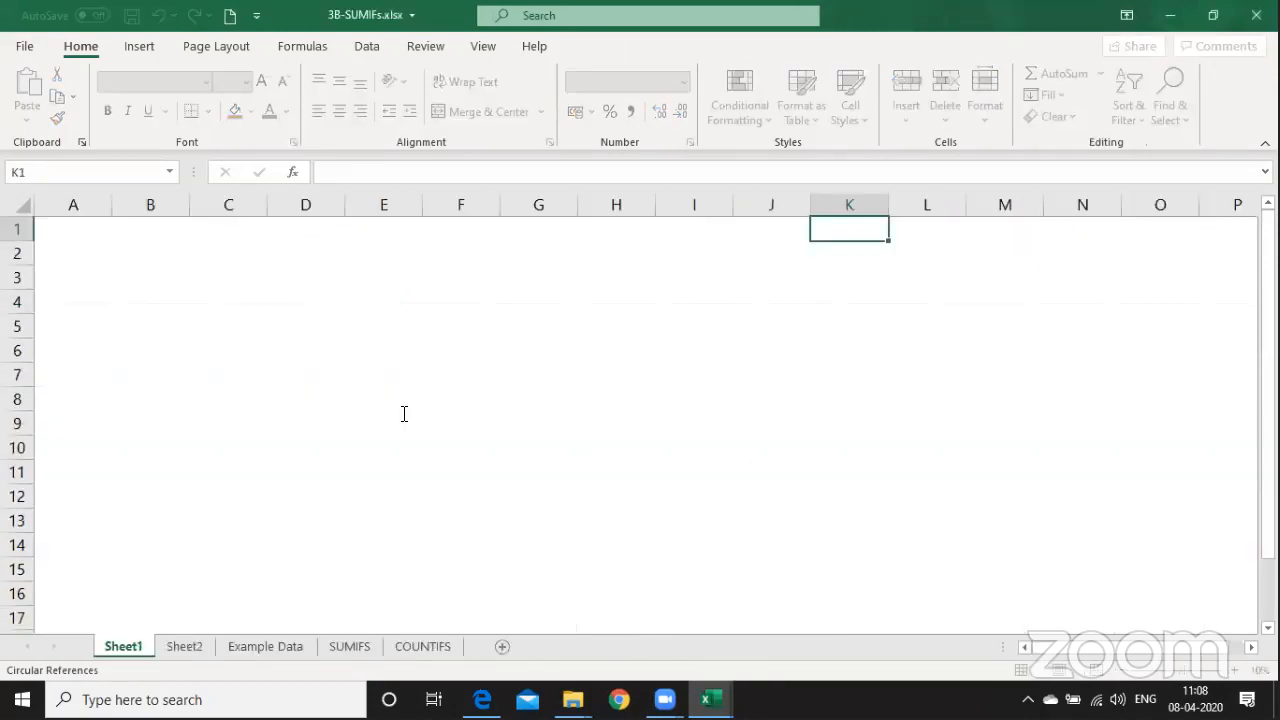
# Examine the month drop-down list in cell R1 of the SUMIFS sheet as a data validation example.
pyautogui.hotkey('ctrl', 'pagedown')
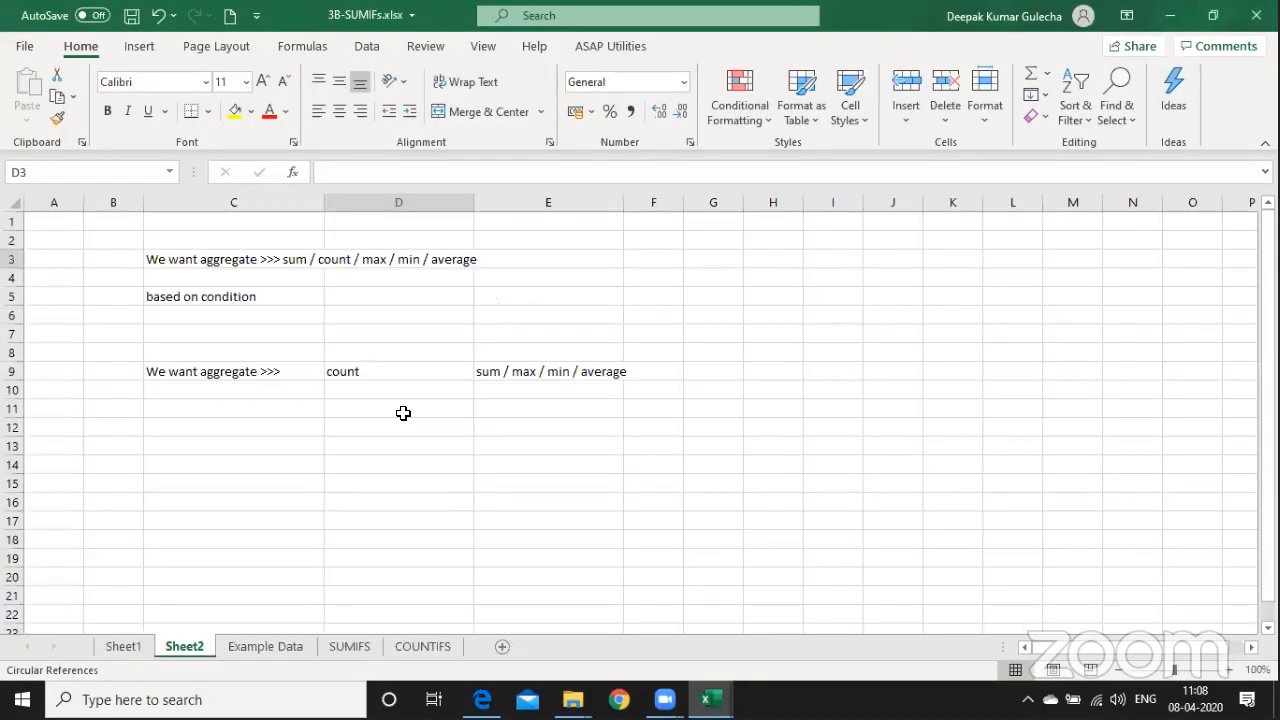
pyautogui.hotkey('ctrl', 'pagedown')
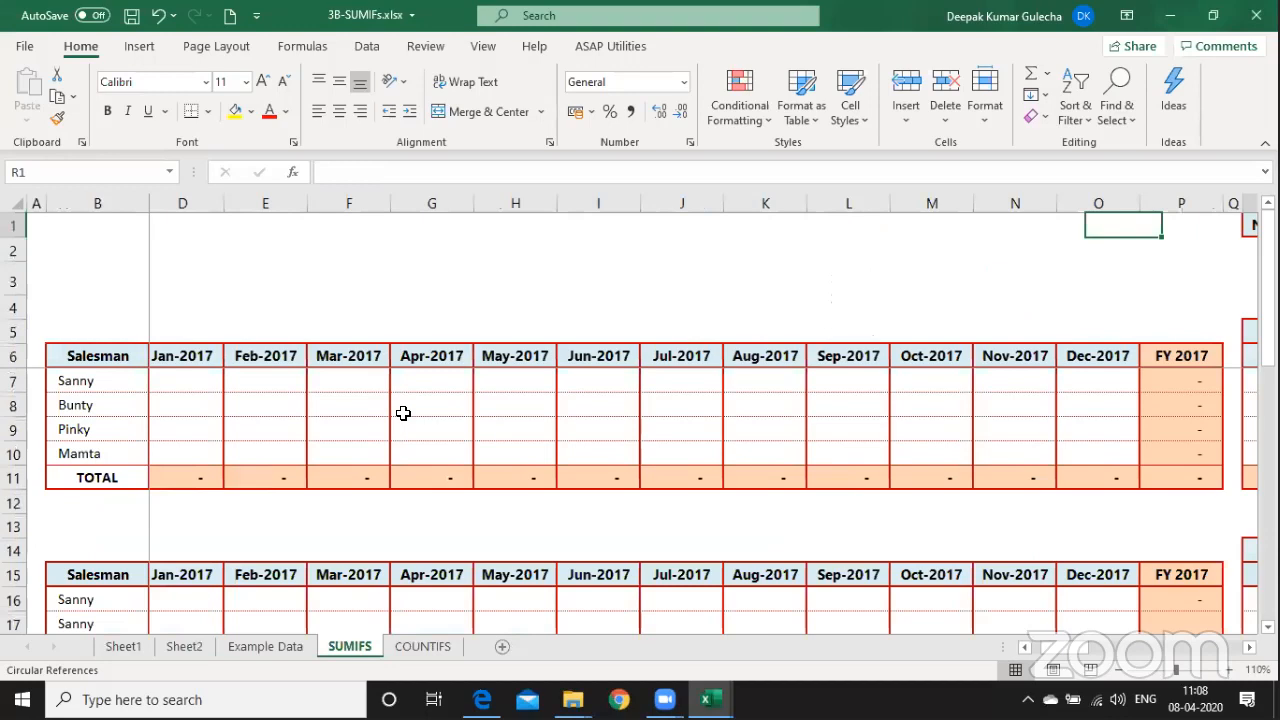
pyautogui.press('Right')
pyautogui.press('Right')
pyautogui.press('Right')
pyautogui.press('Right')
pyautogui.press('Right')
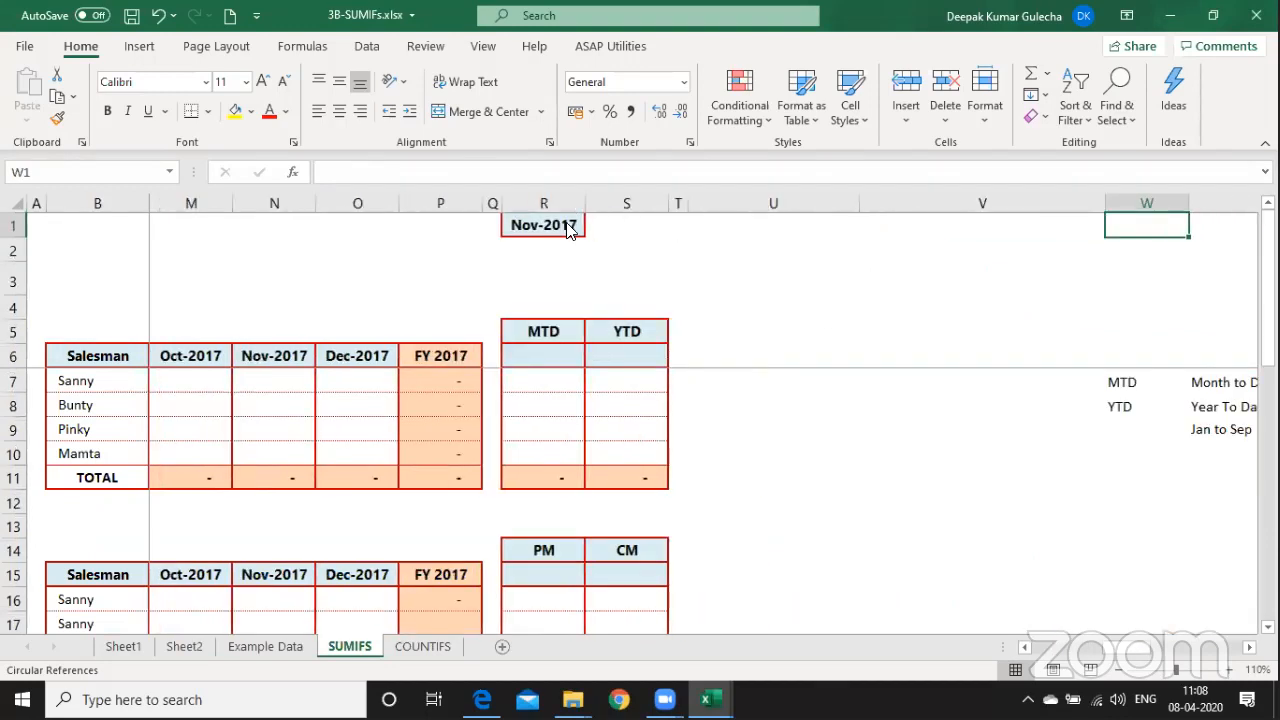
pyautogui.click(569, 229)
pyautogui.hotkey('alt', 'Down')
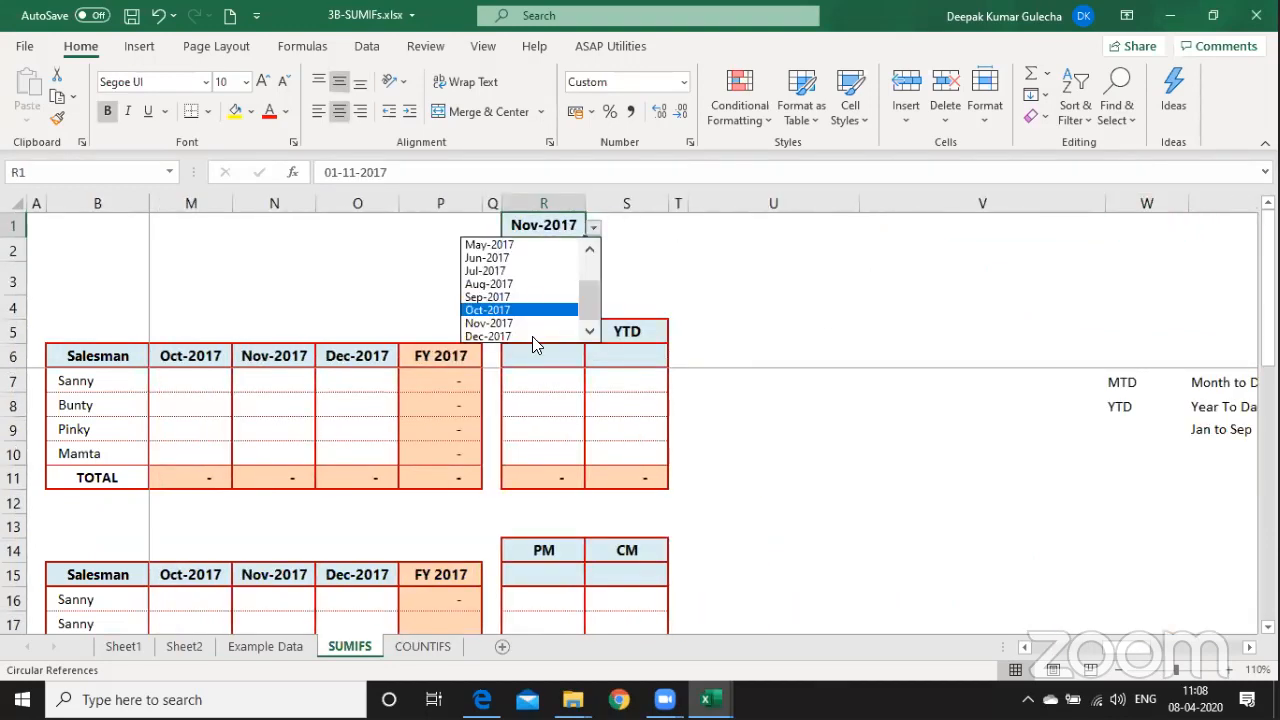
pyautogui.click(592, 262)
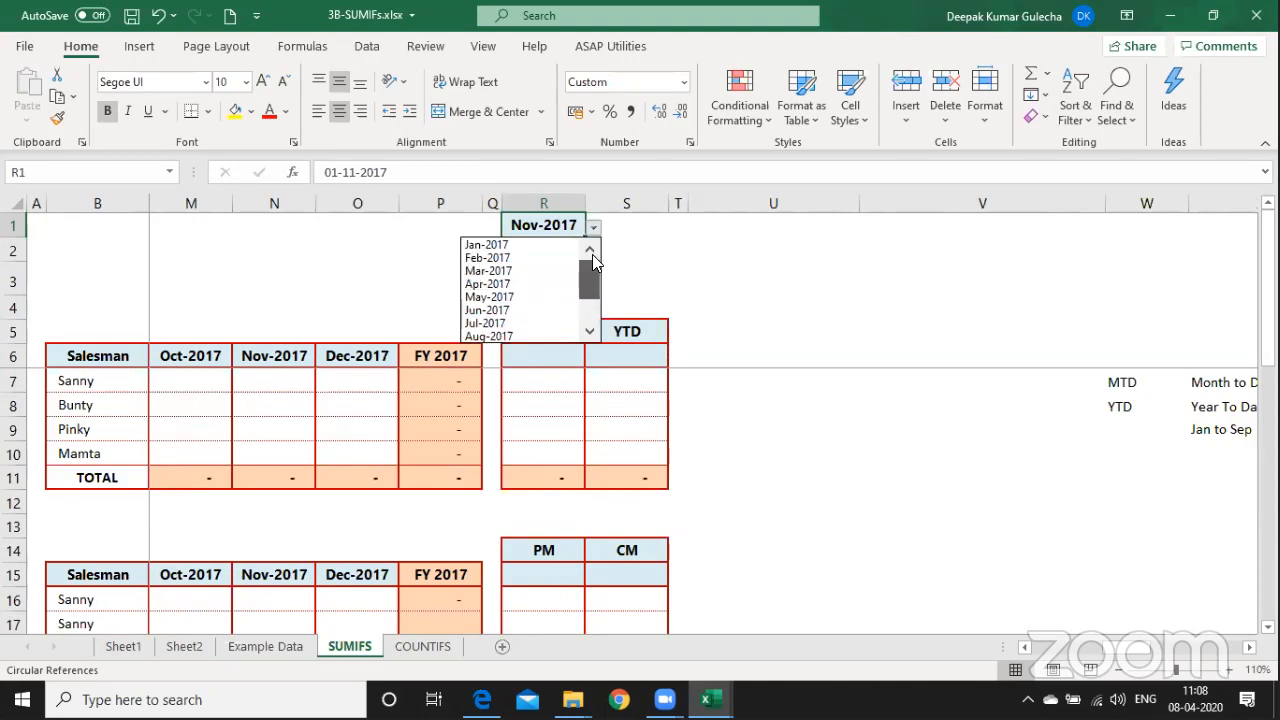
pyautogui.click(592, 318)
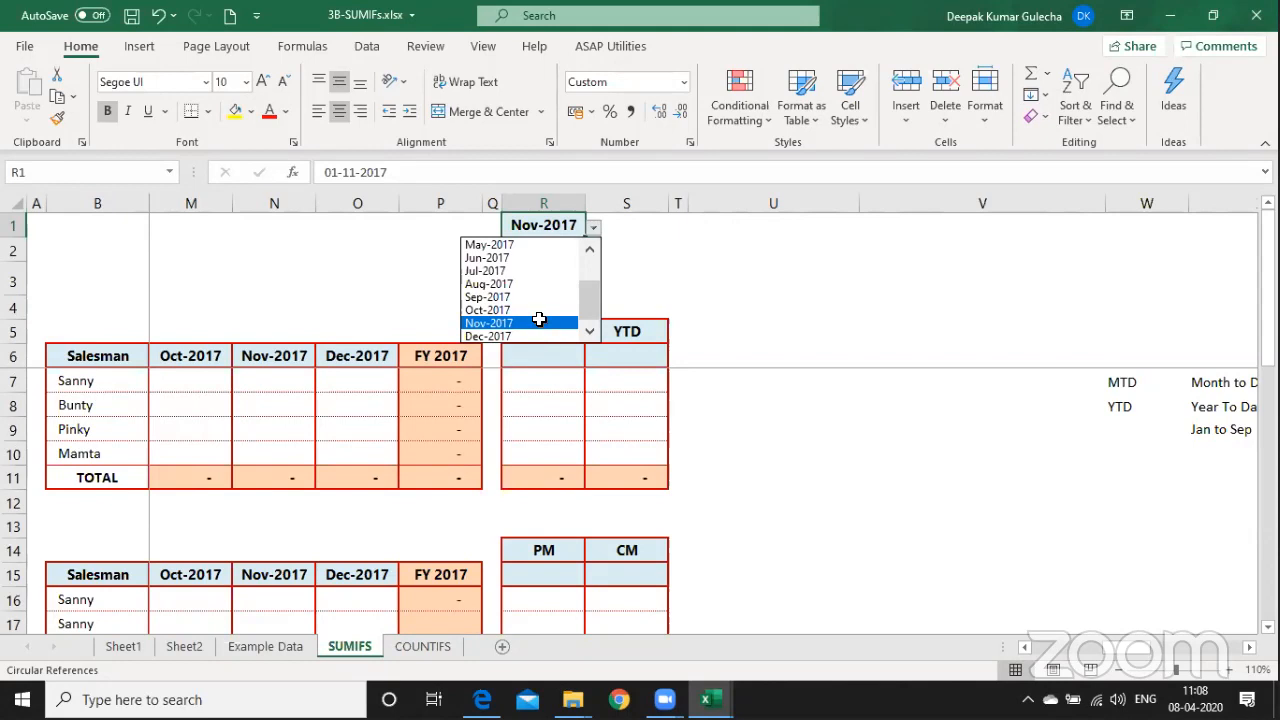
# Return to the 4C_data validation examples workbook and enter the headers Name in C4 and Gender in D4 of Sheet1.
pyautogui.press('Escape')
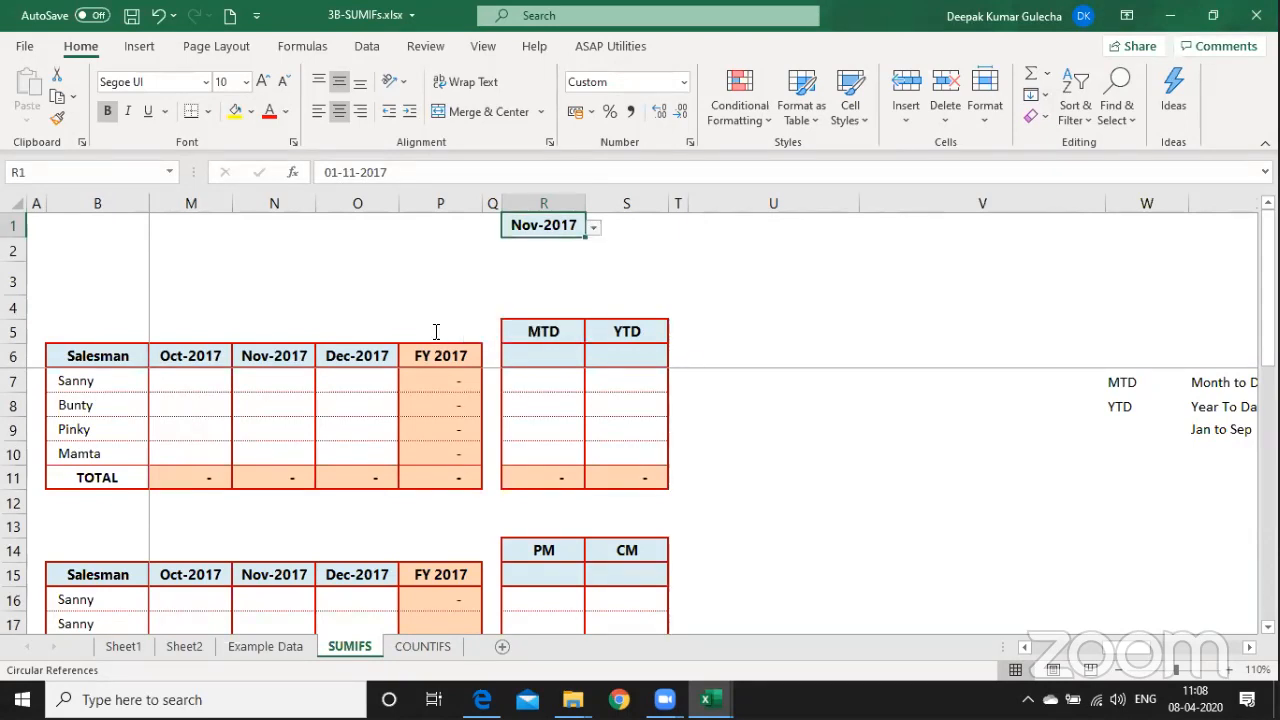
pyautogui.hotkey('alt', 'Tab')
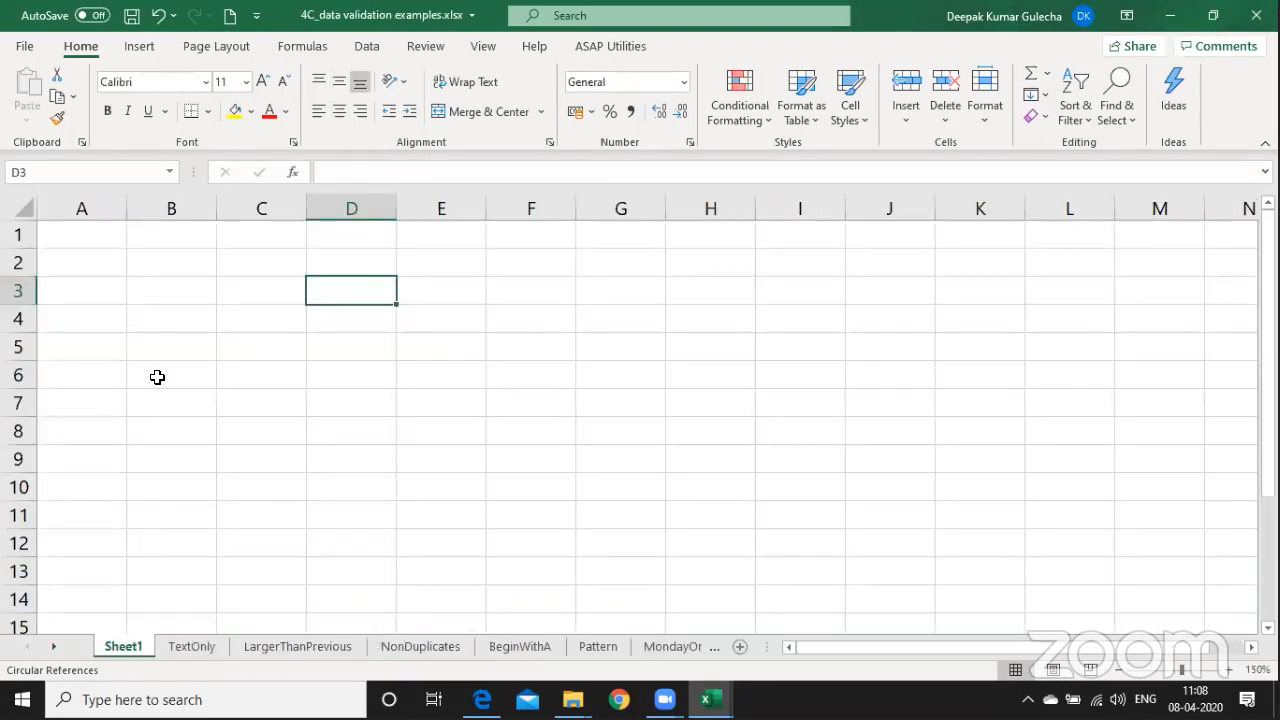
pyautogui.press('Left')
pyautogui.press('Down')
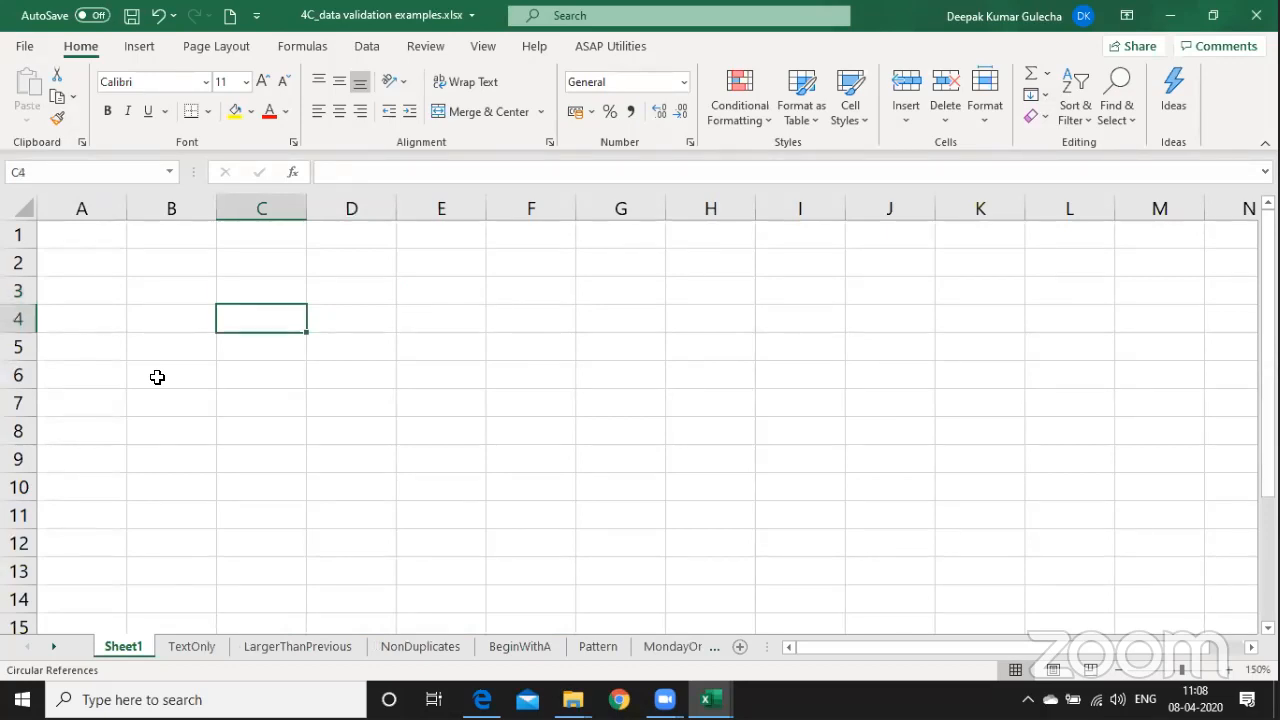
pyautogui.write('Name')
pyautogui.press('Tab')
pyautogui.write('Ge')
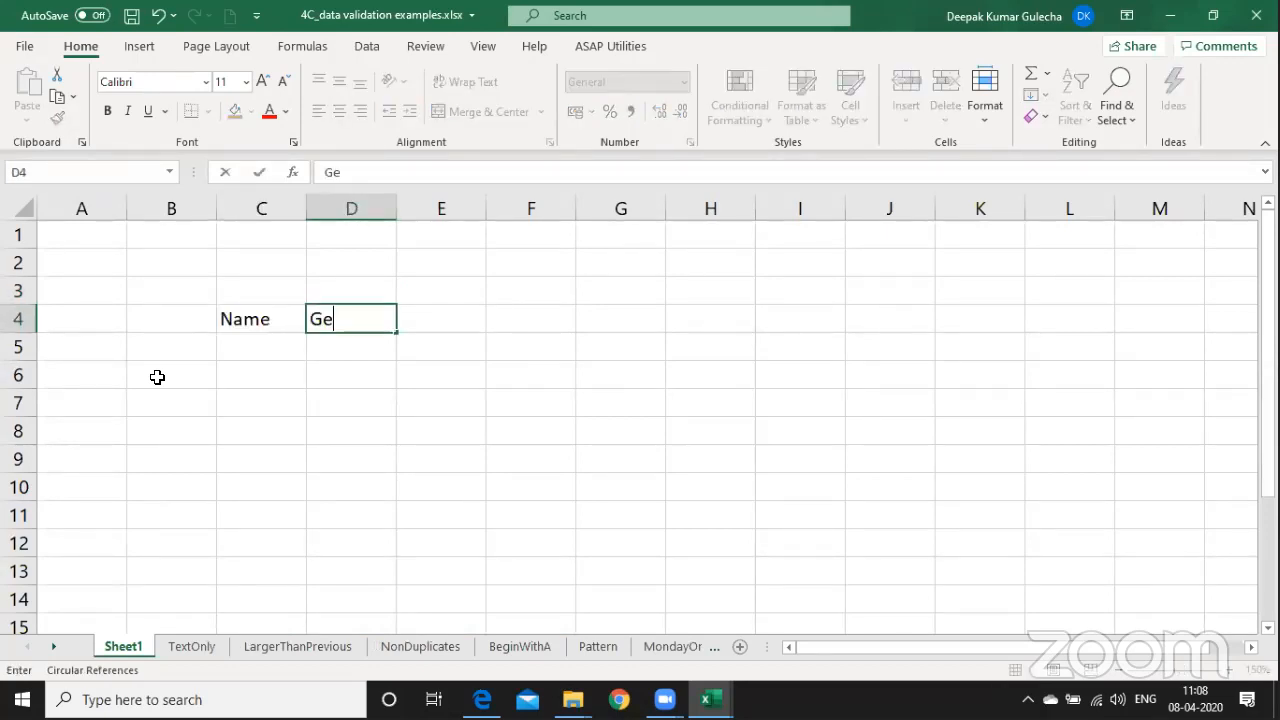
pyautogui.write('nder')
pyautogui.press('Return')
pyautogui.press('Right')
pyautogui.press('Right')
pyautogui.press('Right')
pyautogui.press('Right')
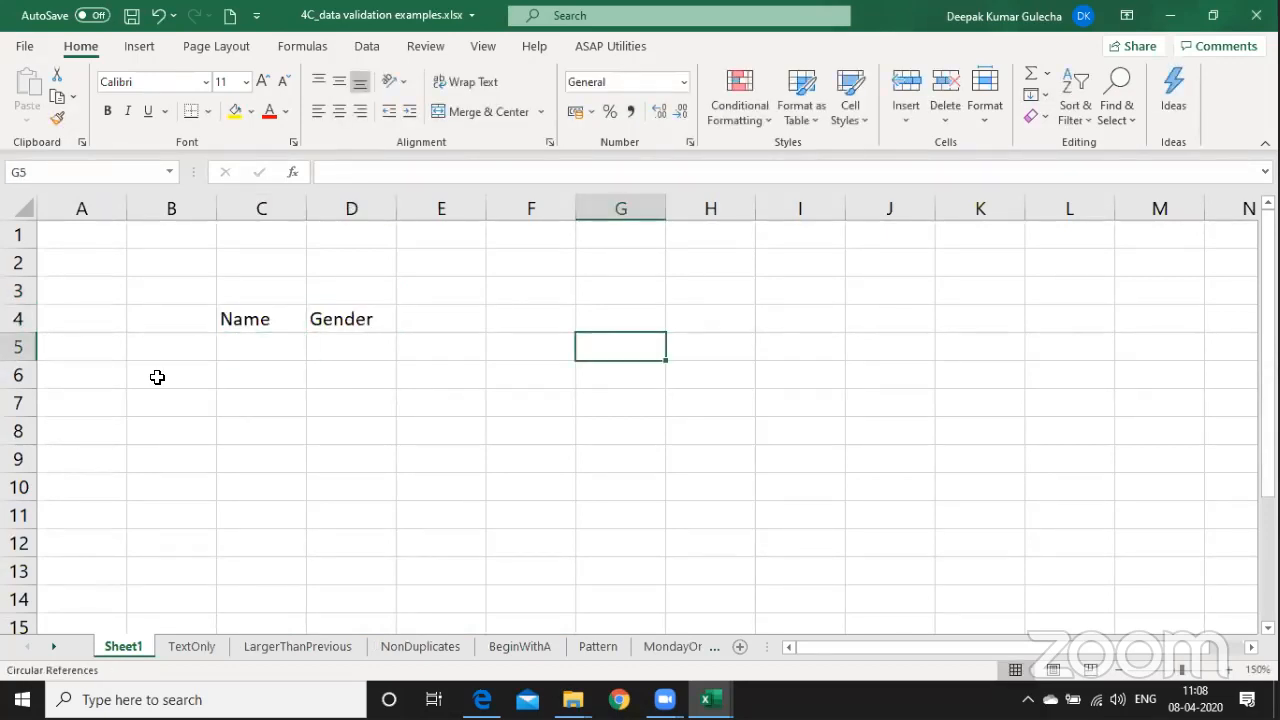
pyautogui.press('Right')
pyautogui.press('Right')
# Insert a new worksheet before Sheet1 and rename it Mapping.
pyautogui.hotkey('shift', 'F11')
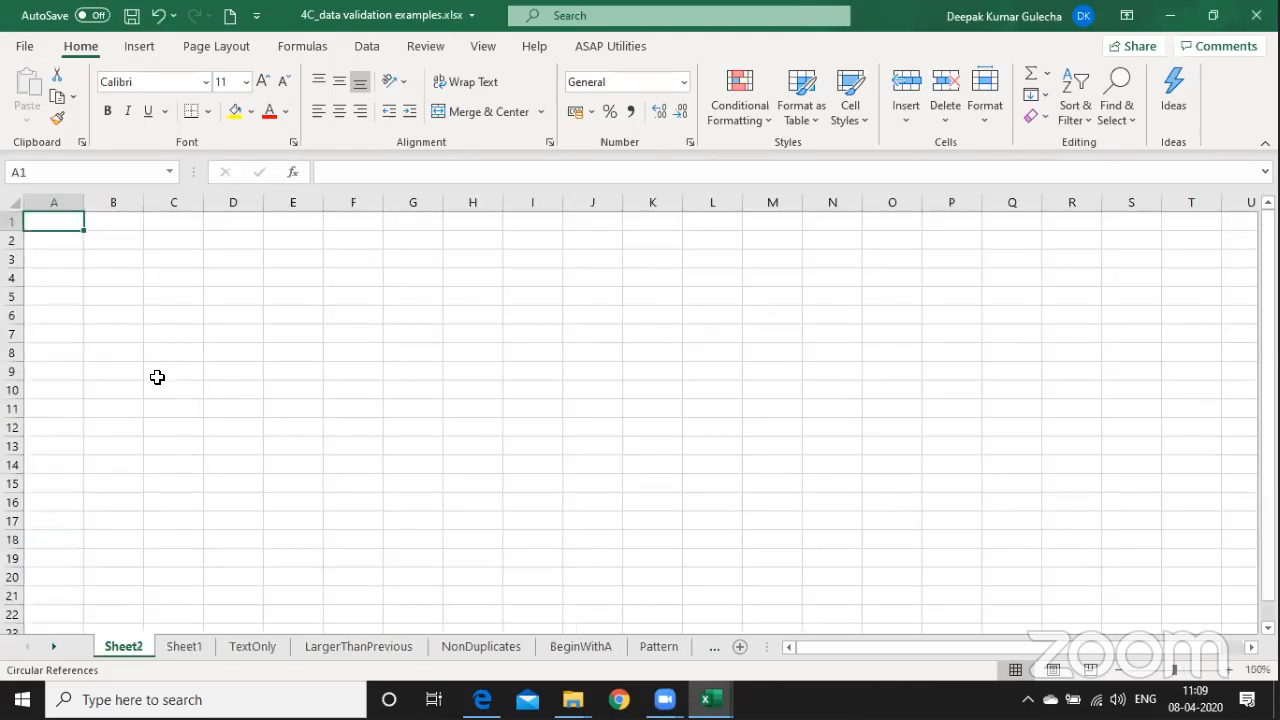
pyautogui.press('Down')
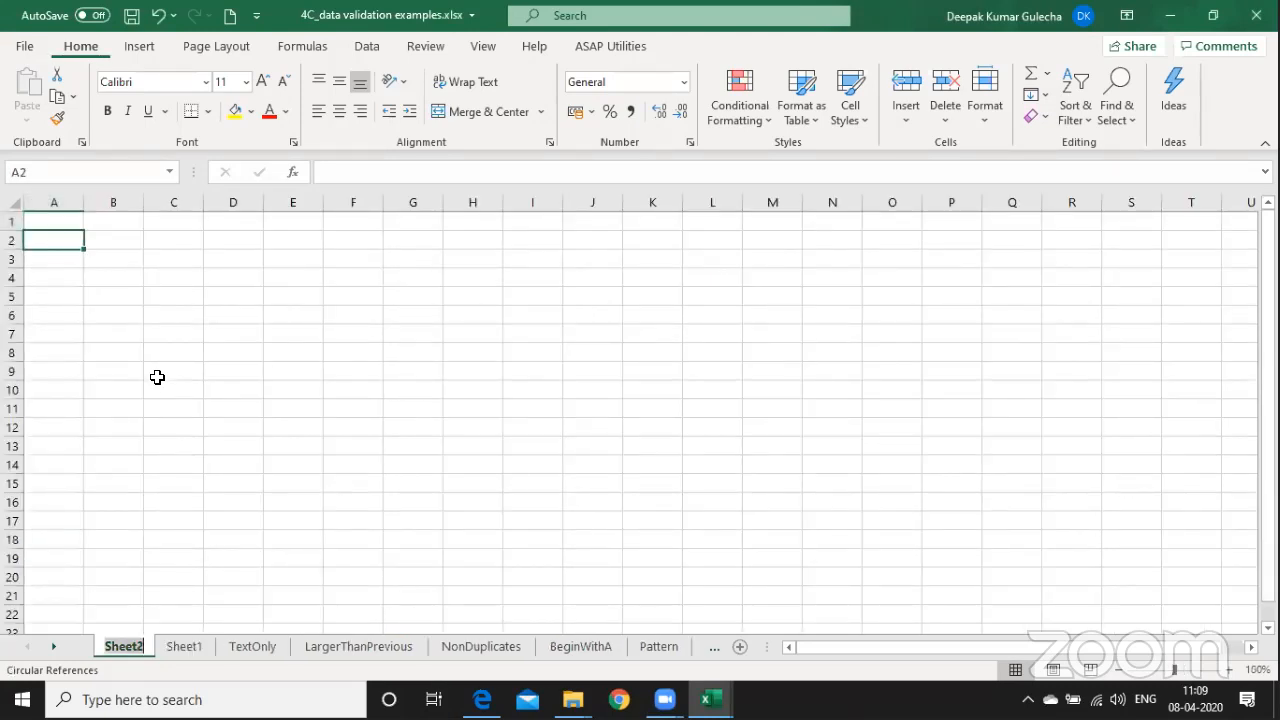
pyautogui.write('Mapping')
pyautogui.press('Return')
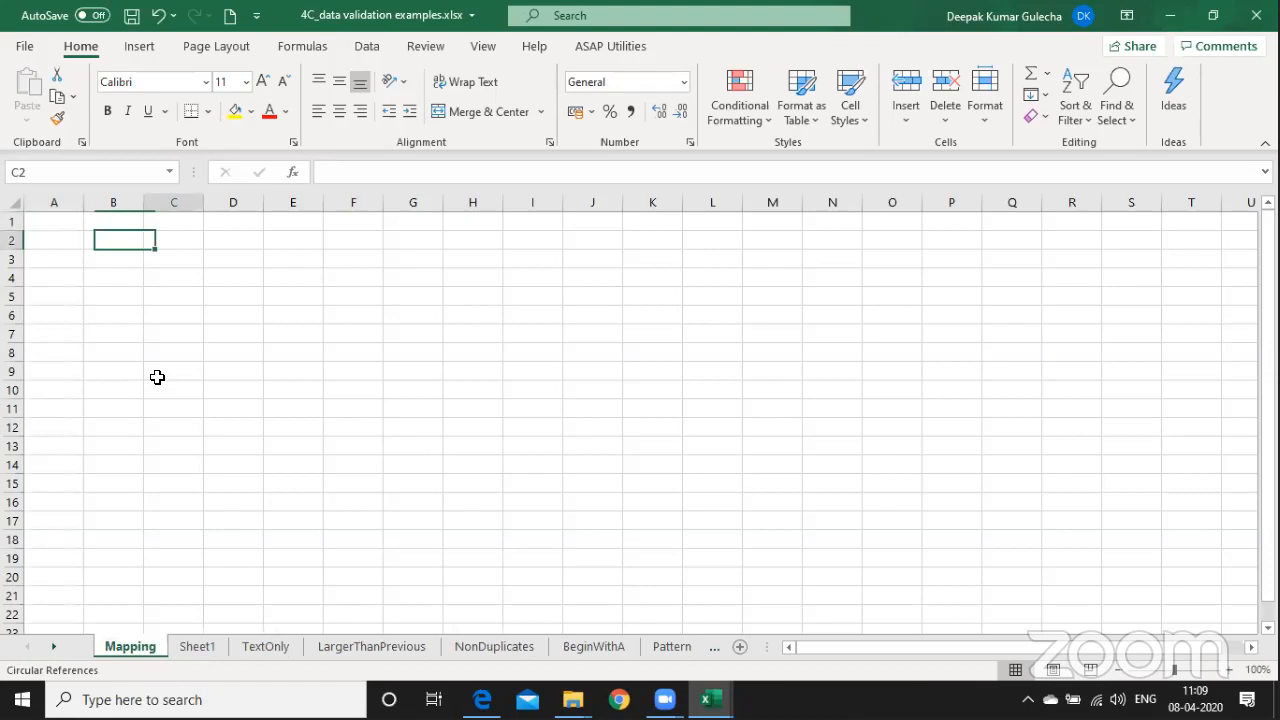
# Enter the heading Gender in C2 of the Mapping sheet, with Male in C3 and Female in C4.
pyautogui.write('Gender')
pyautogui.press('Return')
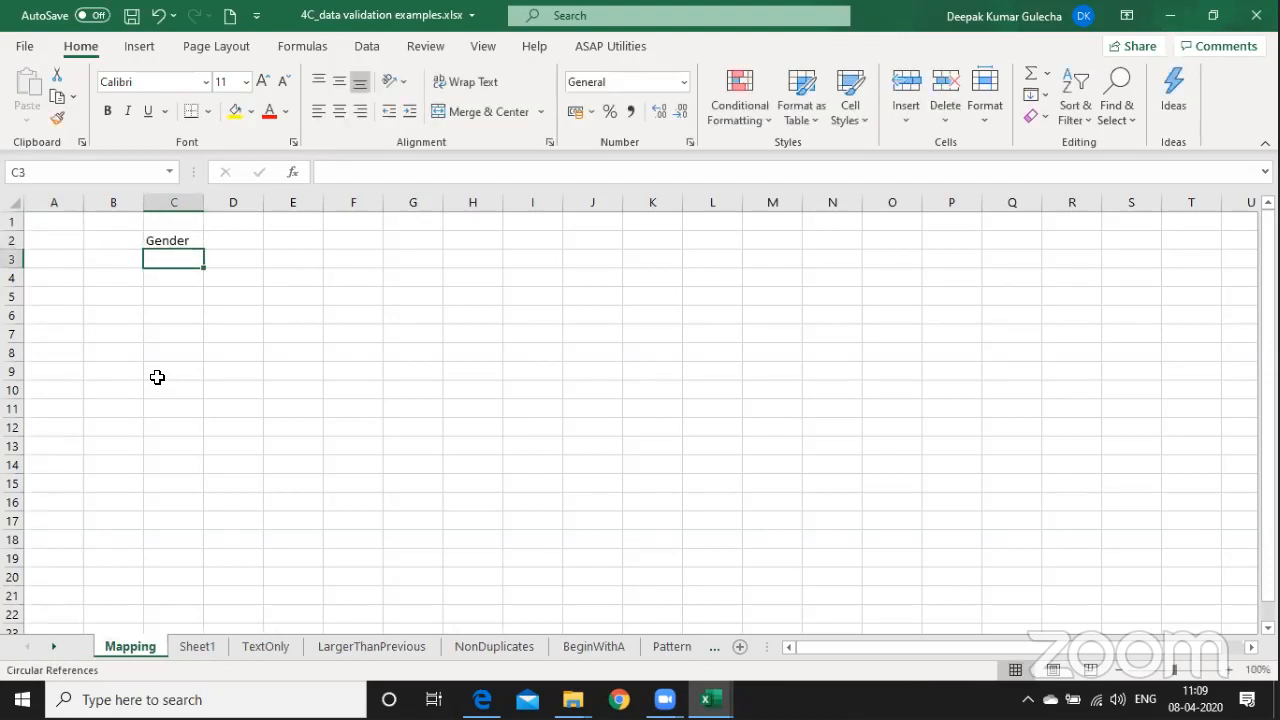
pyautogui.write('Male')
pyautogui.press('Return')
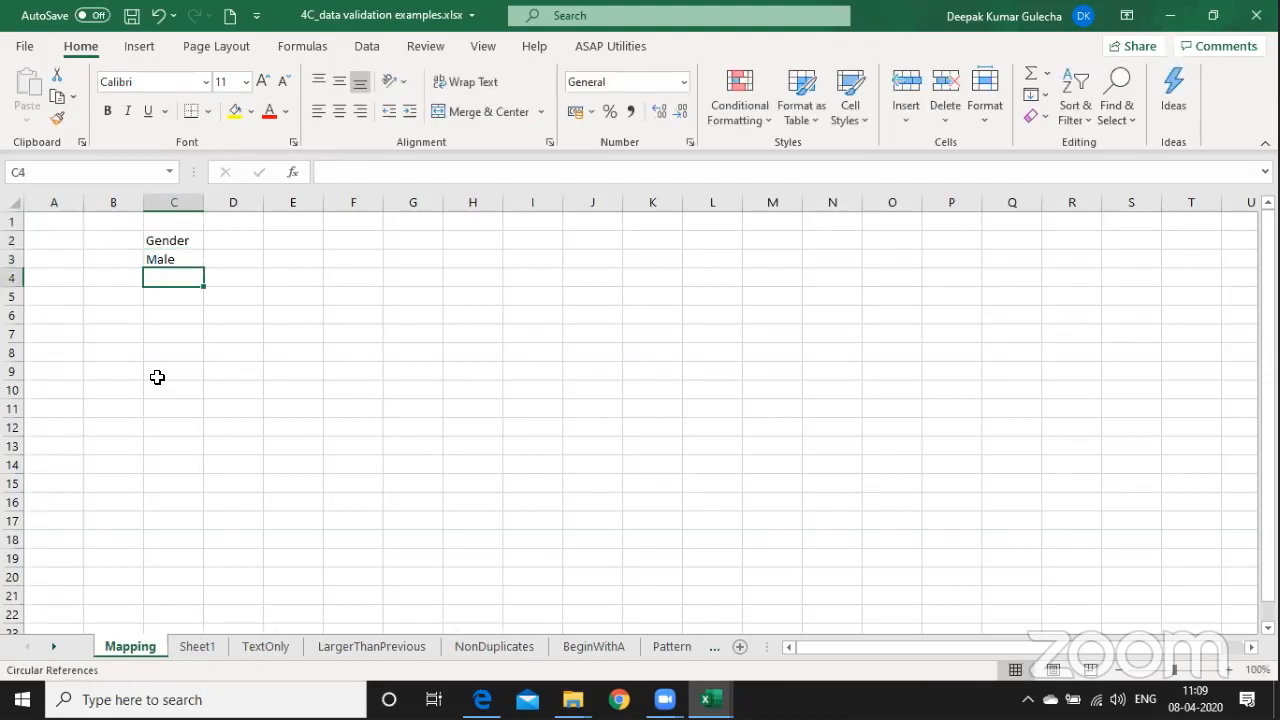
pyautogui.write('Femlar')
pyautogui.press('Return')
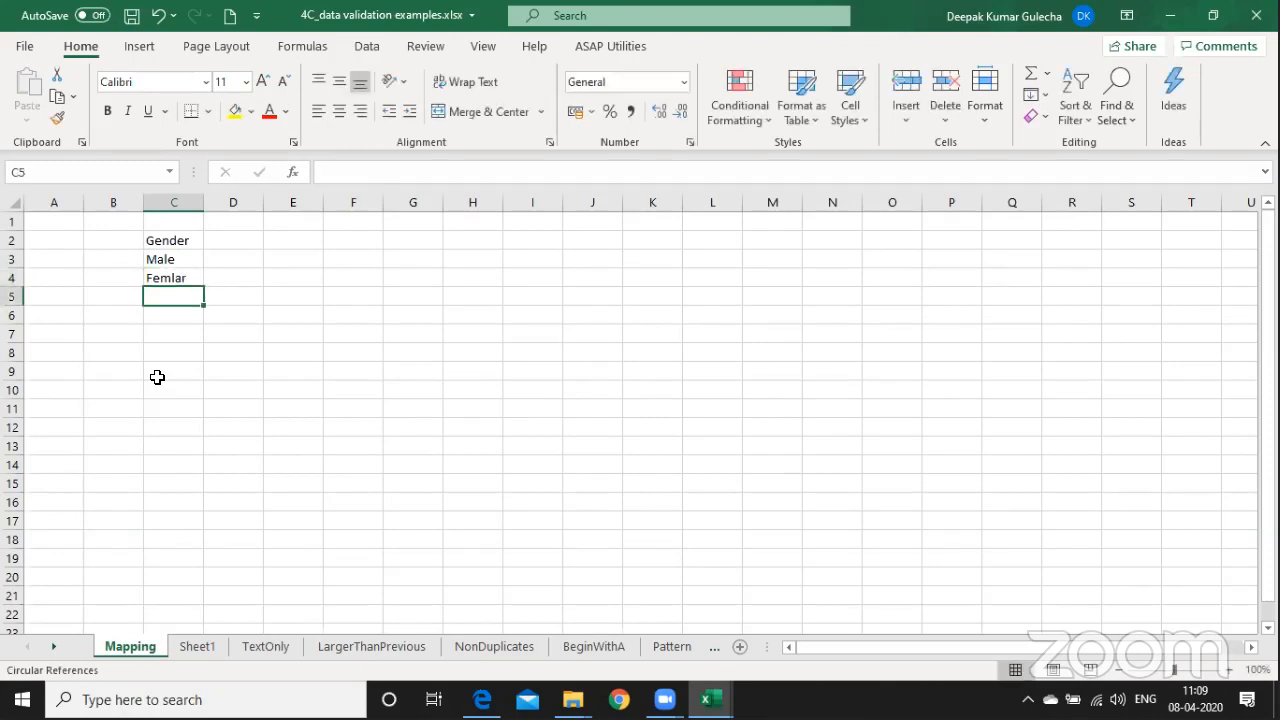
pyautogui.press('Up')
pyautogui.write('Fema')
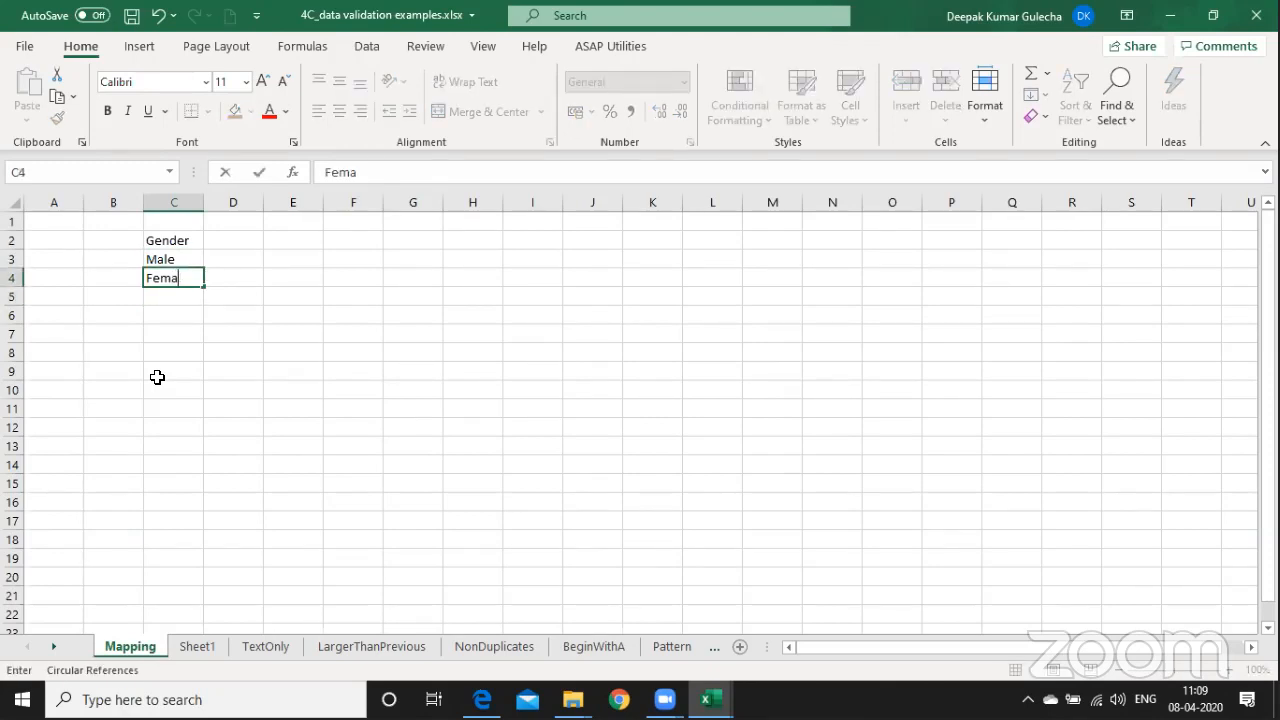
pyautogui.write('le')
pyautogui.press('Return')
# Add Others in C5 as the last gender option and dismiss the circular reference warning.
pyautogui.press('Return')
pyautogui.press('Up')
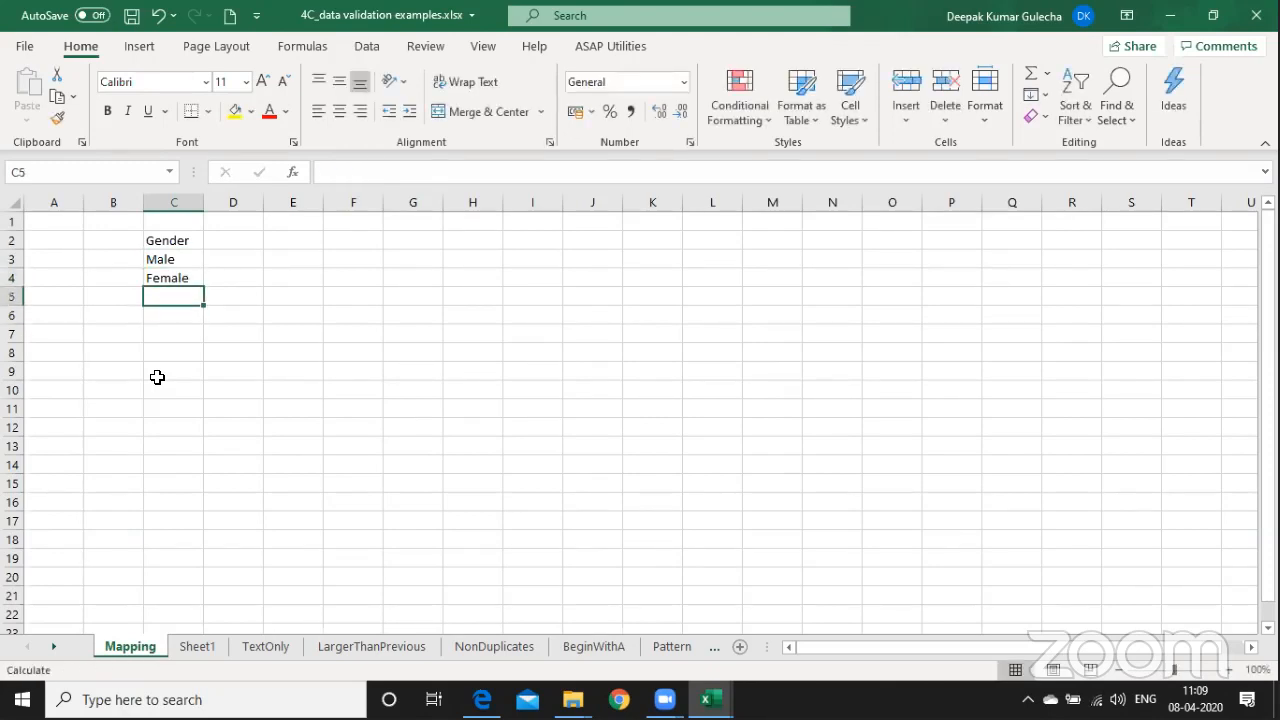
pyautogui.write('Others')
pyautogui.press('Return')
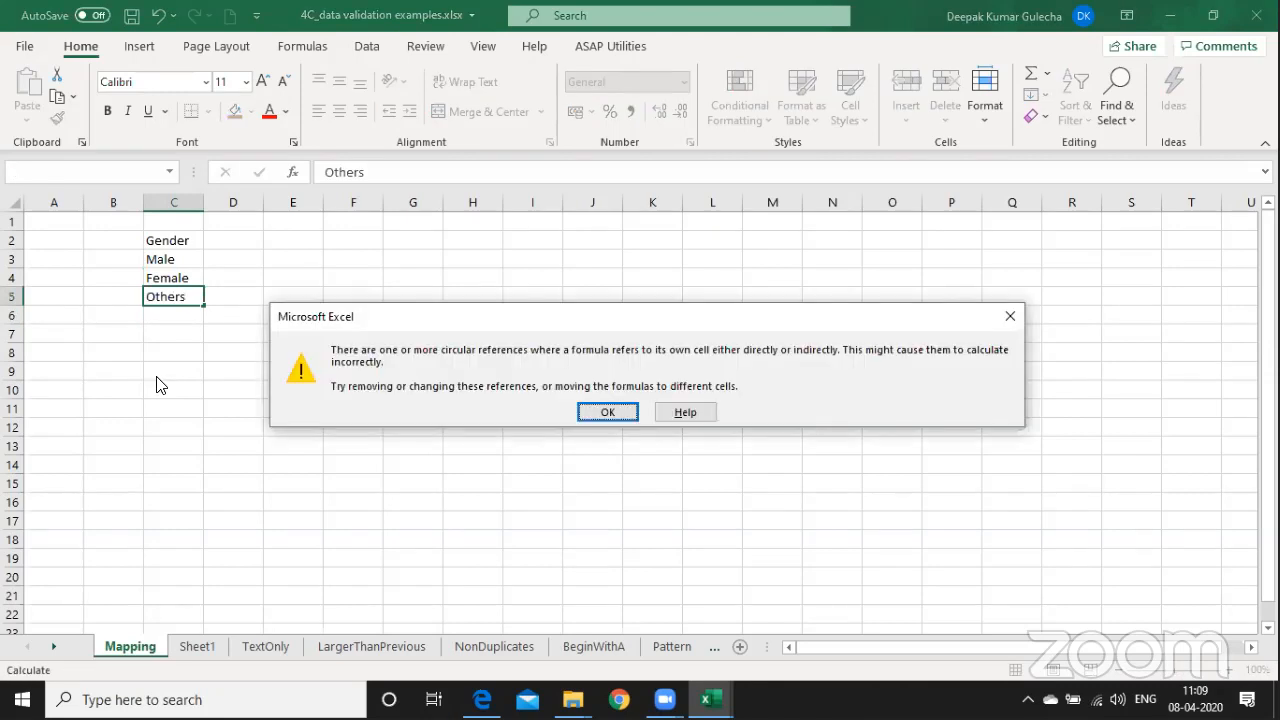
pyautogui.press('Return')
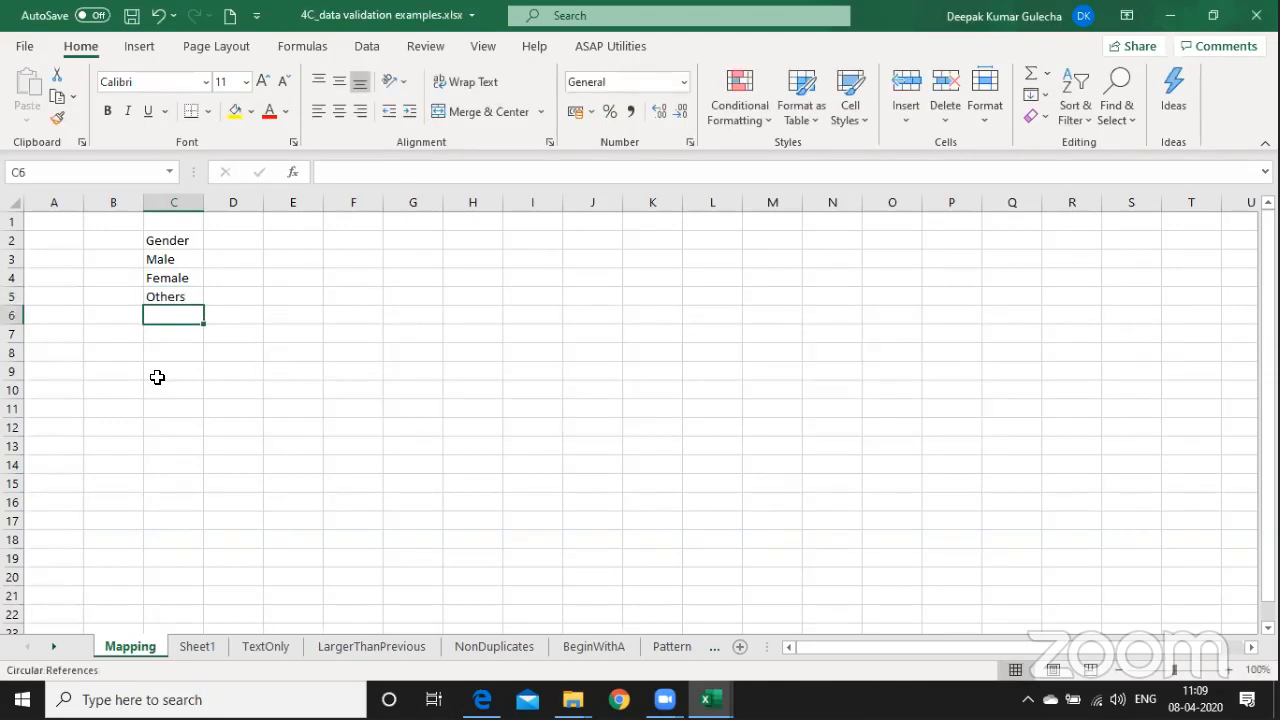
pyautogui.press('Up')
# Trace the circular reference to cell J6 on Sheet3 of 4B-Other Formulas.xlsx and delete its formula.
pyautogui.hotkey('ctrl', 'pagedown')
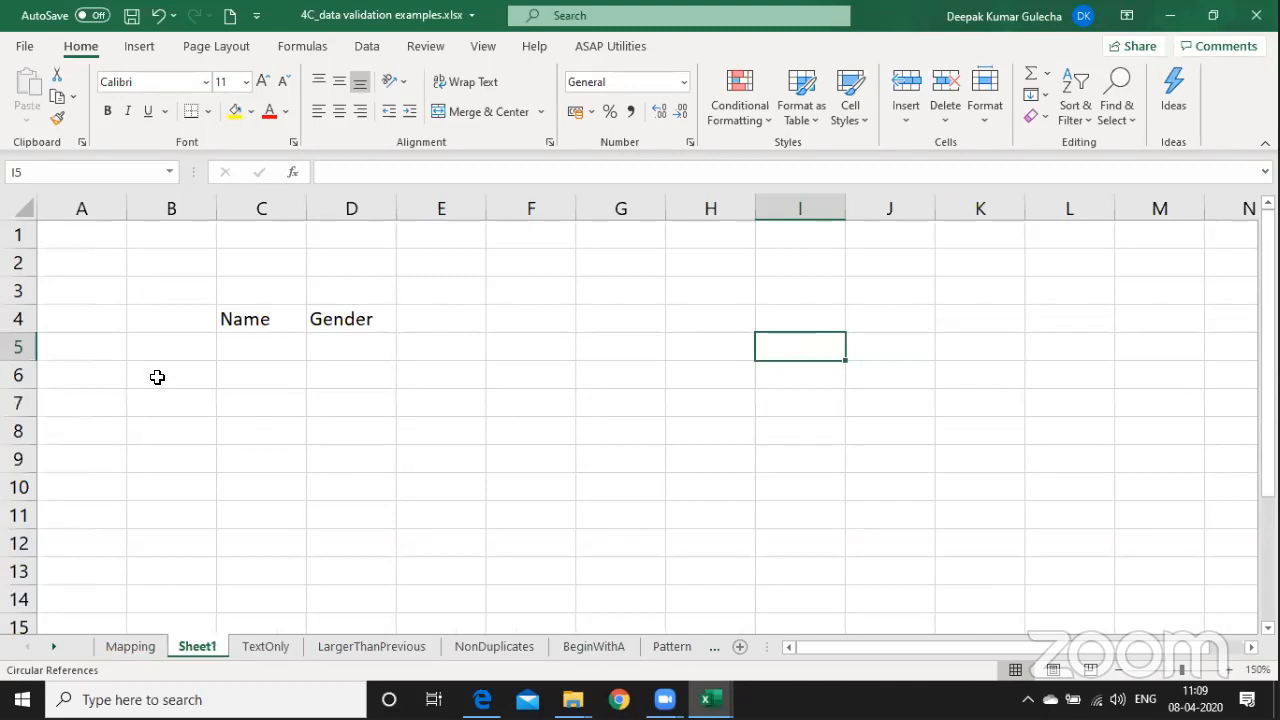
pyautogui.hotkey('ctrl', 'pageup')
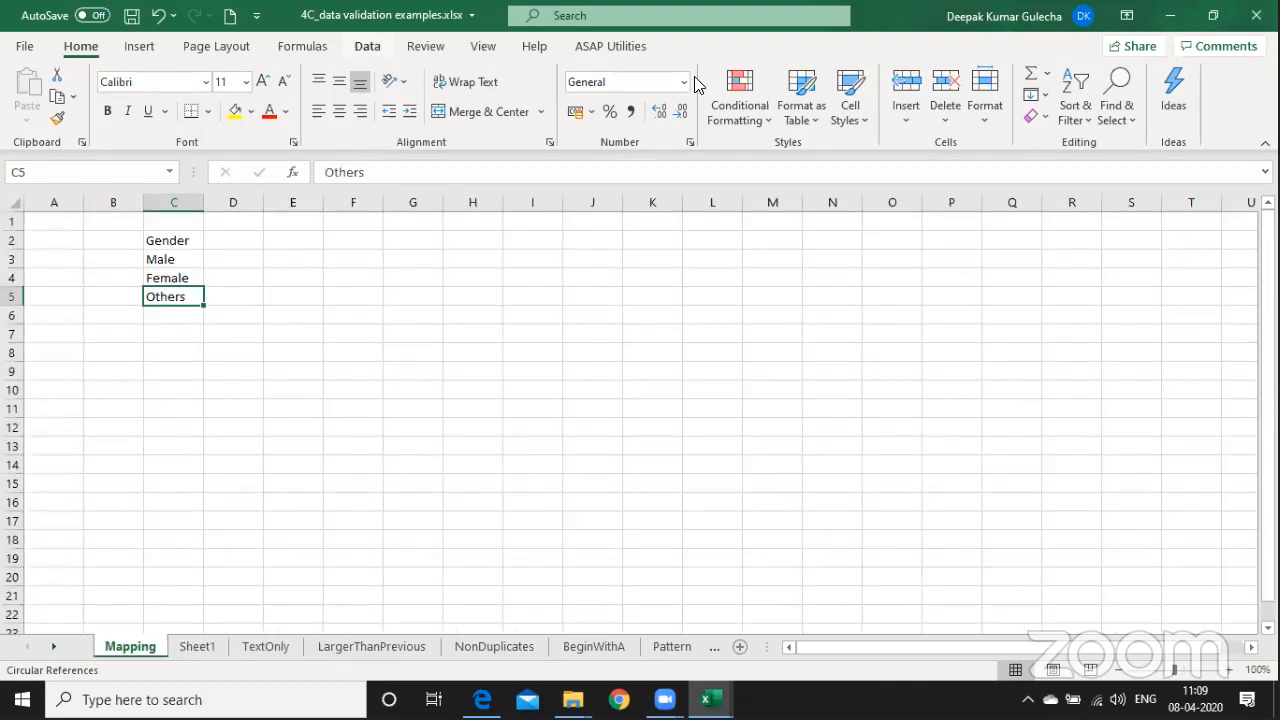
pyautogui.click(302, 46)
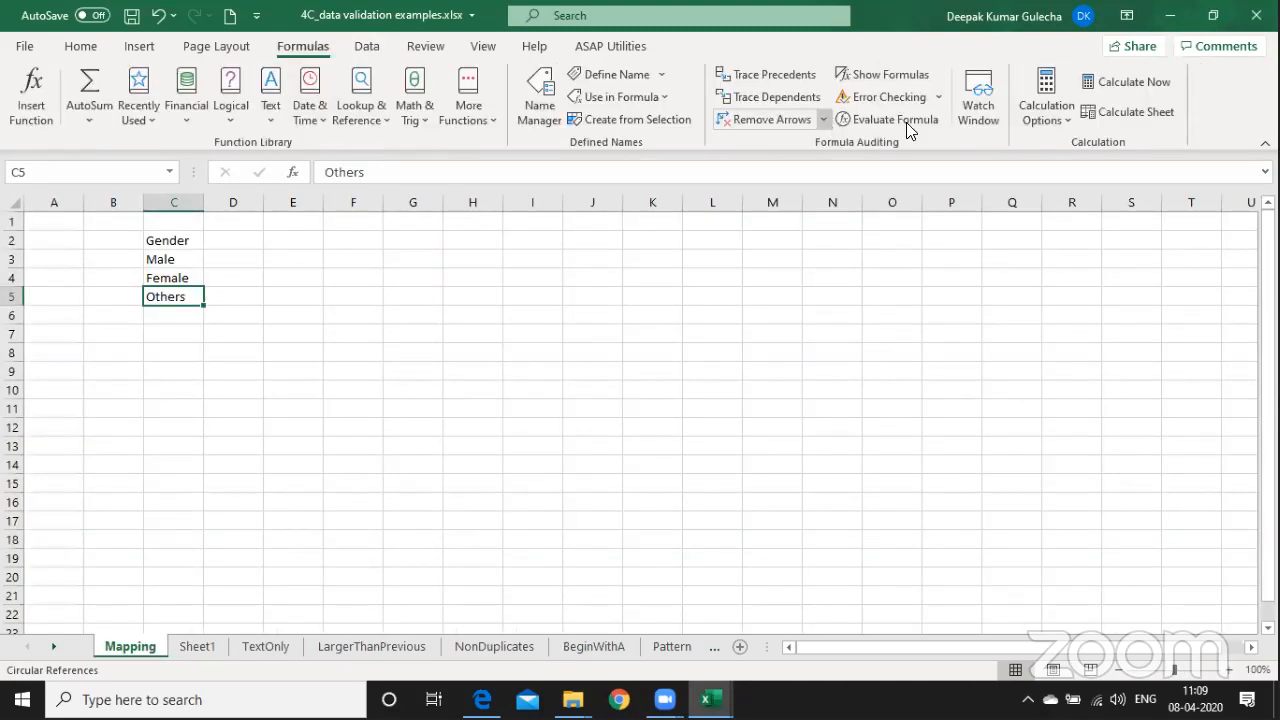
pyautogui.click(915, 97)
pyautogui.press('Return')
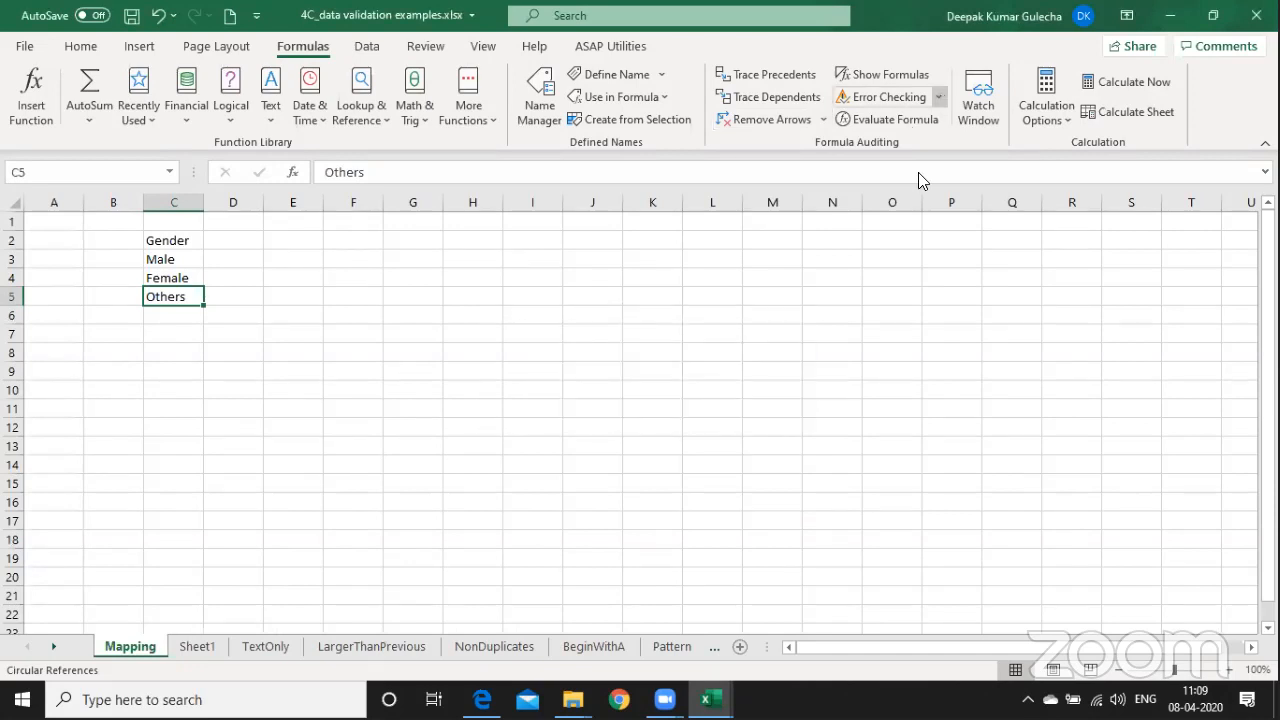
pyautogui.click(938, 97)
pyautogui.moveTo(916, 175)
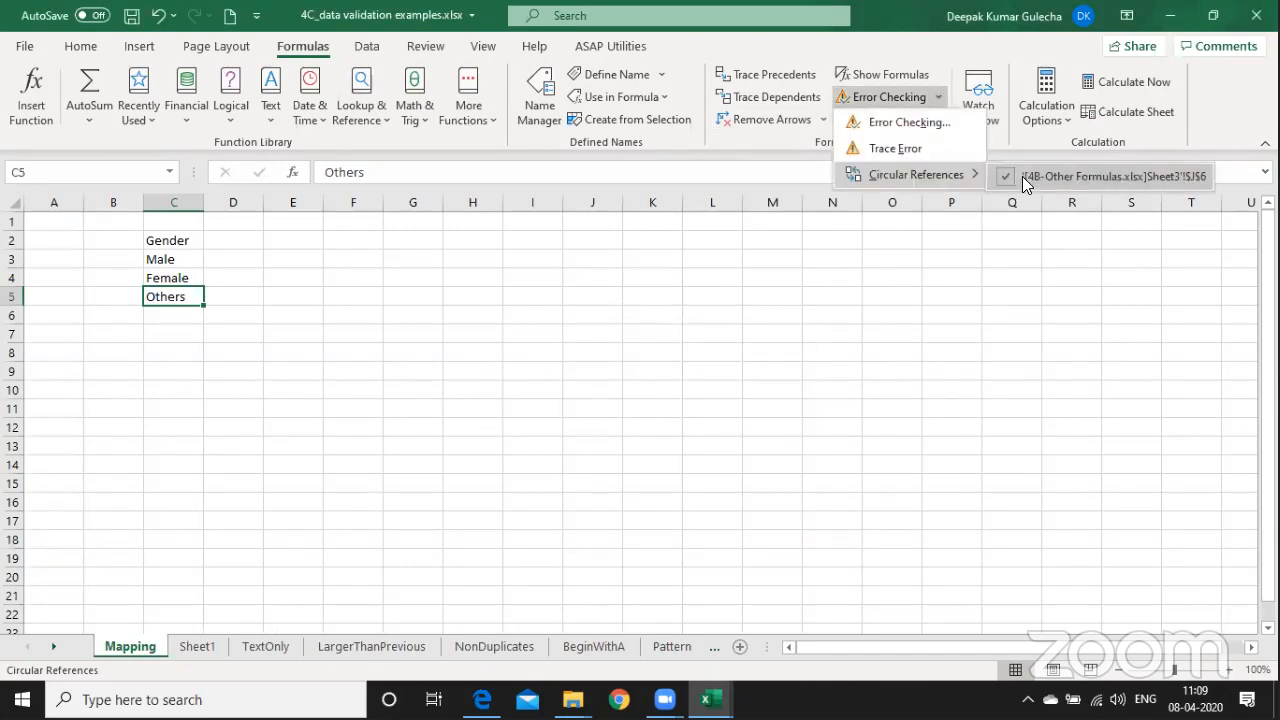
pyautogui.click(1022, 176)
pyautogui.press('Delete')
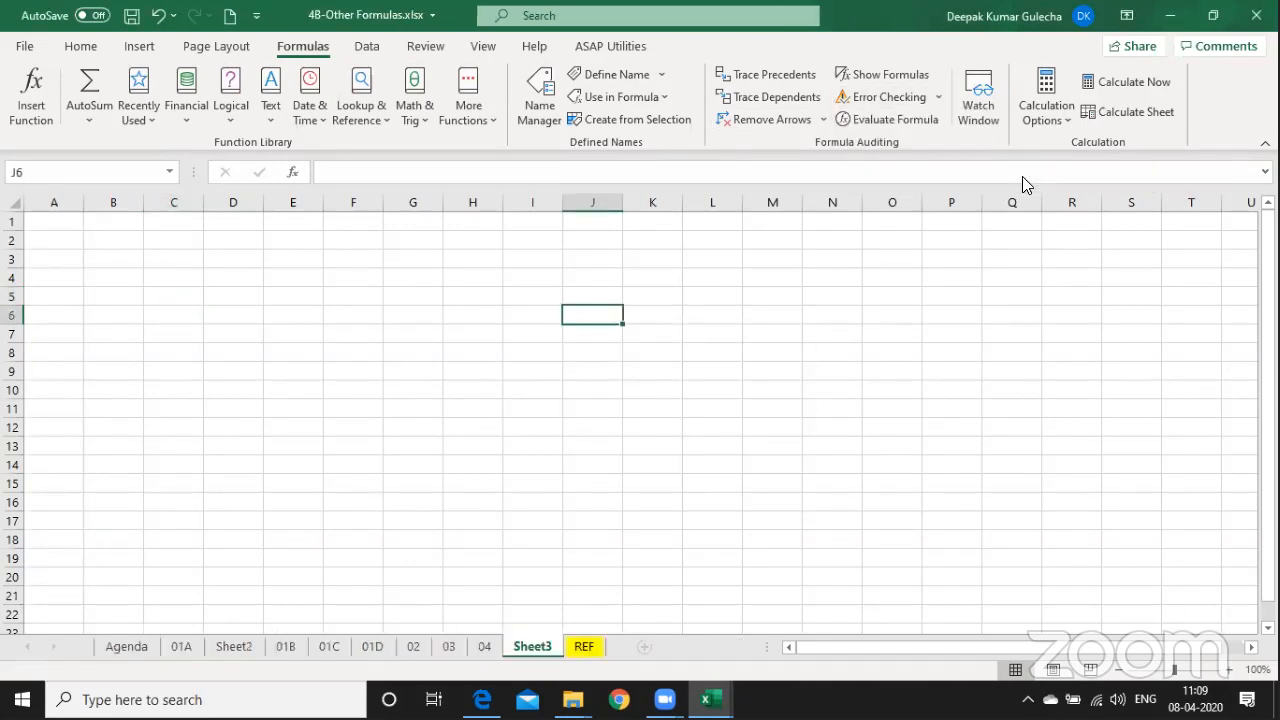
# Back in the 4C_data validation examples workbook, define the workbook-scoped name Gender for Mapping cells C3:C5.
pyautogui.hotkey('alt', 'Tab')
pyautogui.press('Up')
pyautogui.press('Up')
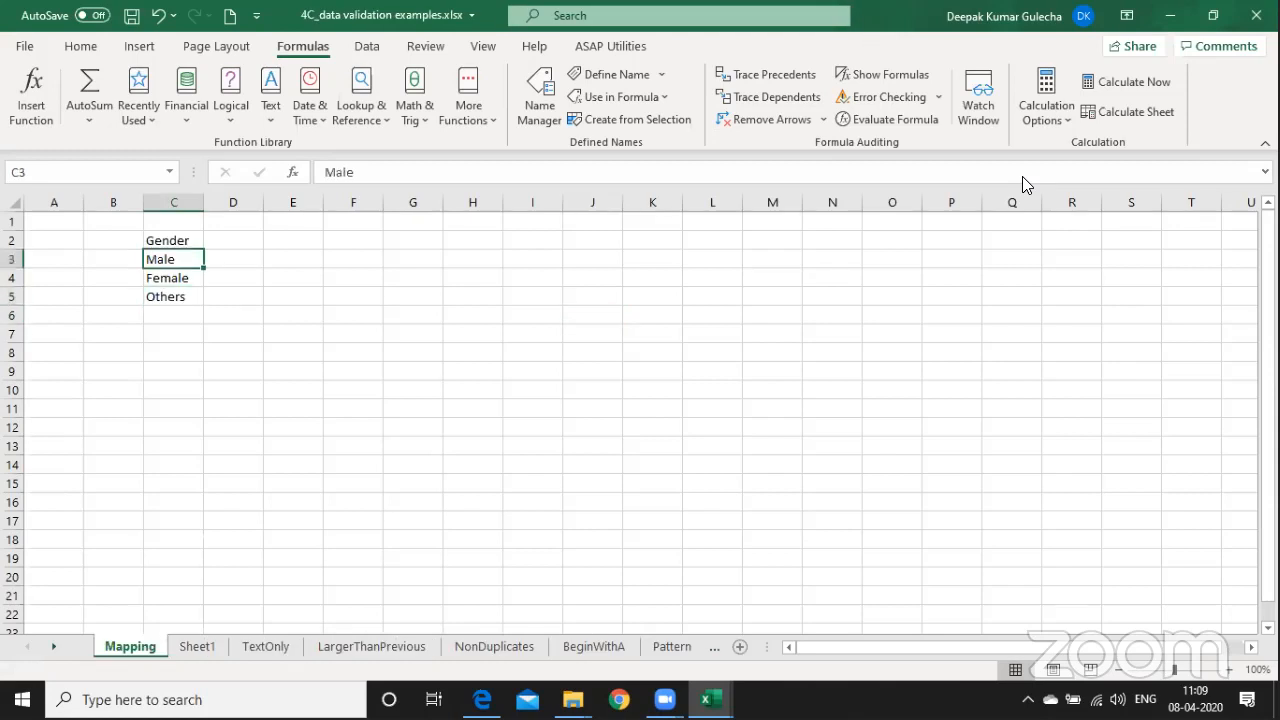
pyautogui.hotkey('shift', 'Down')
pyautogui.hotkey('shift', 'Down')
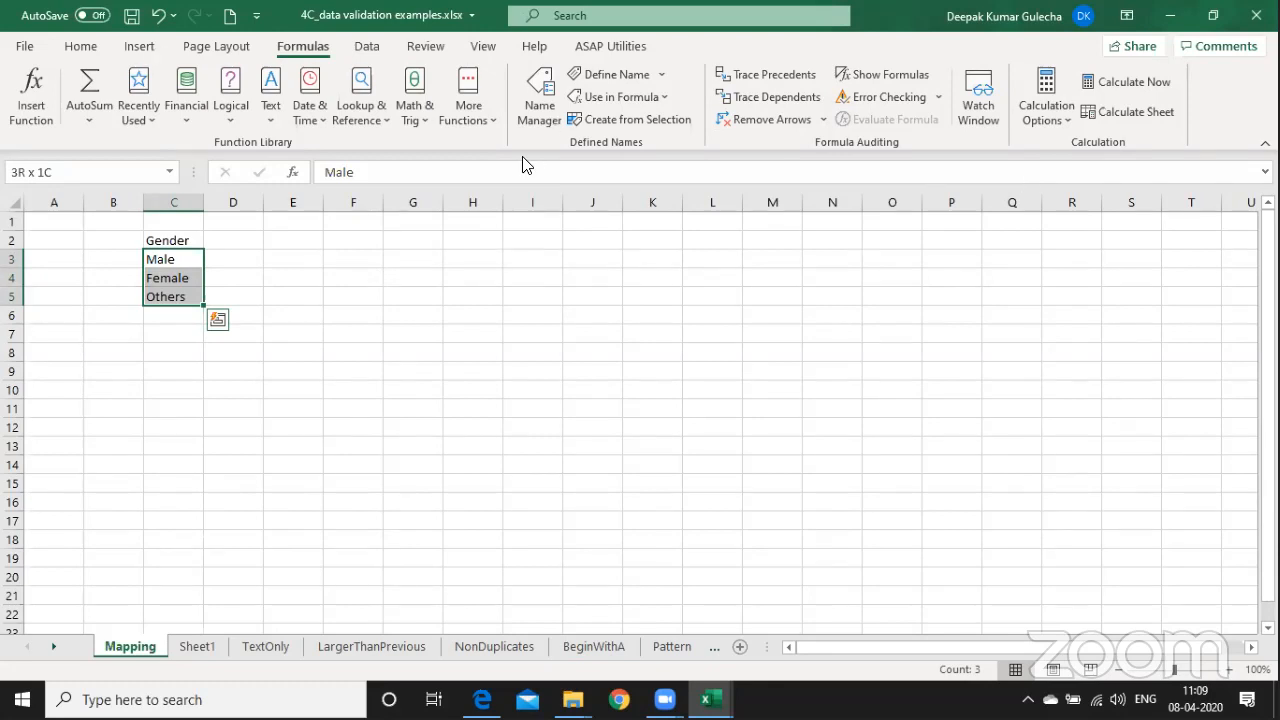
pyautogui.hotkey('ctrl', 'F3')
pyautogui.click(215, 70)
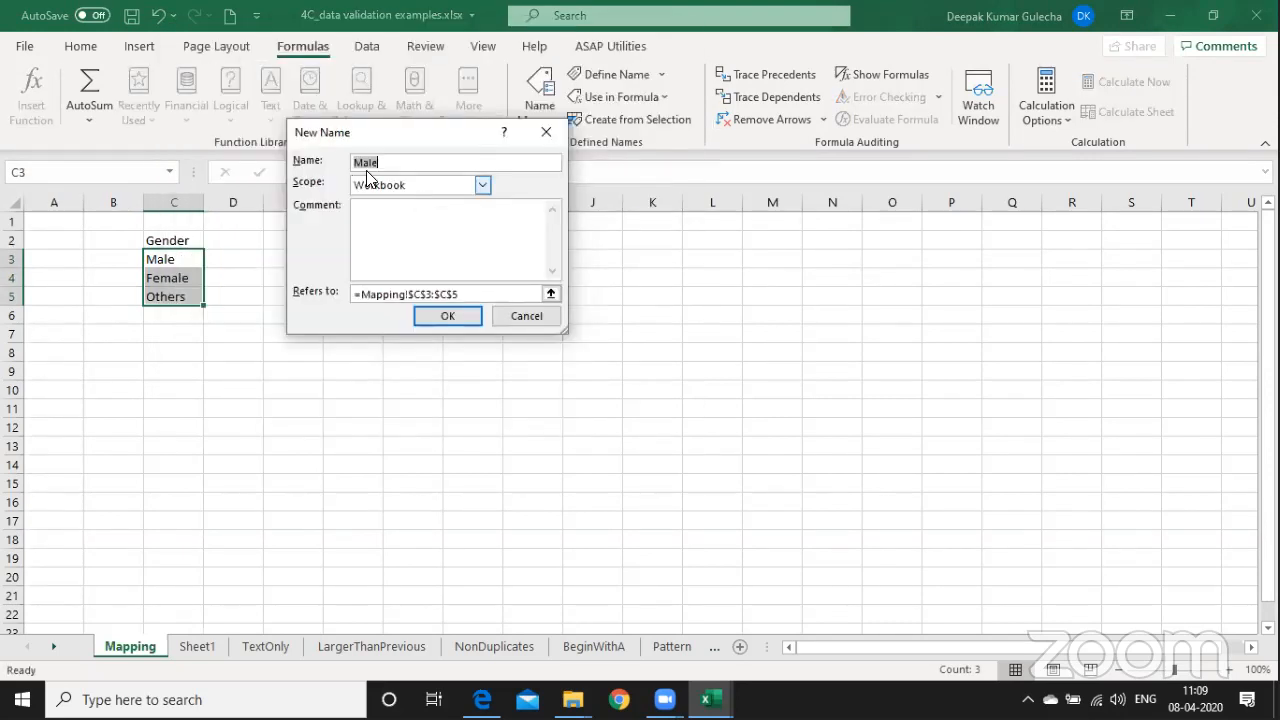
pyautogui.write('Gender')
pyautogui.press('Tab')
pyautogui.click(482, 186)
pyautogui.click(56, 658)
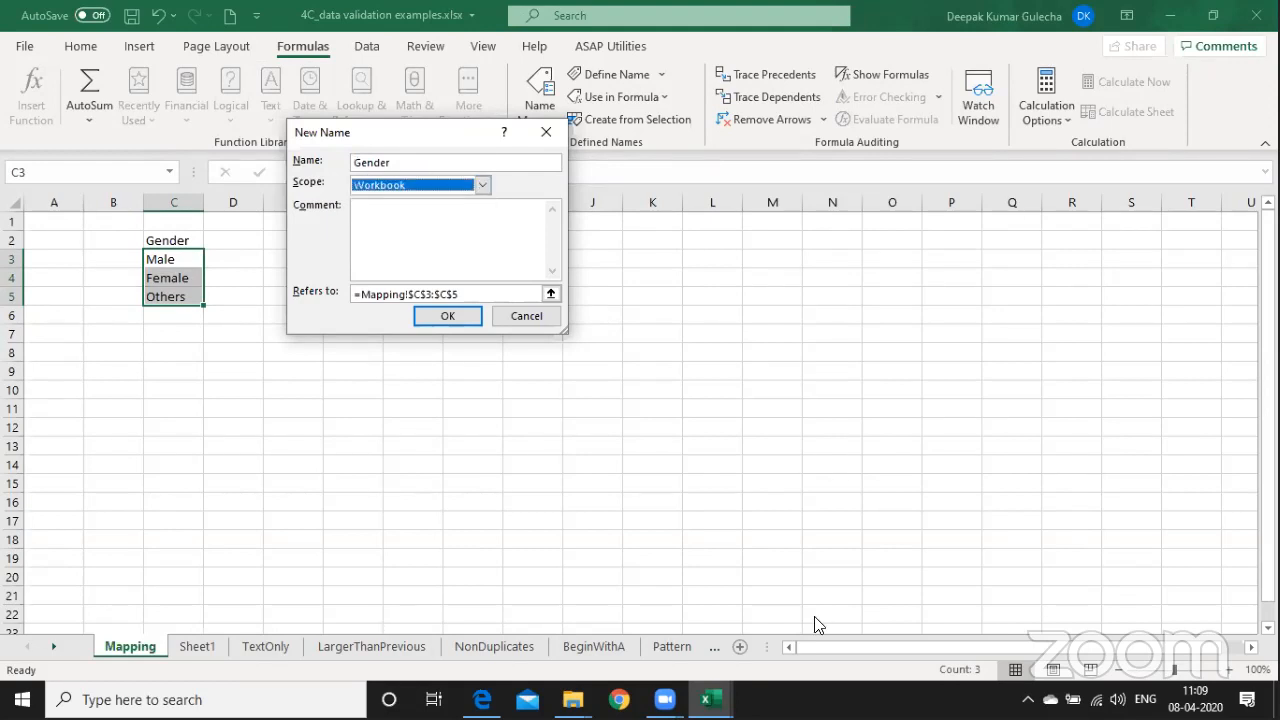
pyautogui.click(463, 282)
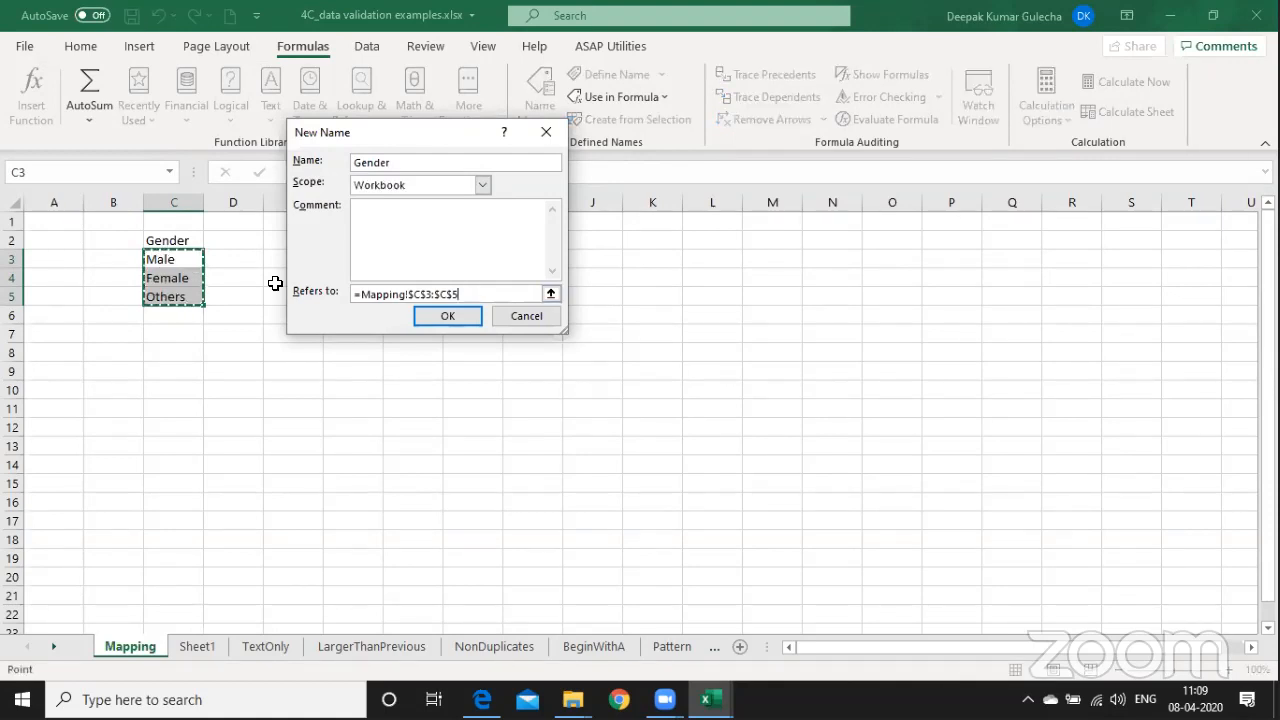
pyautogui.click(430, 316)
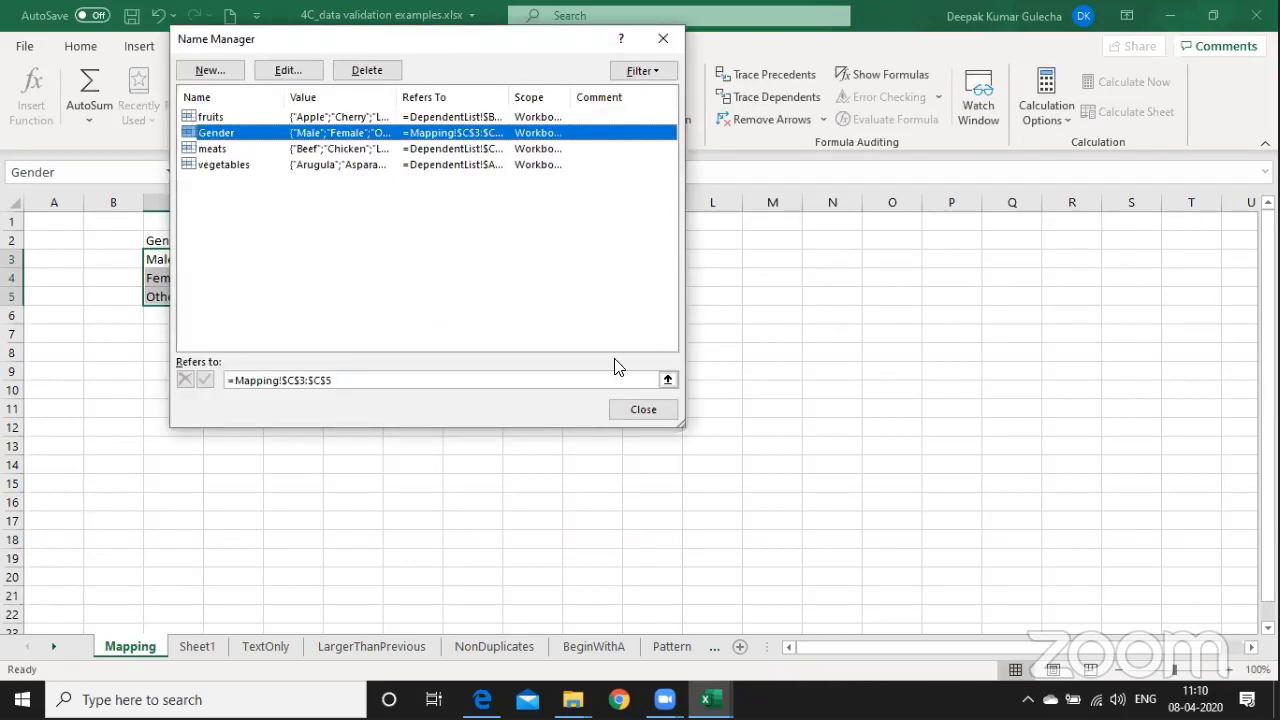
pyautogui.click(643, 410)
# Rename Sheet1 as DataEntry.
pyautogui.click(197, 646)
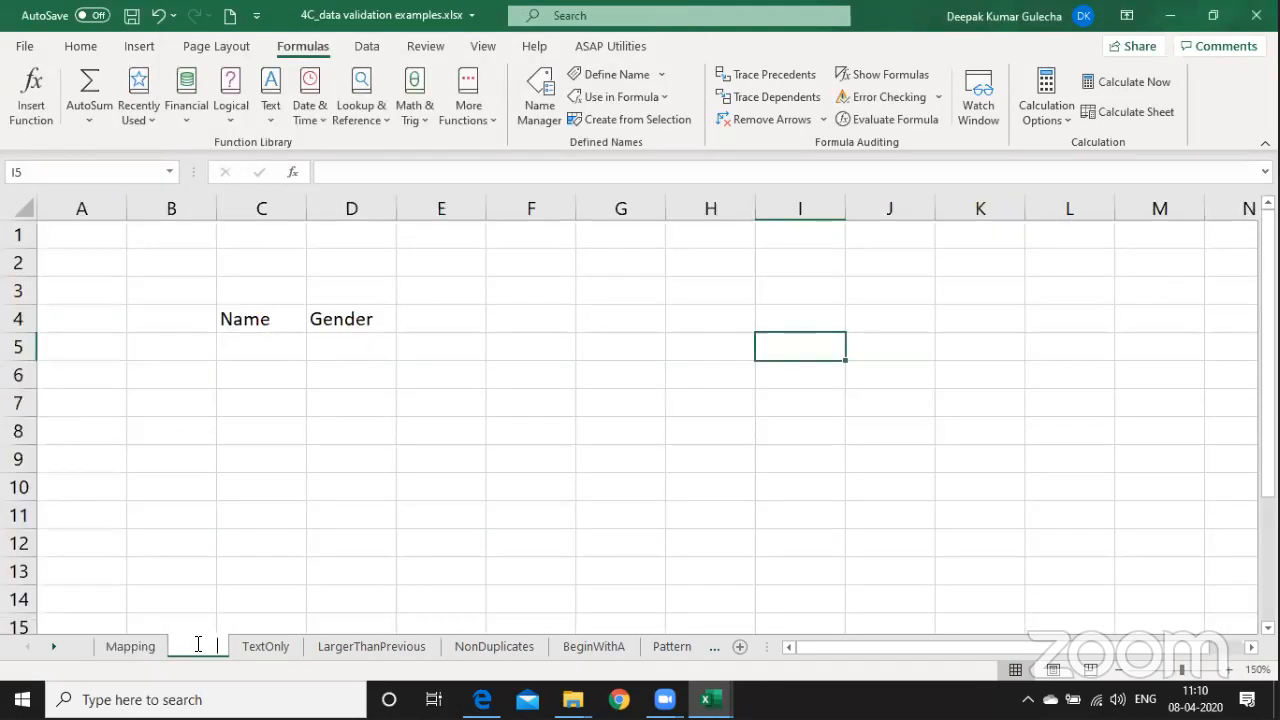
pyautogui.write('Dataset1')
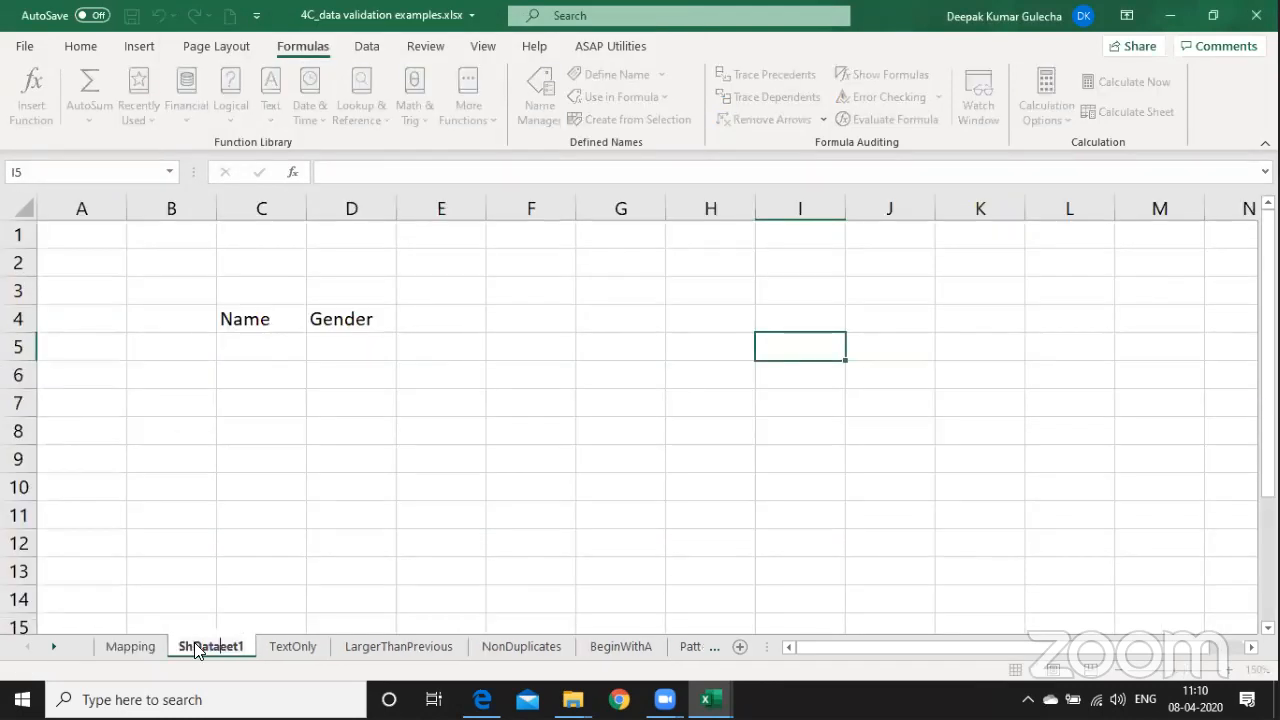
pyautogui.press('Return')
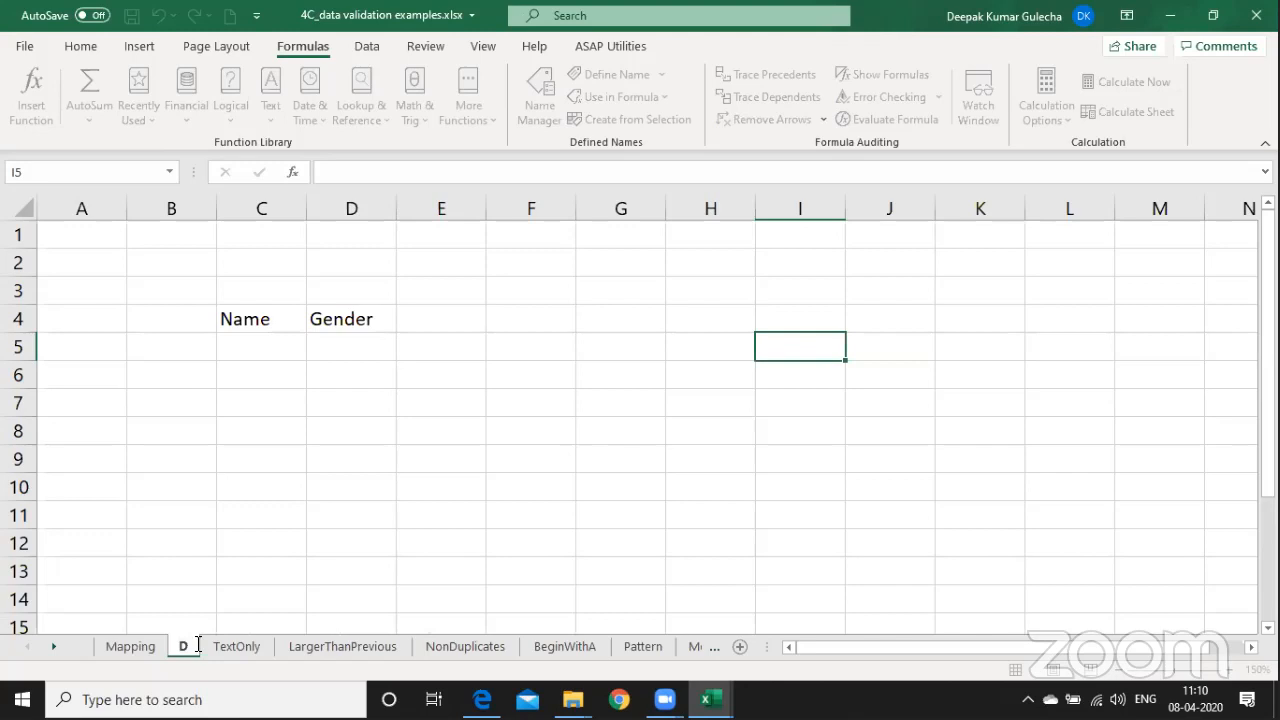
pyautogui.write('Entr')
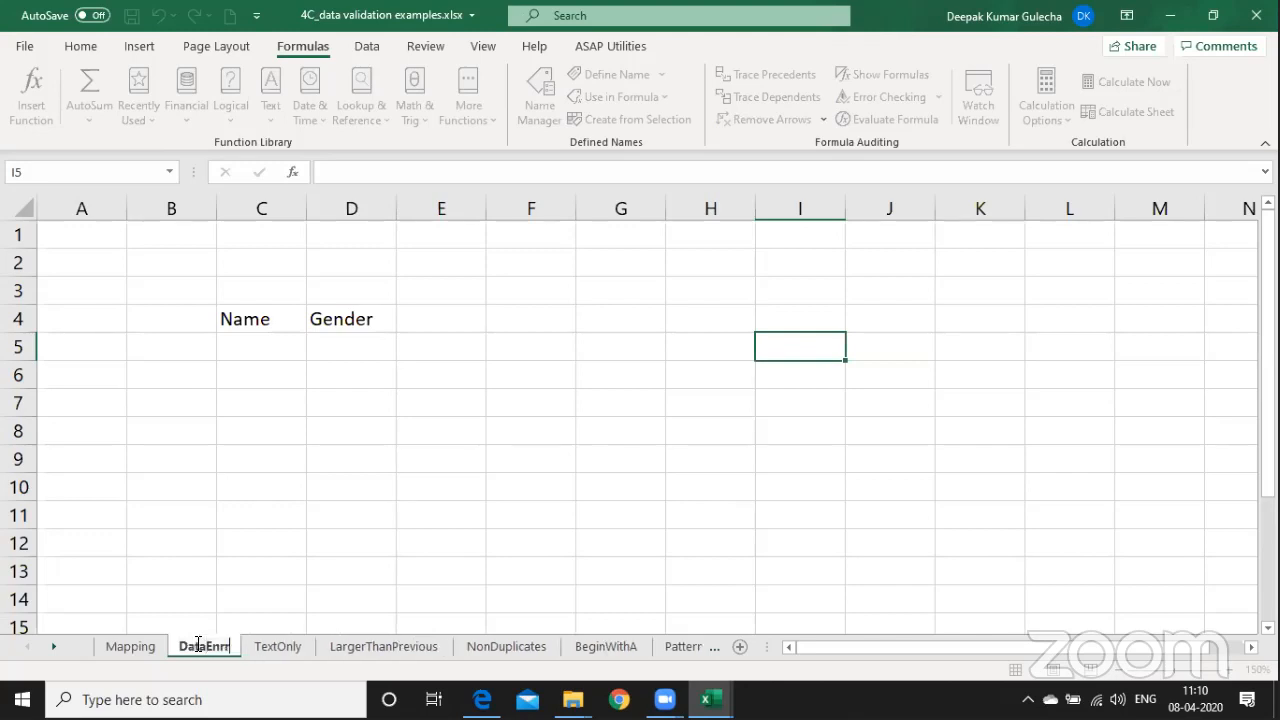
pyautogui.write('y')
pyautogui.press('Return')
# Shade the entry cells D5:D15 below the Gender header on the DataEntry sheet with a light pink fill.
pyautogui.press('Left')
pyautogui.press('Left')
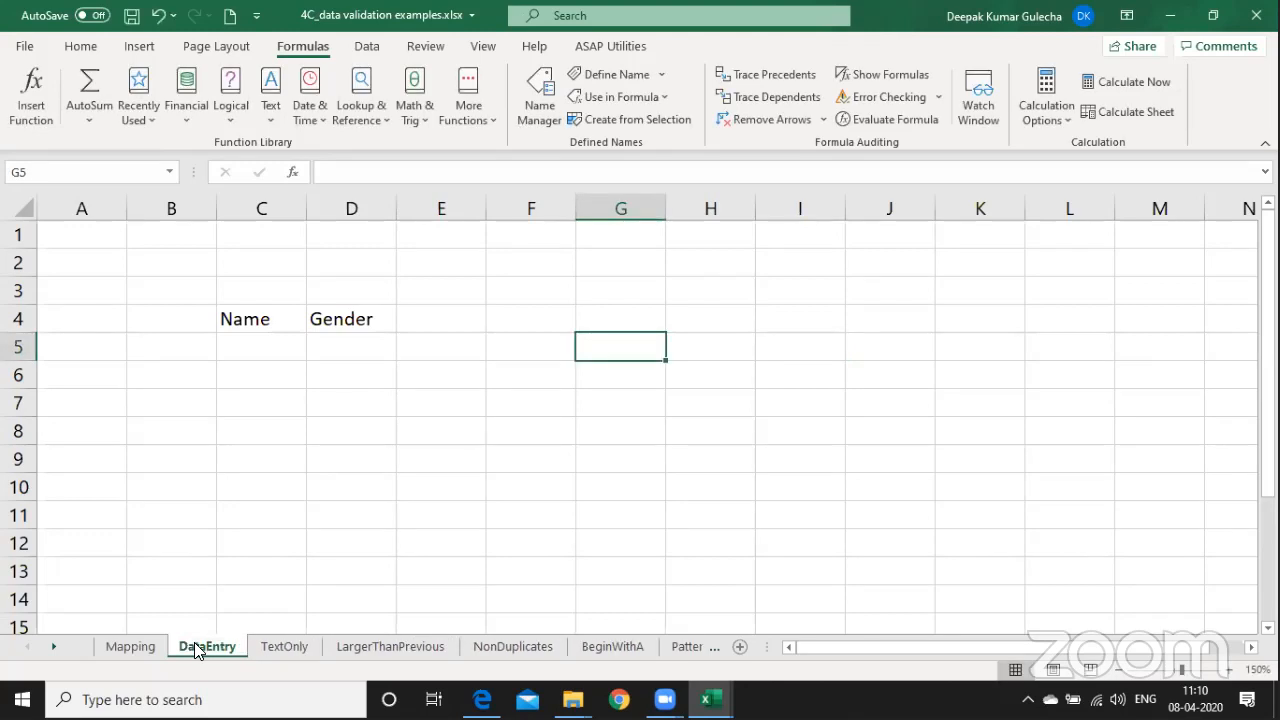
pyautogui.press('Left')
pyautogui.press('Left')
pyautogui.press('Left')
pyautogui.hotkey('shift', 'Down')
pyautogui.hotkey('shift', 'Down')
pyautogui.hotkey('shift', 'Down')
pyautogui.hotkey('shift', 'Down')
pyautogui.hotkey('shift', 'Down')
pyautogui.hotkey('shift', 'Down')
pyautogui.hotkey('shift', 'Down')
pyautogui.hotkey('shift', 'Down')
pyautogui.hotkey('shift', 'Down')
pyautogui.hotkey('shift', 'Down')
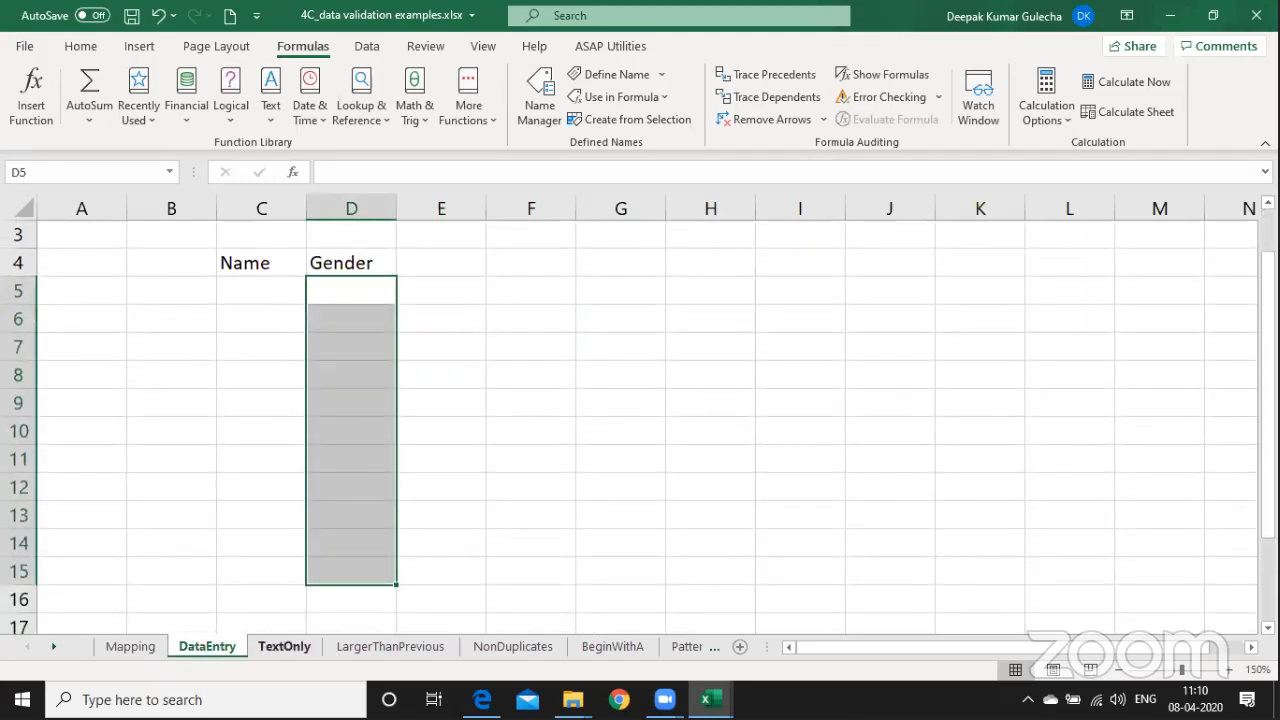
pyautogui.scroll(3, 240, 118)
pyautogui.click(235, 111)
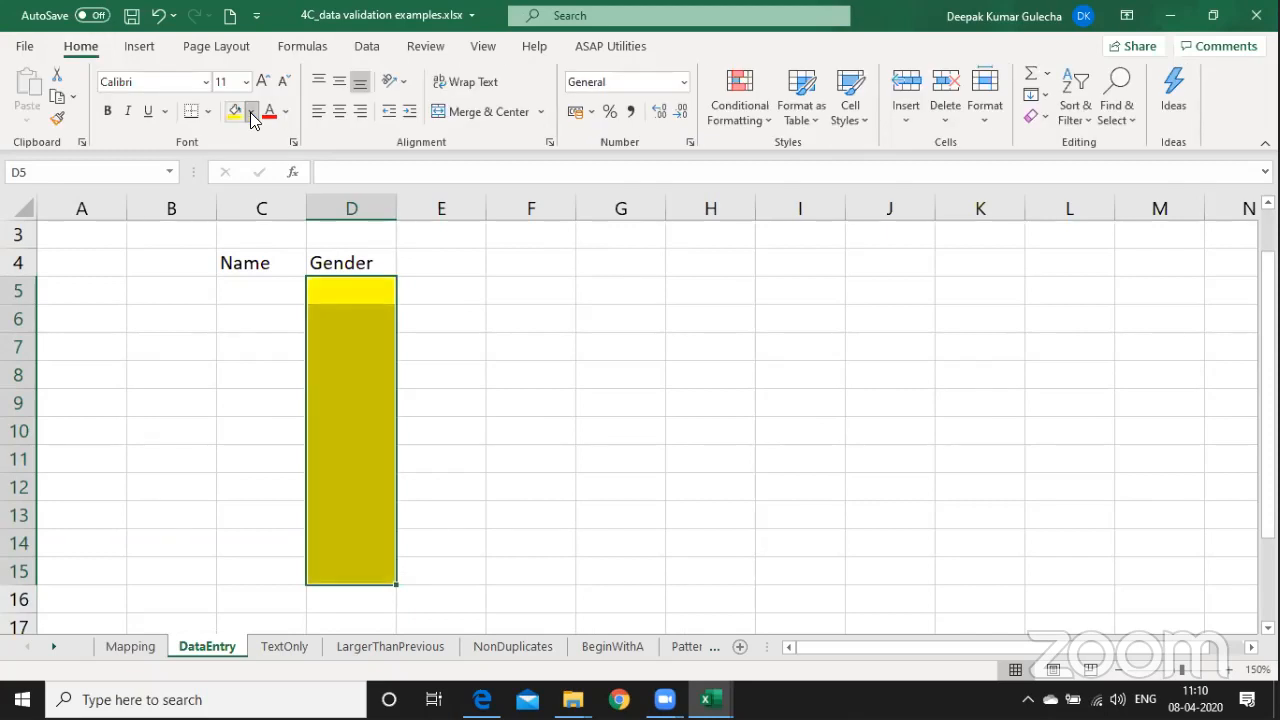
pyautogui.click(313, 199)
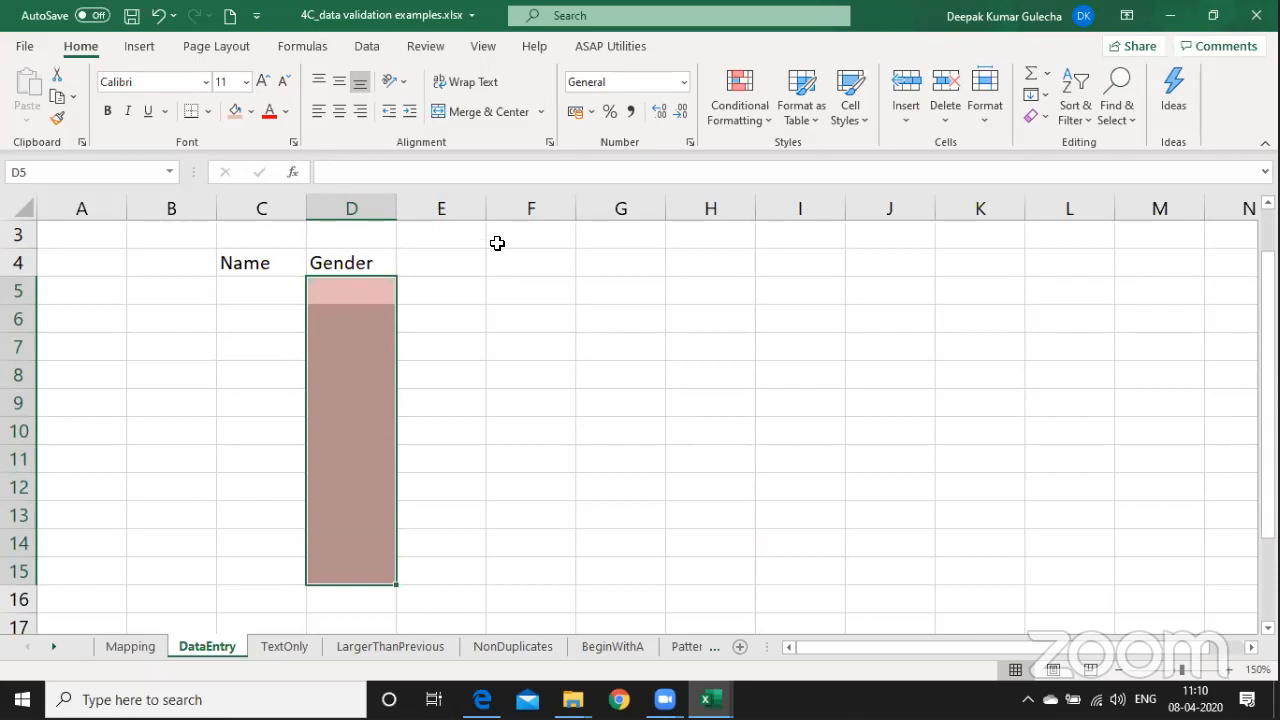
# Apply list data validation to the Gender entry cells D5:D15, using =gender as the source.
pyautogui.click(362, 46)
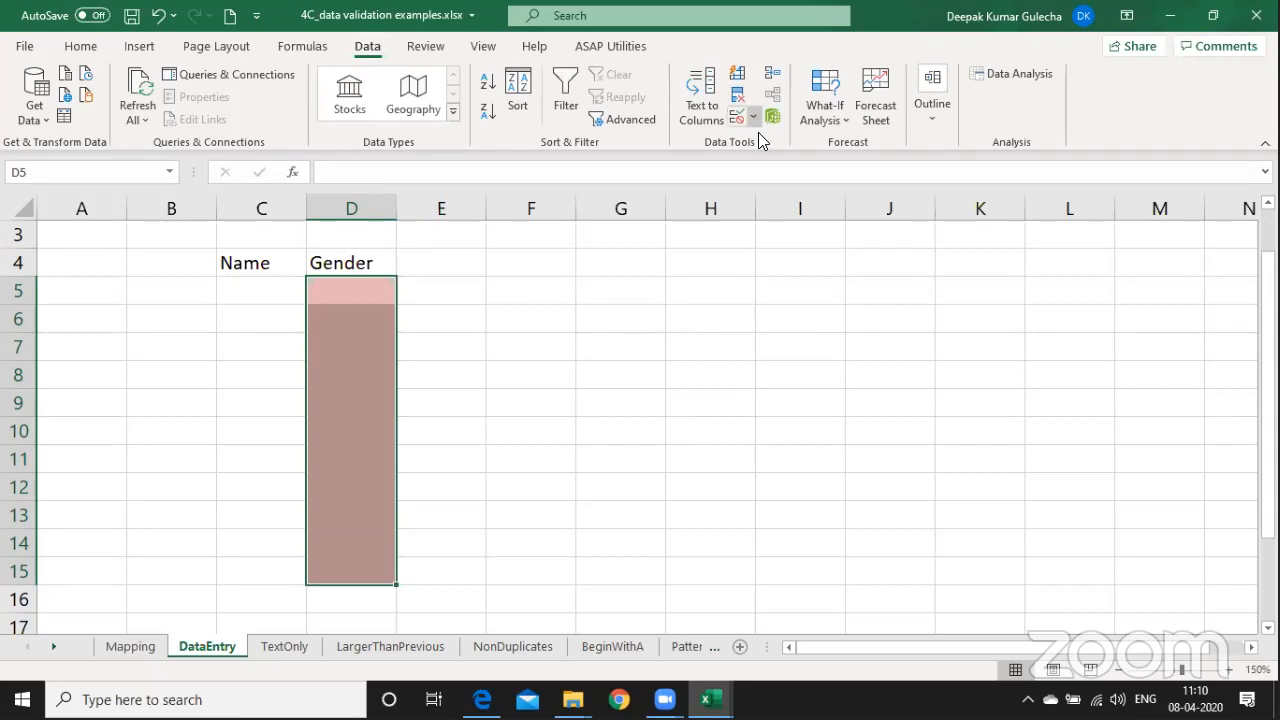
pyautogui.click(755, 121)
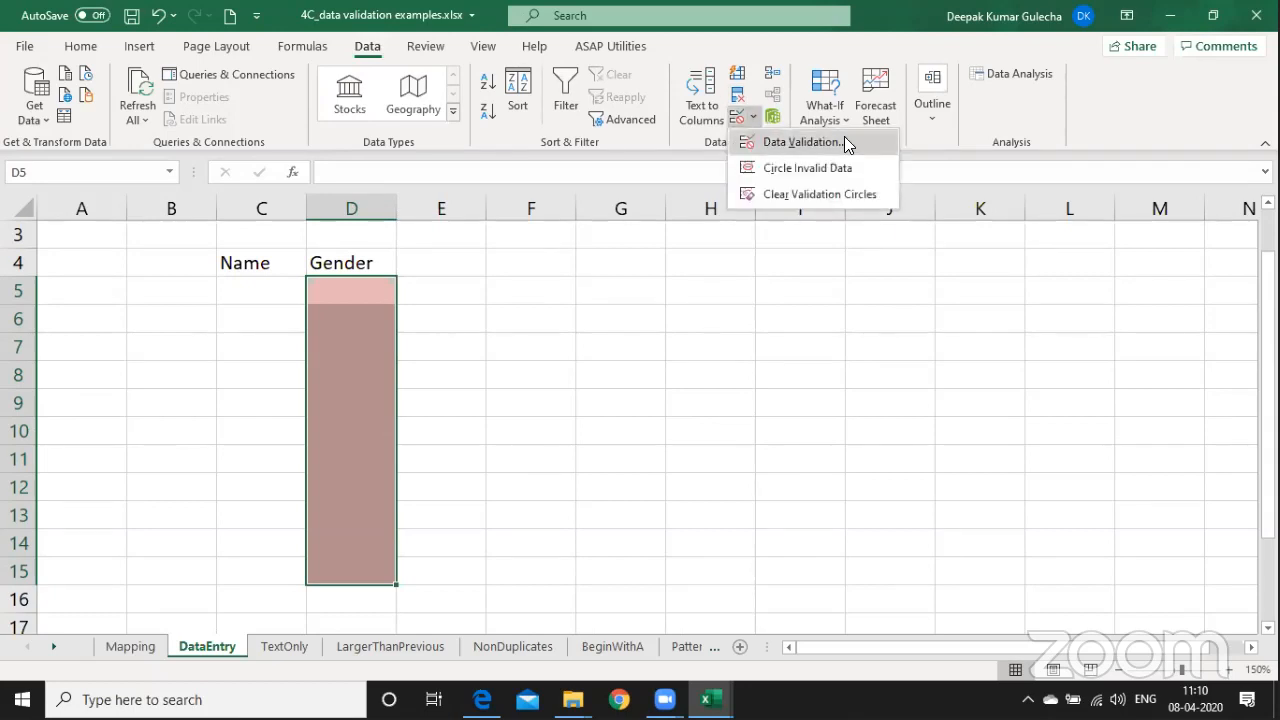
pyautogui.click(779, 144)
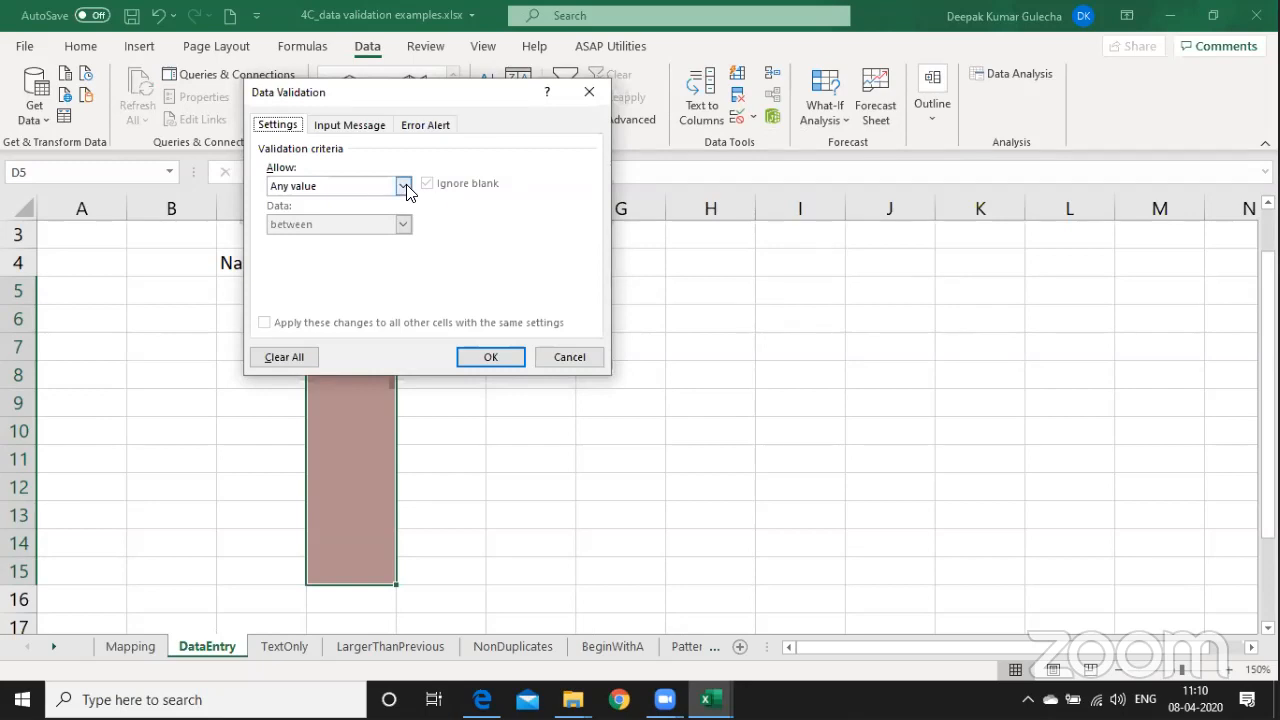
pyautogui.click(403, 186)
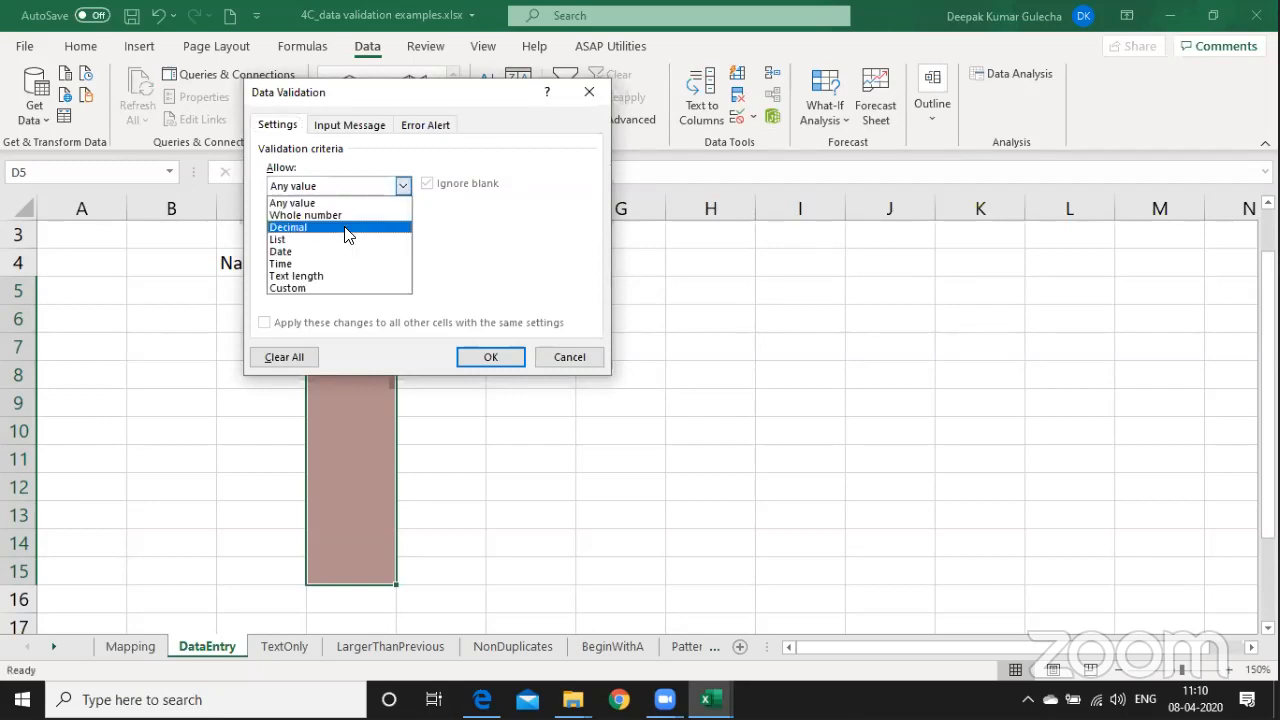
pyautogui.click(287, 242)
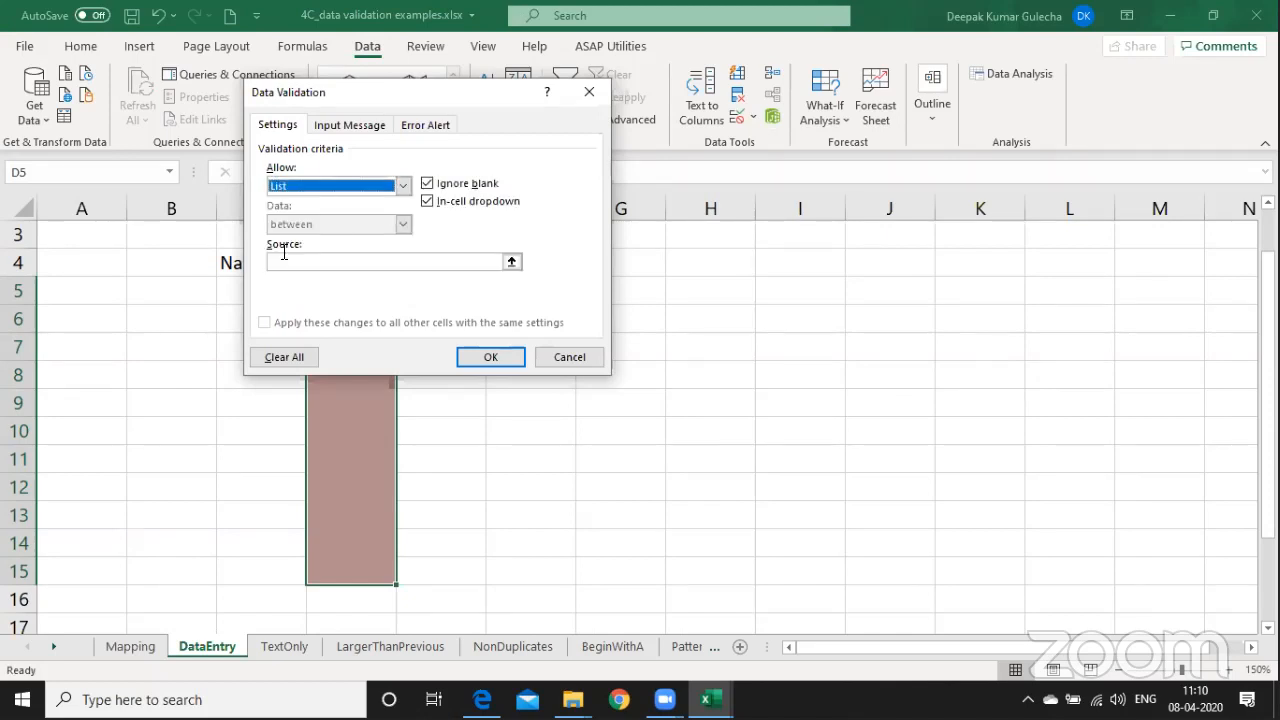
pyautogui.click(284, 260)
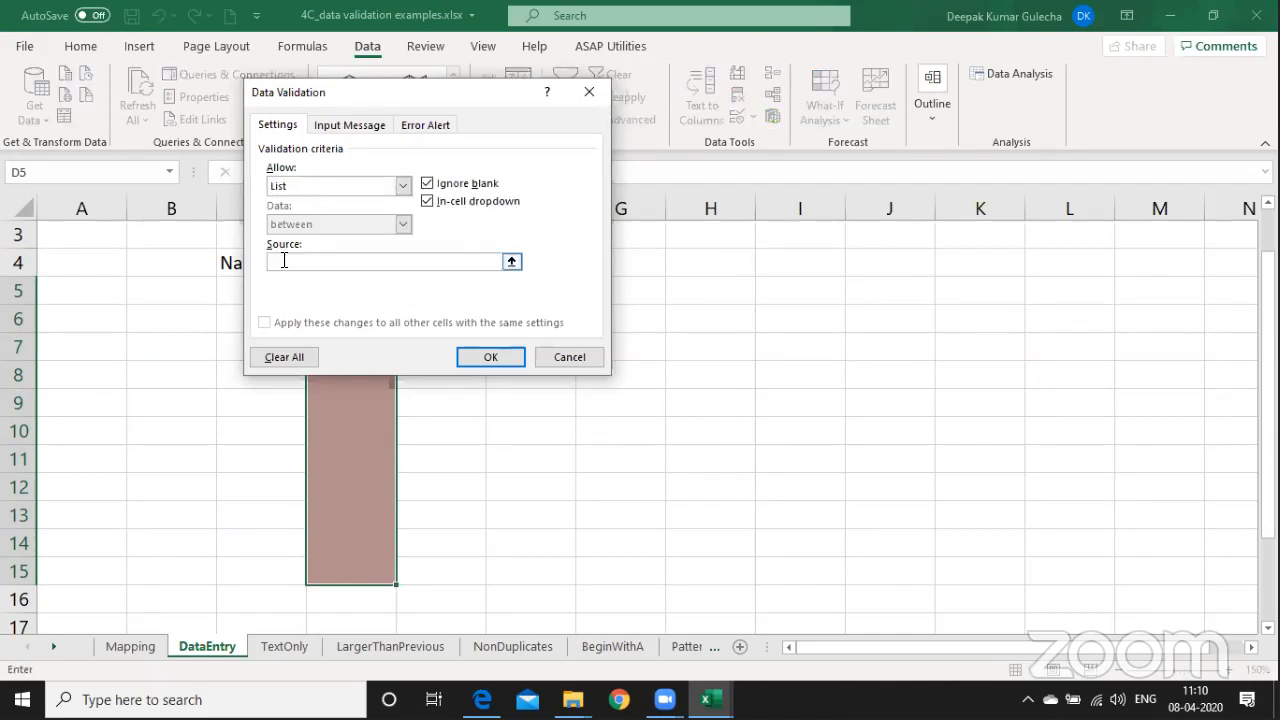
pyautogui.write('=gender')
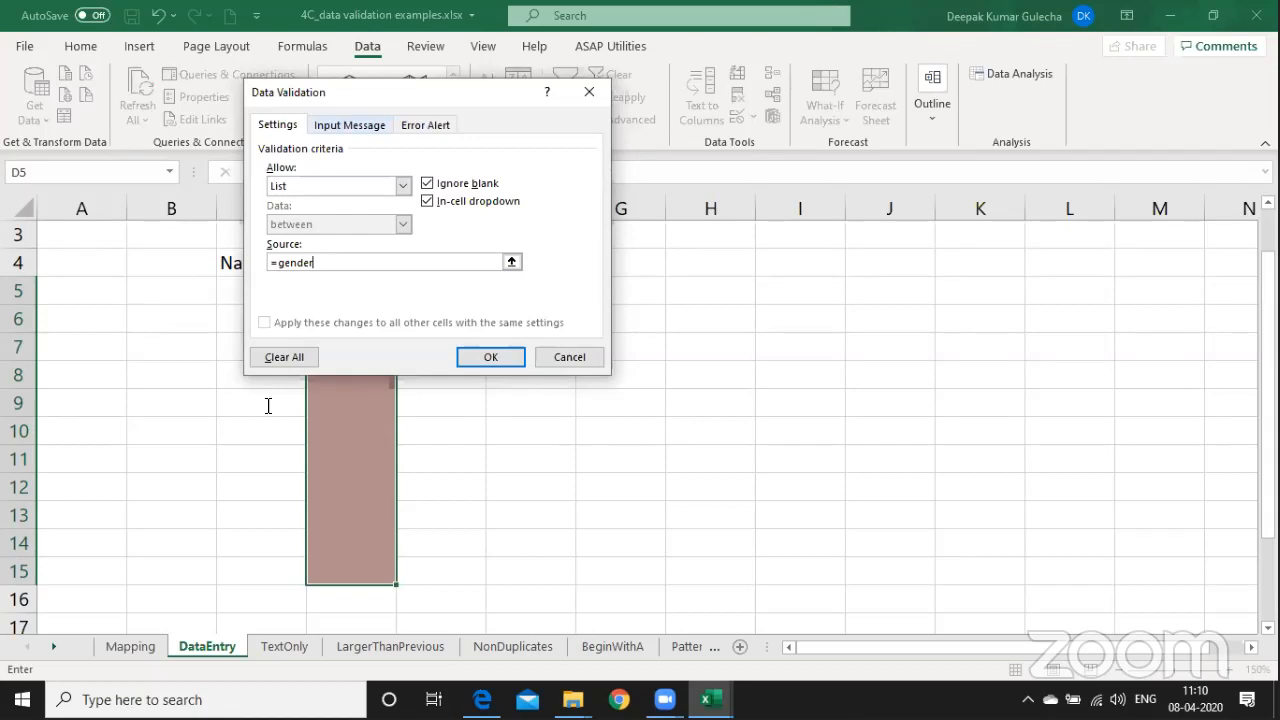
pyautogui.click(479, 357)
# Check the choices in D5's drop-down and try to enter m in the cell instead of a listed value.
pyautogui.click(405, 297)
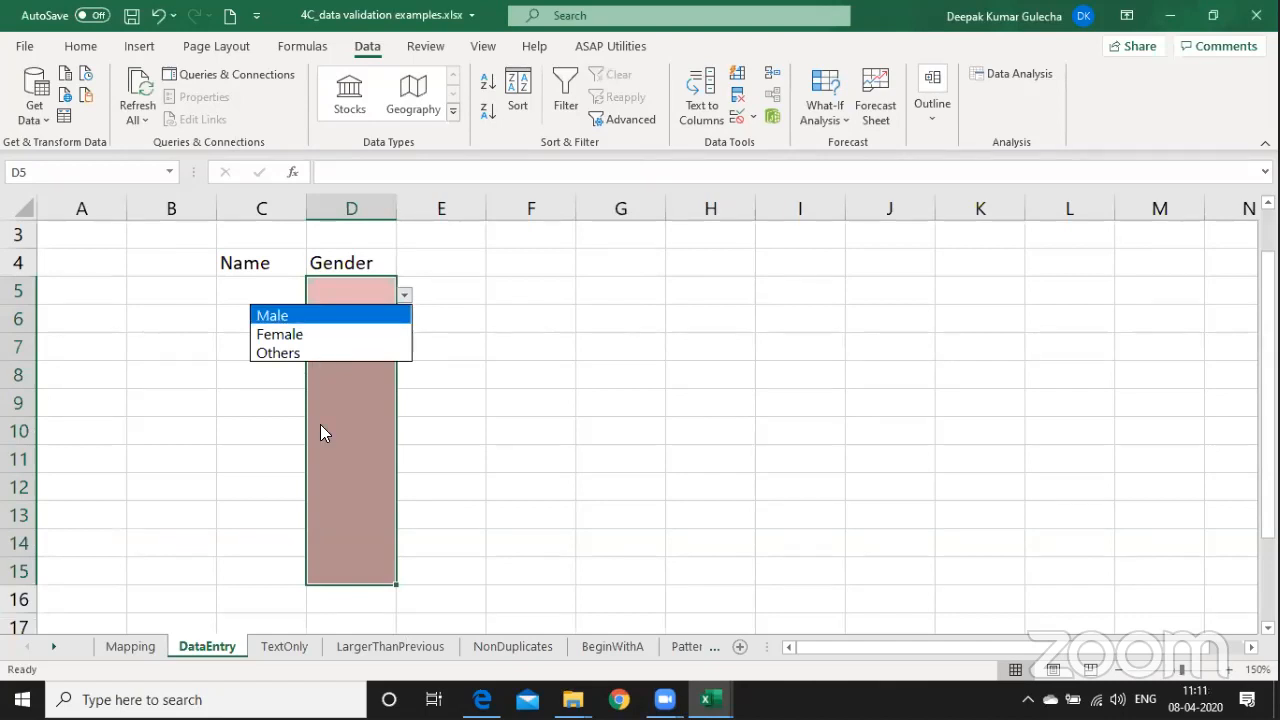
pyautogui.press('Escape')
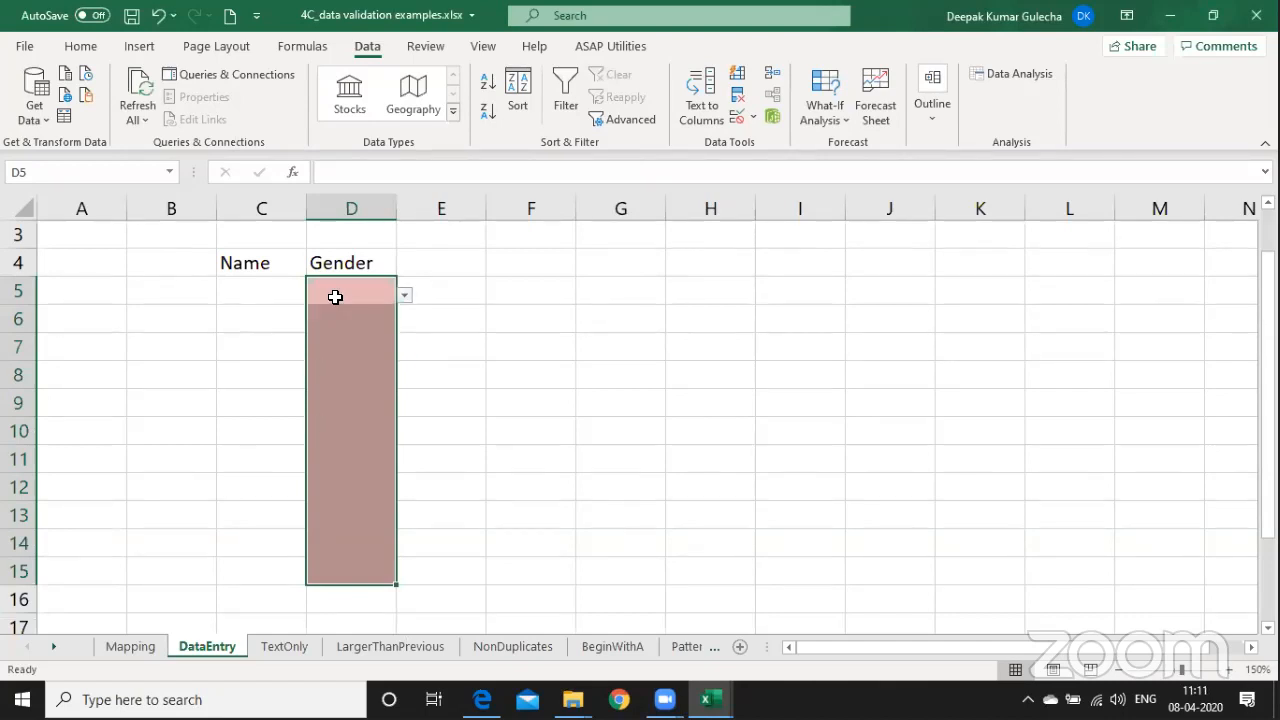
pyautogui.click(335, 297)
pyautogui.write('m')
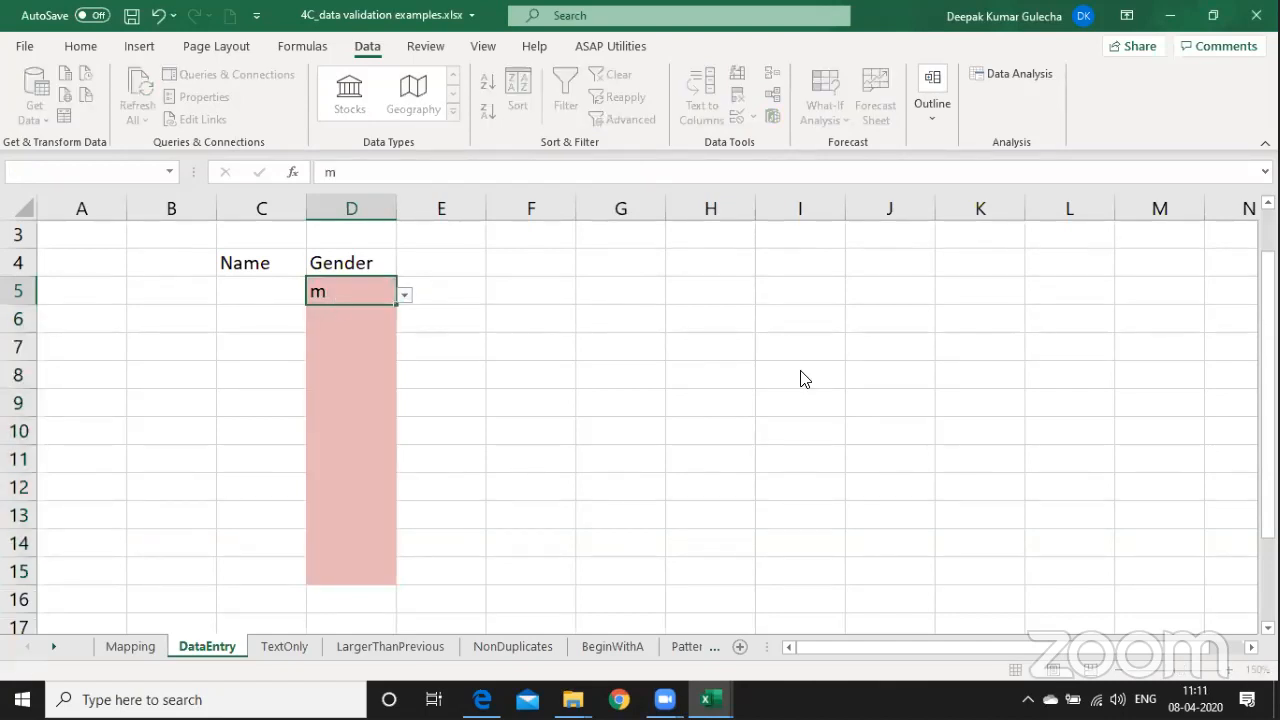
pyautogui.press('Return')
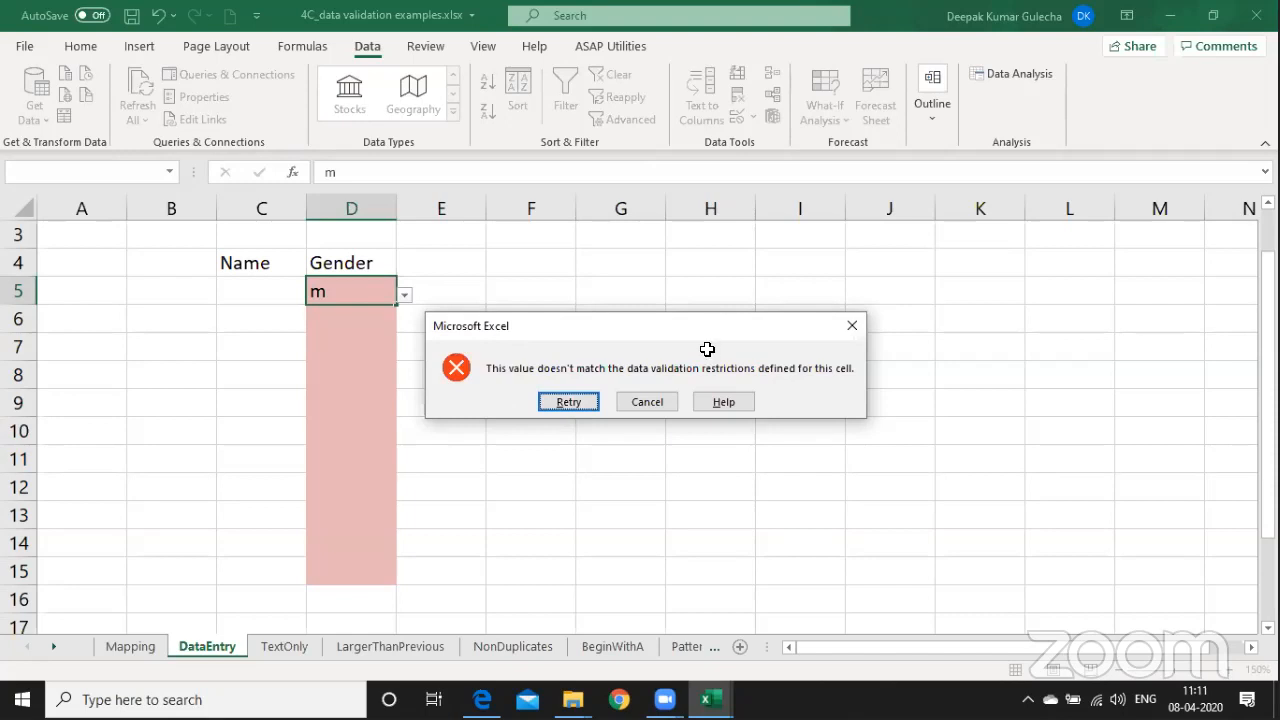
pyautogui.press('Escape')
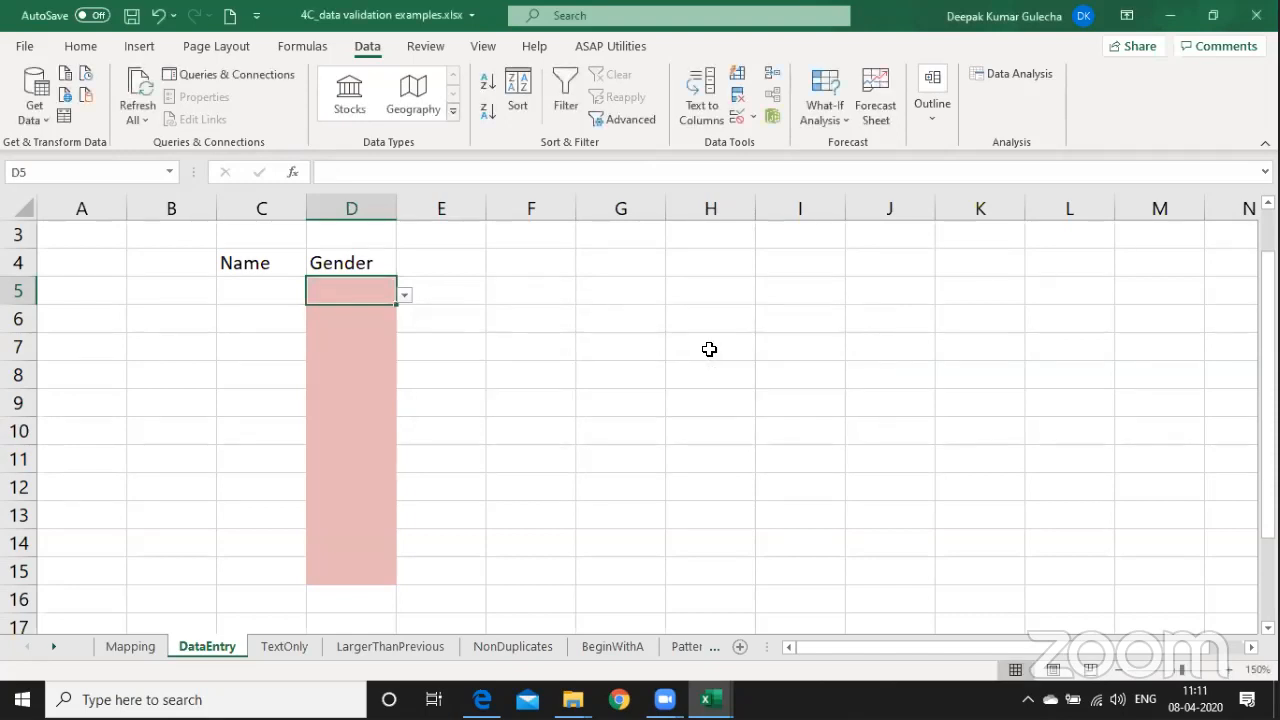
# Give the data validation on D5:D15 an error alert titled Gender Error.
pyautogui.hotkey('shift', 'Down')
pyautogui.hotkey('shift', 'Down')
pyautogui.hotkey('shift', 'Down')
pyautogui.hotkey('shift', 'Down')
pyautogui.hotkey('shift', 'Down')
pyautogui.hotkey('shift', 'Down')
pyautogui.hotkey('shift', 'Down')
pyautogui.hotkey('shift', 'Down')
pyautogui.hotkey('shift', 'Down')
pyautogui.hotkey('shift', 'Down')
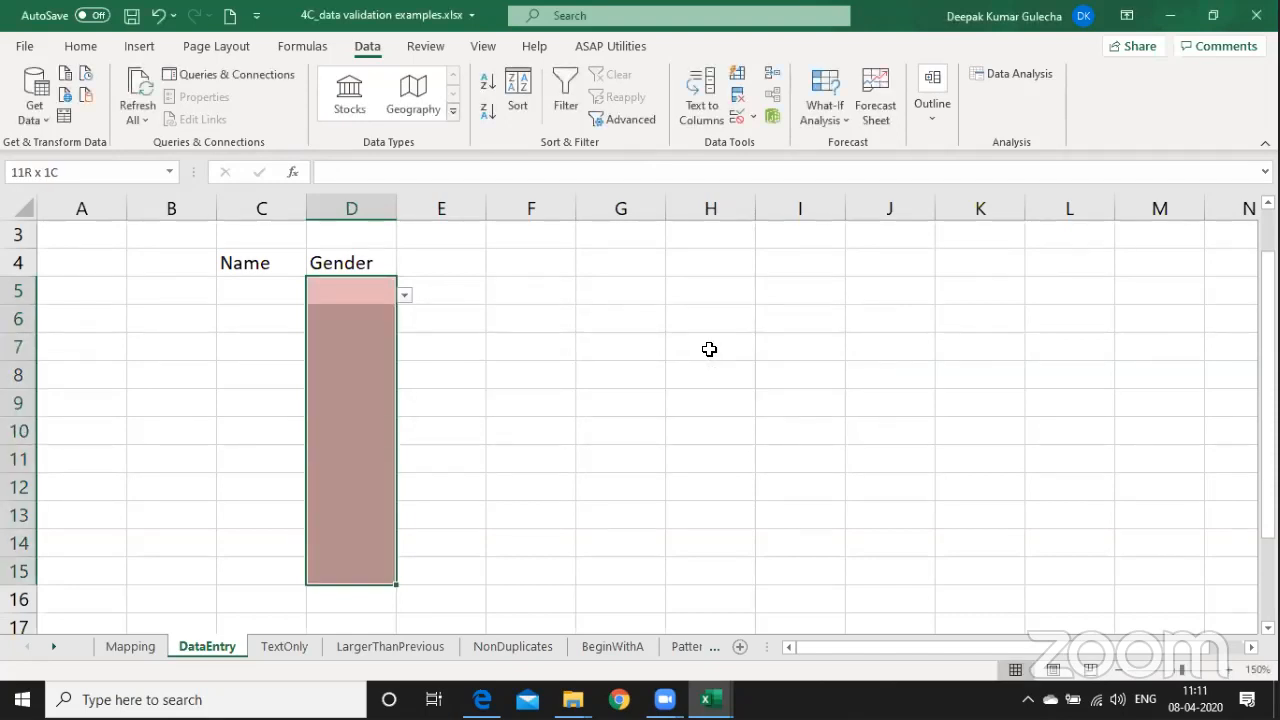
pyautogui.click(755, 117)
pyautogui.click(786, 145)
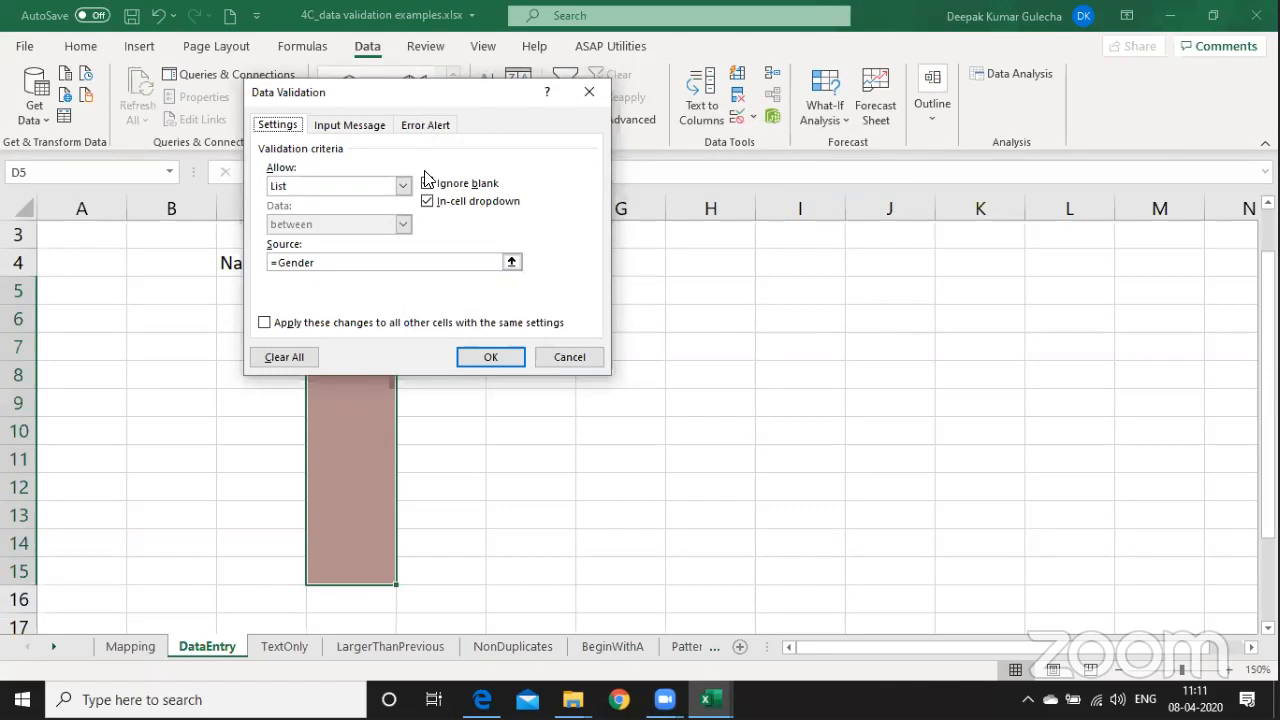
pyautogui.click(426, 125)
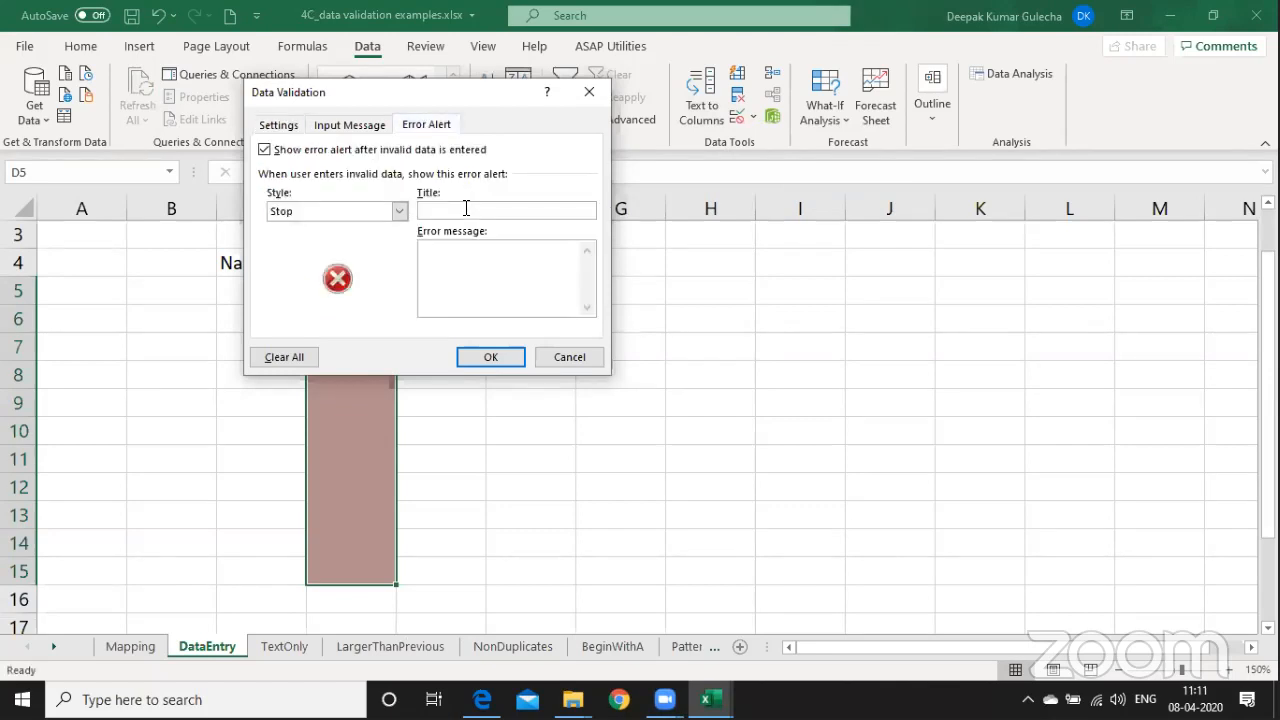
pyautogui.click(466, 208)
pyautogui.write('Error')
pyautogui.write('Gen')
pyautogui.write('der')
# Write the alert's error message "Dear User, Please select from the list. Incase of doubt, contact HR / admin." with a blank line after the greeting, and apply it.
pyautogui.press('Tab')
pyautogui.write('Dear User,')
pyautogui.press('Return')
pyautogui.press('Return')
pyautogui.write('Please check from the list')
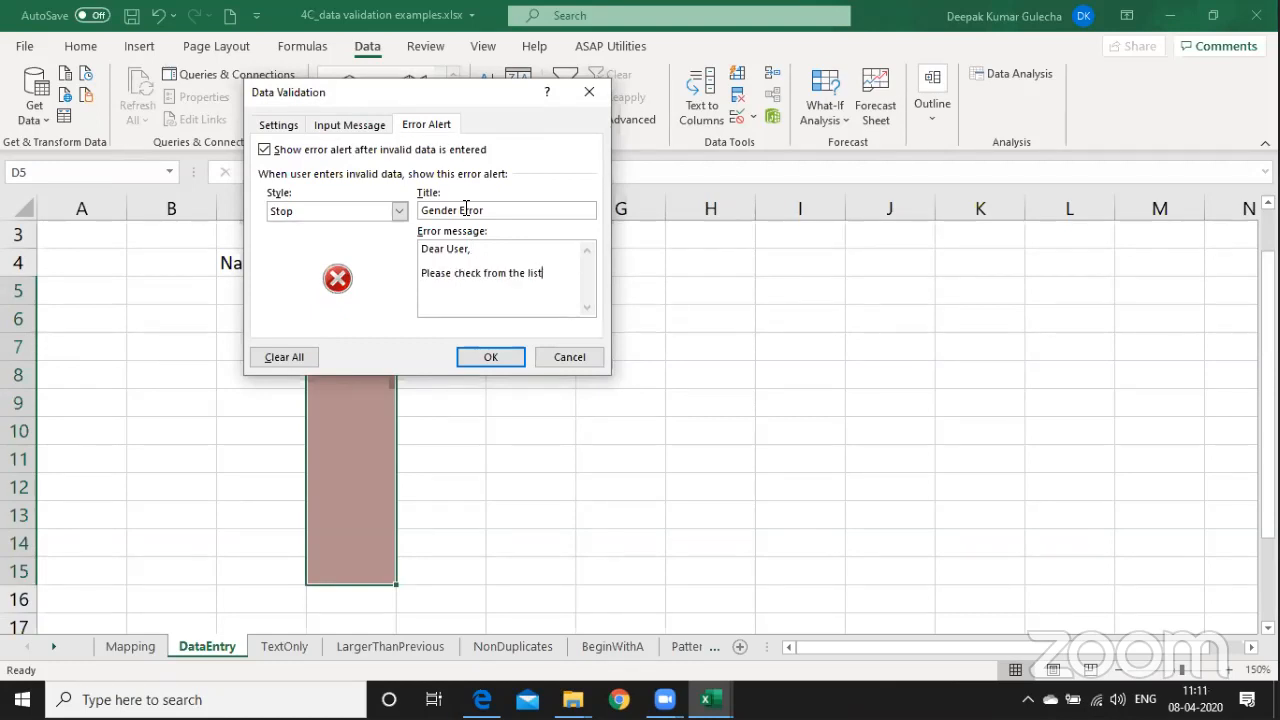
pyautogui.hotkey('ctrl', 'Left')
pyautogui.hotkey('ctrl', 'Left')
pyautogui.hotkey('ctrl', 'Left')
pyautogui.hotkey('ctrl', 'shift', 'Left')
pyautogui.write('select')
pyautogui.press('End')
pyautogui.write('. Ind')
pyautogui.write('ase of doubt')
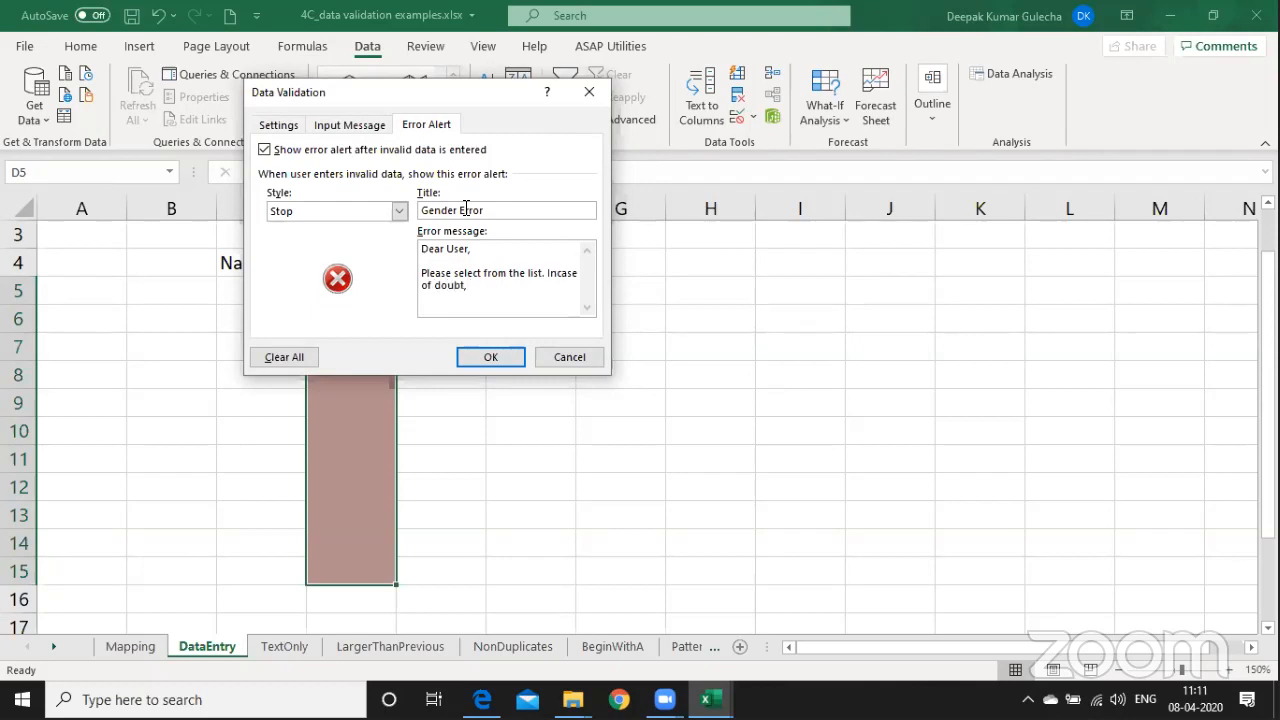
pyautogui.write('contact HR / admin.')
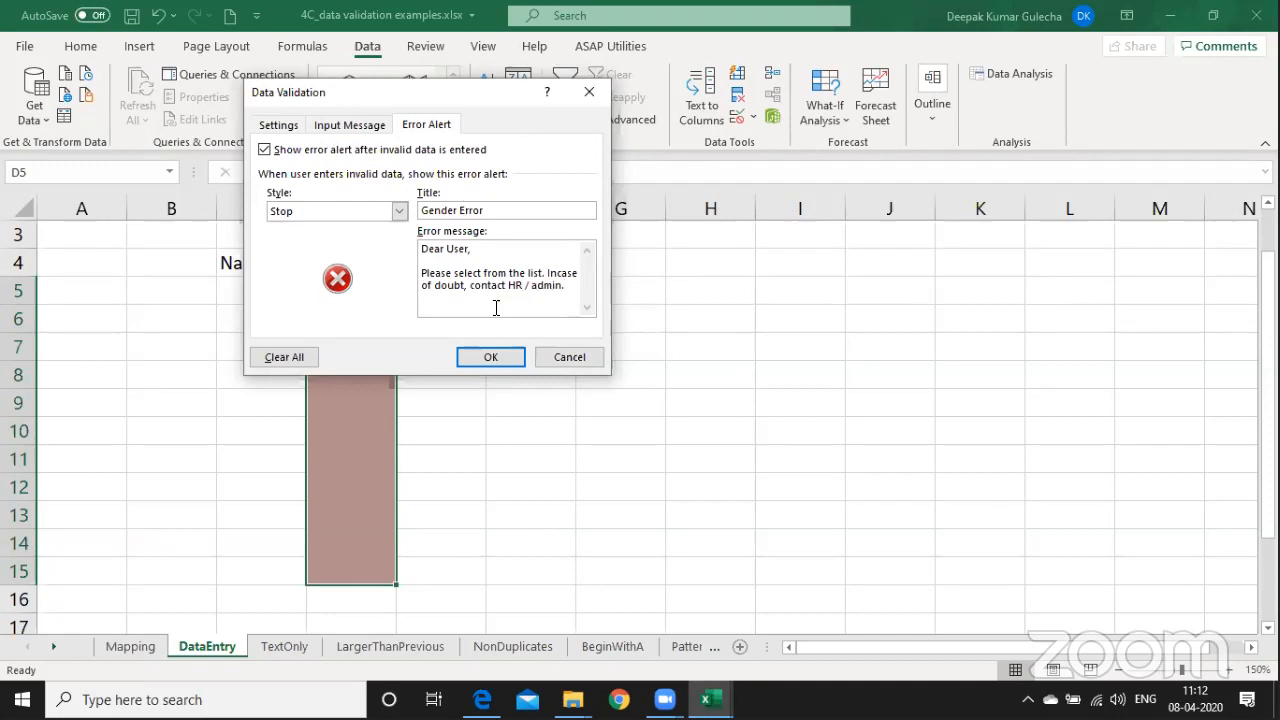
pyautogui.click(506, 356)
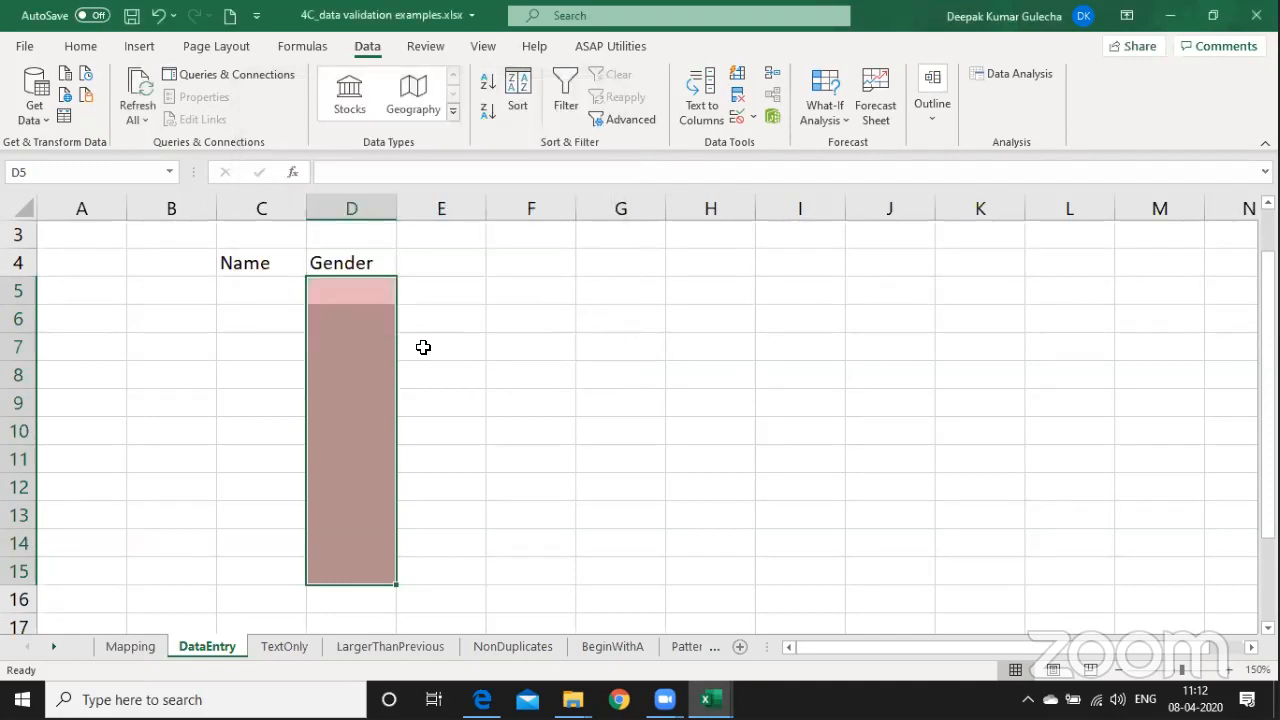
# Test the custom error alert by trying to enter jahghafgh in D5.
pyautogui.write('mjahghafgh')
pyautogui.press('Return')
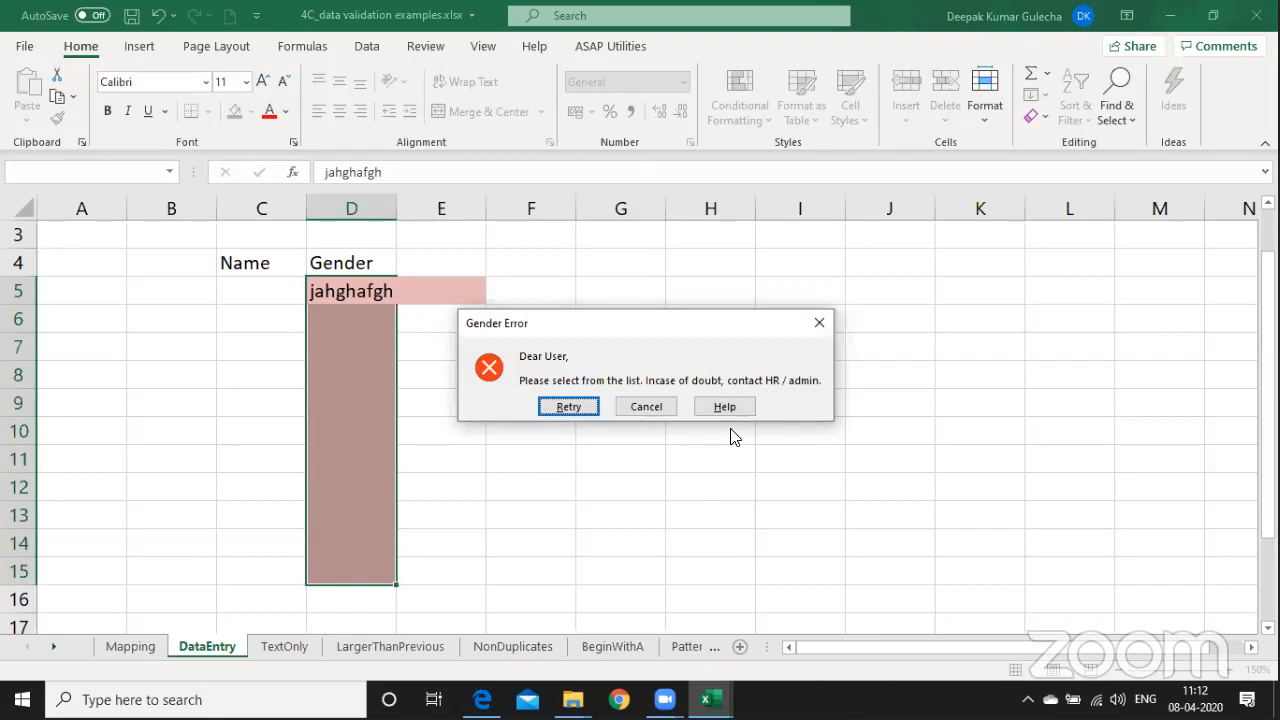
pyautogui.press('Escape')
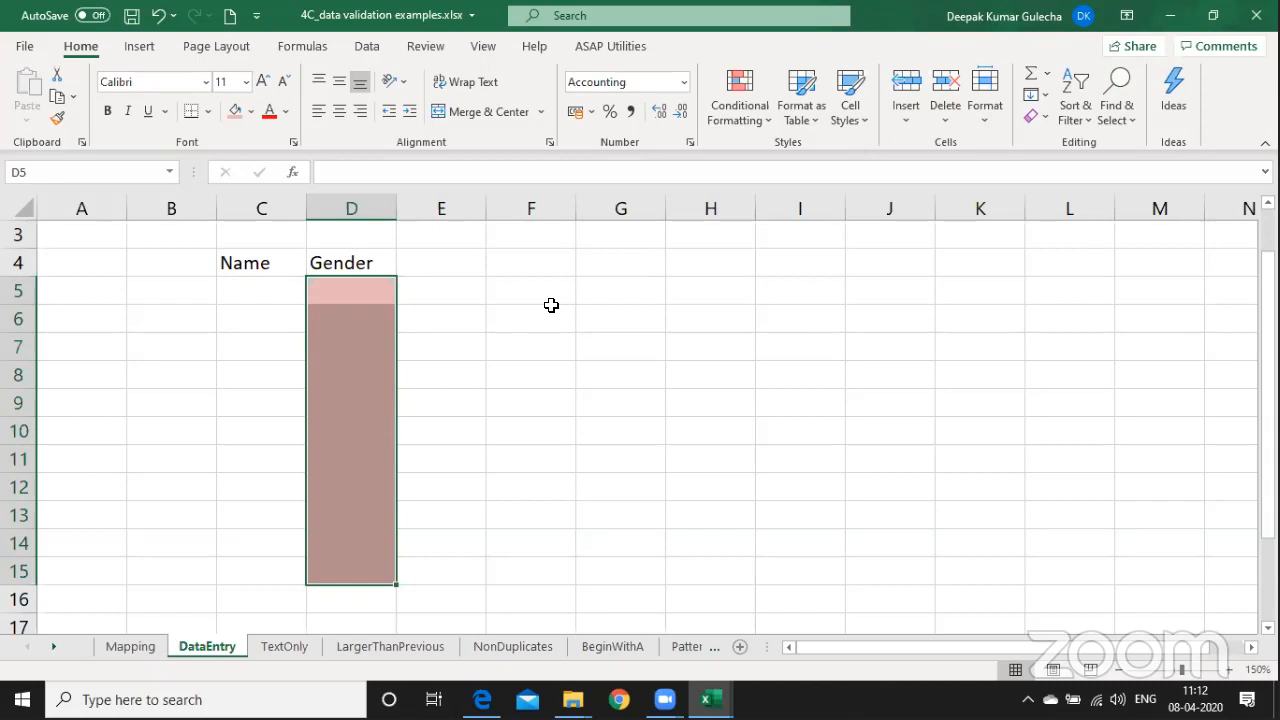
# On the Mapping sheet, review the workbook's defined names in Name Manager and view the new-name settings for C3:C5 without creating a name.
pyautogui.hotkey('ctrl', 'pageup')
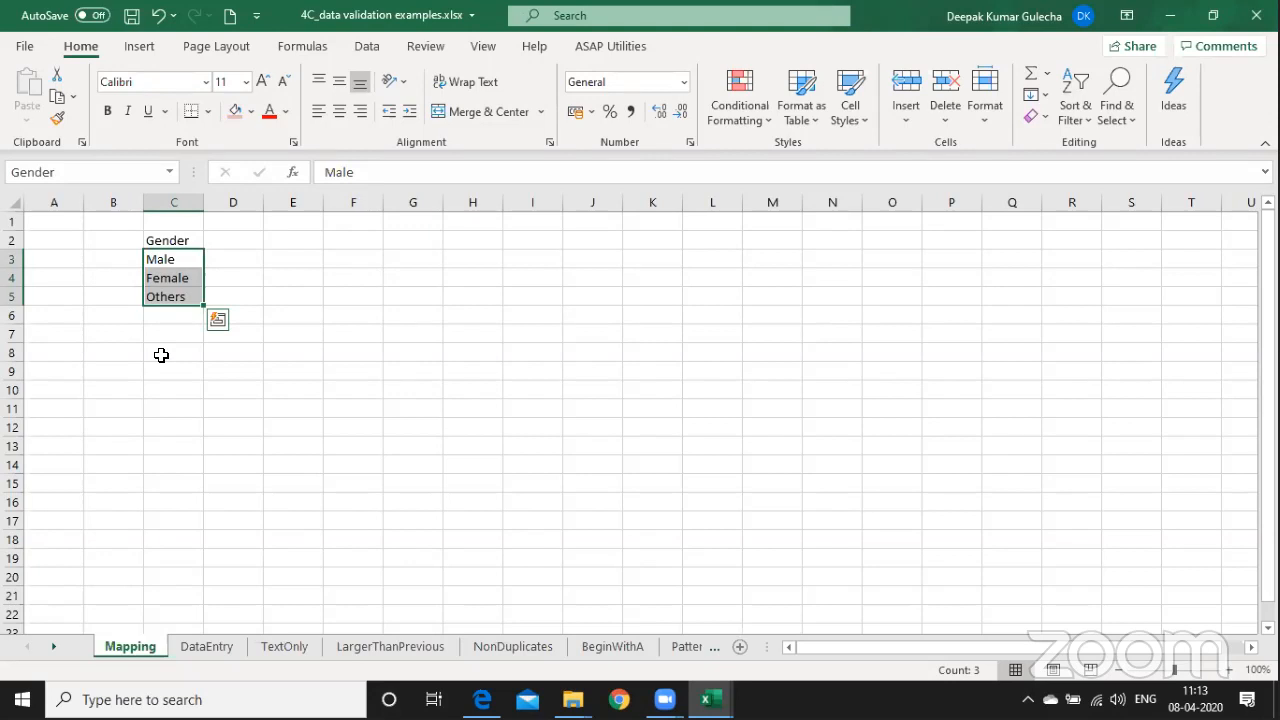
pyautogui.click(313, 51)
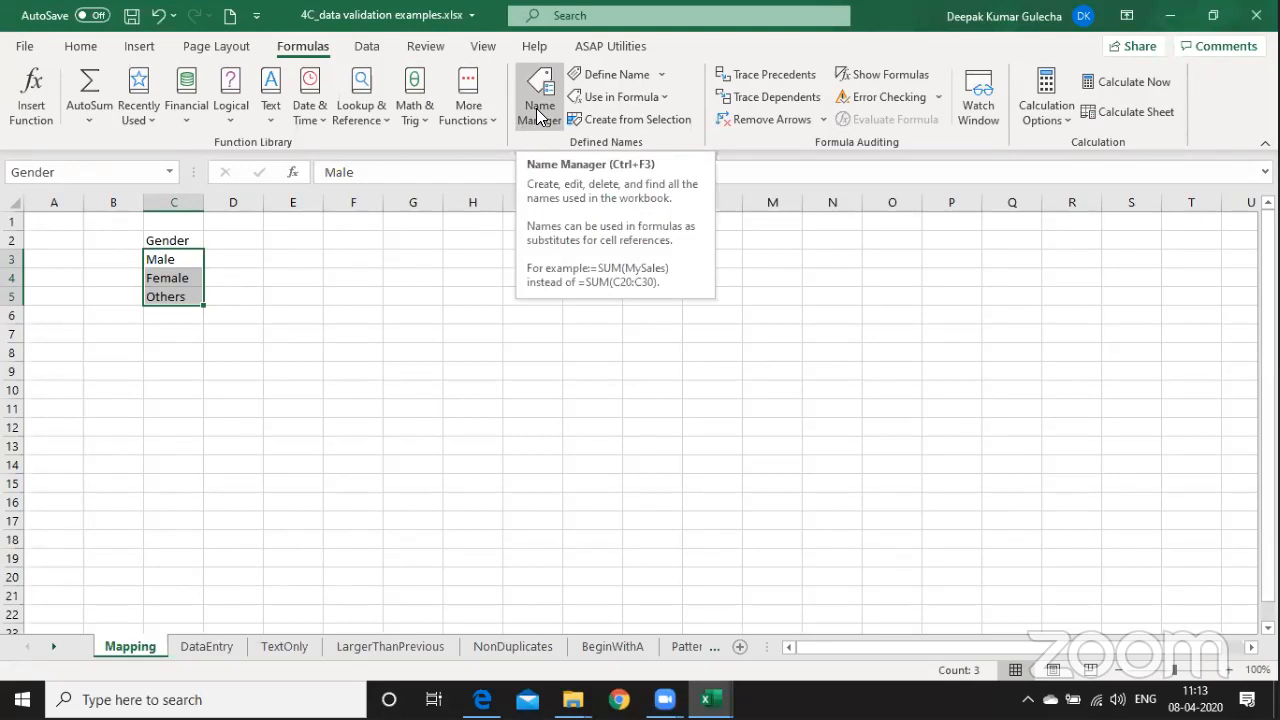
pyautogui.click(538, 117)
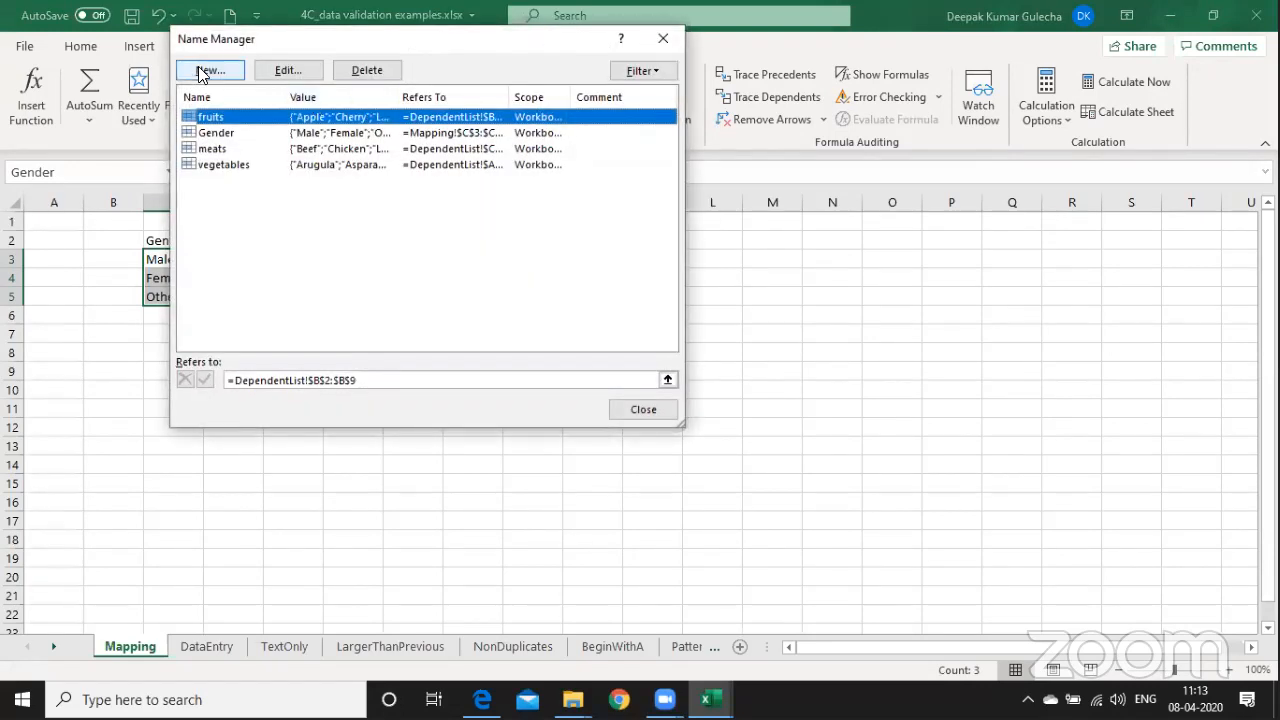
pyautogui.click(203, 75)
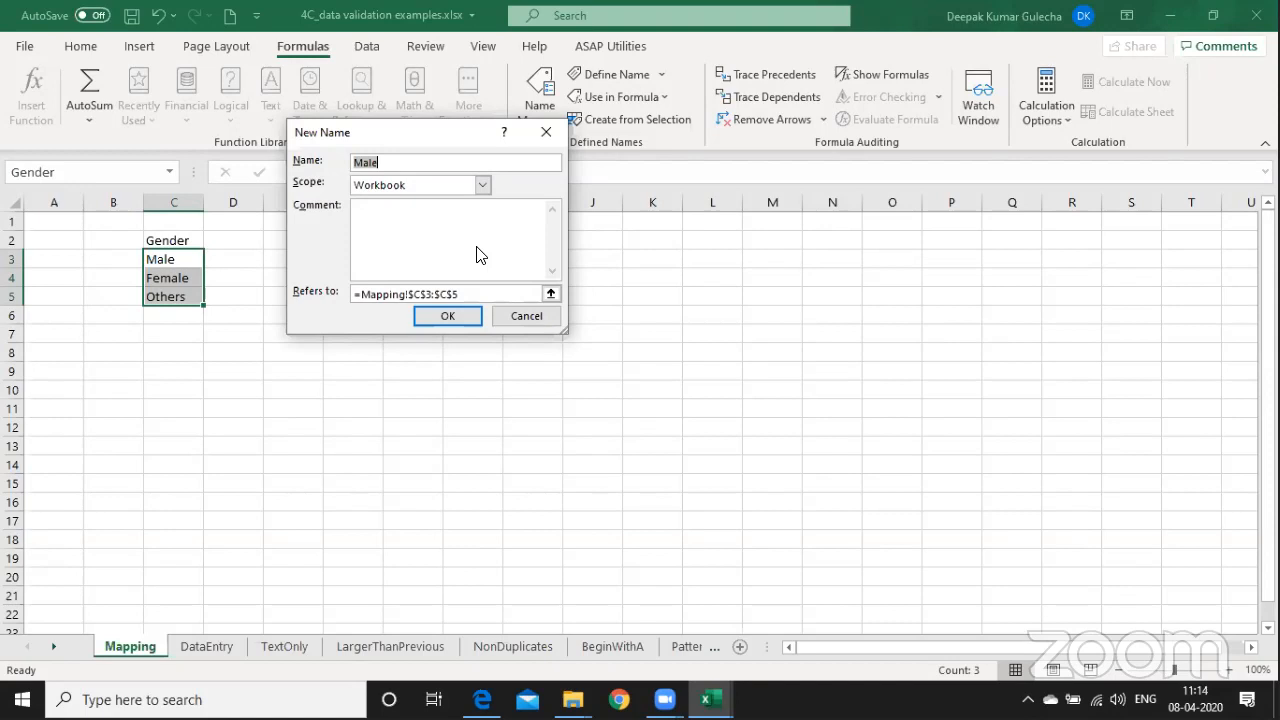
pyautogui.press('Escape')
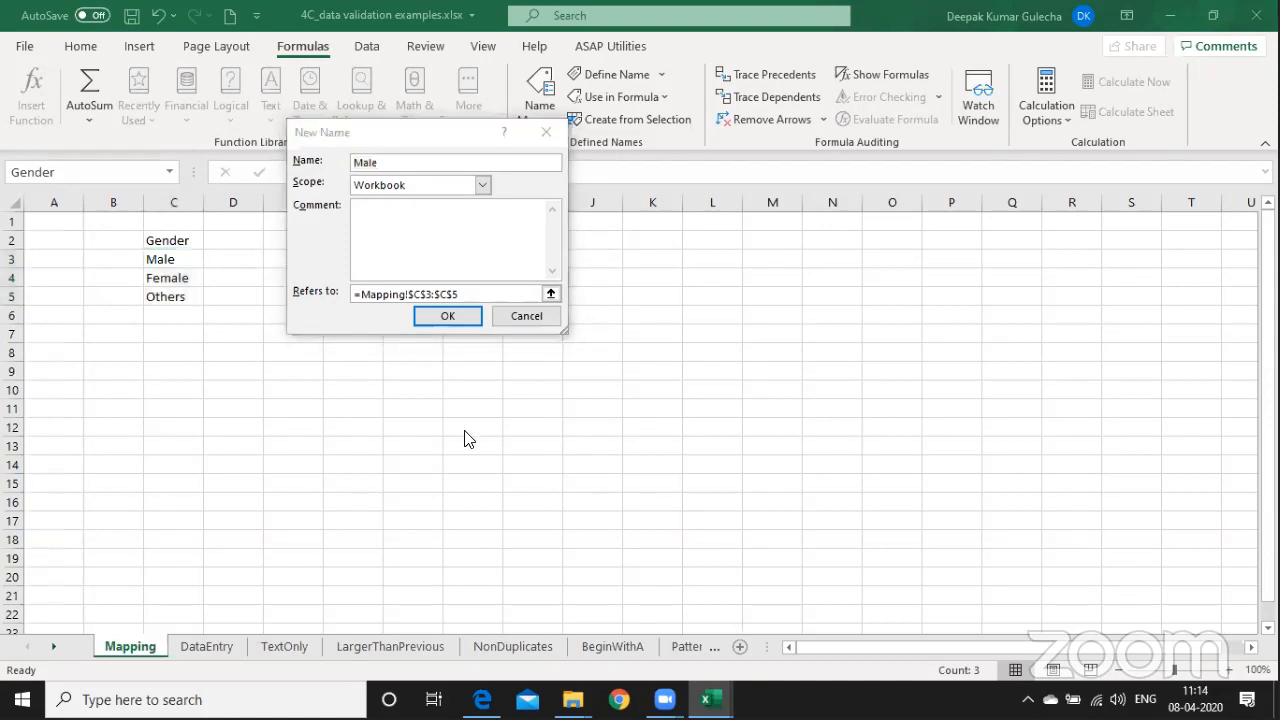
pyautogui.click(502, 318)
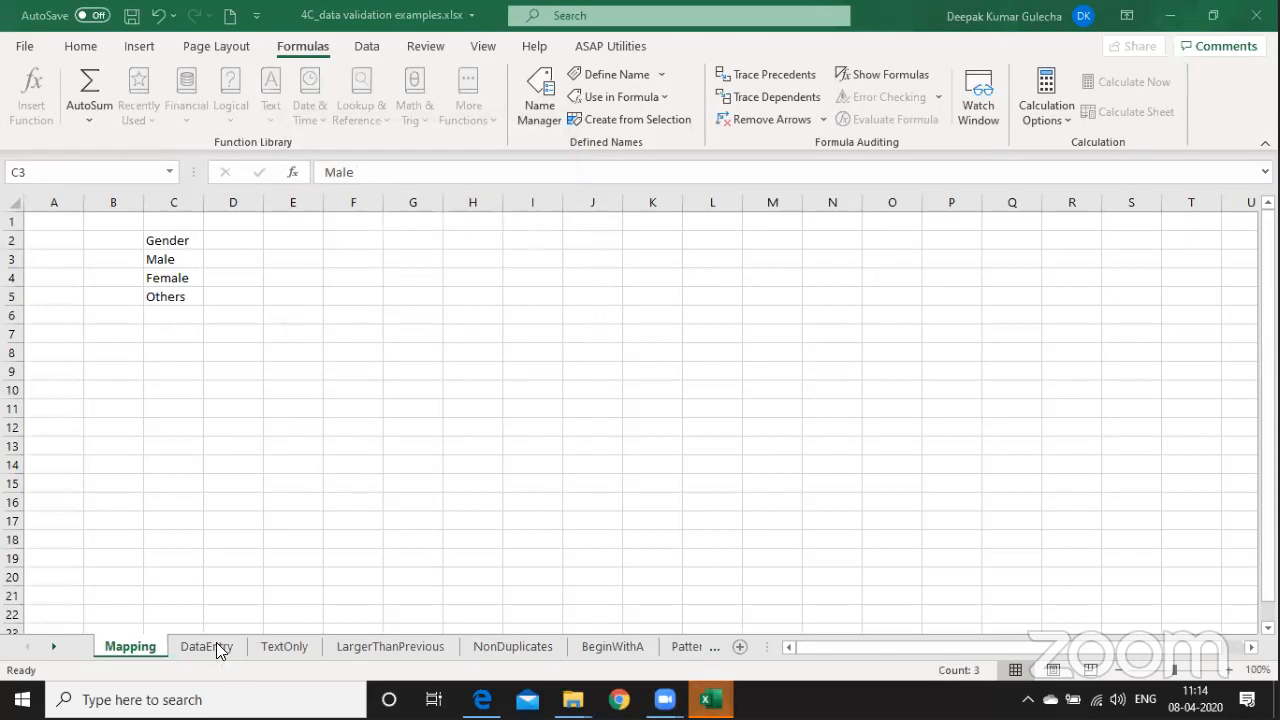
pyautogui.hotkey('ctrl', 'F3')
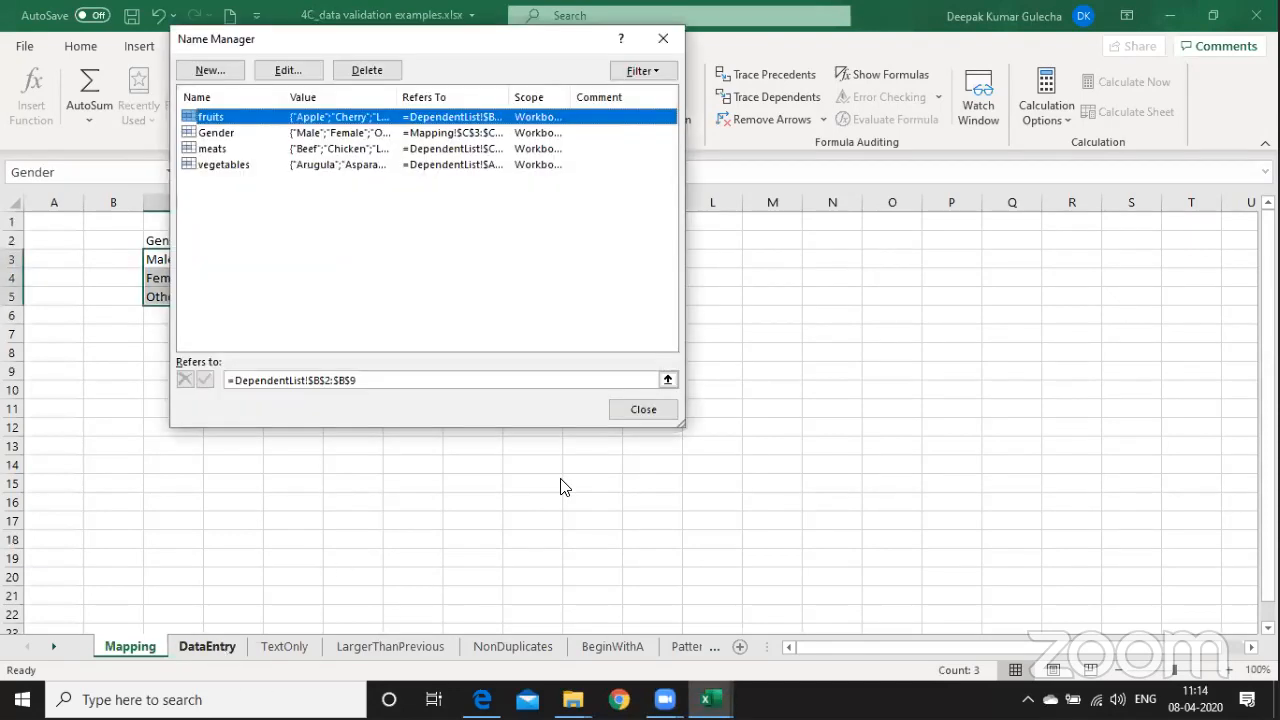
pyautogui.click(656, 412)
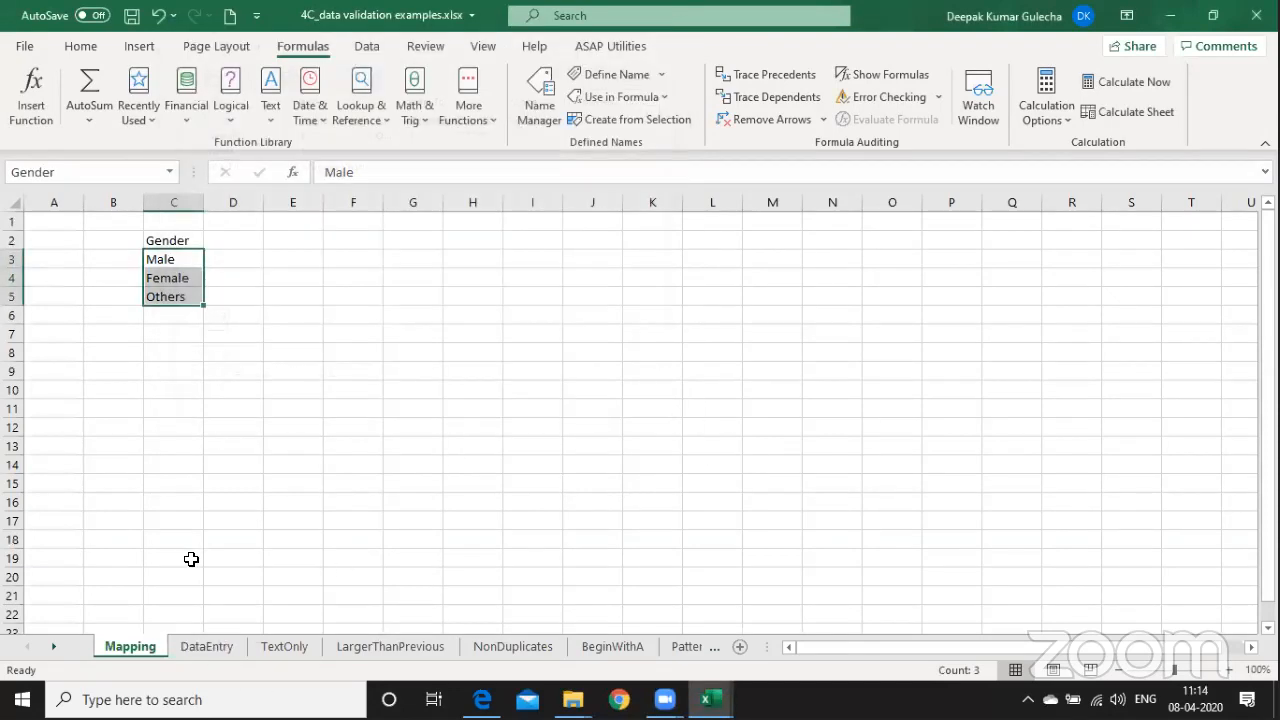
# Check the workbook's defined names from the DataEntry sheet and return to the Mapping sheet.
pyautogui.click(202, 650)
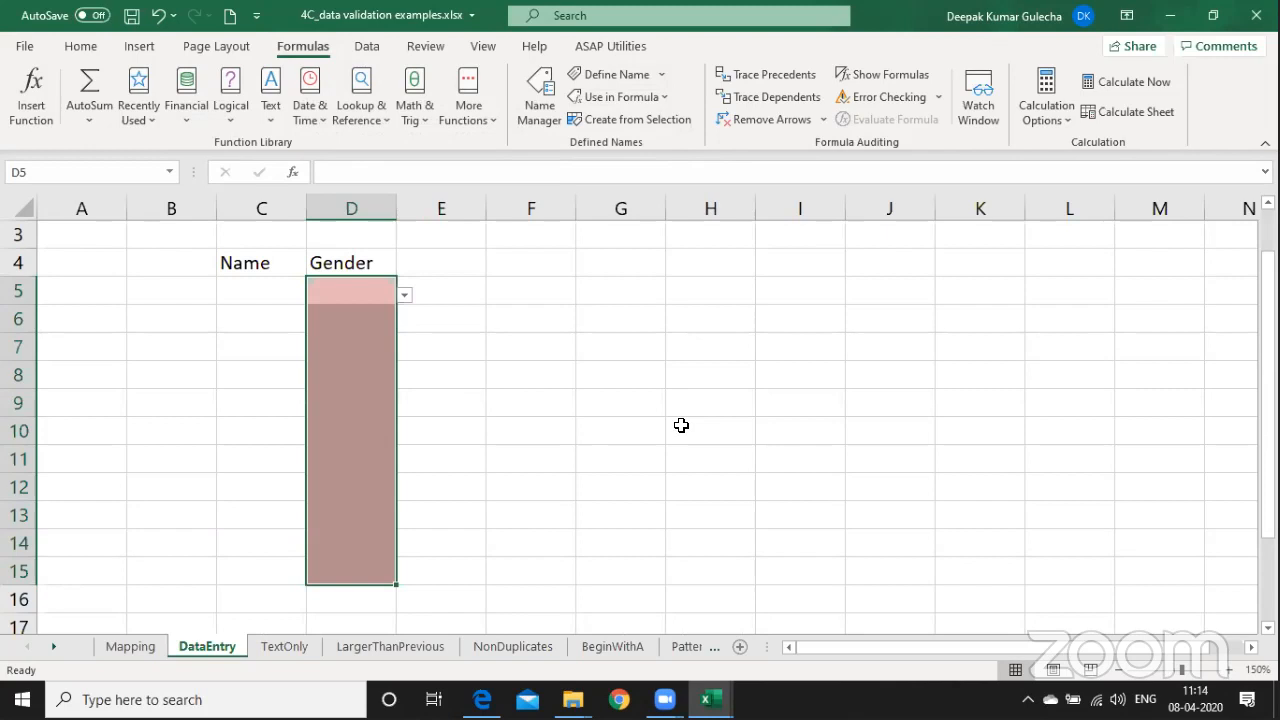
pyautogui.hotkey('ctrl', 'F3')
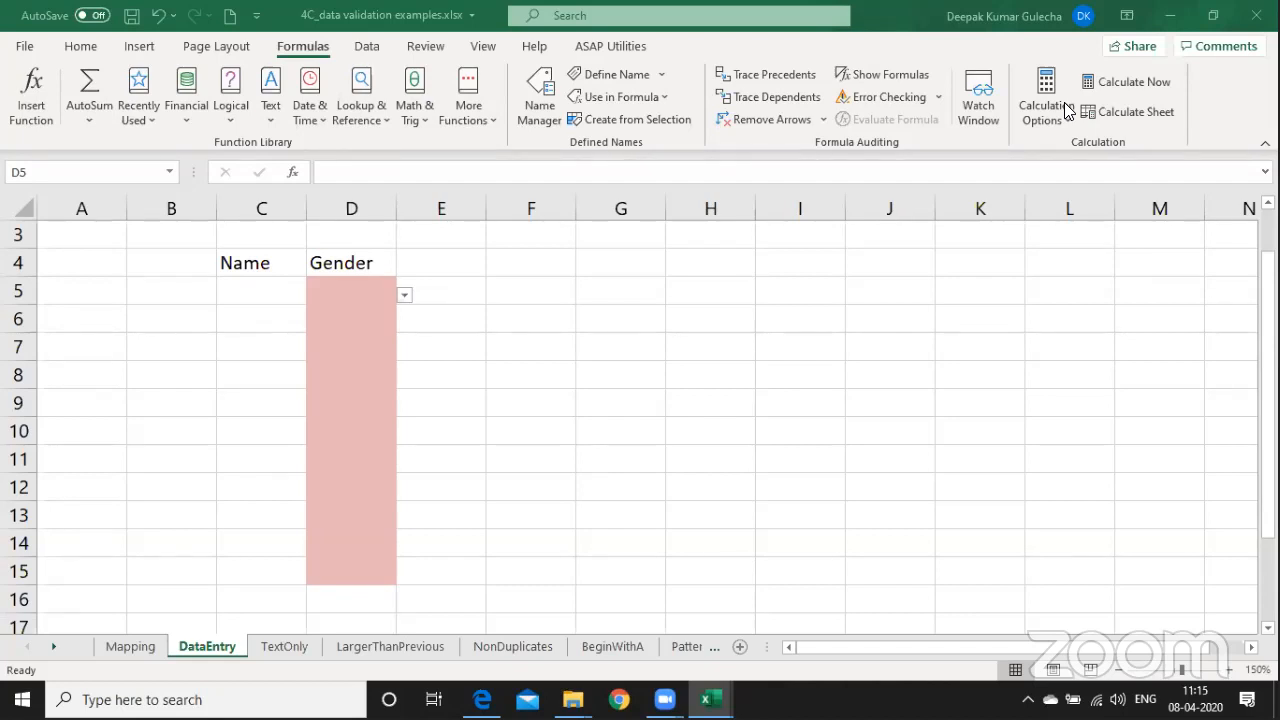
pyautogui.click(139, 645)
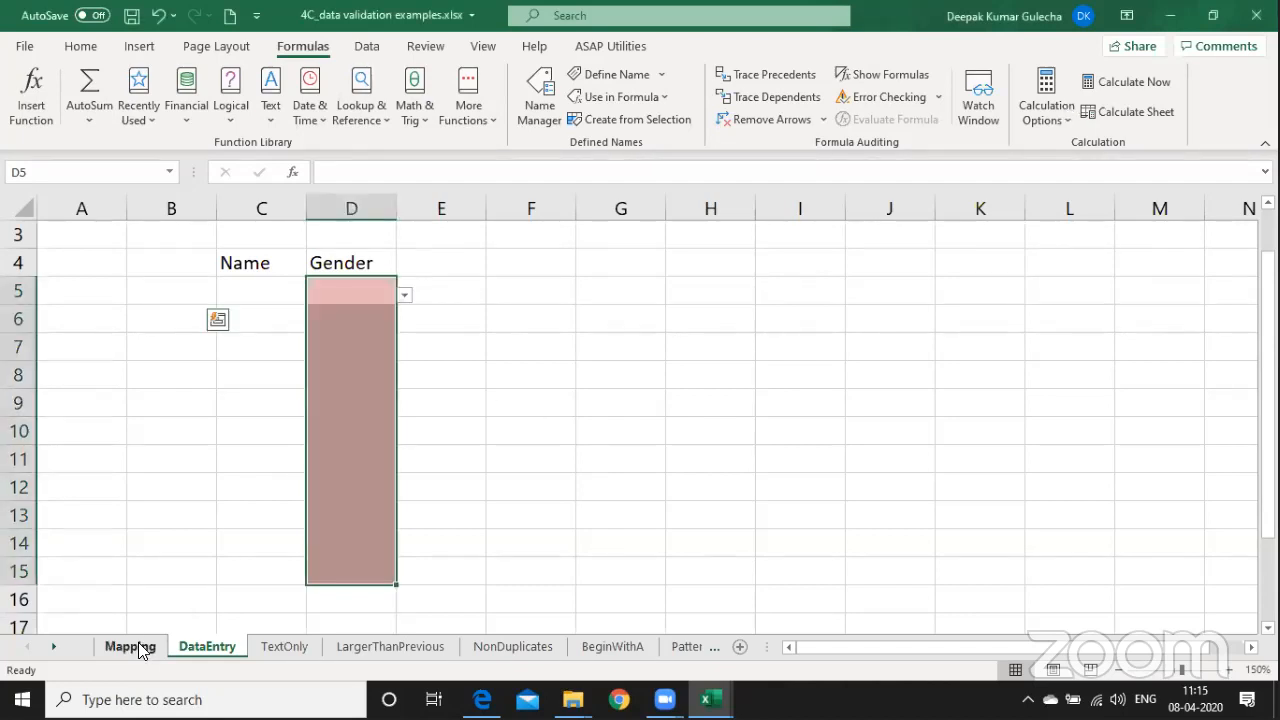
pyautogui.click(139, 647)
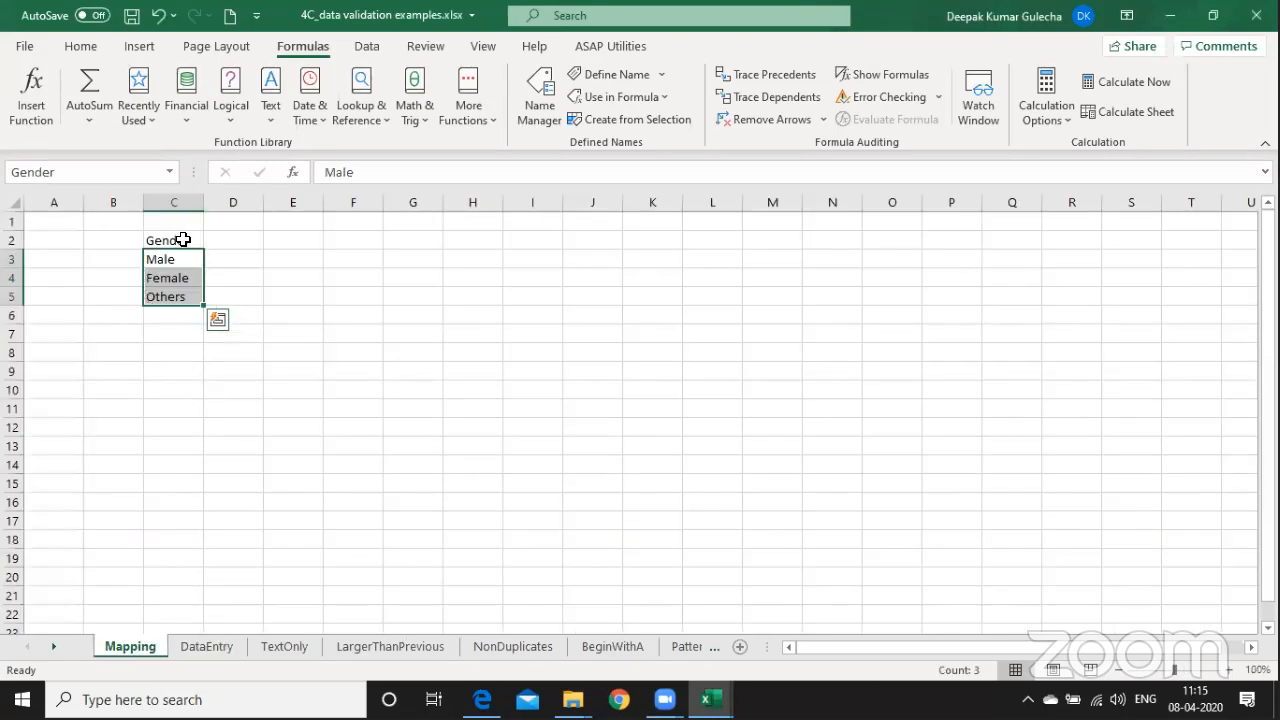
# Fill in a new defined name GenderMaster with Workbook scope for C3:C5 on the Mapping sheet.
pyautogui.doubleClick(291, 47)
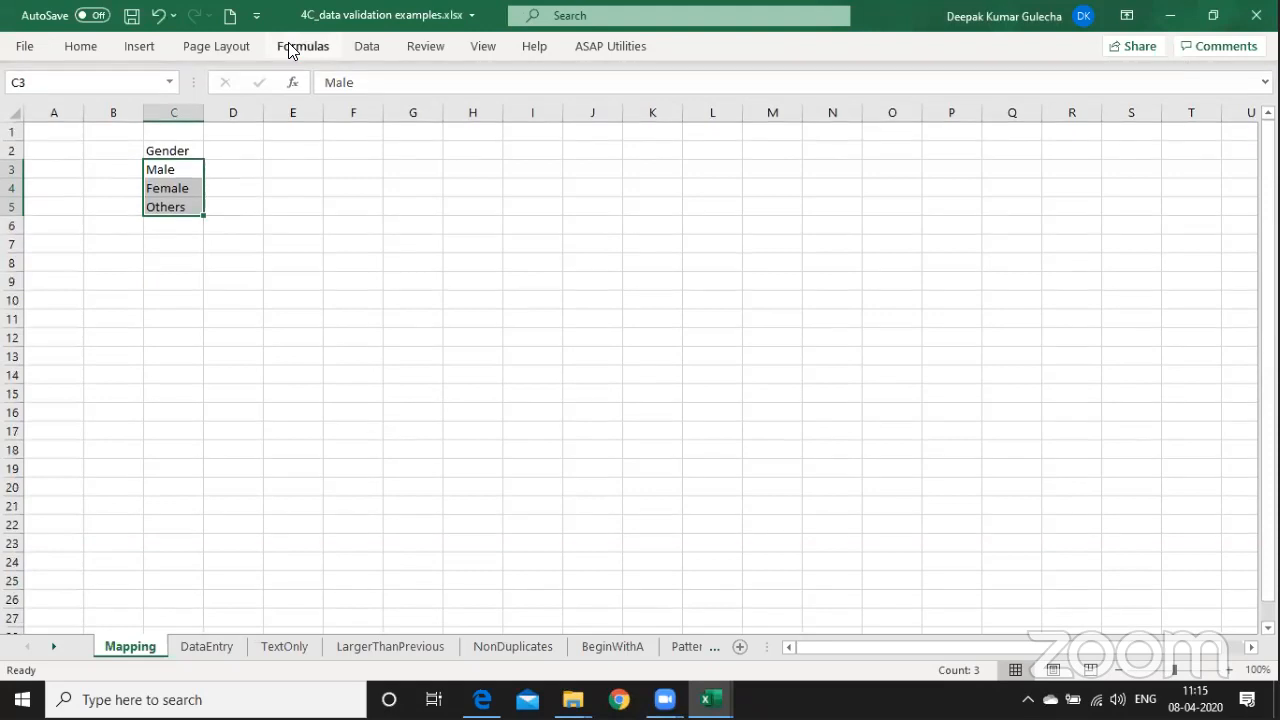
pyautogui.doubleClick(289, 47)
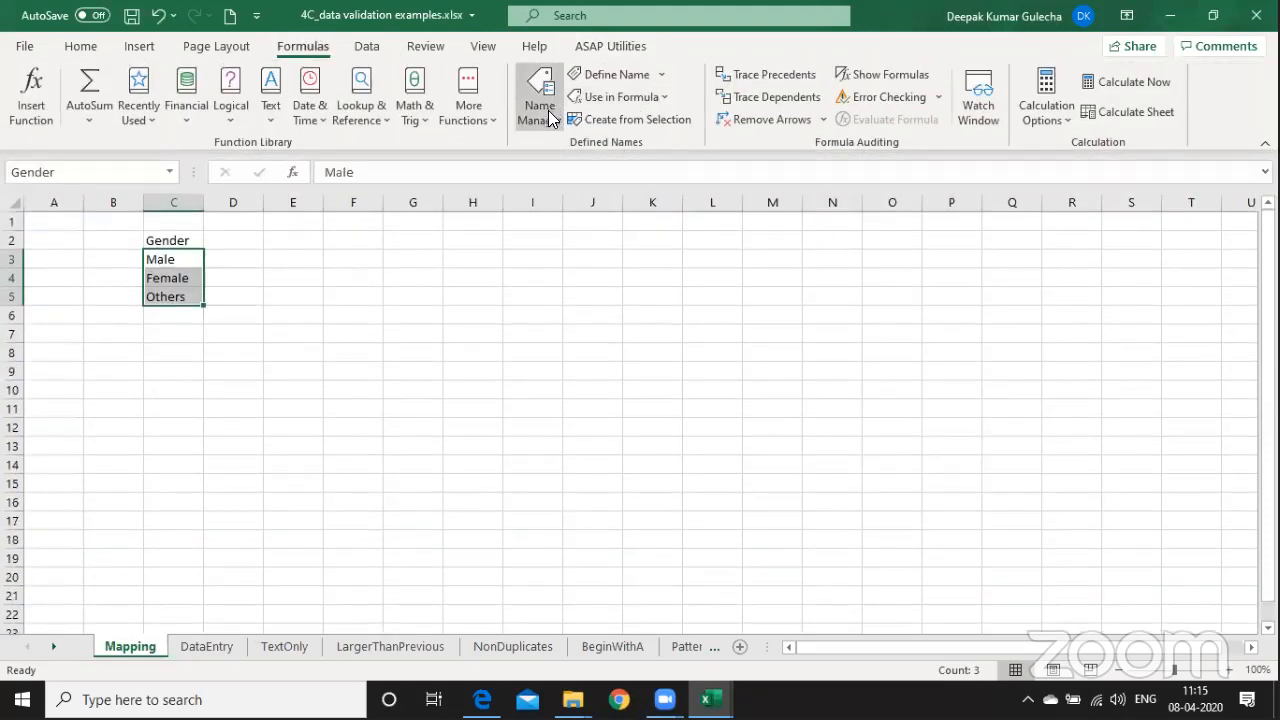
pyautogui.click(548, 118)
pyautogui.click(210, 78)
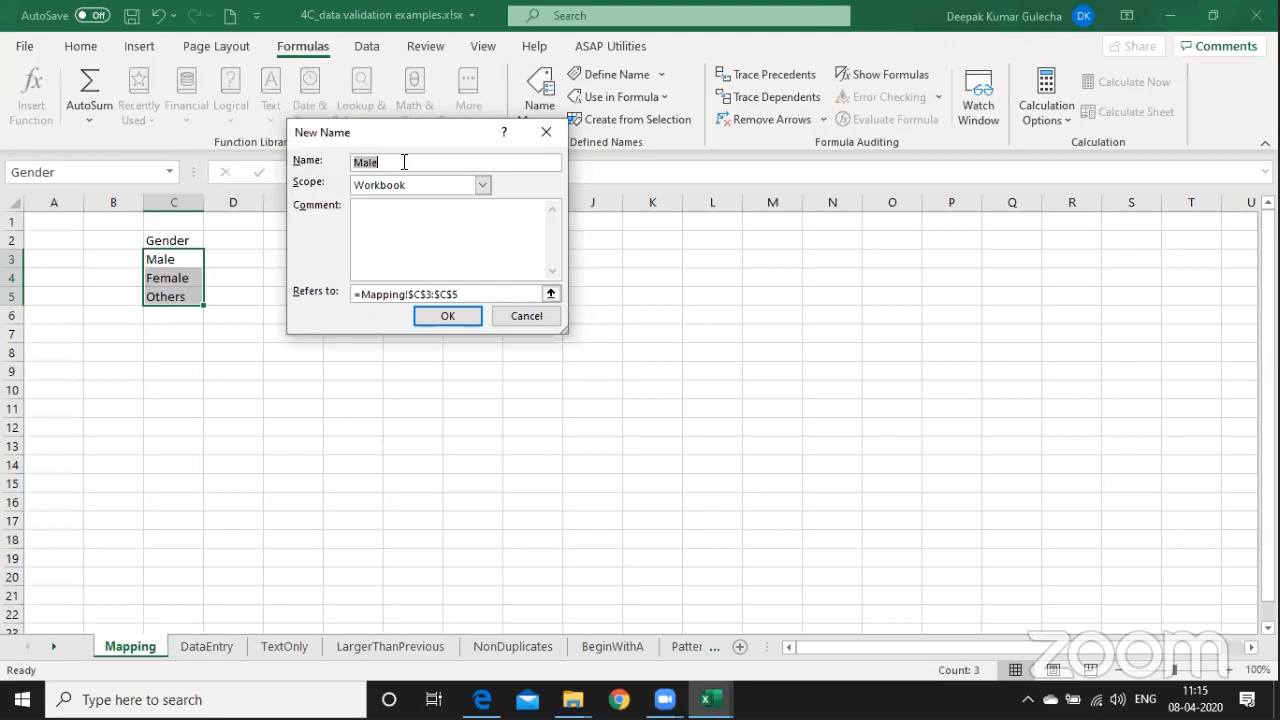
pyautogui.write('Ge')
pyautogui.press('BackSpace')
pyautogui.write('enderMaster')
pyautogui.click(404, 184)
pyautogui.click(404, 184)
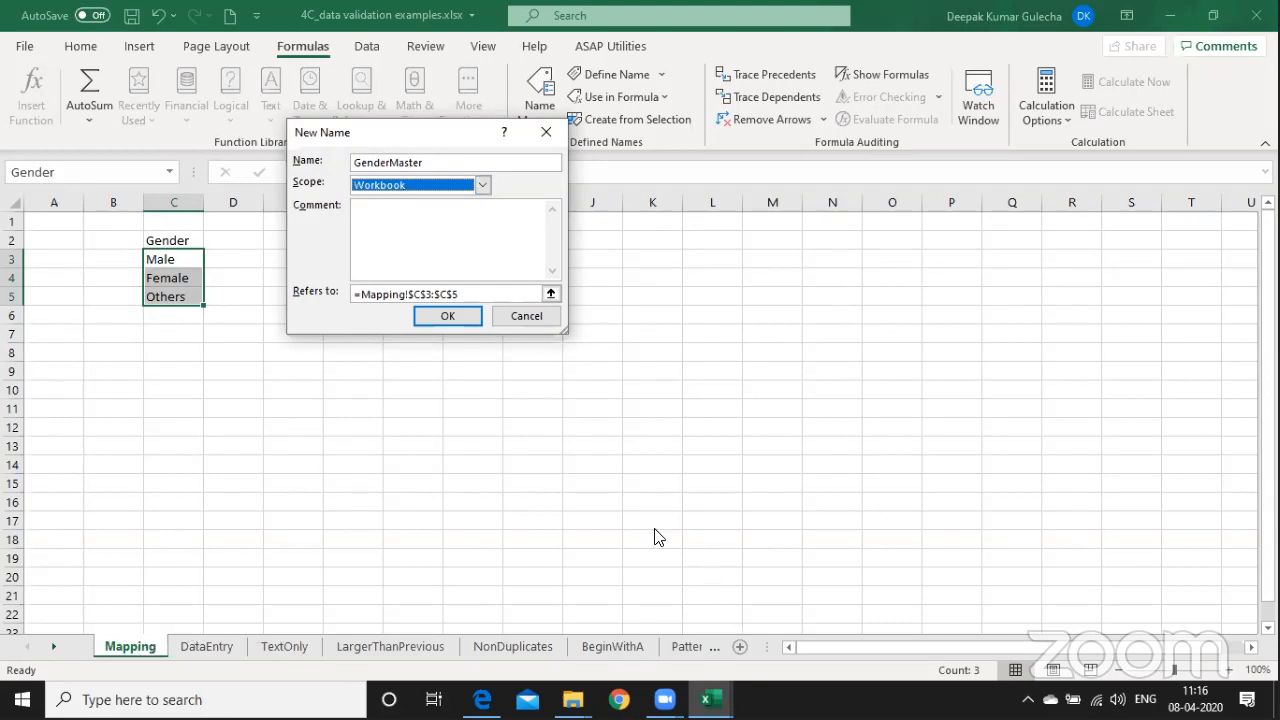
# Reselect C3:C5 on Mapping as the new name's reference, then discard the name and close Name Manager.
pyautogui.click(434, 232)
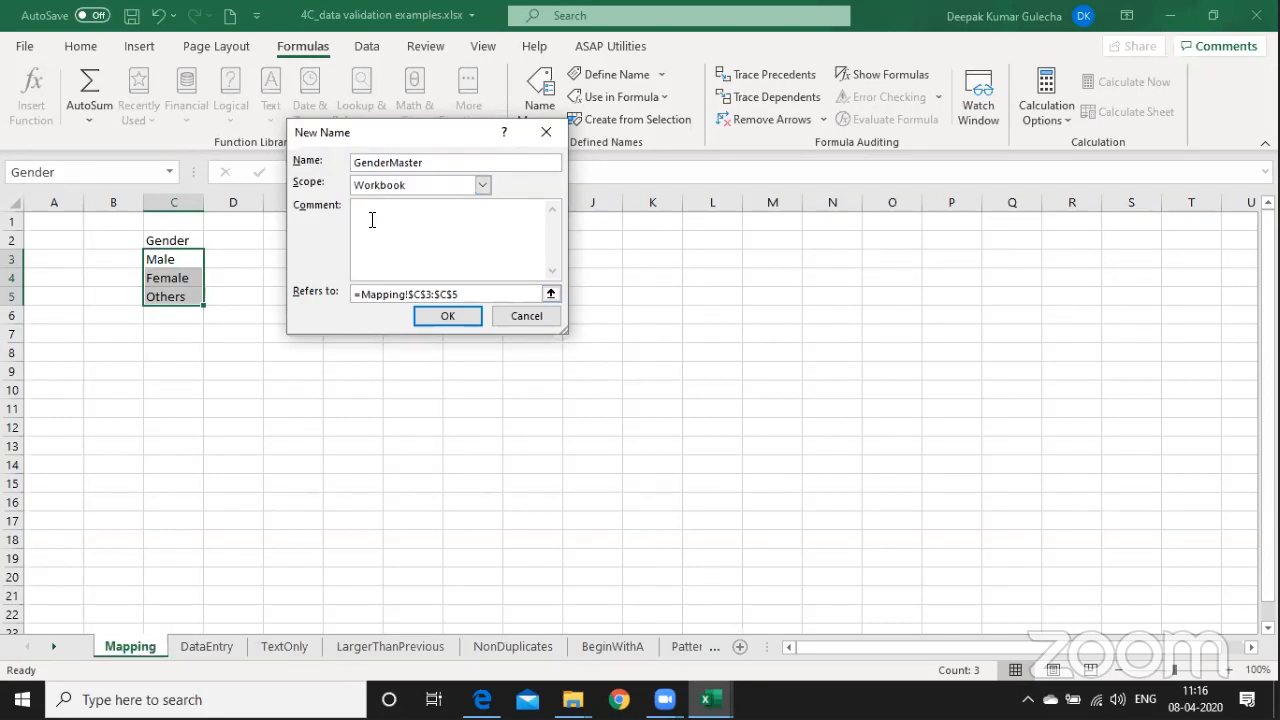
pyautogui.click(486, 292)
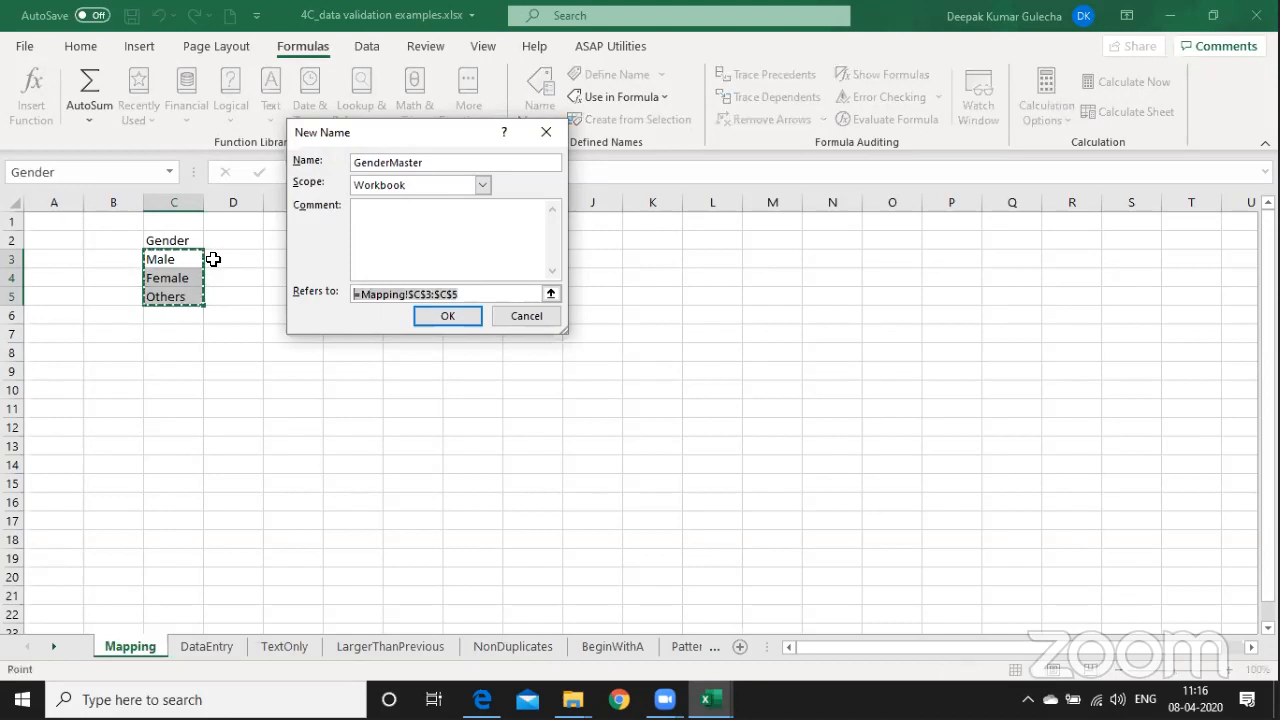
pyautogui.write('=')
pyautogui.moveTo(183, 257); pyautogui.dragTo(181, 286)
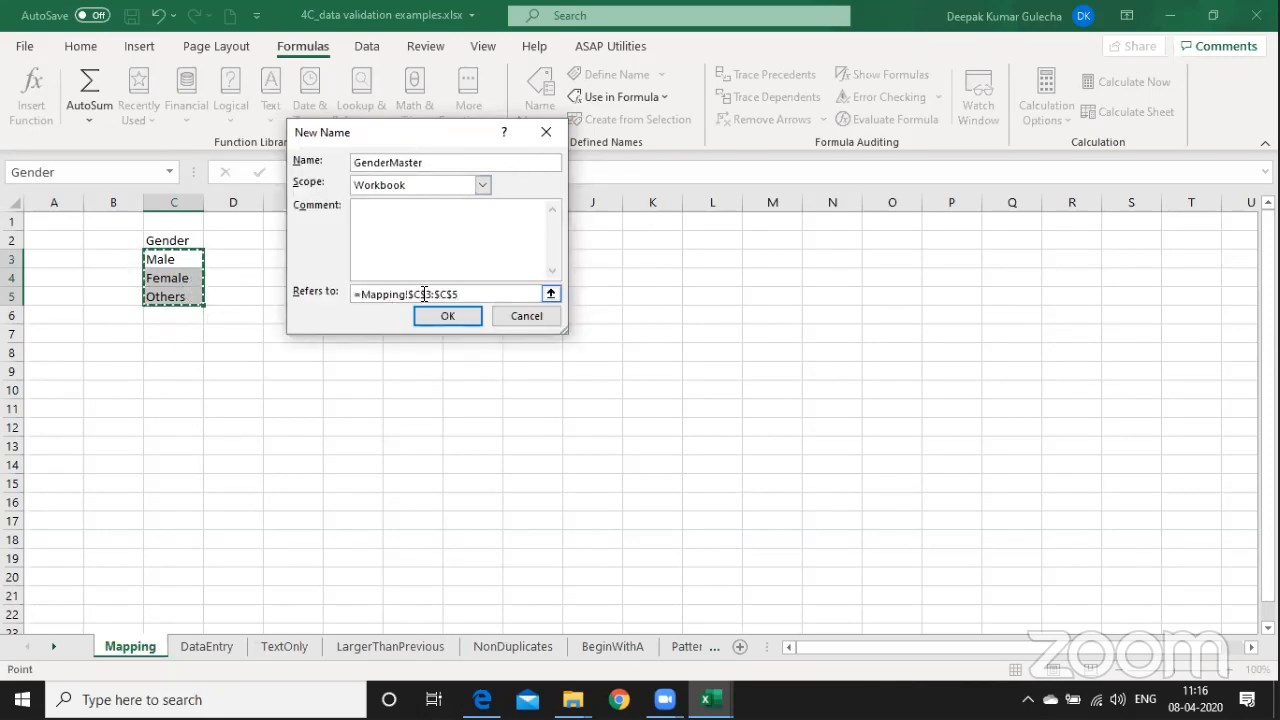
pyautogui.click(519, 318)
pyautogui.hotkey('ctrl', 'F3')
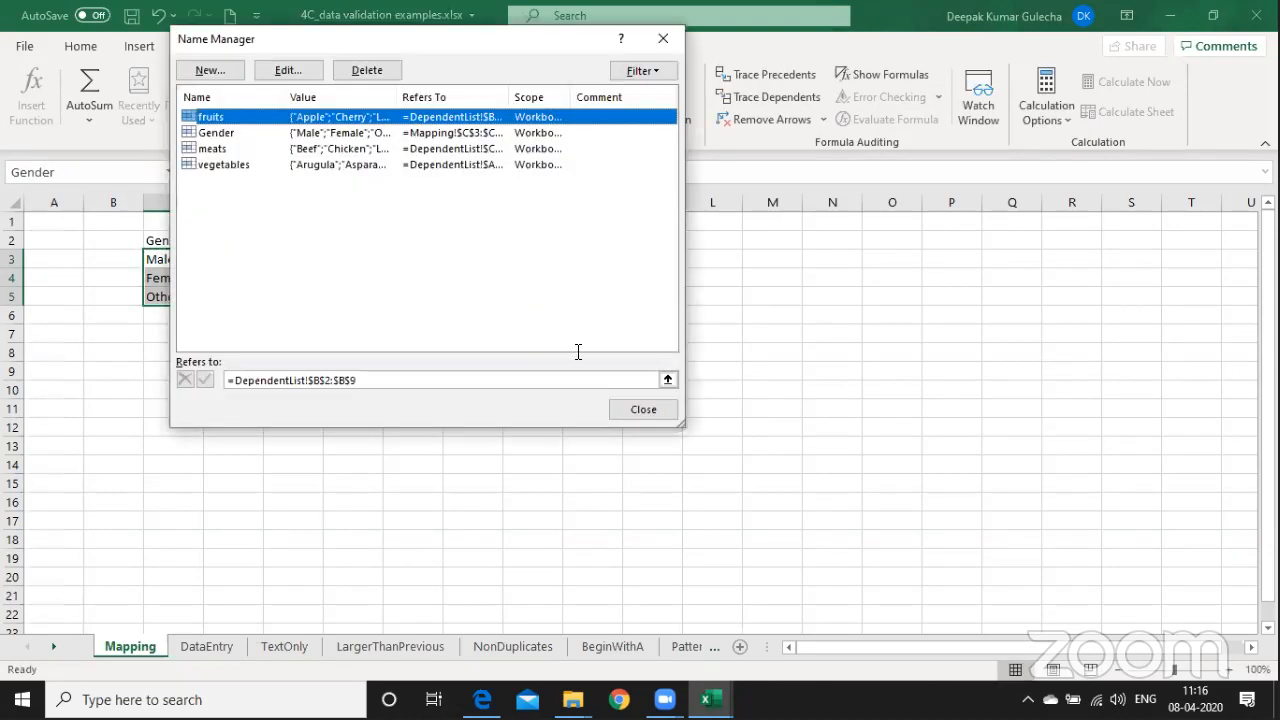
pyautogui.click(628, 412)
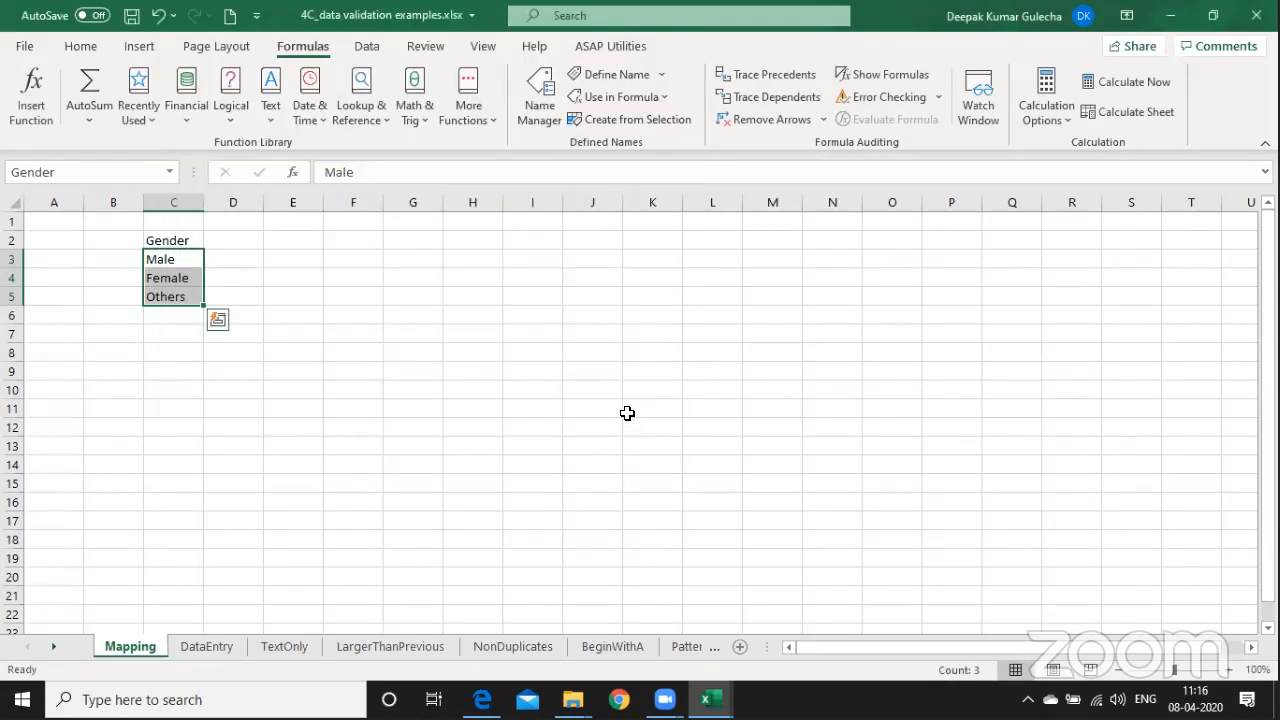
pyautogui.click(490, 388)
pyautogui.click(357, 368)
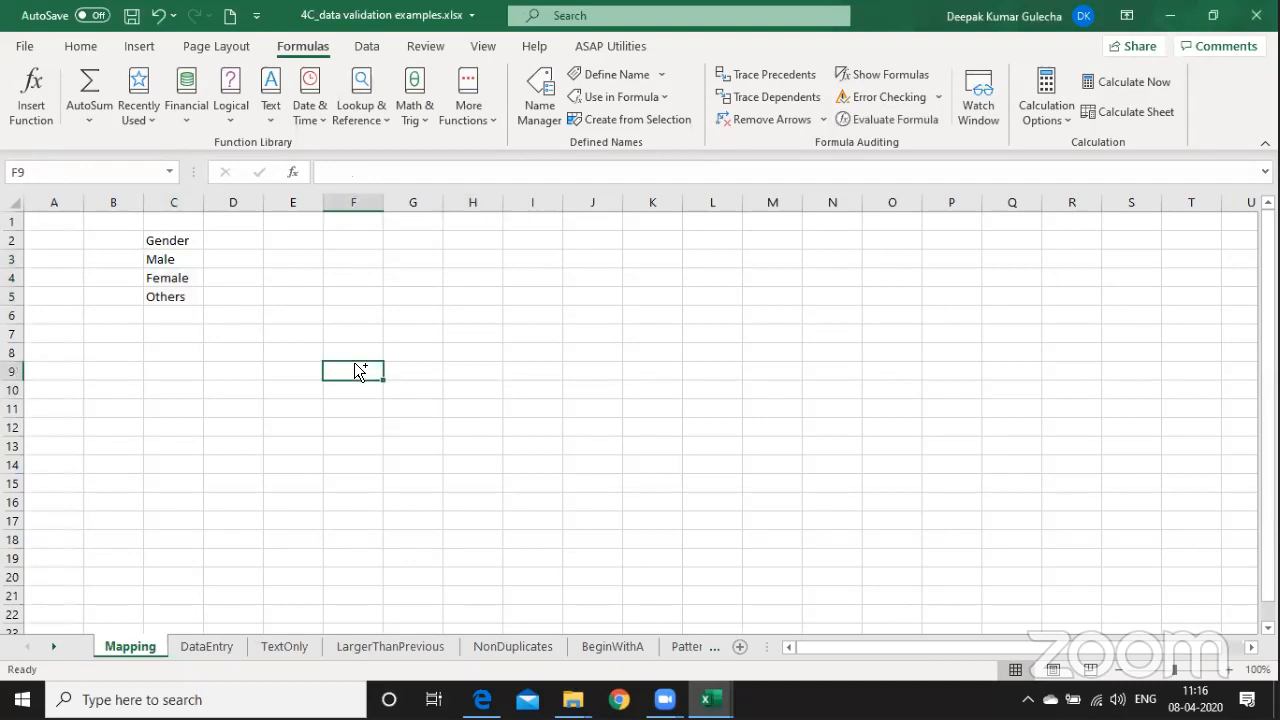
# On the DataEntry sheet, fill cells F5:F15 with light blue.
pyautogui.hotkey('ctrl', 'pagedown')
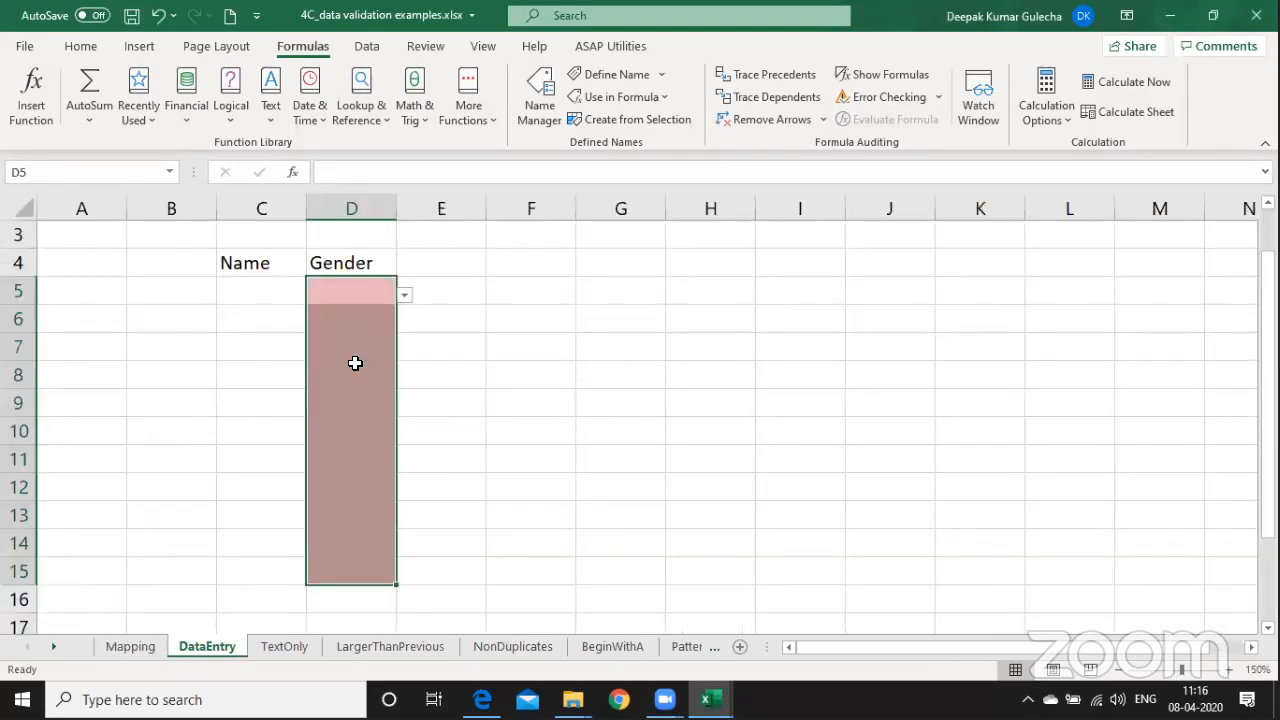
pyautogui.moveTo(543, 294); pyautogui.dragTo(553, 561)
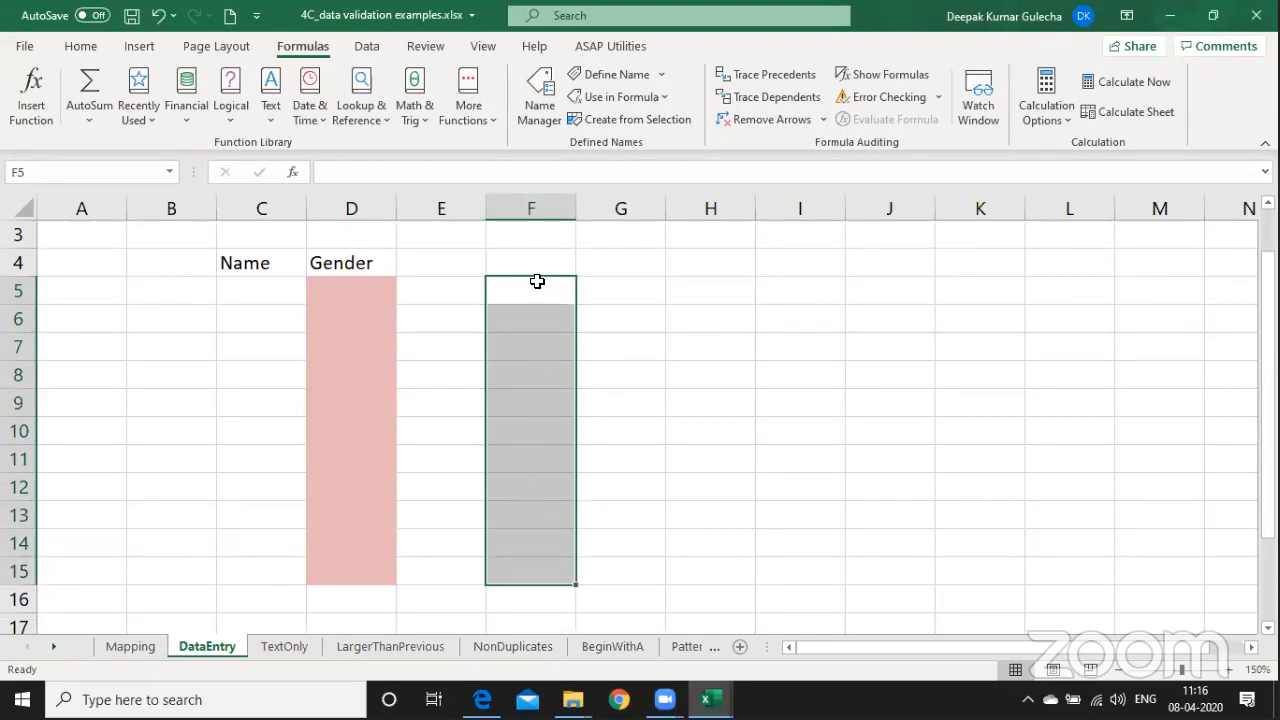
pyautogui.click(79, 47)
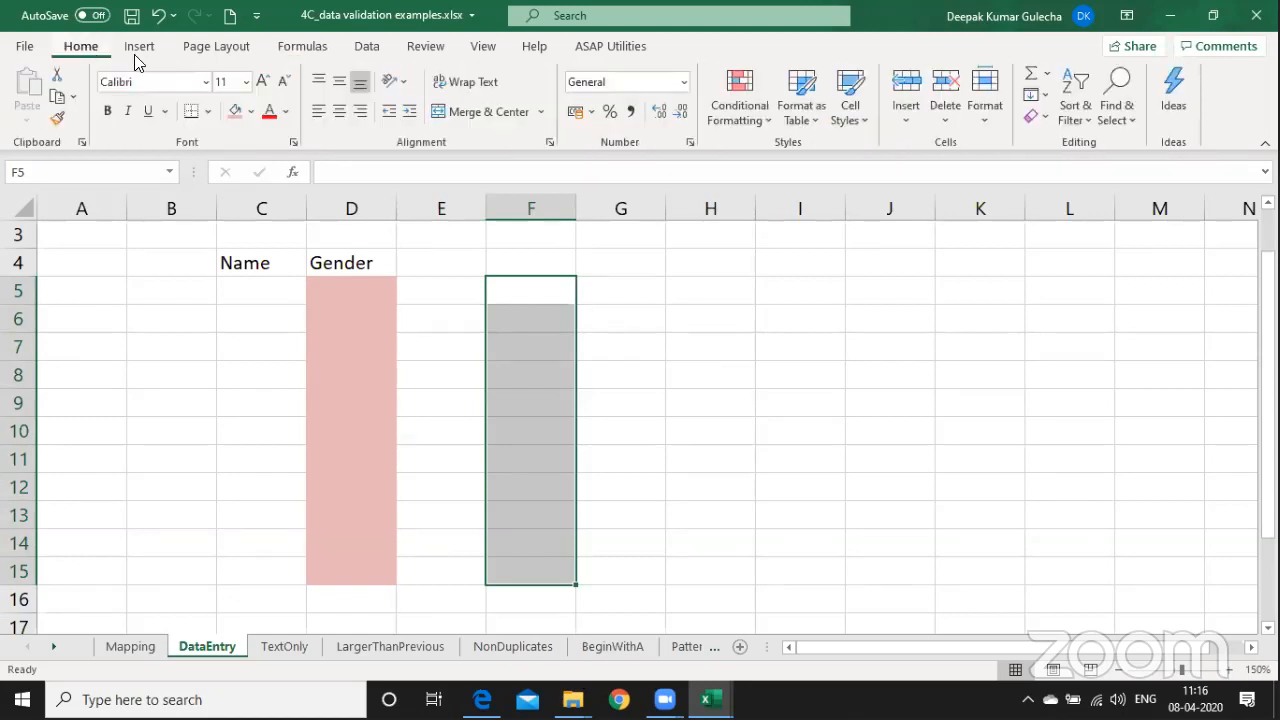
pyautogui.click(252, 113)
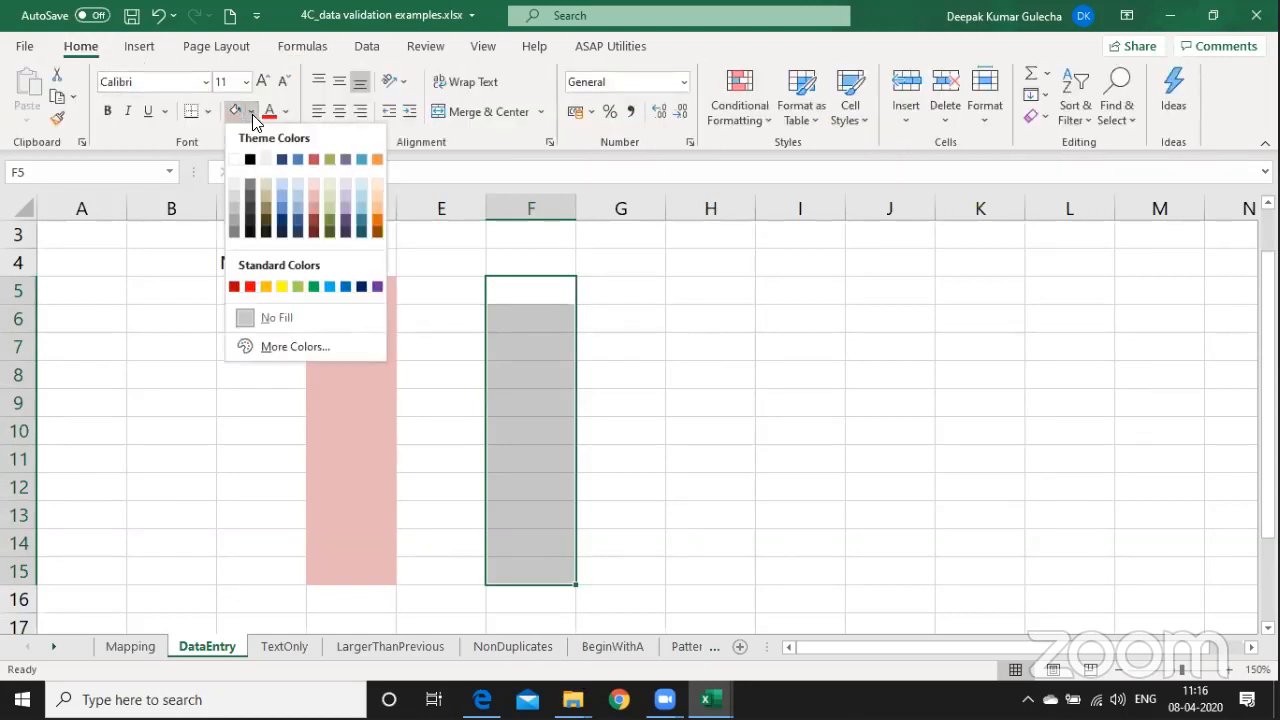
pyautogui.click(360, 192)
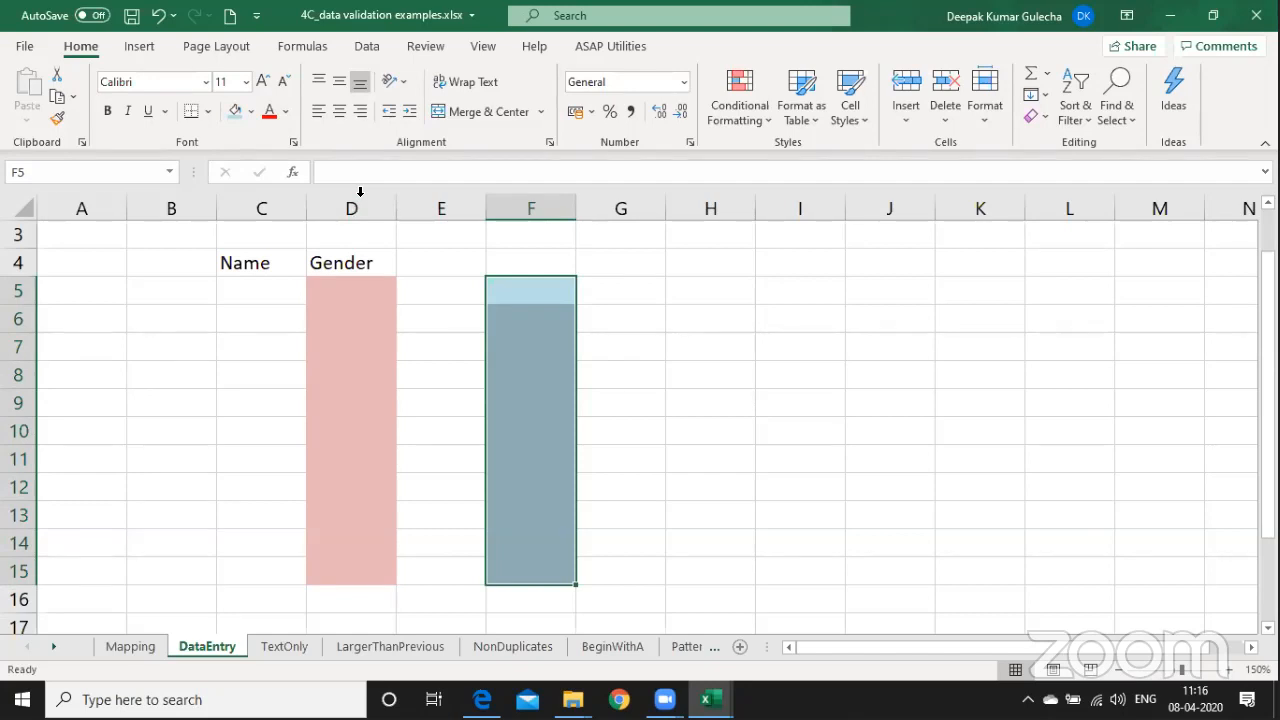
pyautogui.hotkey('alt', 'd')
pyautogui.press('l')
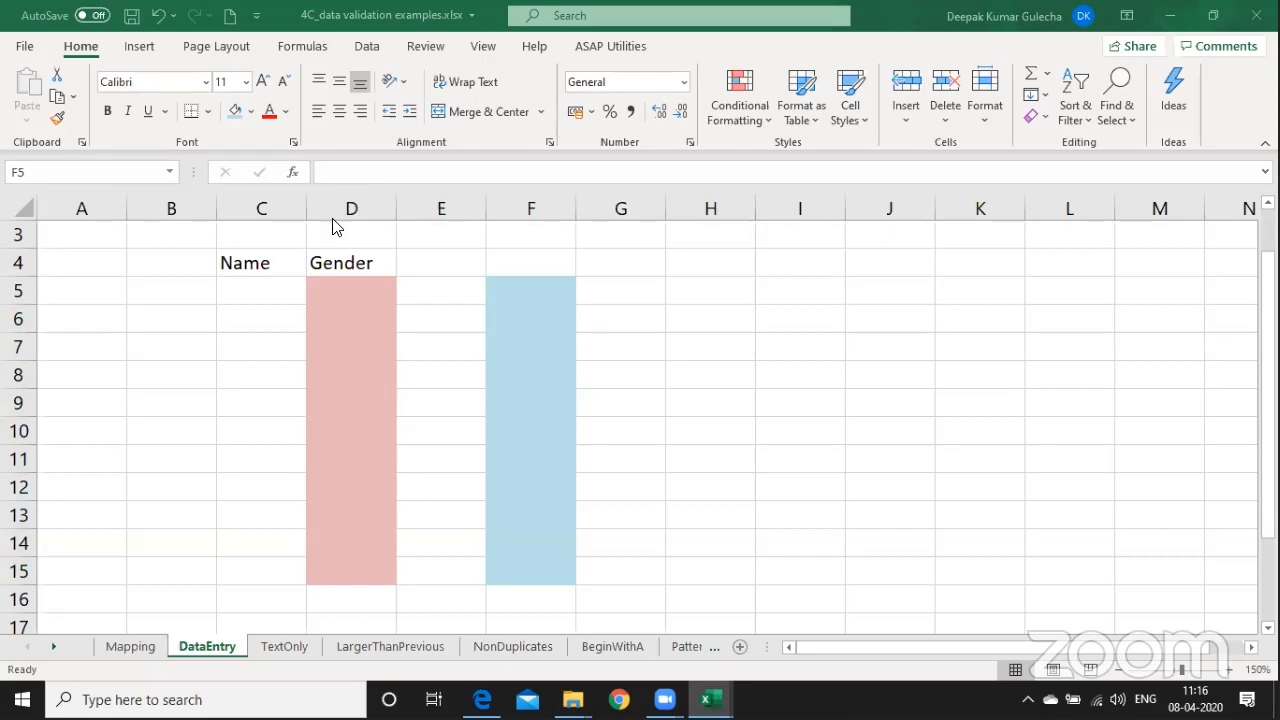
pyautogui.click(331, 222)
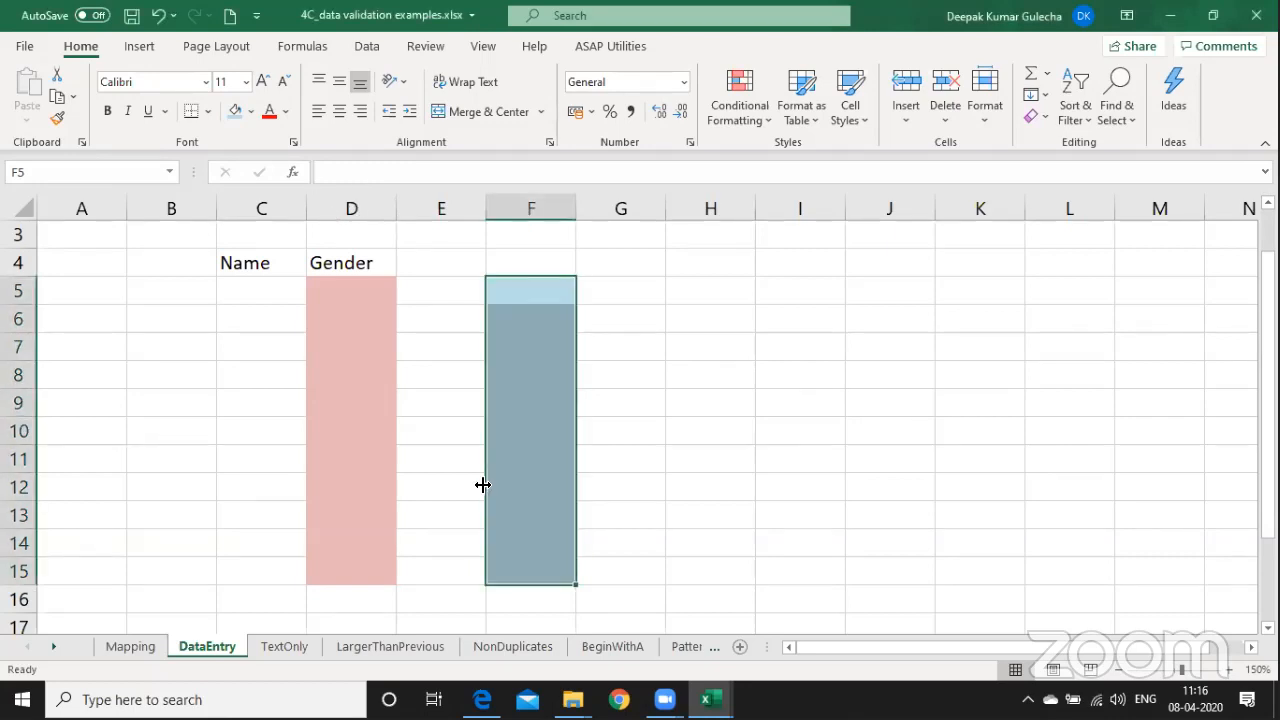
# Apply List data validation to F5:F15 with the source =Gender and expand the drop-down in F5.
pyautogui.click(346, 45)
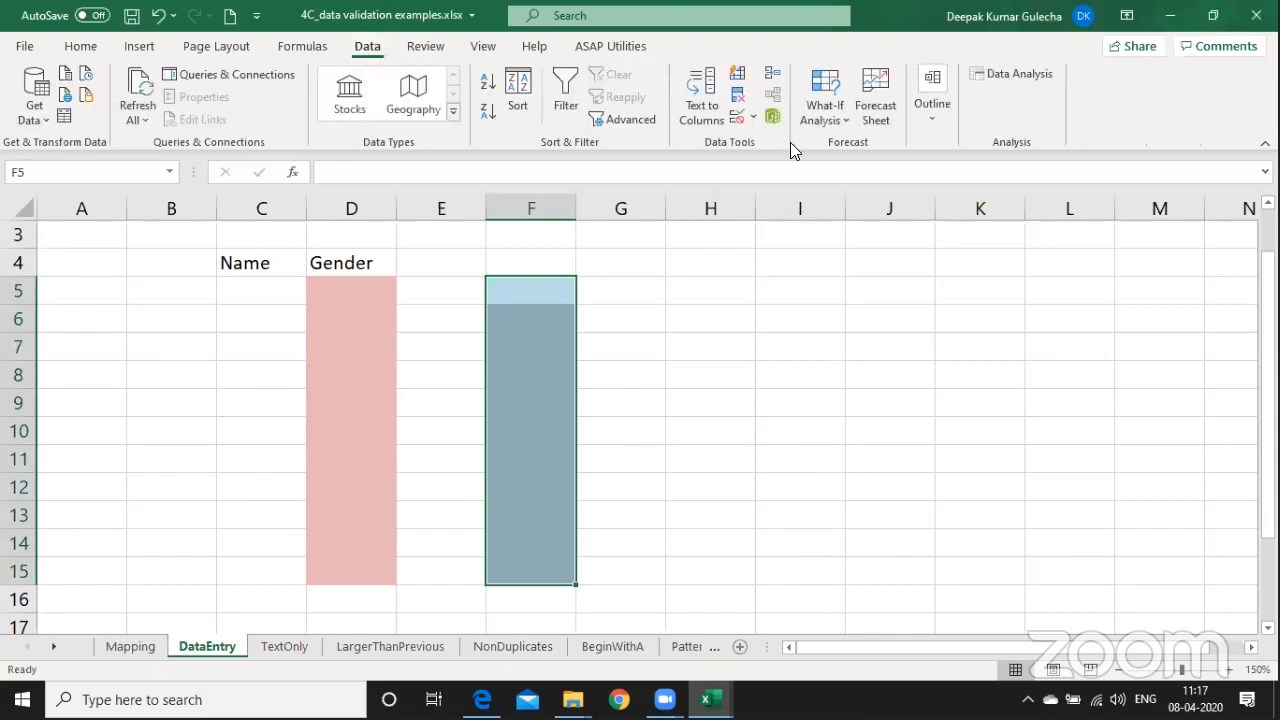
pyautogui.click(752, 116)
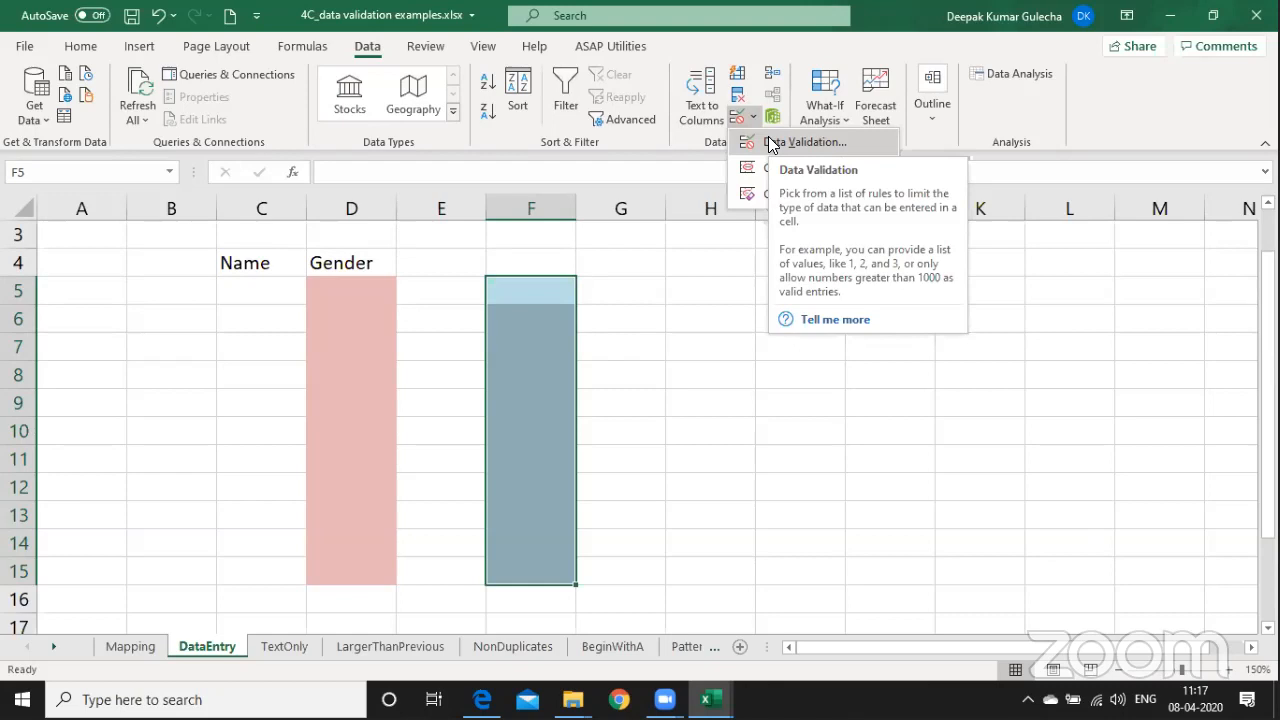
pyautogui.click(771, 144)
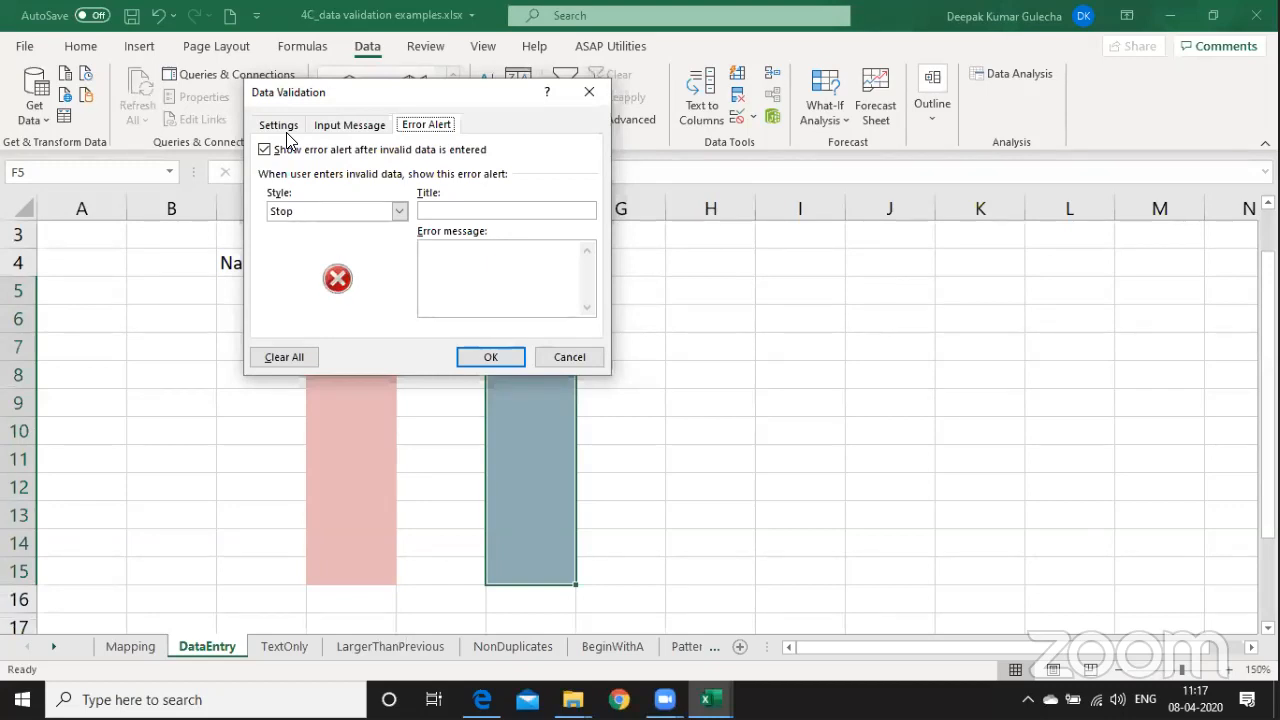
pyautogui.click(279, 130)
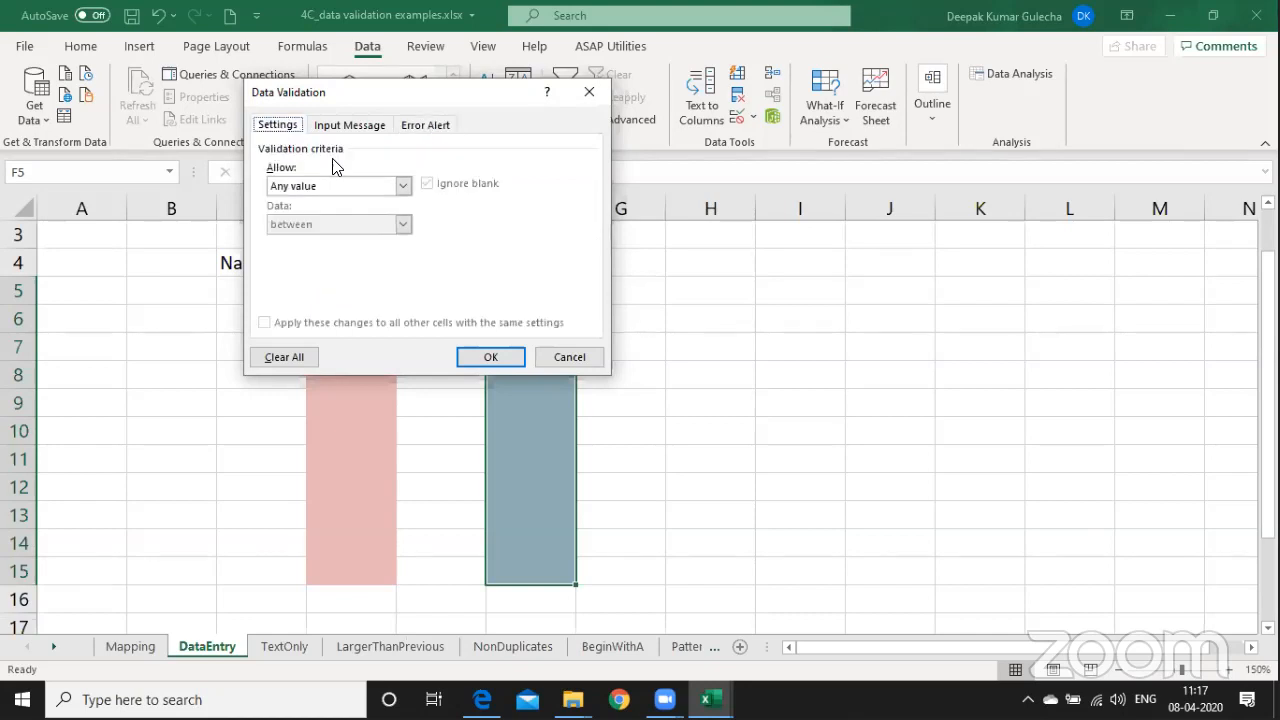
pyautogui.click(404, 187)
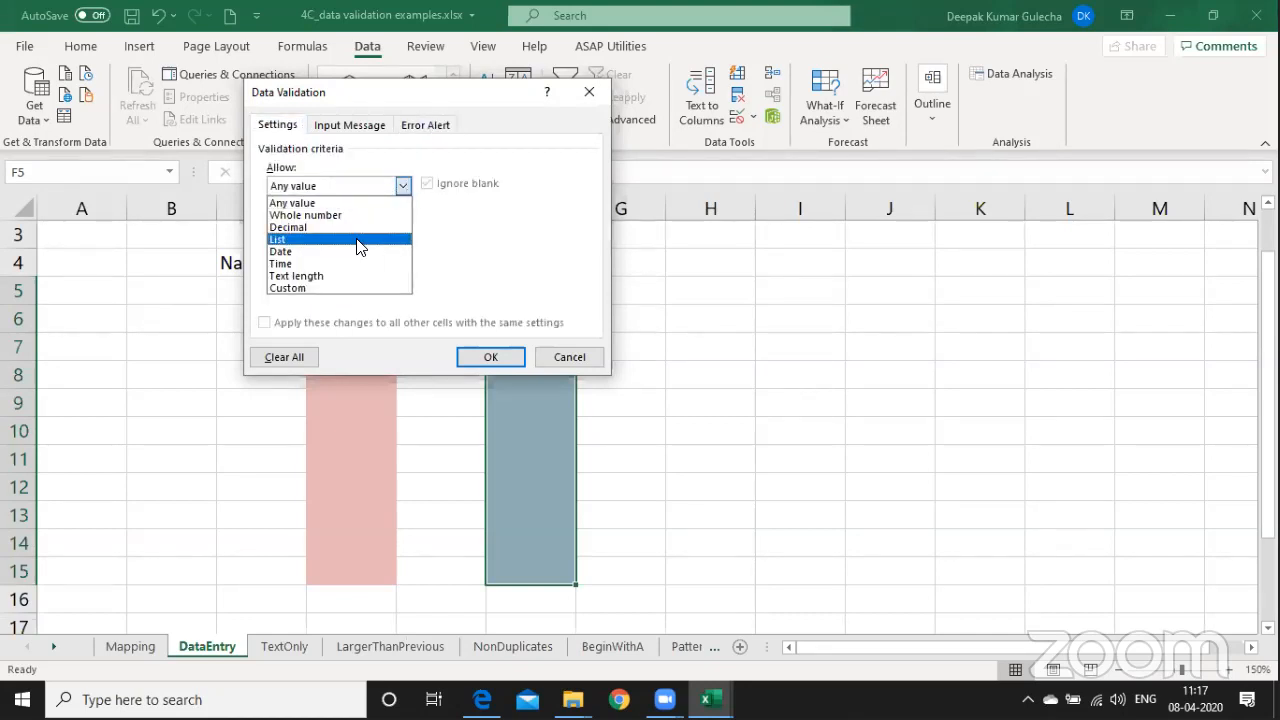
pyautogui.click(360, 240)
pyautogui.click(318, 263)
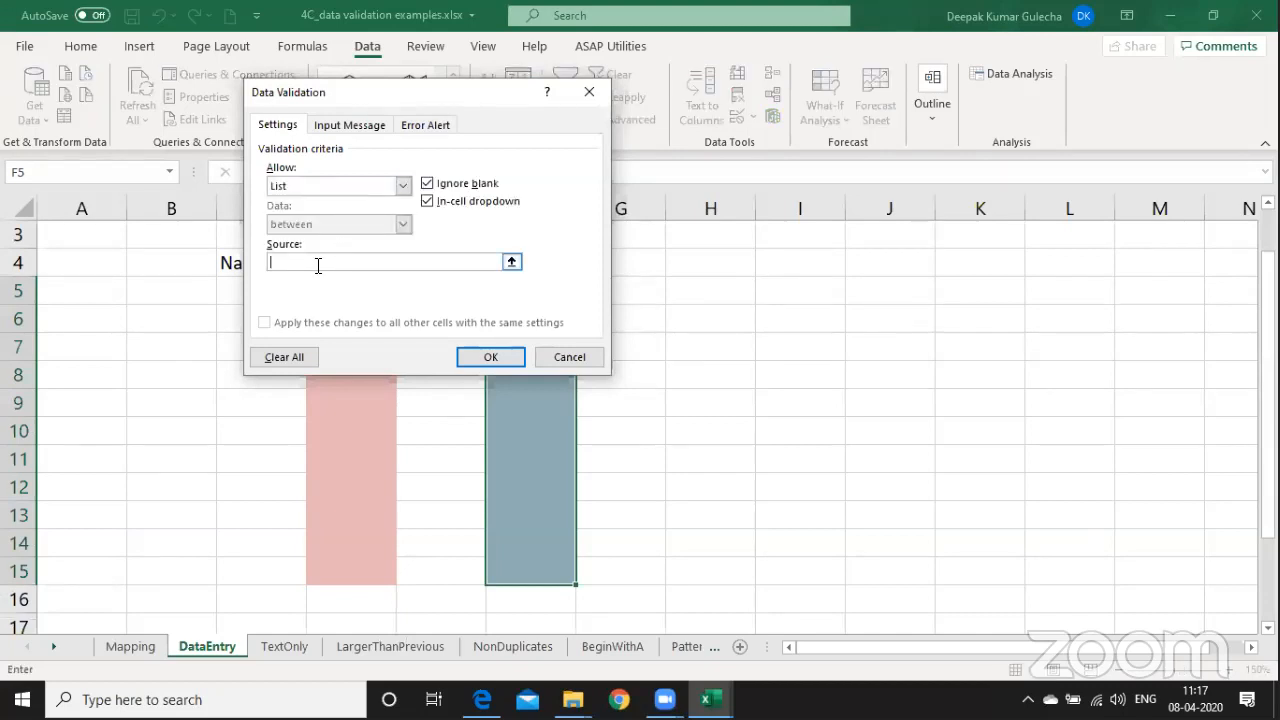
pyautogui.write('=gender')
pyautogui.click(494, 357)
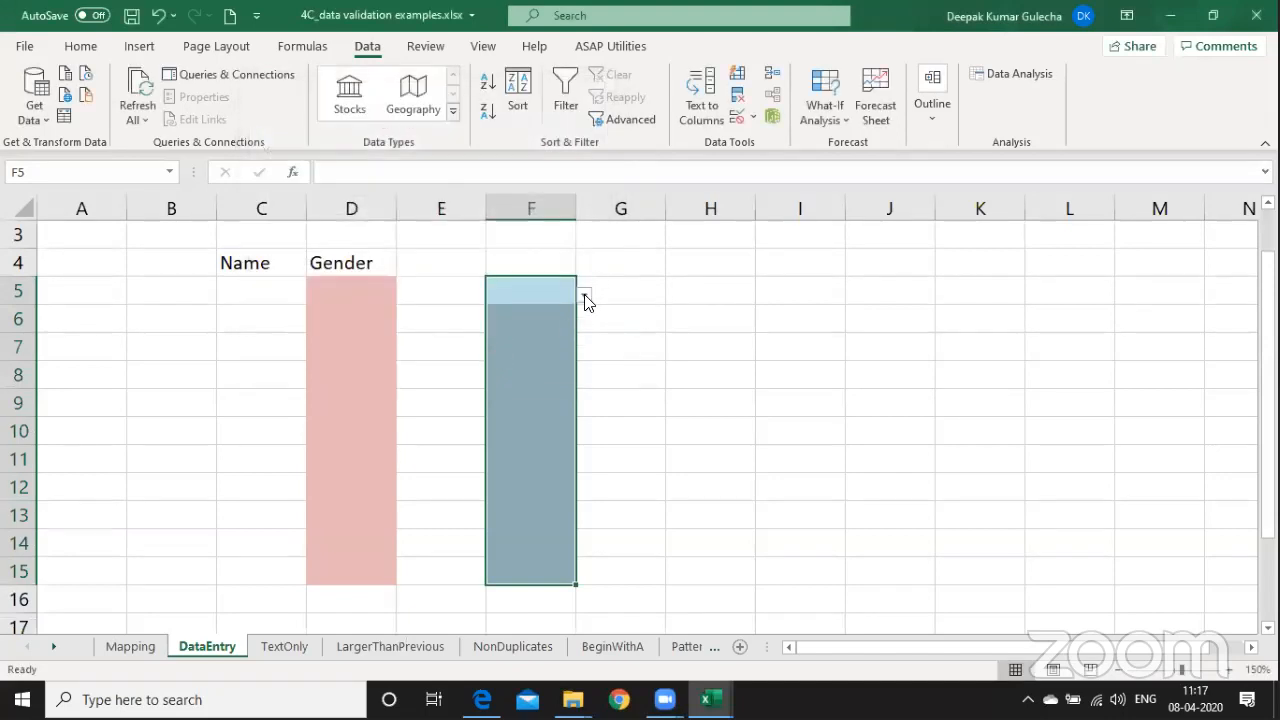
pyautogui.click(584, 296)
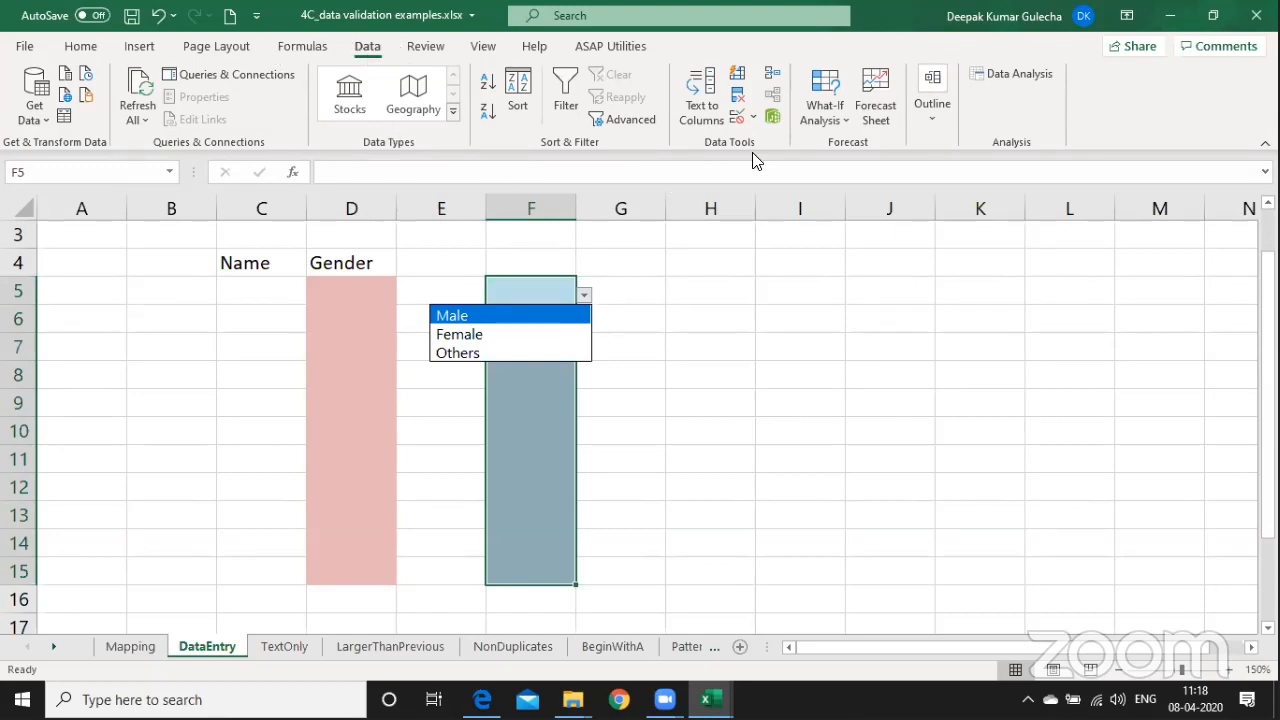
# Review the available data validation commands and reopen the validation settings for F5:F15.
pyautogui.click(751, 121)
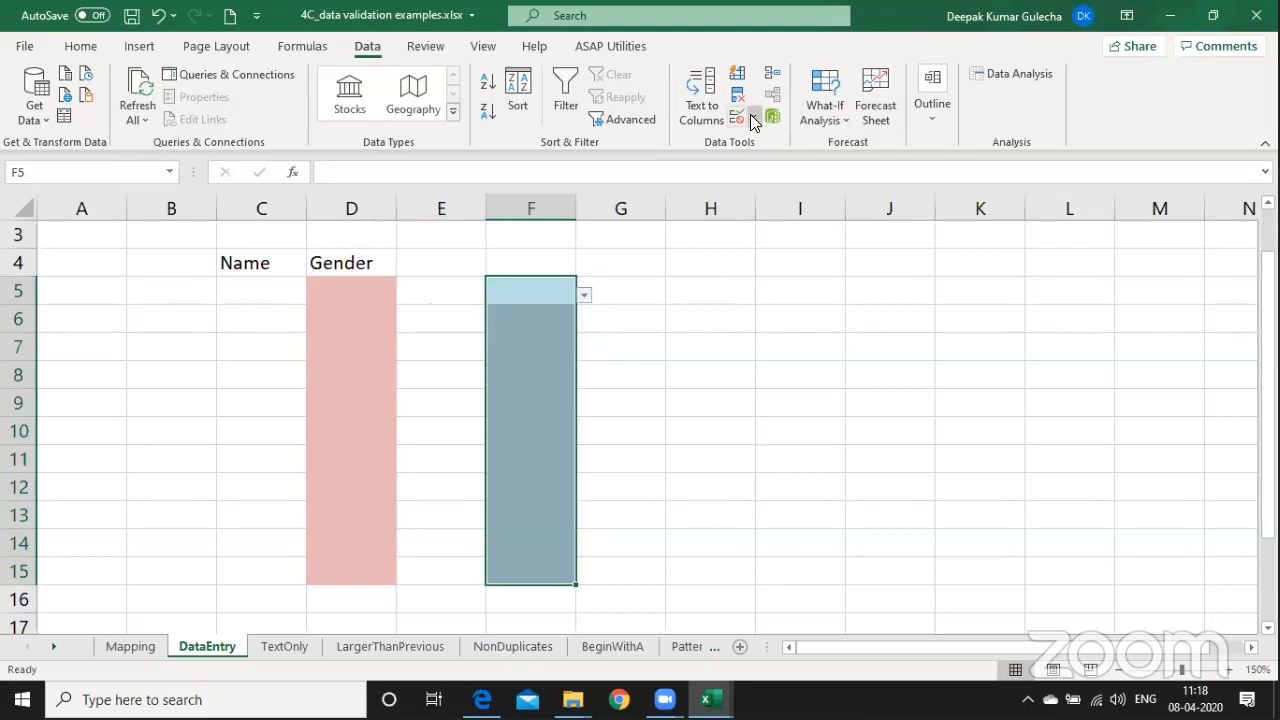
pyautogui.click(752, 120)
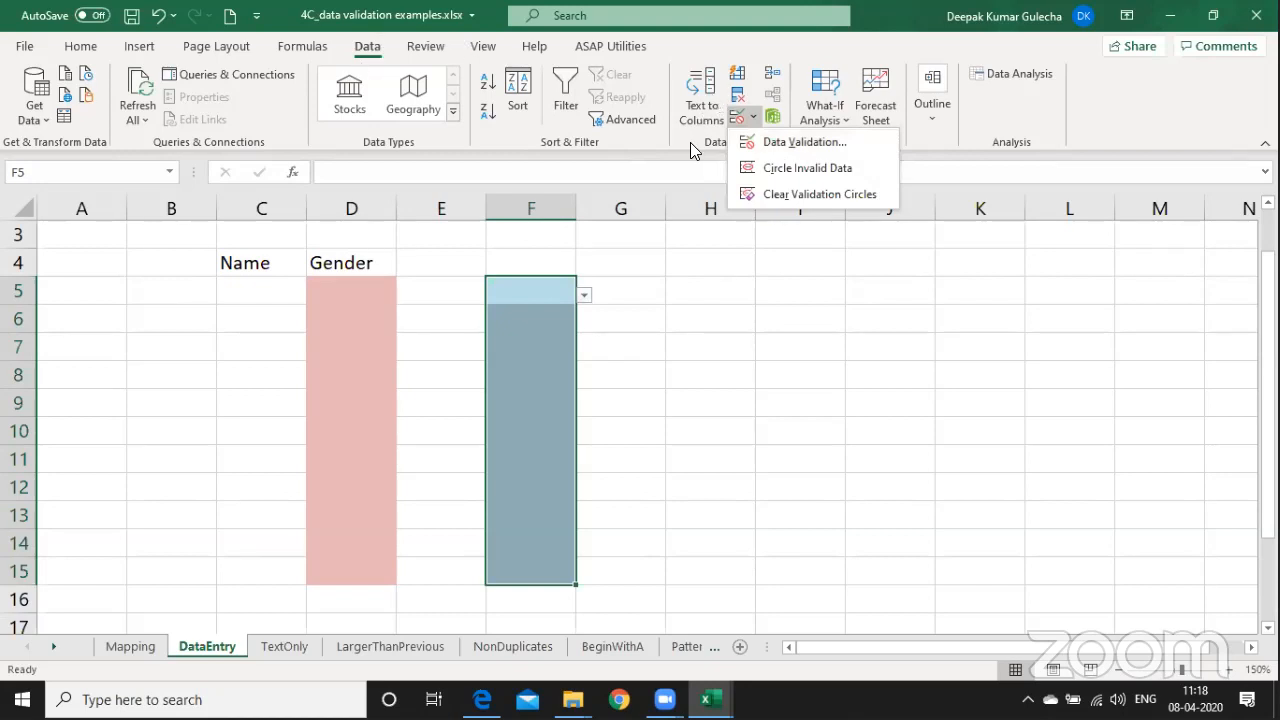
pyautogui.click(752, 124)
pyautogui.click(751, 126)
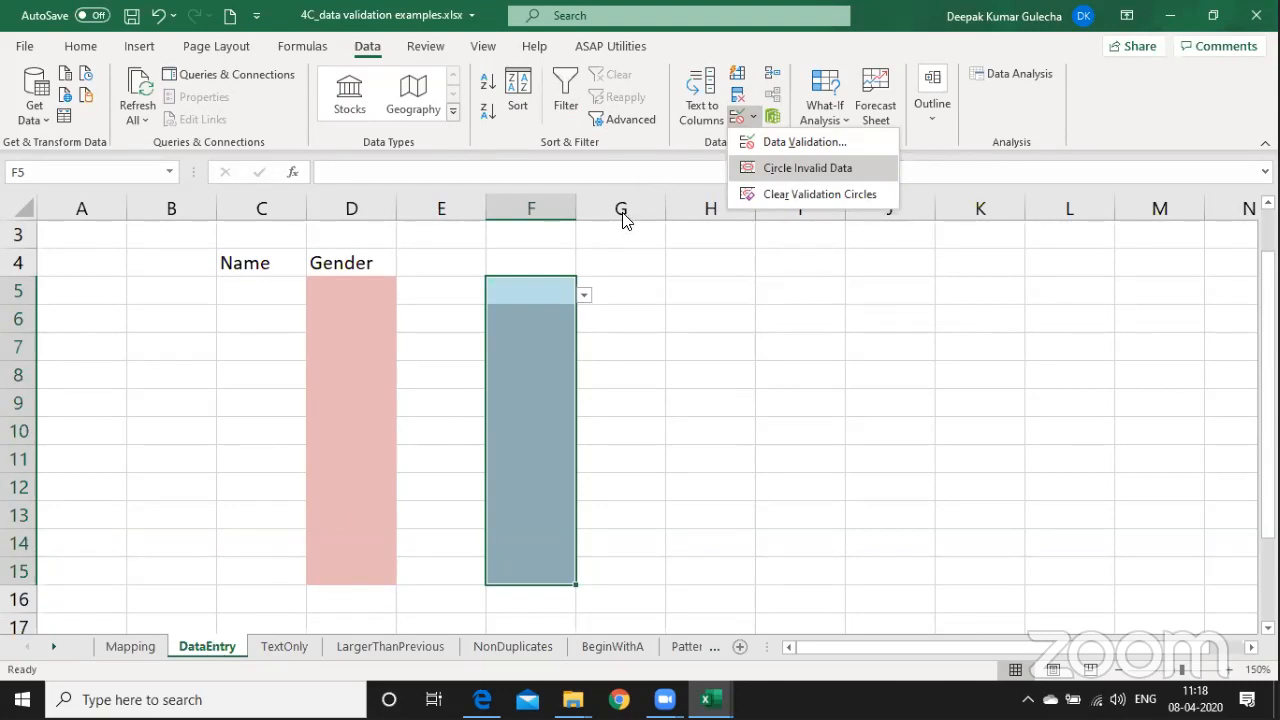
pyautogui.click(655, 391)
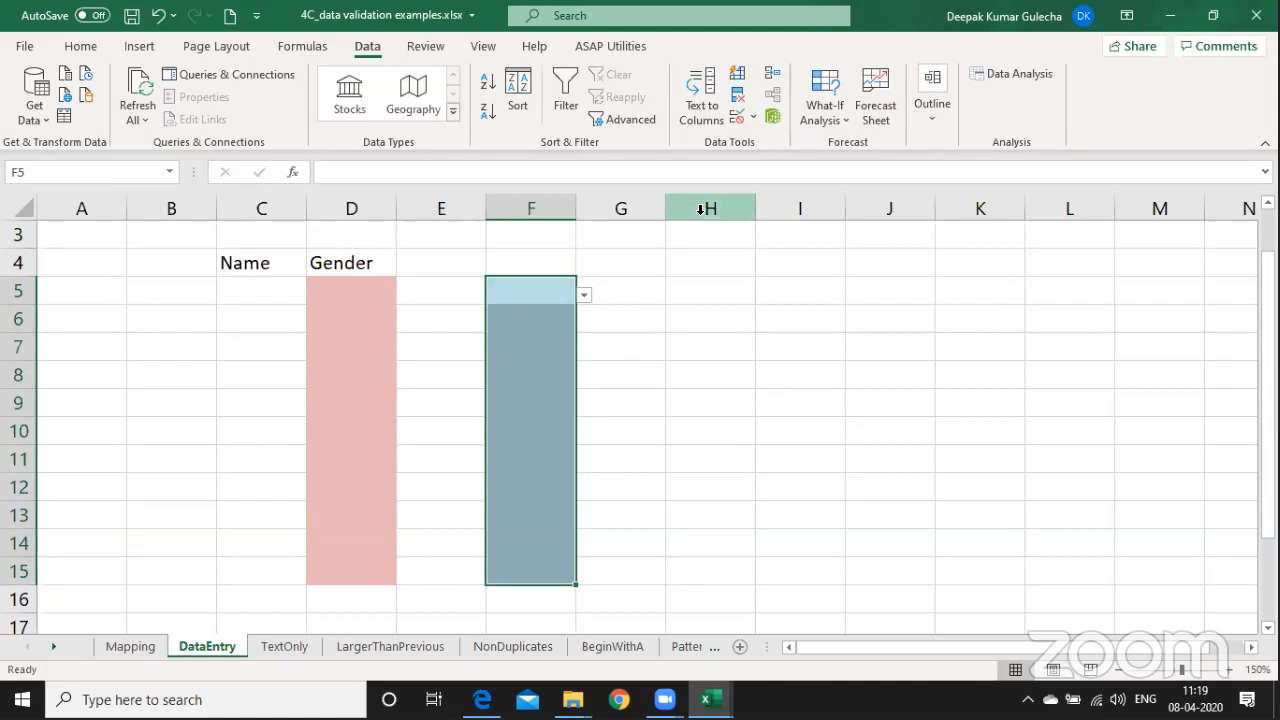
pyautogui.click(757, 116)
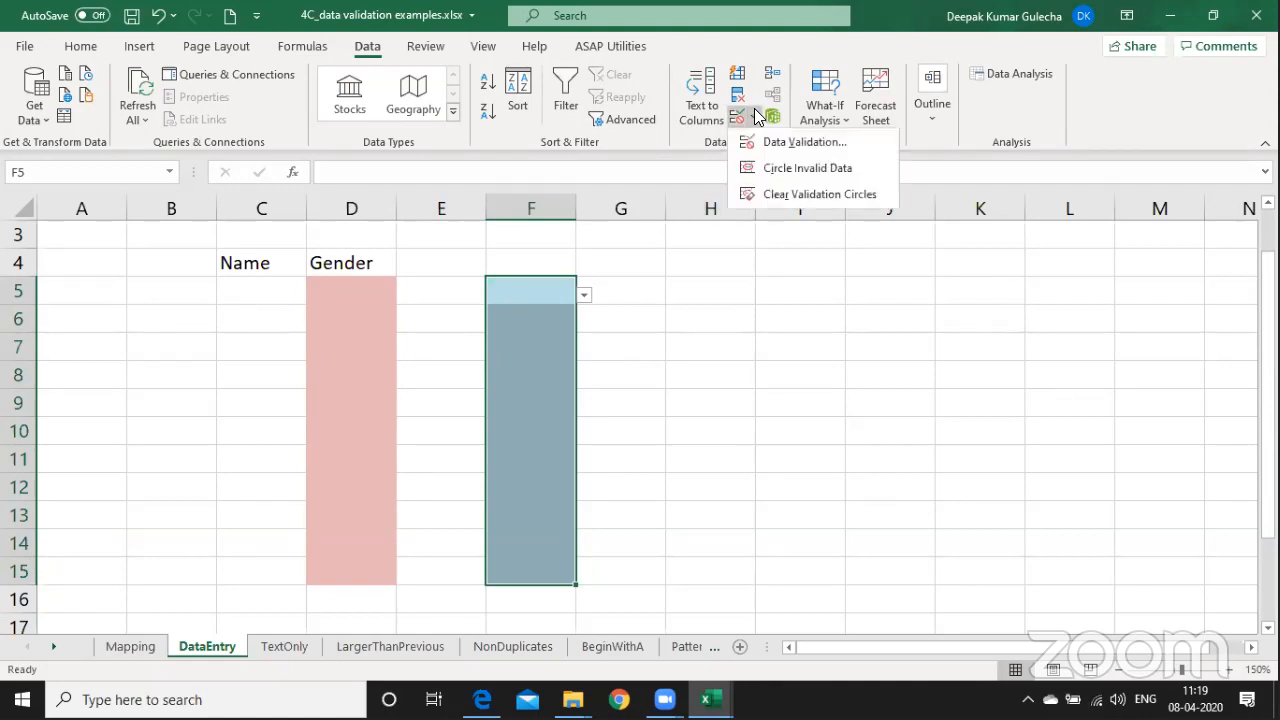
pyautogui.click(803, 143)
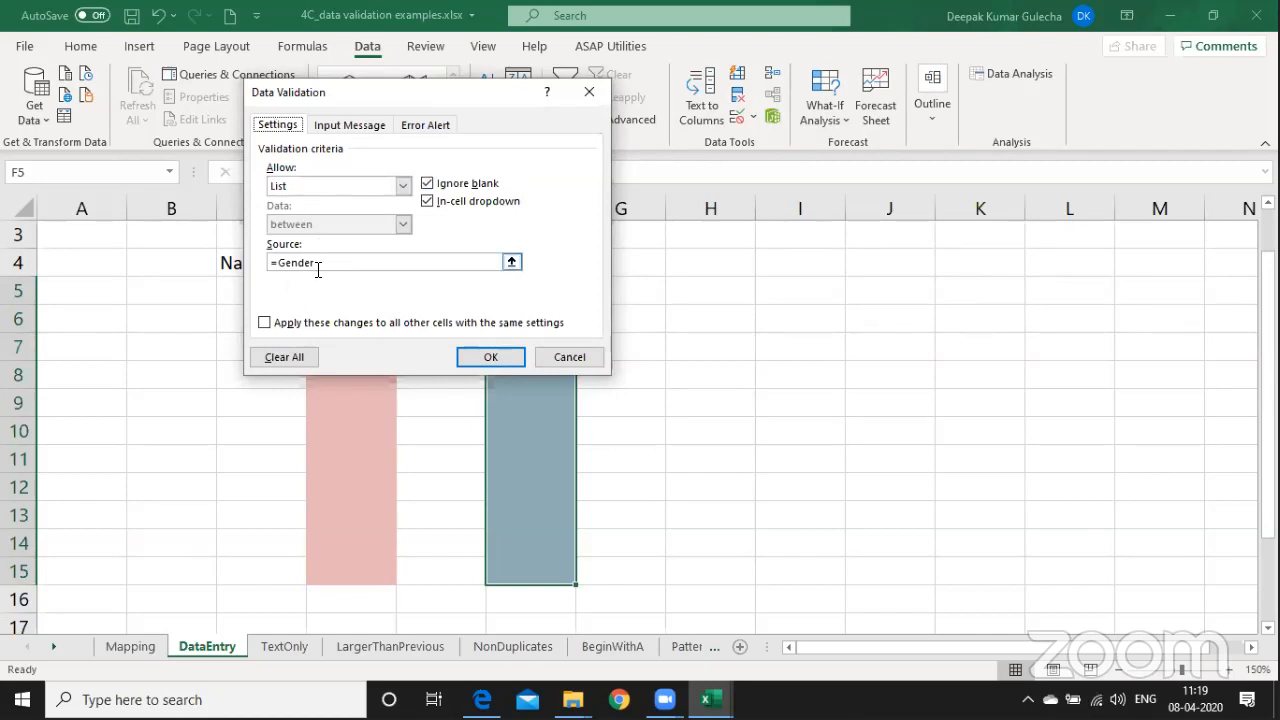
# Review the allowed validation types for F5:F15, keep List with the source =Gender, and apply the settings.
pyautogui.click(350, 192)
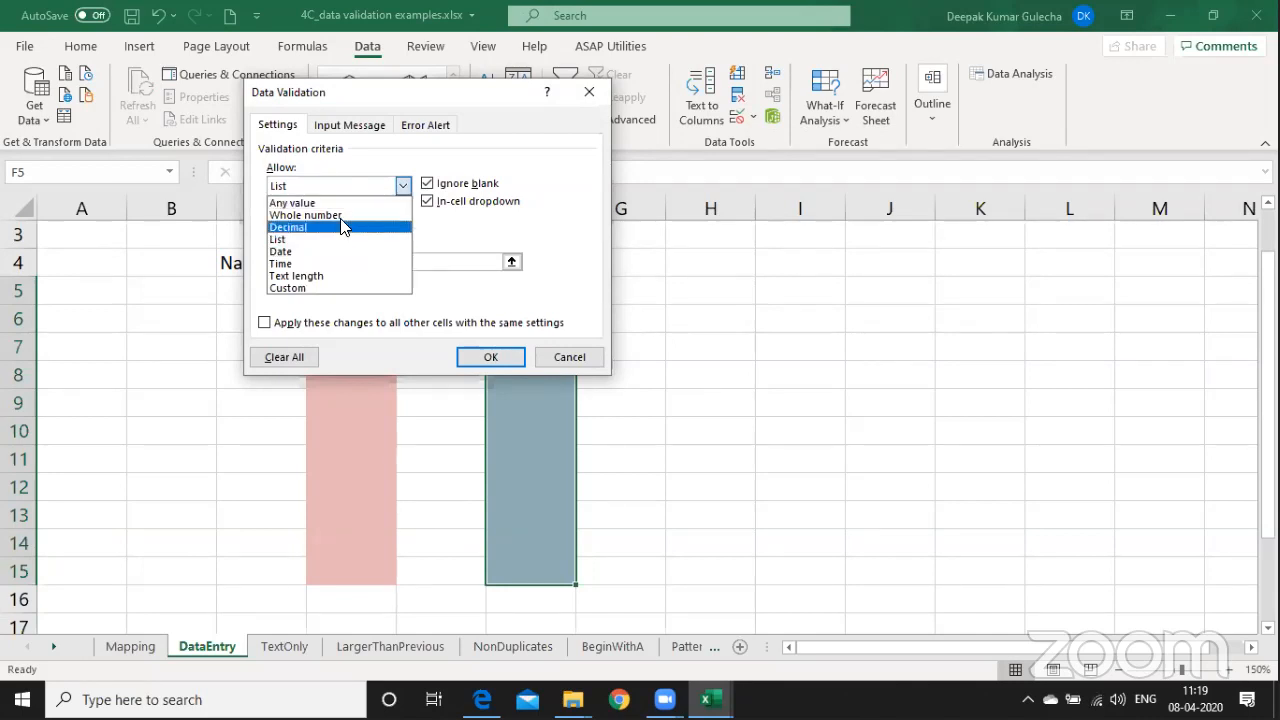
pyautogui.click(340, 240)
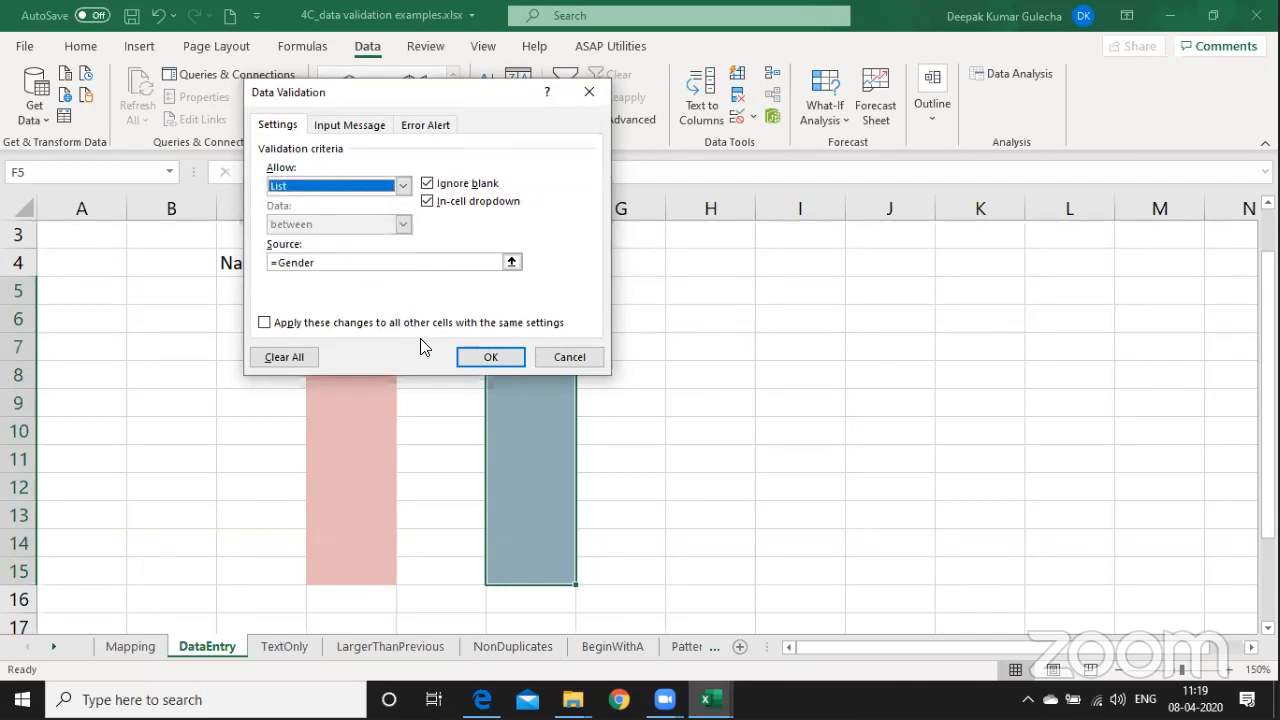
pyautogui.click(472, 358)
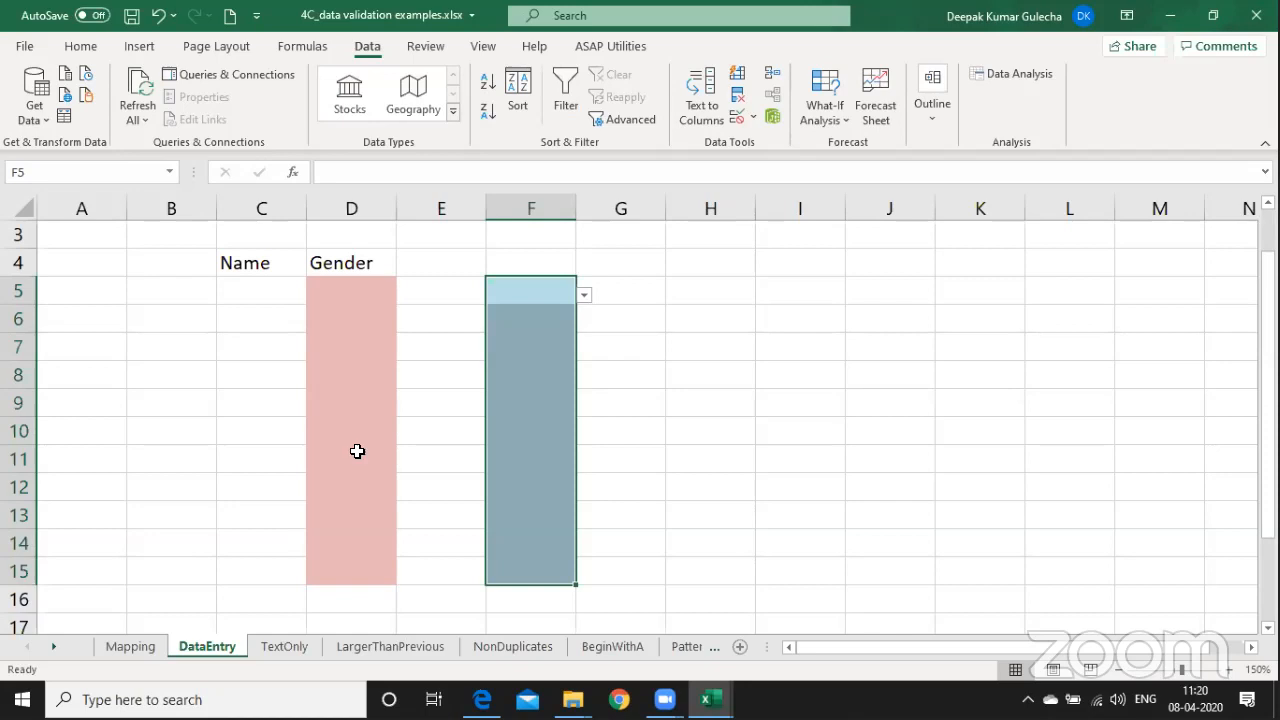
# On the LargerThanPrevious sheet, examine the custom validation formula of cell A4 and close its settings.
pyautogui.click(306, 646)
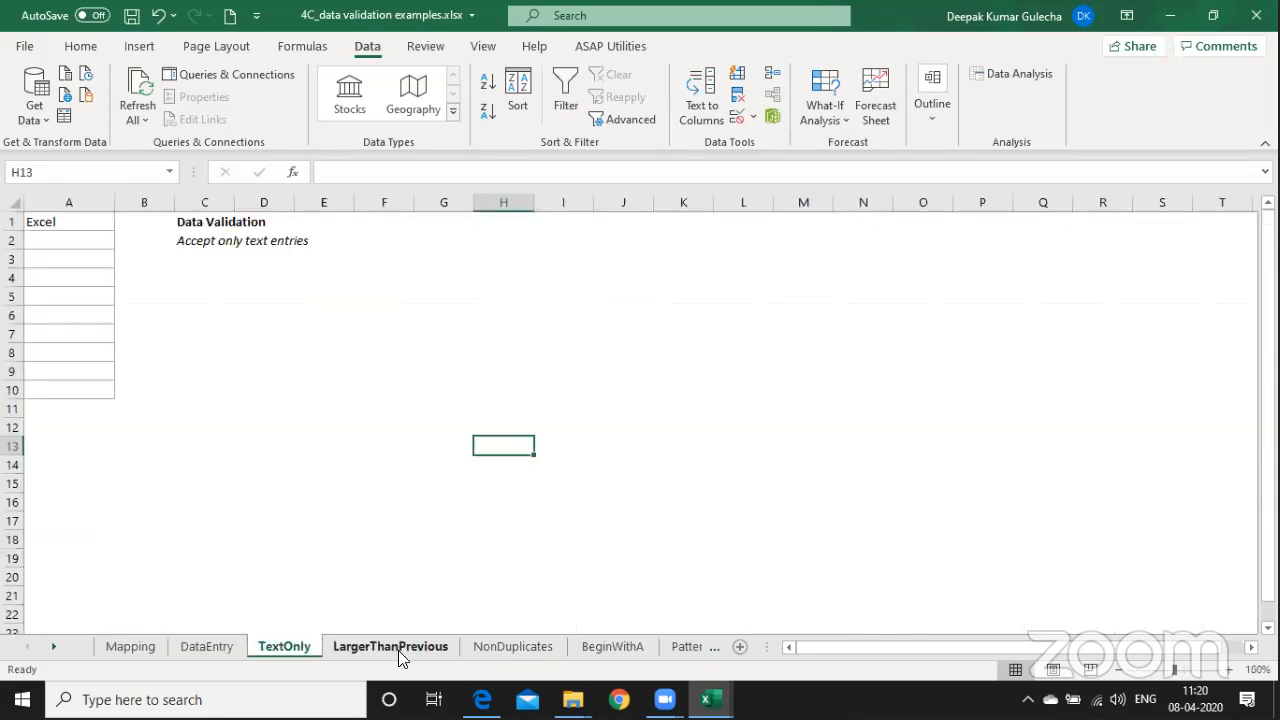
pyautogui.click(424, 646)
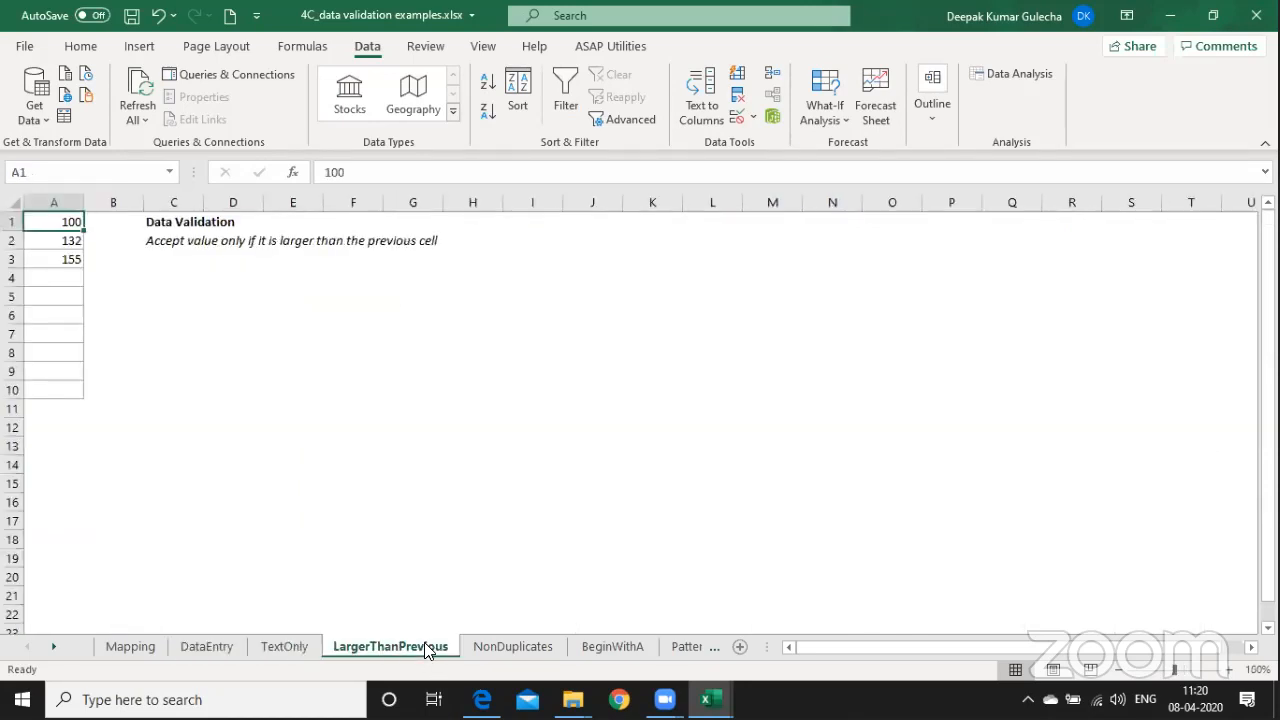
pyautogui.click(67, 243)
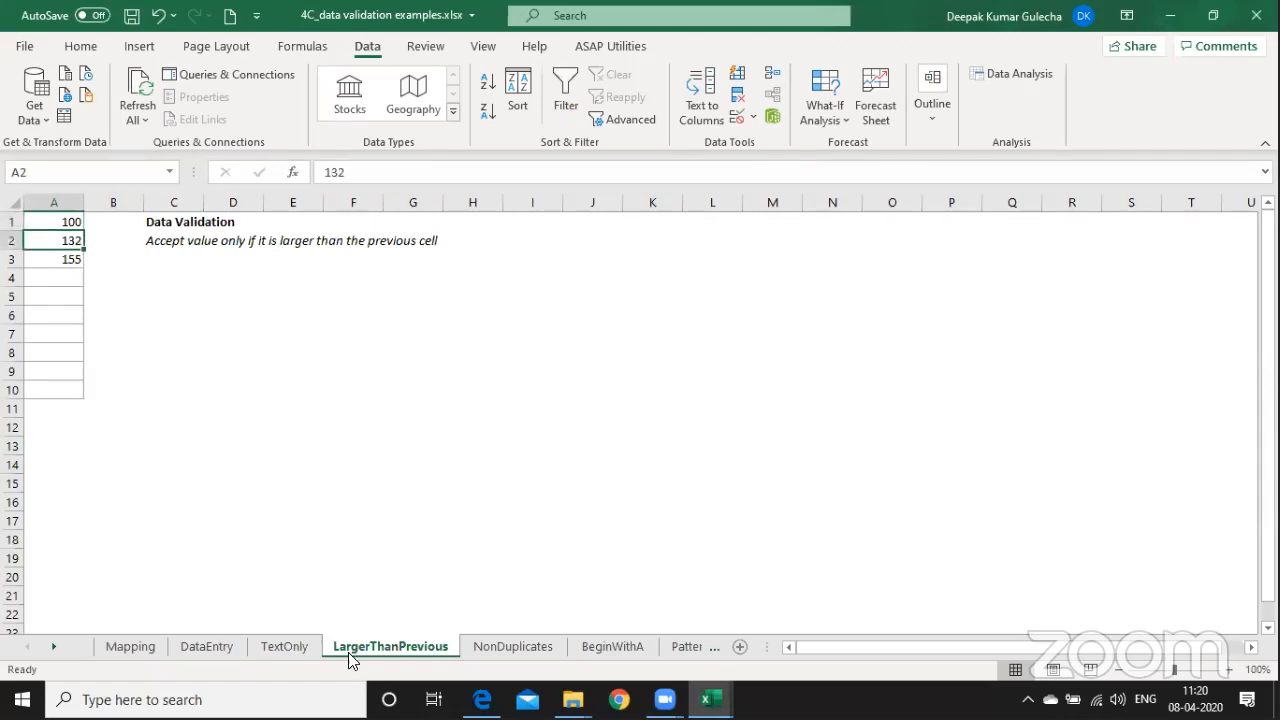
pyautogui.click(50, 281)
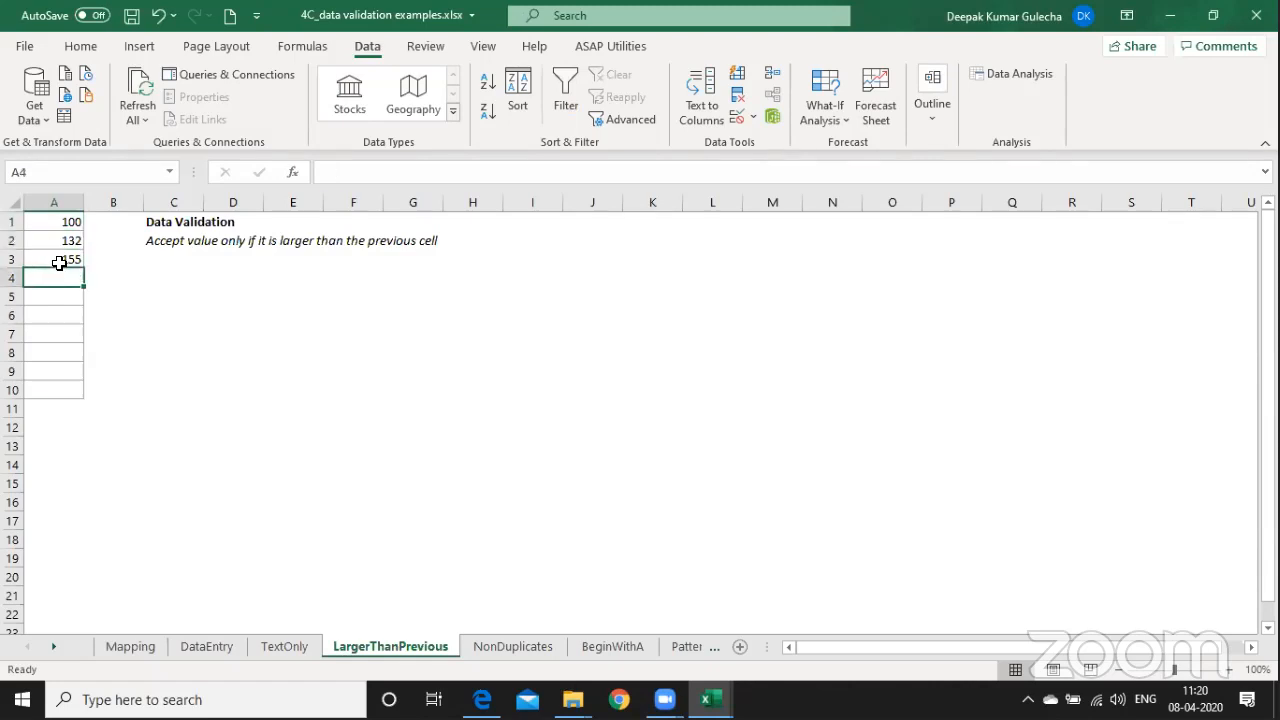
pyautogui.click(59, 262)
pyautogui.click(57, 278)
pyautogui.click(737, 117)
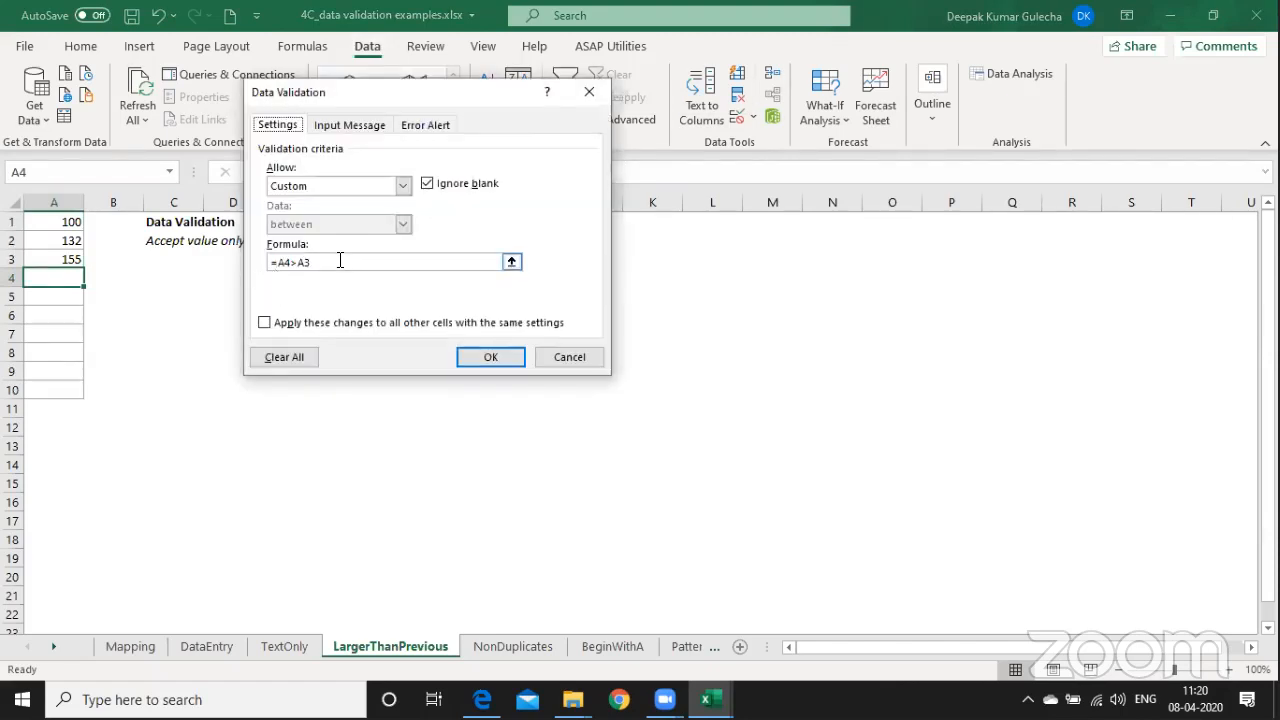
pyautogui.press('Return')
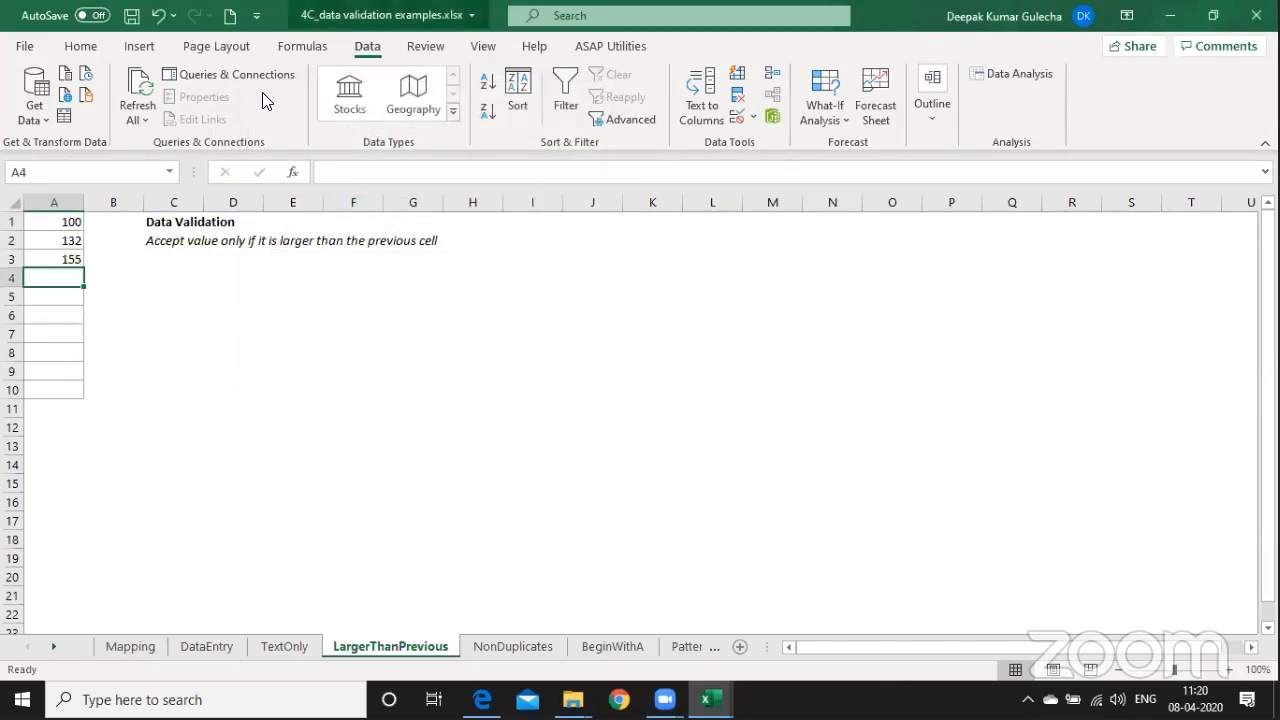
pyautogui.click(753, 116)
pyautogui.click(772, 142)
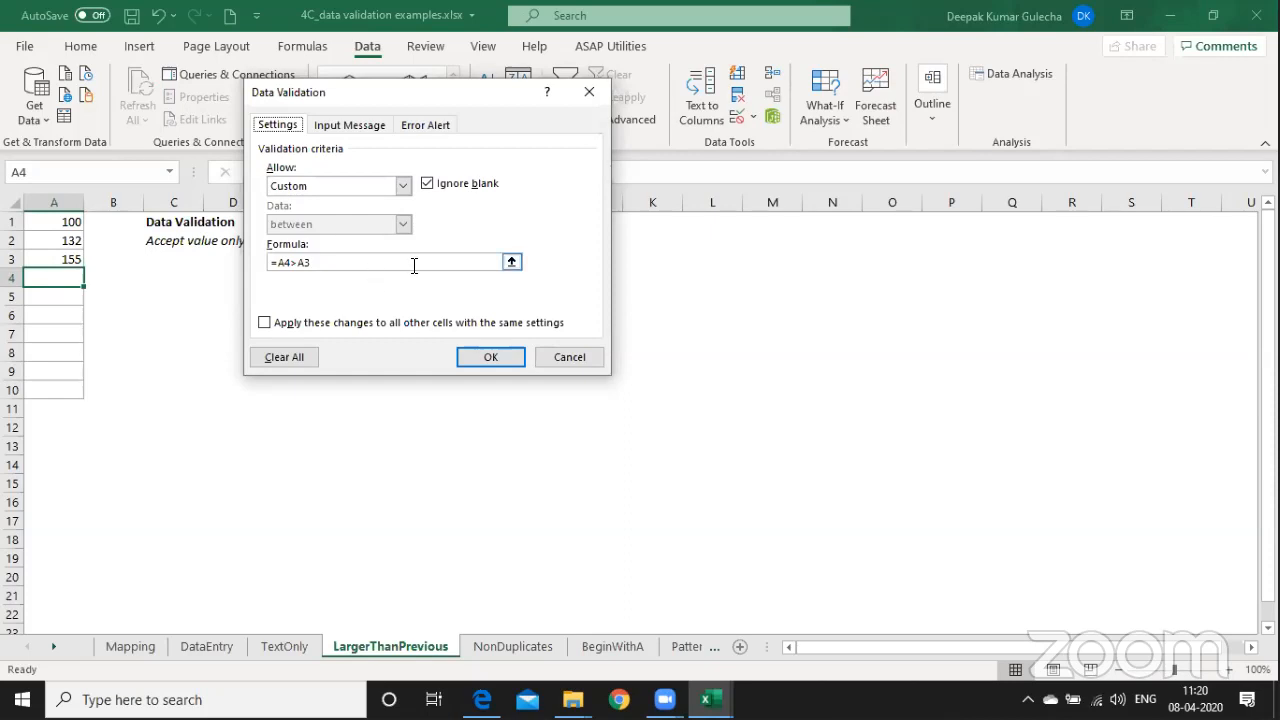
pyautogui.click(576, 358)
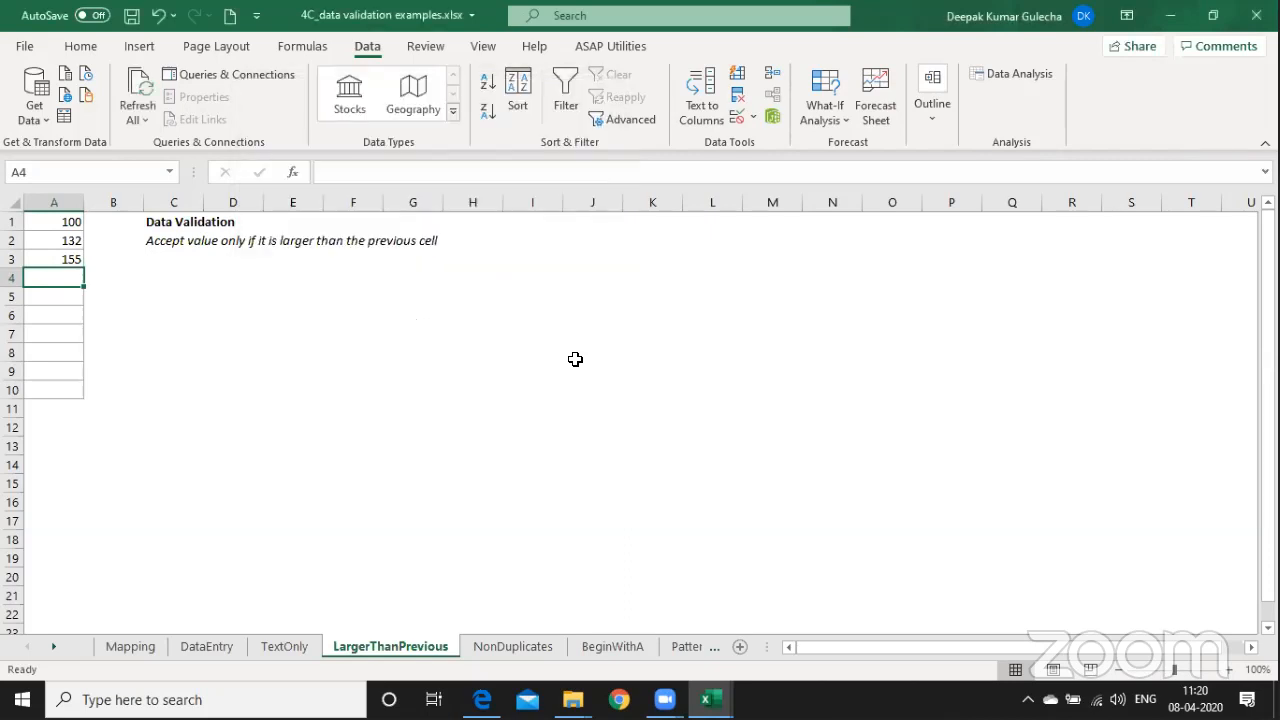
# On the NonDuplicates sheet, examine the custom validation formula of cell B1 and close its settings.
pyautogui.hotkey('ctrl', 'pagedown')
pyautogui.press('Right')
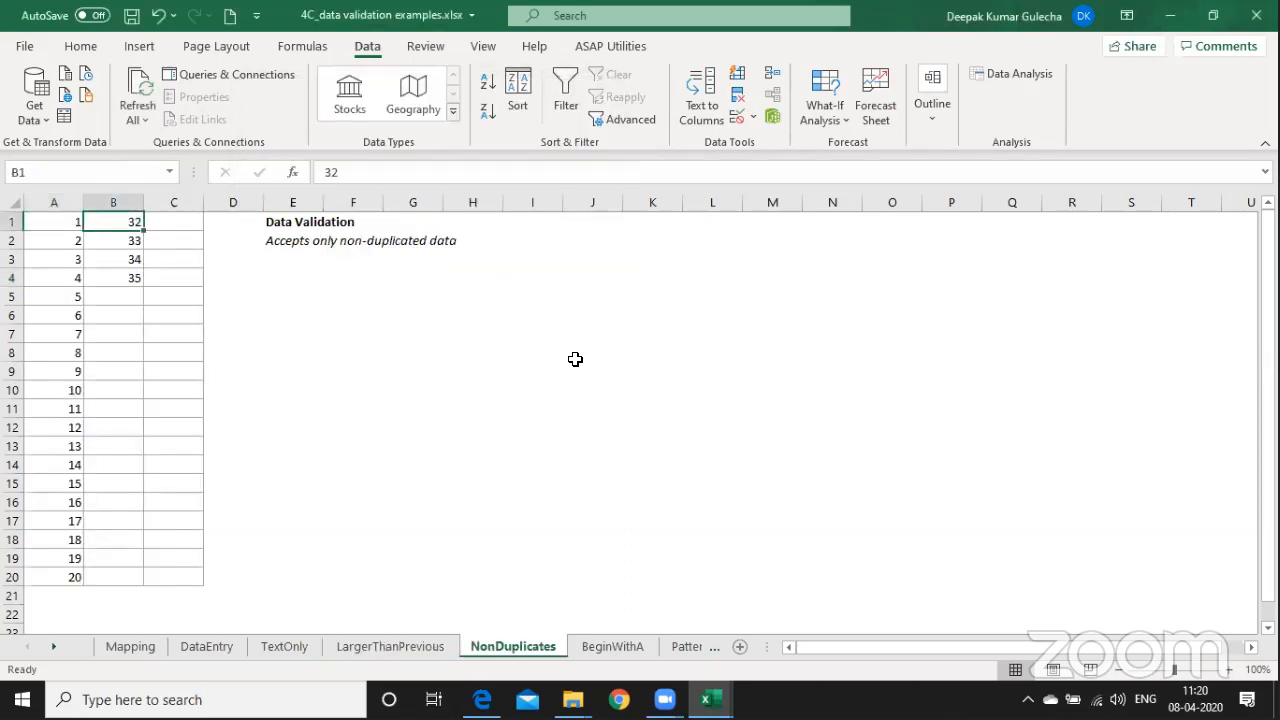
pyautogui.click(753, 116)
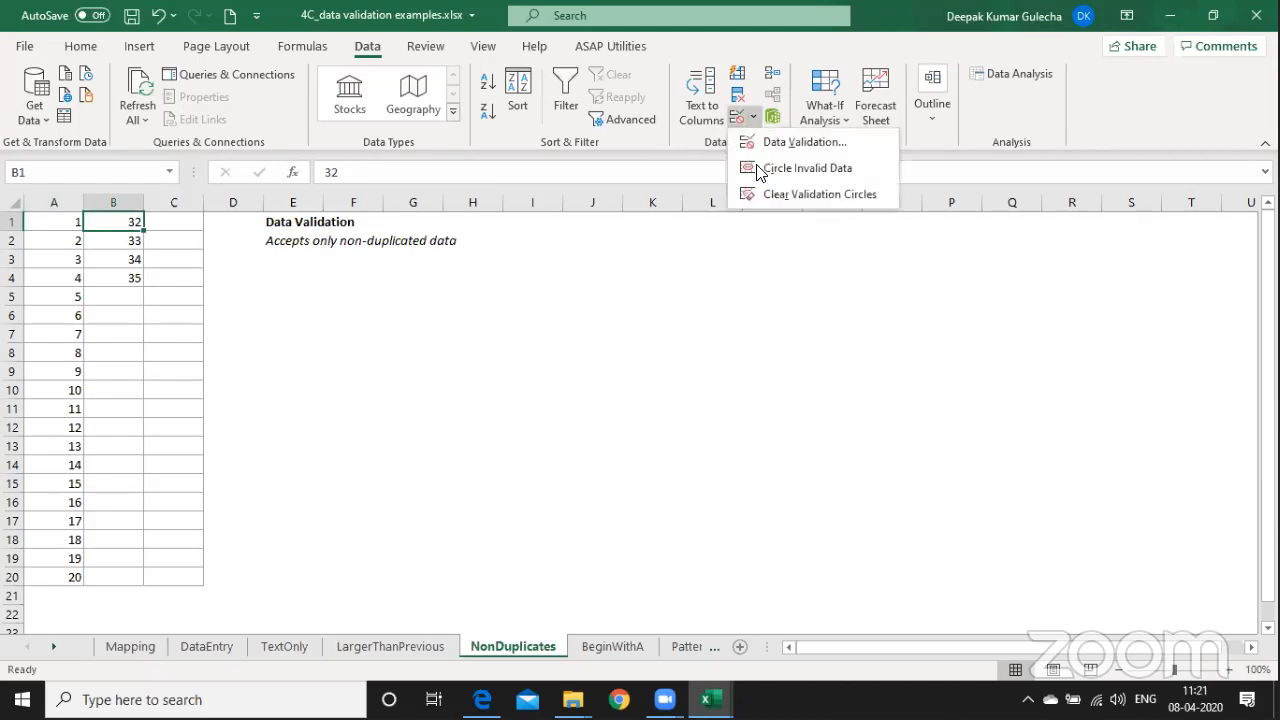
pyautogui.click(765, 140)
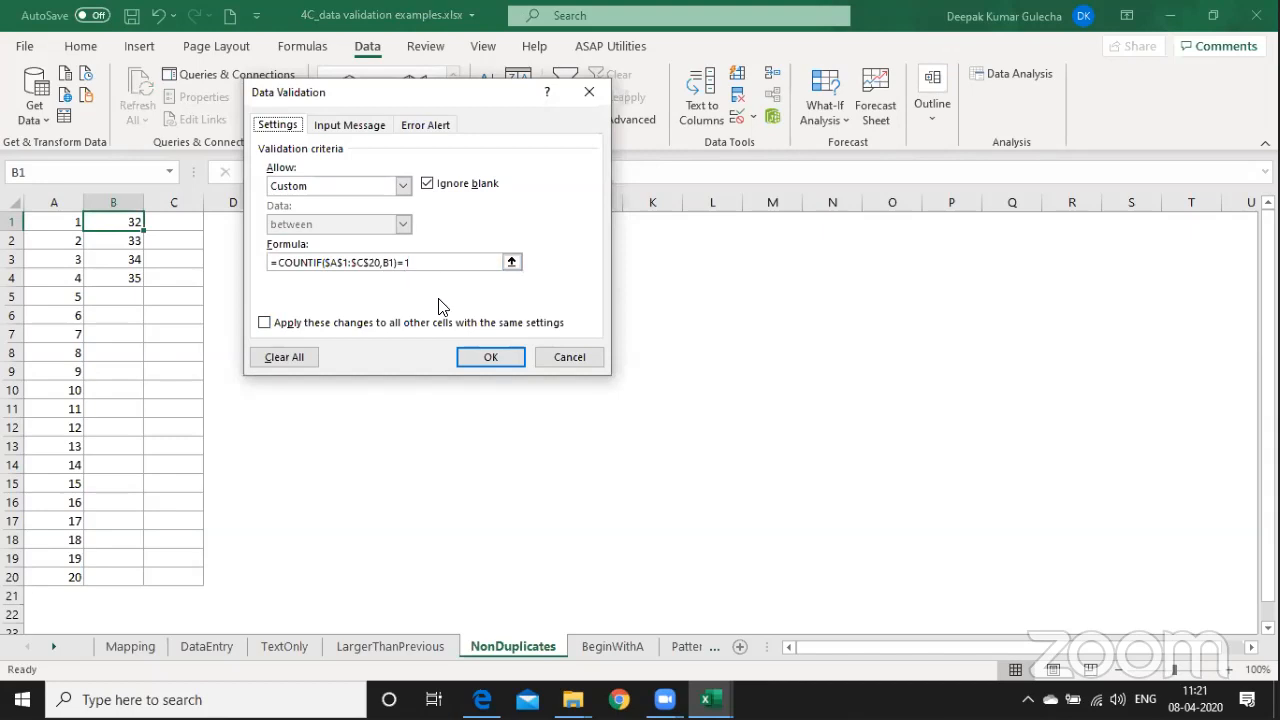
pyautogui.click(472, 355)
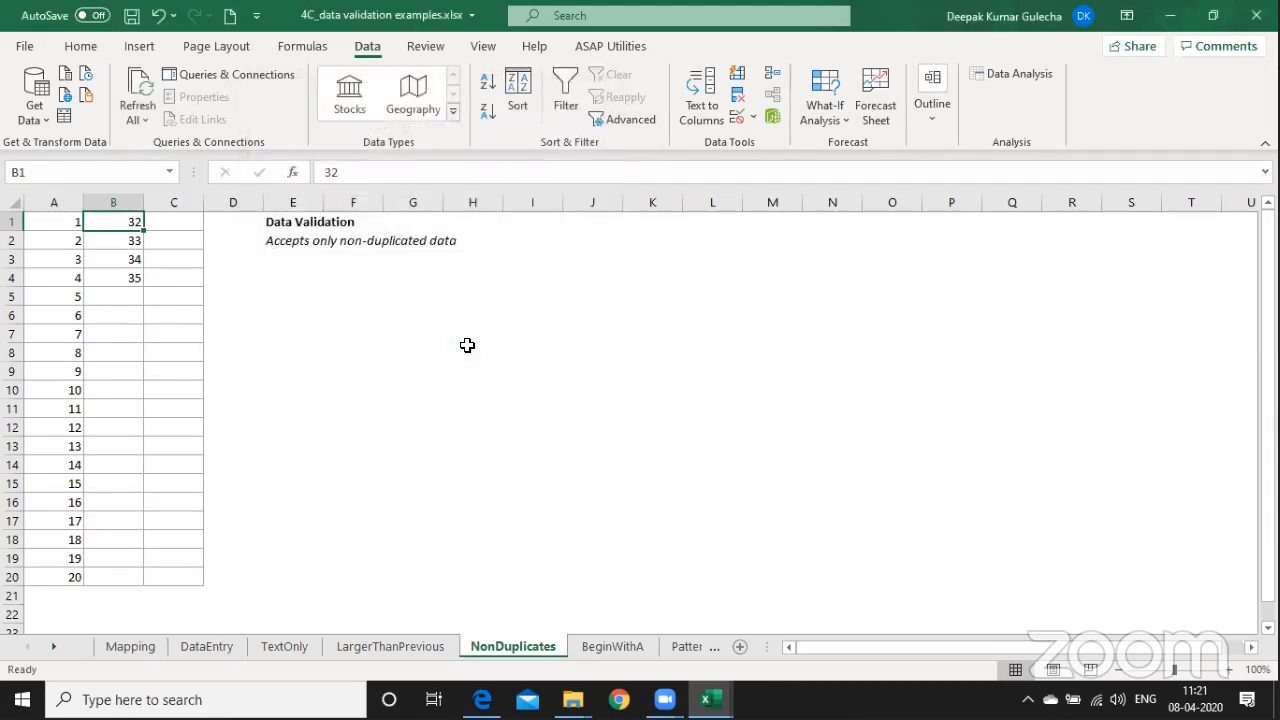
# On the Pattern sheet, enter the wildcard pattern A???? in cell D6 as an illustration.
pyautogui.hotkey('ctrl', 'pagedown')
pyautogui.hotkey('ctrl', 'pagedown')
pyautogui.hotkey('ctrl', 'pagedown')
pyautogui.hotkey('ctrl', 'pageup')
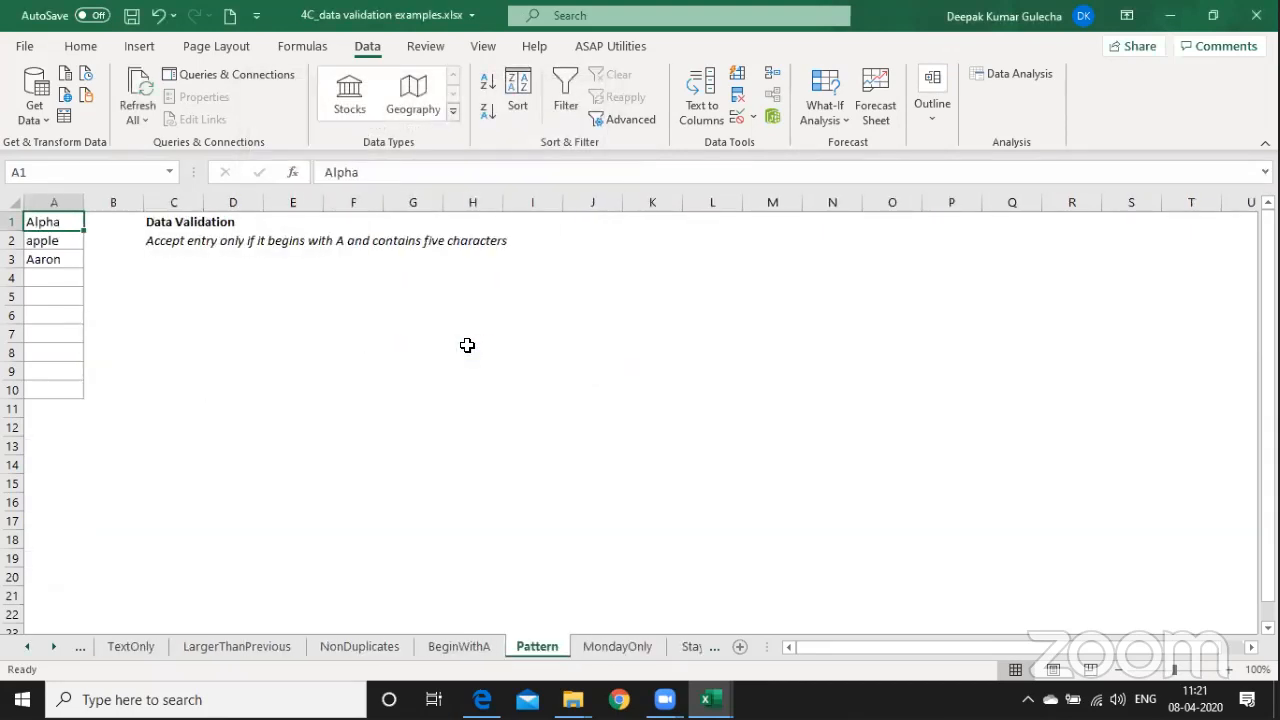
pyautogui.press('Down')
pyautogui.press('Down')
pyautogui.press('Down')
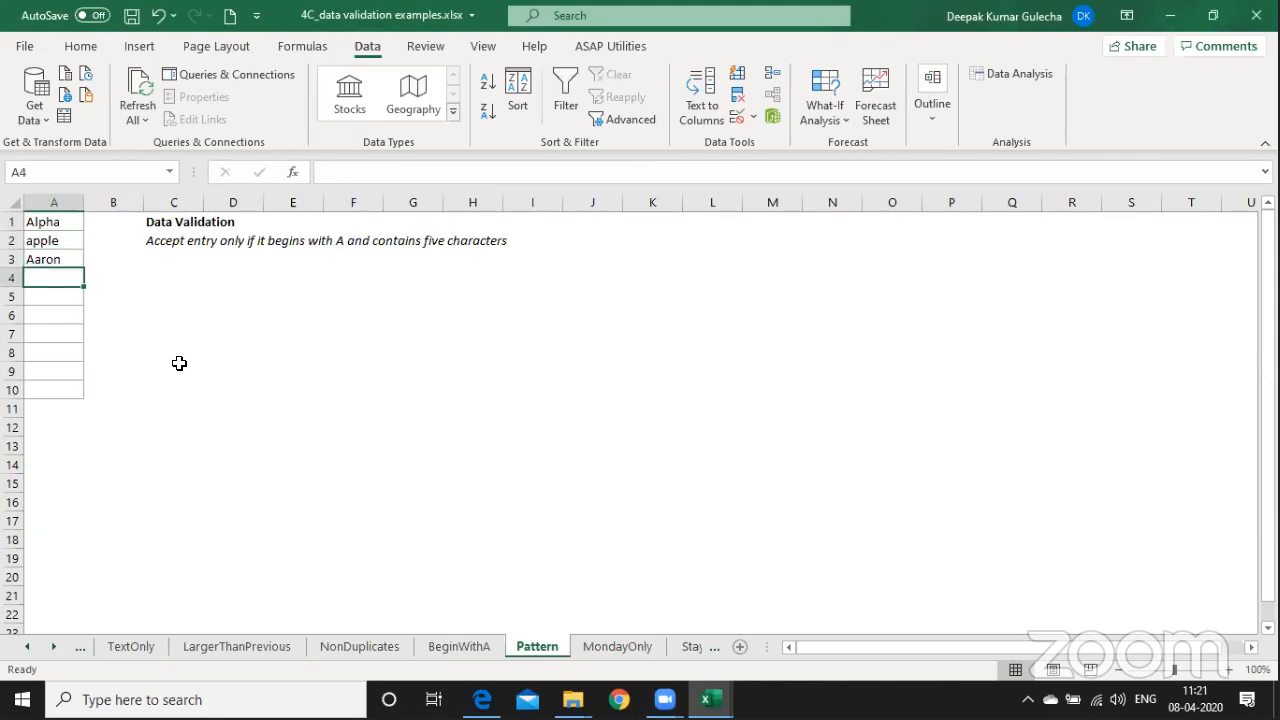
pyautogui.click(419, 241)
pyautogui.click(235, 324)
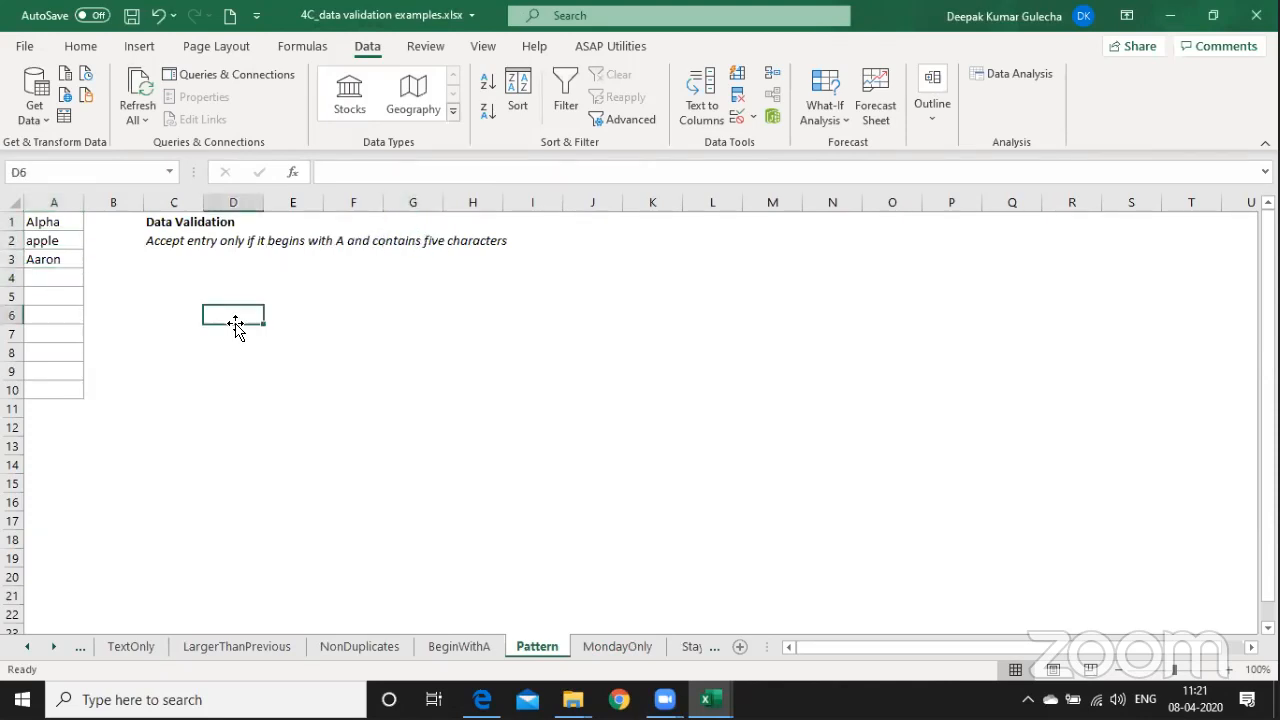
pyautogui.write('A')
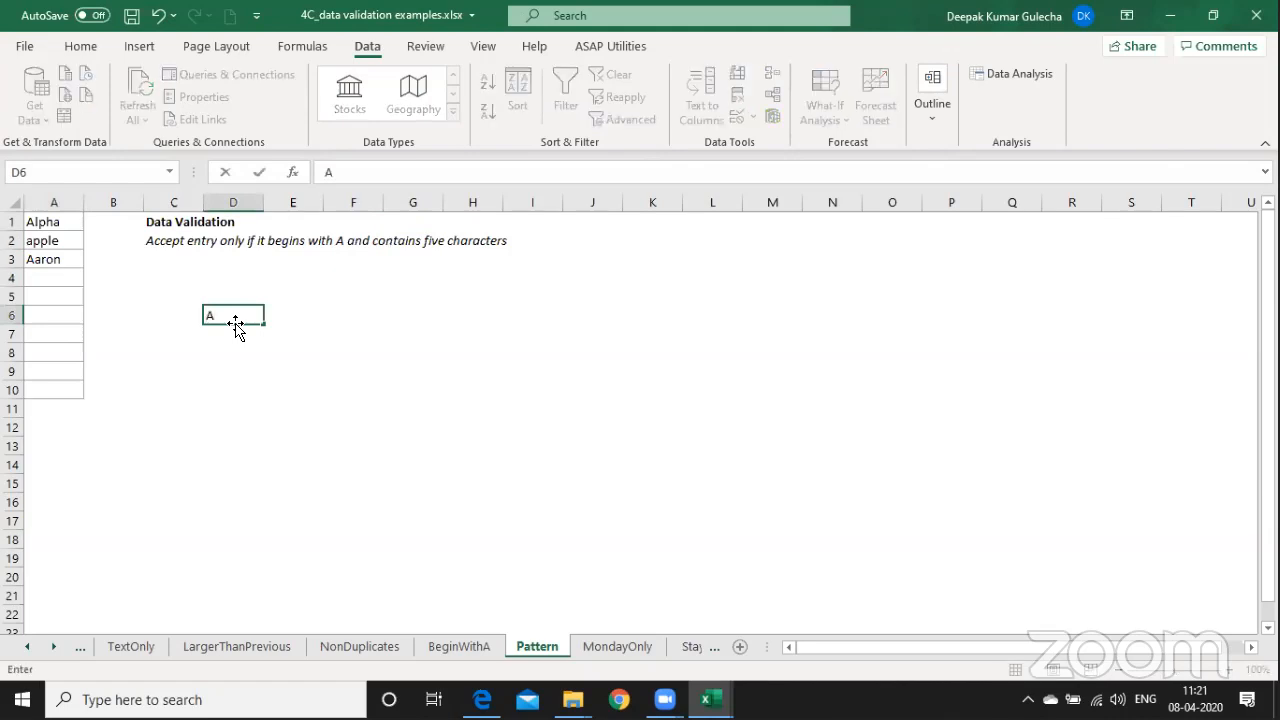
pyautogui.press('Tab')
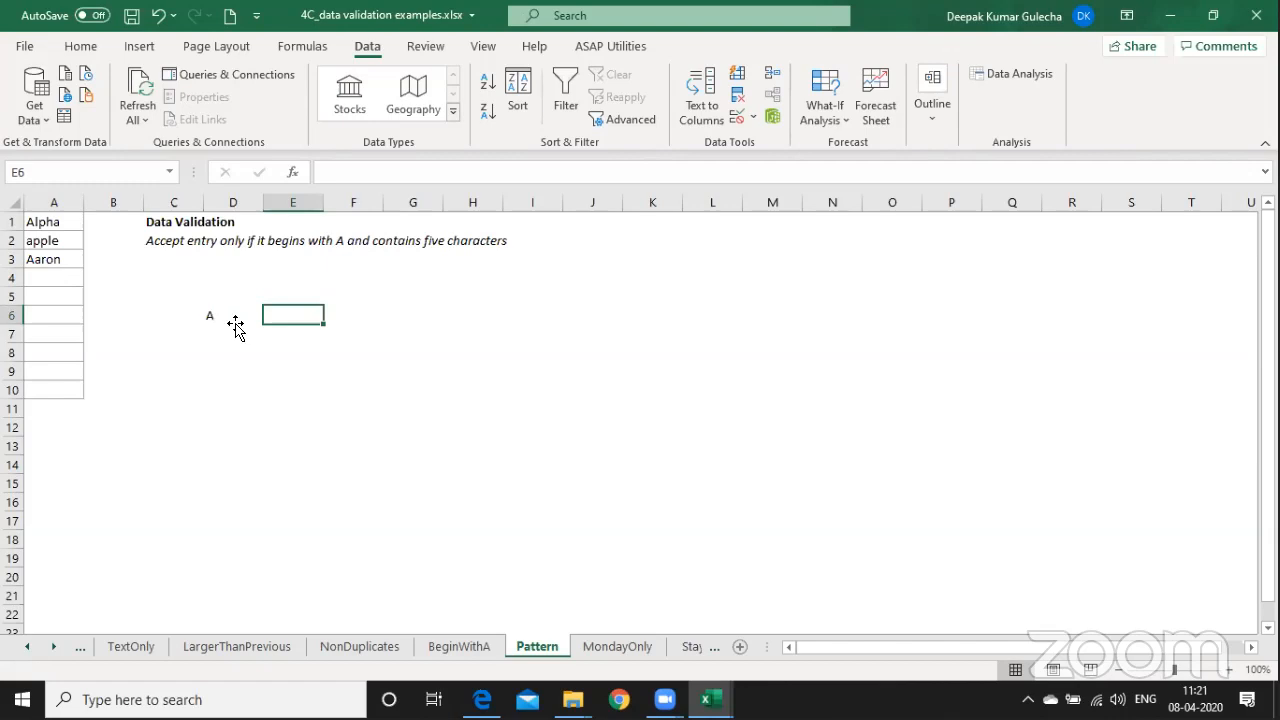
pyautogui.doubleClick(235, 323)
pyautogui.write('????')
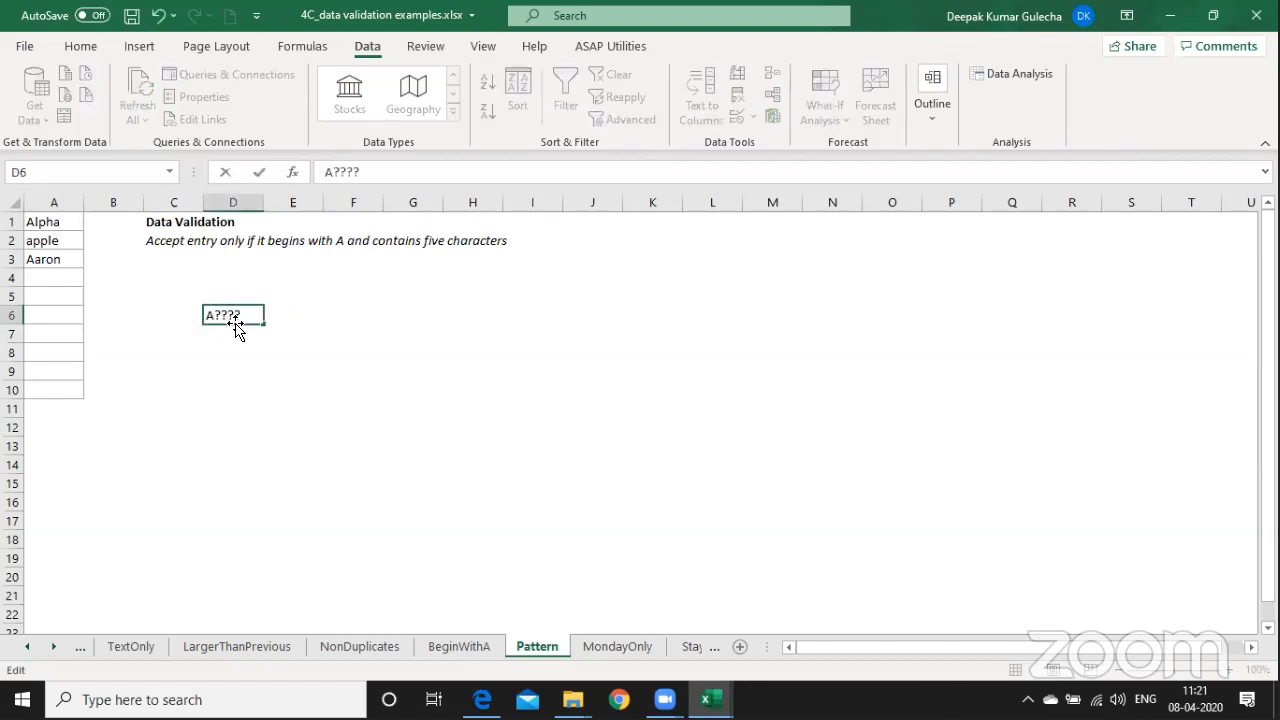
pyautogui.press('Return')
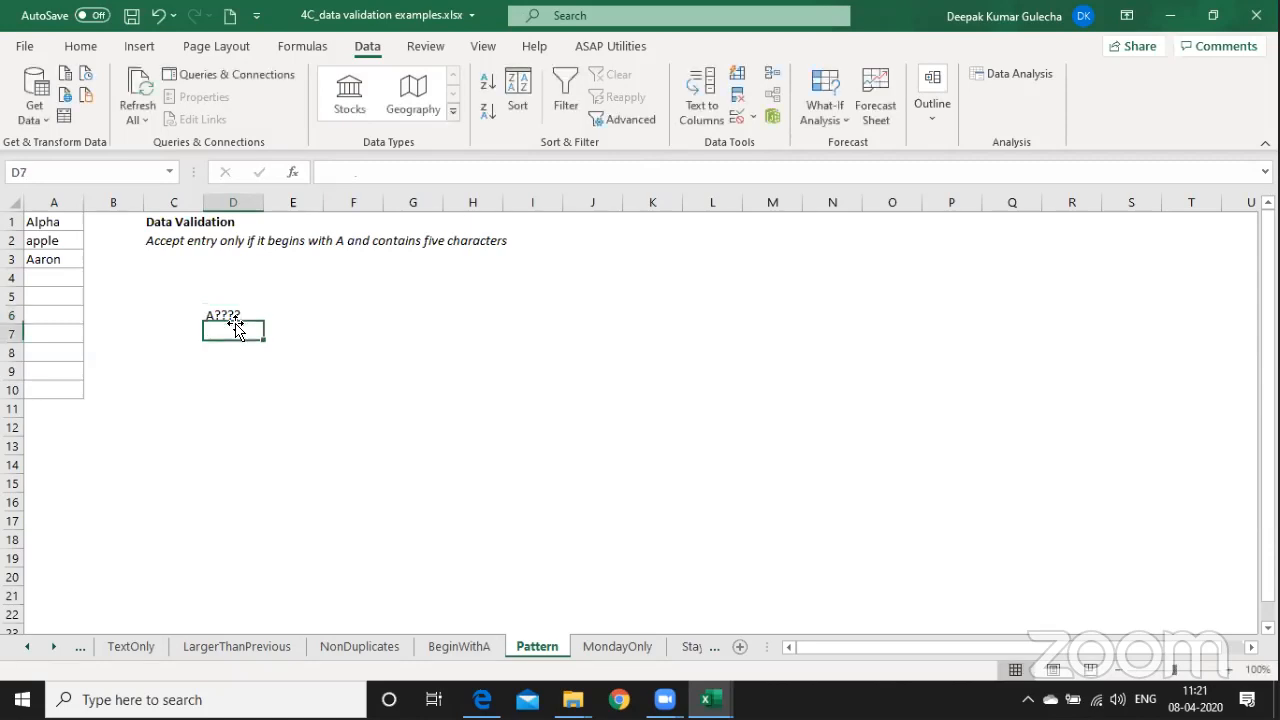
# Examine the custom validation formula of cell A1 on the Pattern sheet and close its settings.
pyautogui.click(46, 224)
pyautogui.hotkey('alt', 'd')
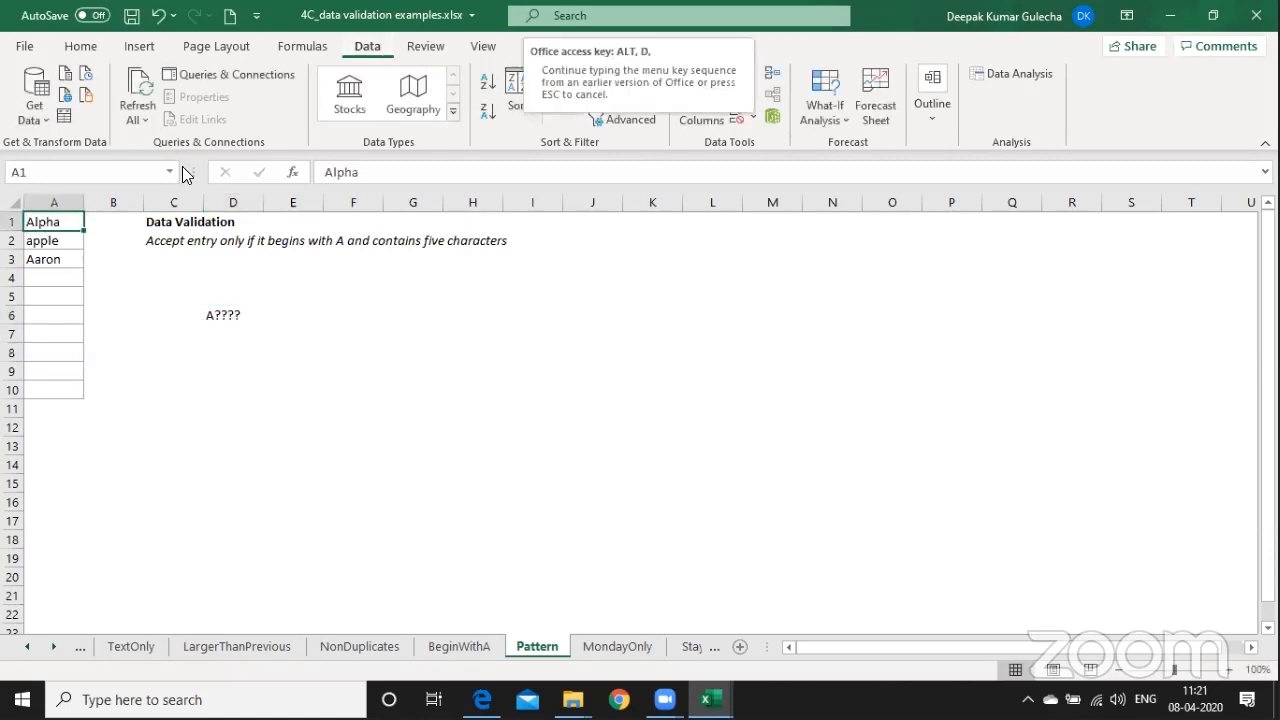
pyautogui.press('l')
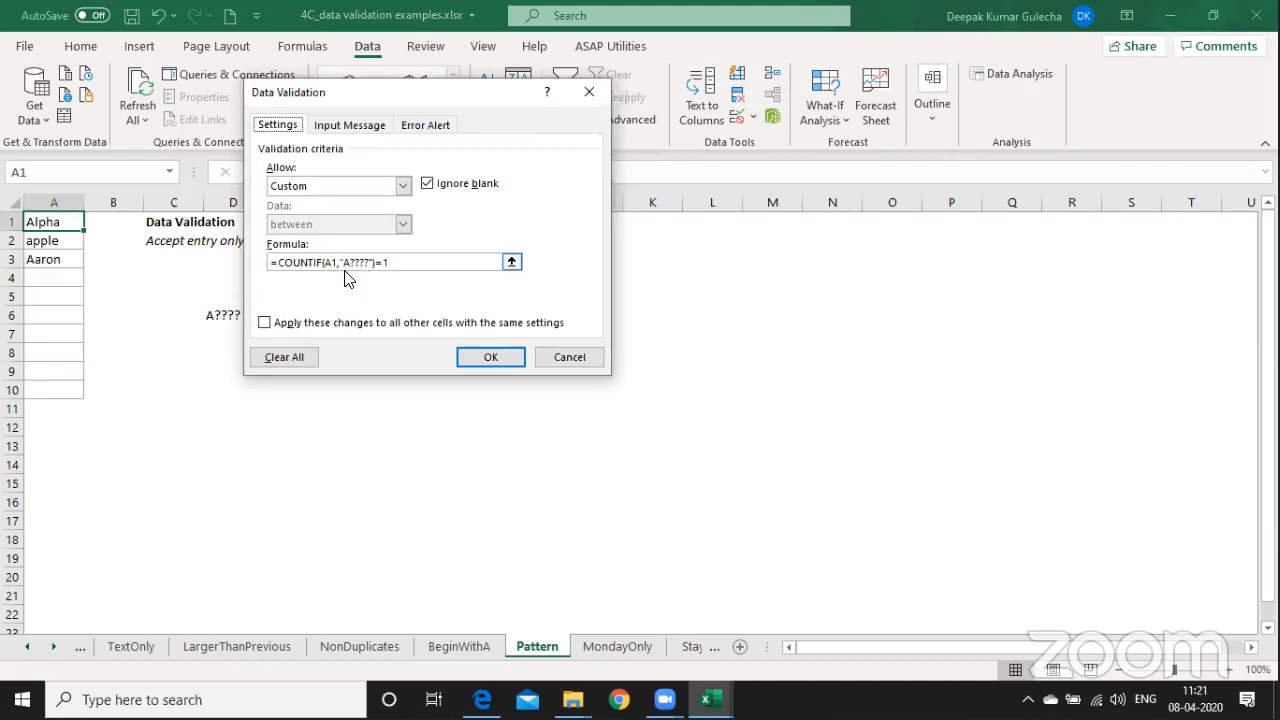
pyautogui.press('Escape')
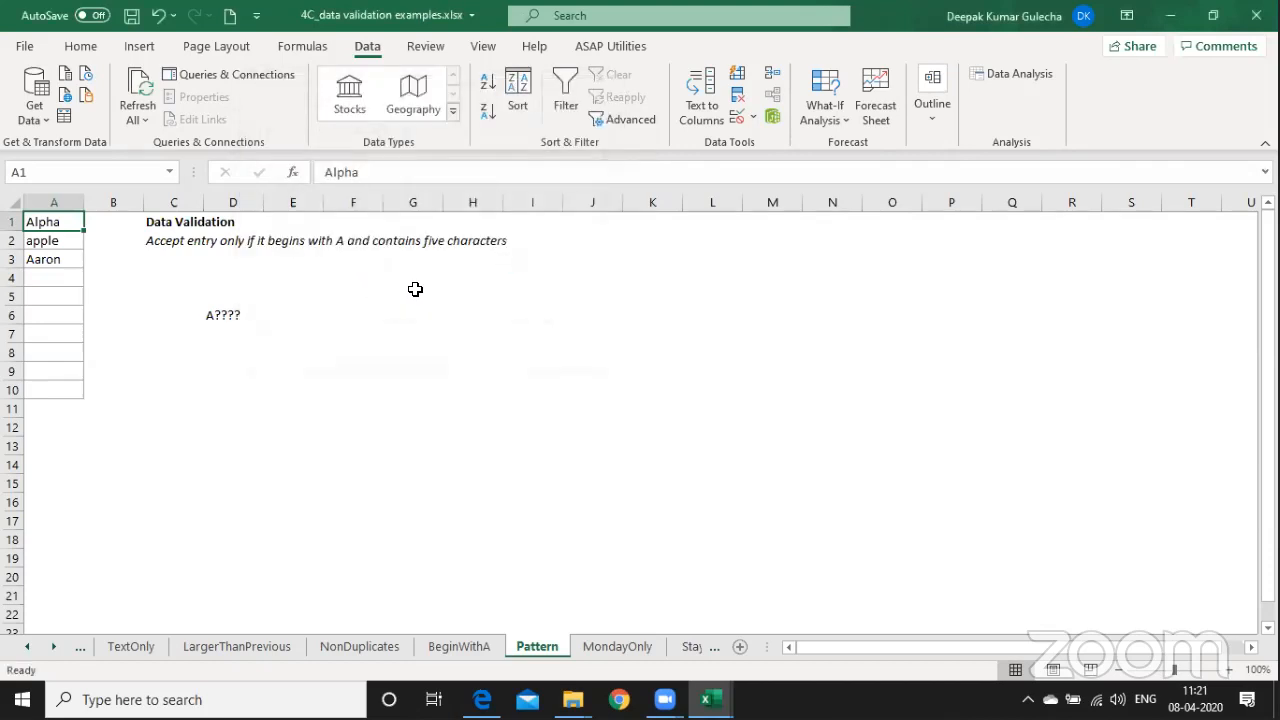
# On the DependentList sheet, examine the list validation source of cell F2 and close its settings.
pyautogui.hotkey('ctrl', 'pagedown')
pyautogui.hotkey('ctrl', 'pagedown')
pyautogui.hotkey('ctrl', 'pagedown')
pyautogui.hotkey('ctrl', 'pageup')
pyautogui.hotkey('ctrl', 'pageup')
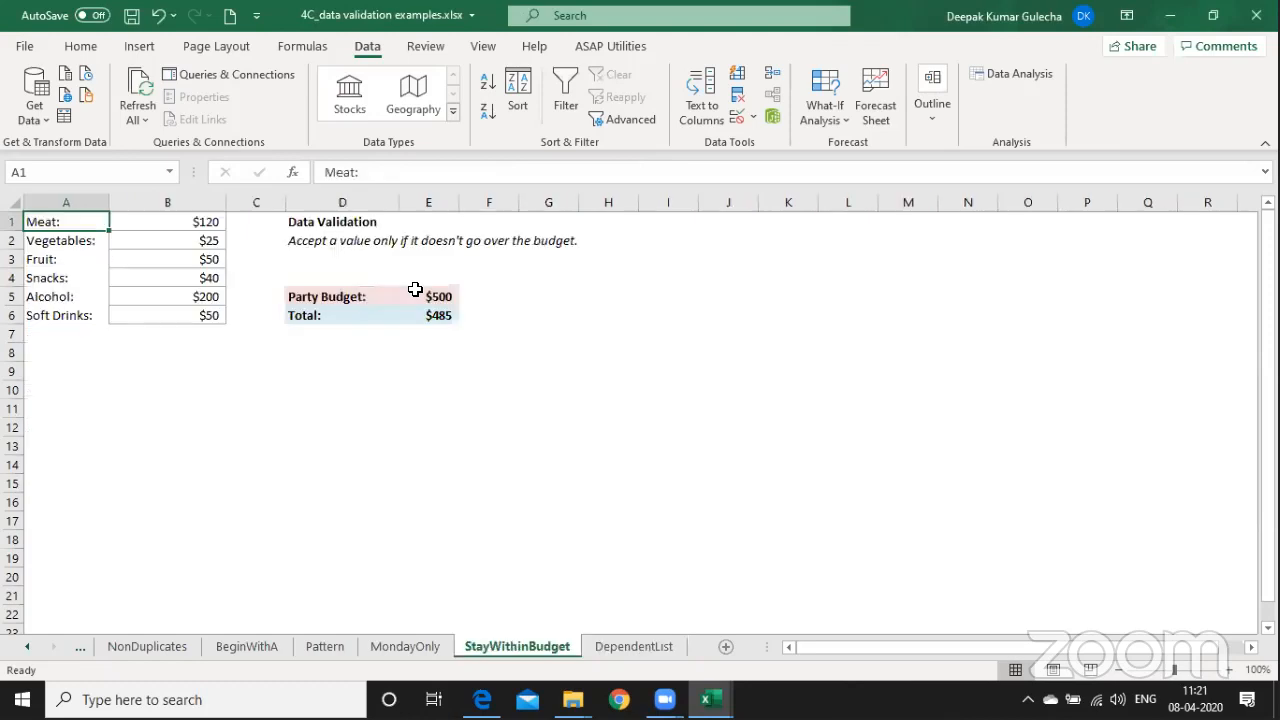
pyautogui.hotkey('ctrl', 'pagedown')
pyautogui.hotkey('ctrl', 'pagedown')
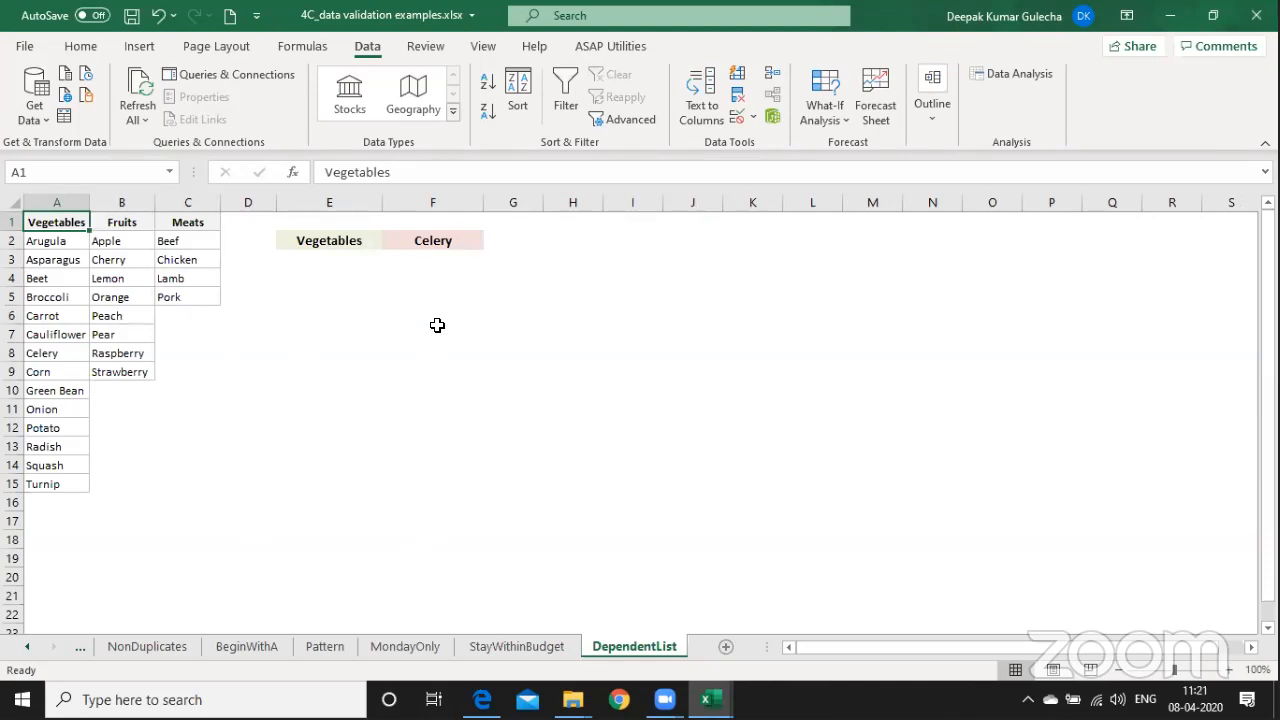
pyautogui.click(414, 252)
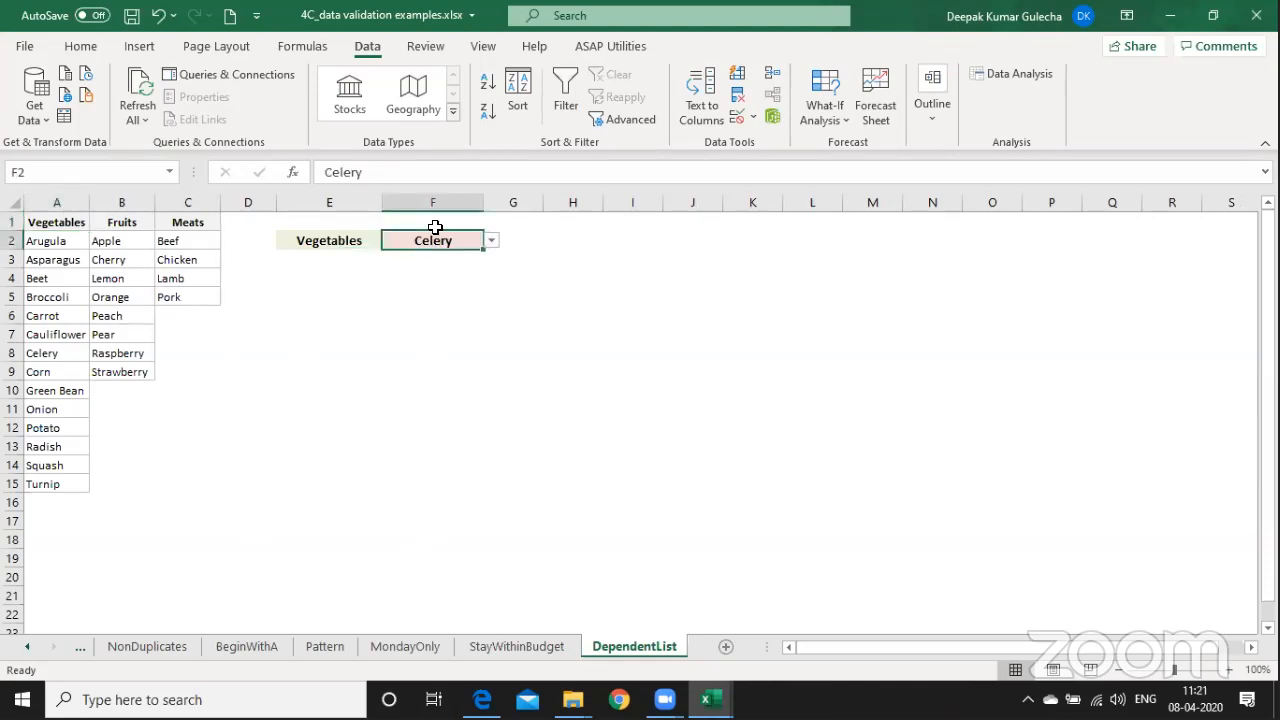
pyautogui.hotkey('alt', 'd')
pyautogui.press('l')
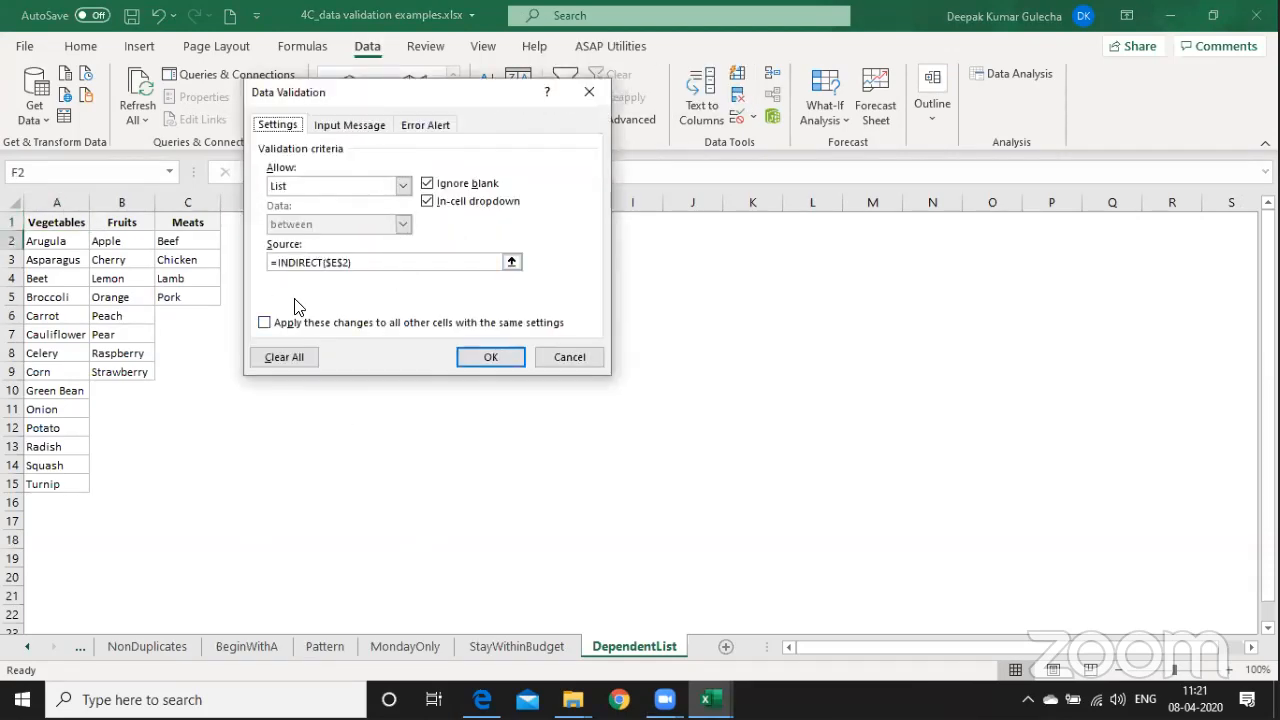
pyautogui.press('Escape')
# Go back through the validation example sheets from StayWithinBudget to TextOnly.
pyautogui.hotkey('ctrl', 'pageup')
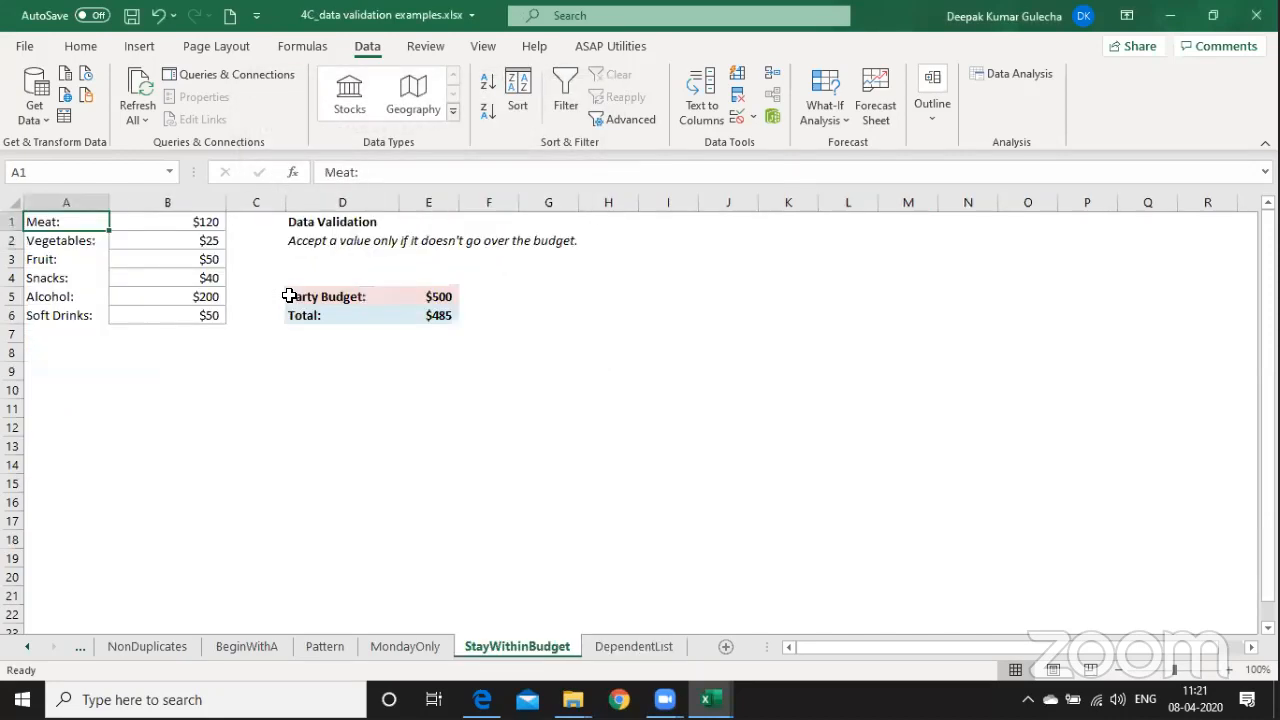
pyautogui.hotkey('ctrl', 'pageup')
pyautogui.hotkey('ctrl', 'pagedown')
pyautogui.hotkey('ctrl', 'pageup')
pyautogui.hotkey('ctrl', 'pageup')
pyautogui.hotkey('ctrl', 'pageup')
pyautogui.hotkey('ctrl', 'pageup')
pyautogui.hotkey('ctrl', 'pageup')
pyautogui.hotkey('ctrl', 'pageup')
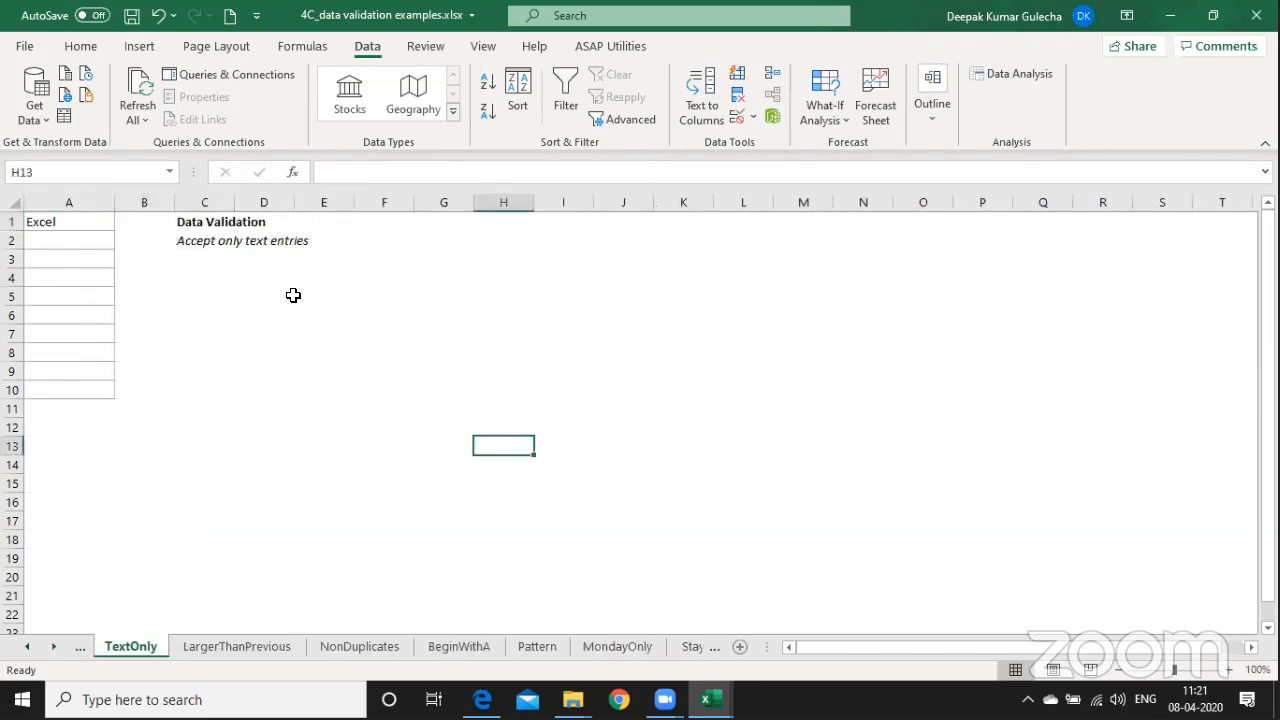